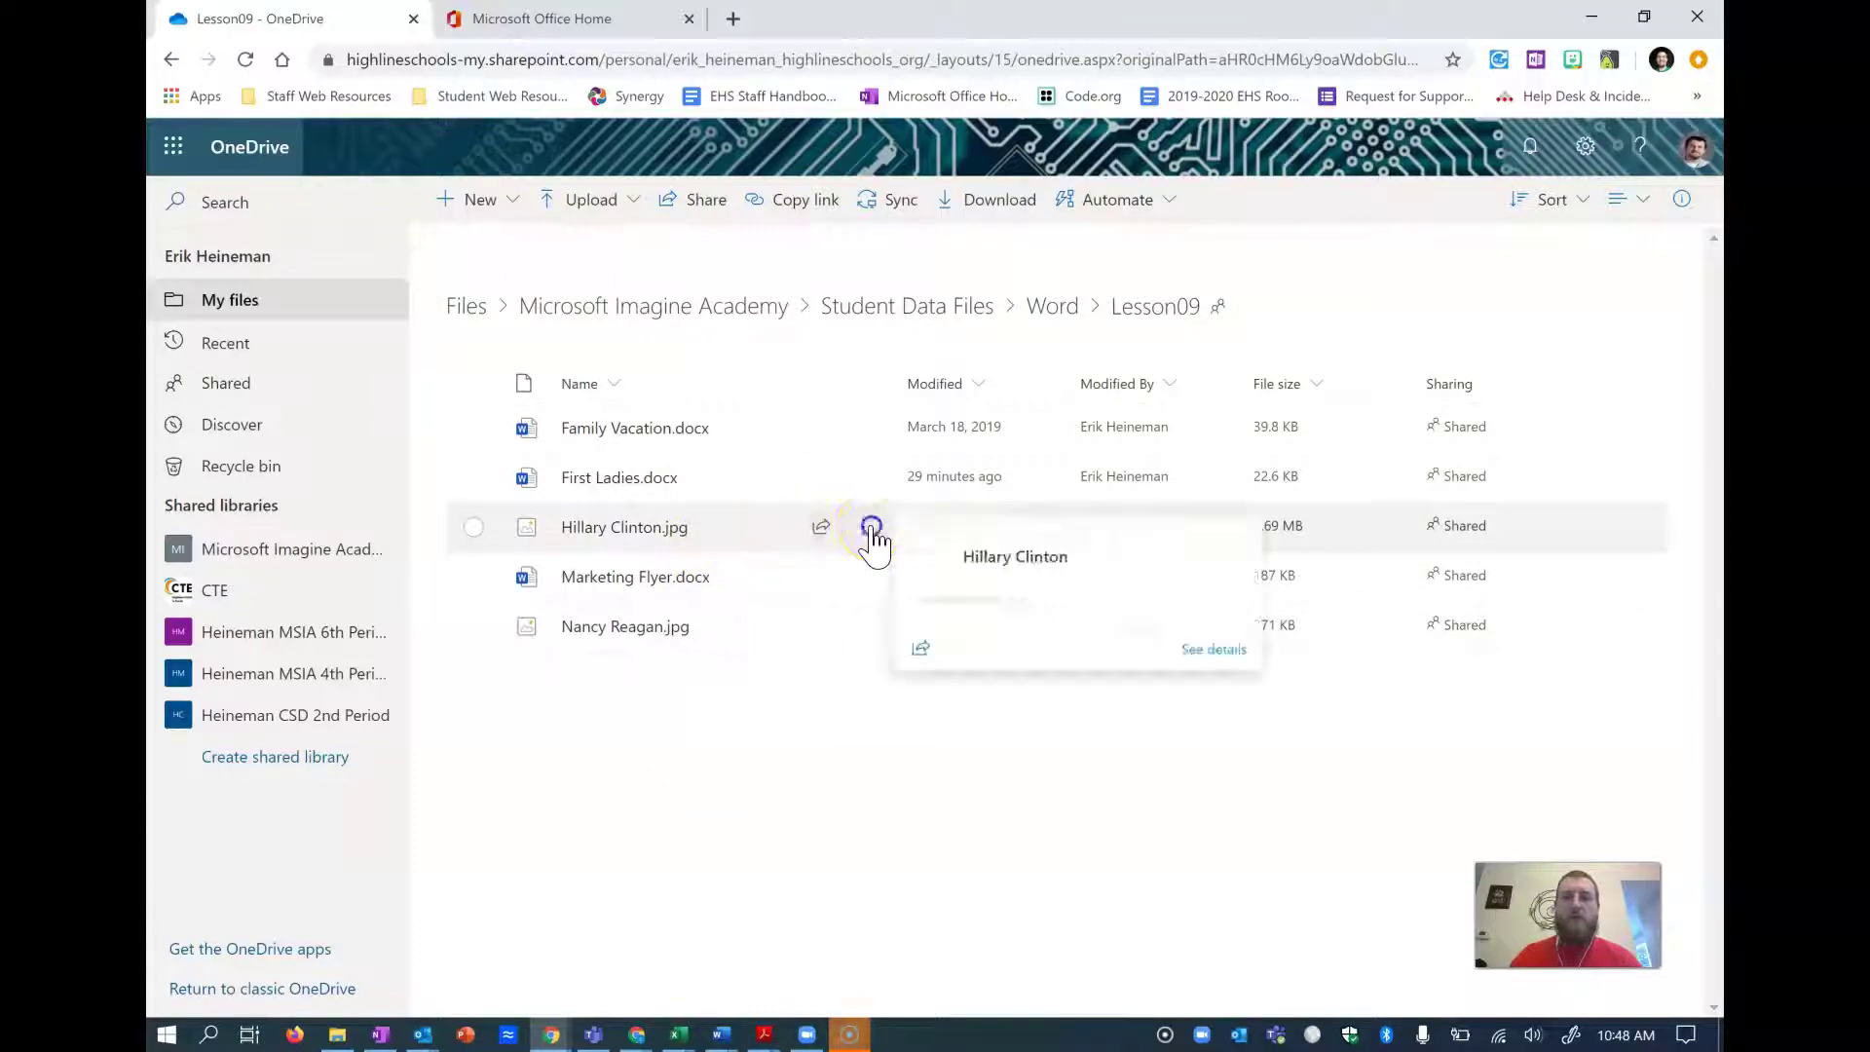
- Download the Hillary Clinton.jpg and Nancy Reagan.jpg images from the Lesson09 folder
click(869, 531)
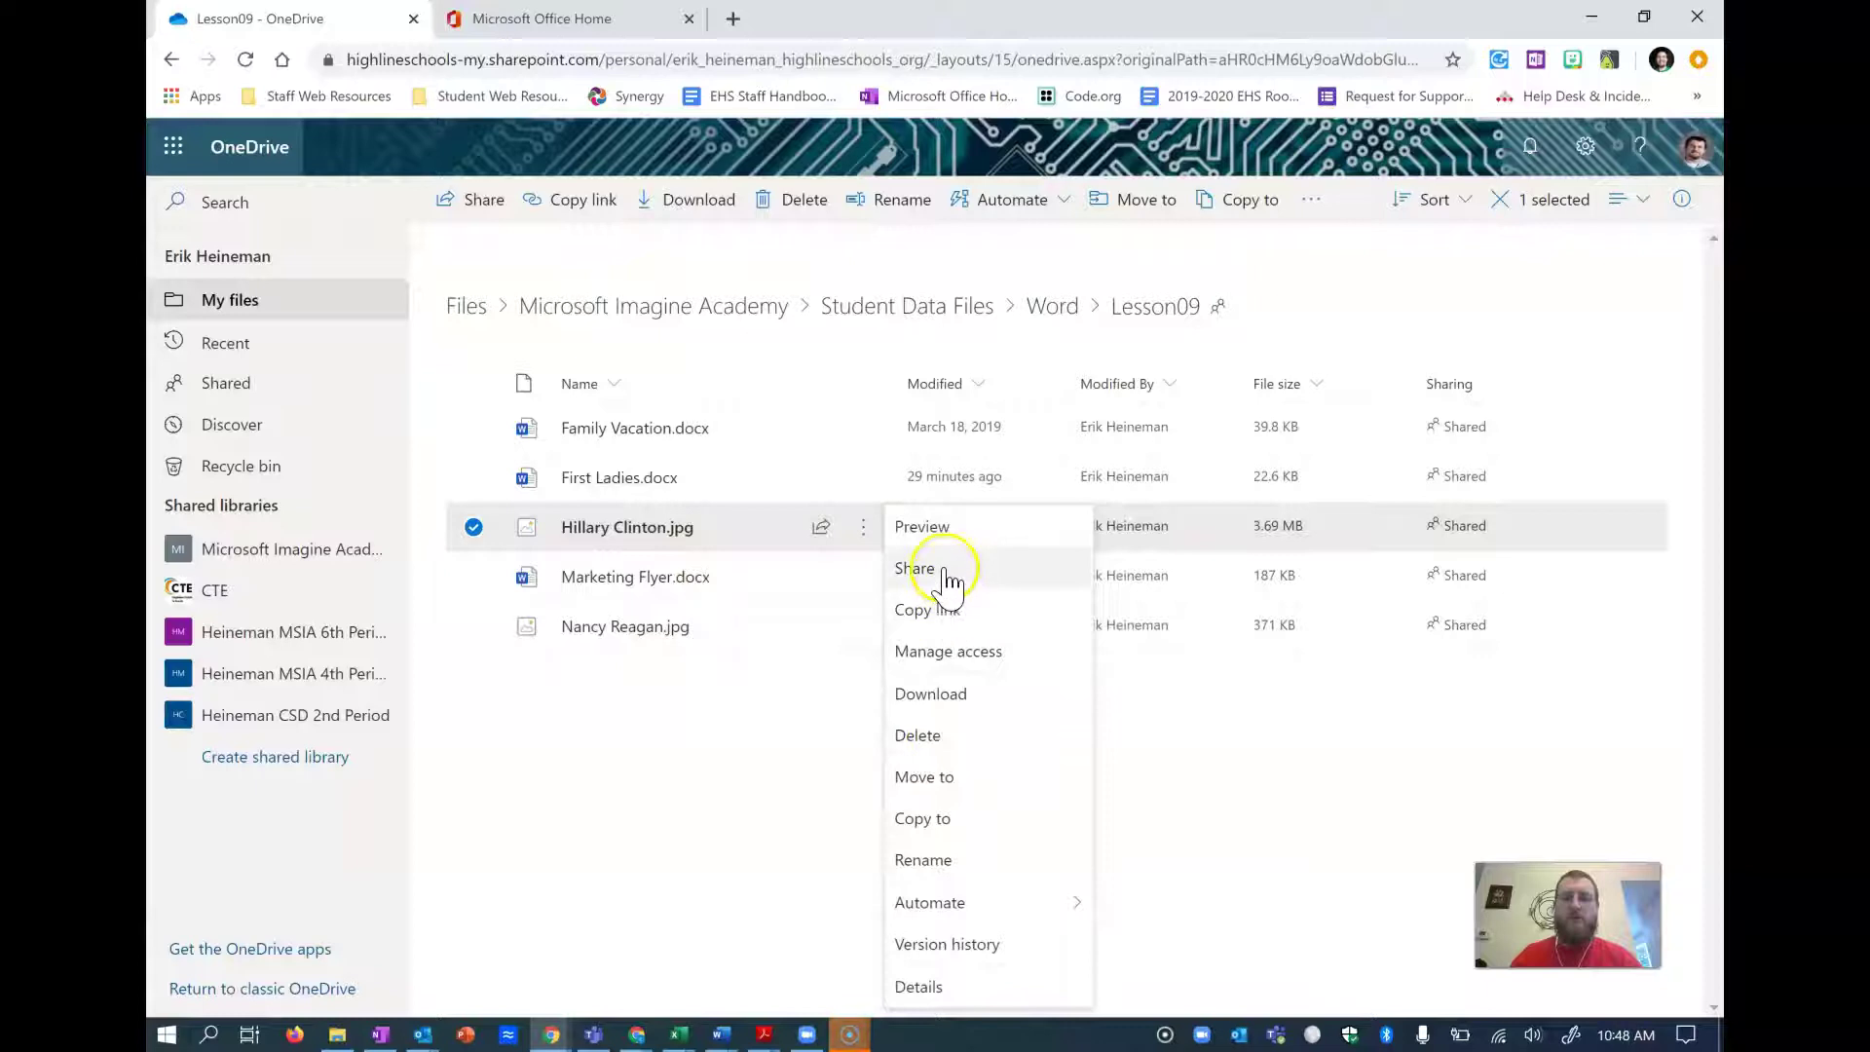
click(962, 692)
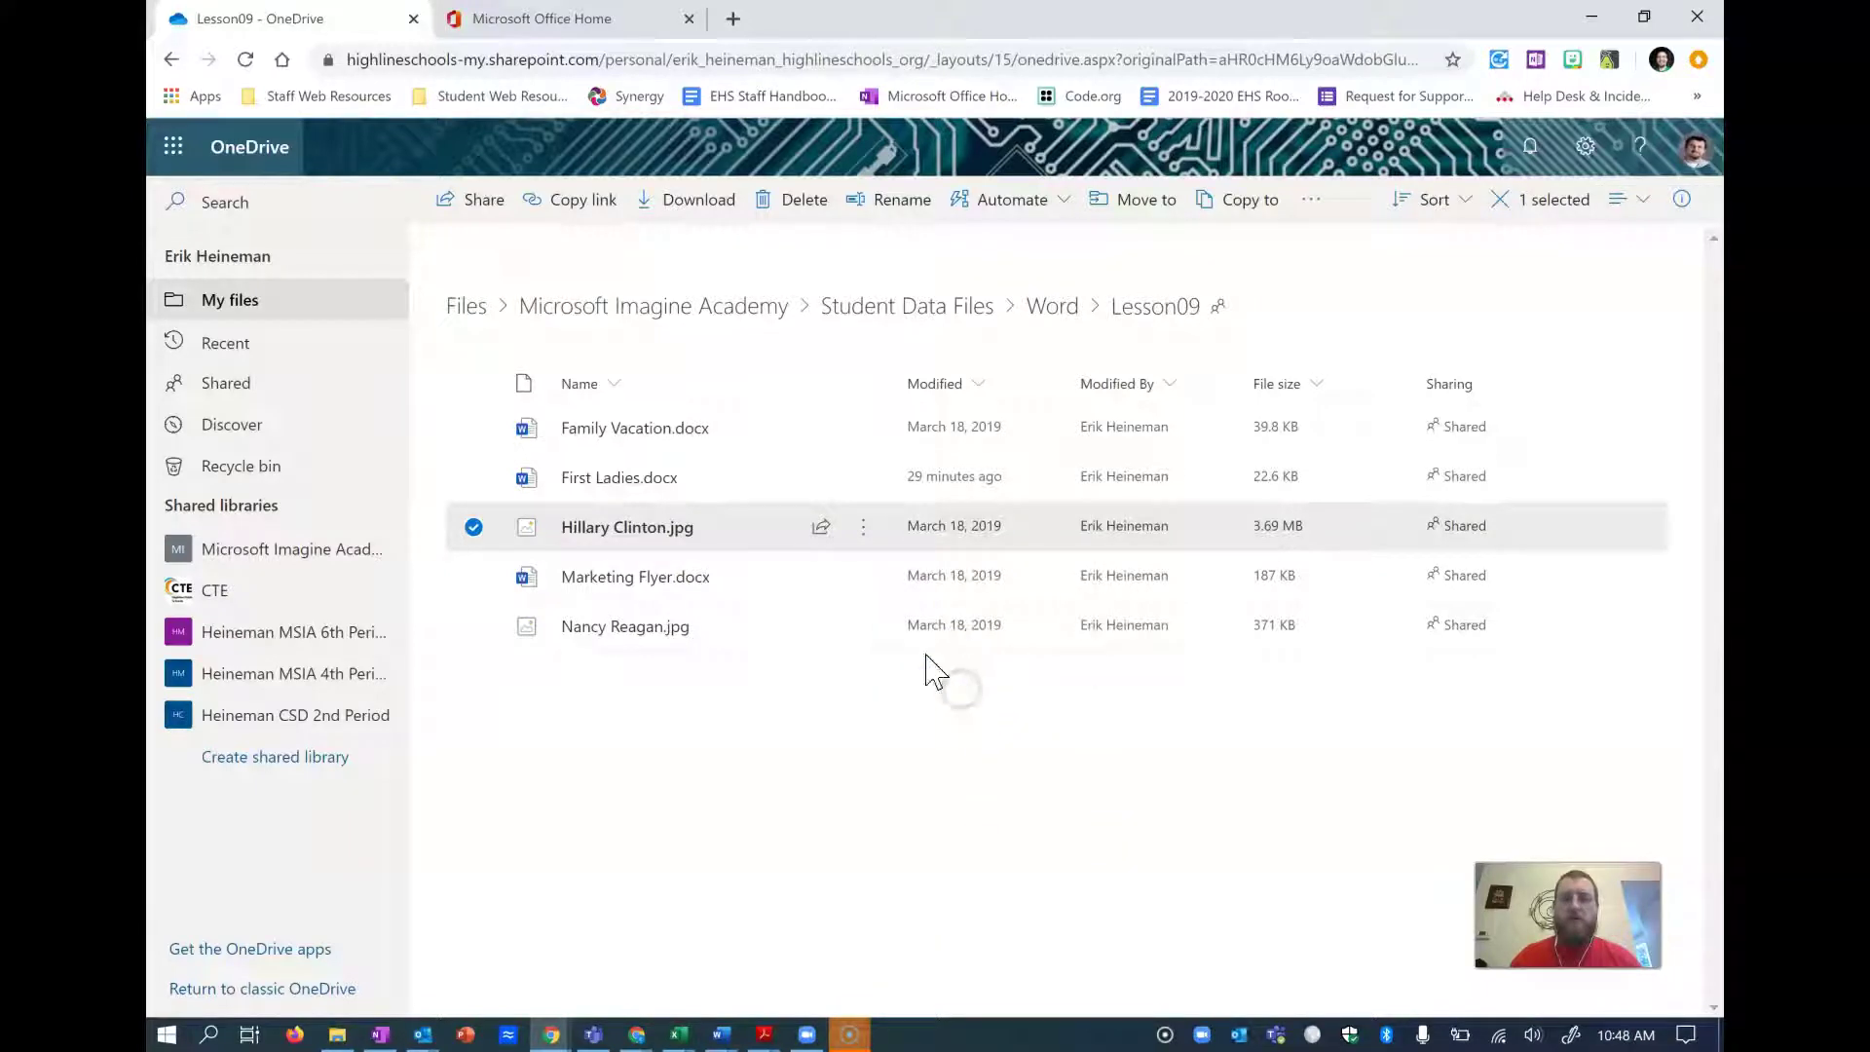
click(864, 635)
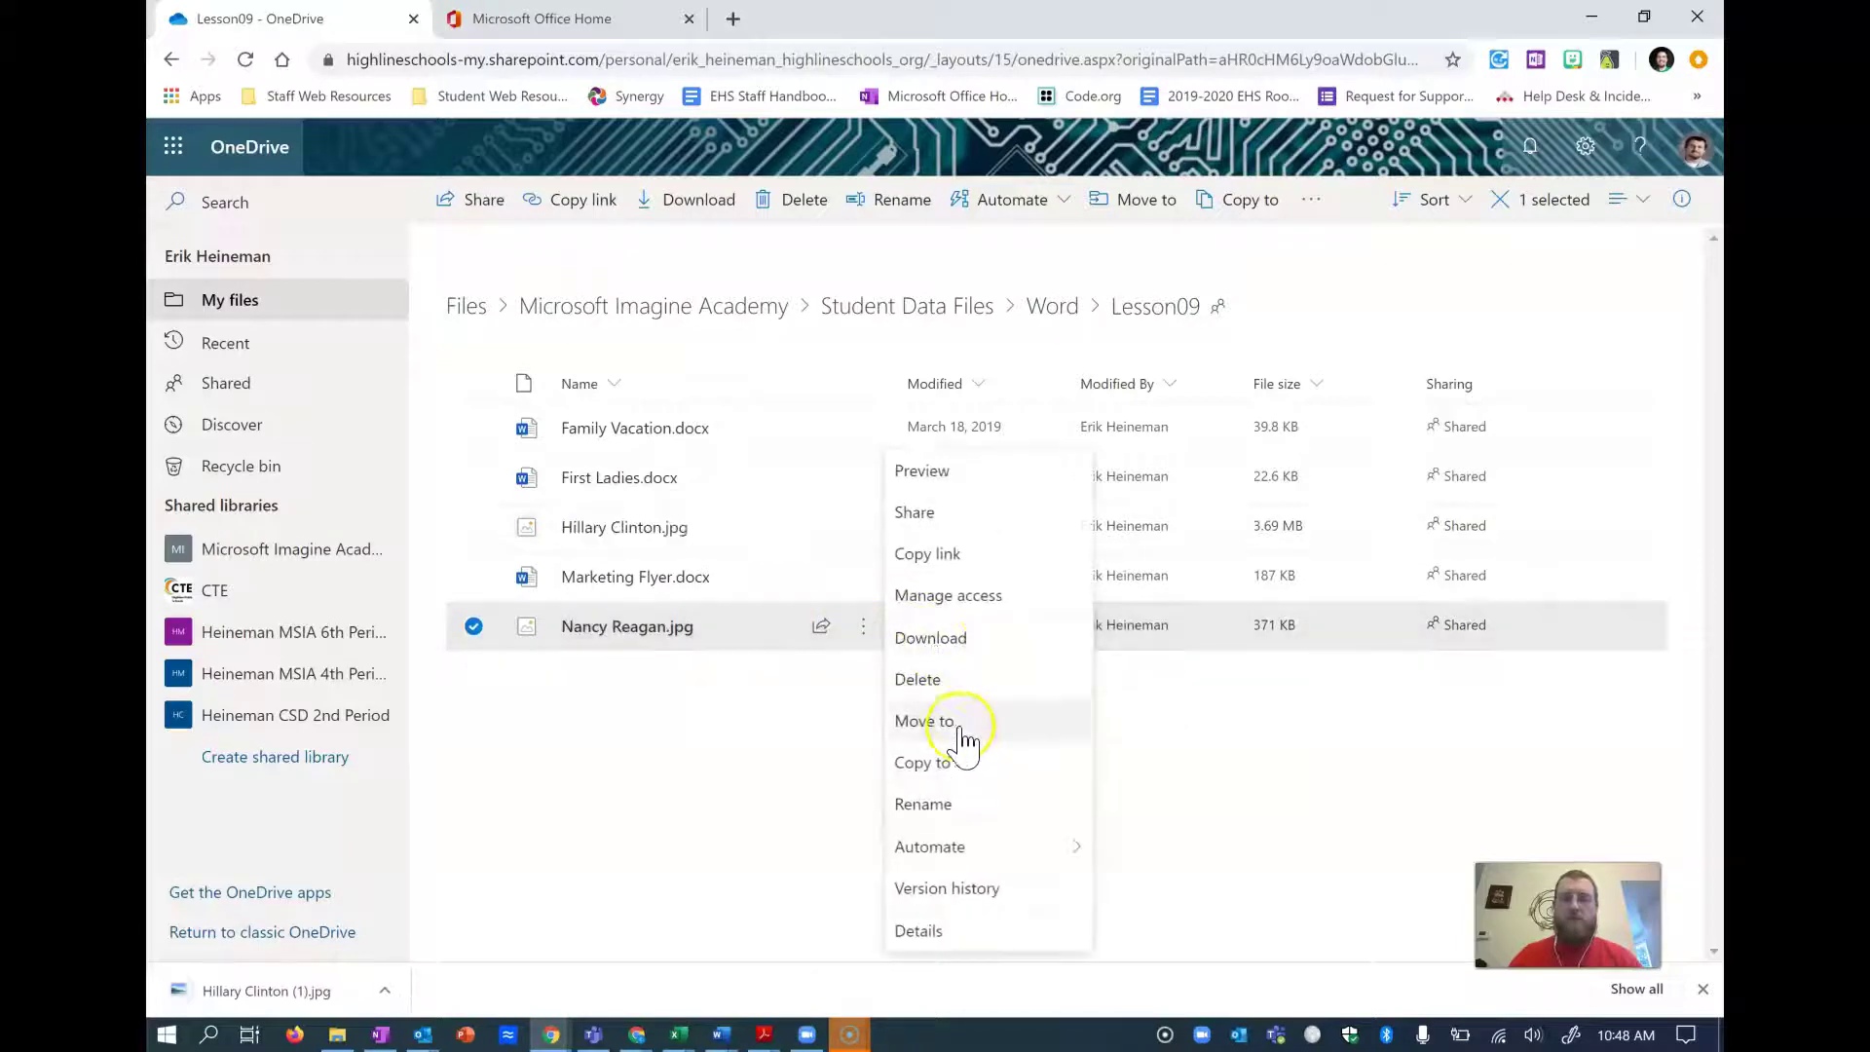
click(945, 642)
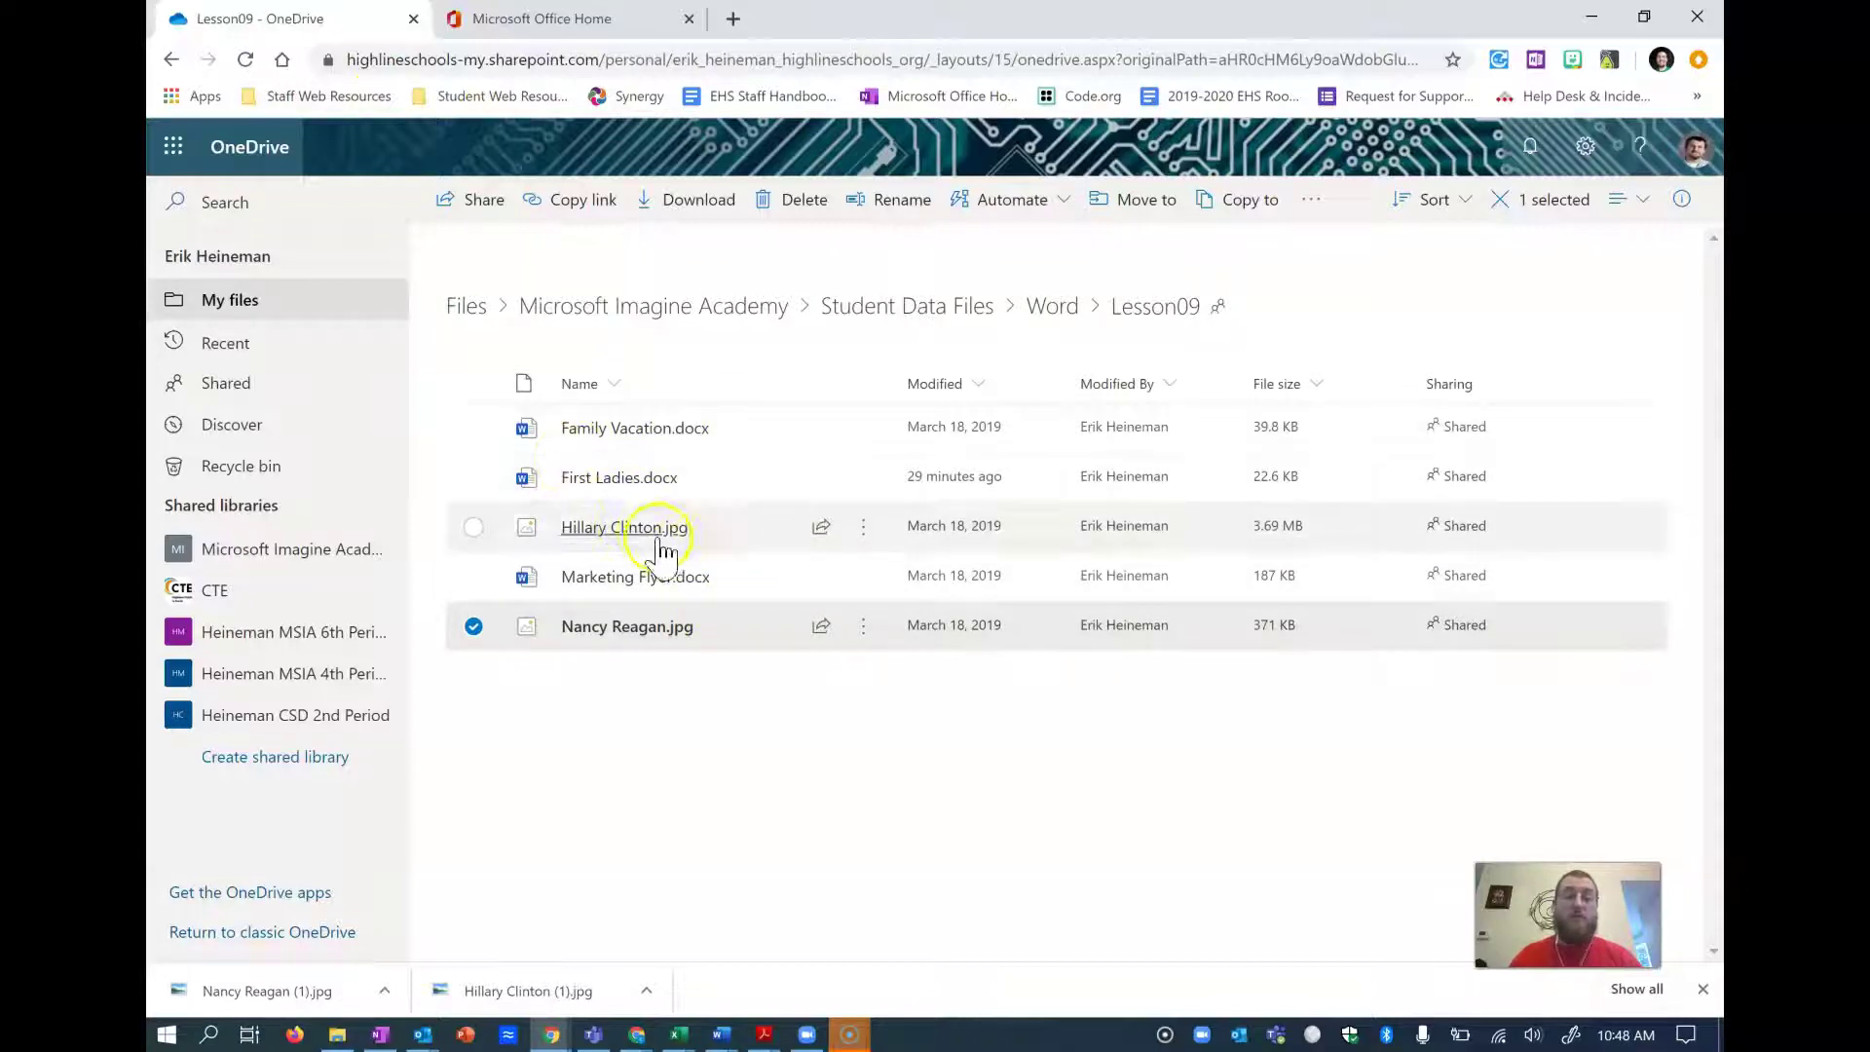
- Switch to Office 365 and open the Microsoft Imagine Academy 2020 Notebook through Class Notebook's notebook management
click(551, 14)
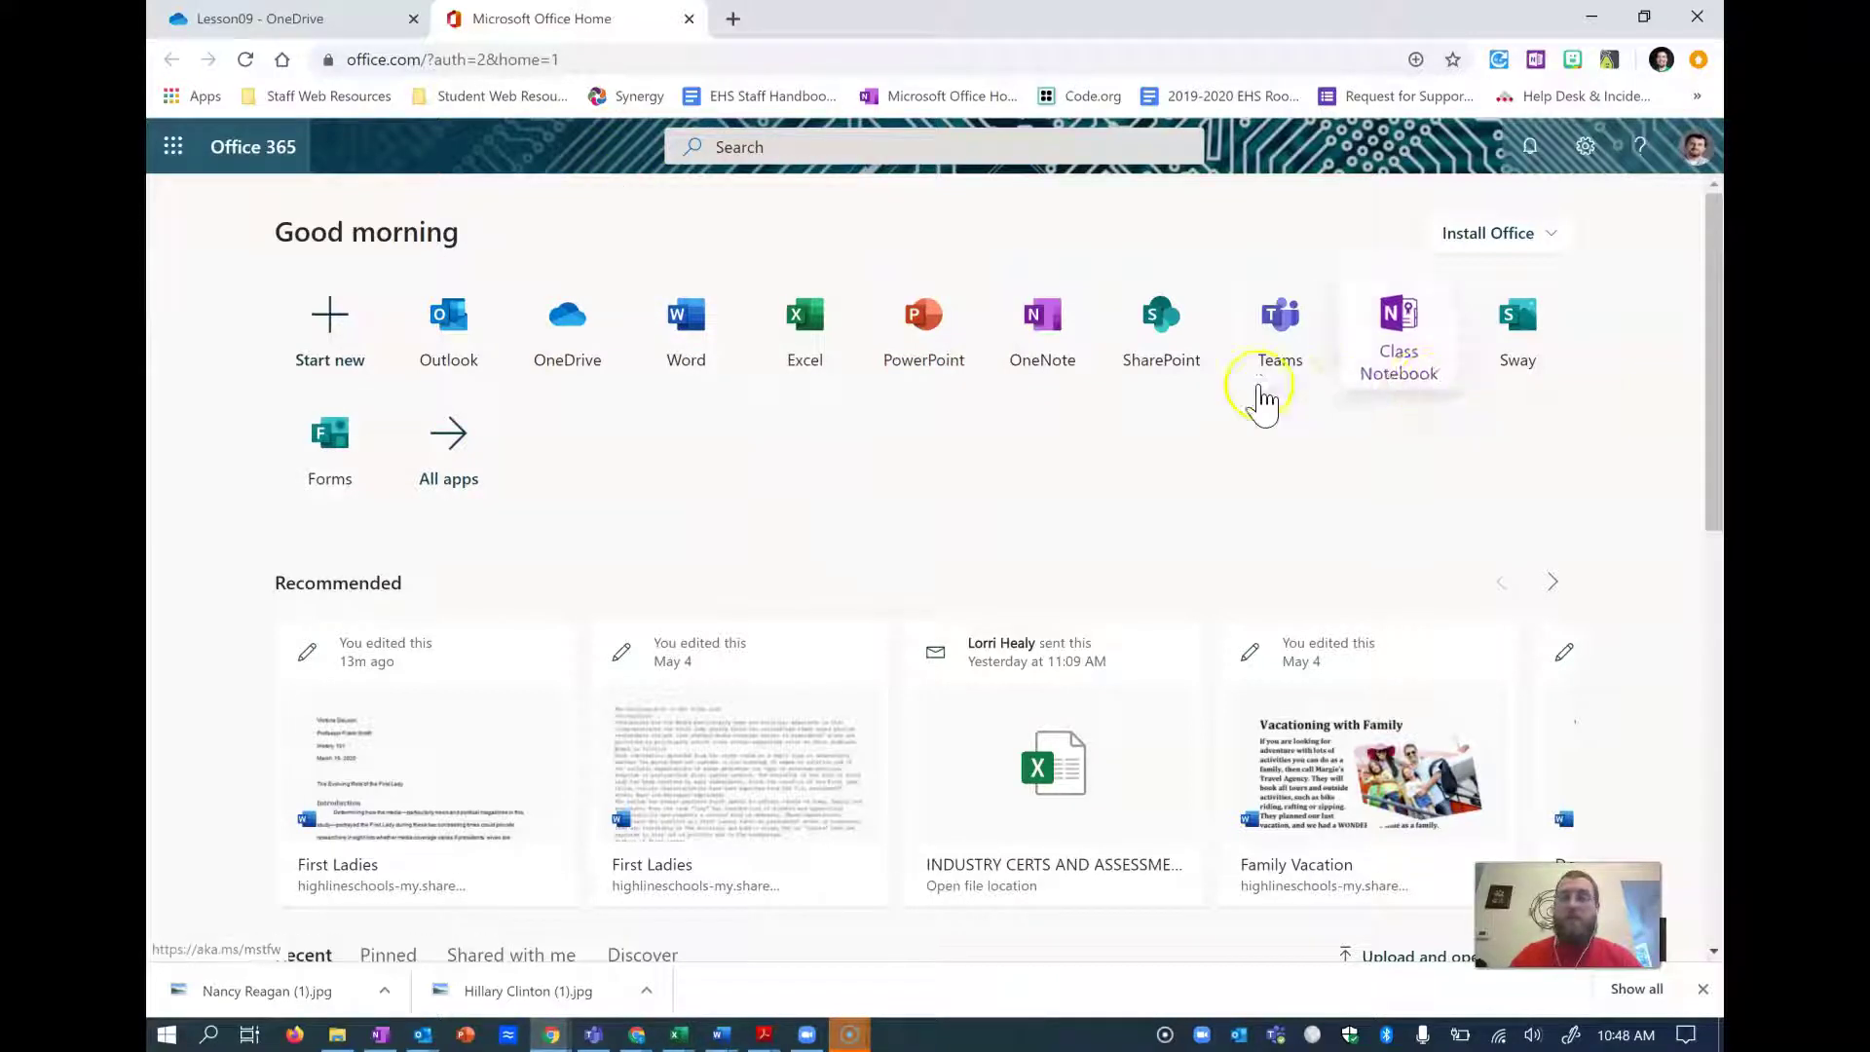
click(1404, 374)
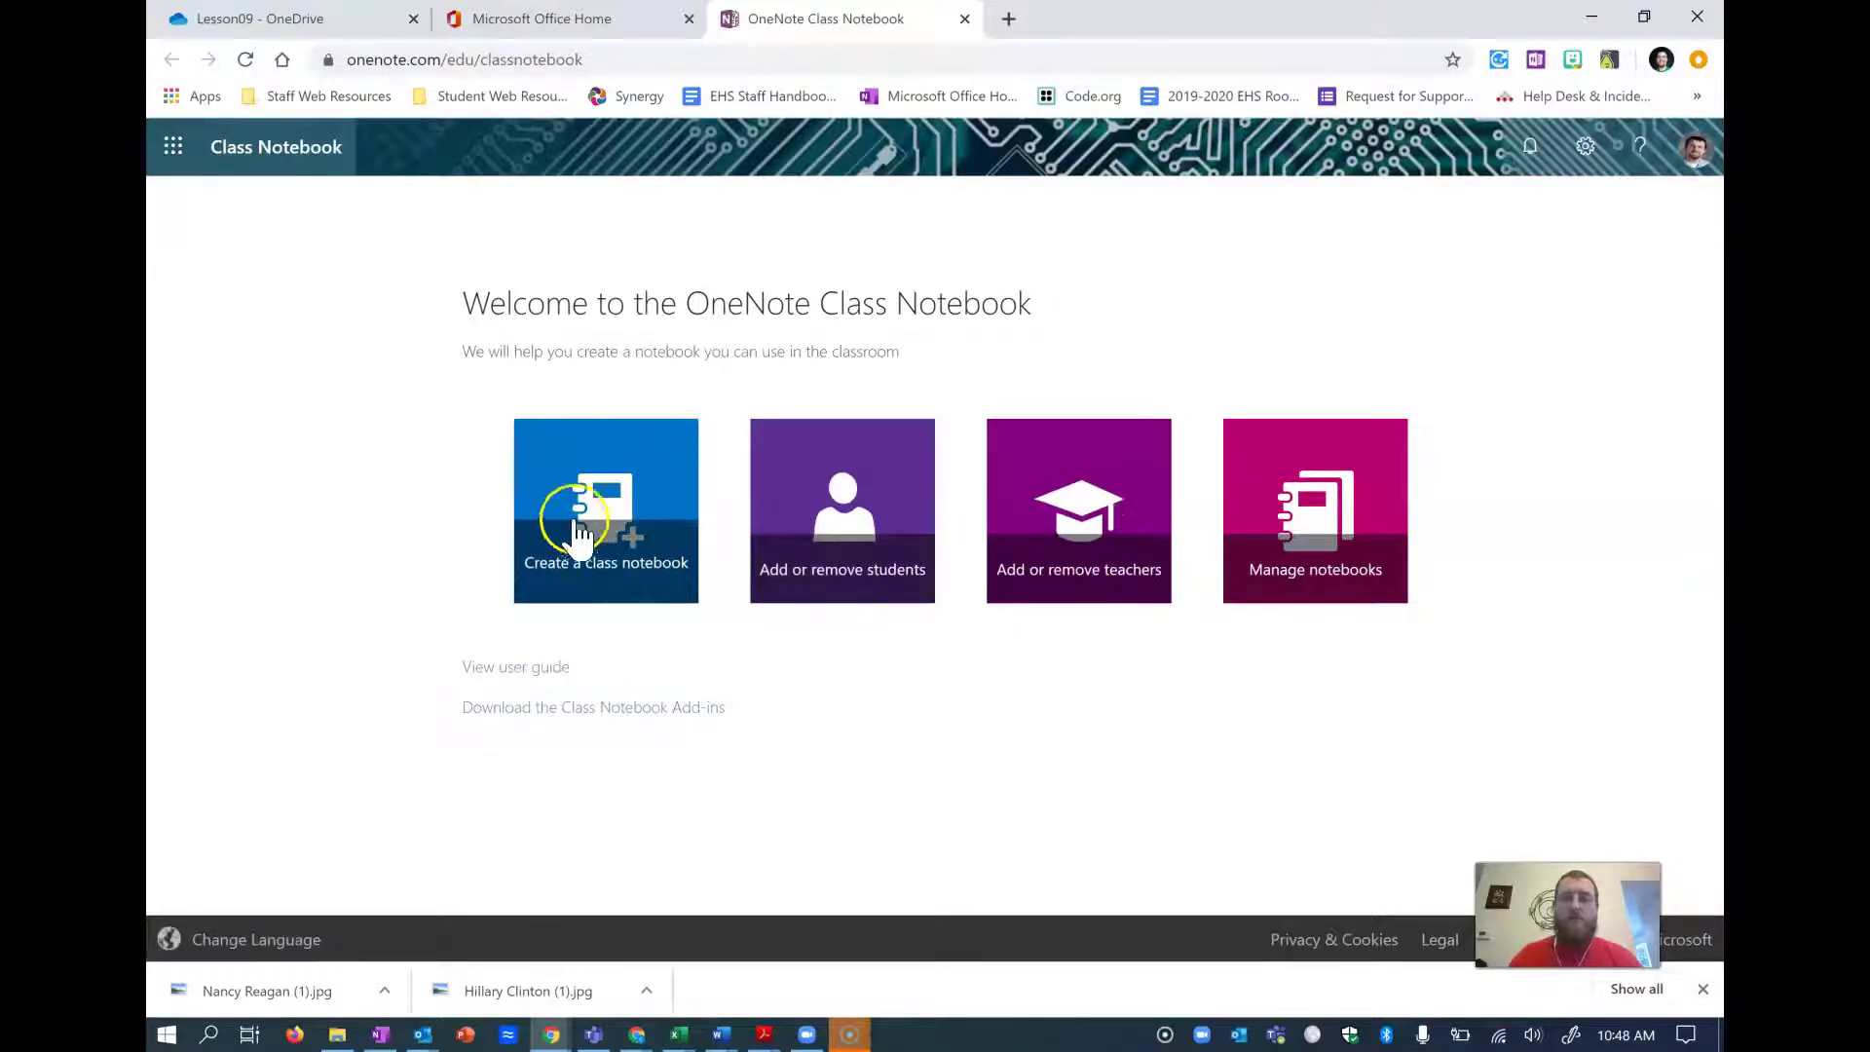
click(1342, 599)
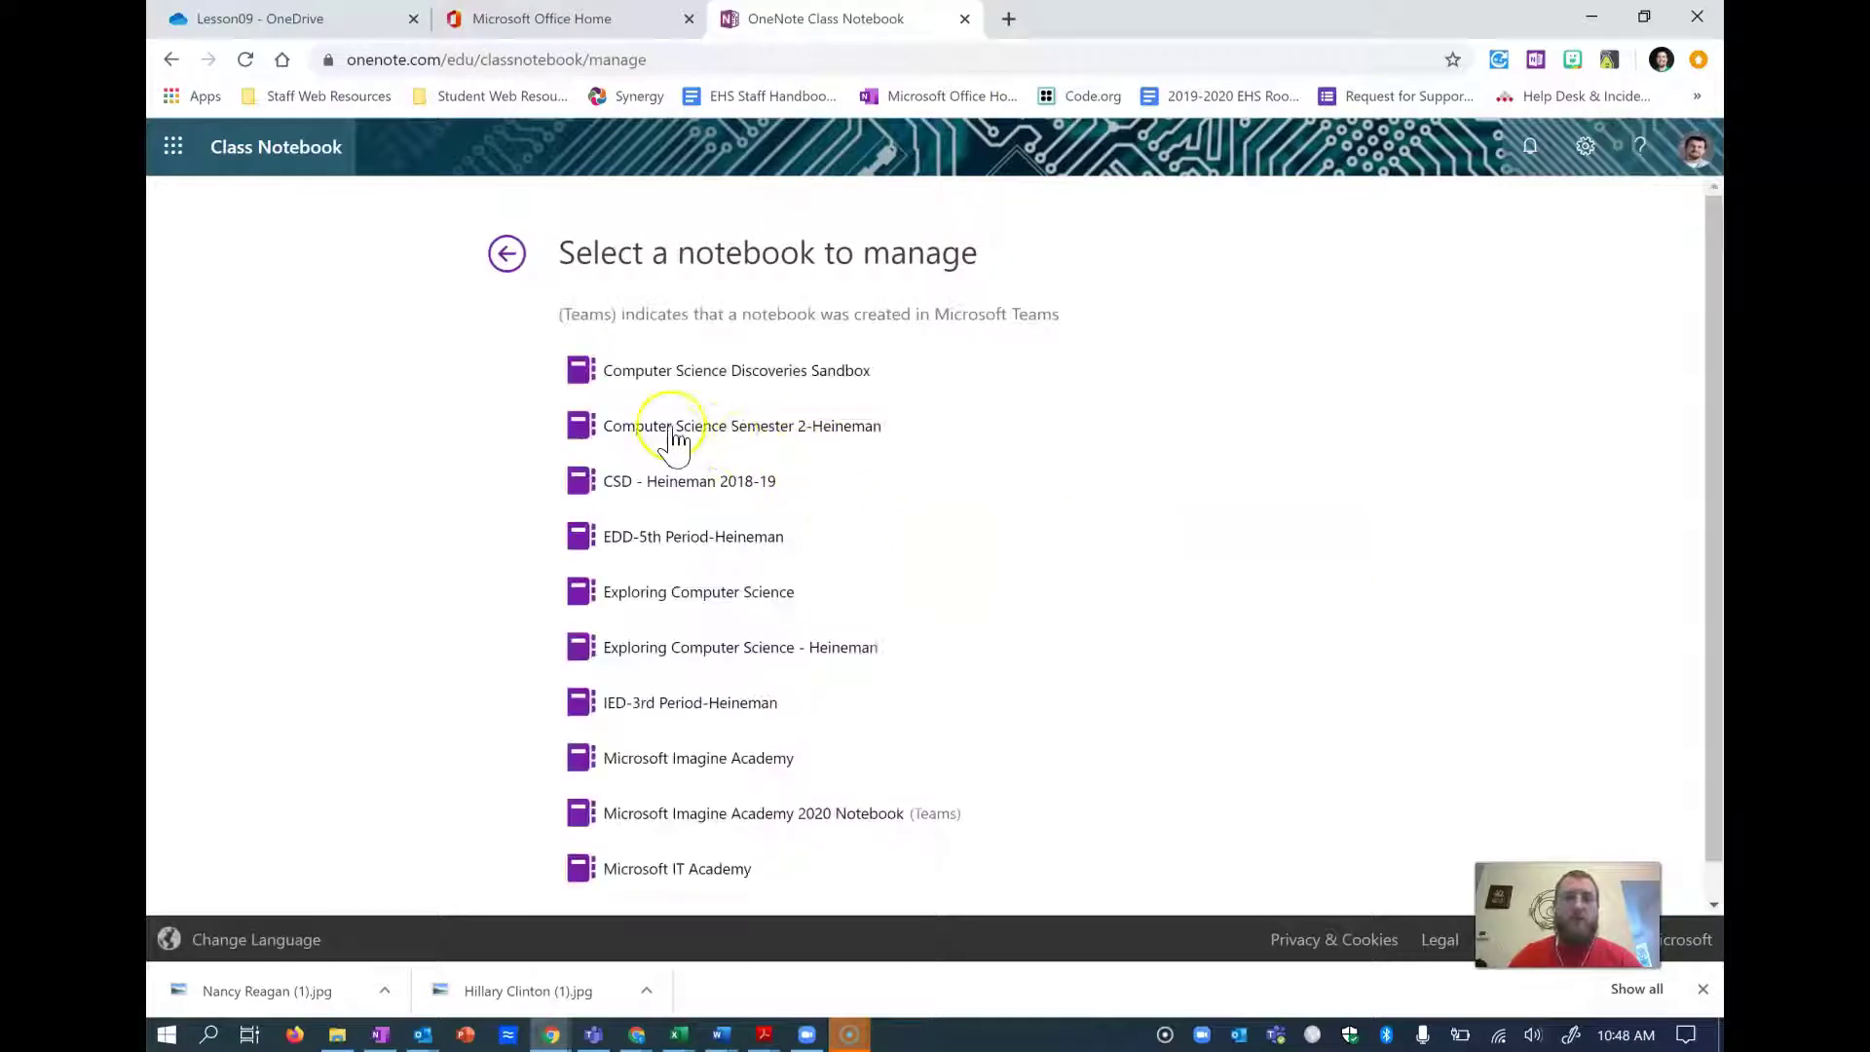
scroll(745, 643, down, 2)
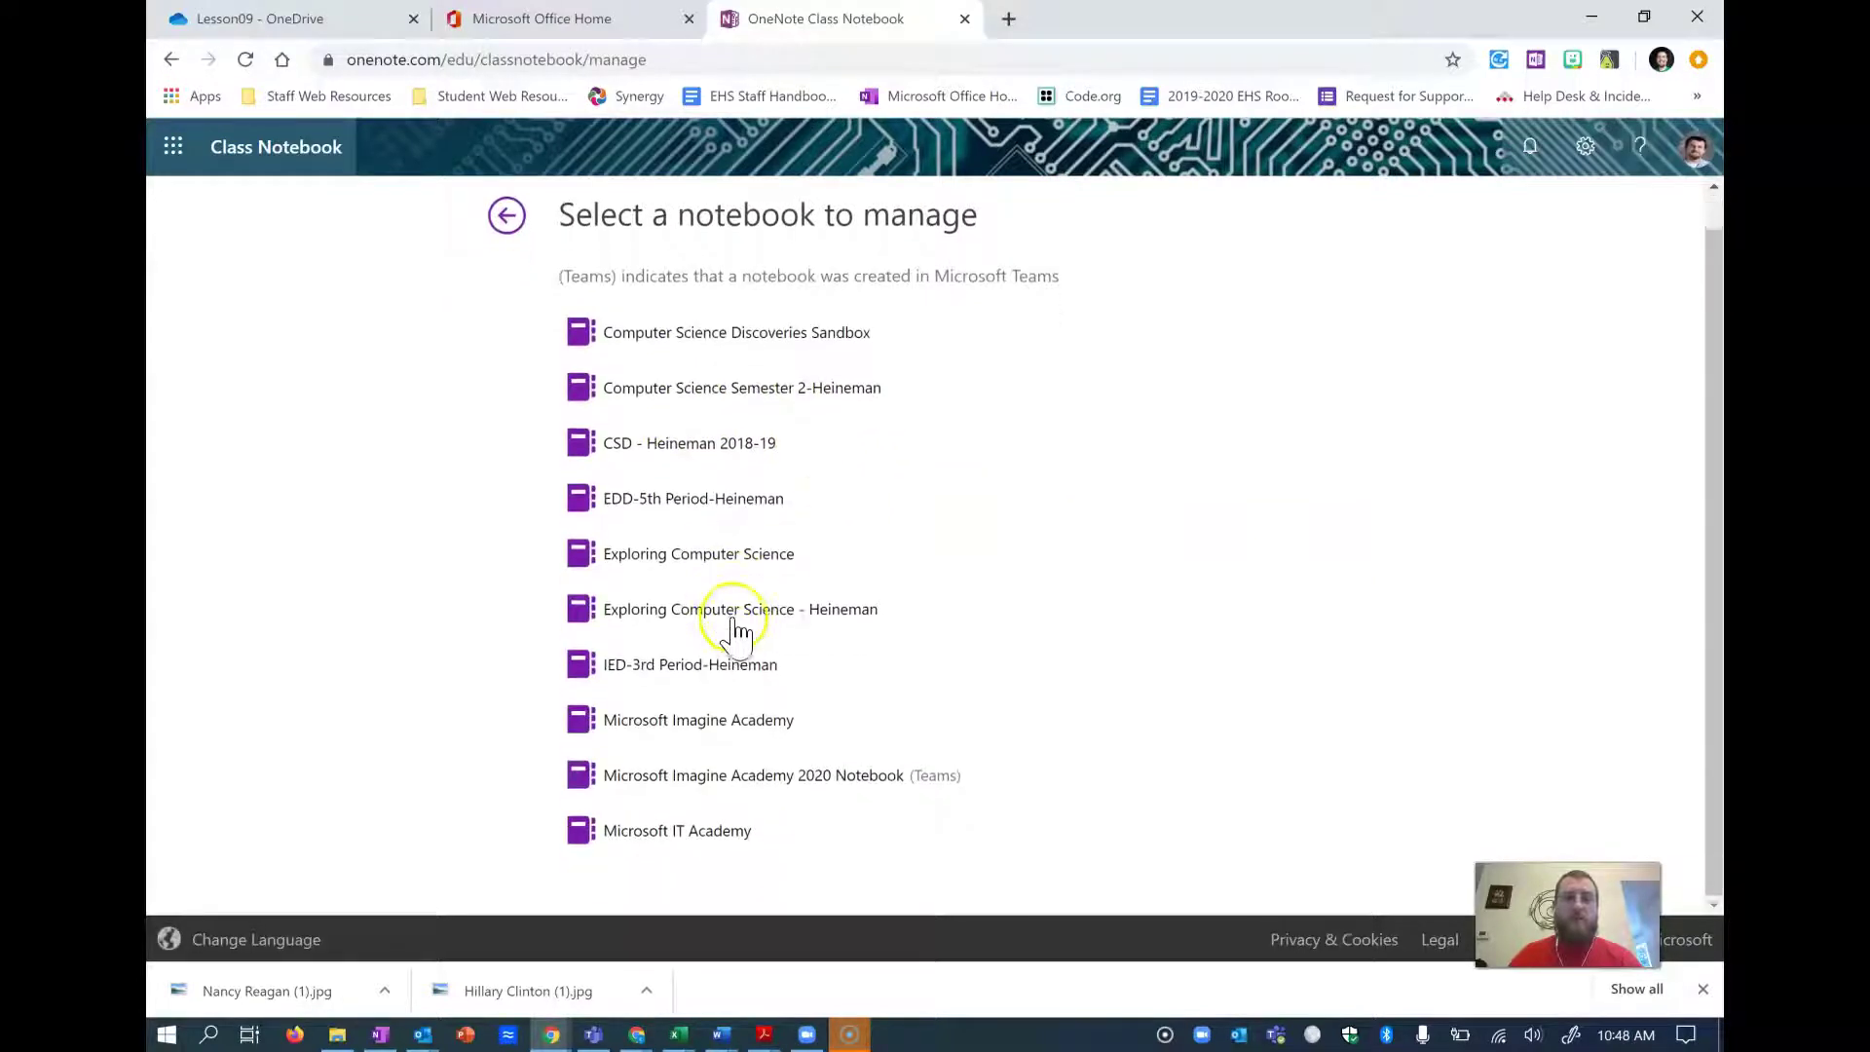
click(812, 779)
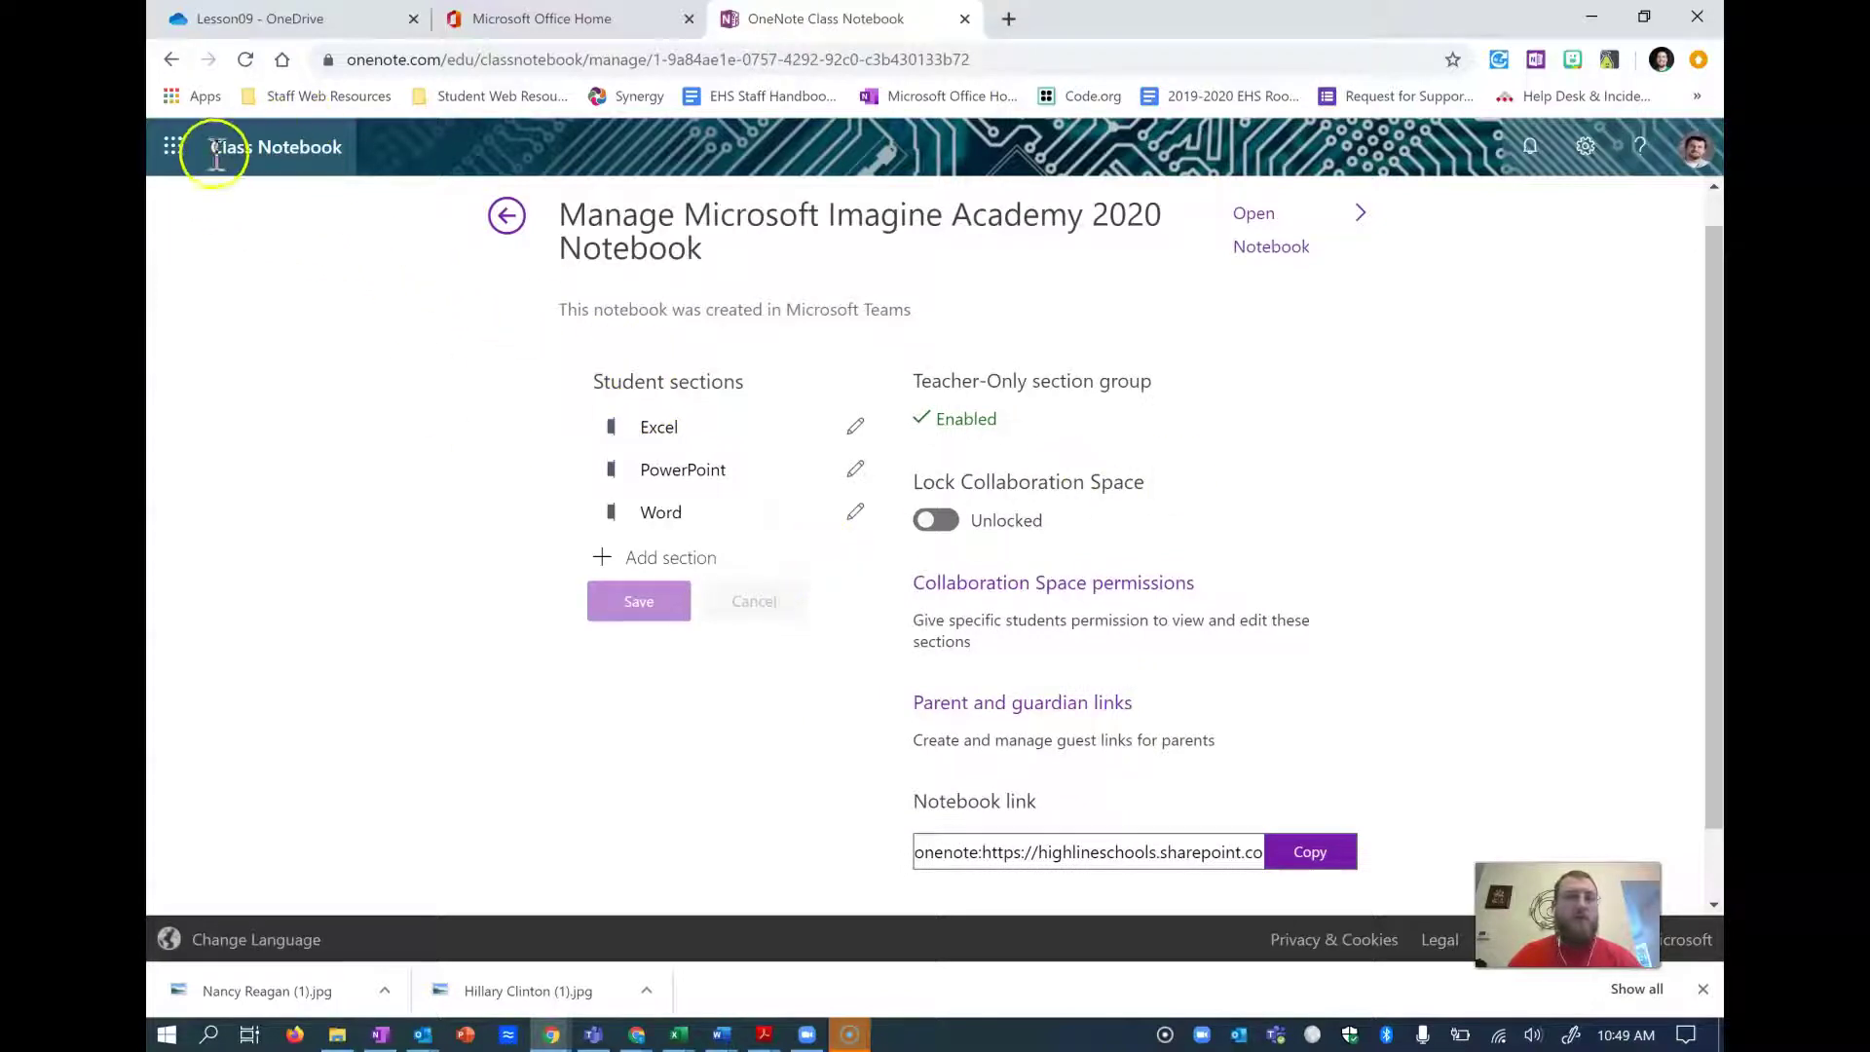
click(1263, 253)
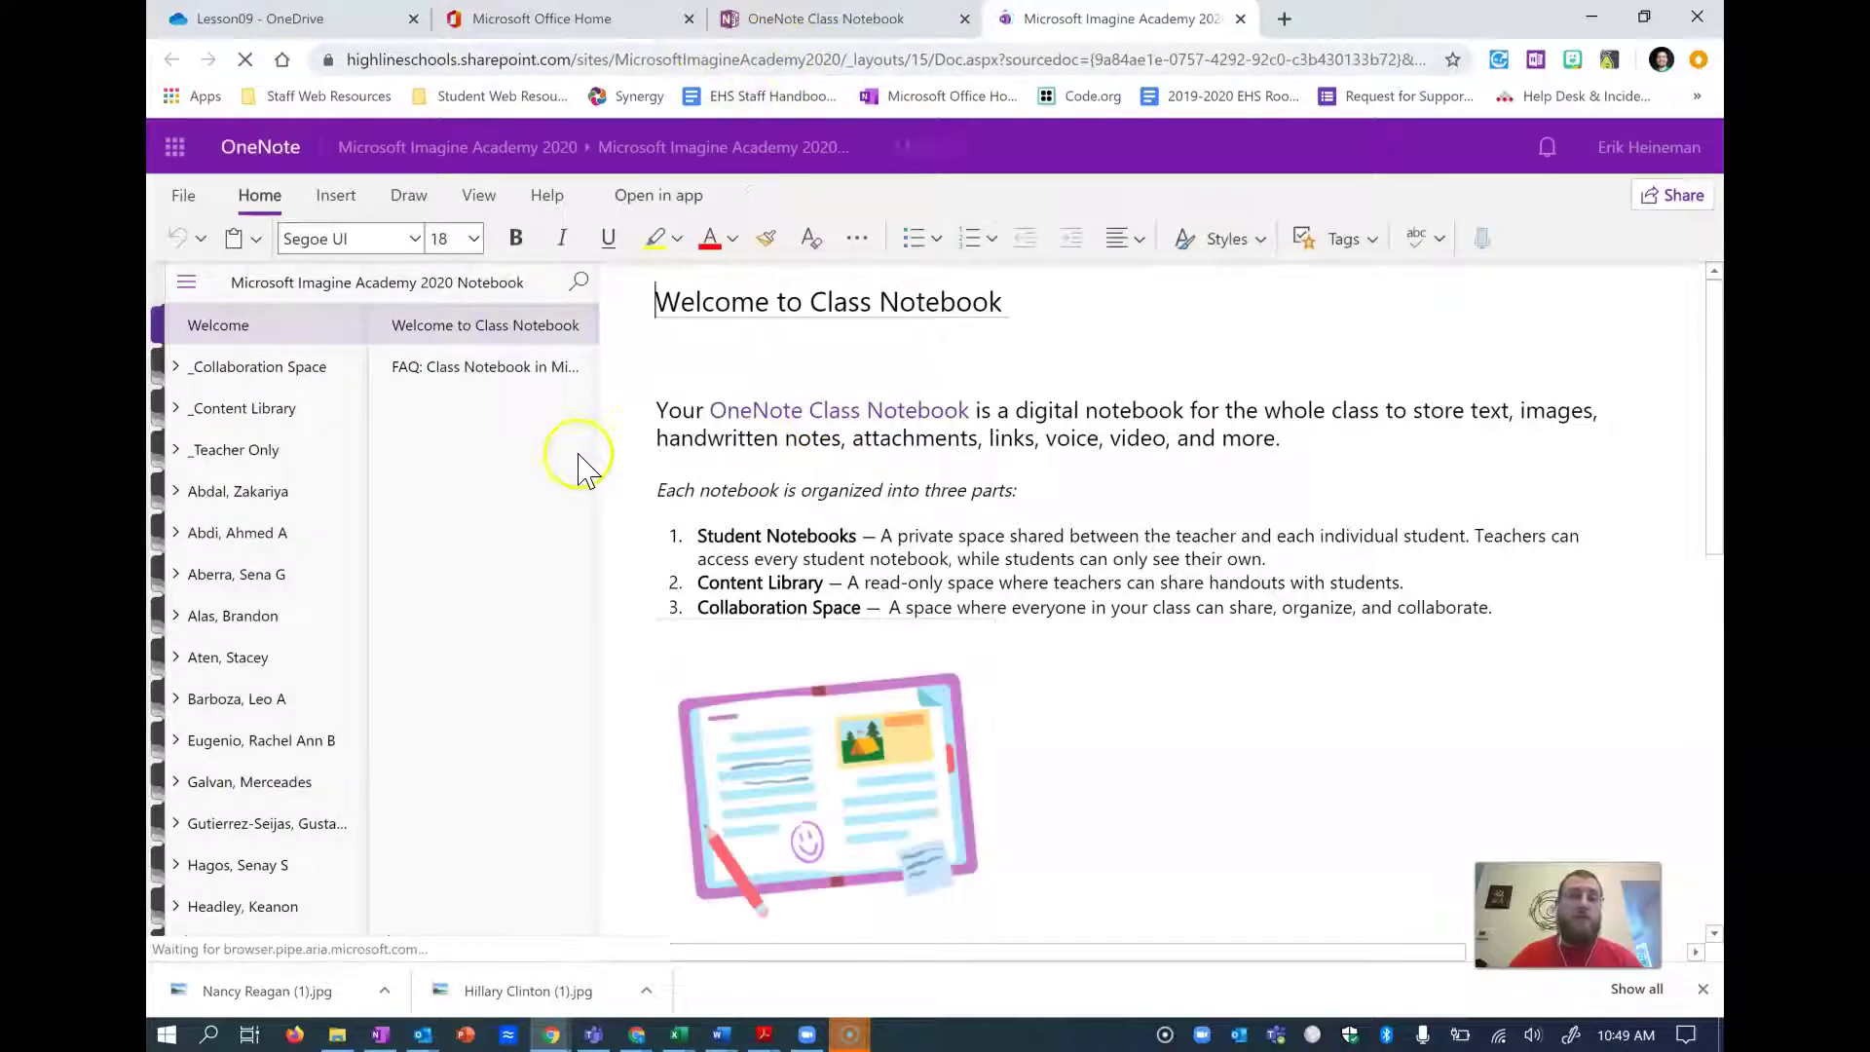
- Open the "Lesson 9: Formatting a Research Paper" page in the Content Library's Word section
click(258, 418)
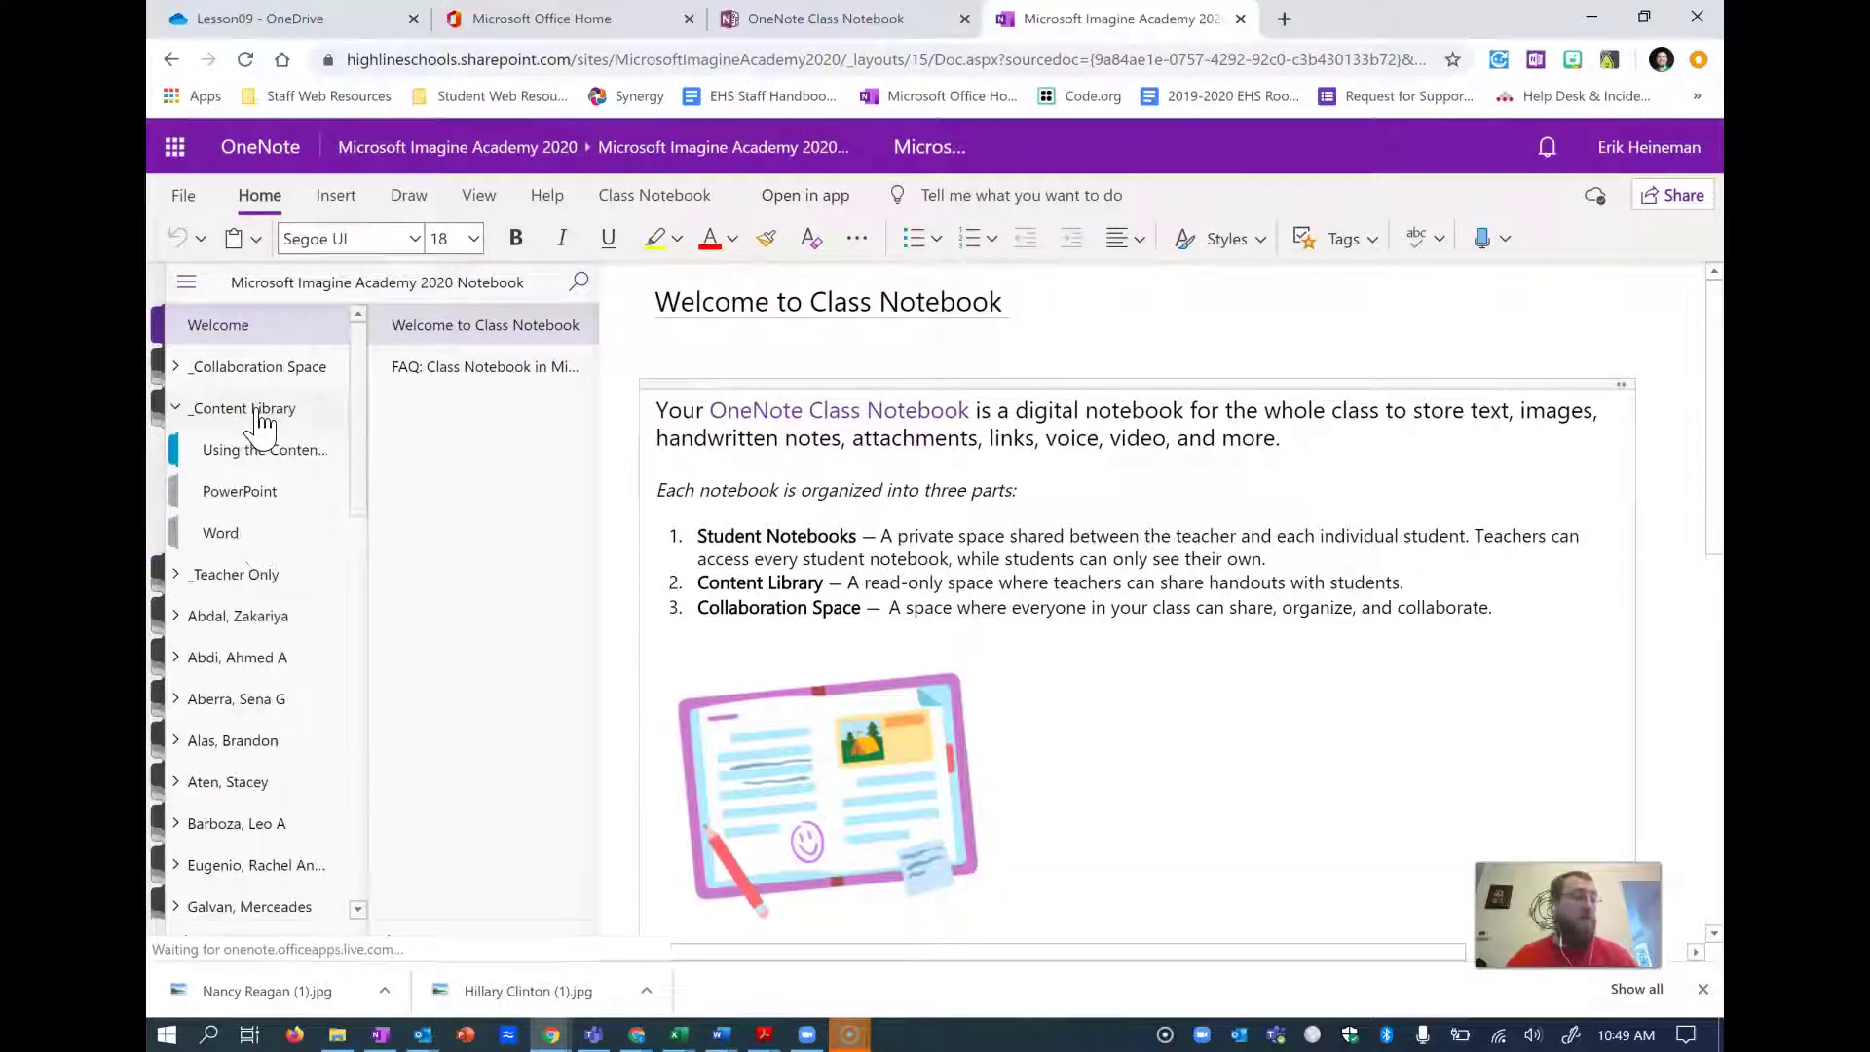
click(230, 414)
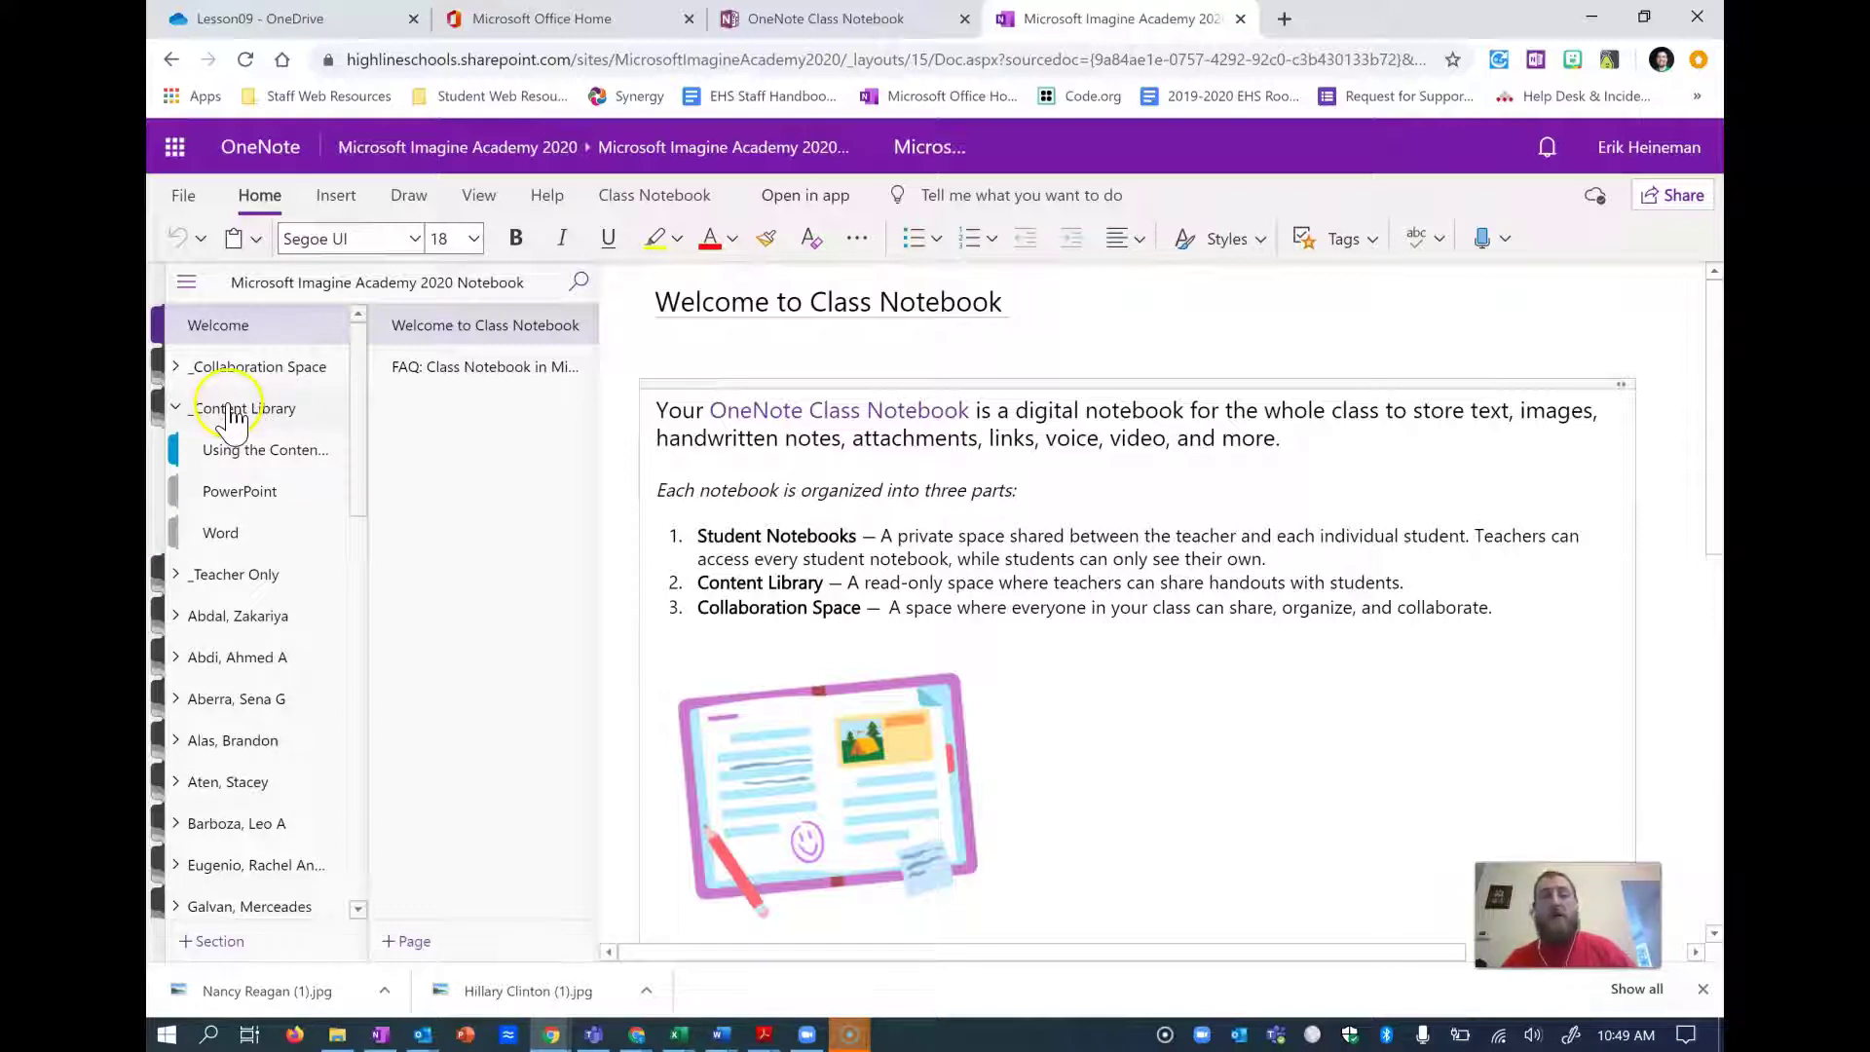
click(648, 498)
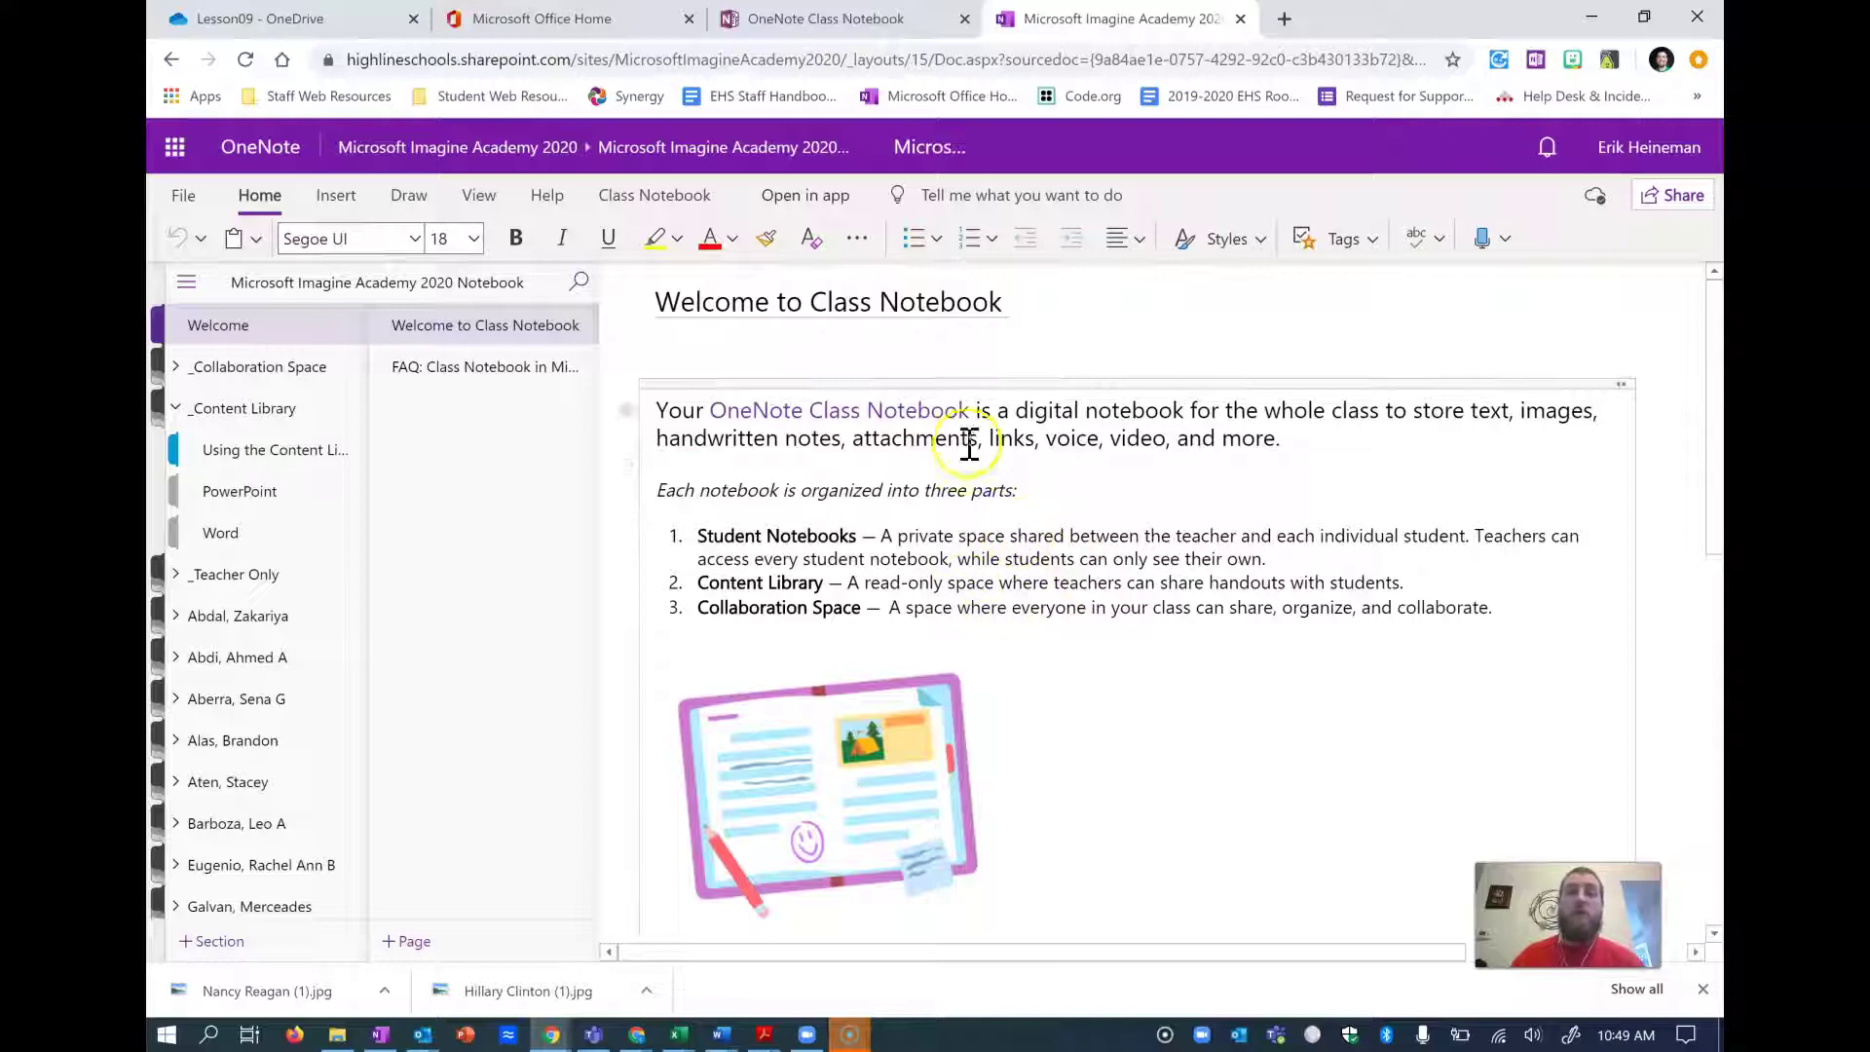
click(265, 536)
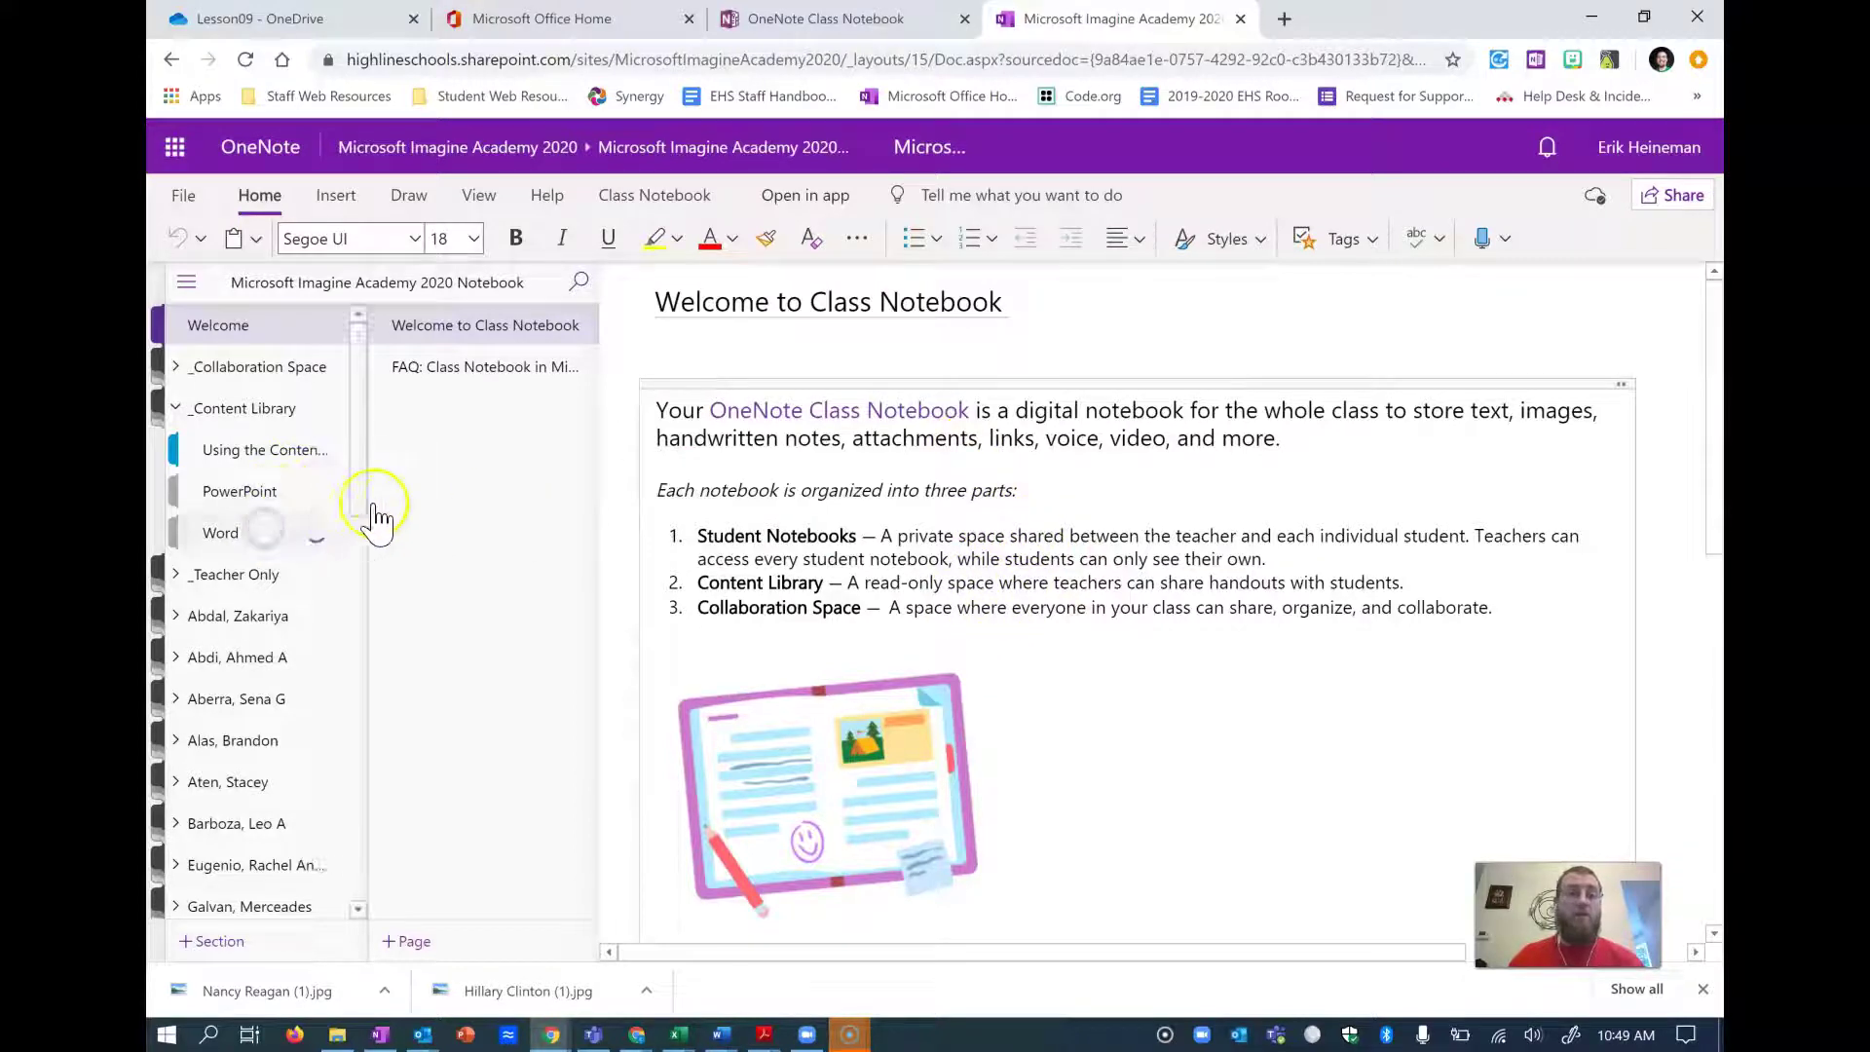
scroll(443, 496, down, 10)
scroll(448, 506, down, 9)
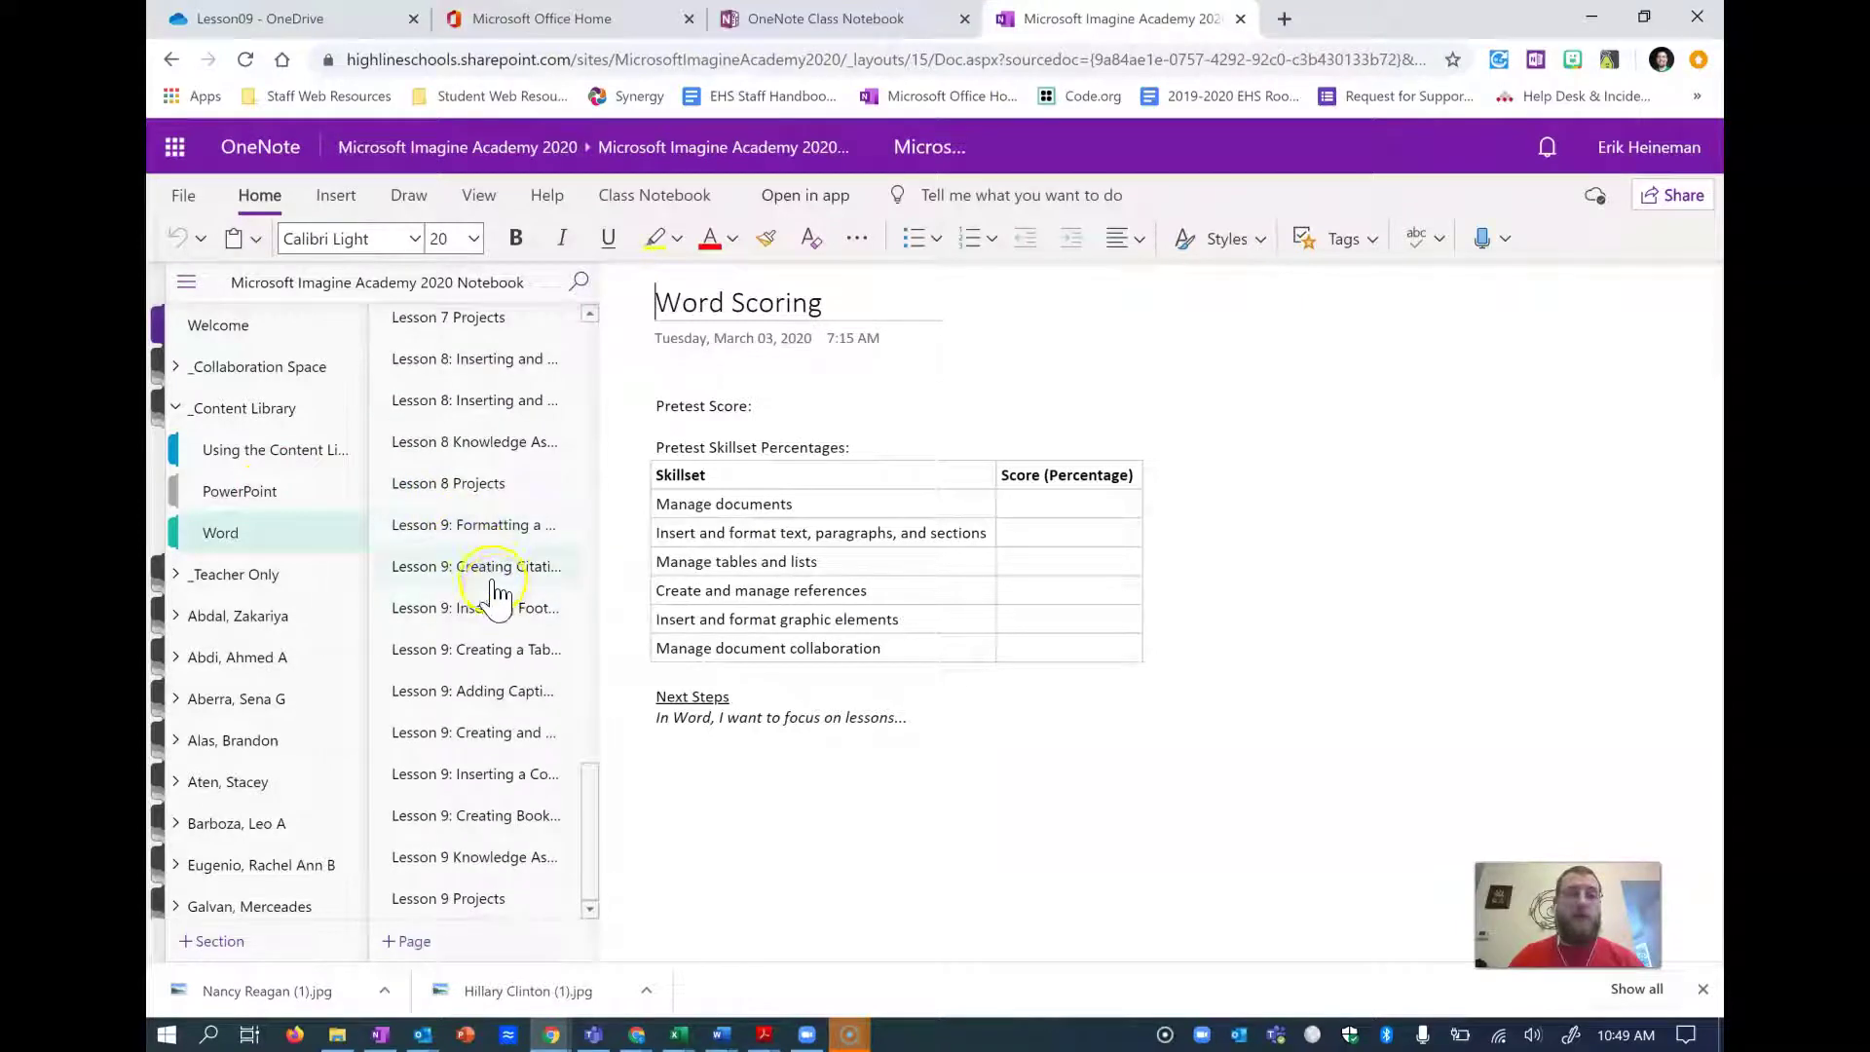
click(475, 527)
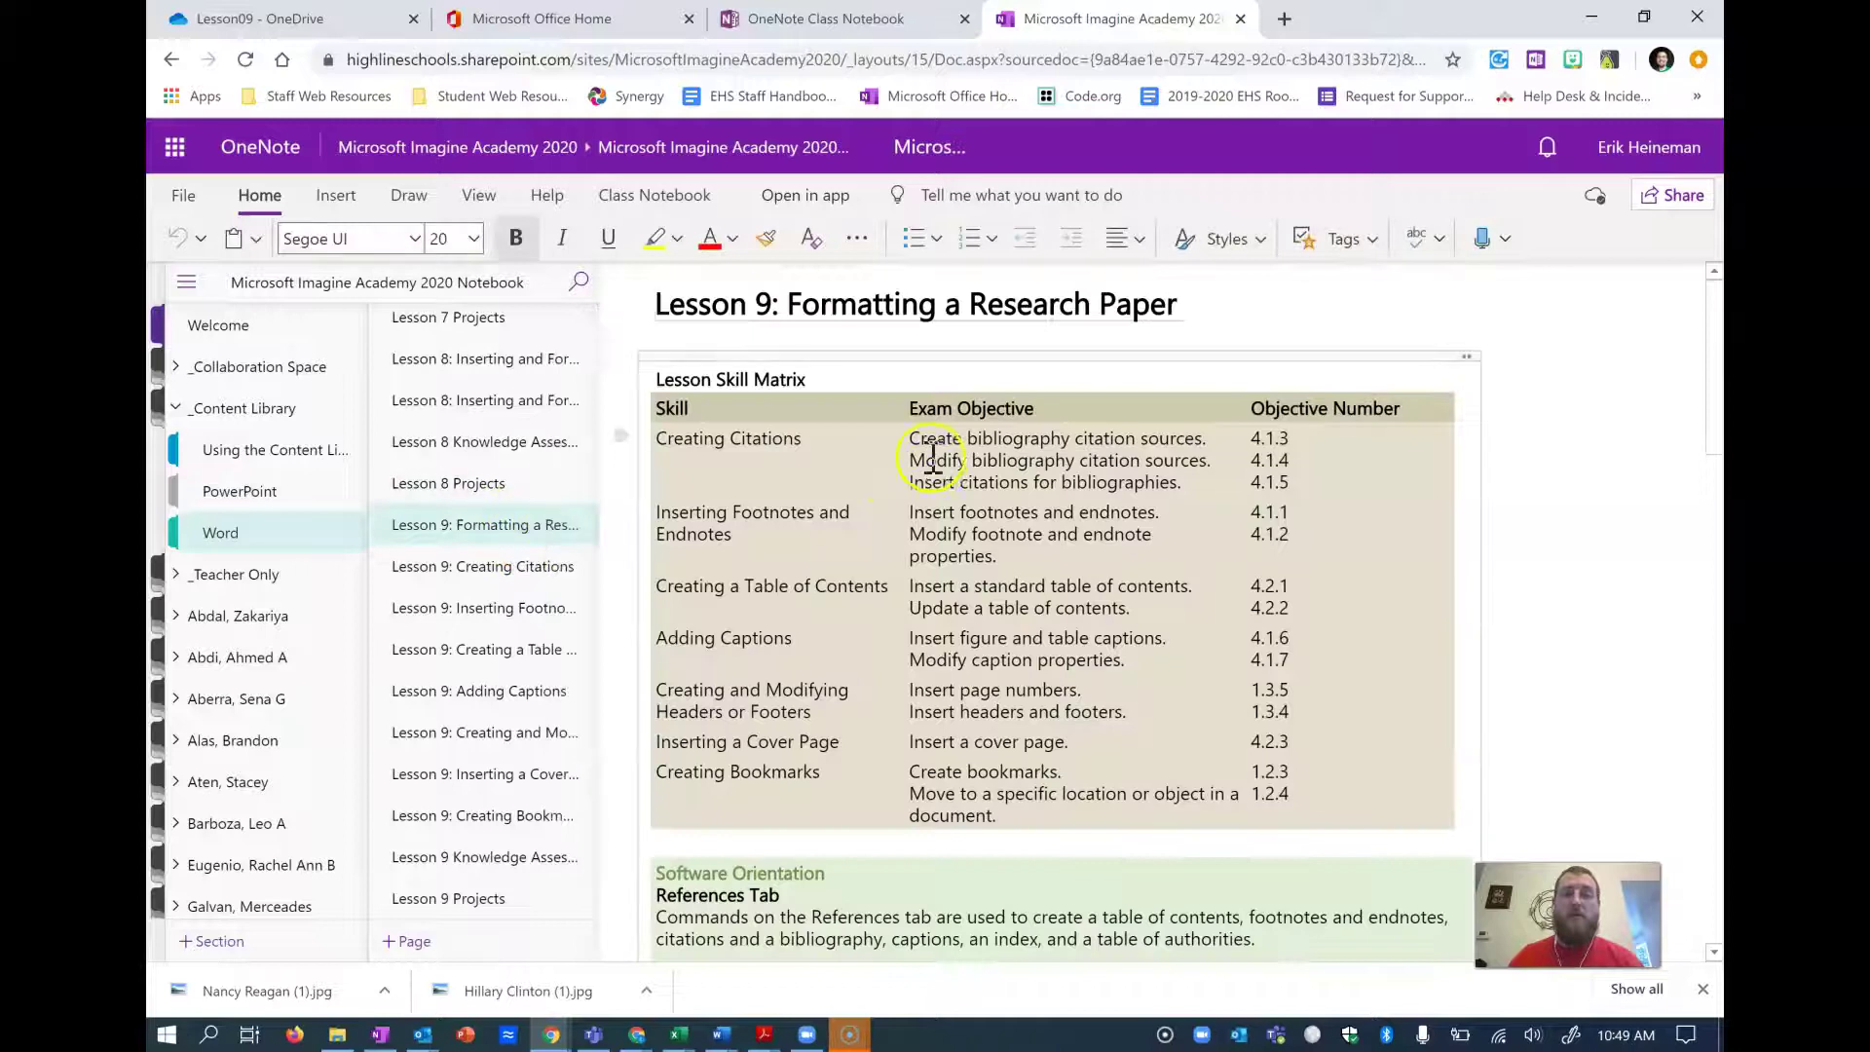
- Review the lesson's skill matrix and the step-by-step instructions for formatting a research paper
scroll(927, 456, down, 5)
scroll(932, 452, down, 3)
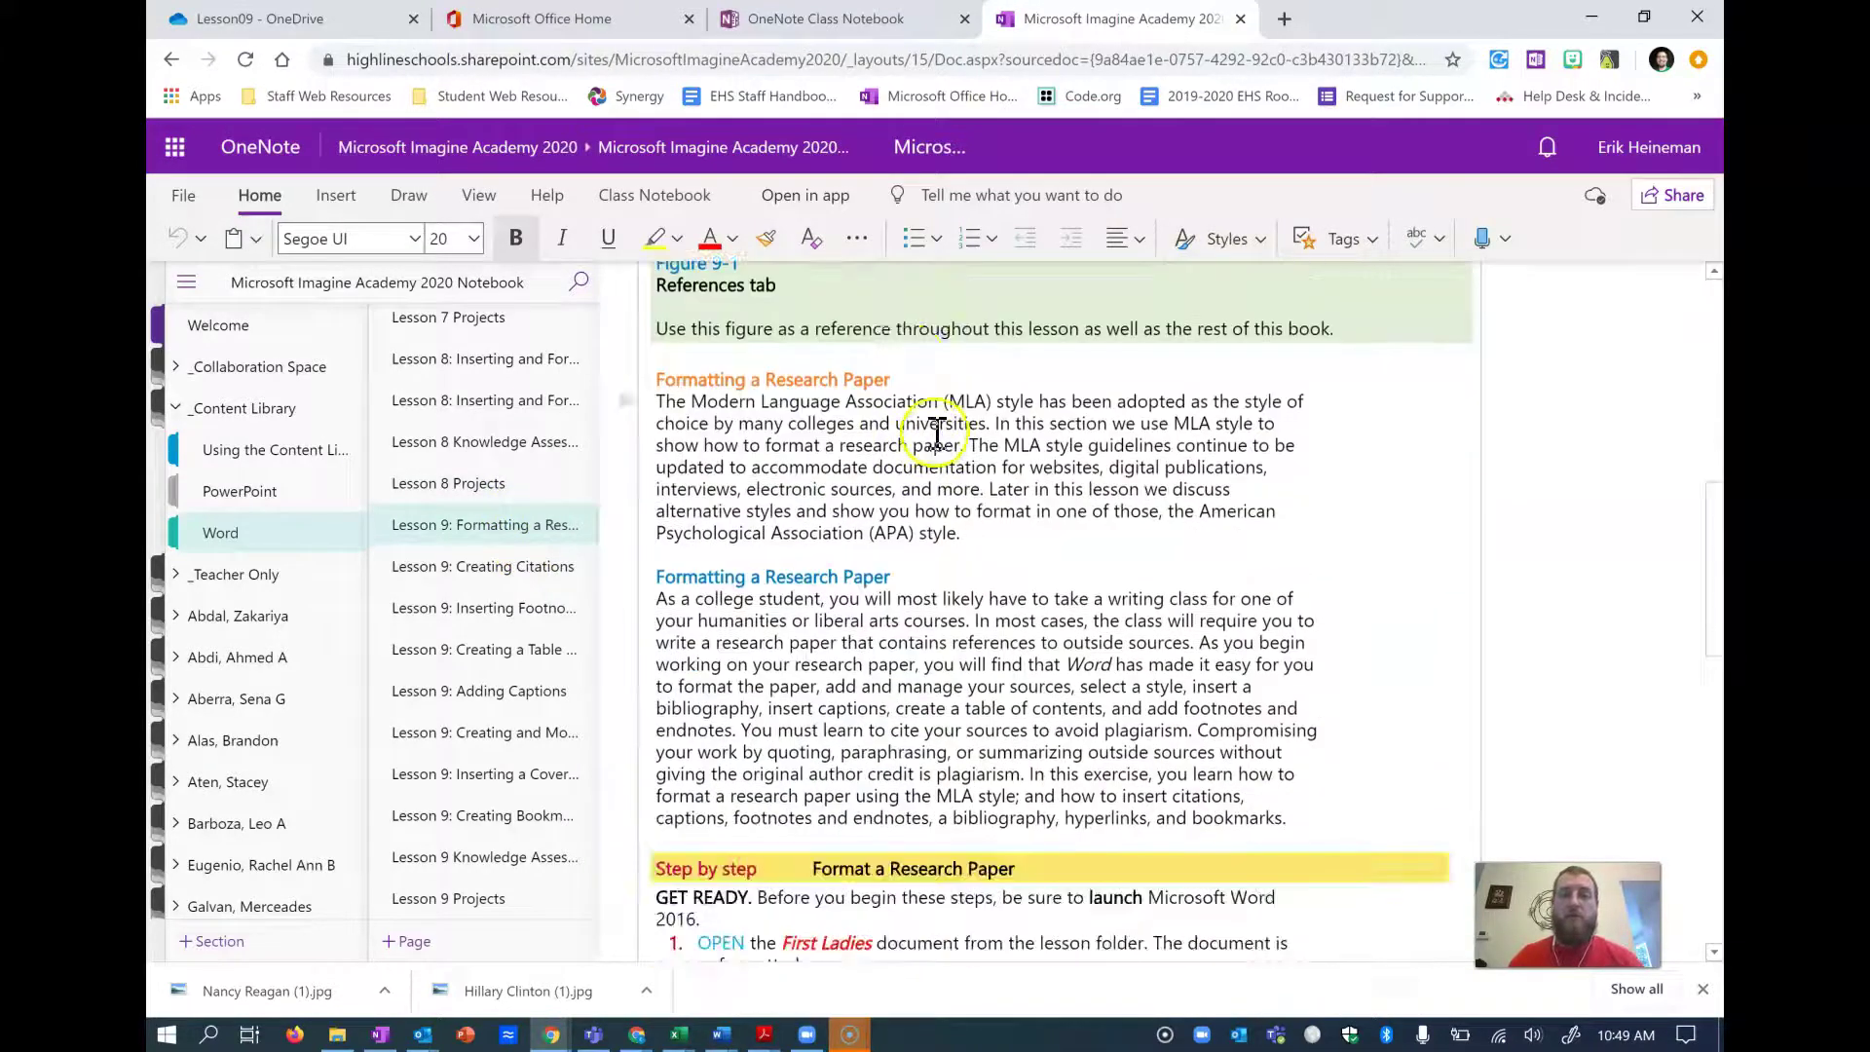
scroll(1012, 458, down, 1)
scroll(1012, 448, up, 10)
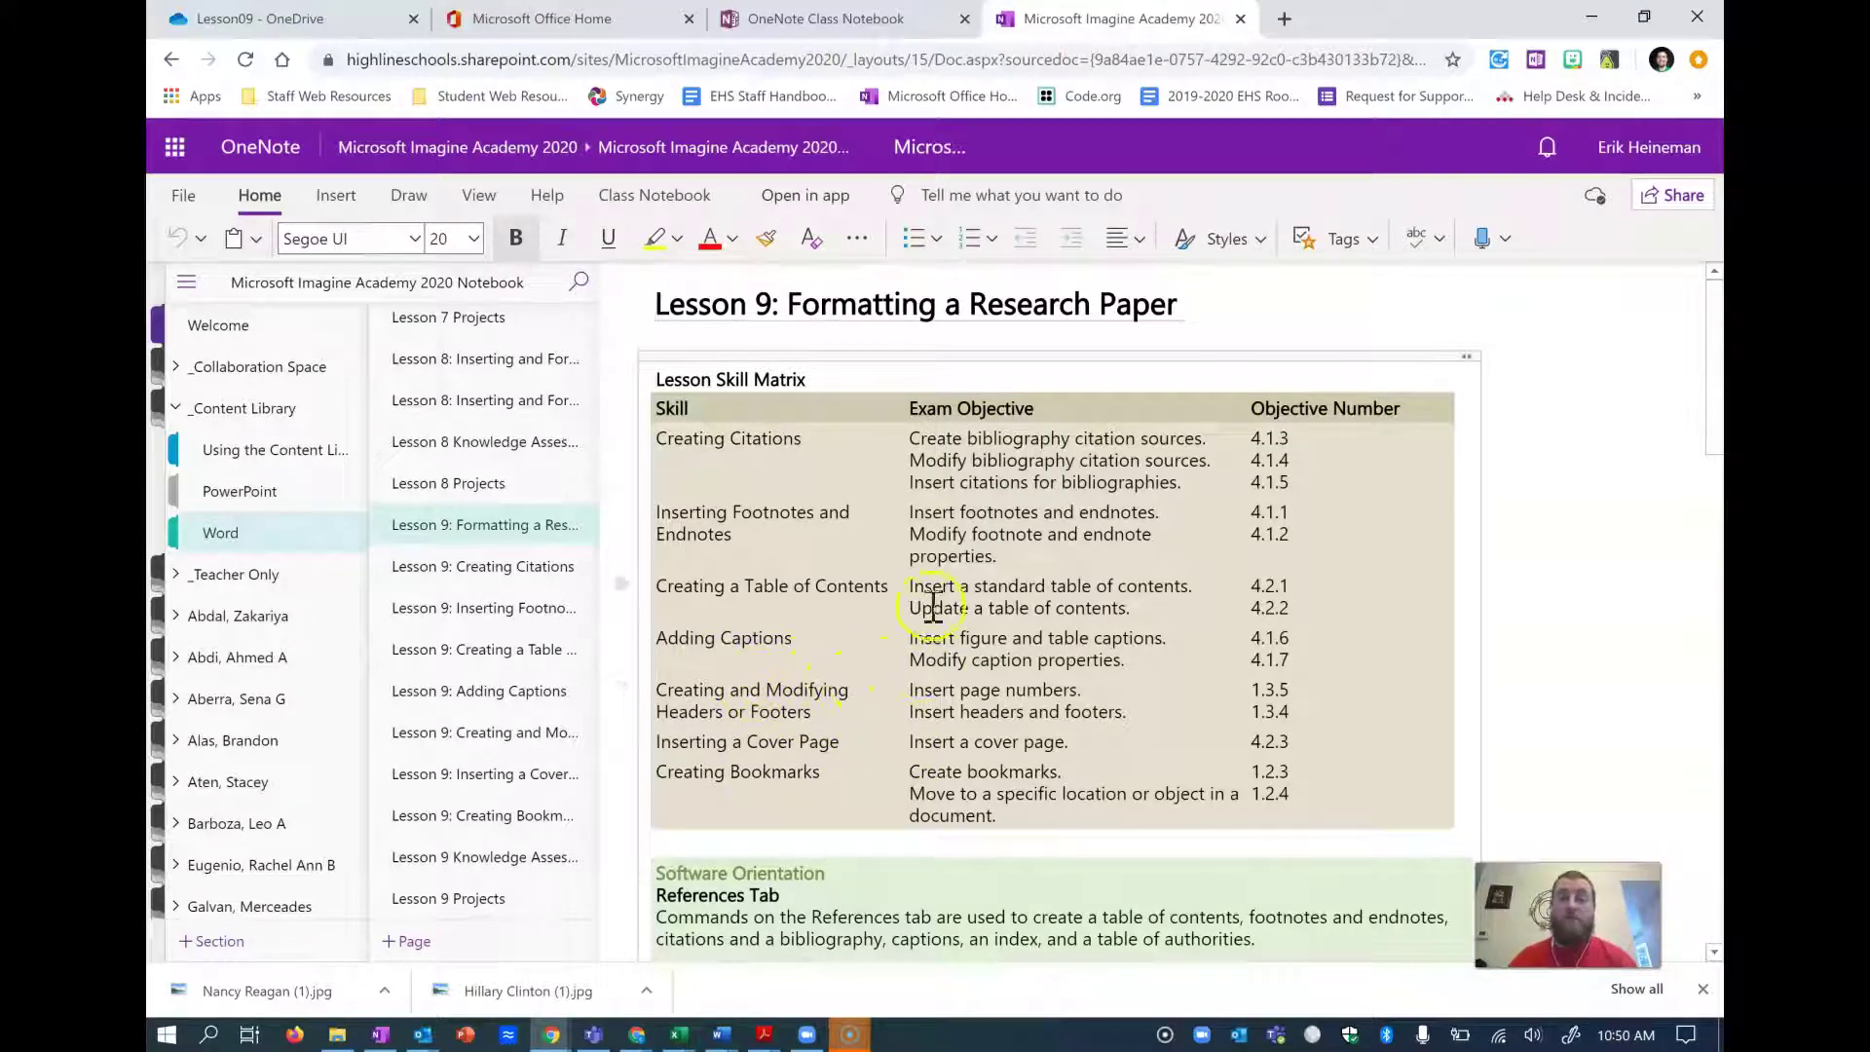
scroll(936, 610, down, 10)
scroll(942, 537, down, 1)
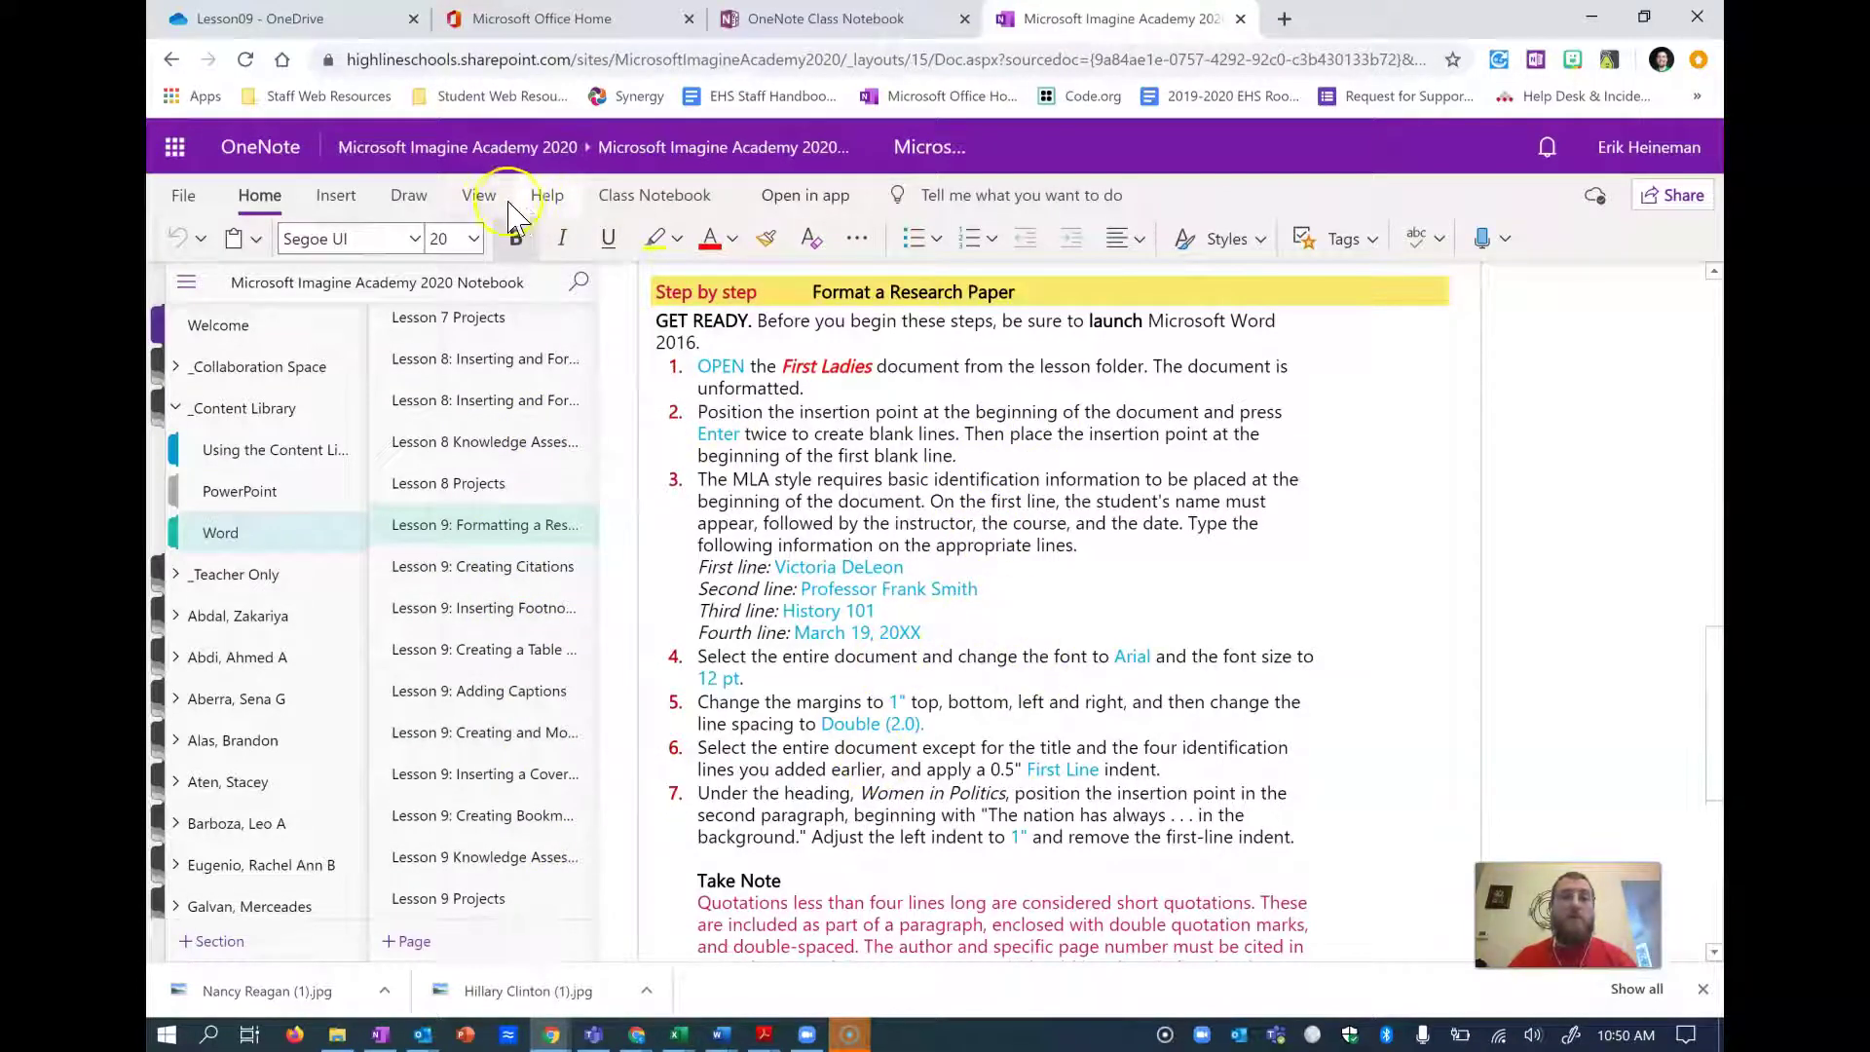
- Open First Ladies.docx from the OneDrive Lesson09 folder and skim through its unformatted text
click(297, 21)
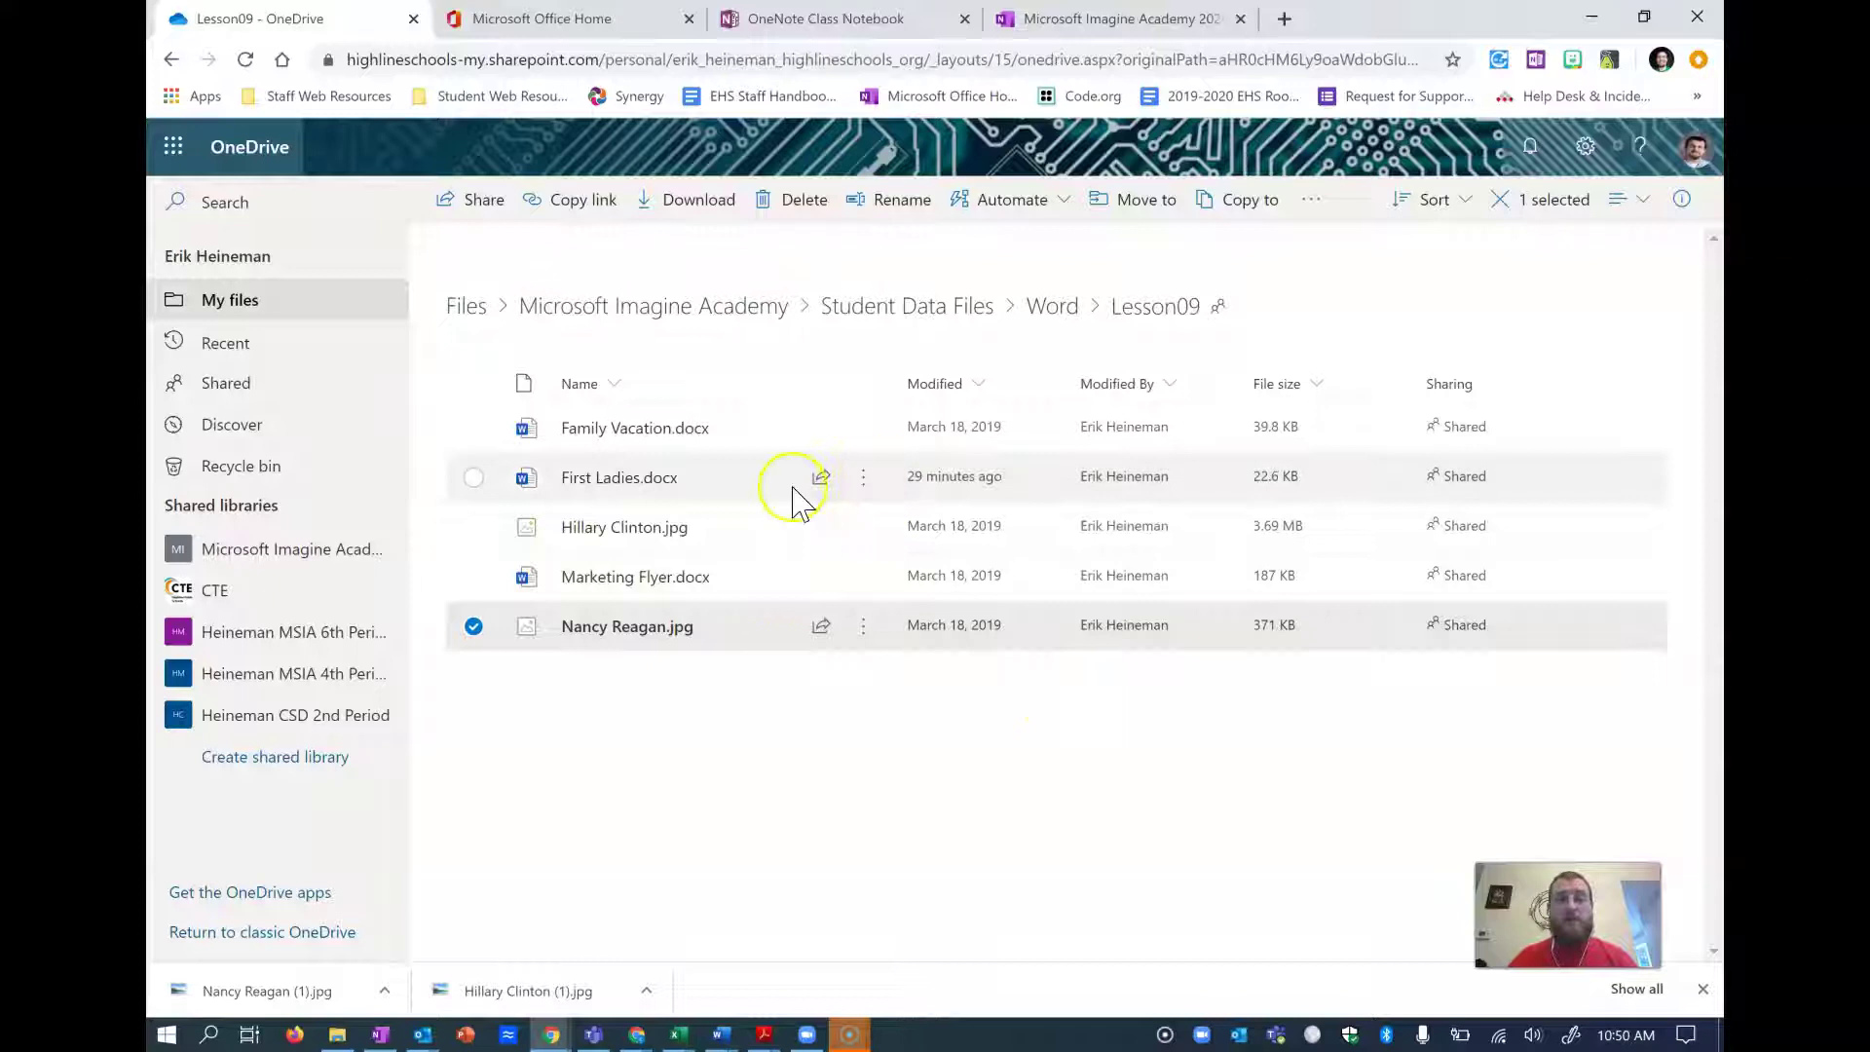
click(647, 487)
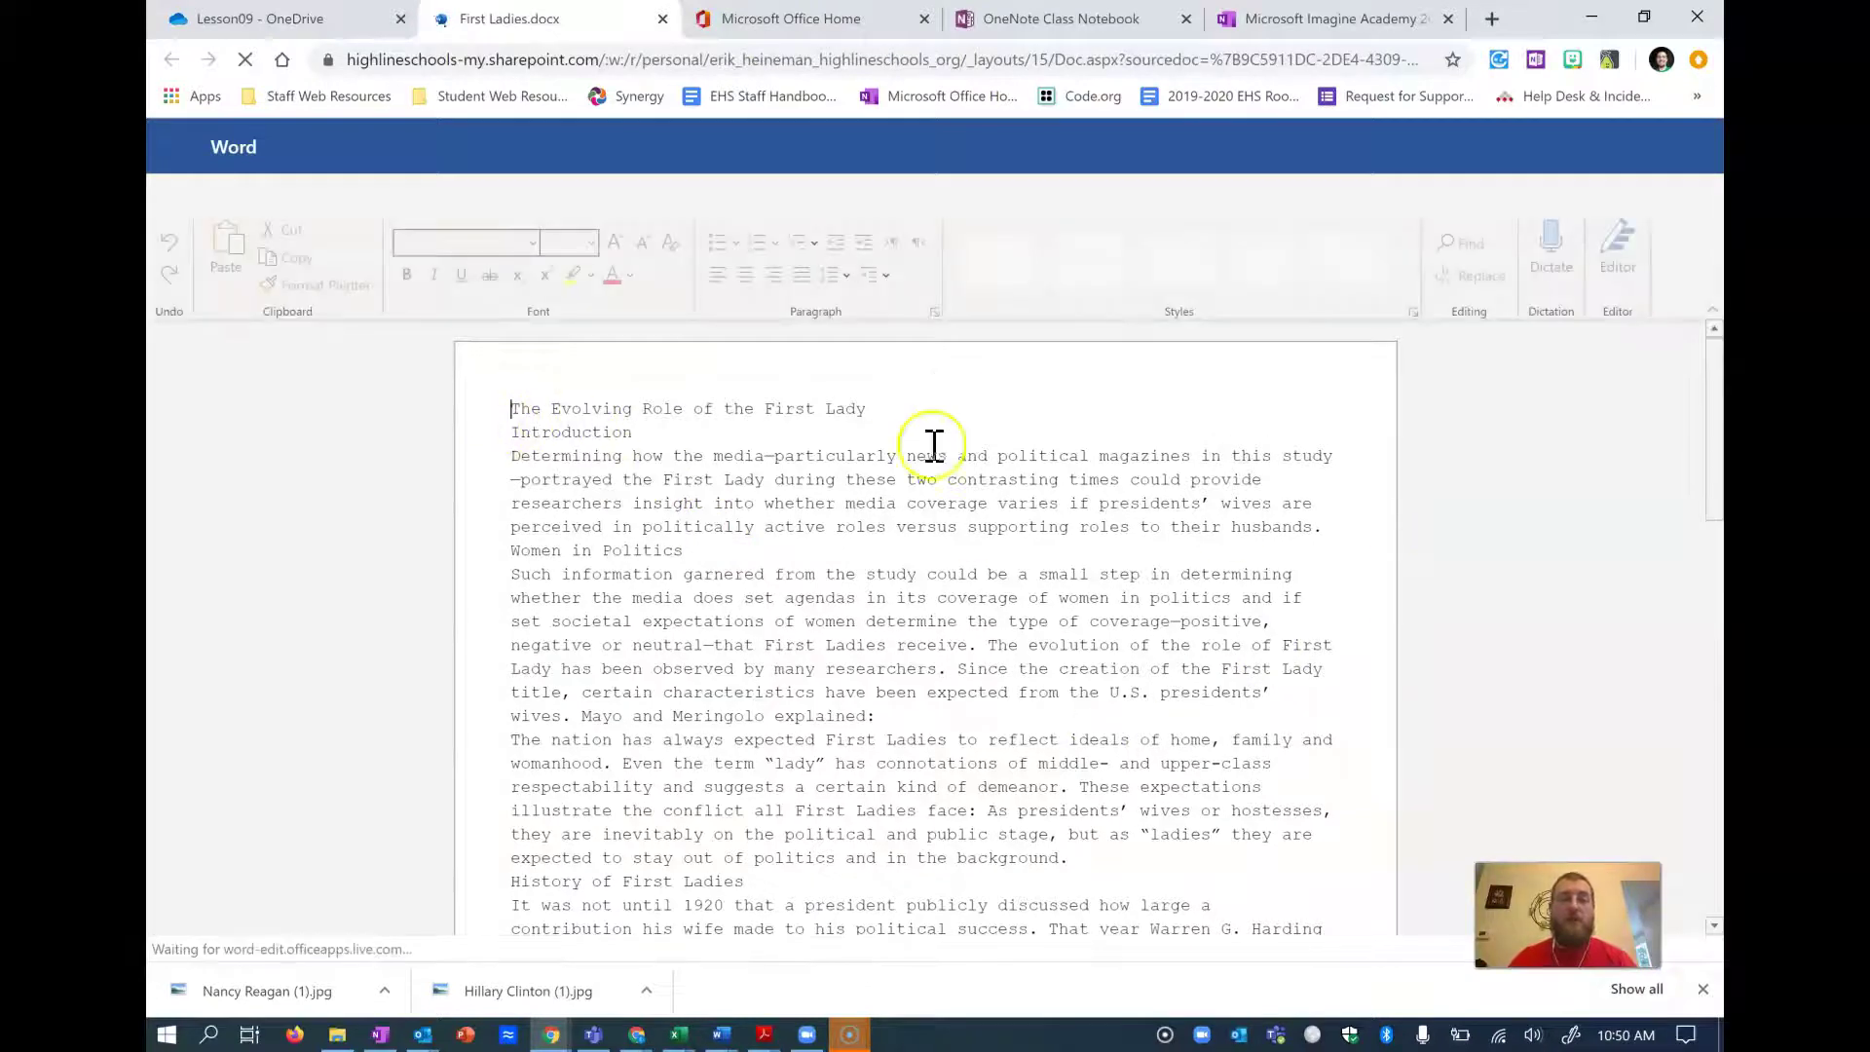
scroll(888, 482, down, 5)
scroll(885, 470, down, 6)
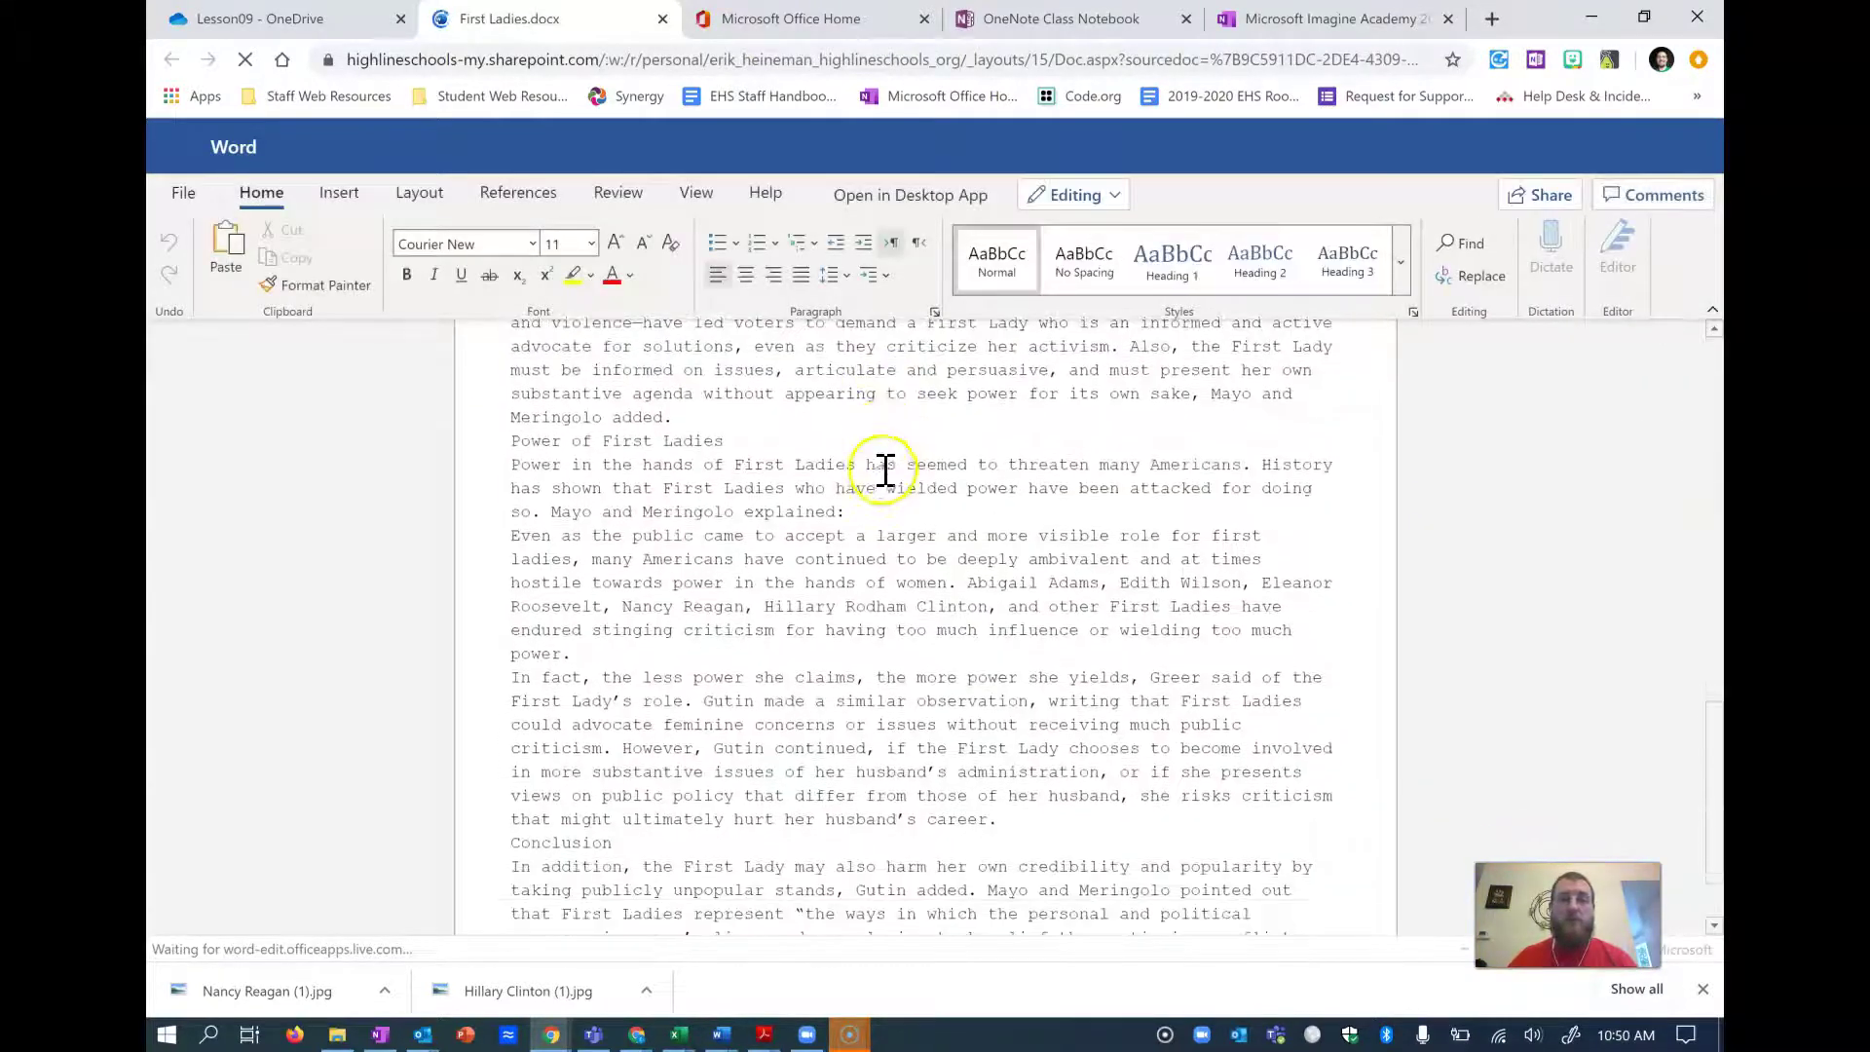
scroll(818, 477, up, 4)
scroll(801, 487, up, 9)
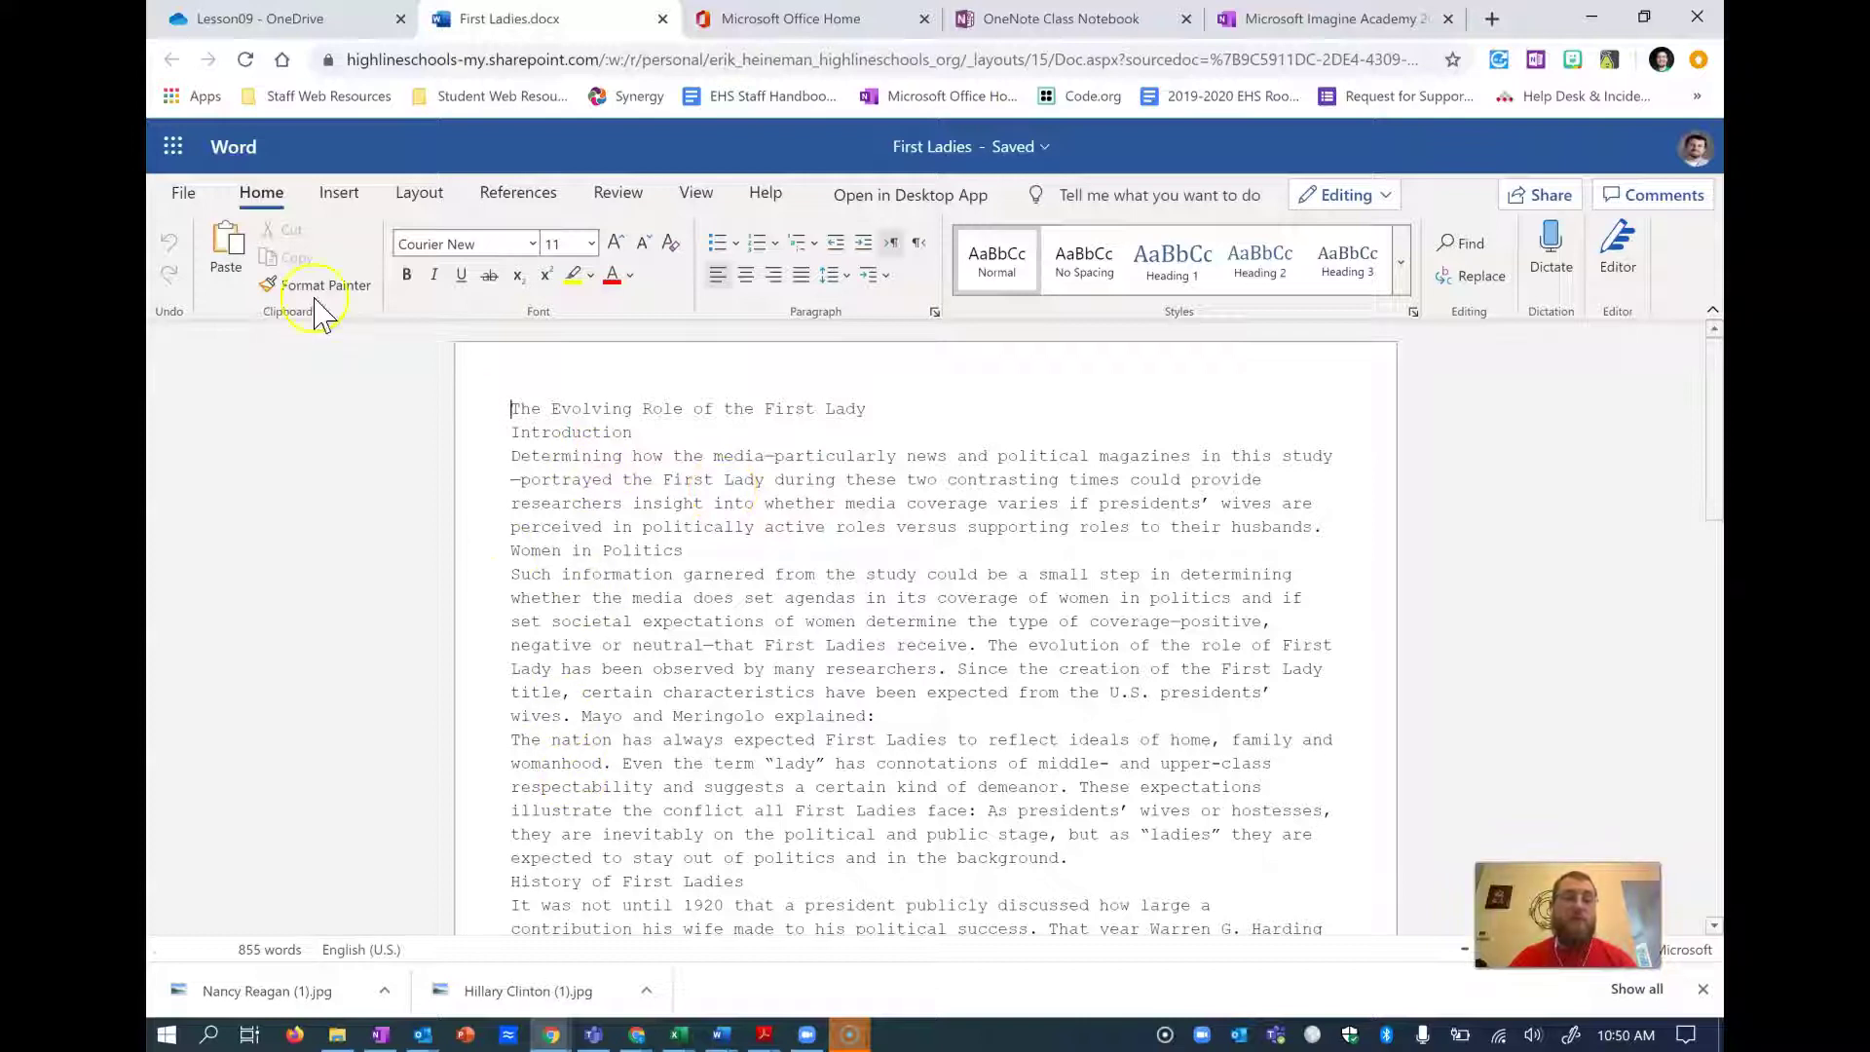
- Start saving an online copy of First Ladies and browse to the Word folder inside Microsoft Imagine Academy
click(184, 192)
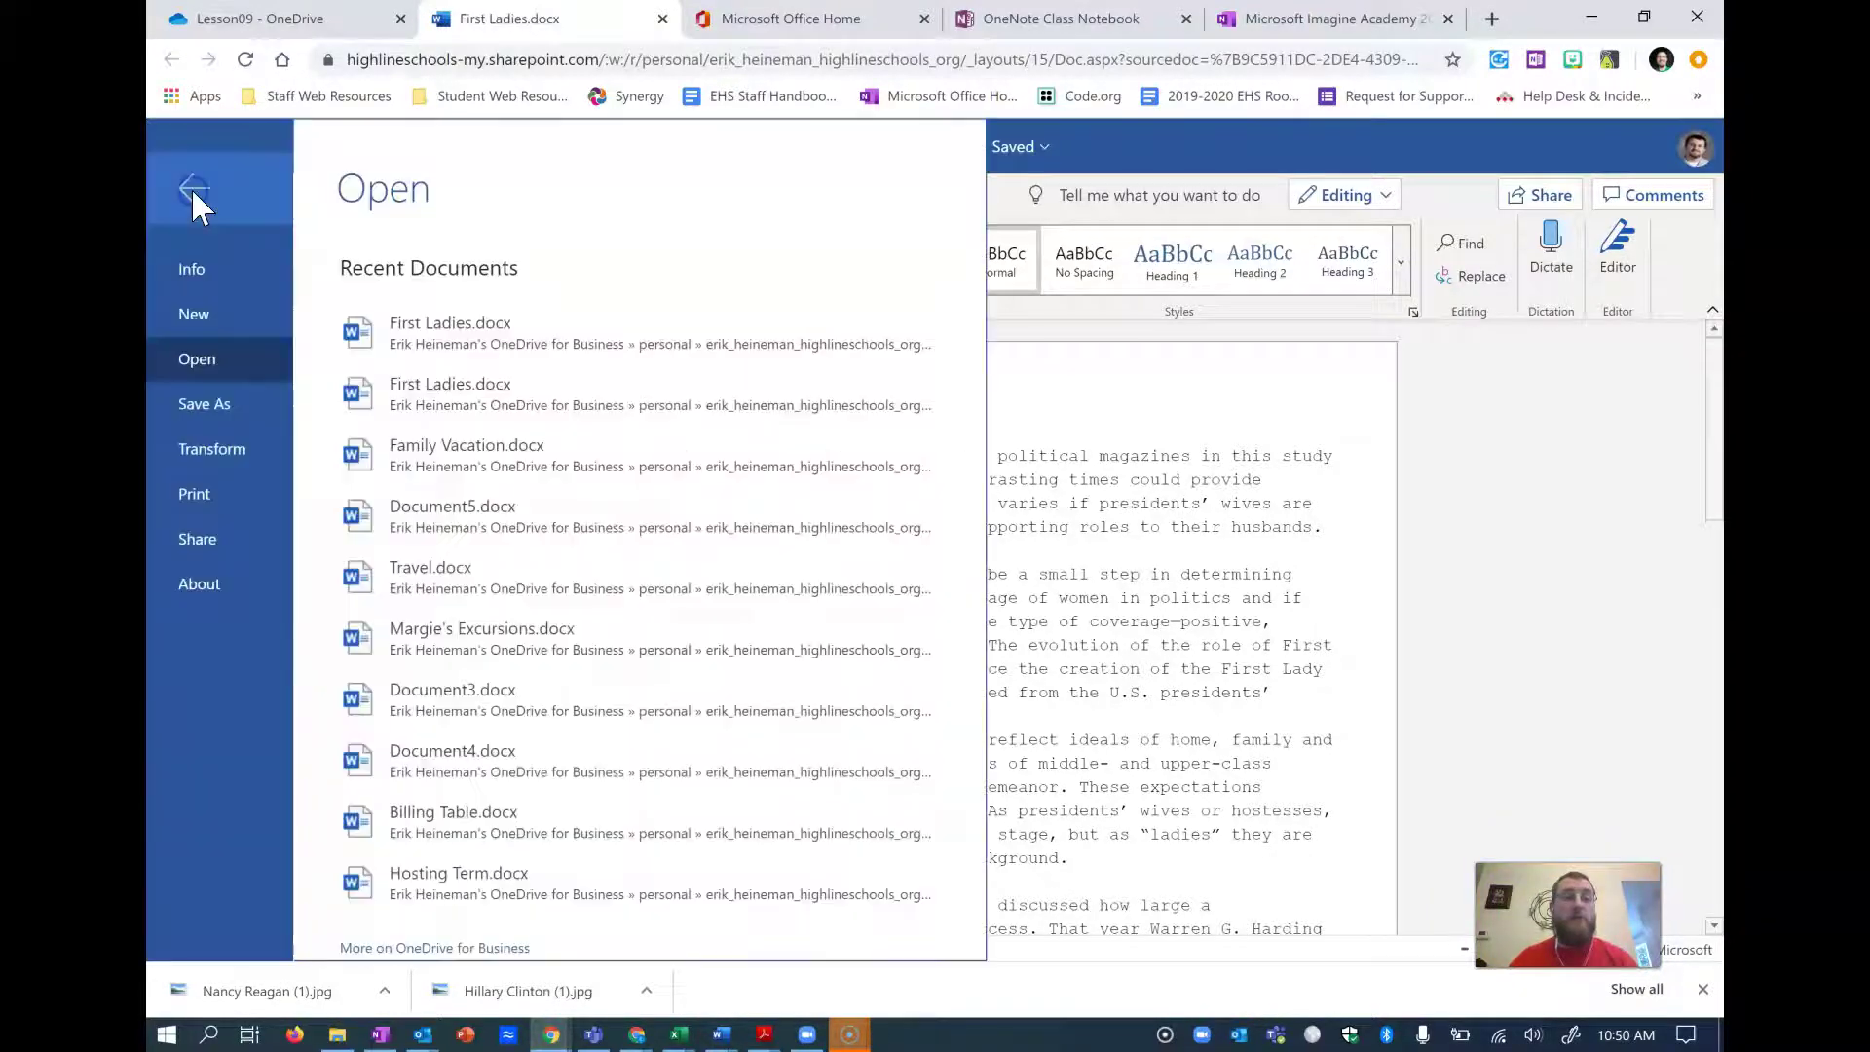
click(220, 405)
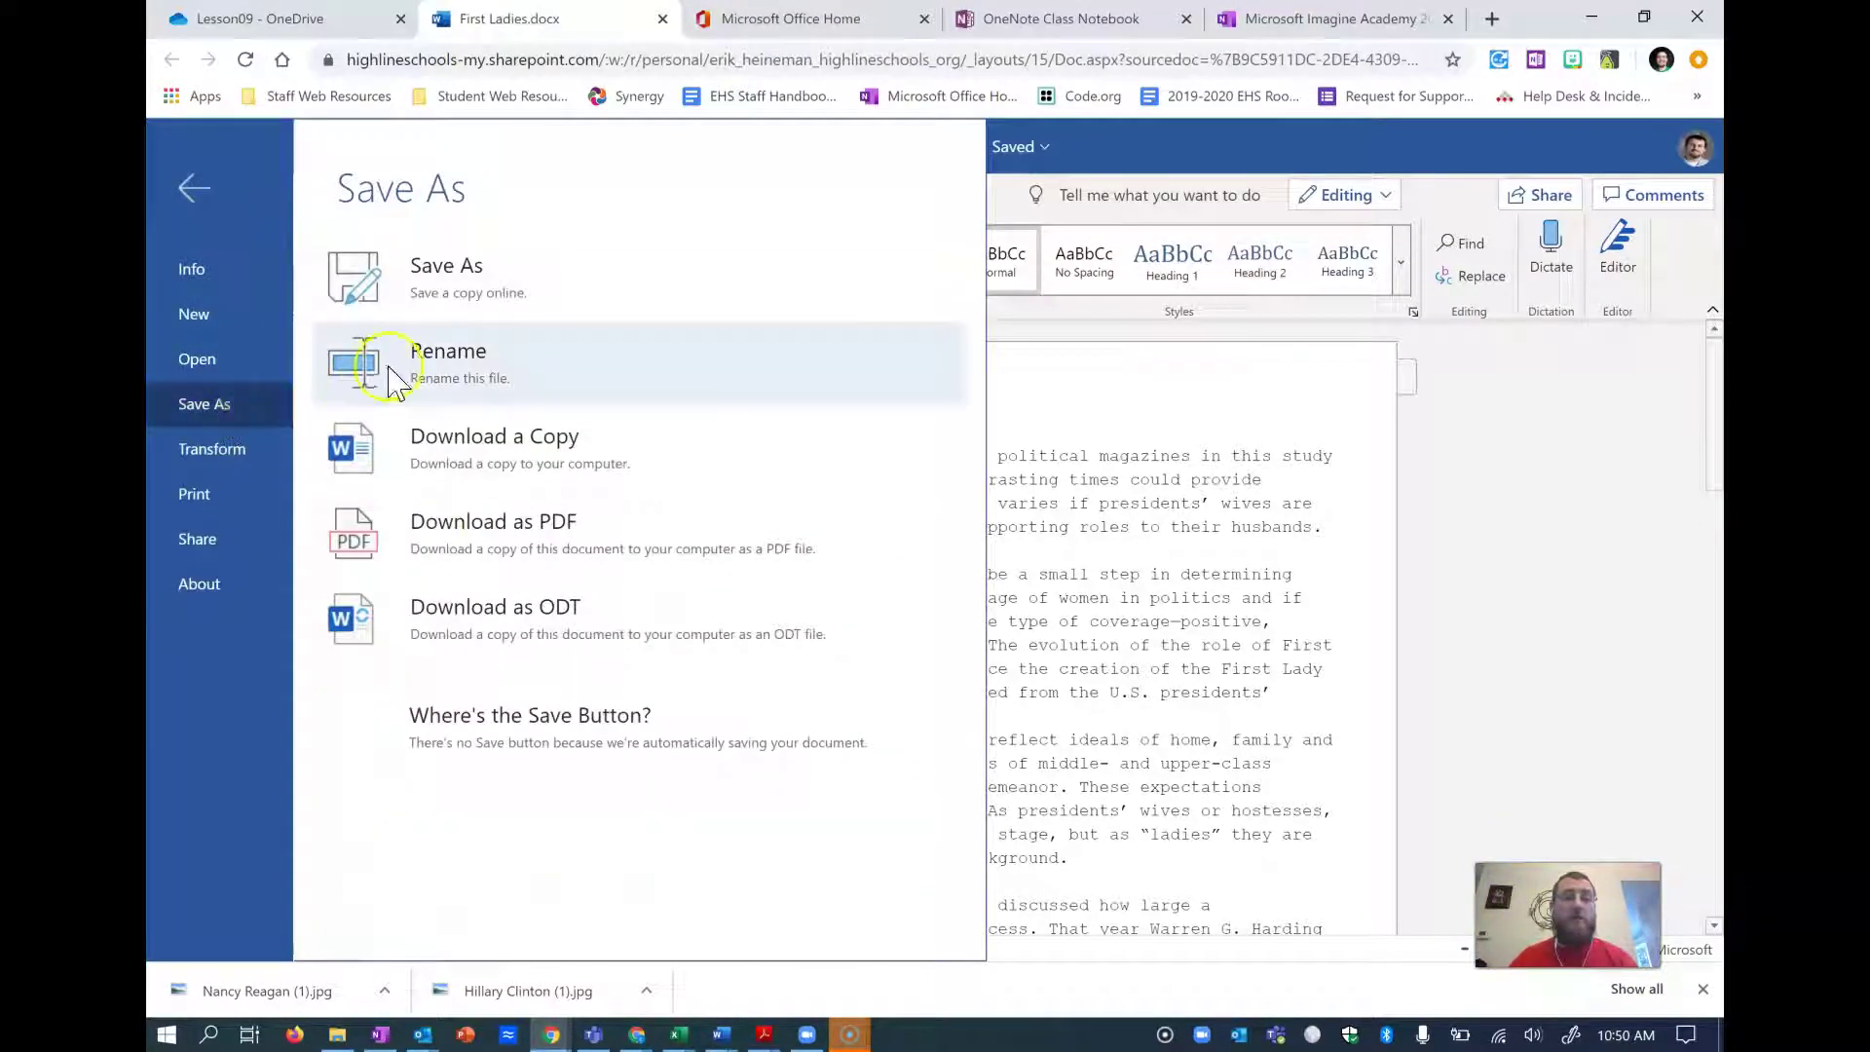
click(480, 292)
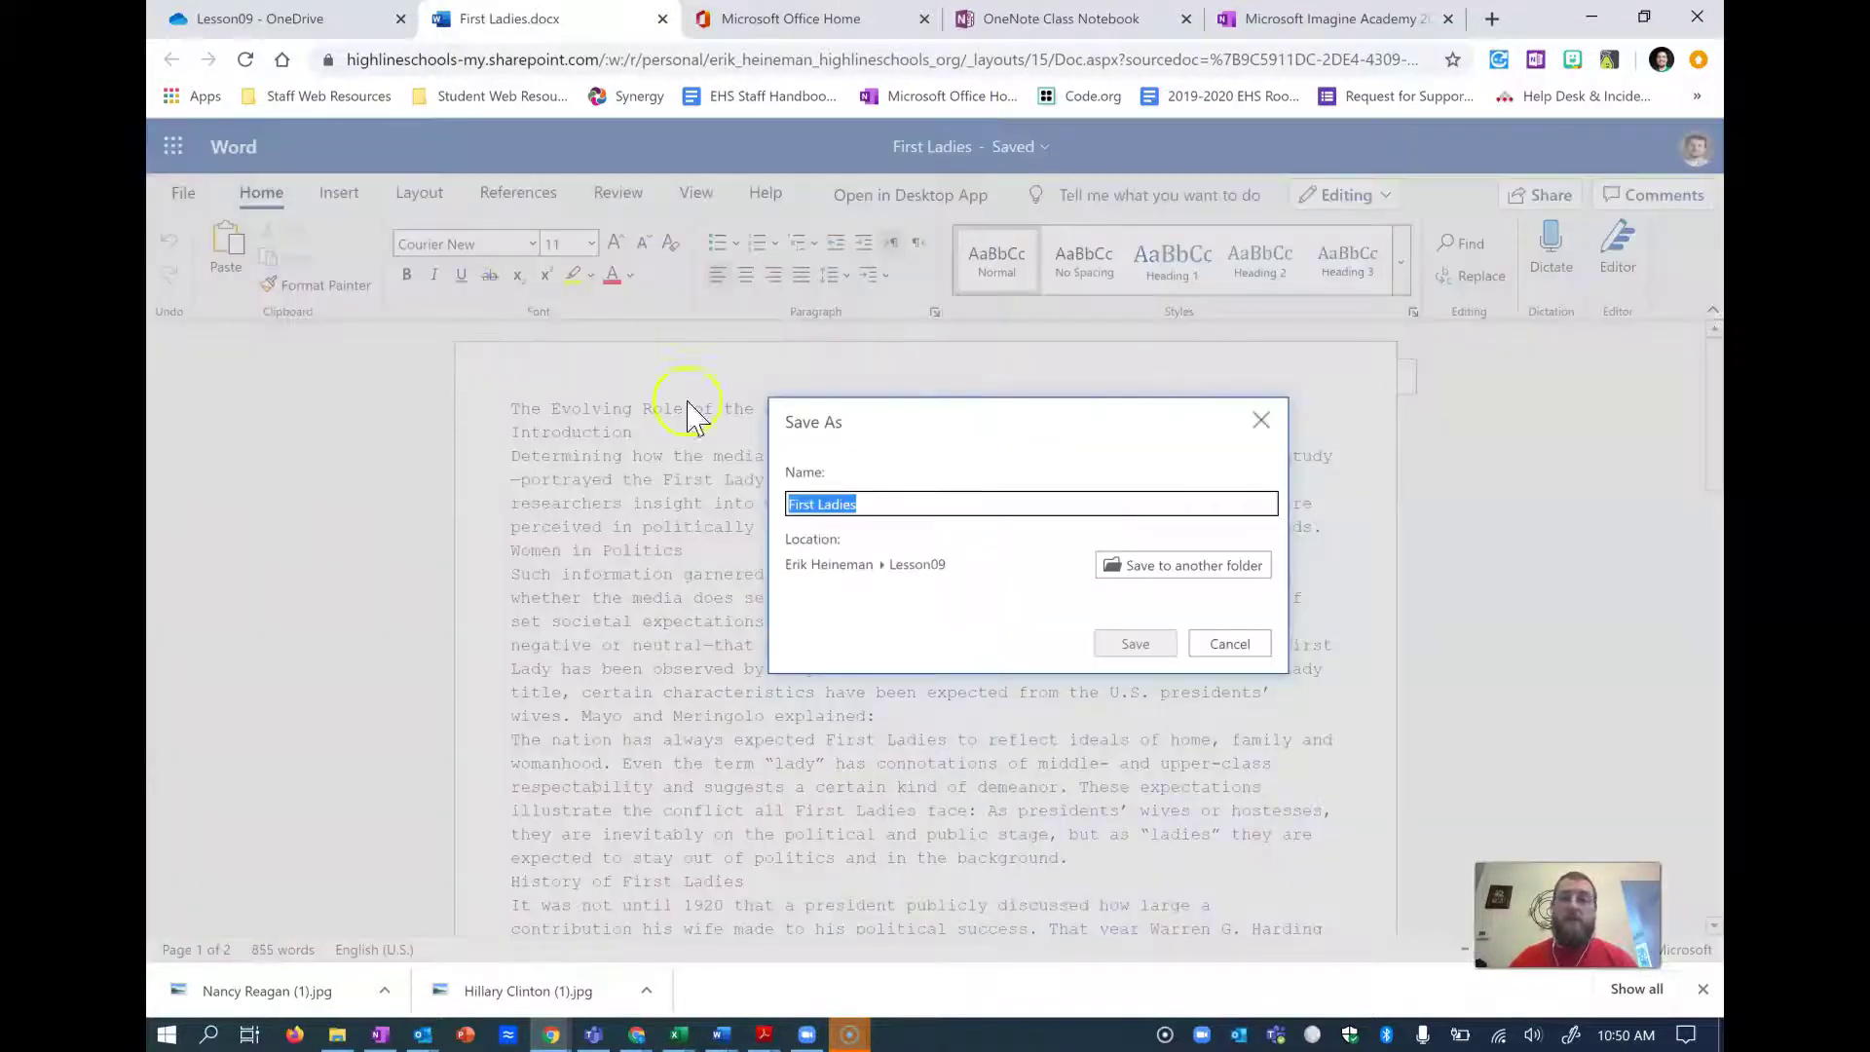
click(1130, 567)
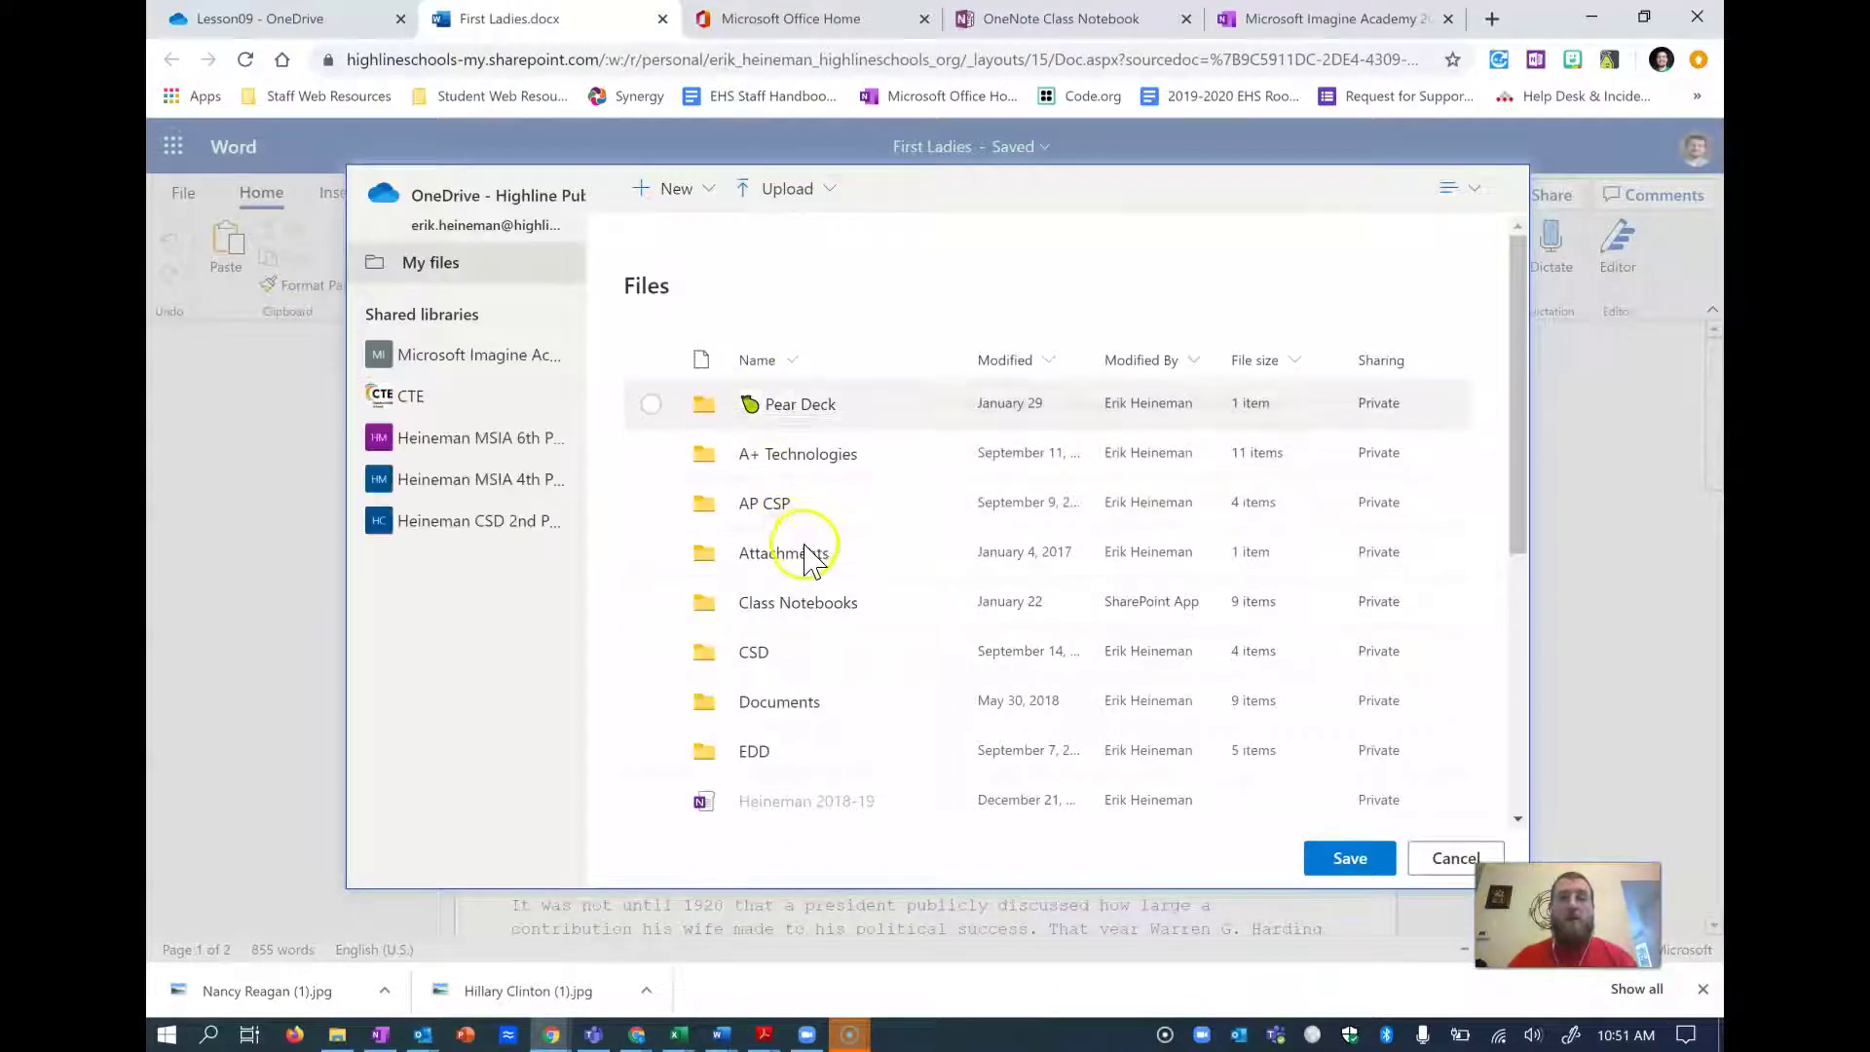
scroll(783, 552, down, 3)
click(835, 551)
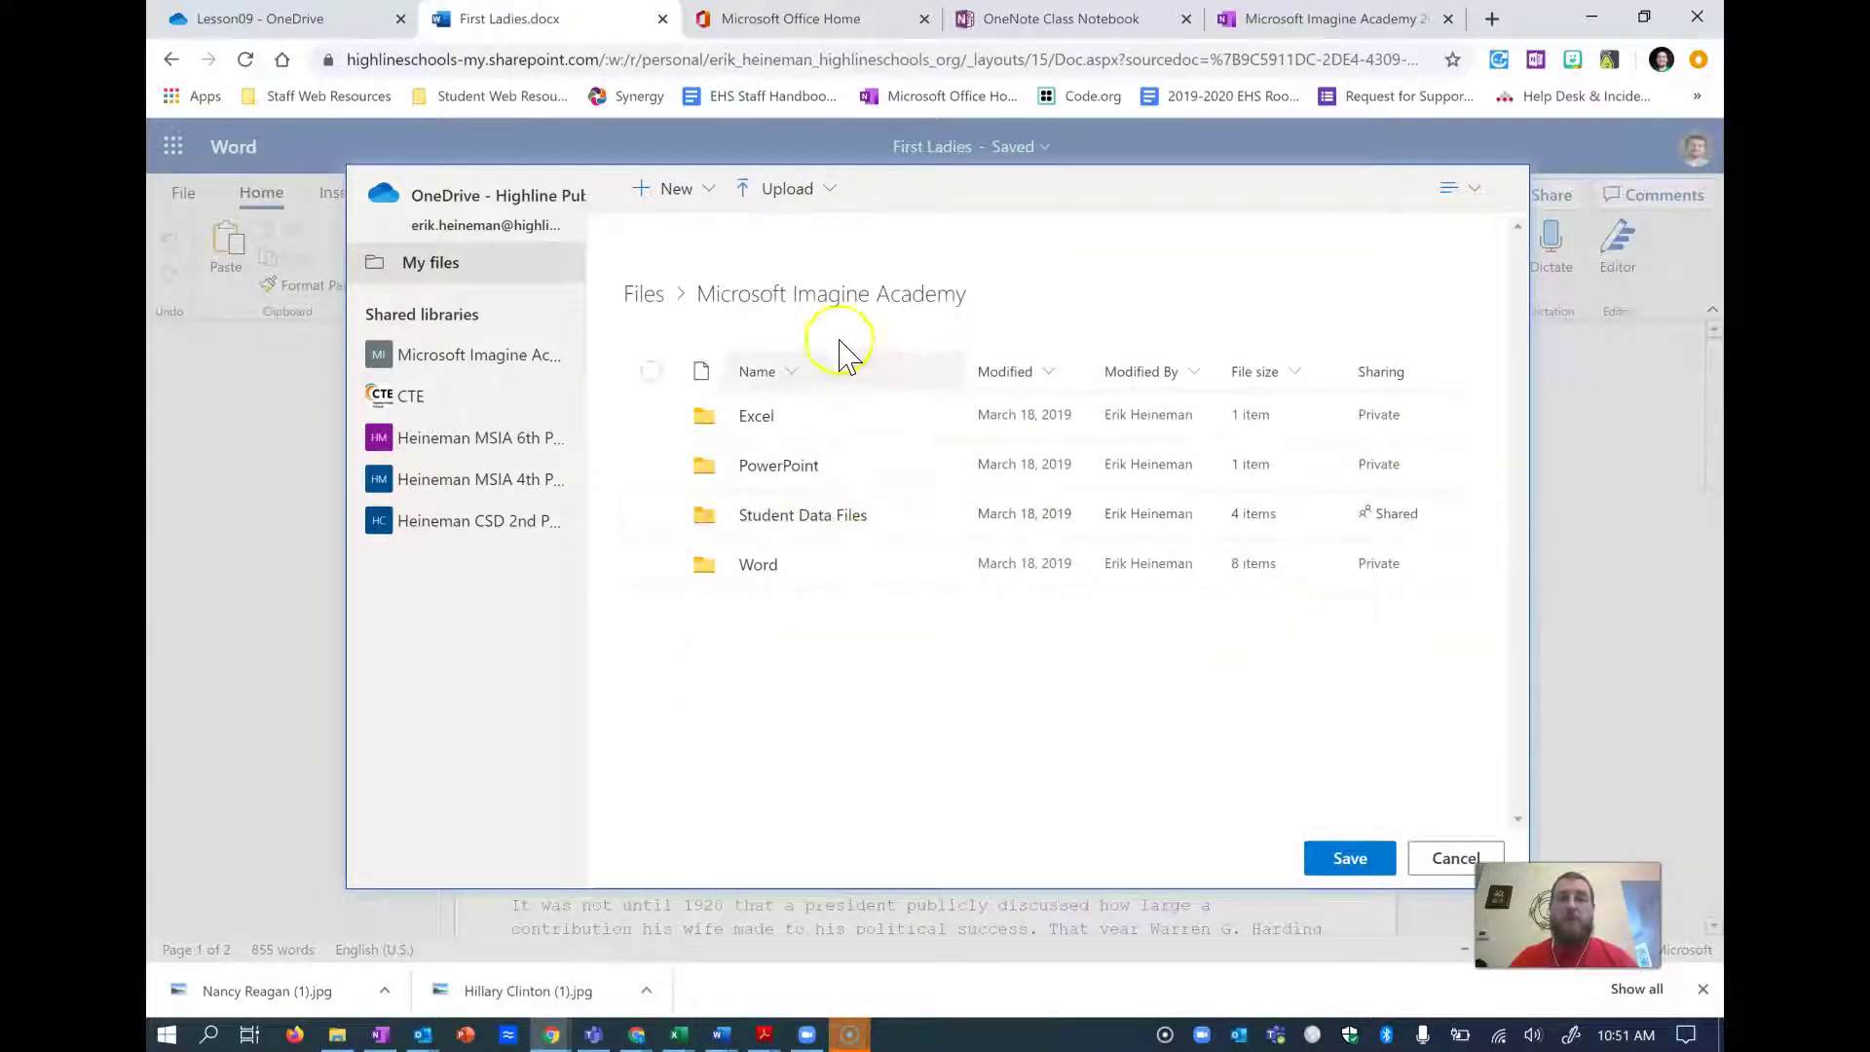
click(767, 565)
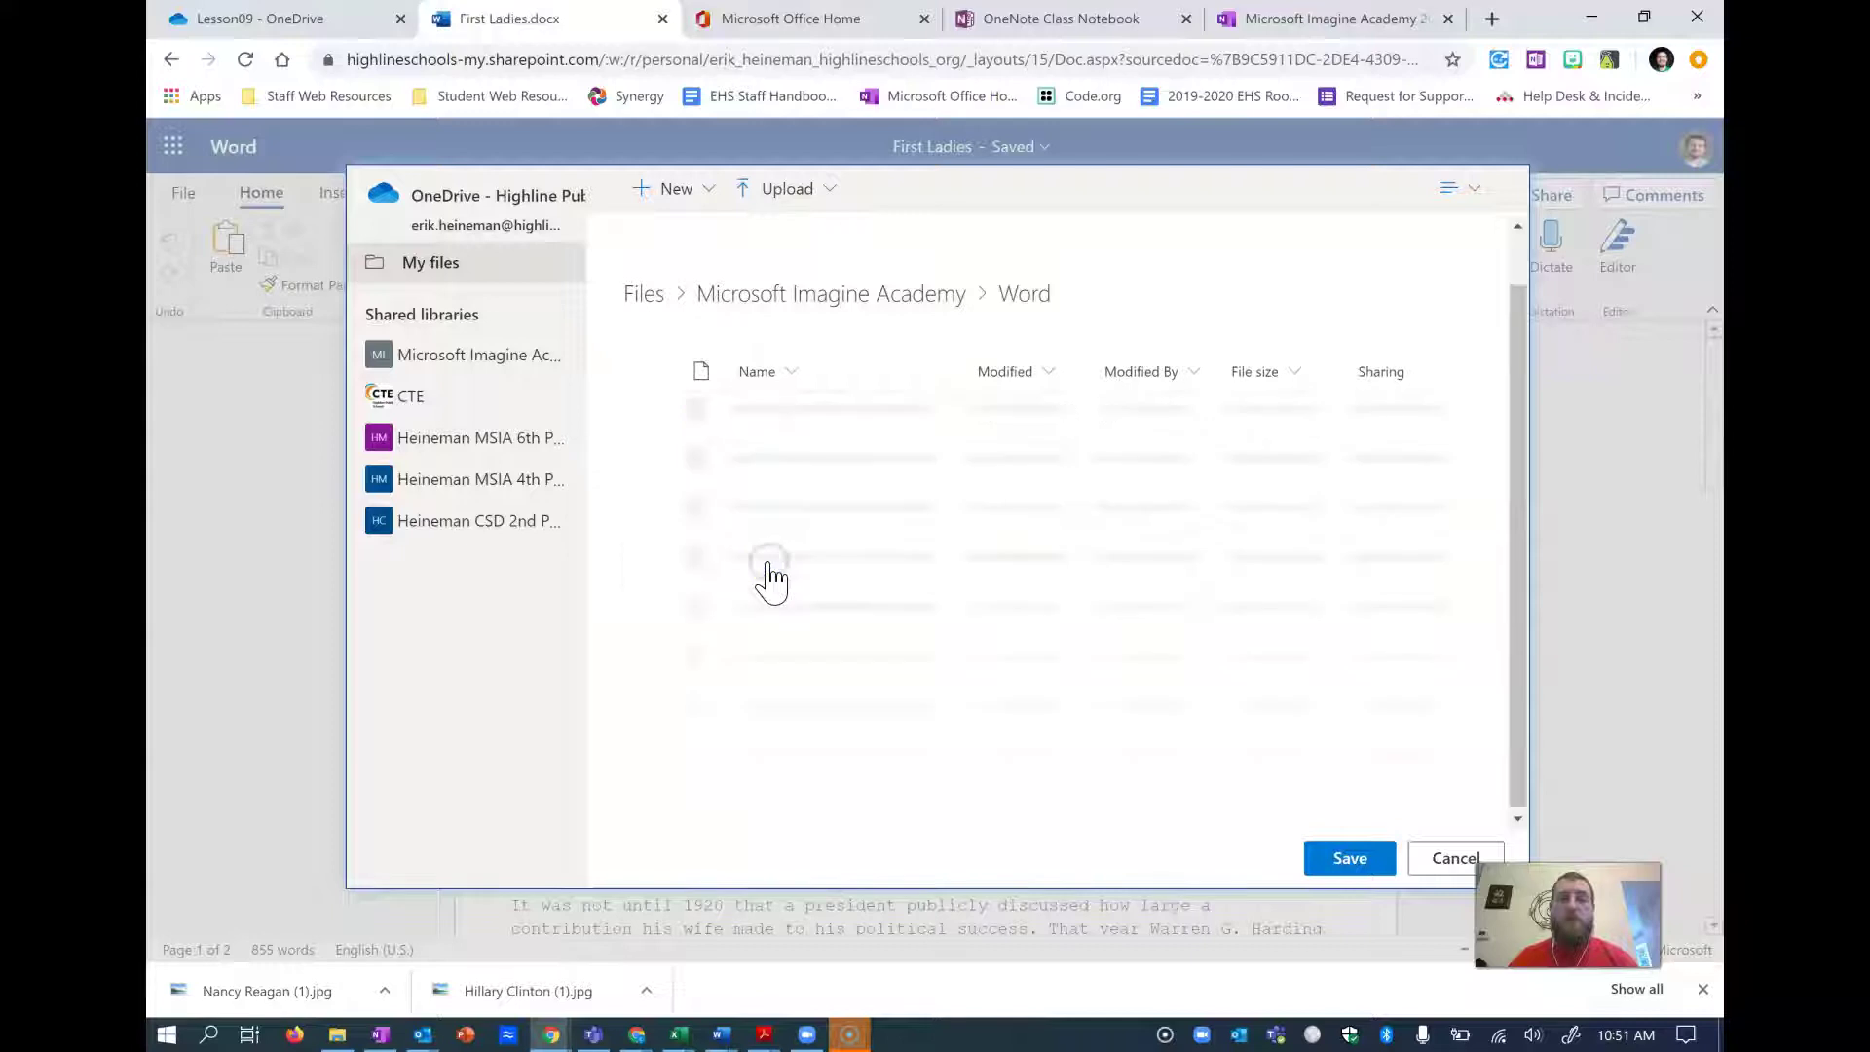
- Create a folder named "Lesson 9" inside the Word folder
click(697, 192)
click(698, 233)
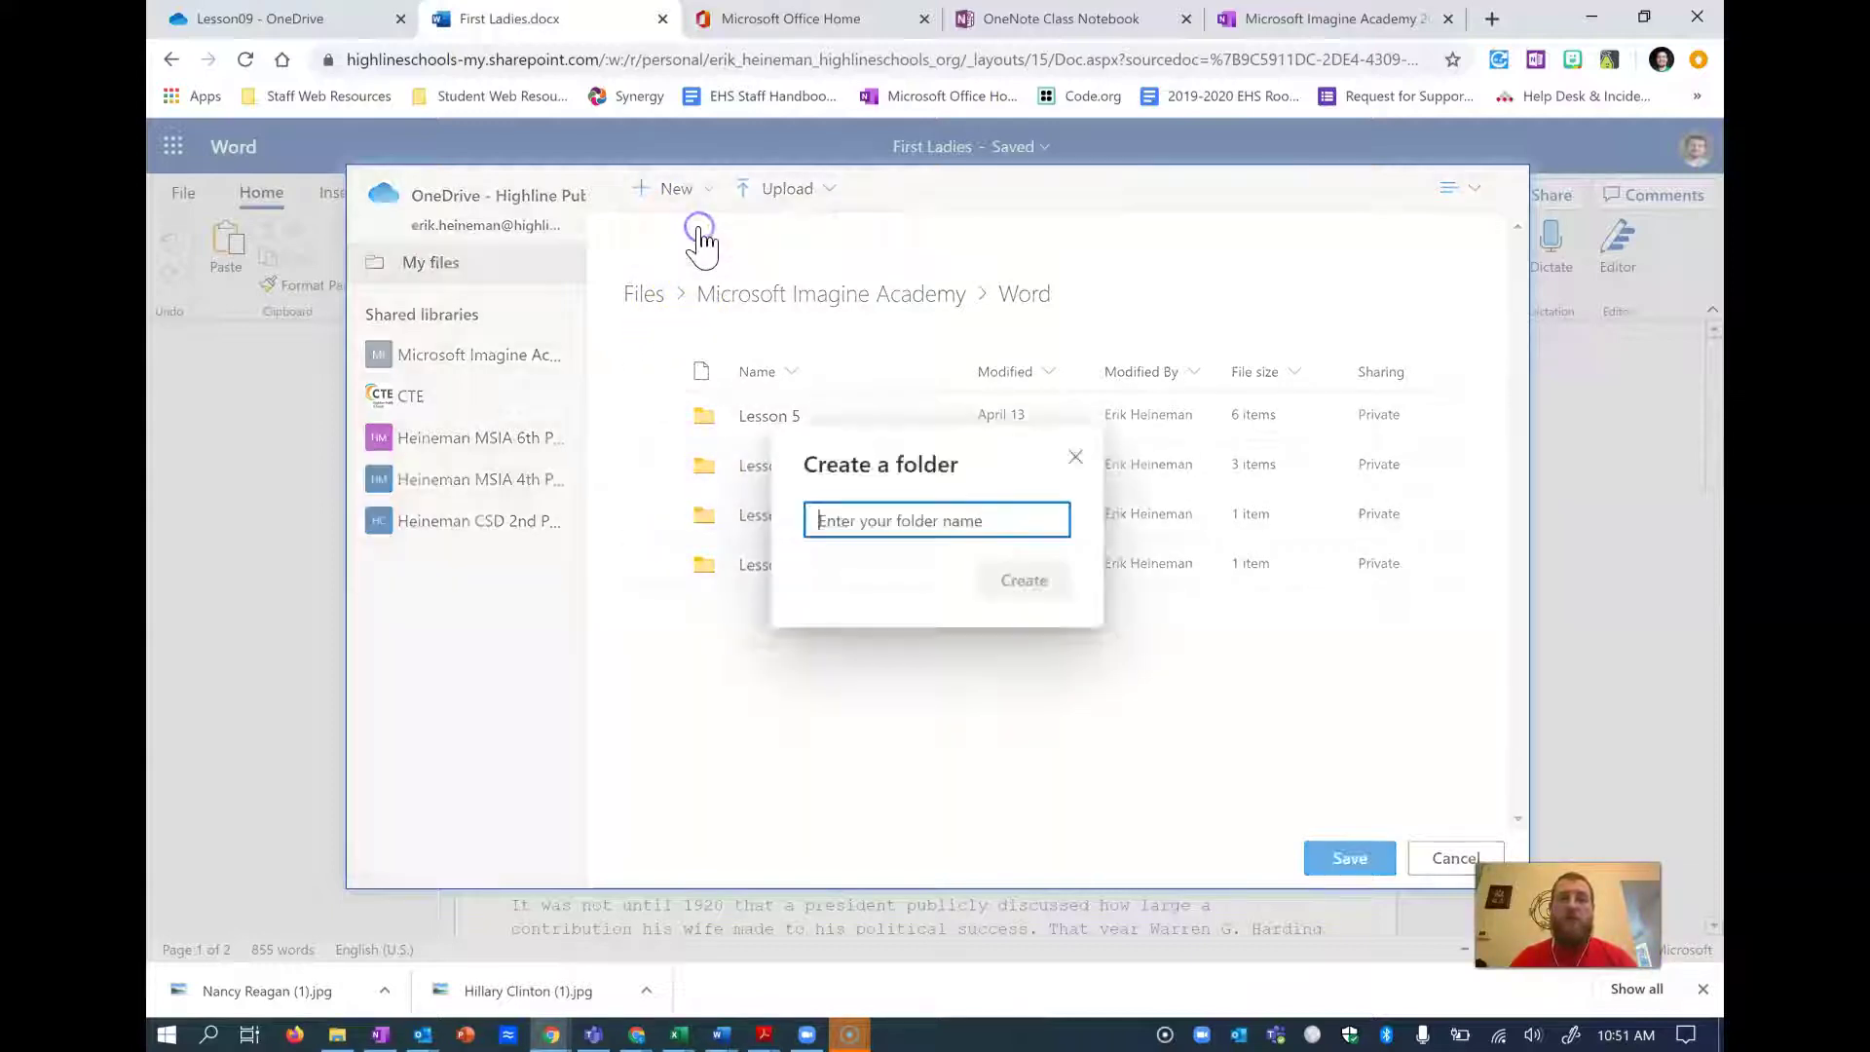
text(Lesson 9)
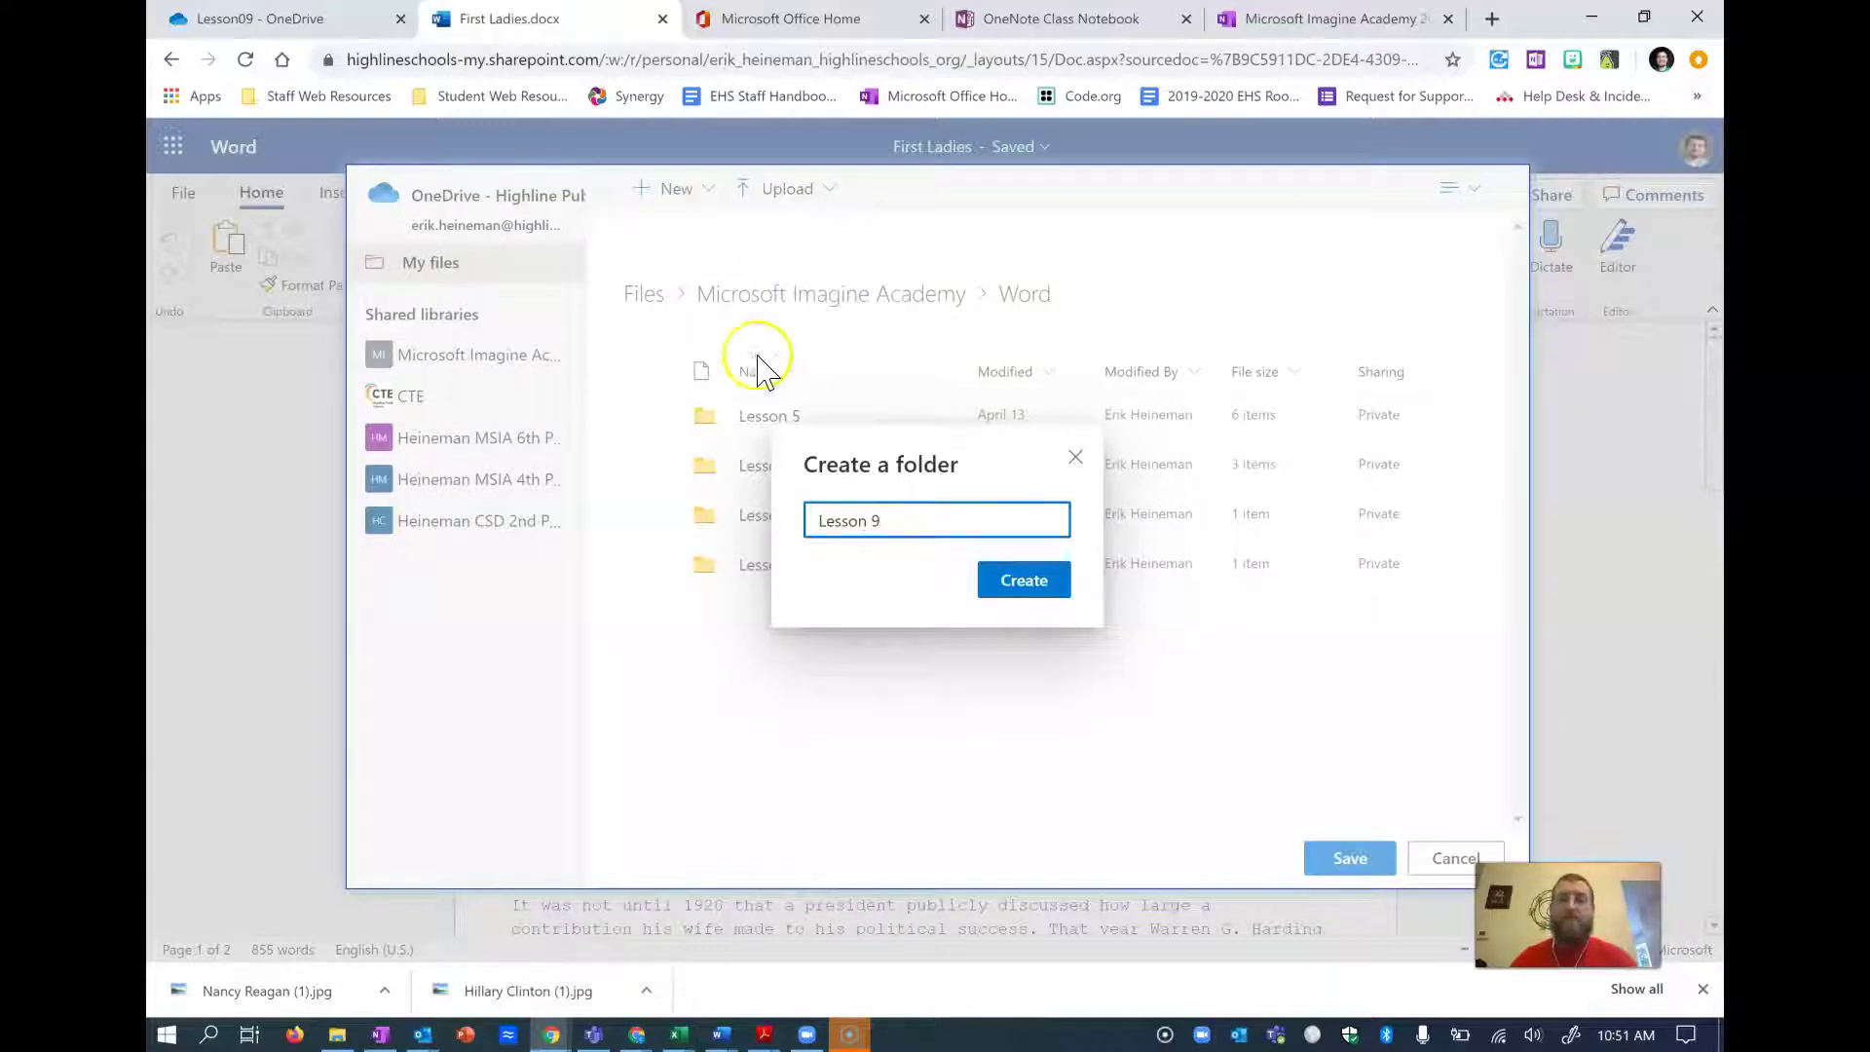
click(1021, 581)
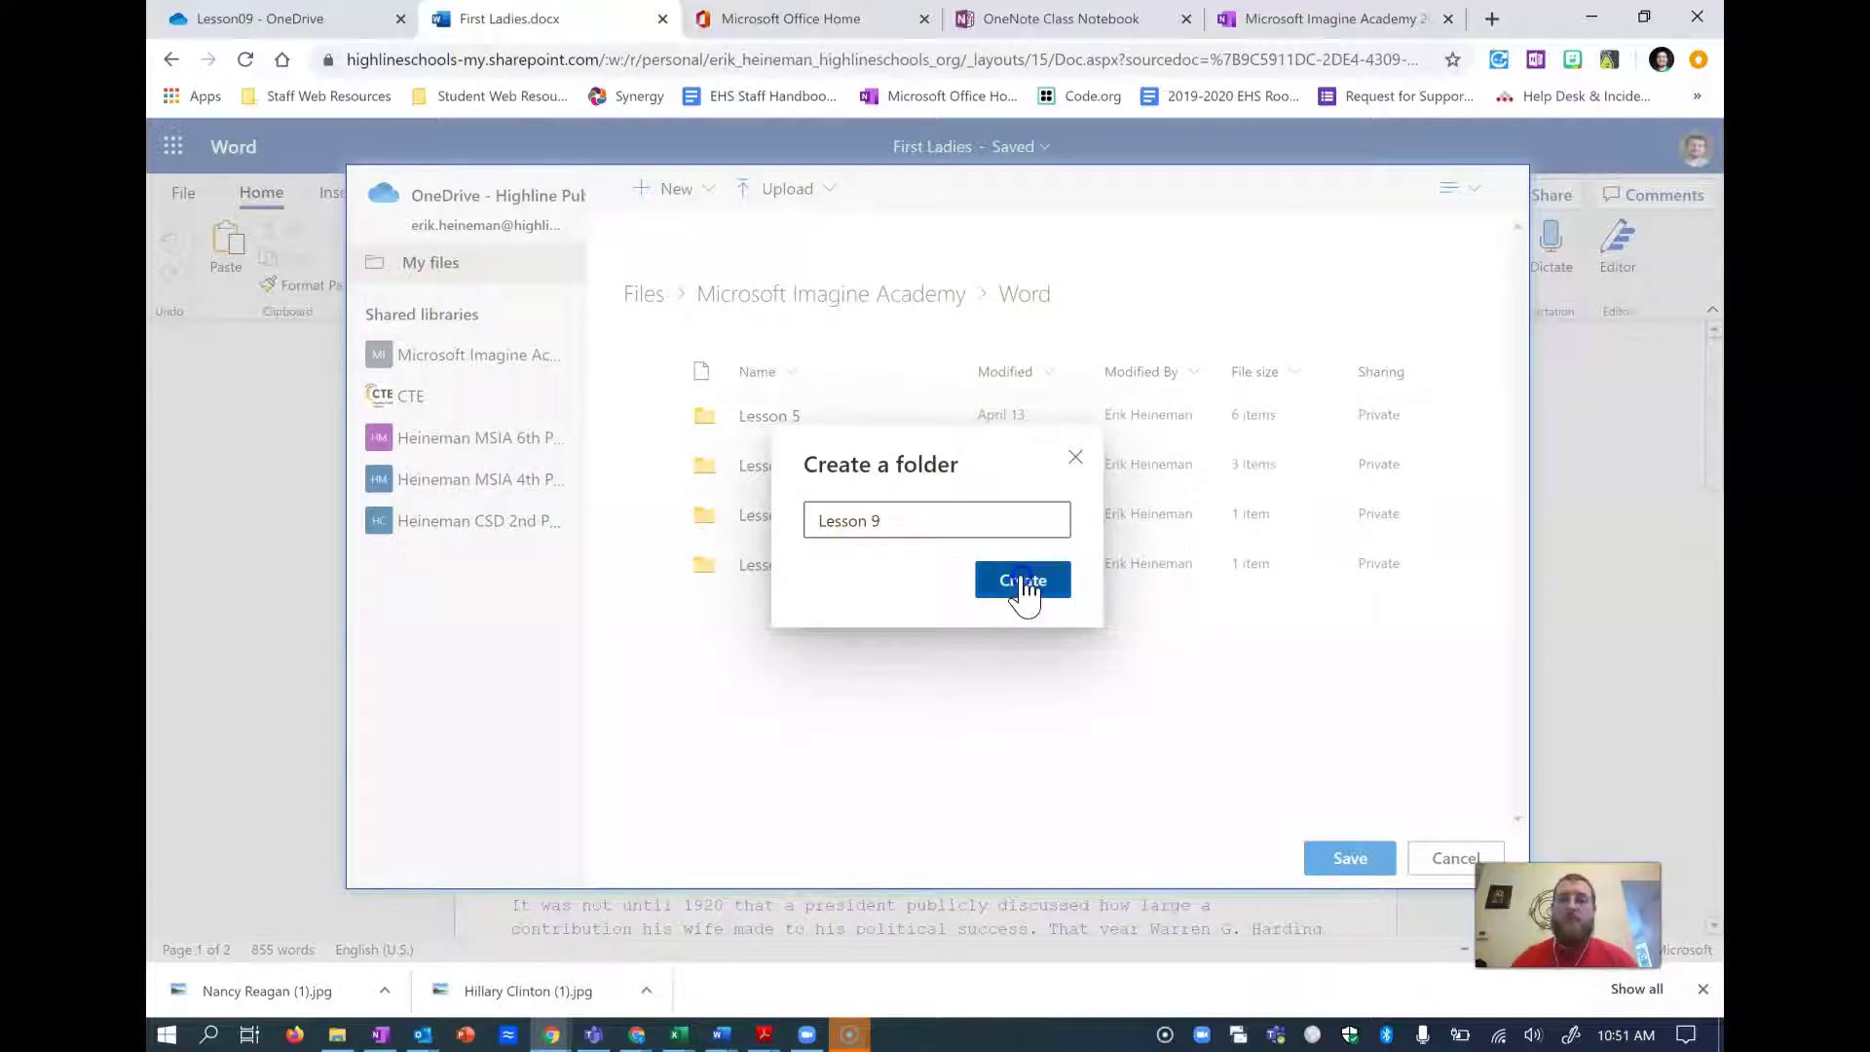
- Save the copy of First Ladies in the Lesson 9 folder and return to the document text
click(750, 615)
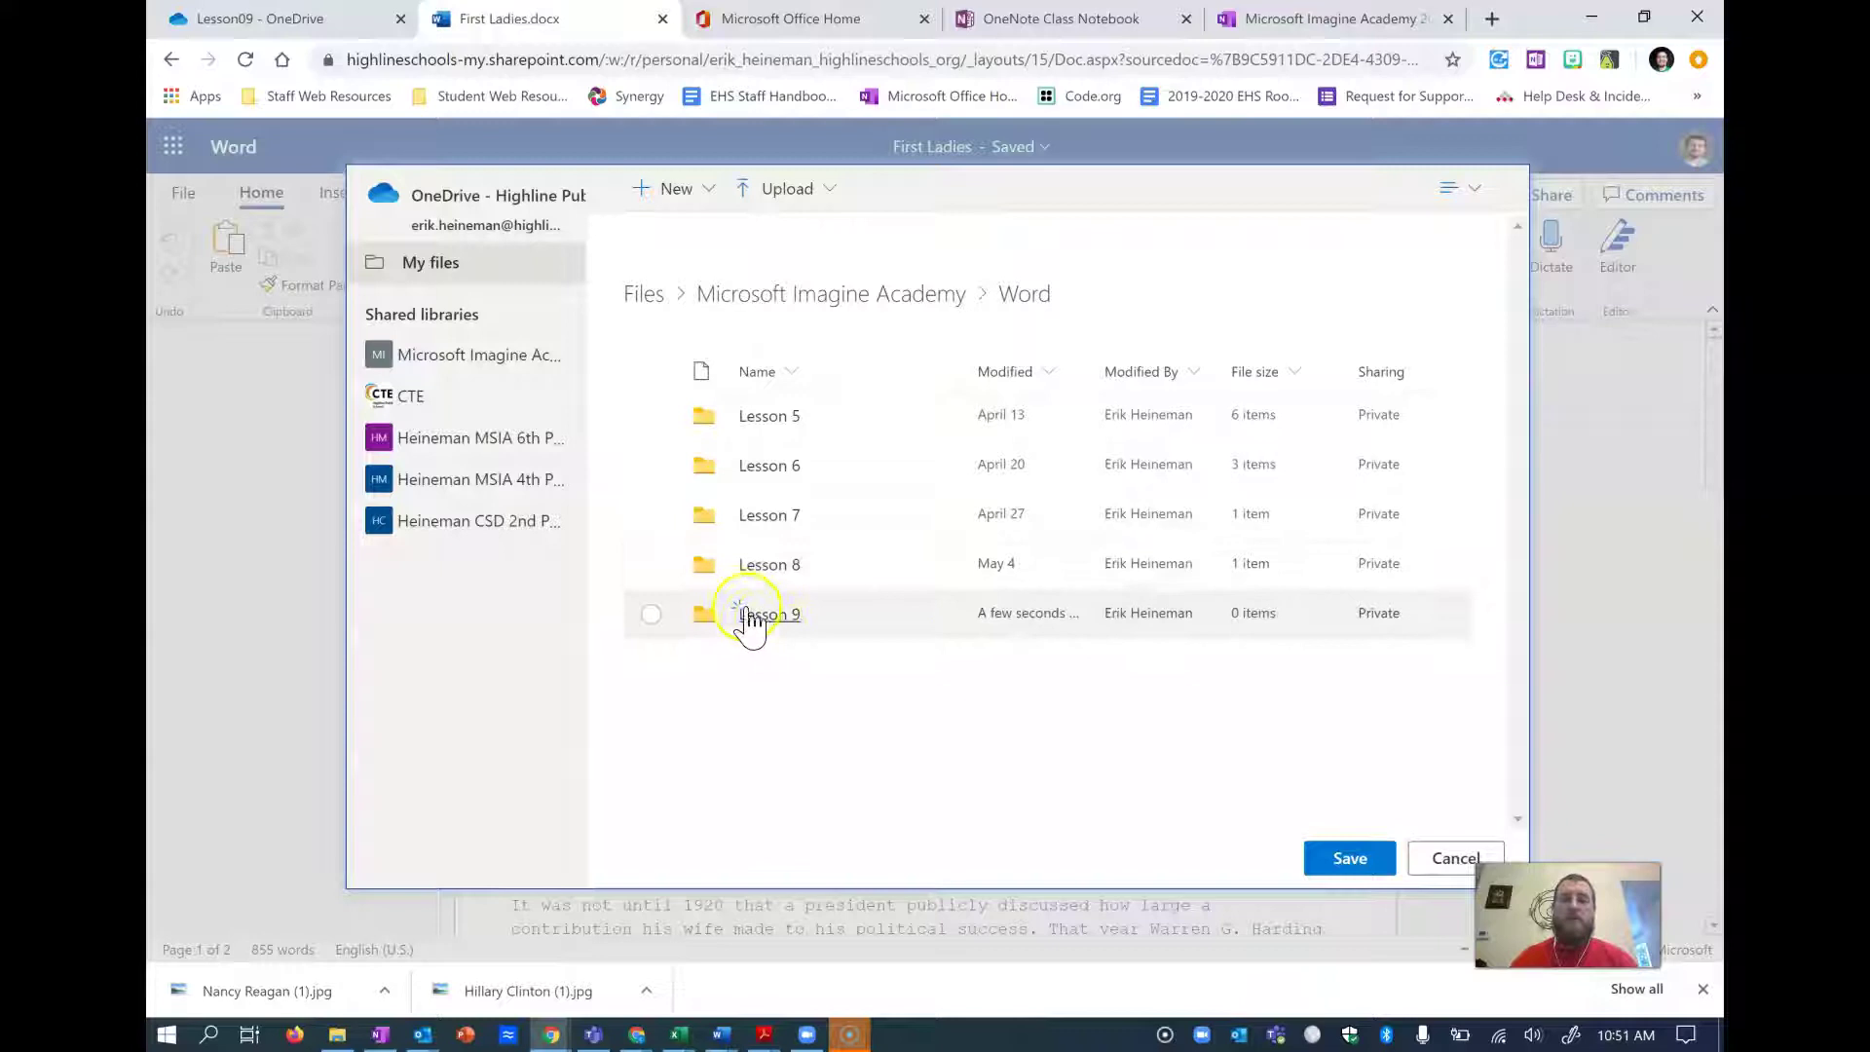
click(1350, 858)
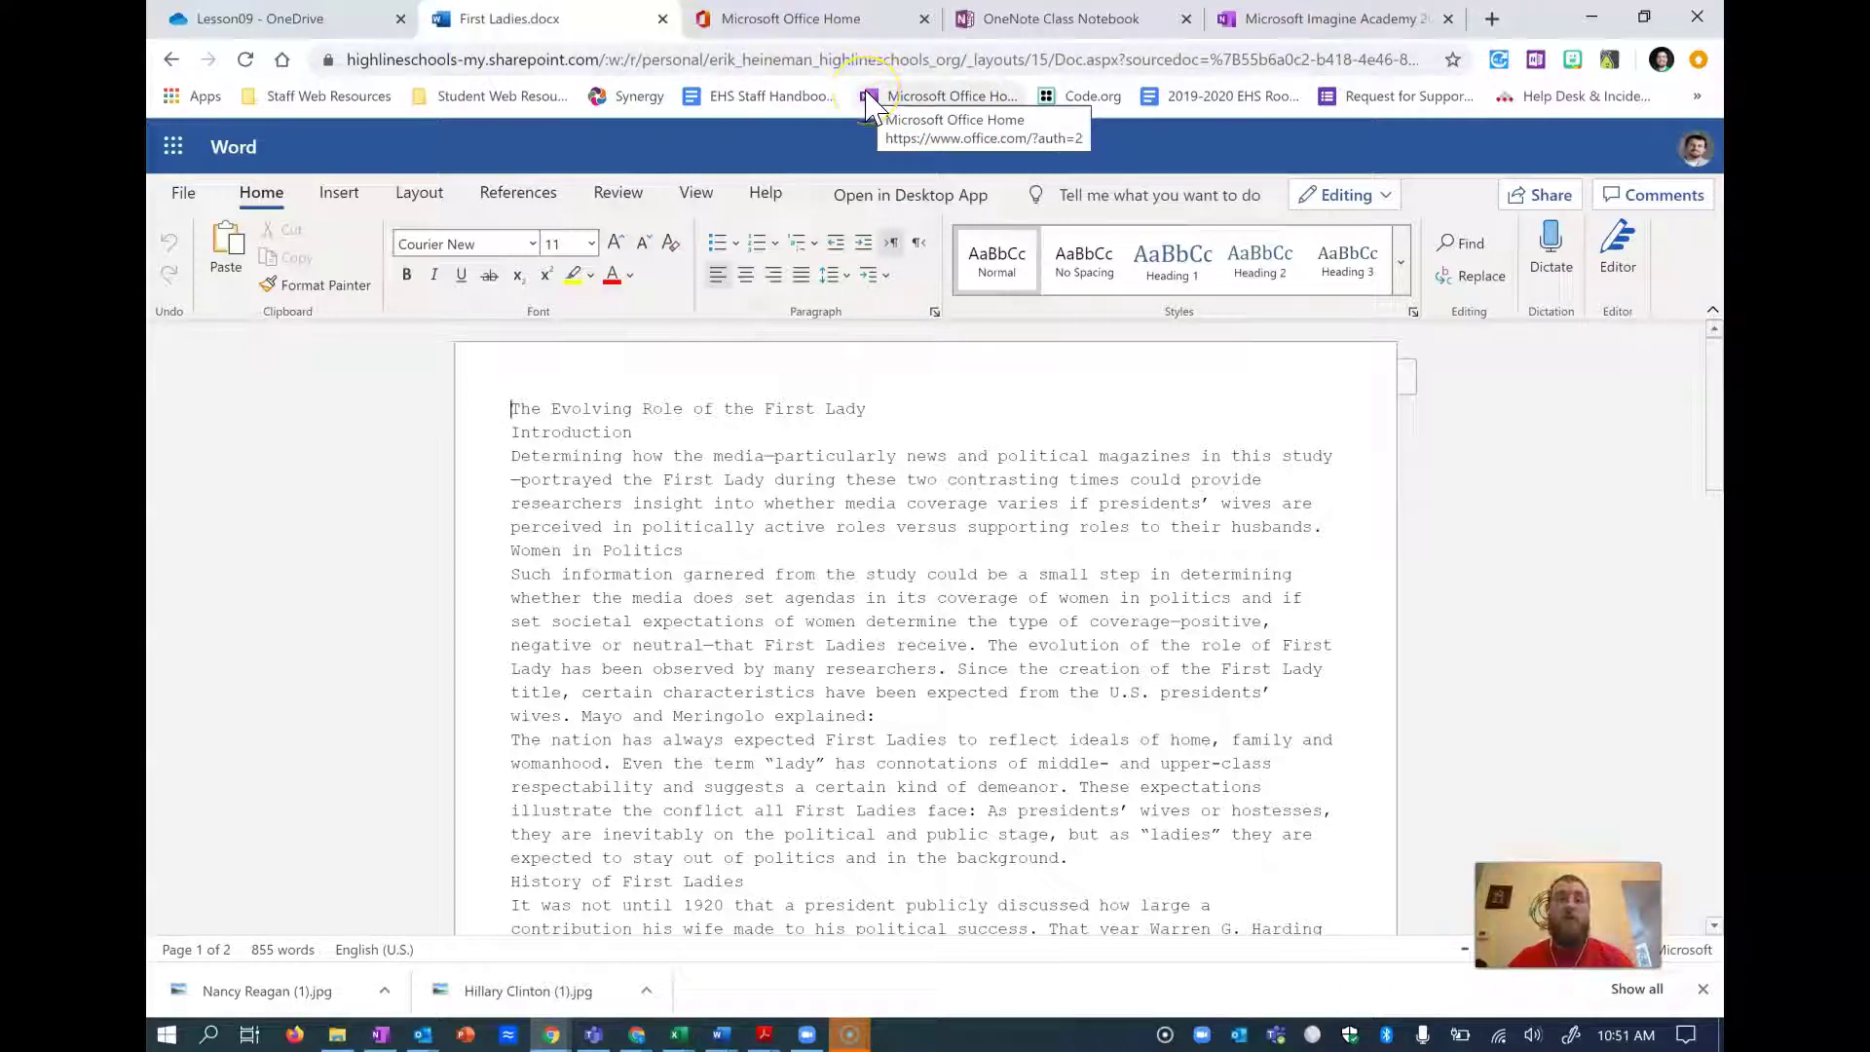
click(822, 535)
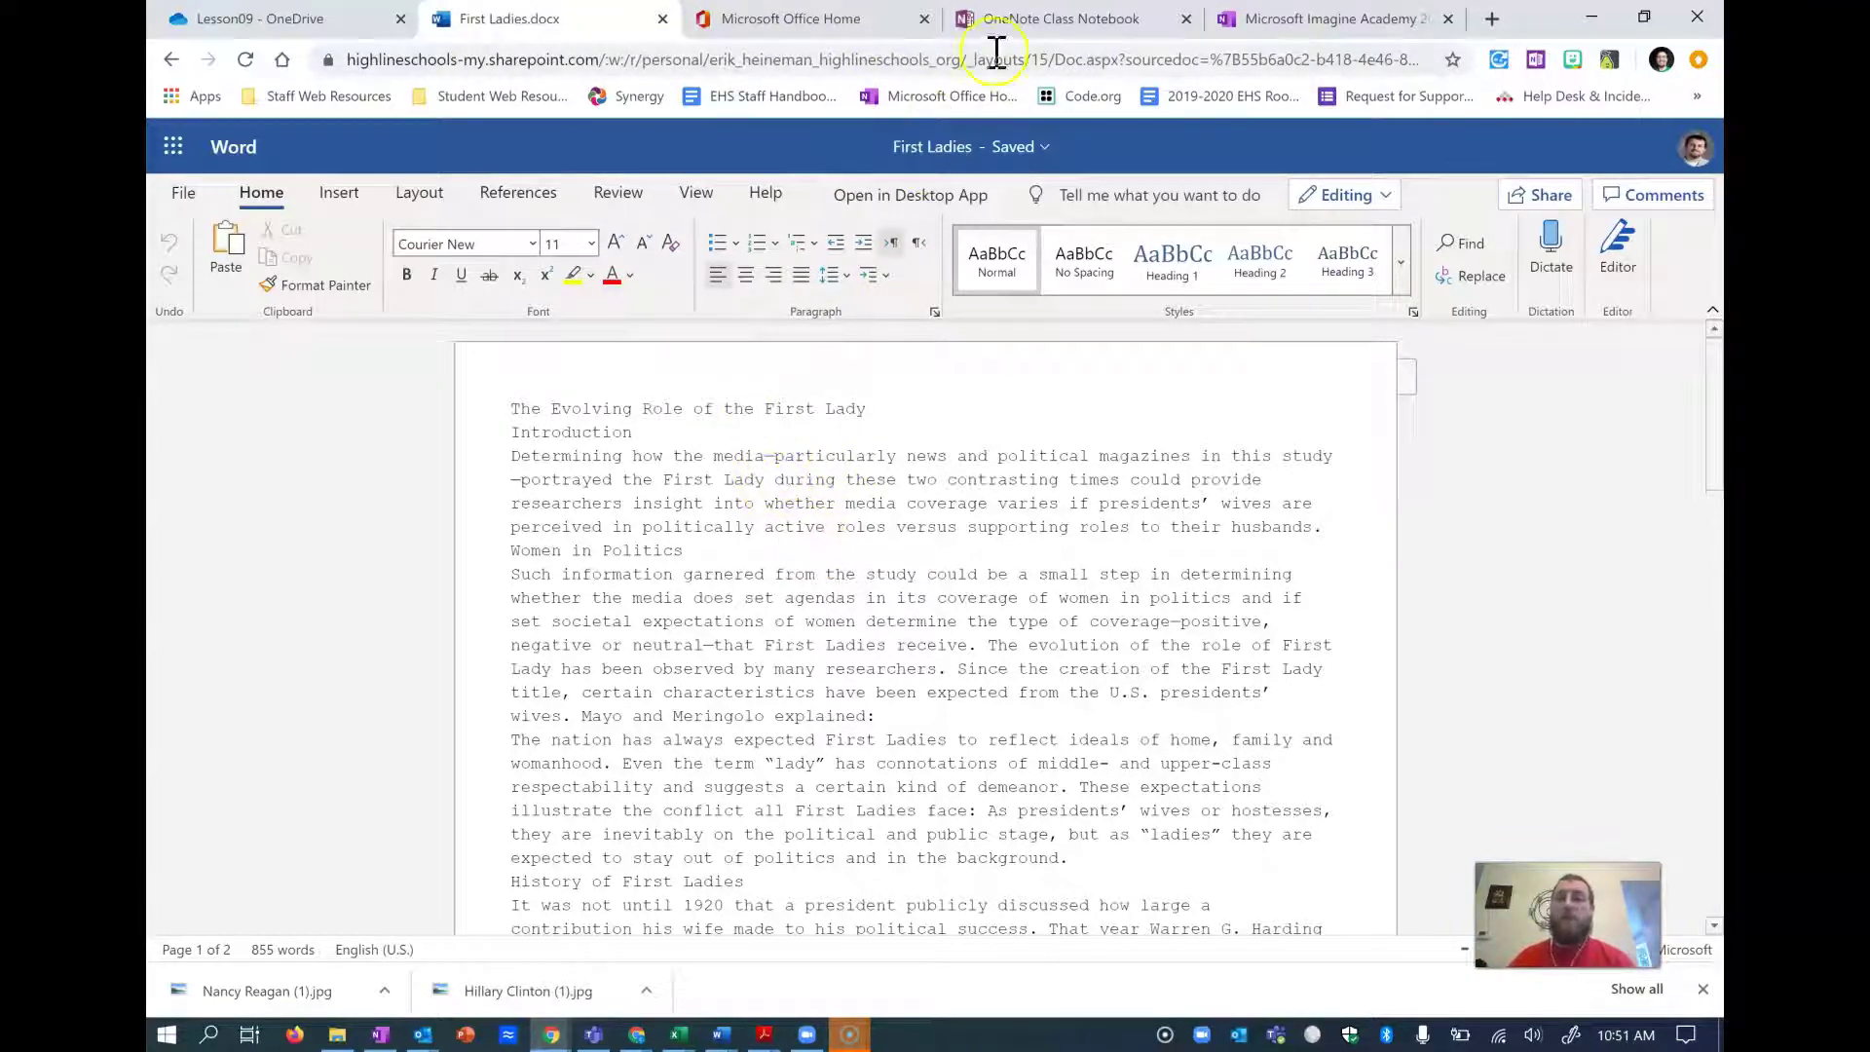
- Switch to the OneNote lesson page and read the introduction and the "Format a Research Paper" instructions
click(1275, 21)
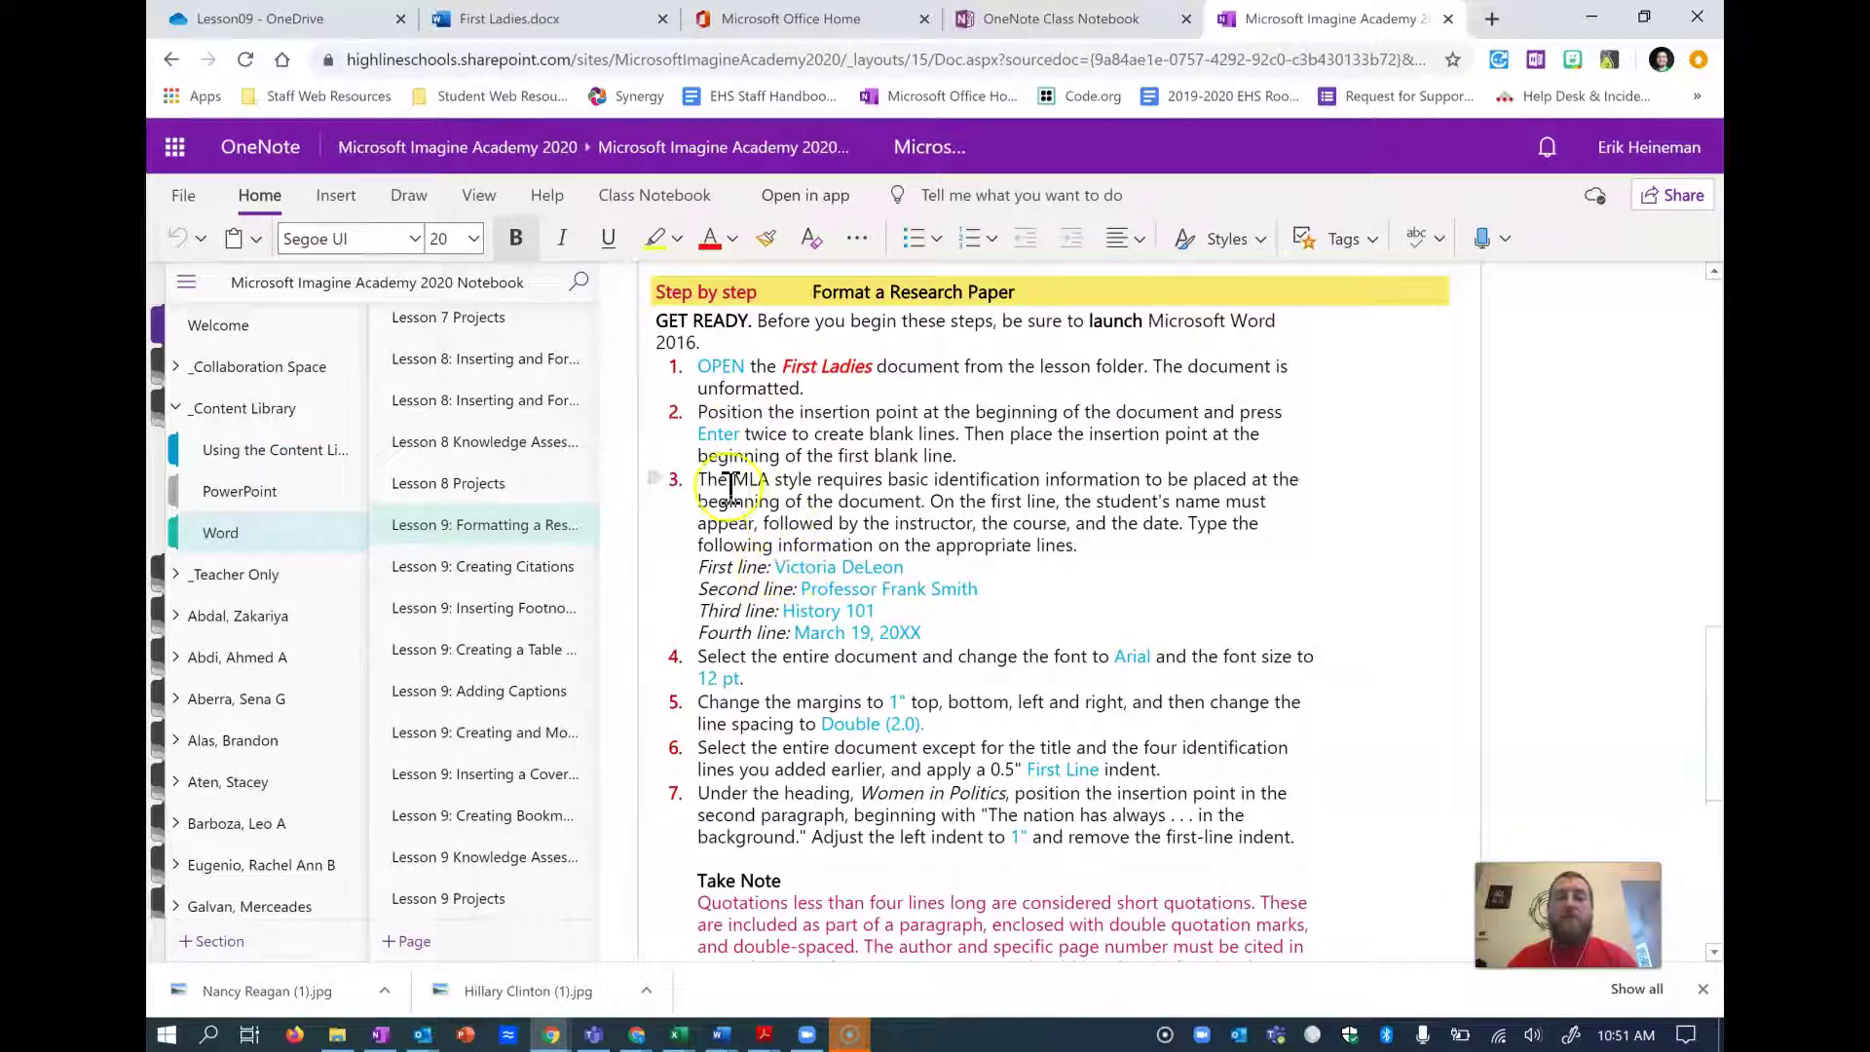
scroll(776, 389, up, 5)
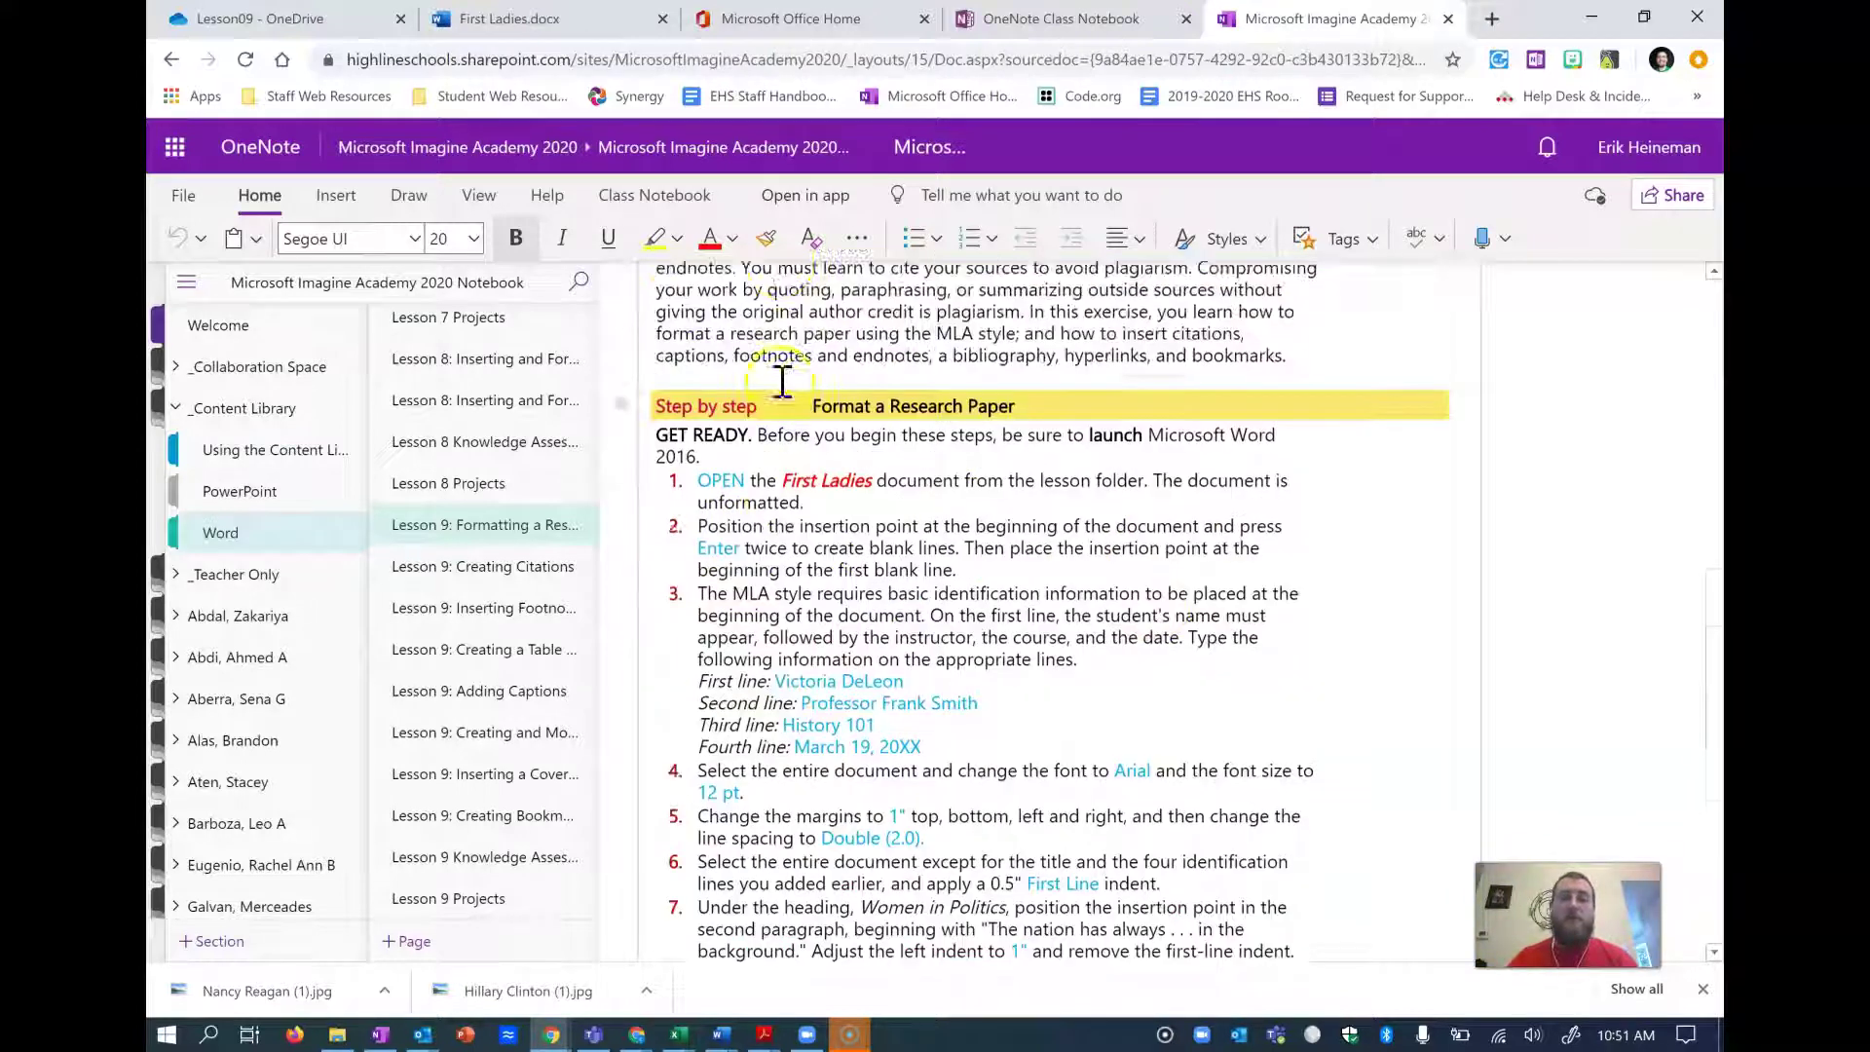
scroll(856, 409, down, 1)
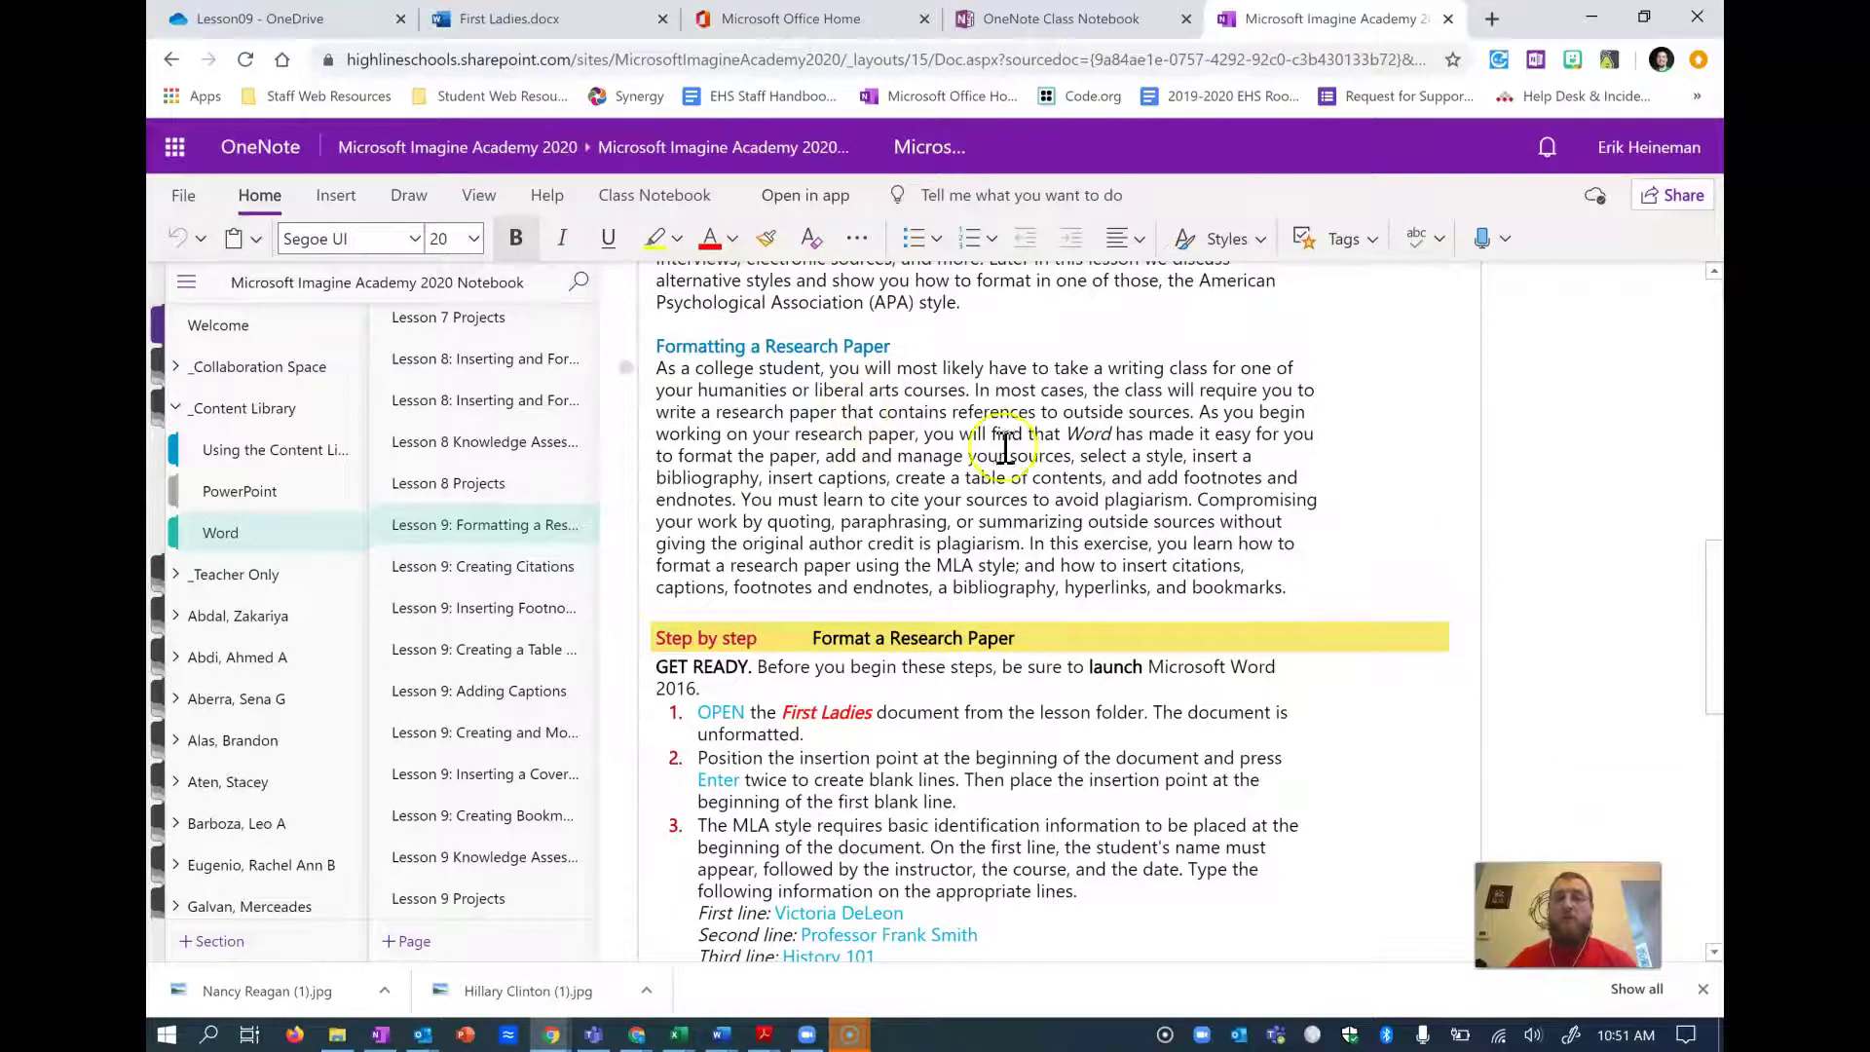
scroll(1059, 453, up, 2)
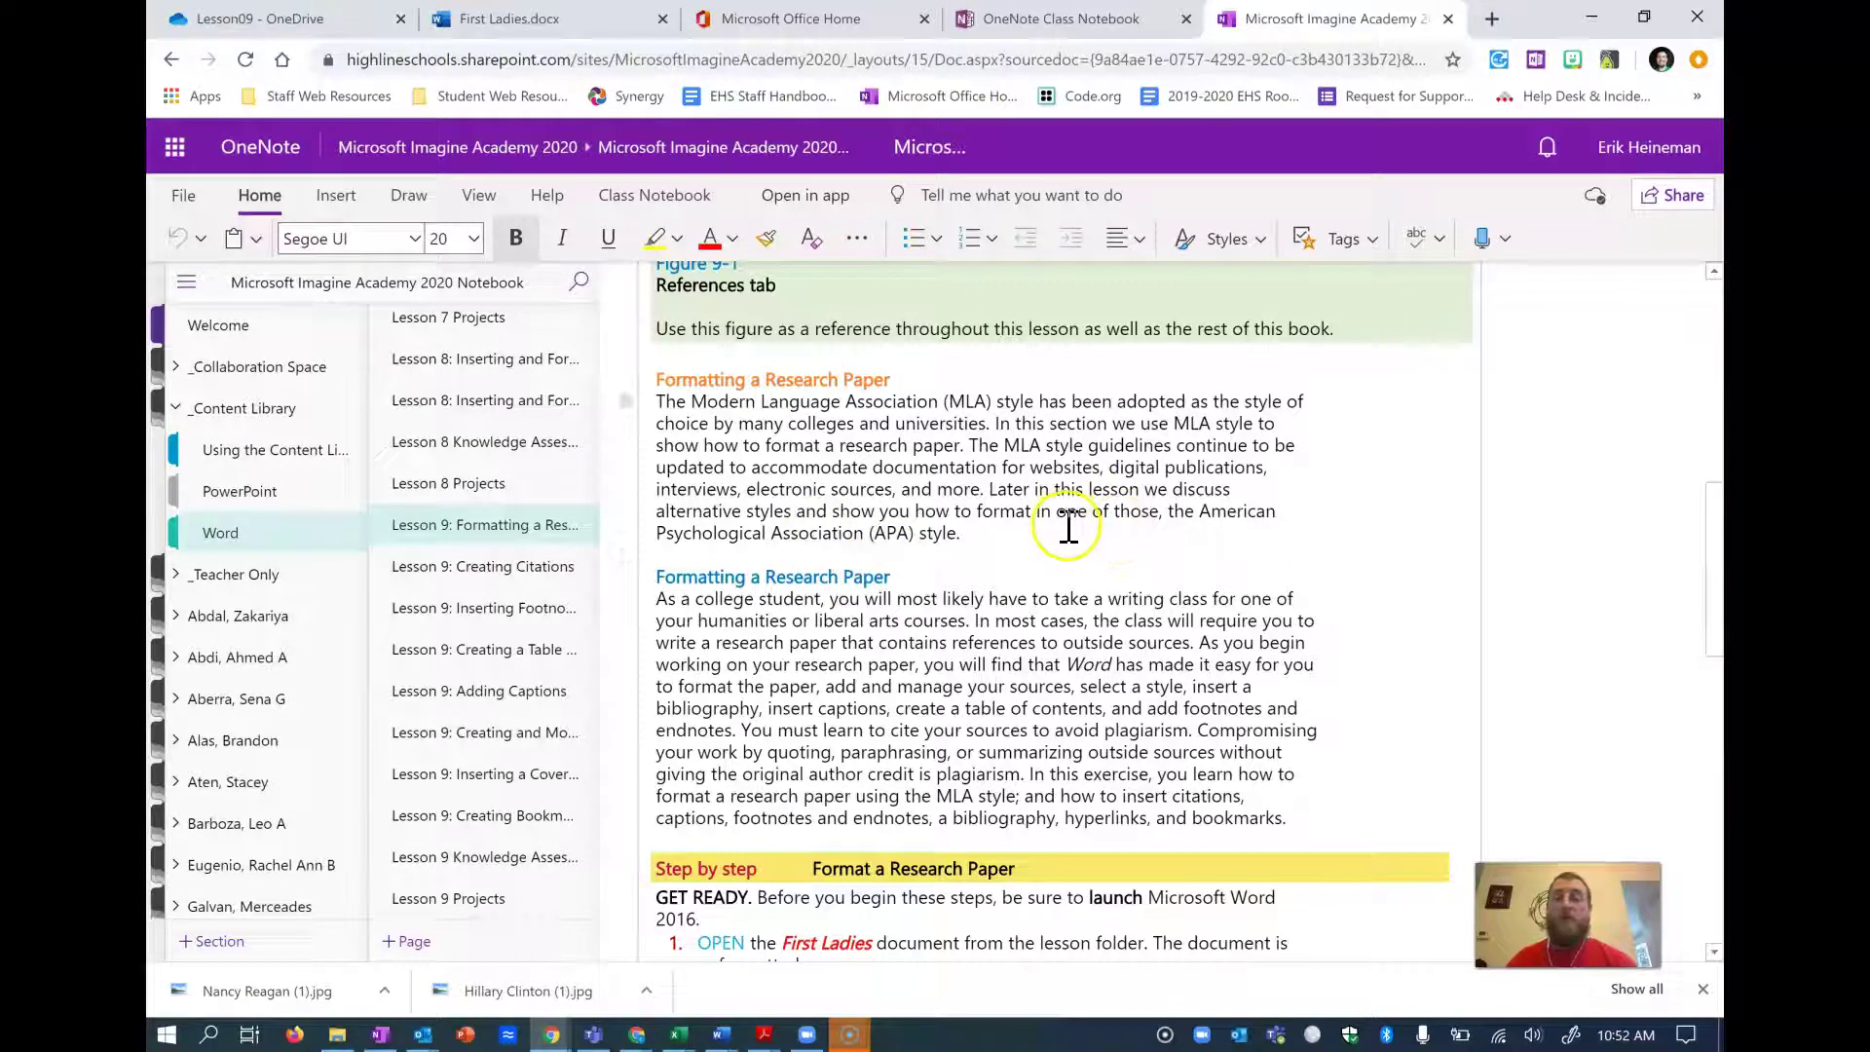
scroll(1068, 525, down, 2)
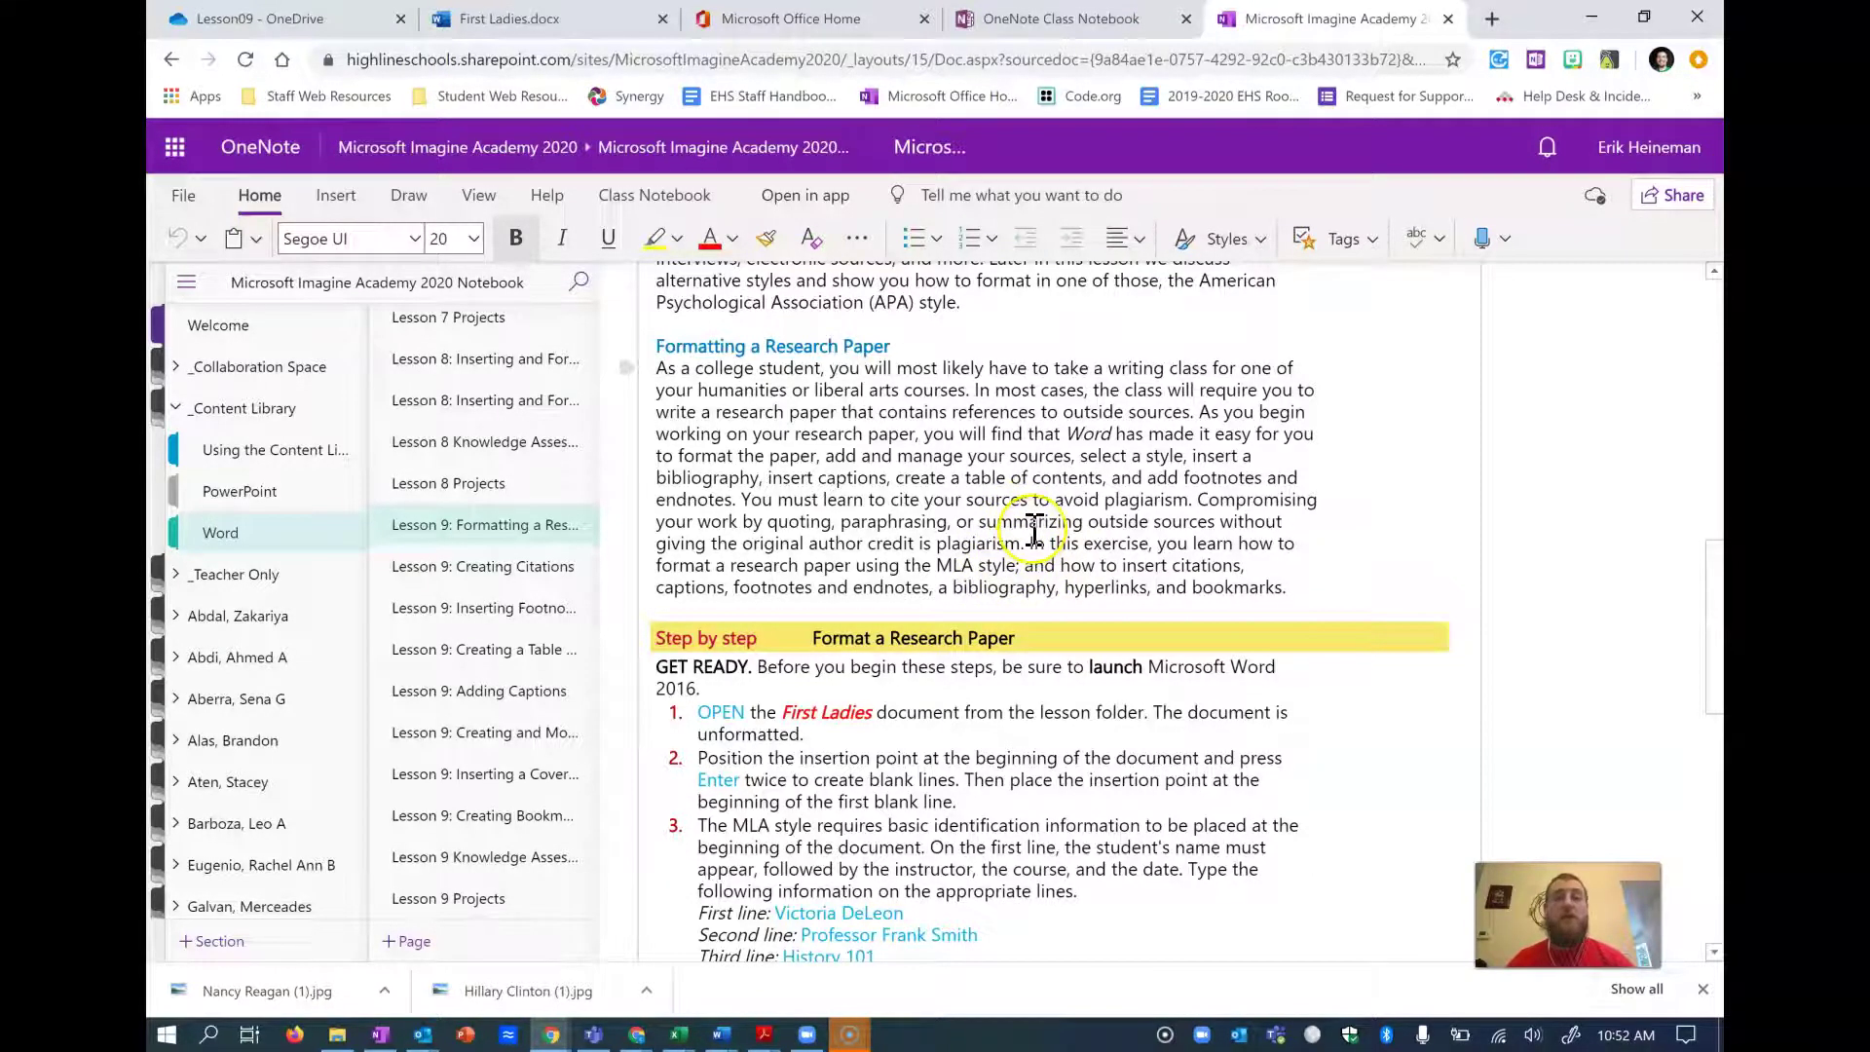
scroll(1033, 534, down, 4)
scroll(1030, 527, up, 1)
scroll(1031, 526, up, 2)
scroll(1025, 524, down, 1)
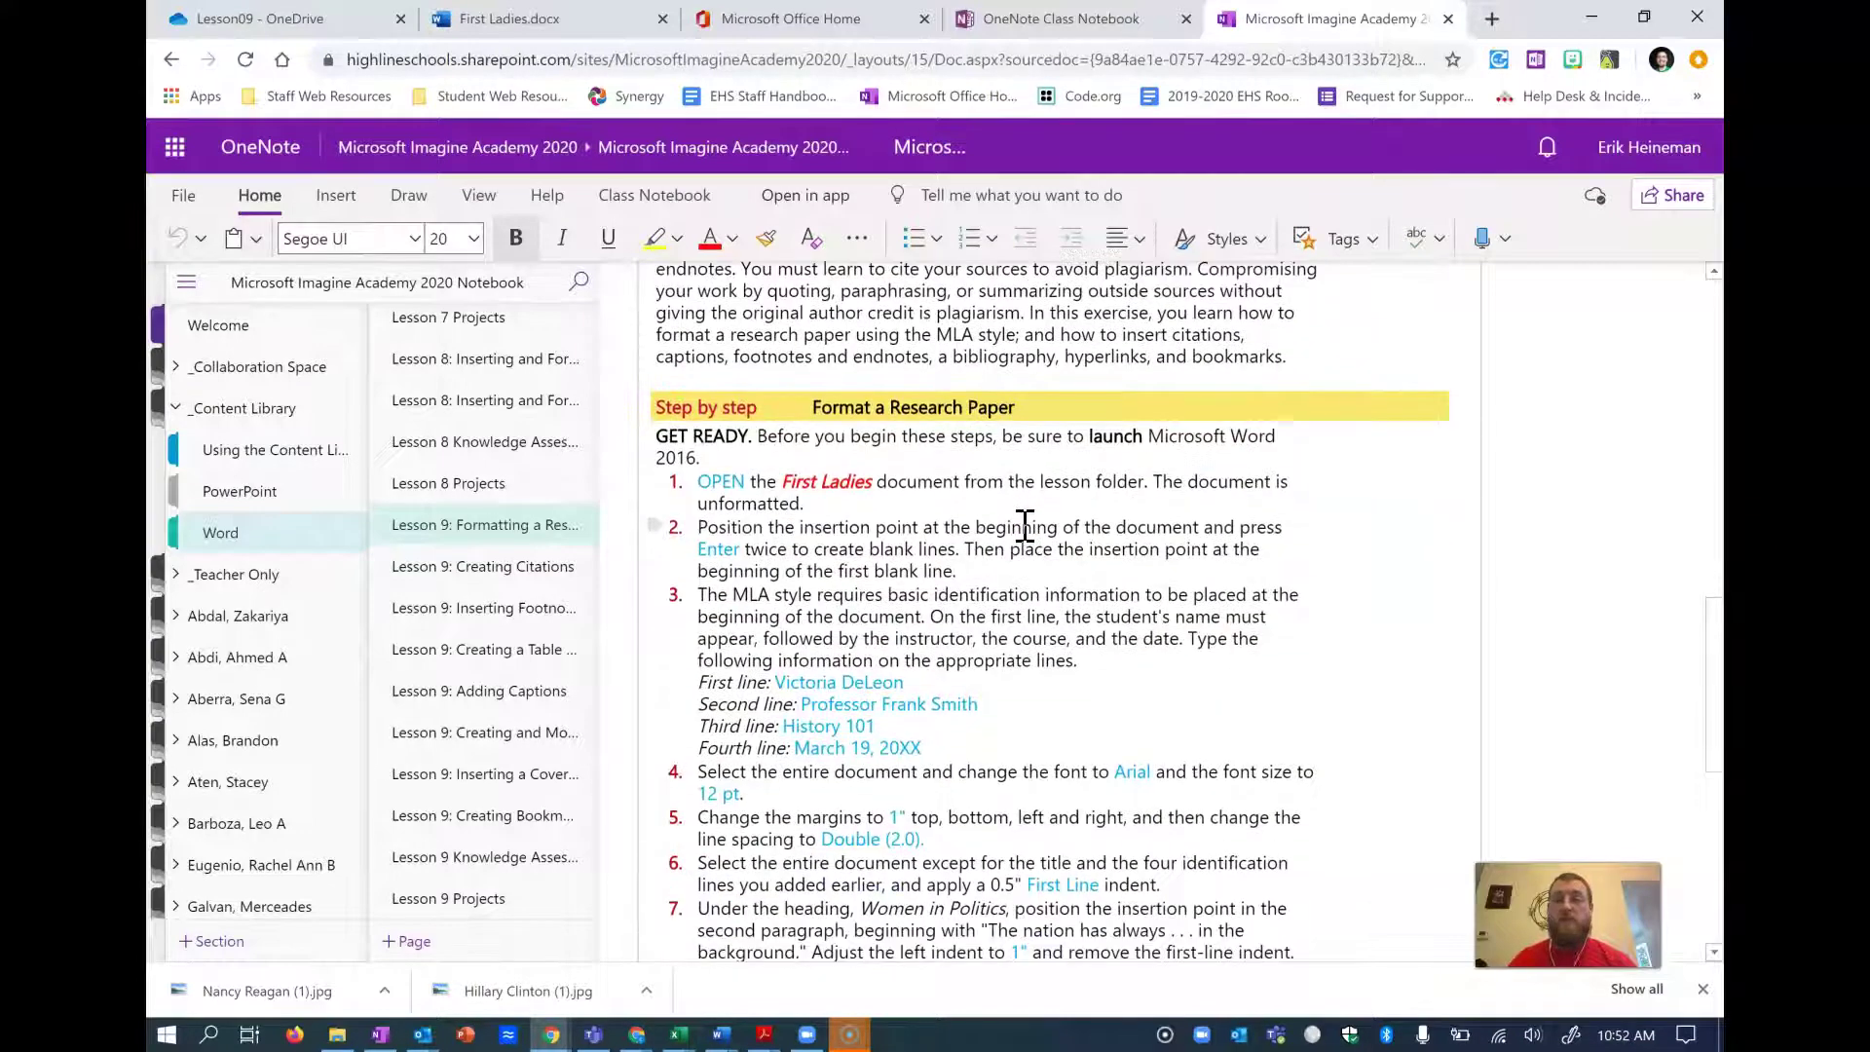
scroll(1025, 527, down, 2)
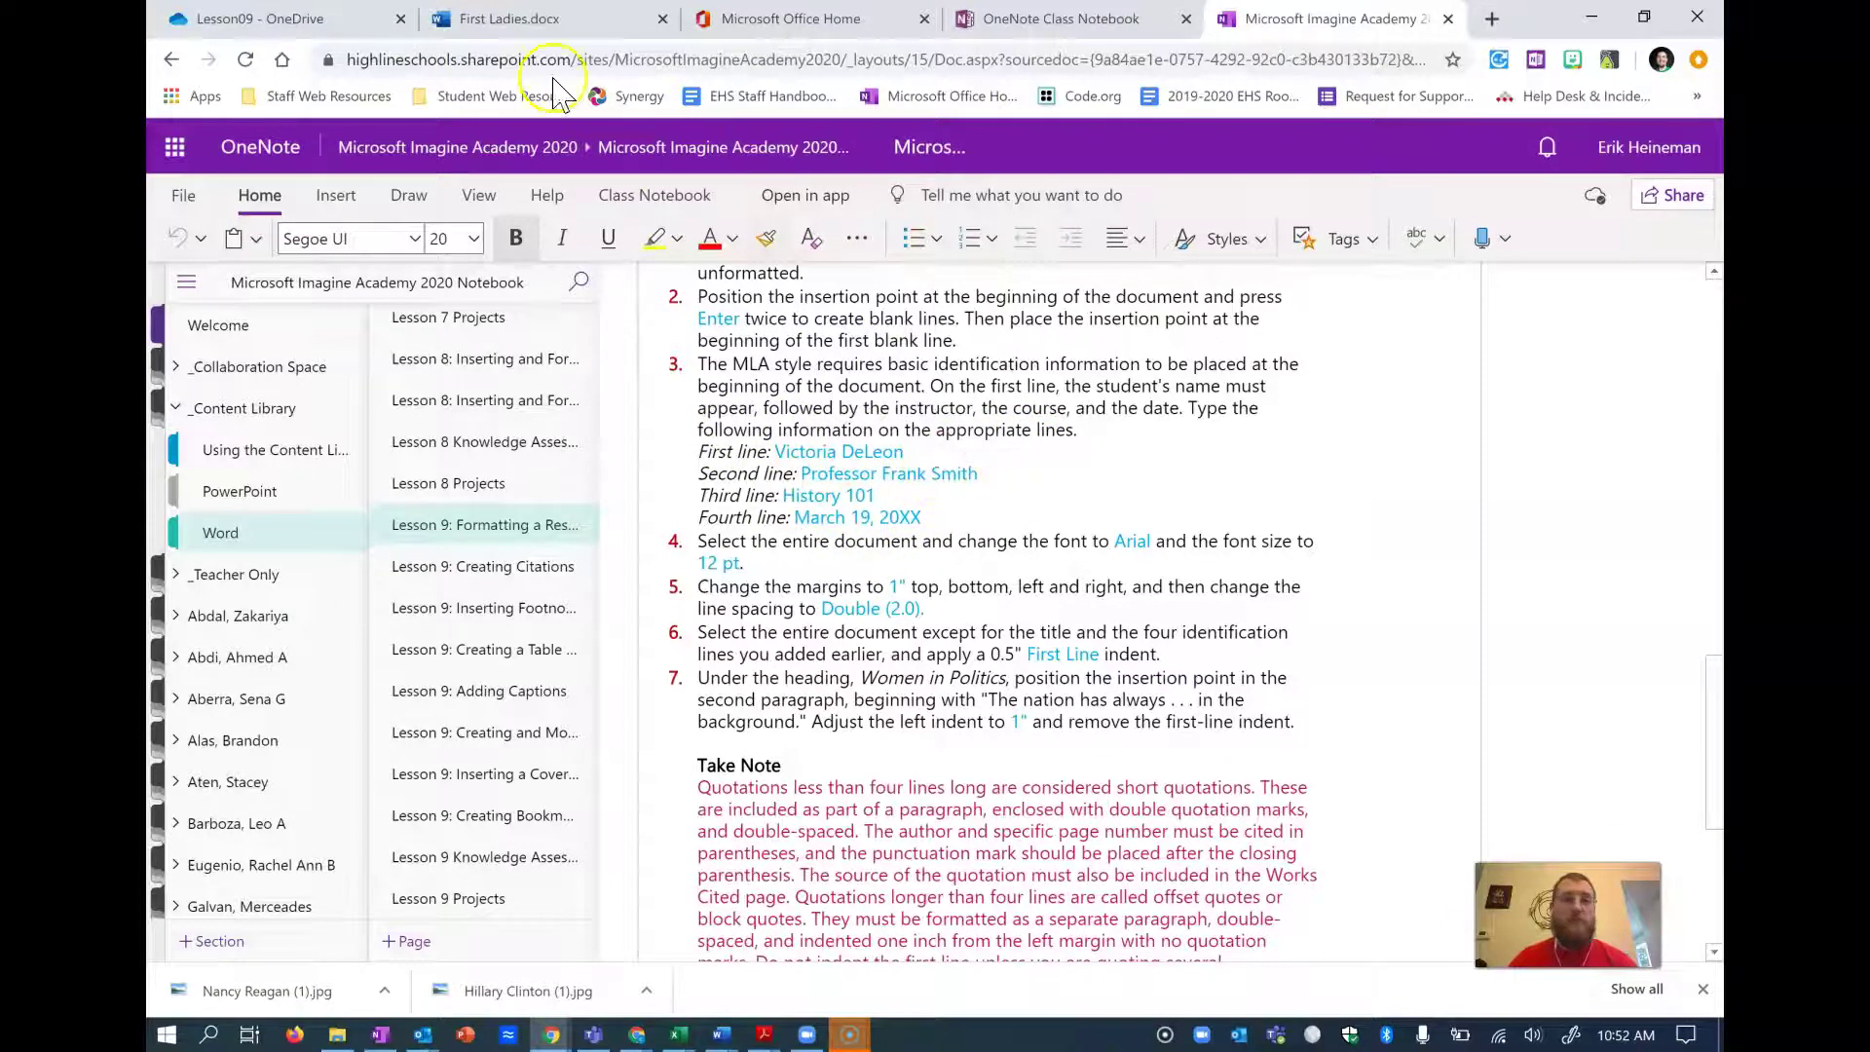
- Return to the First Ladies document in Word and insert two blank lines above the title
click(539, 21)
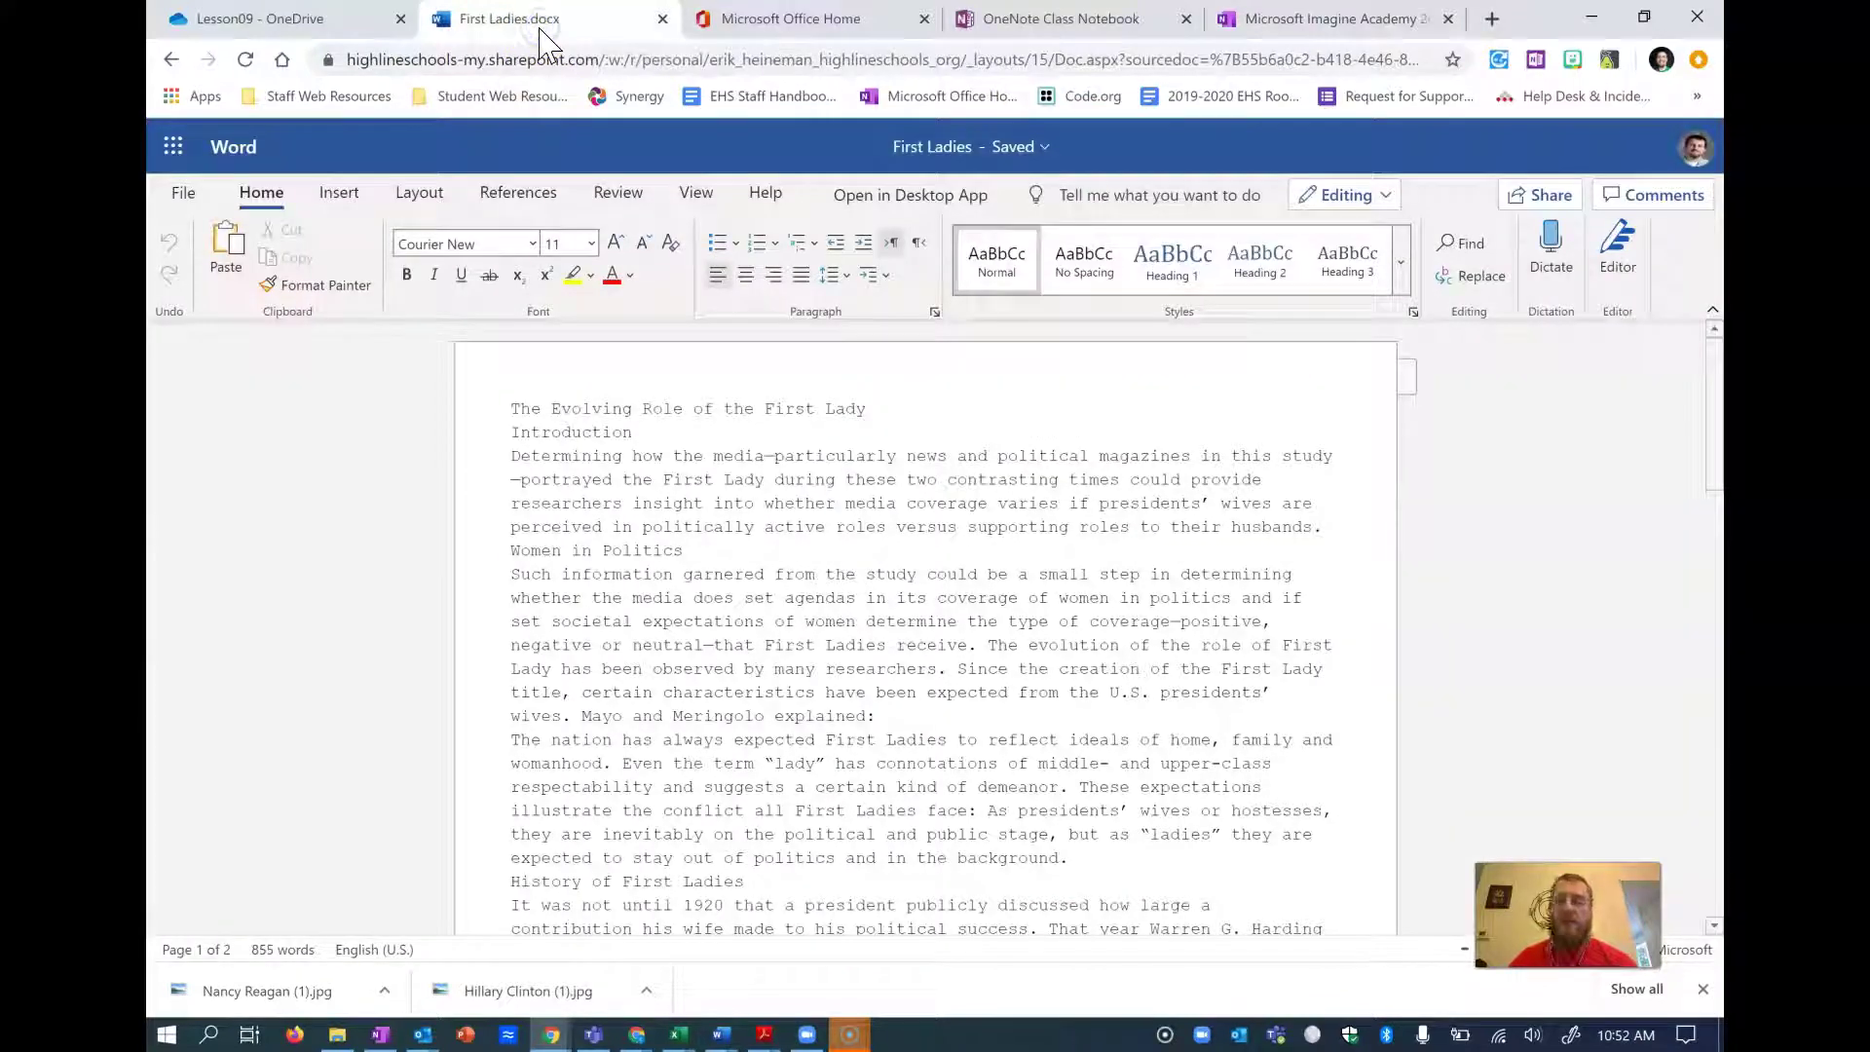
key(Return)
key(Return)
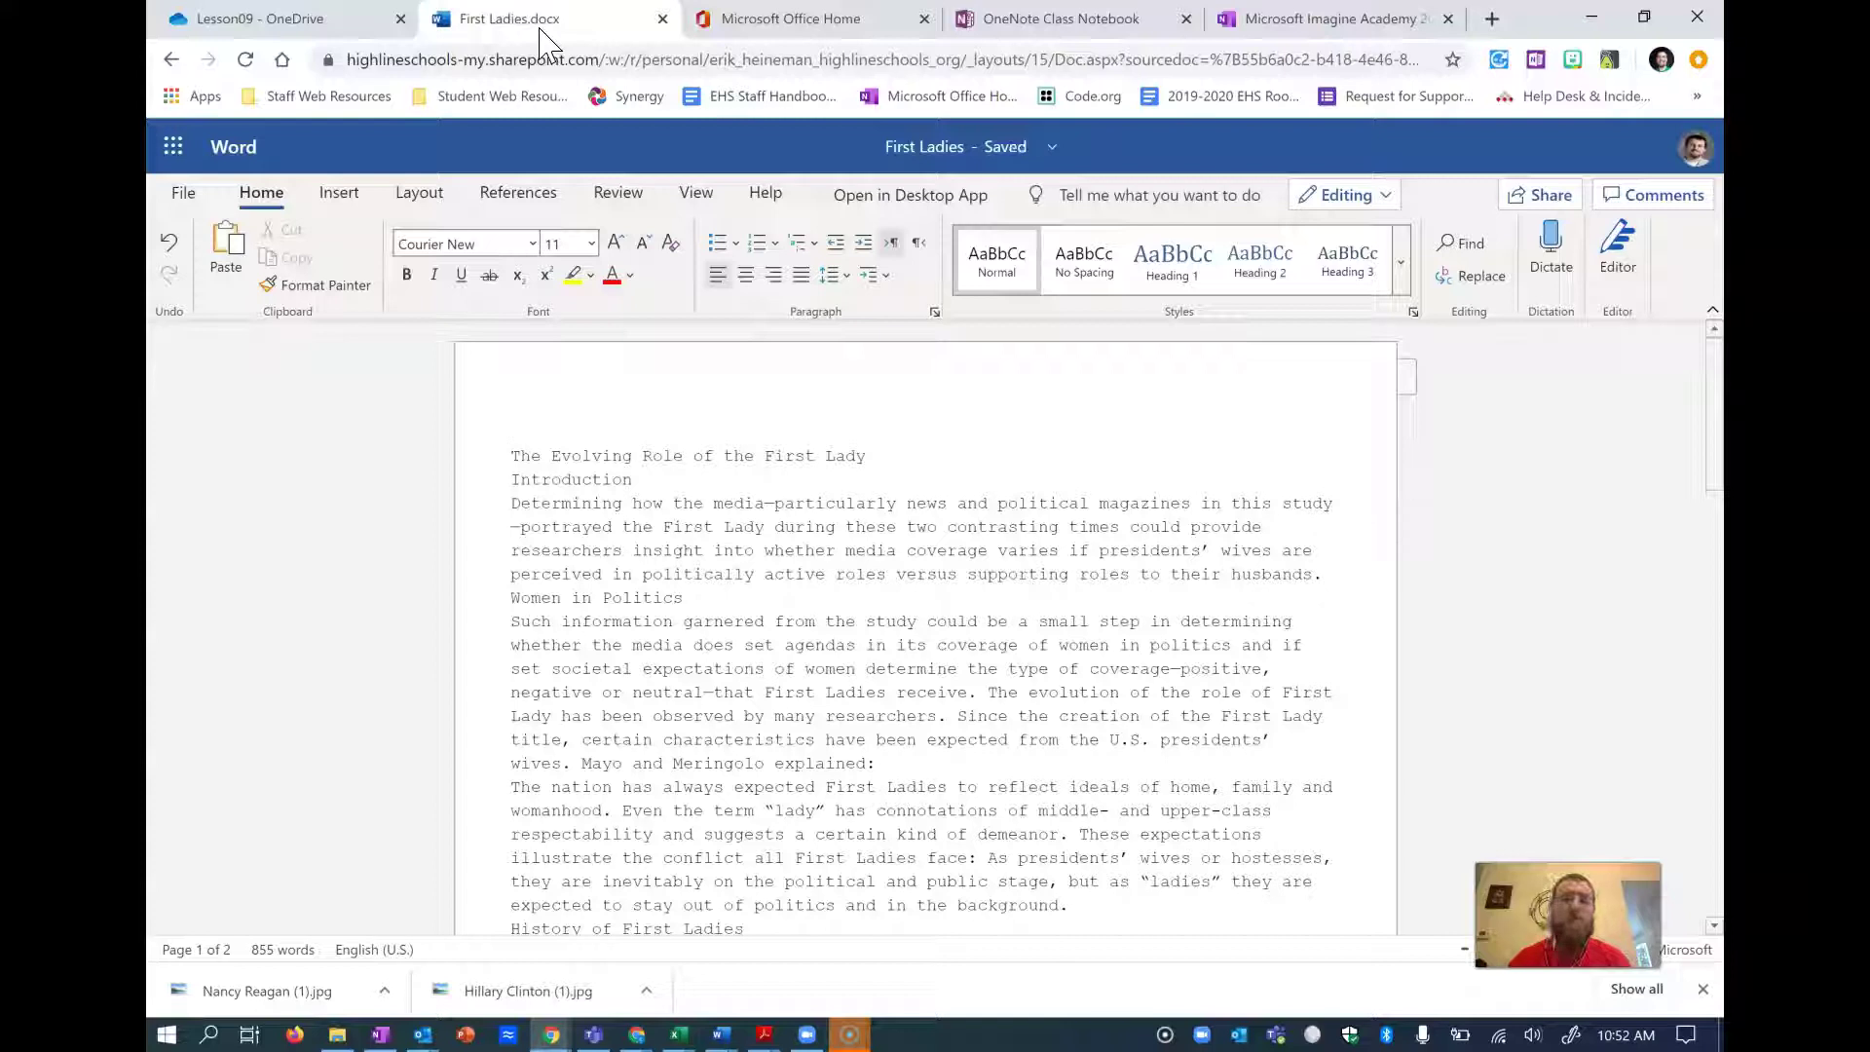
- Consult the identification lines in the OneNote instructions, and enter the student's name and the professor's name on the first two lines of First Ladies
click(1305, 22)
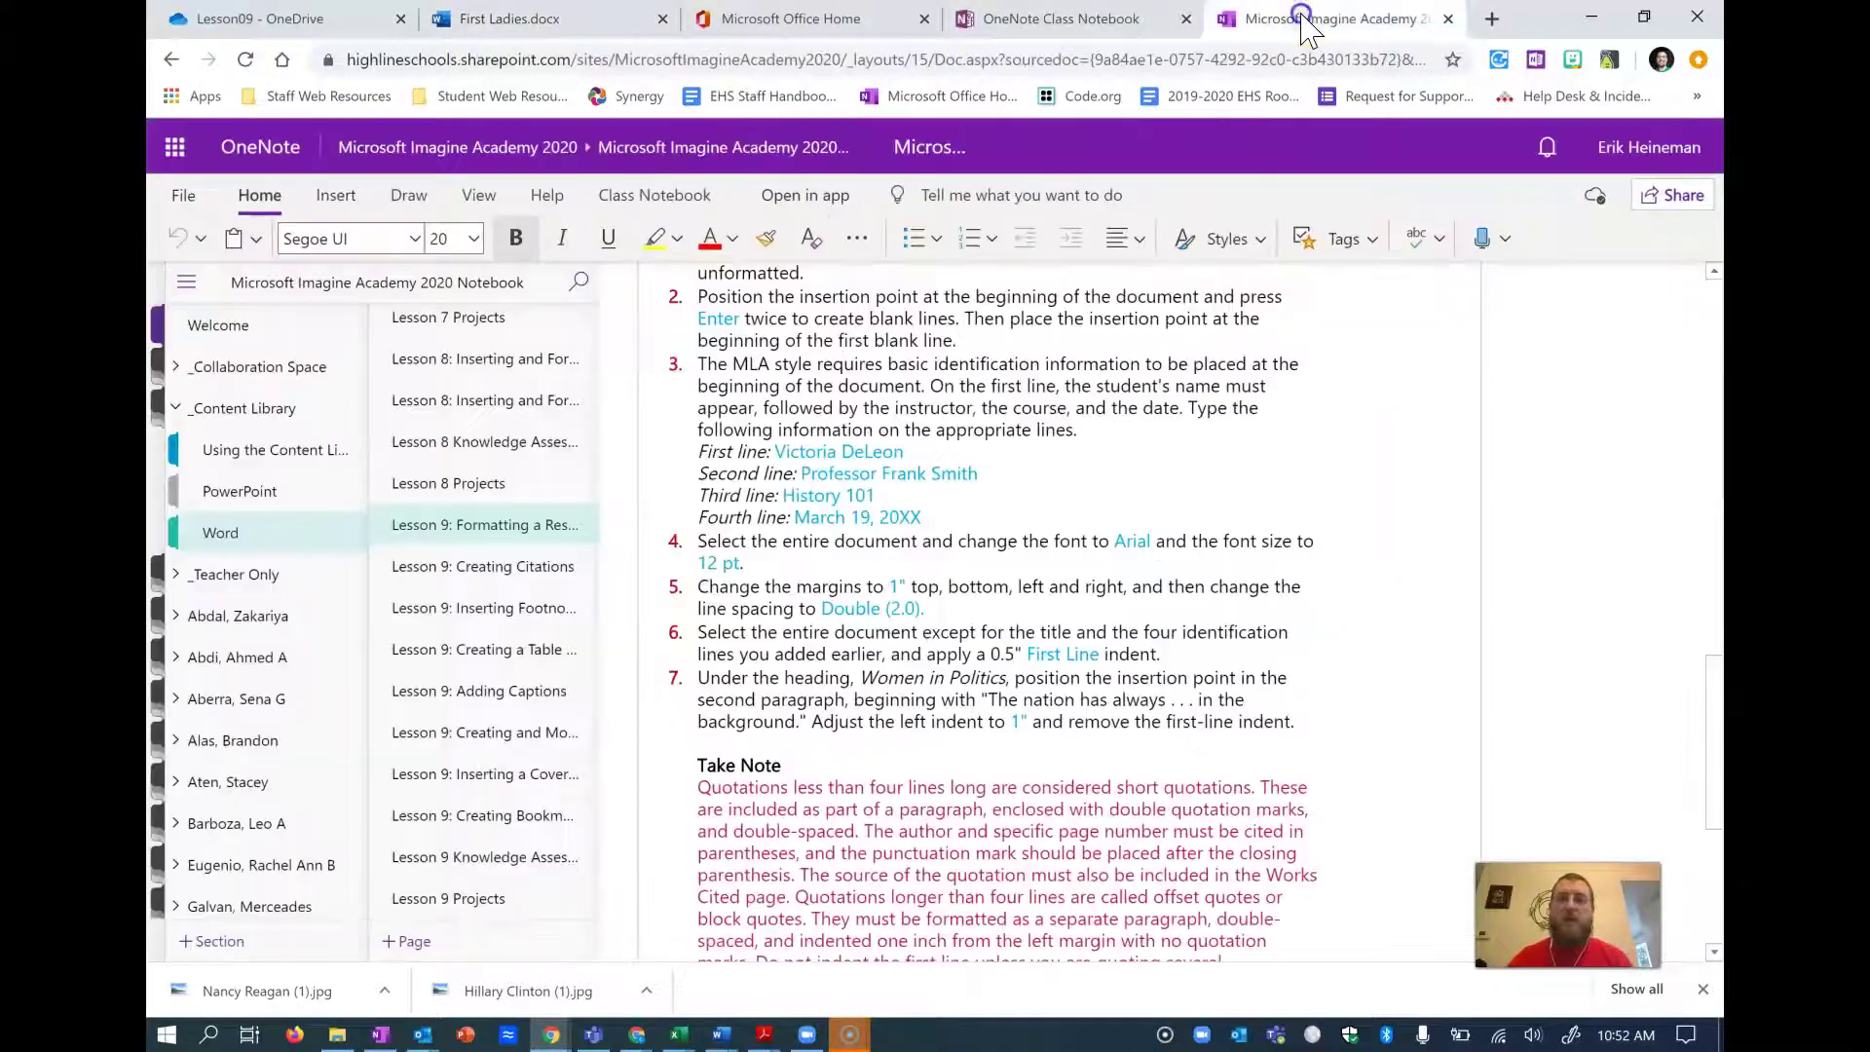
click(783, 450)
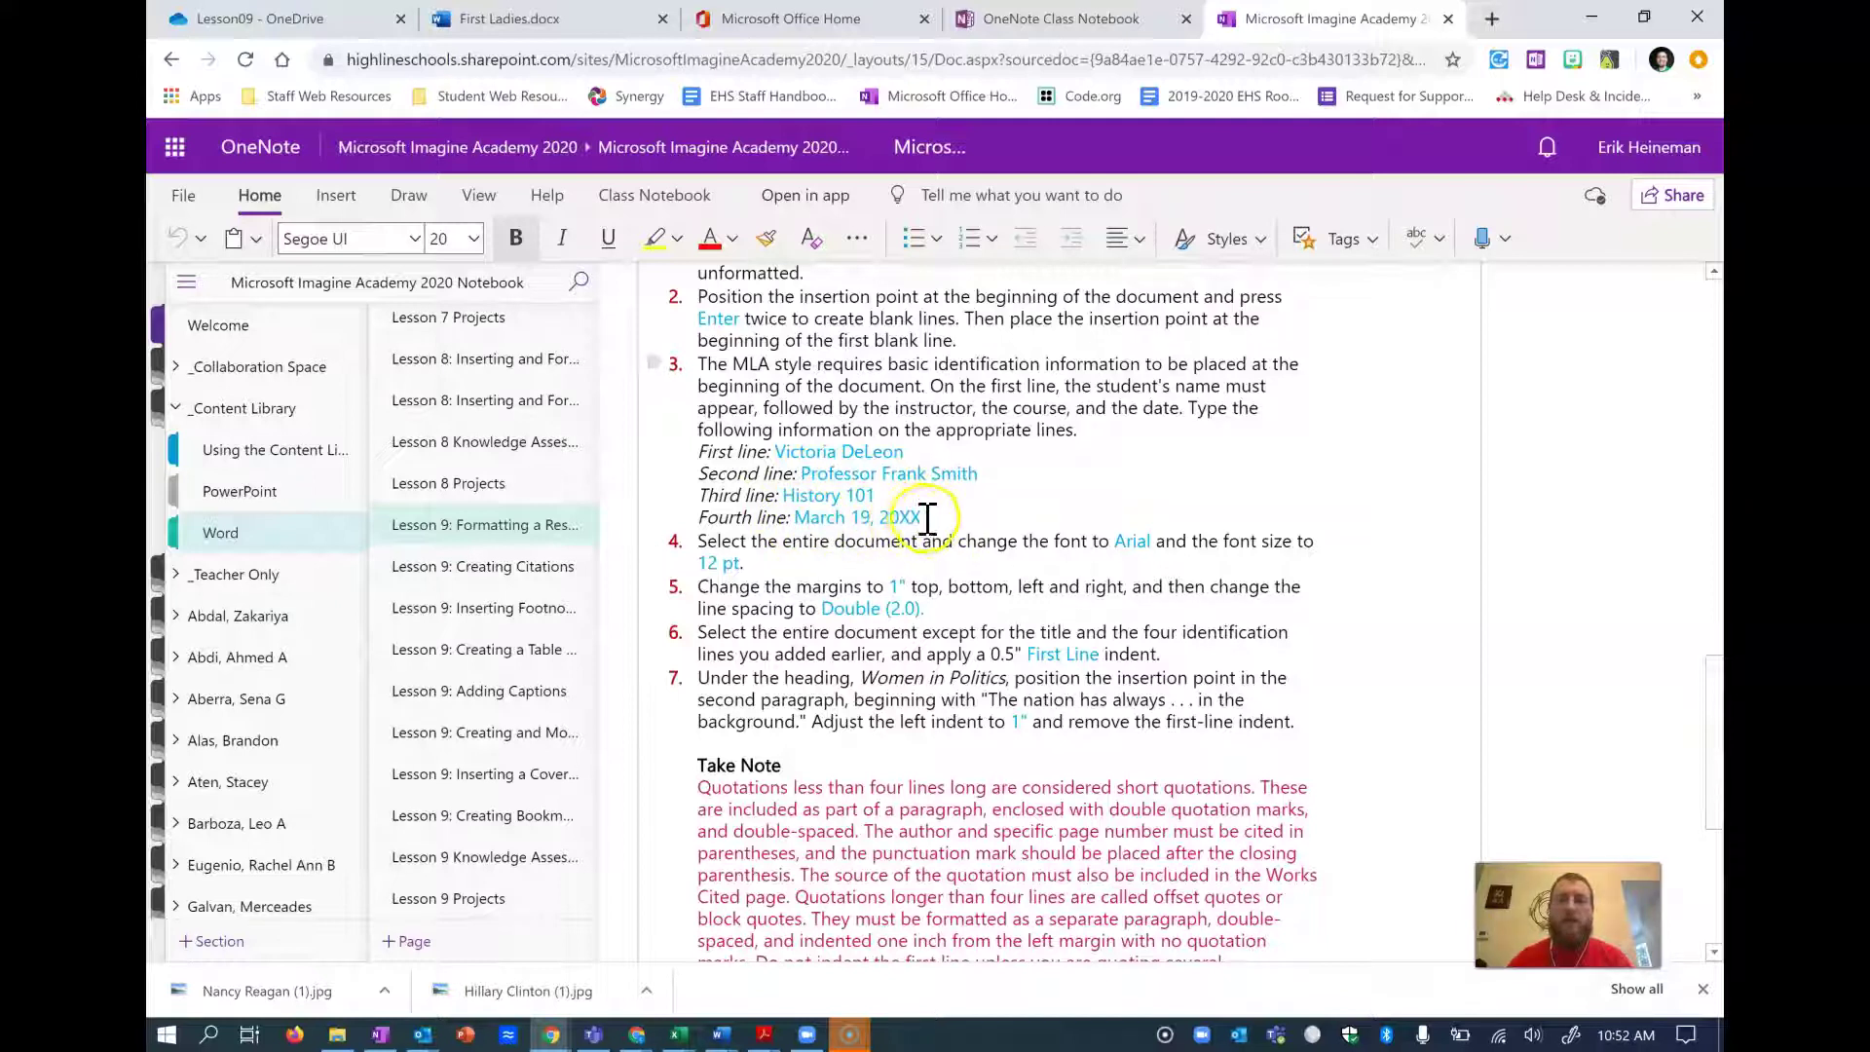
click(552, 36)
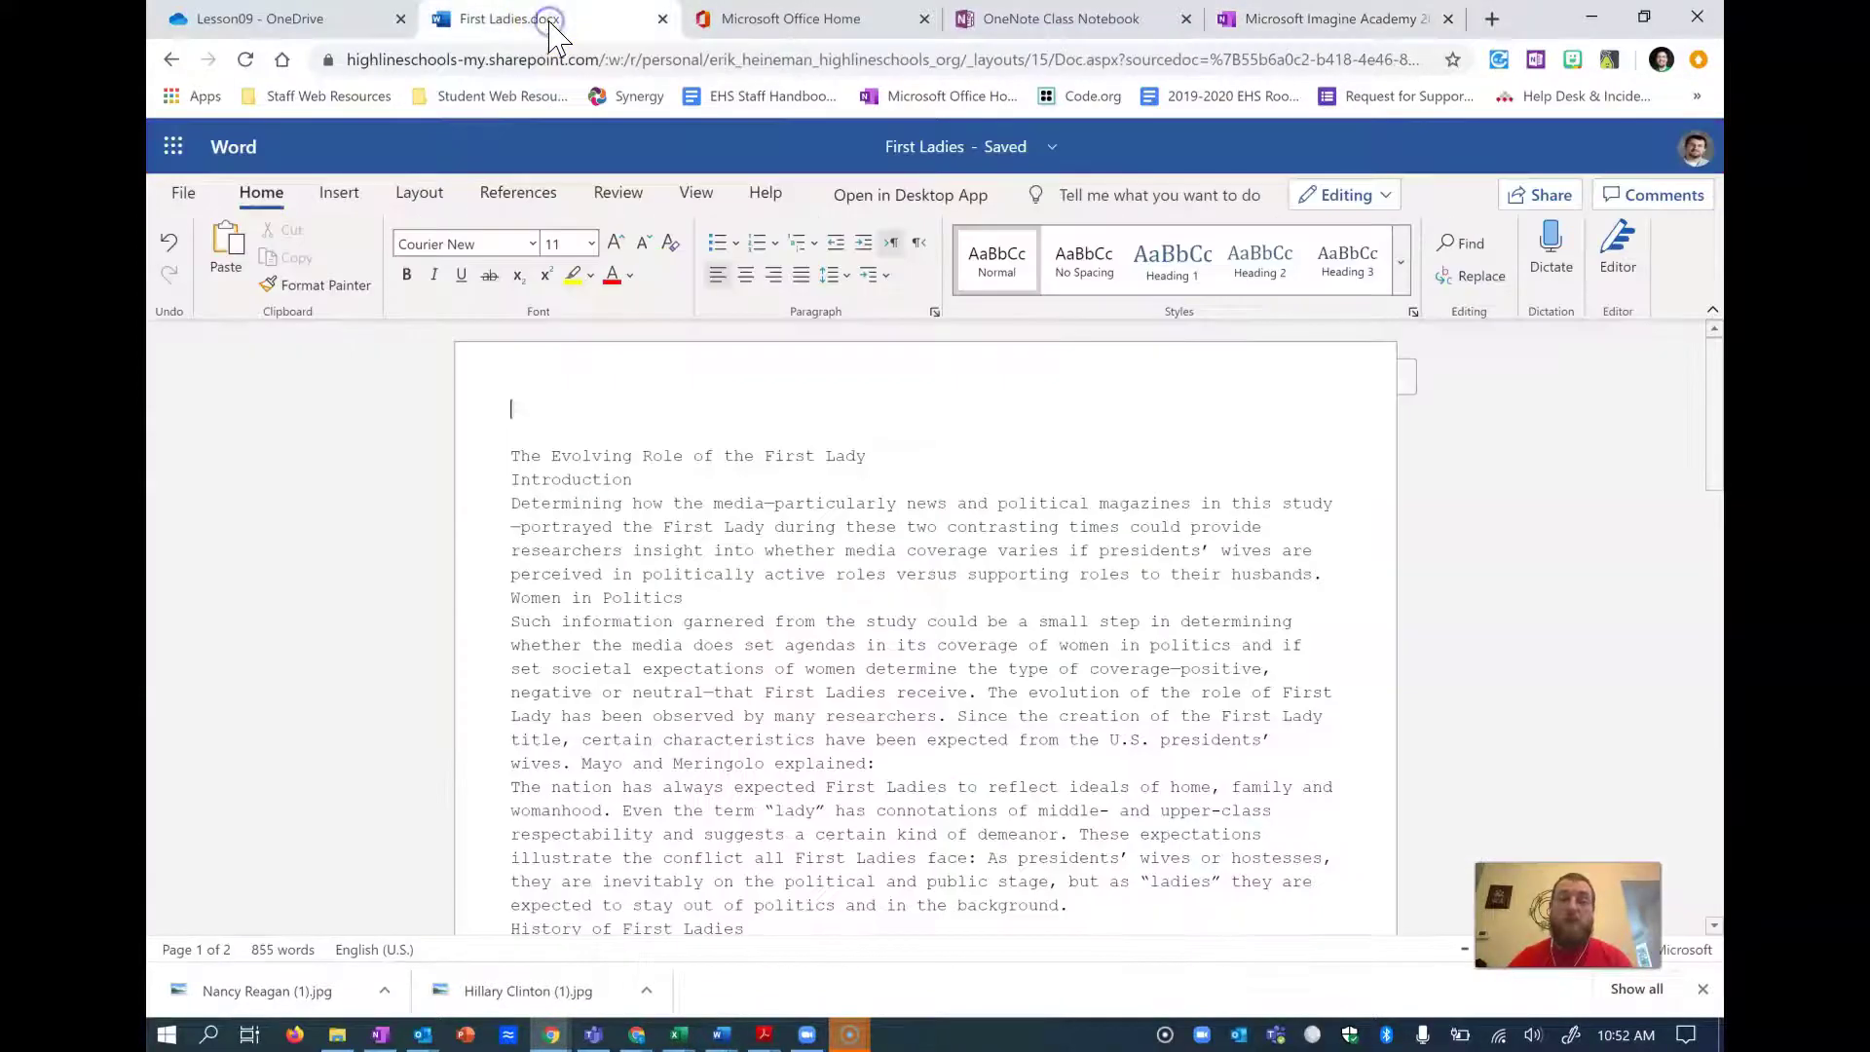
text(Victoria DeLeon)
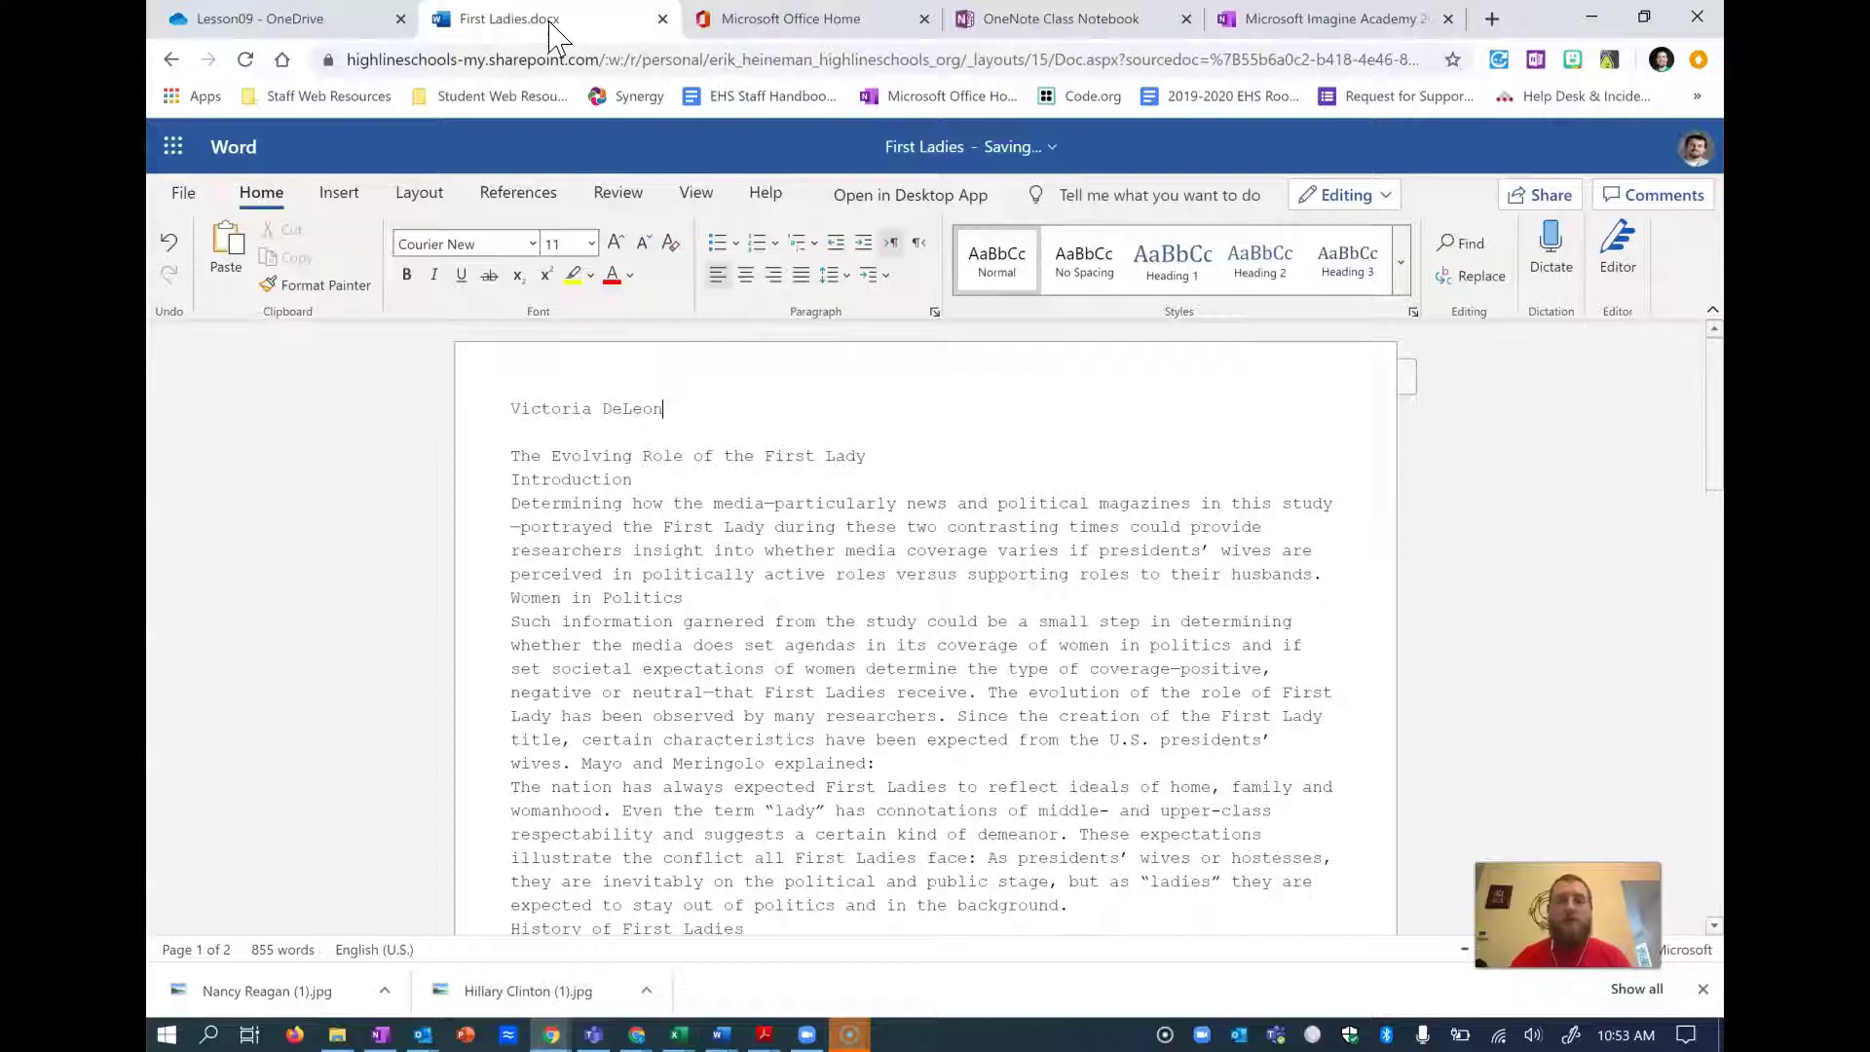
key(Return)
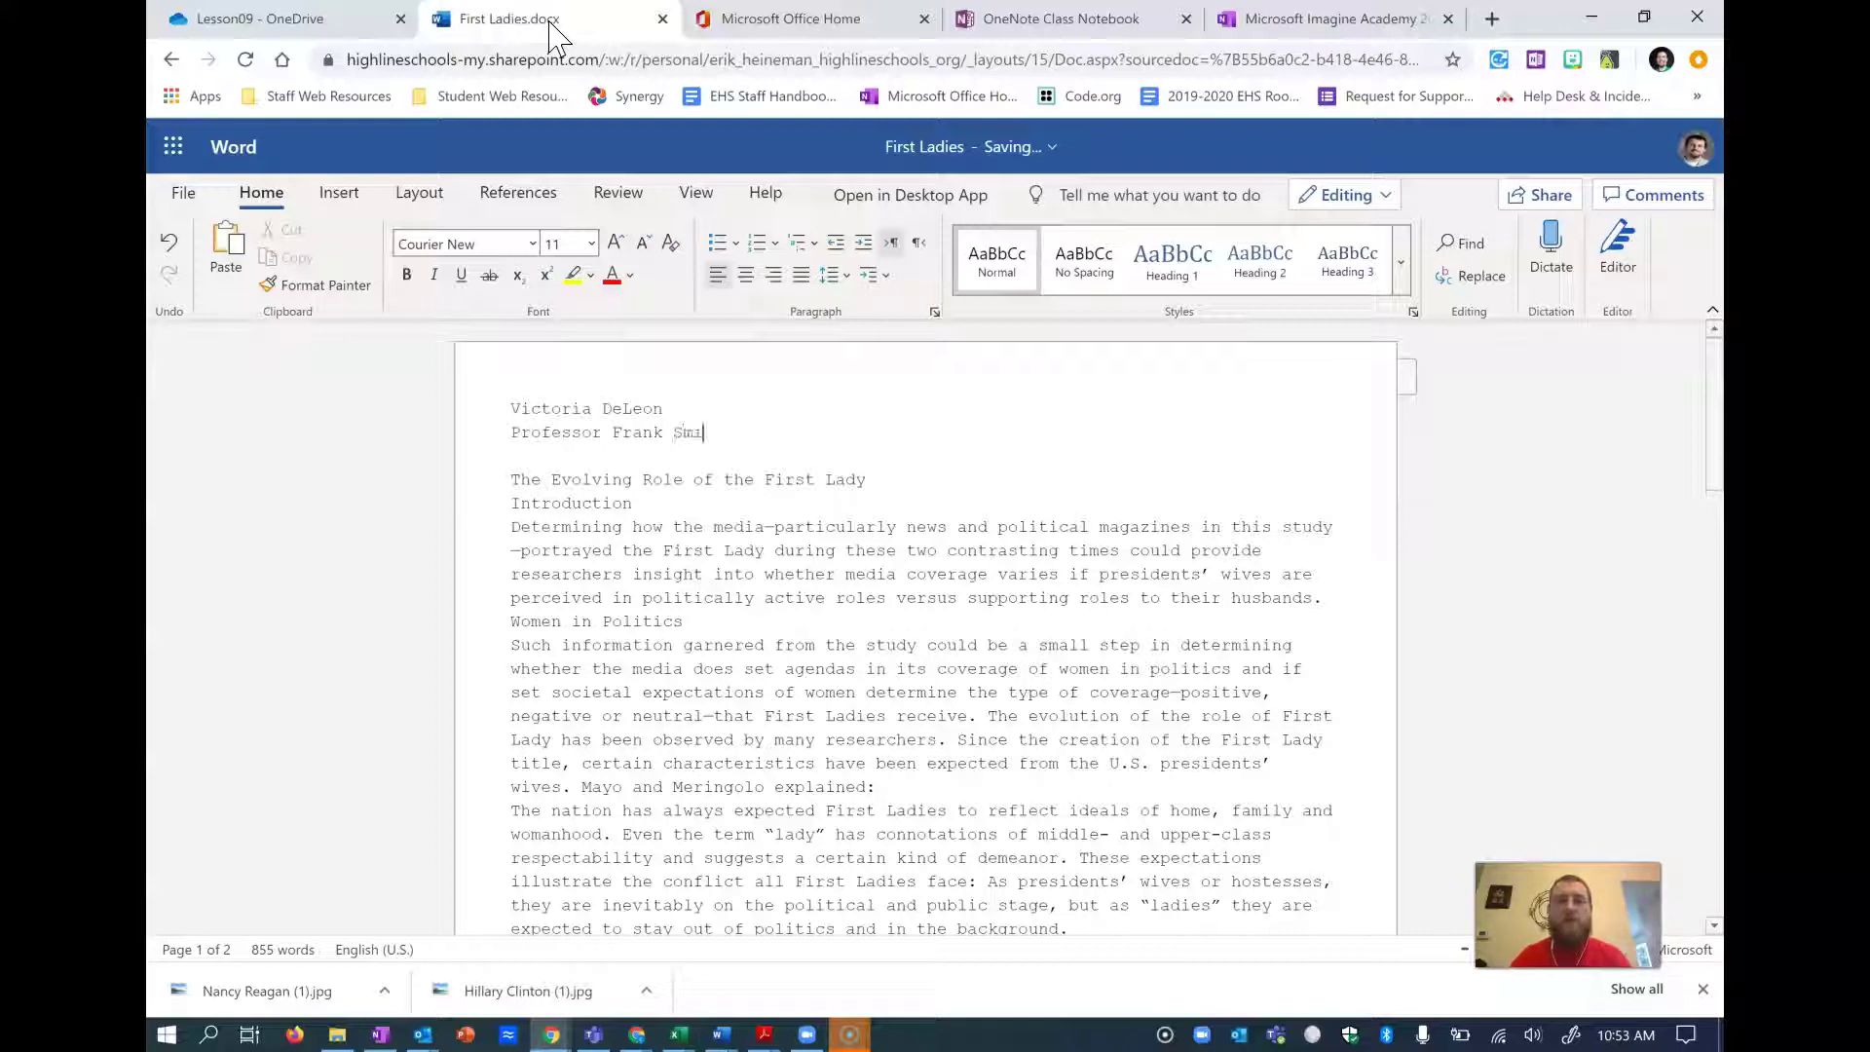
- Check the lesson instructions again and add History 101 and March 19, 2020 on separate lines below the professor's name
click(1392, 22)
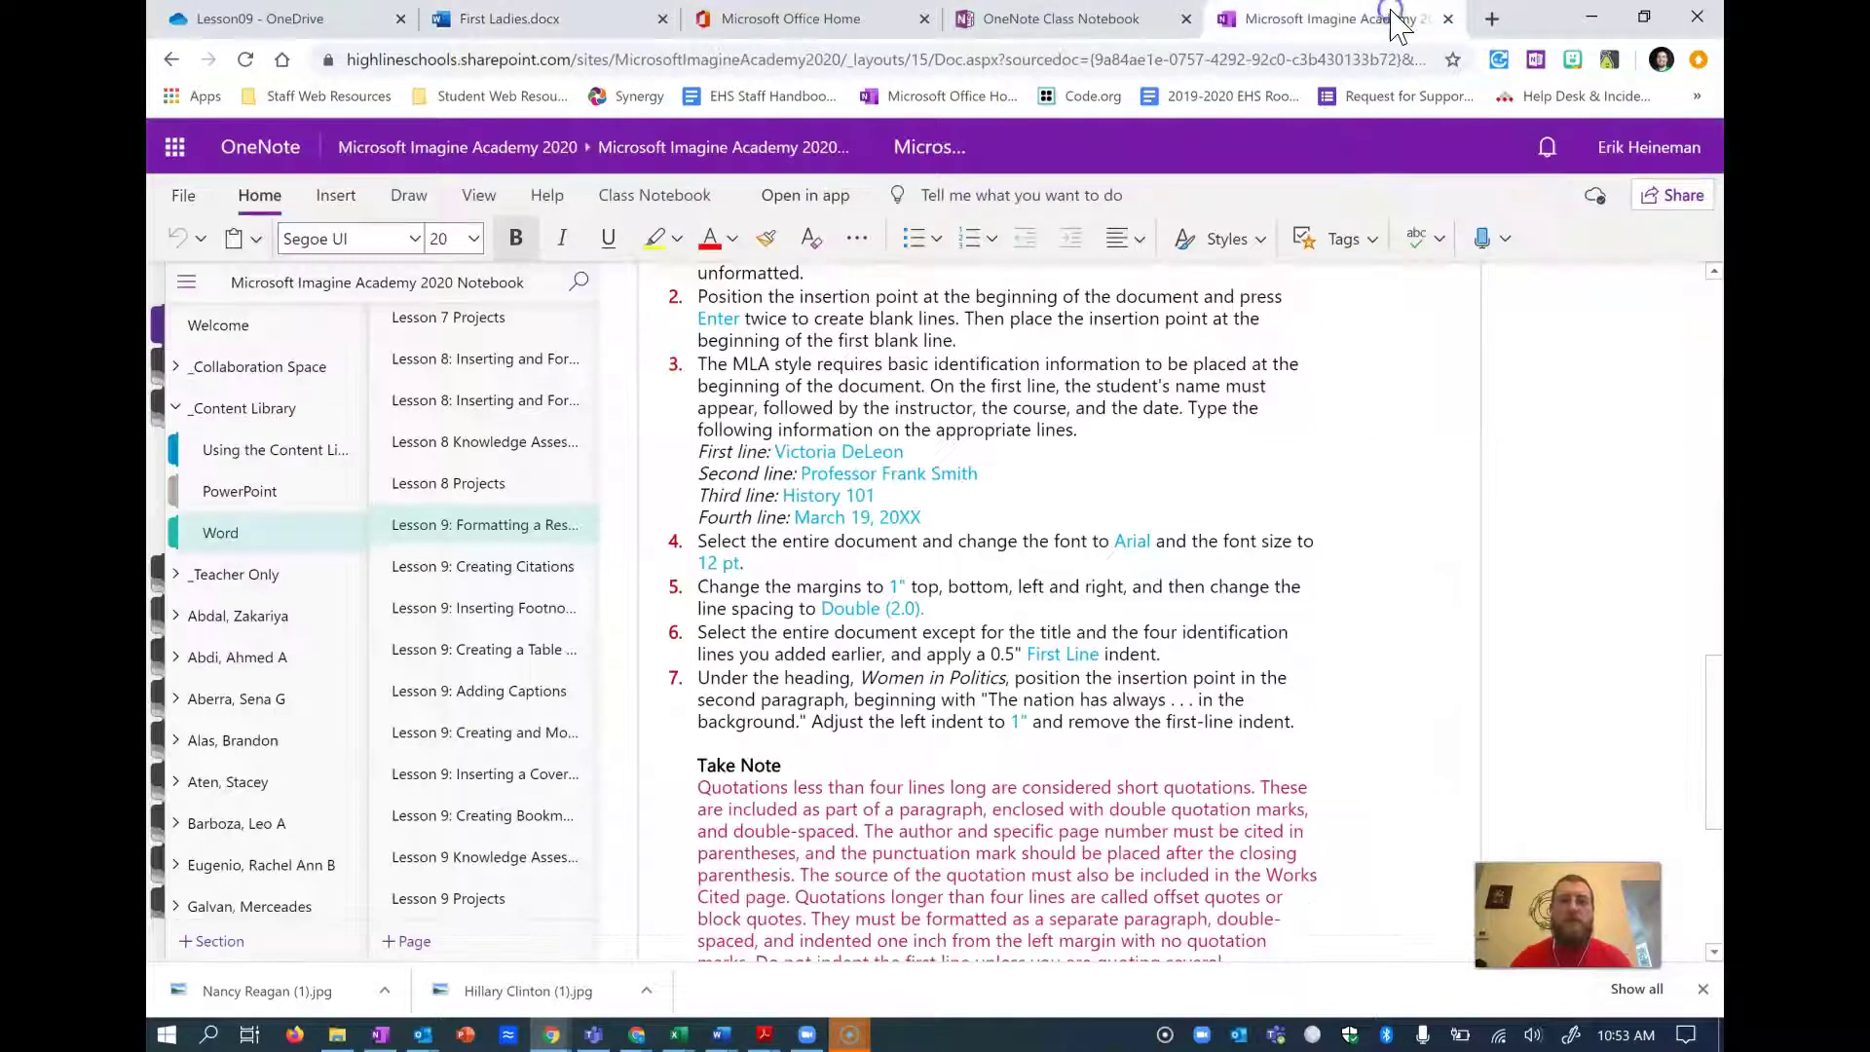
click(521, 22)
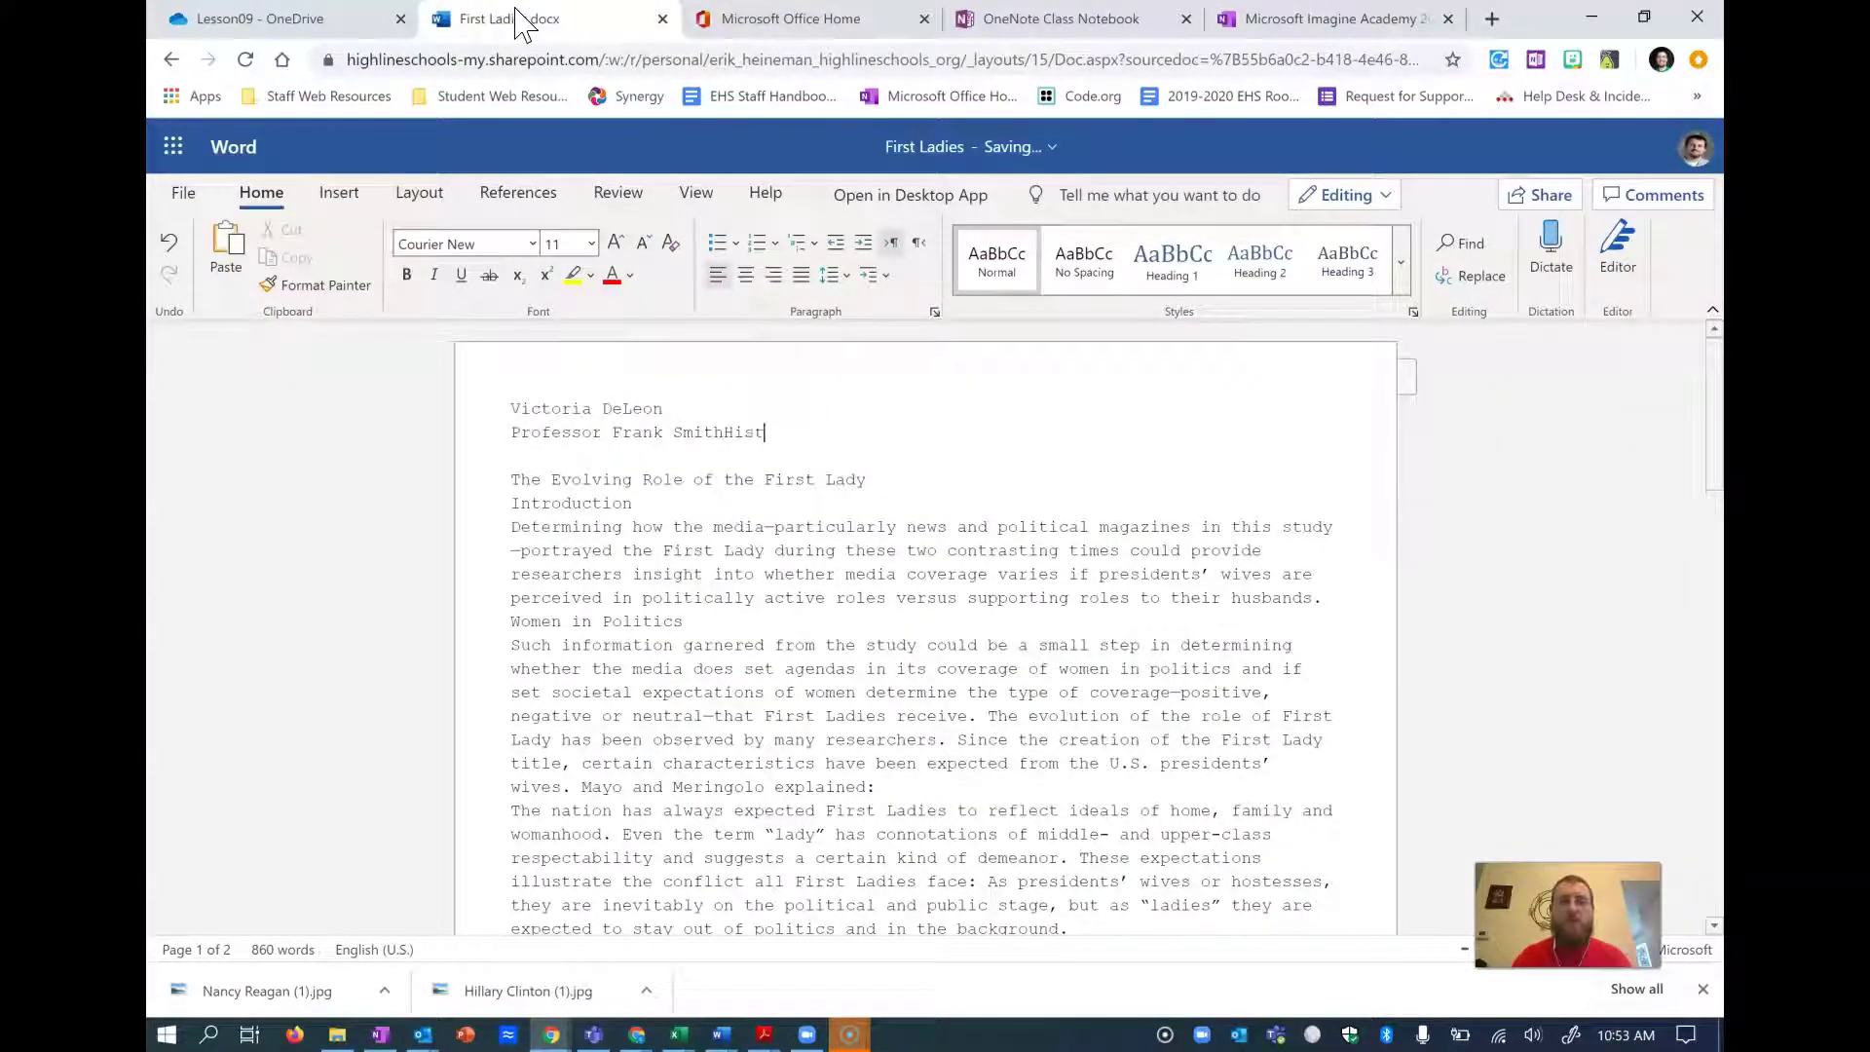
key(Return)
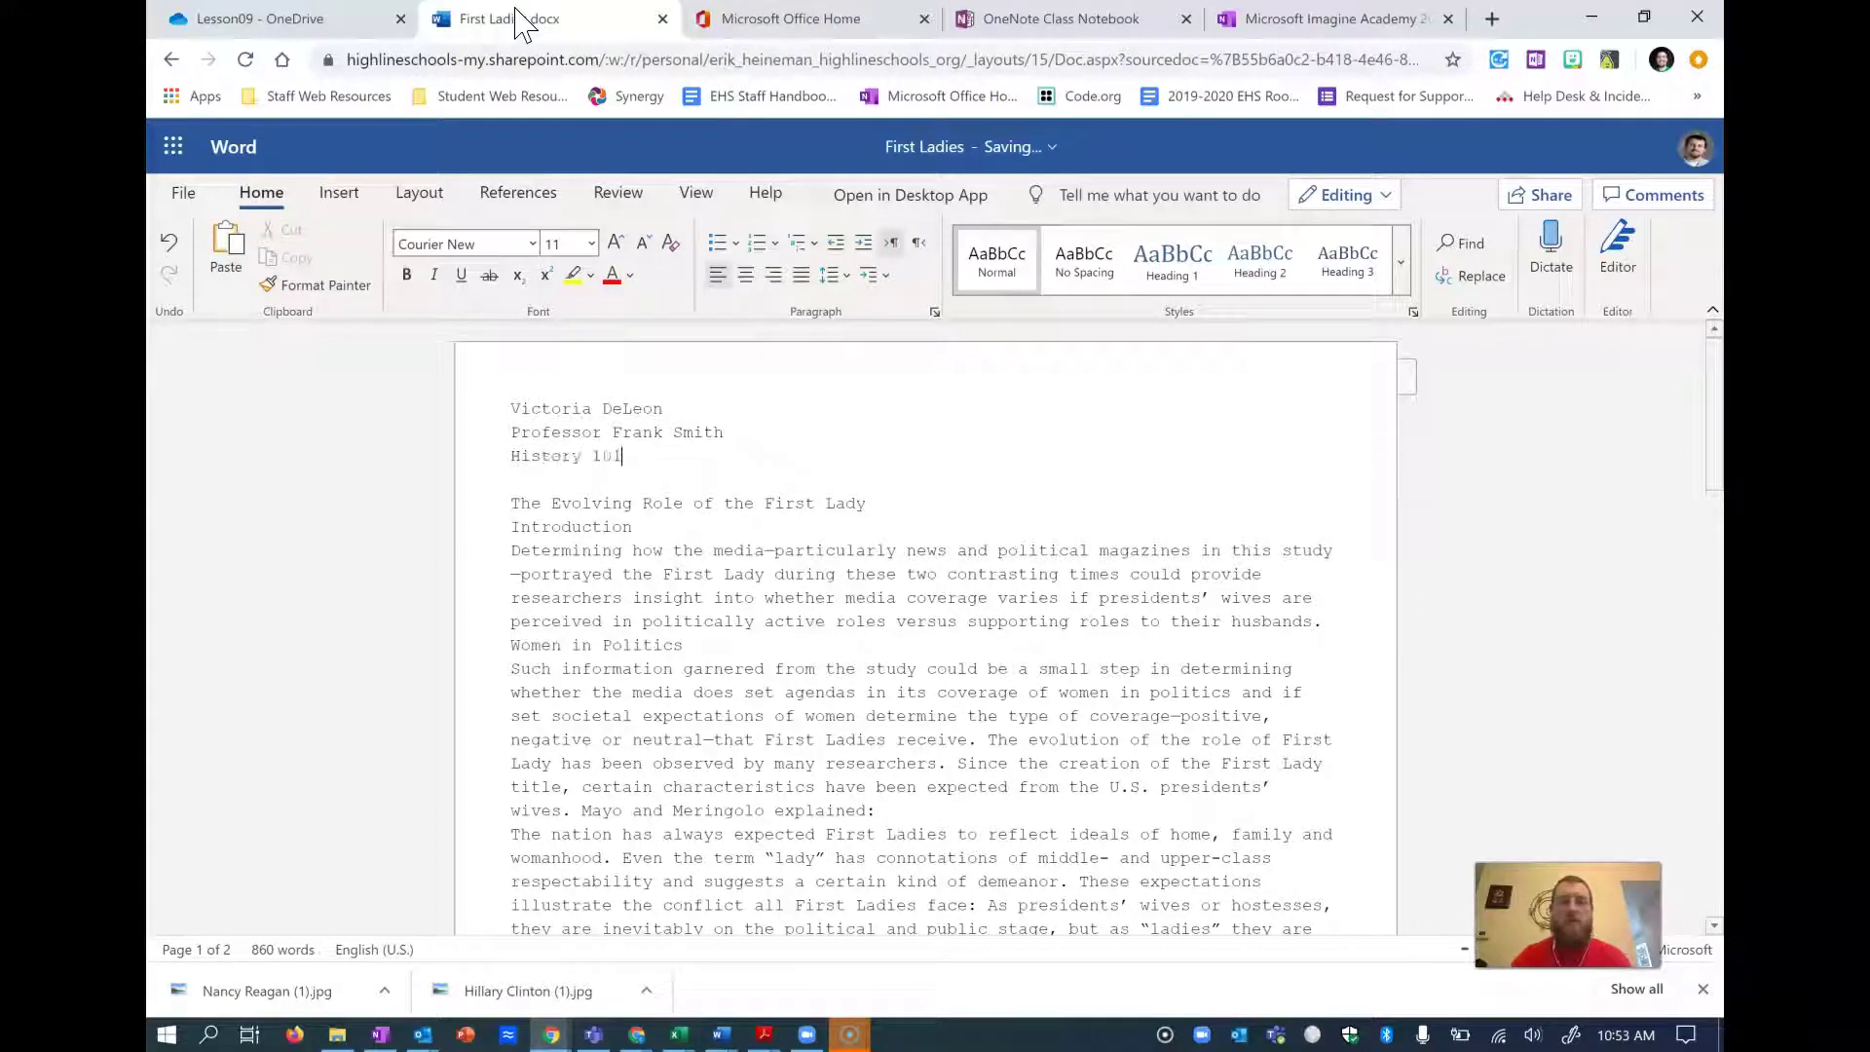
text(History 101)
key(Return)
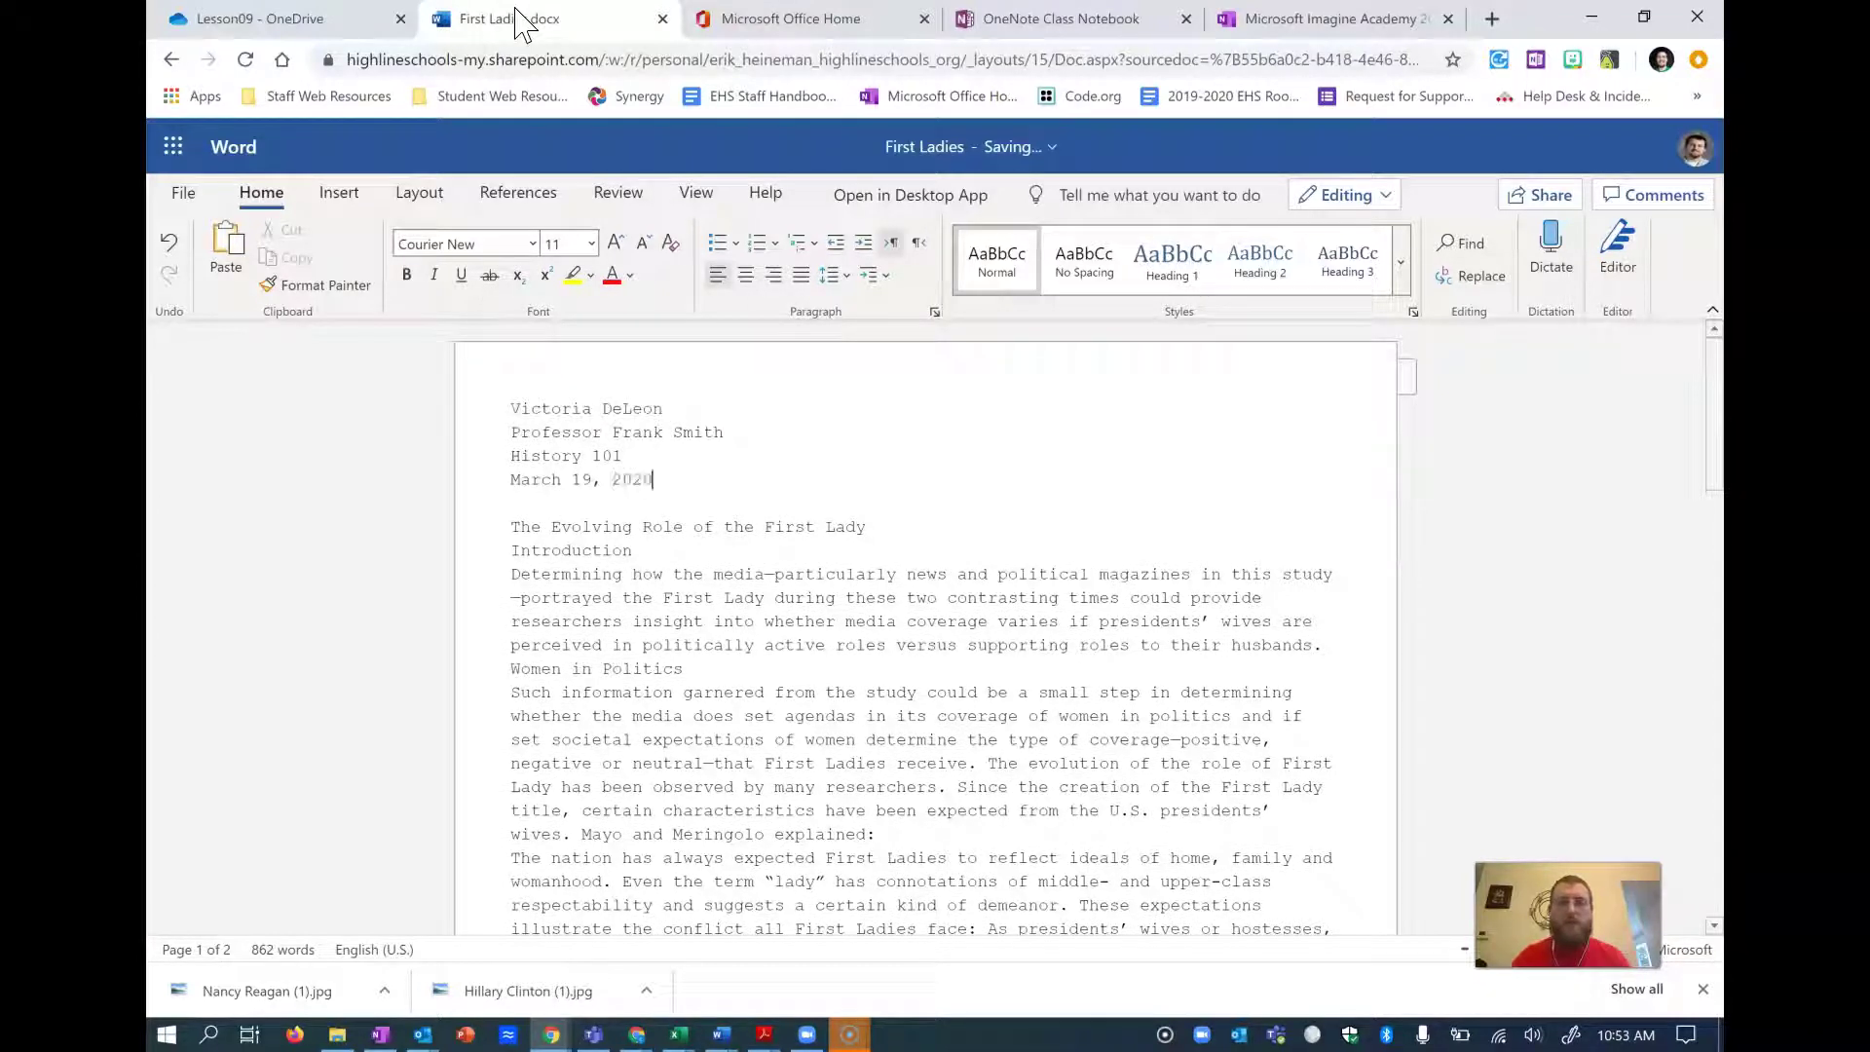
- Read the next formatting instructions in OneNote, and set the entire First Ladies document in Word to Arial, 12 pt
click(1256, 19)
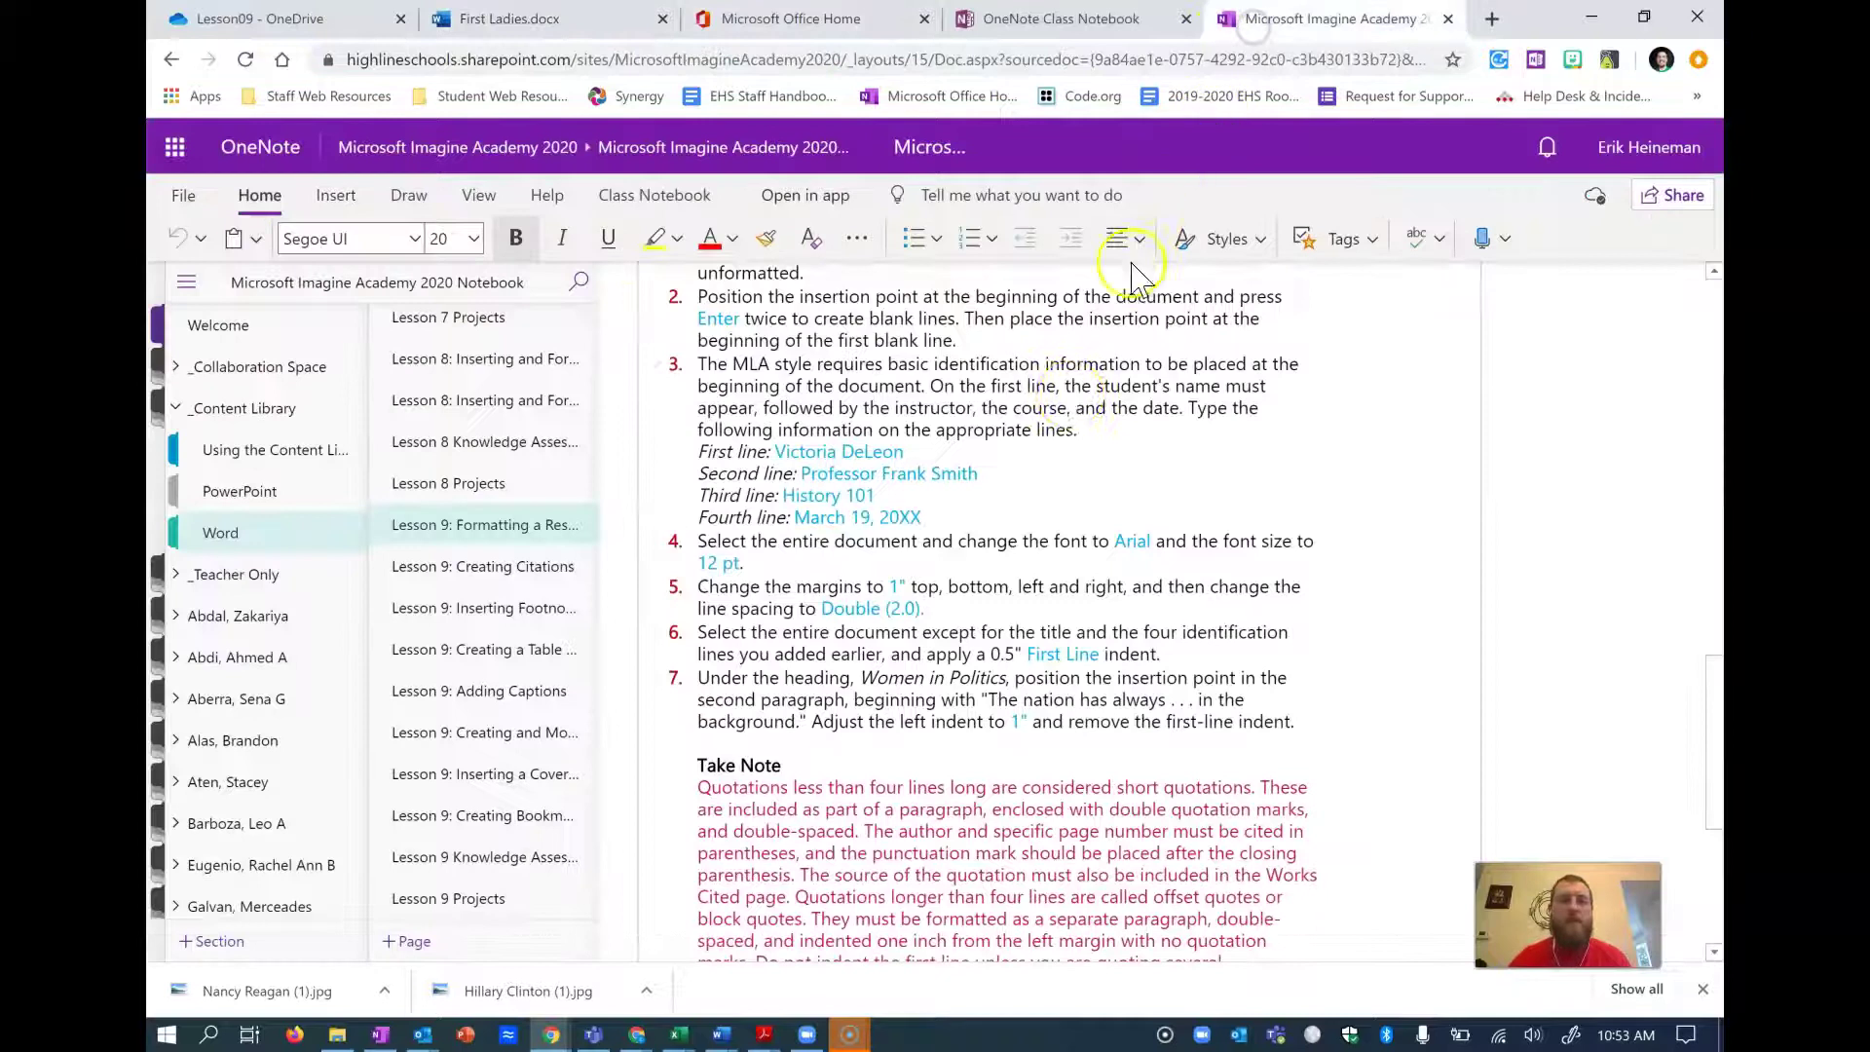
scroll(978, 546, down, 3)
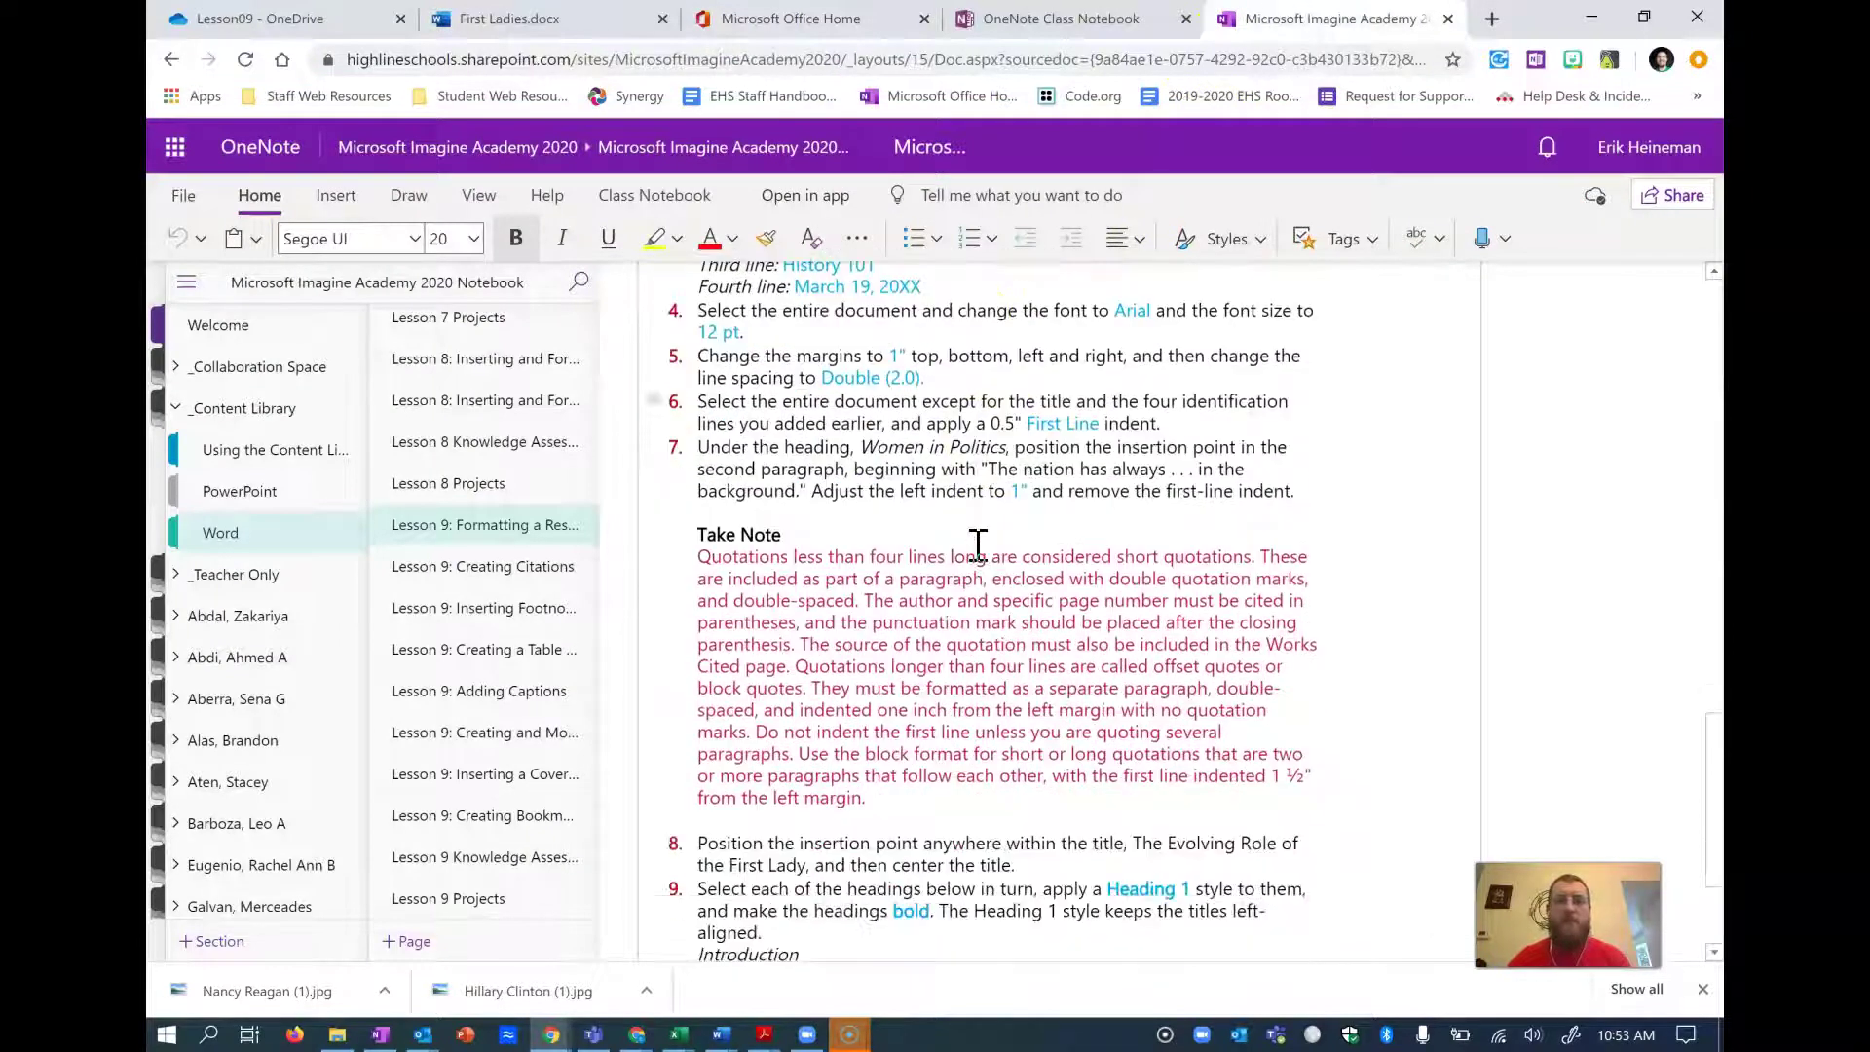
scroll(974, 487, up, 2)
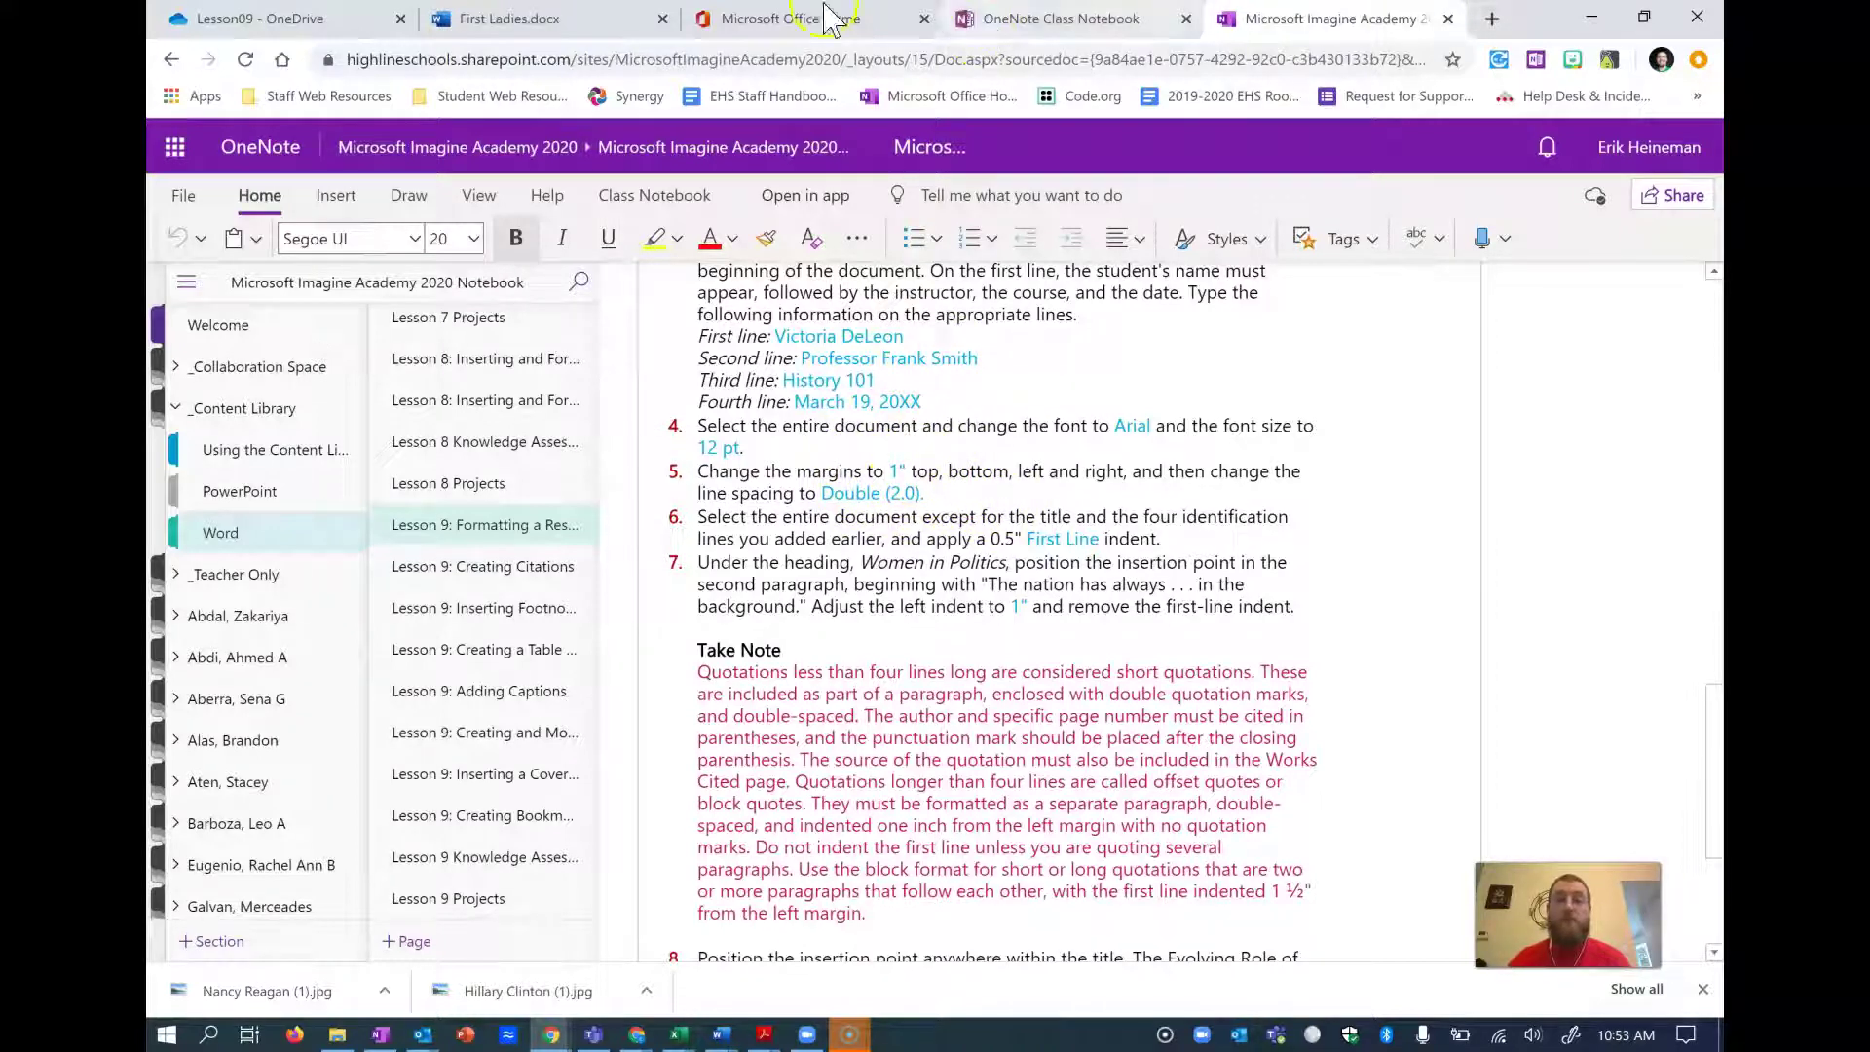
click(604, 20)
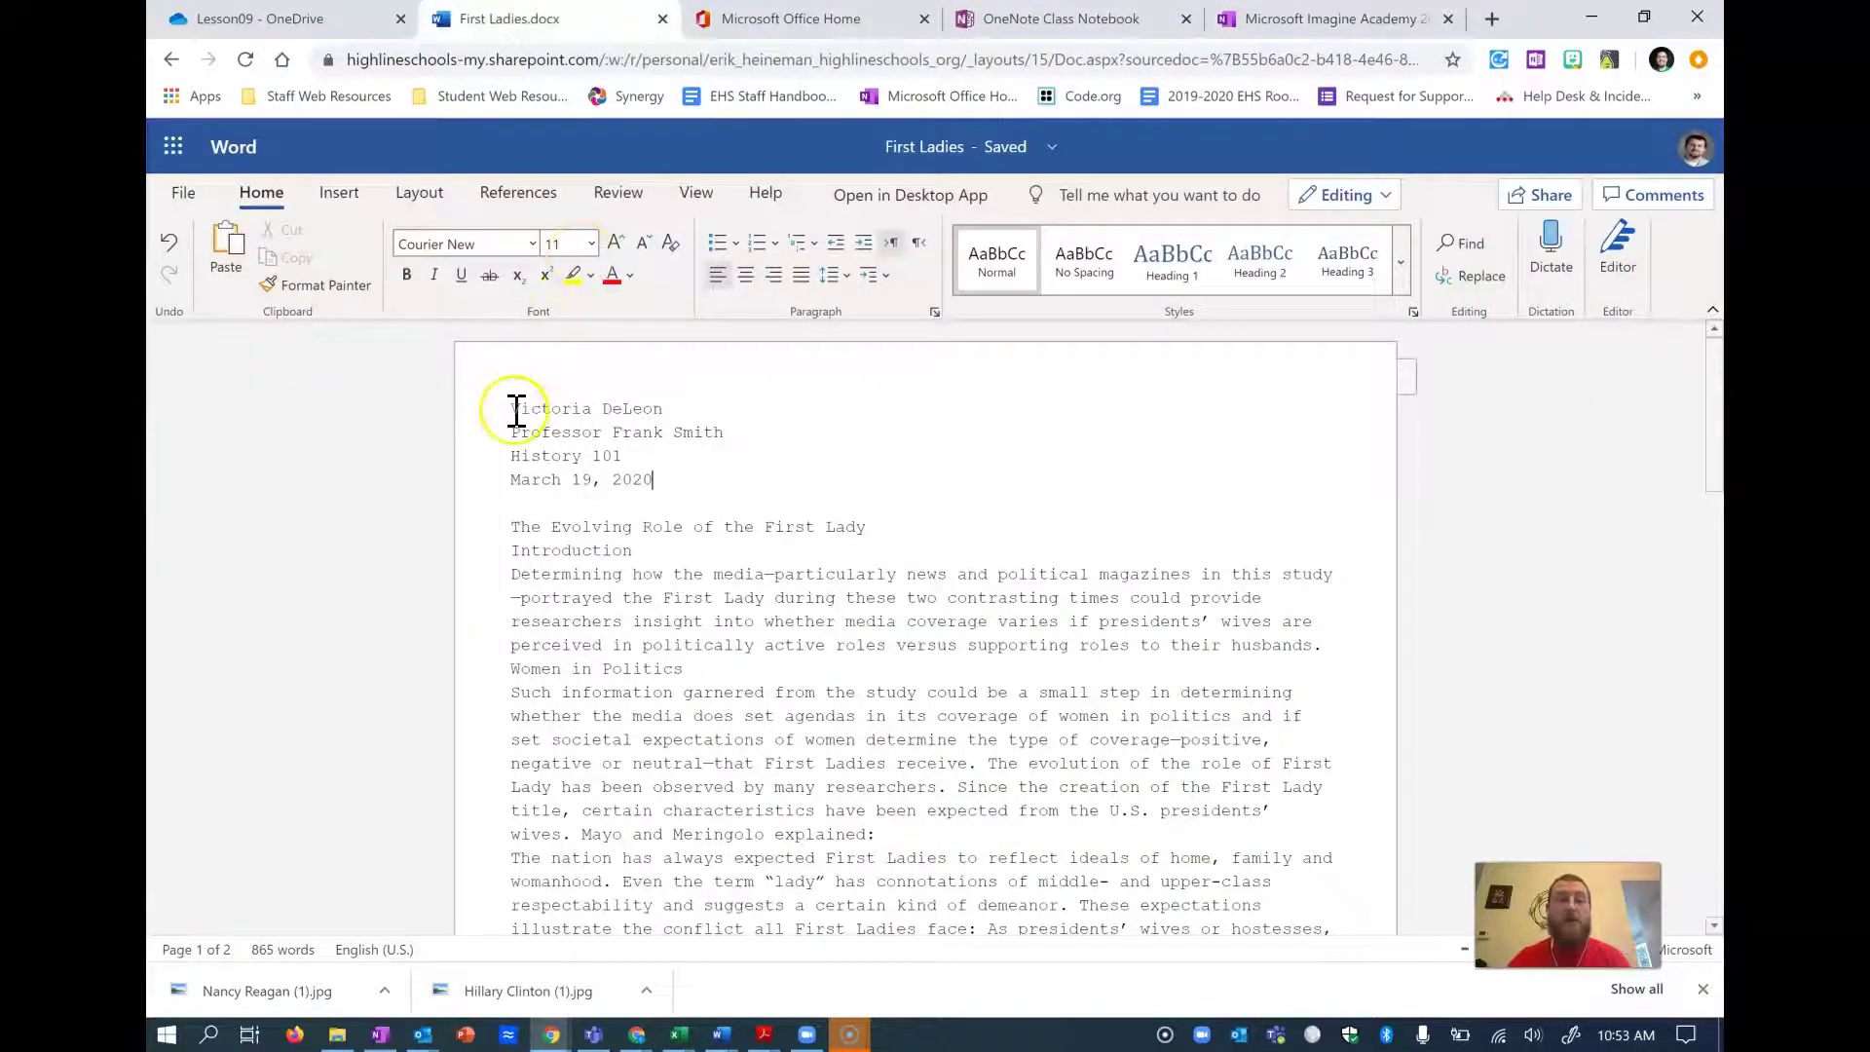
drag(516, 408, 1278, 679)
click(535, 246)
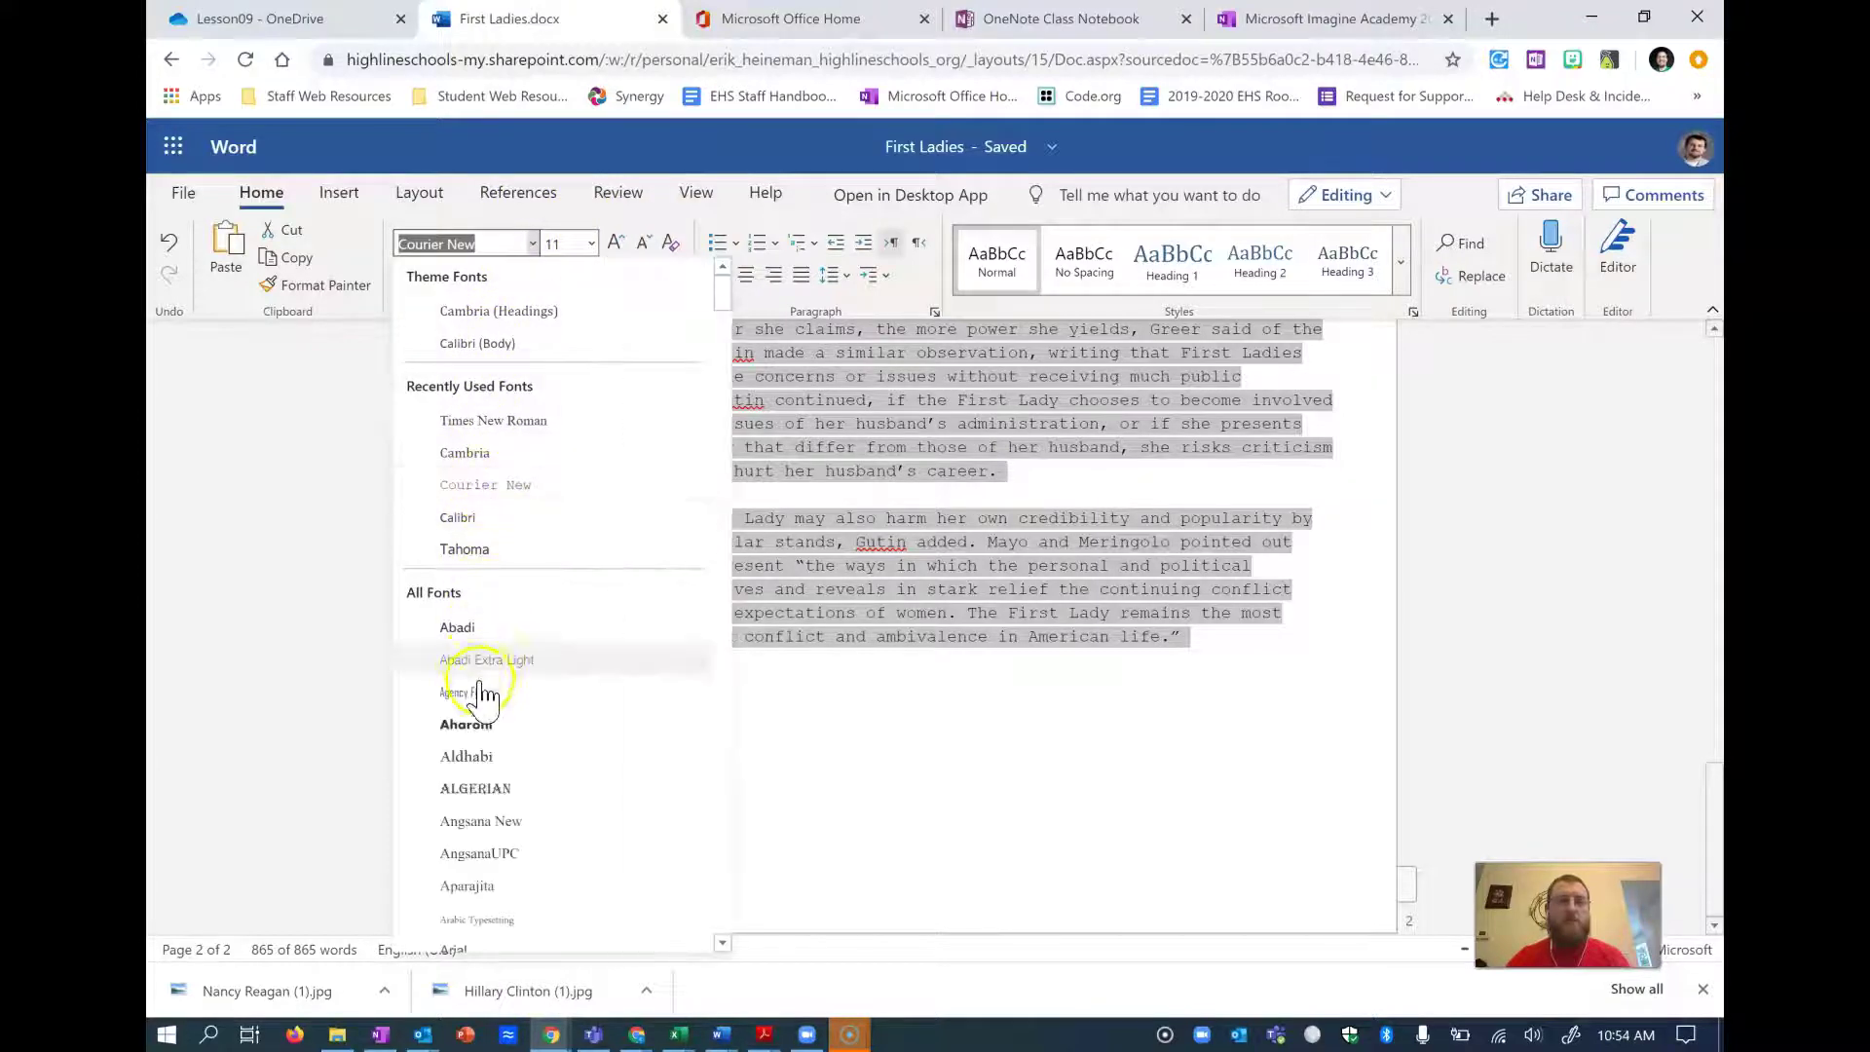
scroll(487, 794, down, 5)
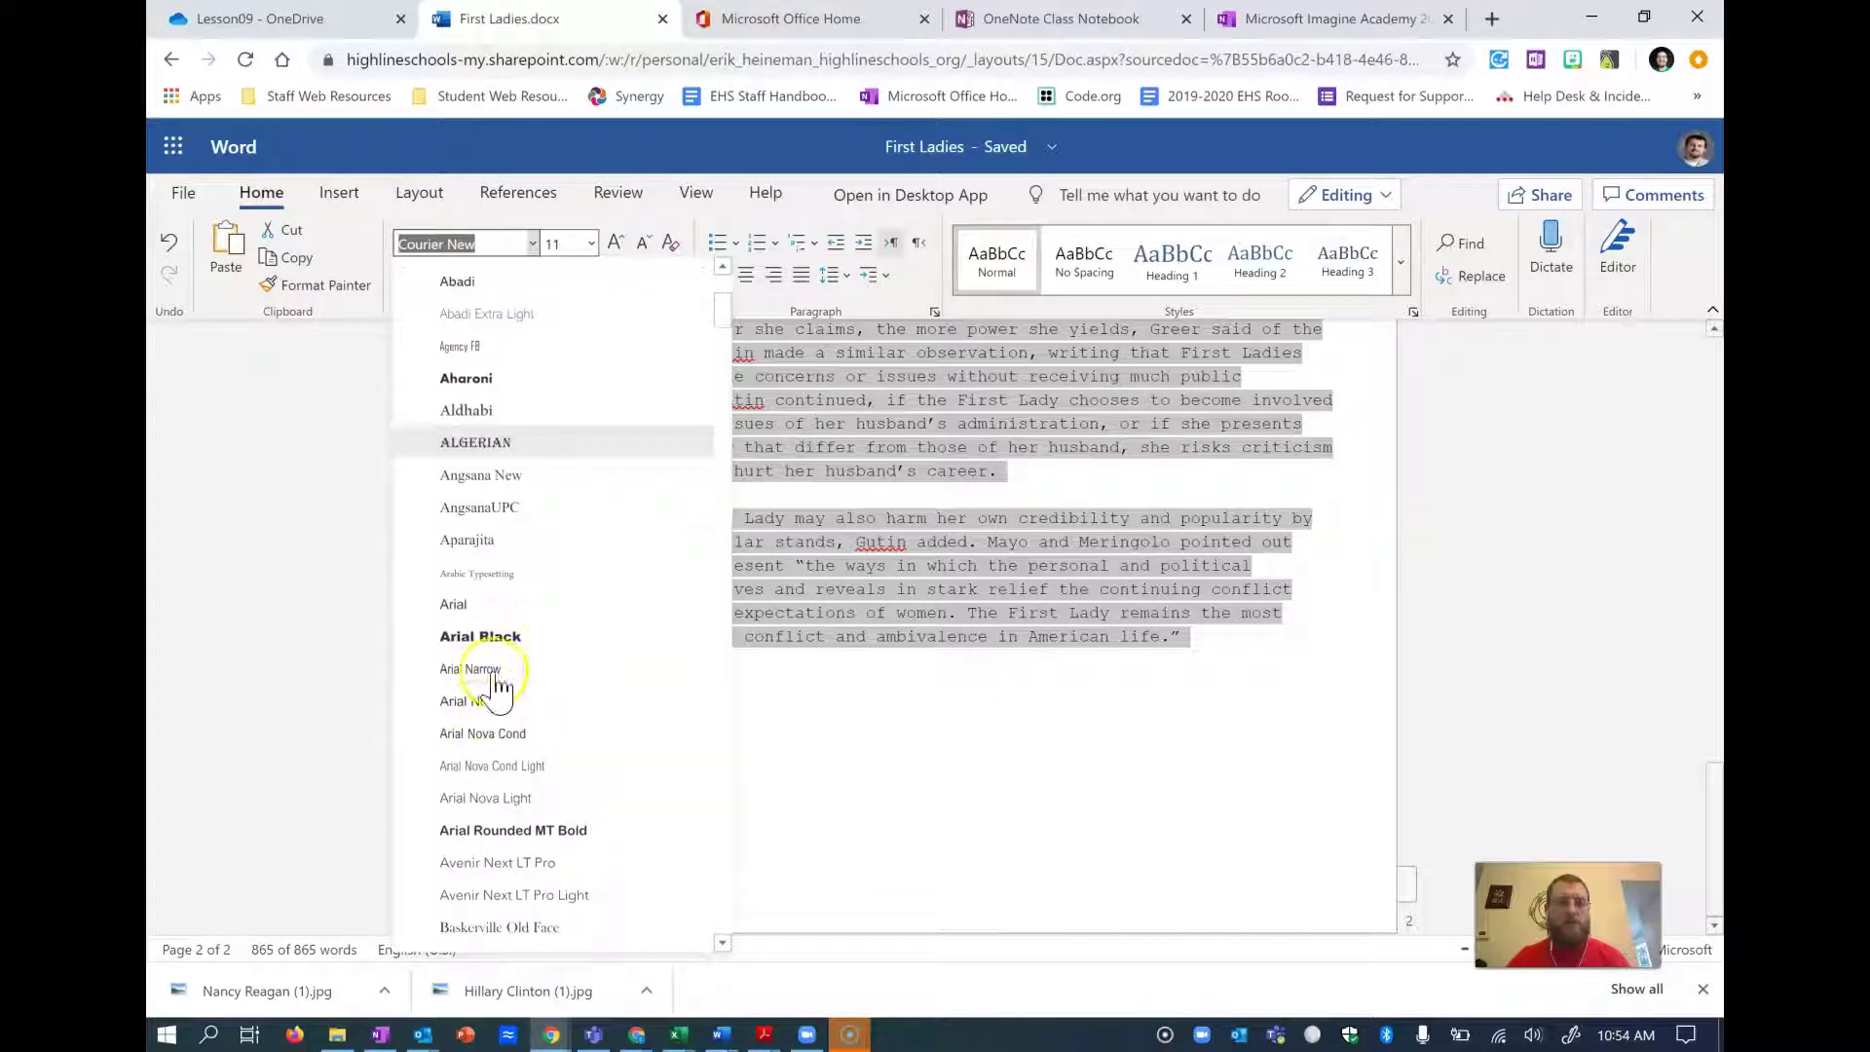
click(493, 606)
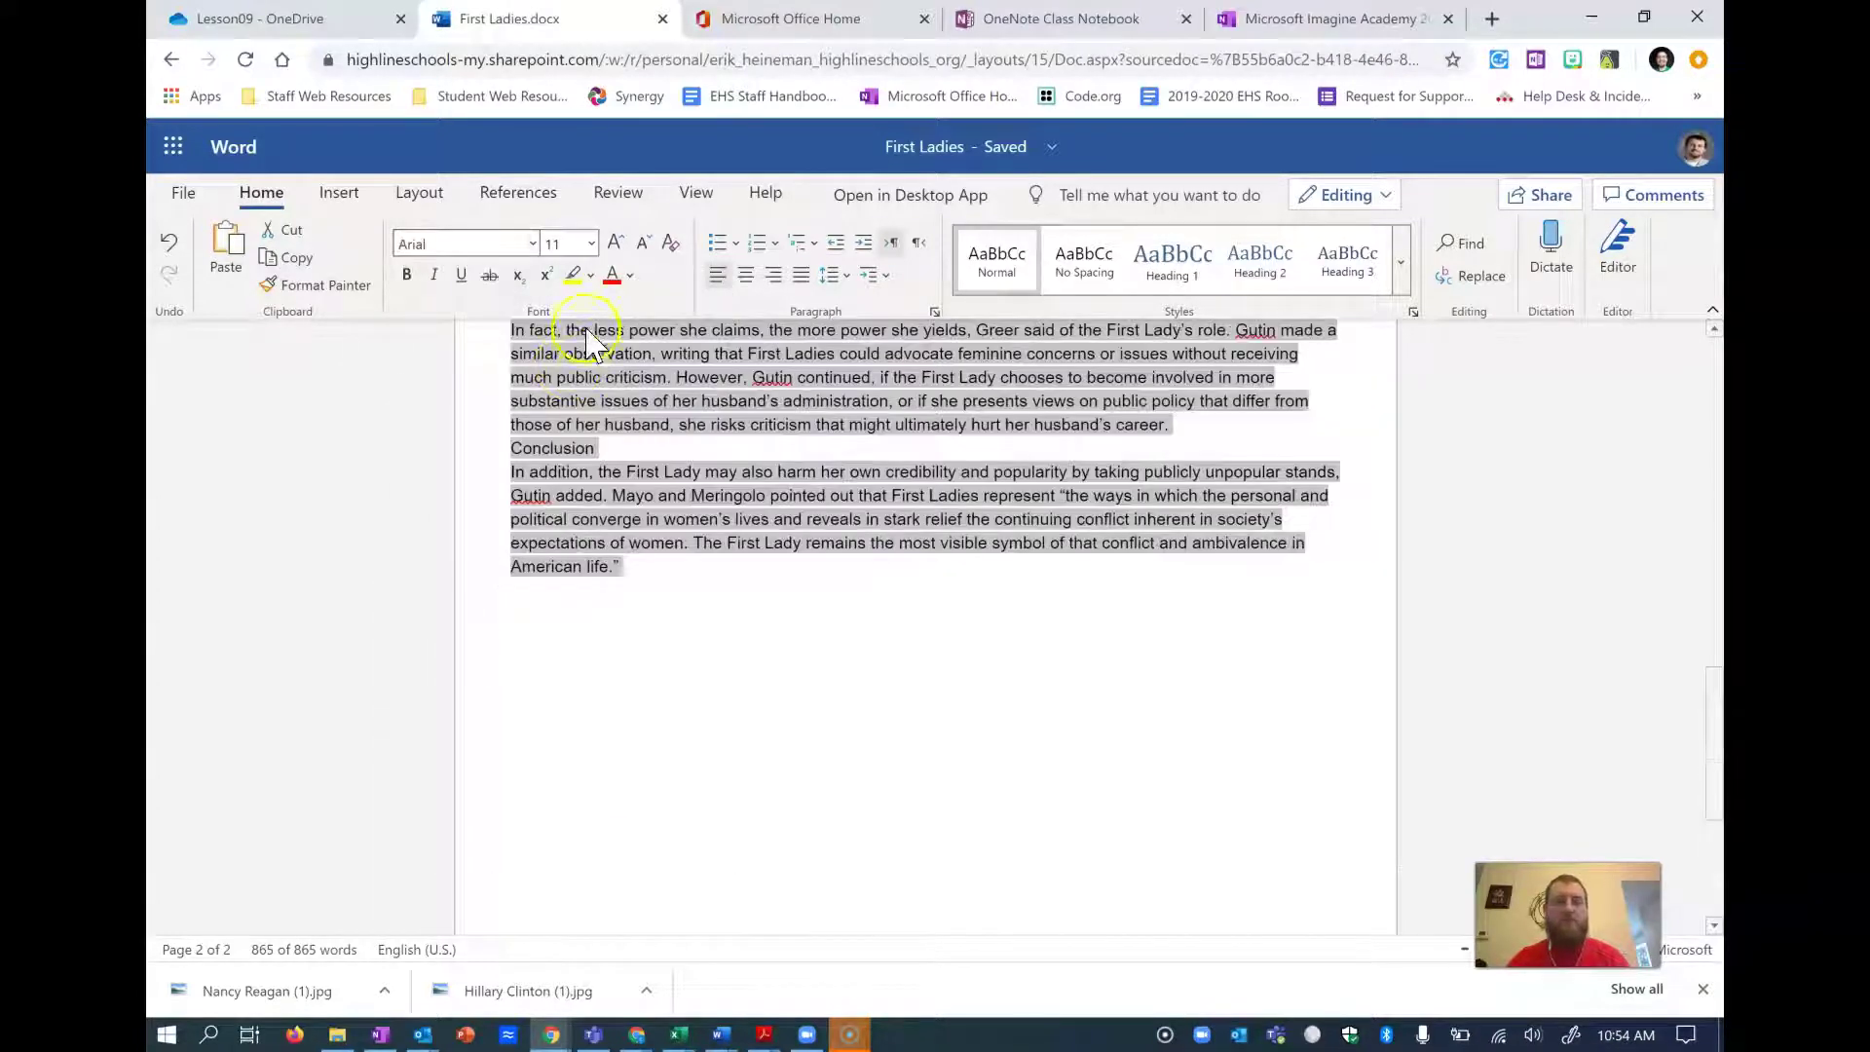
click(591, 244)
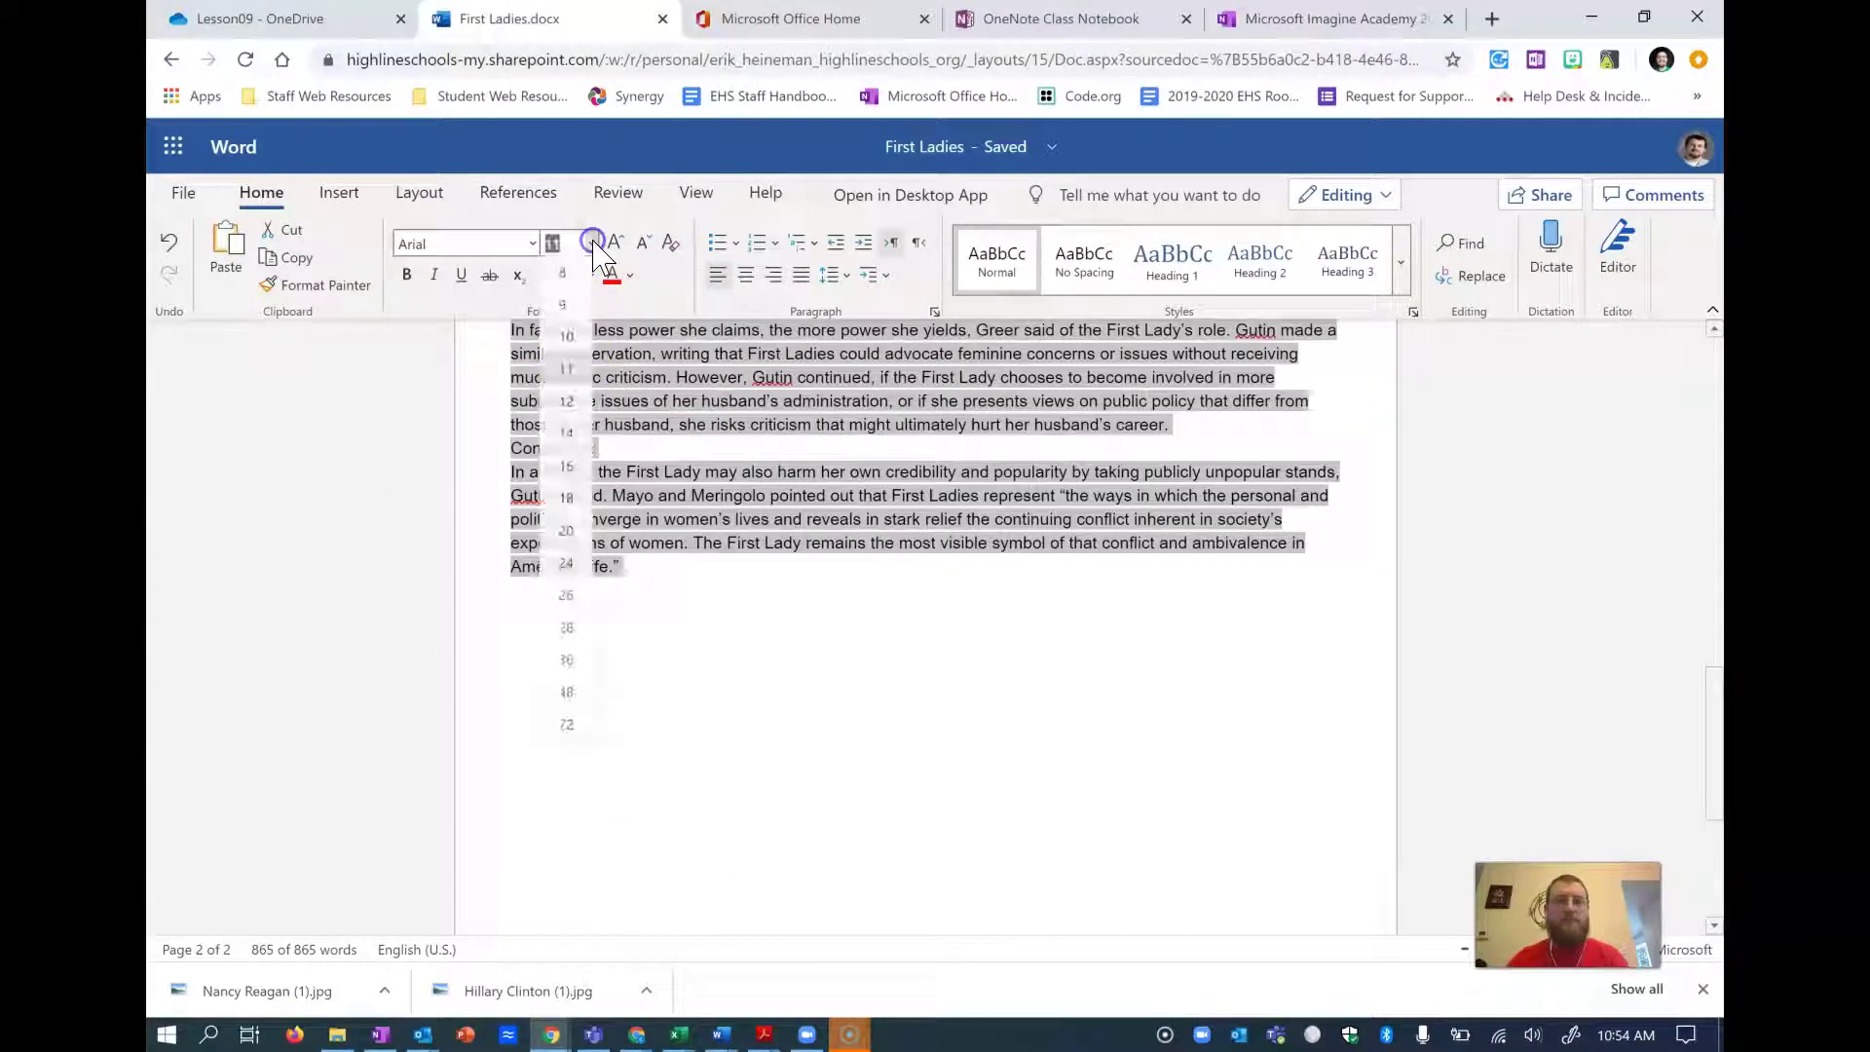
click(568, 403)
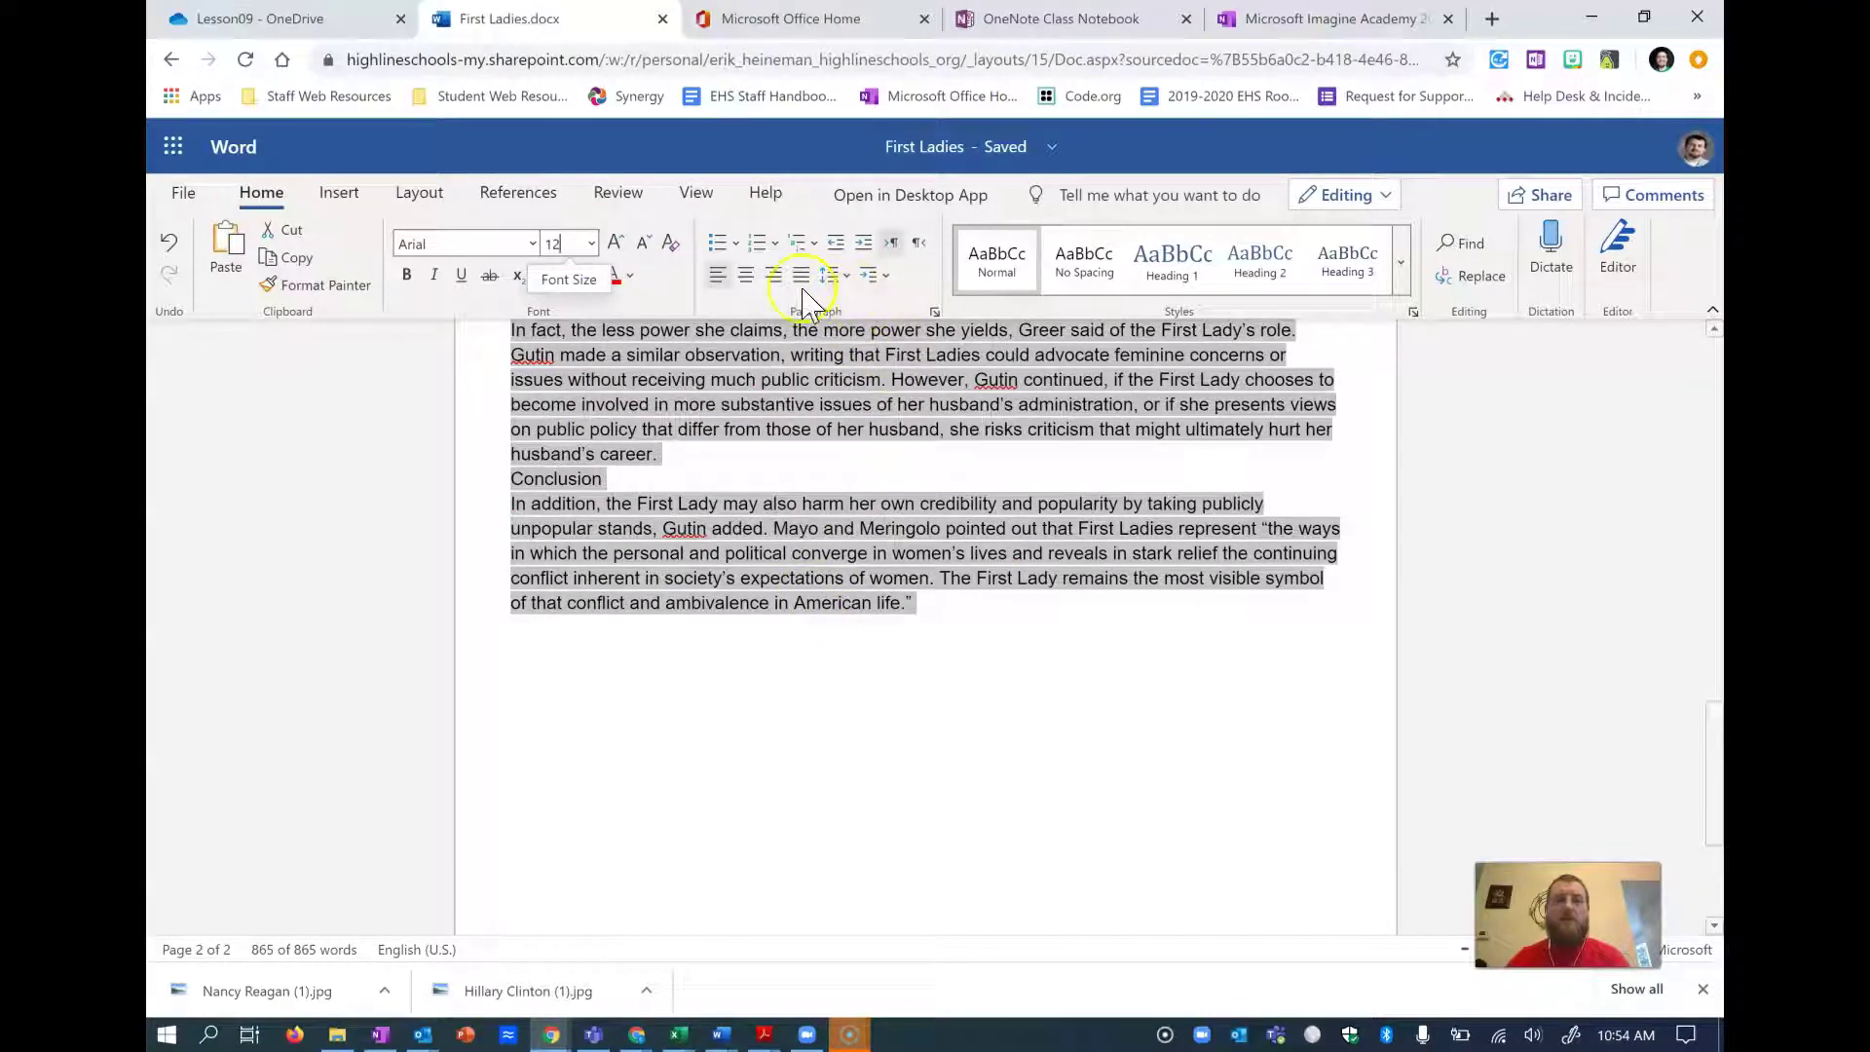
- Apply the Normal page margins, 1" on all four sides, to the document
click(424, 198)
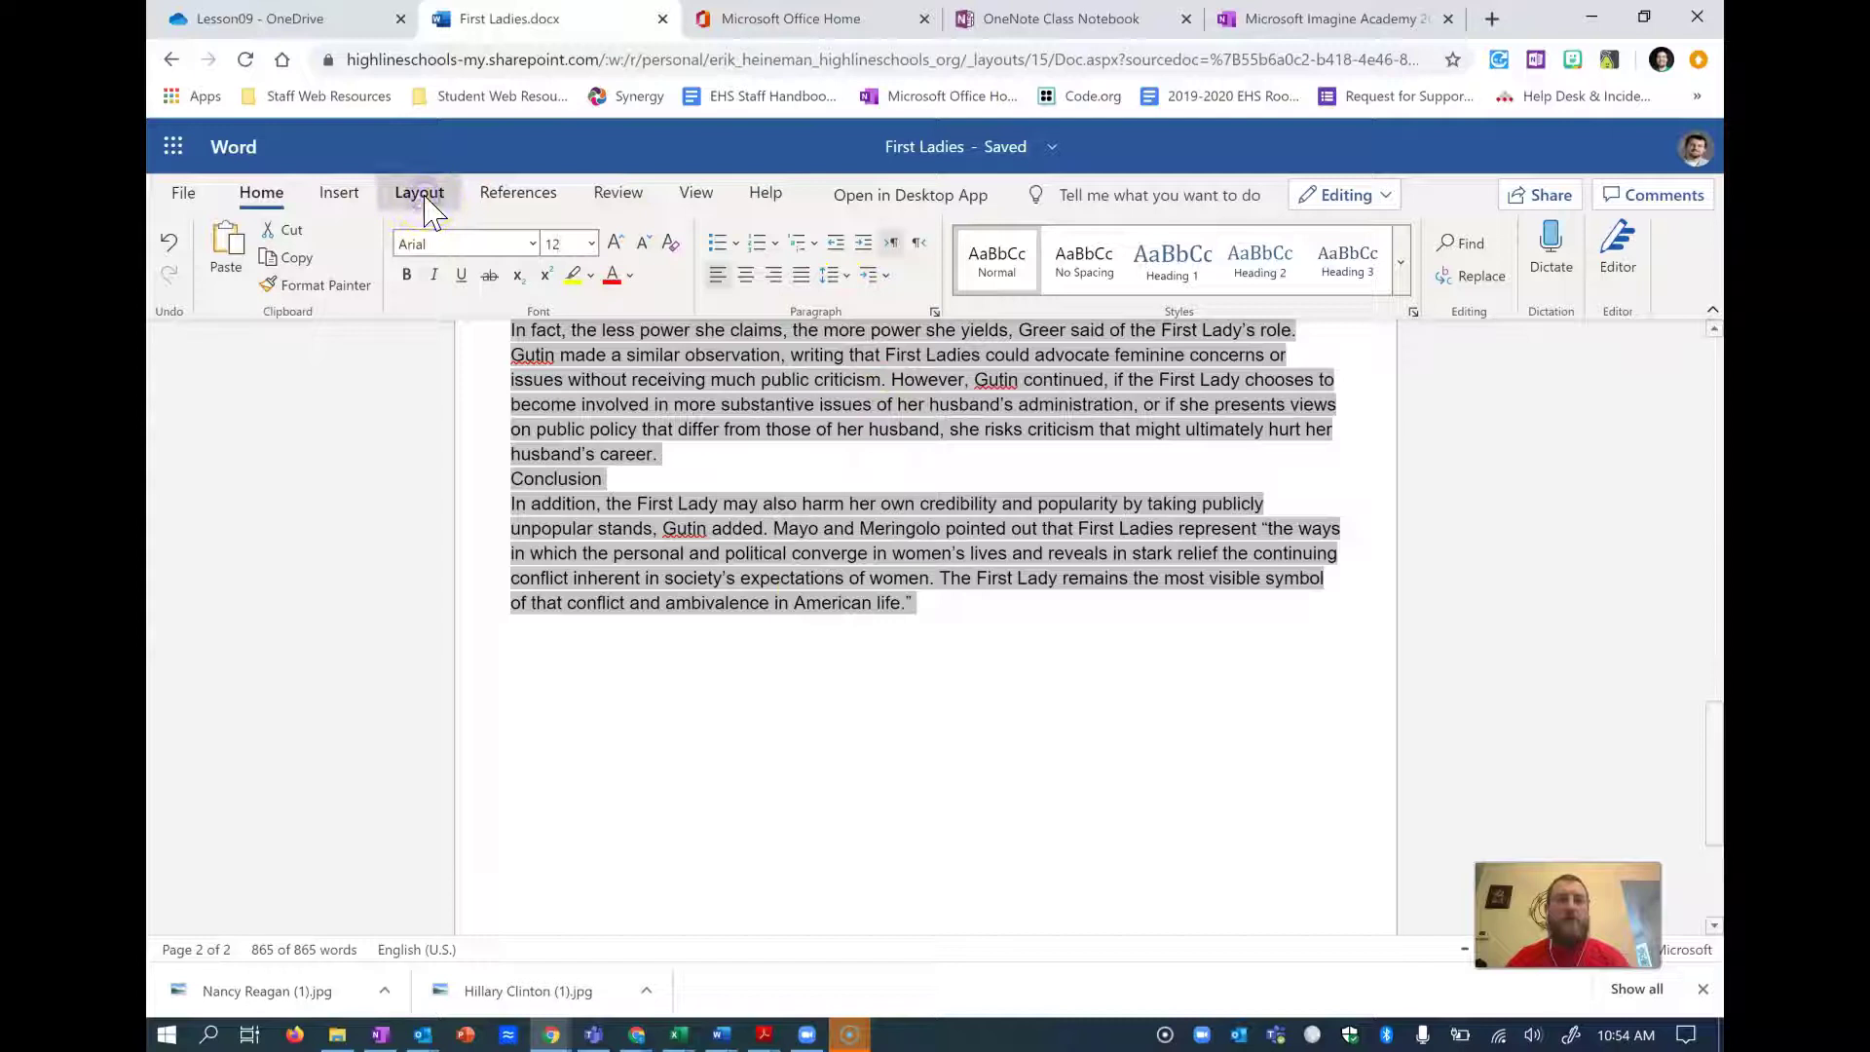
click(181, 280)
click(246, 348)
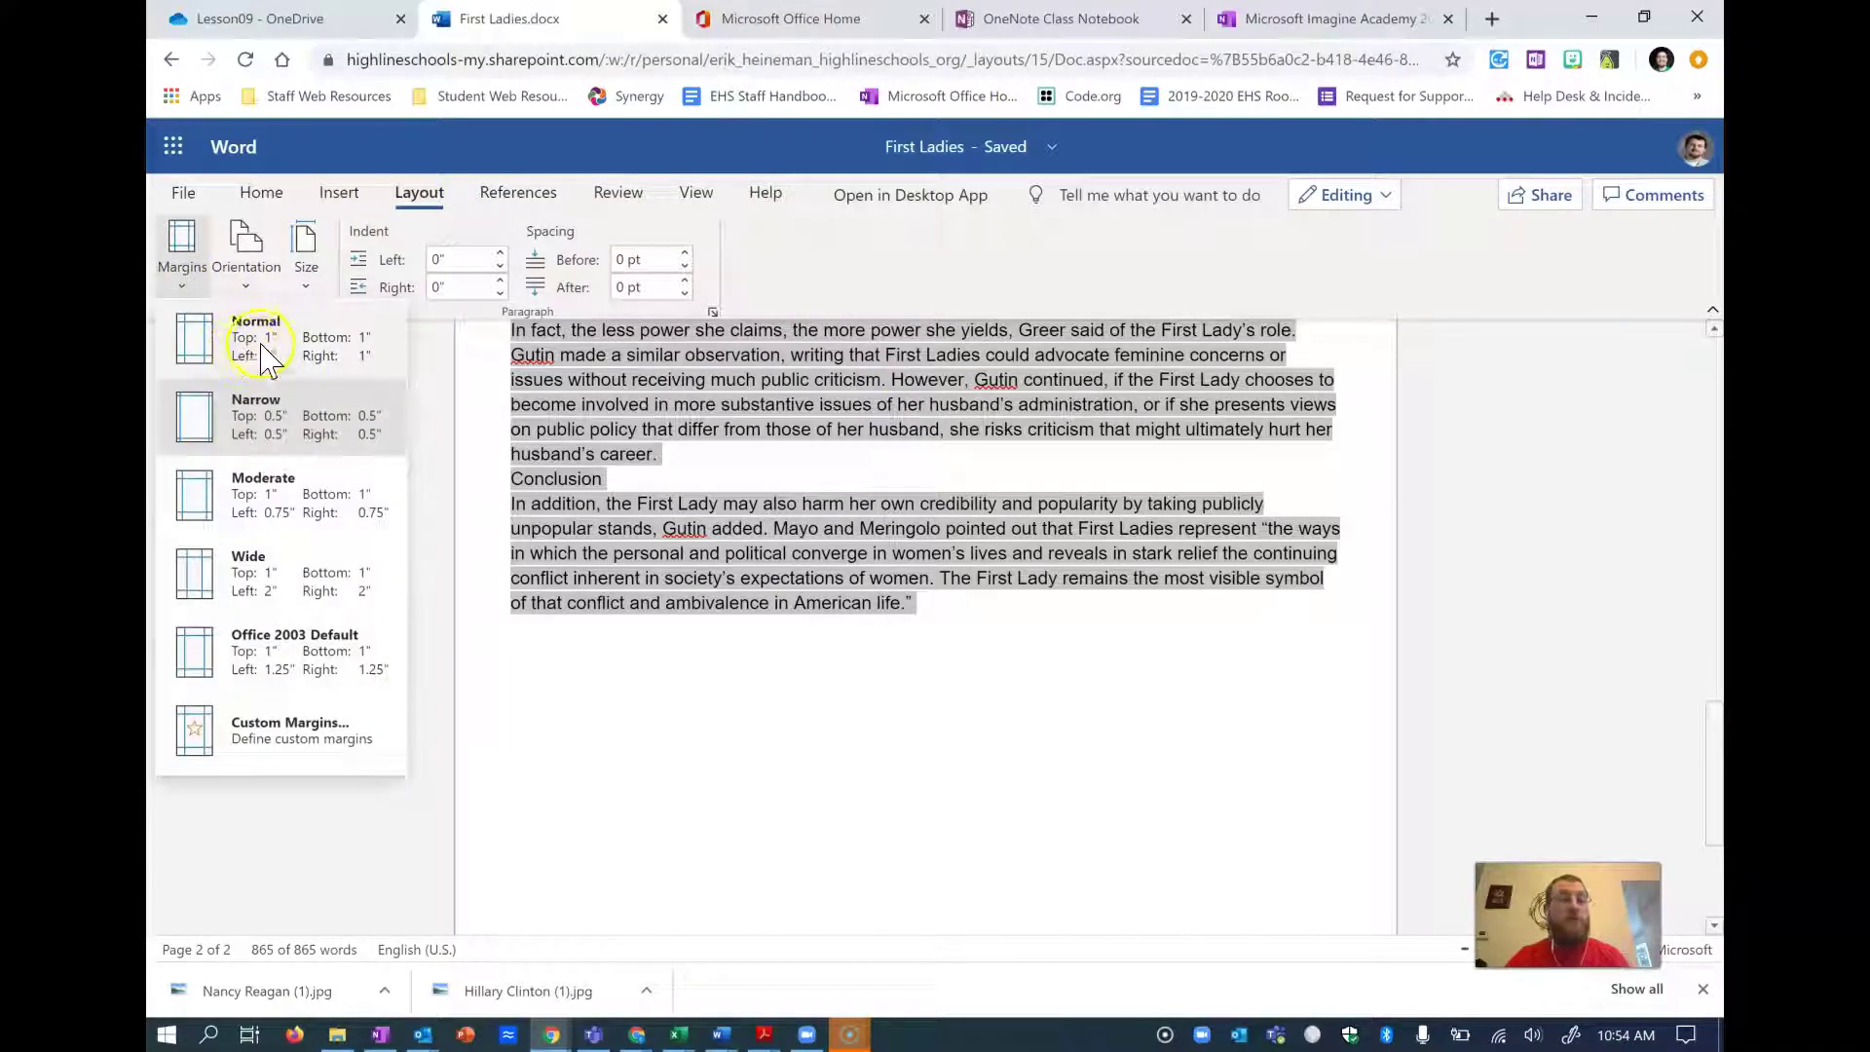
click(252, 334)
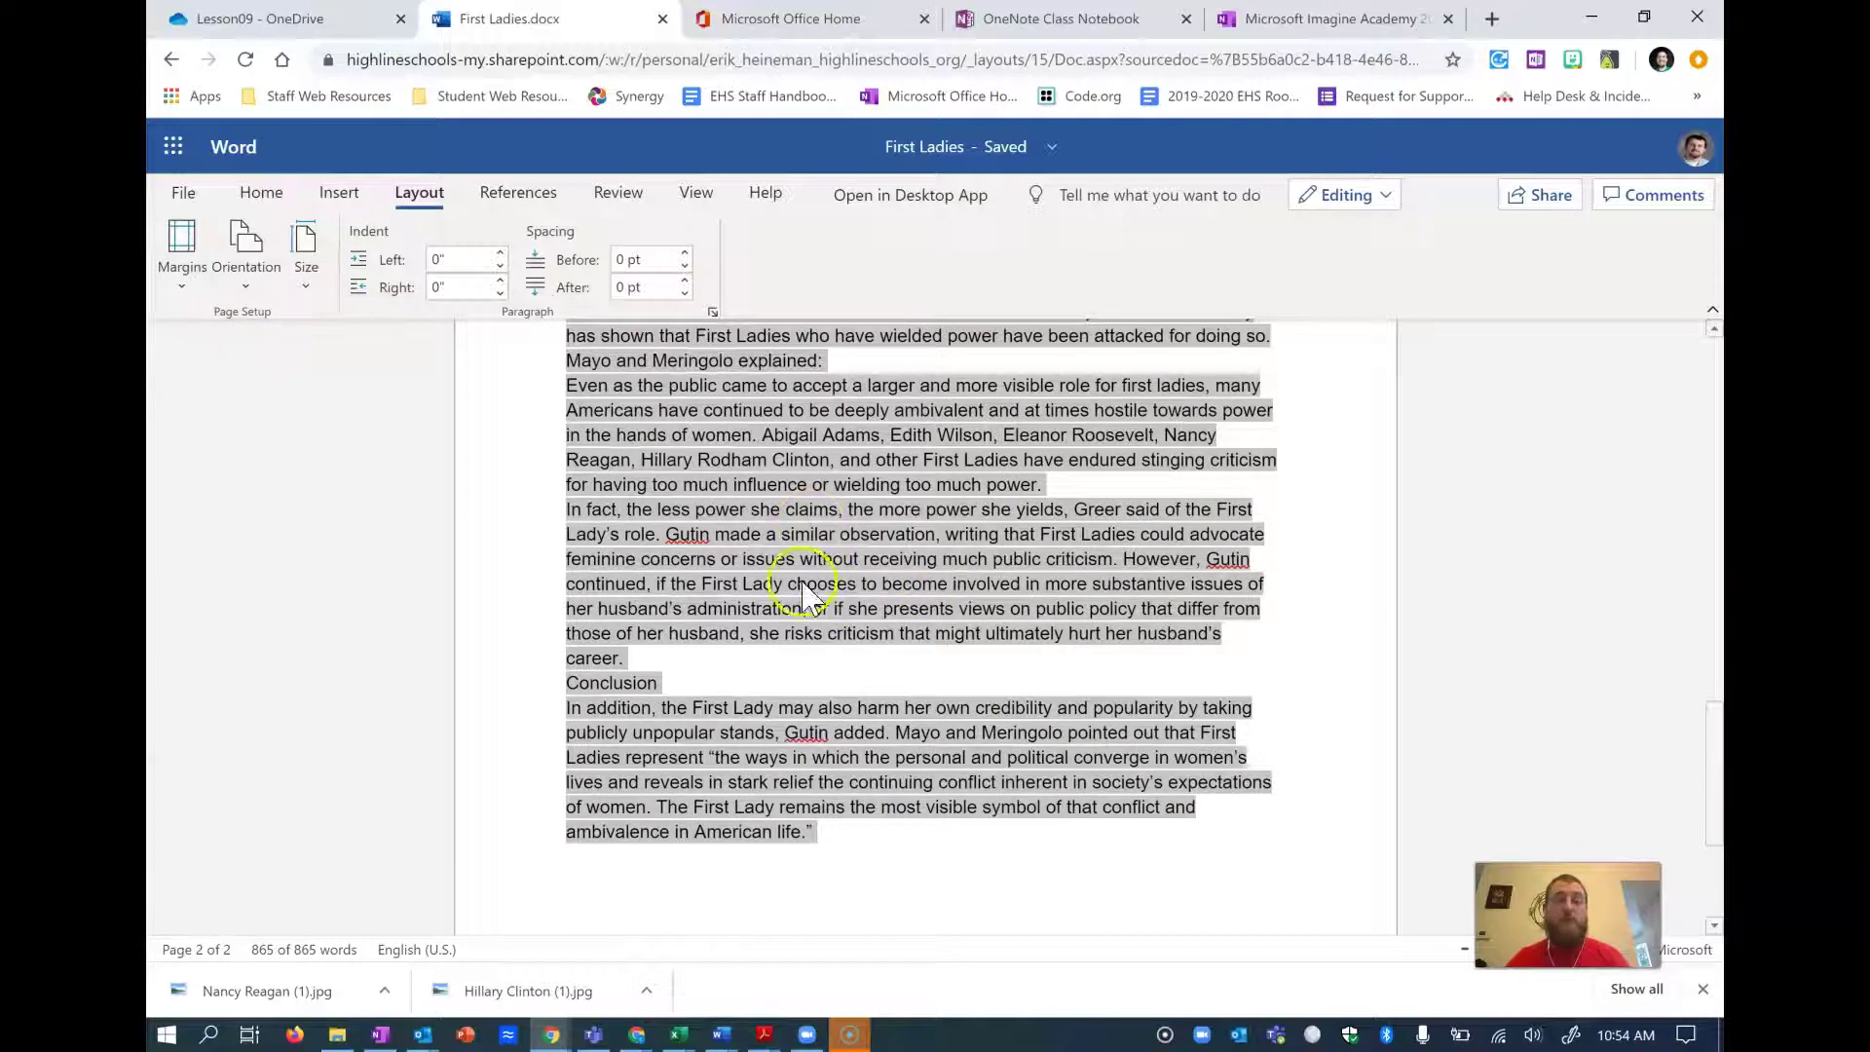
- Set the line spacing of the entire document to Double and open the list of preset line spacings
click(261, 194)
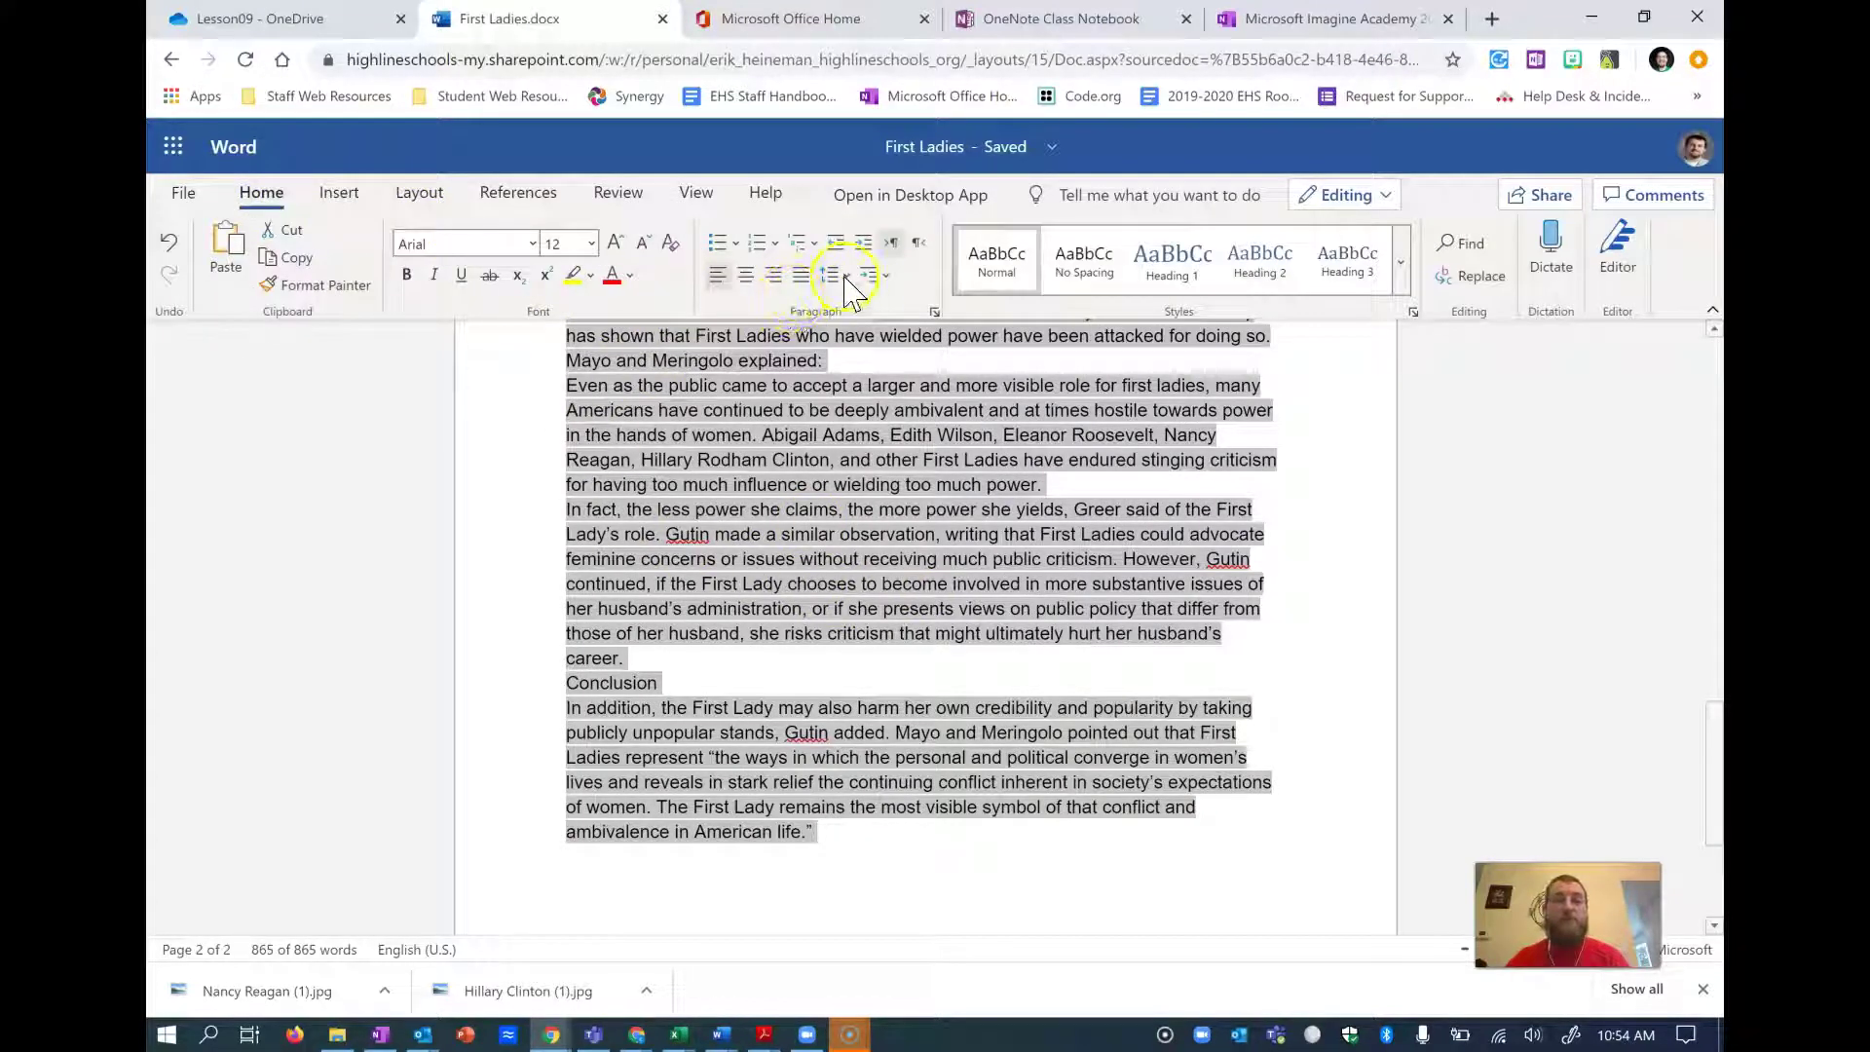
click(930, 309)
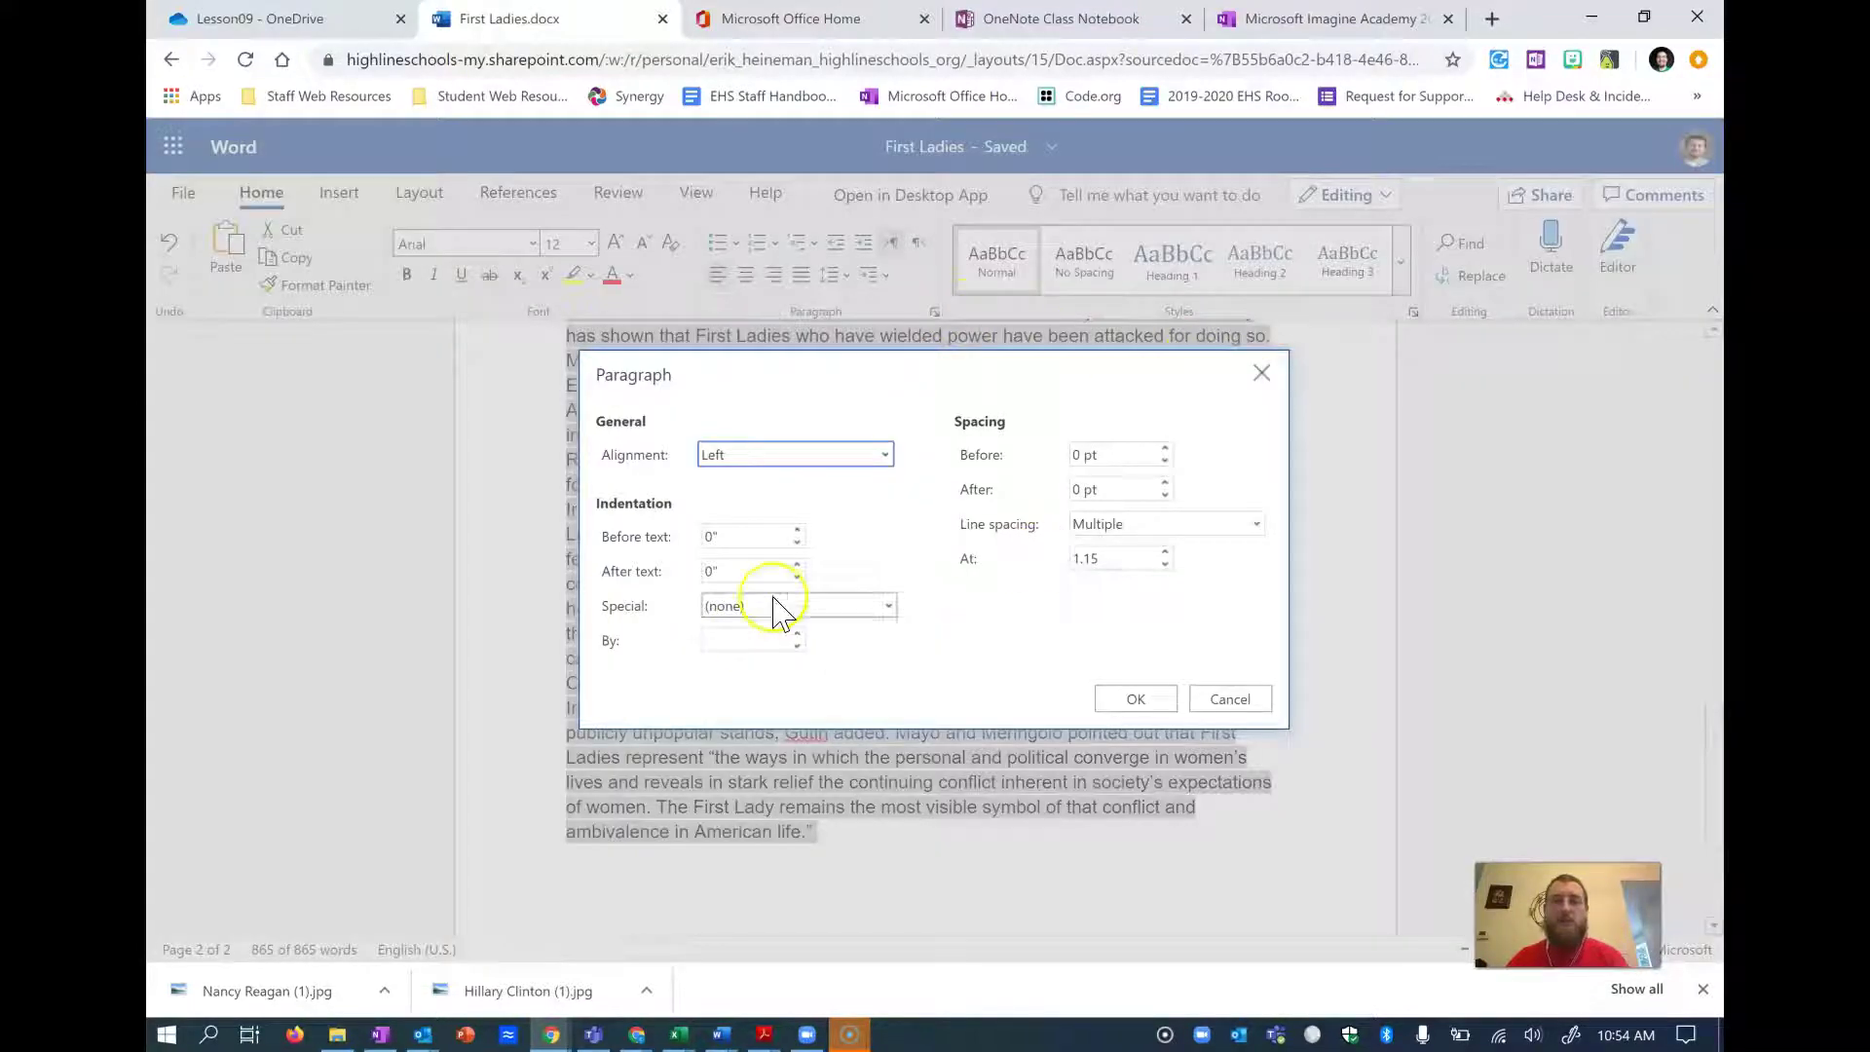
click(1254, 526)
click(1141, 610)
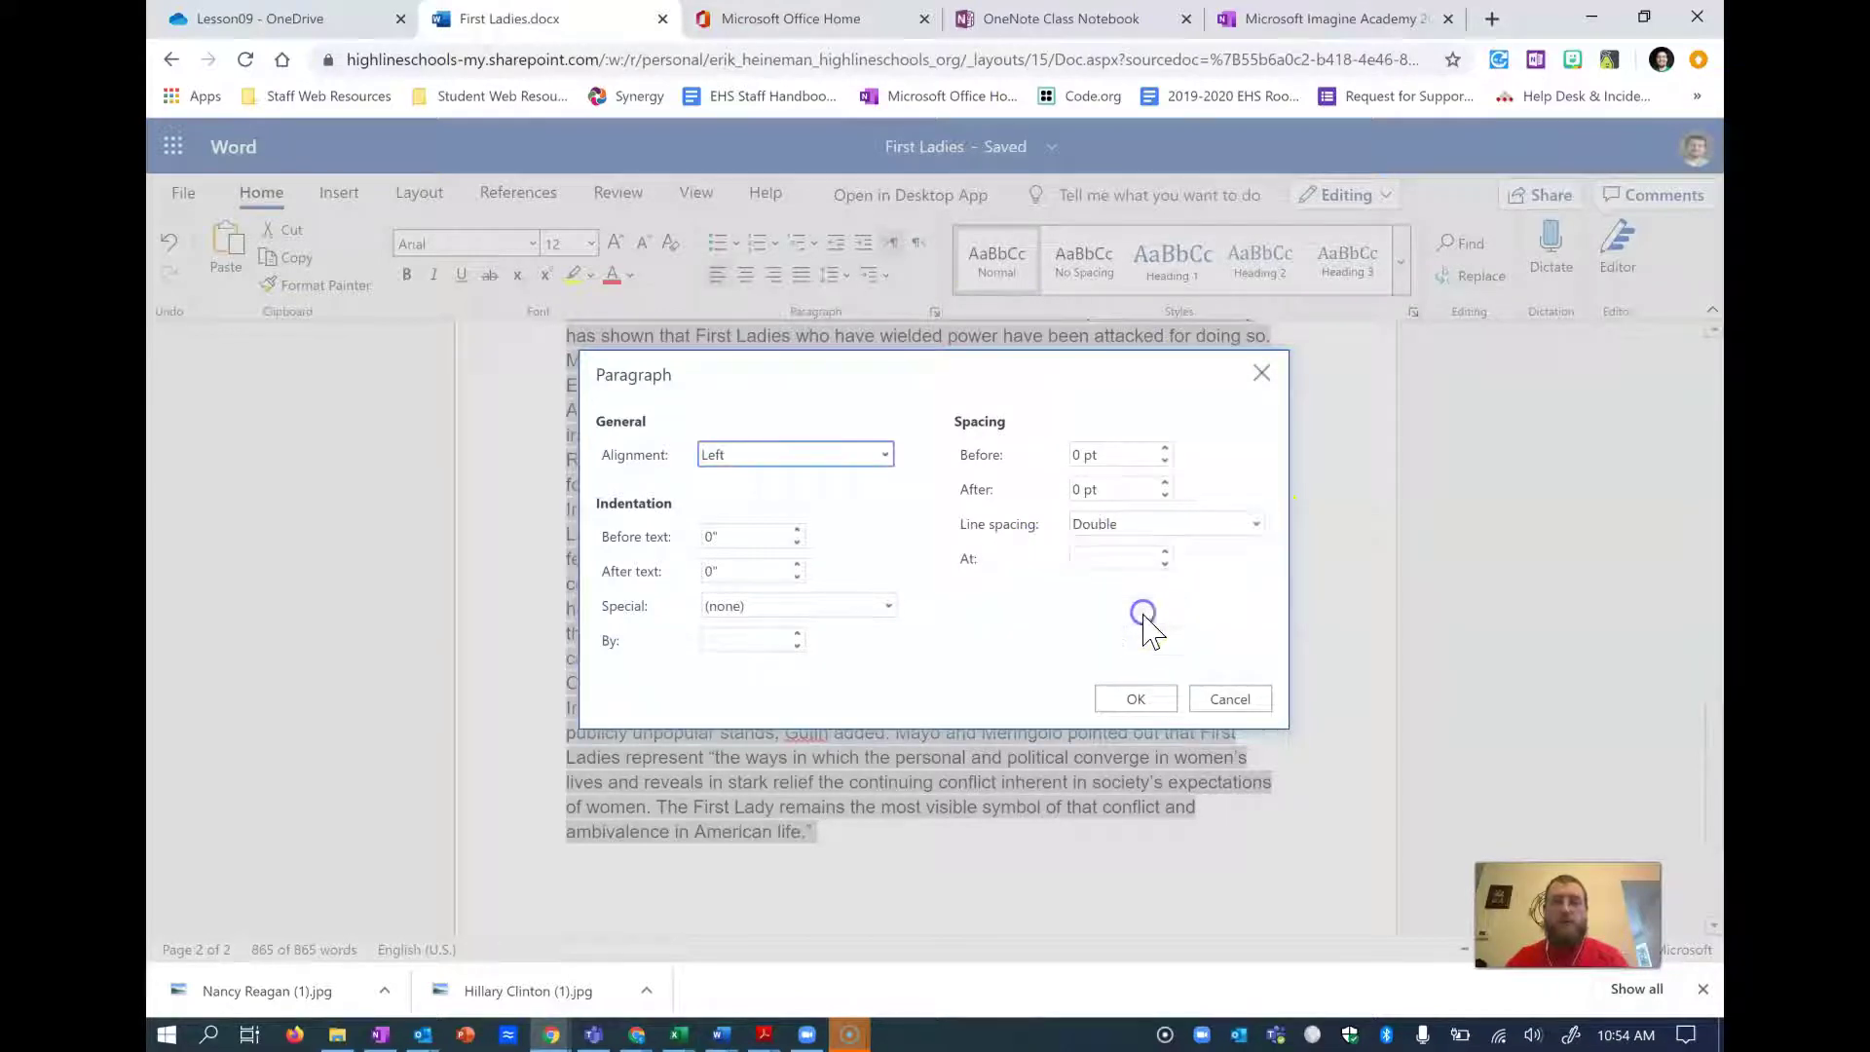
click(1137, 697)
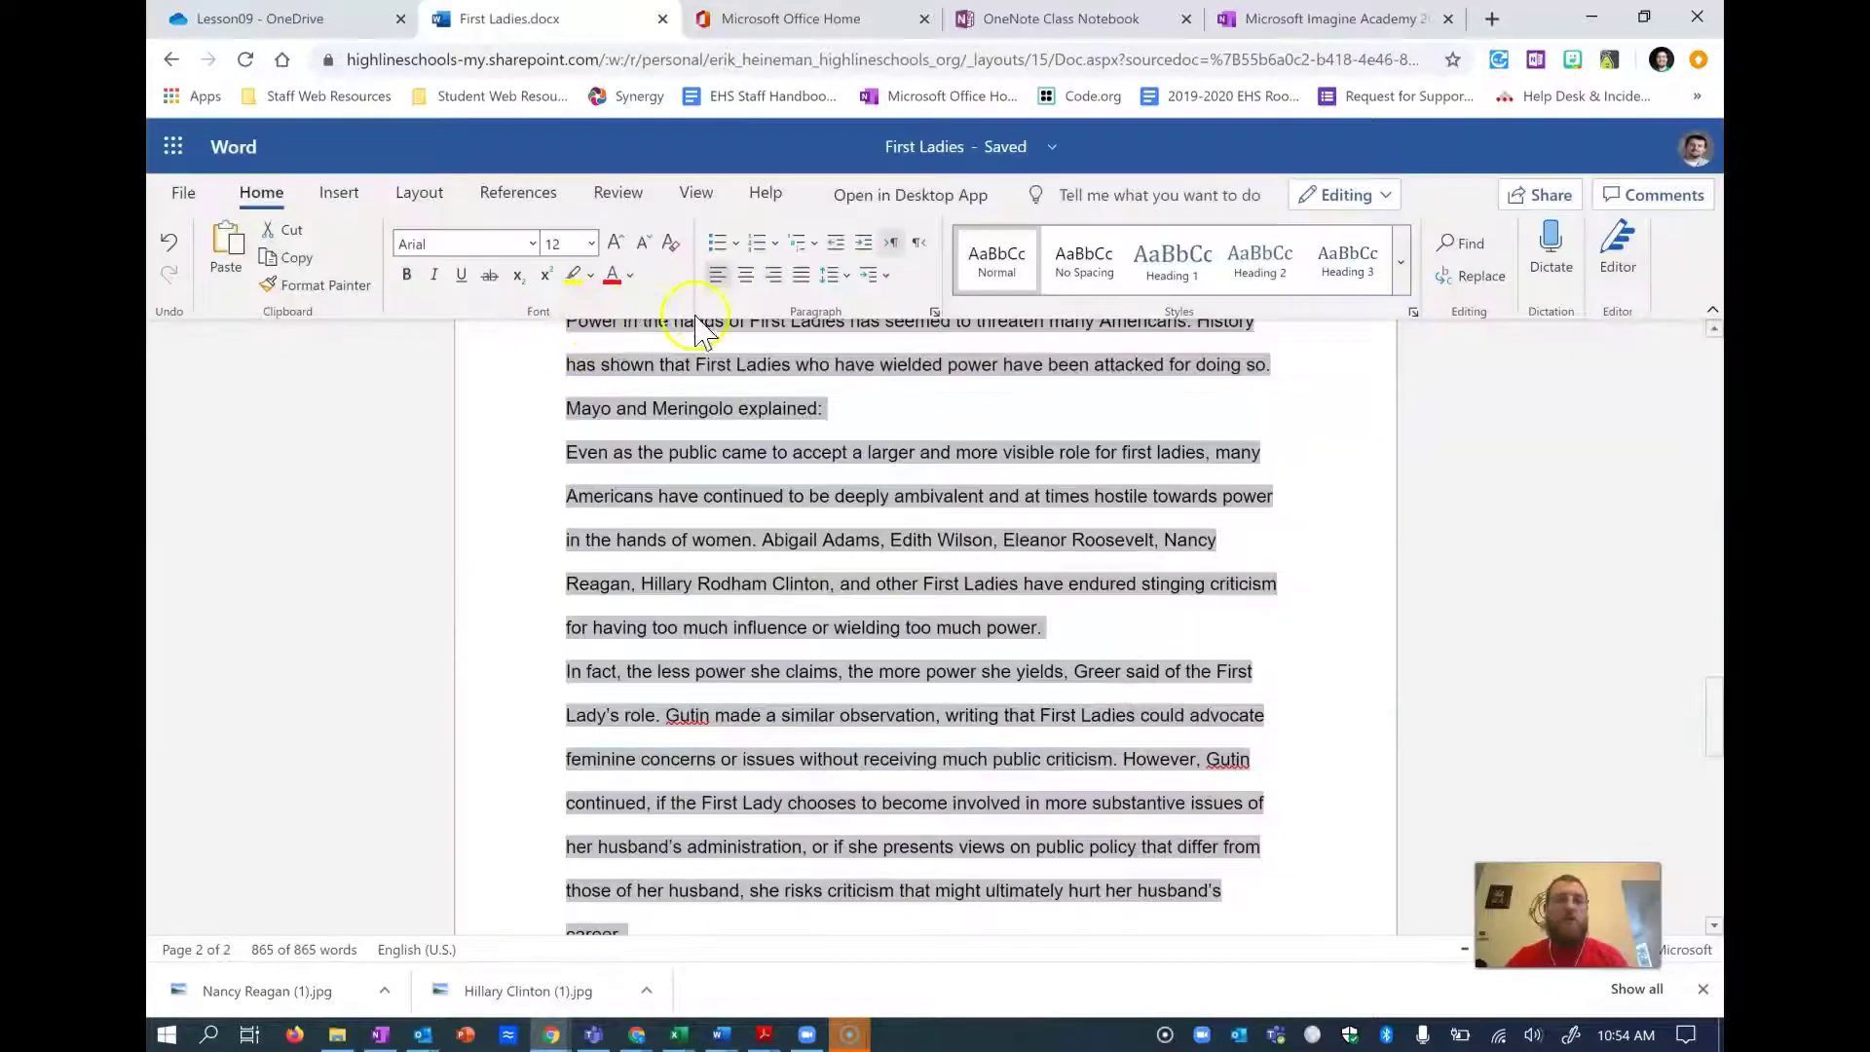
click(843, 281)
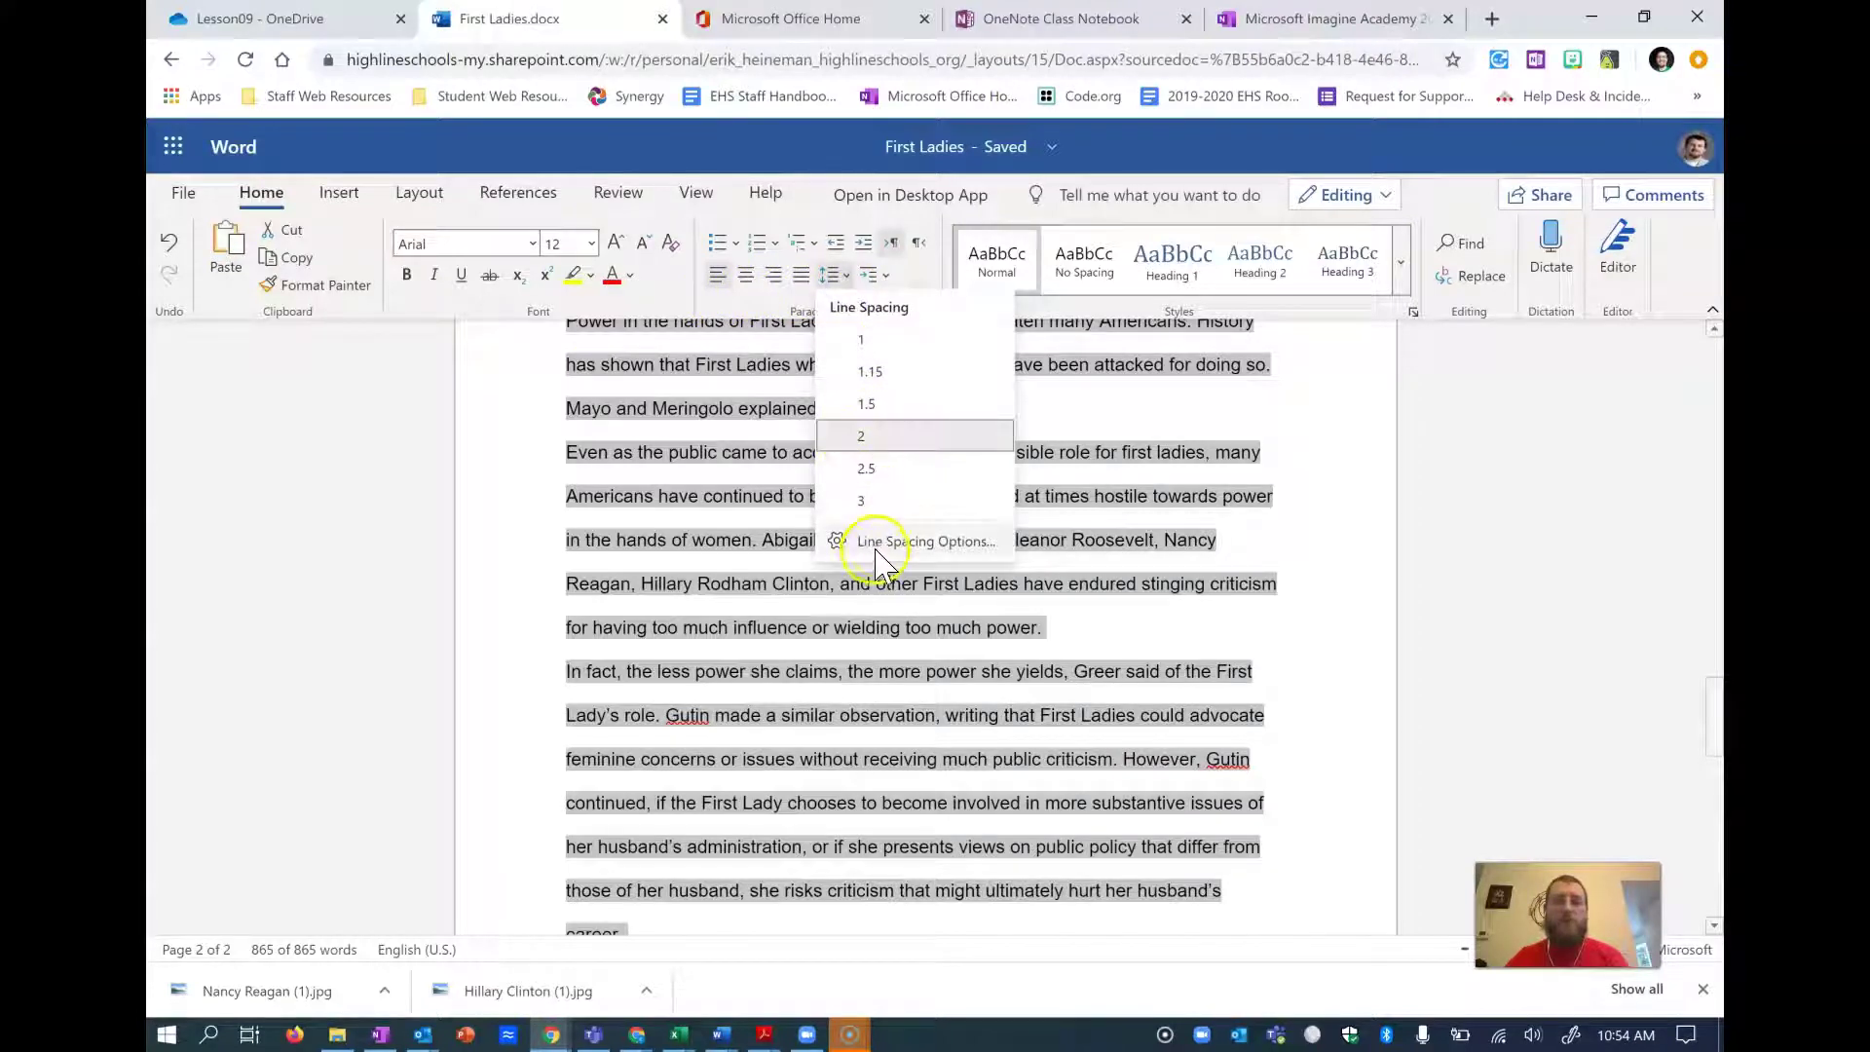
- Close the line spacing list, deselect the text, and read the instructions on indents in OneNote
click(1443, 418)
scroll(1119, 511, up, 5)
scroll(1124, 508, up, 15)
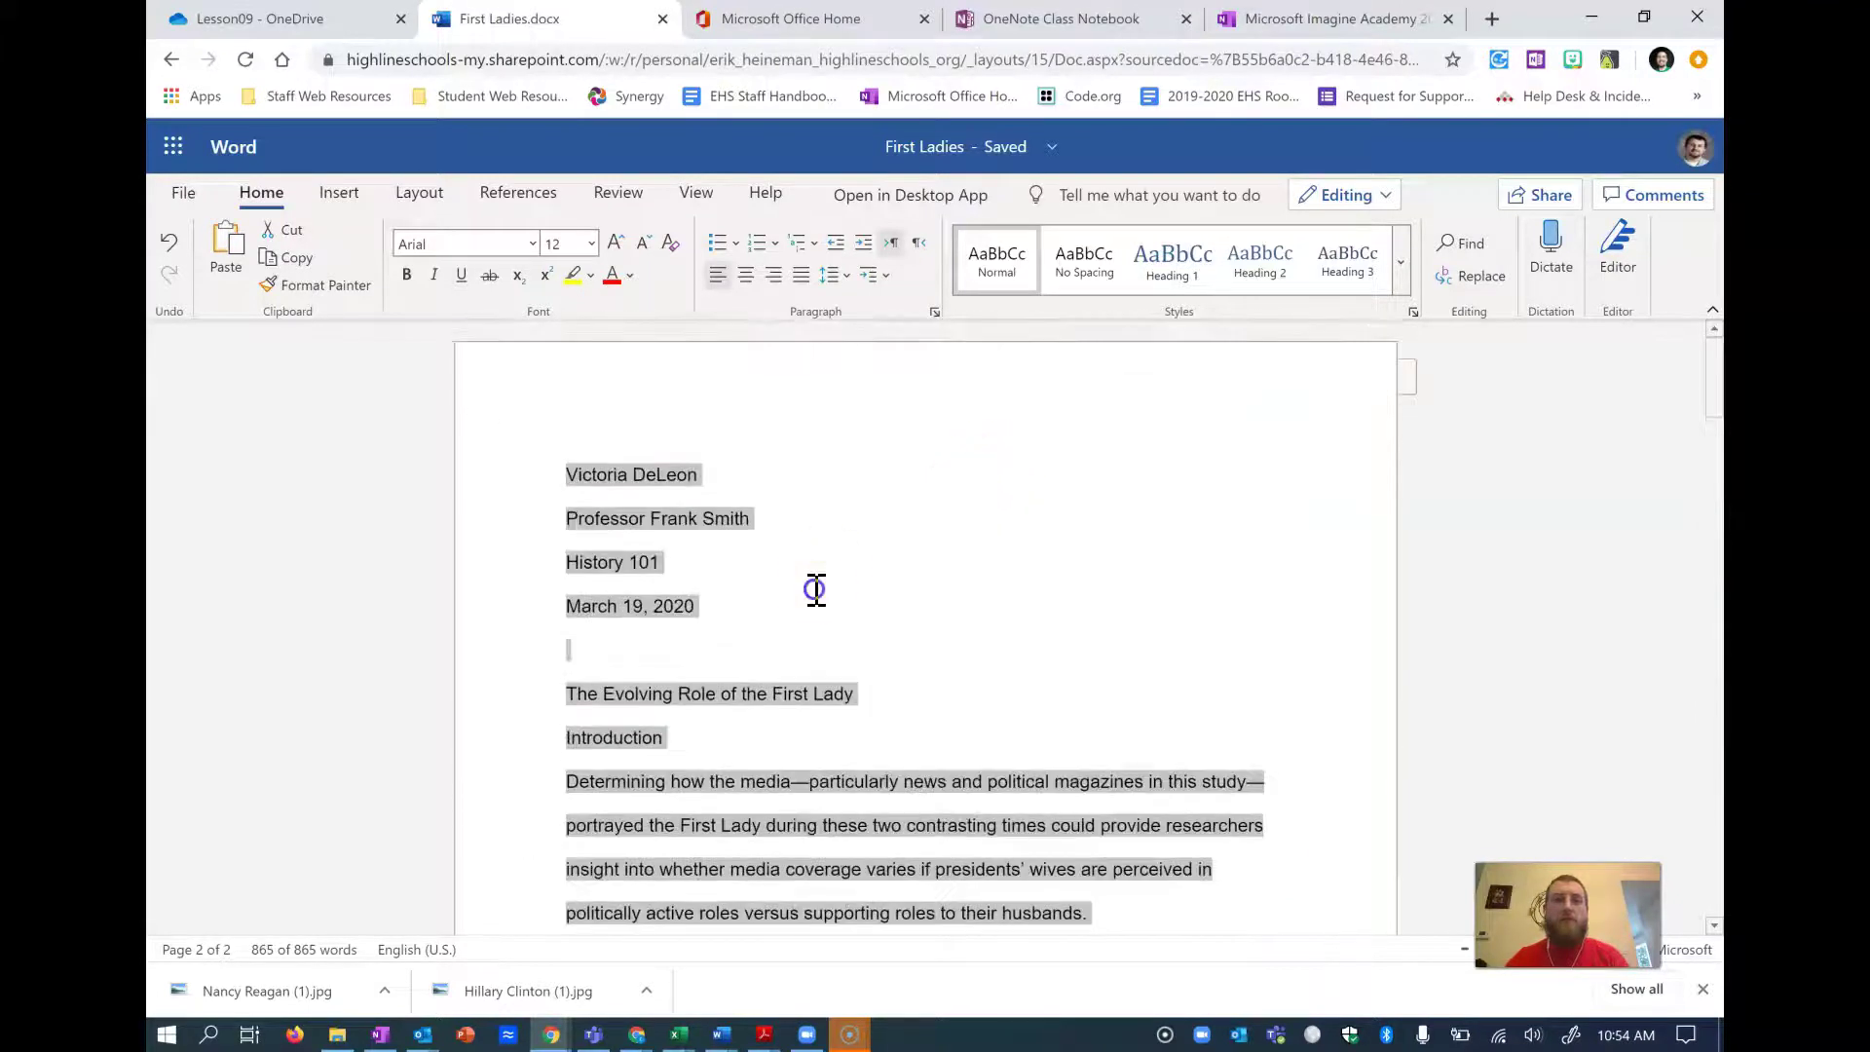
click(814, 589)
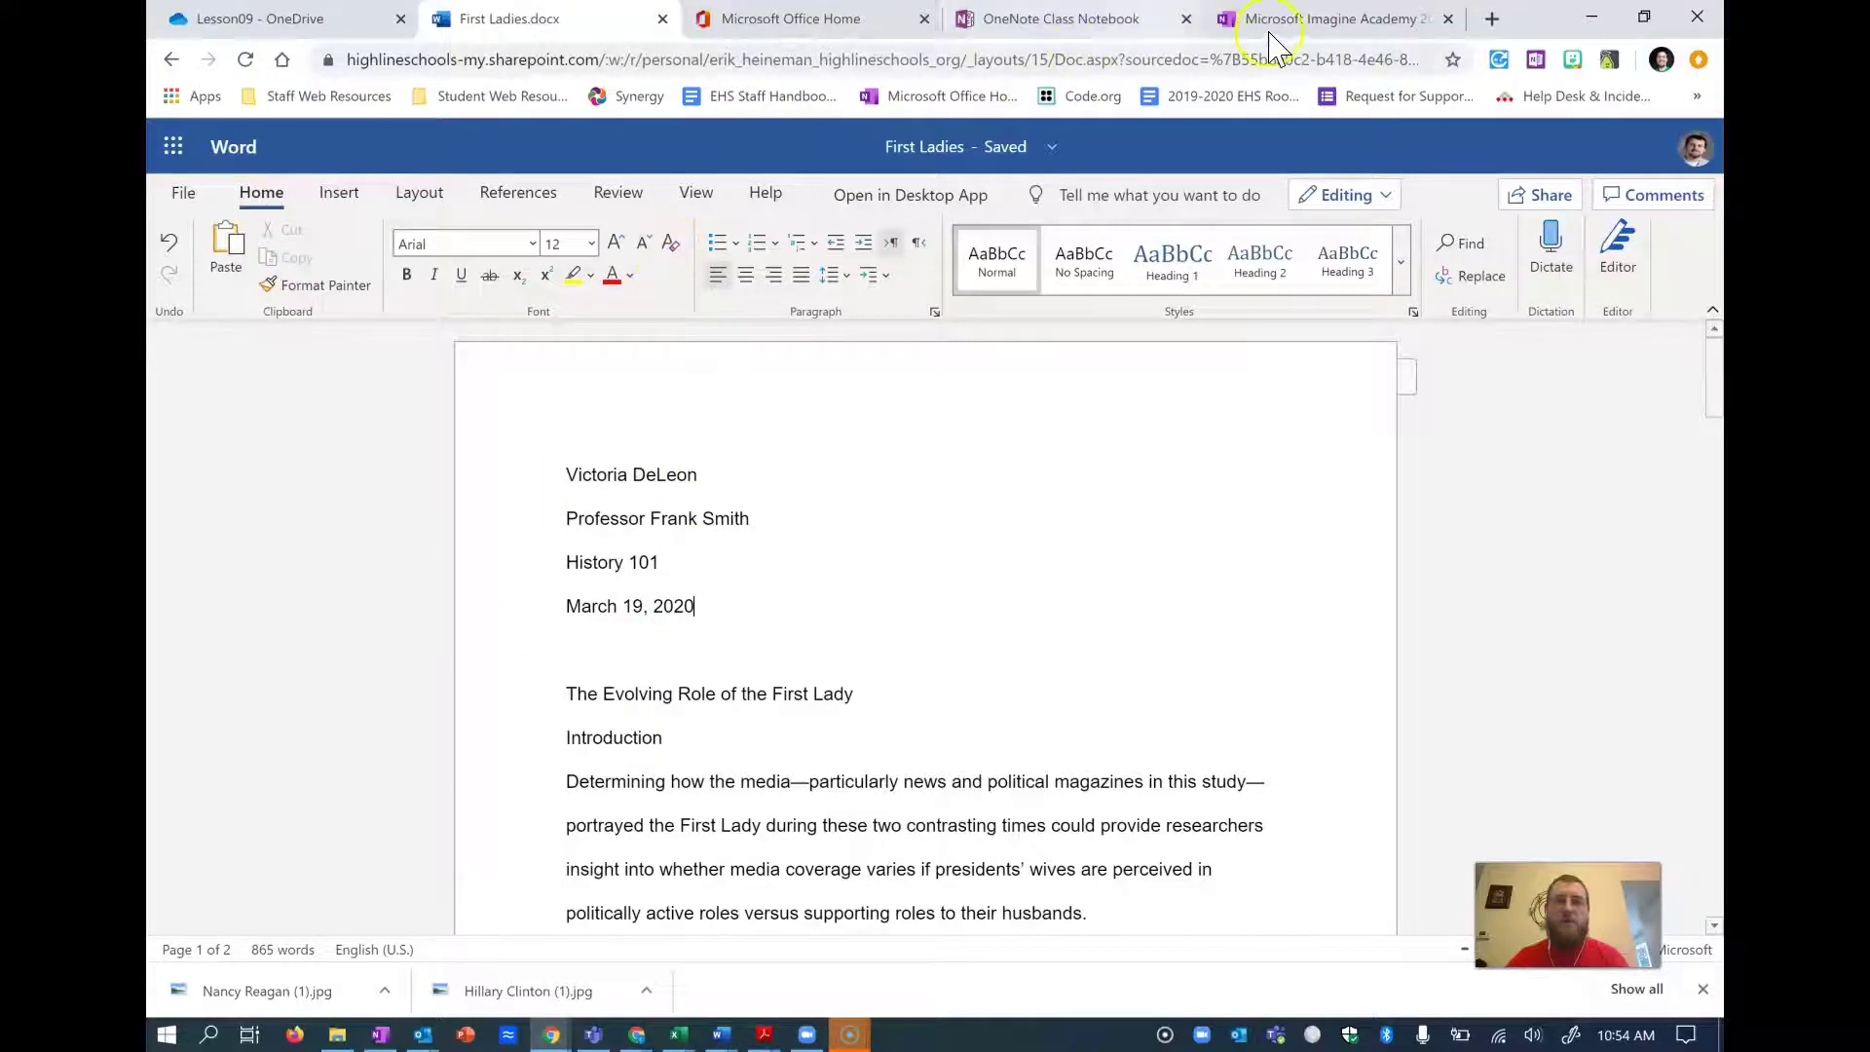
click(1295, 18)
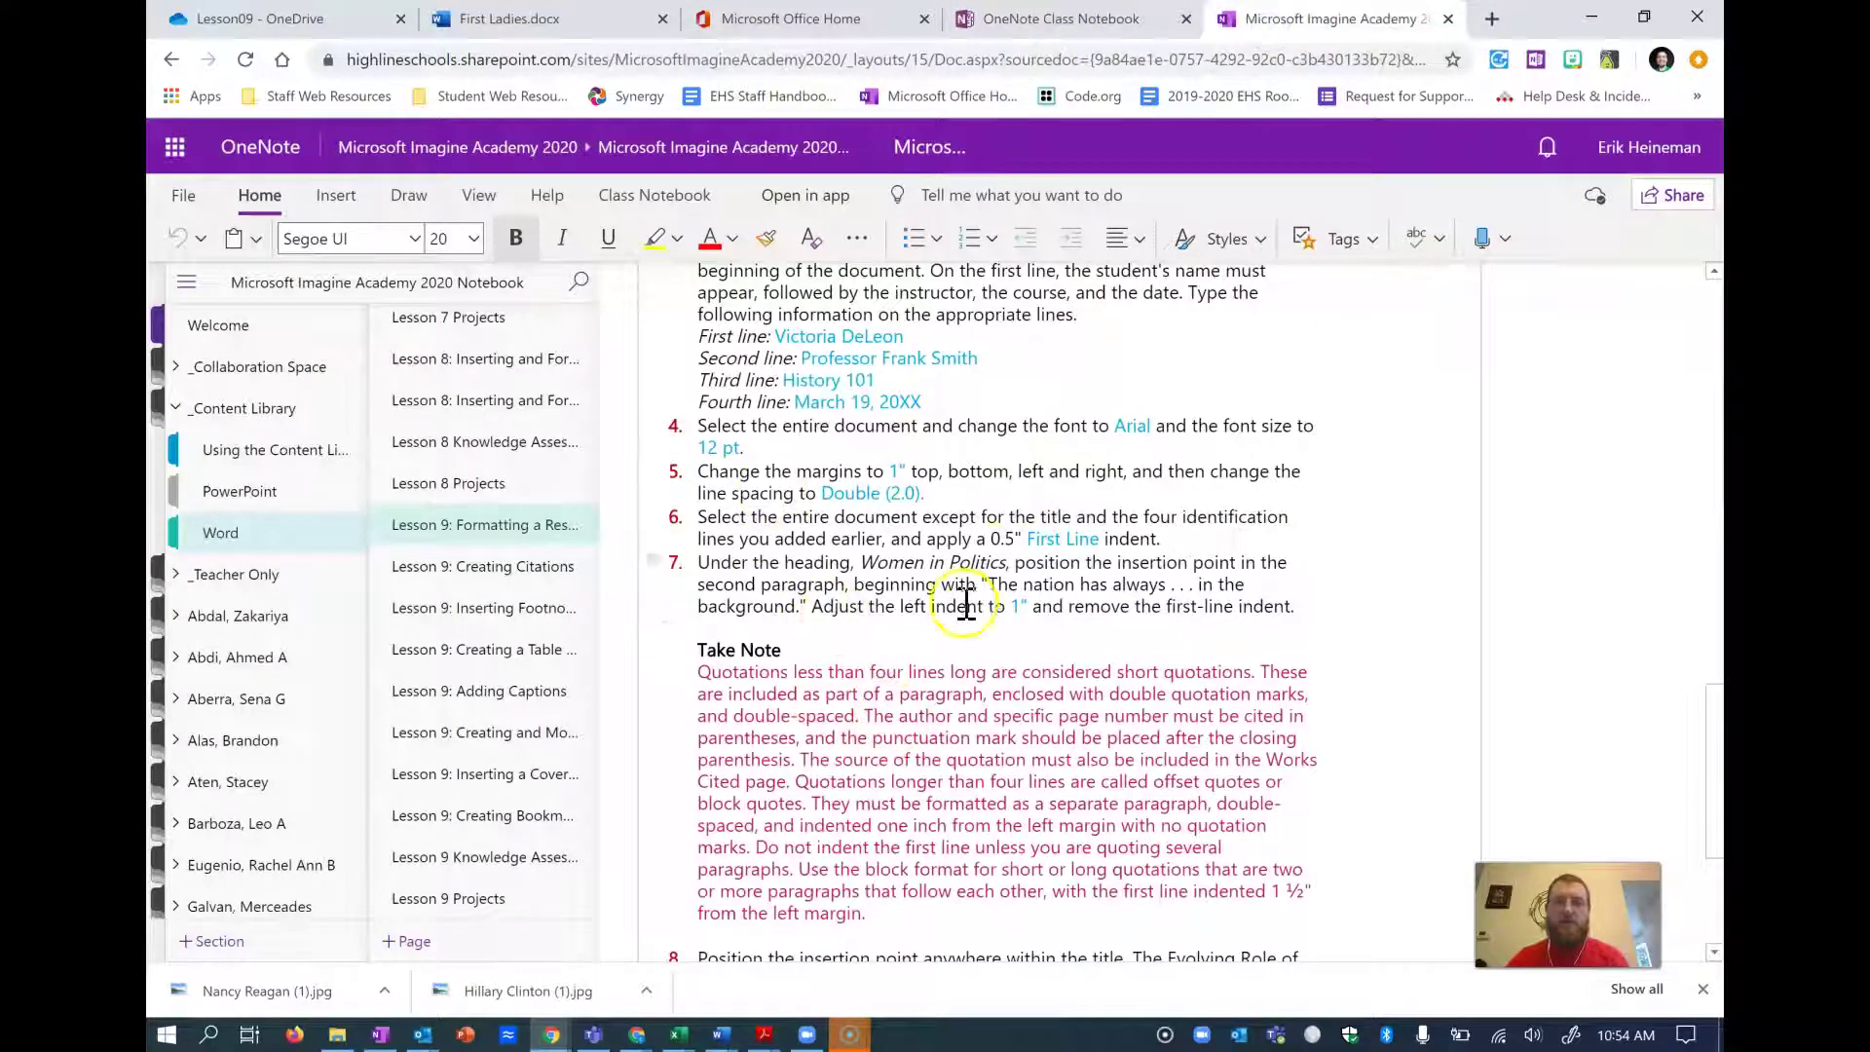
scroll(954, 507, down, 2)
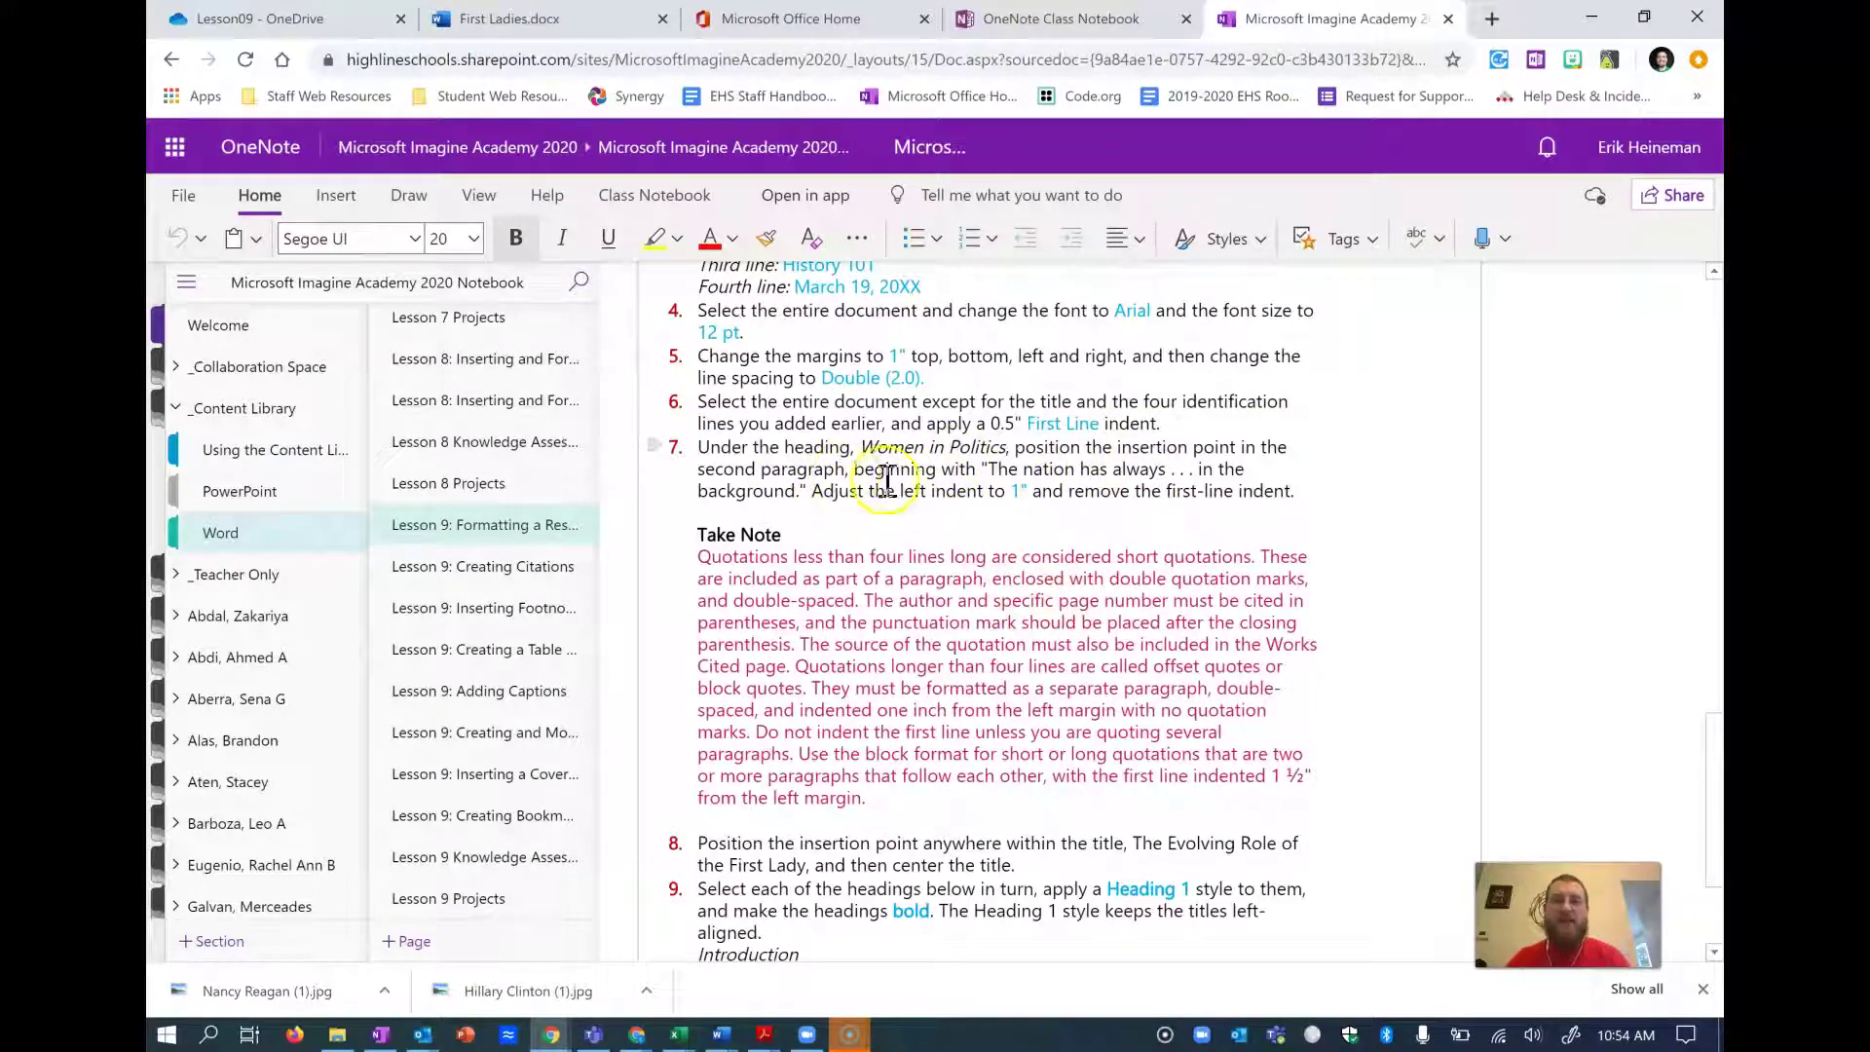
click(791, 18)
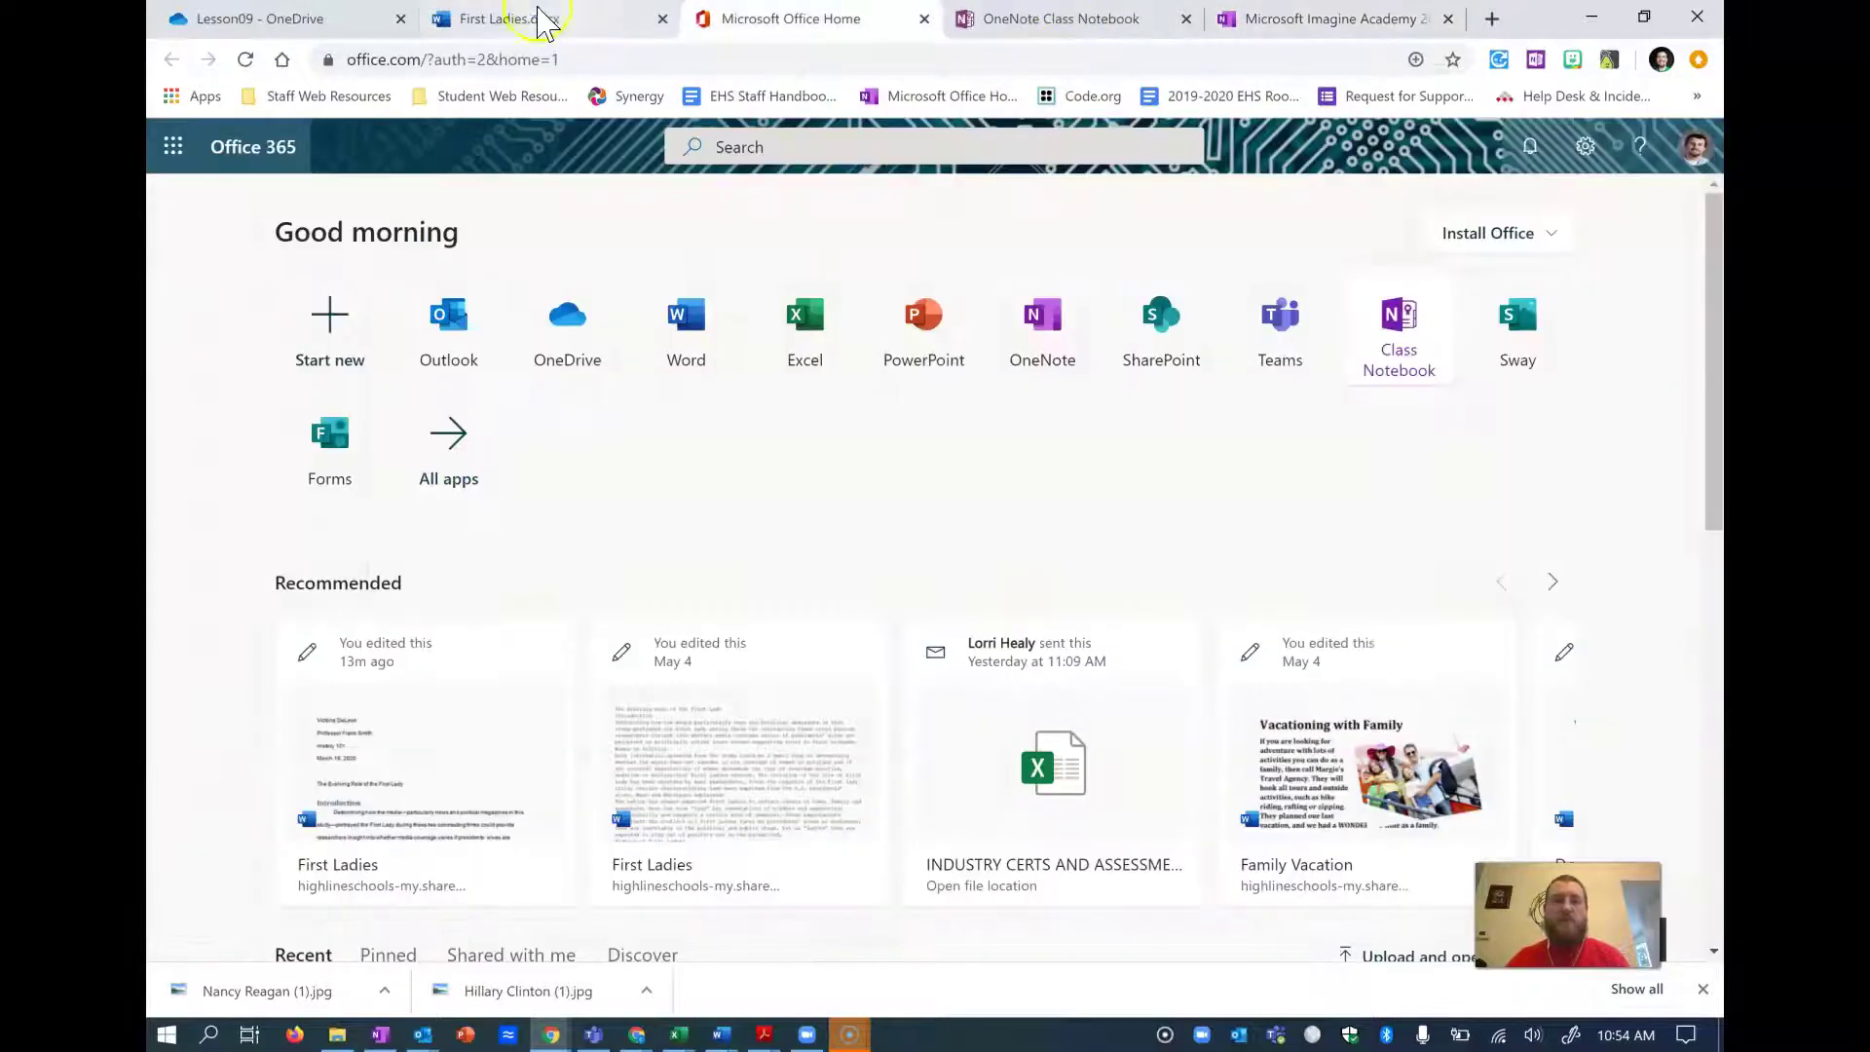
click(543, 20)
- Apply a First Line special indent to all text in Word from the Introduction heading through the end of the Conclusion
scroll(605, 750, down, 1)
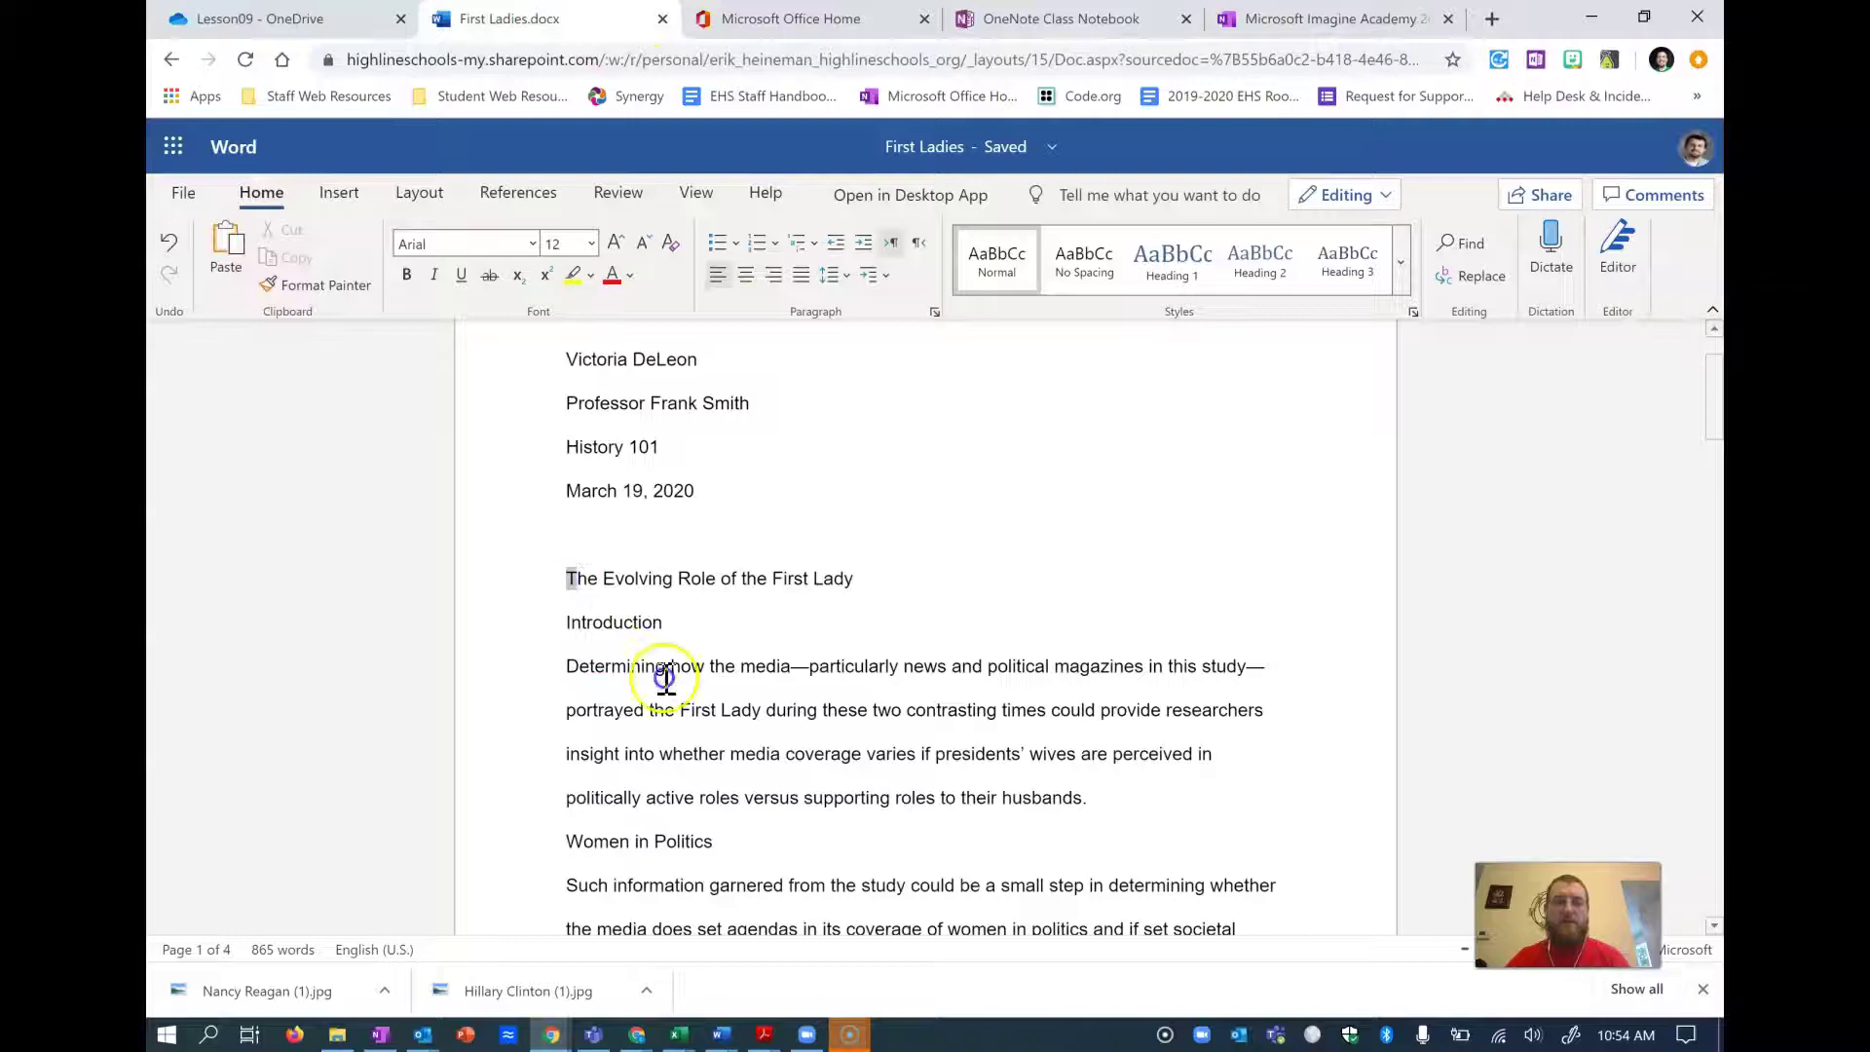
drag(683, 710, 581, 585)
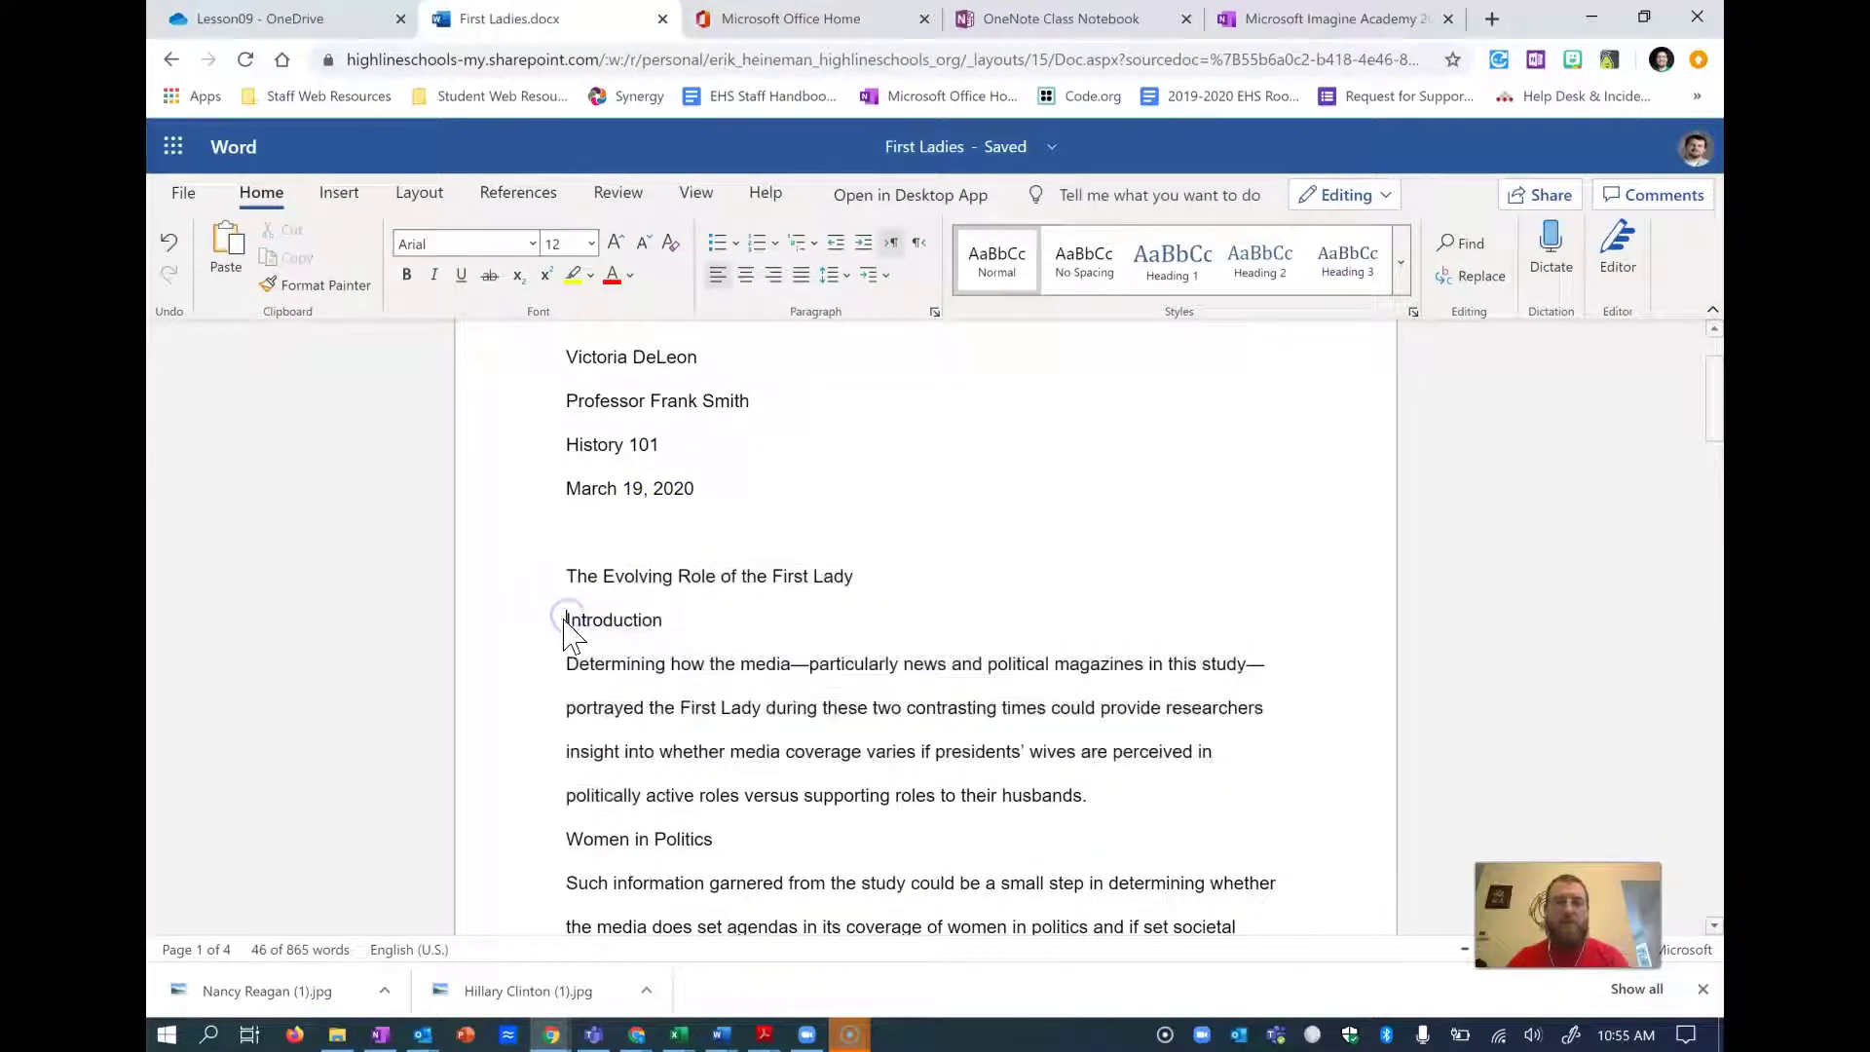
key(shift+Down)
key(shift+Down)
key(shift+Down)
key(shift+Down)
key(shift+Down)
key(shift+Down)
key(shift+Down)
key(shift+Down)
key(shift+Down)
key(shift+Down)
key(shift+Down)
key(shift+Down)
key(shift+Down)
key(shift+Down)
key(shift+Down)
key(shift+Down)
key(shift+Down)
key(shift+Down)
key(shift+Down)
key(shift+Down)
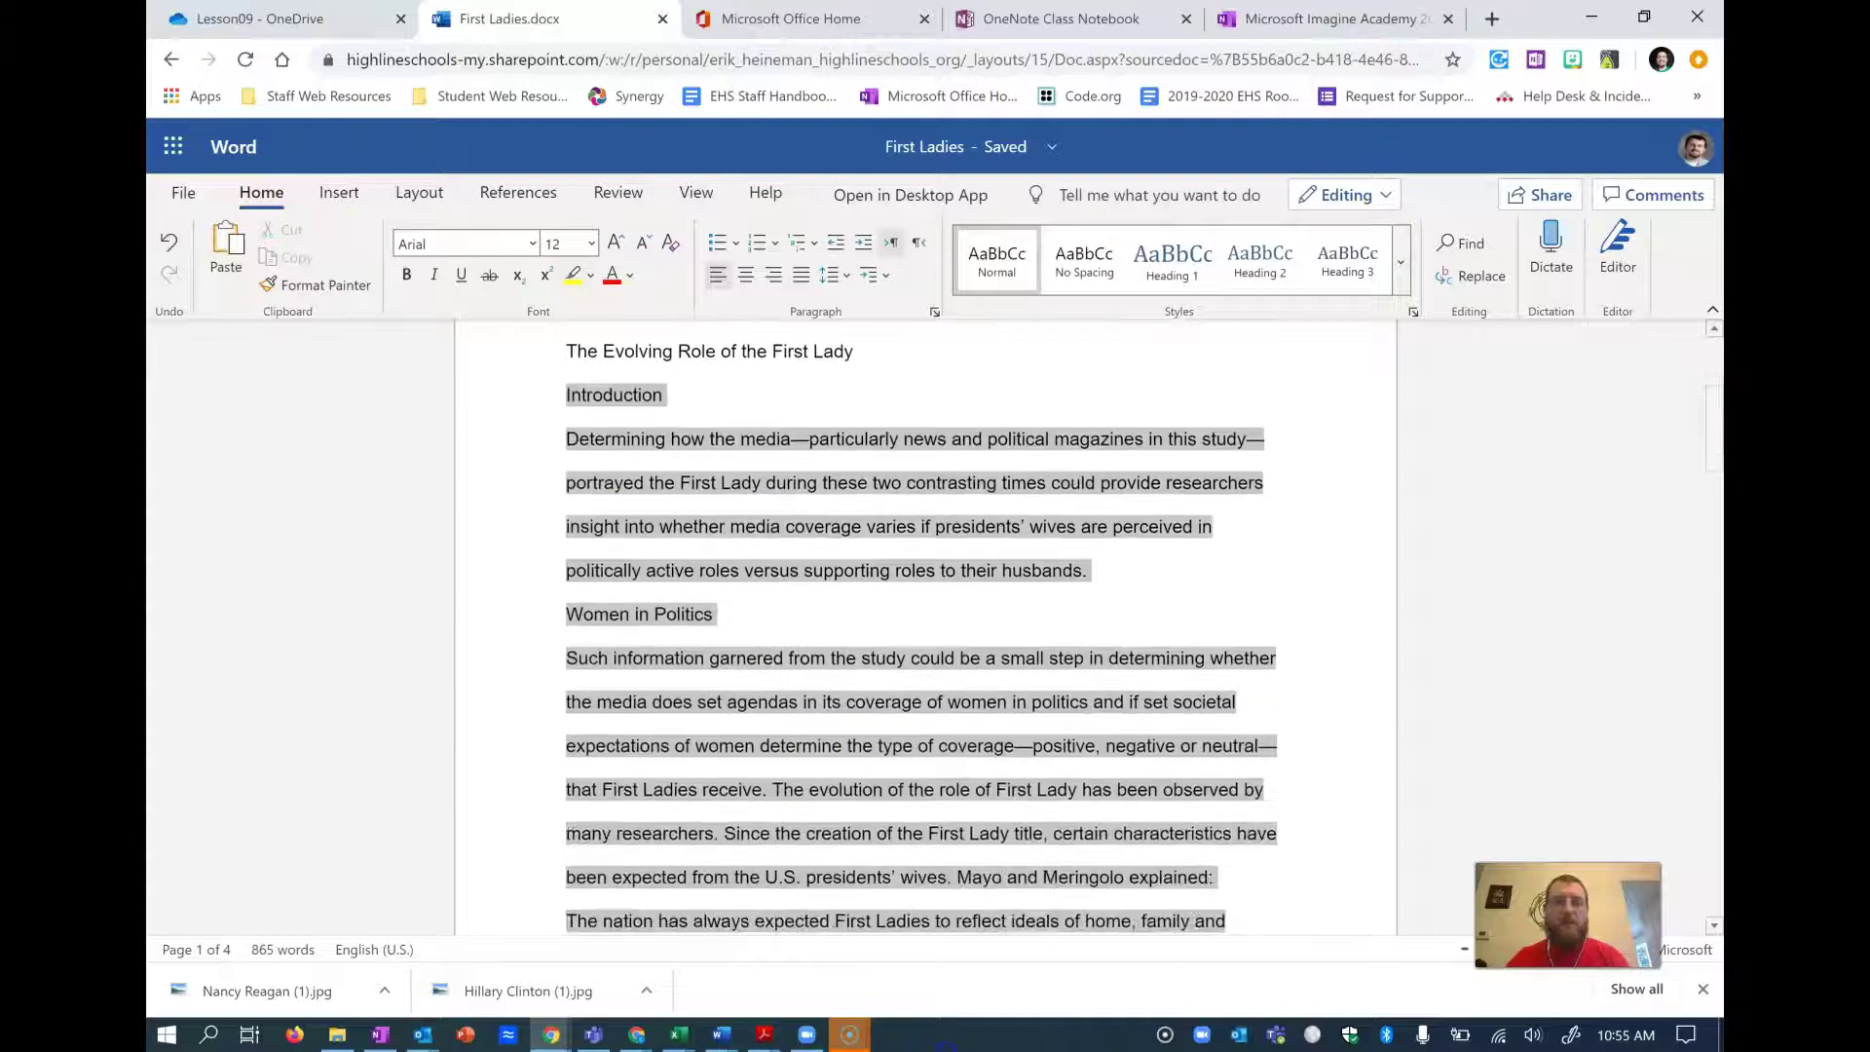
drag(973, 1040, 1052, 581)
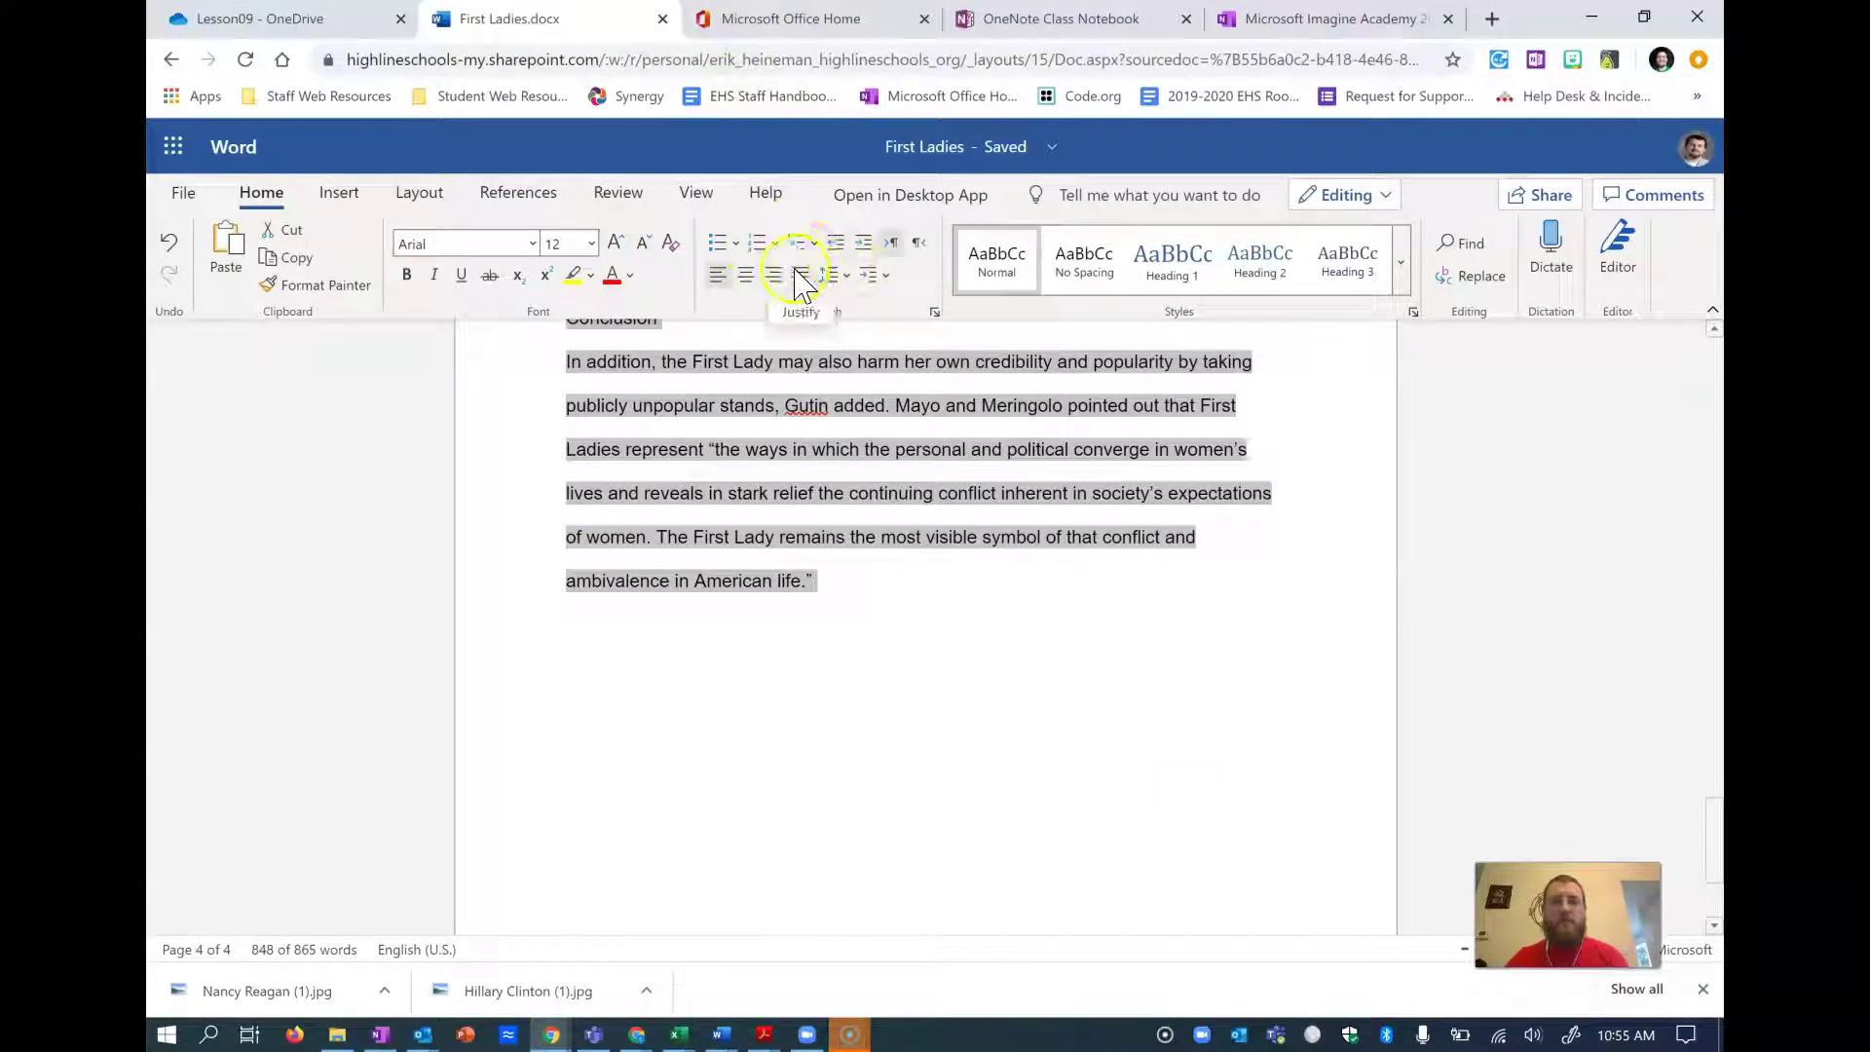
click(873, 276)
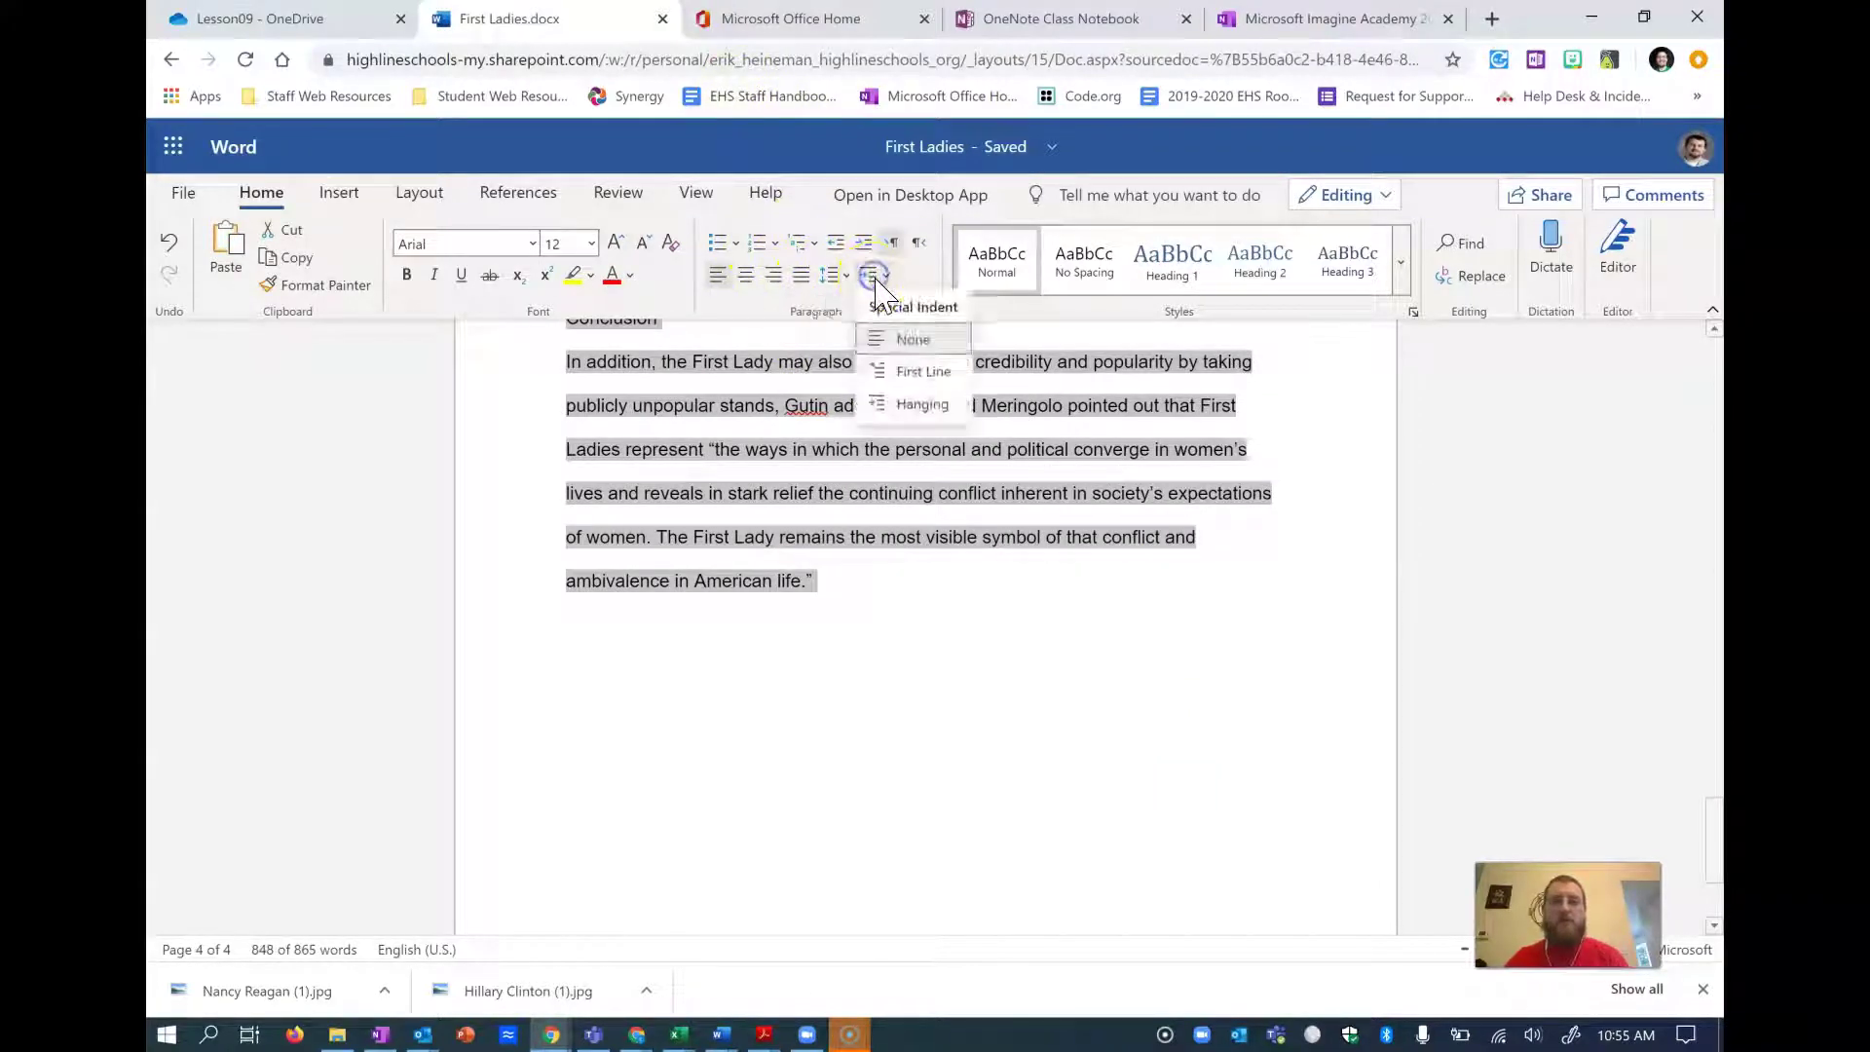
click(884, 374)
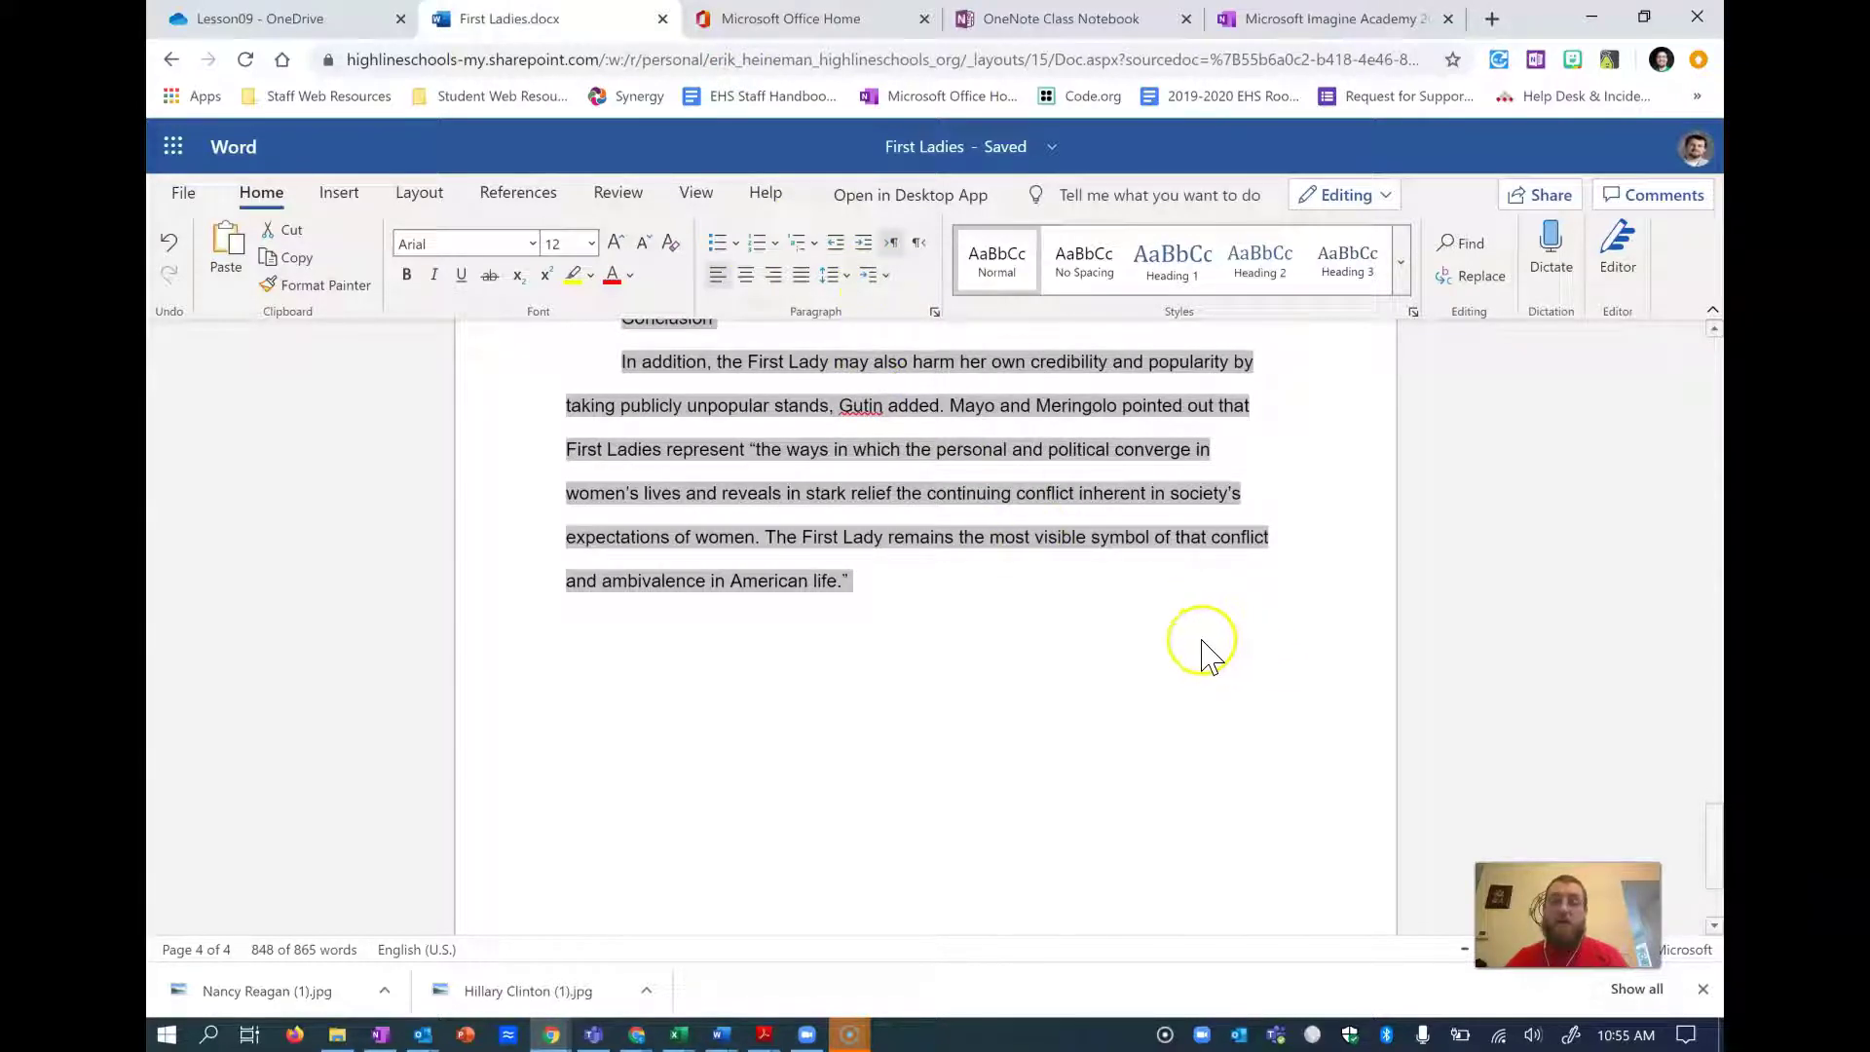
scroll(983, 681, up, 10)
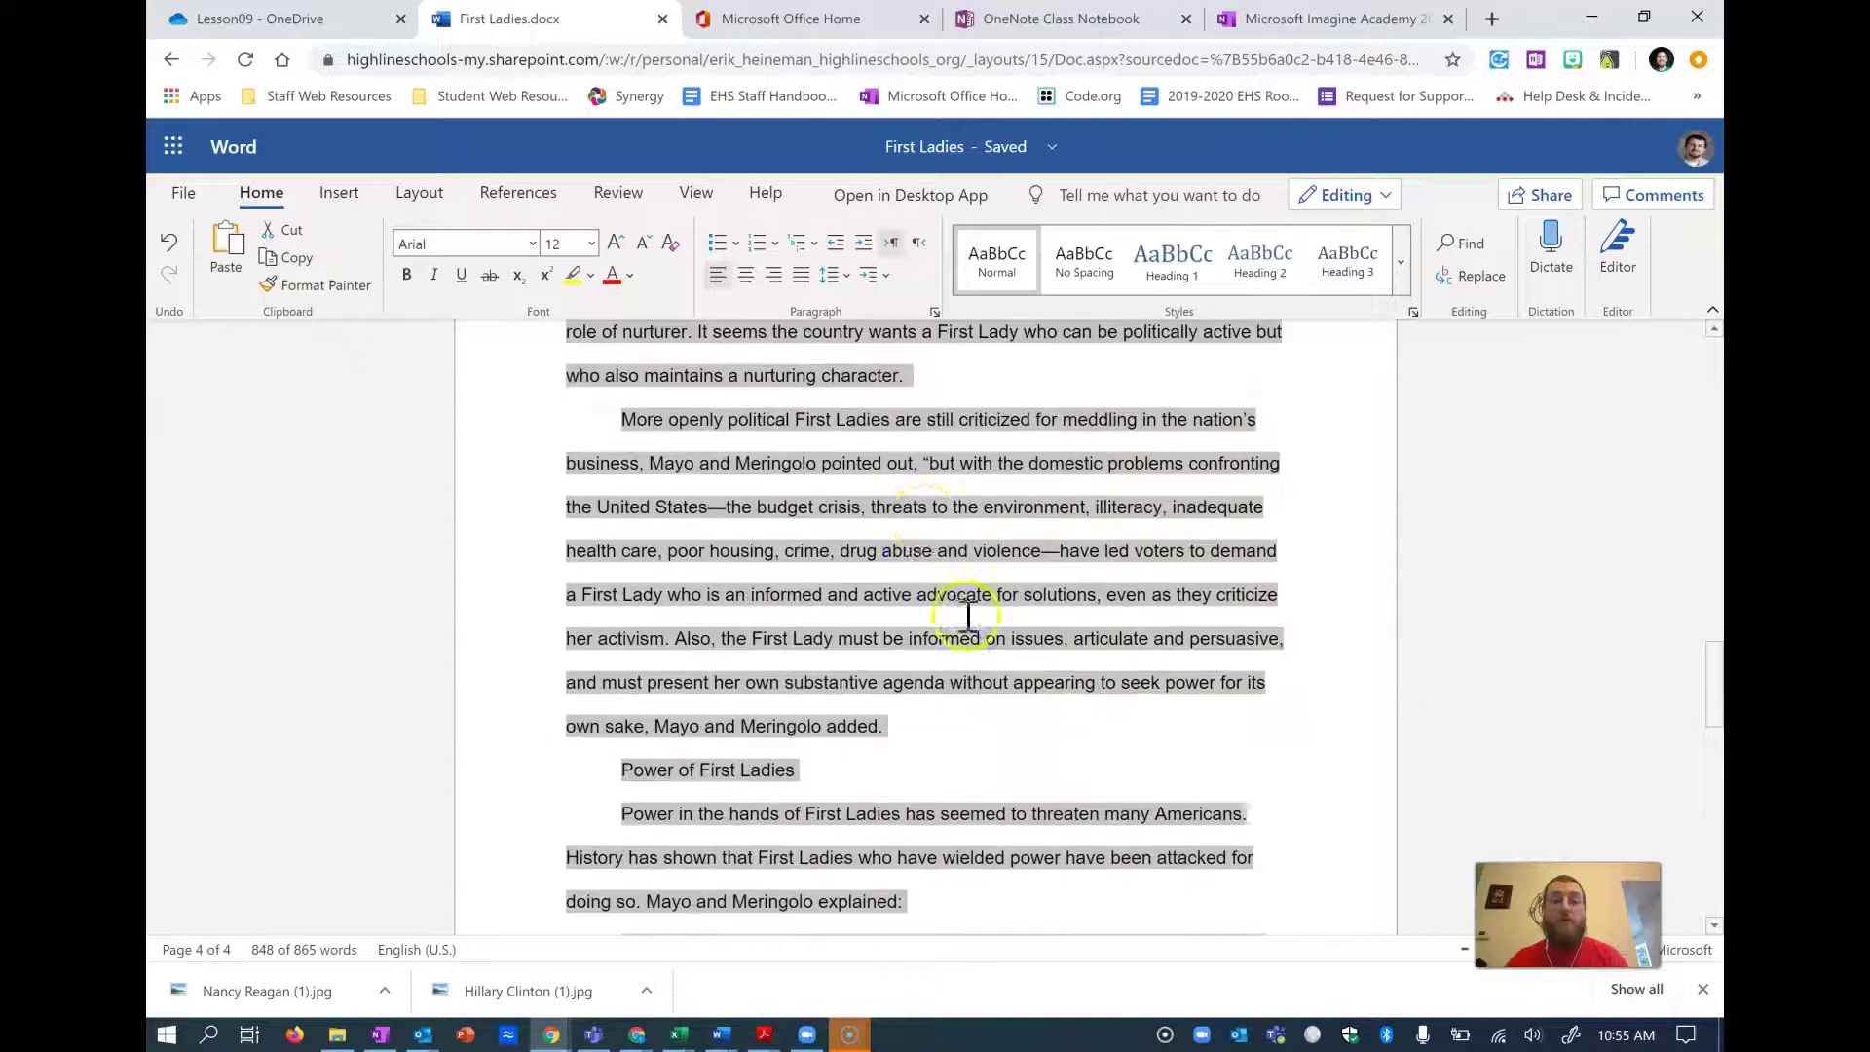
scroll(923, 507, up, 10)
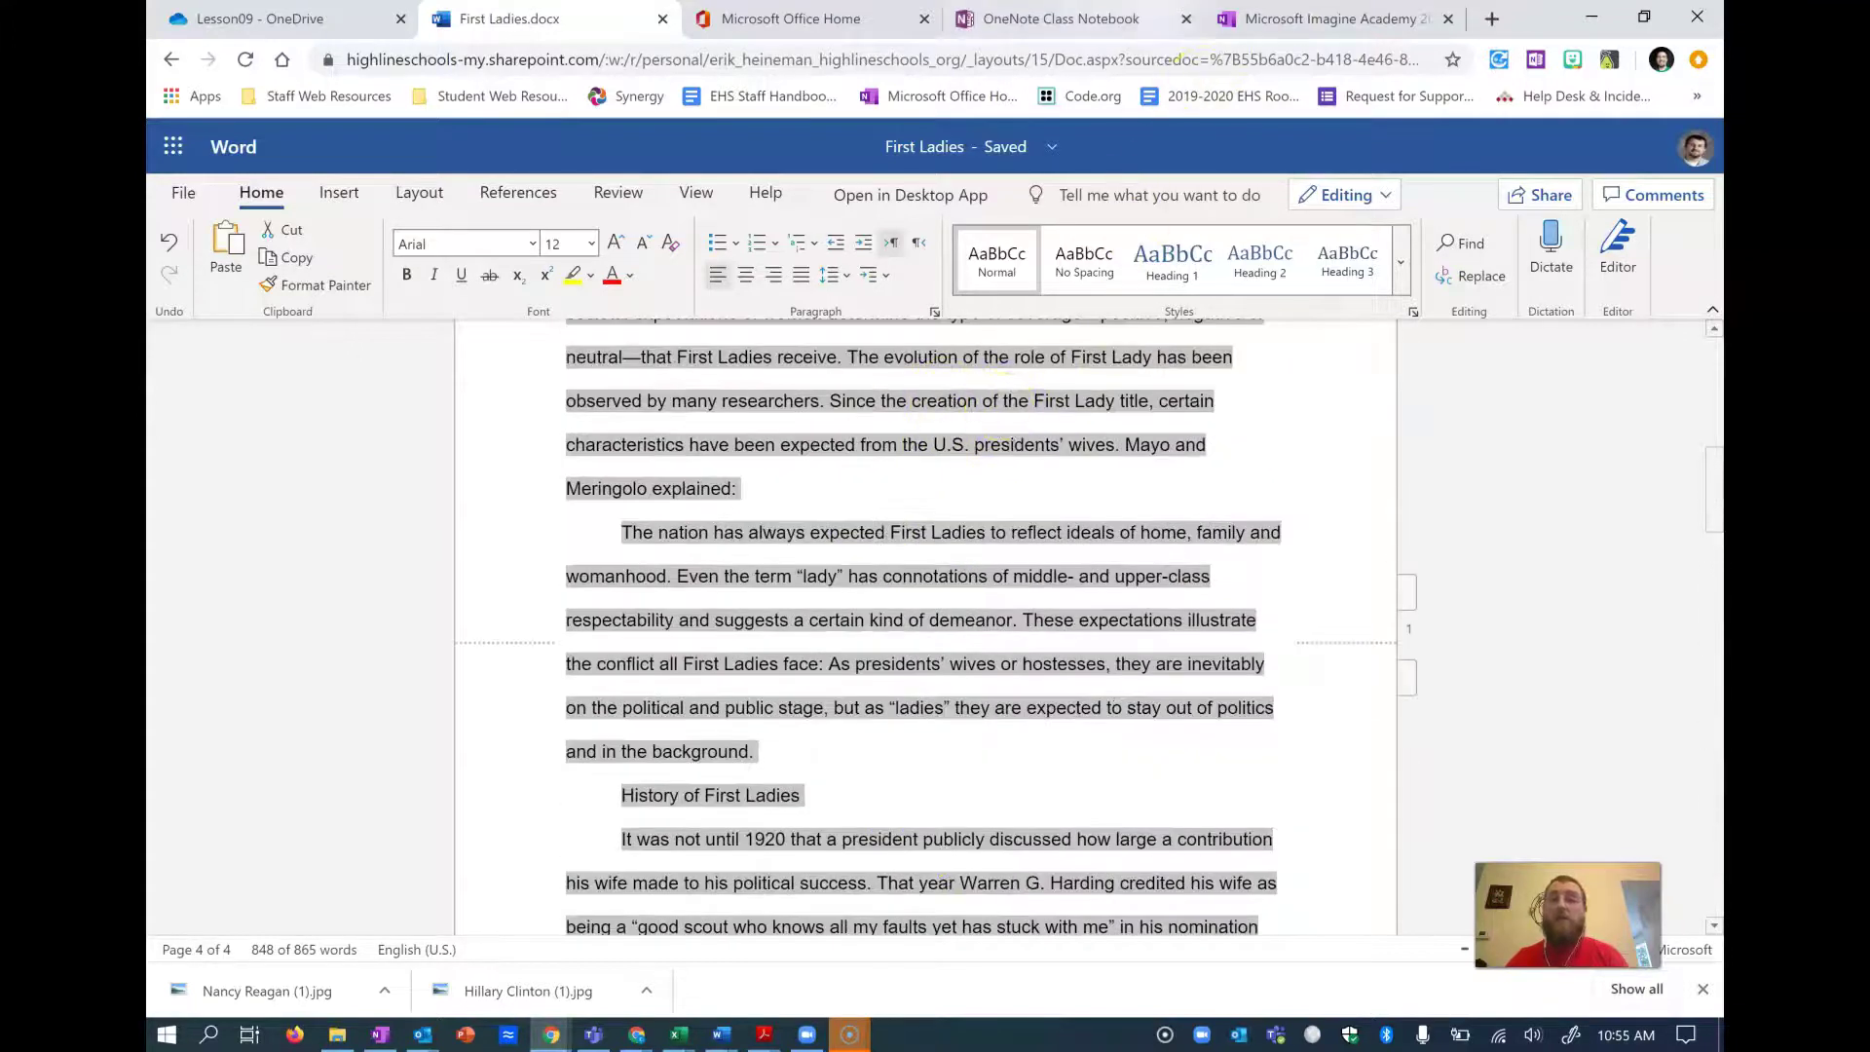
- Check the quotation instructions in OneNote, and in Word increase the left indent of the "The nation has always" paragraph one level and remove its first-line indent
click(1241, 25)
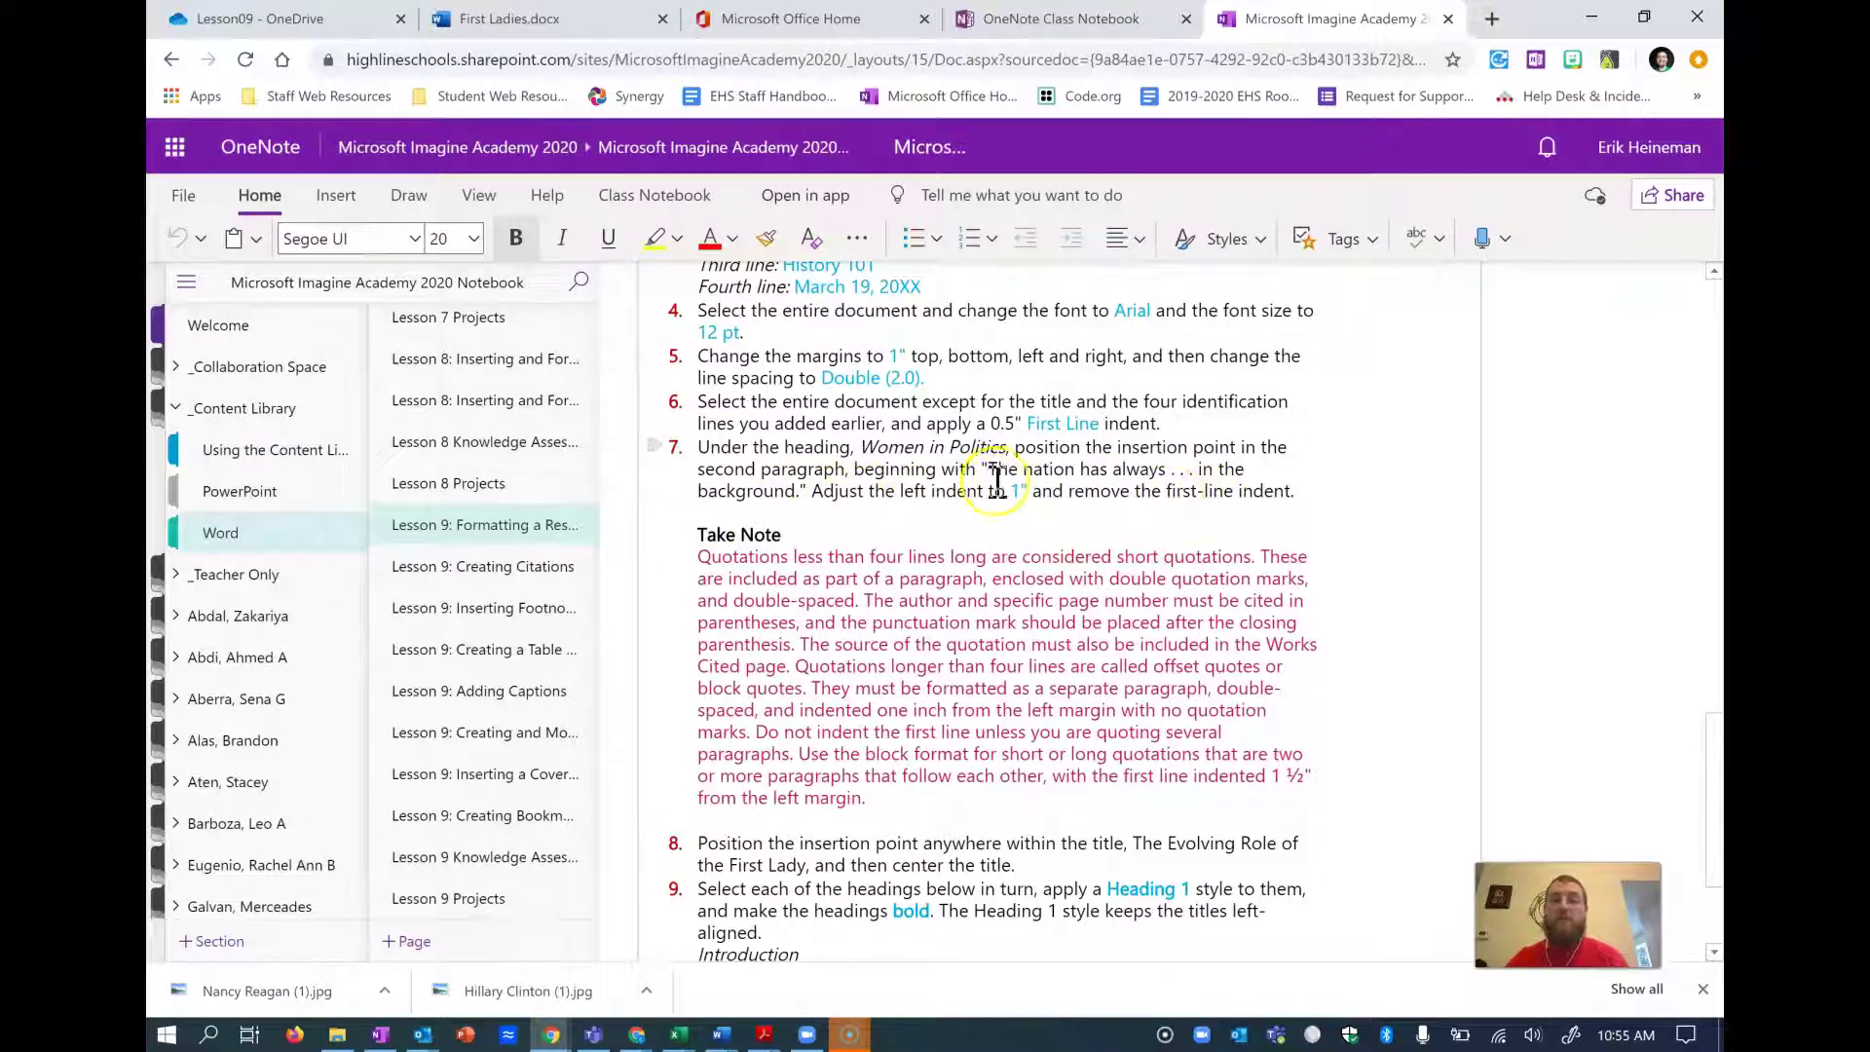
click(501, 19)
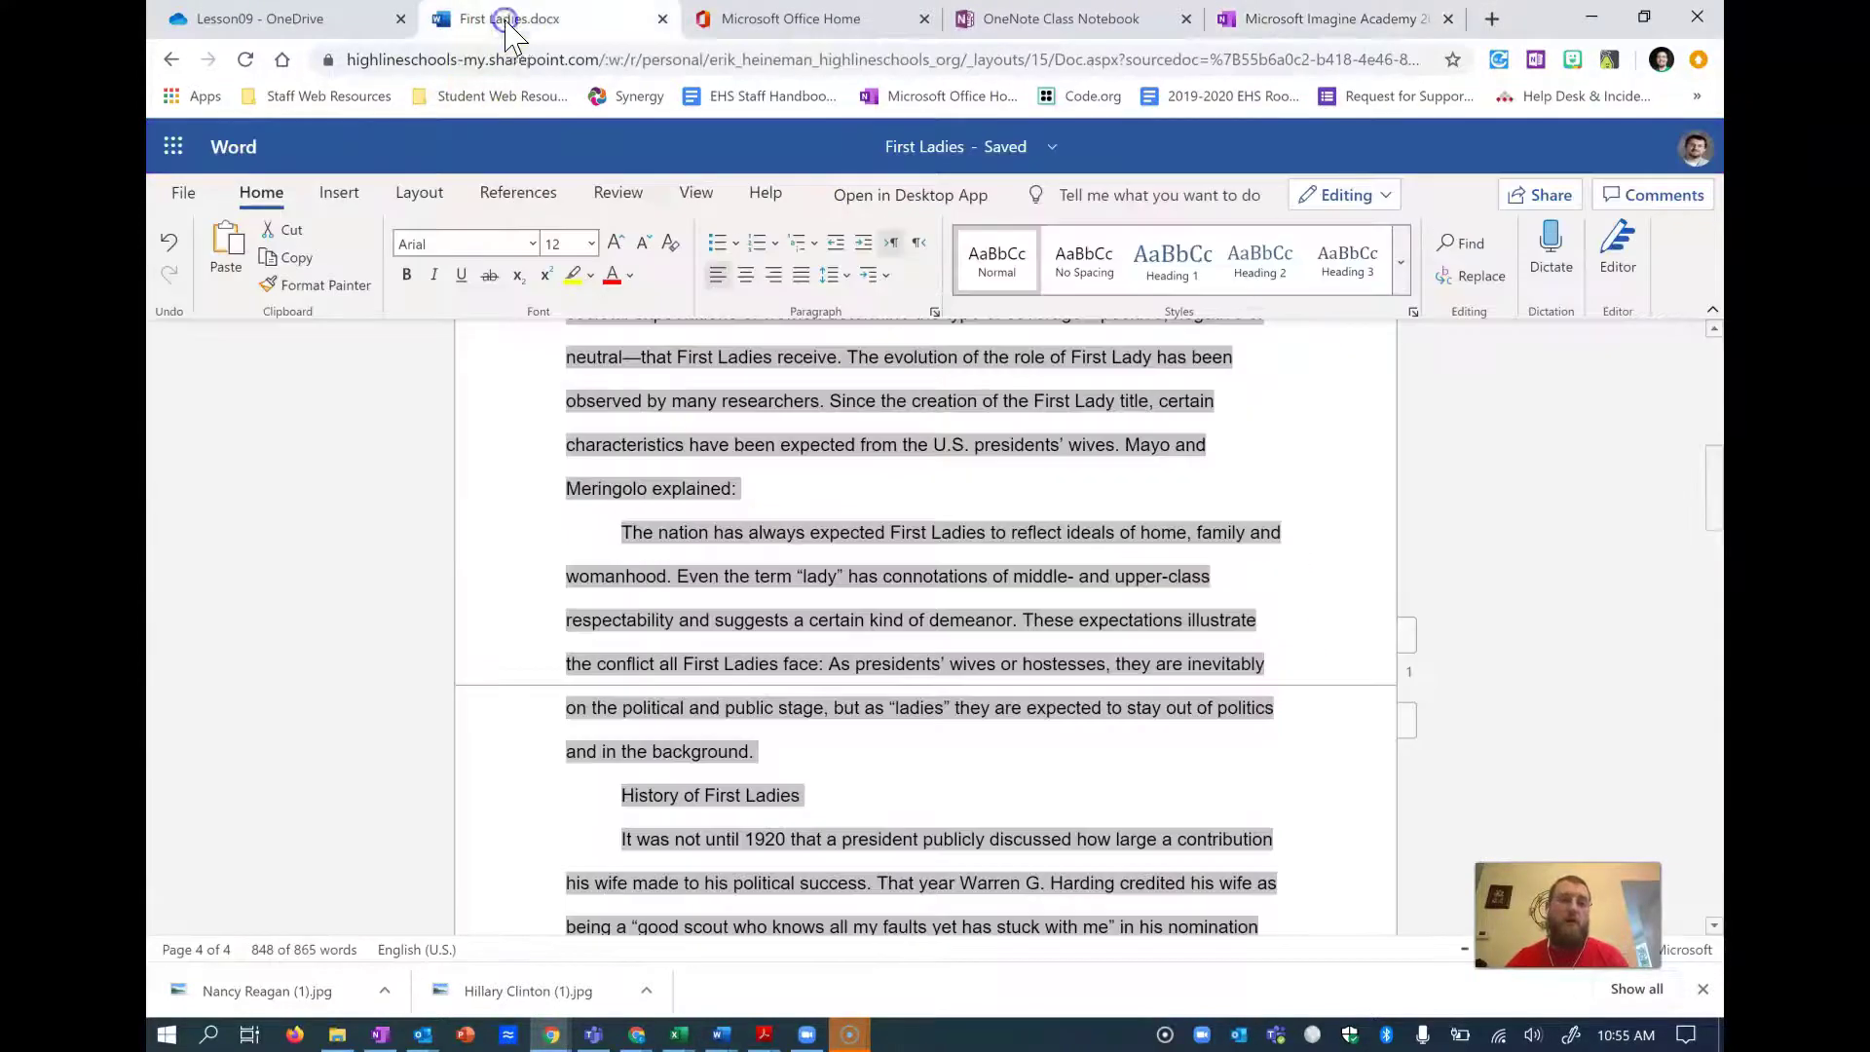
scroll(930, 467, up, 5)
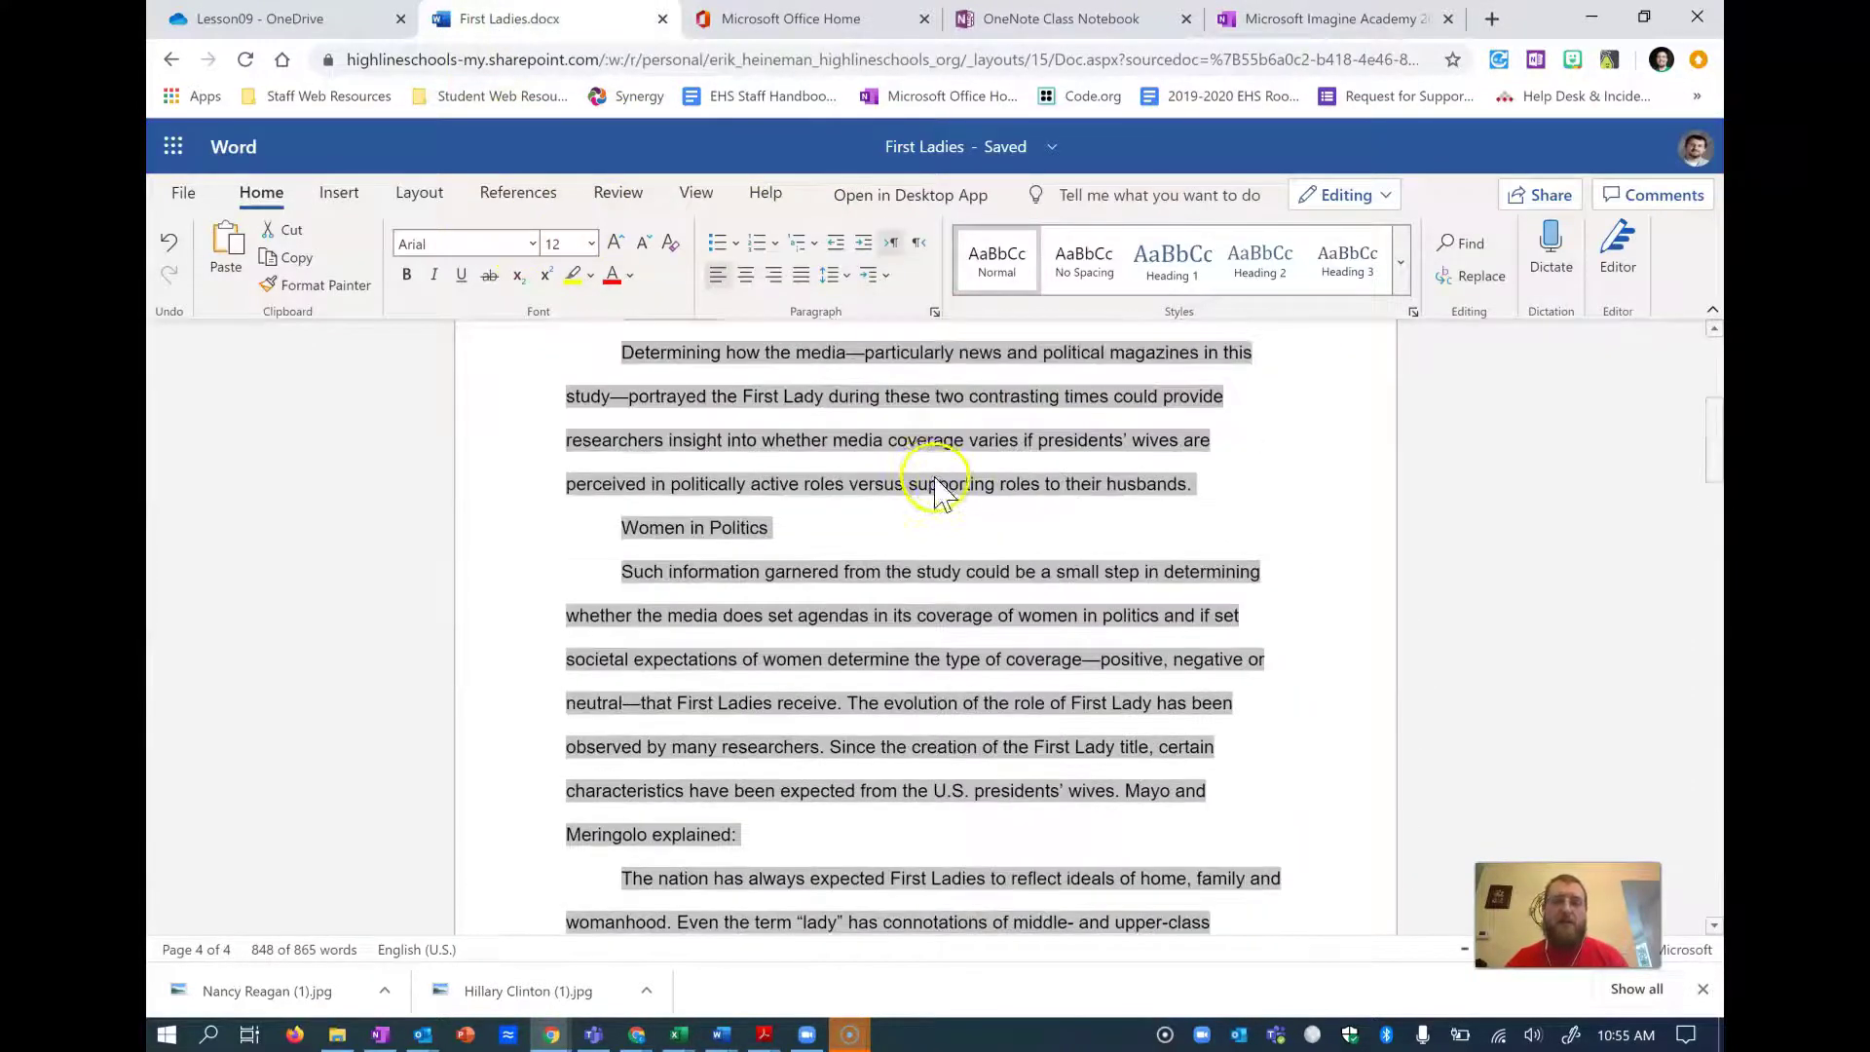
scroll(742, 426, down, 2)
click(651, 456)
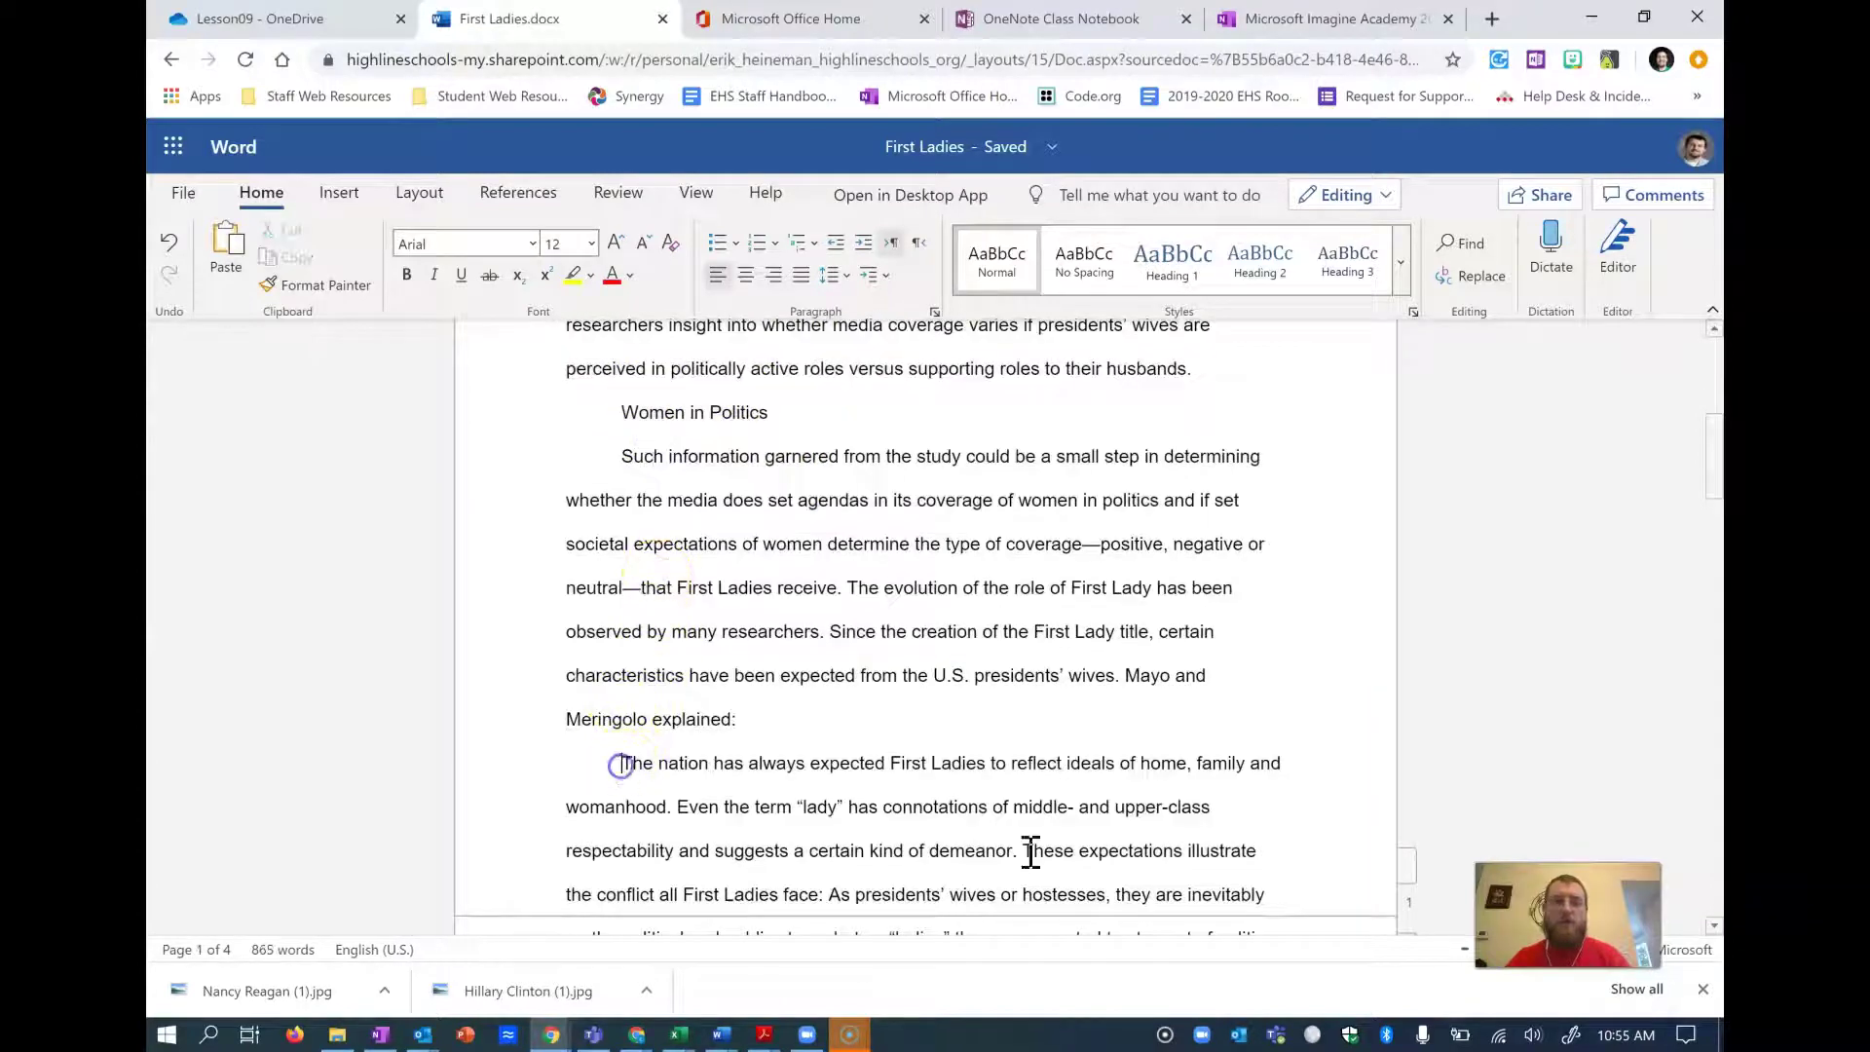
scroll(934, 467, down, 4)
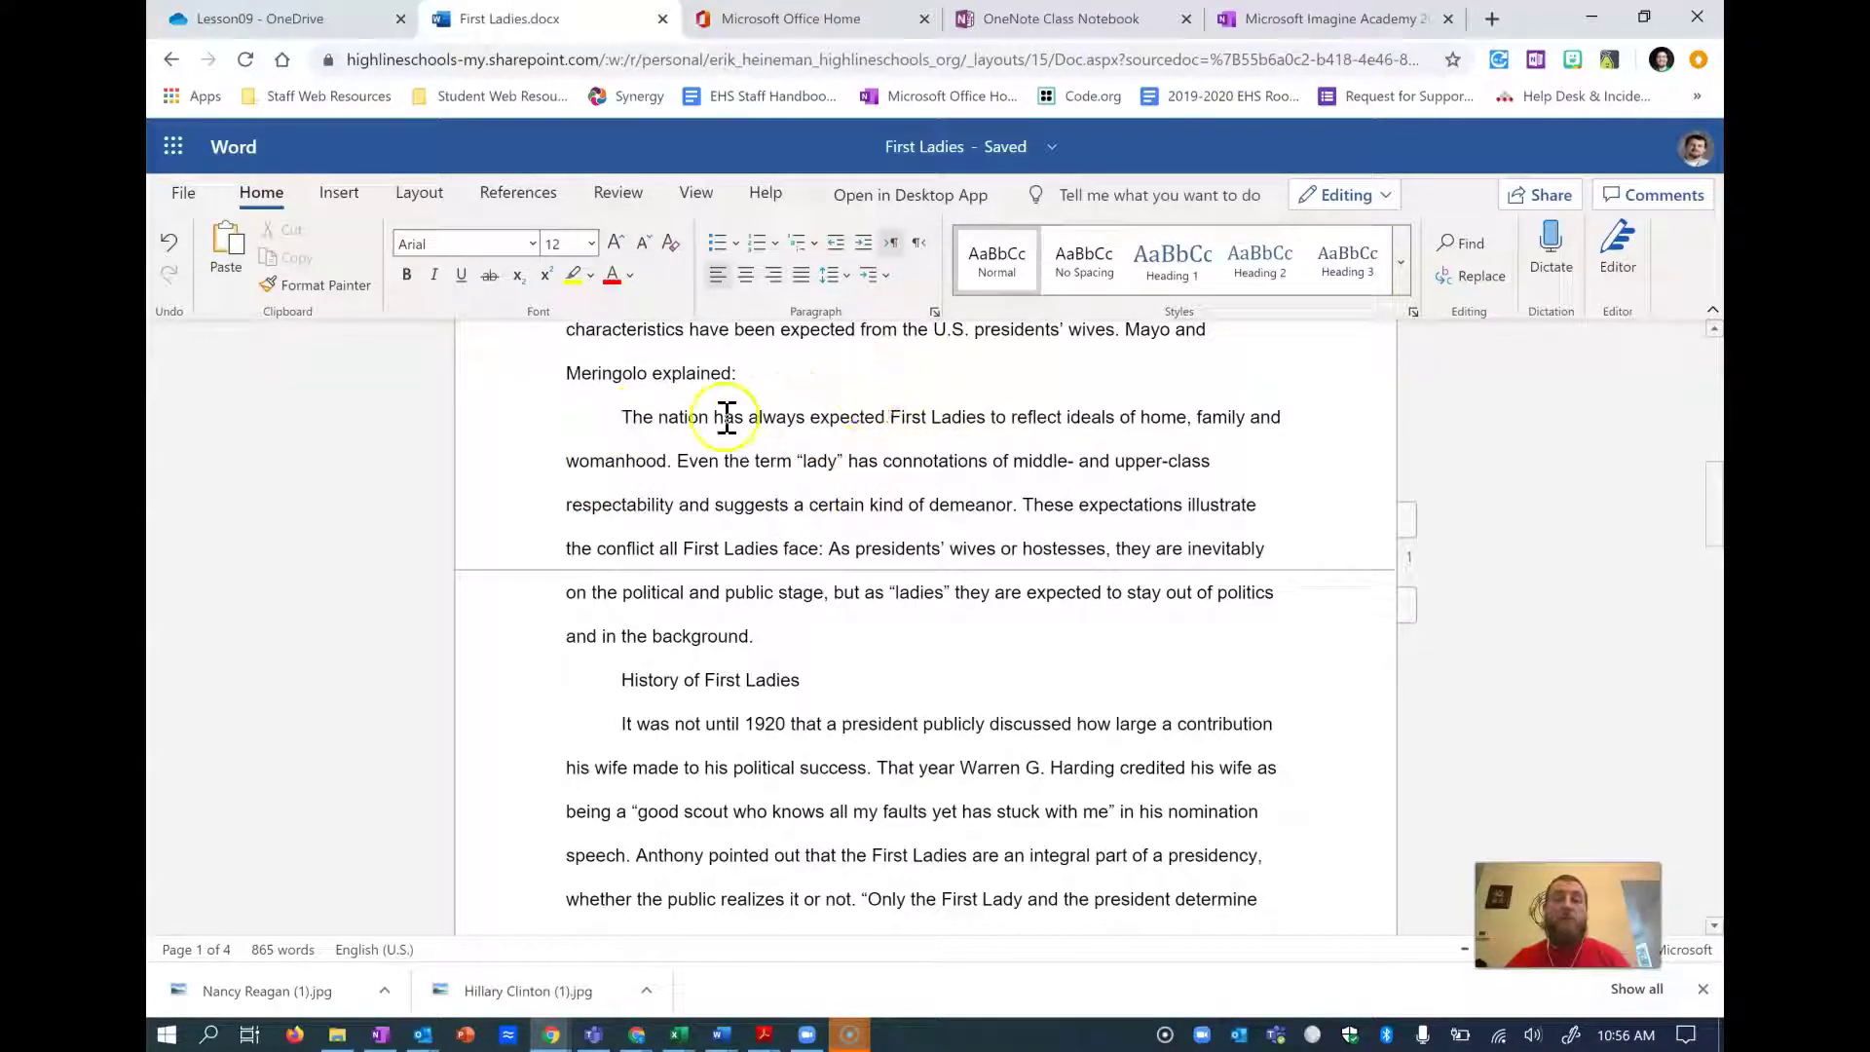
click(863, 244)
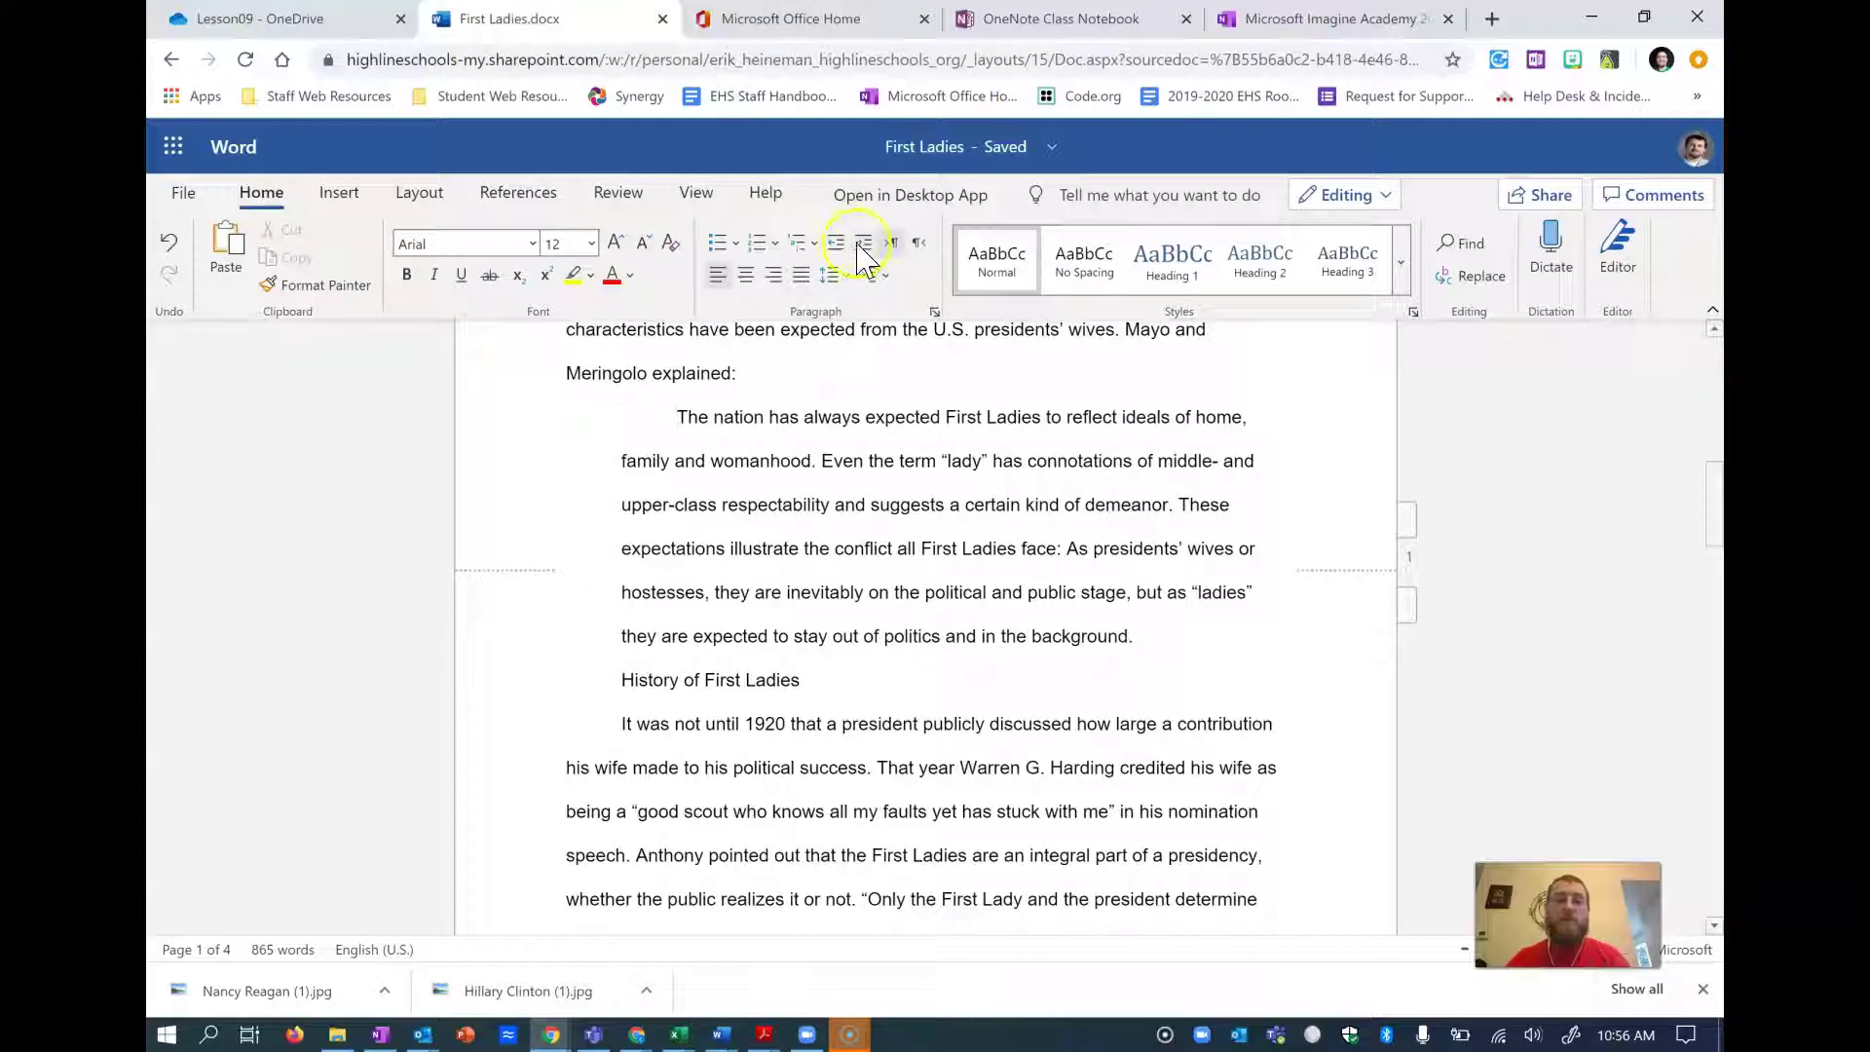
click(870, 277)
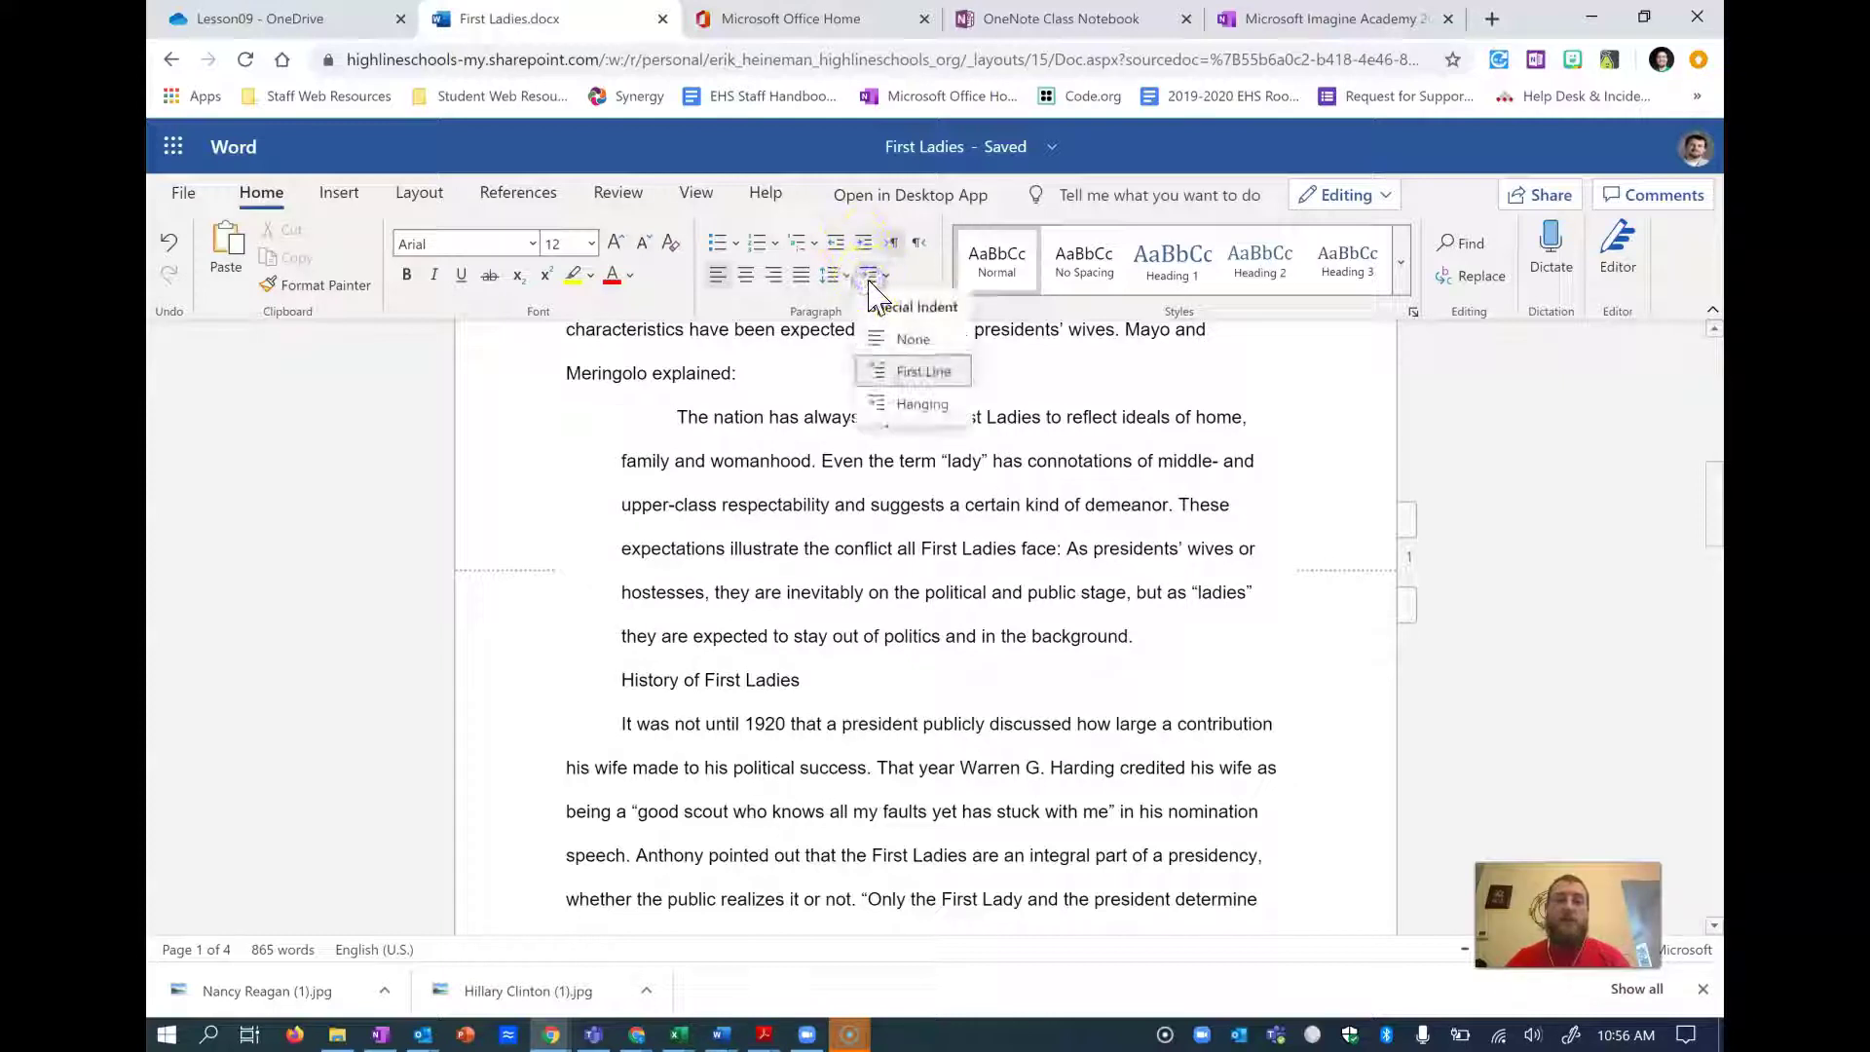
click(896, 339)
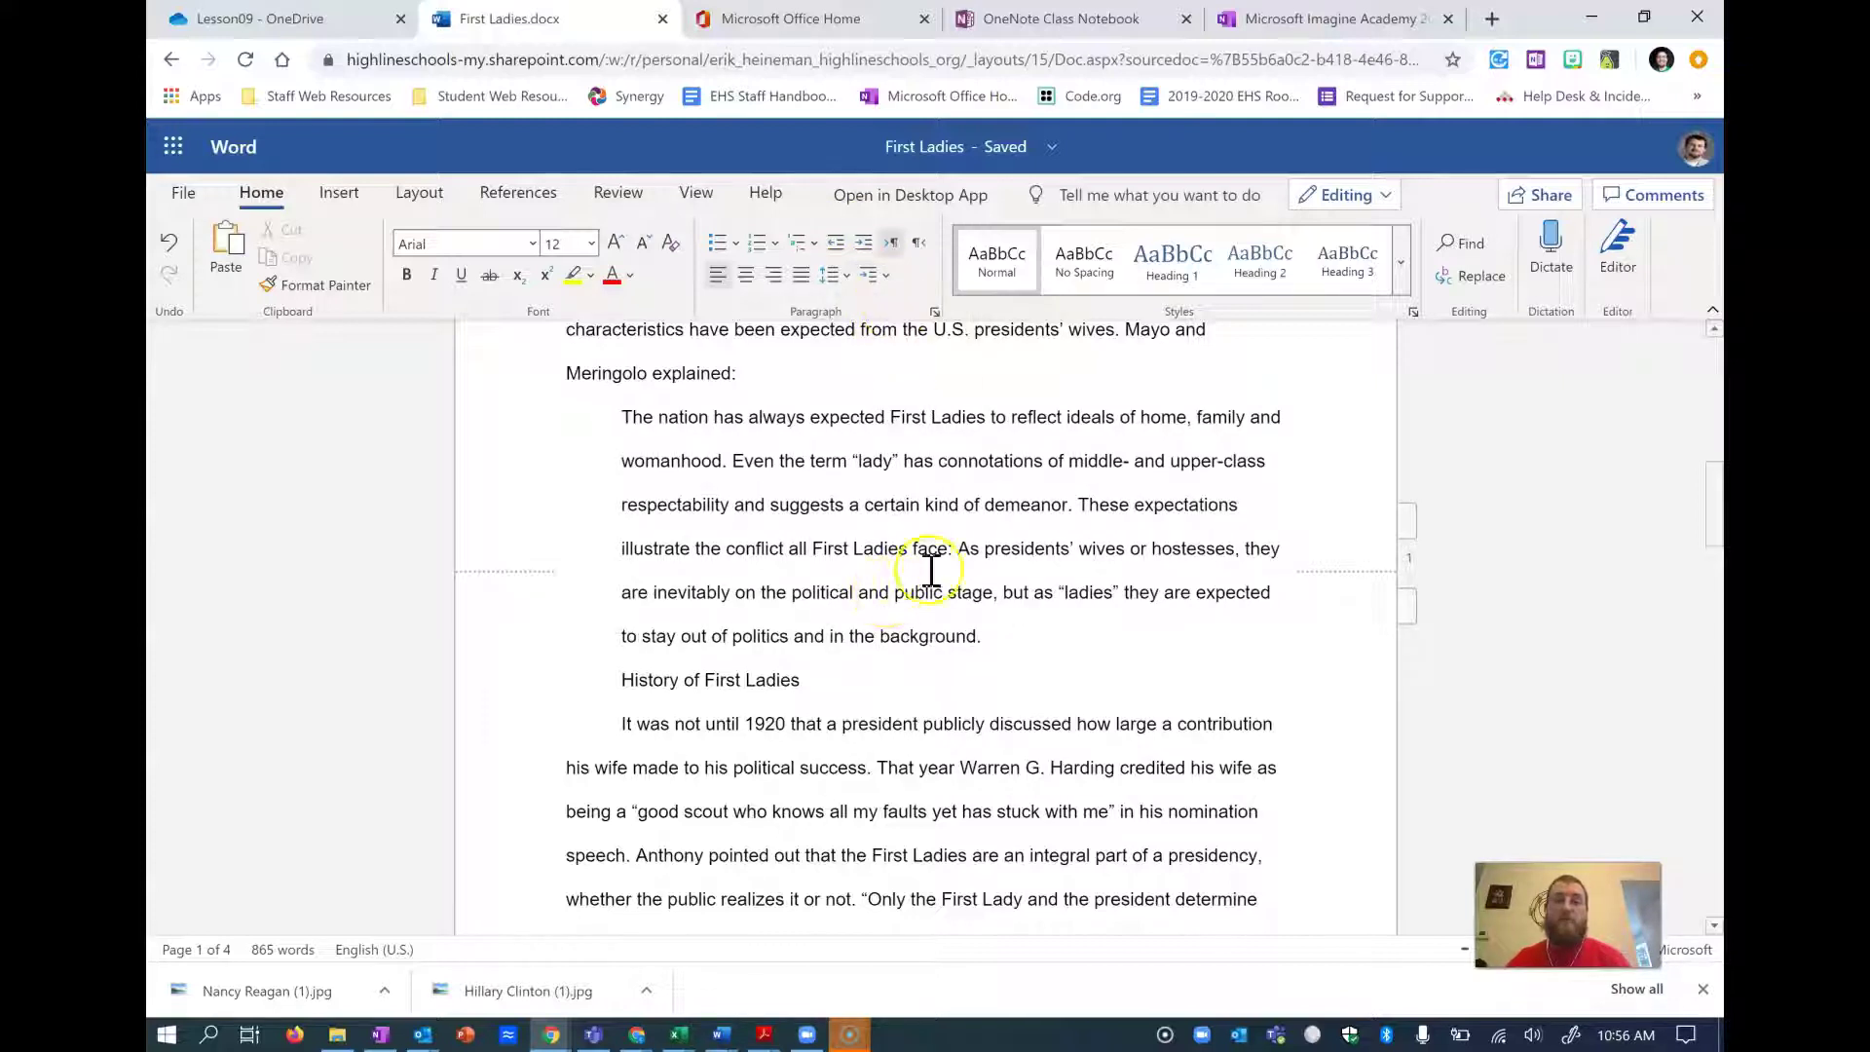
scroll(749, 451, up, 3)
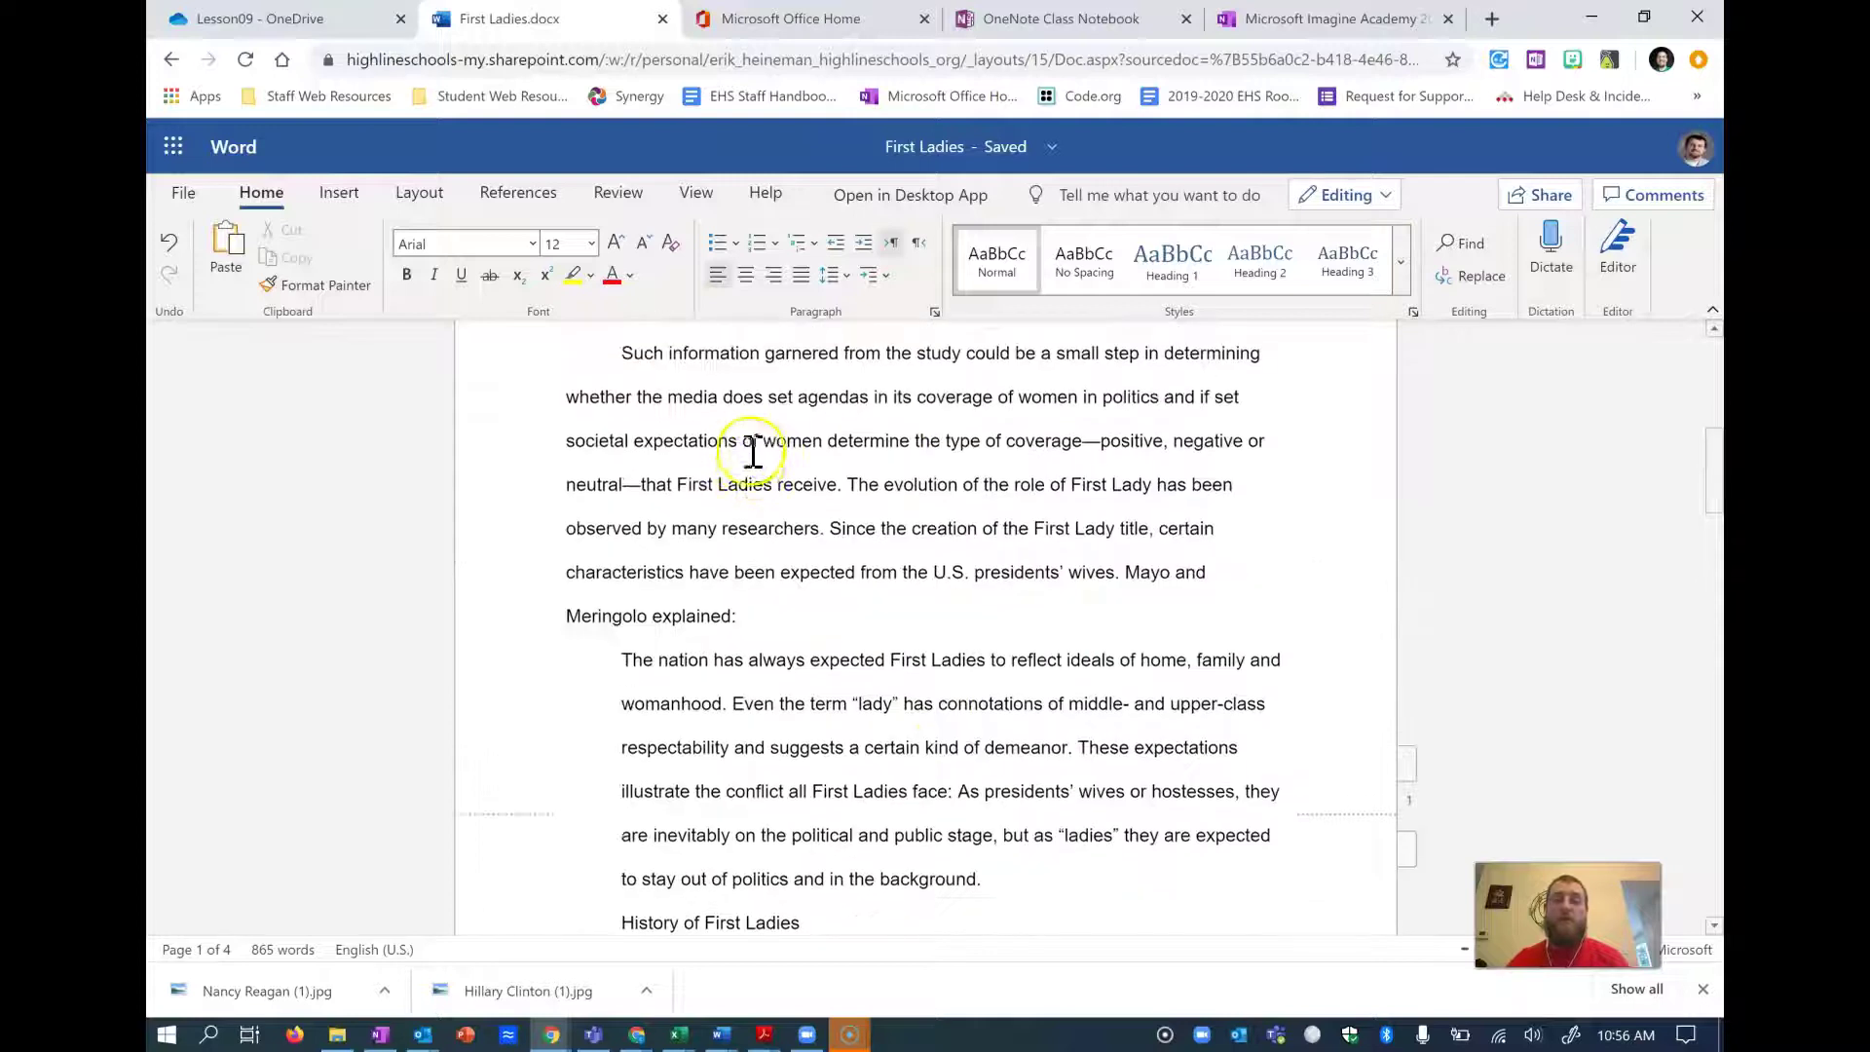
scroll(755, 458, up, 1)
scroll(763, 688, down, 1)
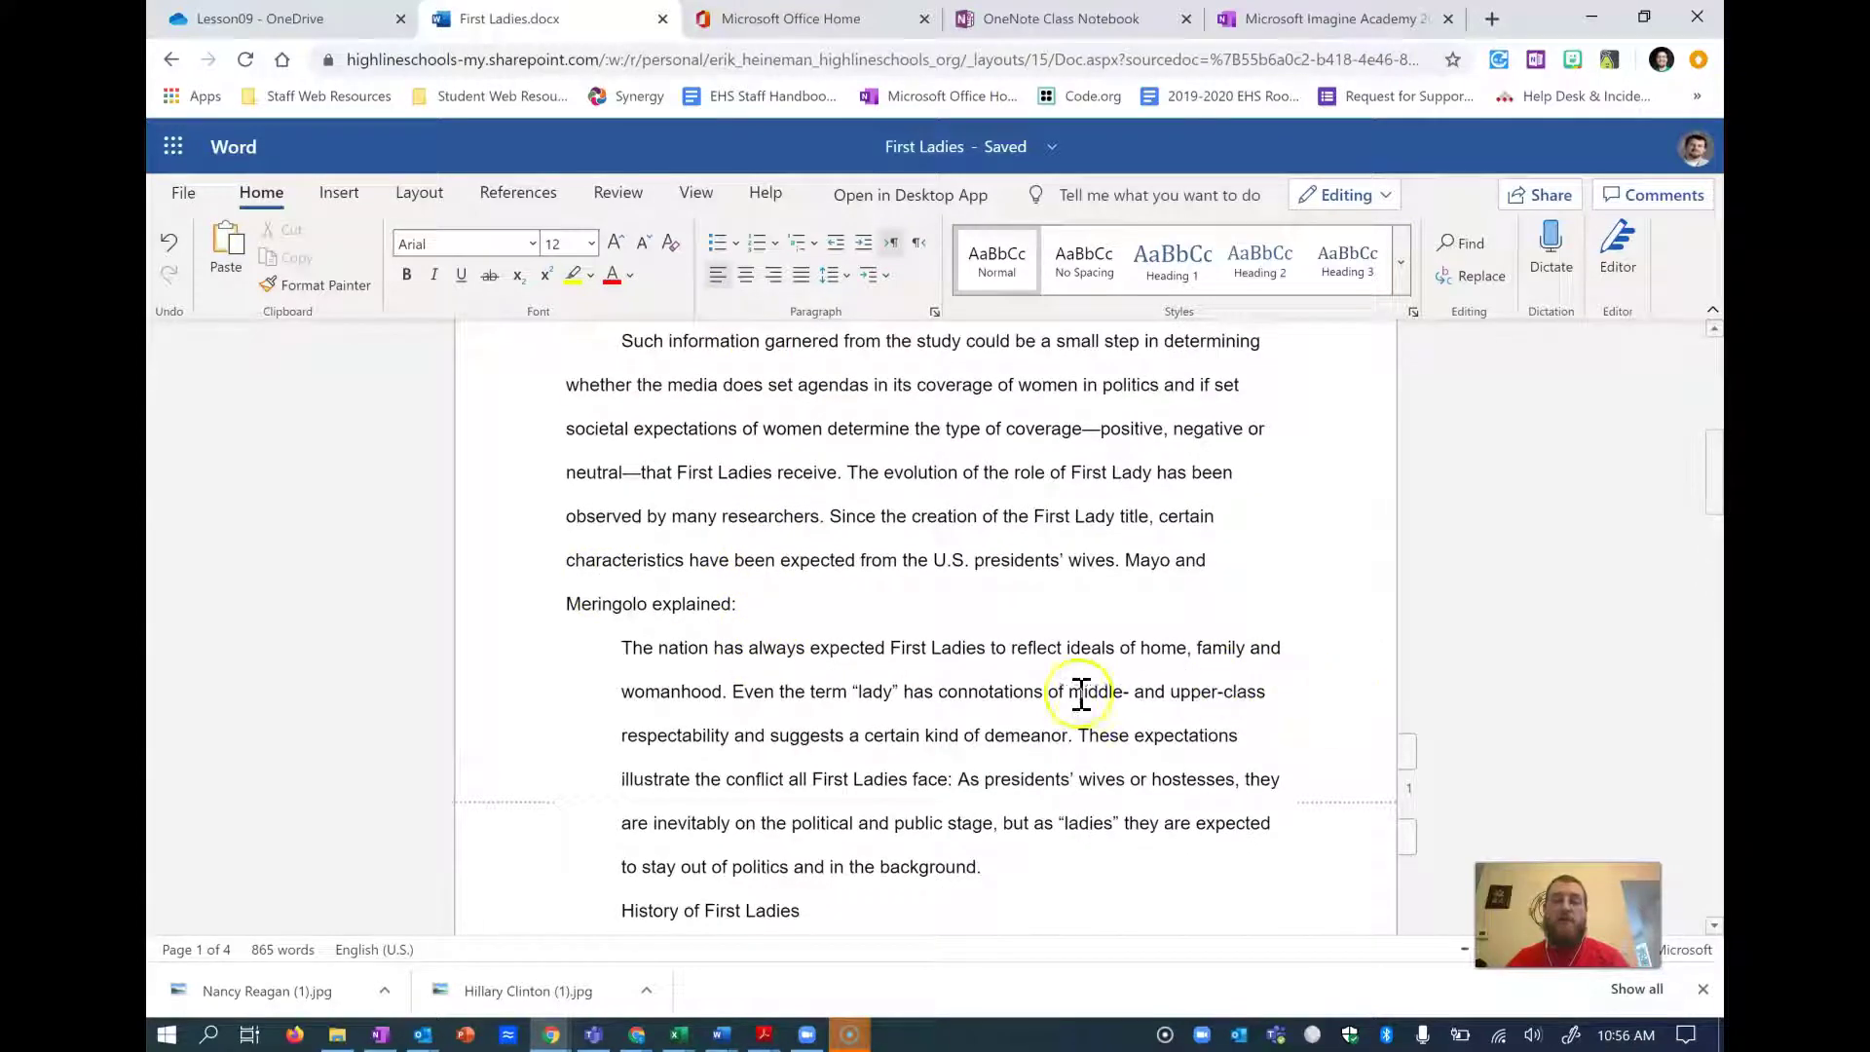
- Read the title instruction in OneNote, and center the title The Evolving Role of the First Lady in Word
click(1320, 18)
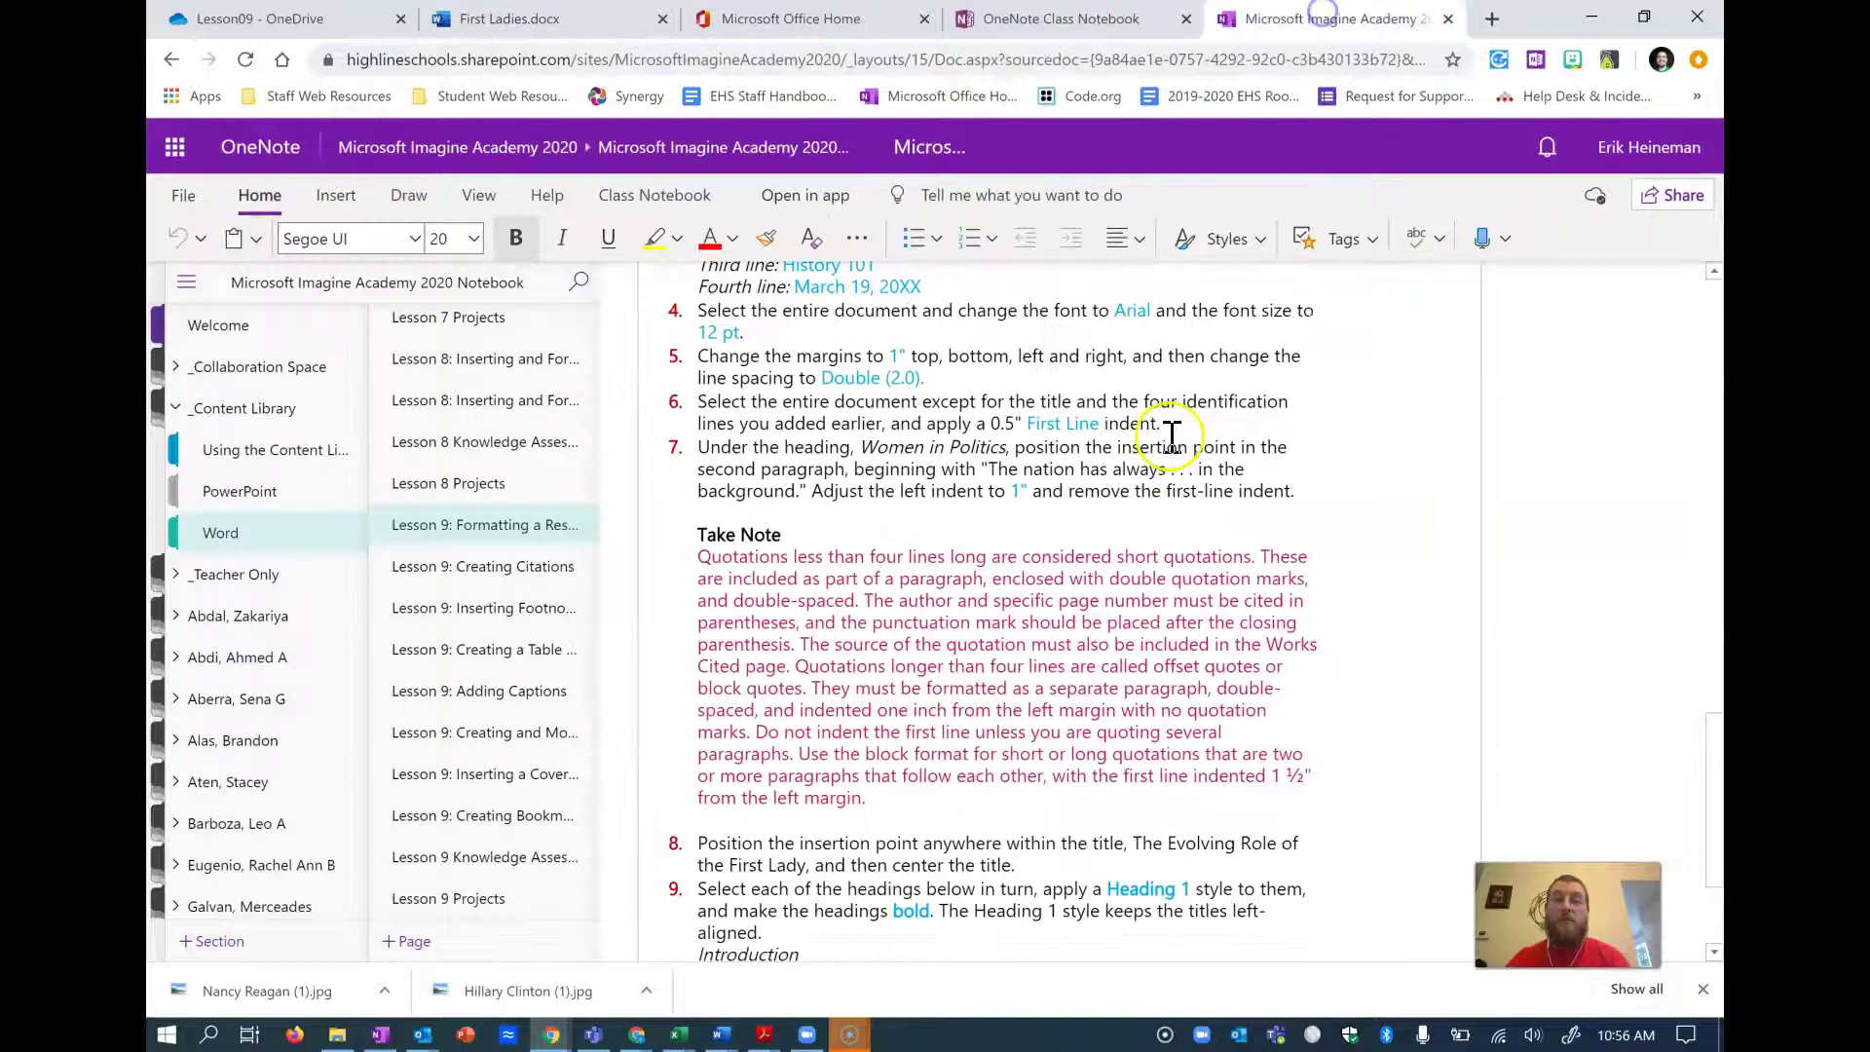
scroll(1172, 436, down, 2)
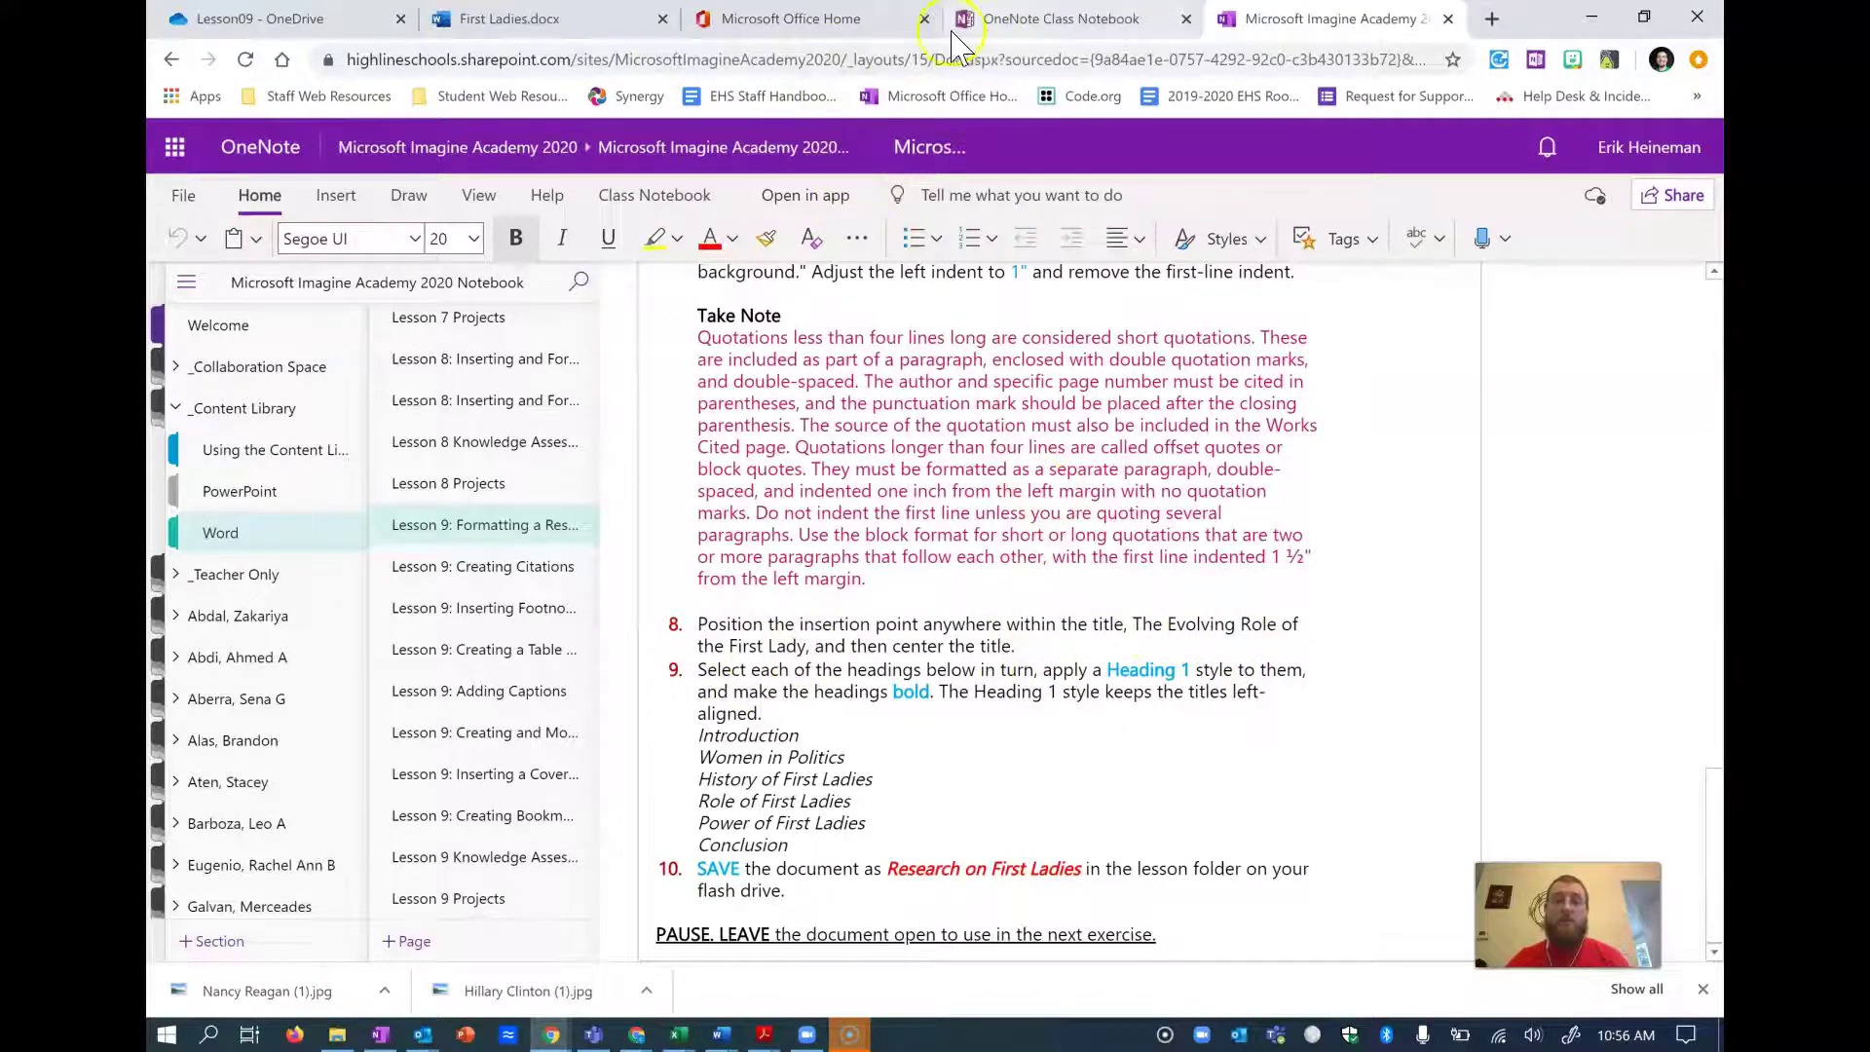
click(554, 24)
scroll(709, 647, up, 9)
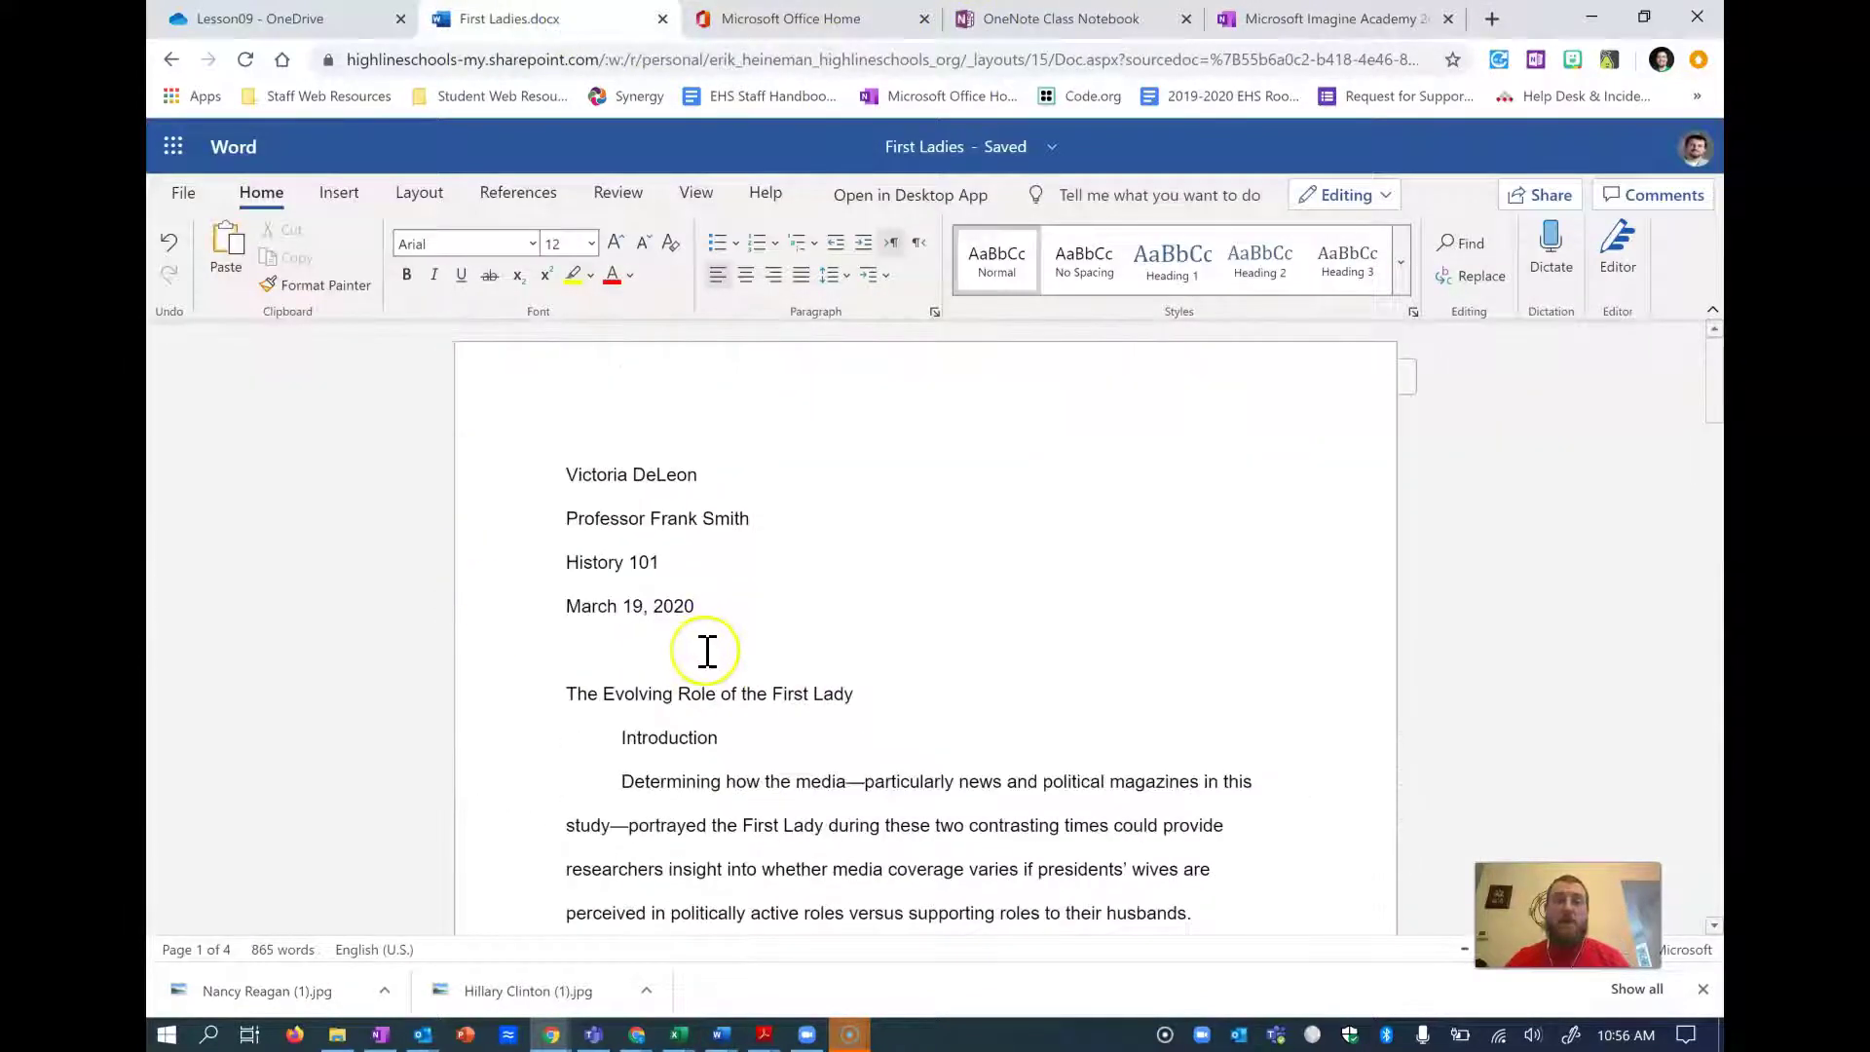
click(746, 276)
- Check the heading instructions in OneNote, and format the Introduction heading in Word with the Heading 1 style and bold
click(1268, 19)
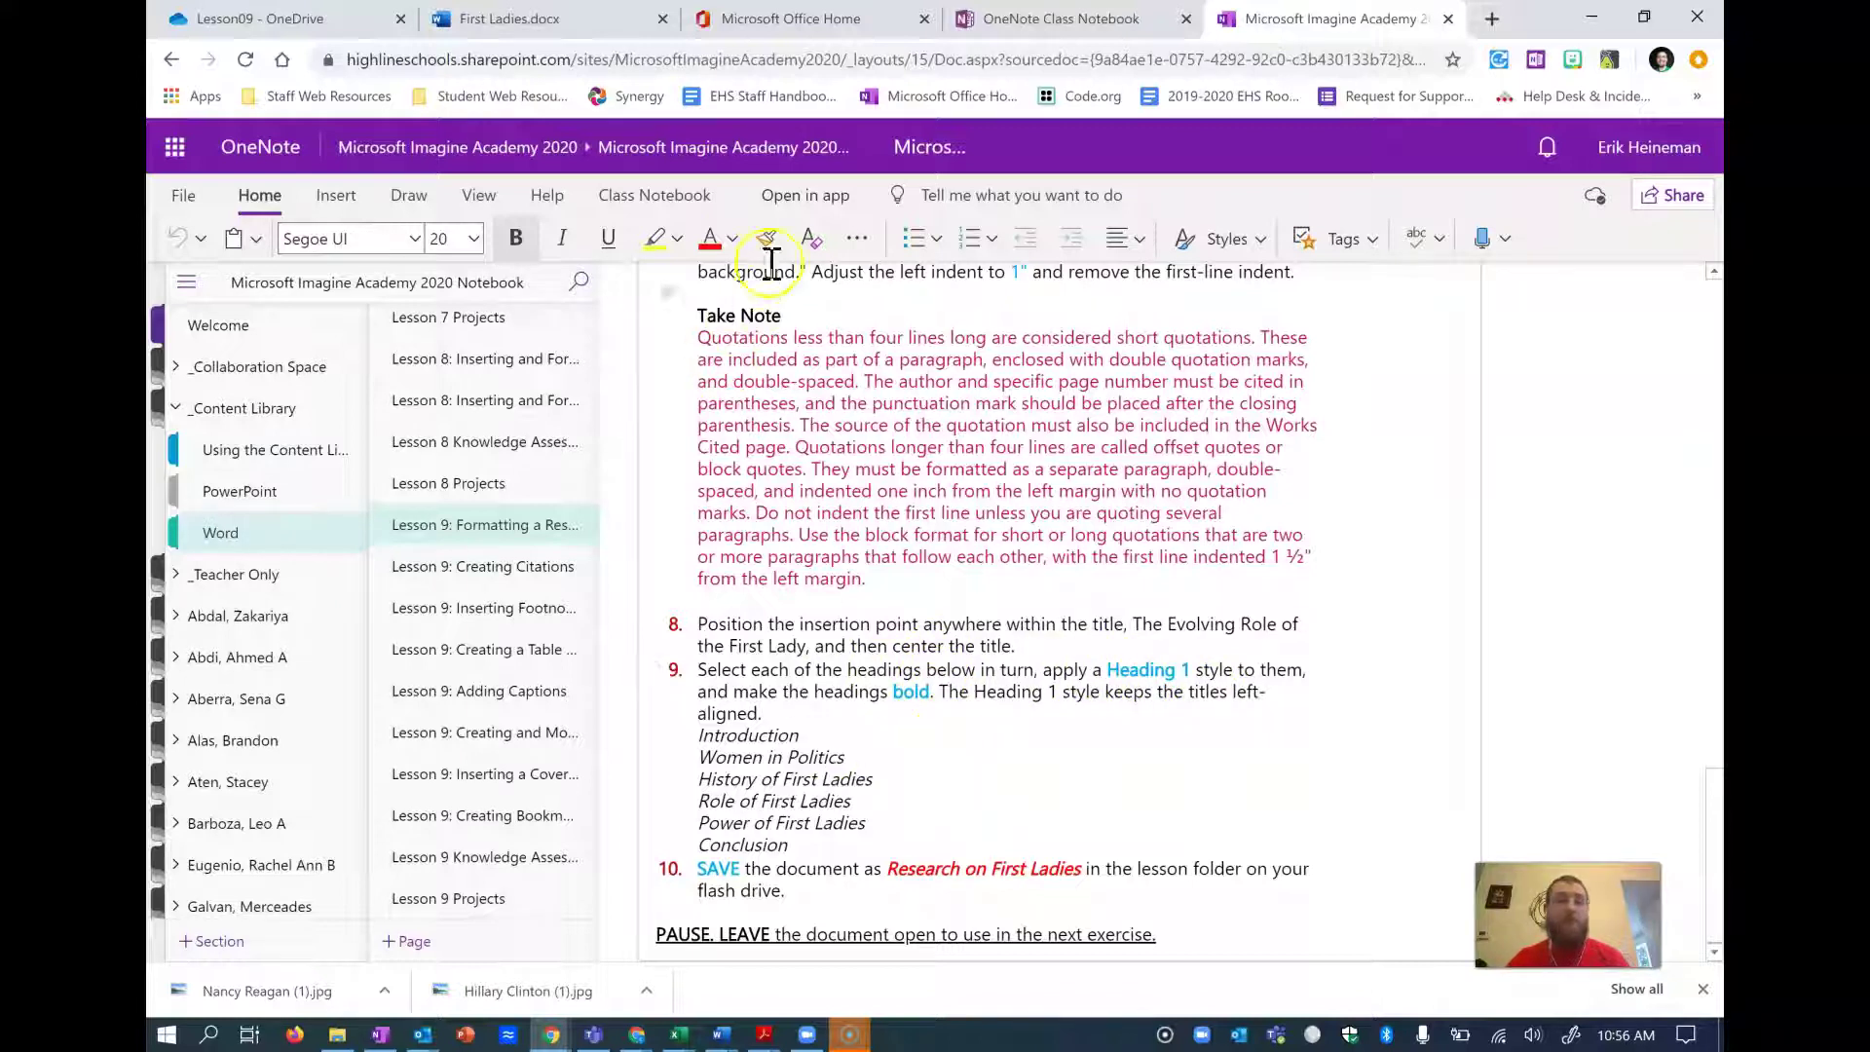
click(582, 19)
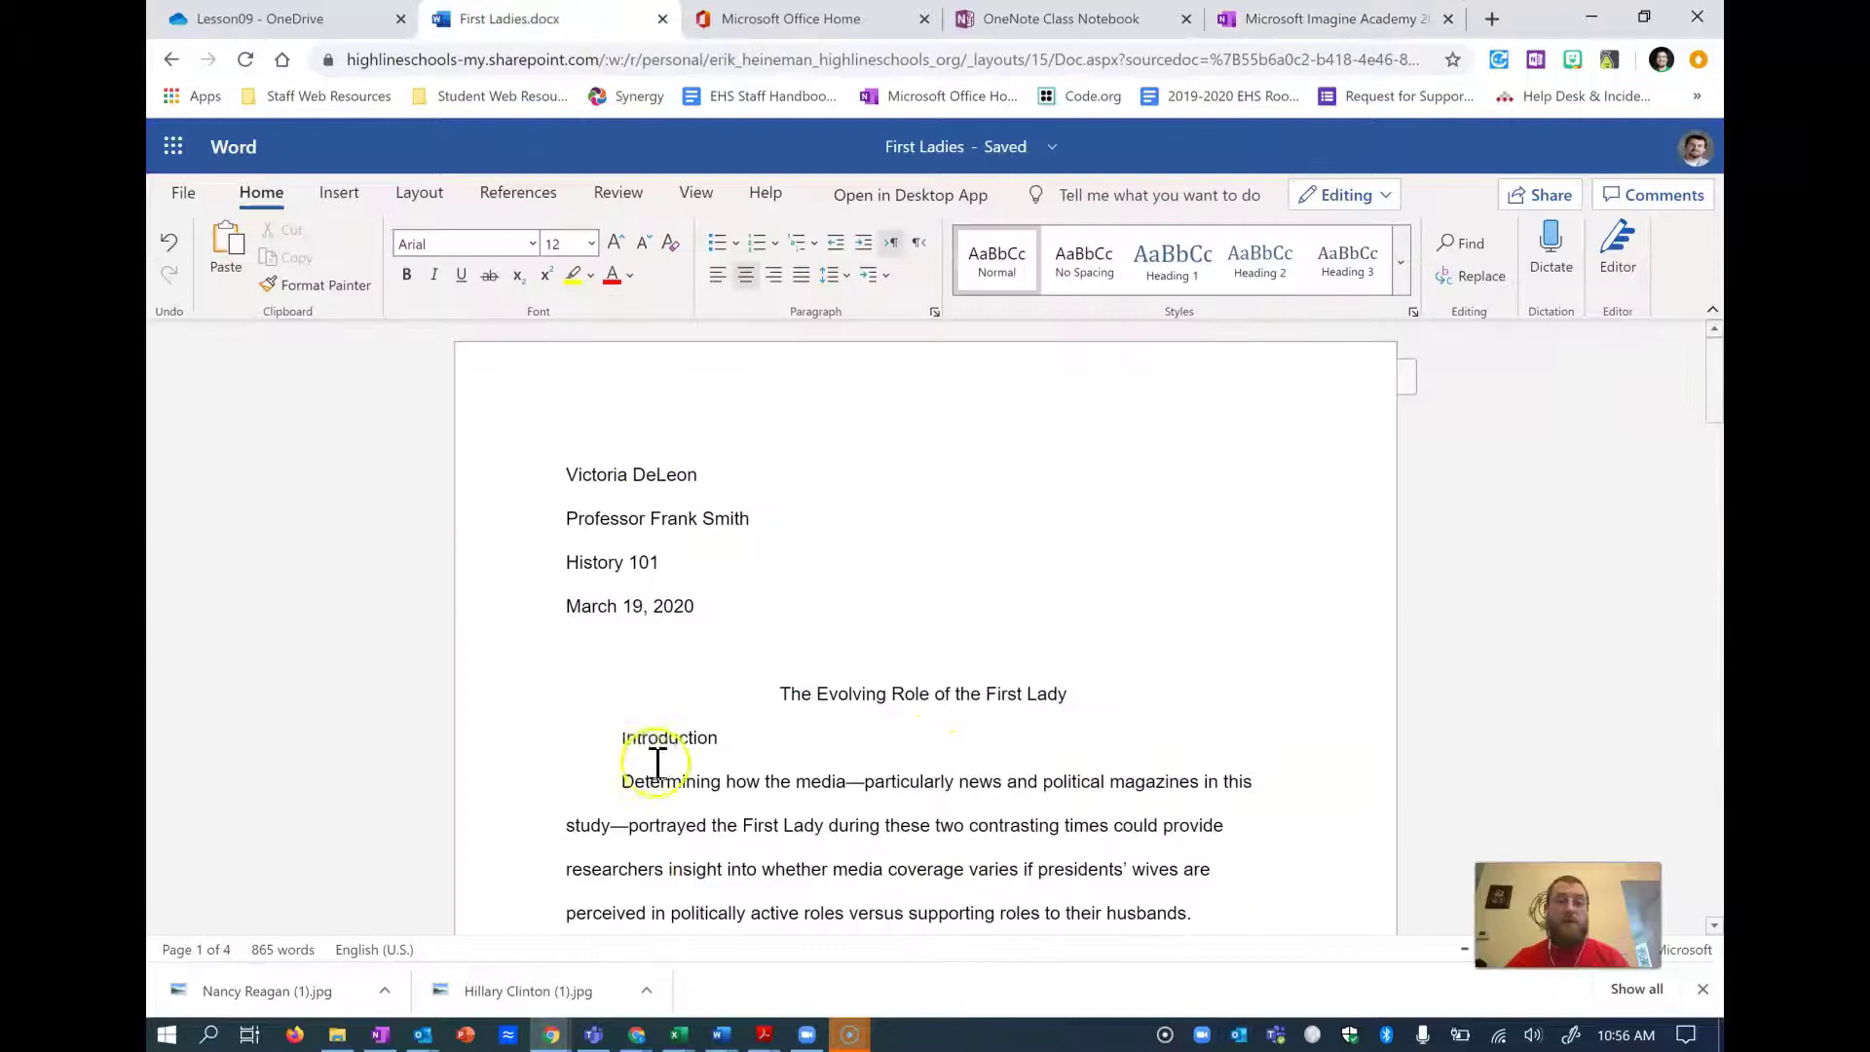
drag(737, 737, 768, 730)
scroll(792, 717, down, 5)
scroll(799, 711, up, 3)
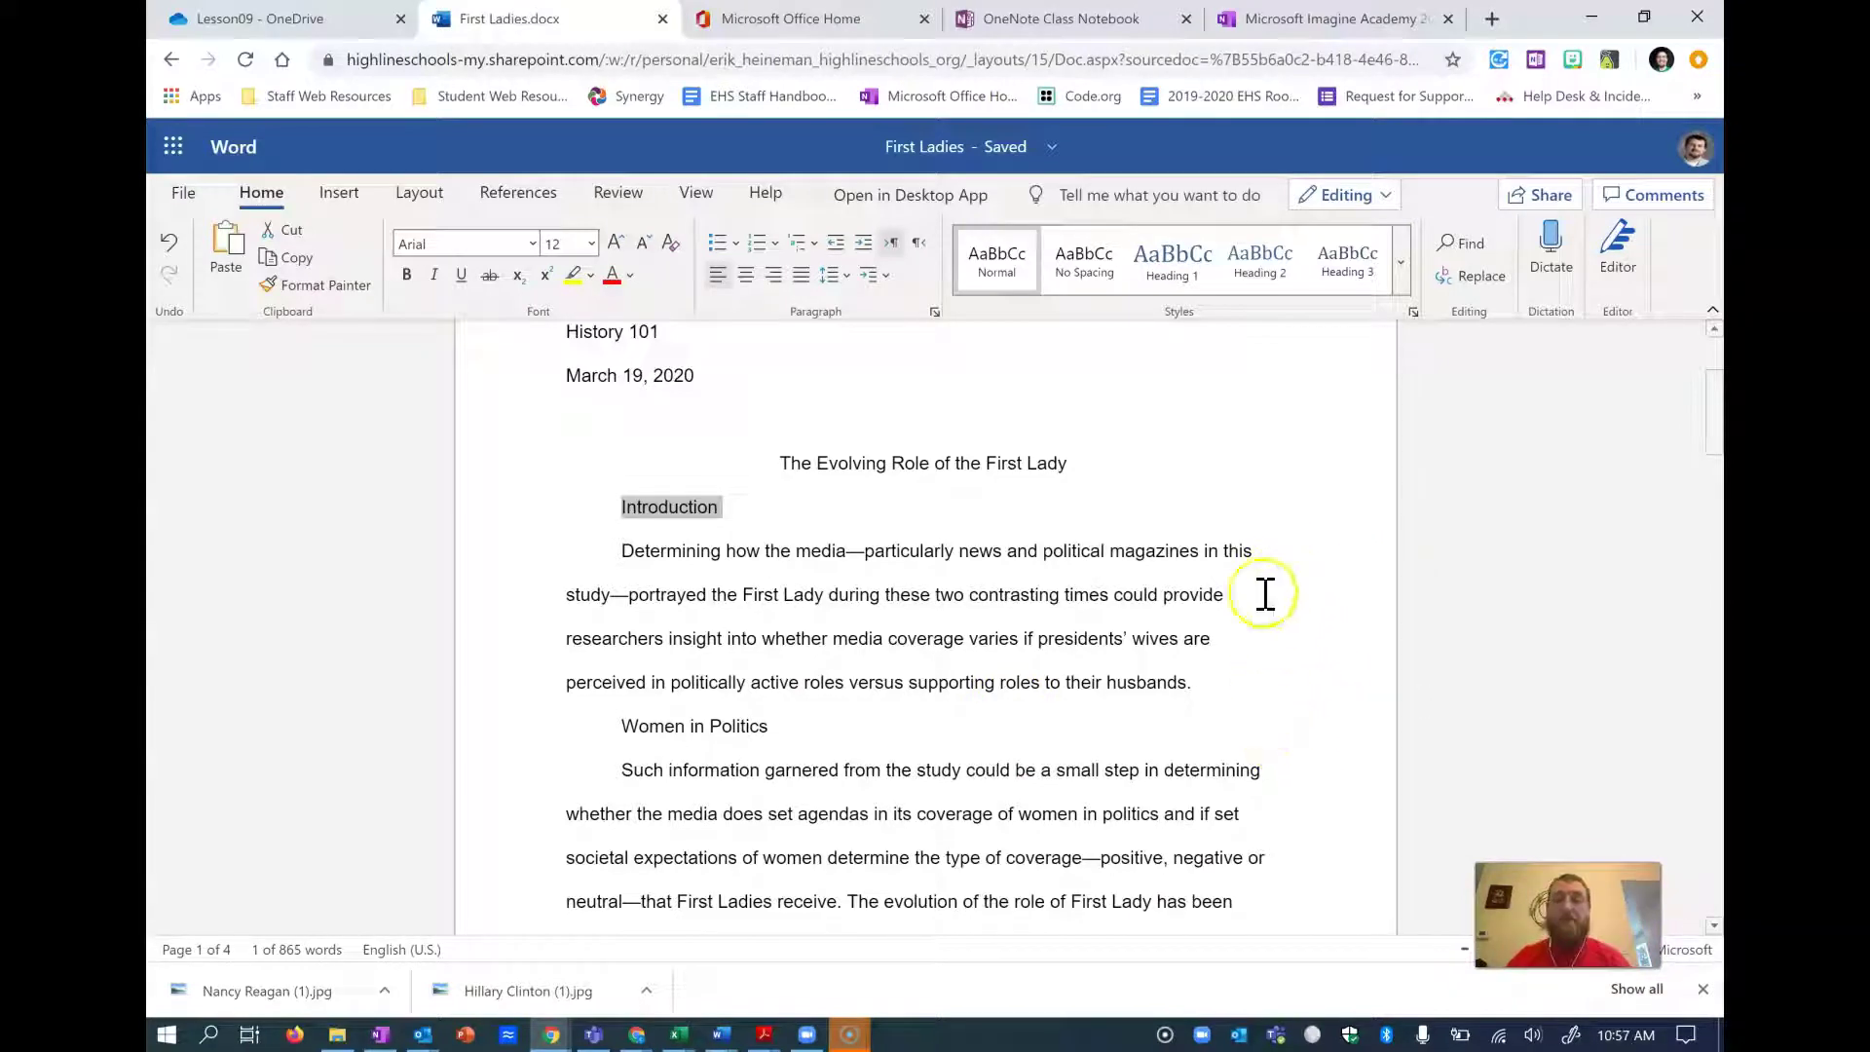
click(1175, 256)
click(409, 276)
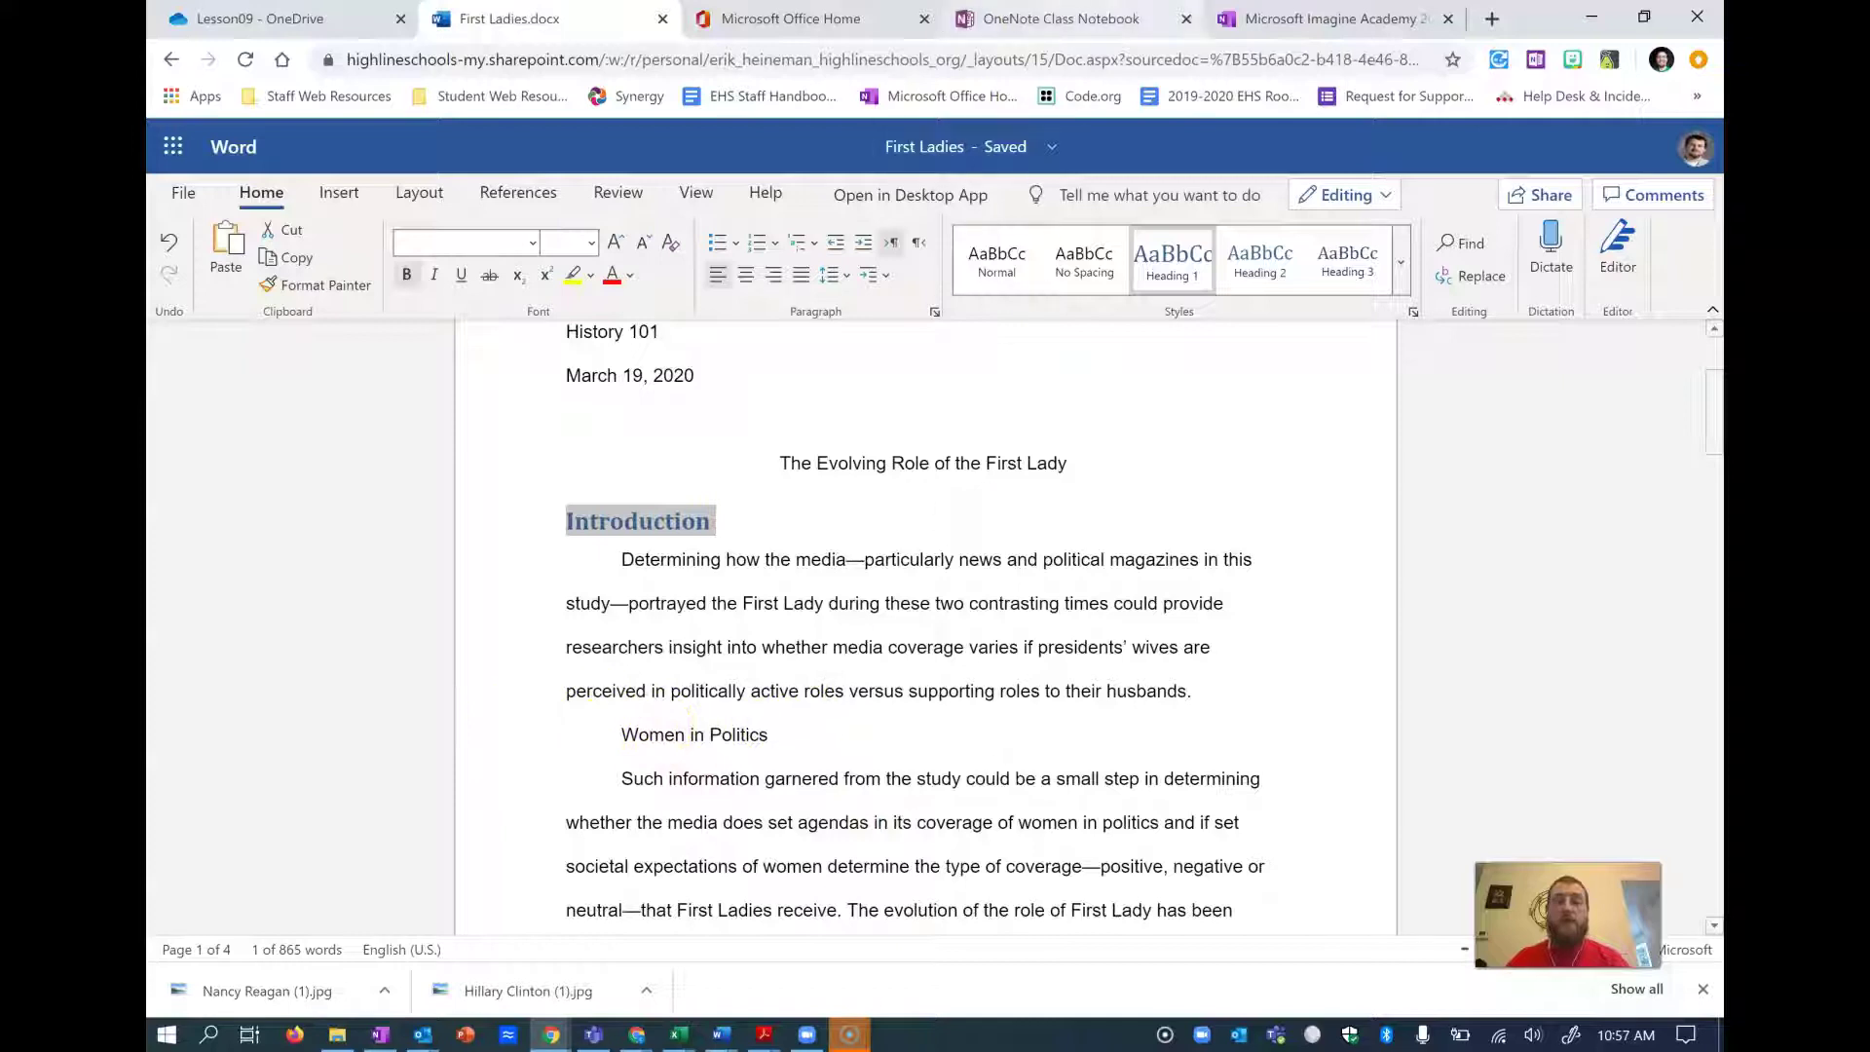
- Check the list of headings in OneNote, and apply the Heading 1 style and bold to Women in Politics in Word
click(1295, 20)
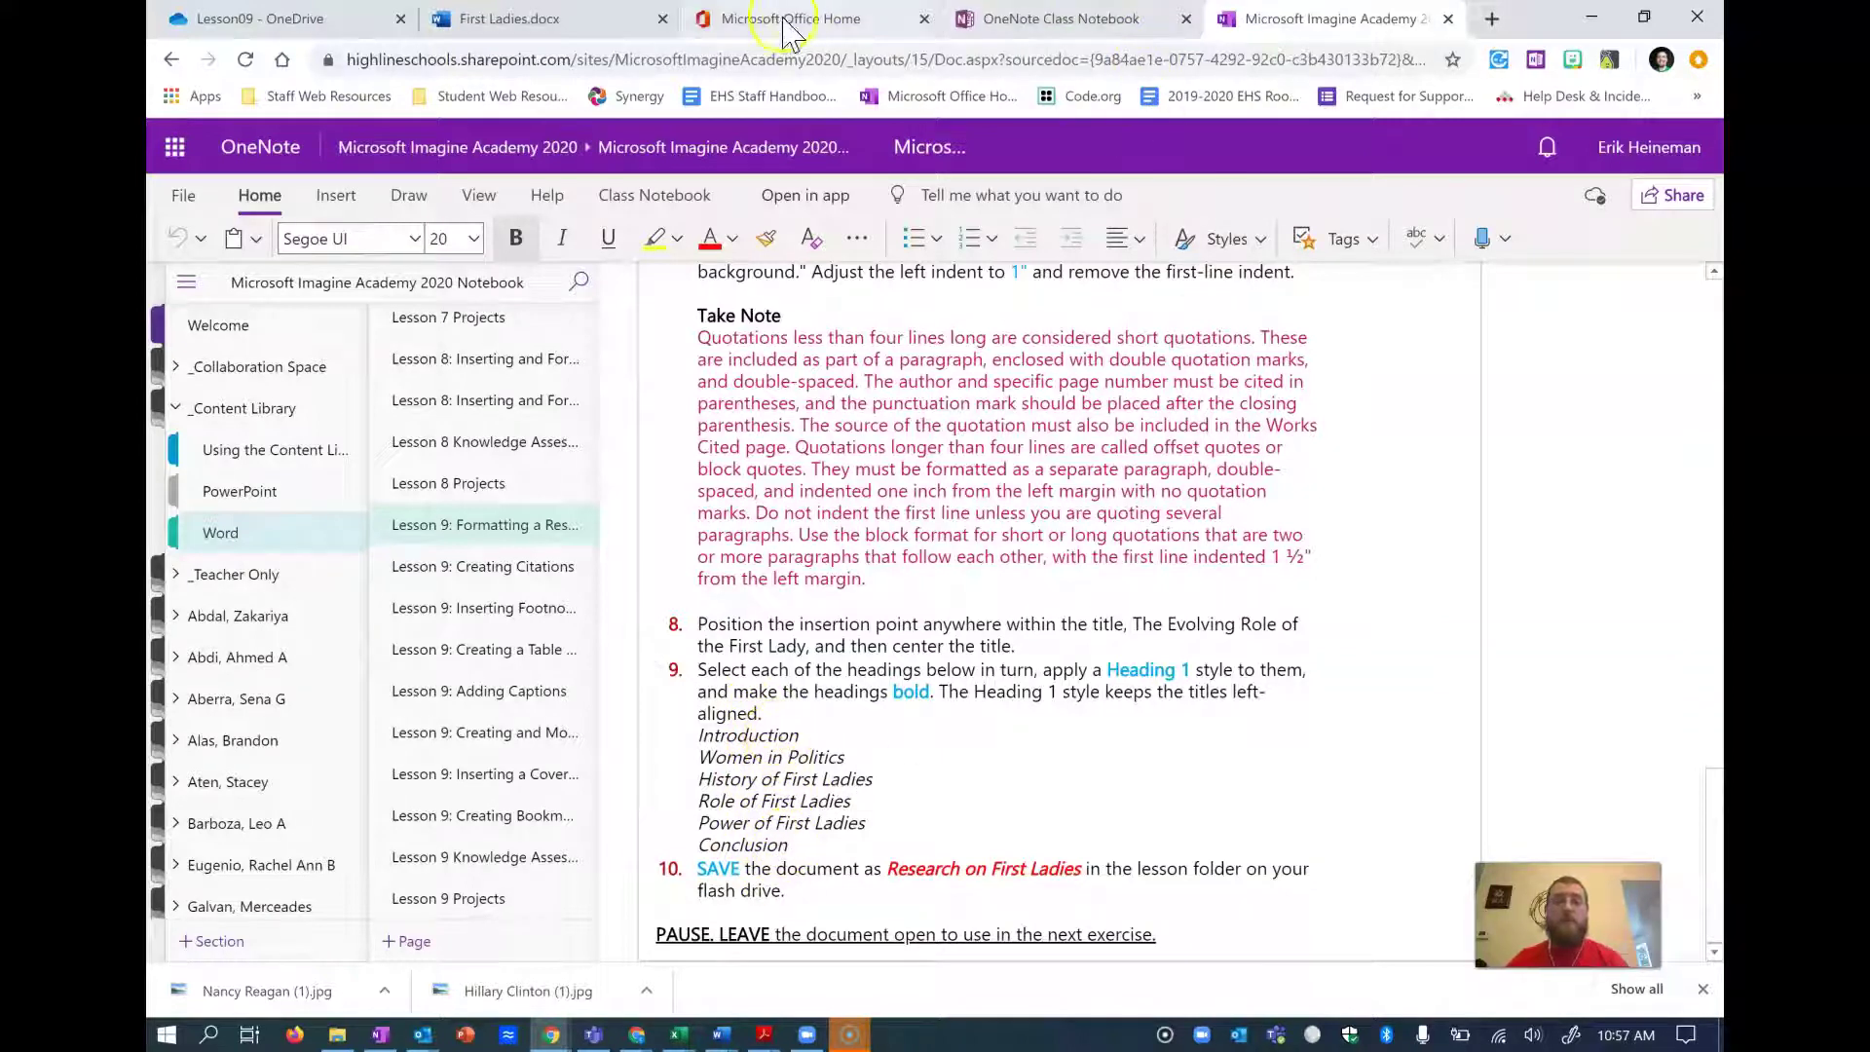
click(605, 18)
drag(623, 736, 770, 736)
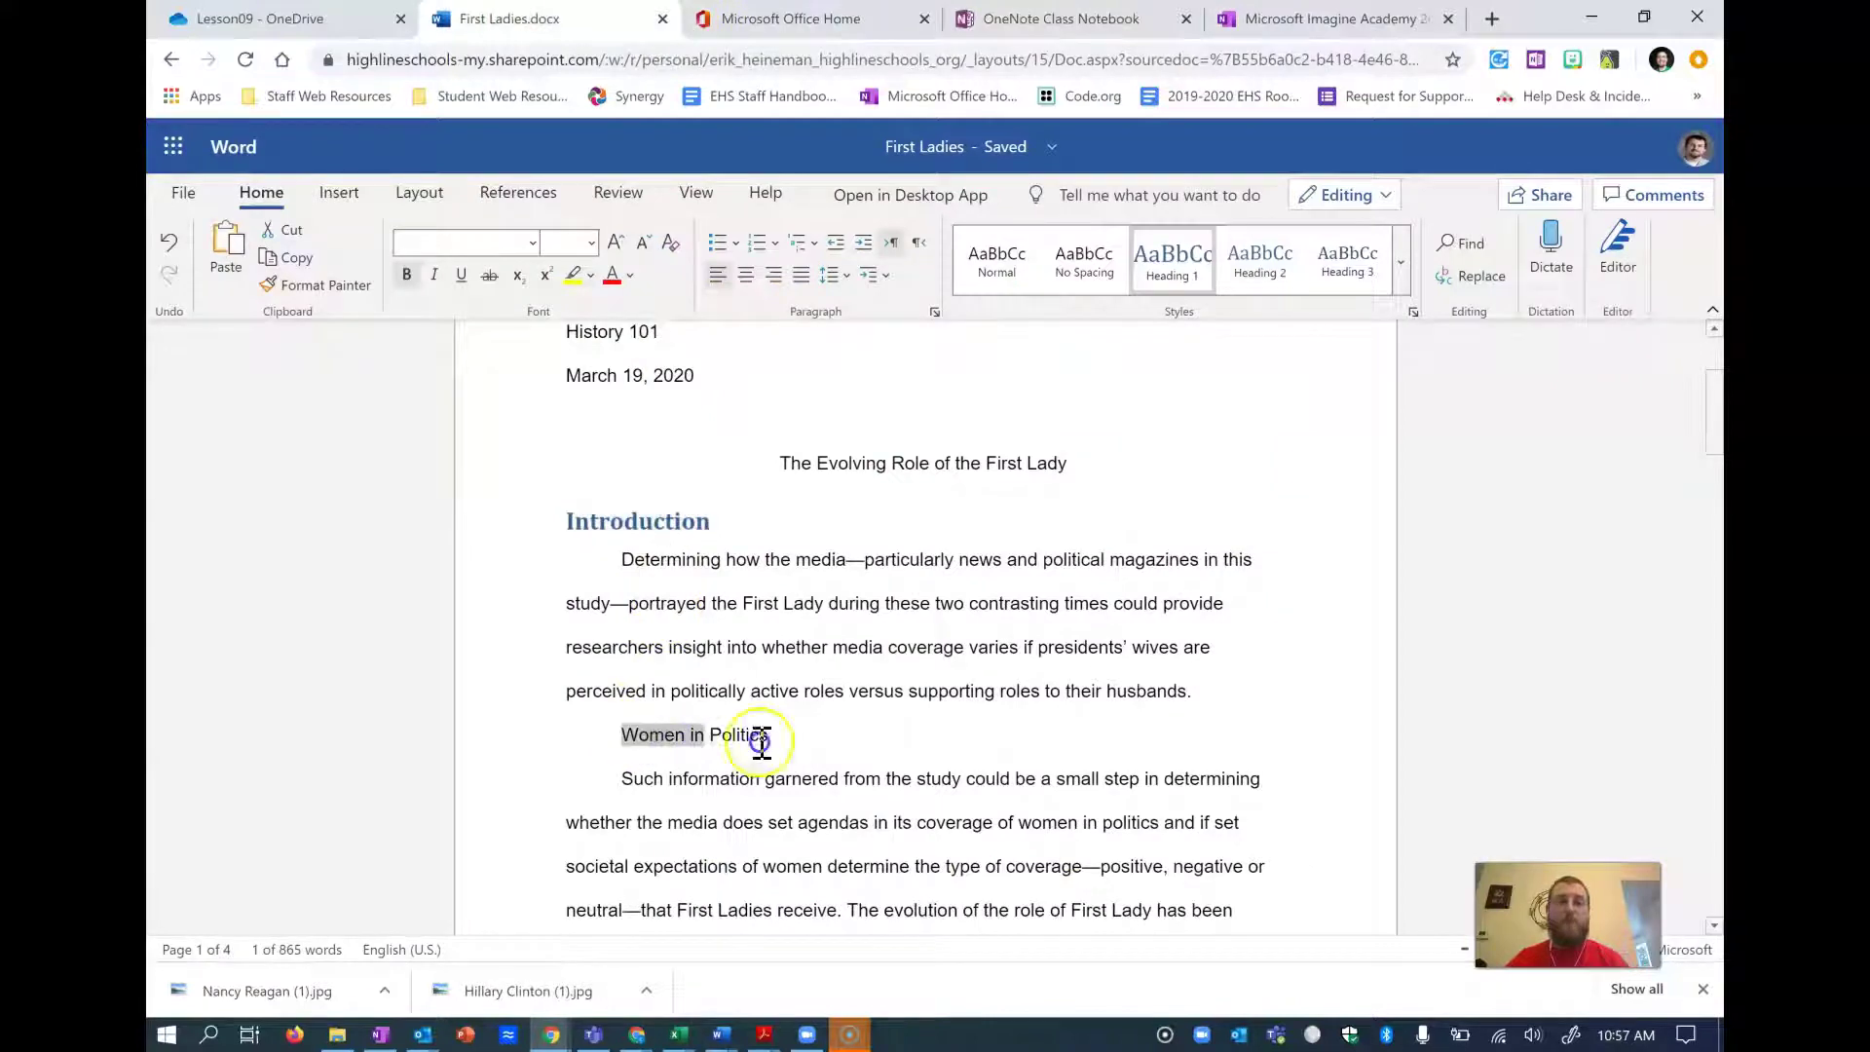
click(1168, 261)
click(407, 274)
- Apply the Heading 1 style and bold to the History of First Ladies heading
scroll(624, 477, down, 3)
scroll(628, 497, down, 3)
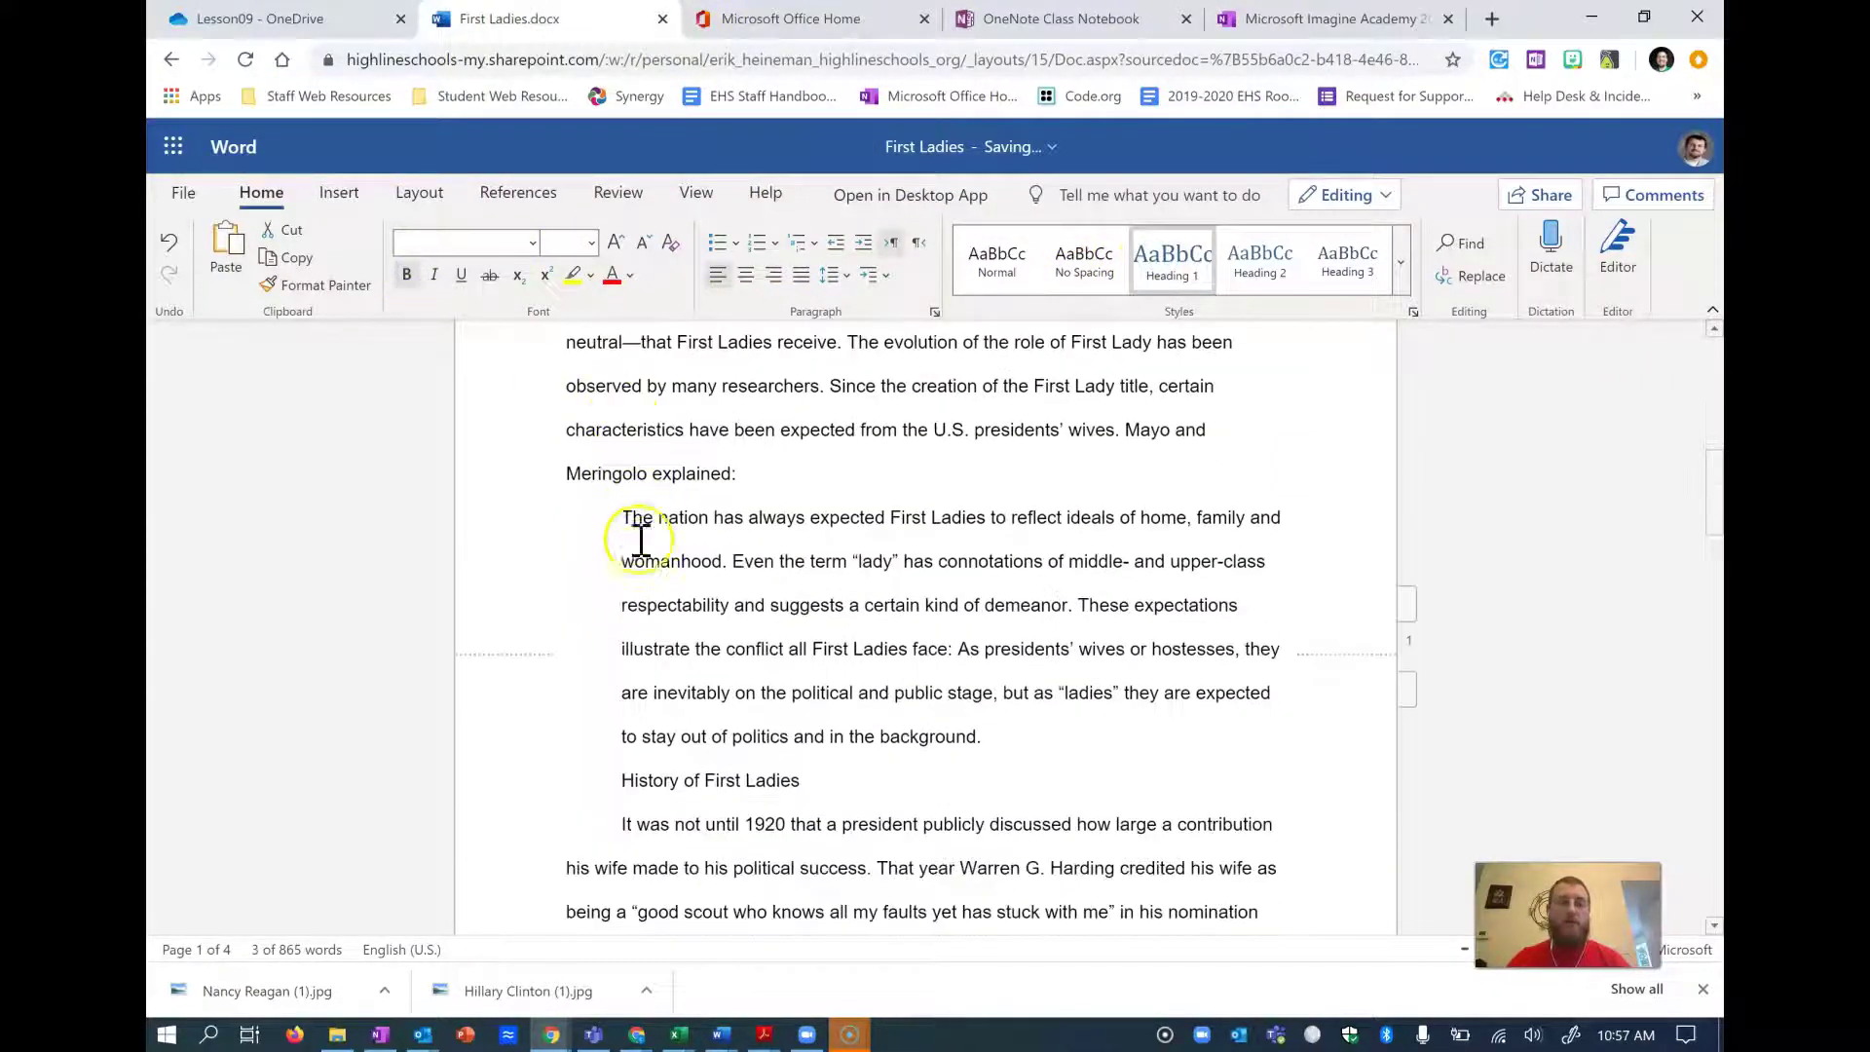
scroll(620, 548, down, 3)
drag(621, 434, 860, 438)
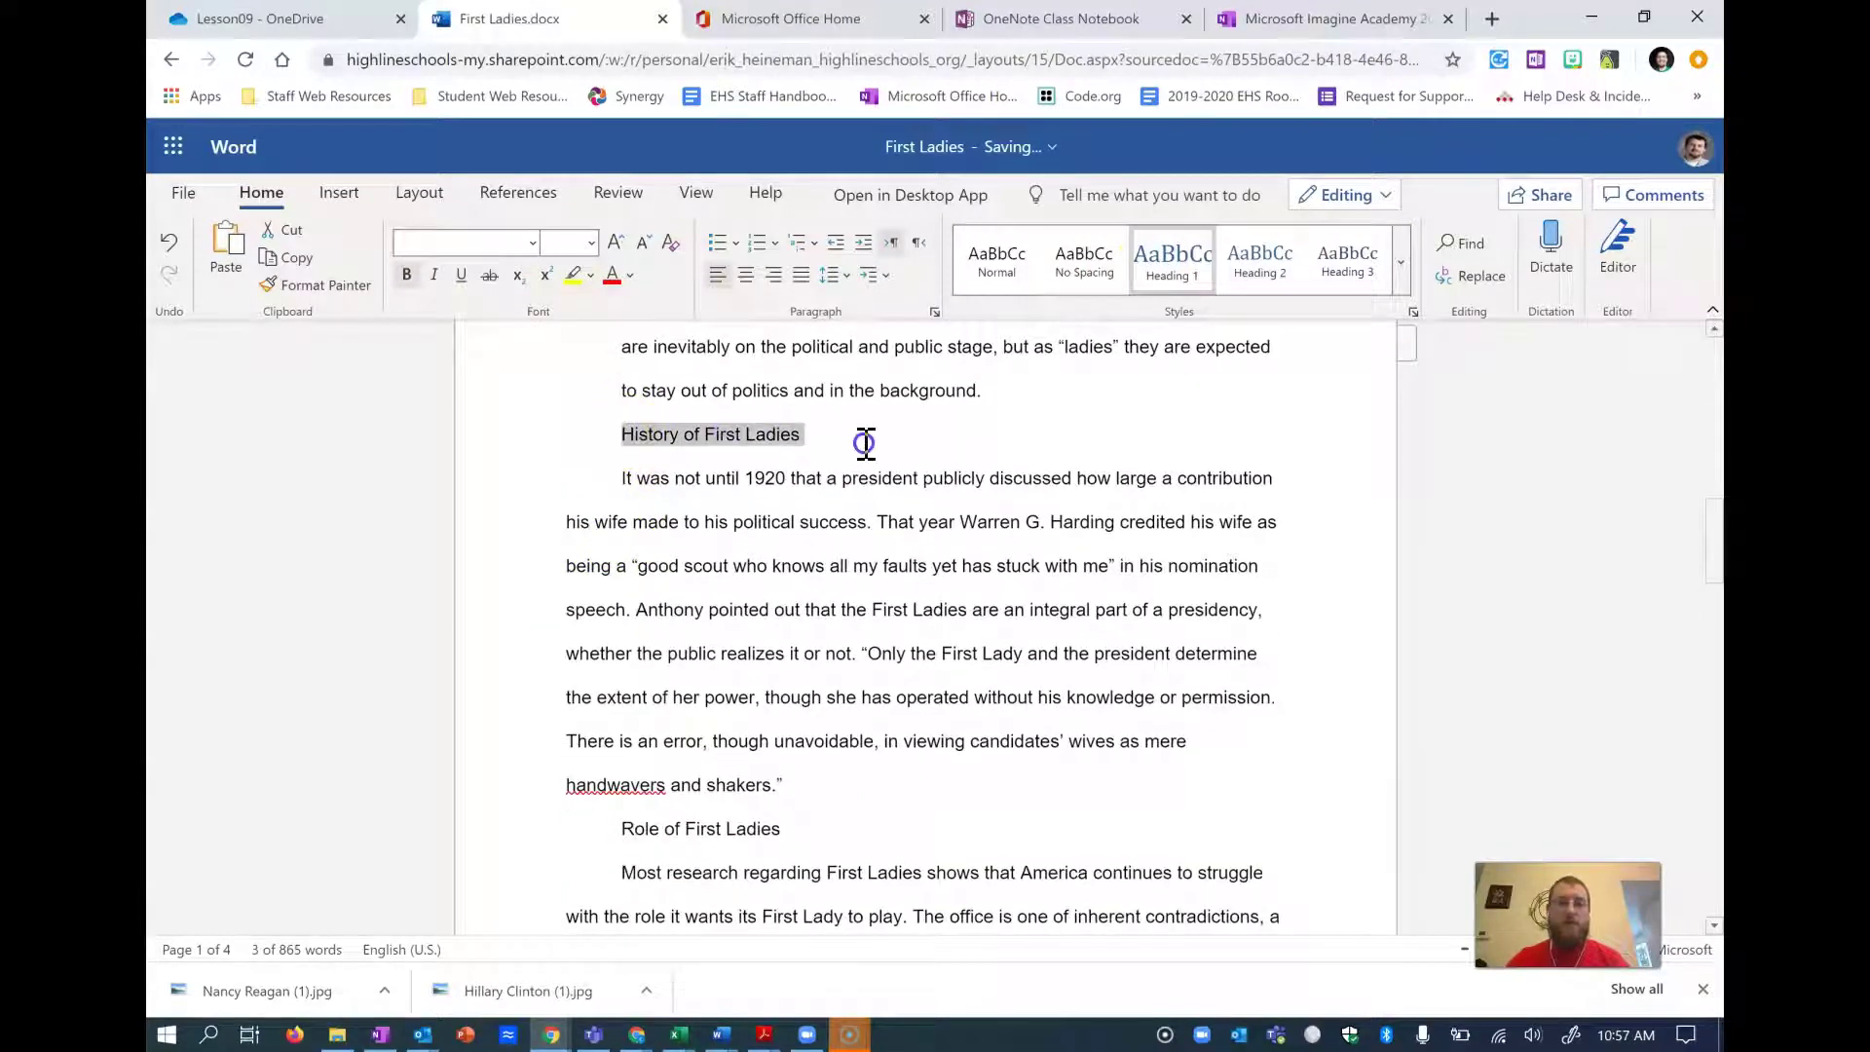
click(1166, 278)
click(408, 276)
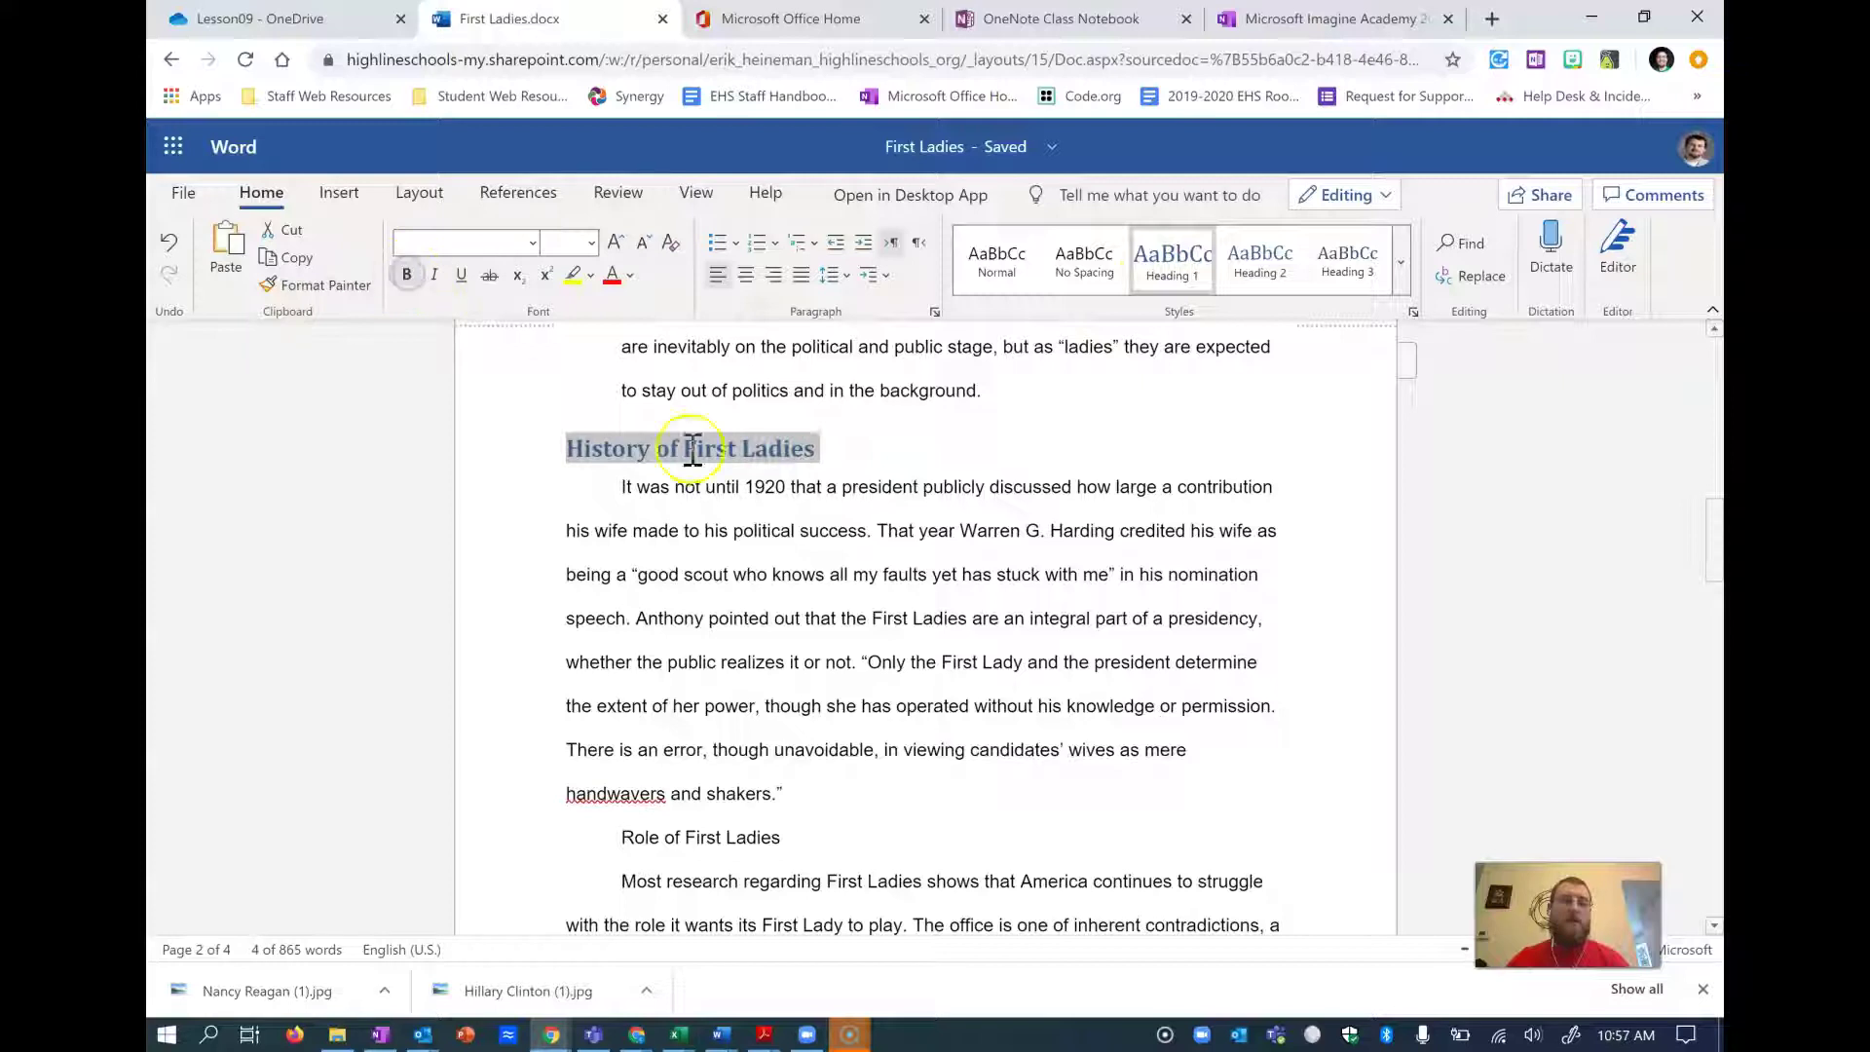
- Apply the Heading 1 style and bold to the Role of First Ladies heading
scroll(1031, 543, down, 2)
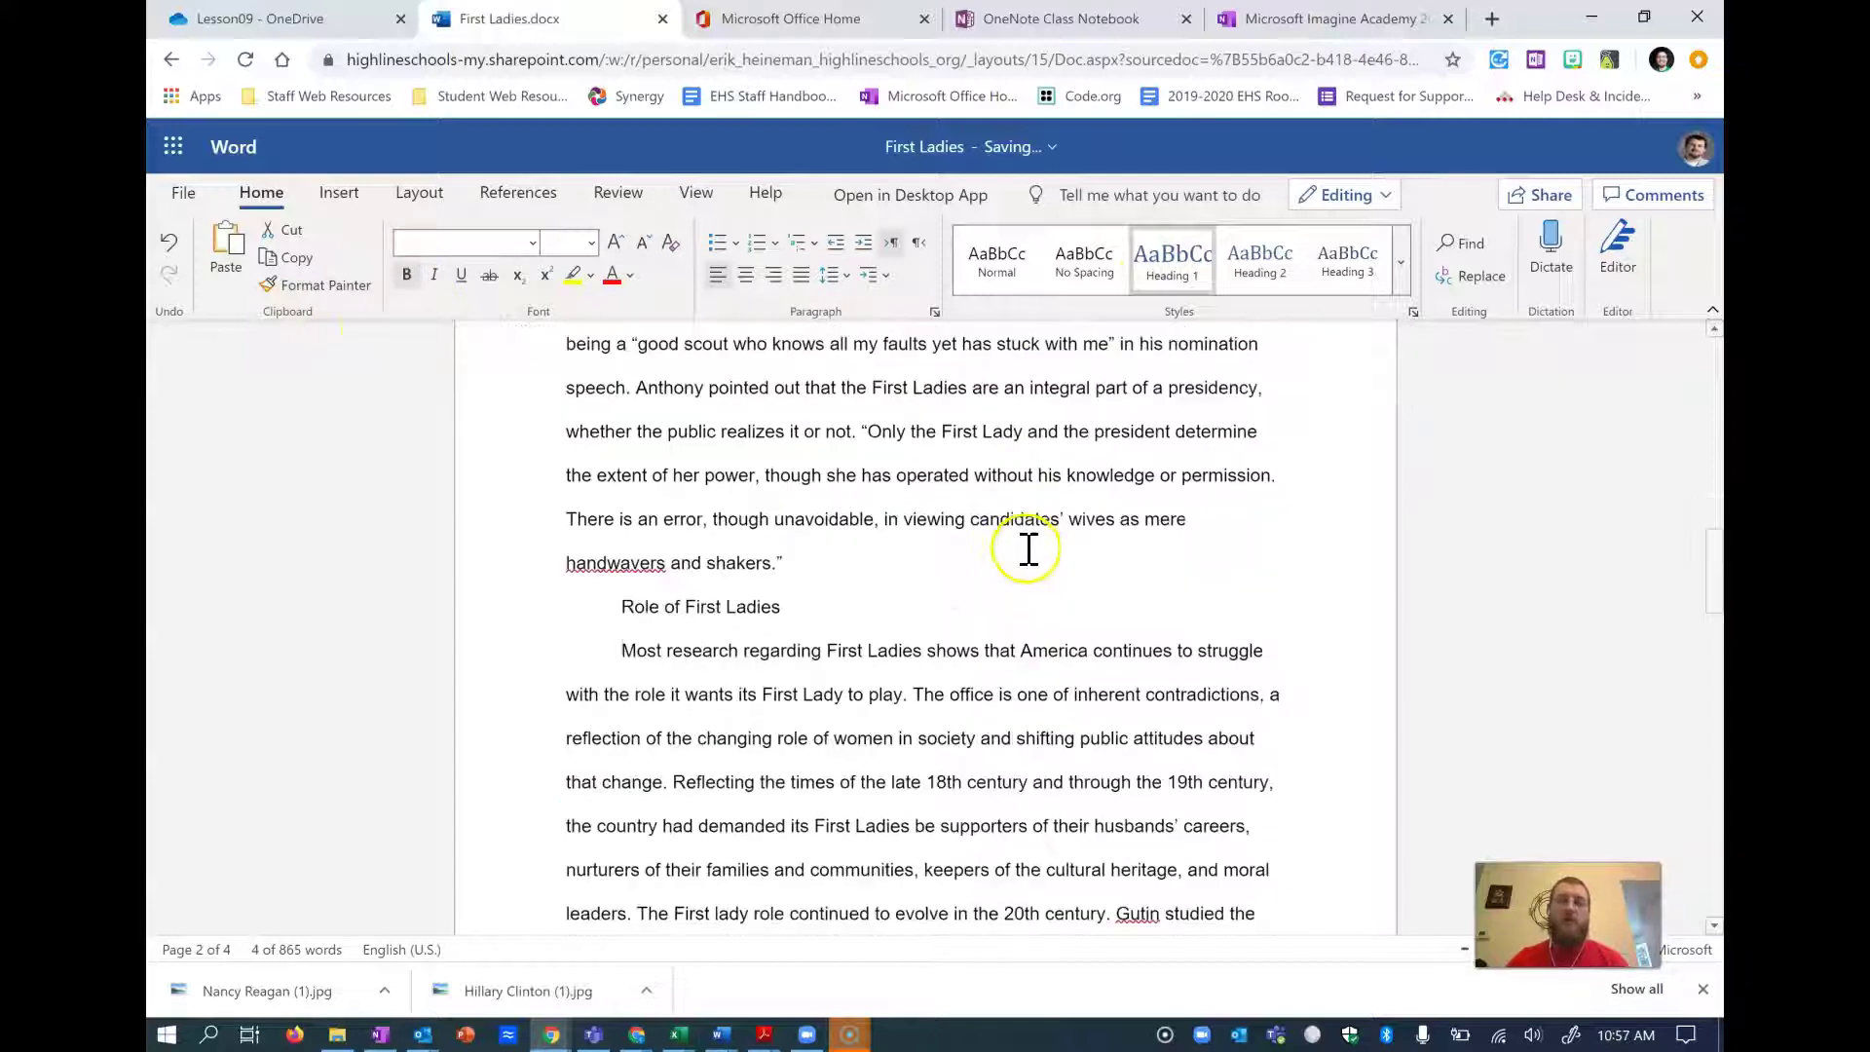
drag(623, 606, 779, 606)
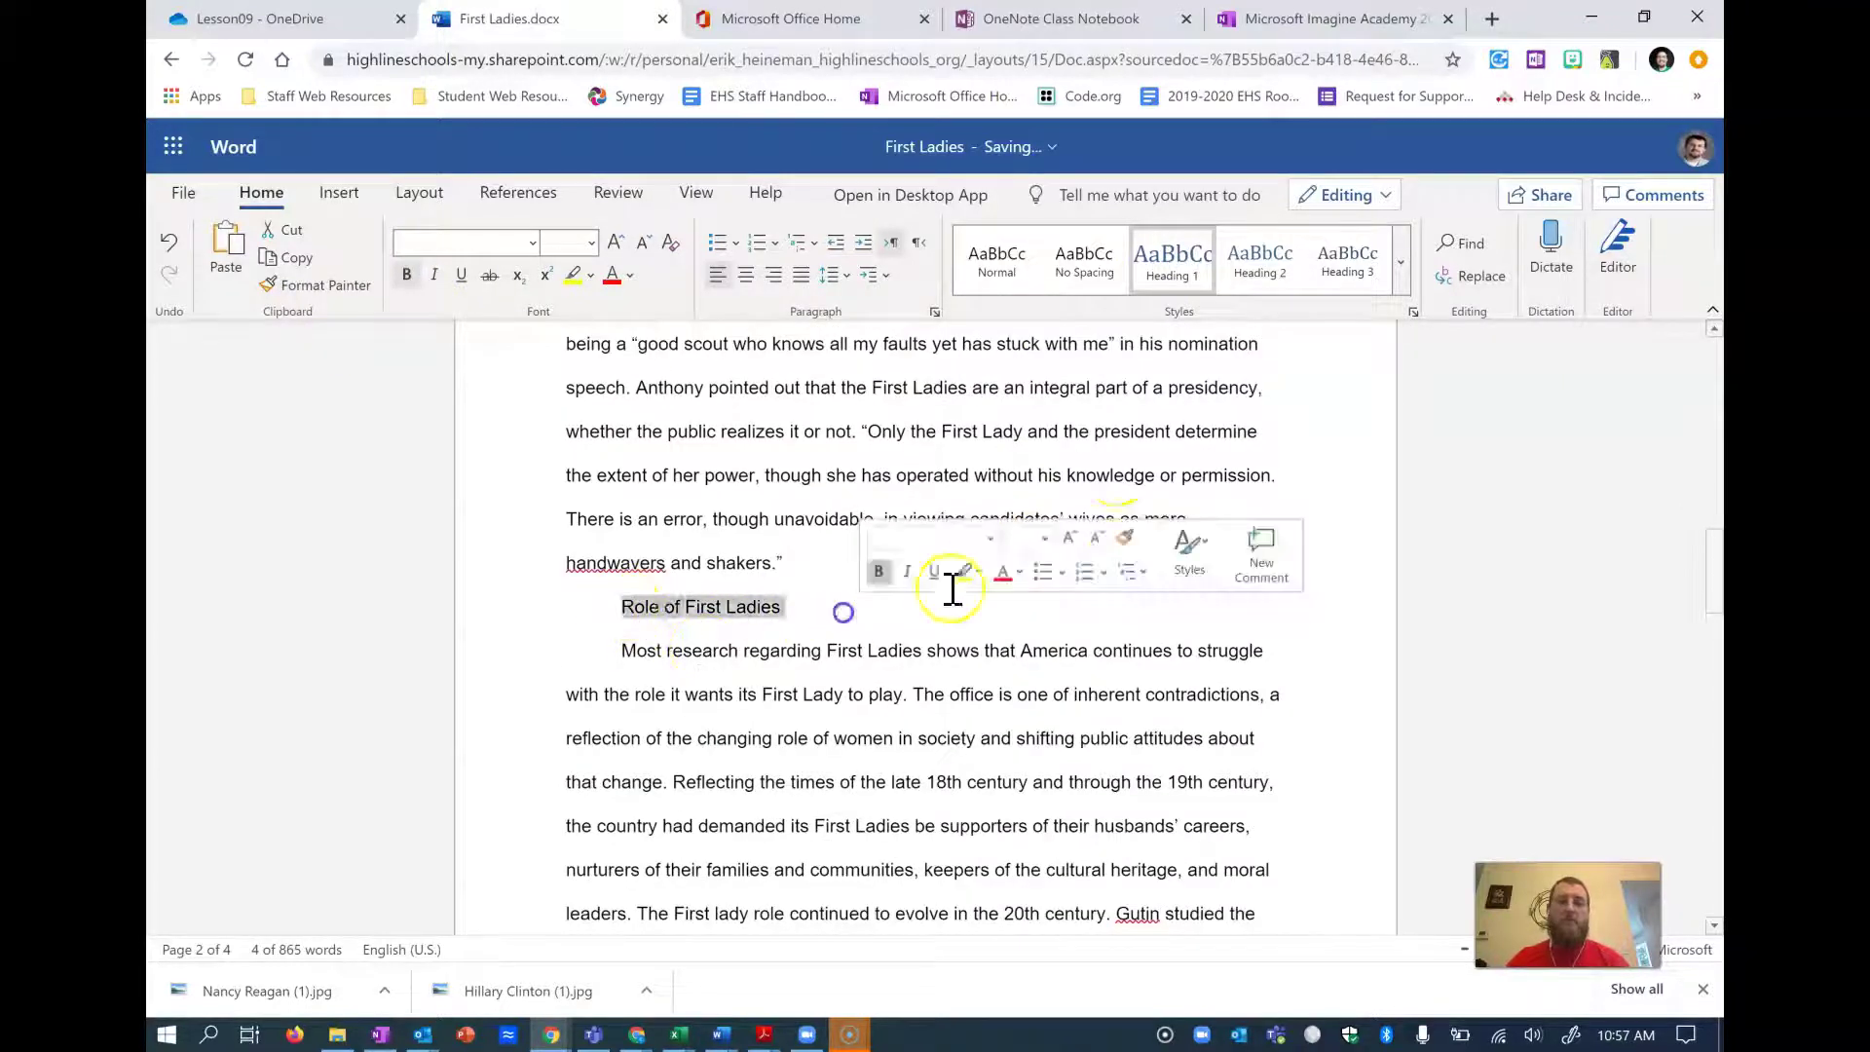
click(1173, 275)
scroll(776, 522, down, 2)
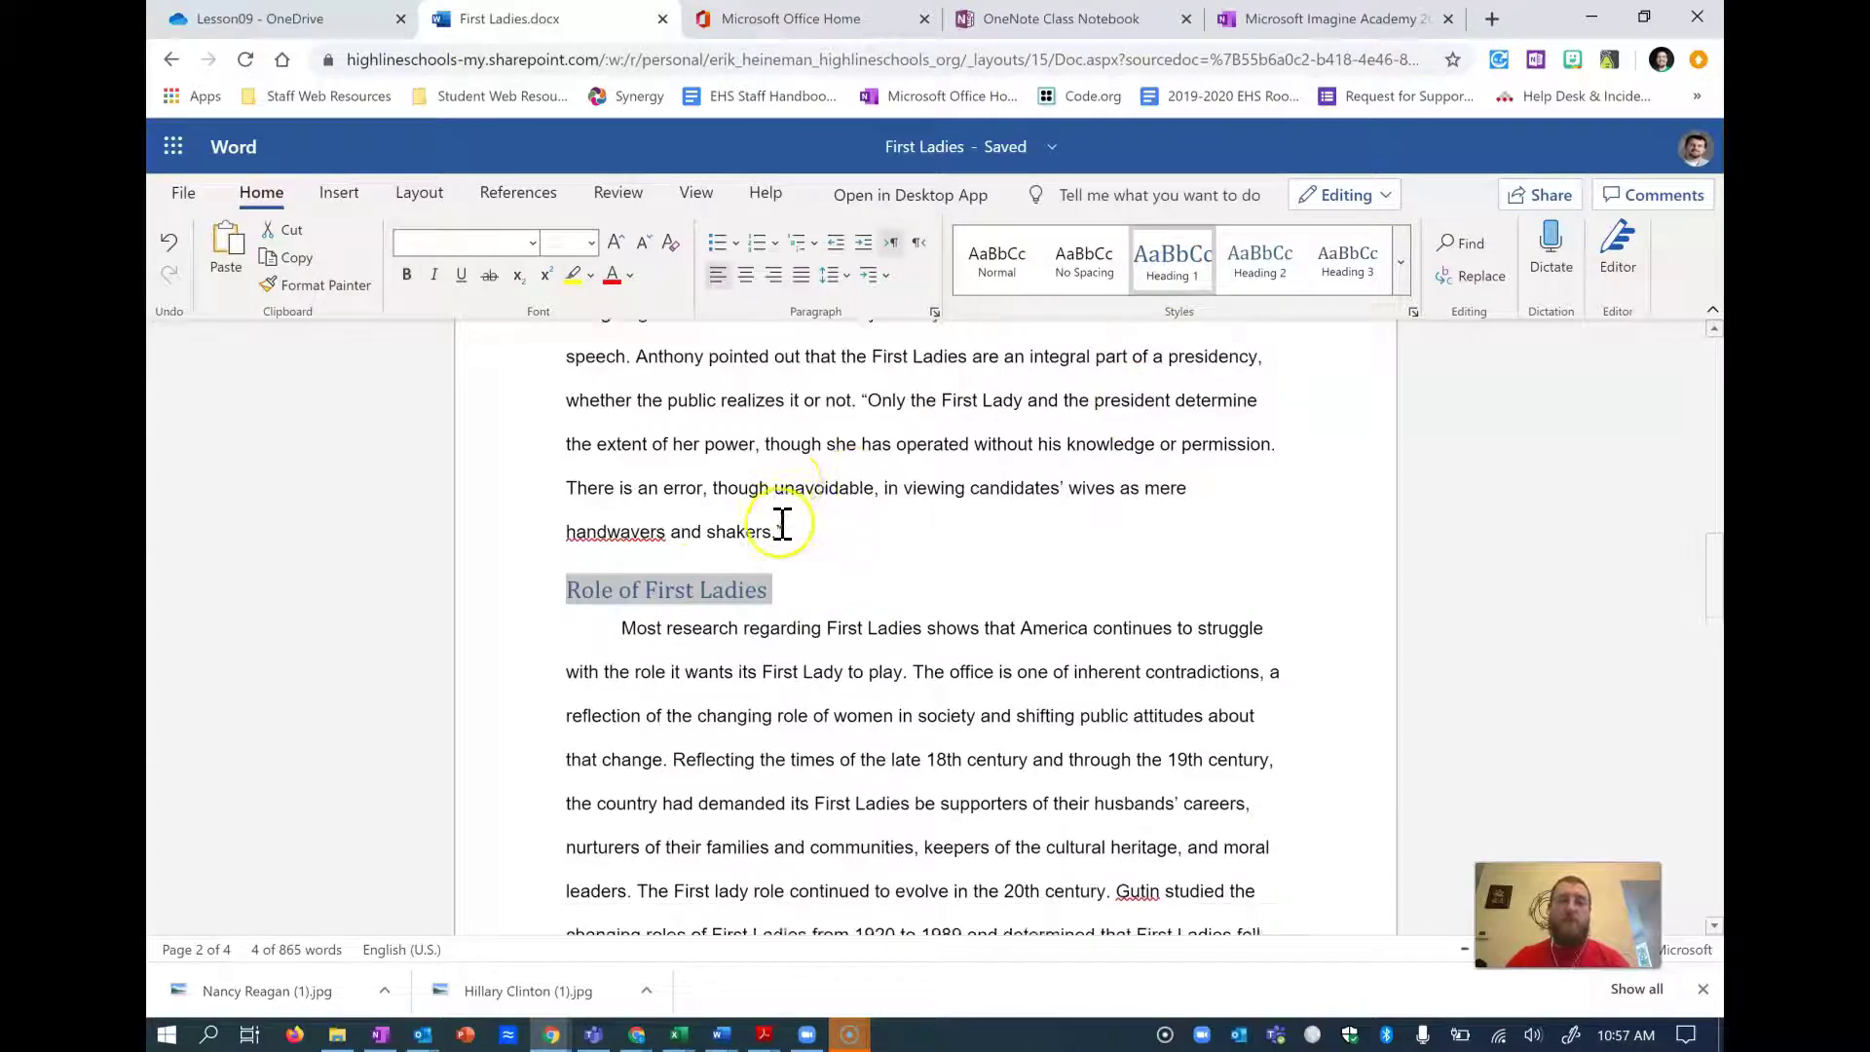
click(406, 275)
- Format the Power of First Ladies heading with the Heading 1 style and bold
scroll(727, 513, down, 8)
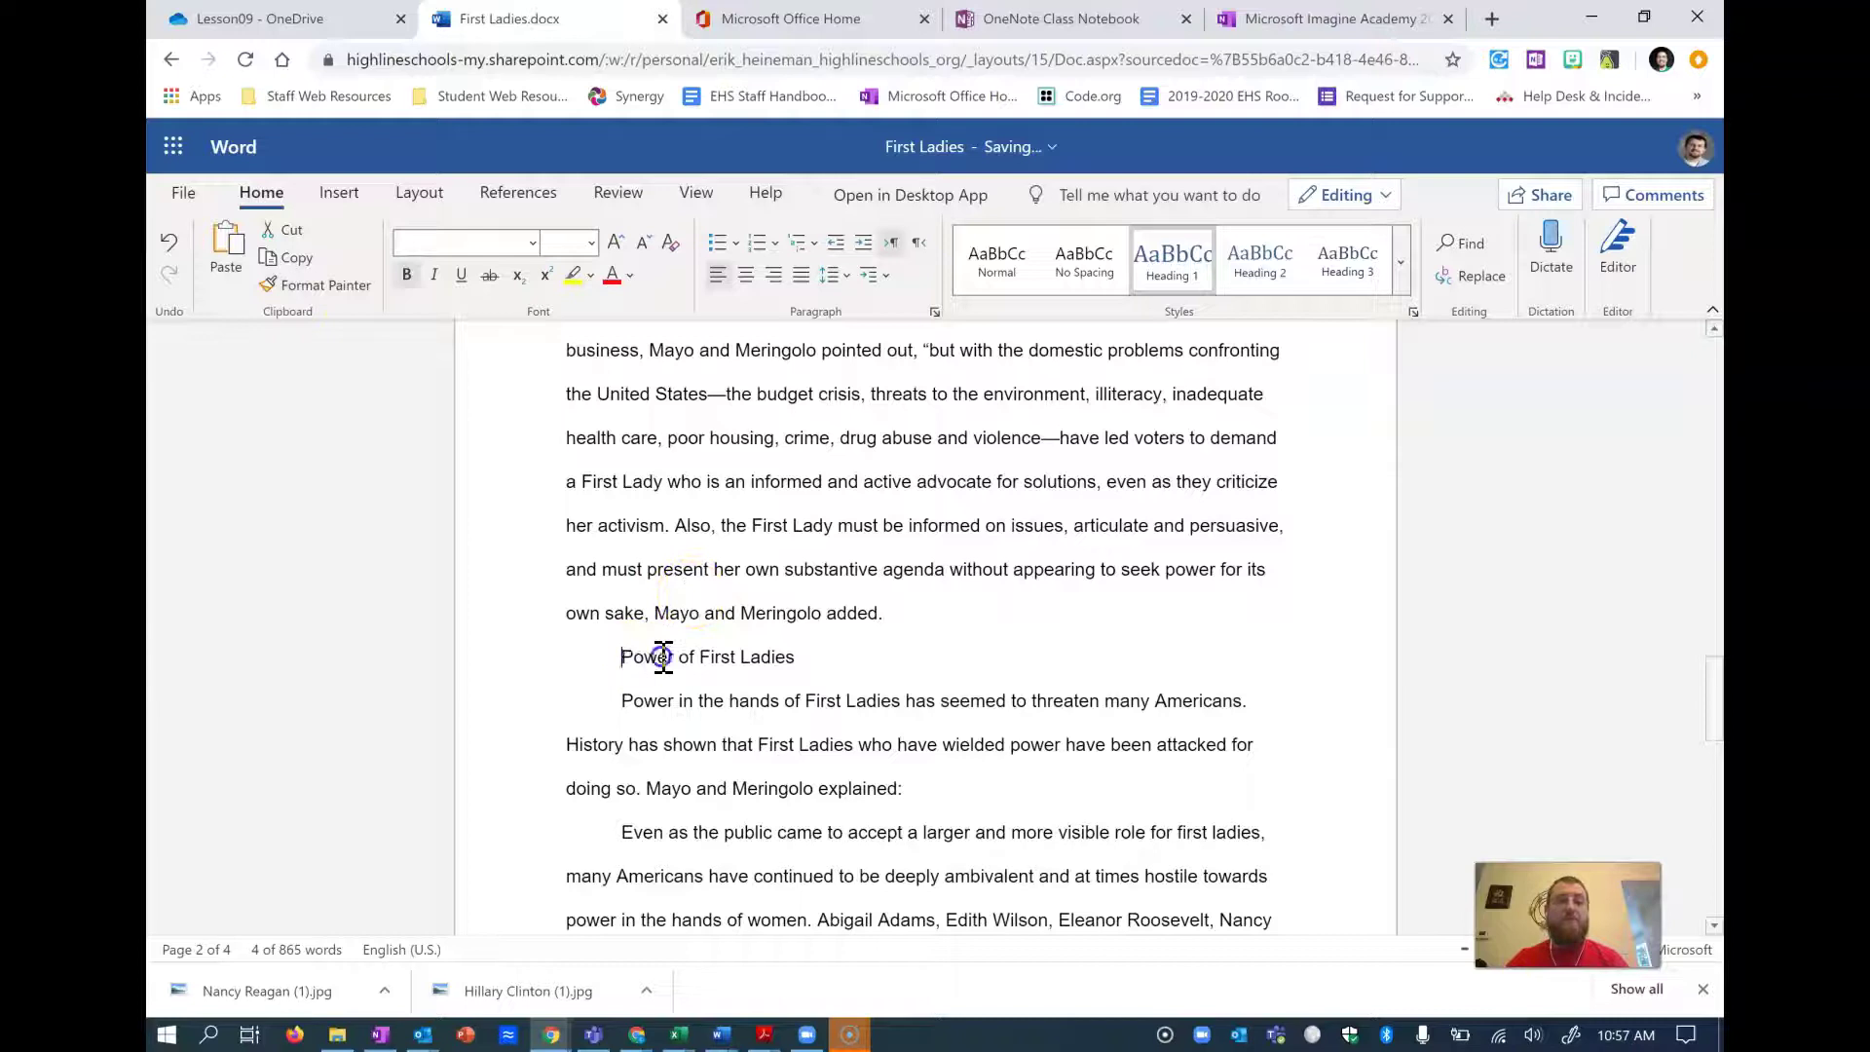
drag(663, 656, 872, 654)
click(1173, 259)
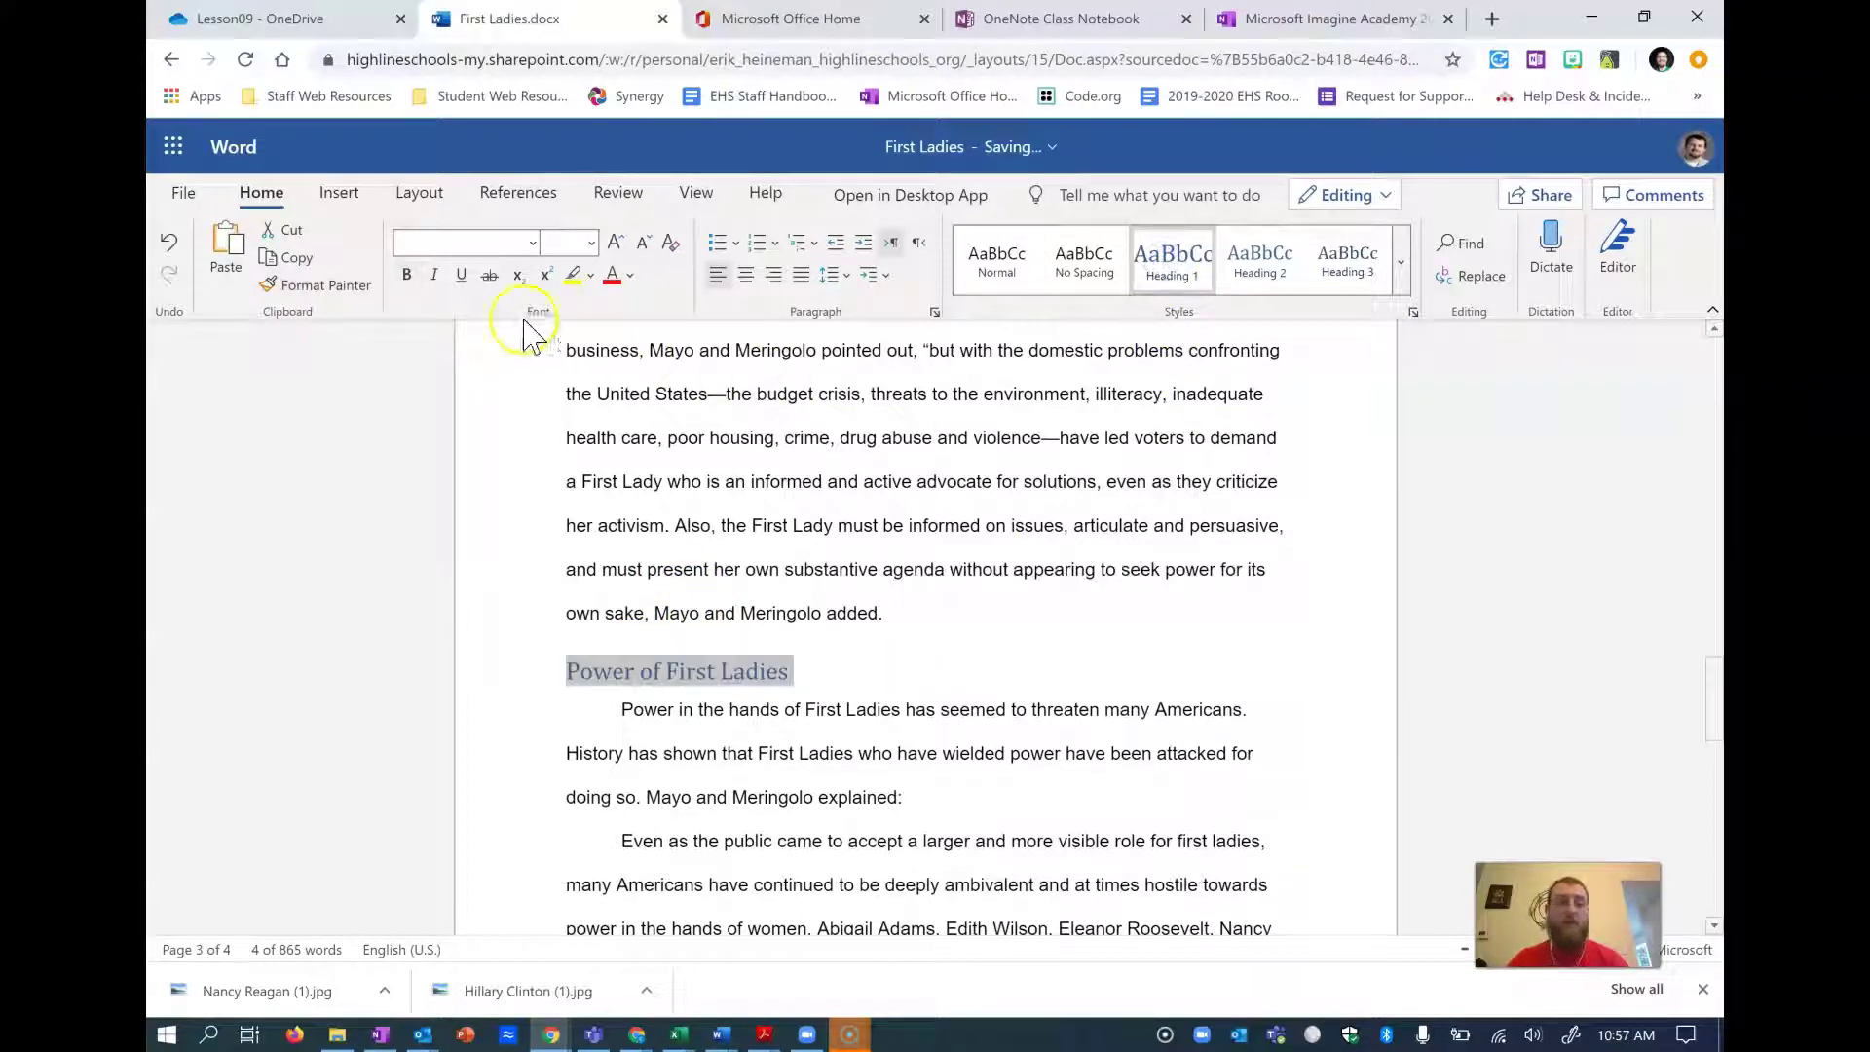
click(407, 276)
- Apply the Heading 1 style and bold to the Conclusion heading near the end of the paper
scroll(633, 507, down, 2)
scroll(604, 574, down, 4)
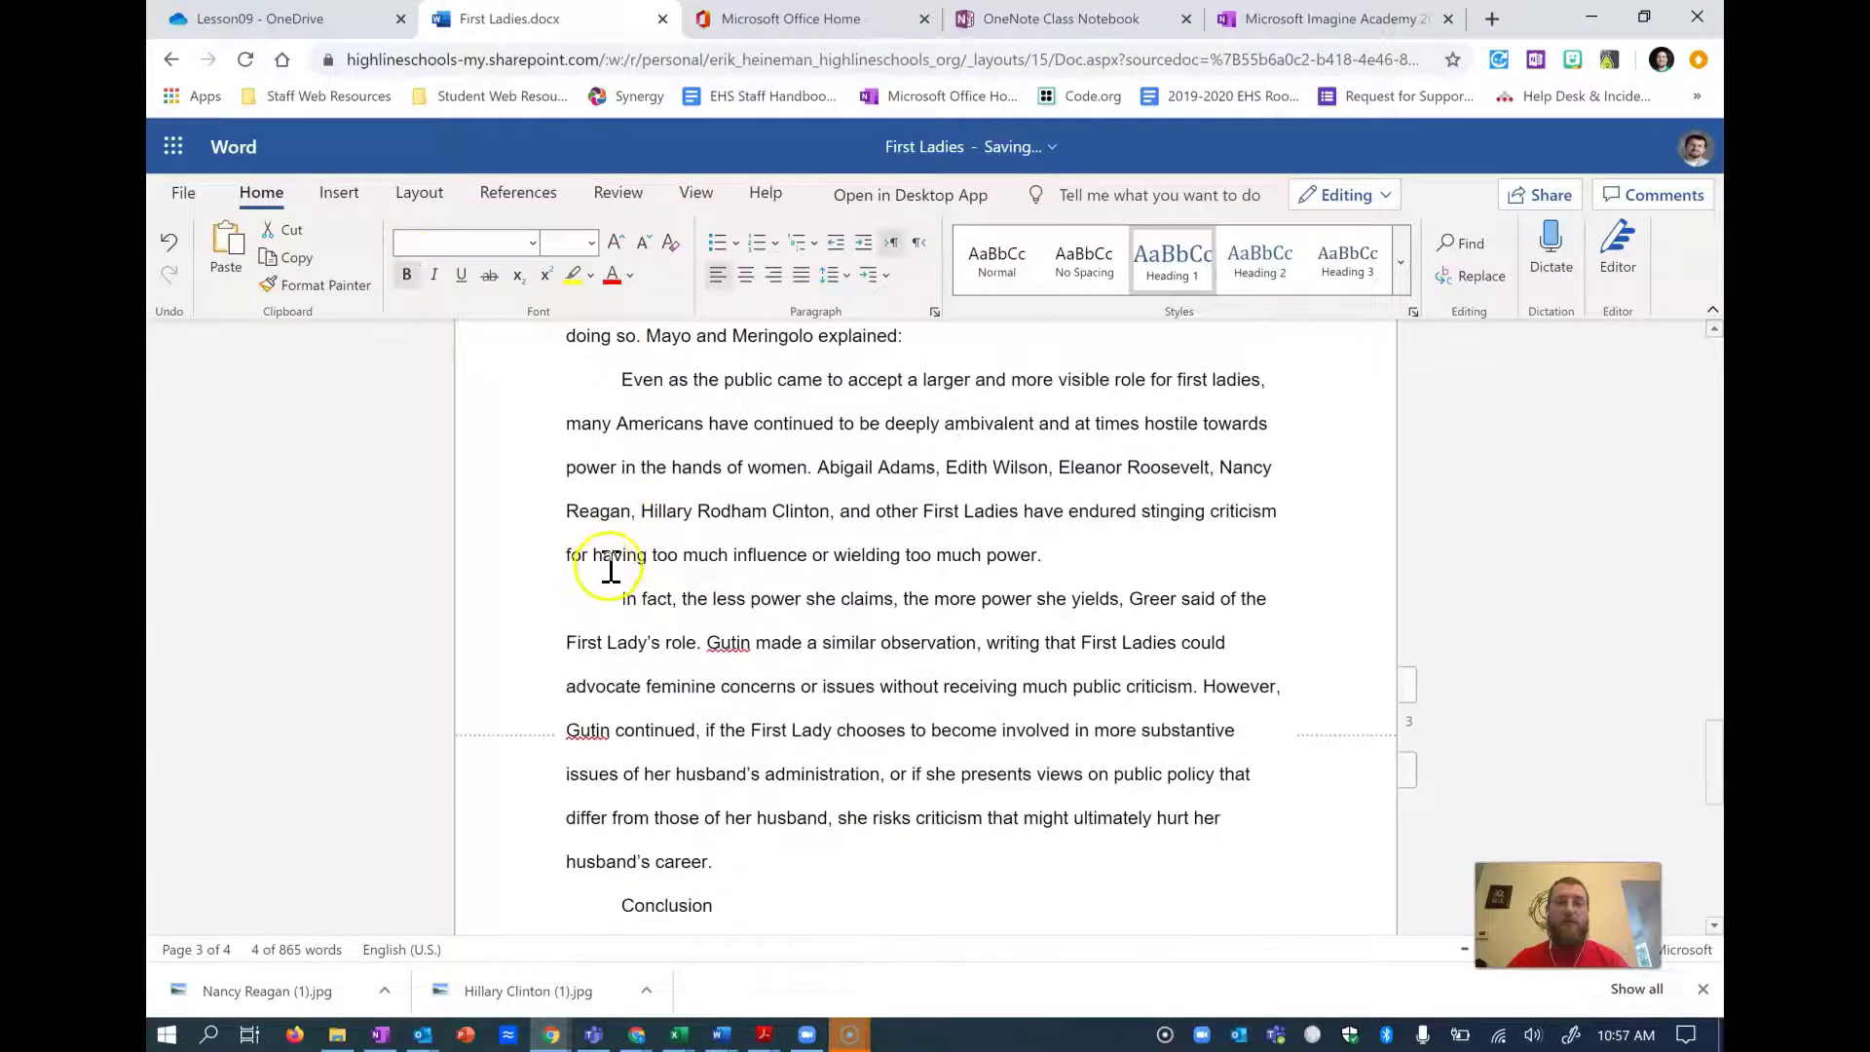
double_click(668, 670)
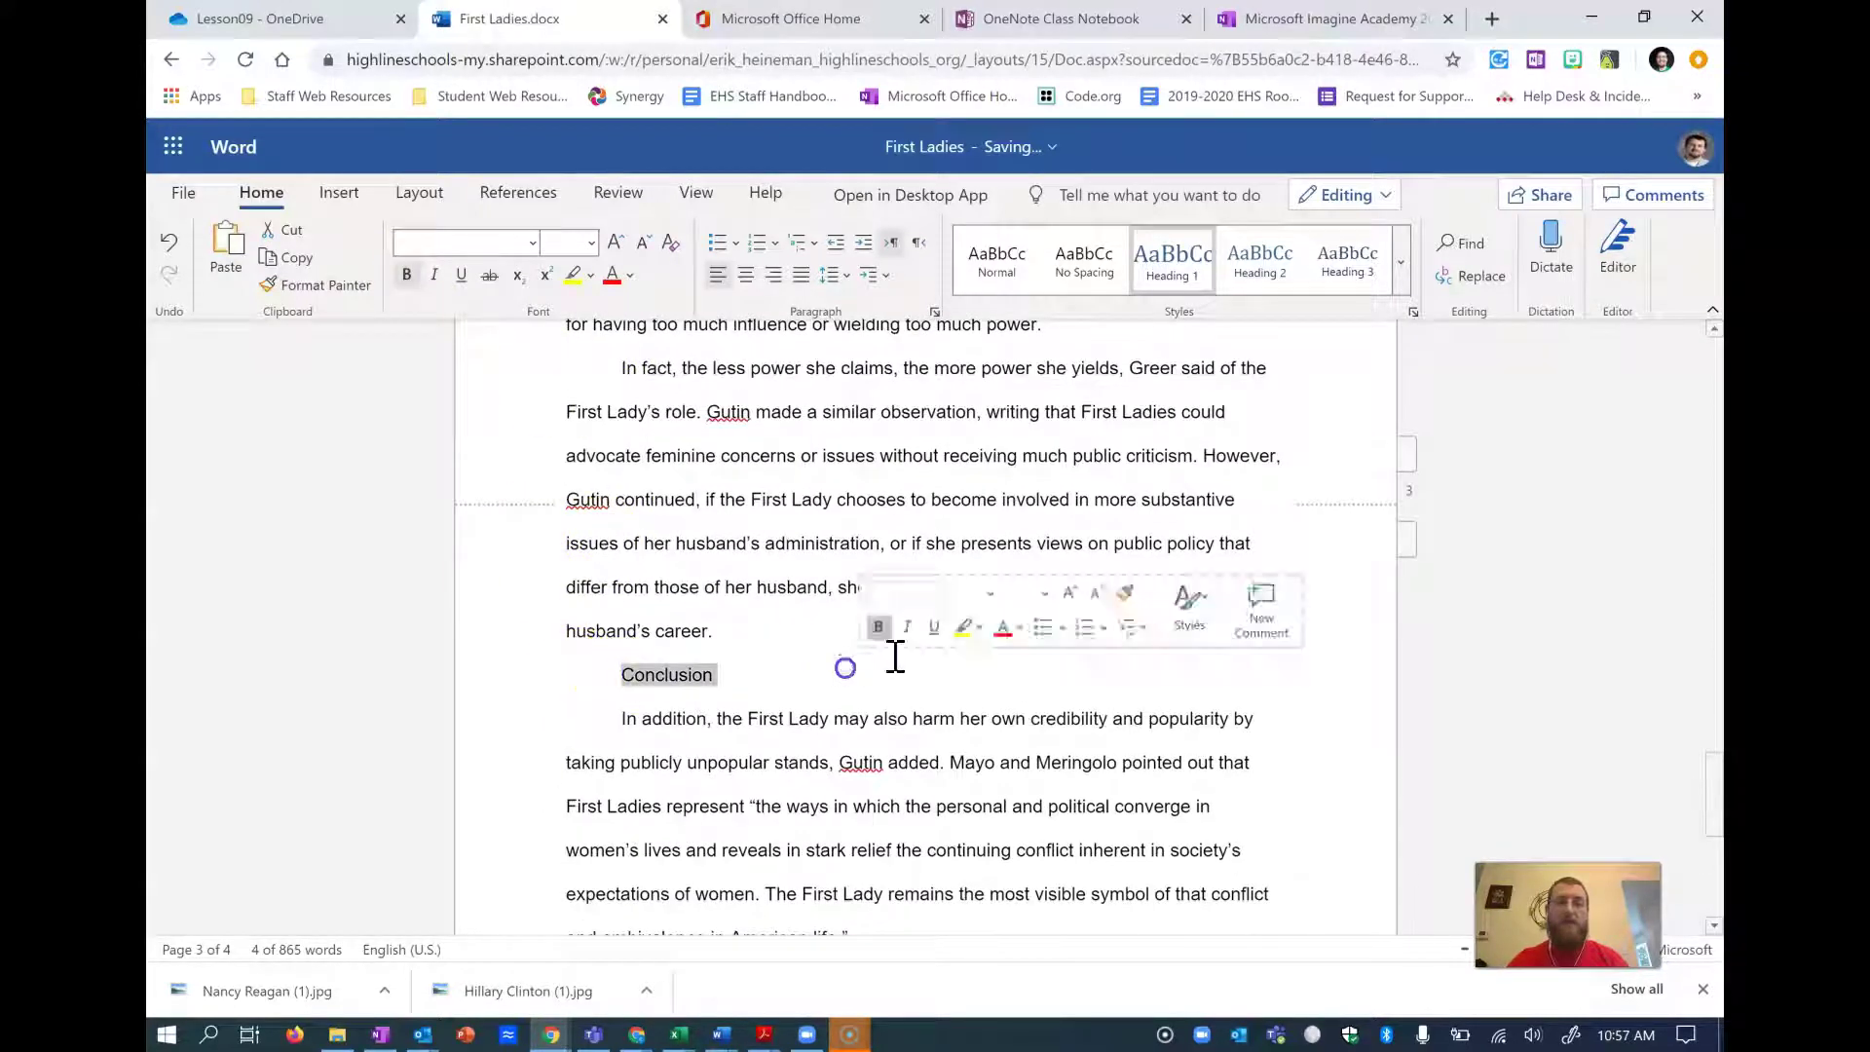
click(1173, 263)
click(407, 275)
- Review the formatted headings through the document back up to the title on the first page
scroll(730, 715, up, 8)
scroll(732, 720, up, 12)
scroll(713, 681, up, 9)
scroll(720, 623, down, 4)
scroll(740, 633, down, 2)
scroll(774, 613, up, 6)
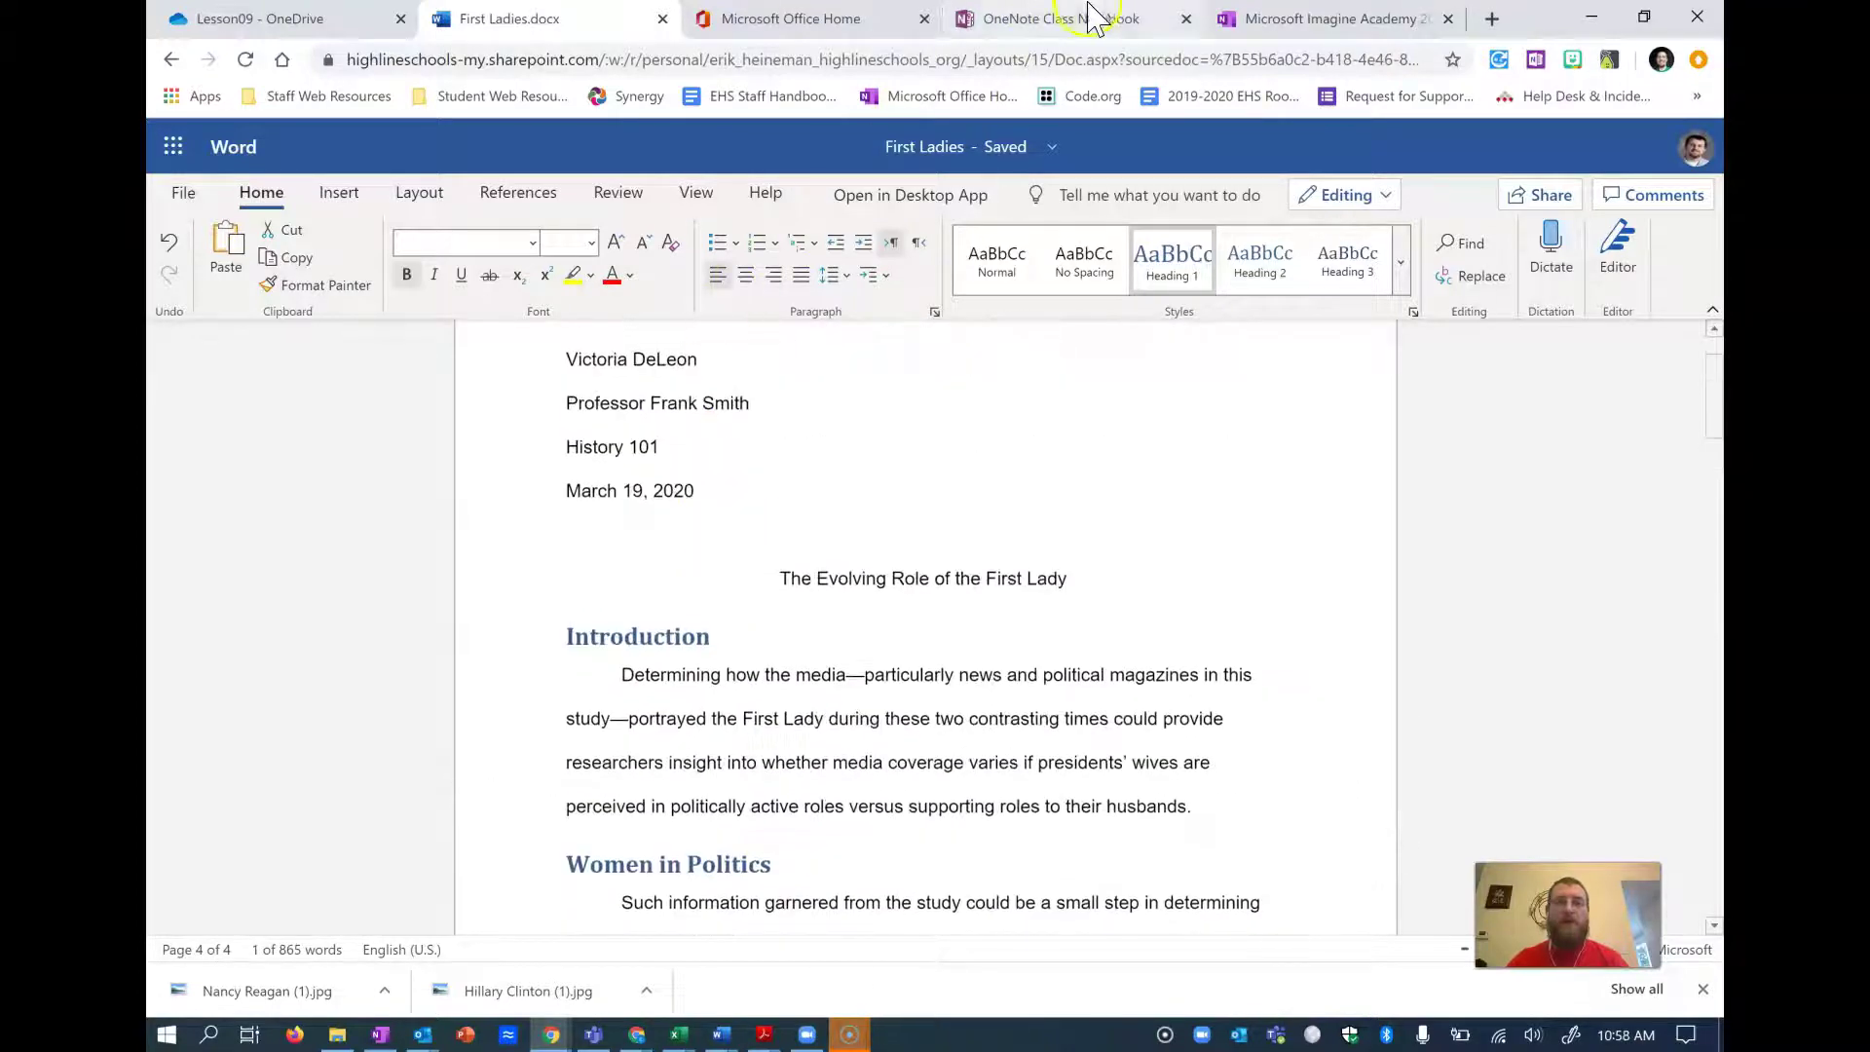
- Switch to OneNote, open the Lesson 9: Creating Citations page, and read its introduction and first citation instructions
click(1324, 19)
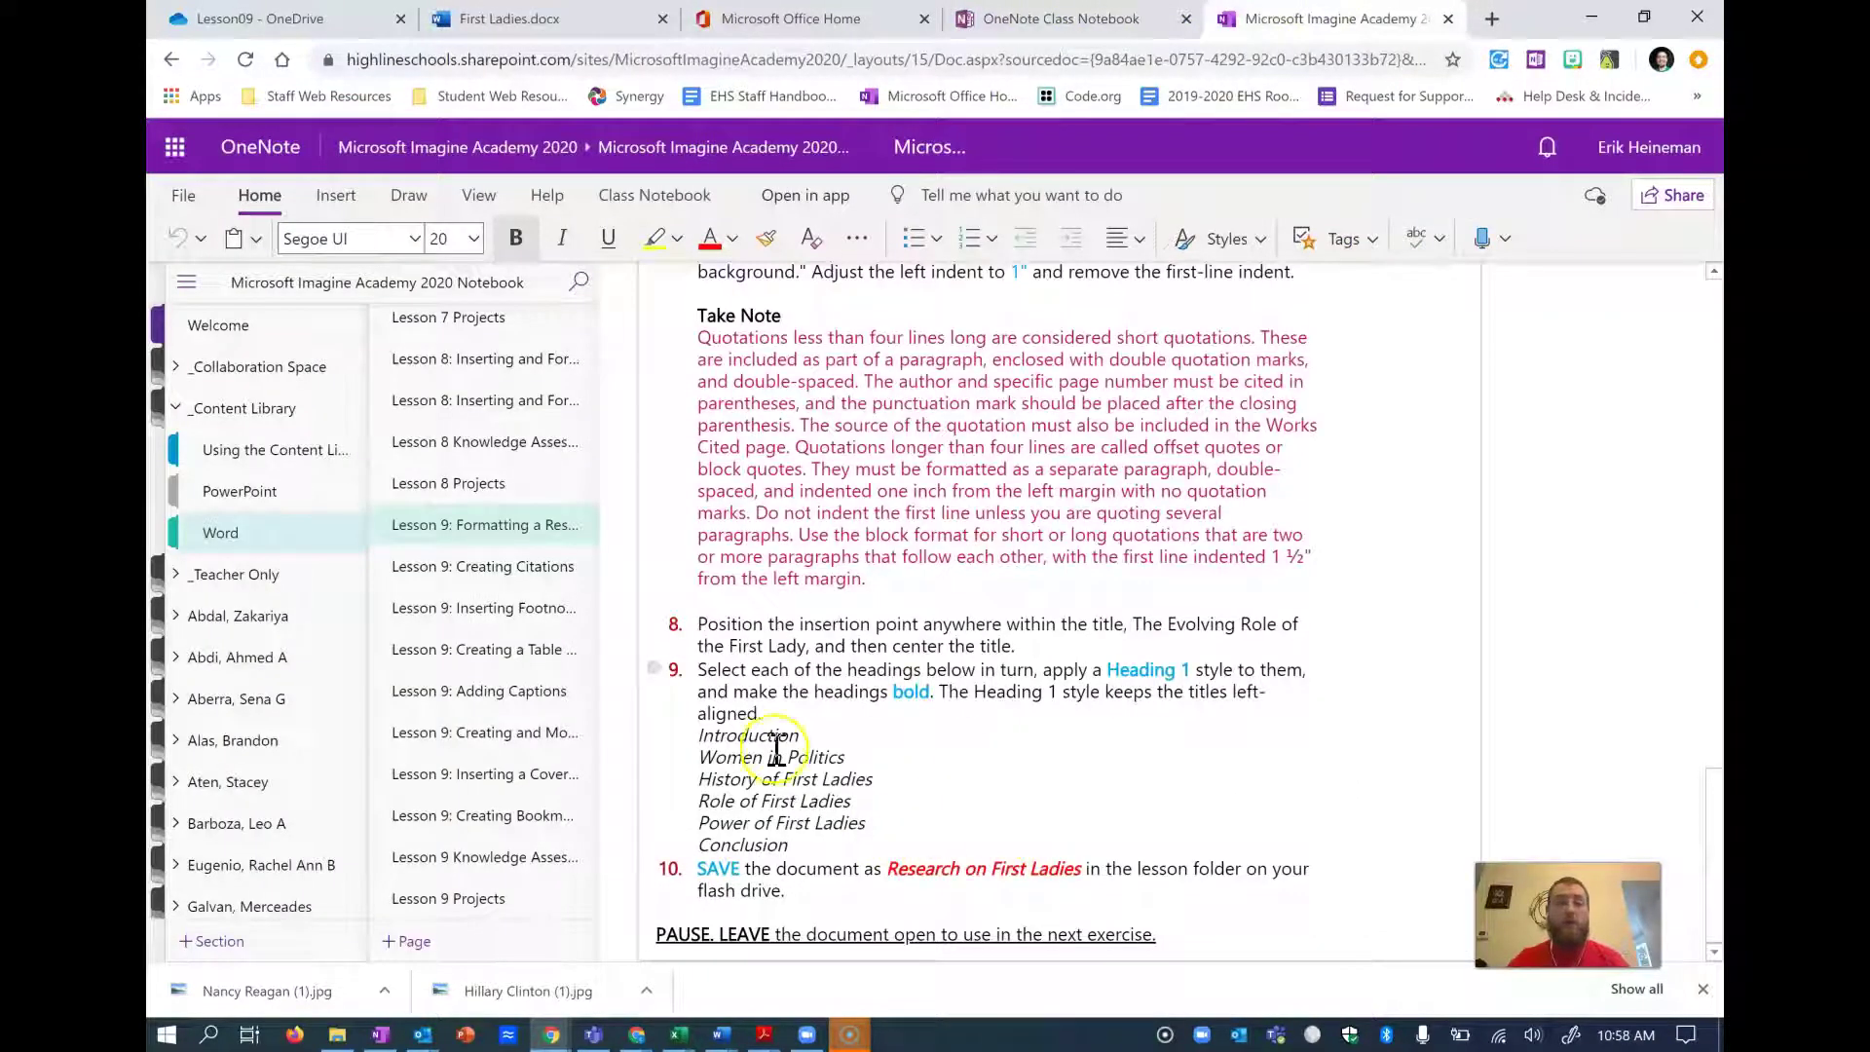
click(496, 575)
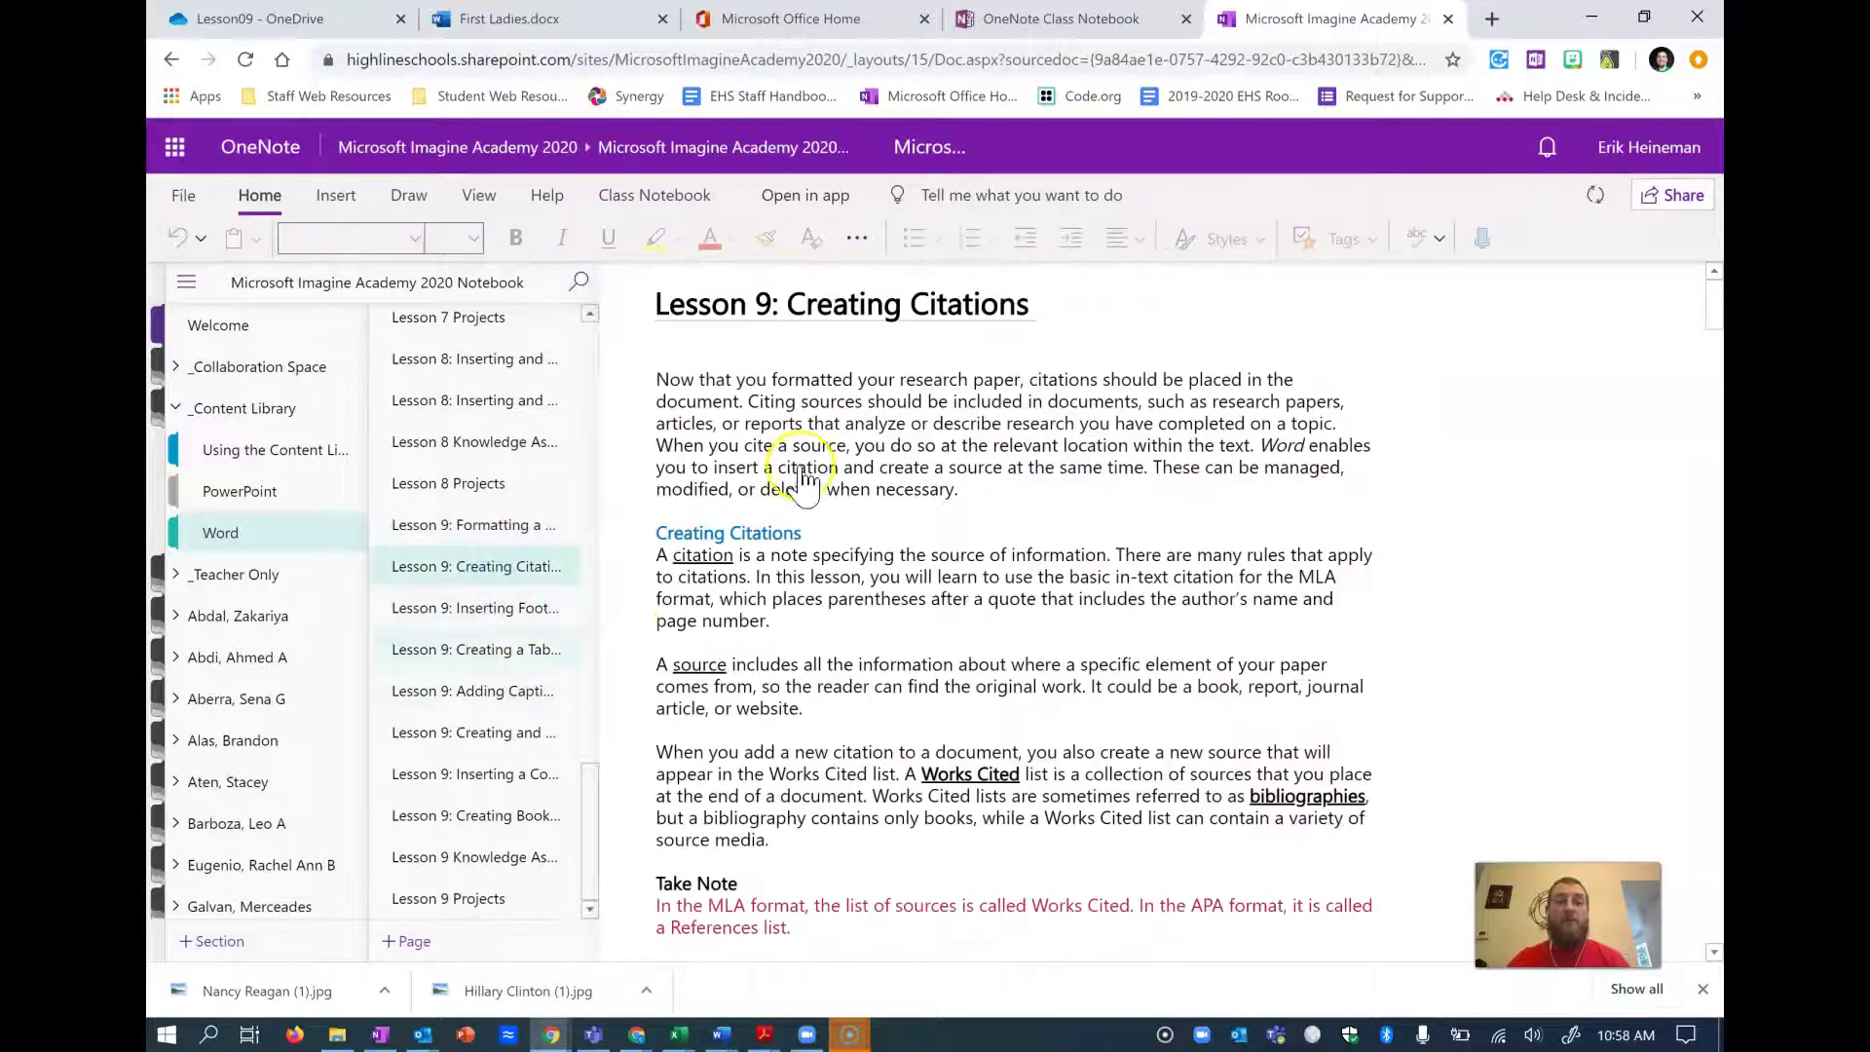
scroll(873, 687, down, 5)
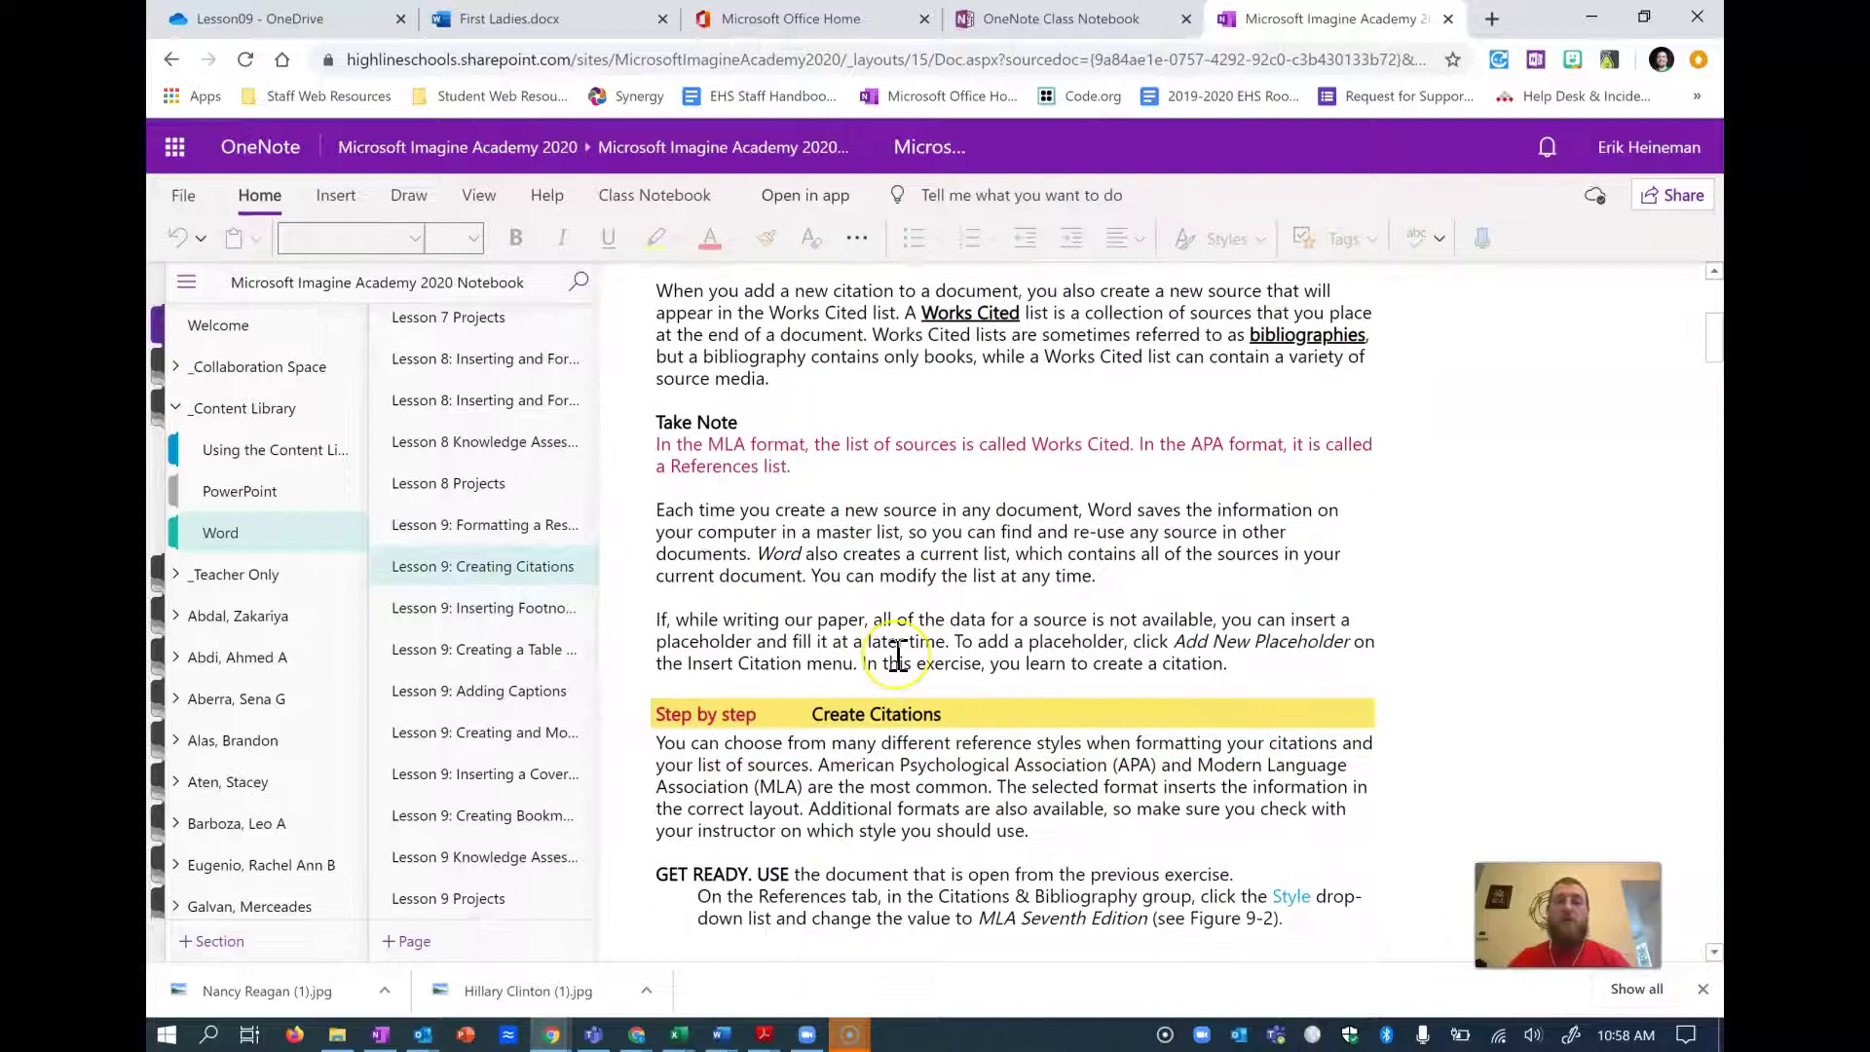
scroll(1089, 670, down, 3)
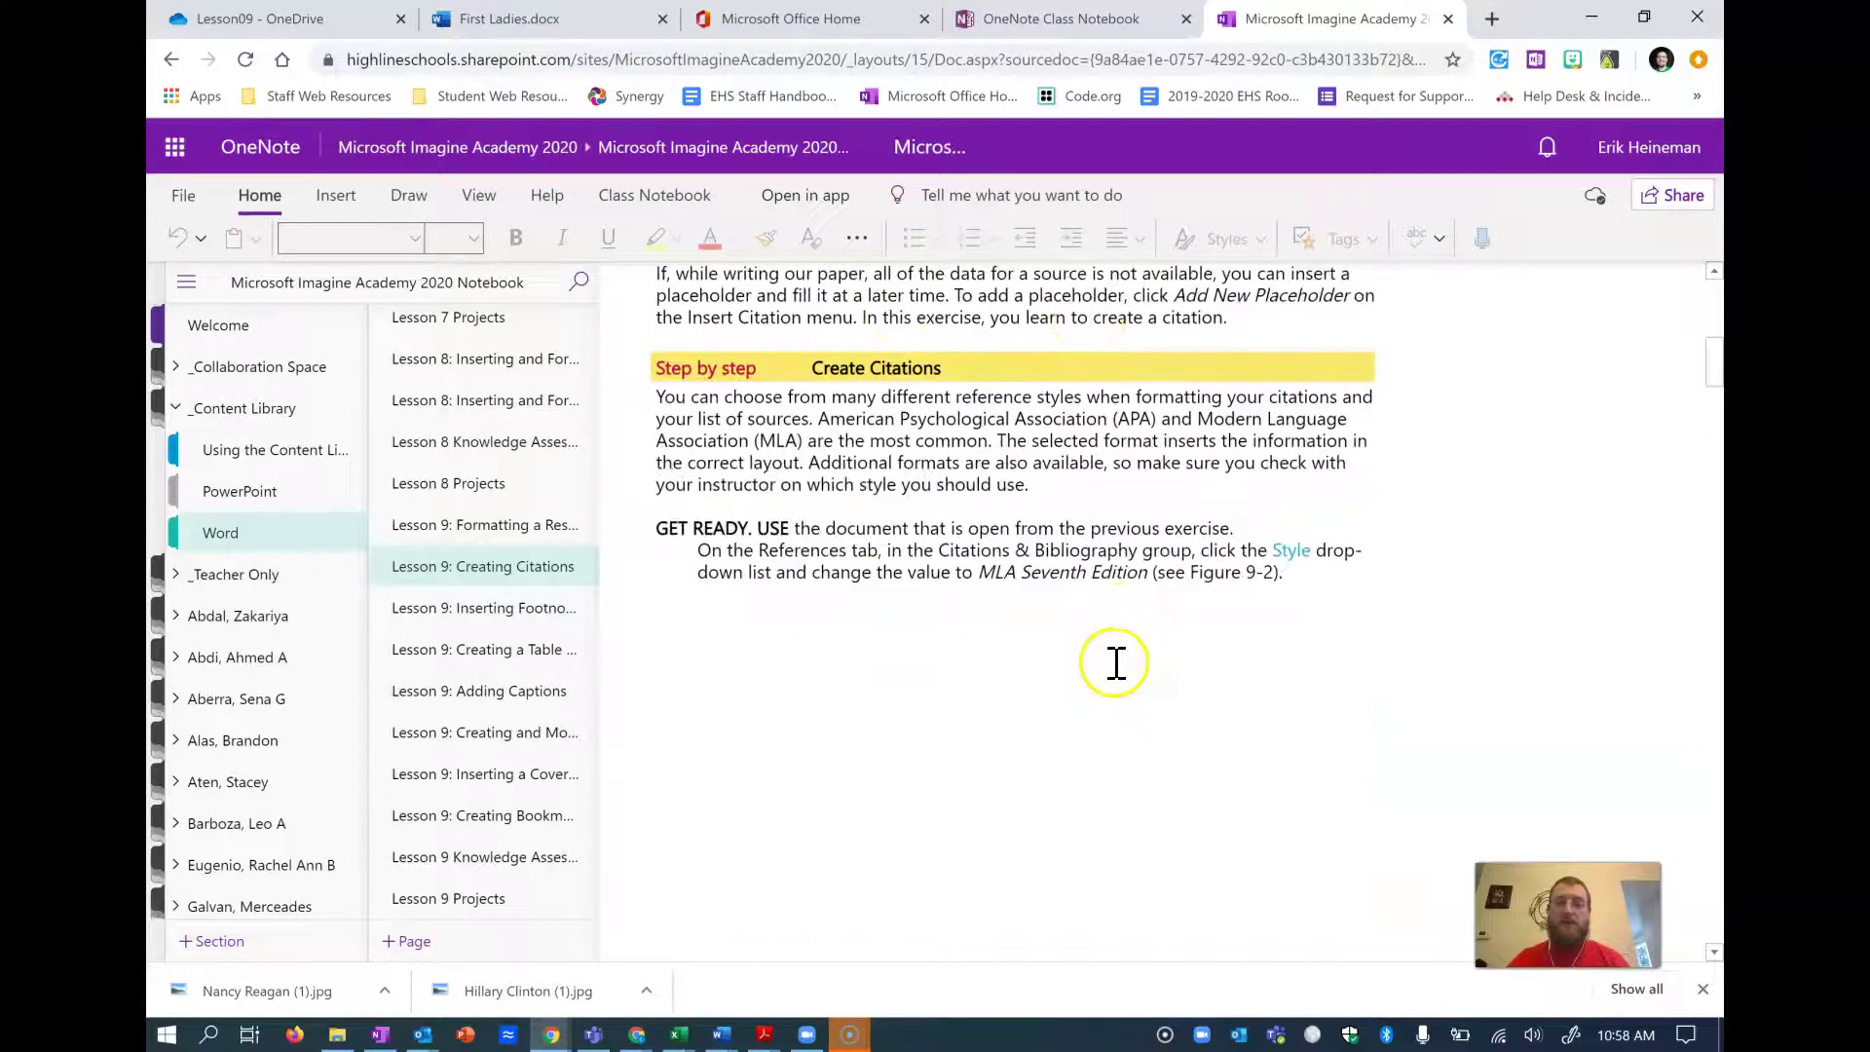
click(1093, 635)
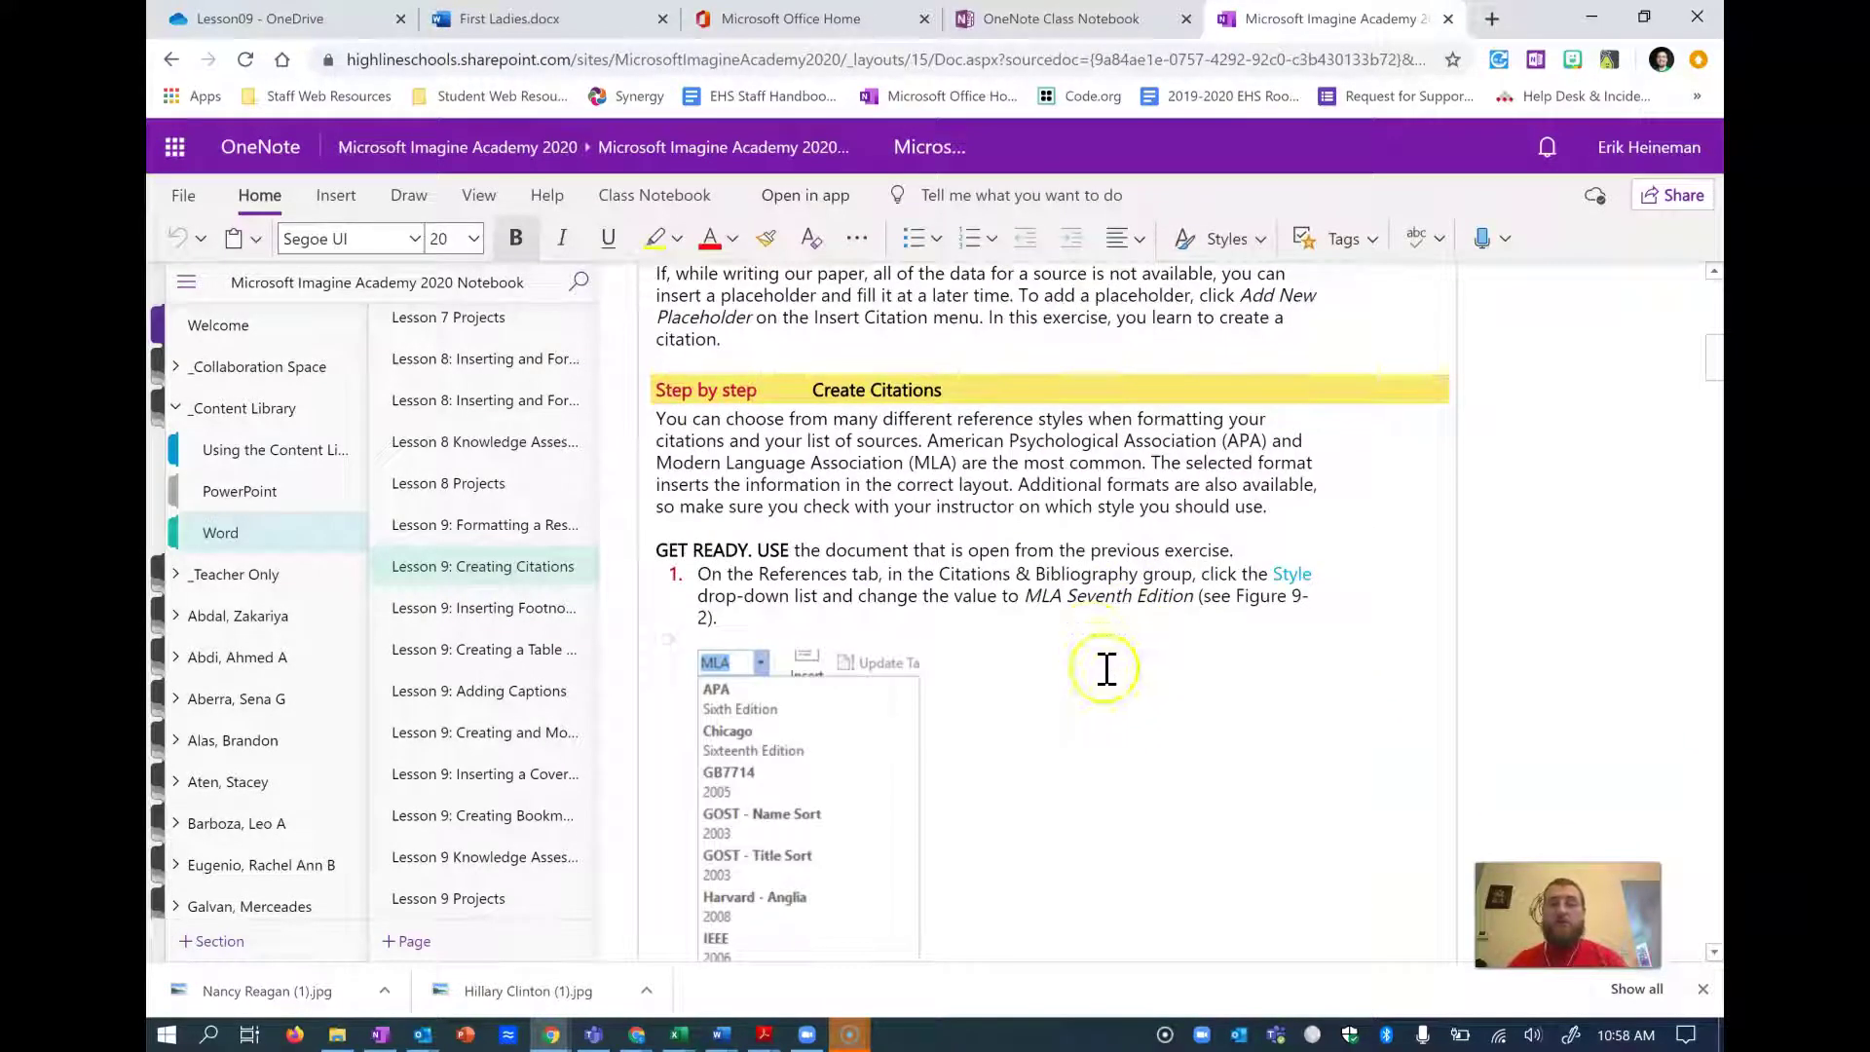
scroll(1129, 639, down, 3)
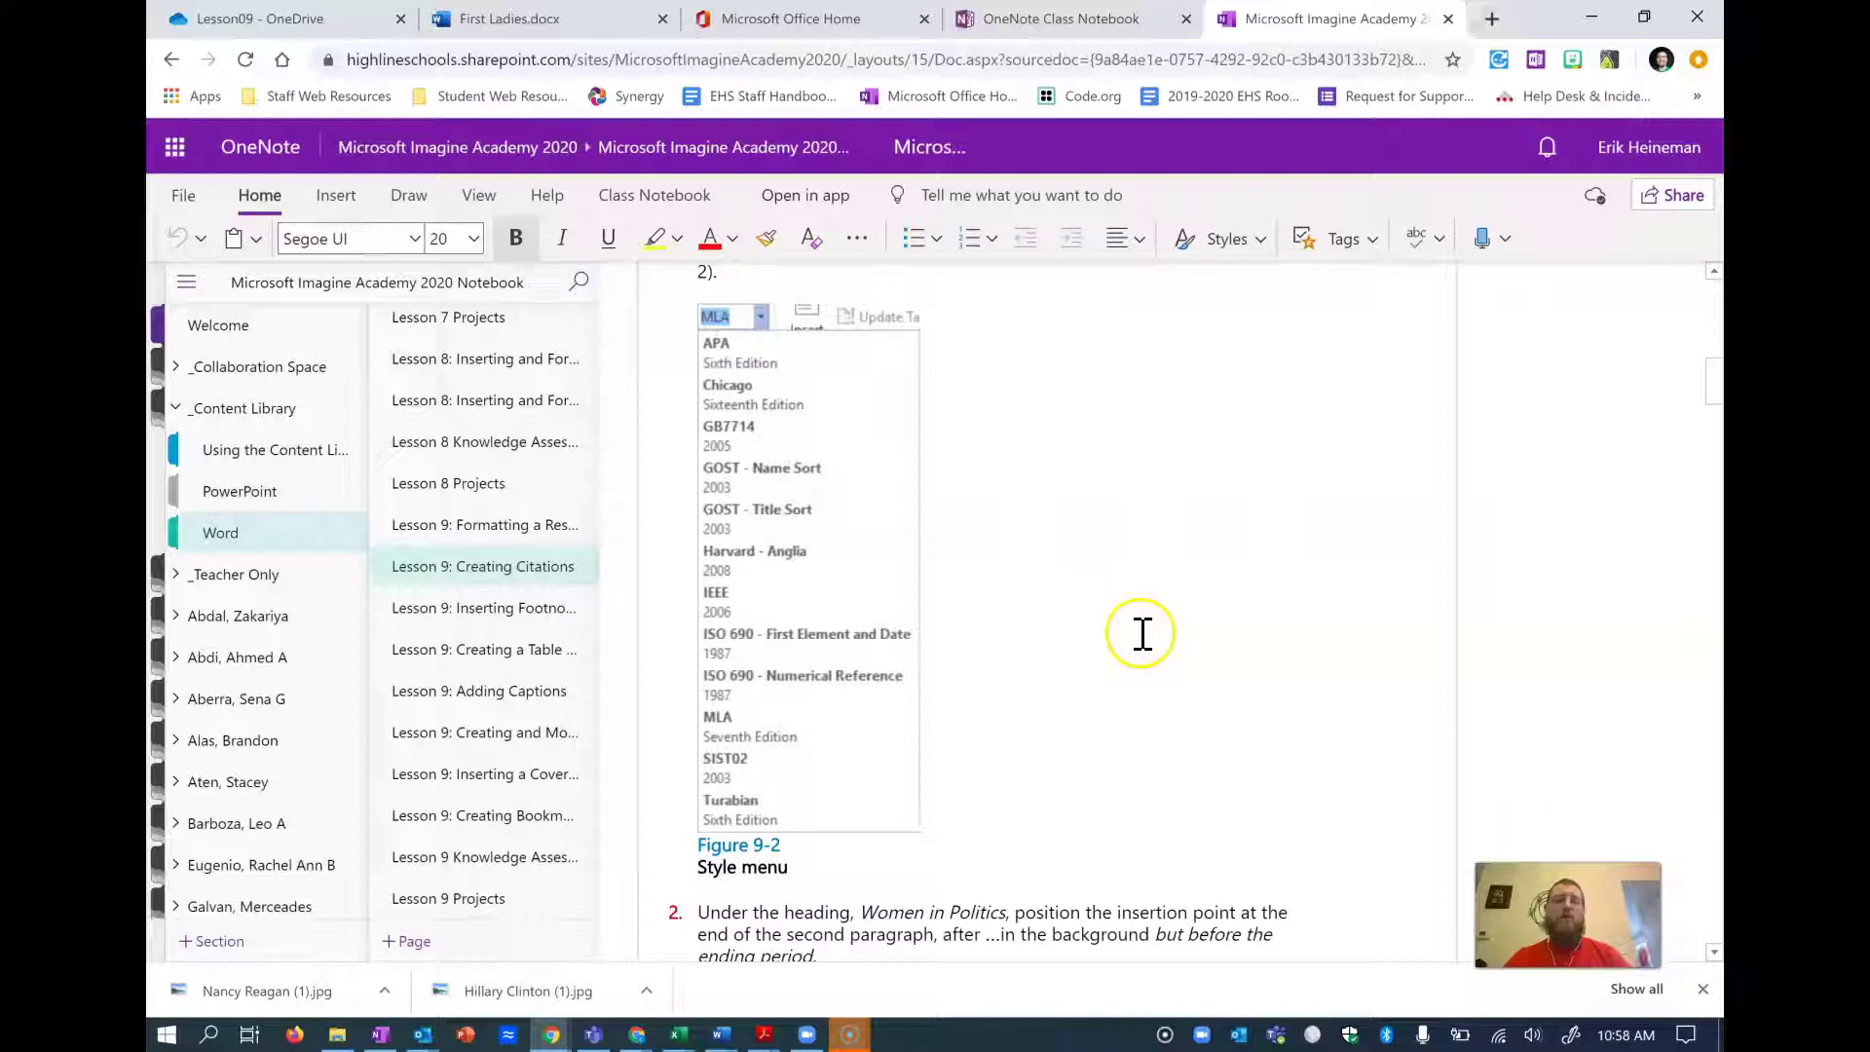
scroll(1119, 652, down, 2)
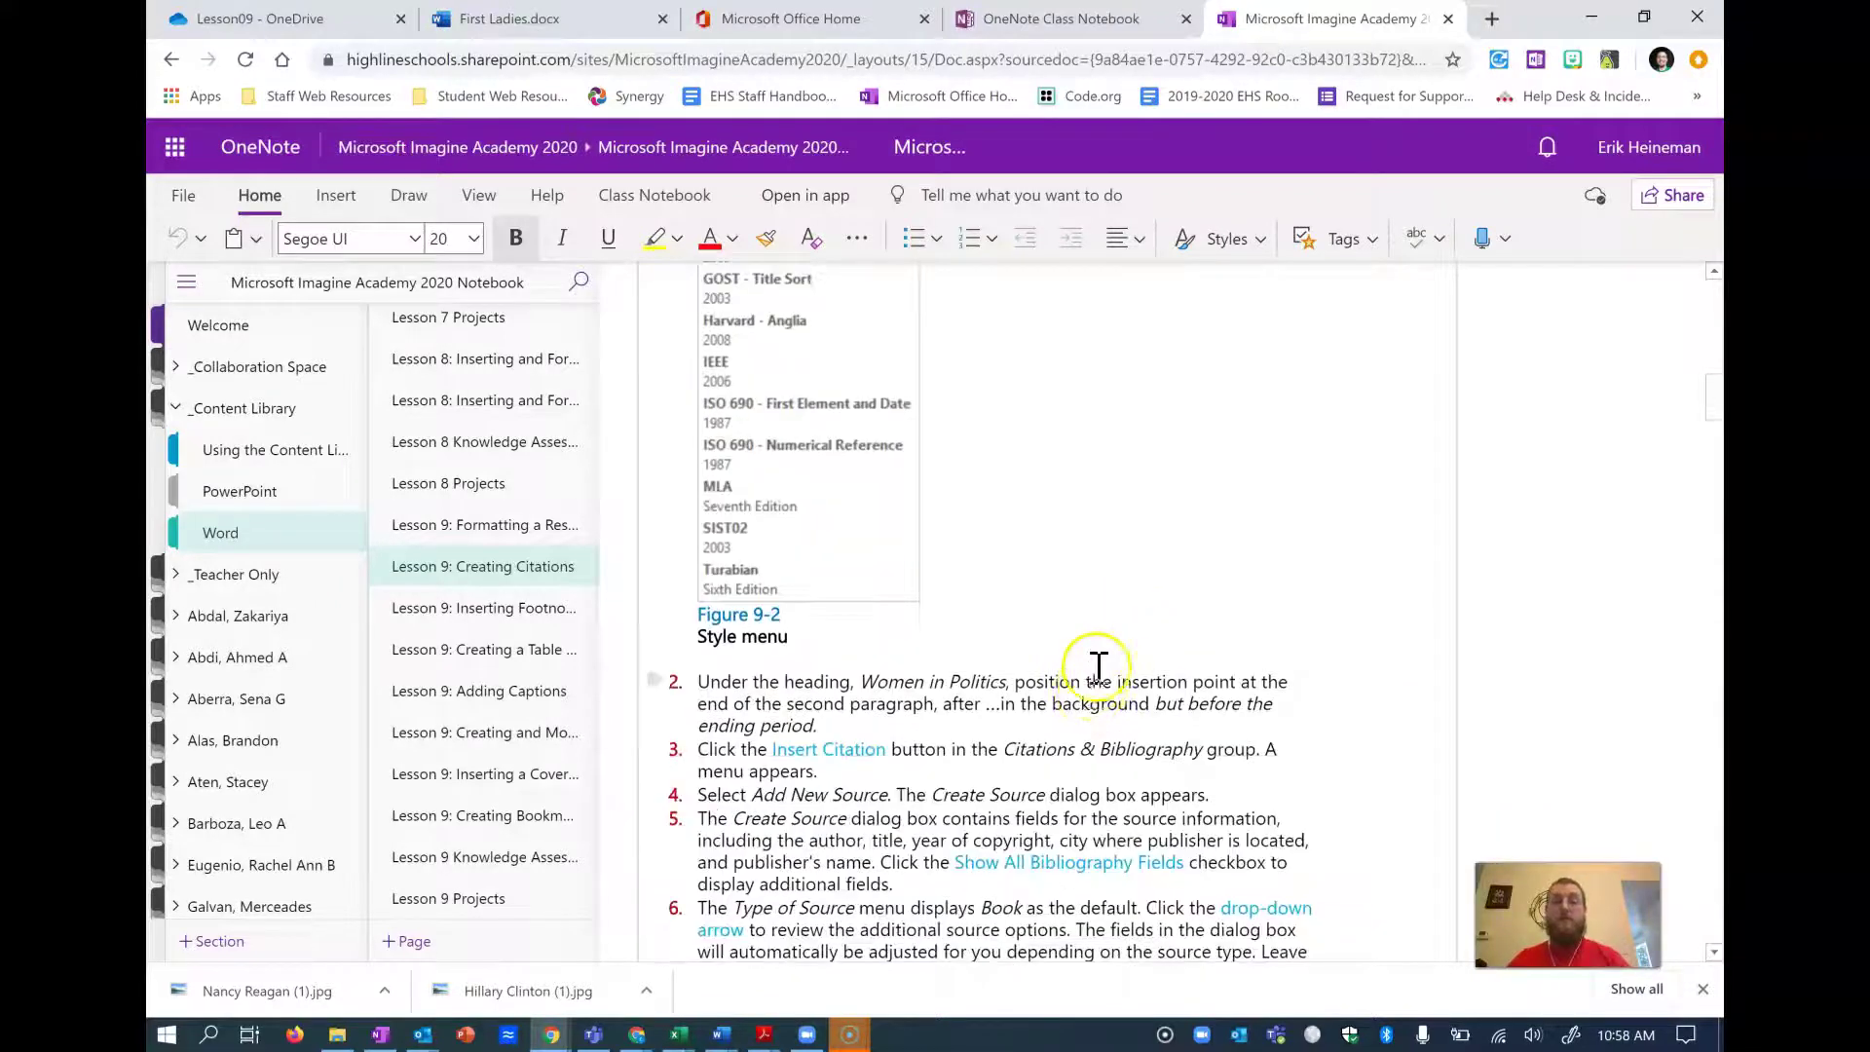
scroll(1097, 666, down, 2)
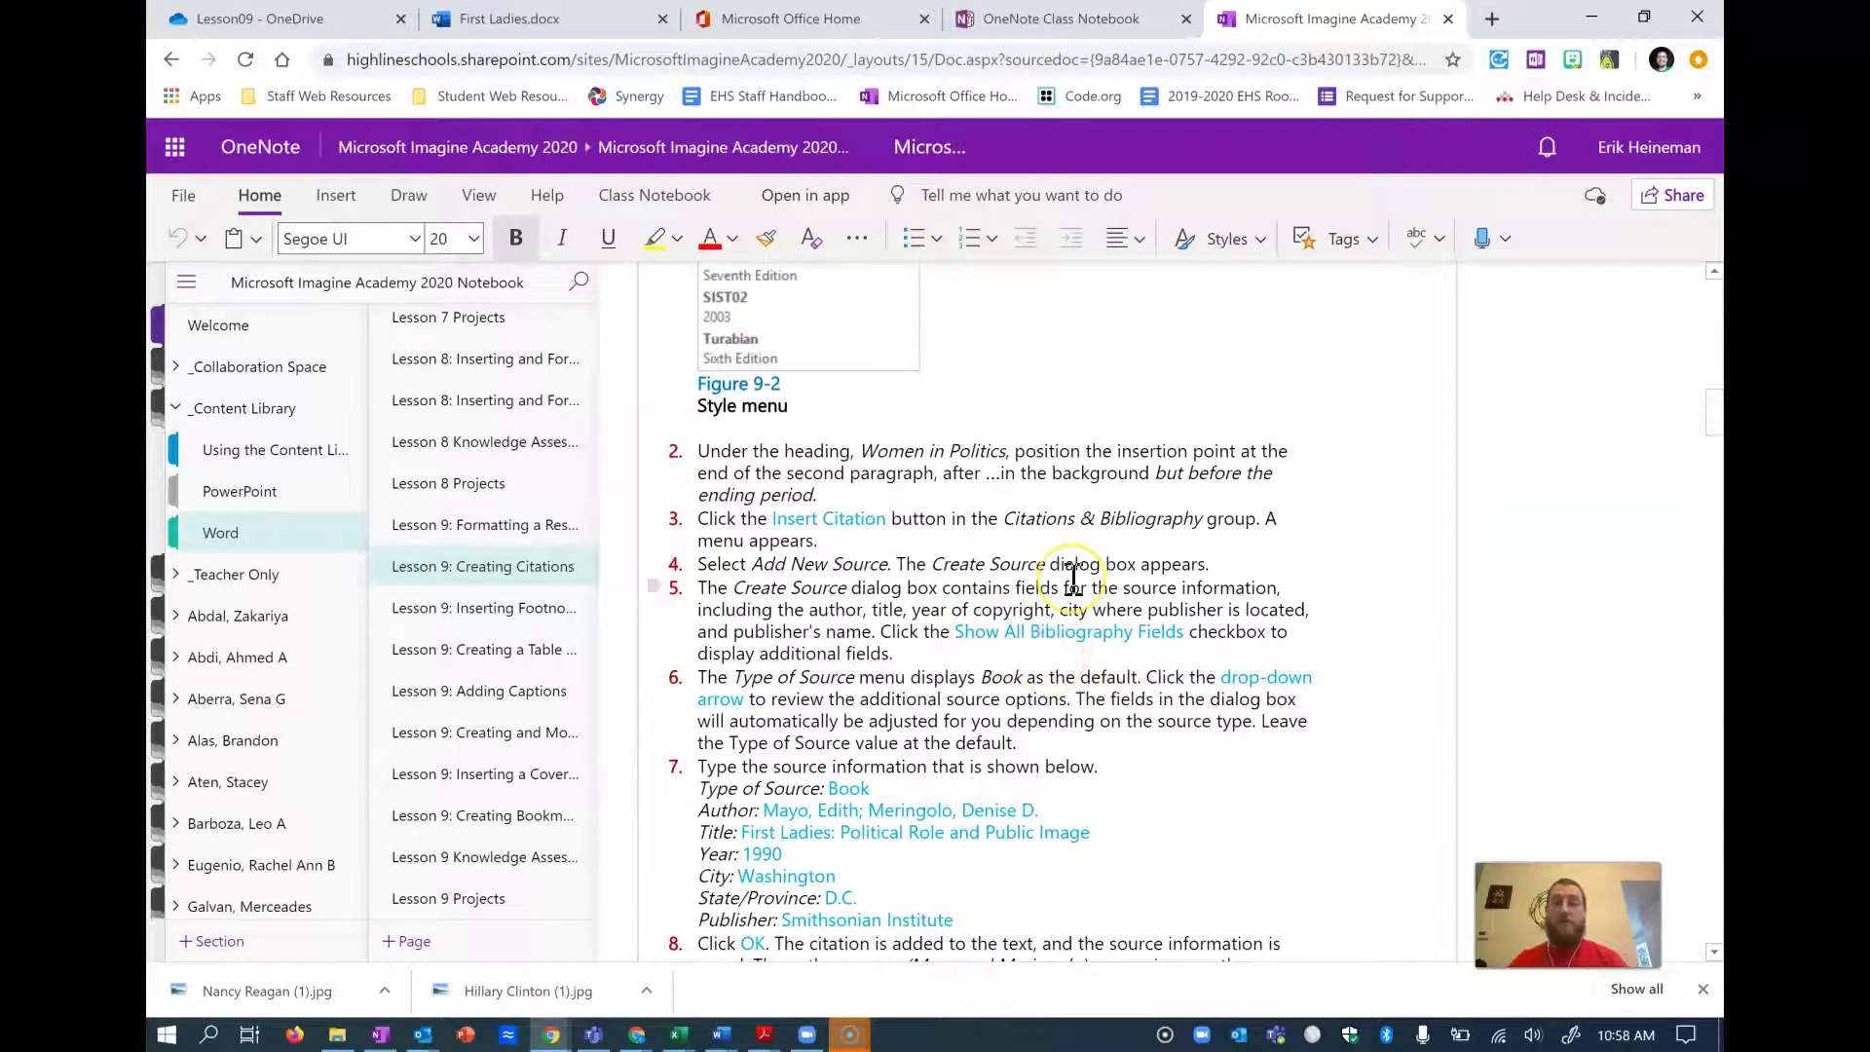
- Study the Create Citations exercise, from choosing the MLA Seventh Edition style to adding the second book source
scroll(1072, 579, up, 7)
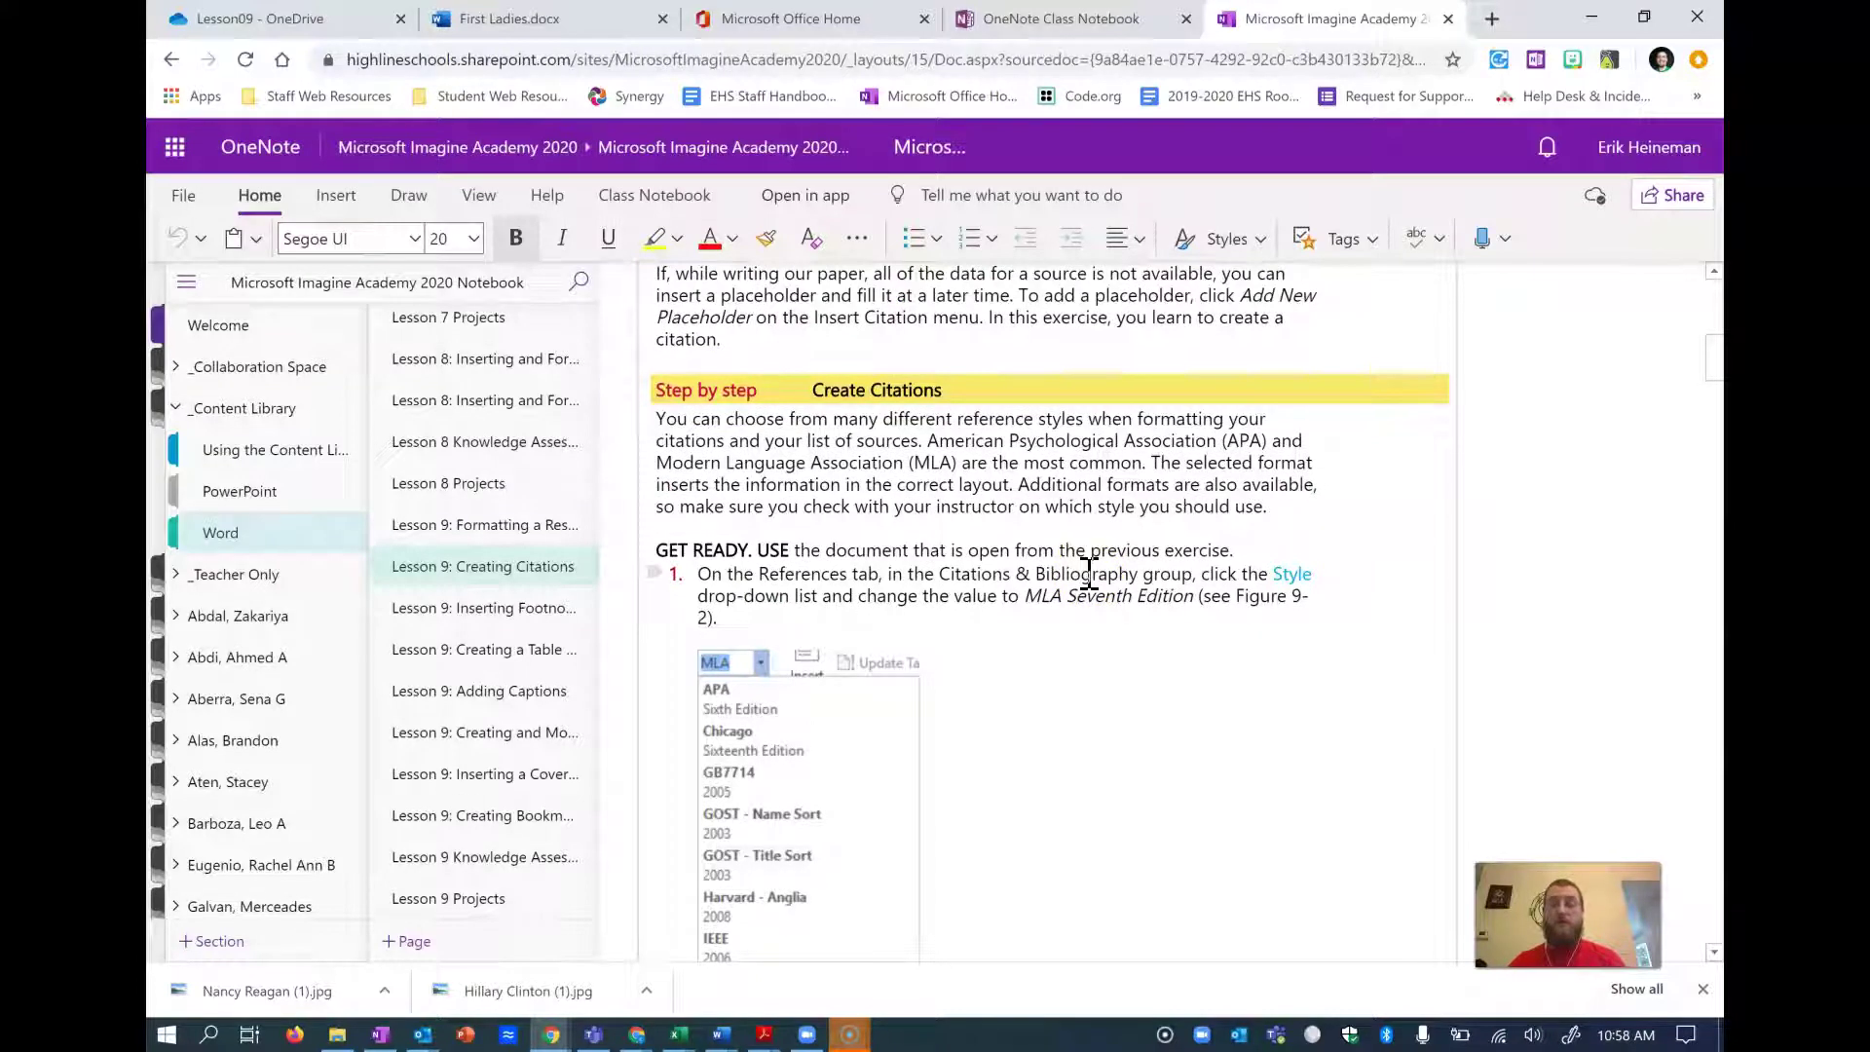
scroll(1094, 587, down, 1)
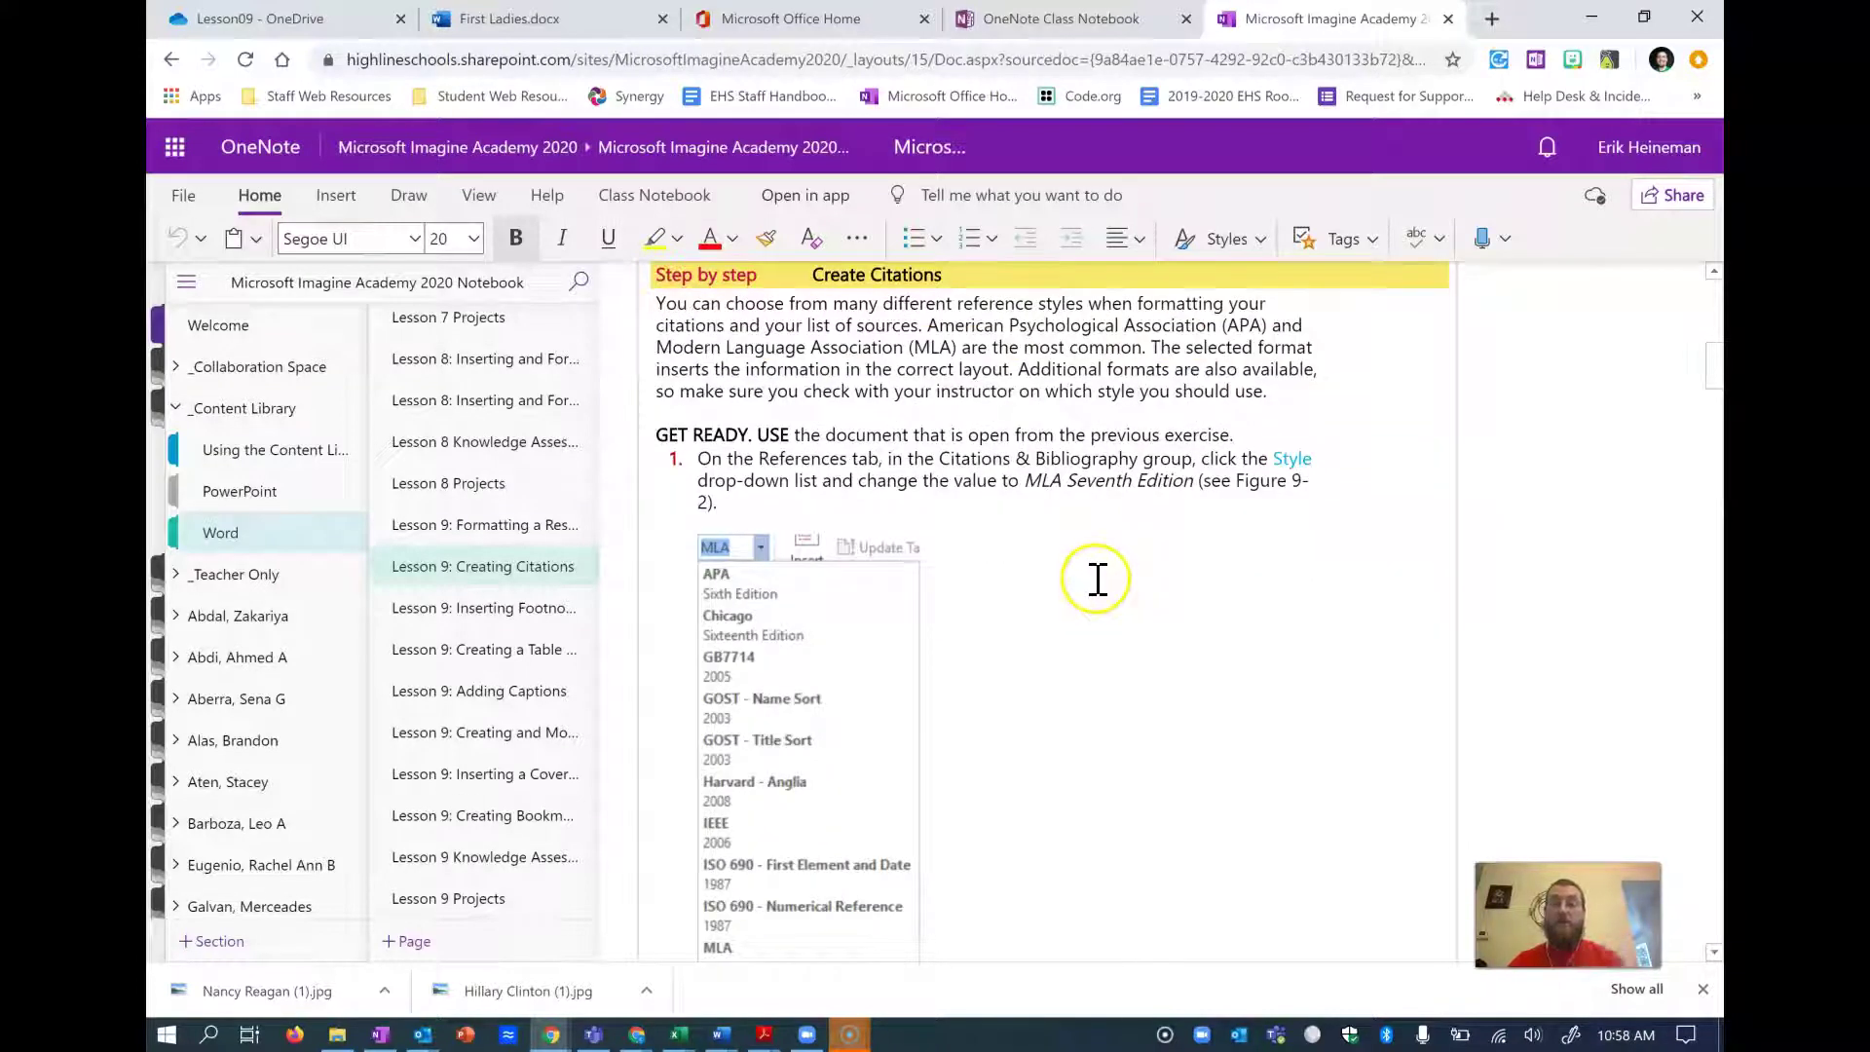
scroll(1097, 579, down, 6)
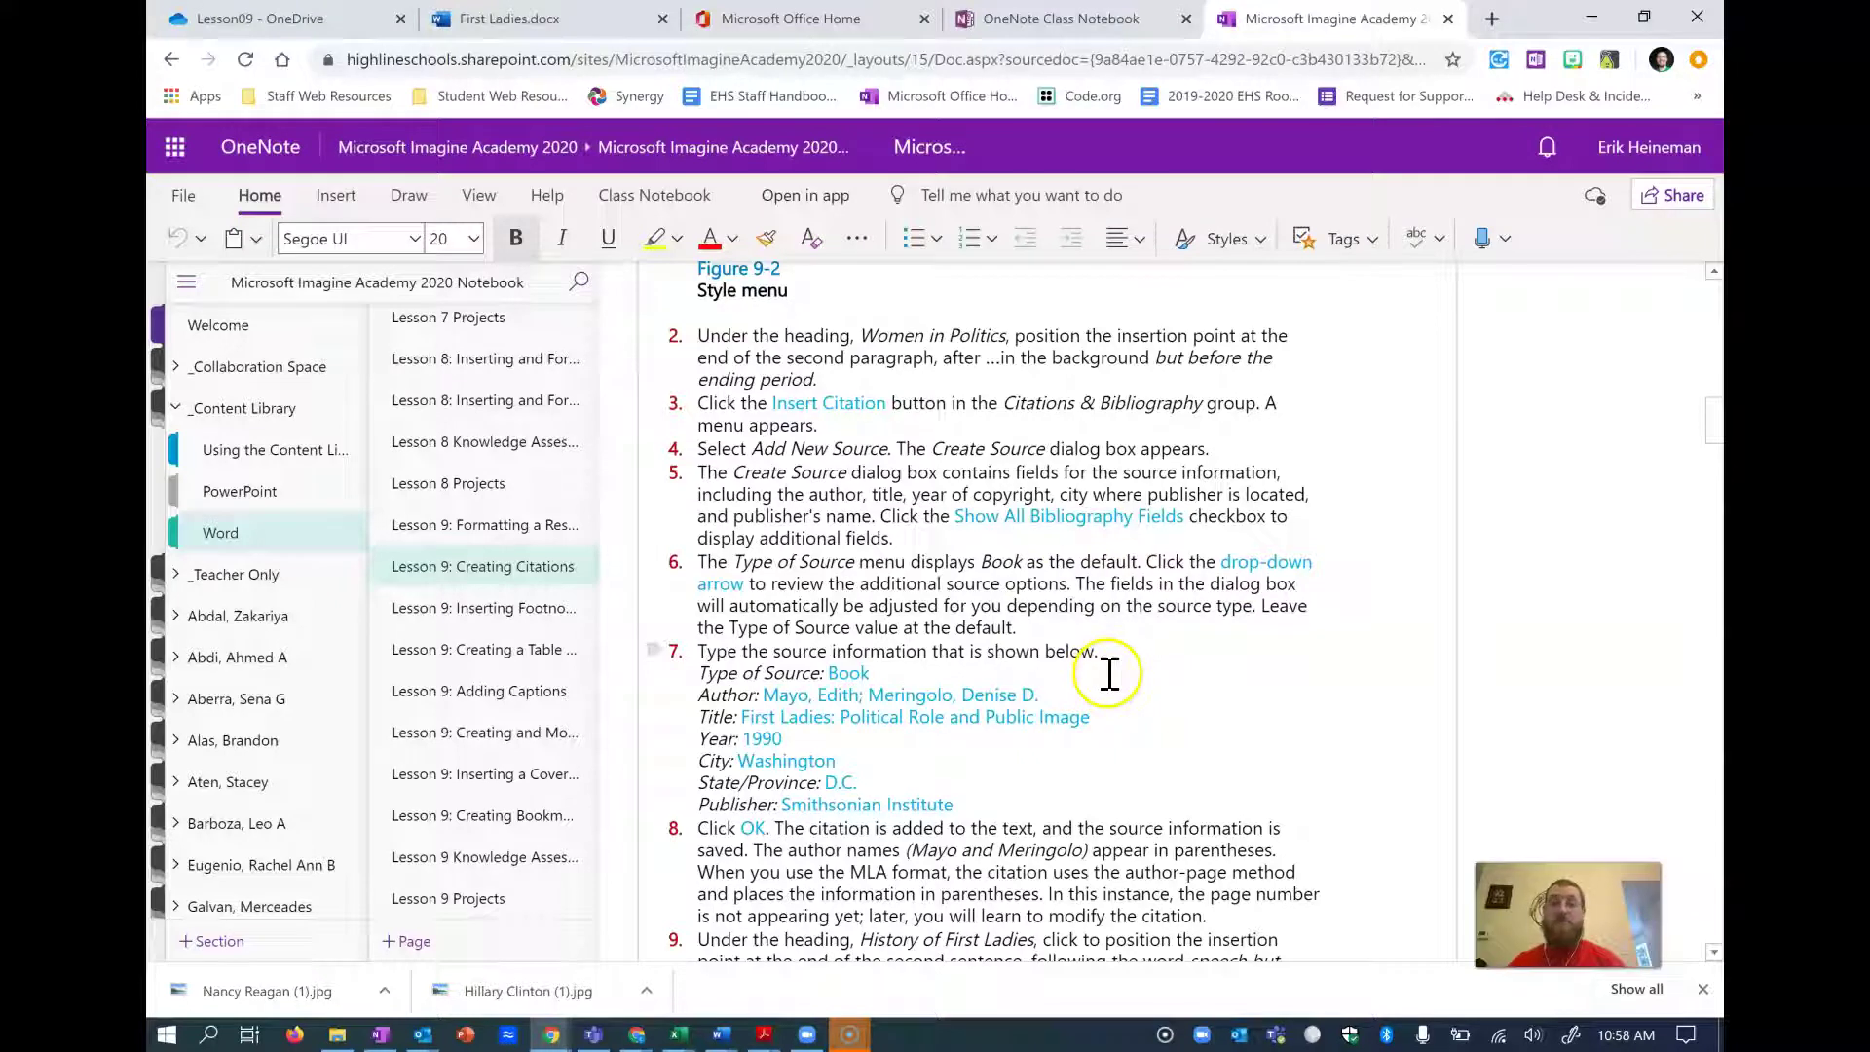
scroll(1020, 597, down, 2)
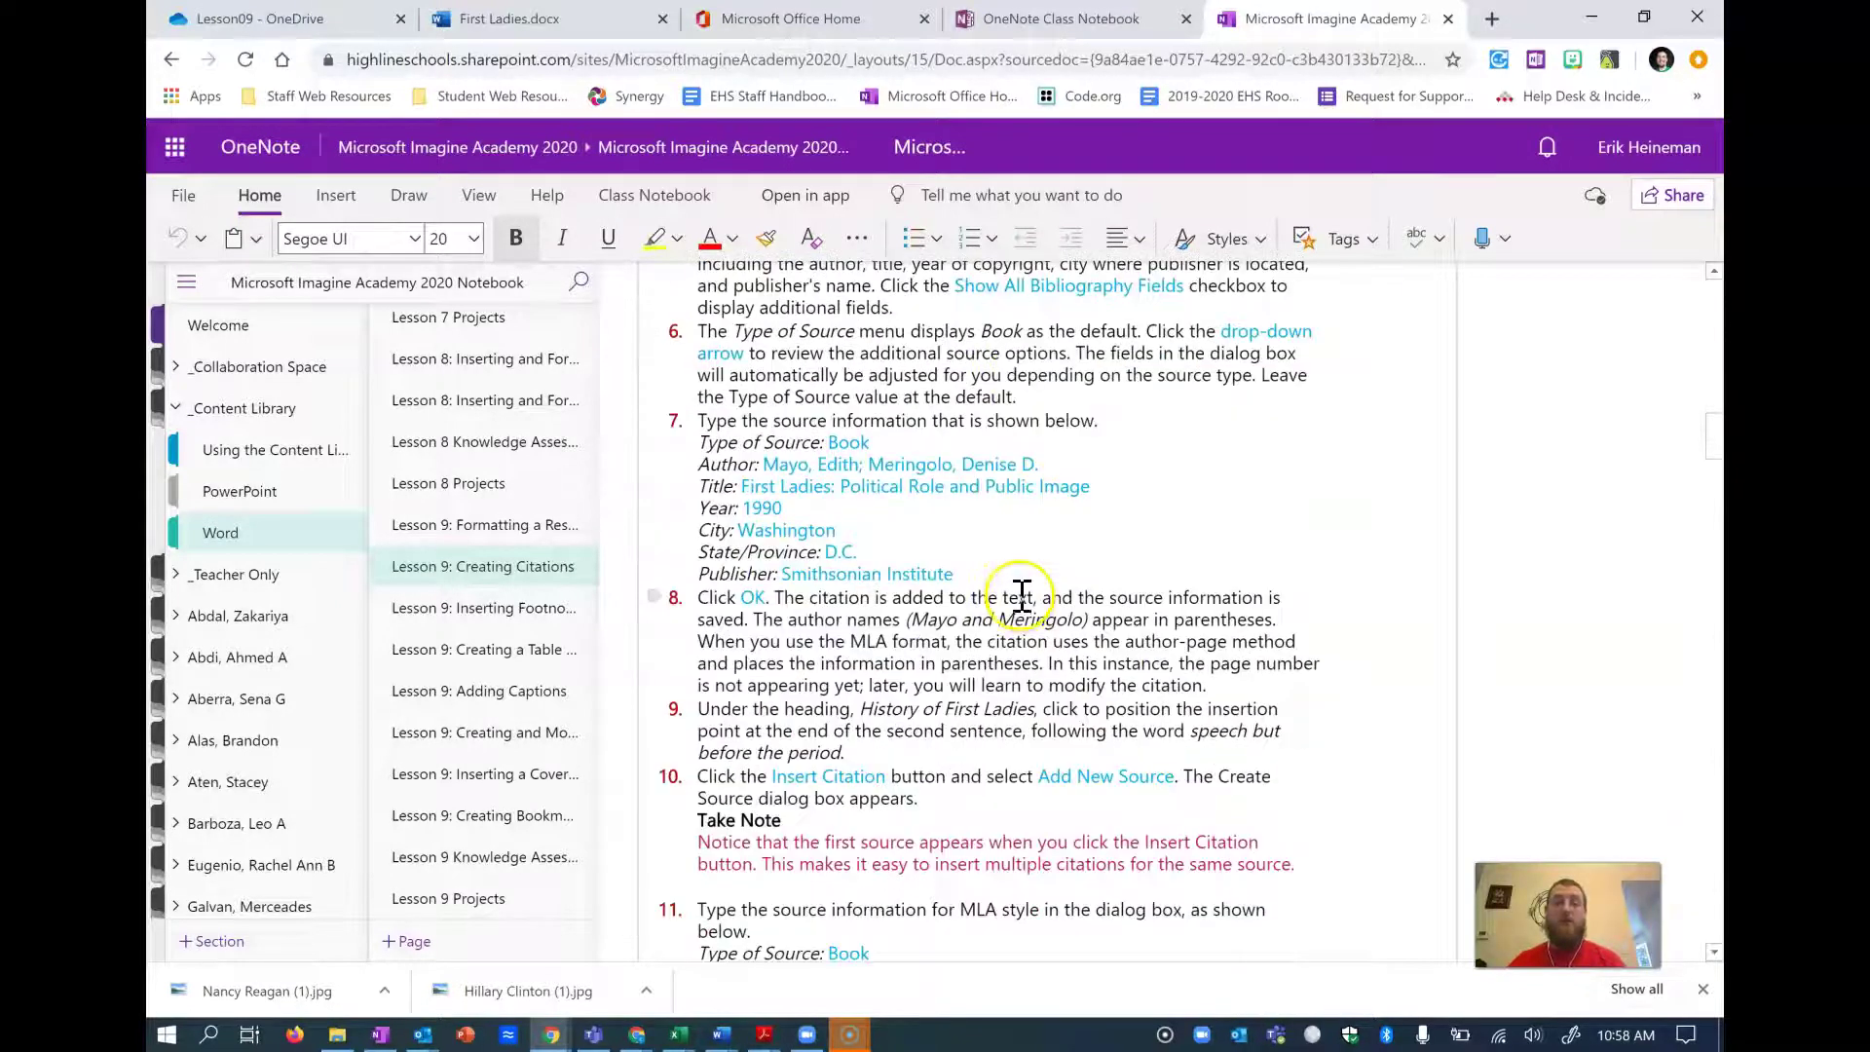
scroll(1035, 500, up, 4)
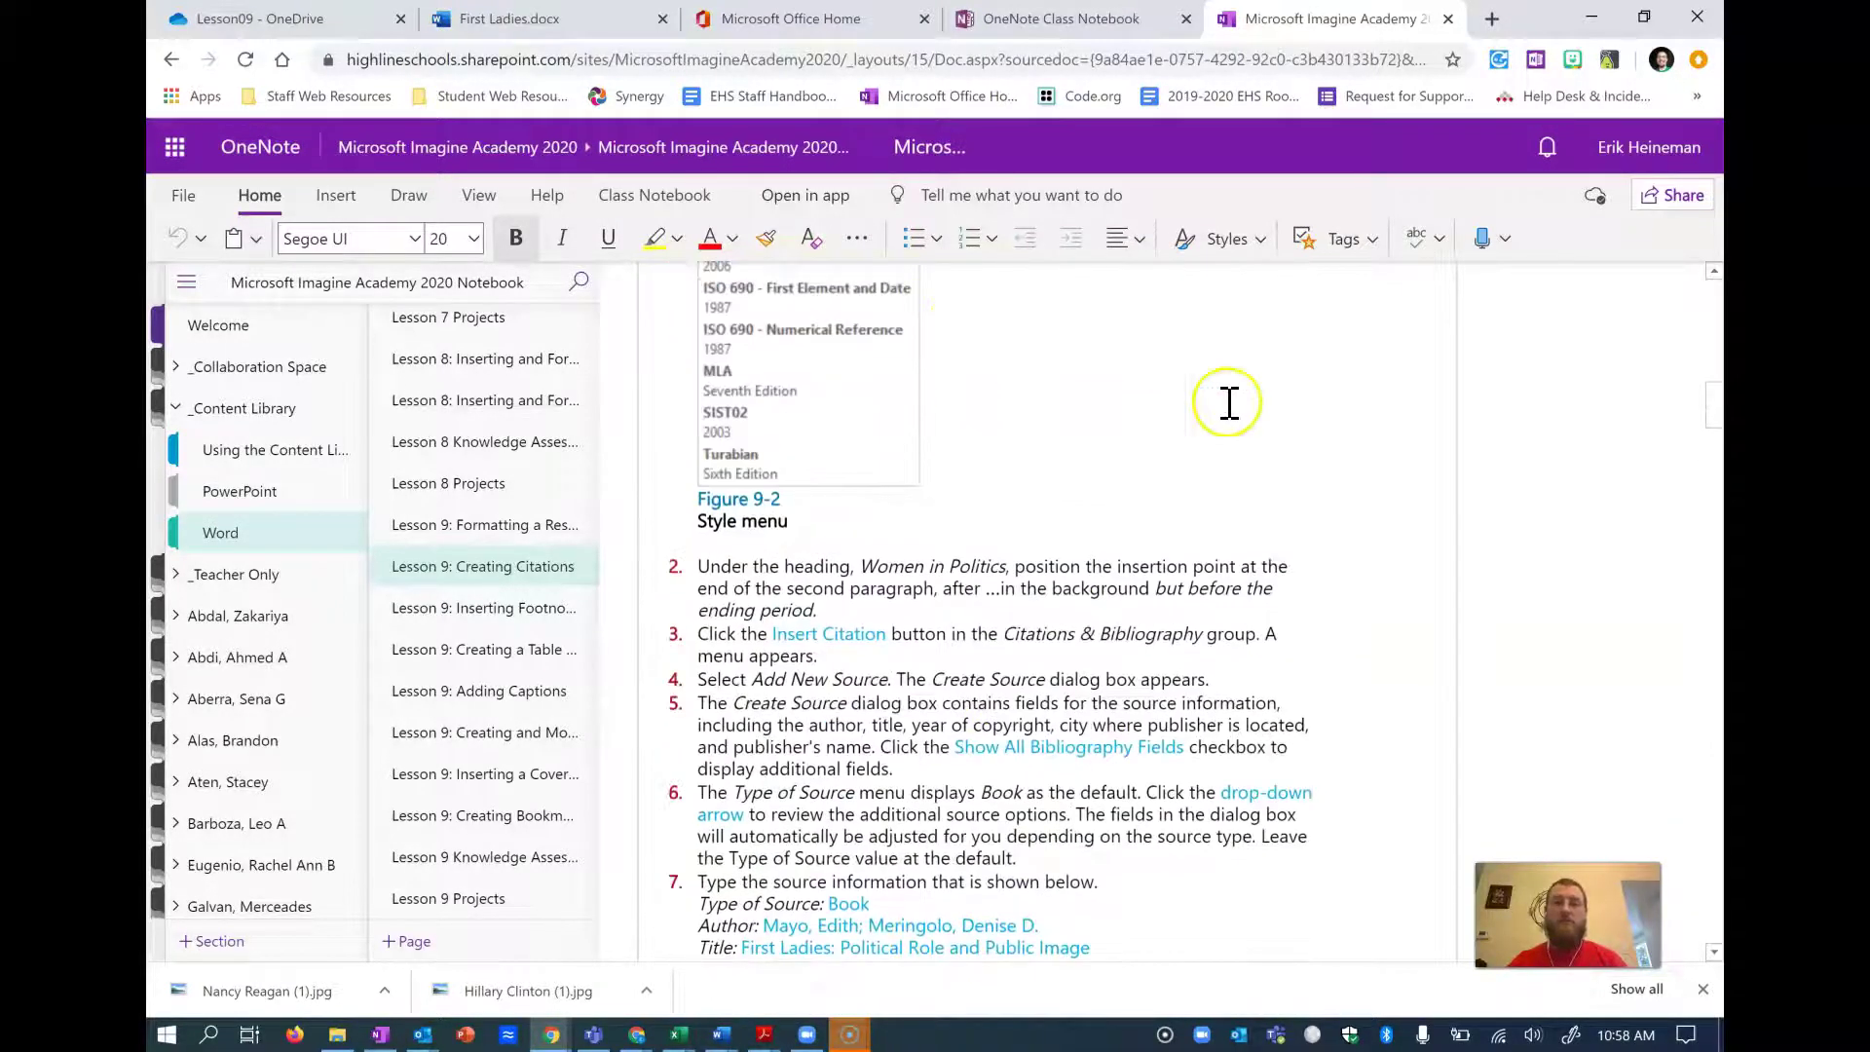
scroll(1081, 743, down, 3)
scroll(932, 477, up, 2)
scroll(955, 706, down, 3)
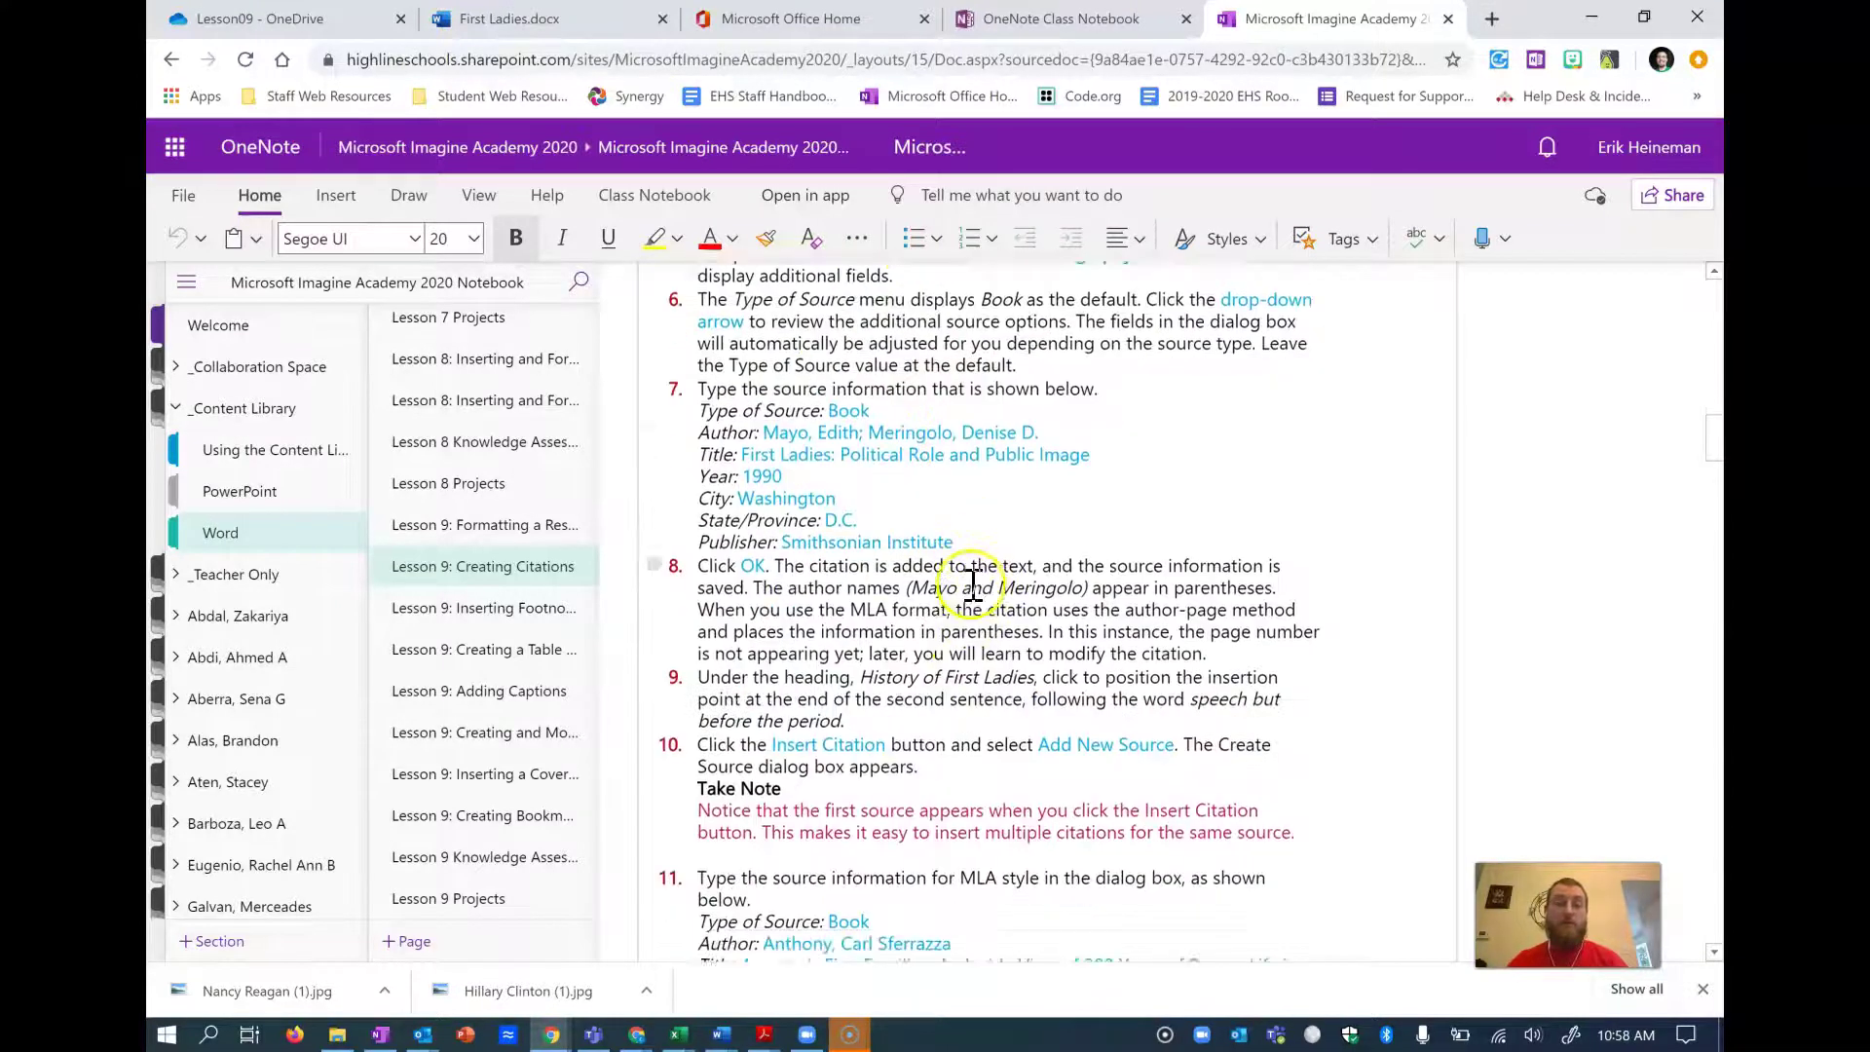
scroll(973, 585, down, 1)
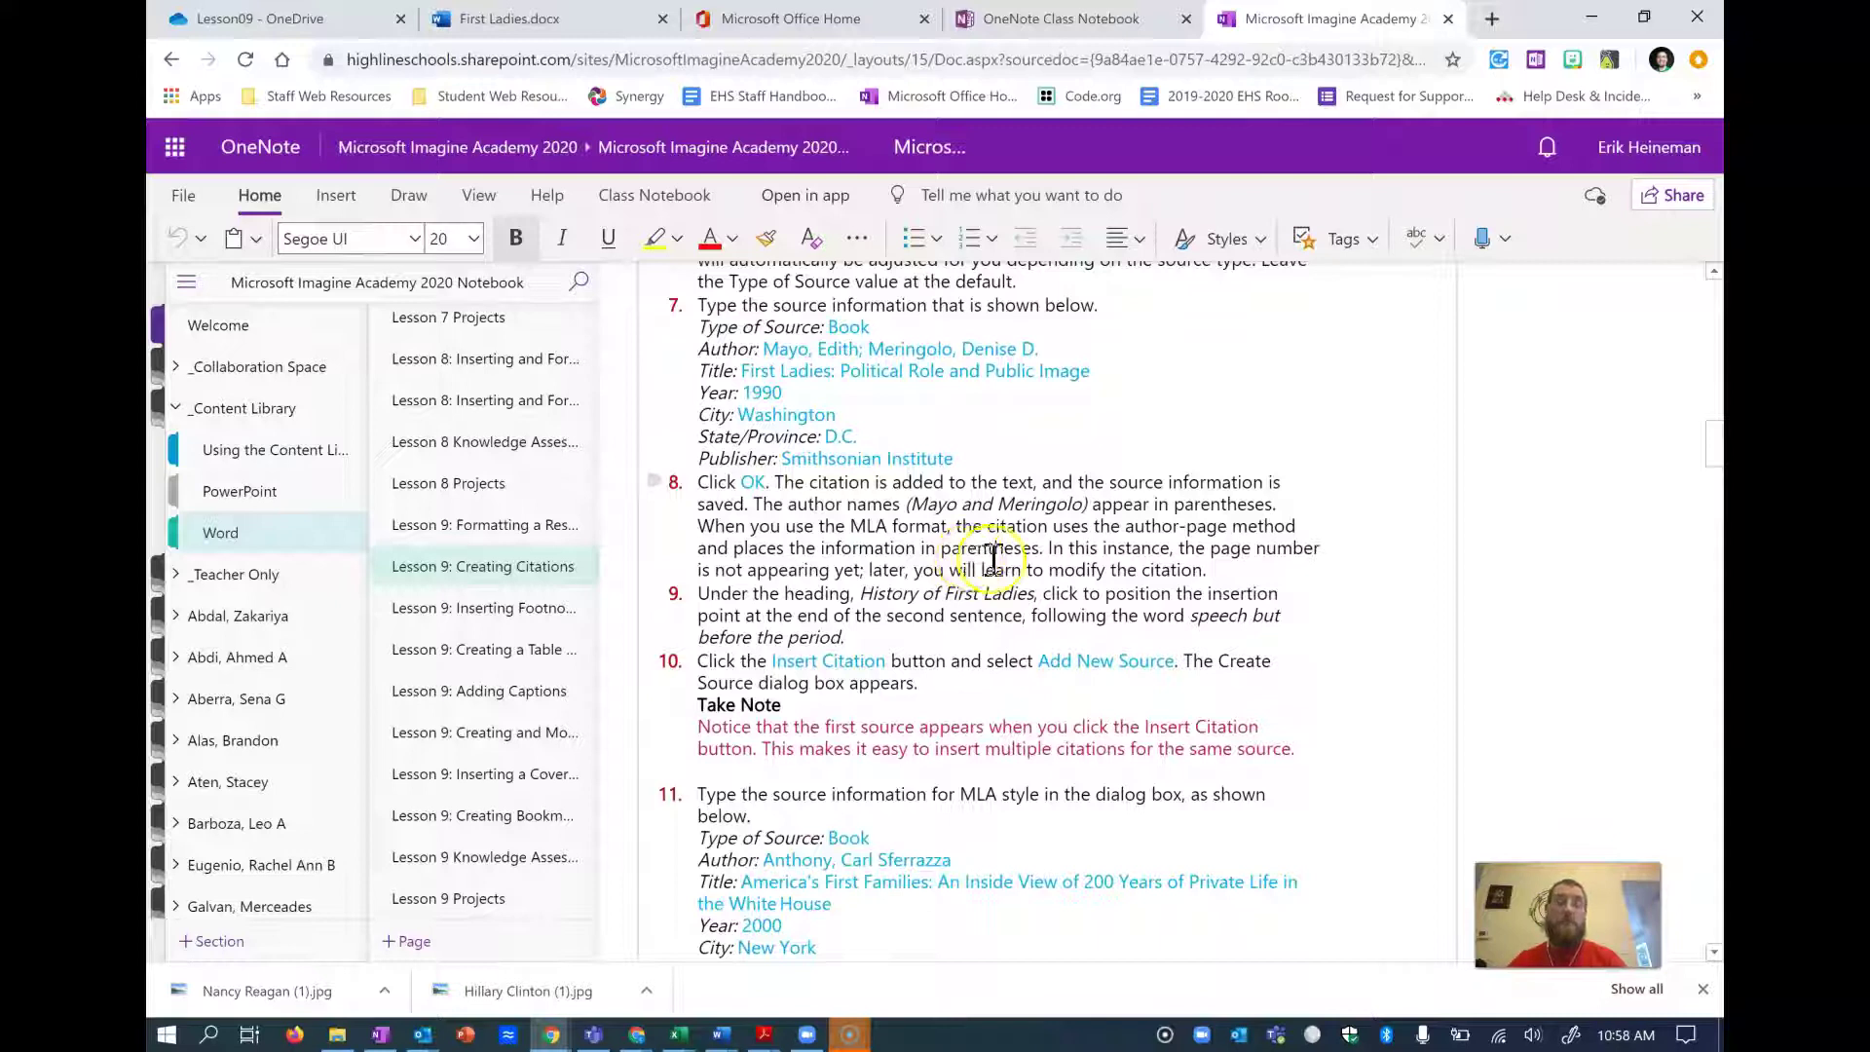
scroll(990, 655, down, 5)
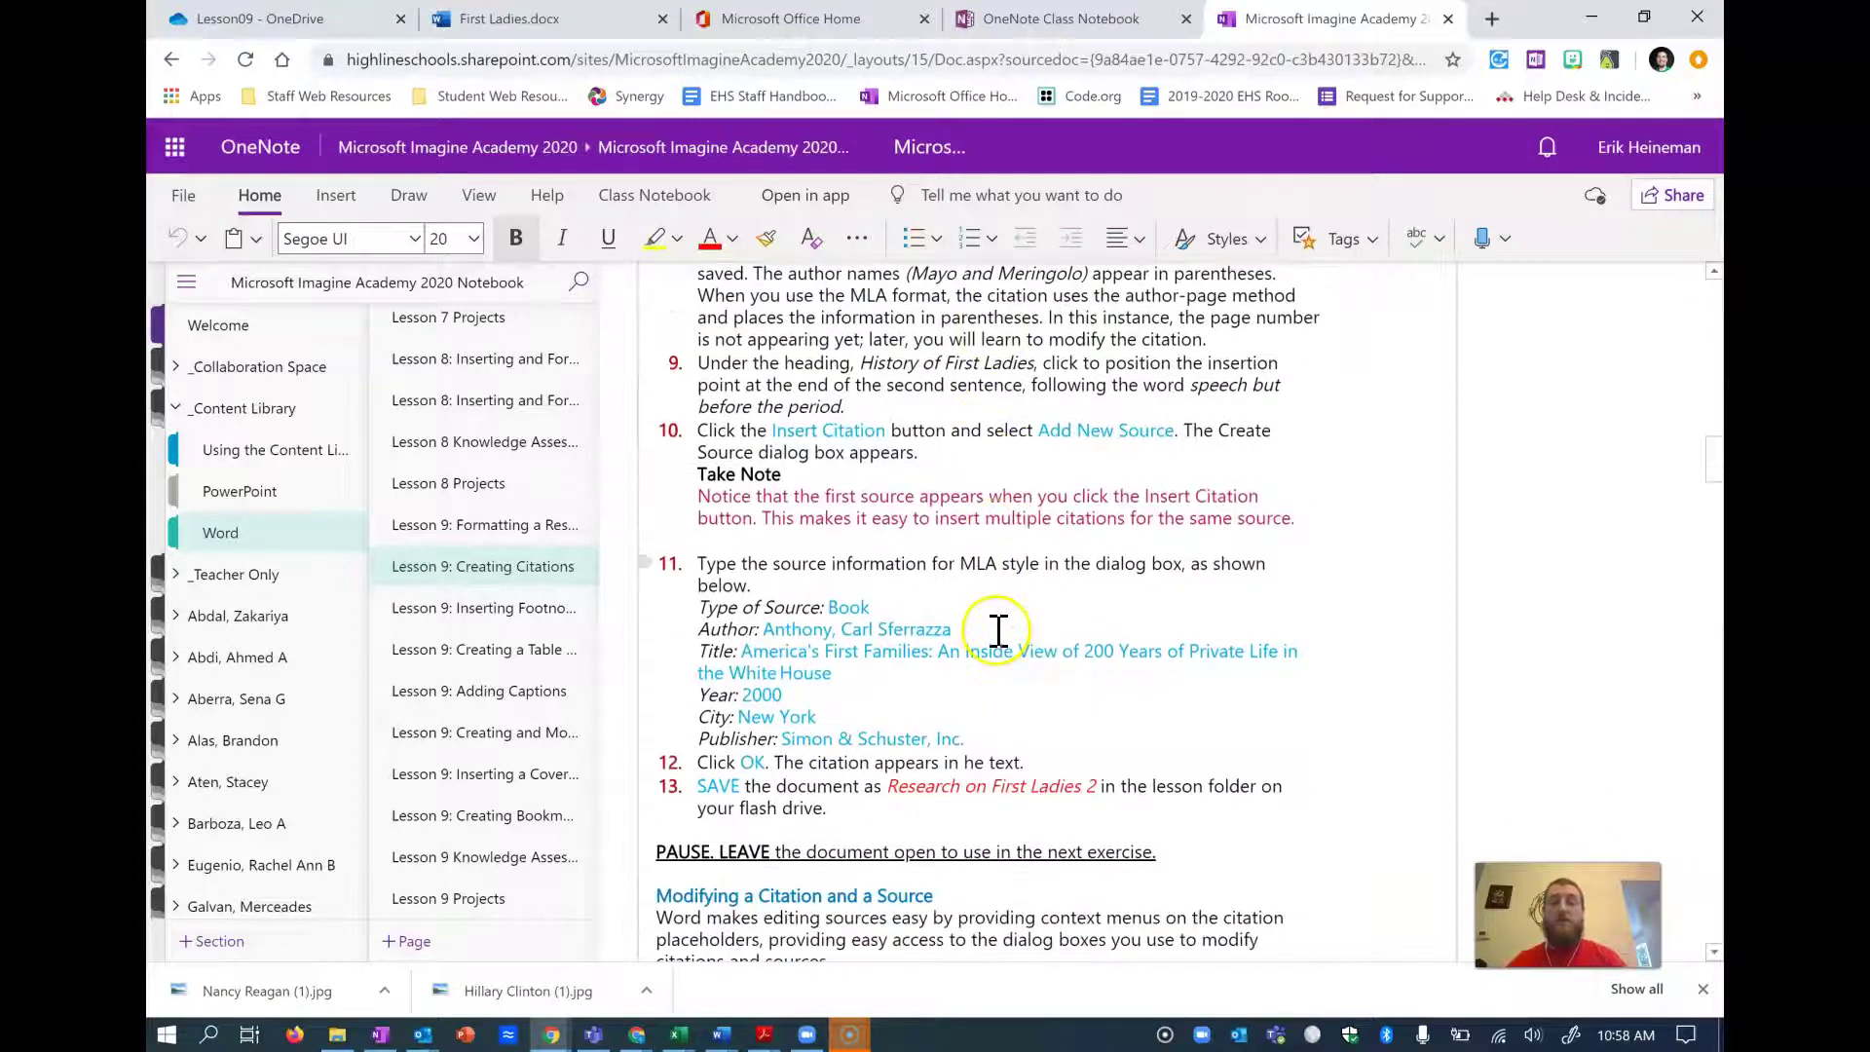
- Look through the remaining exercises on modifying citations, managing sources, the Works Cited page and tables of authorities
scroll(994, 624, down, 6)
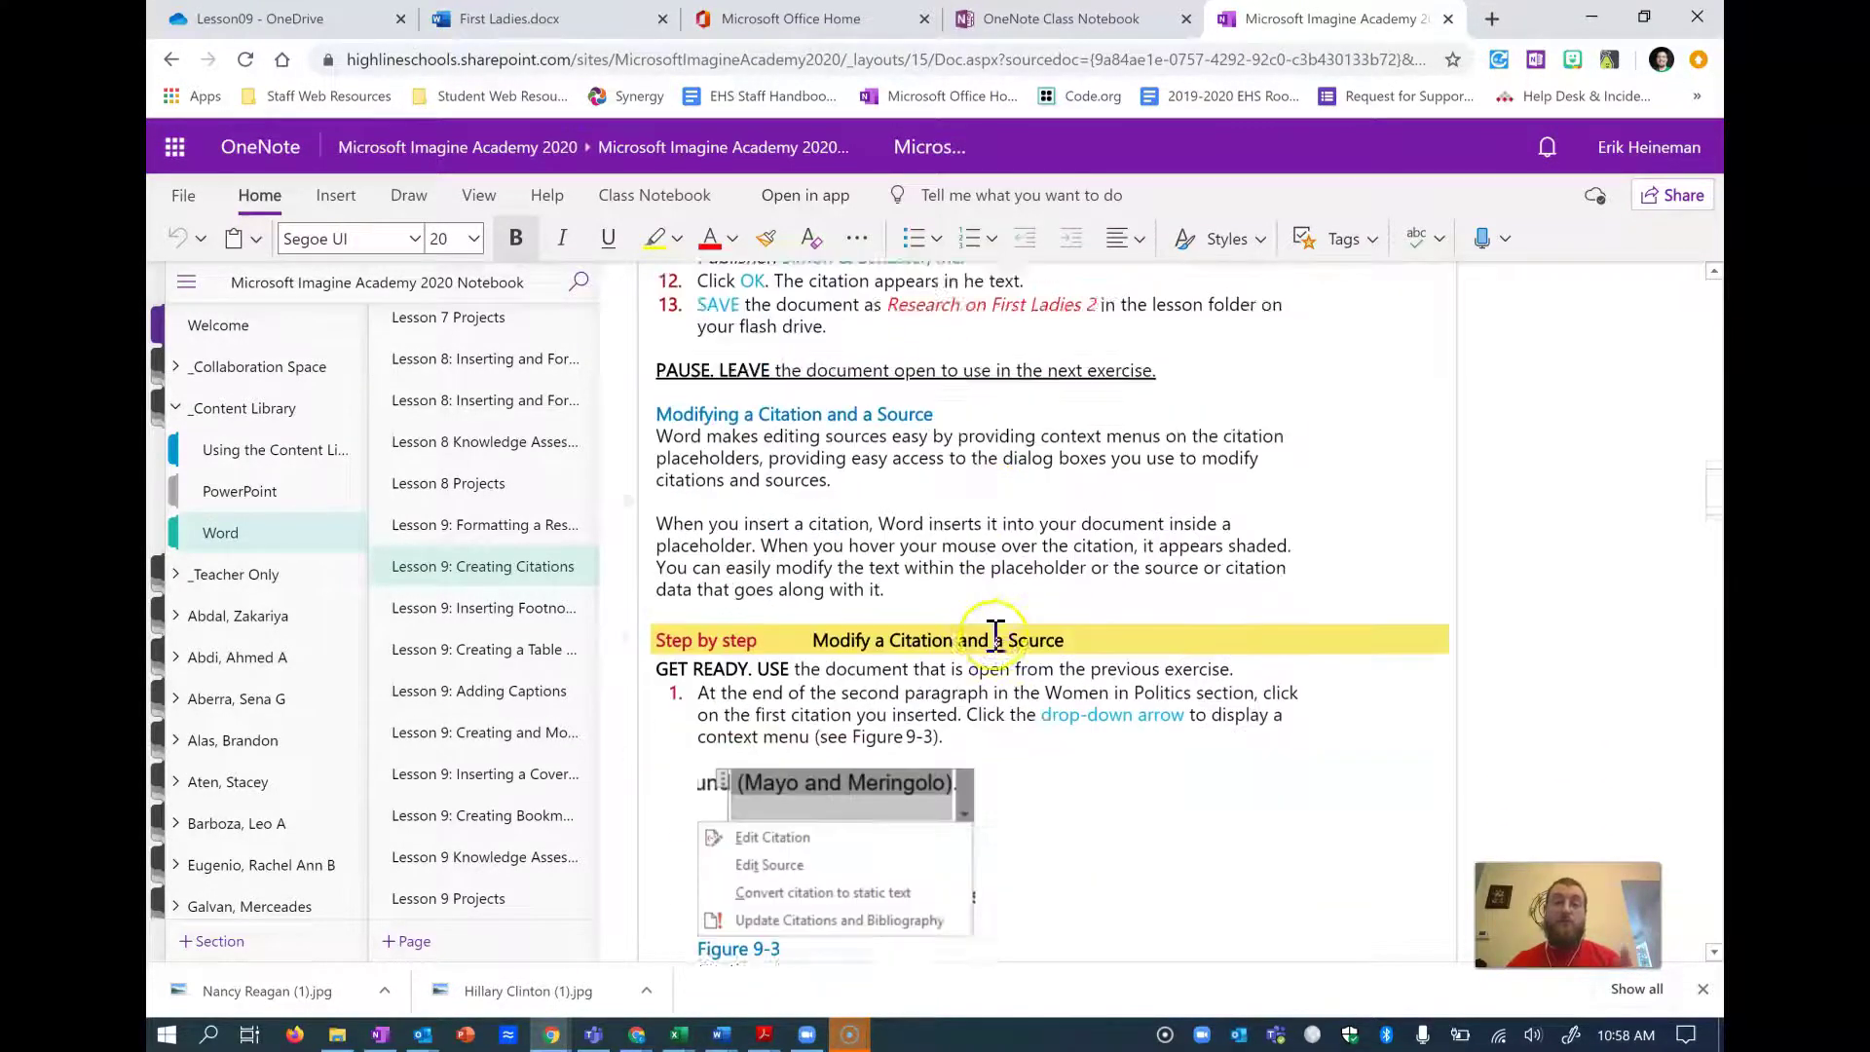
scroll(1000, 624, down, 6)
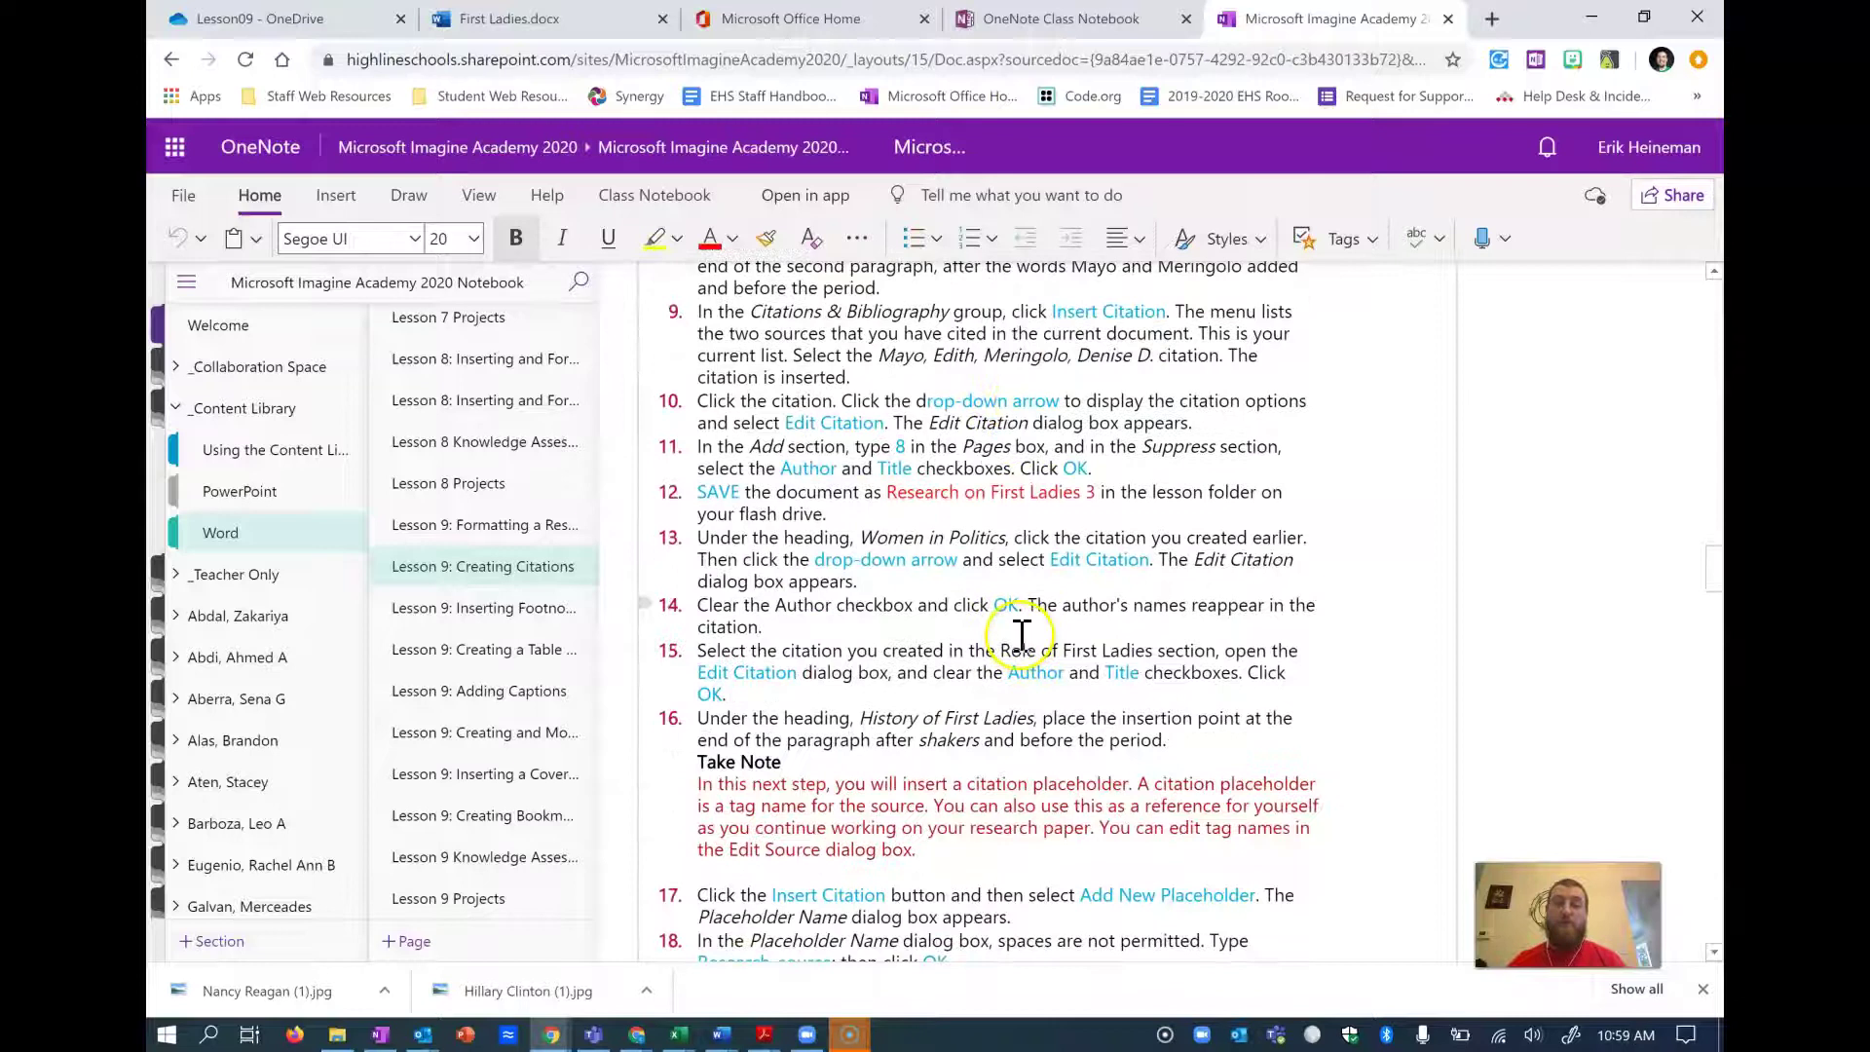
scroll(1027, 631, down, 4)
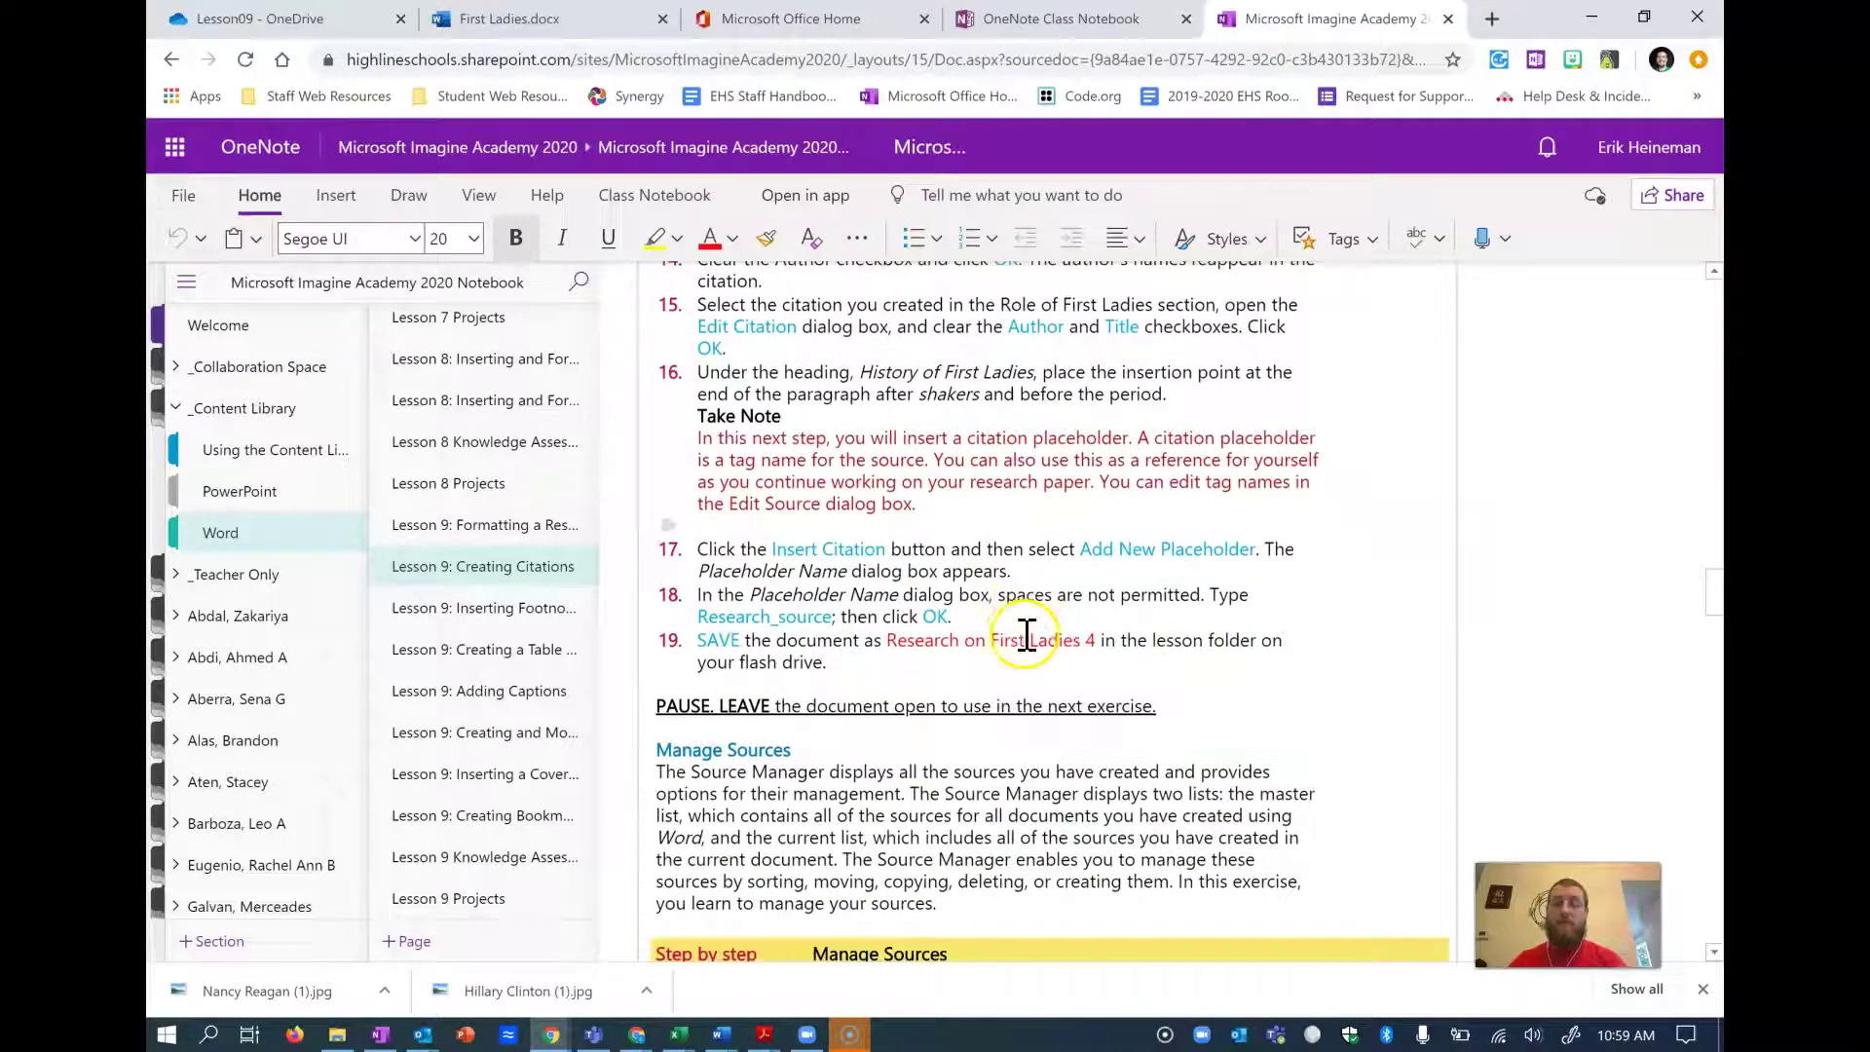
scroll(1027, 631, down, 5)
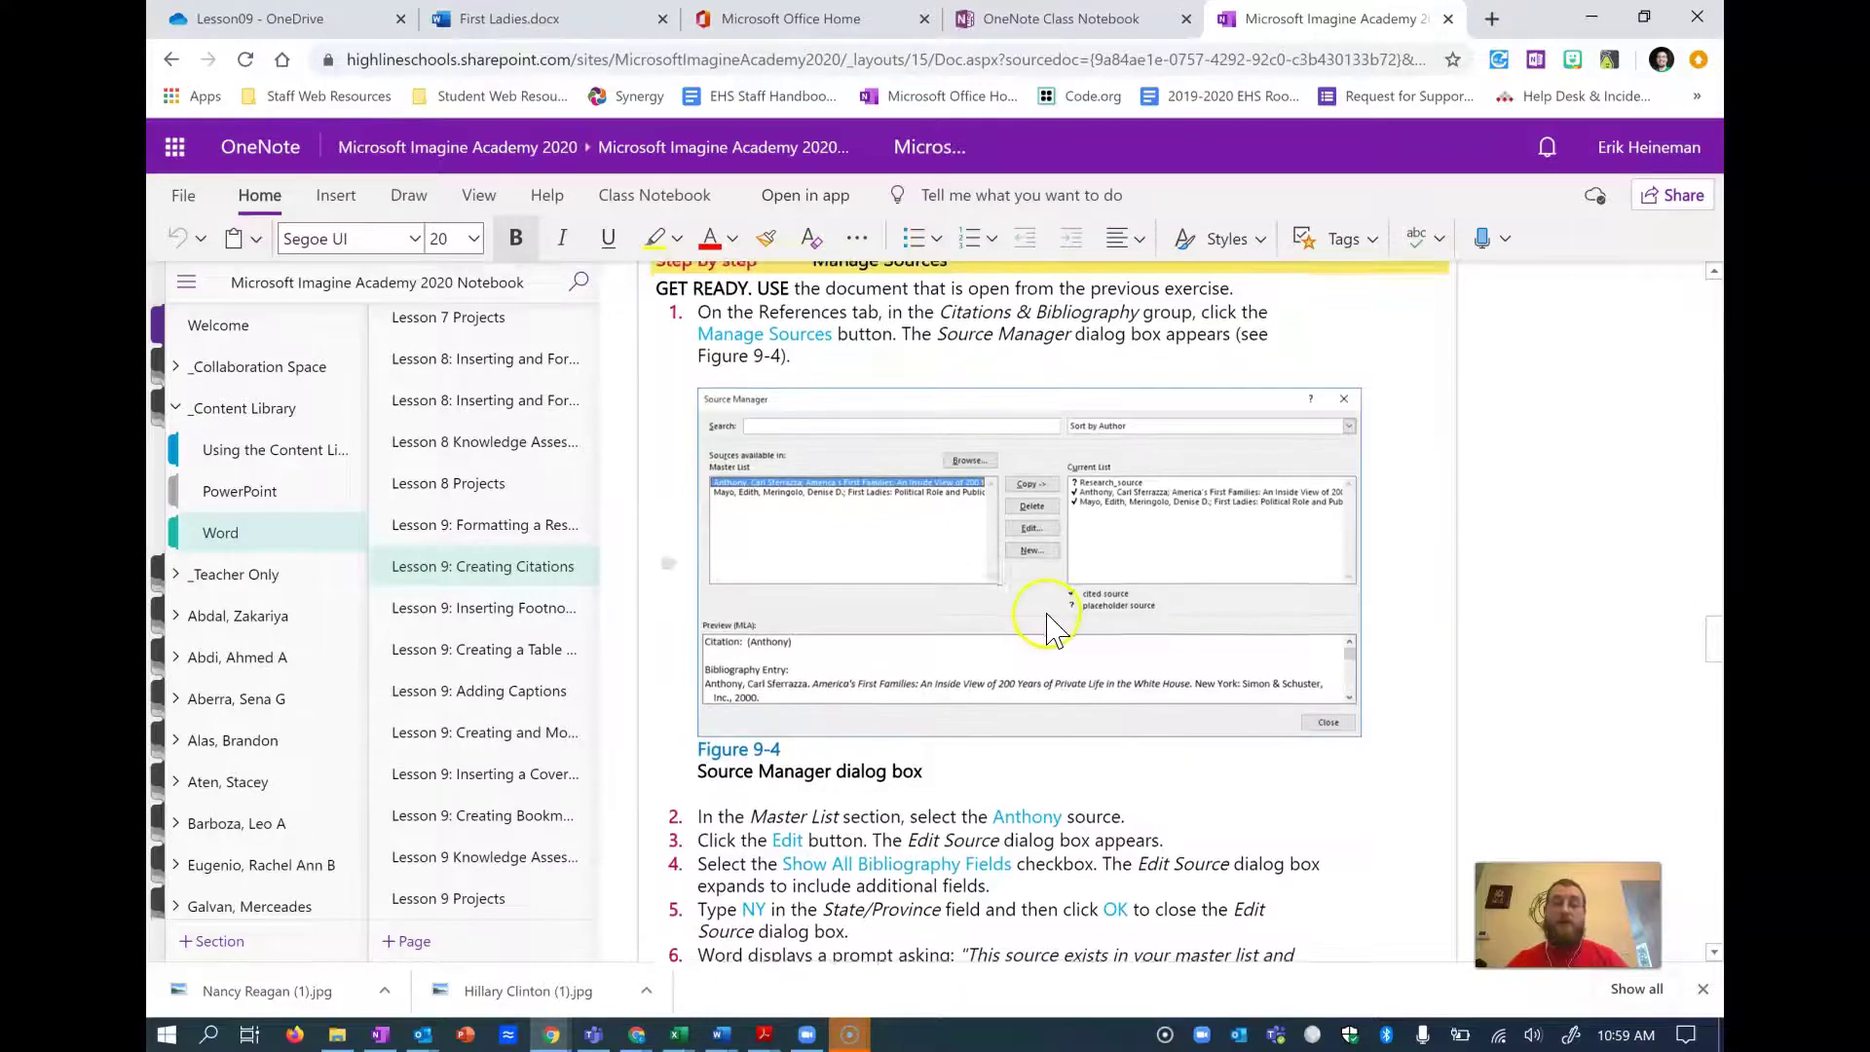
scroll(1048, 611, down, 7)
scroll(1049, 612, down, 15)
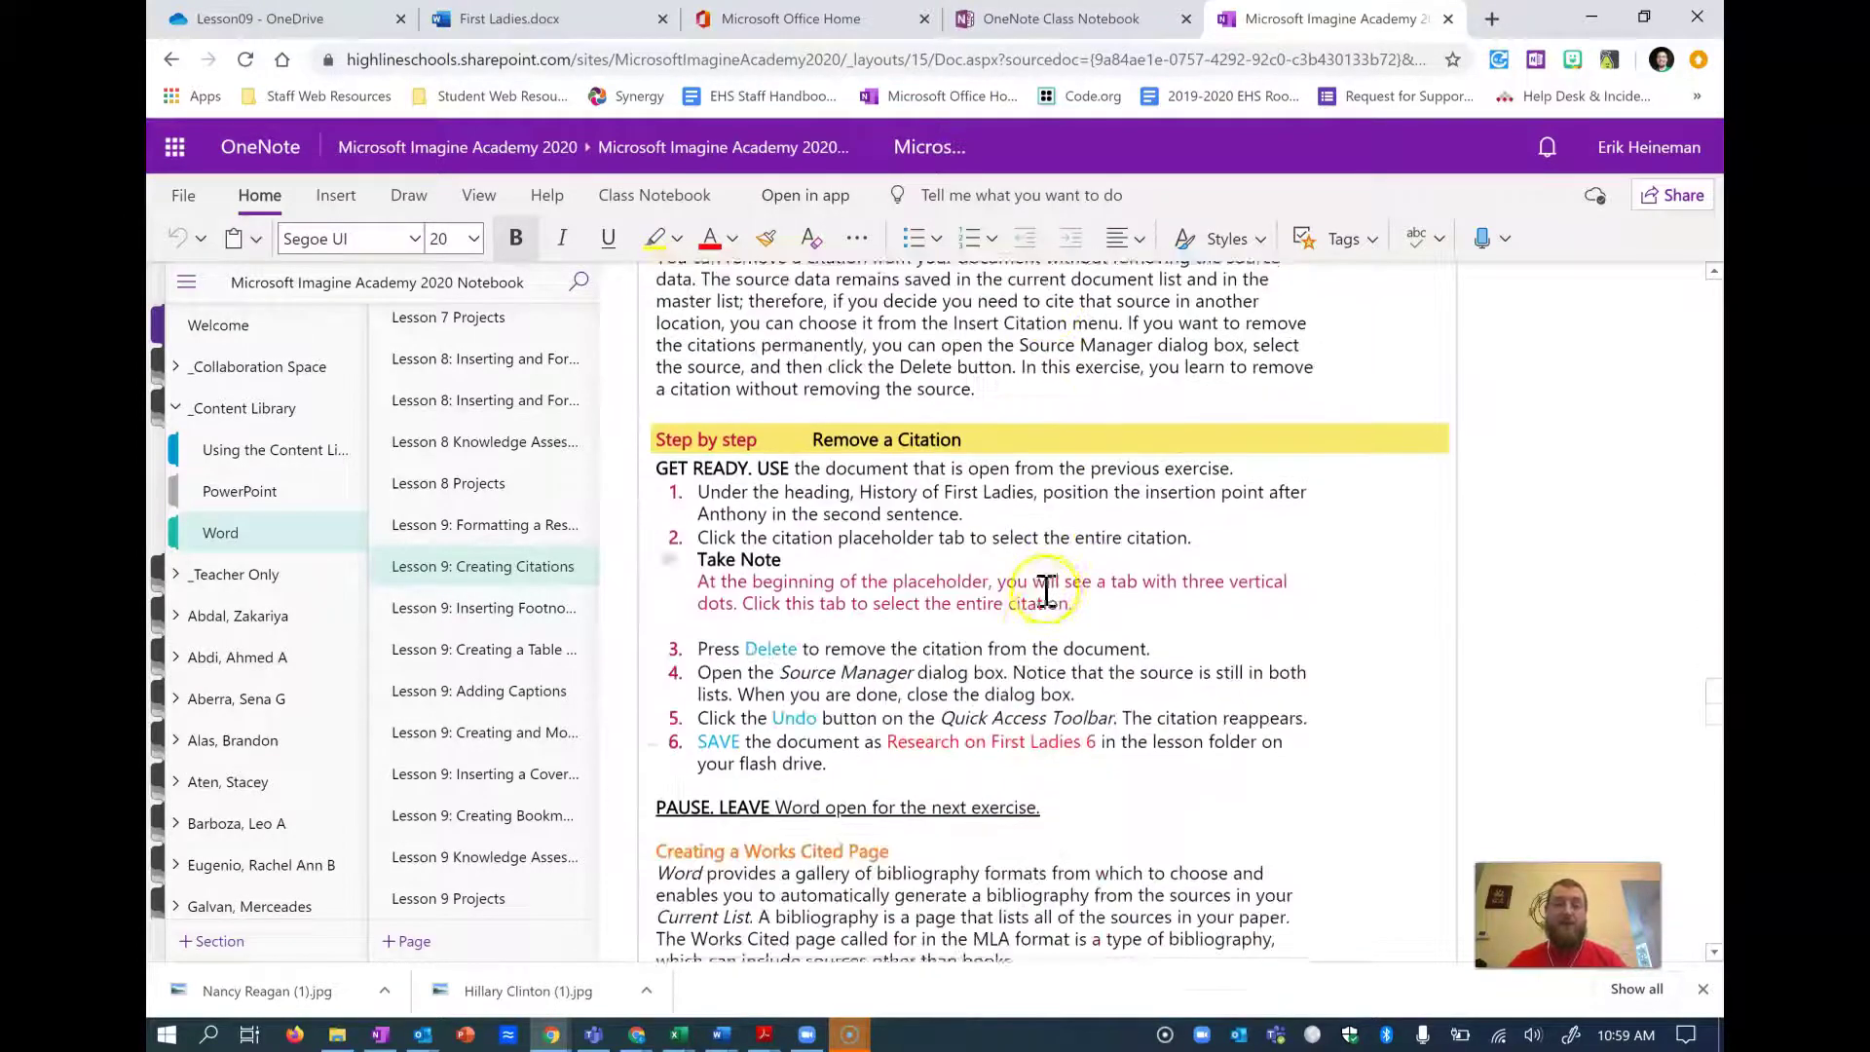
scroll(1042, 587, down, 8)
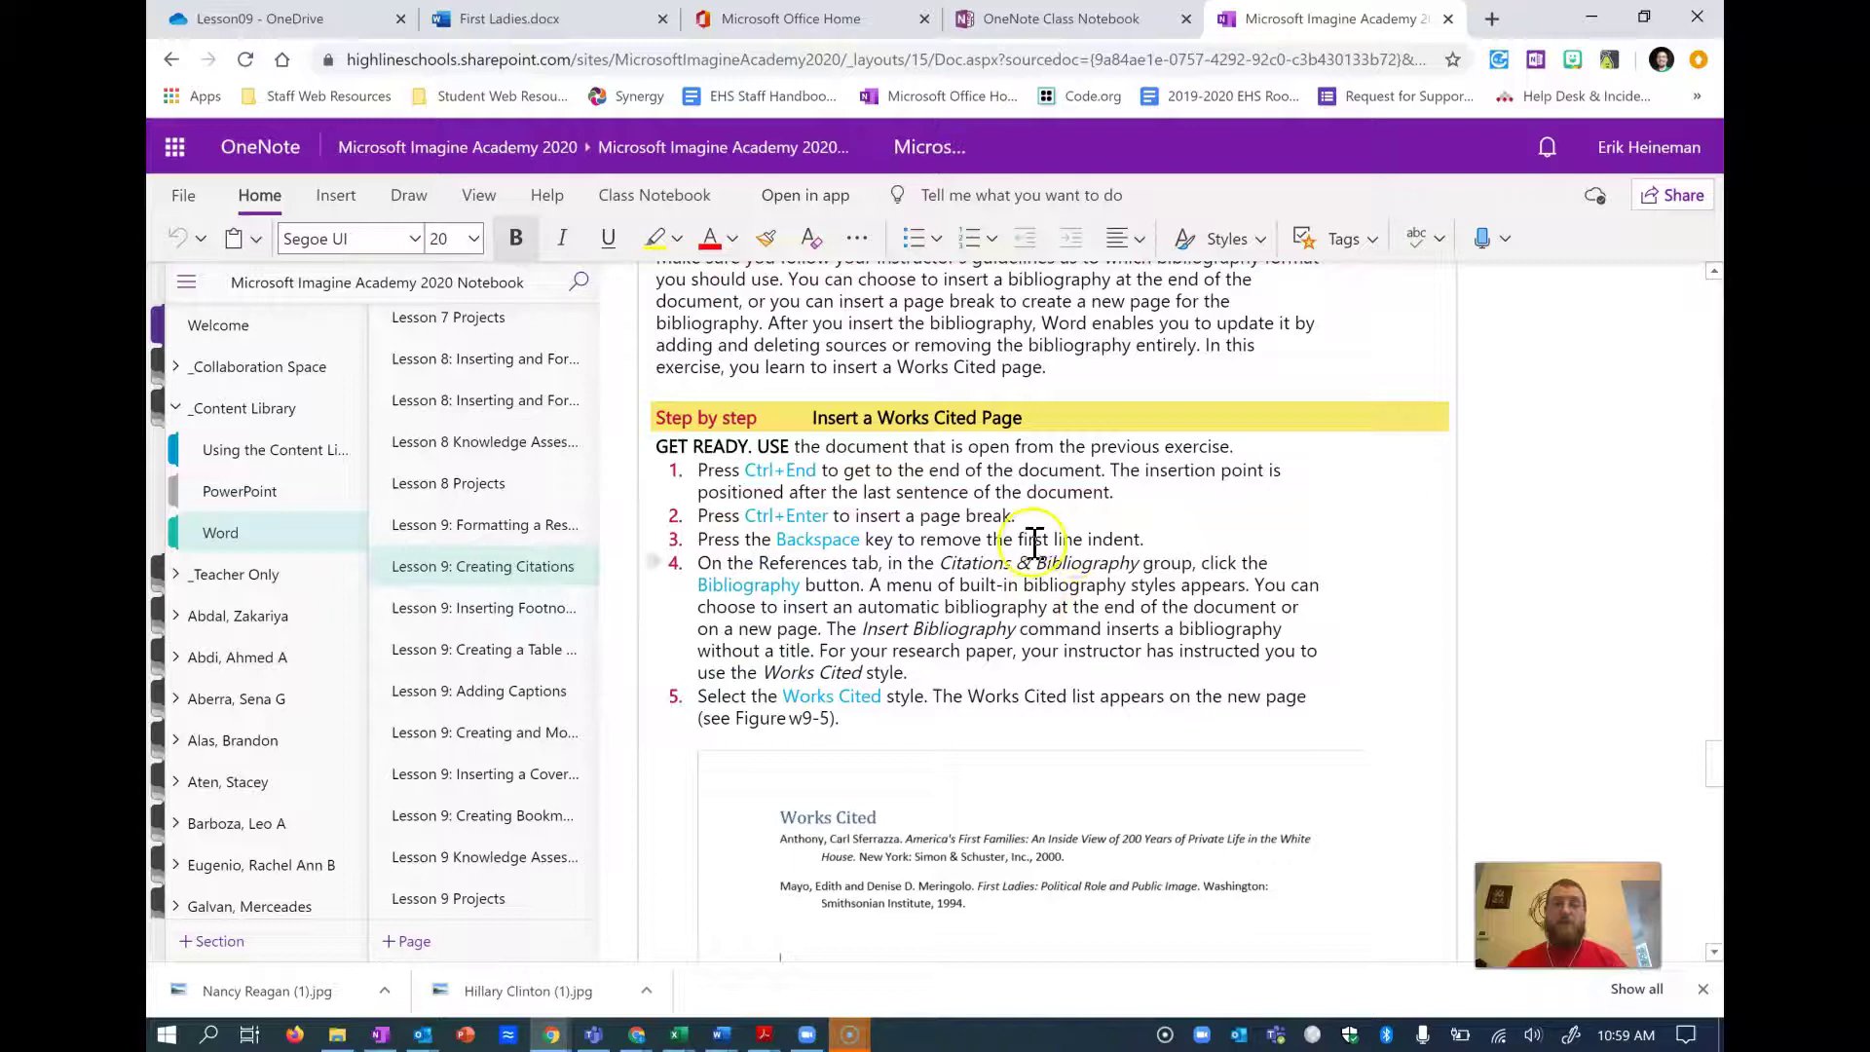
scroll(1046, 576, down, 12)
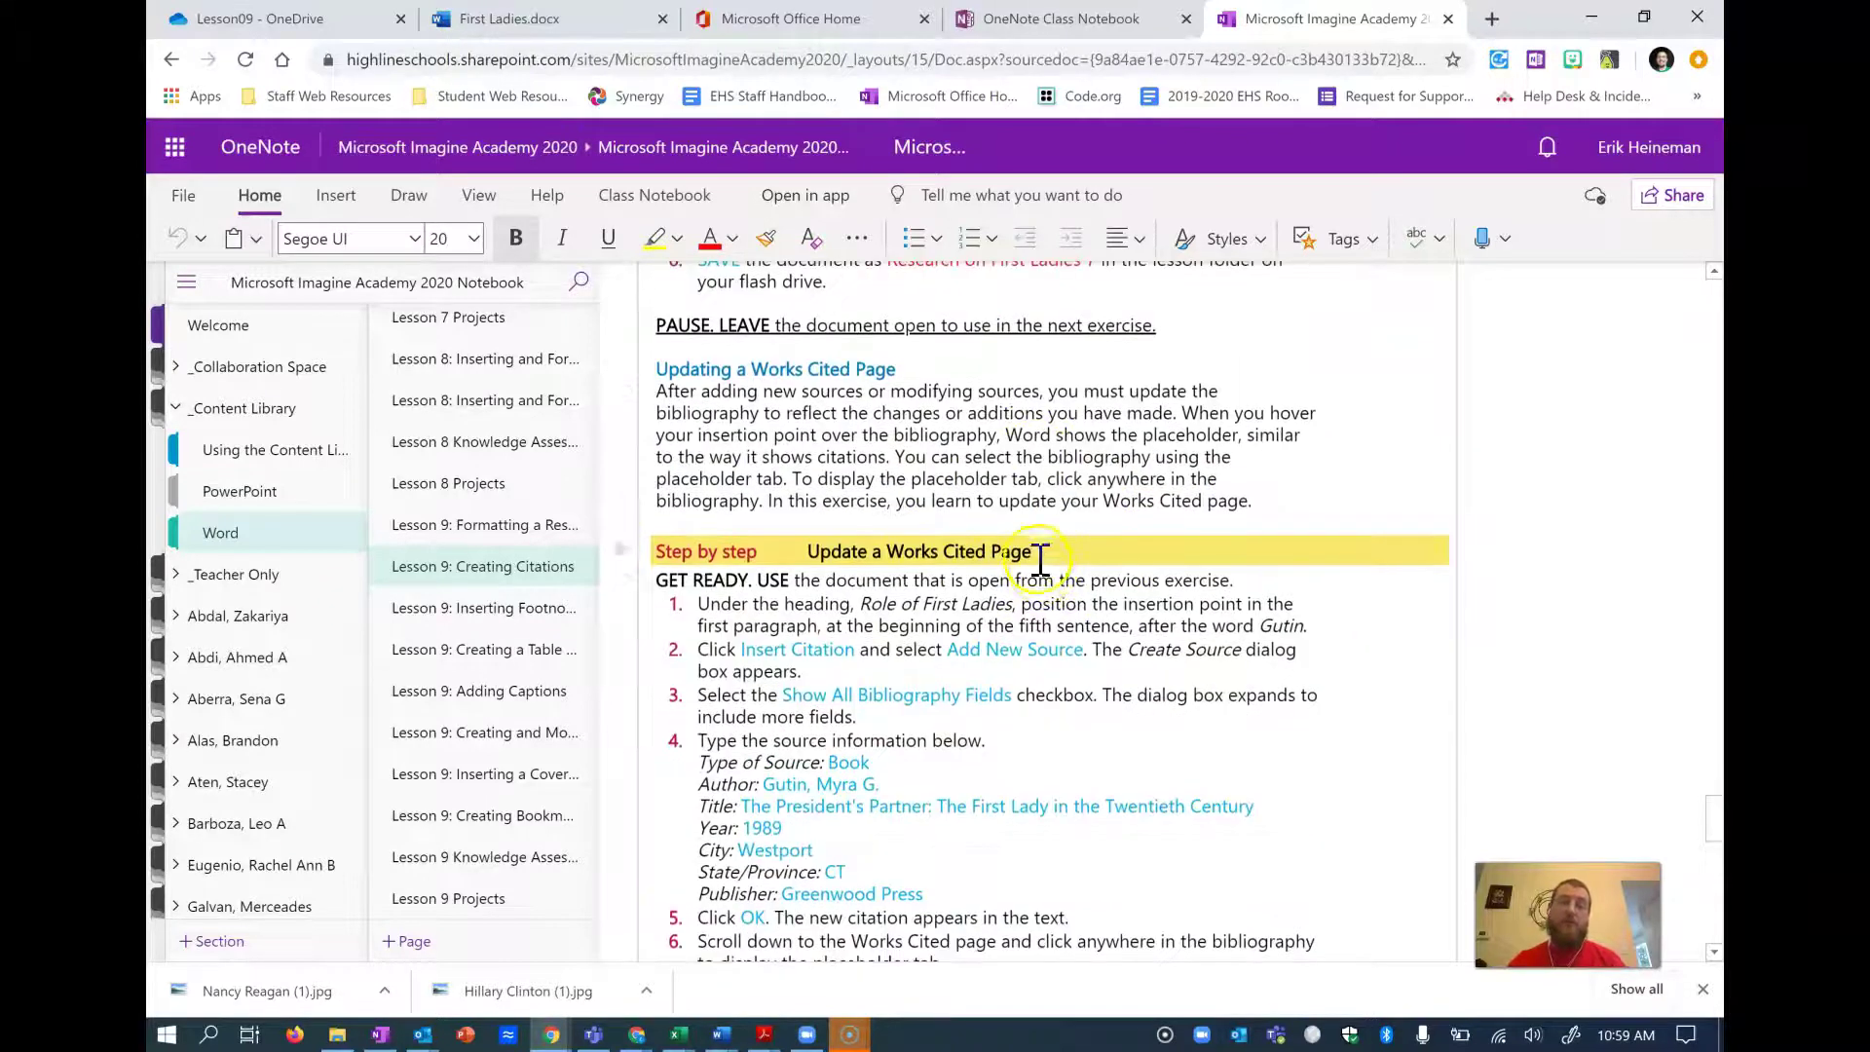
scroll(1057, 548, down, 6)
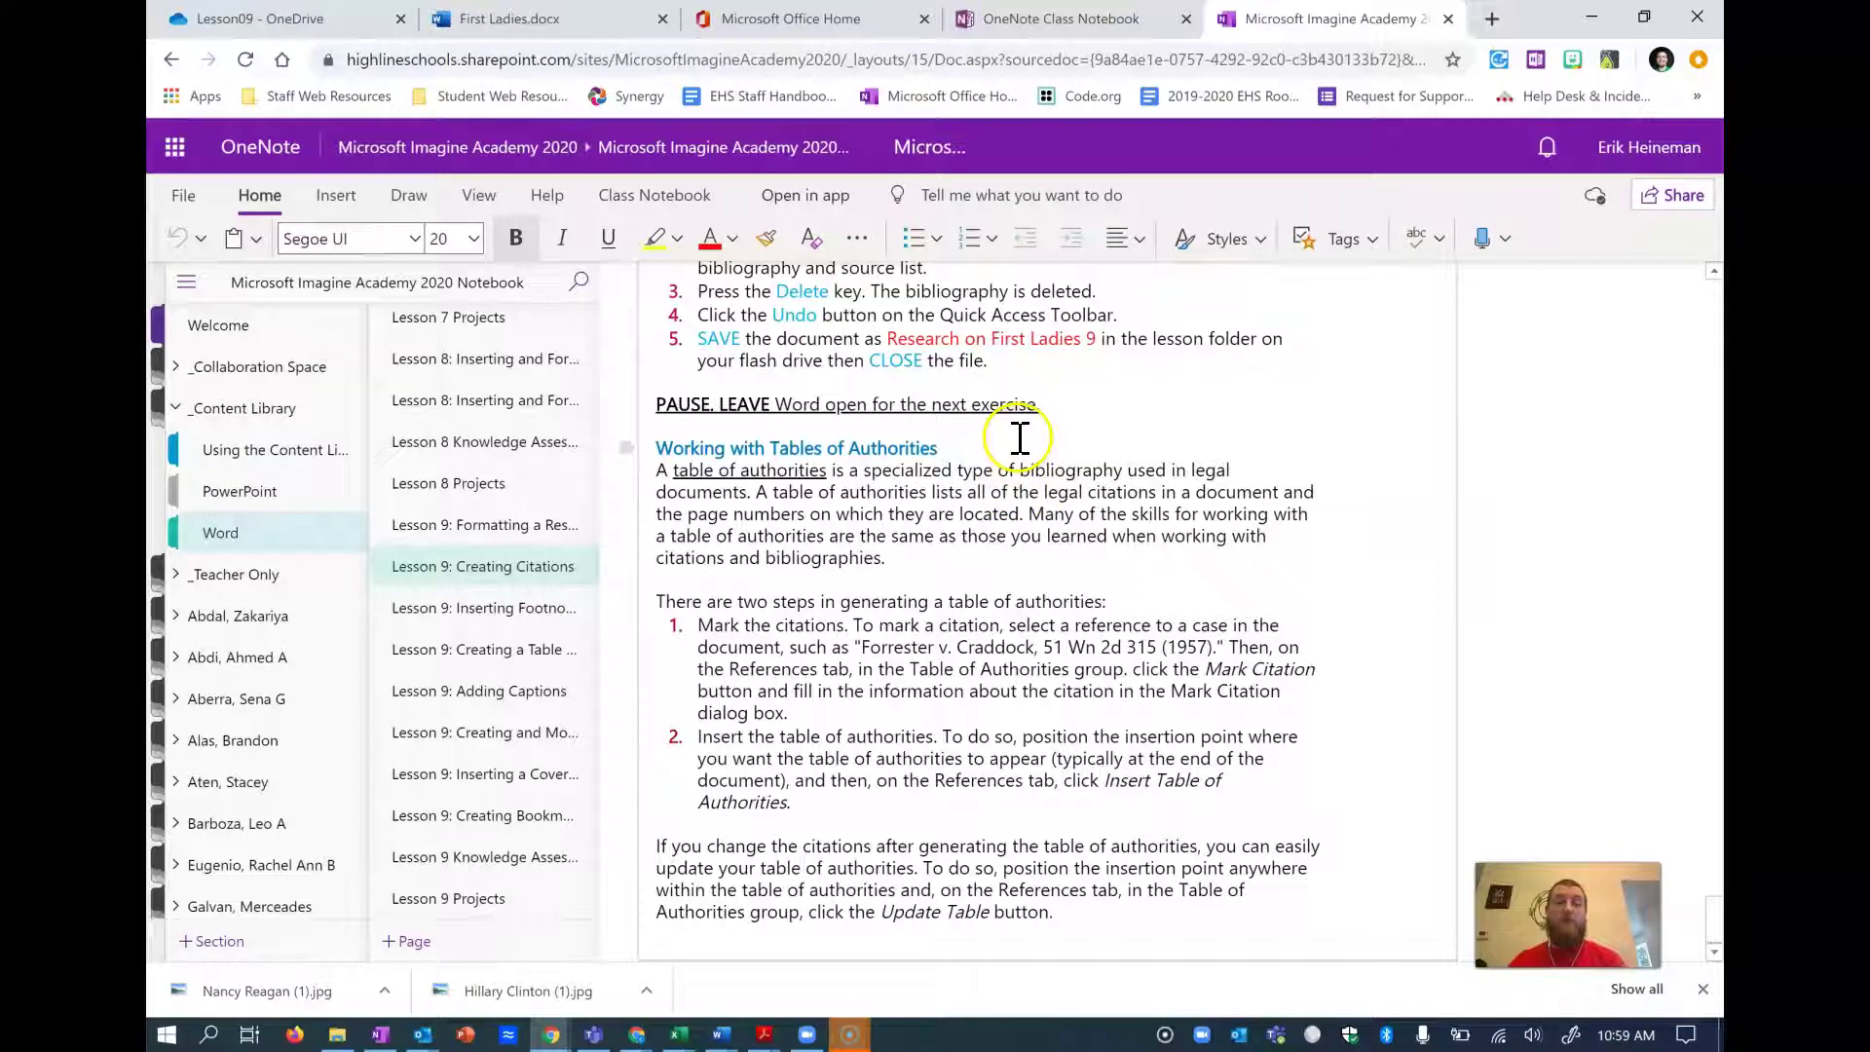
- Open the Lesson 9: Inserting Footnotes and Endnotes page and read its introduction and the first Create Footnotes and Endnotes steps
click(506, 608)
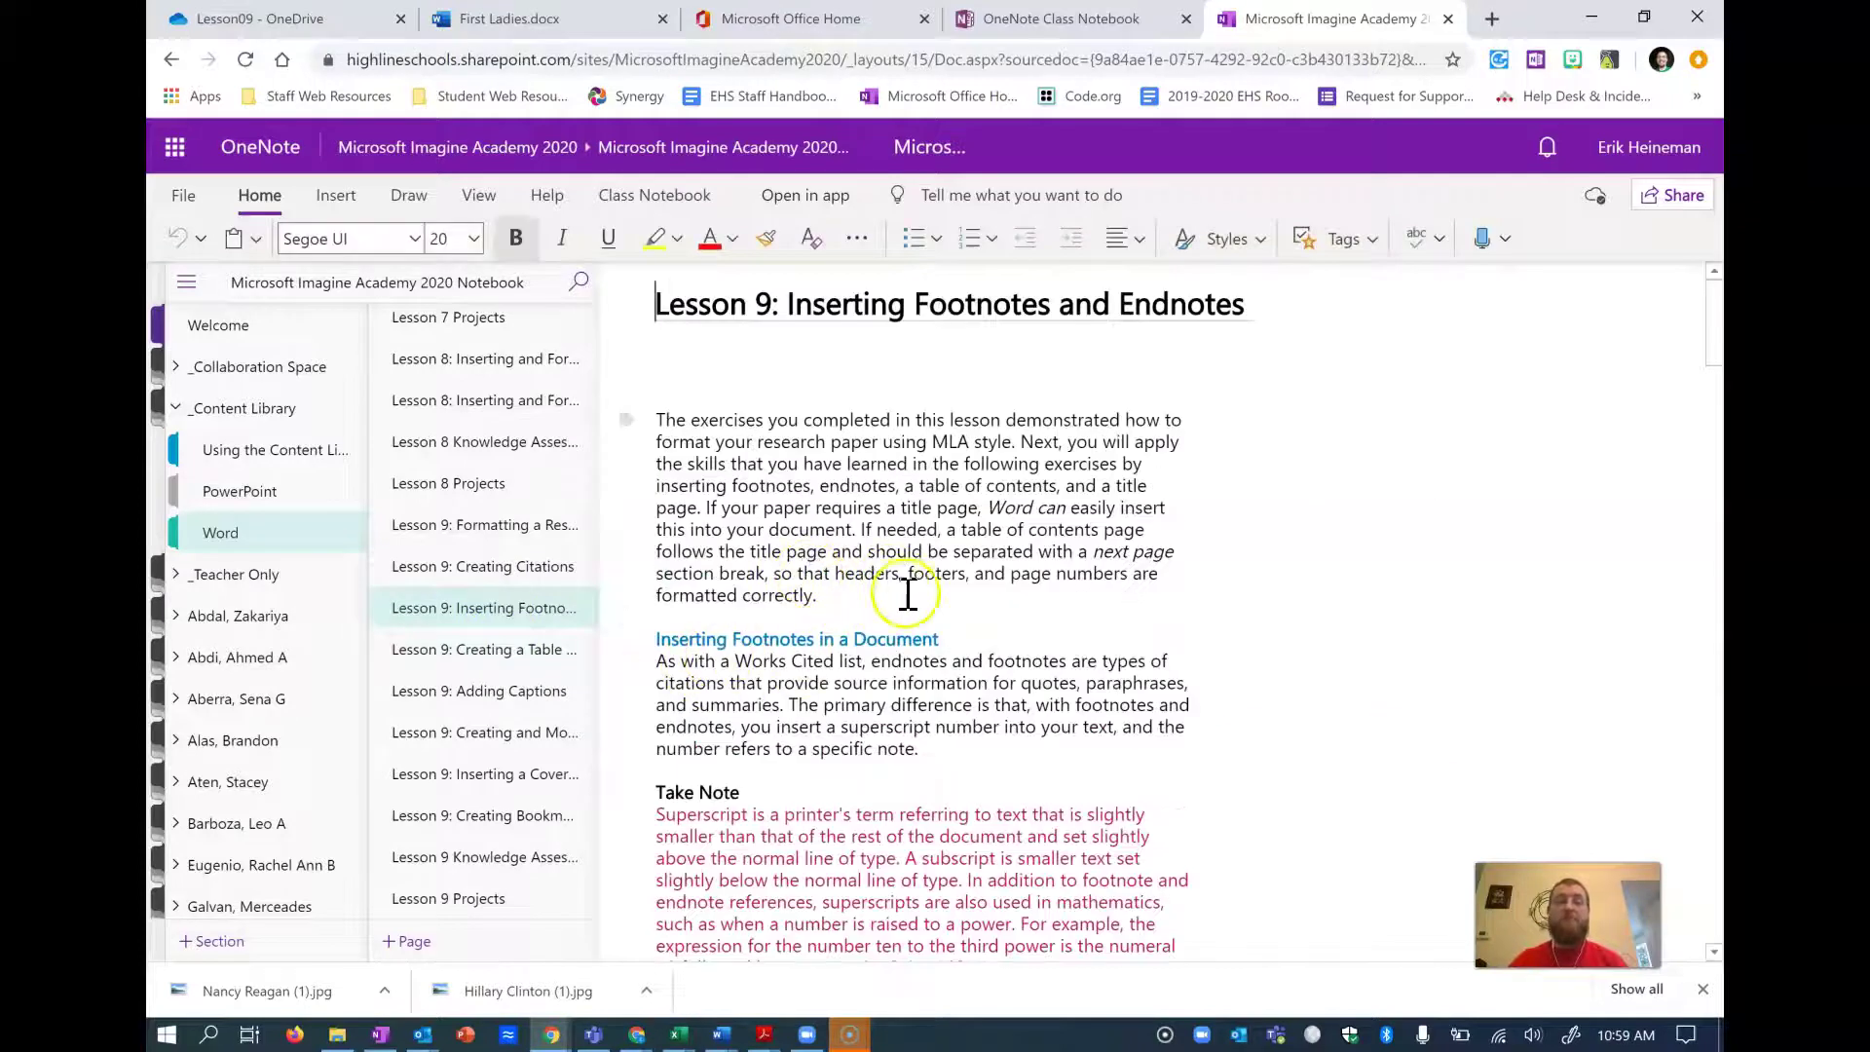
scroll(882, 617, down, 4)
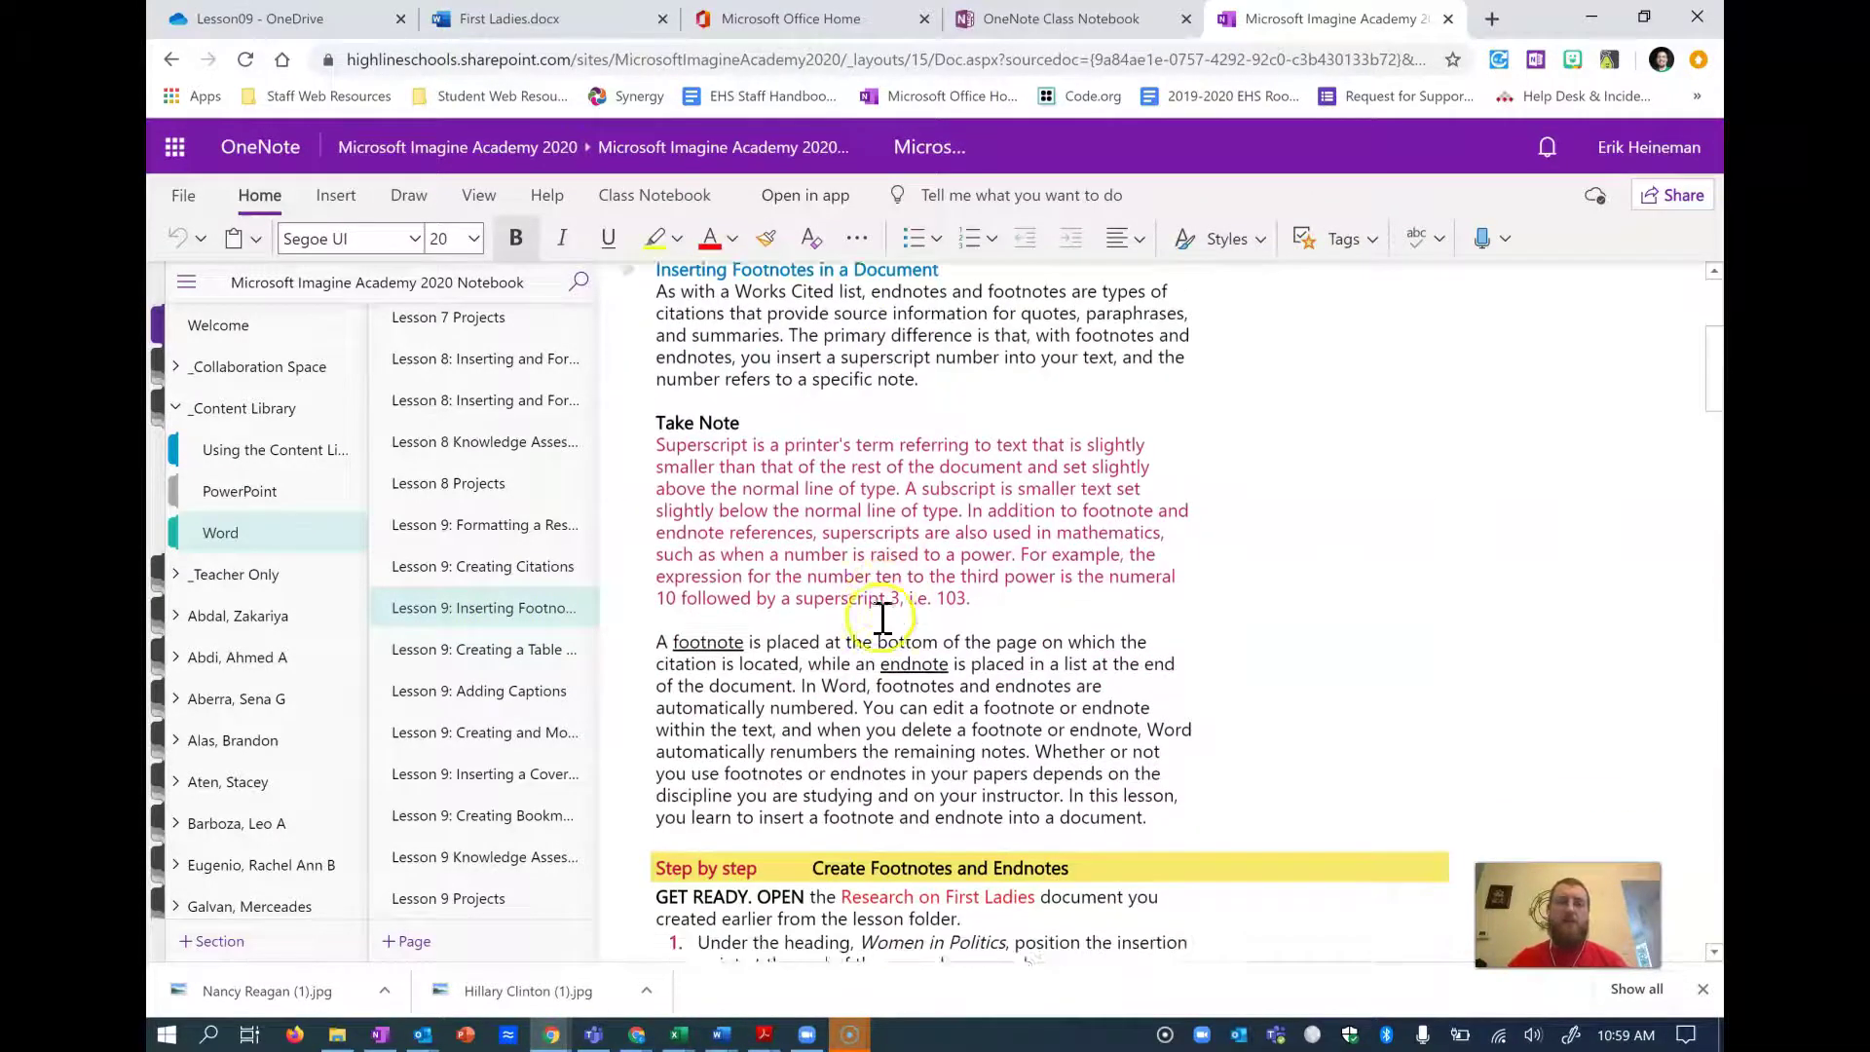
scroll(883, 618, down, 2)
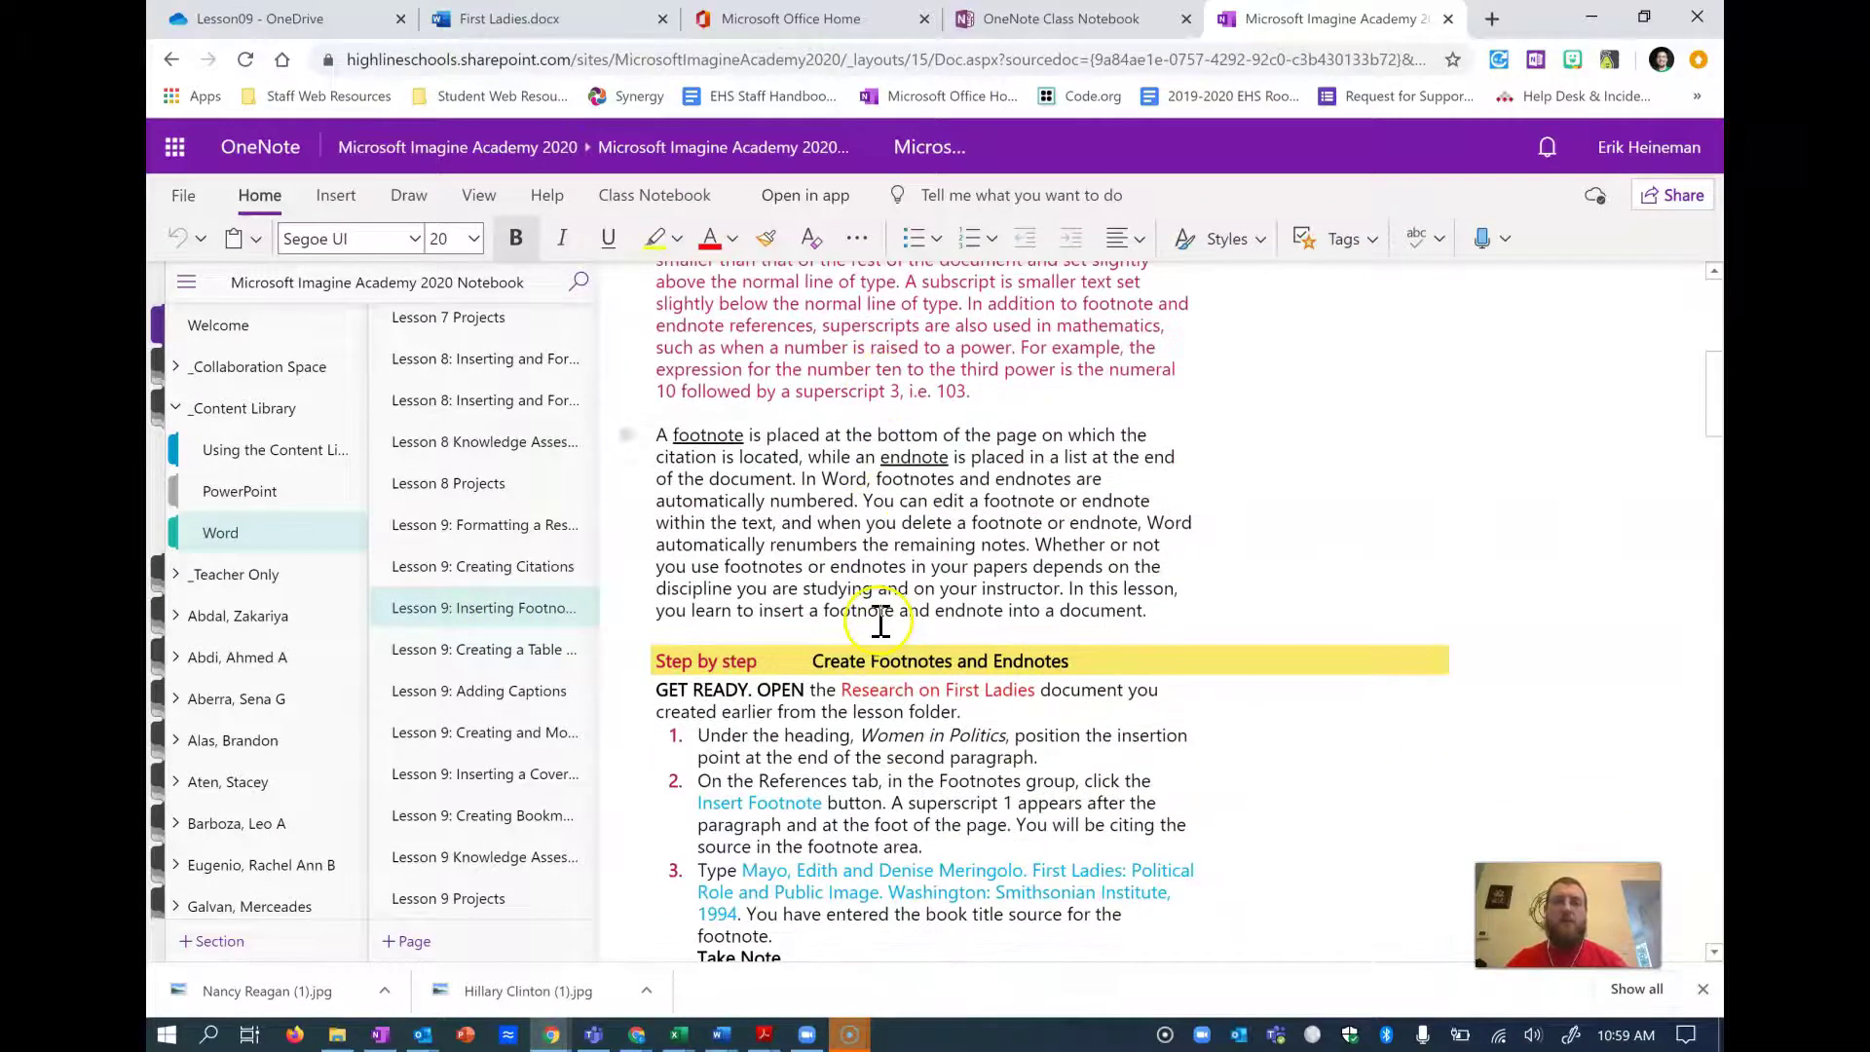
click(911, 546)
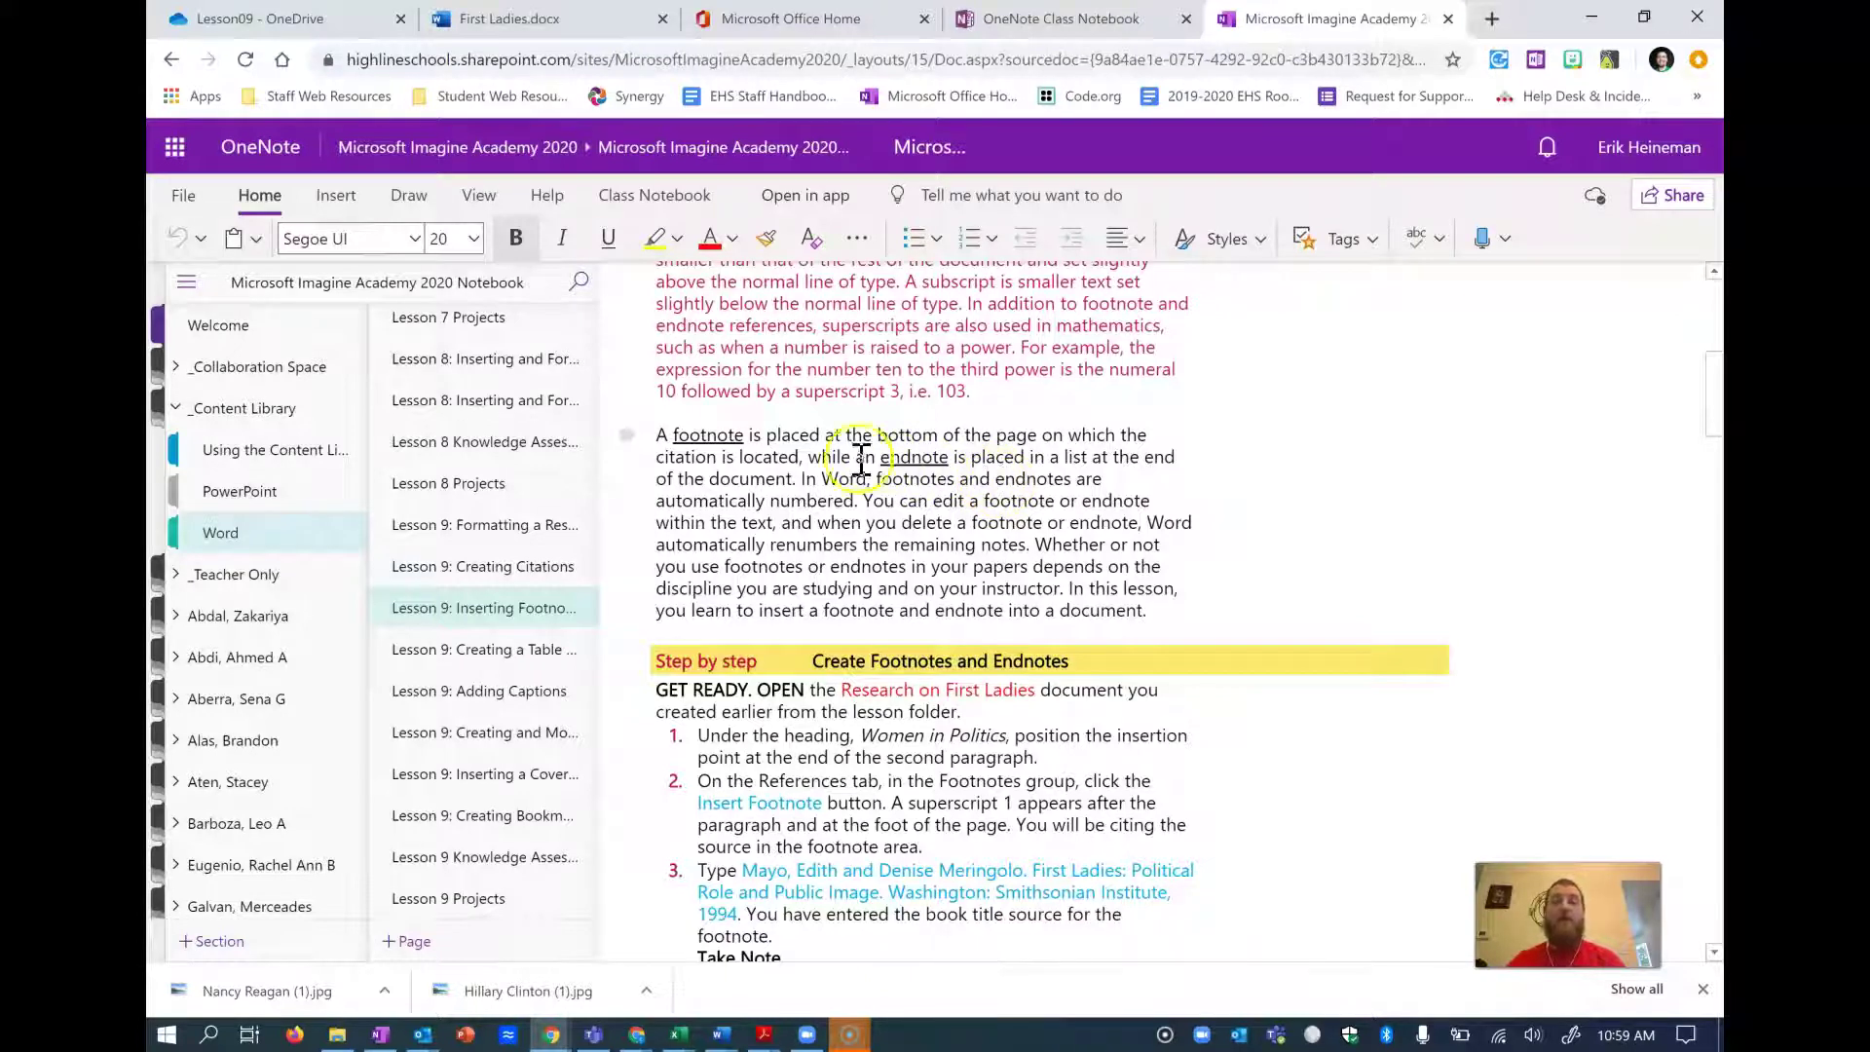
scroll(936, 526, down, 3)
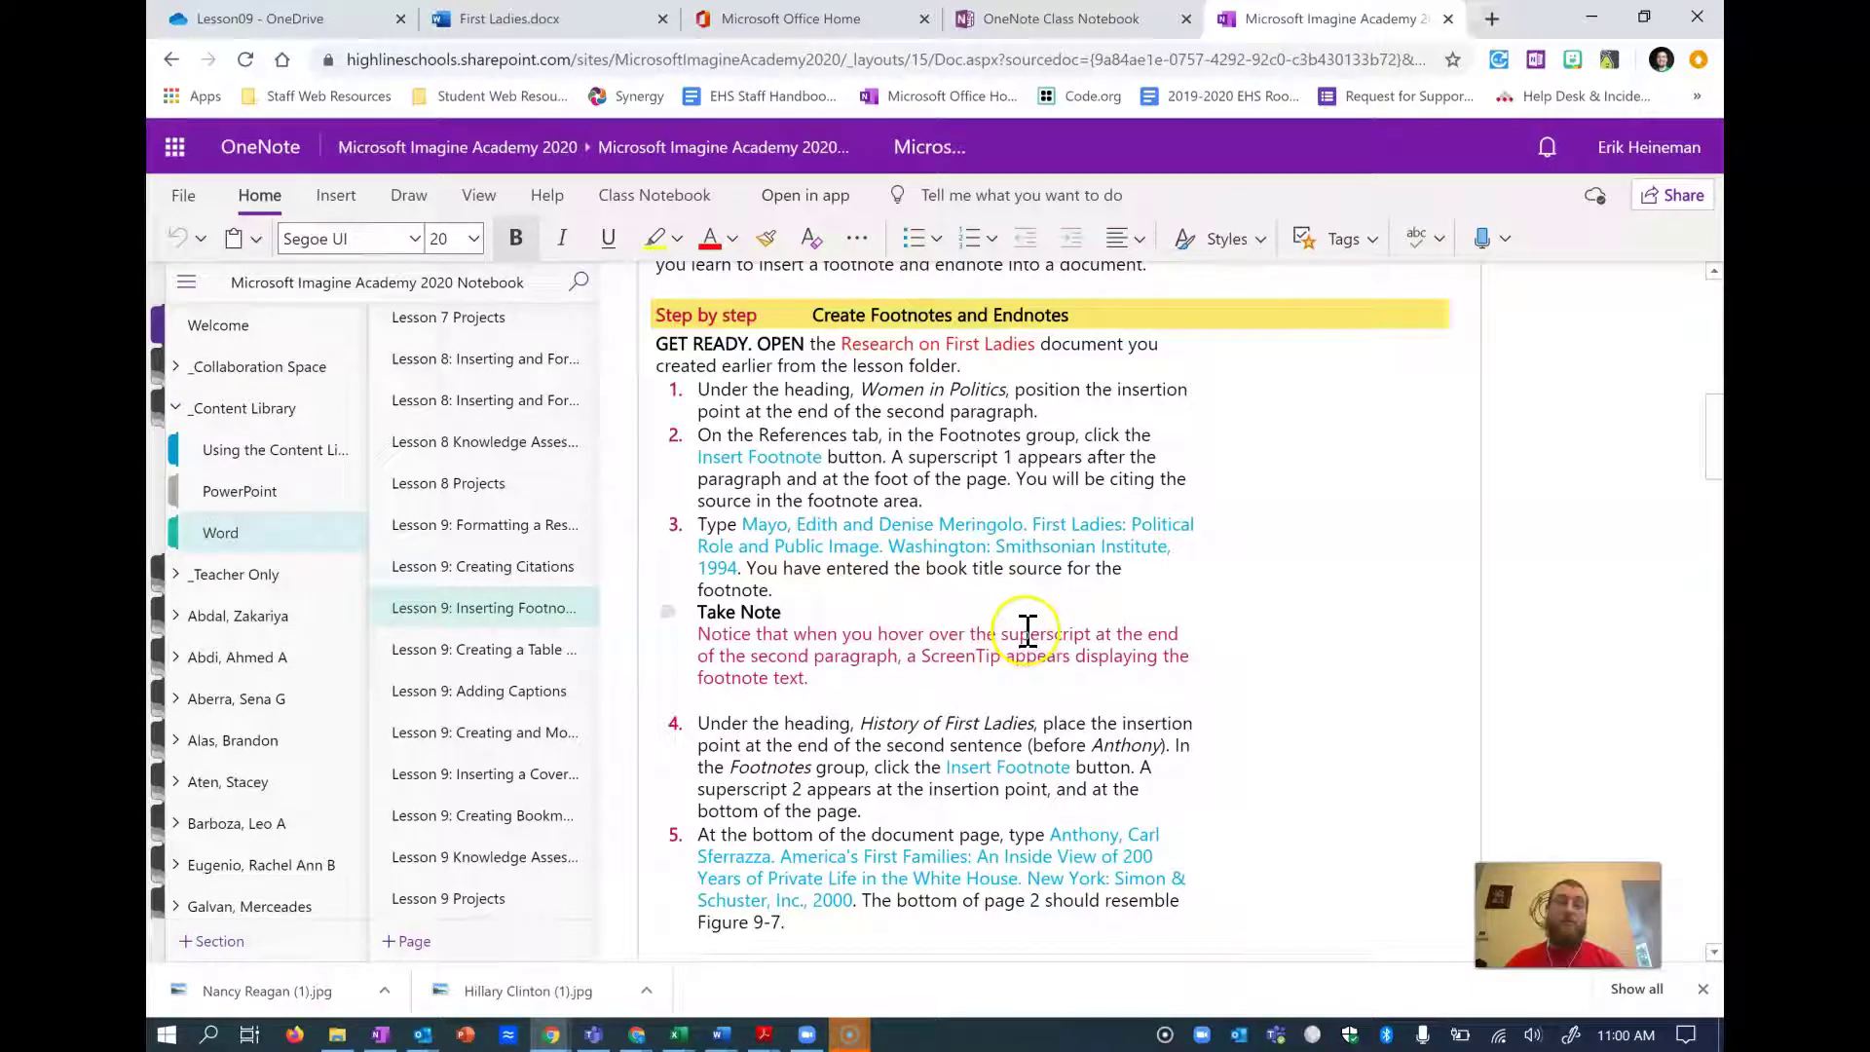
scroll(1018, 628, up, 3)
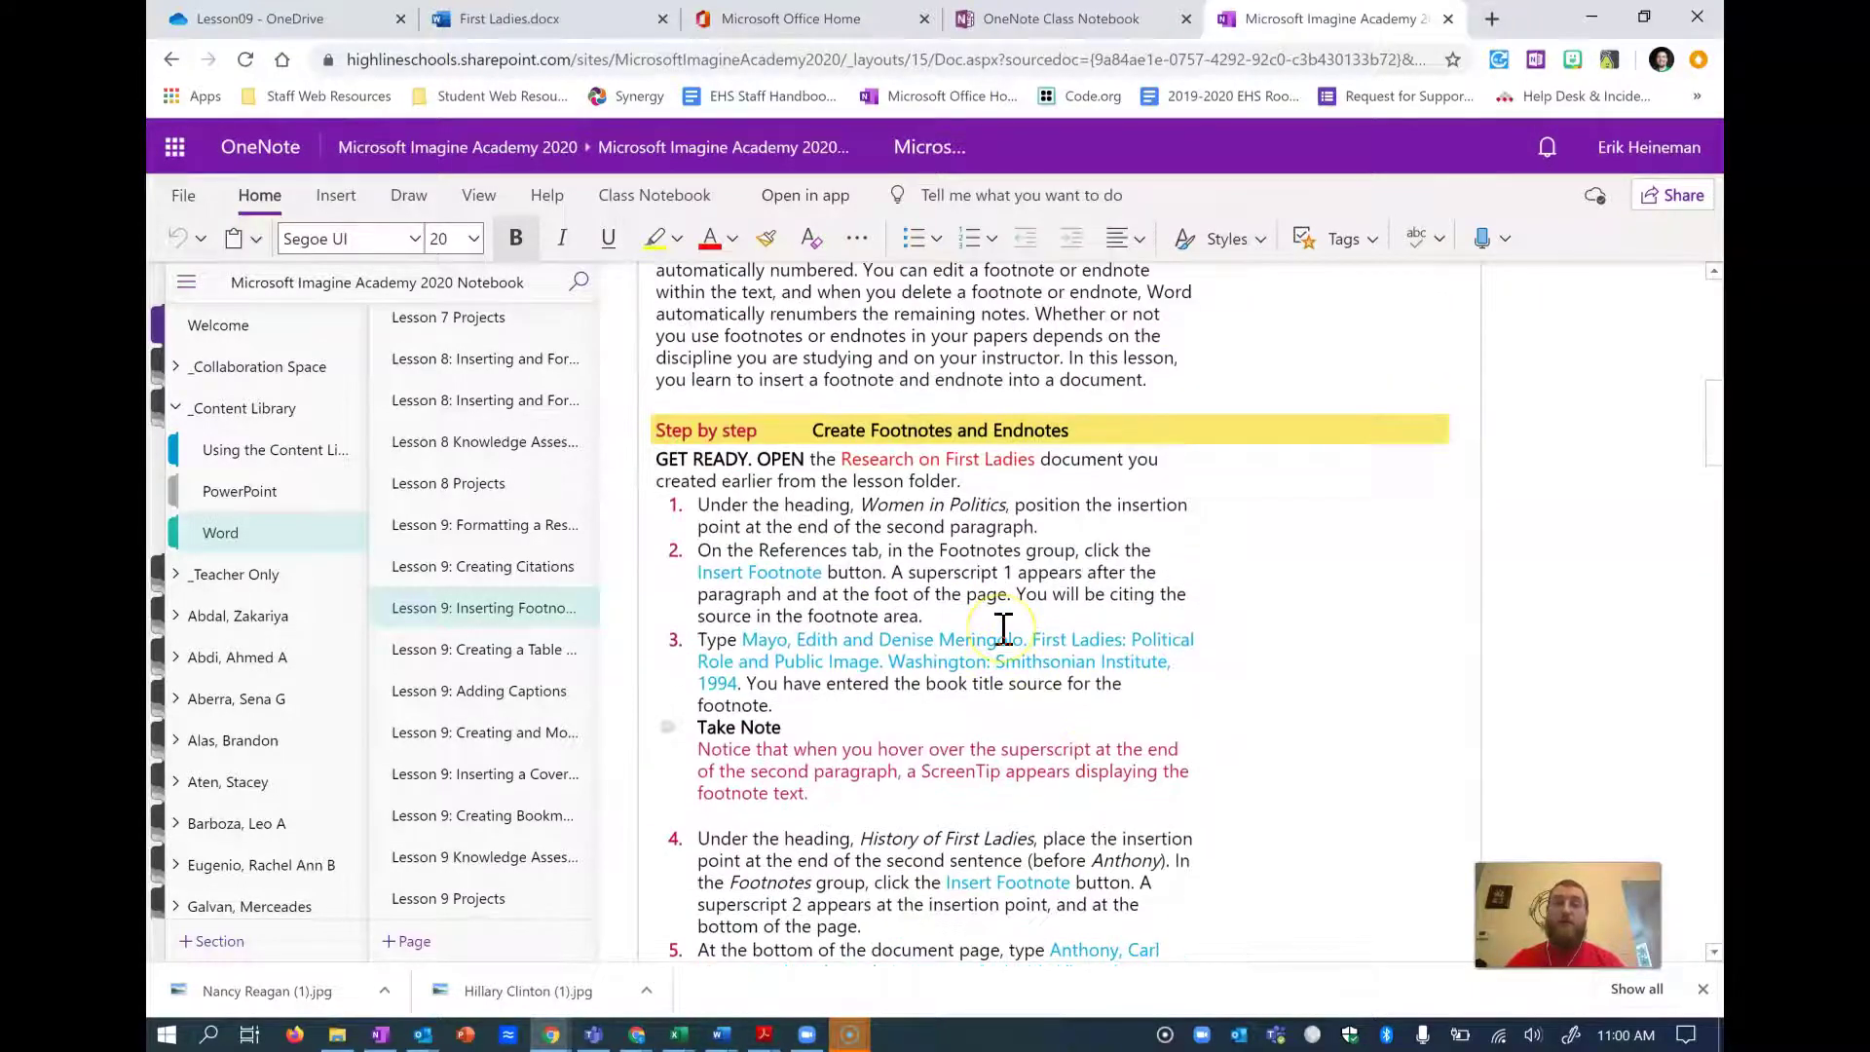
scroll(1003, 631, down, 2)
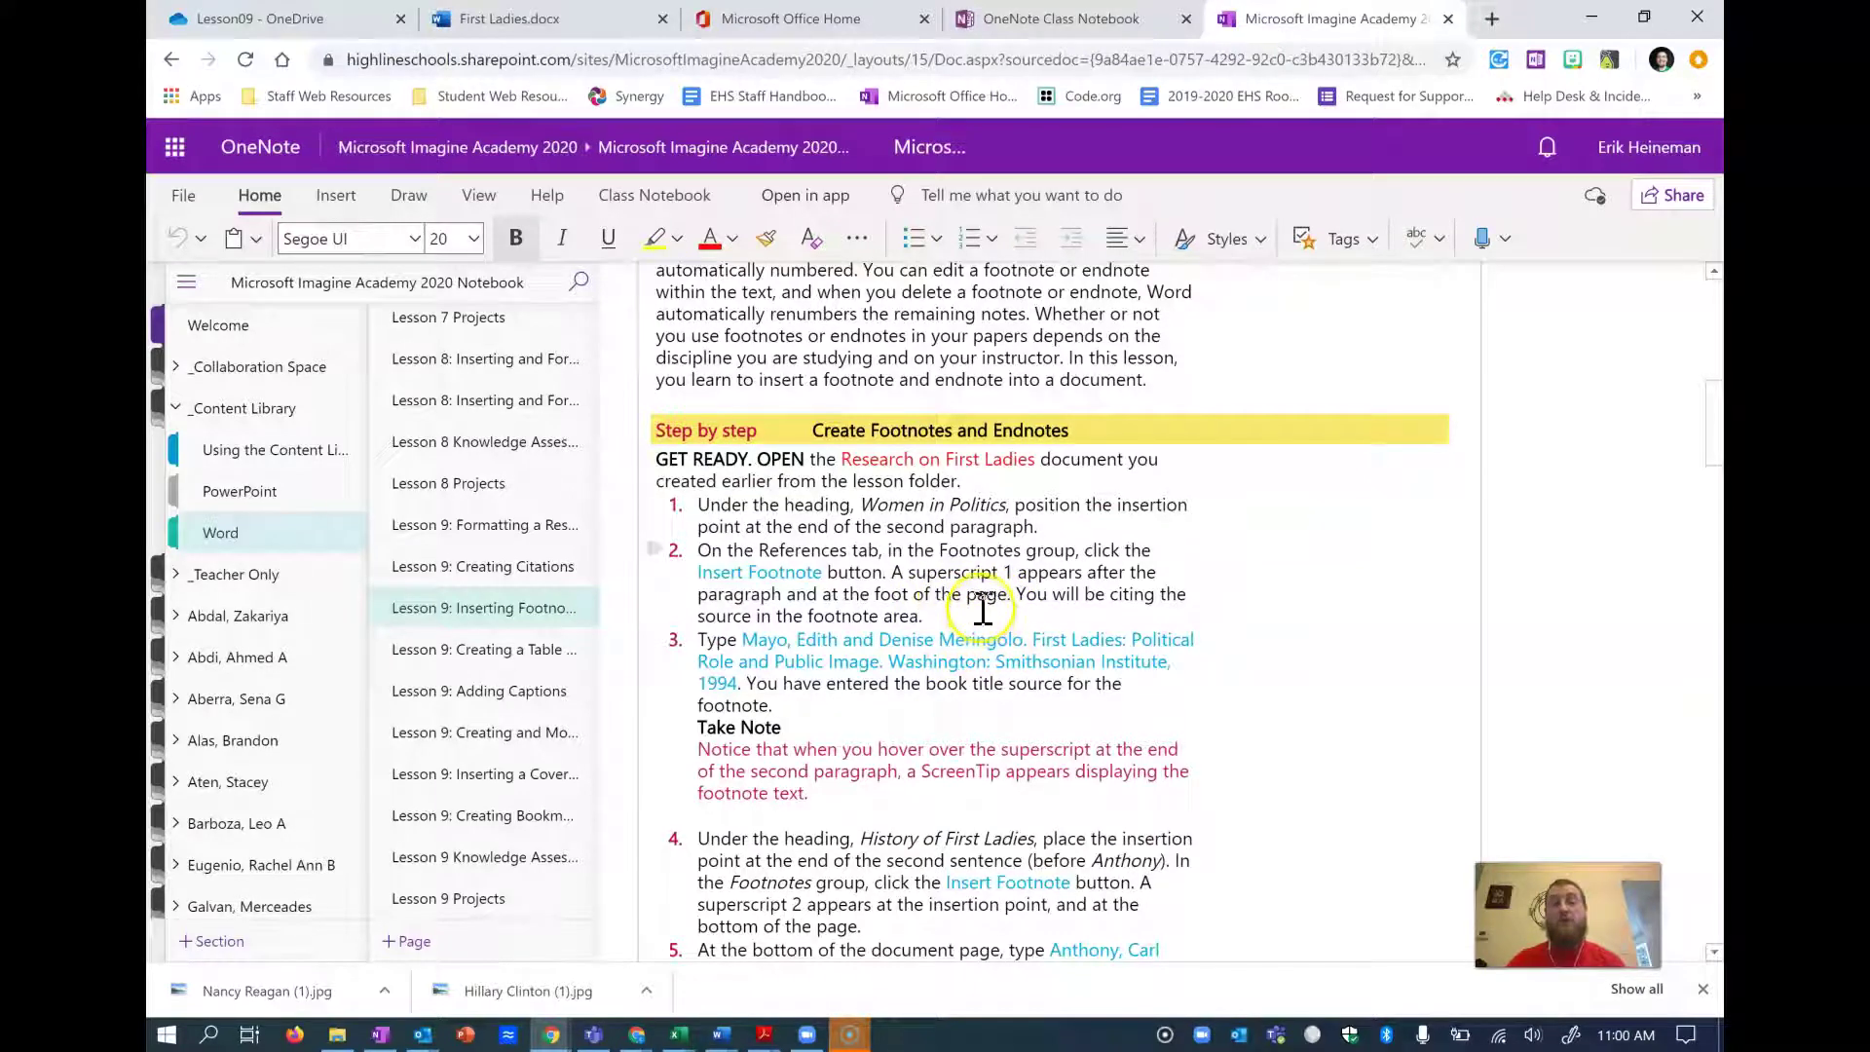
scroll(981, 606, down, 2)
scroll(983, 604, up, 3)
scroll(982, 605, down, 3)
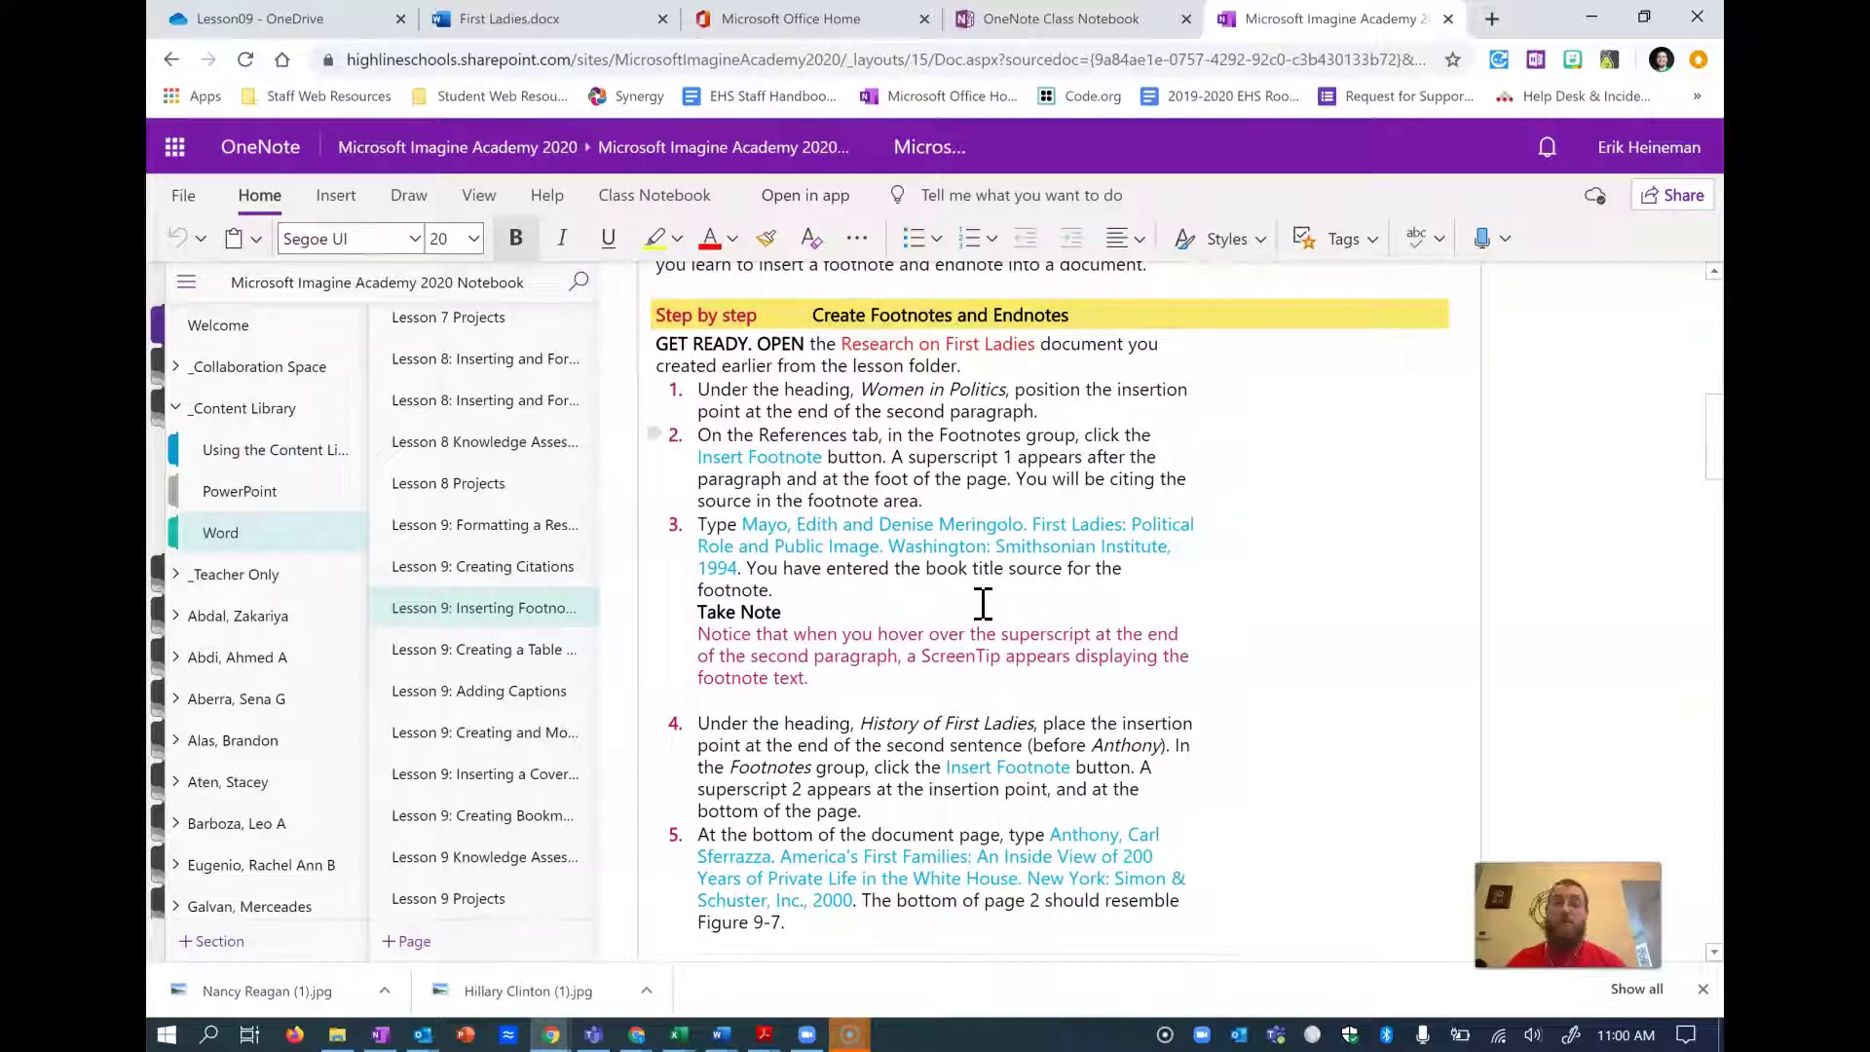
click(971, 608)
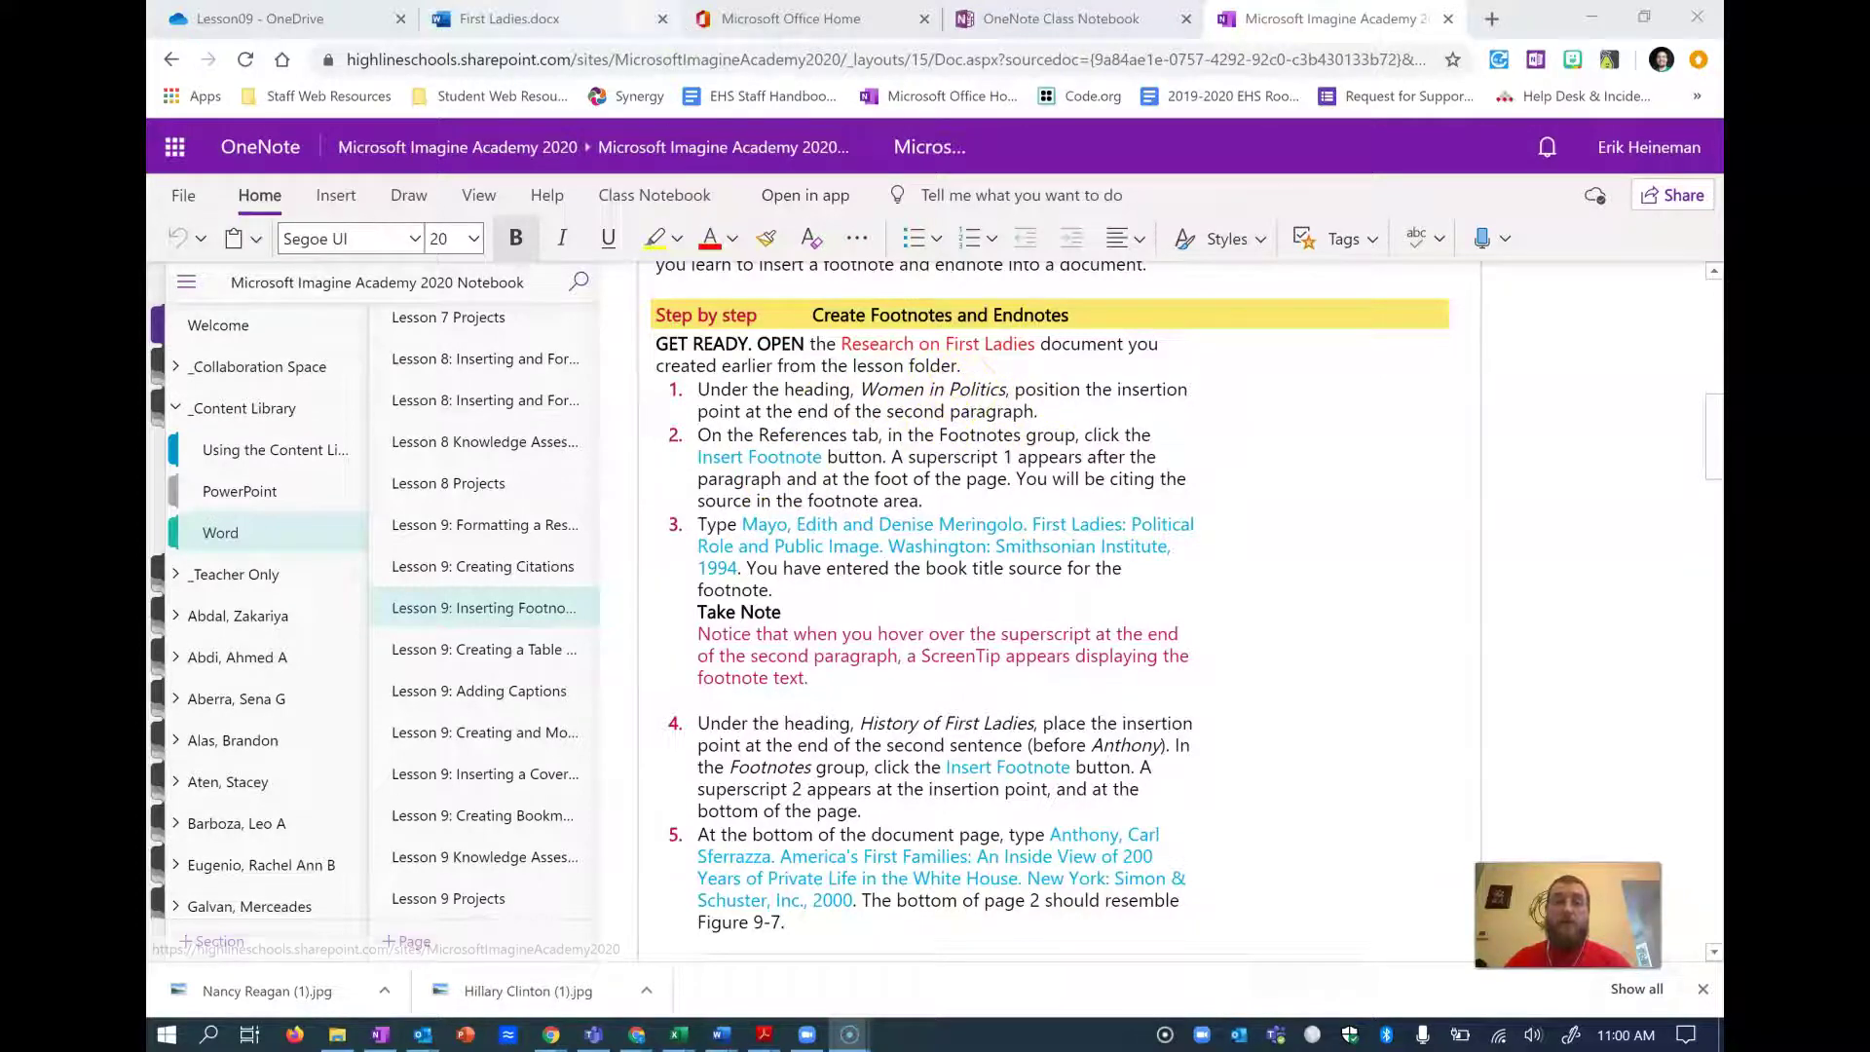
- Switch to First Ladies in Word and insert a footnote at the end of the second paragraph under Women in Politics
click(509, 19)
scroll(897, 688, down, 5)
scroll(688, 355, up, 1)
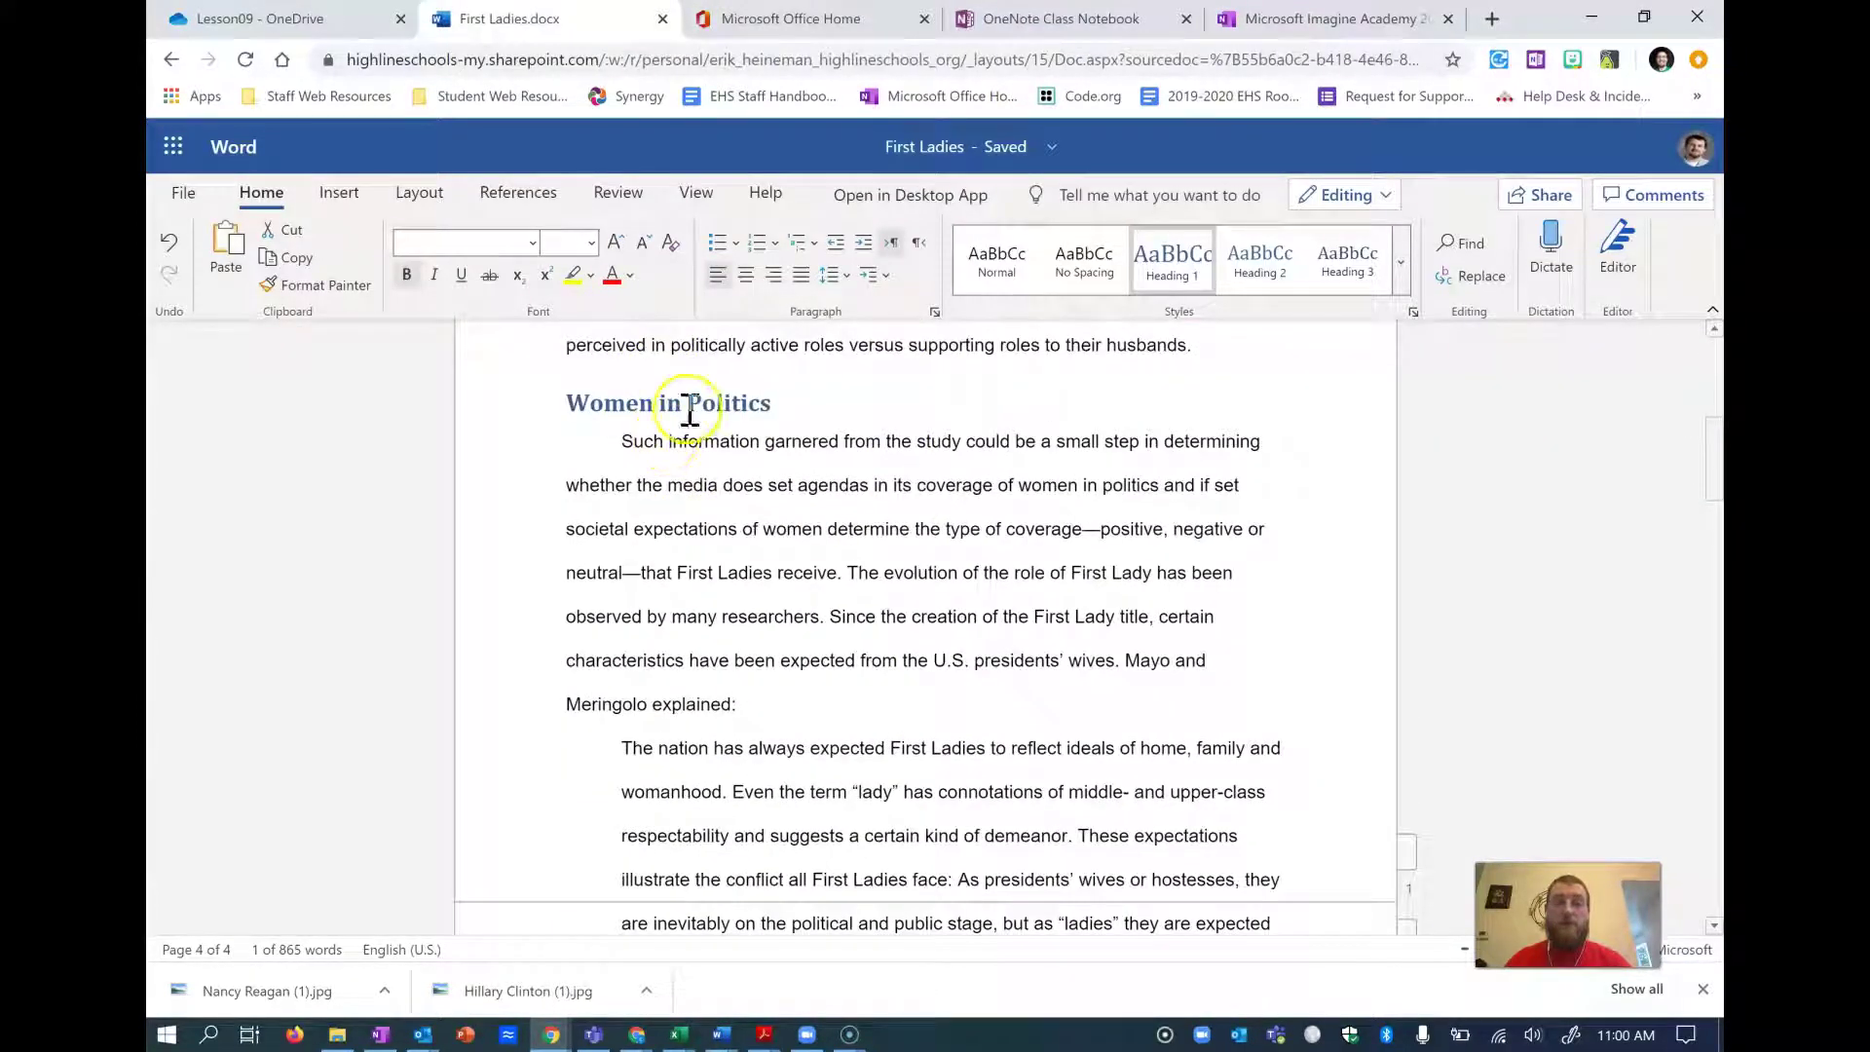
scroll(688, 409, down, 1)
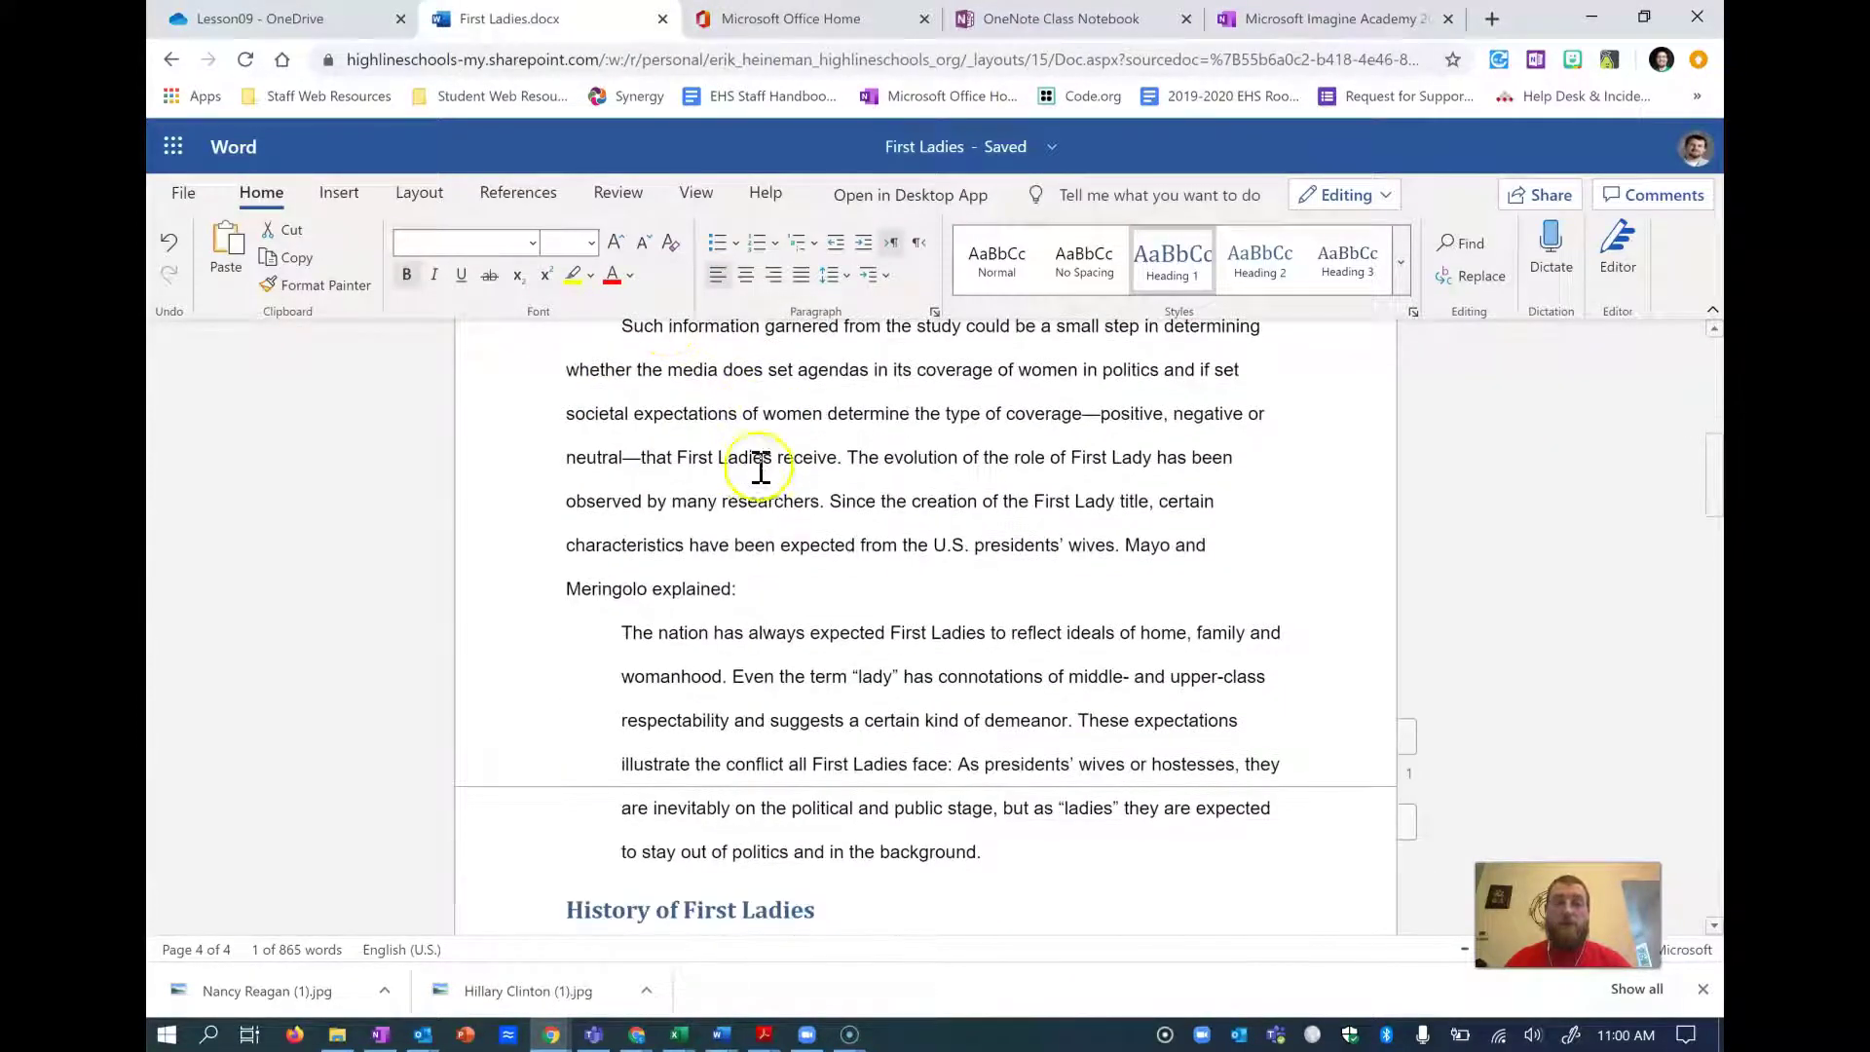
click(1047, 852)
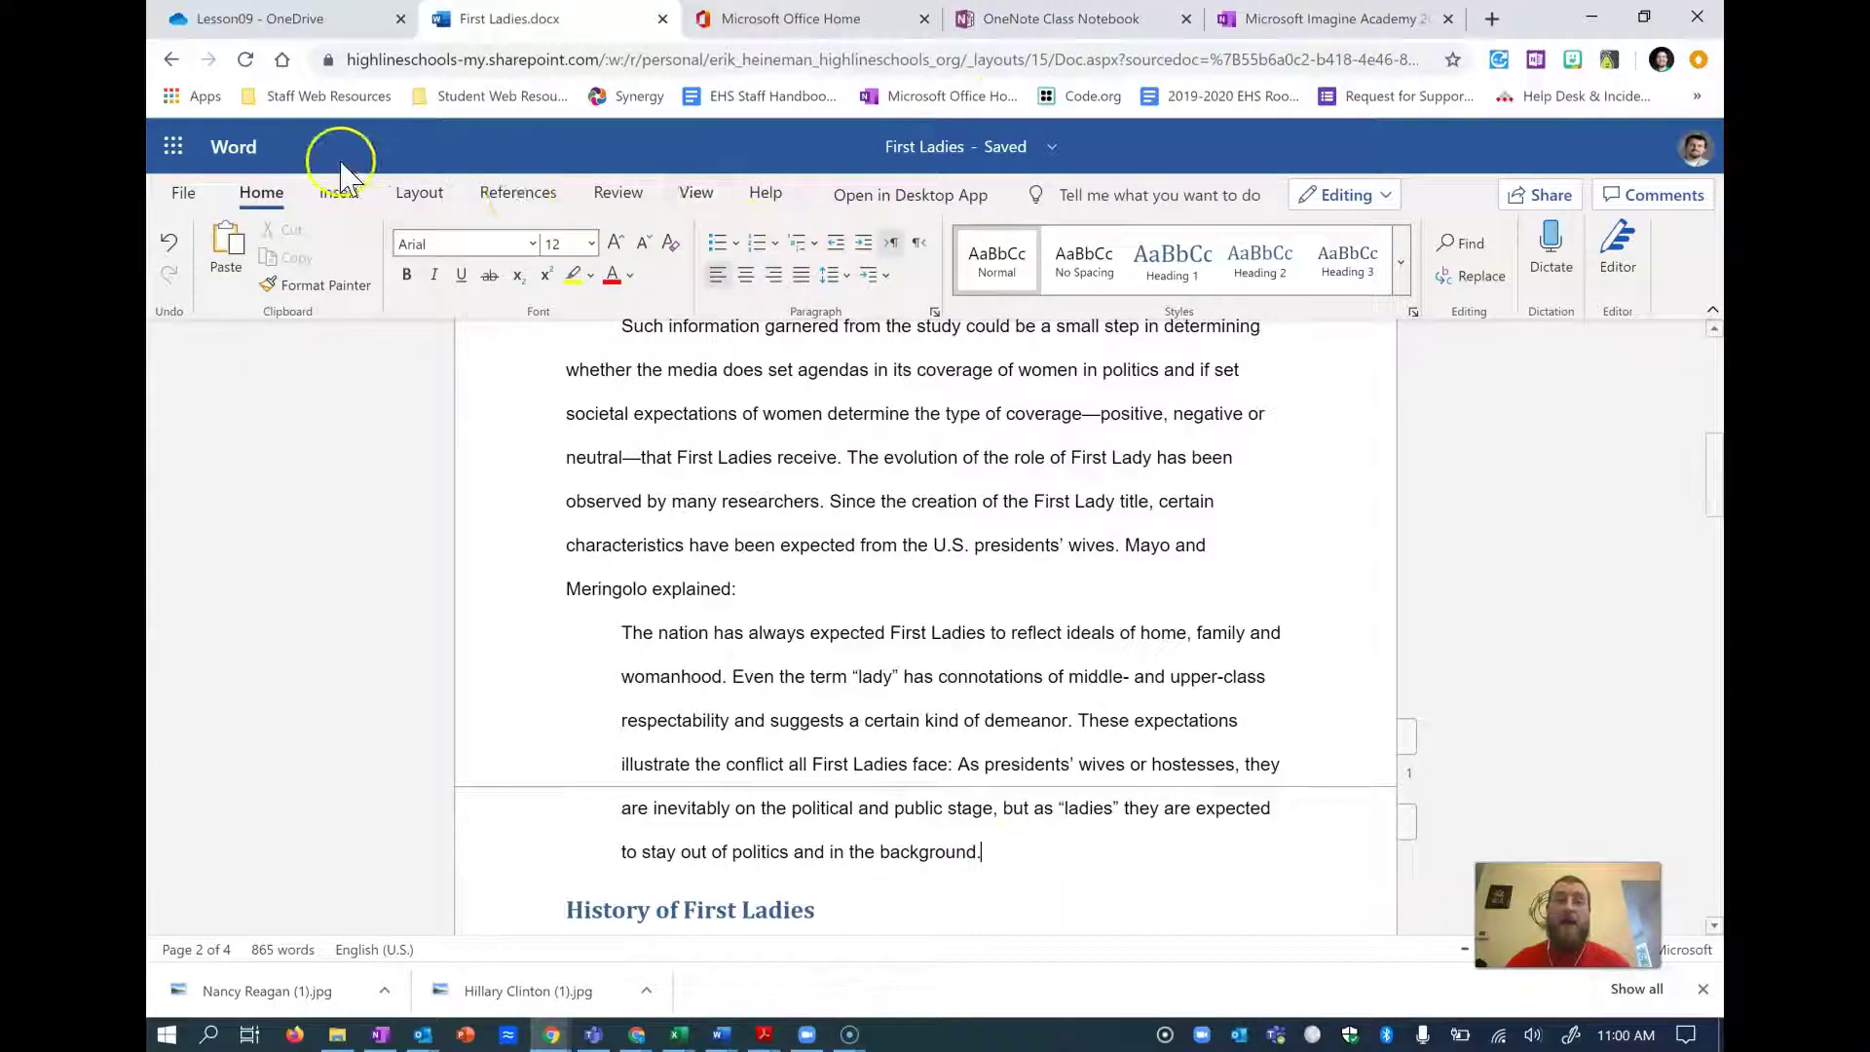
click(341, 195)
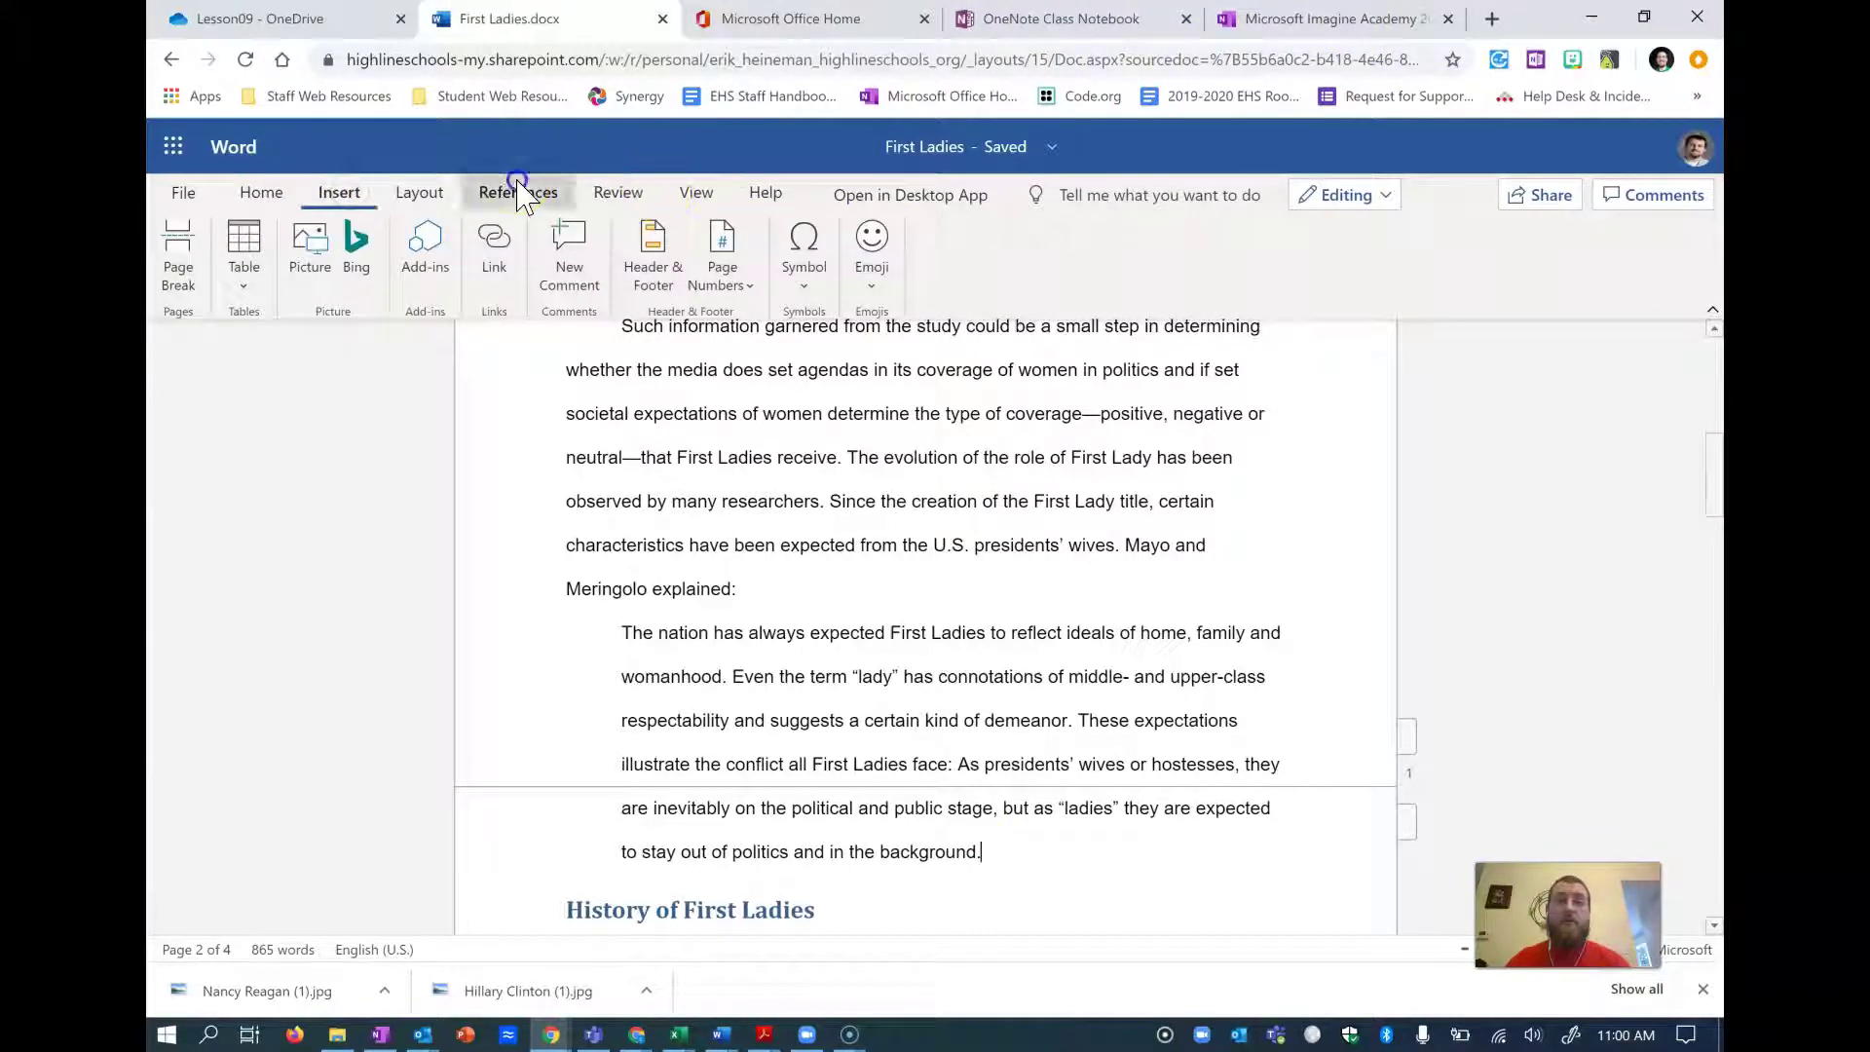
click(521, 193)
click(392, 258)
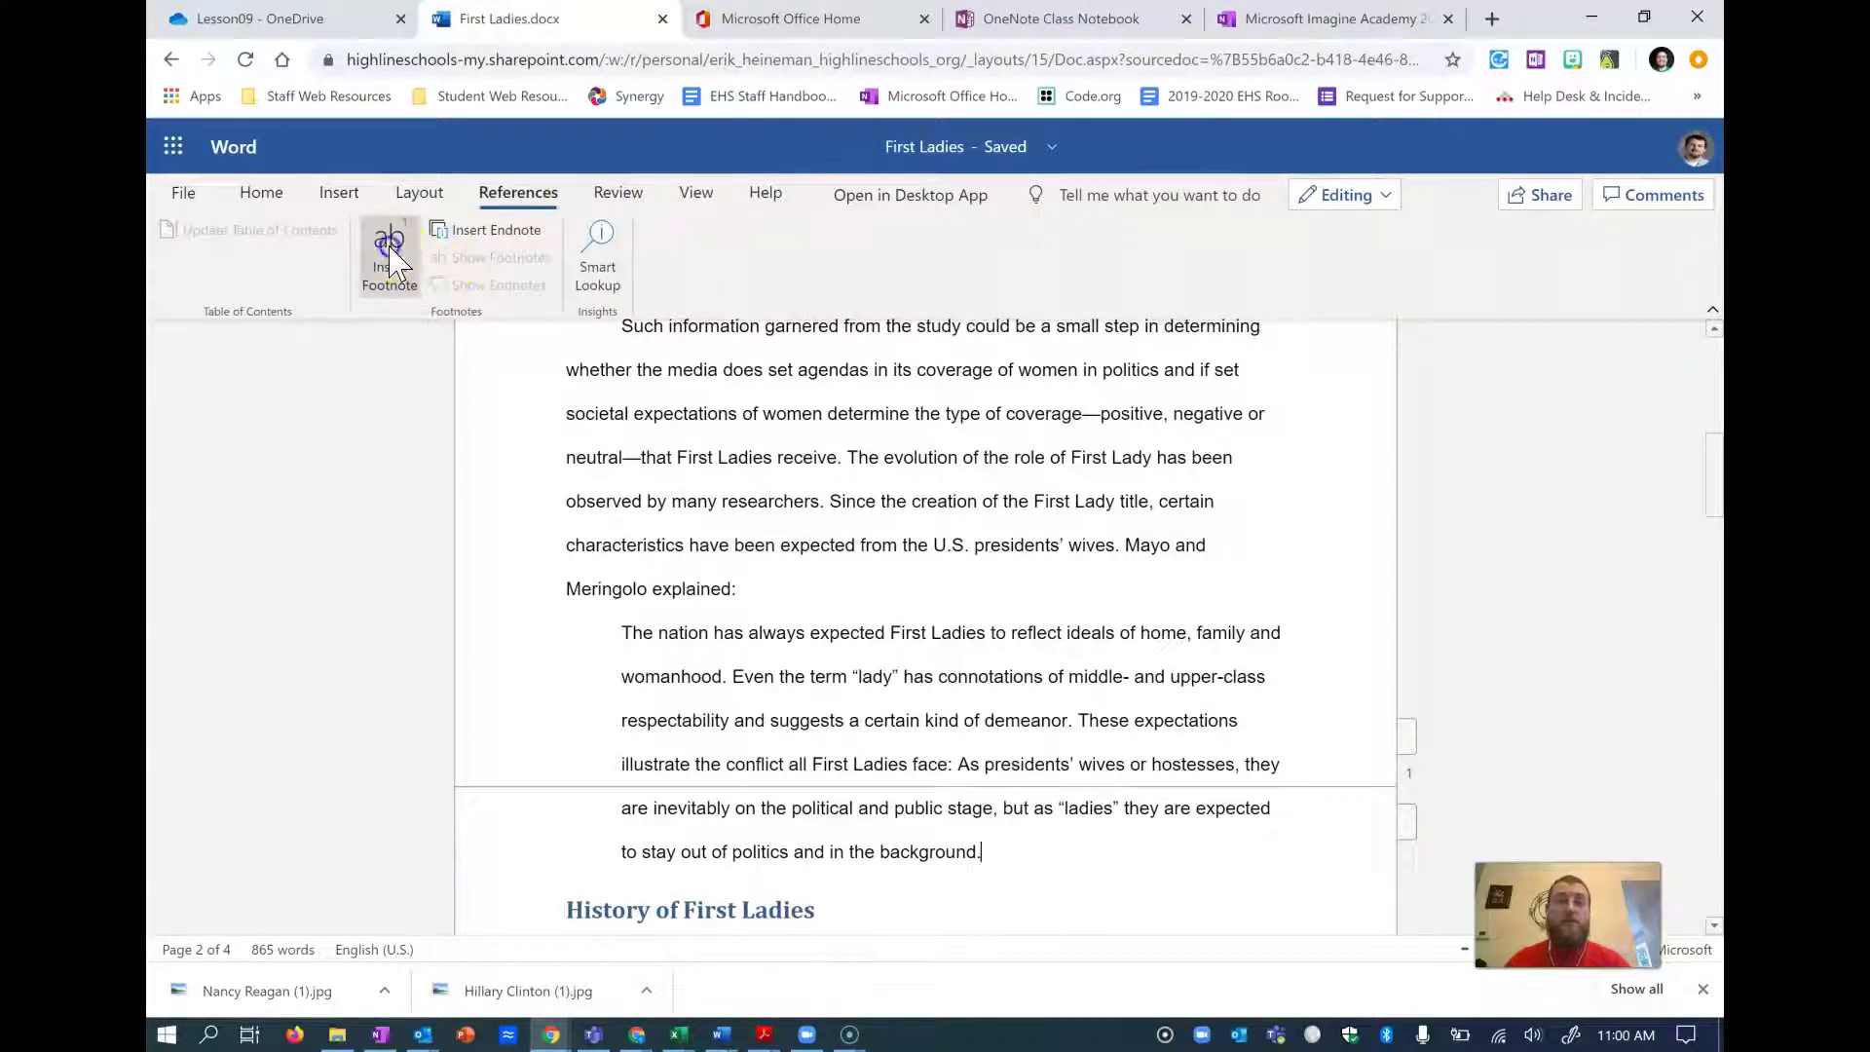
click(446, 237)
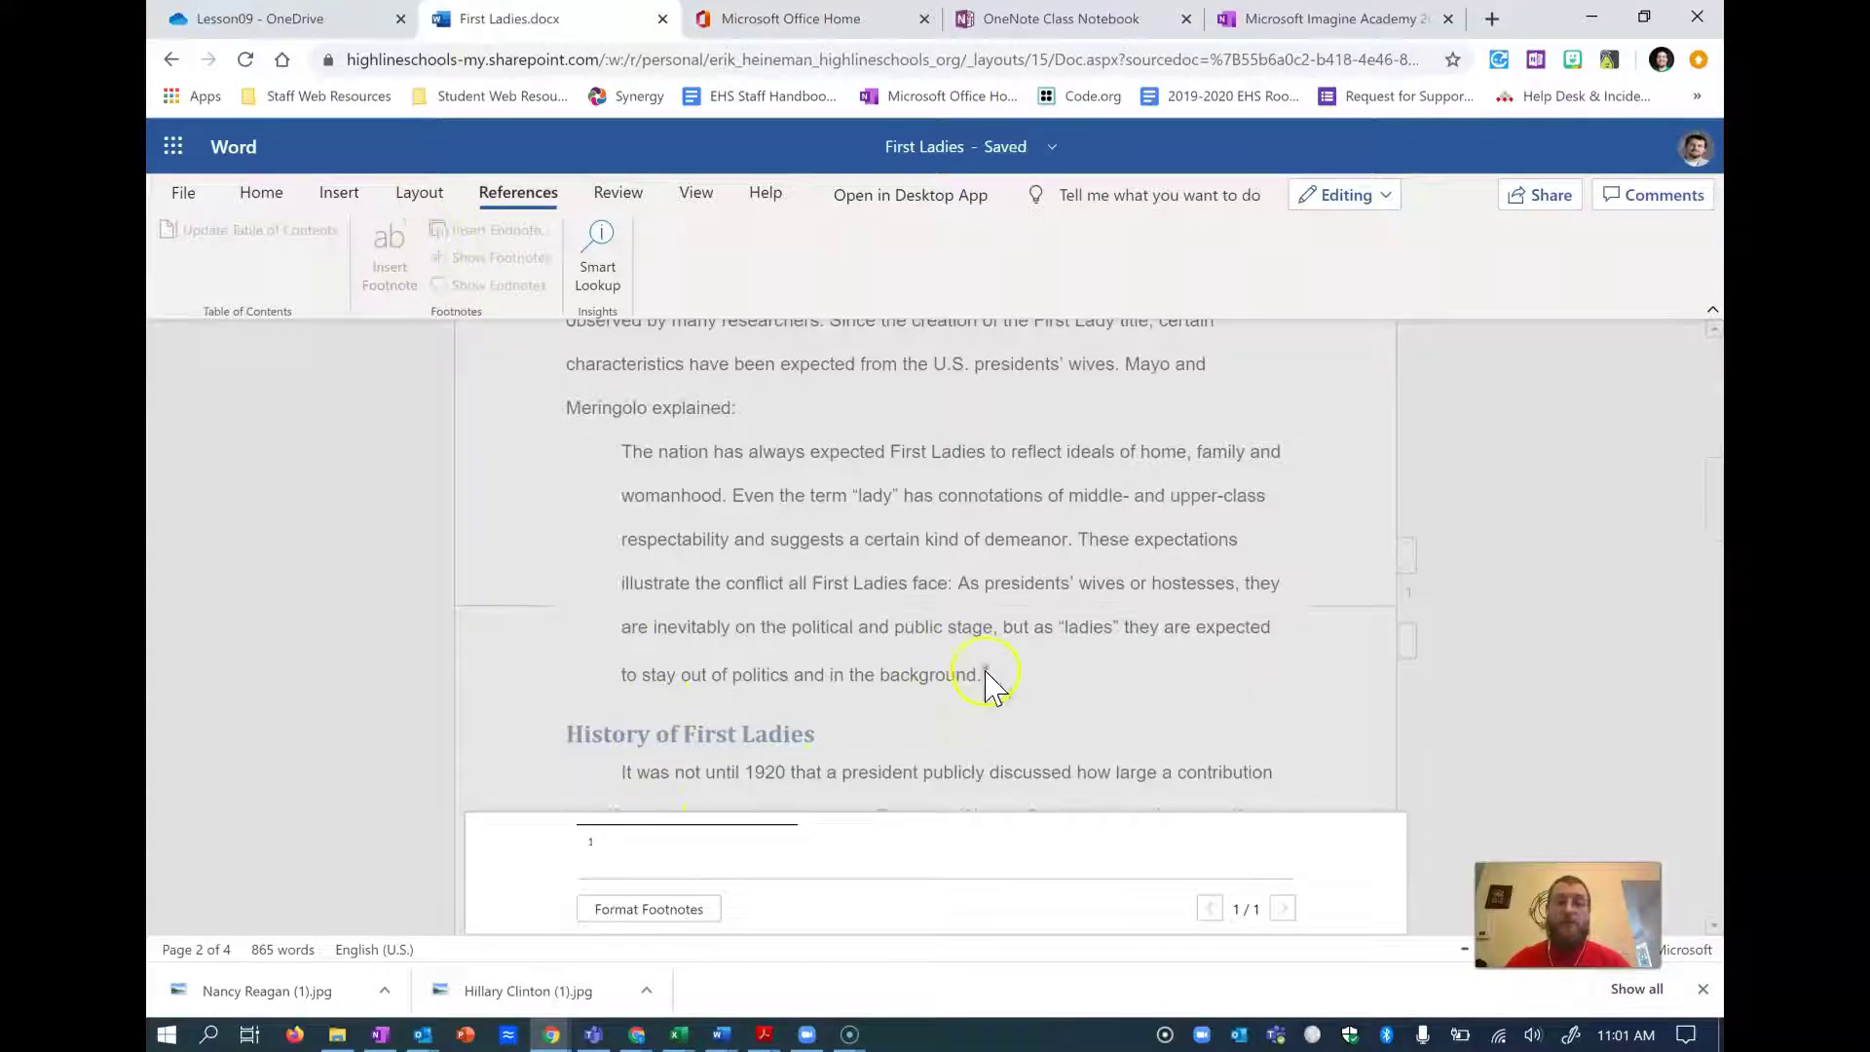
click(596, 845)
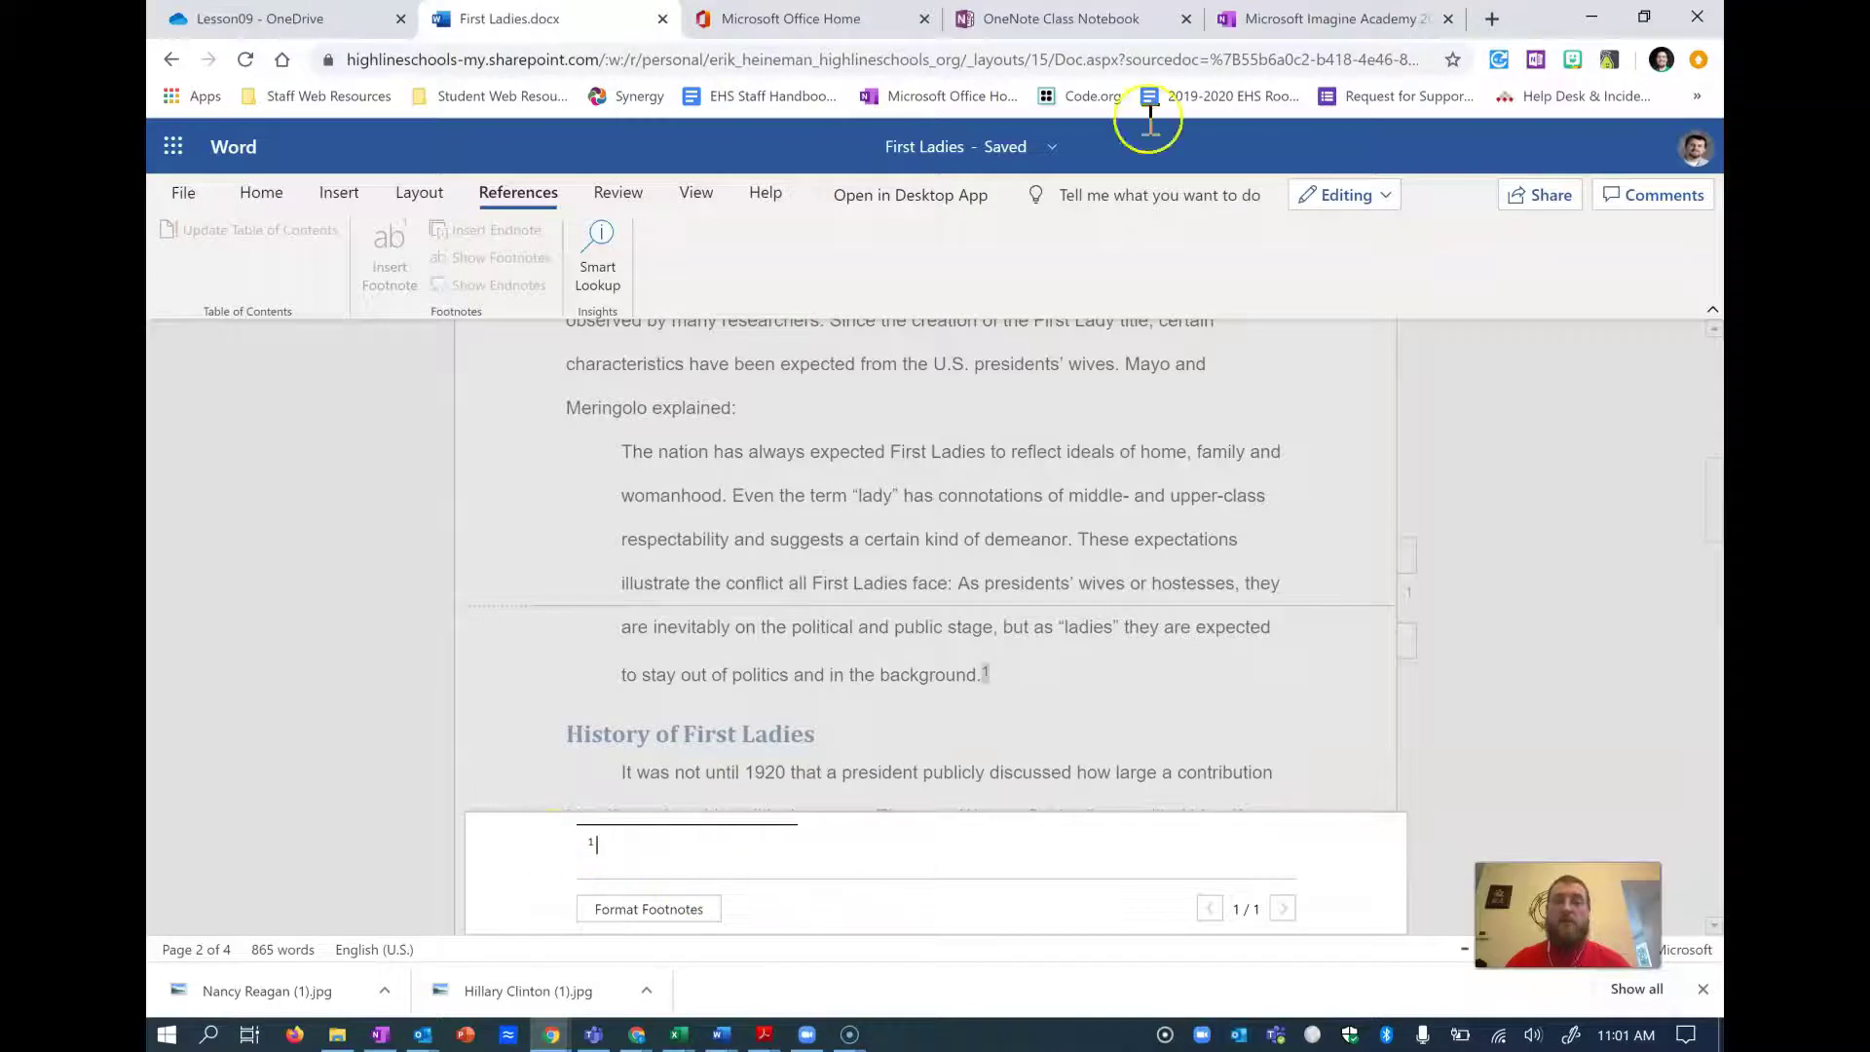
- Copy the First Ladies: Political Role and Public Image source text from step 3 in OneNote into the first footnote in Word
click(1293, 19)
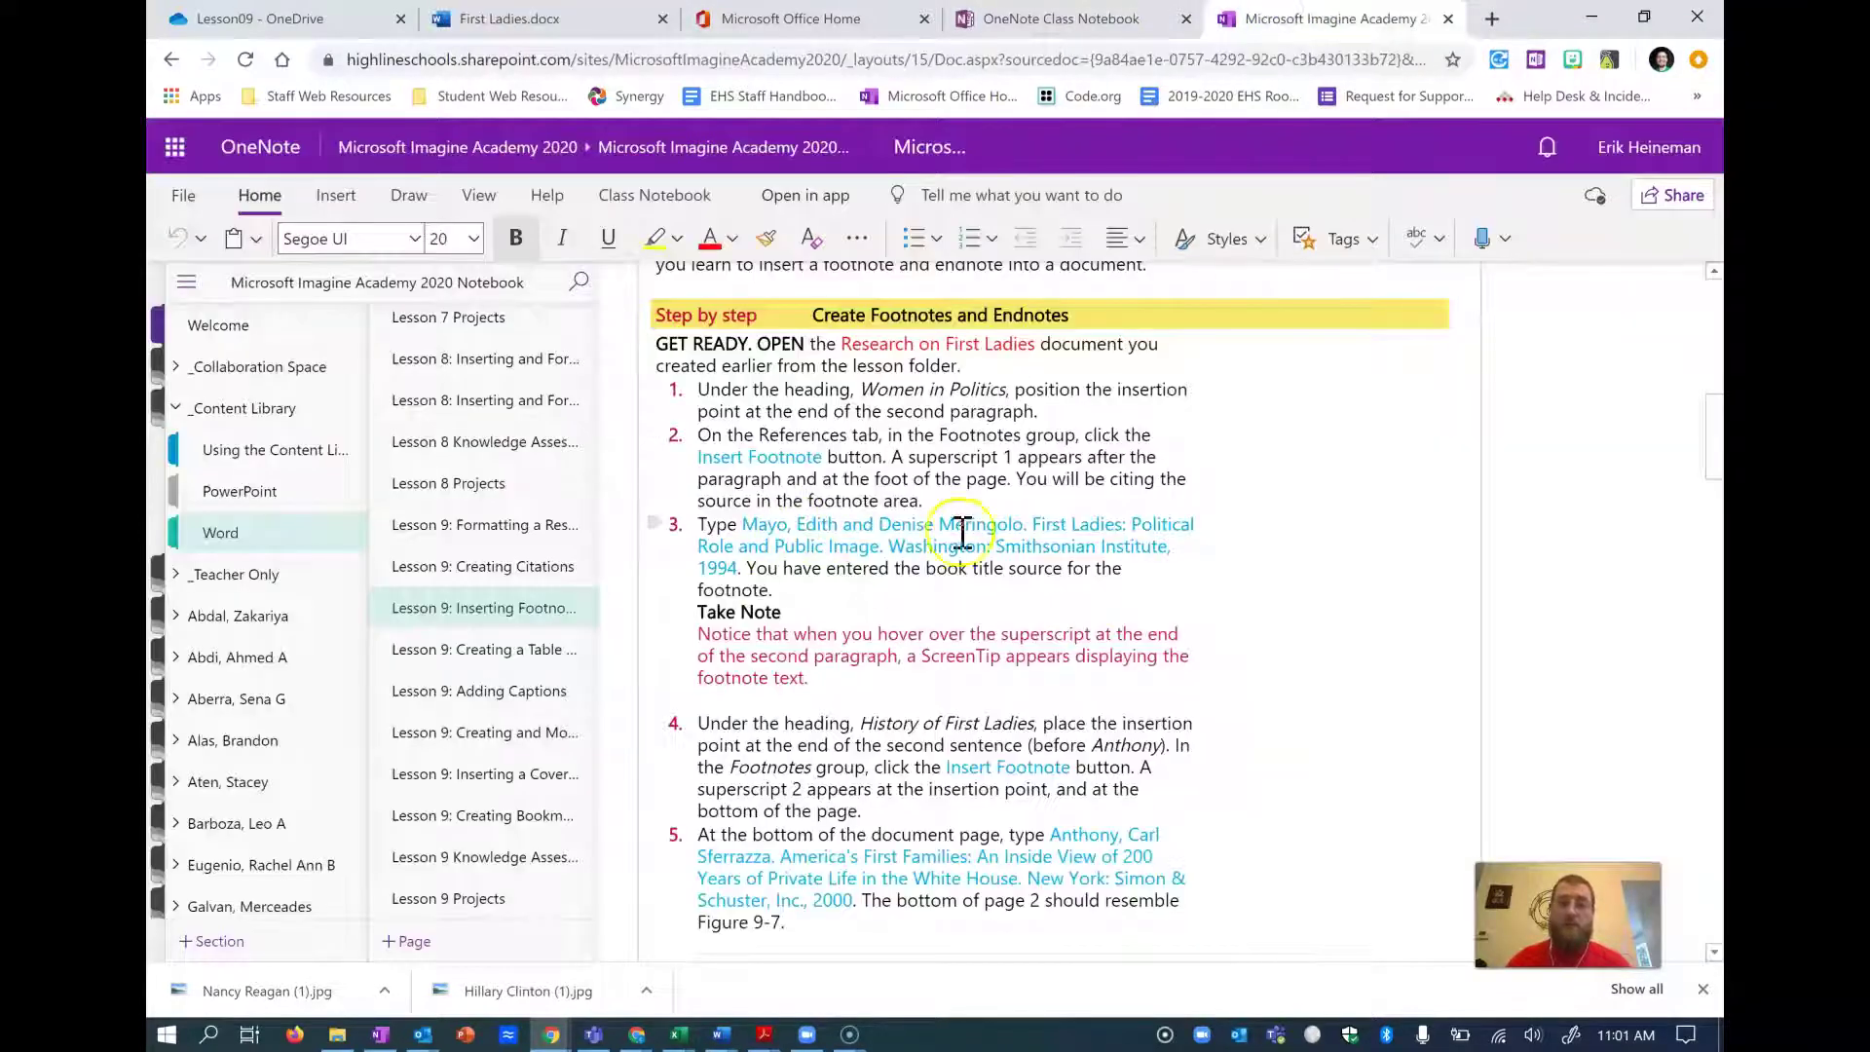
drag(742, 531, 740, 574)
key(ctrl+c)
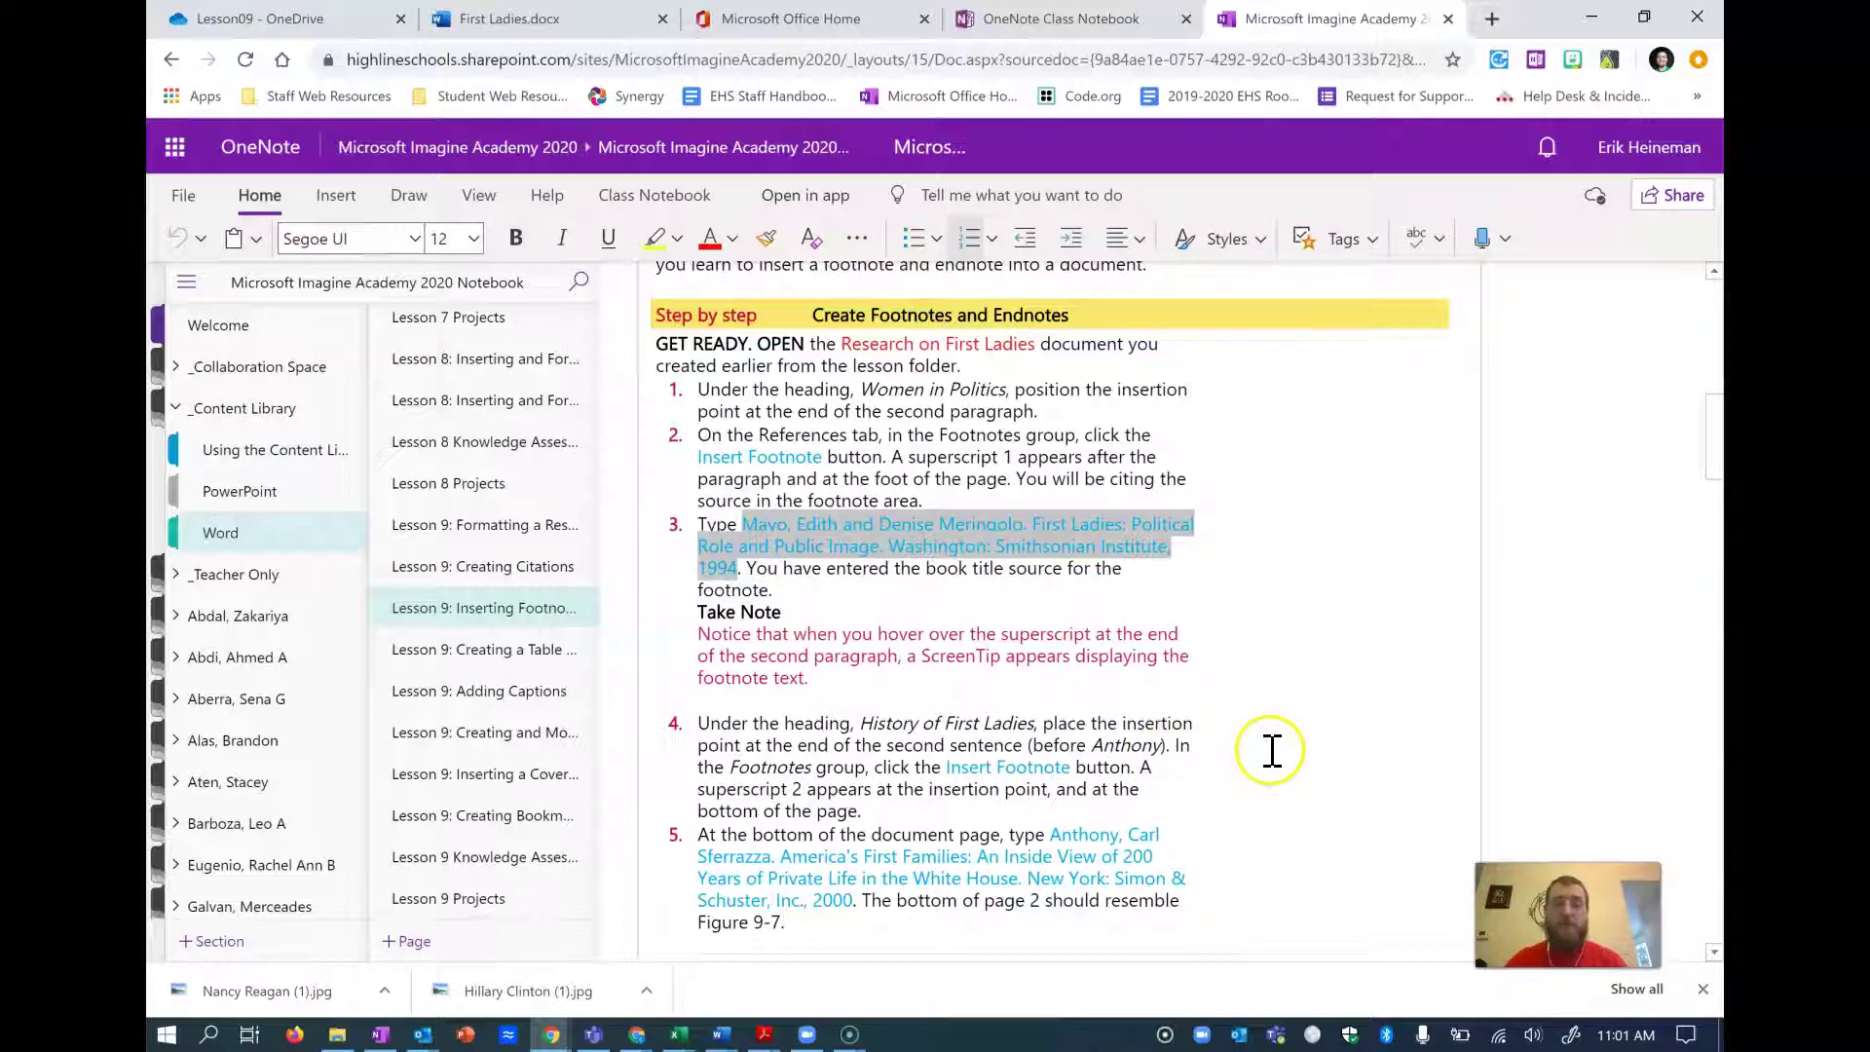
click(506, 19)
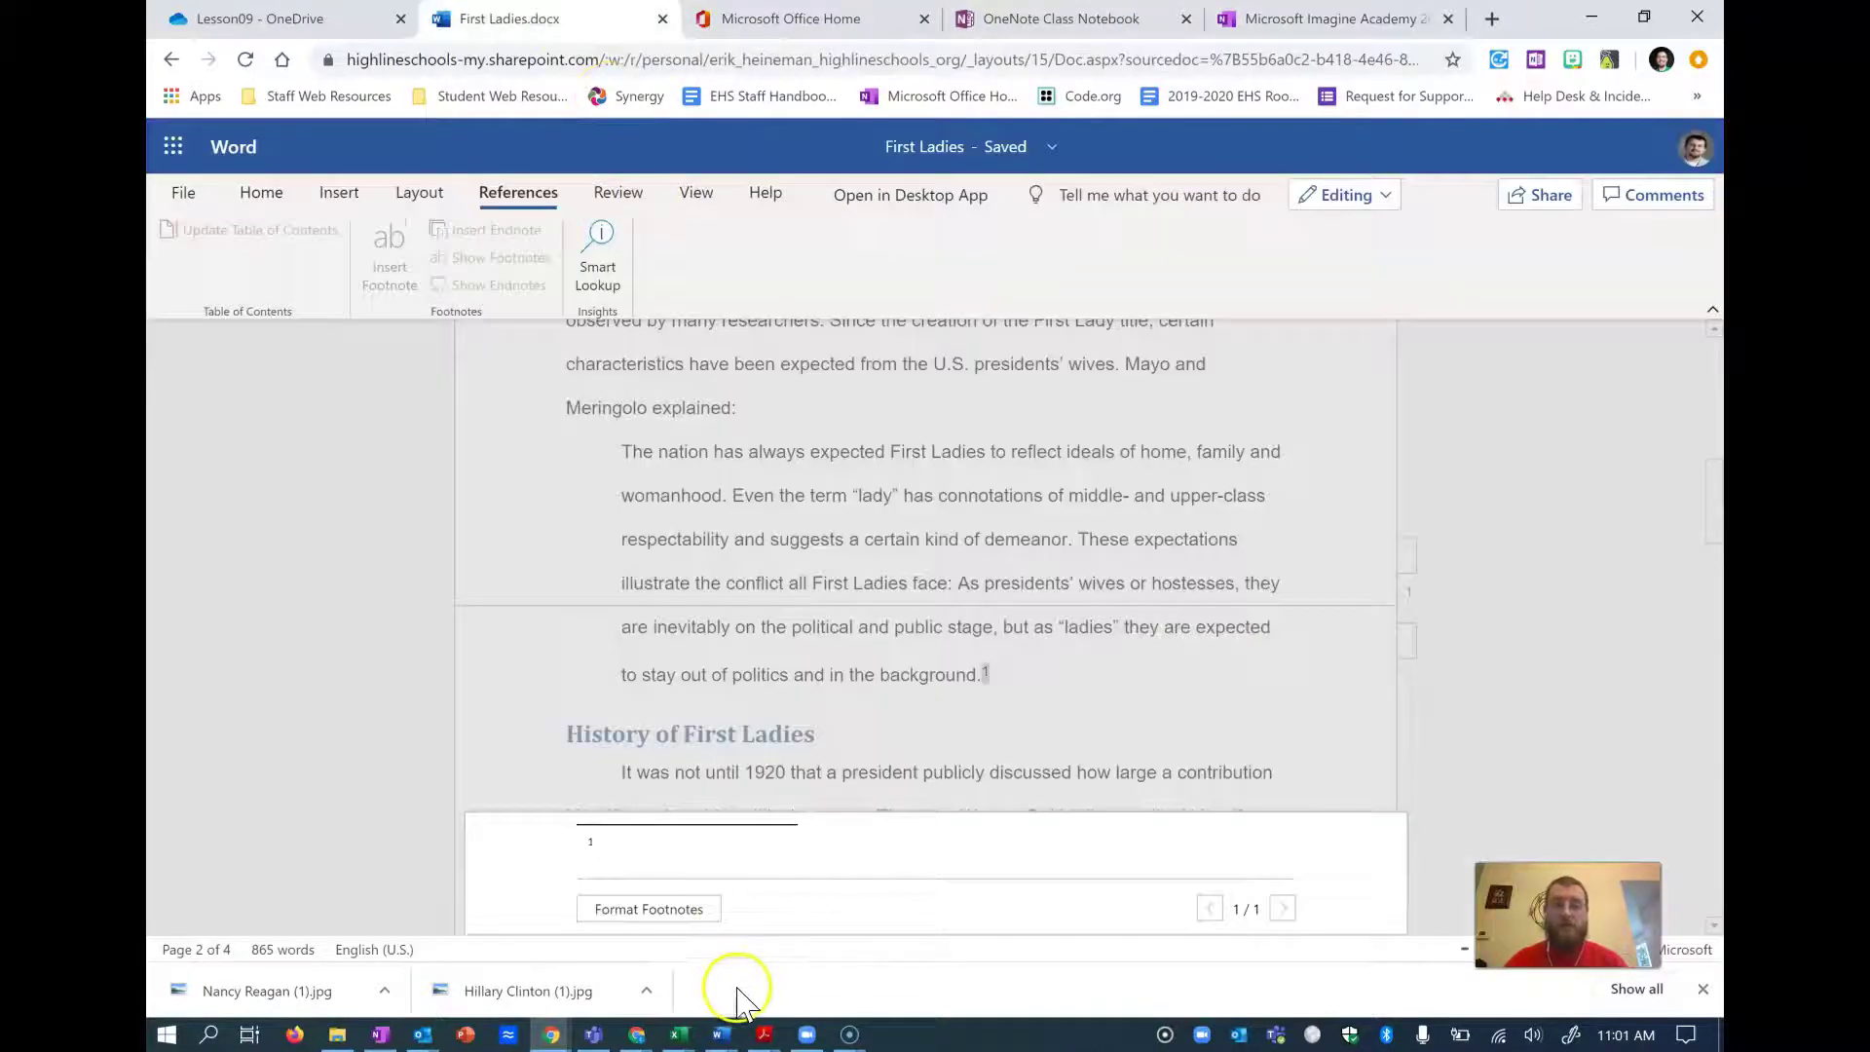
key(ctrl+v)
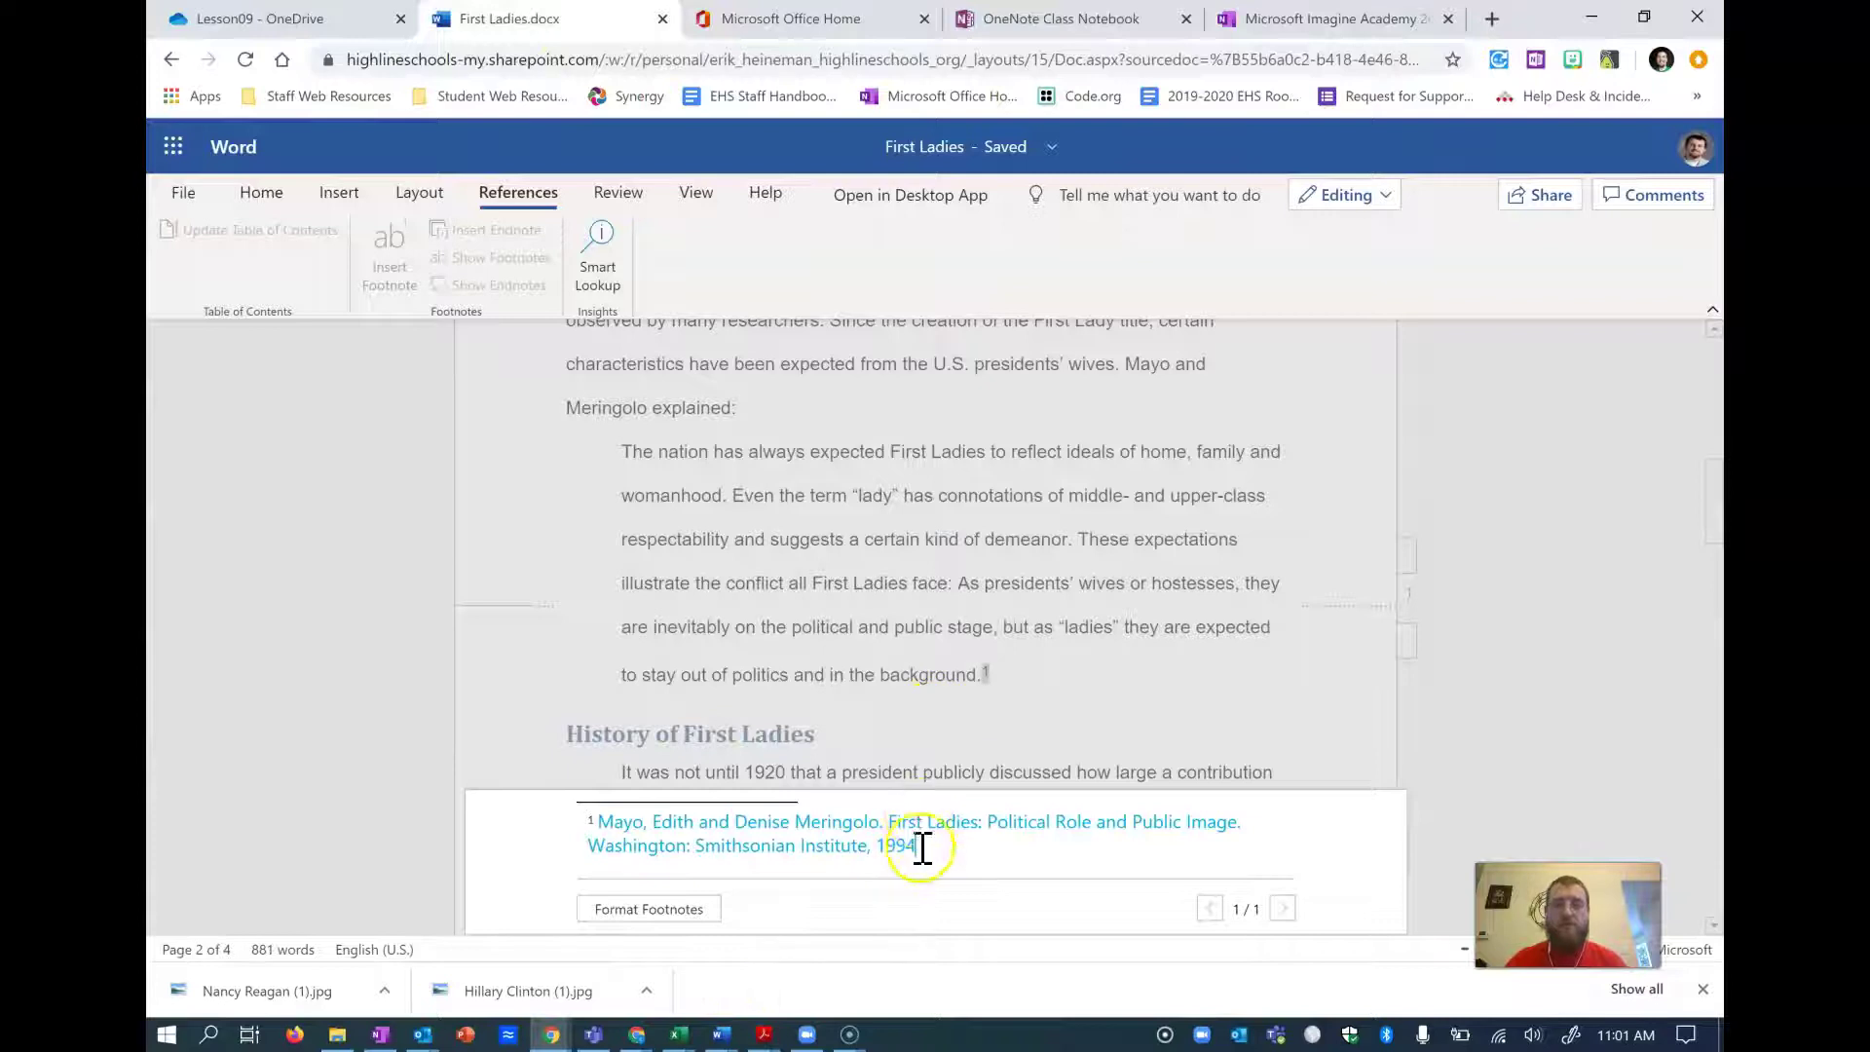
- Apply the Normal style to the pasted source text in the first footnote
drag(921, 848, 677, 821)
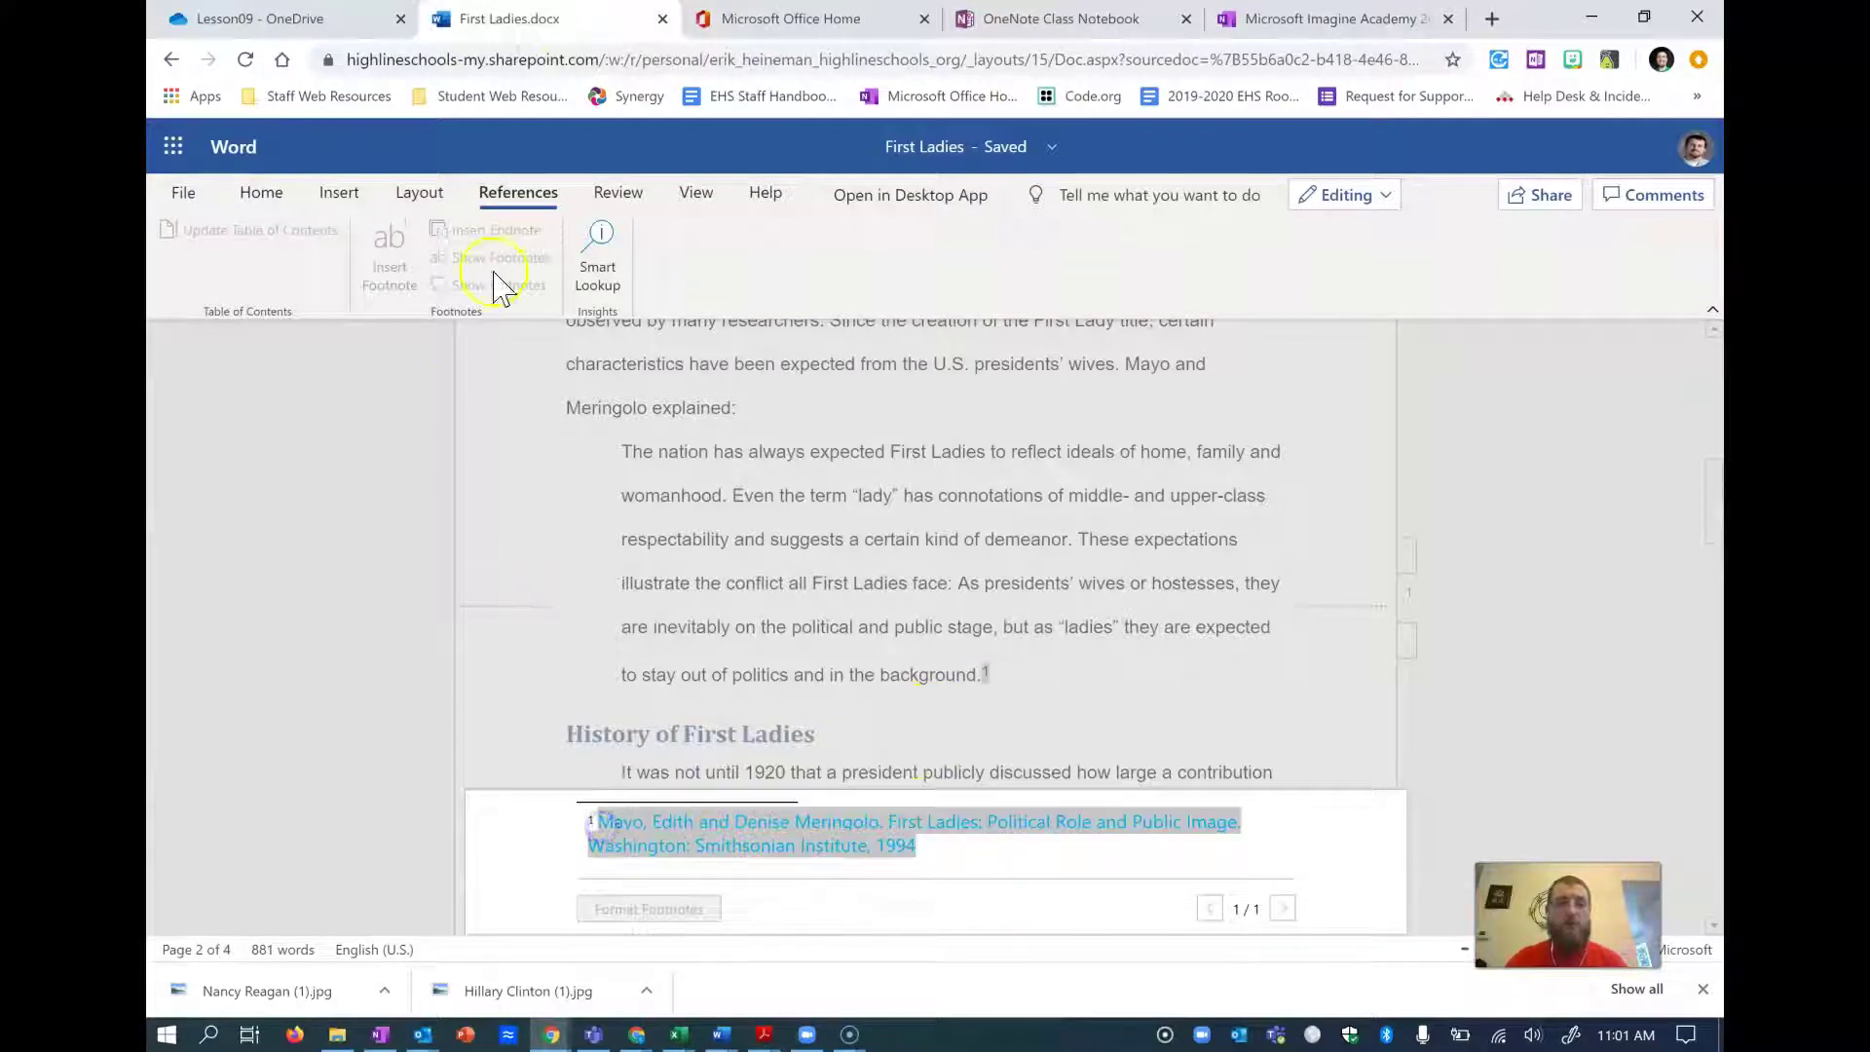
click(259, 191)
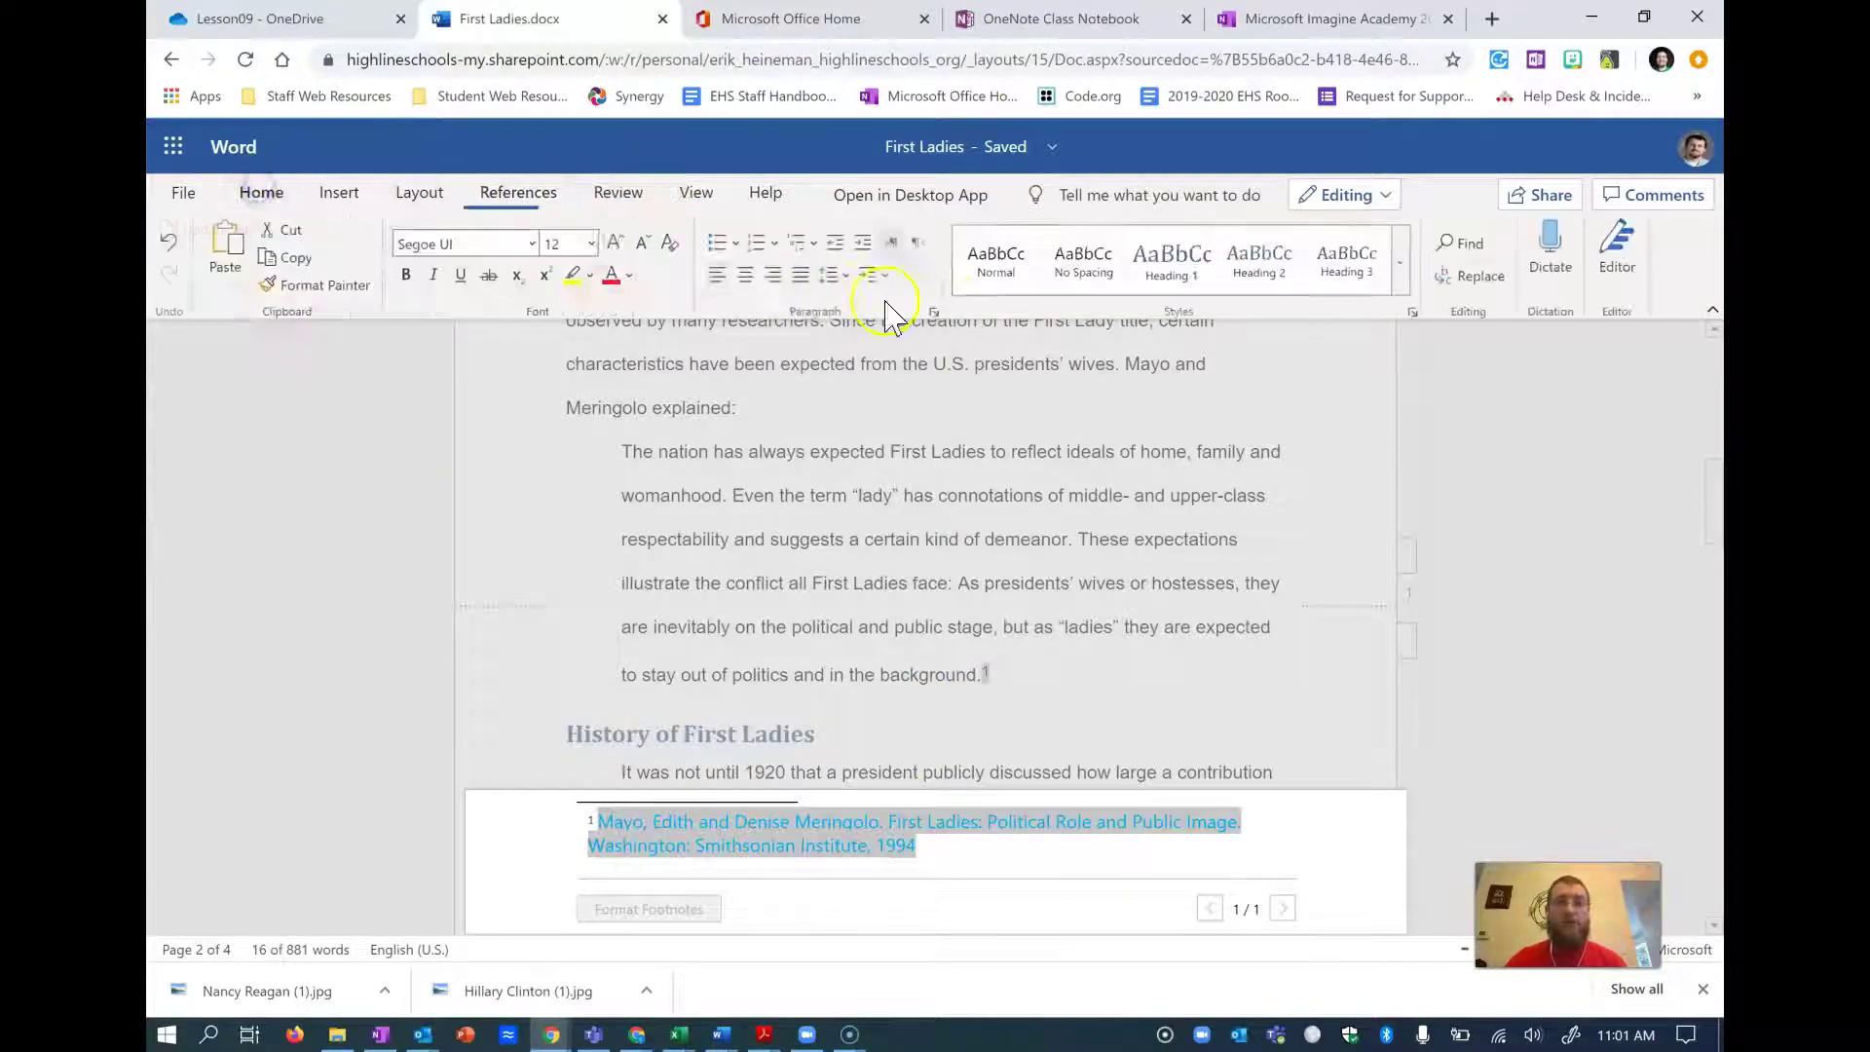
click(996, 261)
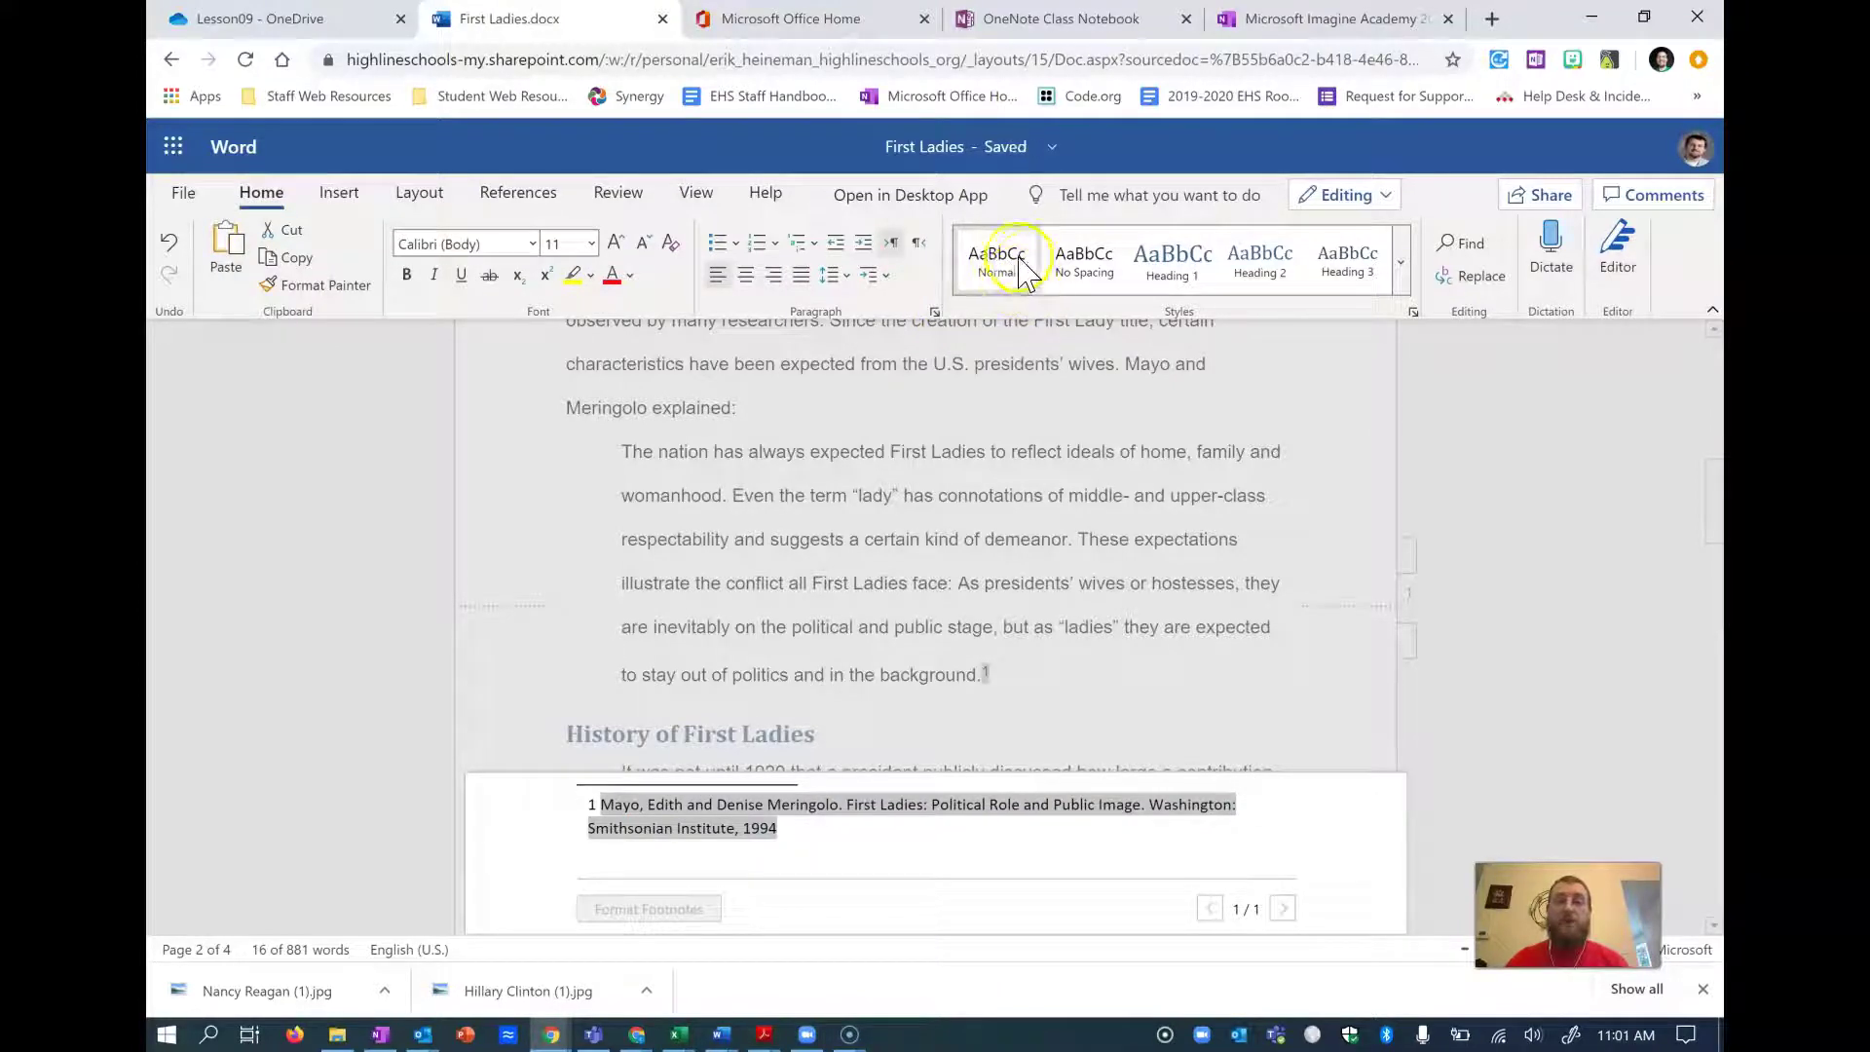
click(850, 839)
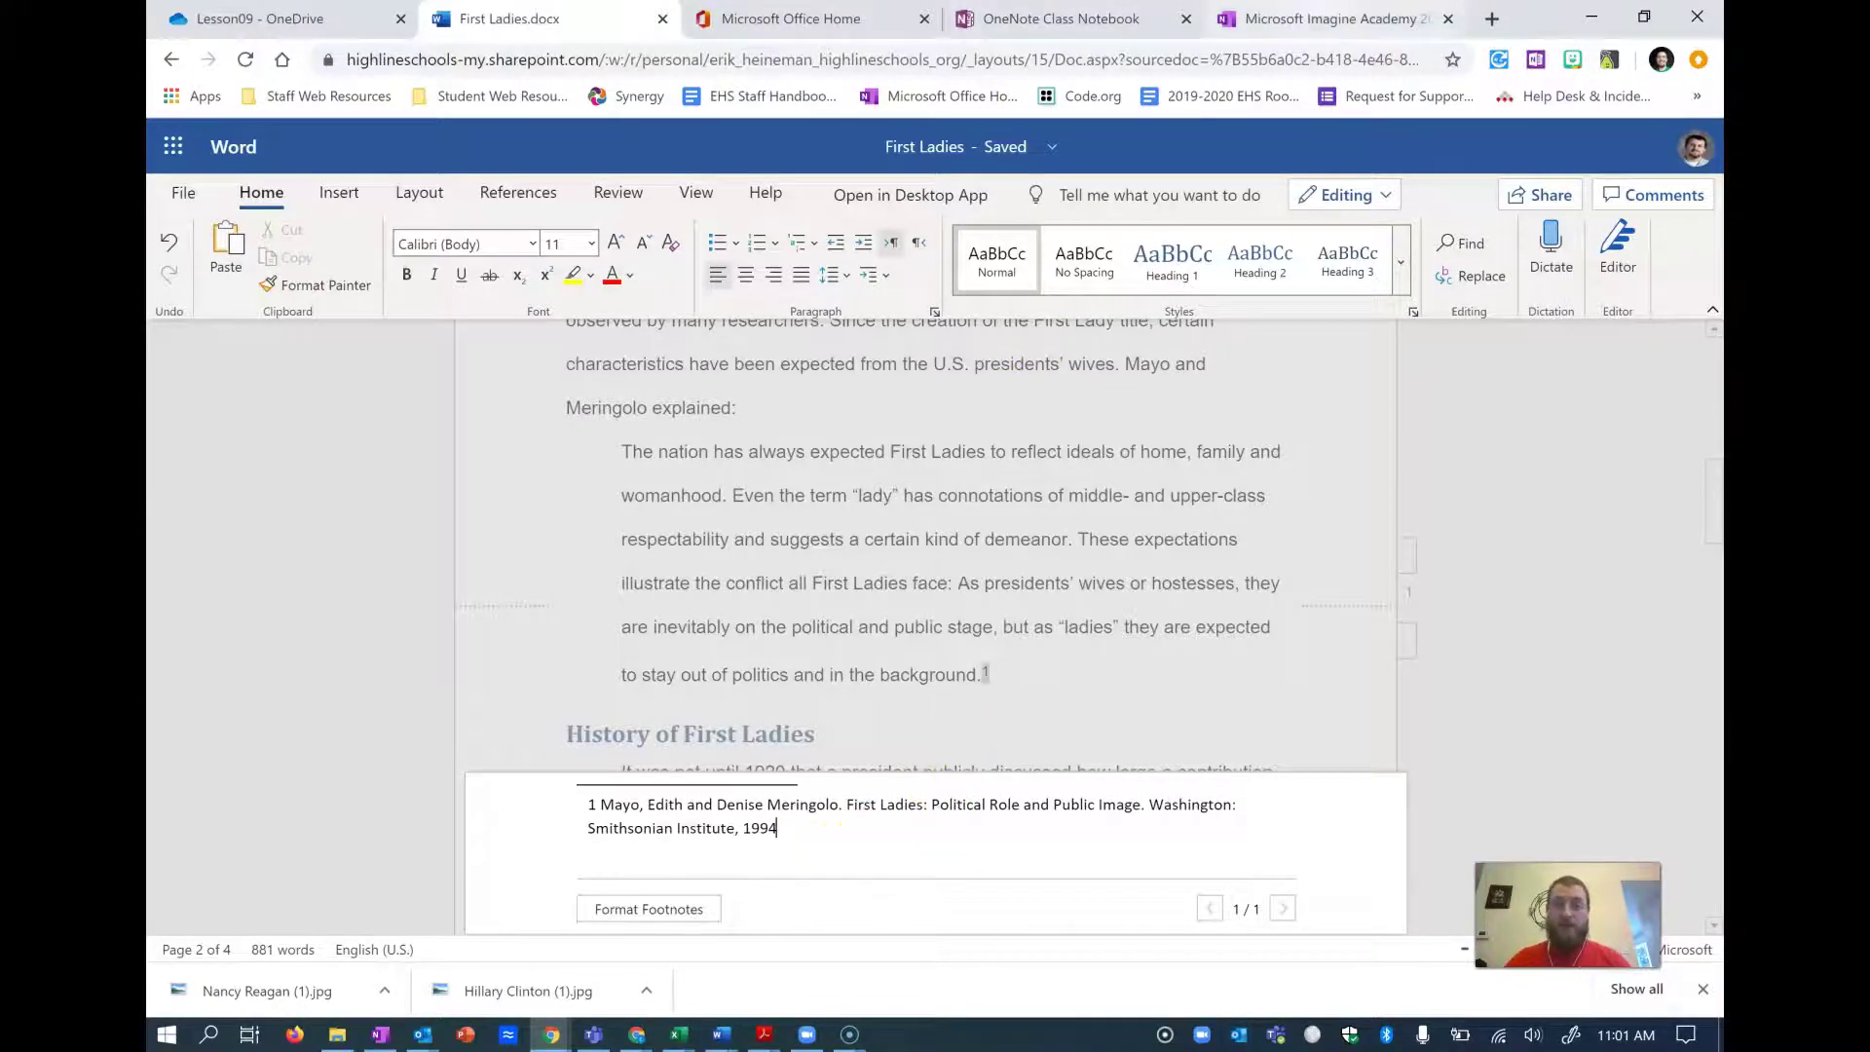
- Check step 4 in OneNote and insert a footnote in Word after the second sentence under History of First Ladies, before "Anthony"
click(1320, 18)
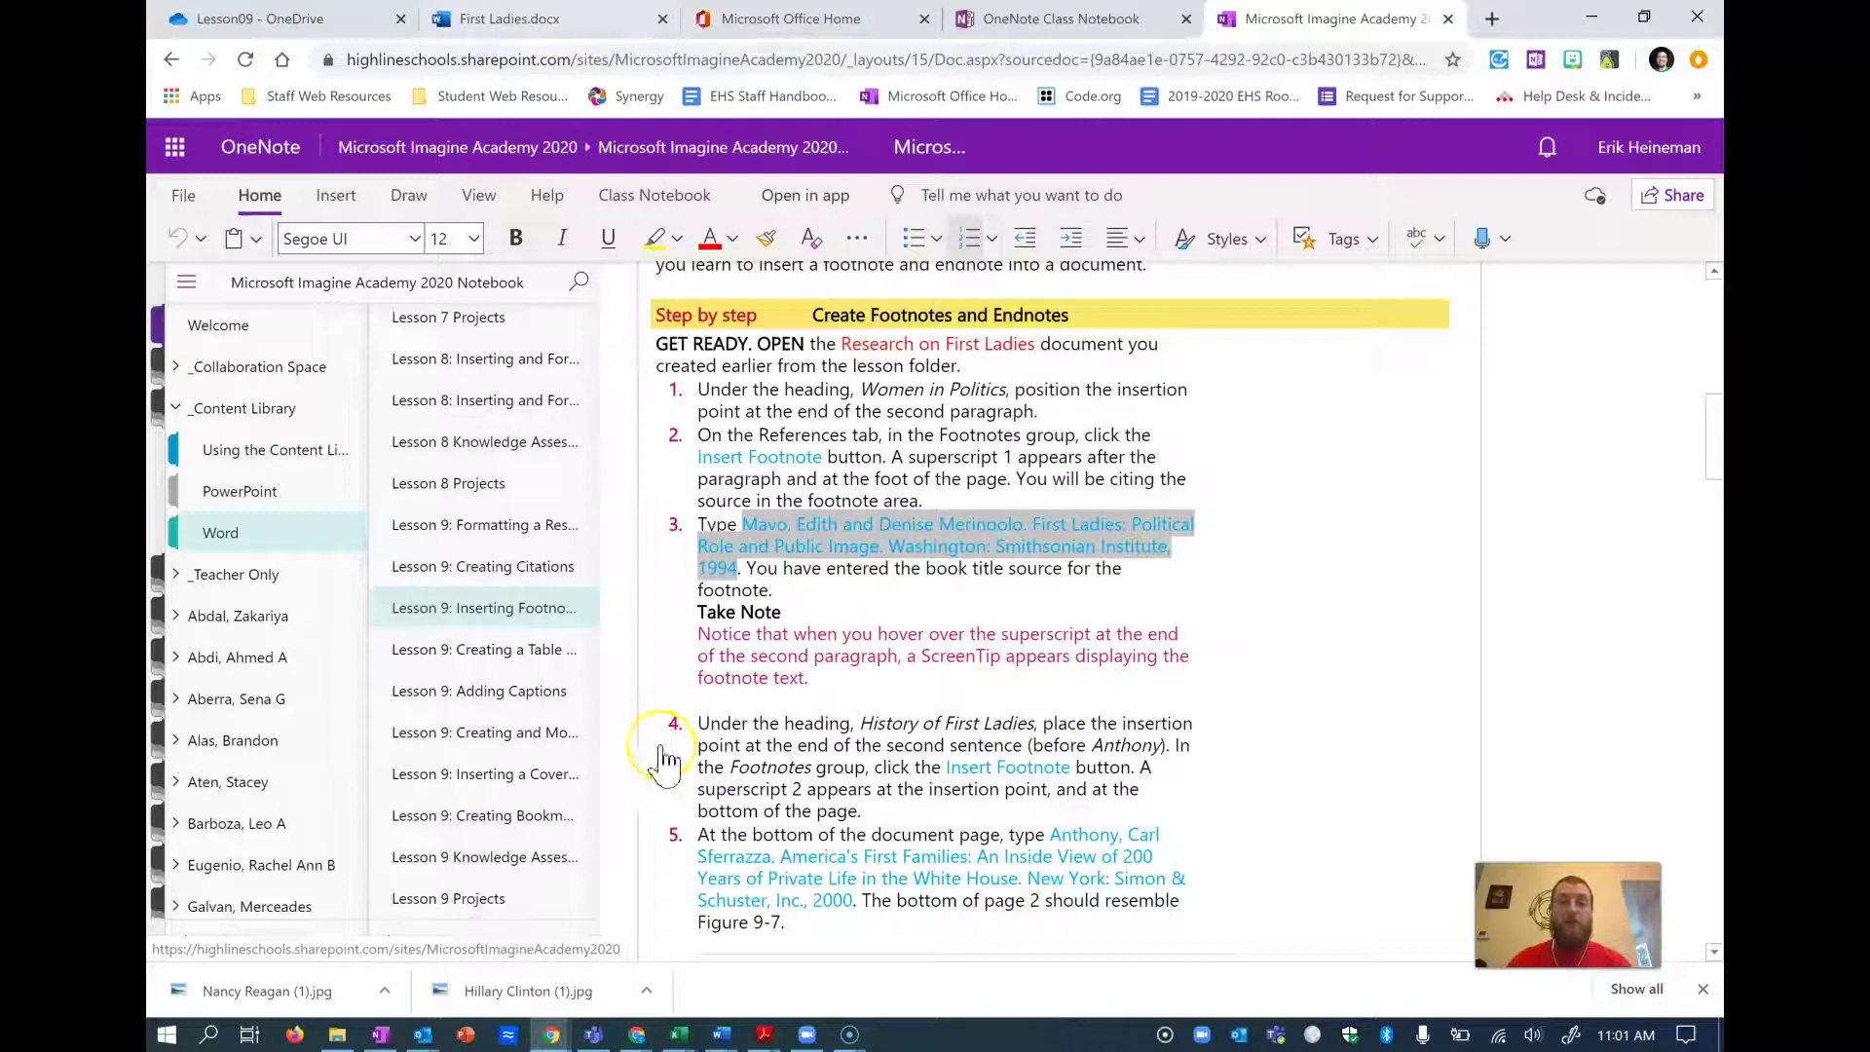
scroll(682, 757, down, 3)
scroll(940, 312, down, 1)
scroll(939, 272, up, 1)
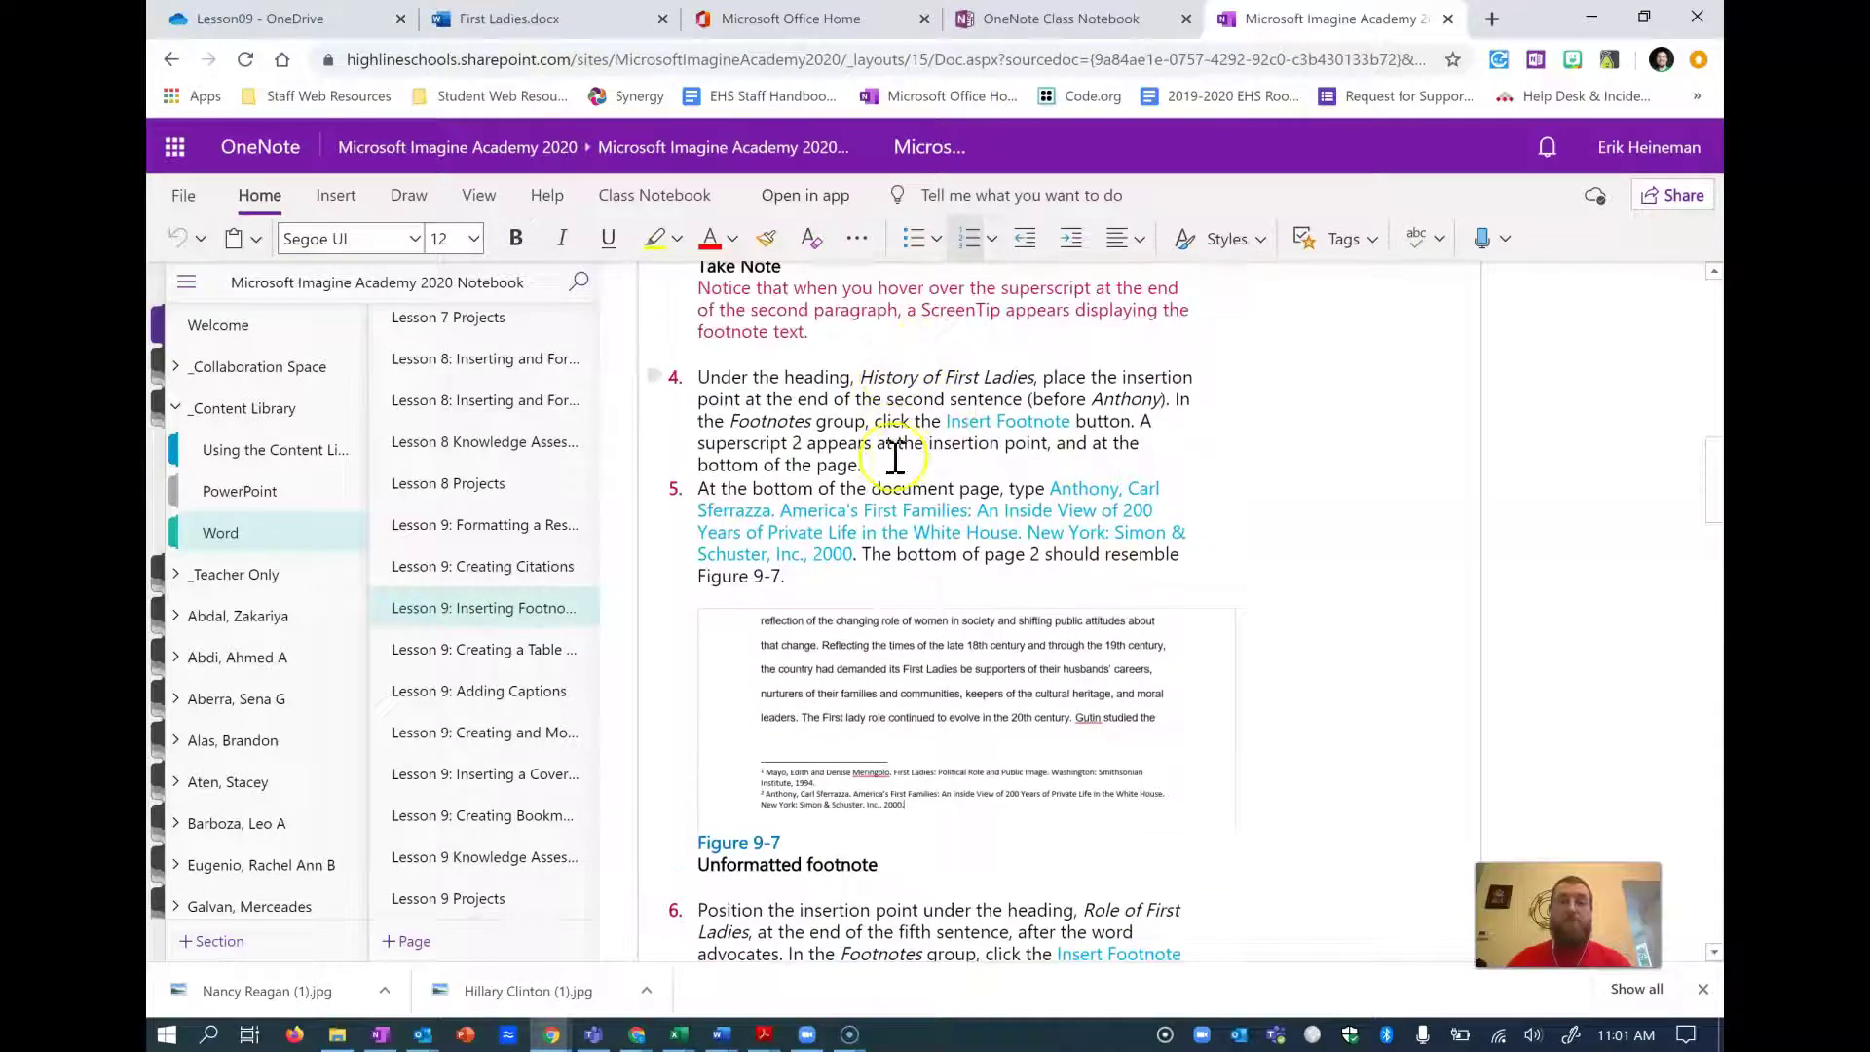
click(545, 21)
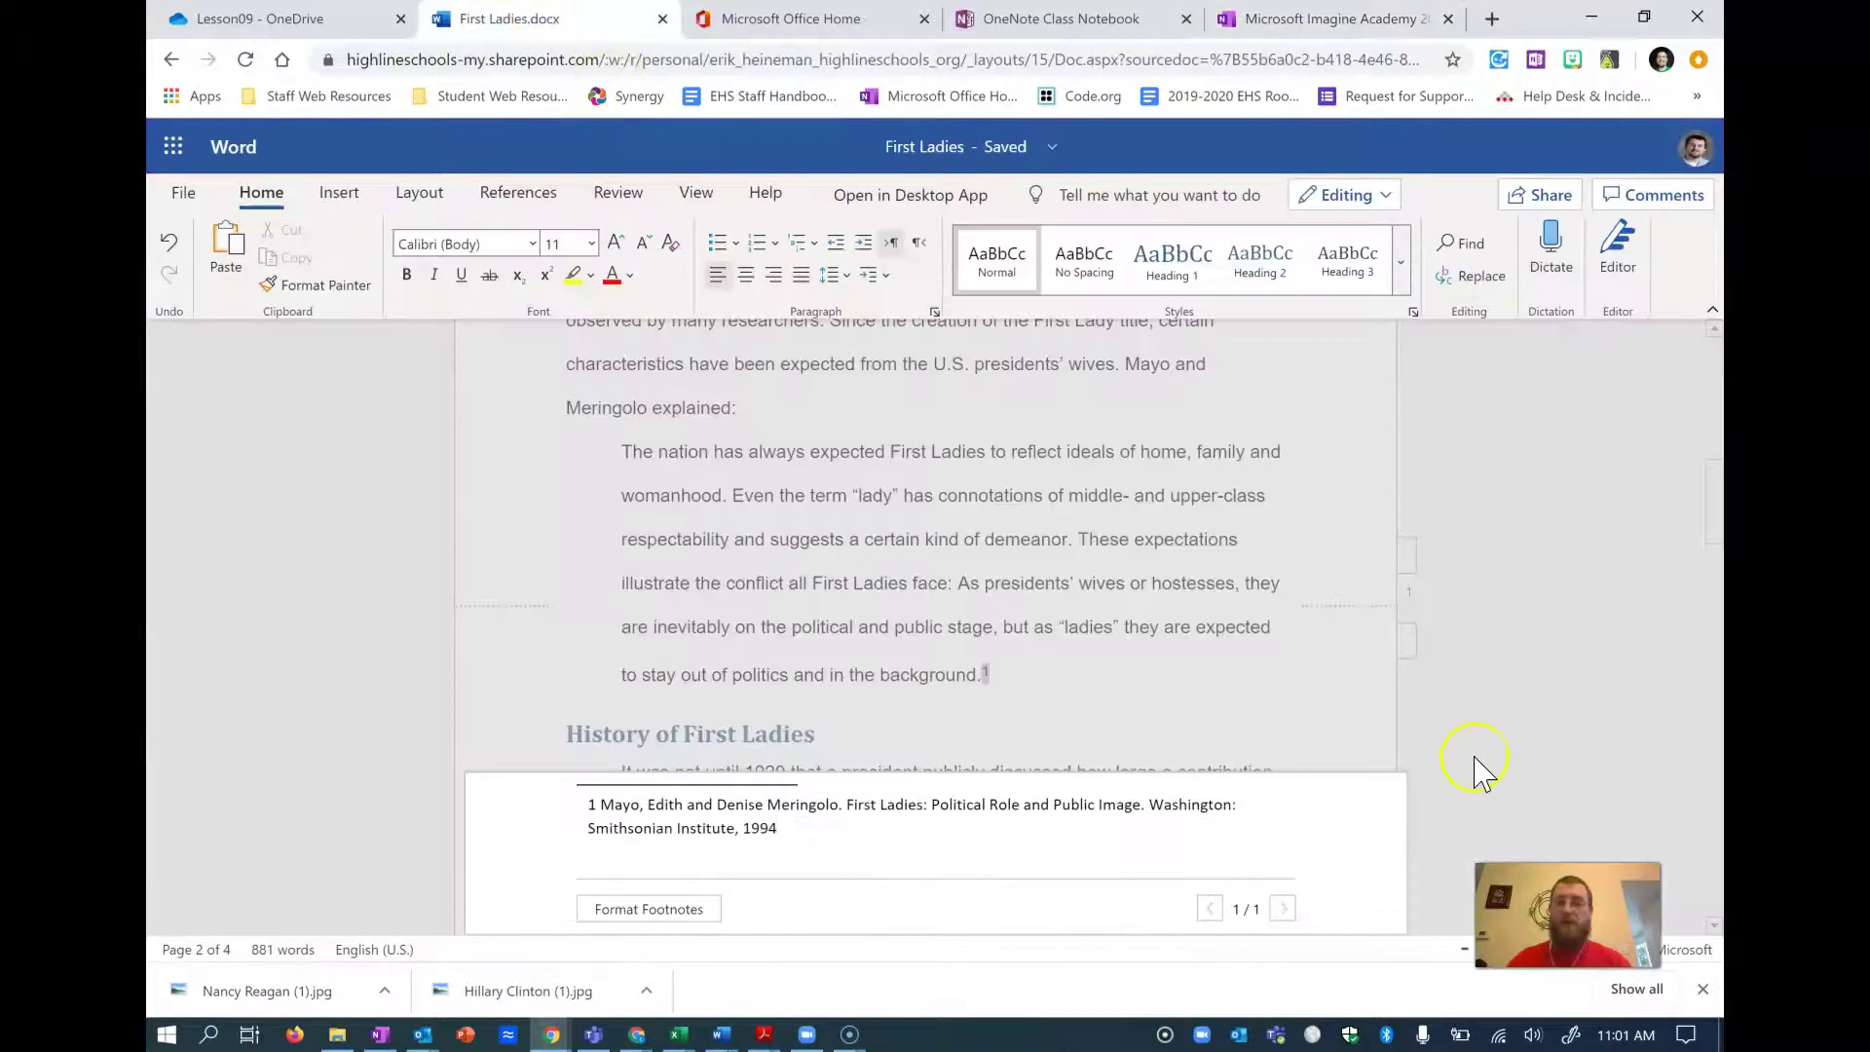
click(1480, 693)
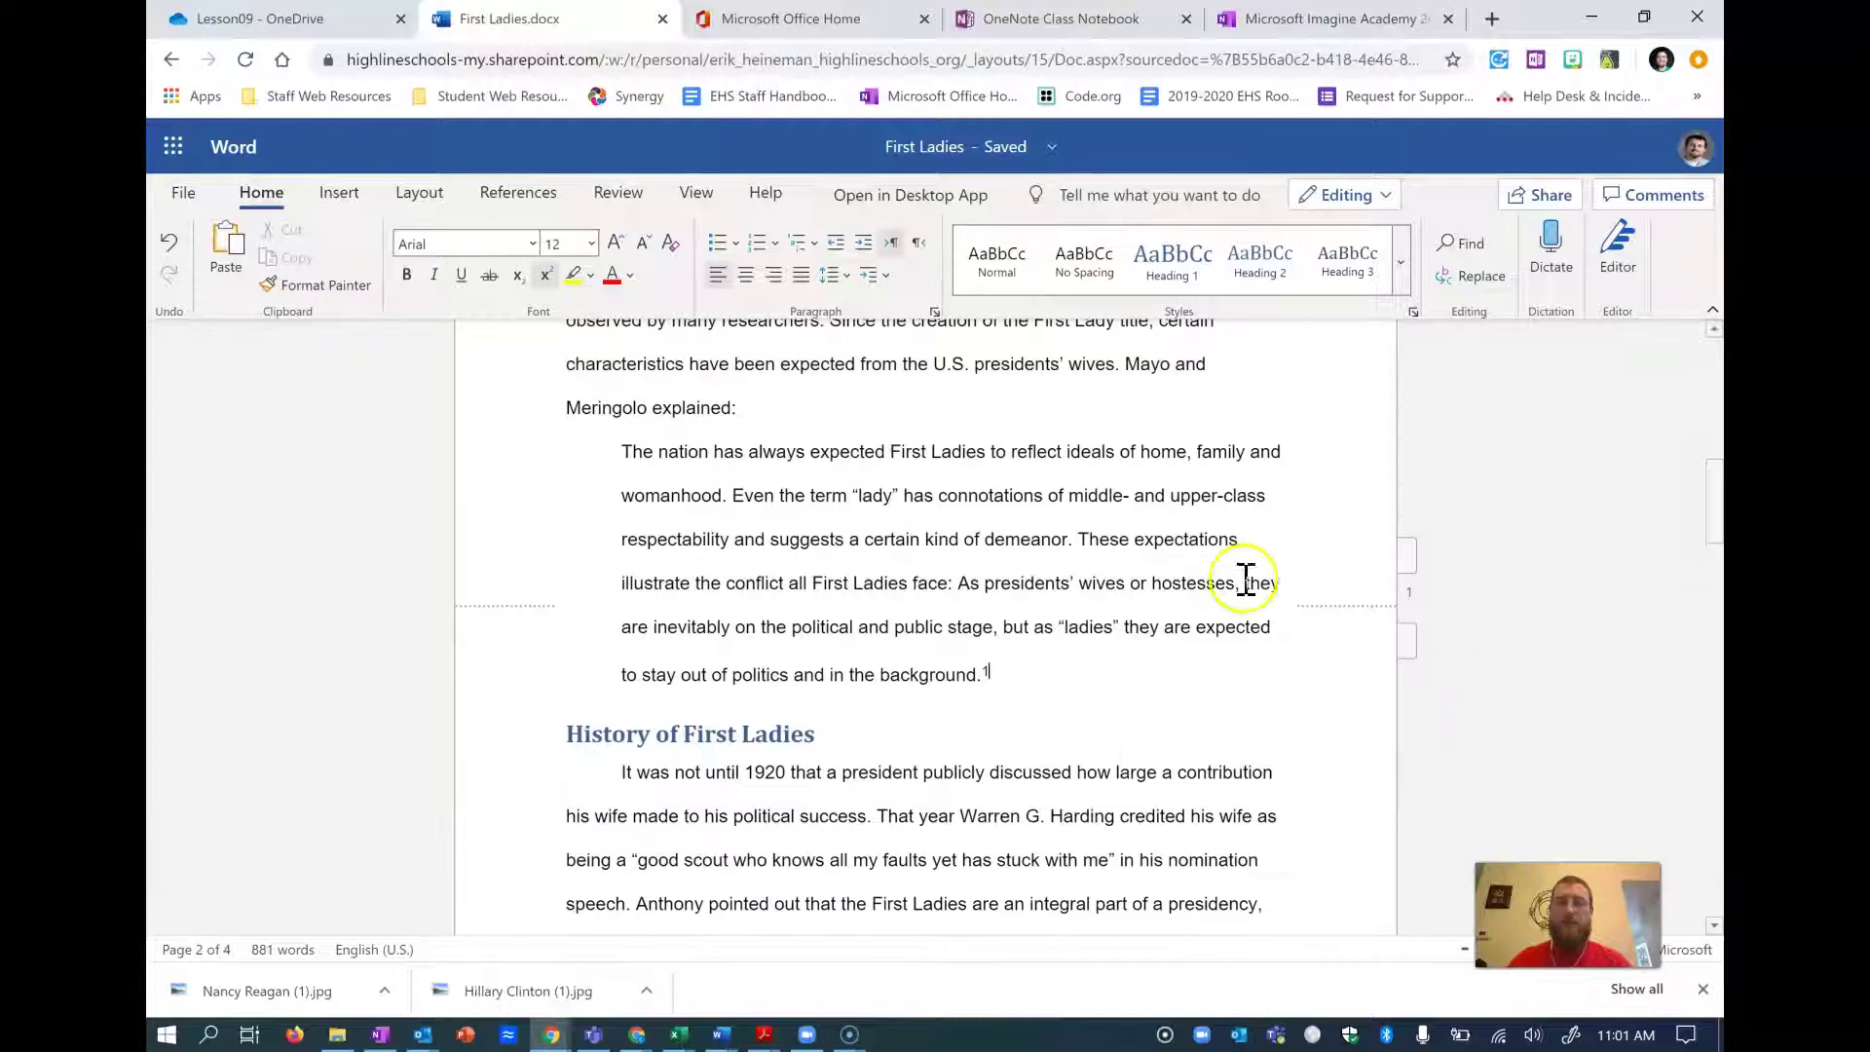
scroll(1239, 668, down, 1)
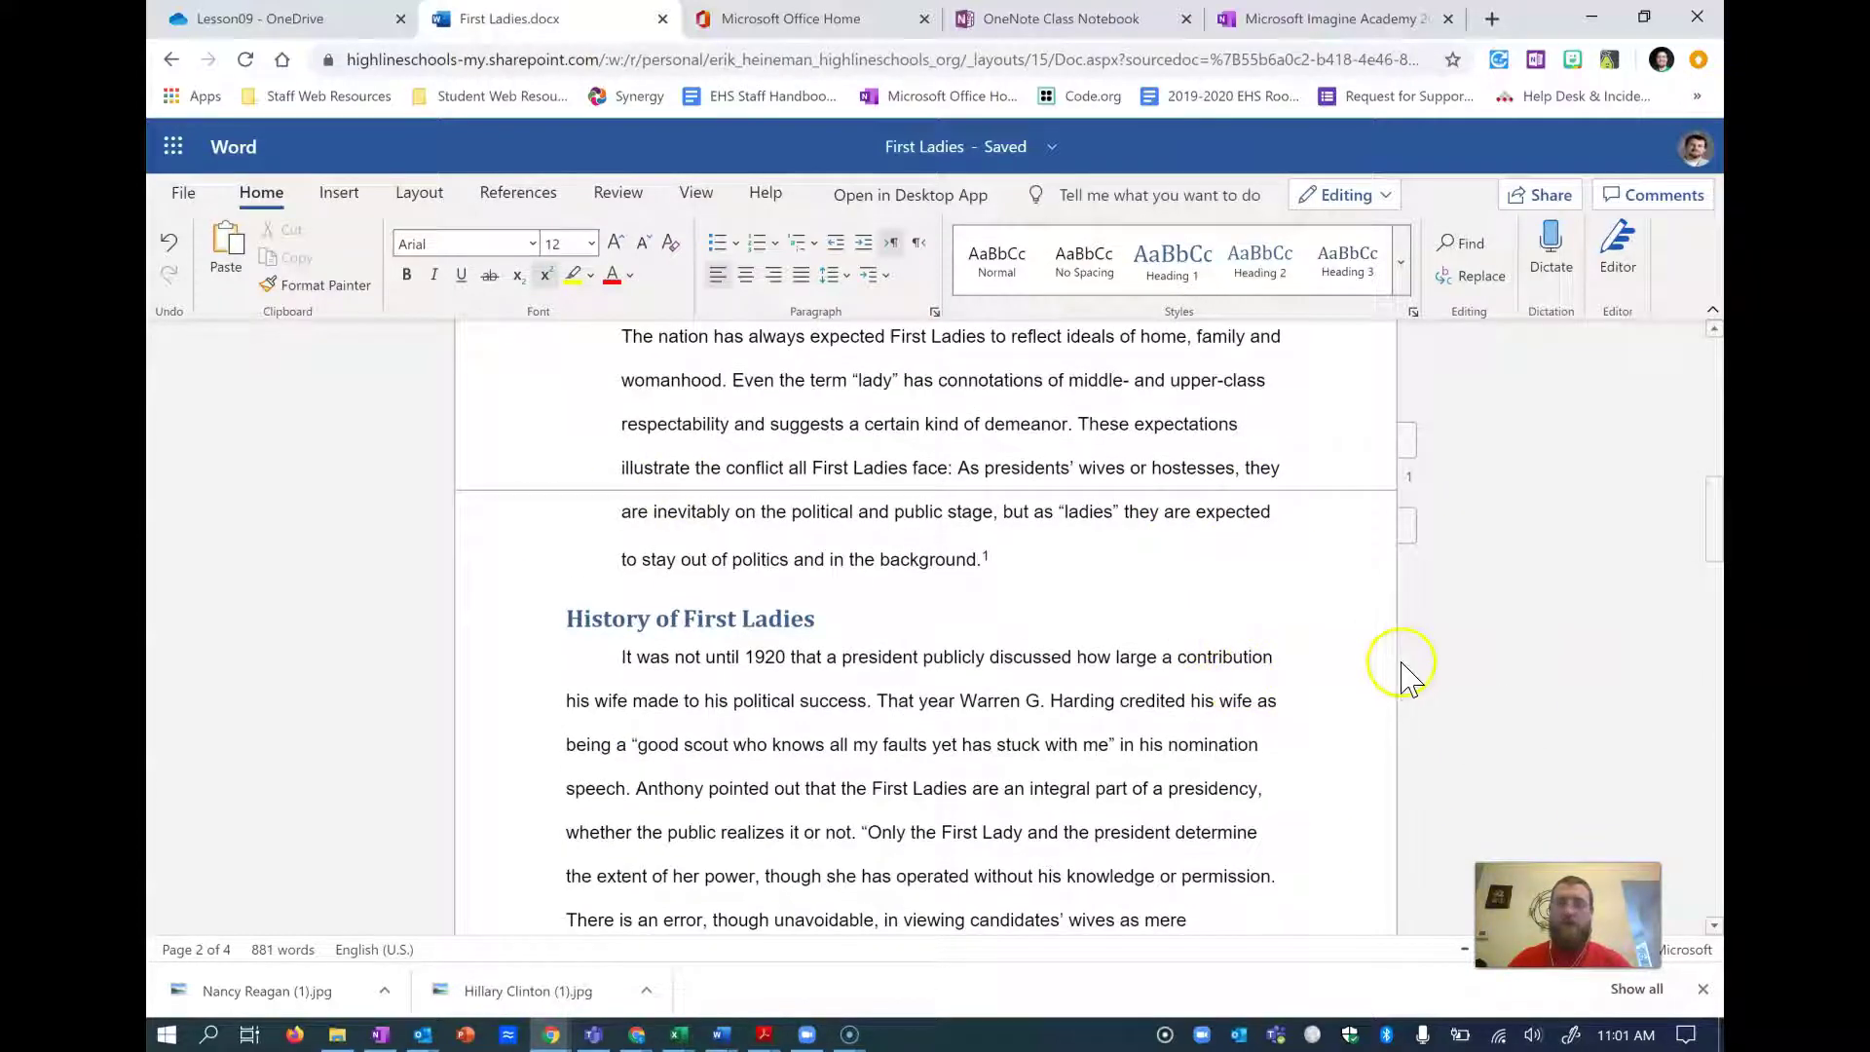
scroll(1406, 668, down, 2)
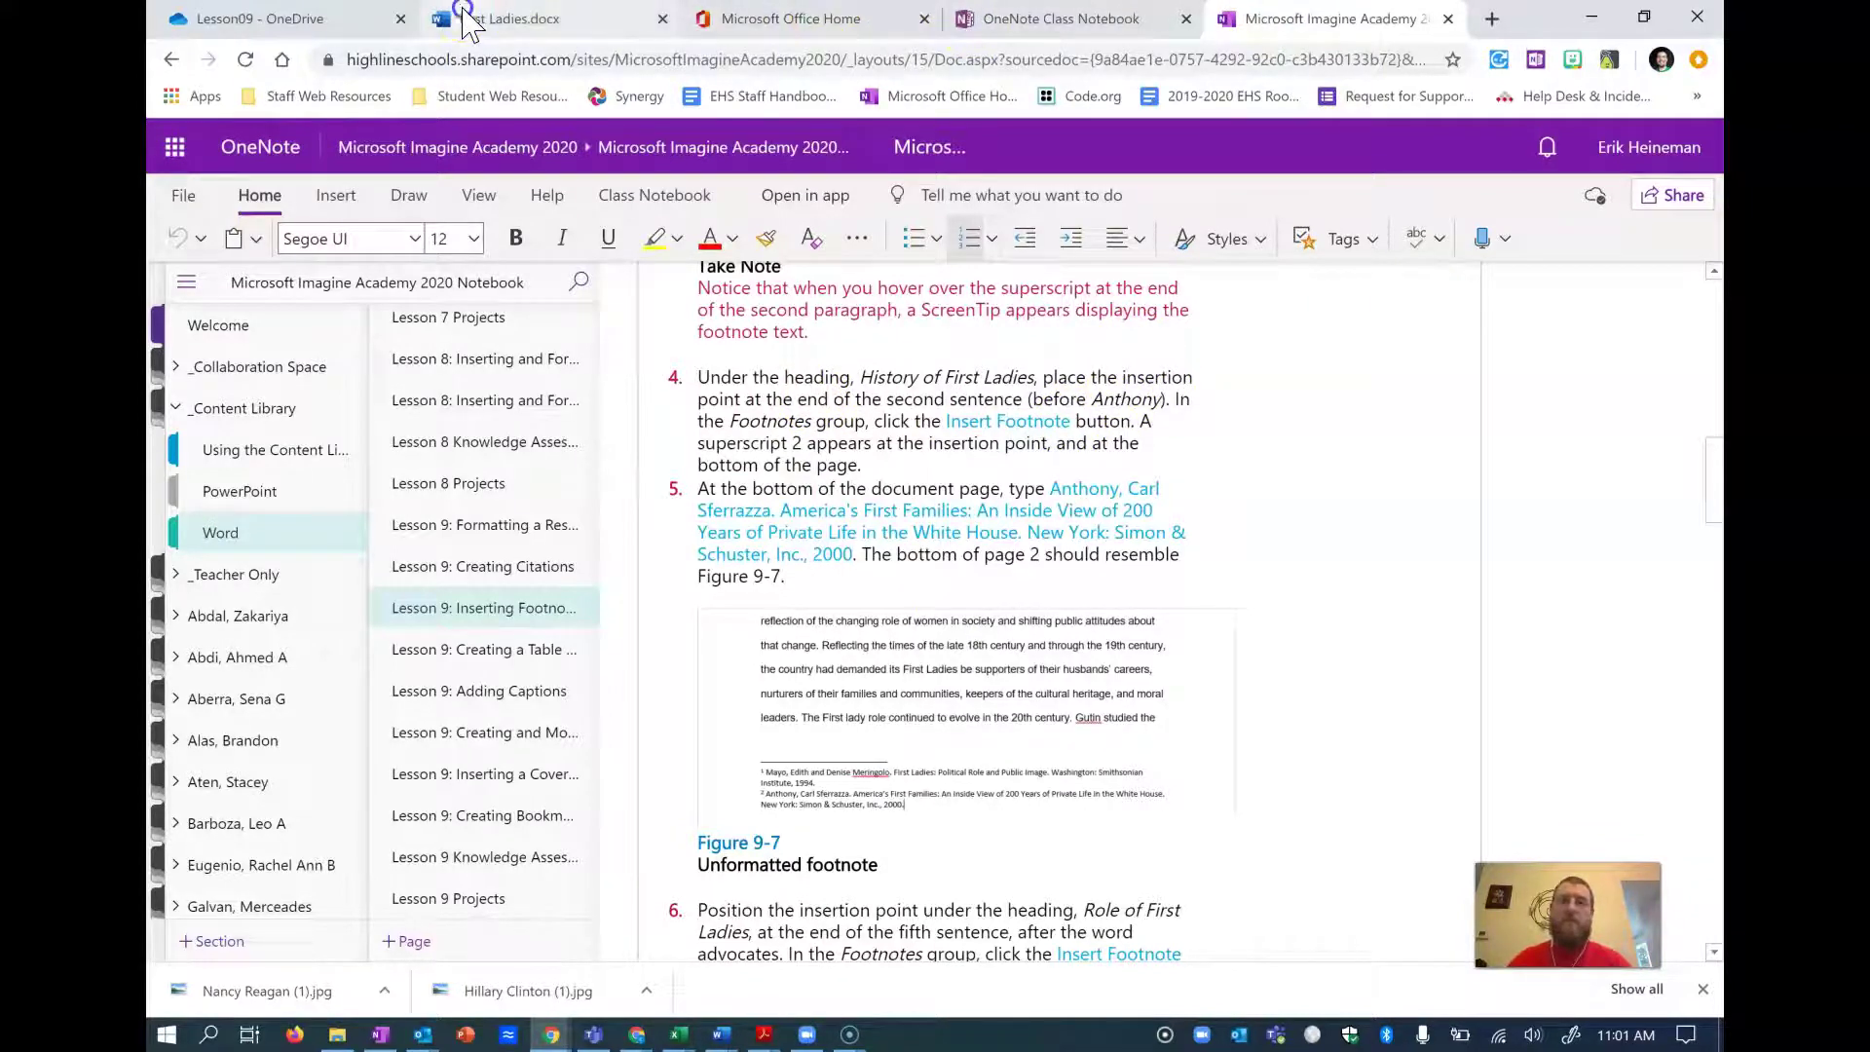
click(508, 19)
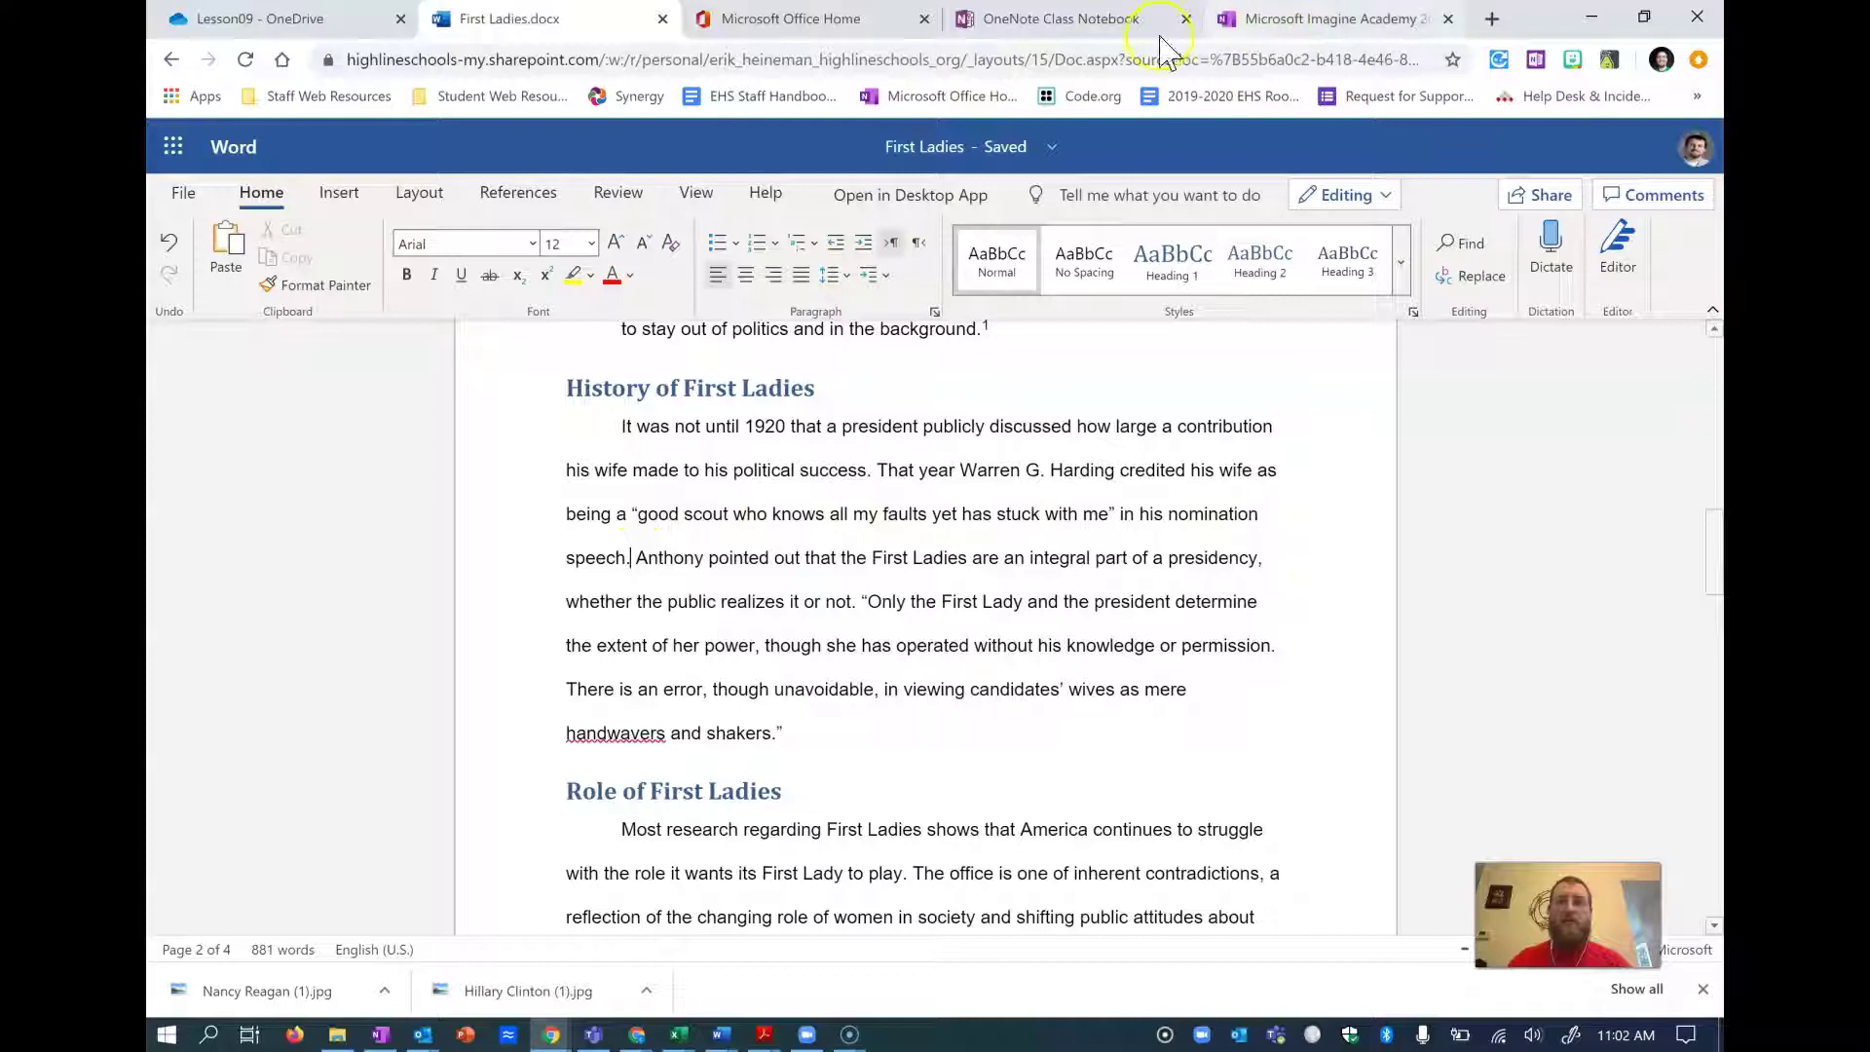
click(518, 194)
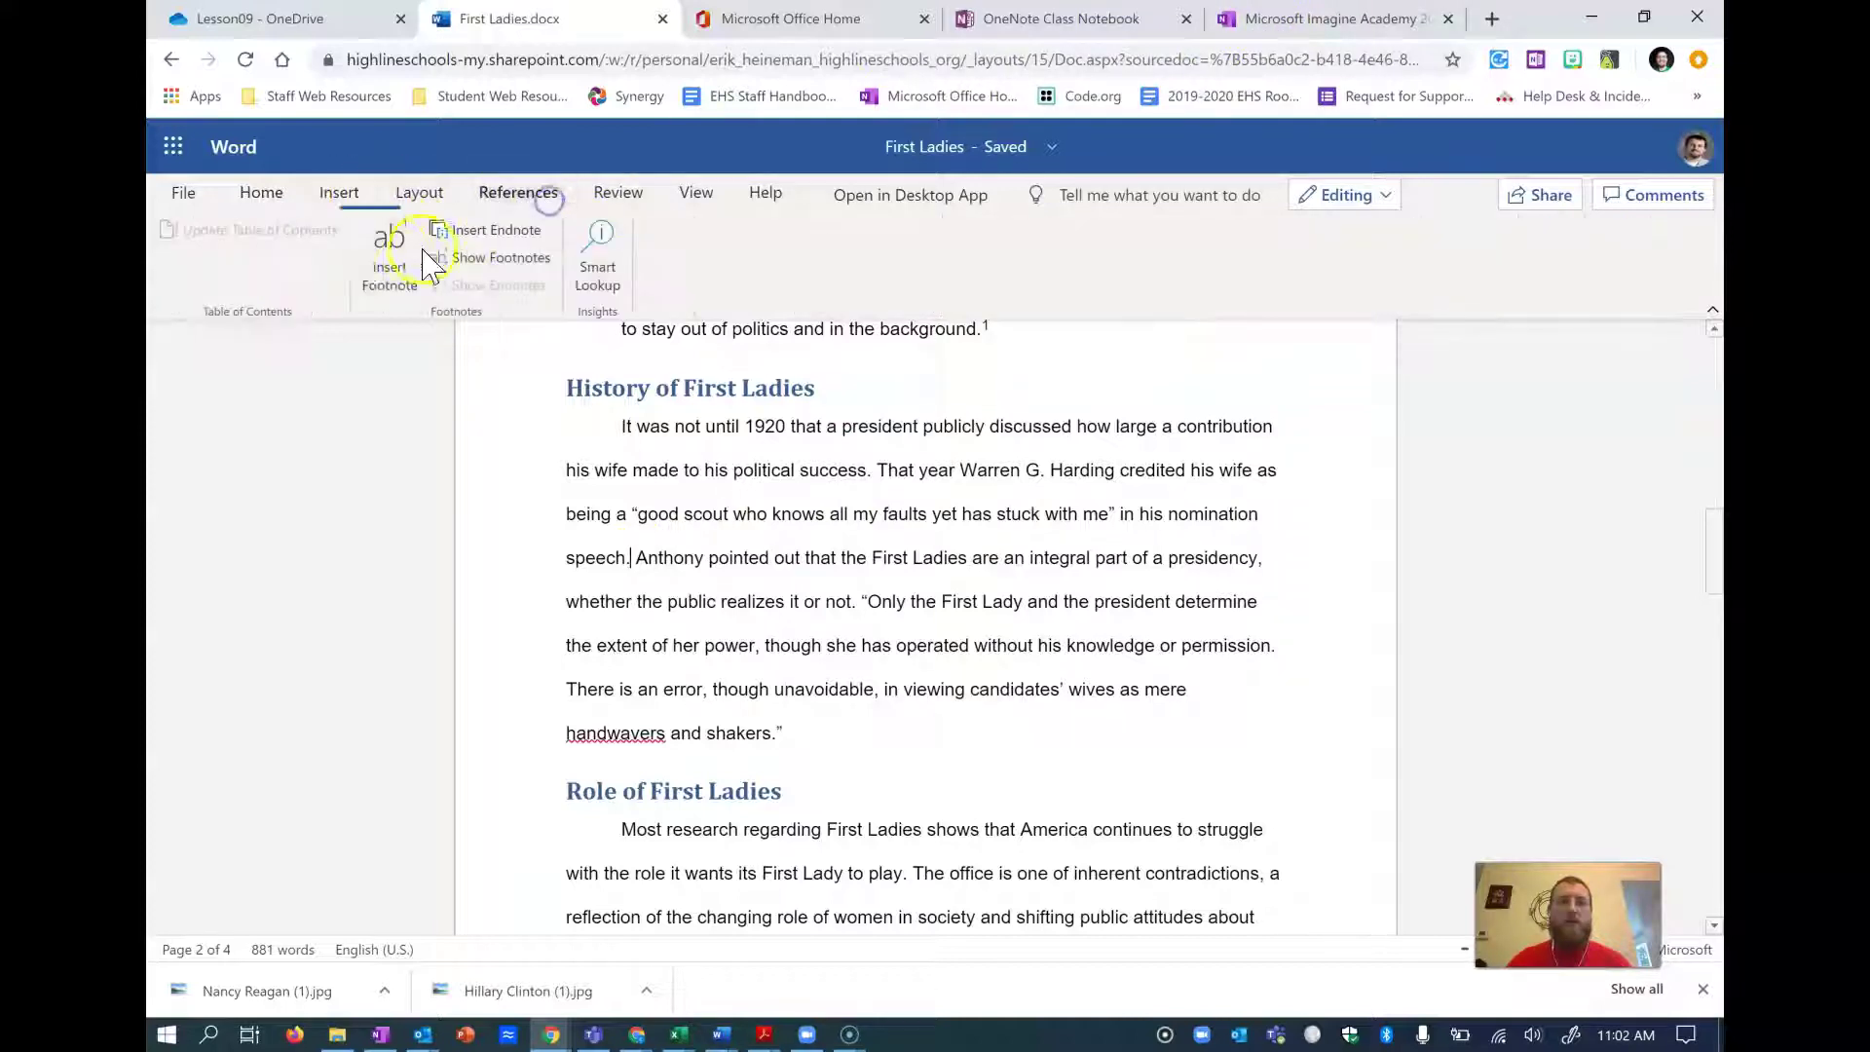
click(394, 255)
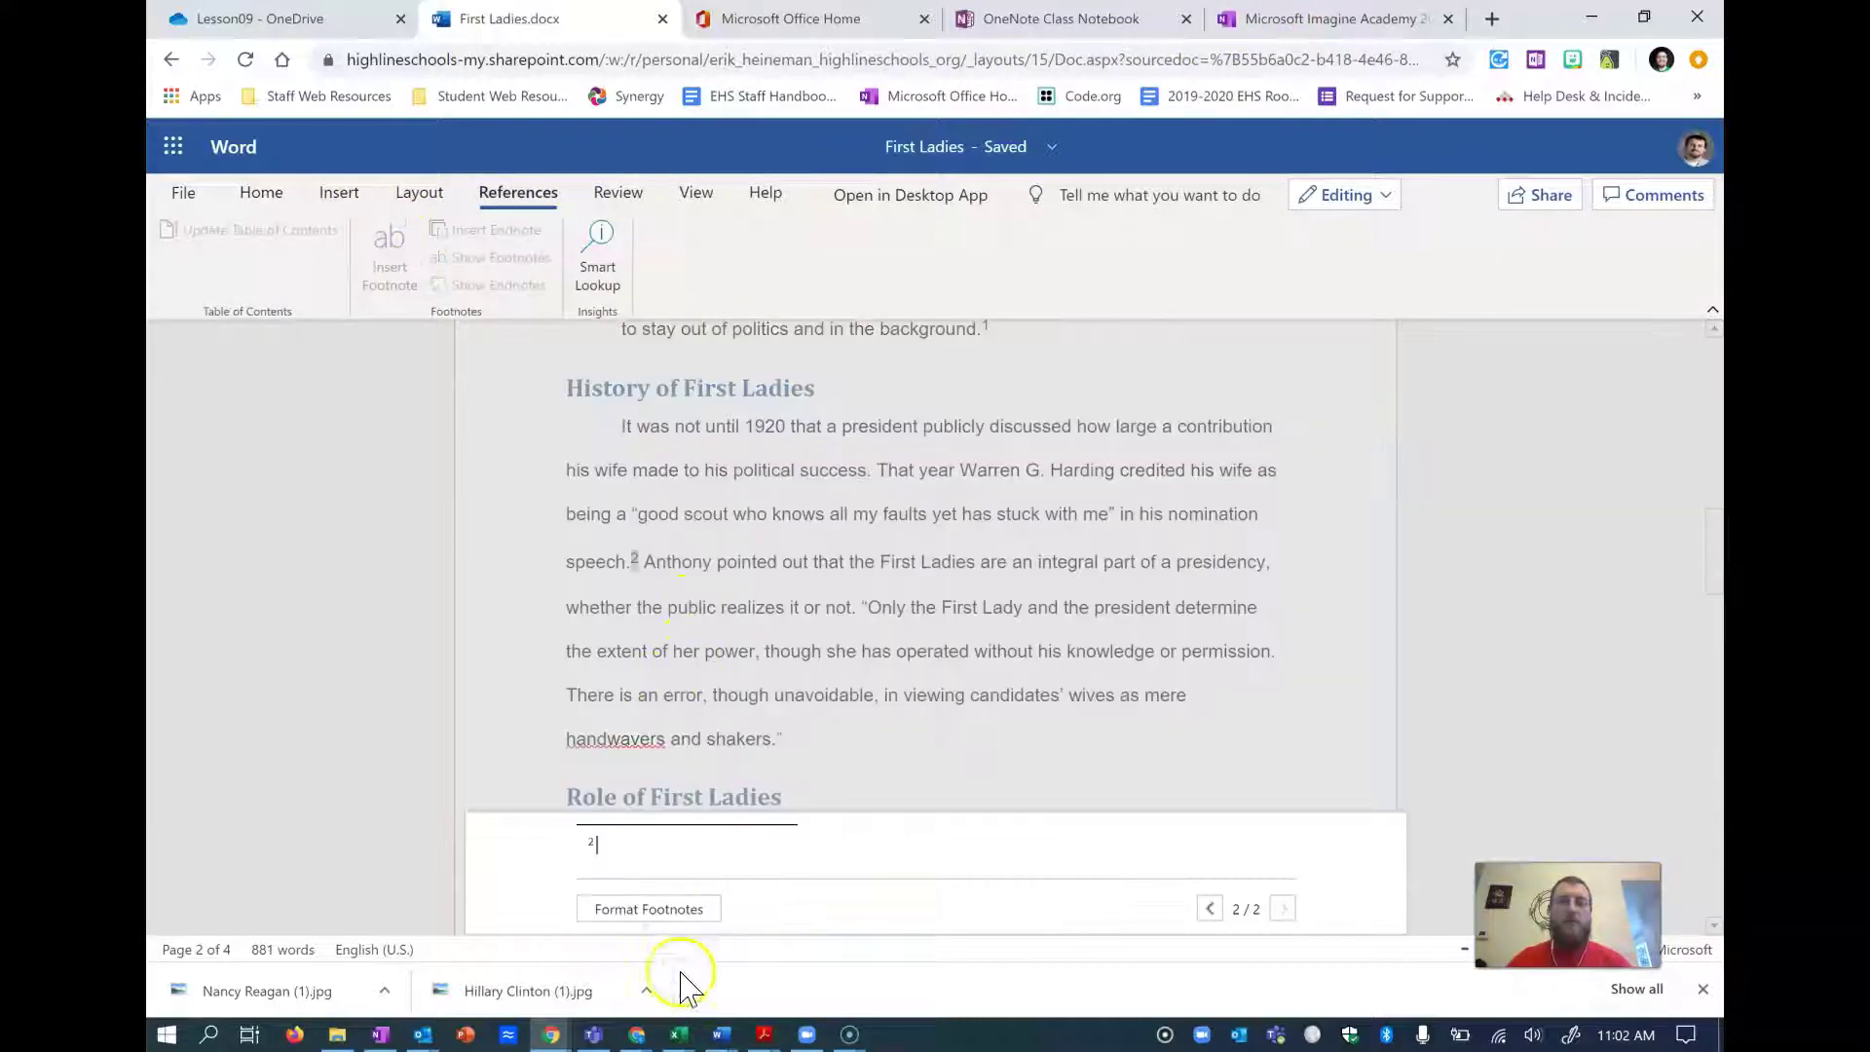
- Copy the America's First Families source text from step 5 in OneNote into the second footnote in Word
click(1324, 19)
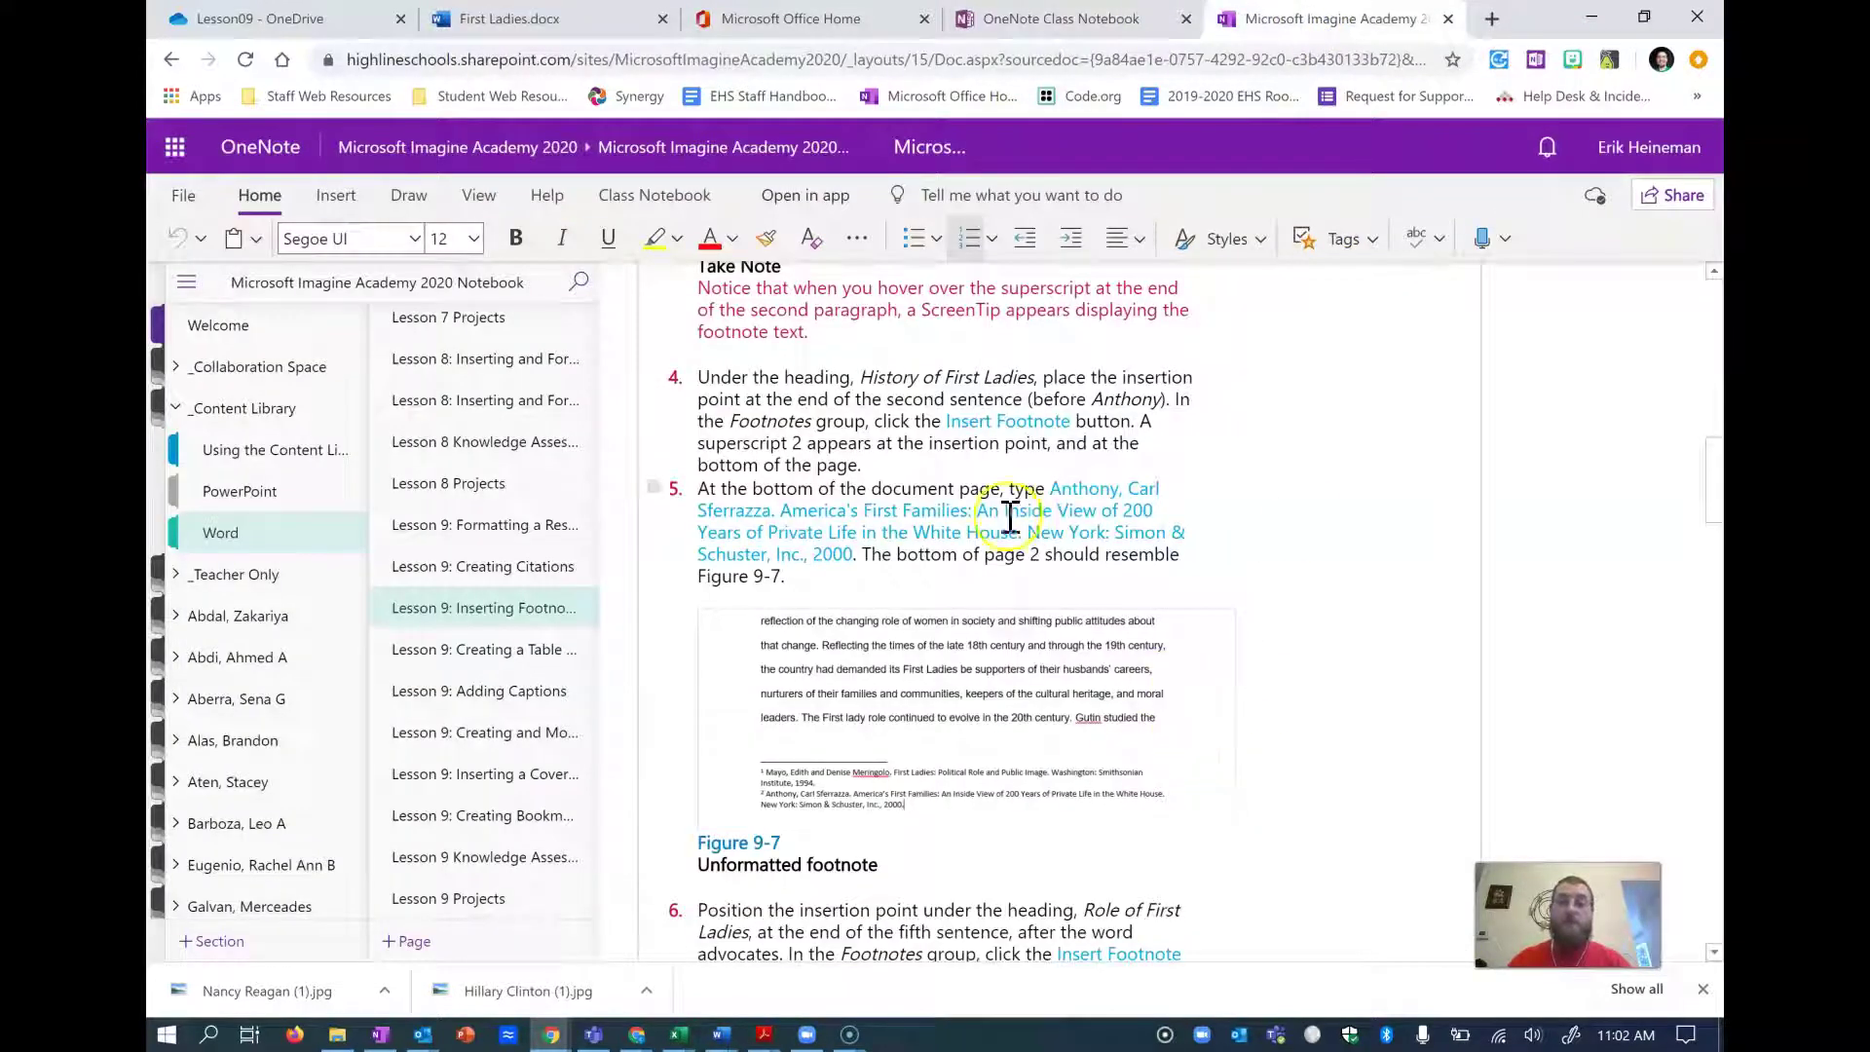
drag(1082, 509, 854, 554)
key(ctrl+c)
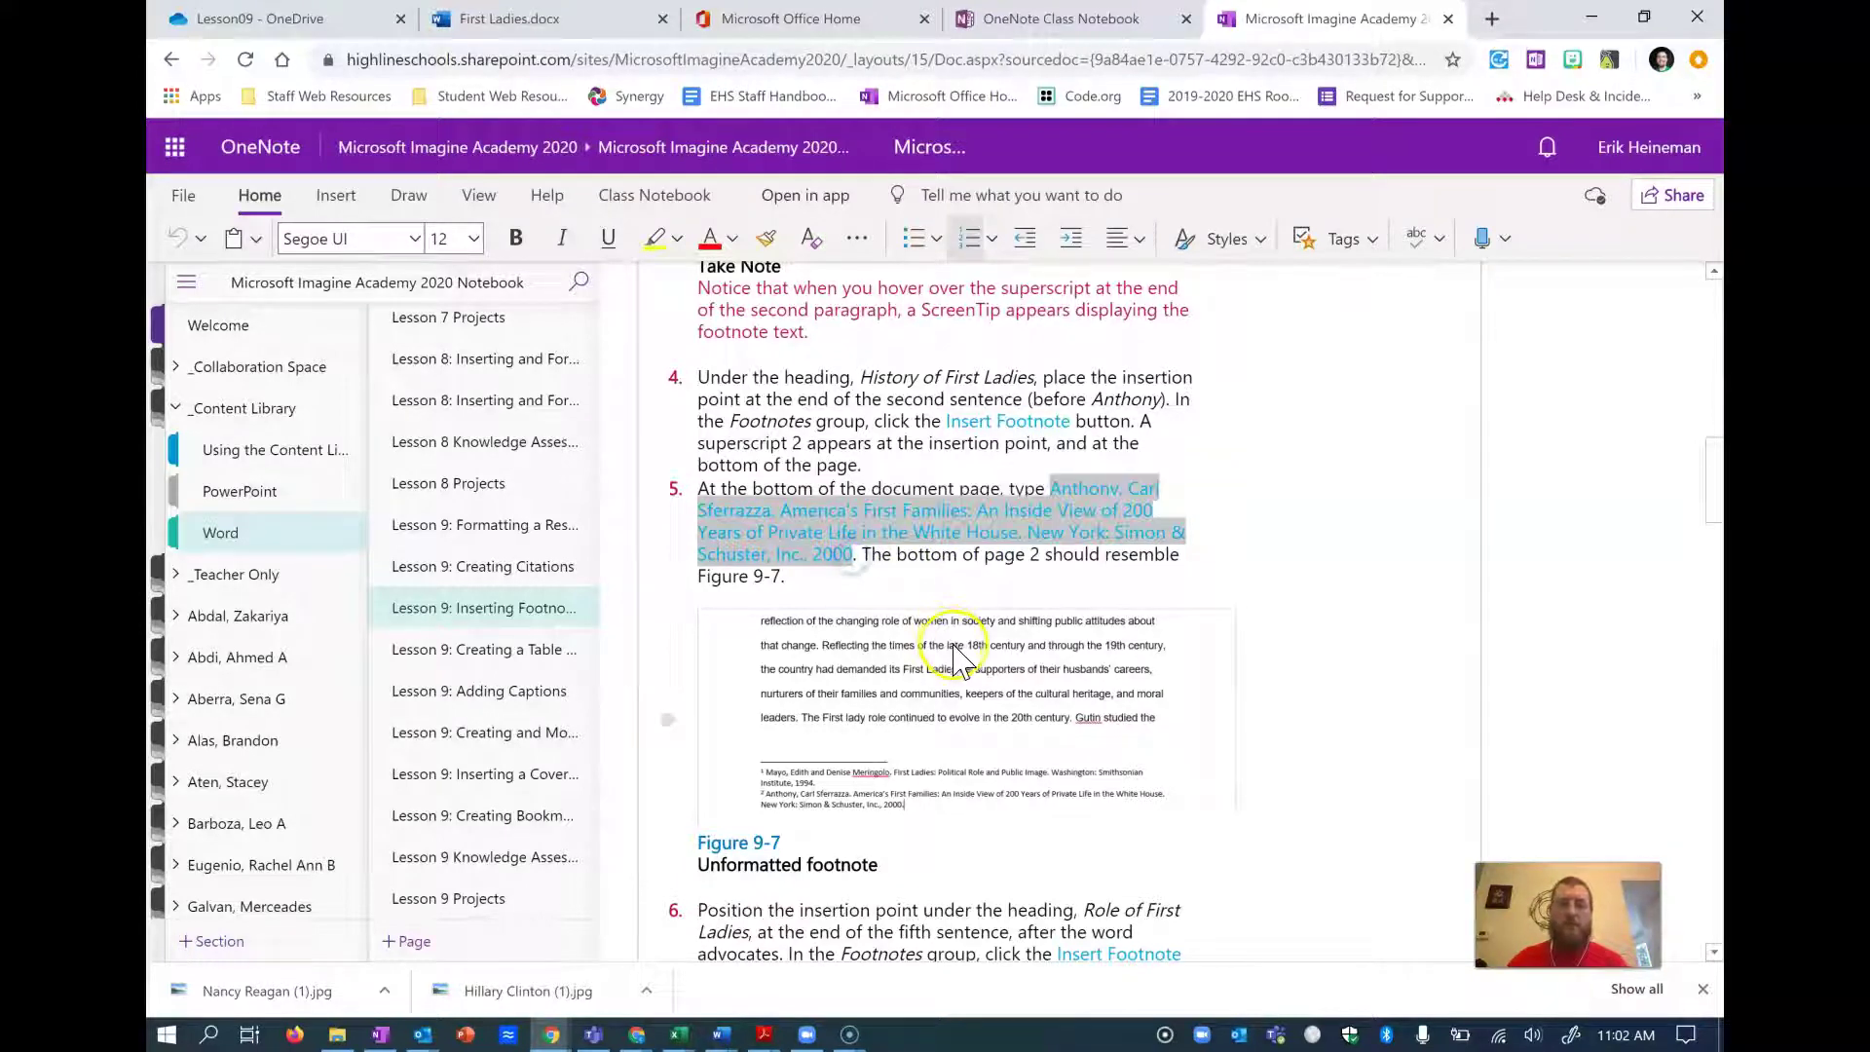
click(486, 19)
key(ctrl+v)
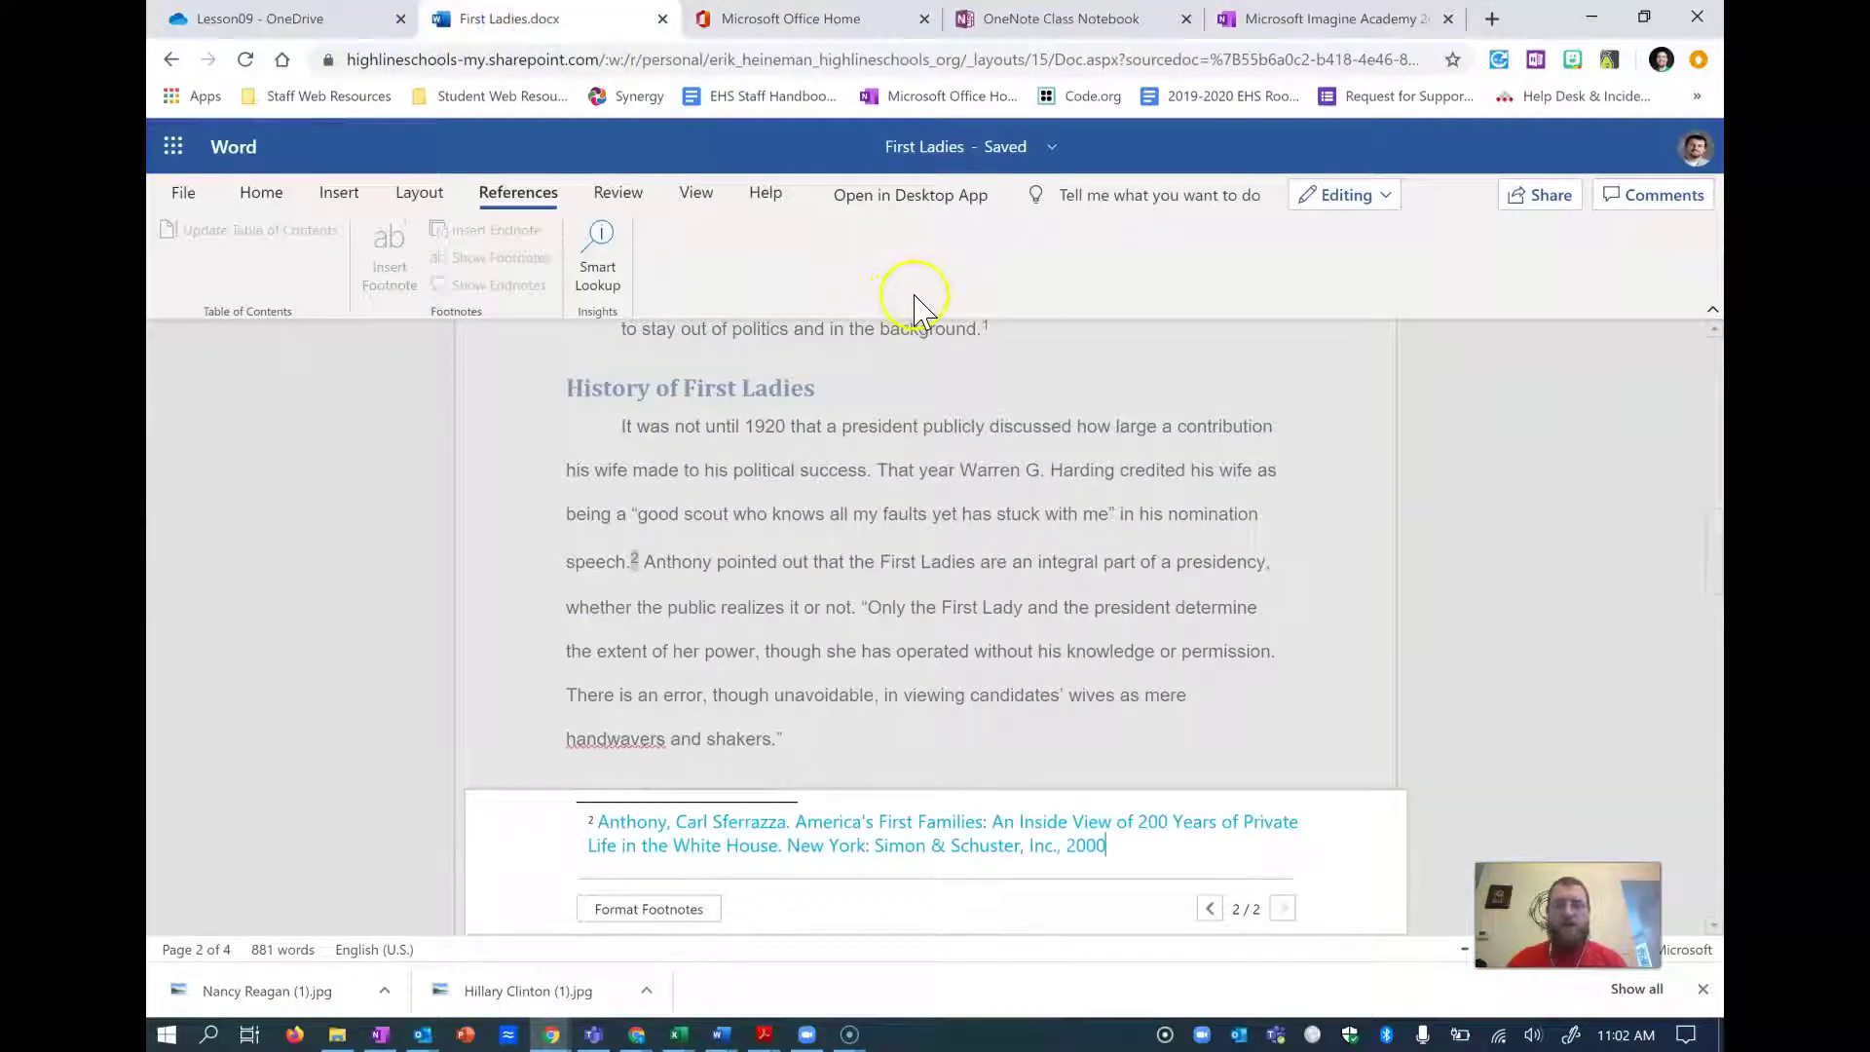
- Apply the Normal style to the pasted source text in the second footnote
drag(1113, 844, 591, 823)
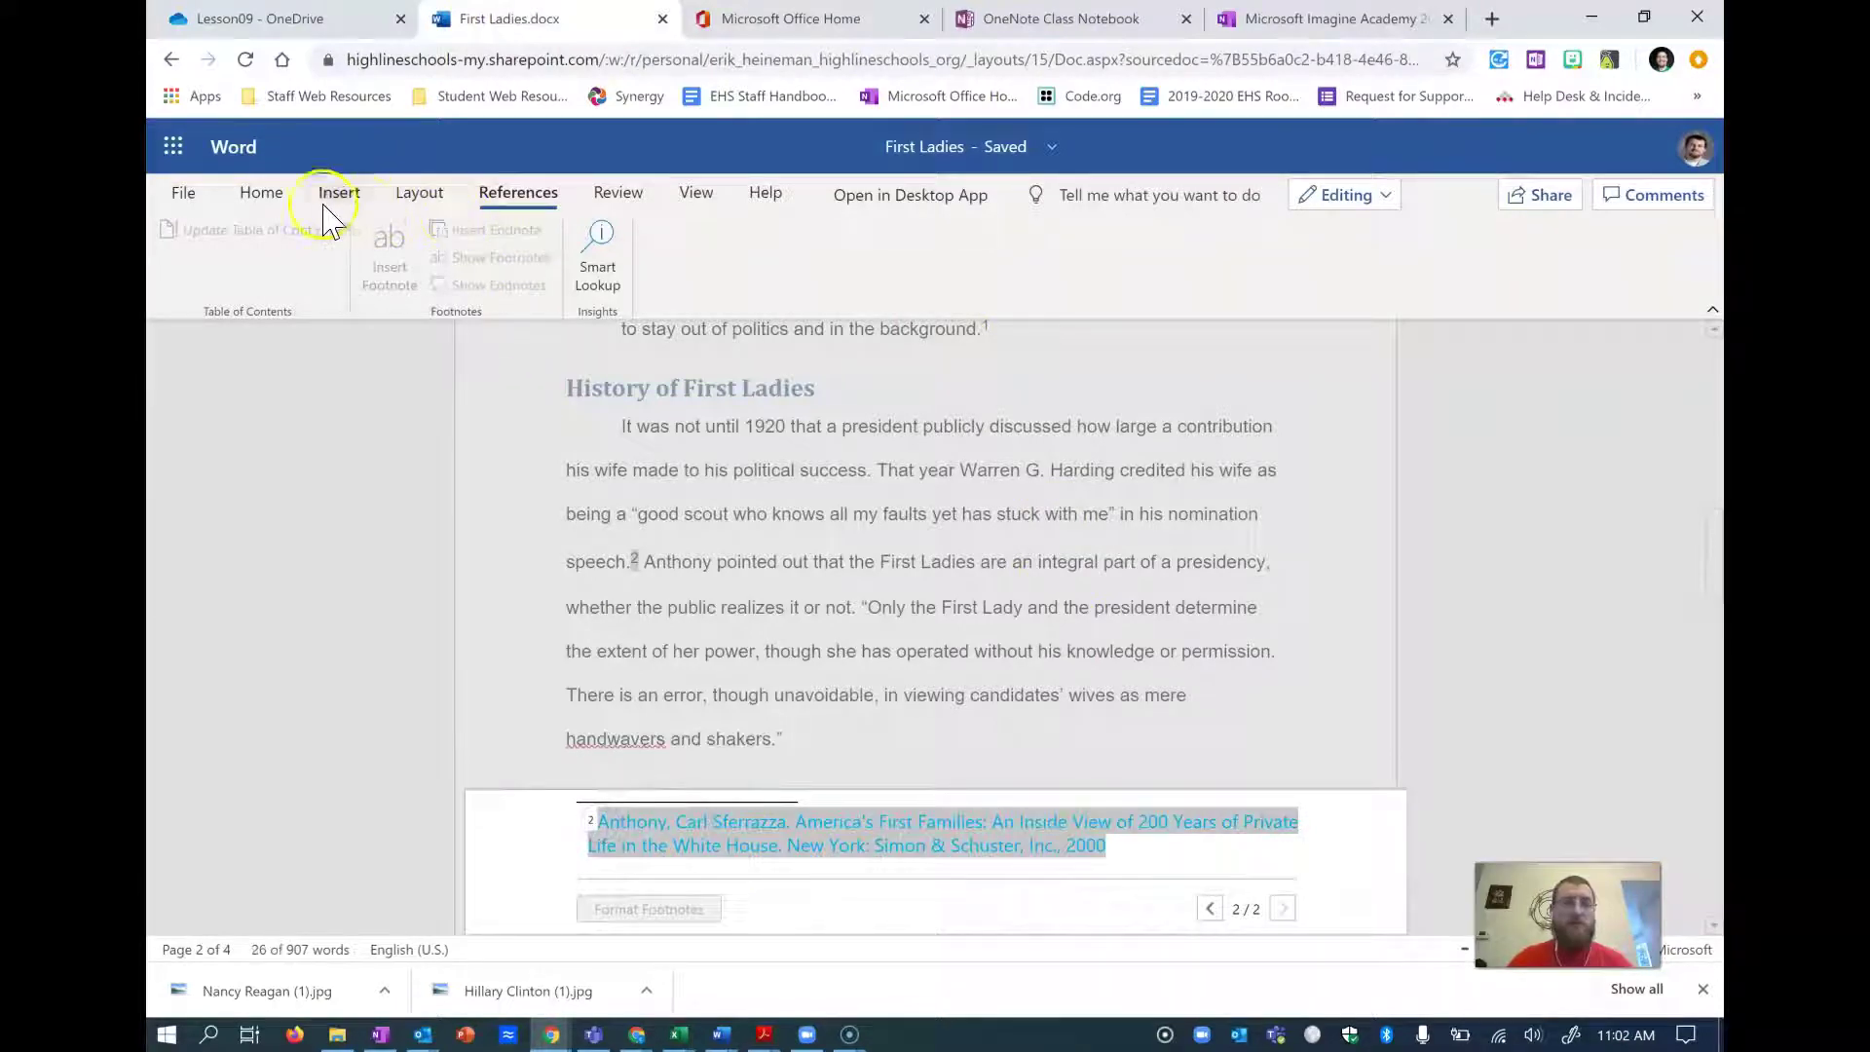
click(255, 192)
click(1003, 261)
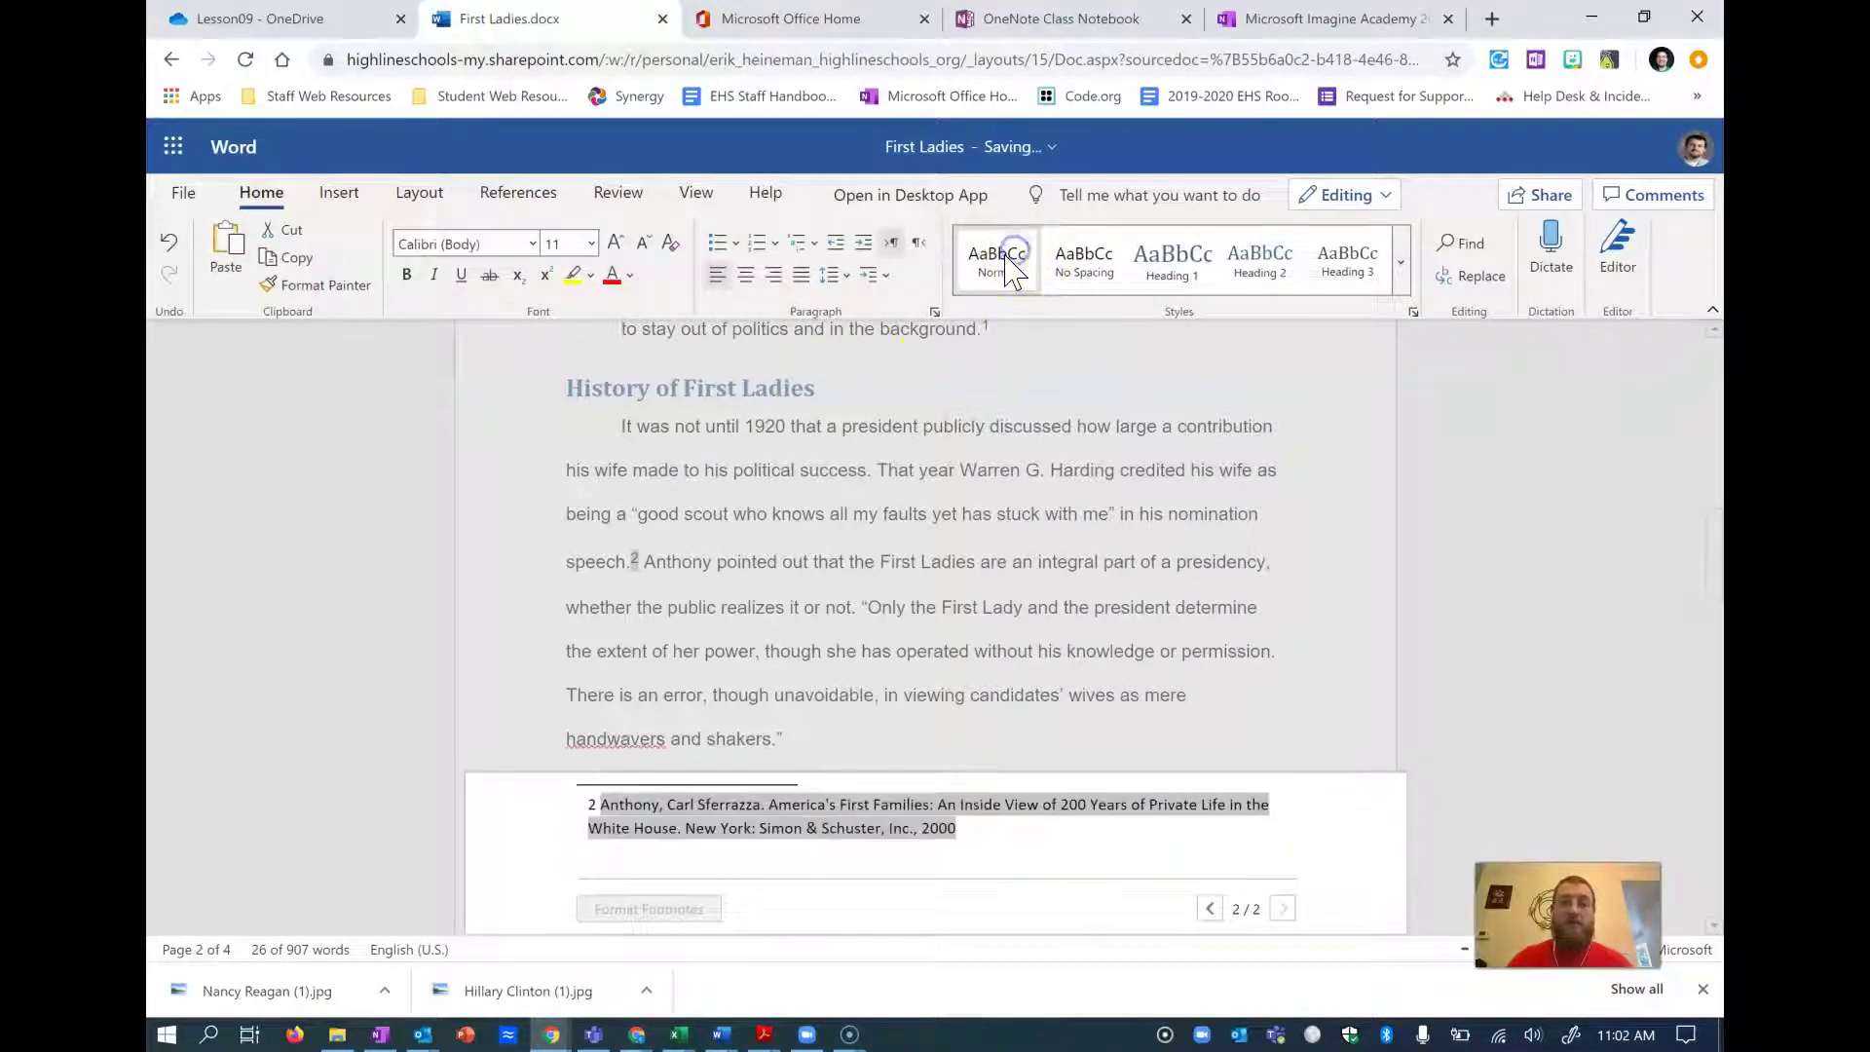
- Check step 6 in OneNote and place the insertion point in Word after "independent advocates." under Role of First Ladies
click(1287, 19)
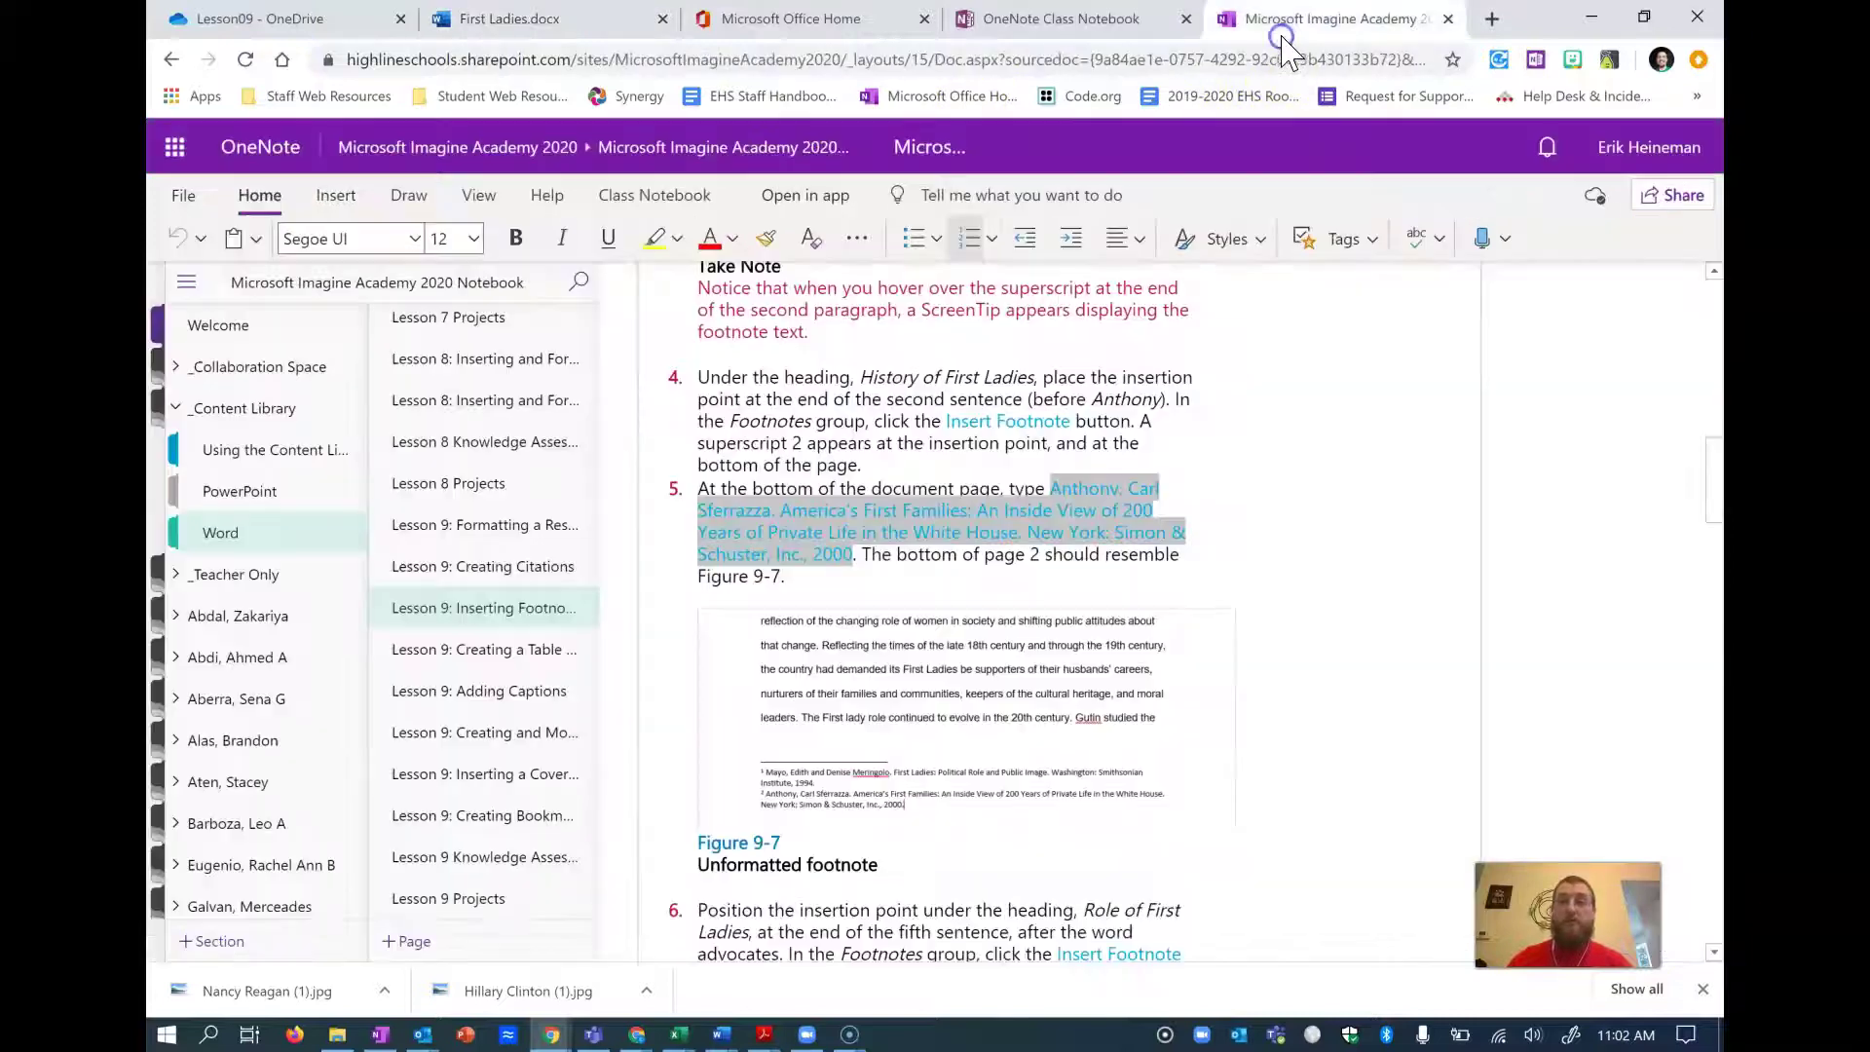
scroll(1027, 687, down, 5)
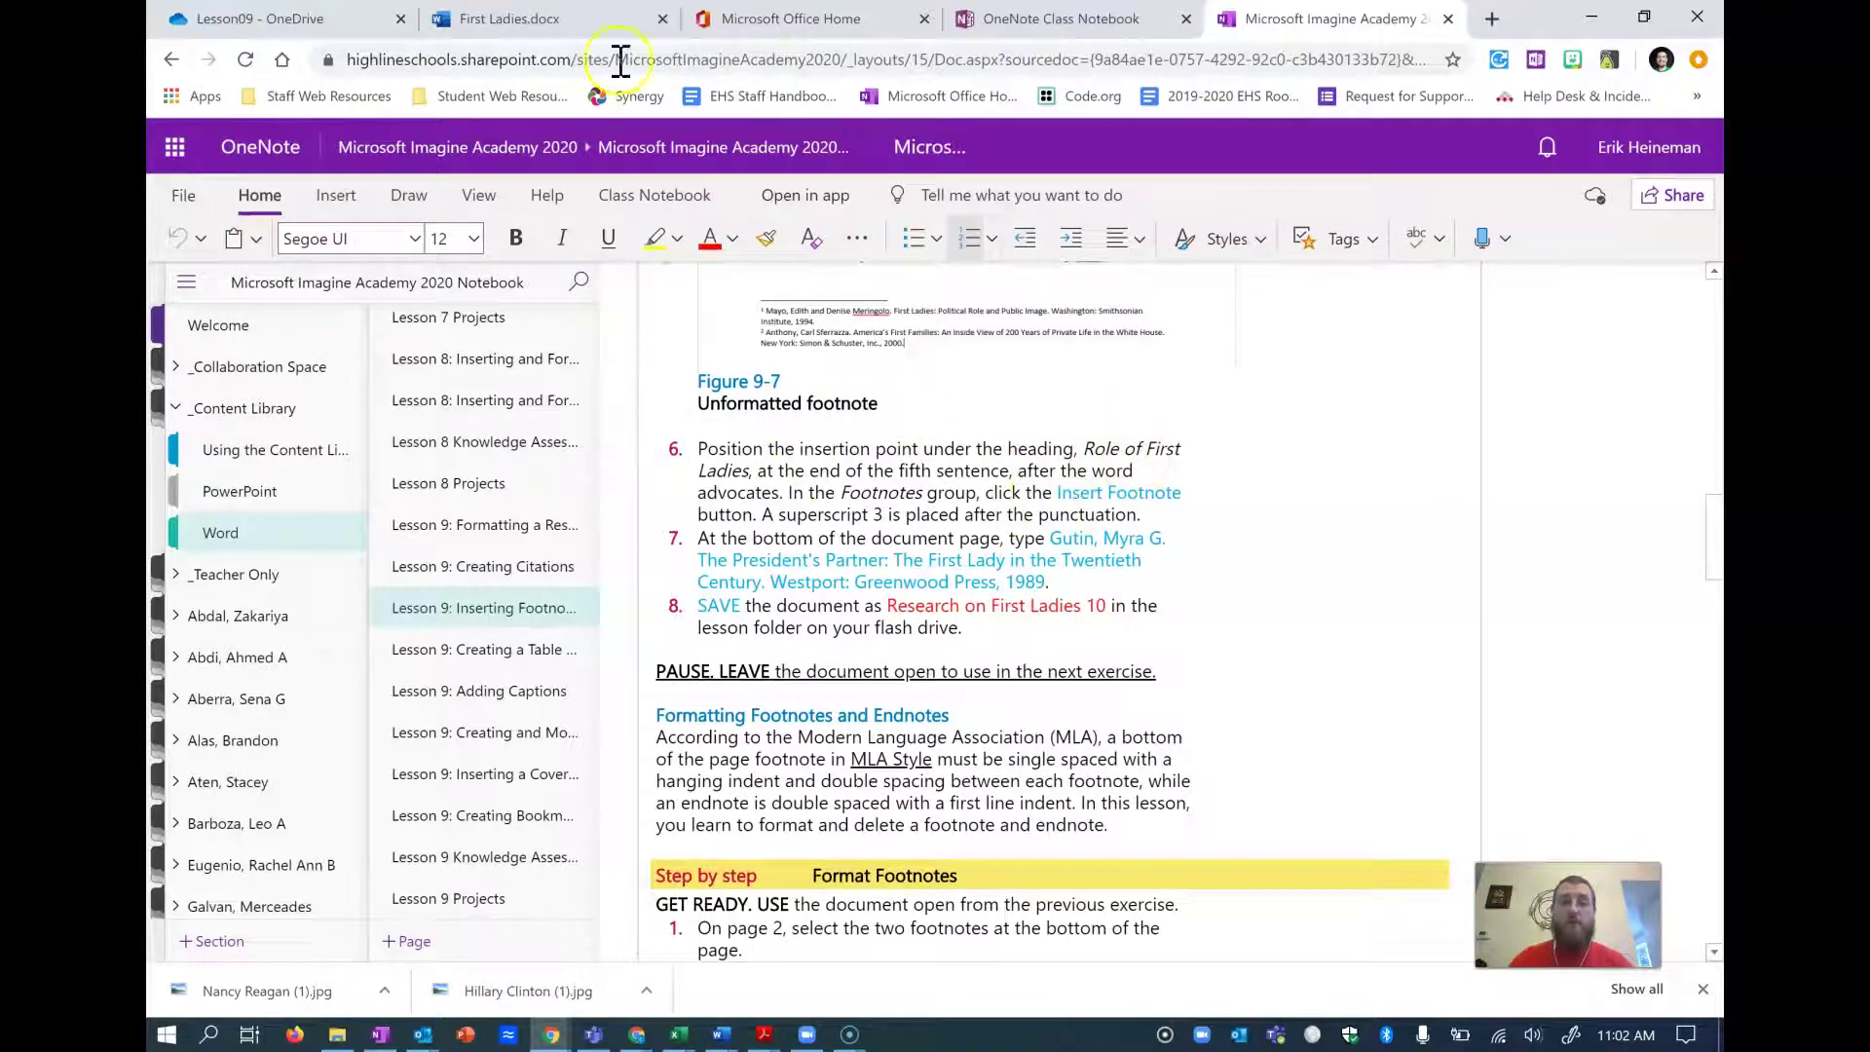
click(526, 20)
click(1096, 695)
scroll(915, 662, down, 8)
scroll(876, 614, up, 4)
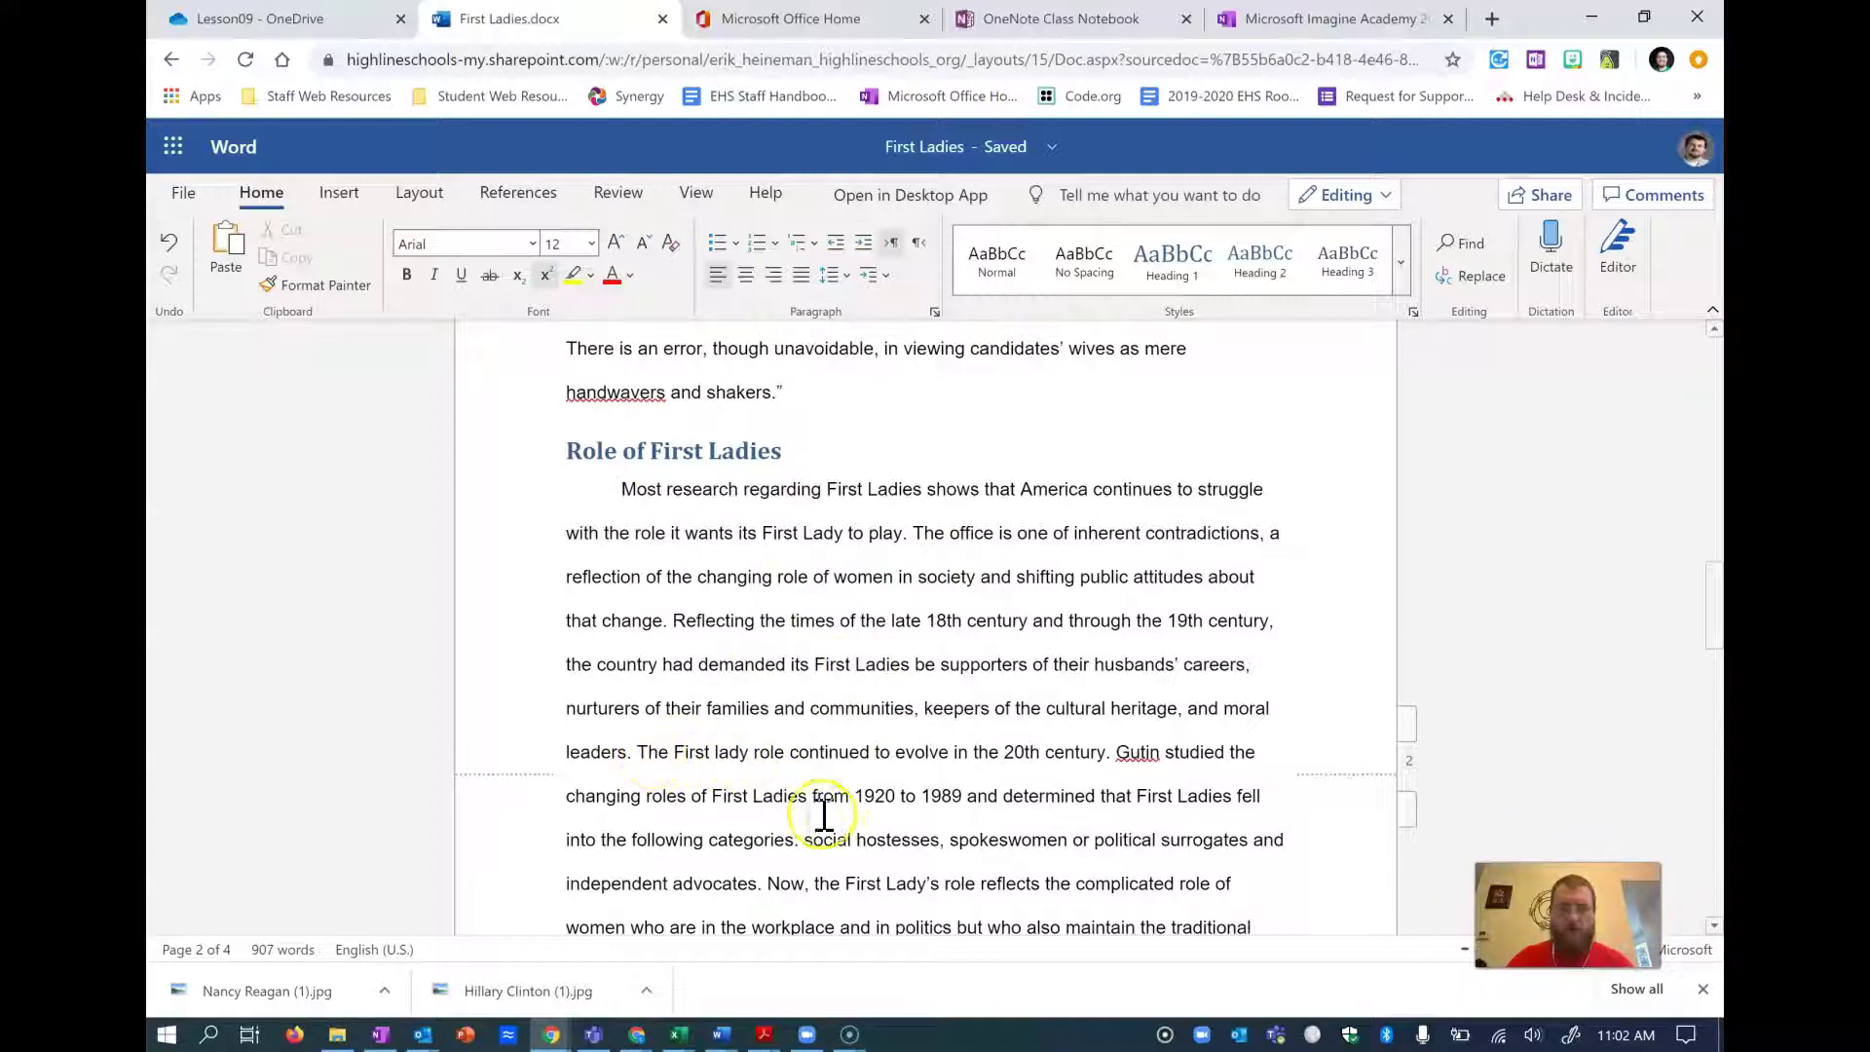
click(760, 887)
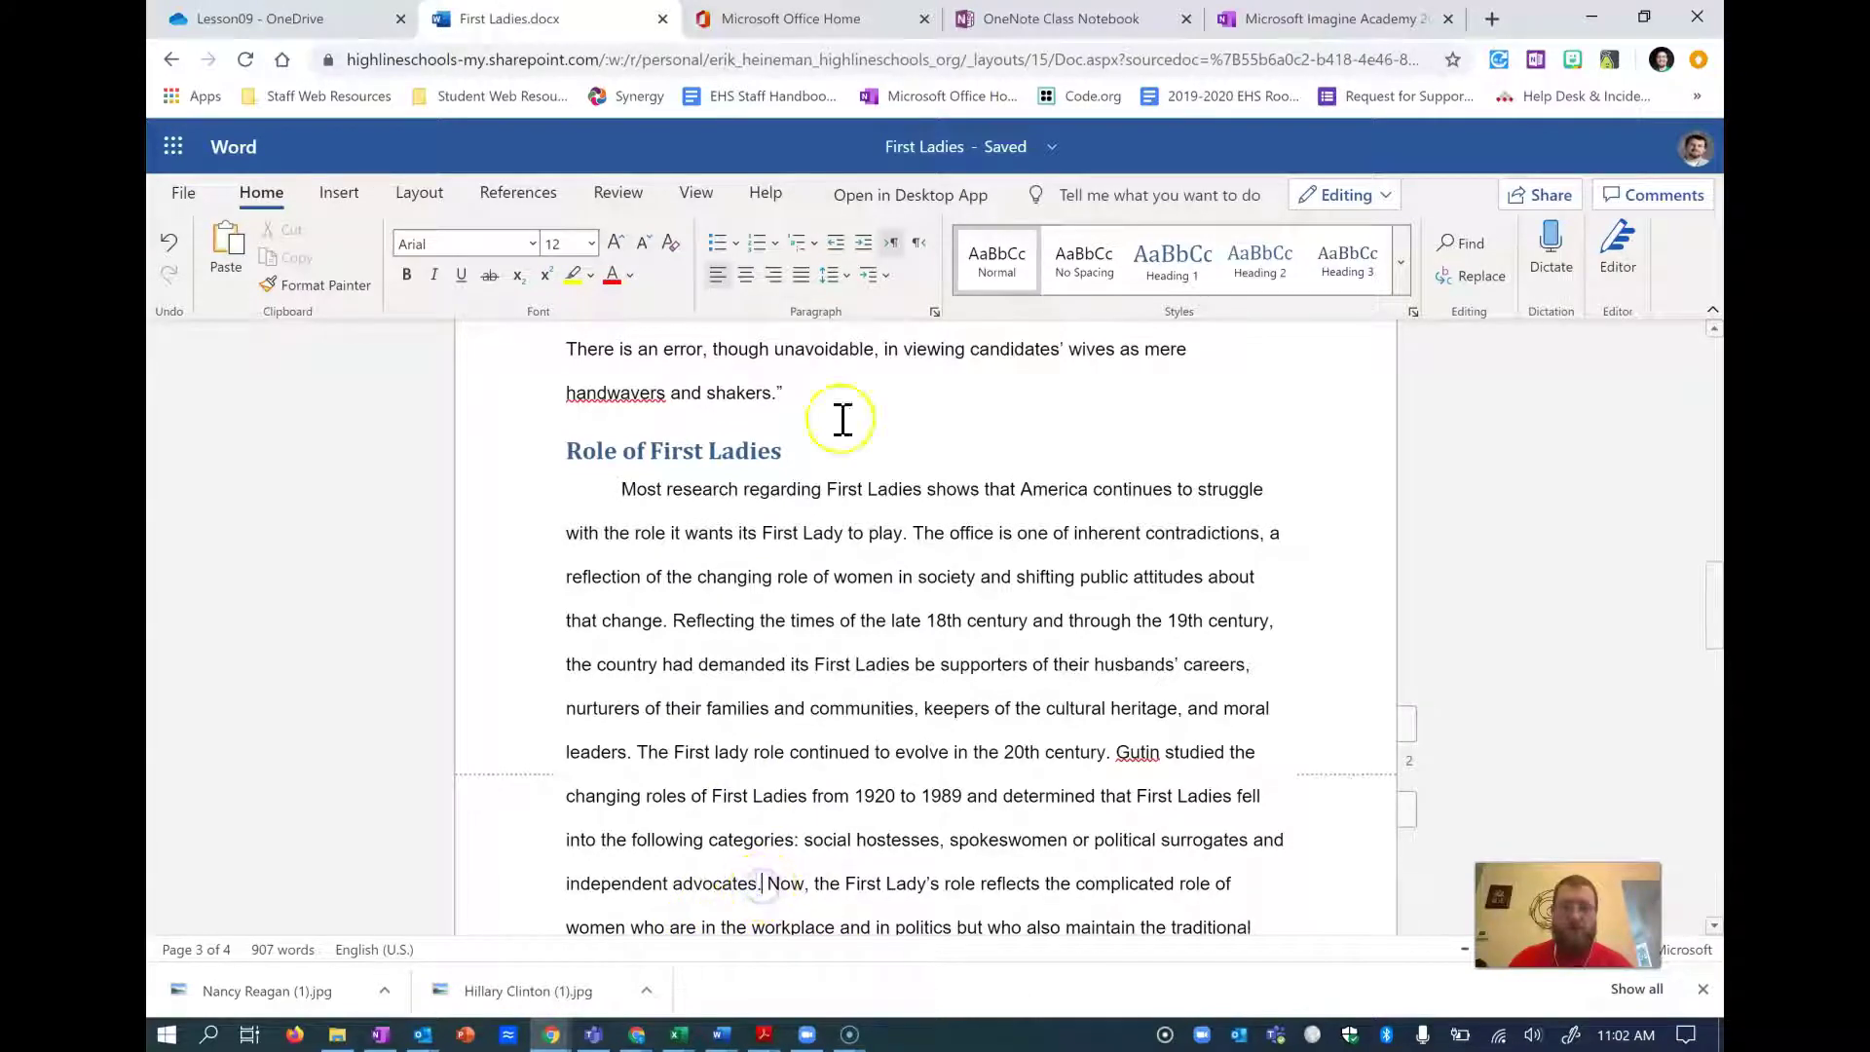
- Copy The President's Partner source text from step 7 in OneNote and paste it into a new footnote after "advocates." in Word
click(1267, 19)
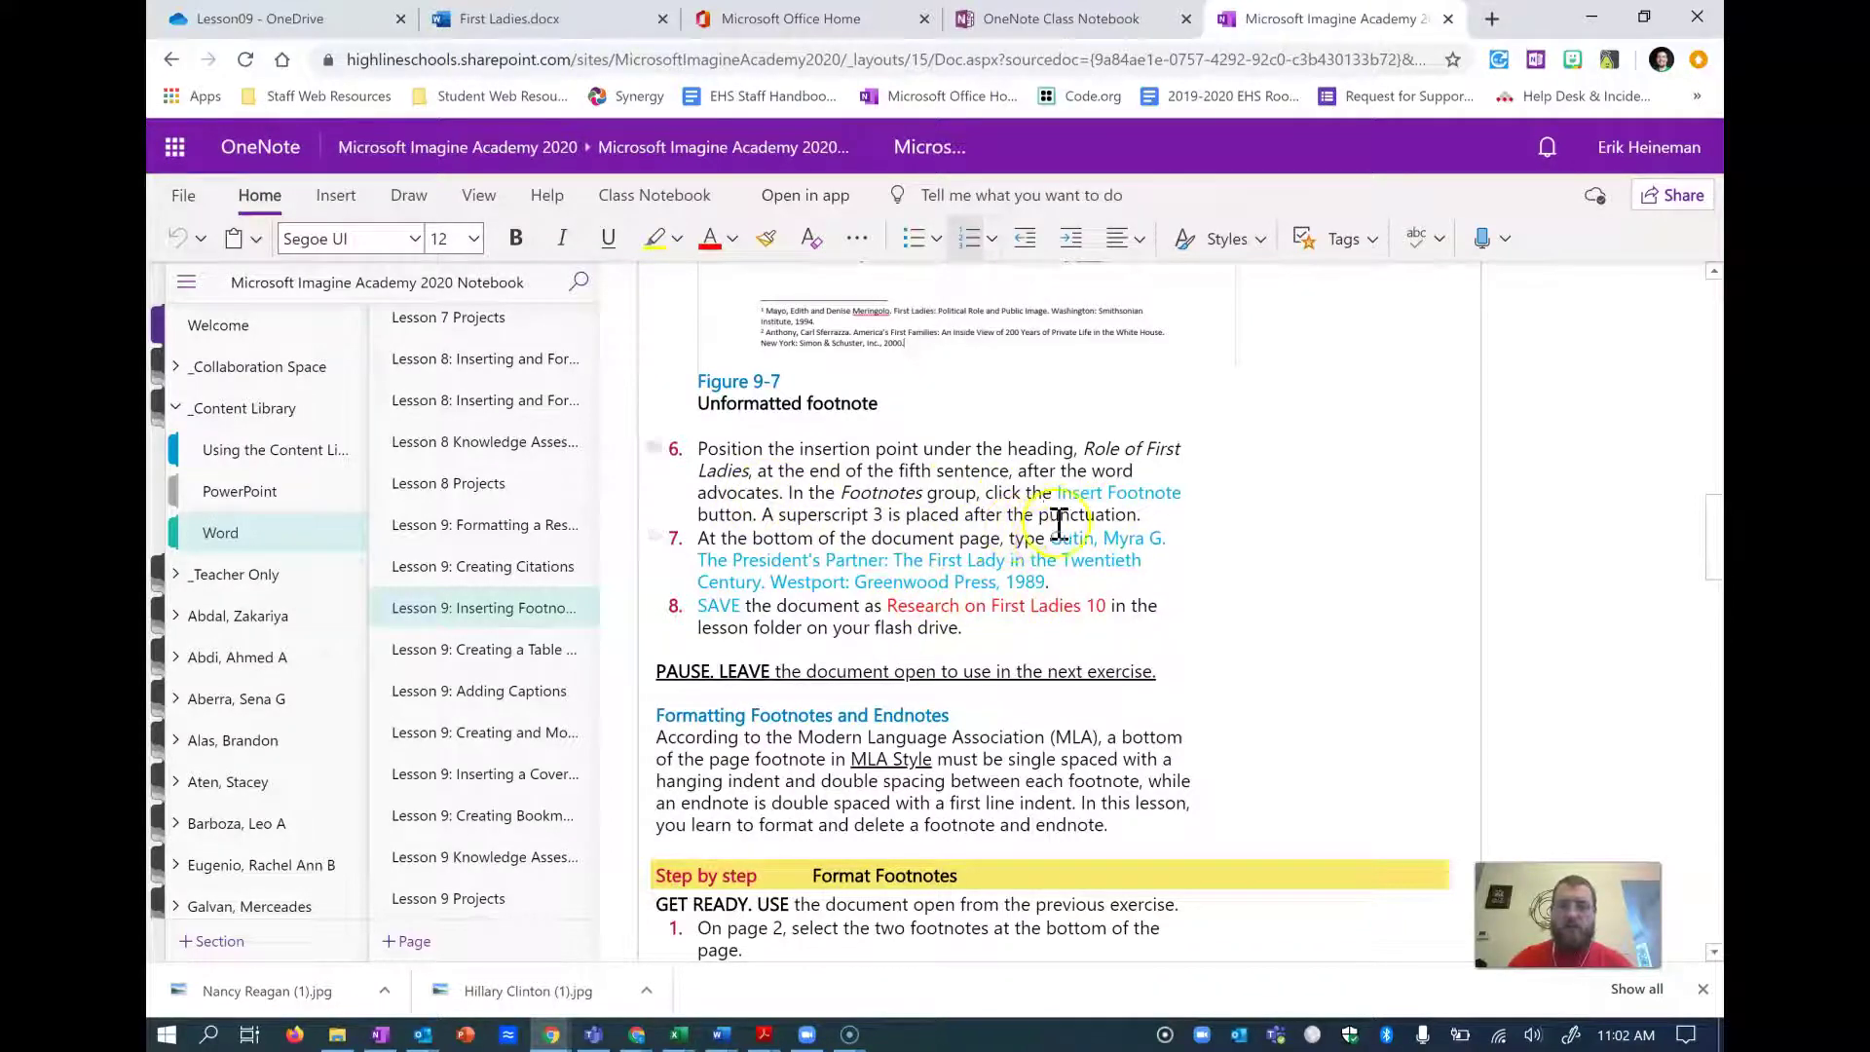
drag(1051, 538, 1047, 585)
key(ctrl+c)
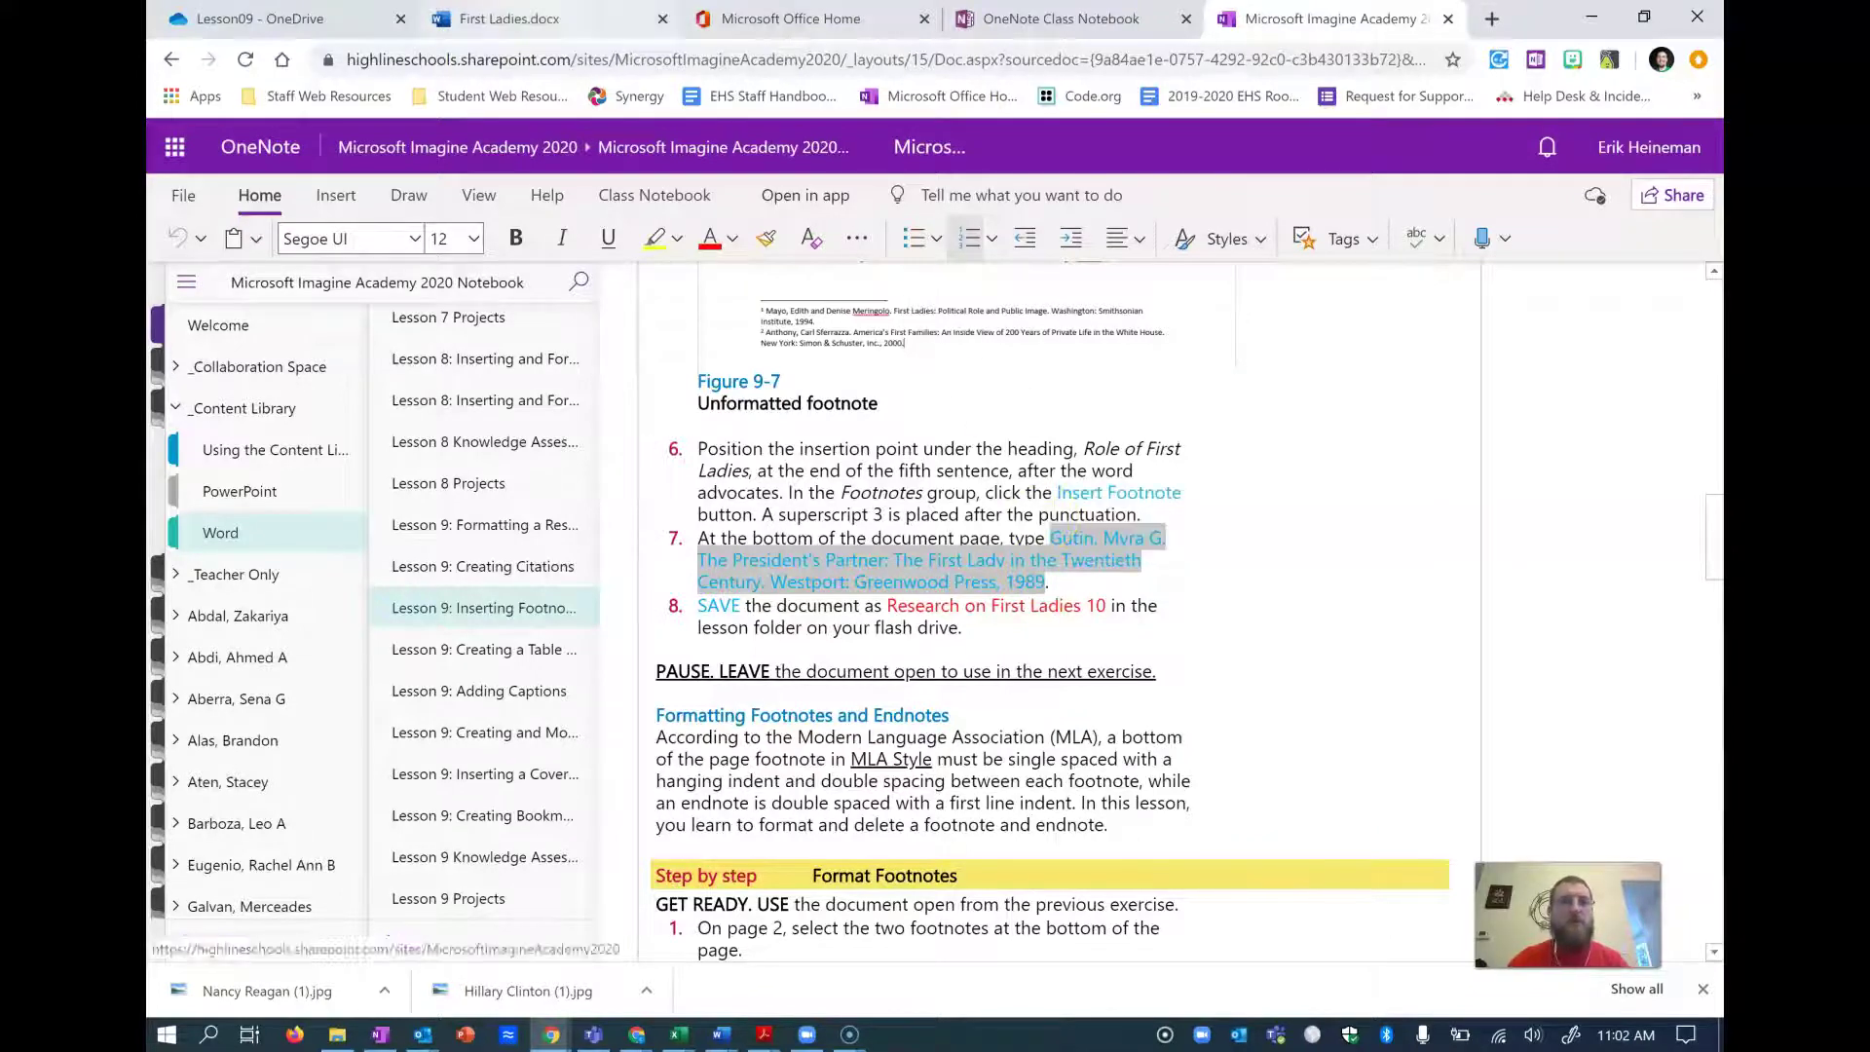
click(508, 19)
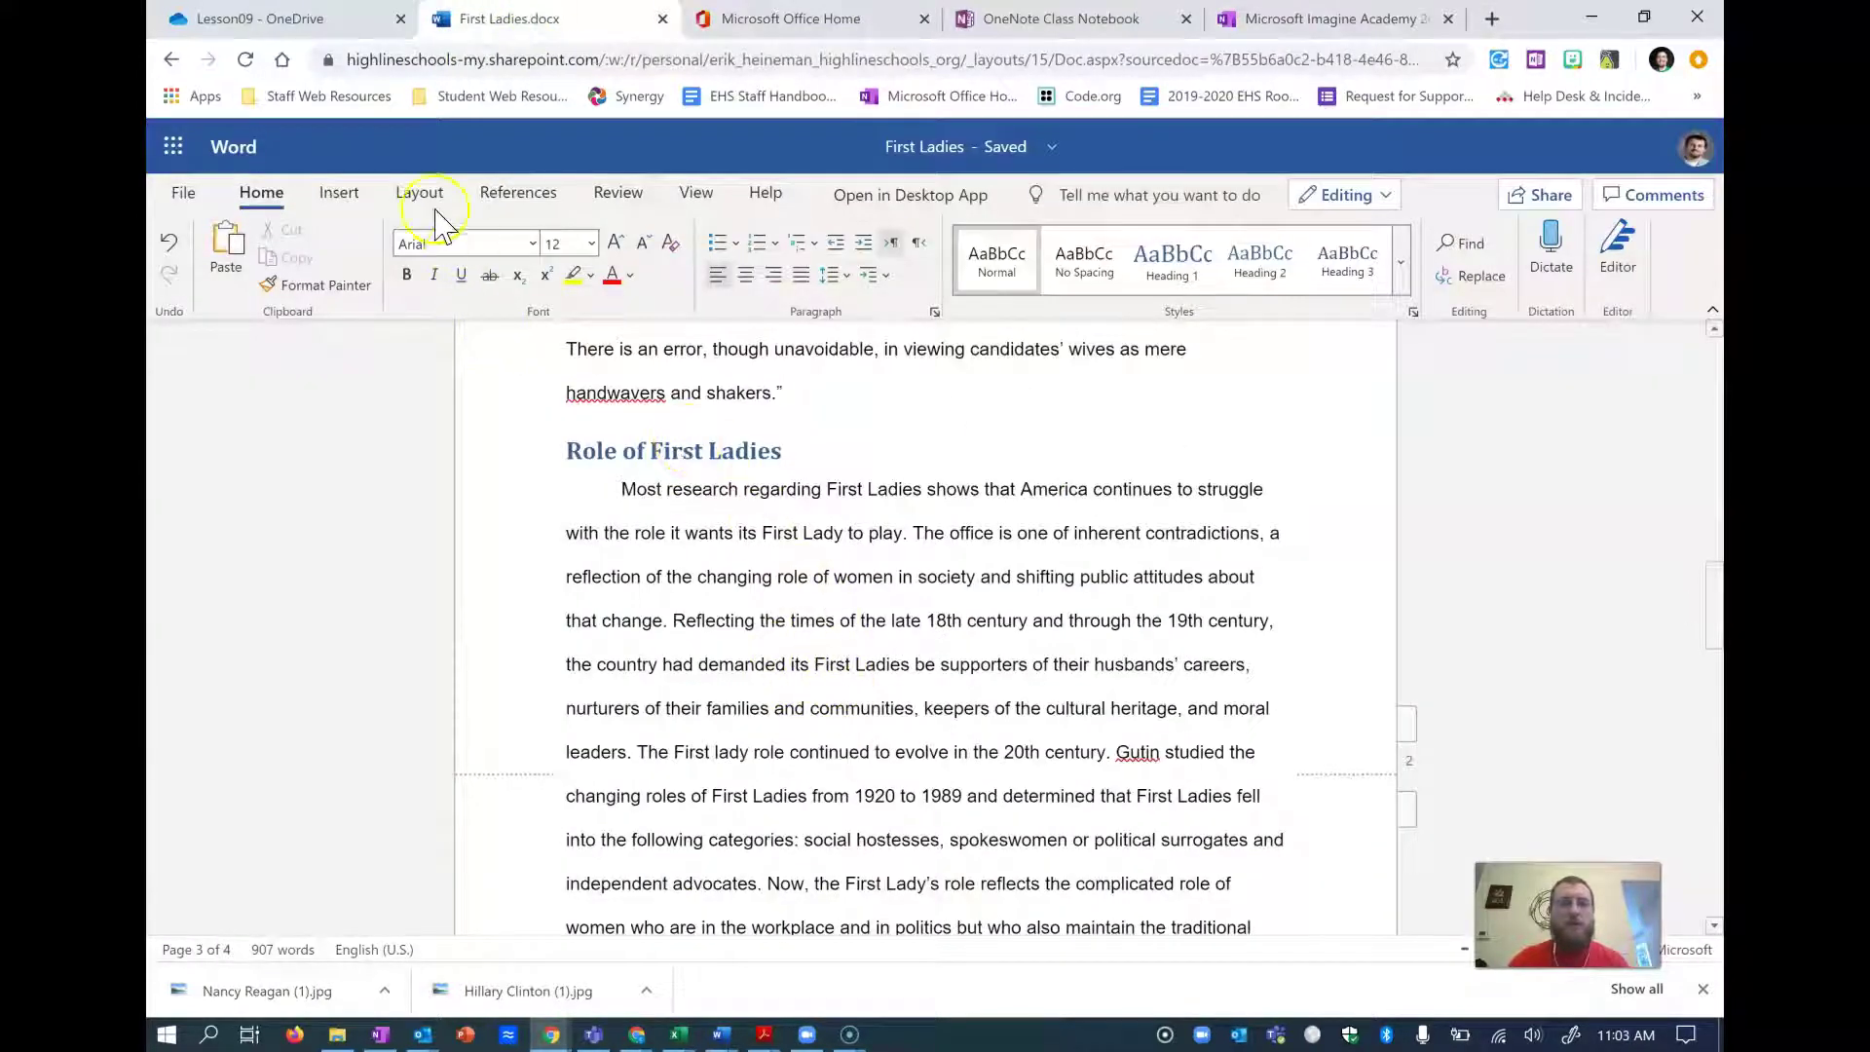
click(517, 192)
click(389, 259)
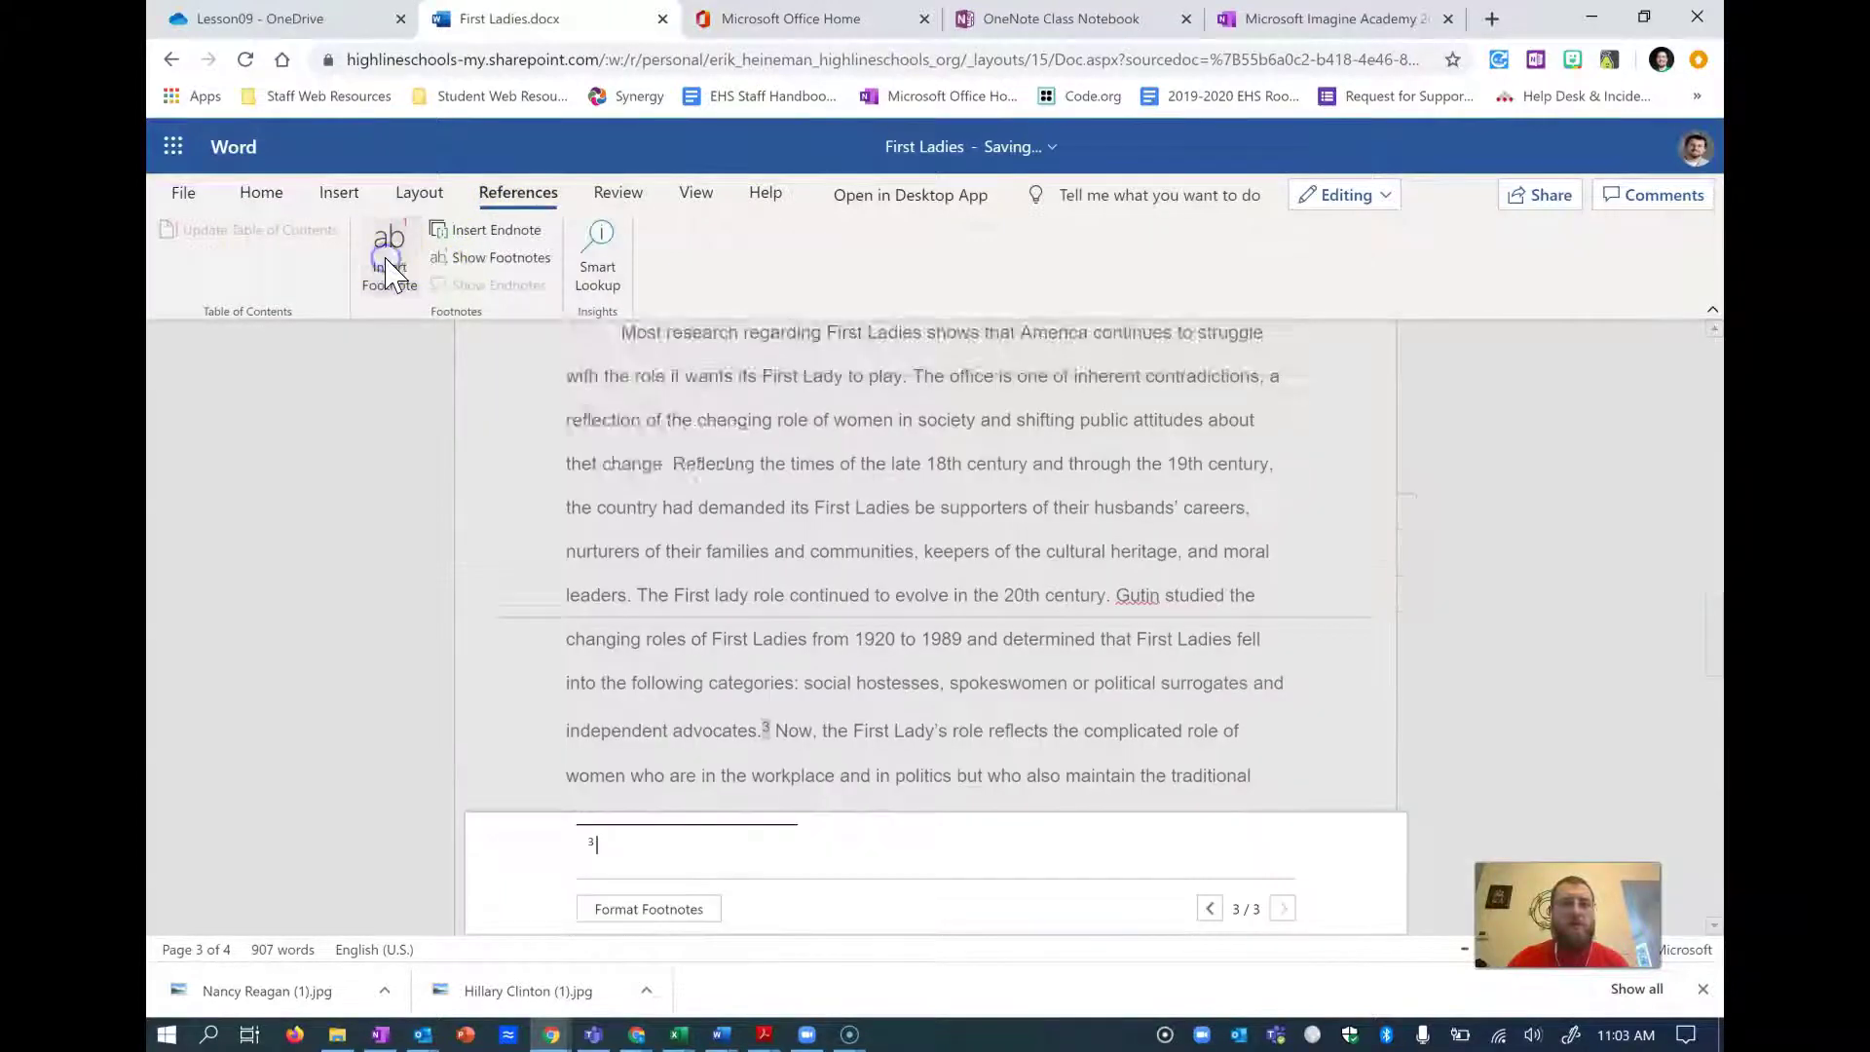
key(ctrl+v)
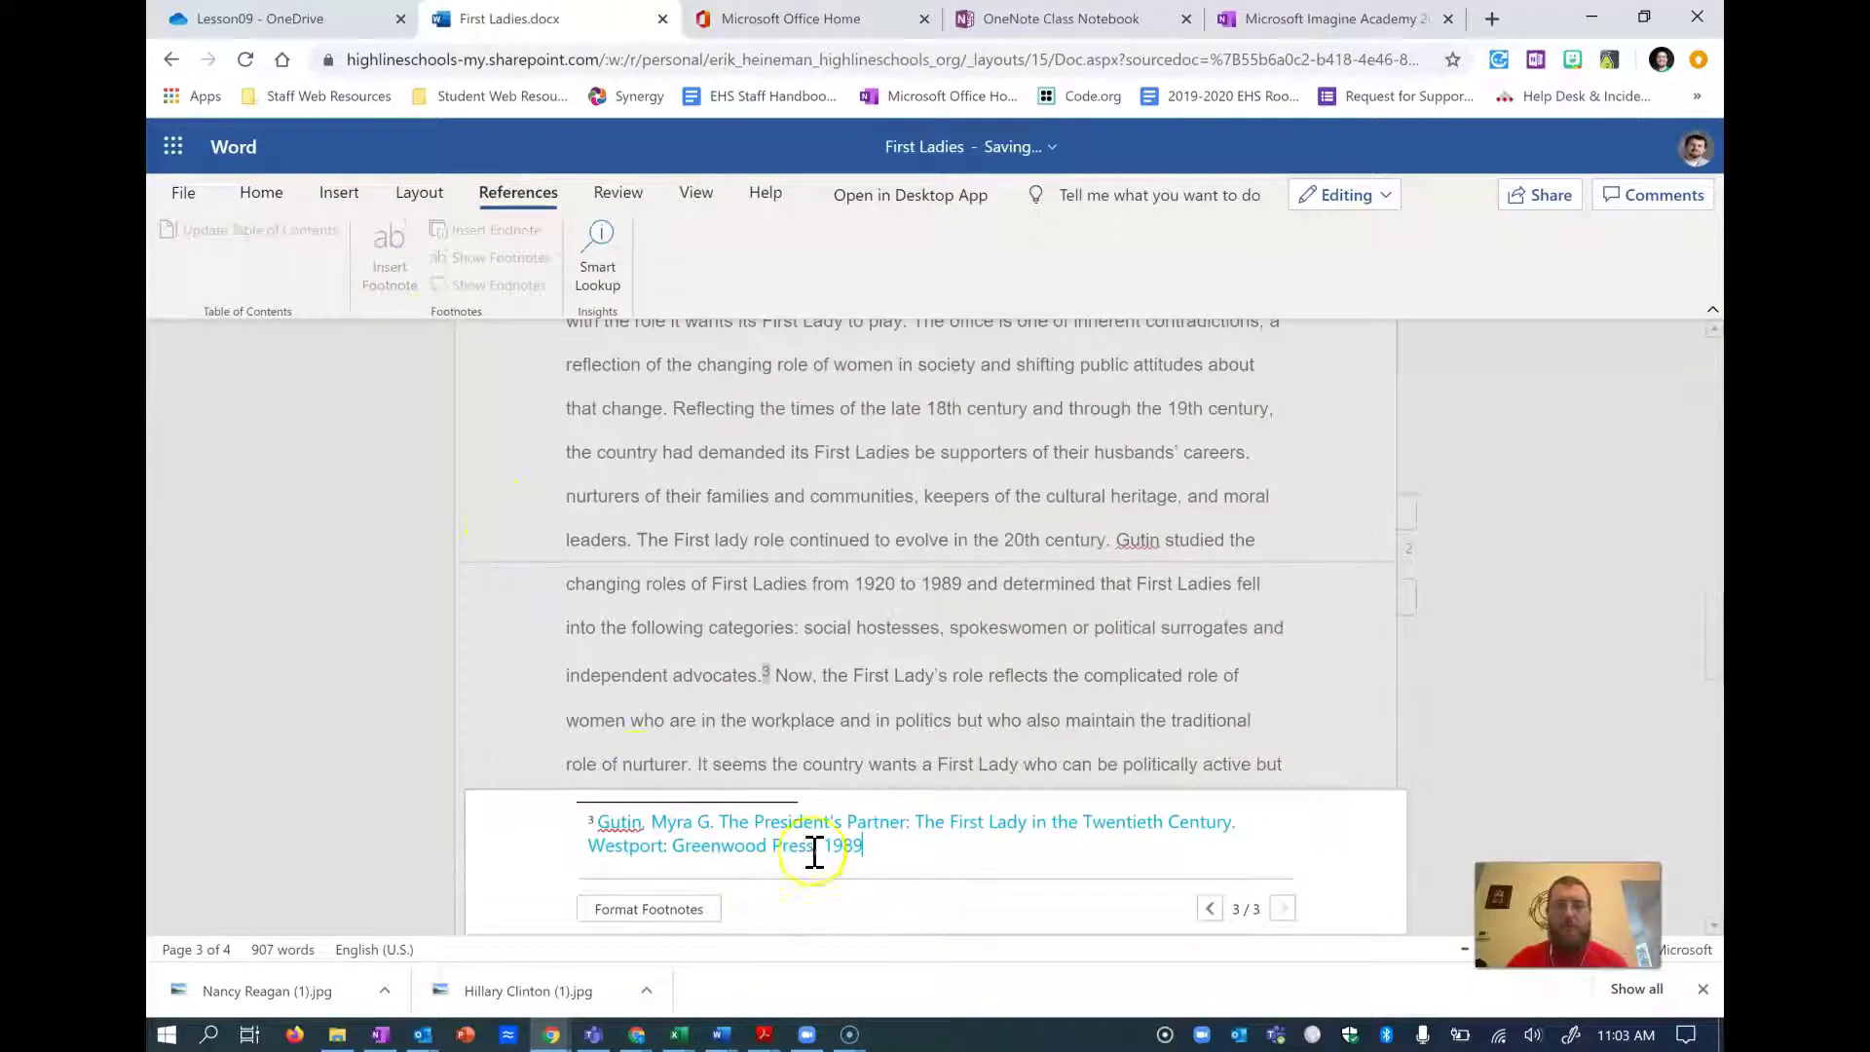
- Apply the Normal style to the third footnote's source text and return to the document body
drag(862, 846, 613, 836)
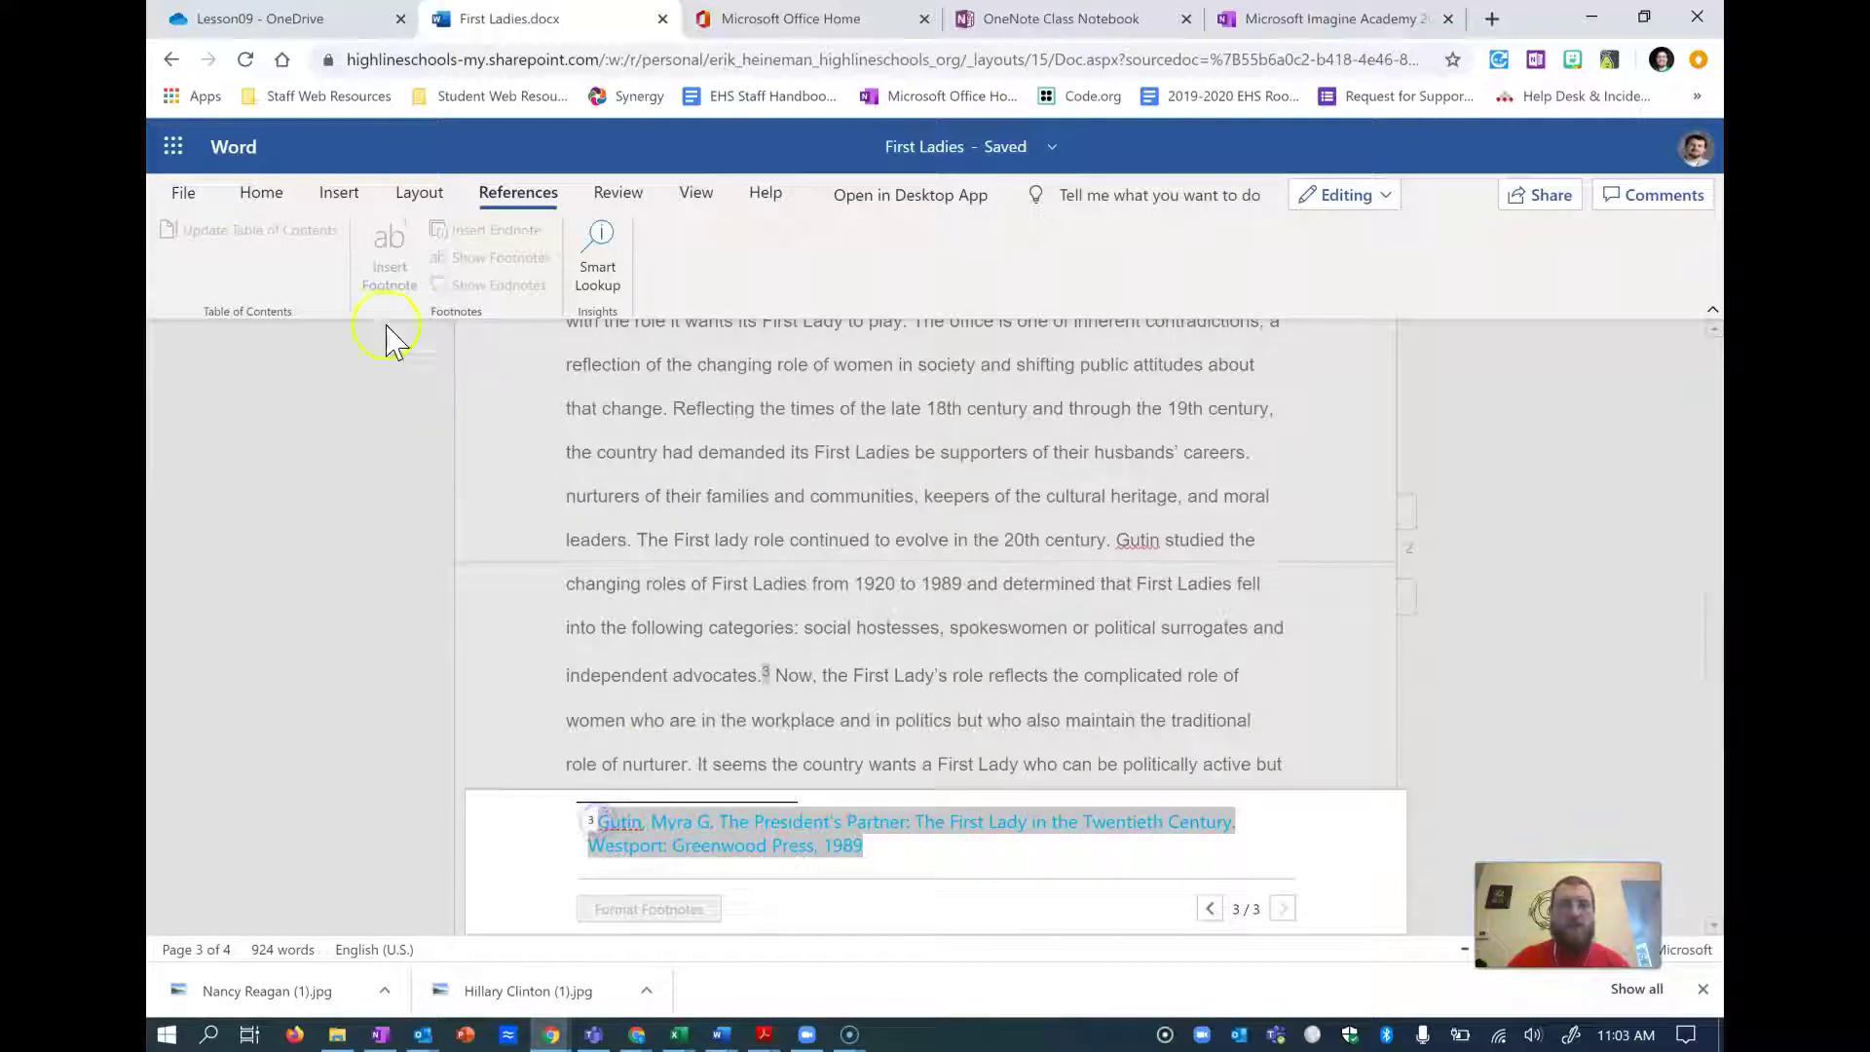
click(260, 192)
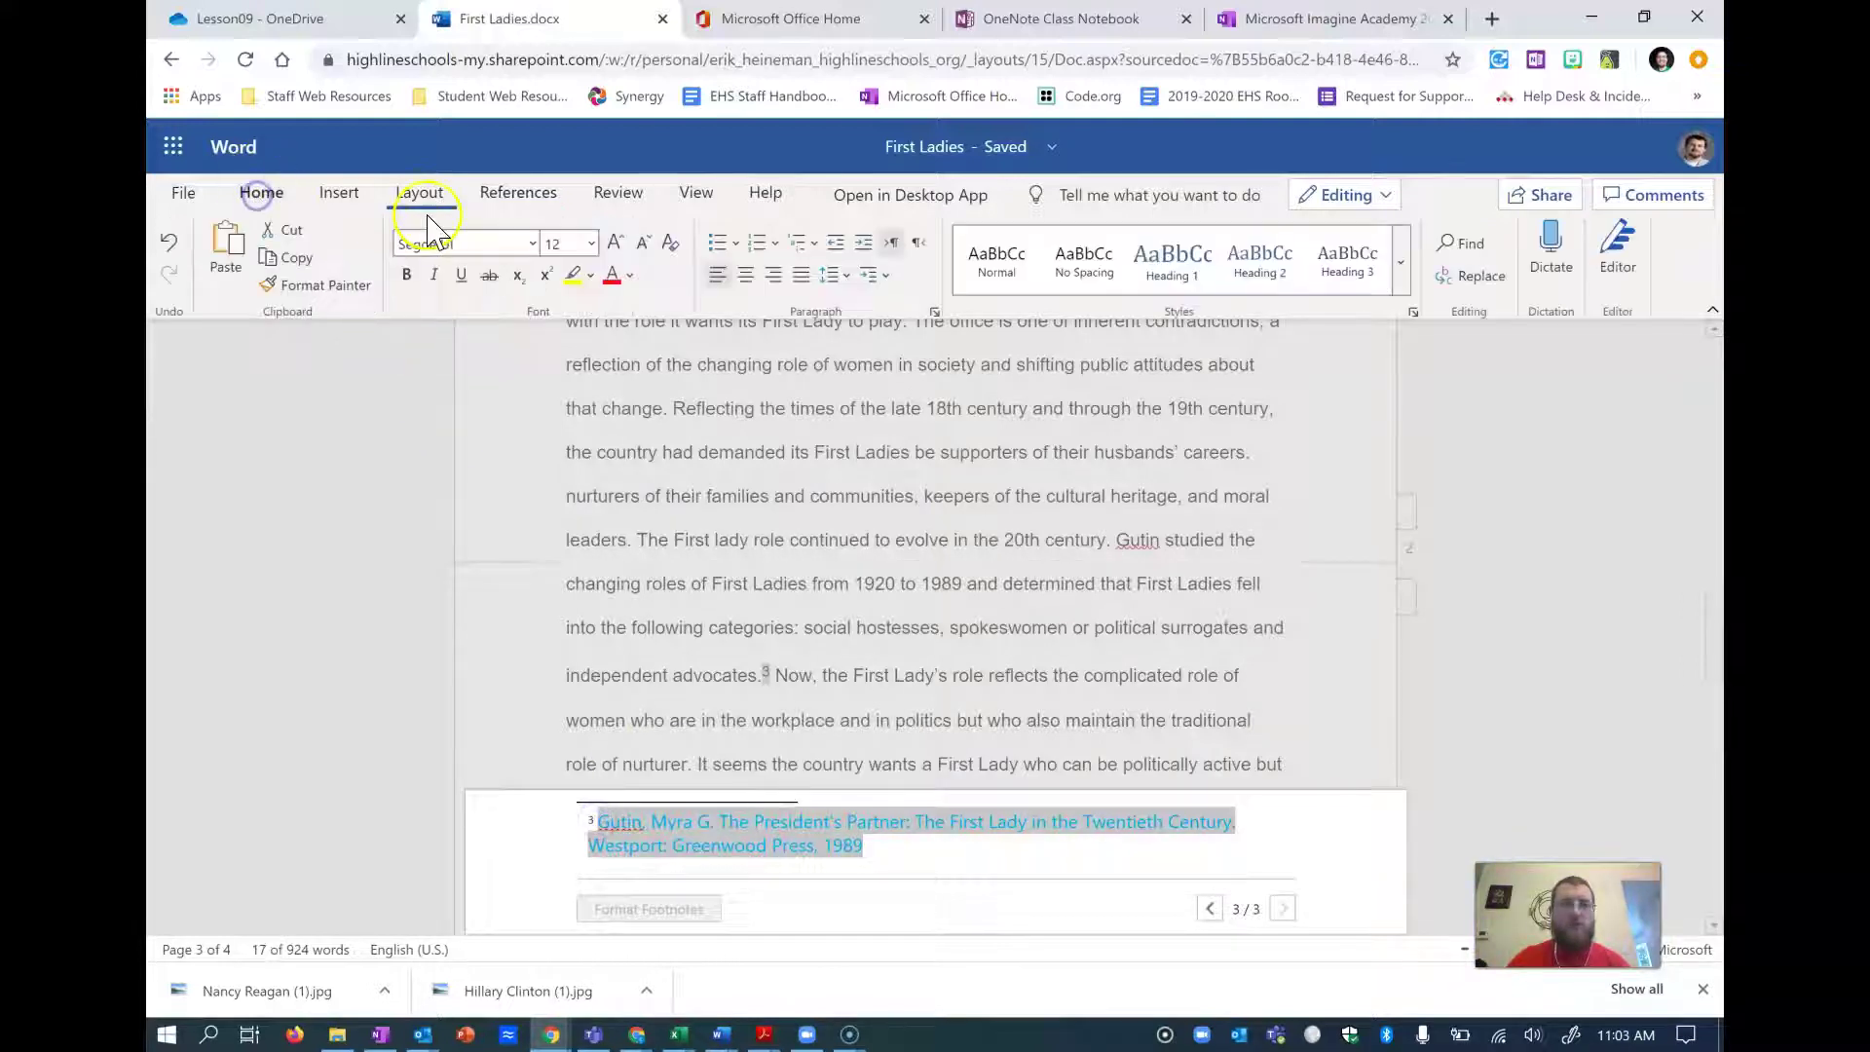
click(993, 258)
click(785, 861)
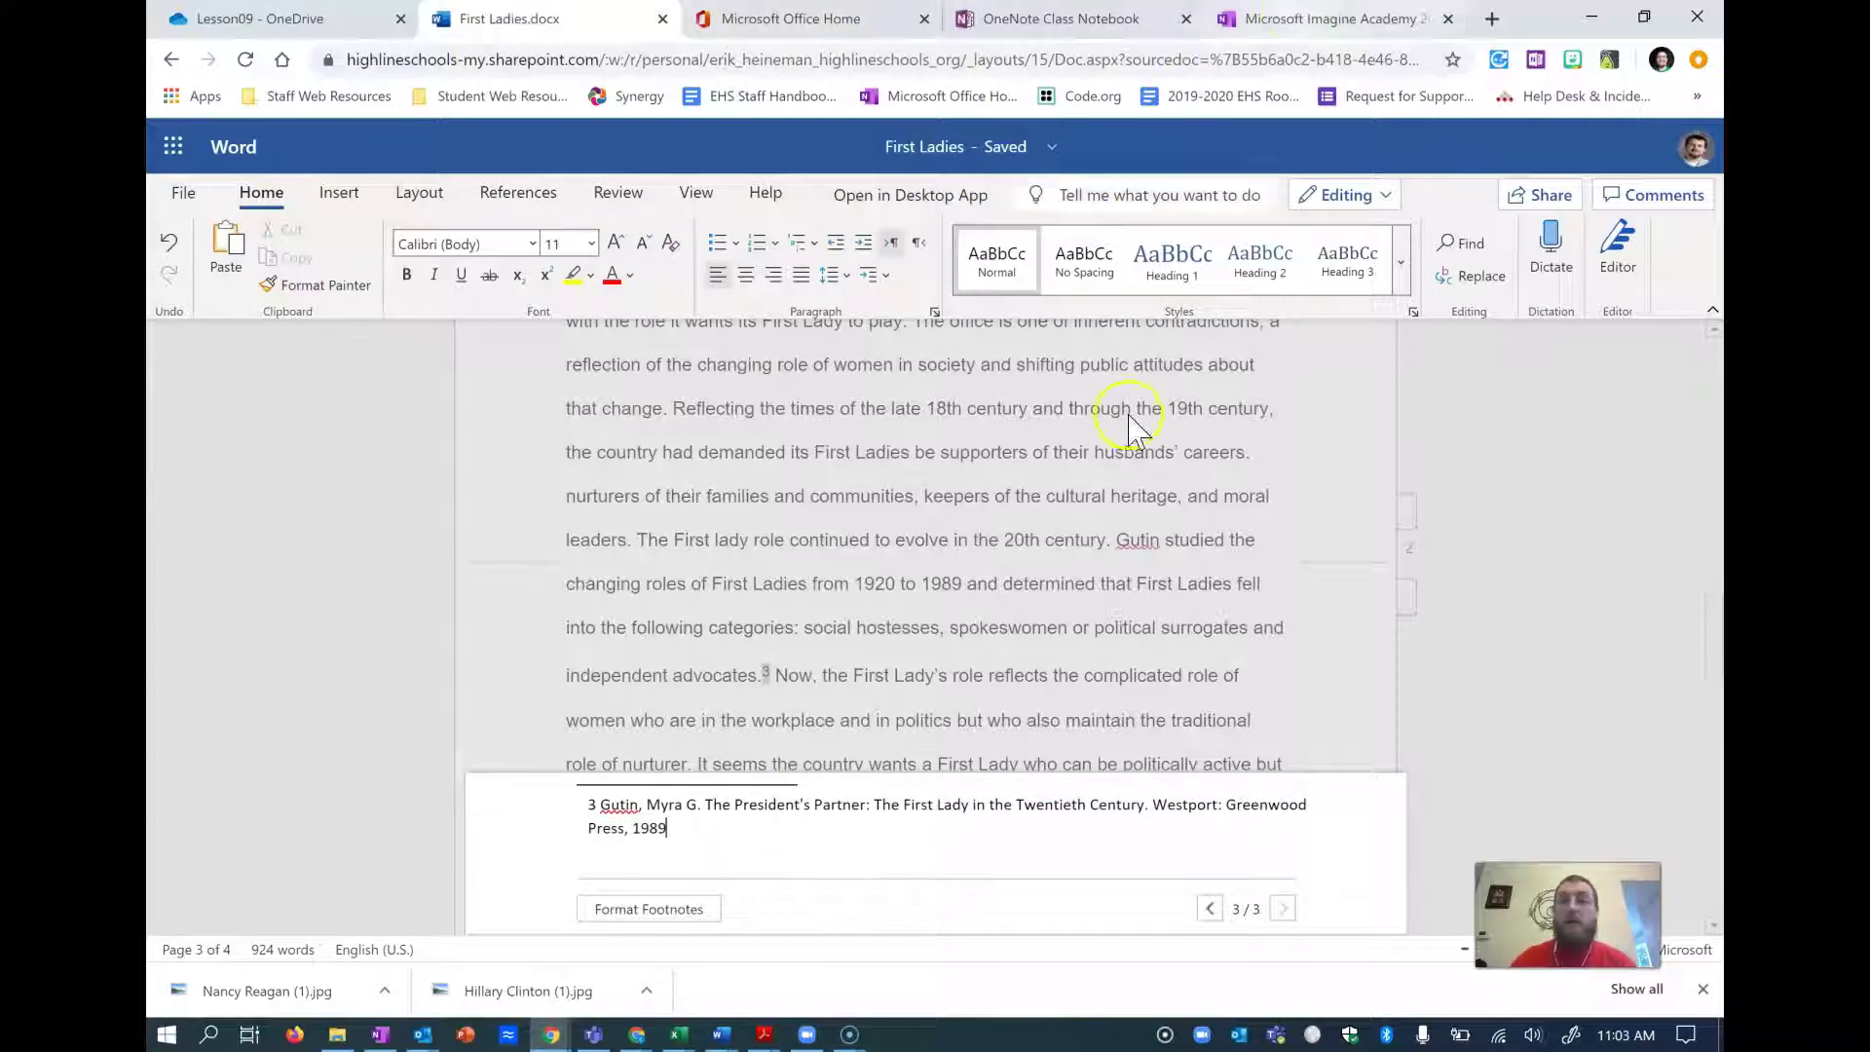
click(1448, 541)
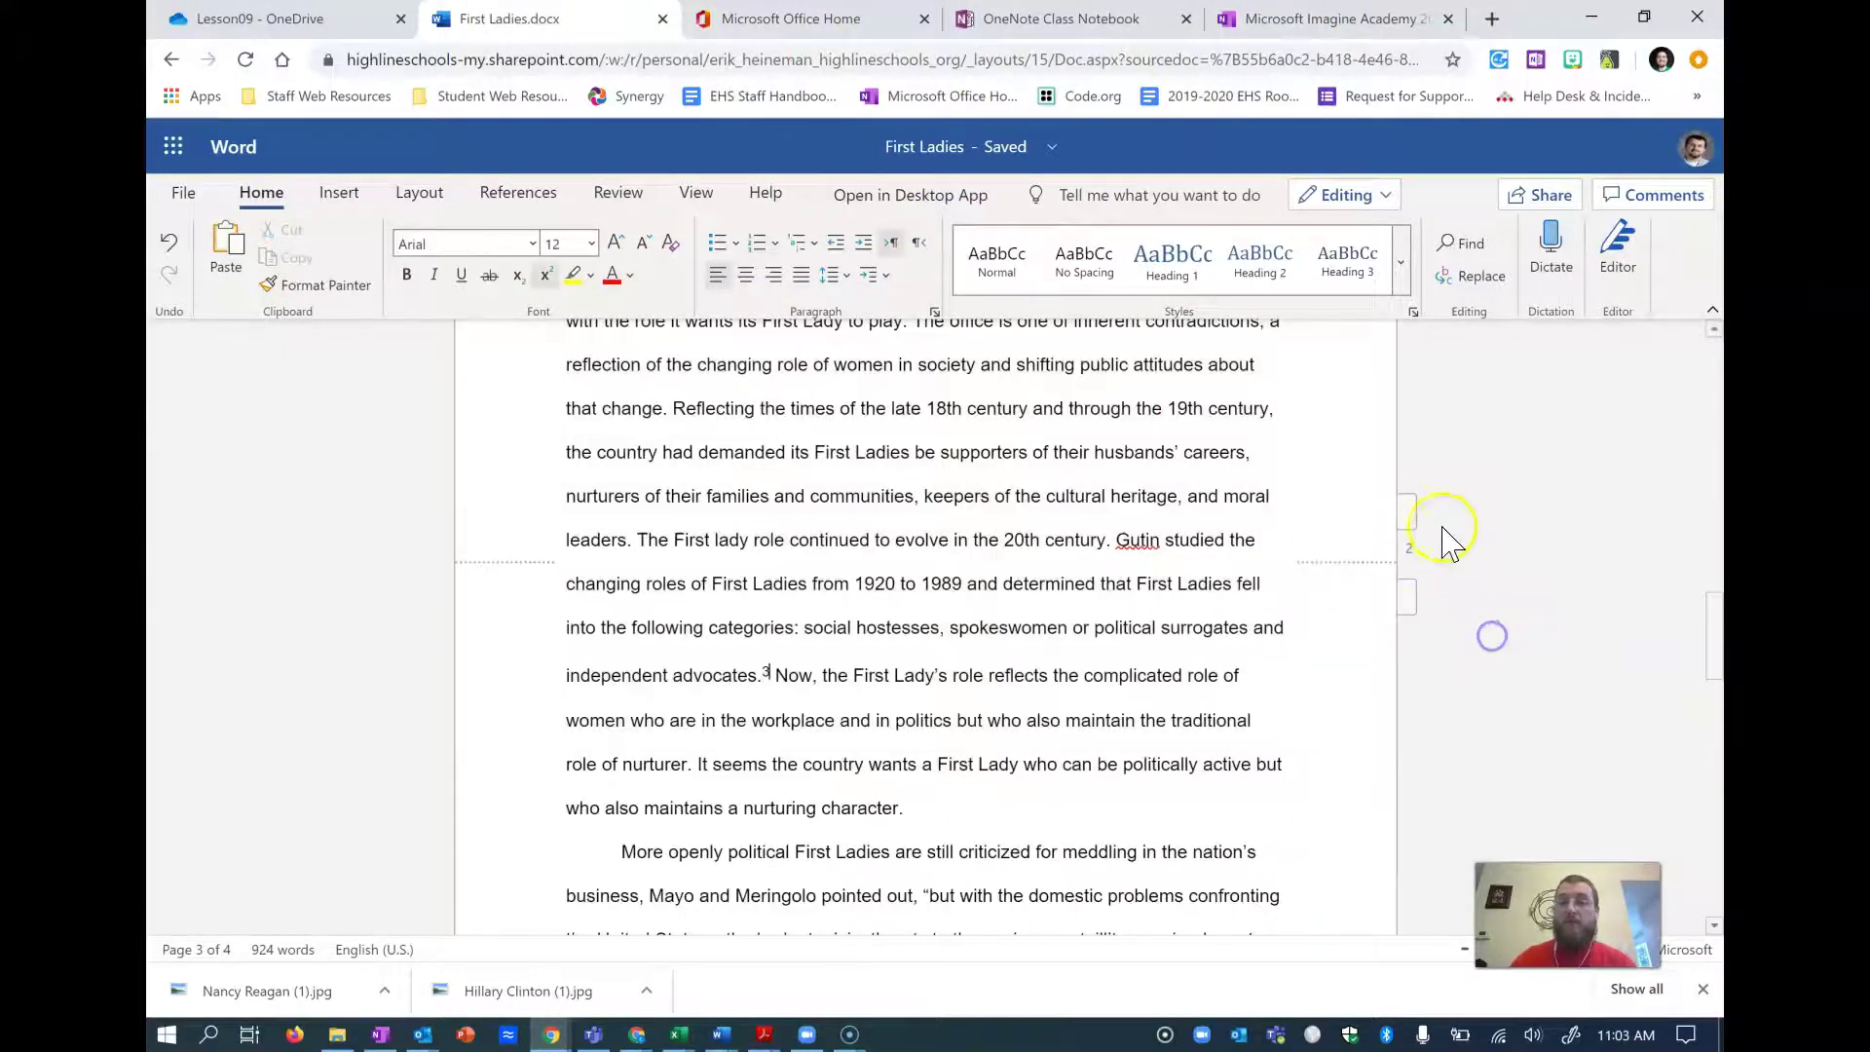
- Check the Format Footnotes steps in OneNote and bring up the first footnote for editing in Word
click(1353, 19)
scroll(1120, 556, down, 3)
scroll(1110, 546, down, 3)
scroll(1110, 538, up, 1)
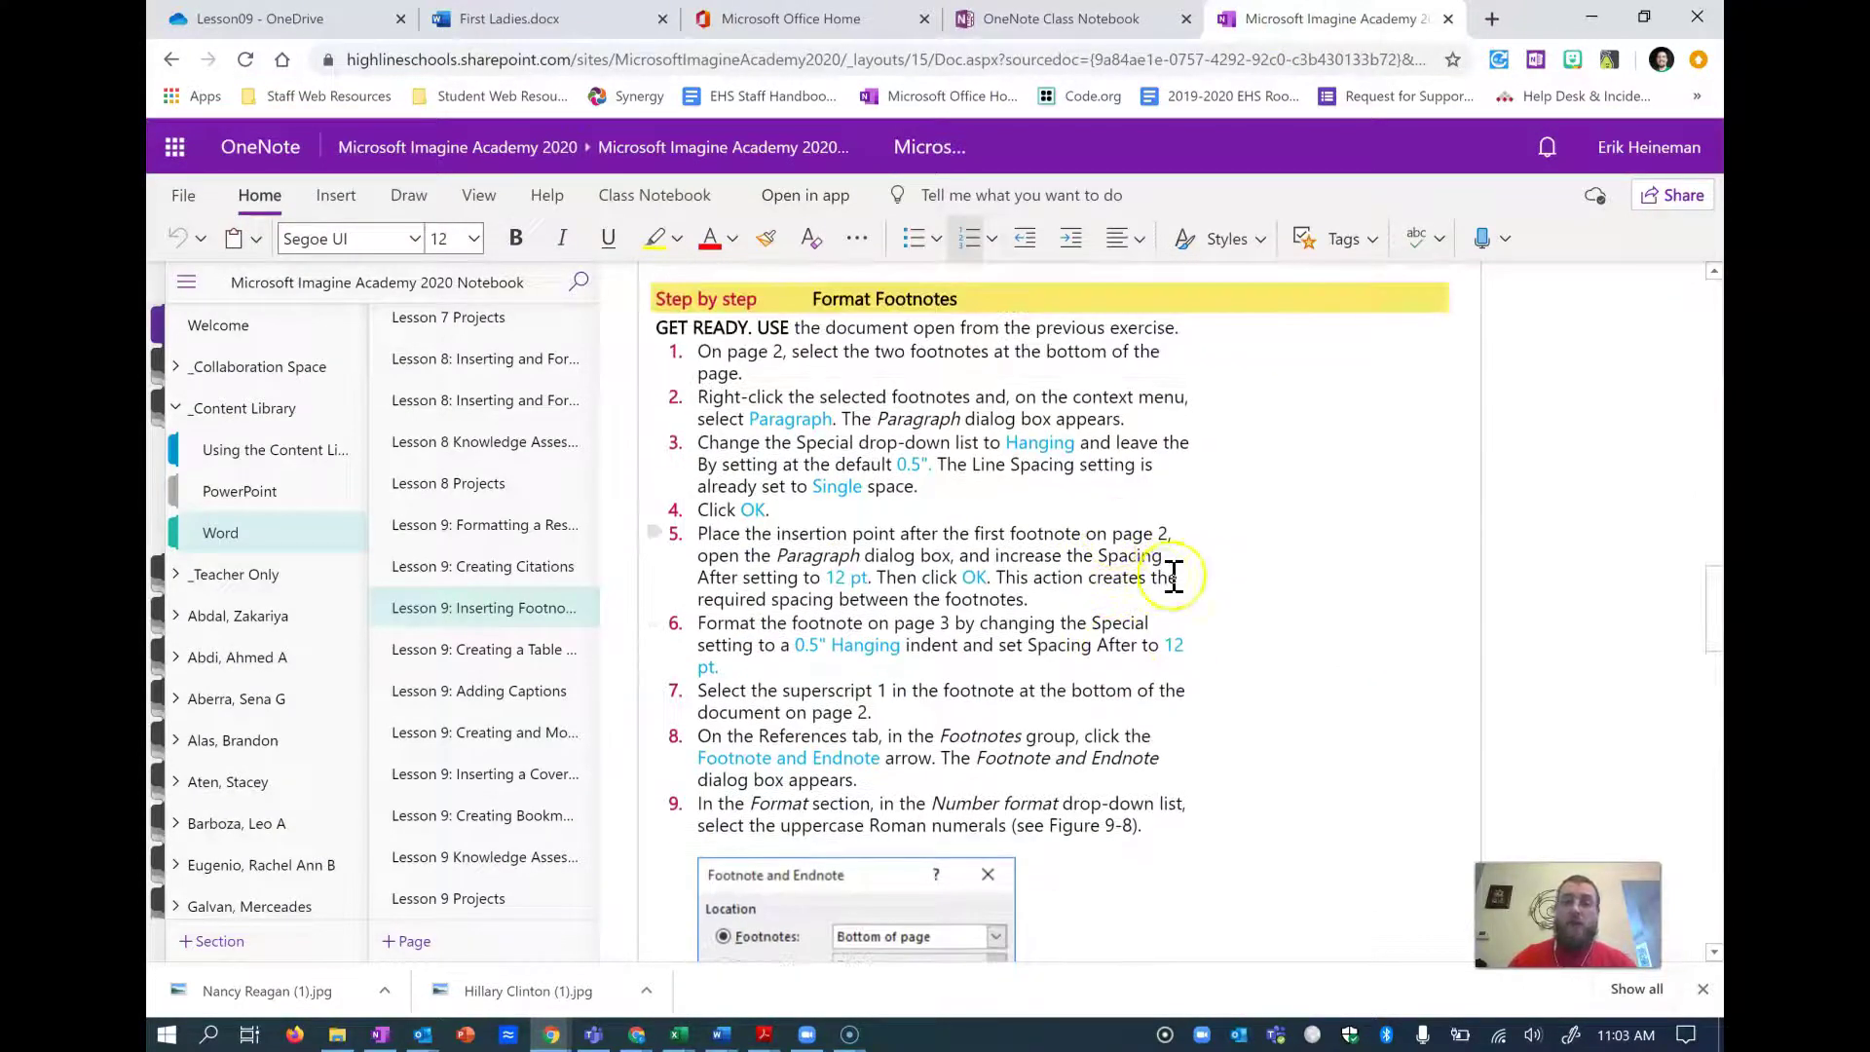
click(526, 20)
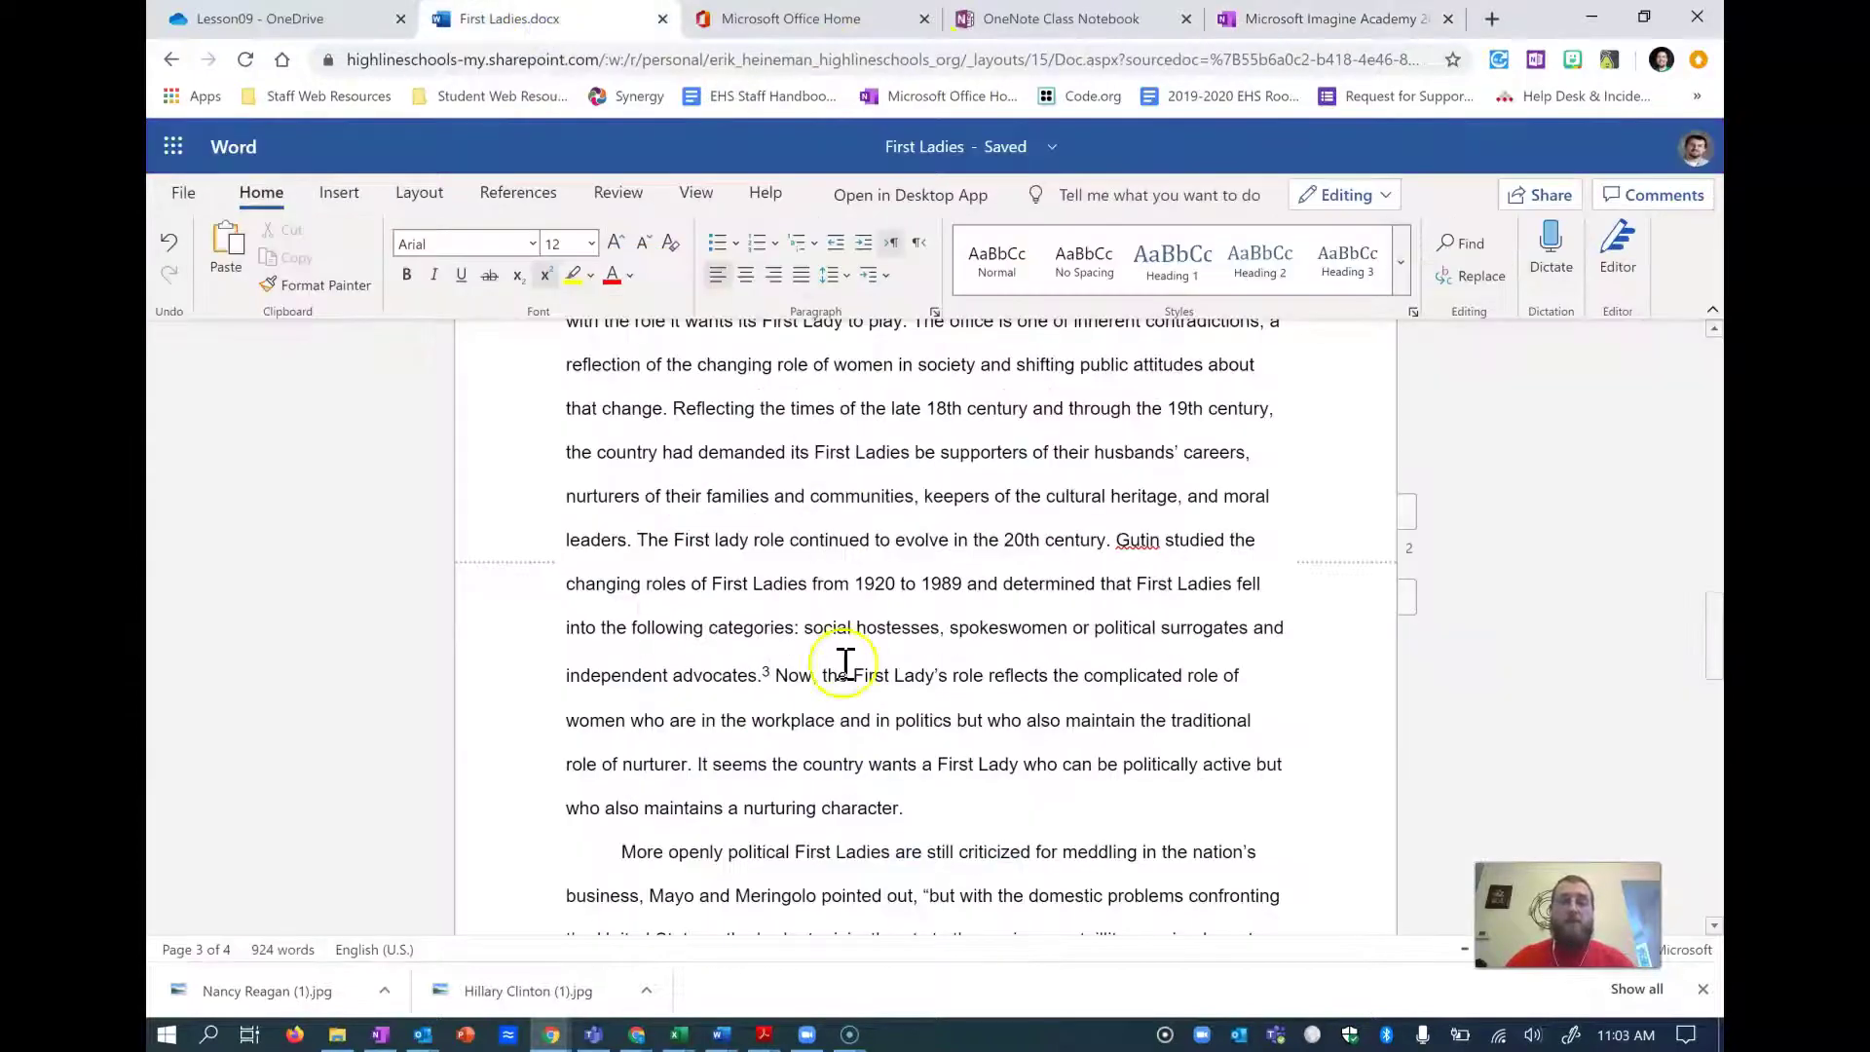
scroll(847, 652, up, 3)
scroll(856, 620, down, 2)
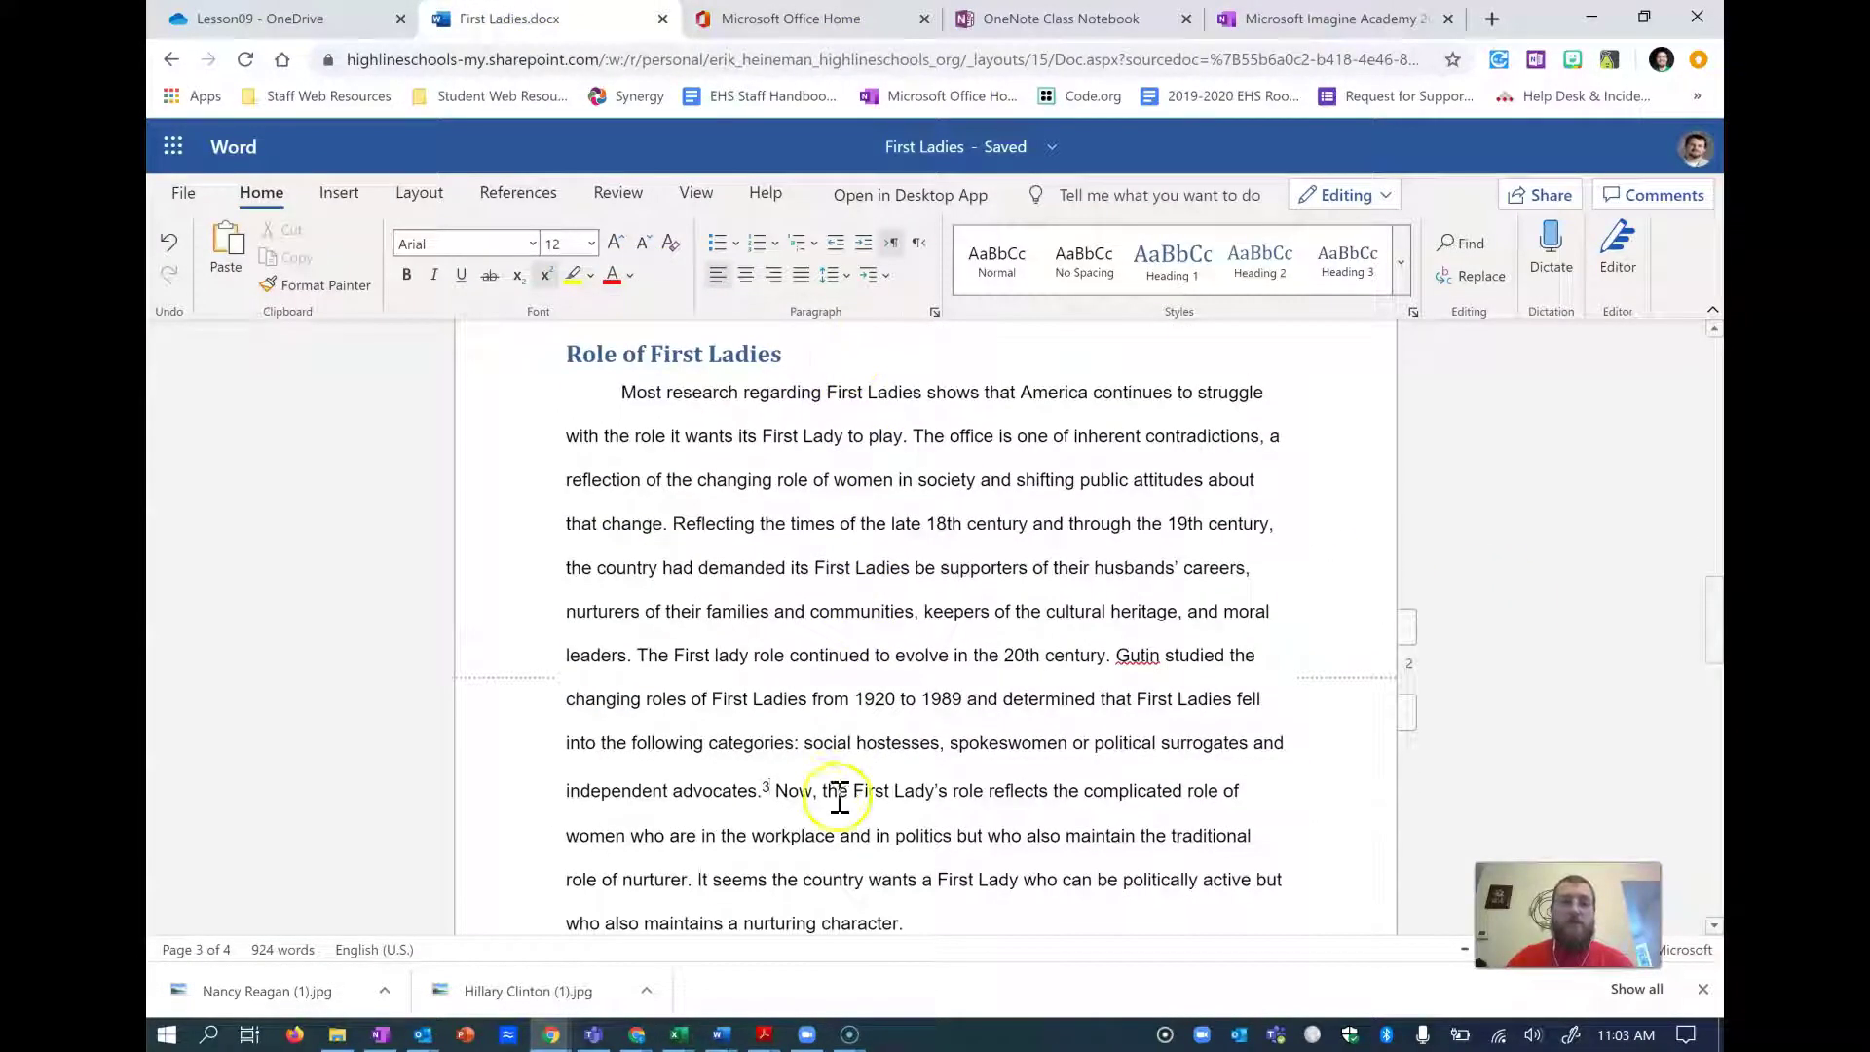
click(766, 789)
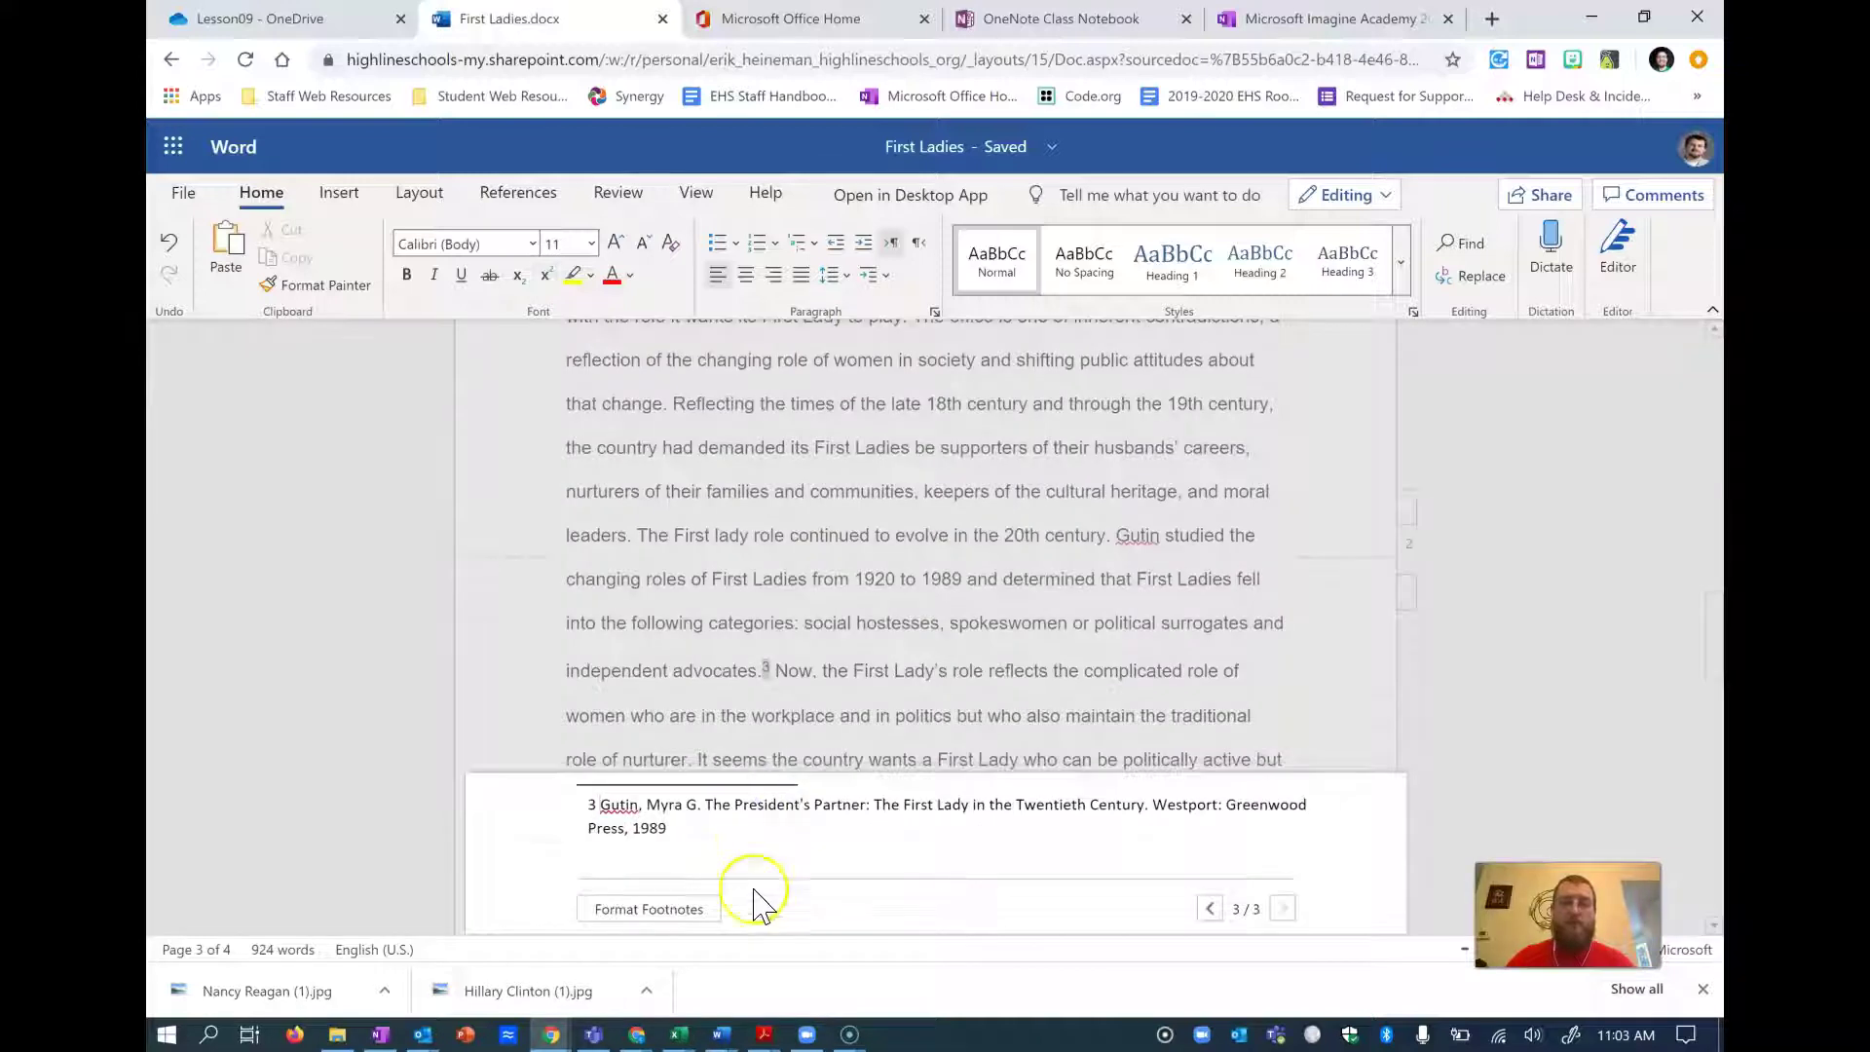
click(1204, 911)
click(1208, 908)
click(1292, 909)
click(1208, 908)
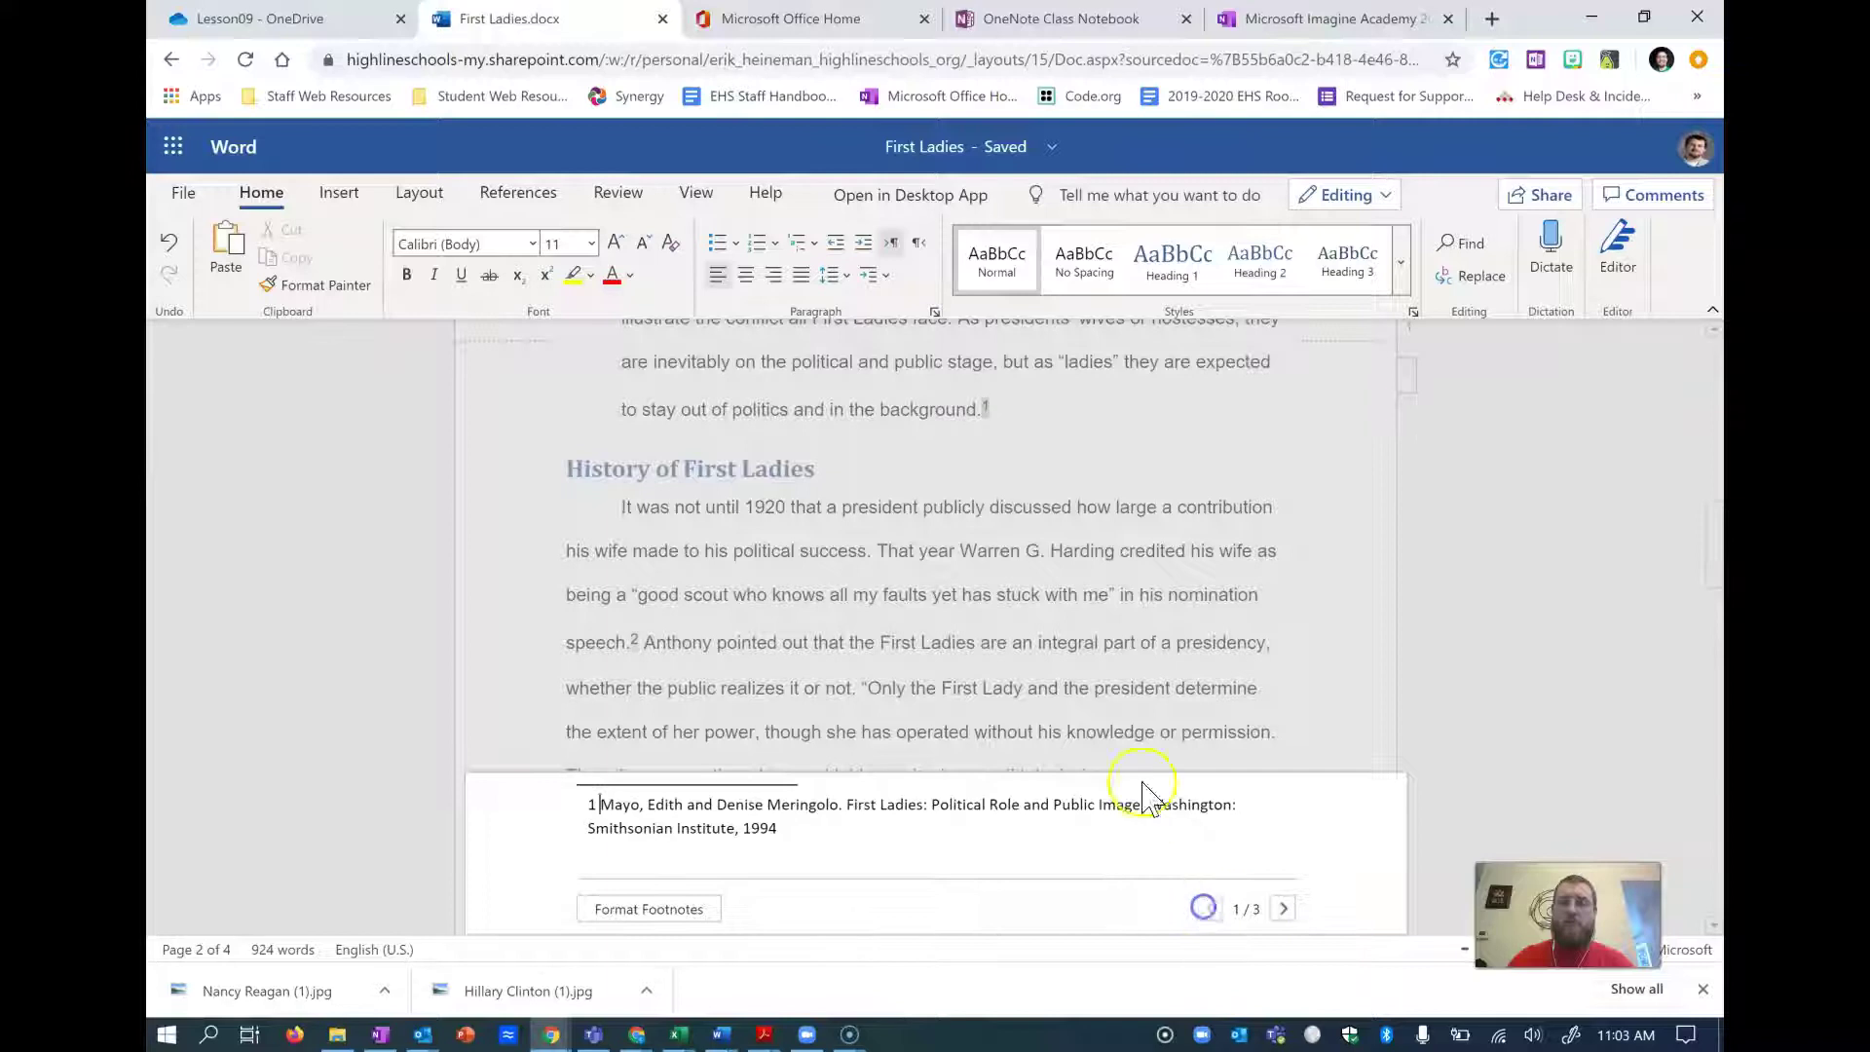
- Review the Format Footnotes steps in OneNote and examine the font and indentation options Word offers for footnotes
click(1334, 21)
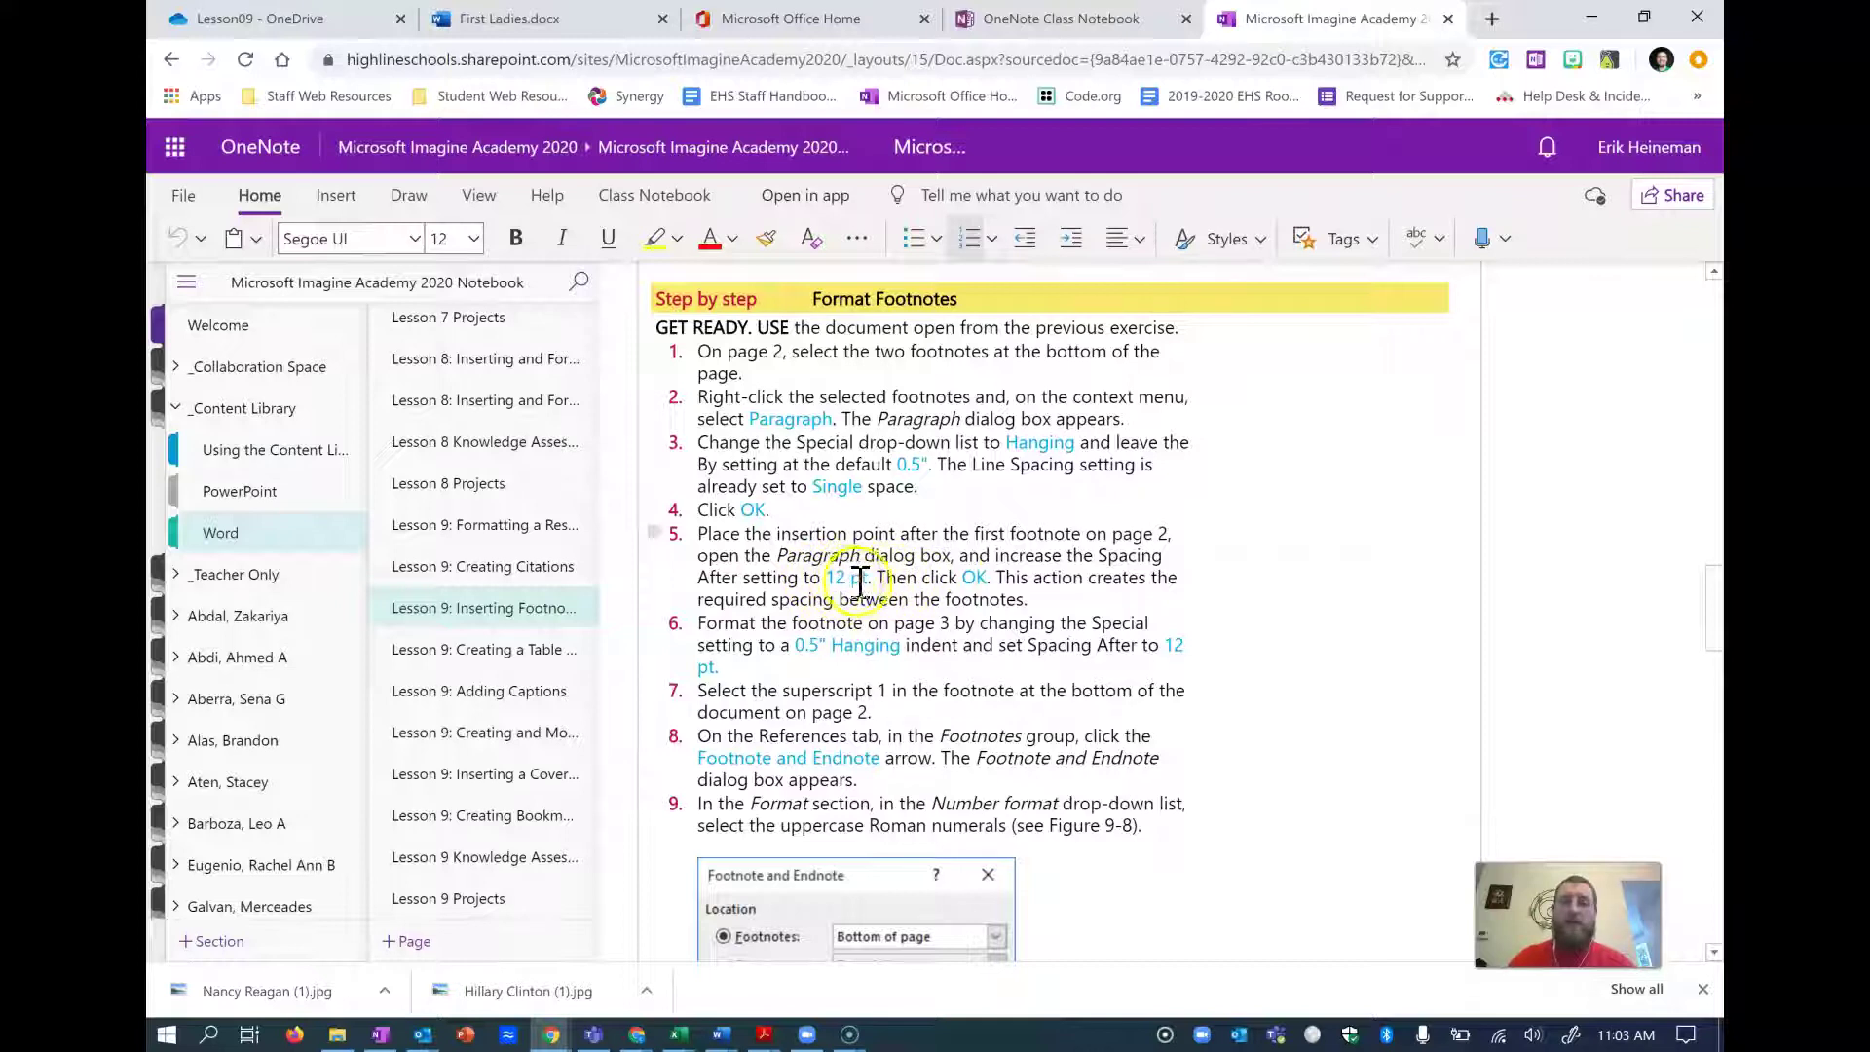
click(516, 18)
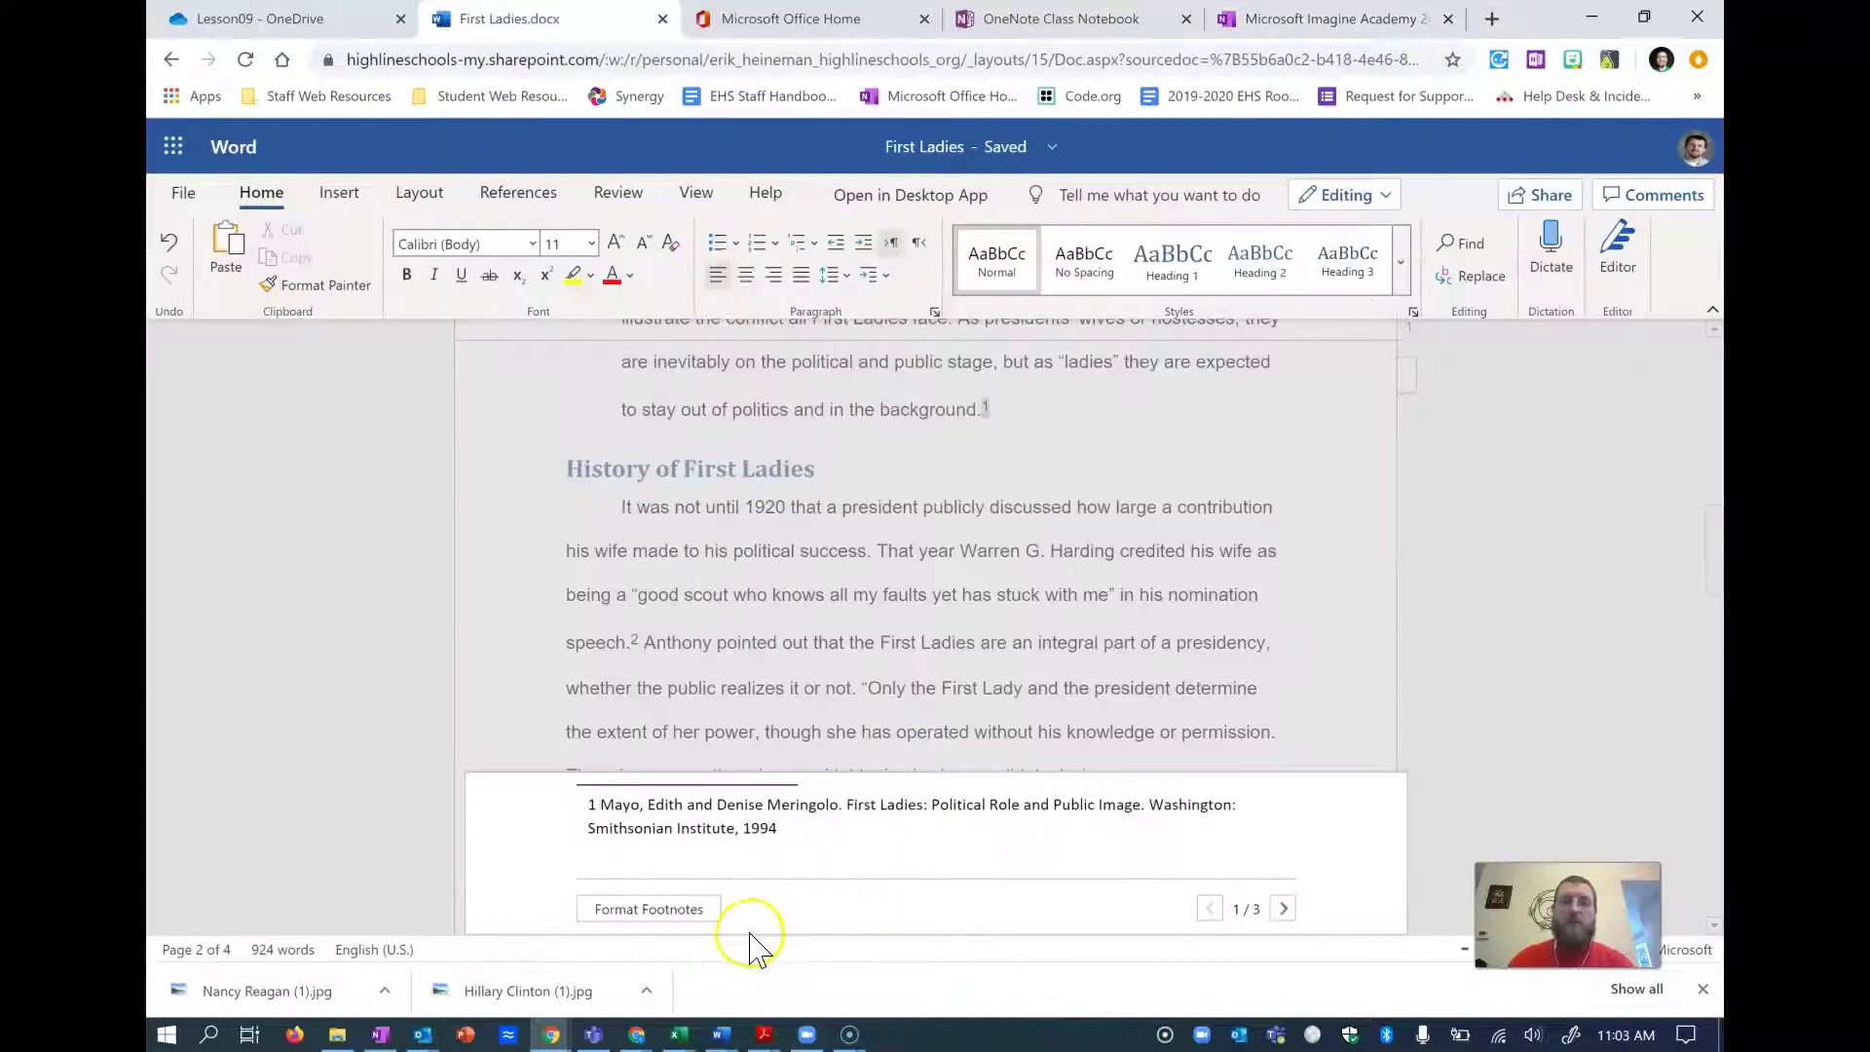
click(674, 915)
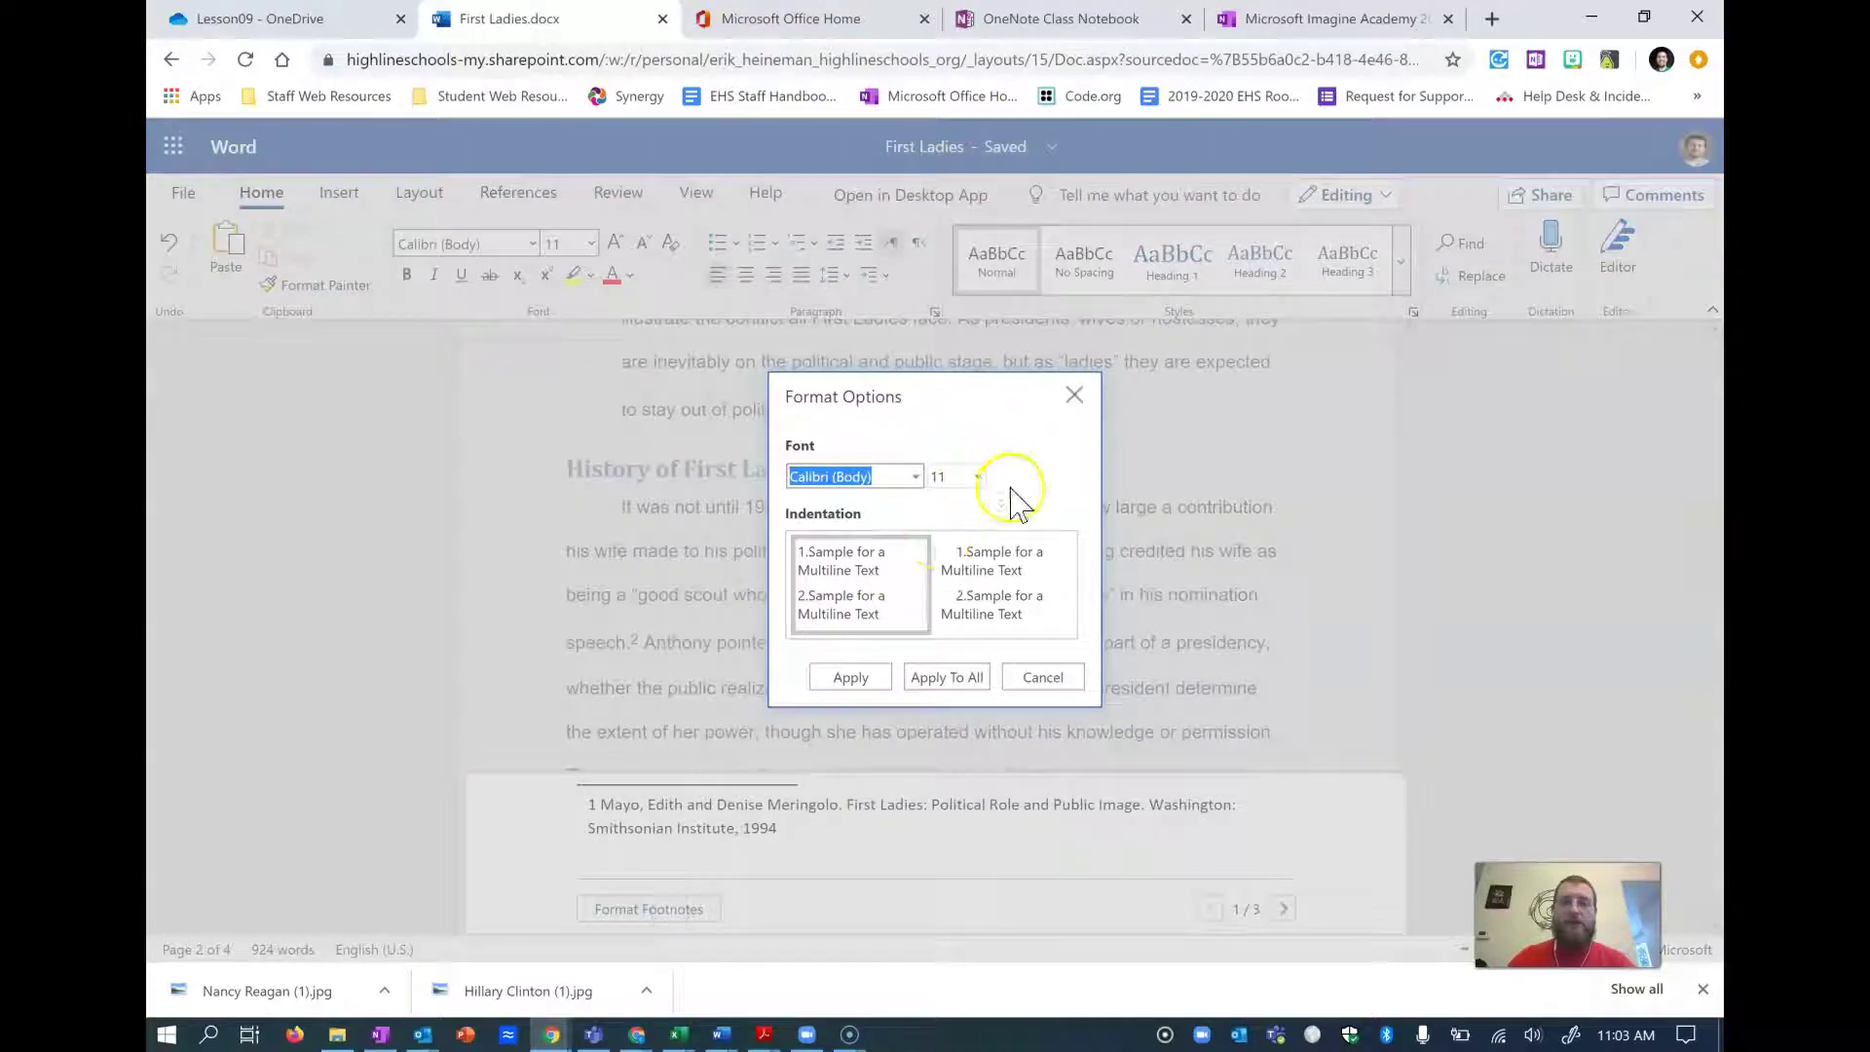
click(1043, 676)
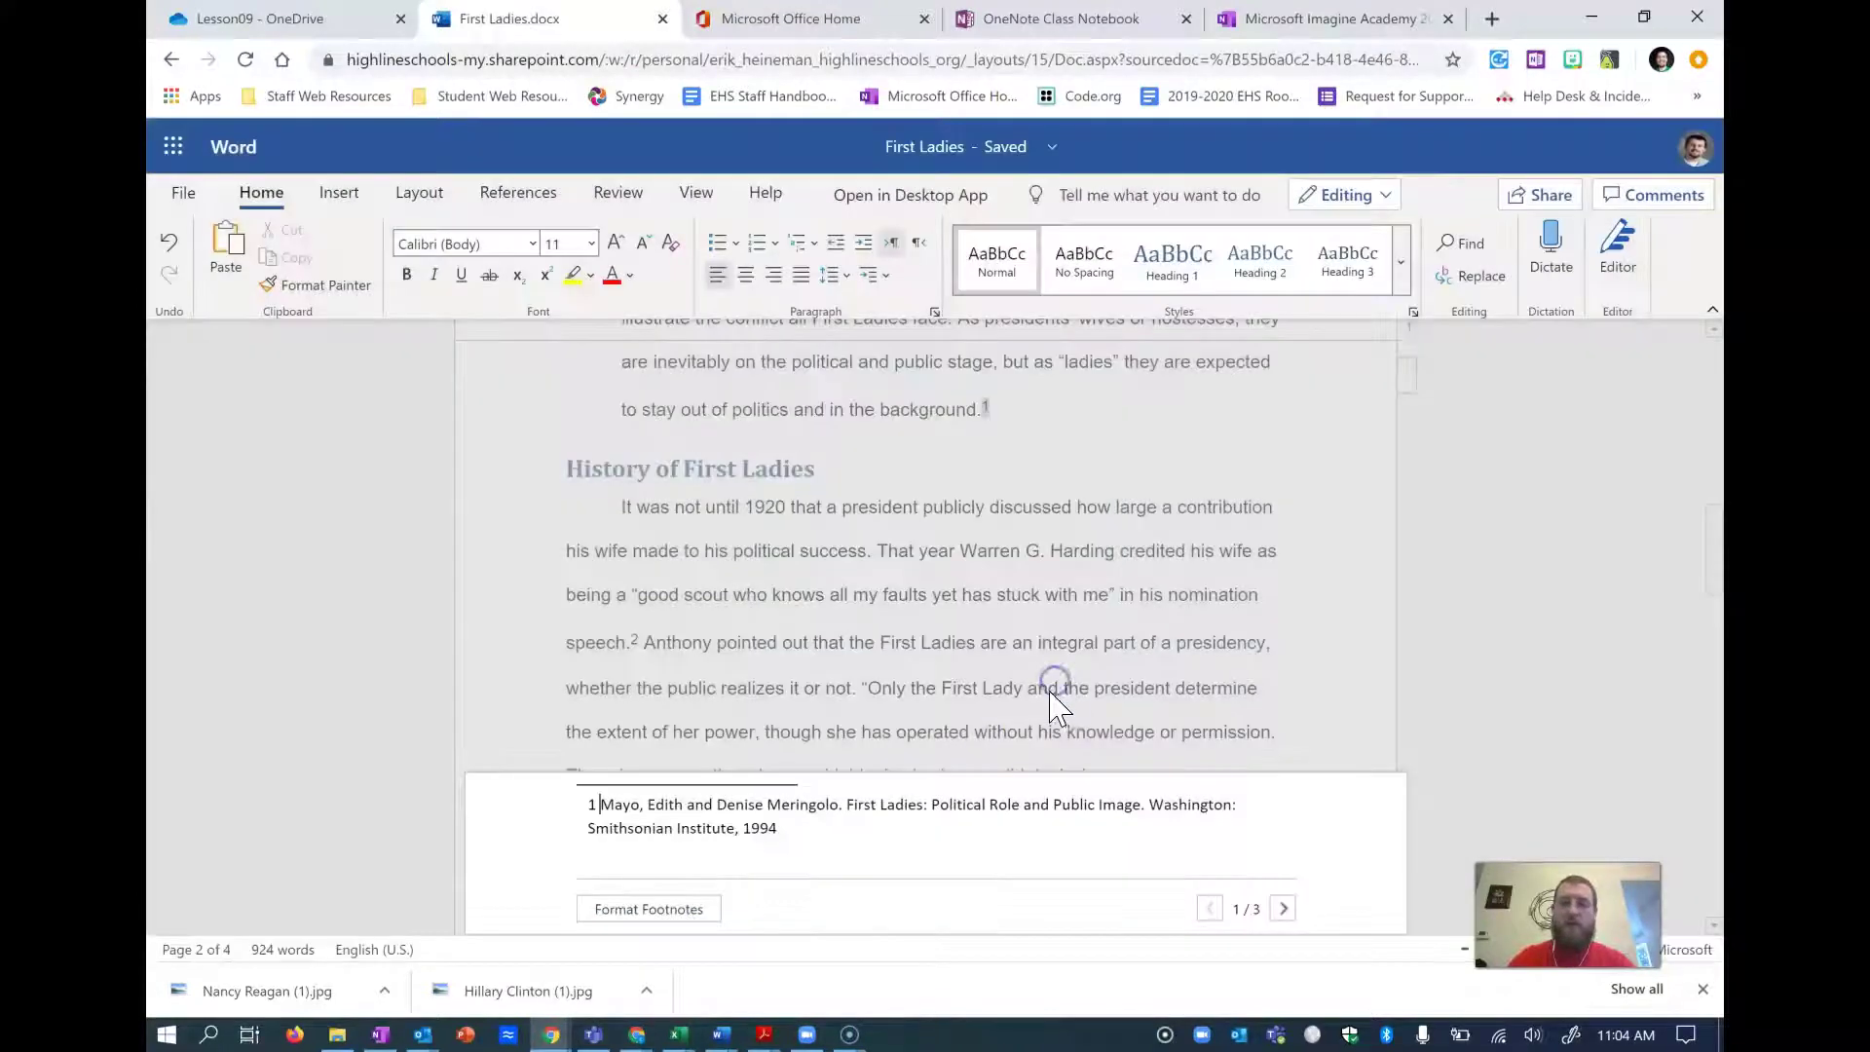
- Format the first footnote's paragraph with single line spacing, a 0.5" hanging indent and 12 pt spacing after
drag(598, 806, 835, 846)
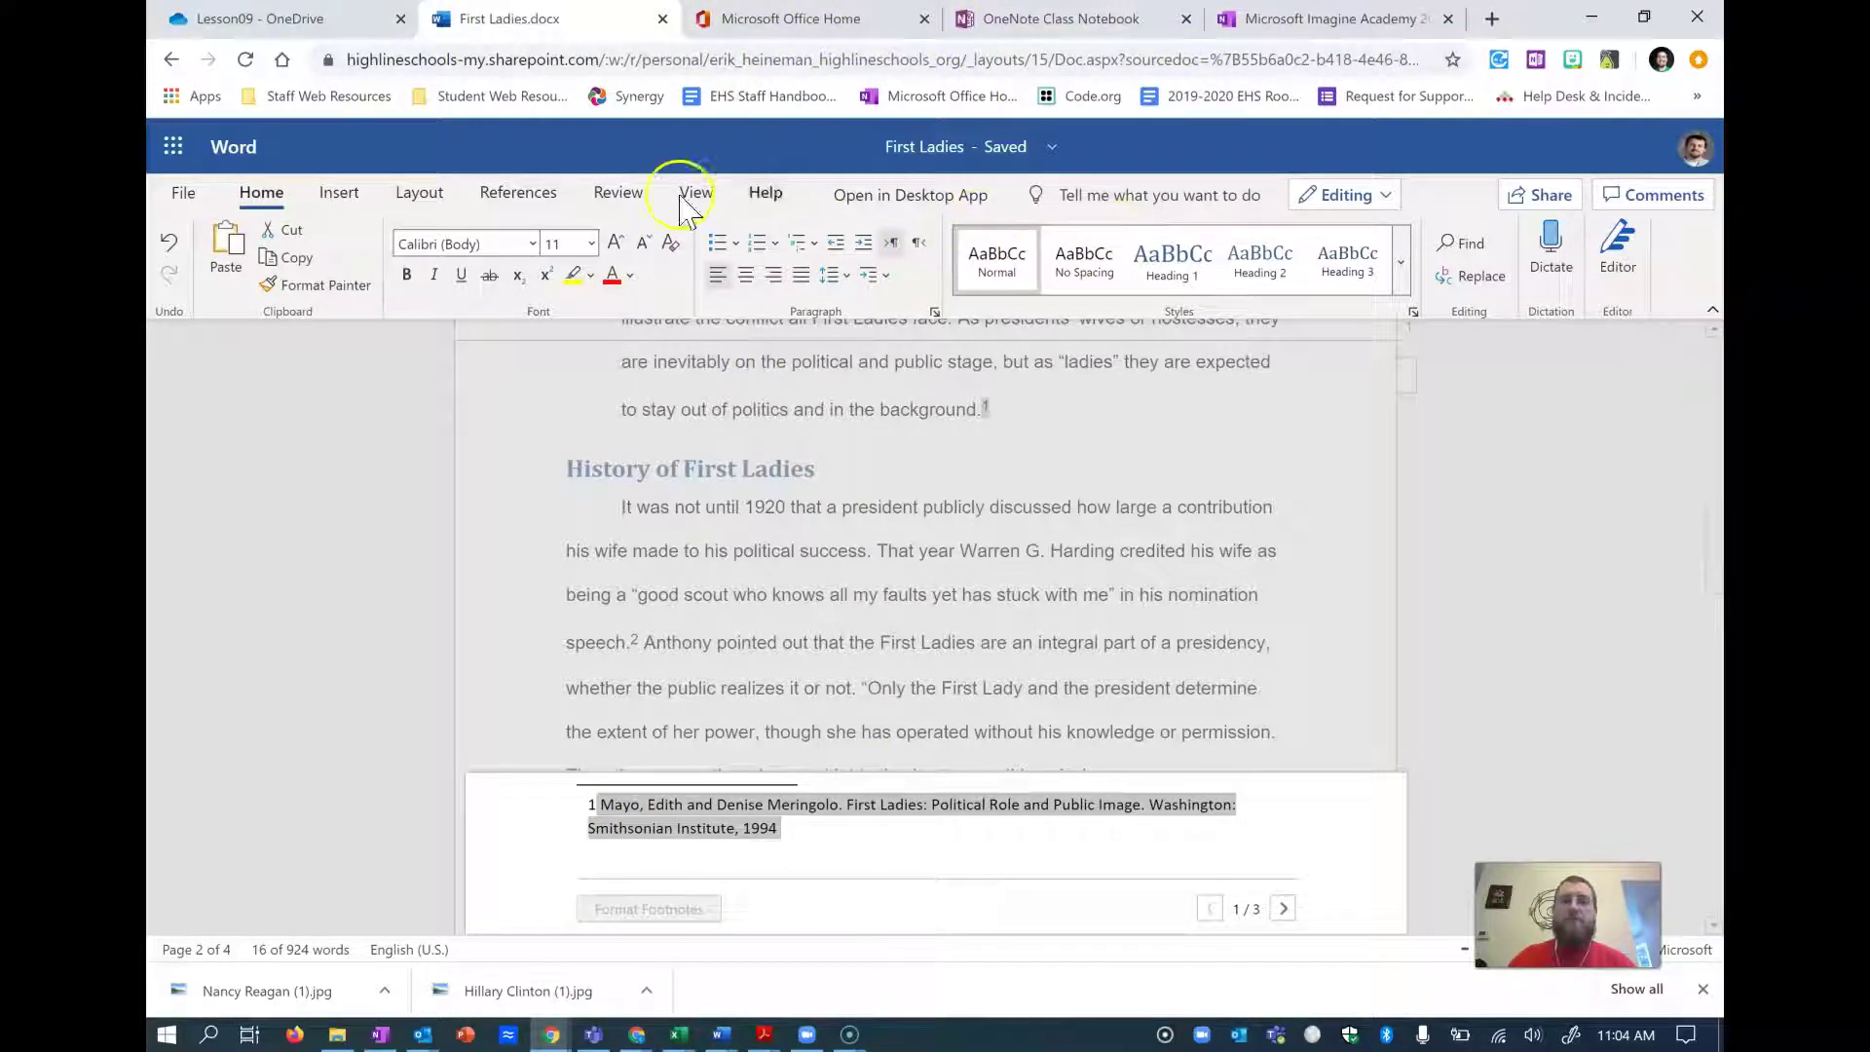
click(934, 313)
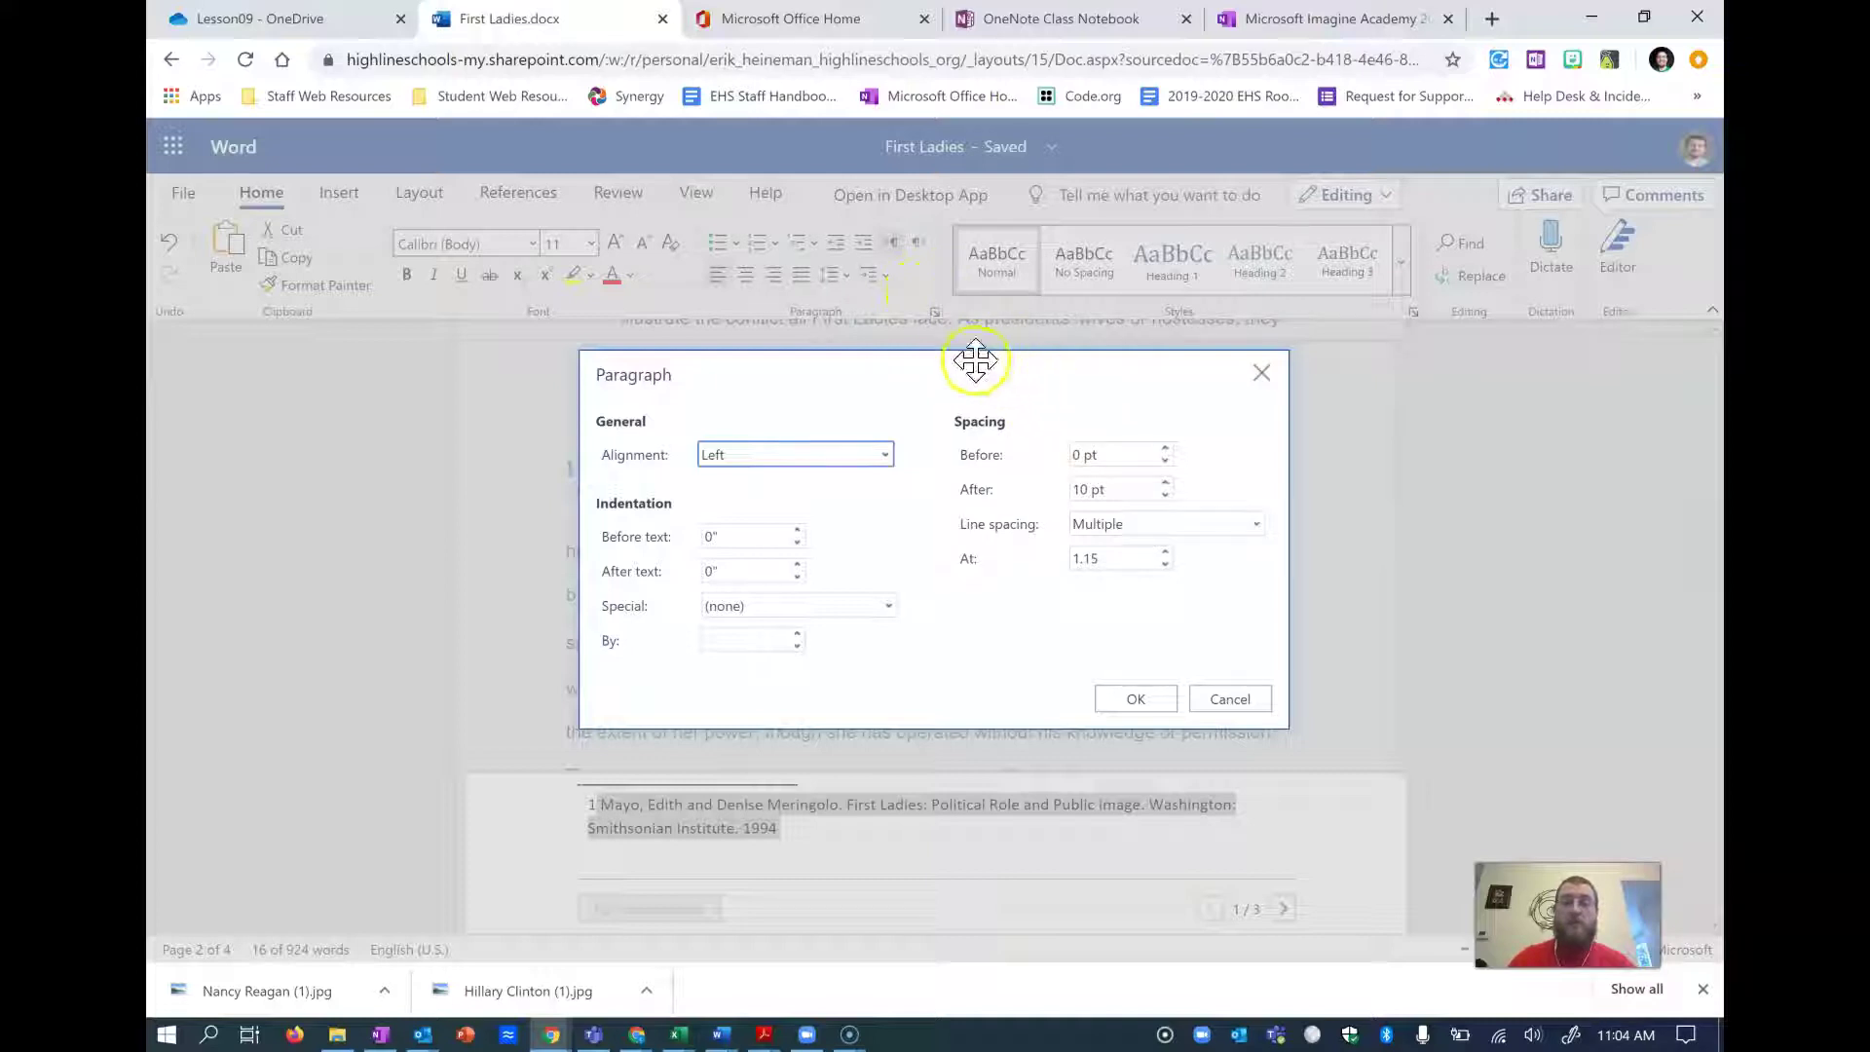
click(1163, 528)
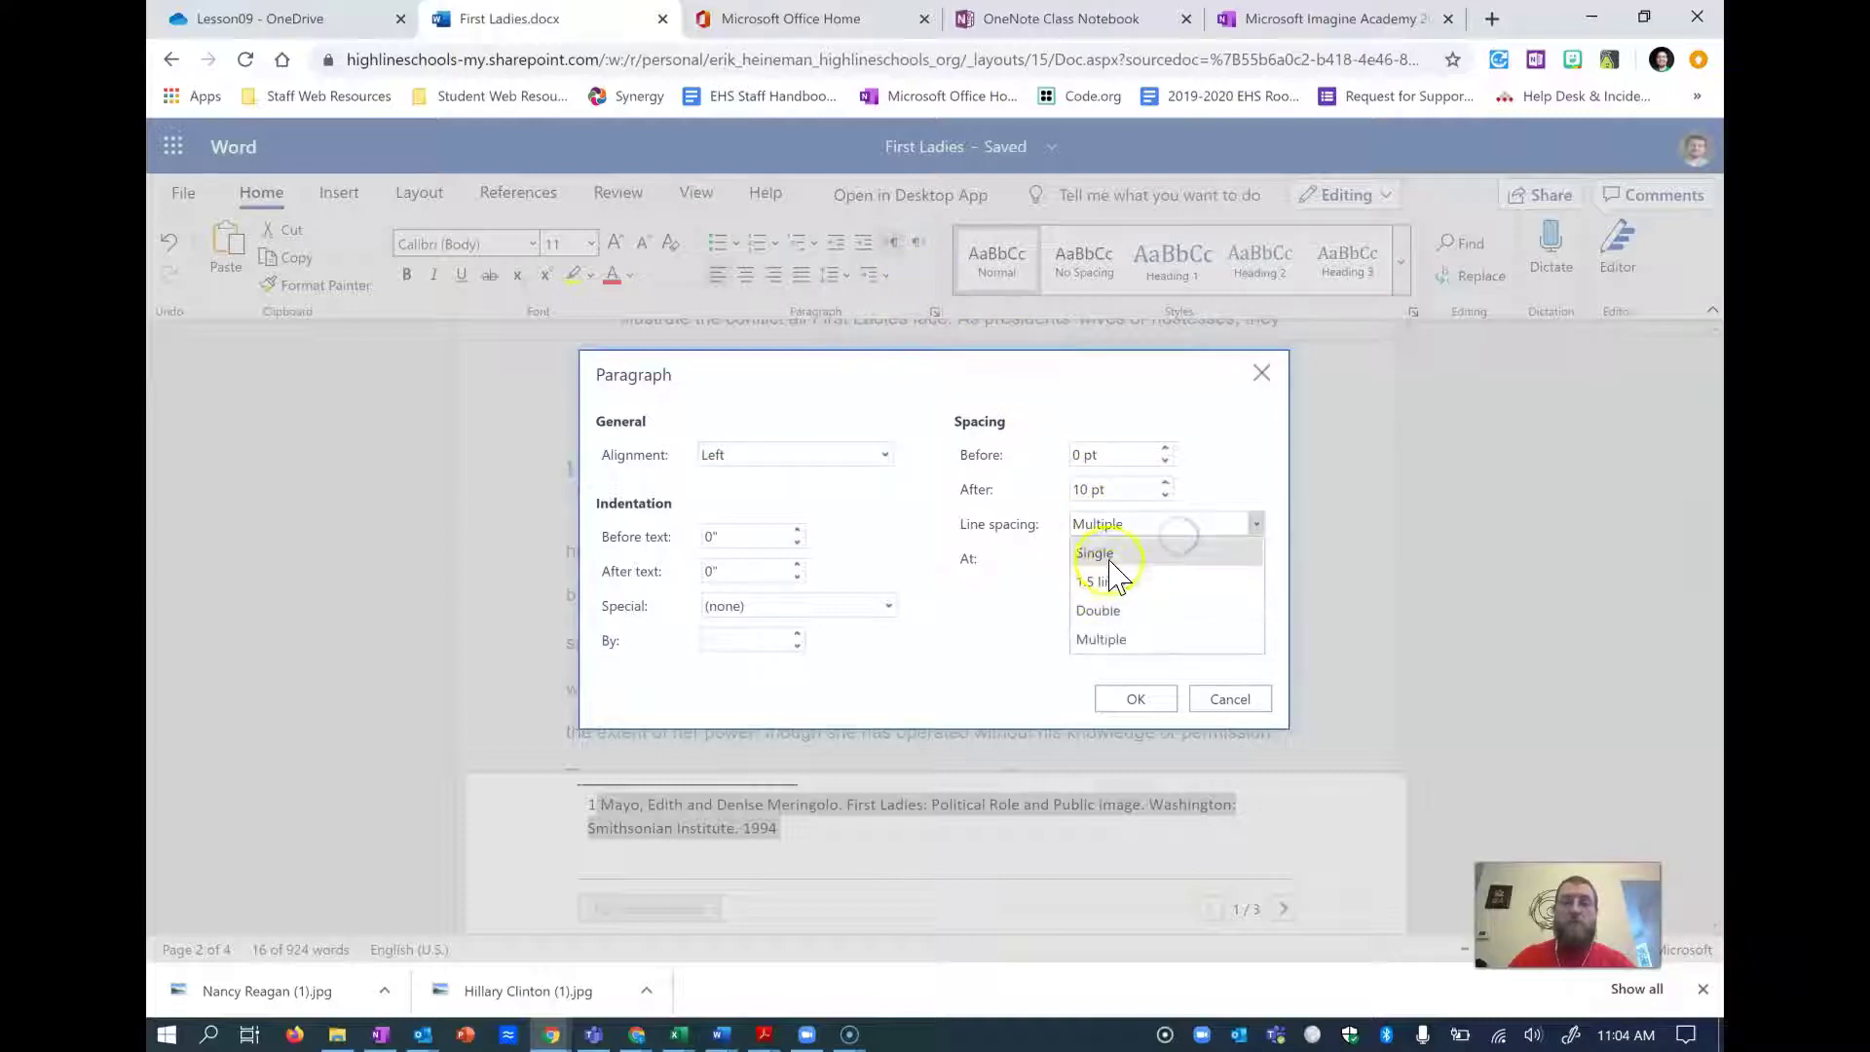
click(1110, 555)
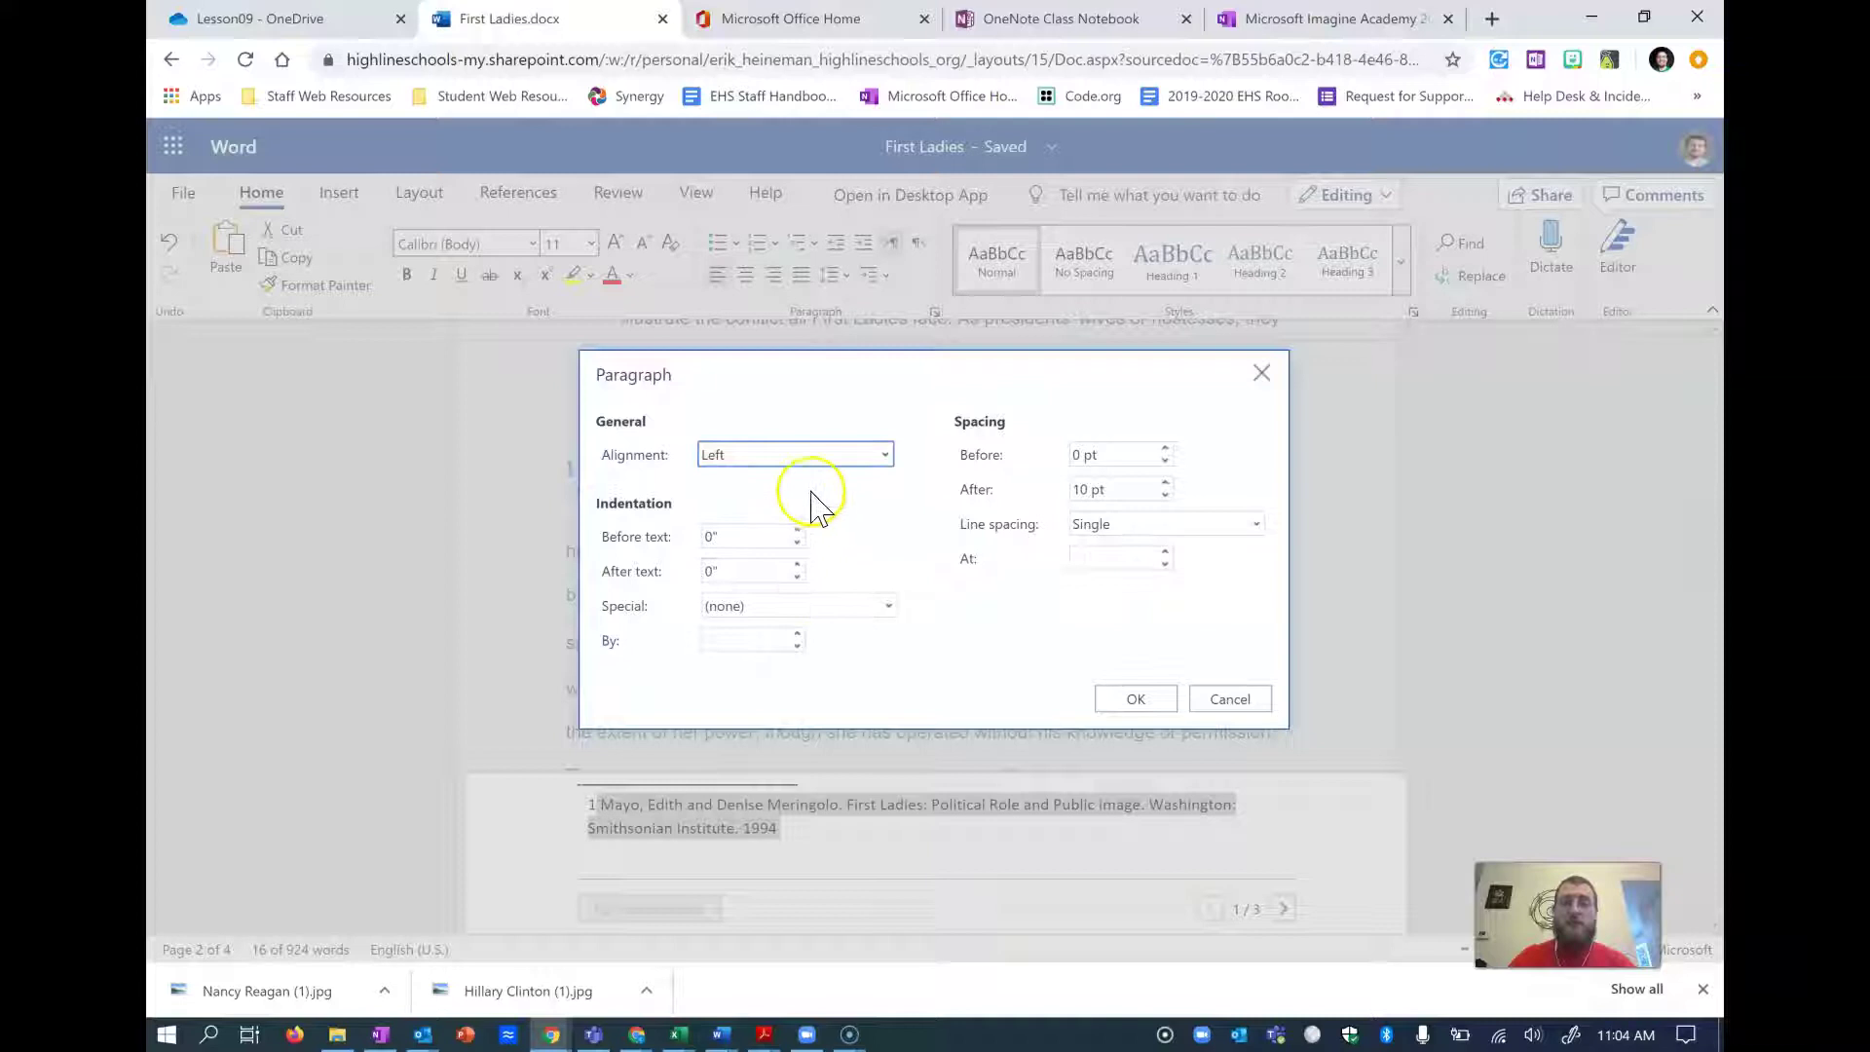
click(857, 605)
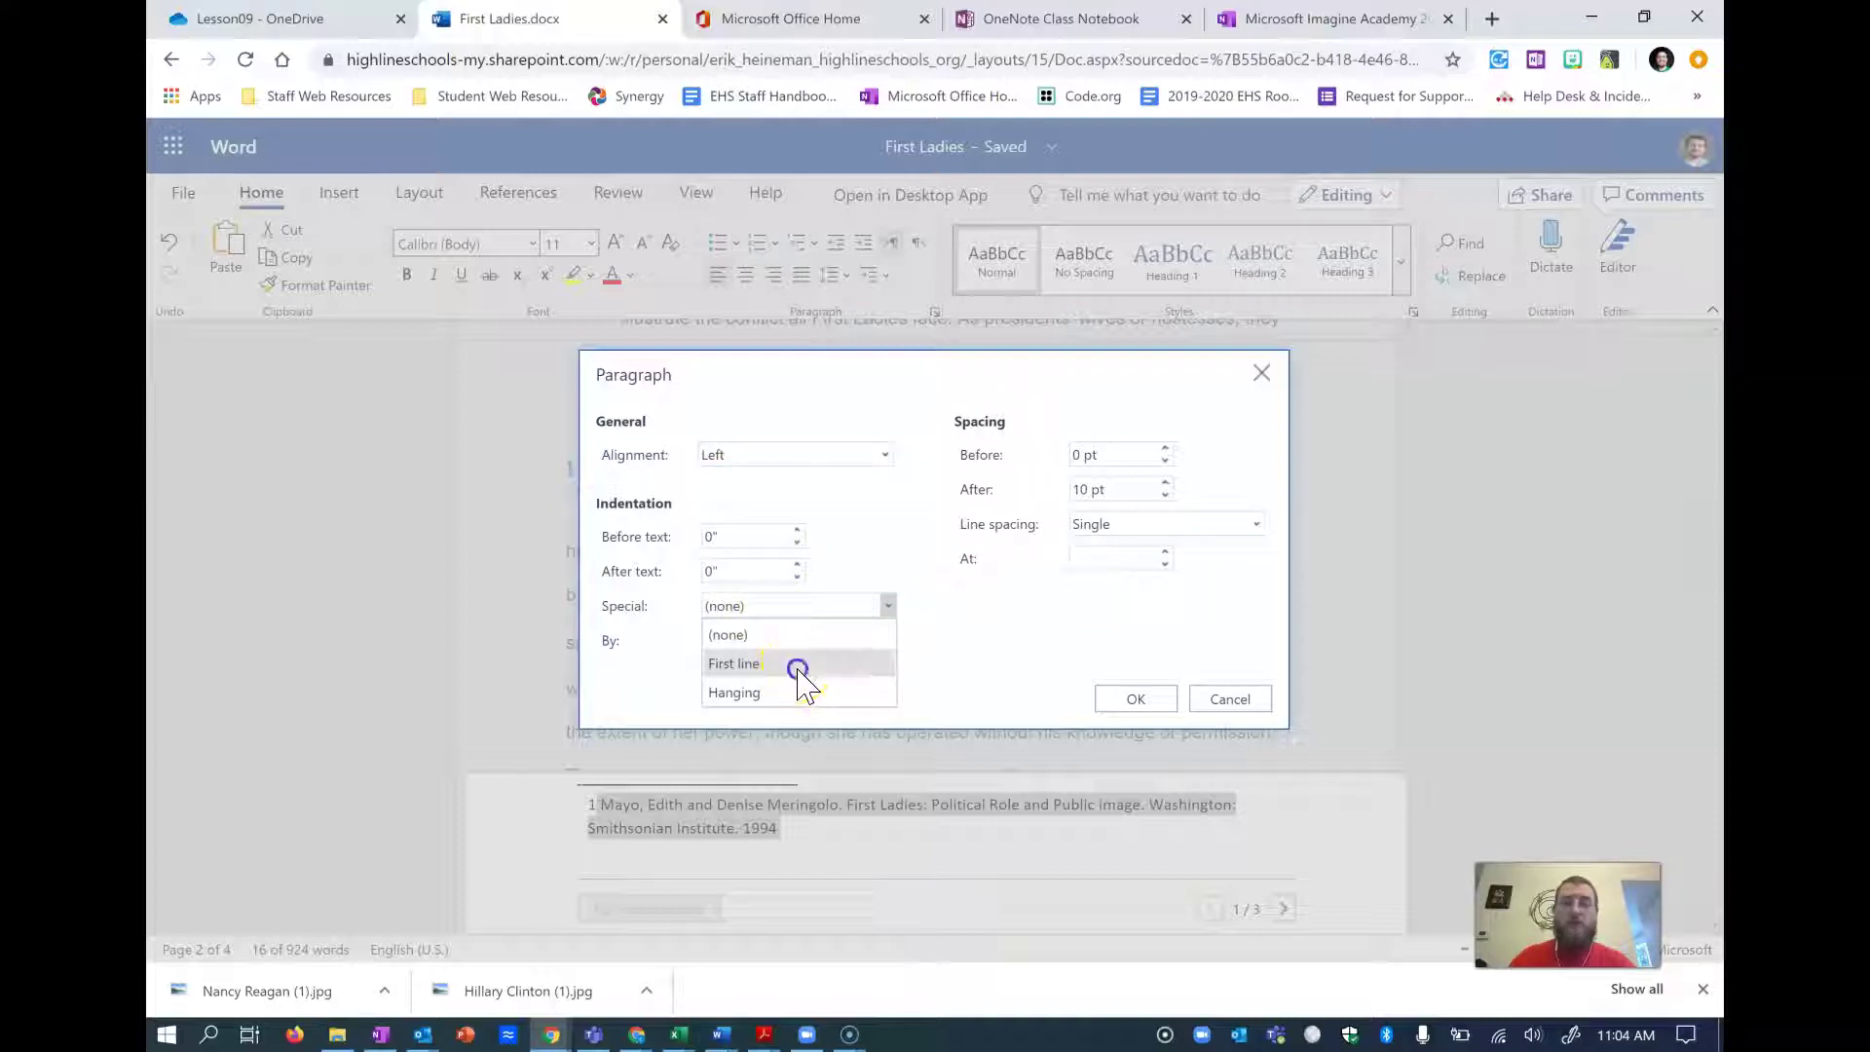
click(797, 666)
click(825, 604)
click(792, 692)
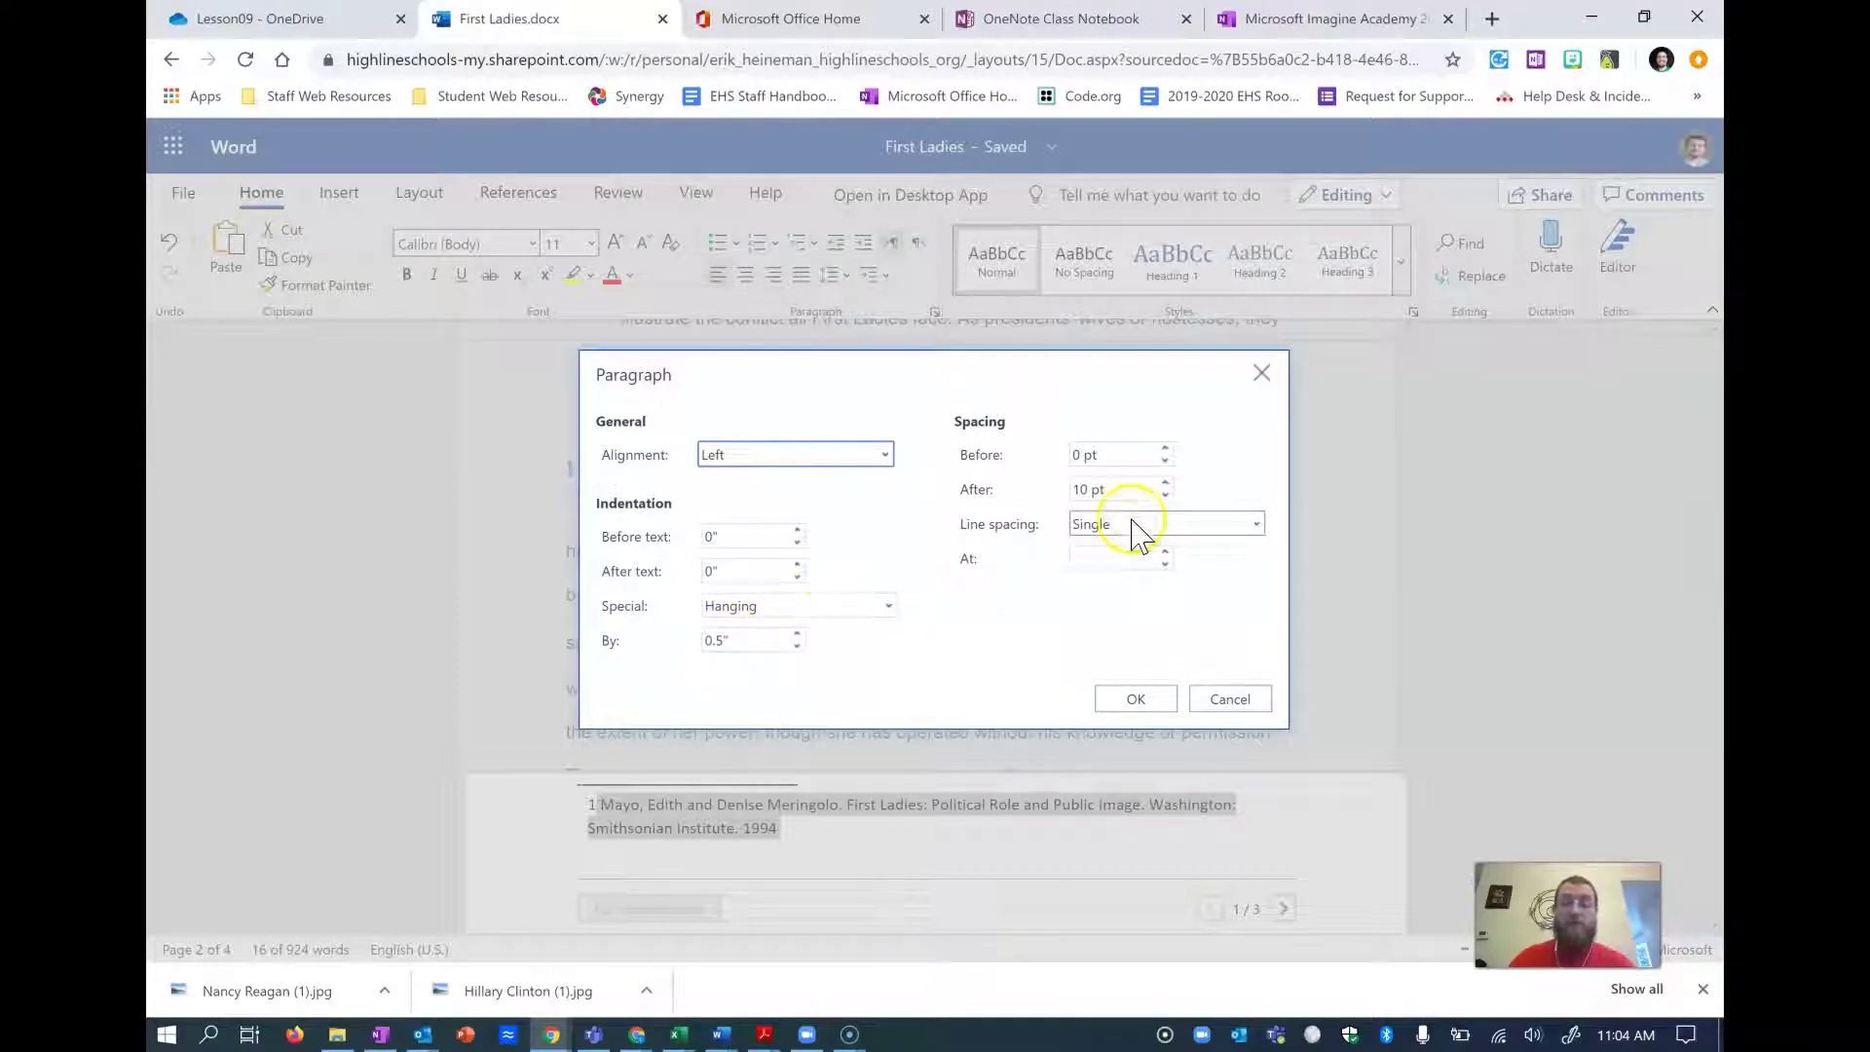
click(1165, 484)
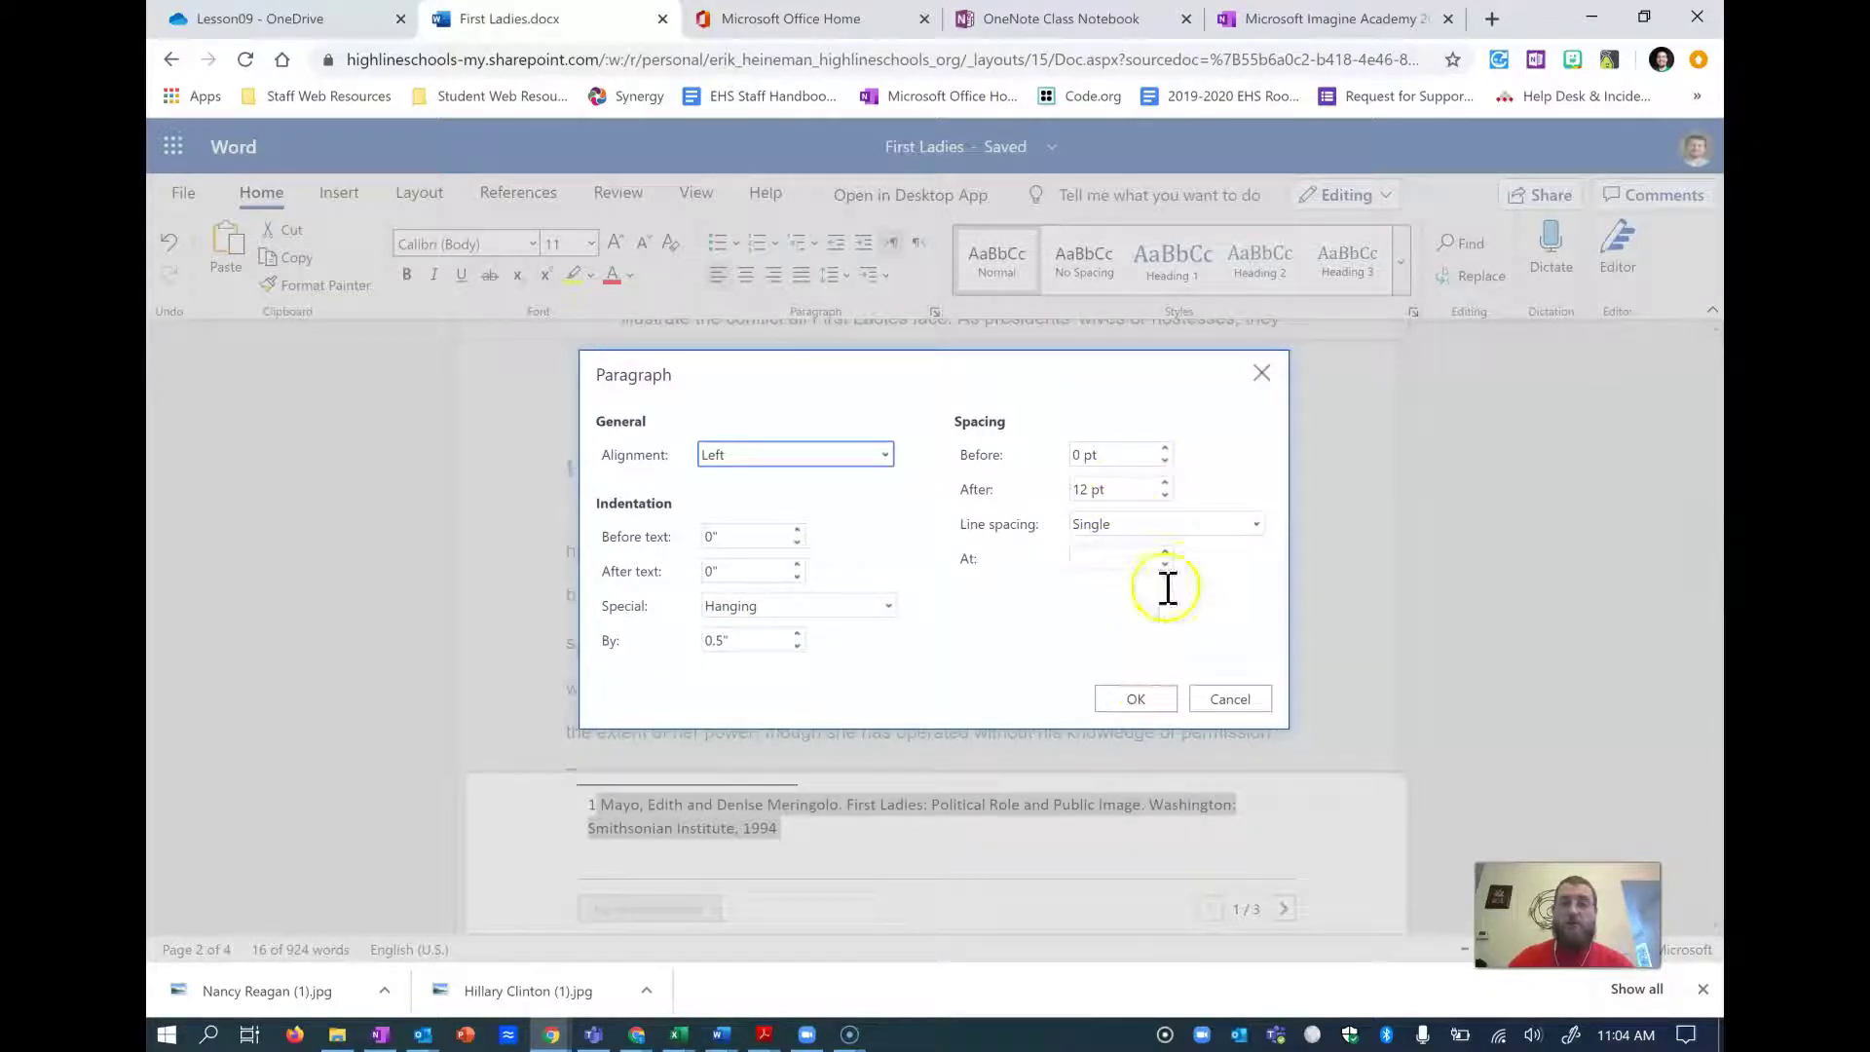
click(1136, 697)
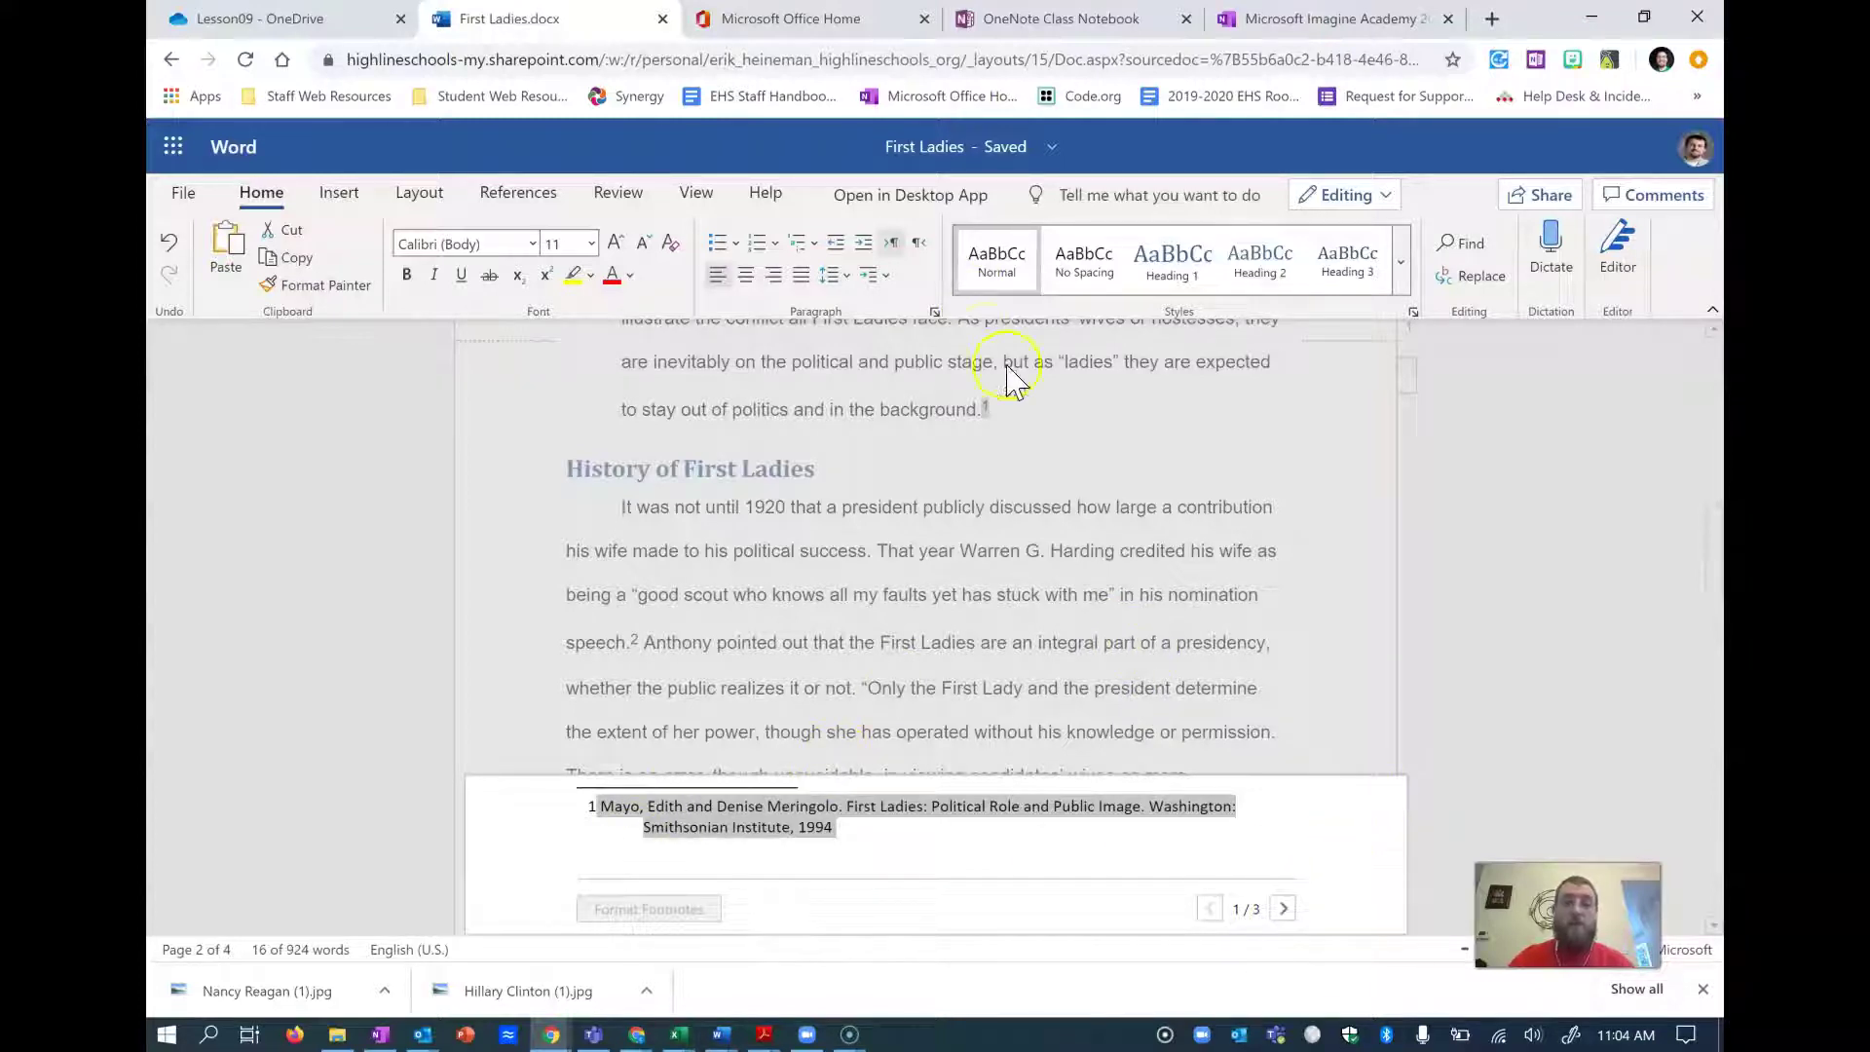
- Check the footnote spacing and indent steps in OneNote and bring up the third footnote for editing in Word
click(1329, 19)
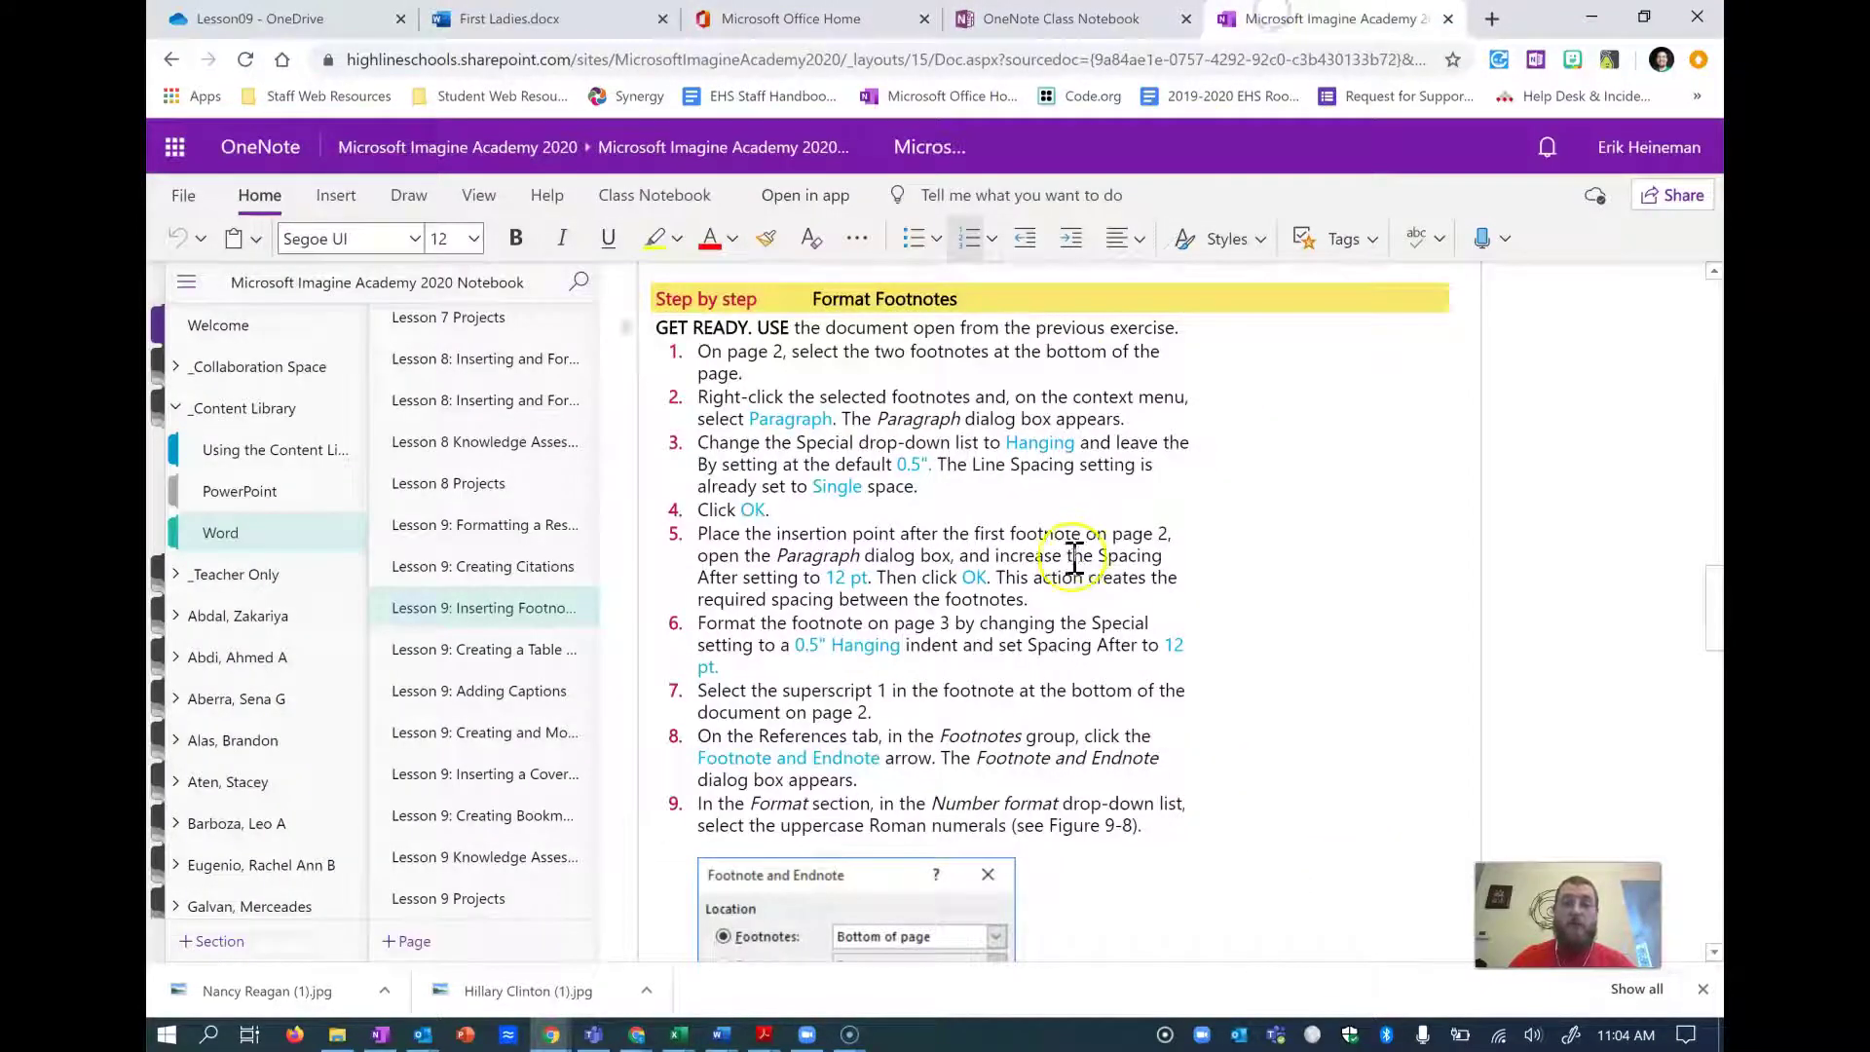
scroll(937, 527, down, 1)
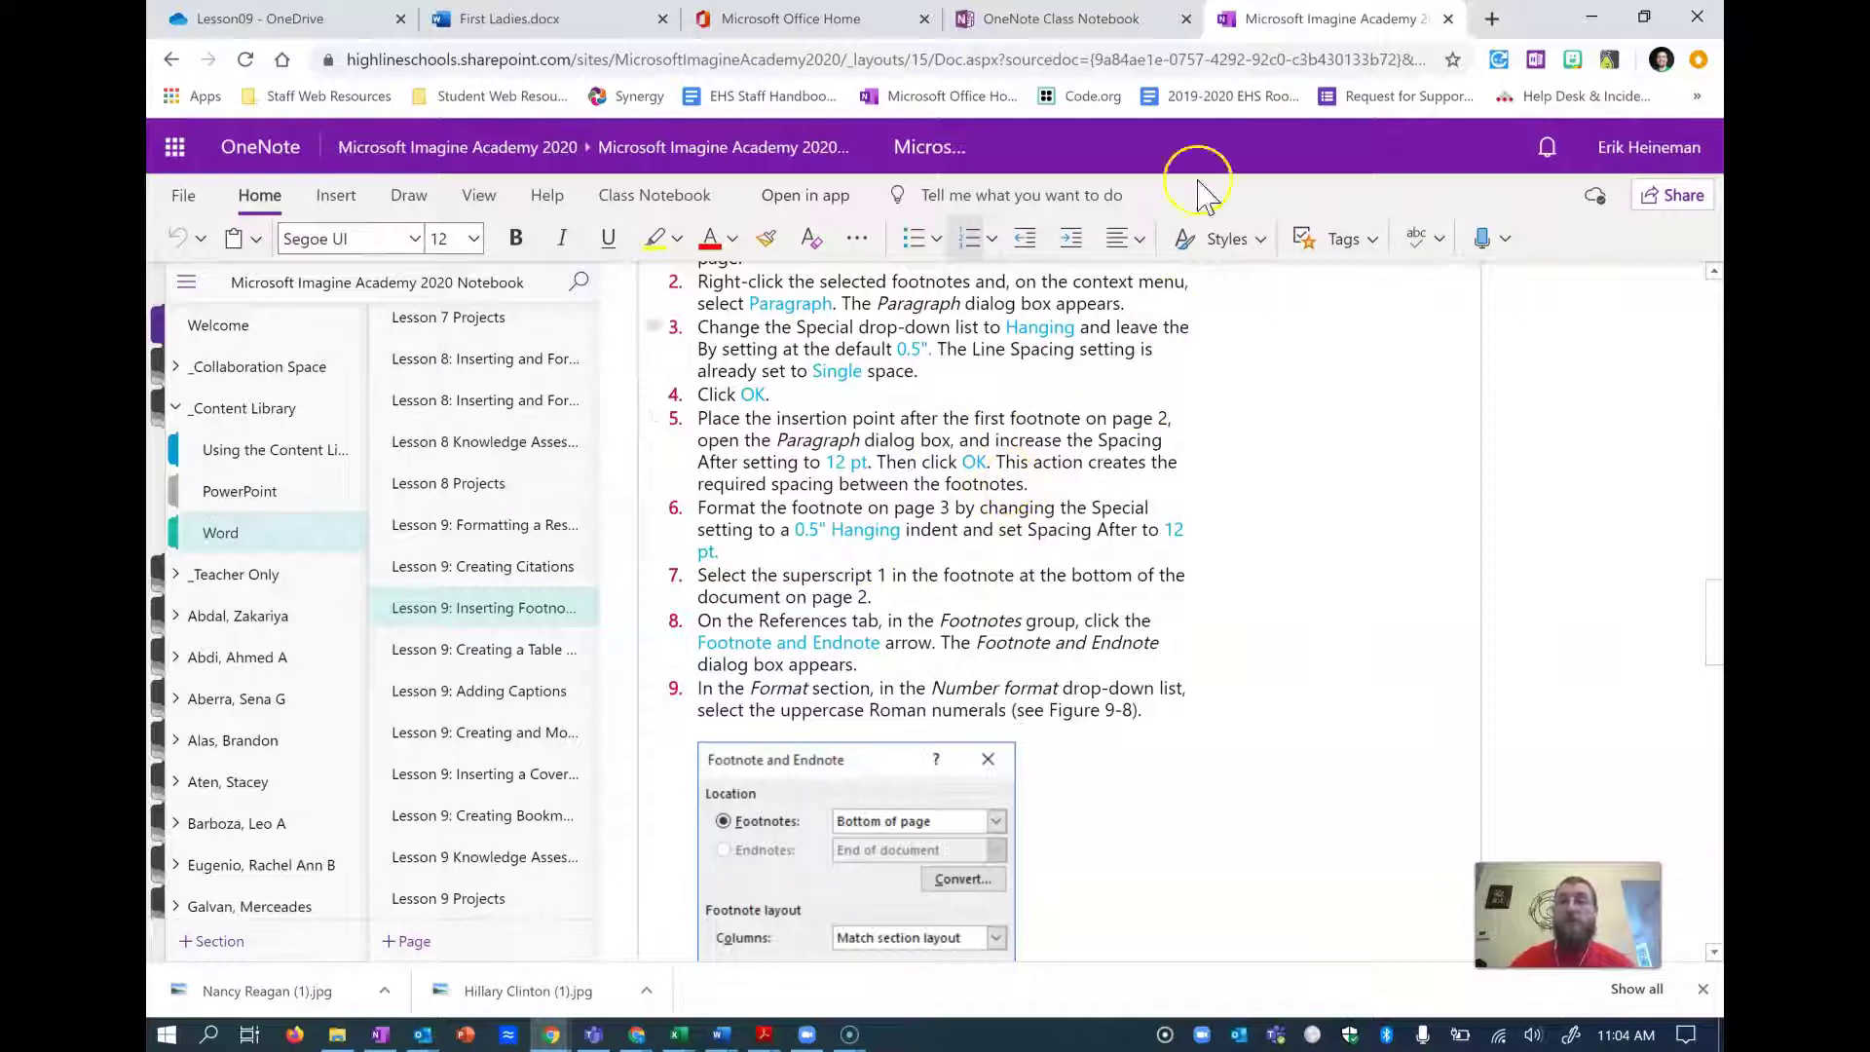
click(589, 22)
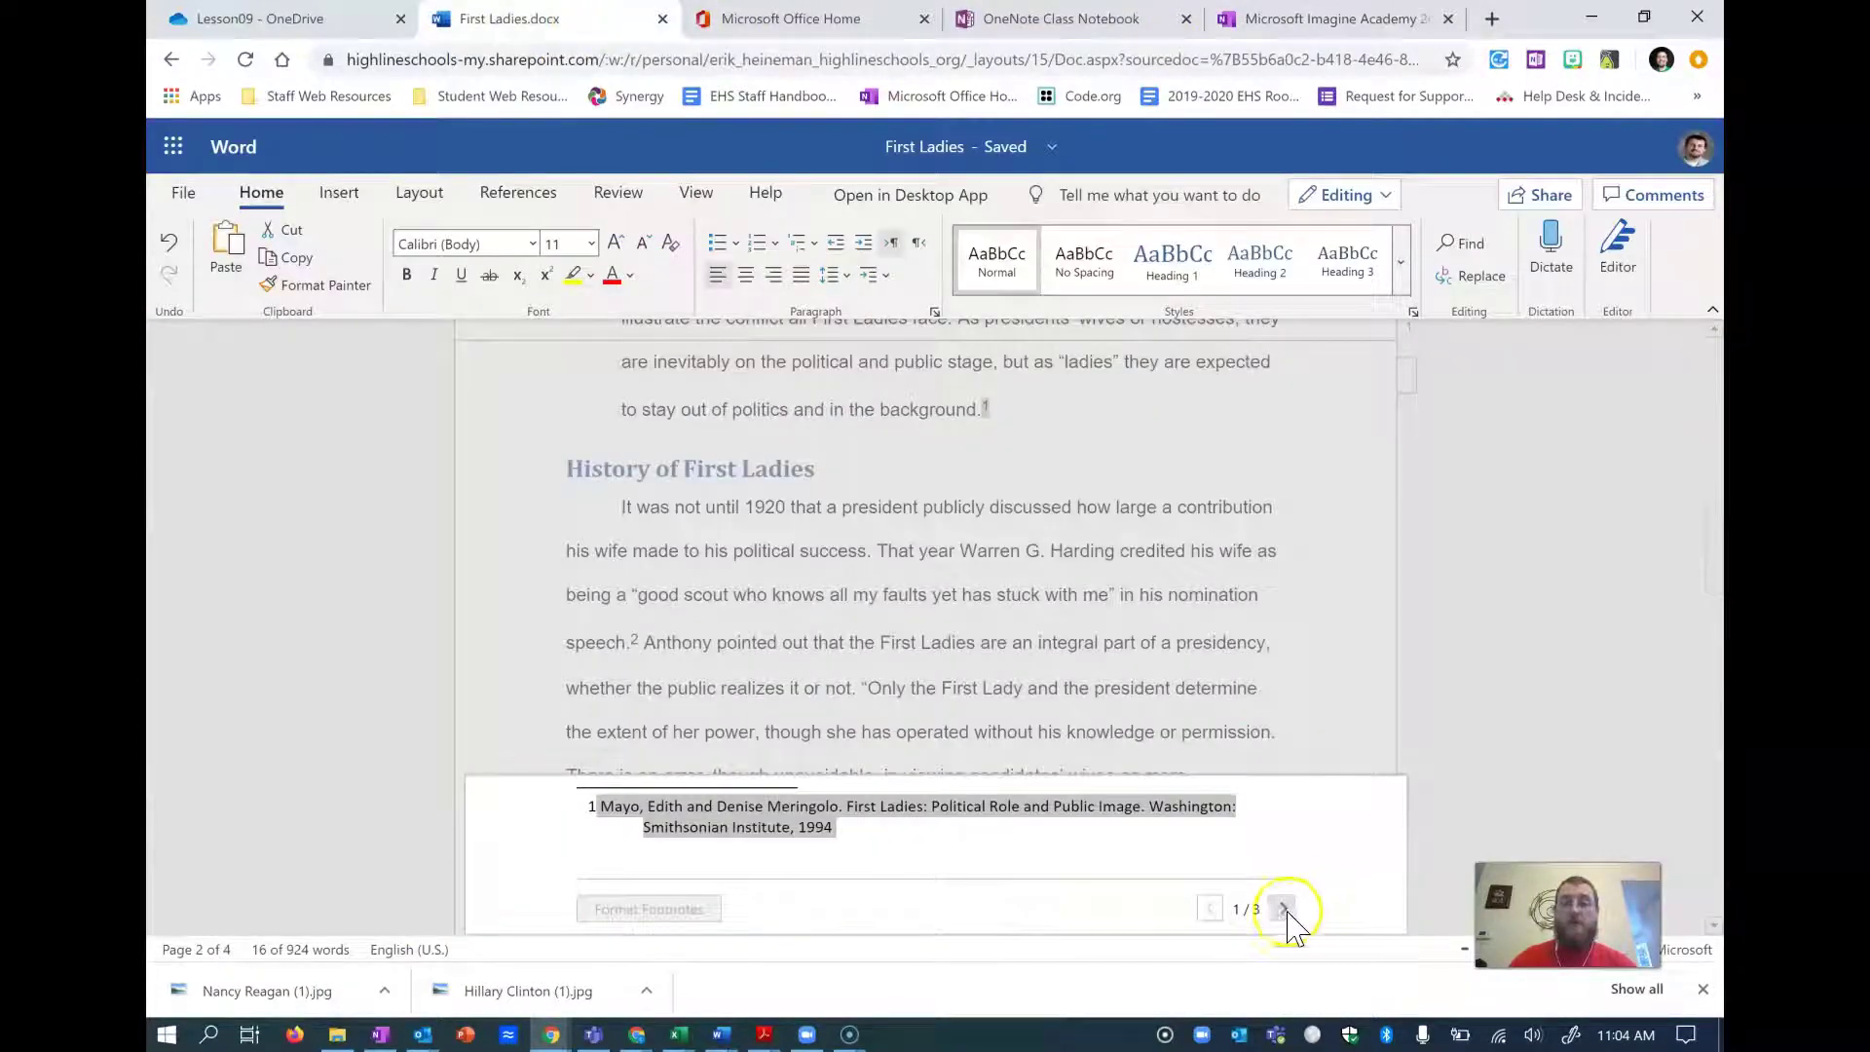
click(1283, 908)
click(1283, 909)
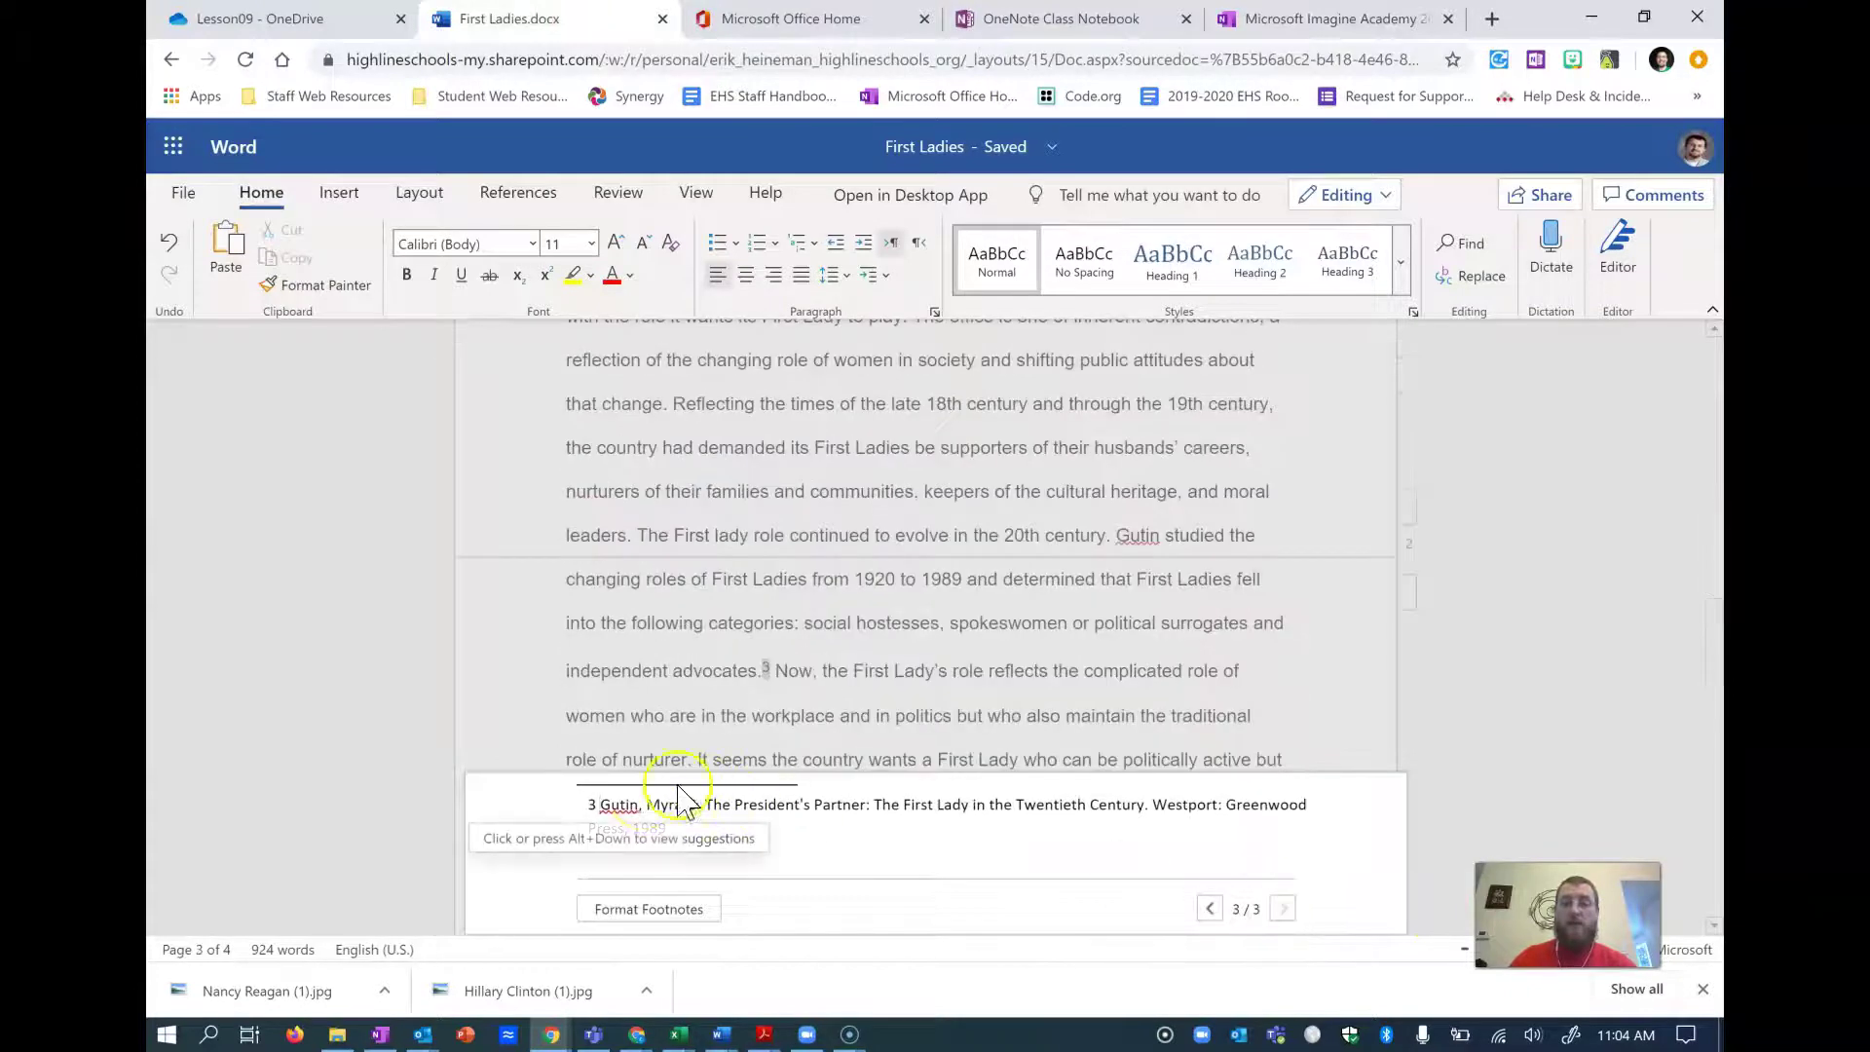
- Format the third footnote's paragraph with single line spacing, a 0.5" hanging indent and 12 pt spacing after
drag(599, 808, 718, 837)
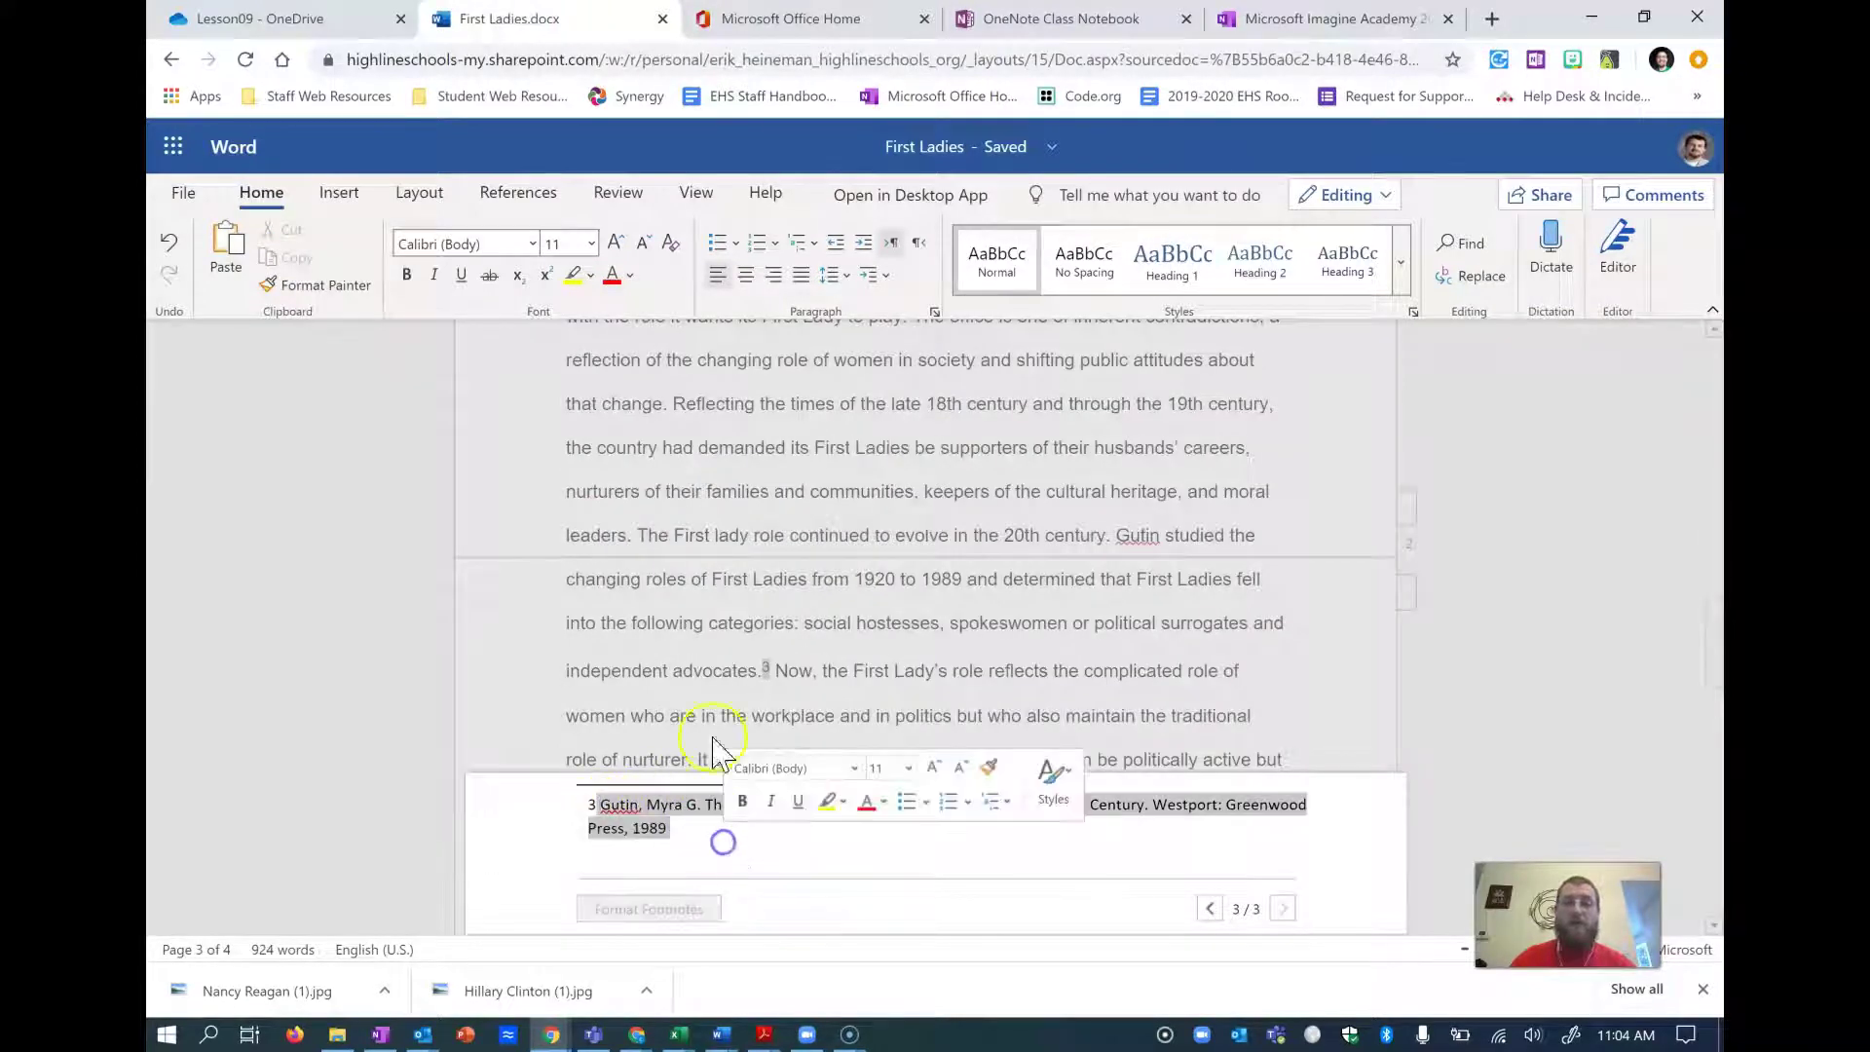
click(935, 312)
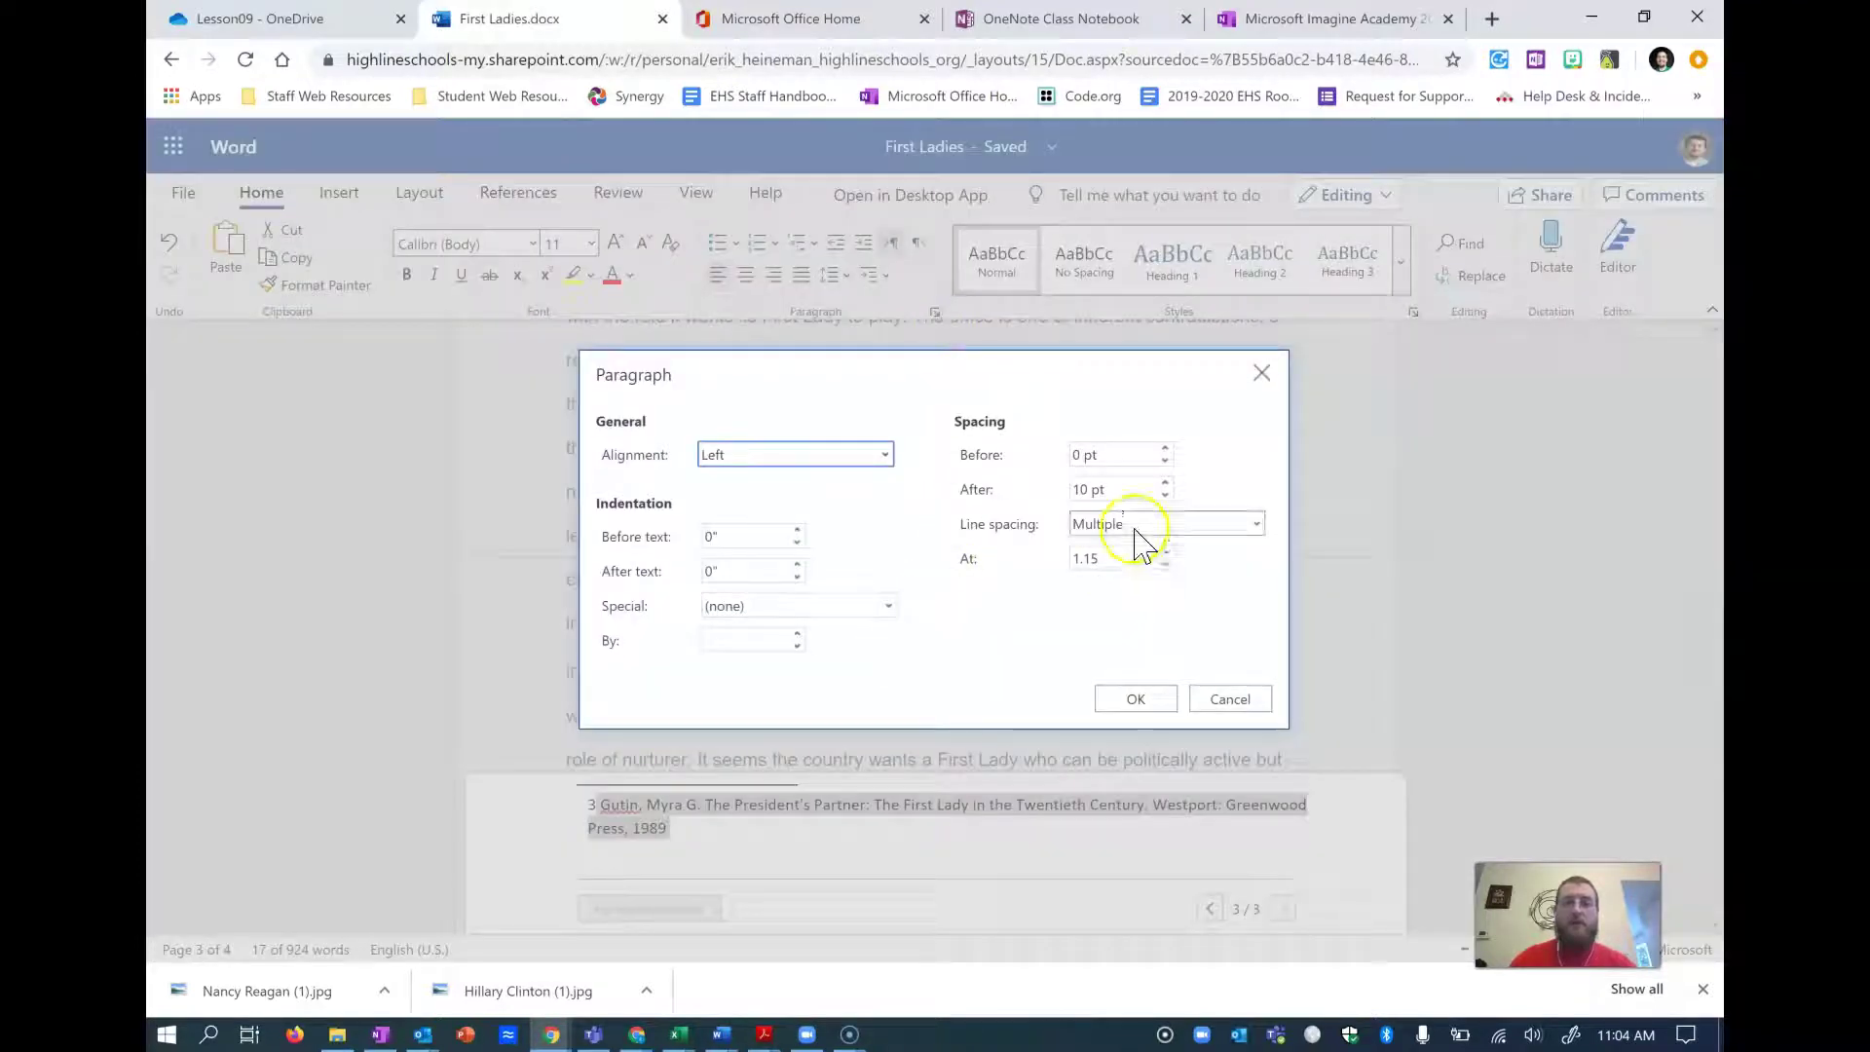
click(1173, 526)
click(1168, 552)
click(1148, 526)
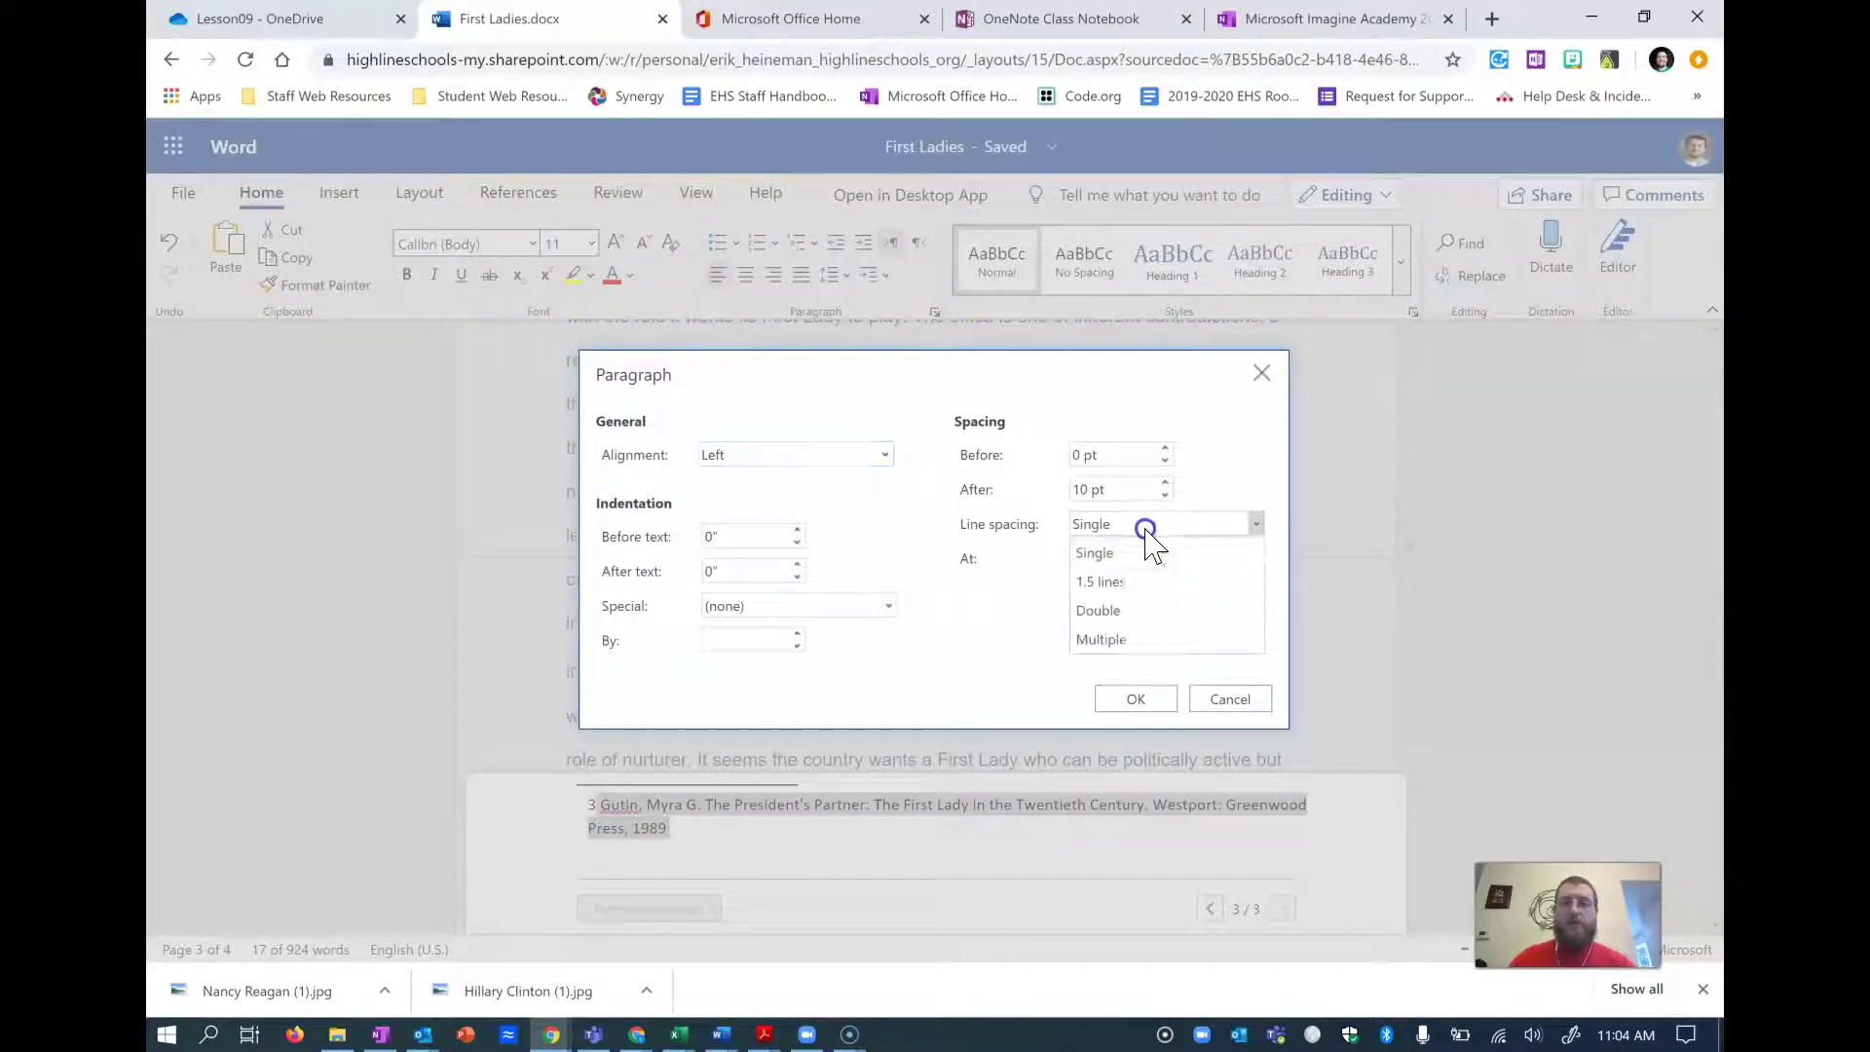
click(1129, 566)
click(878, 606)
click(790, 693)
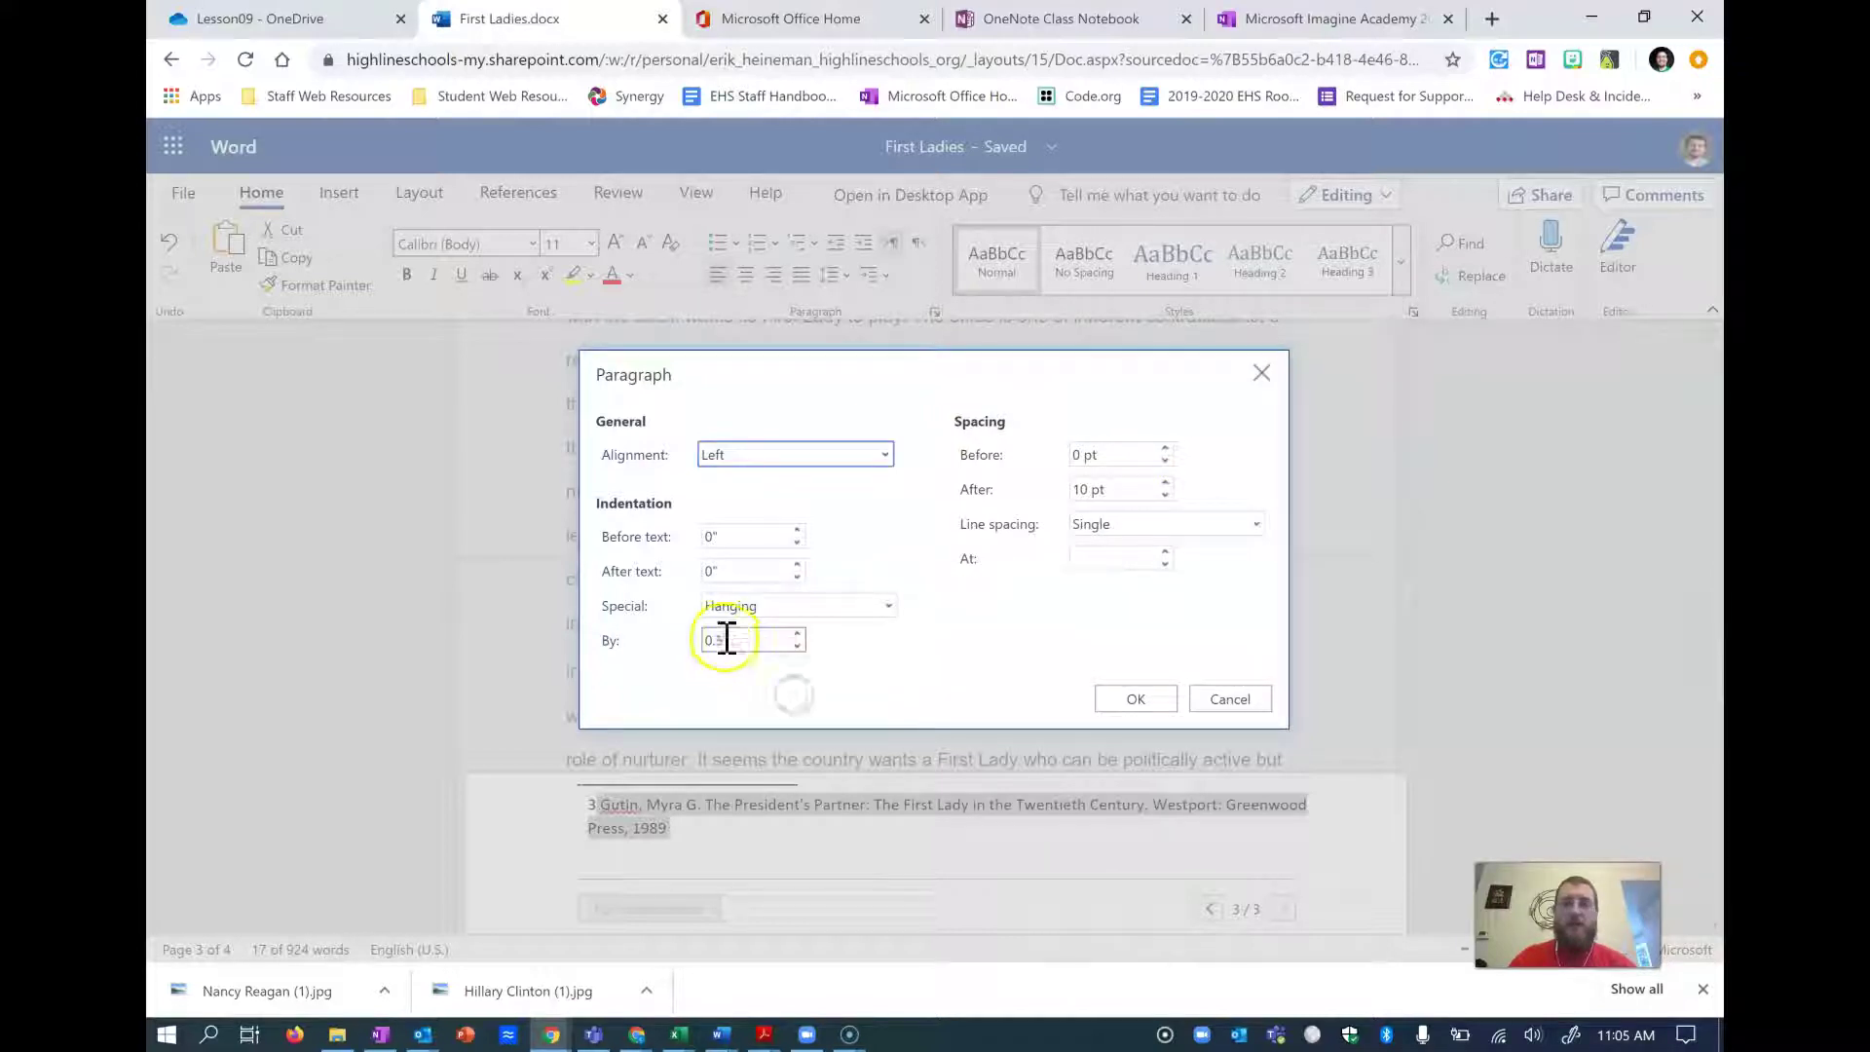
click(1164, 483)
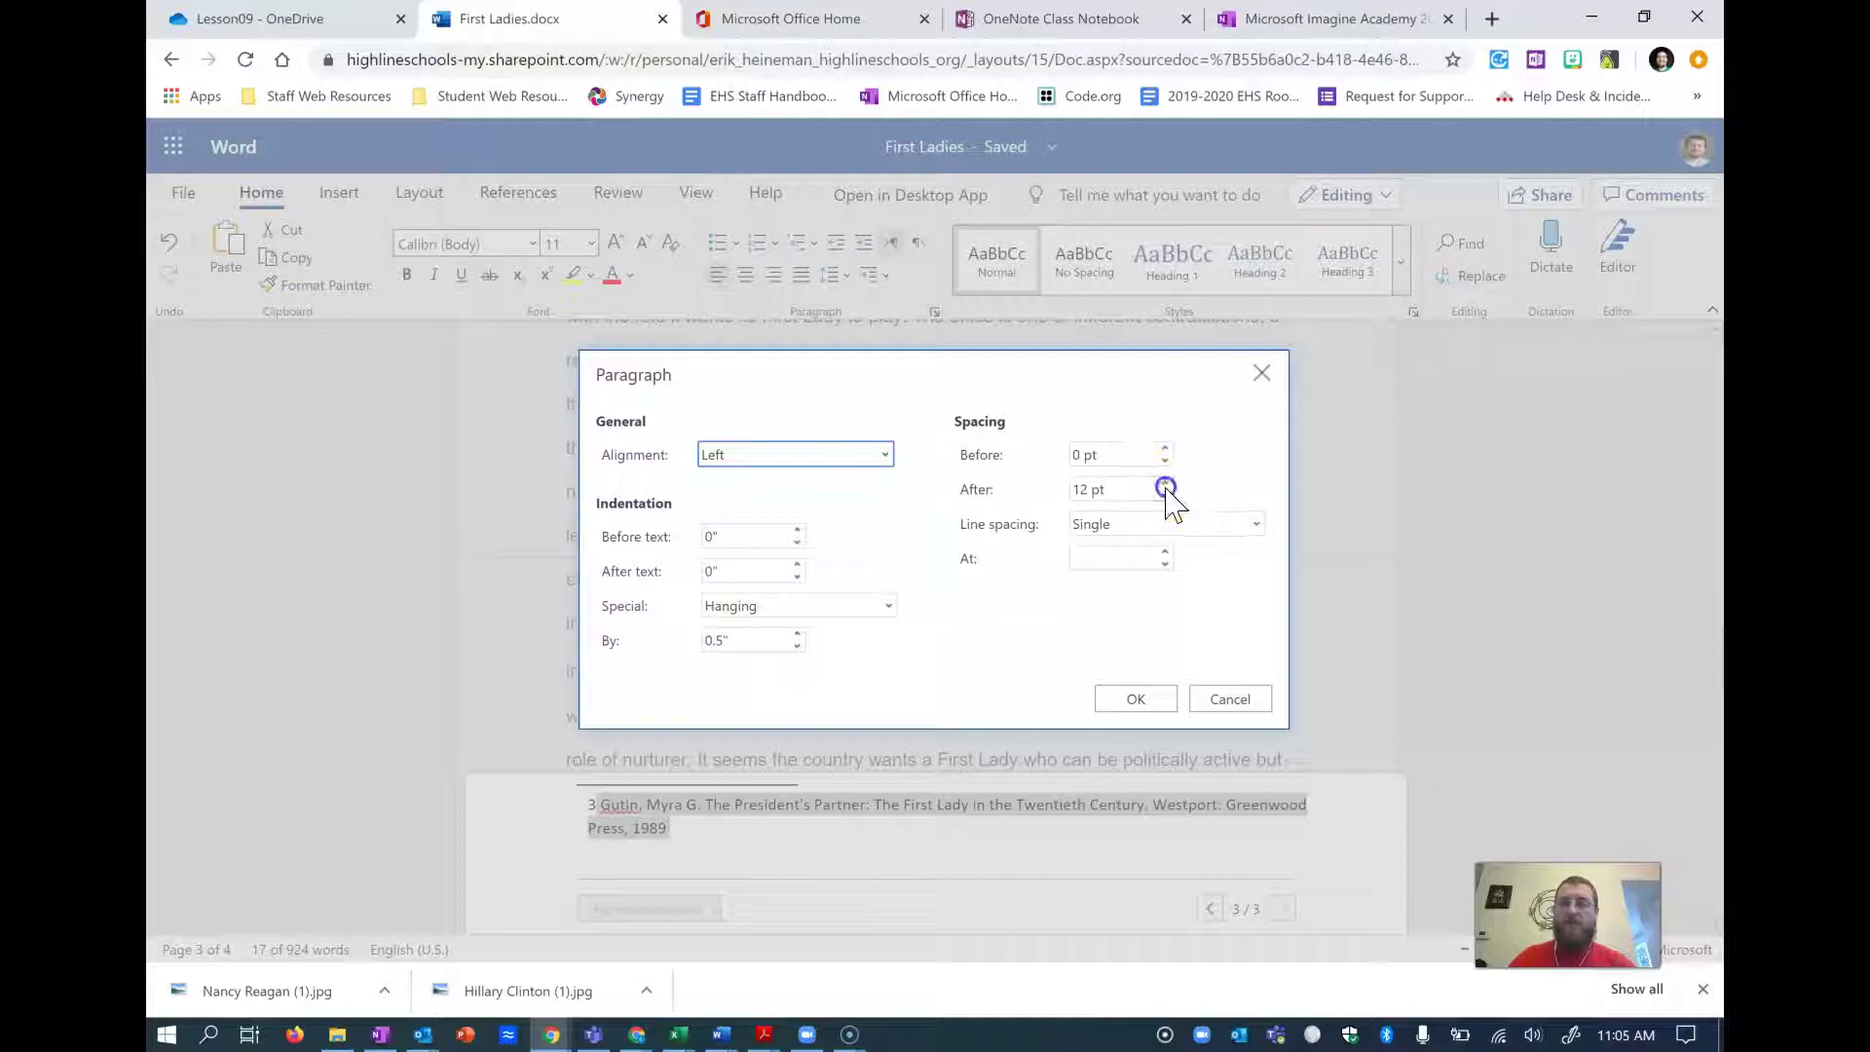
click(1138, 696)
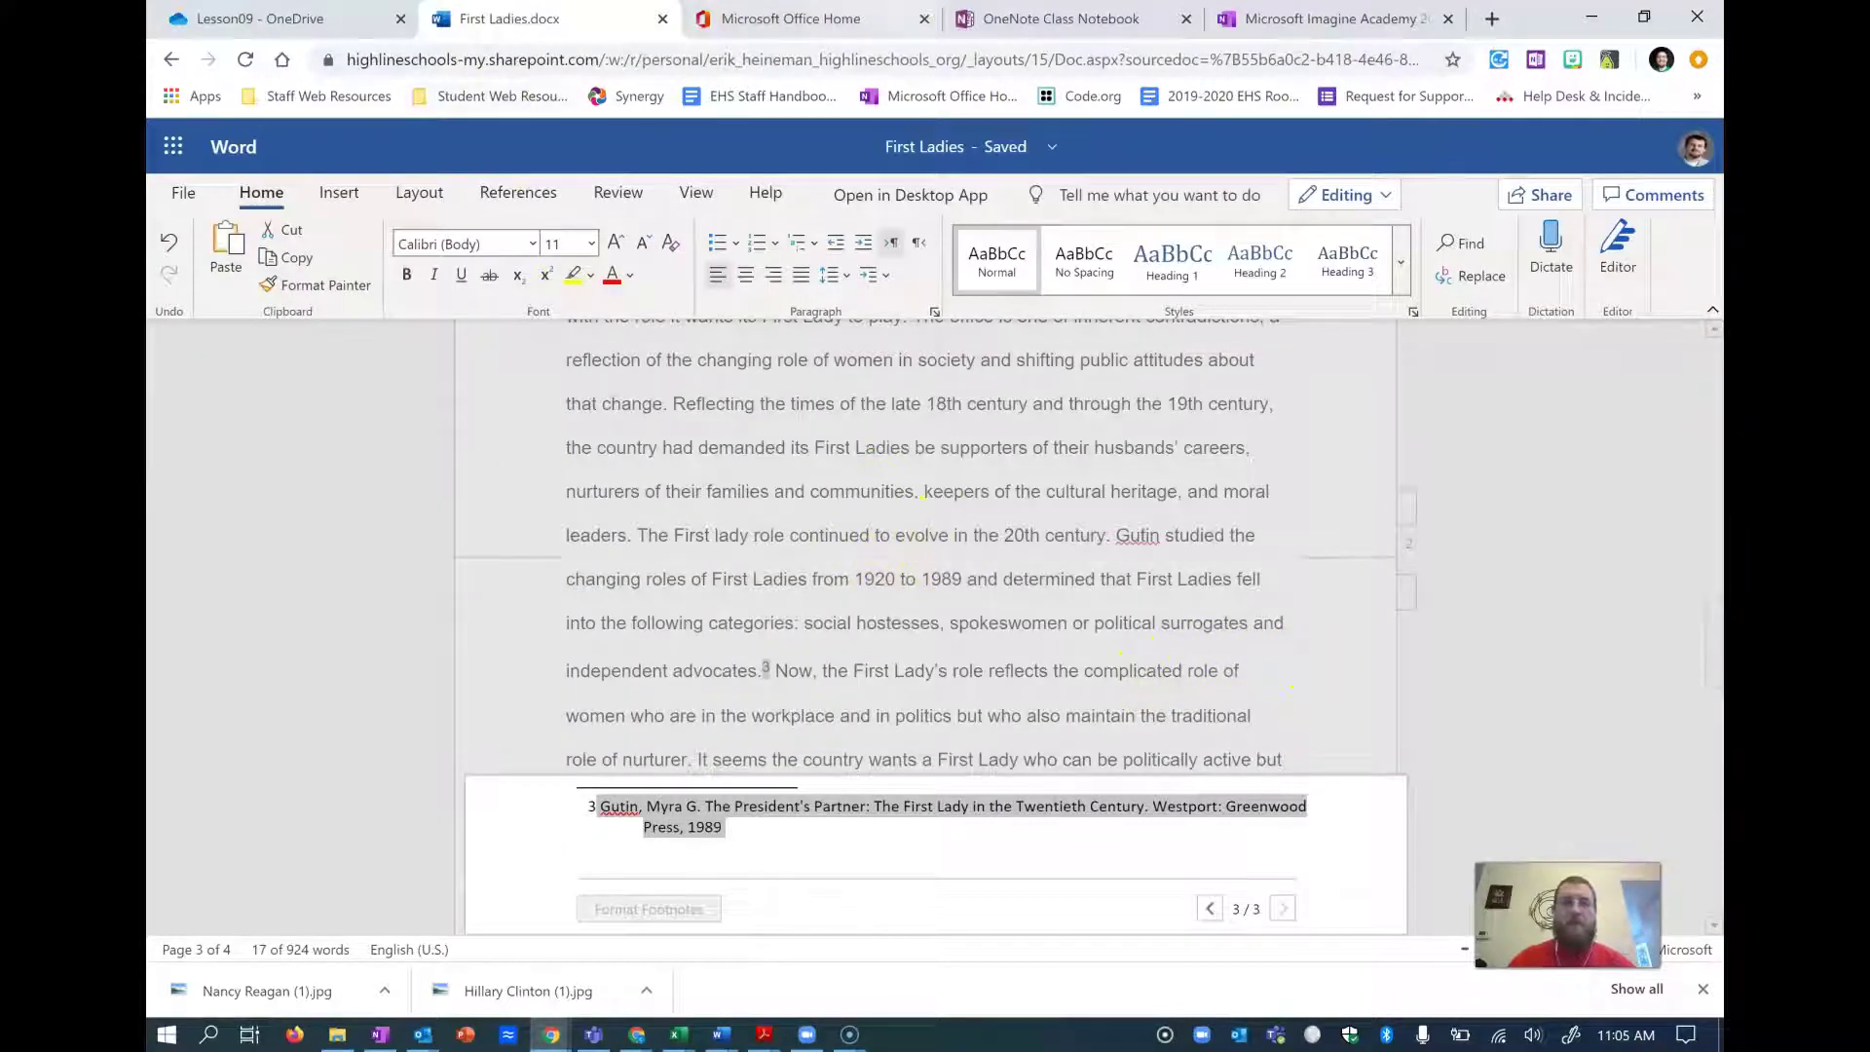
- Read the remaining Format Footnotes steps and the Convert Footnotes and Endnotes exercise in OneNote
click(1281, 18)
scroll(991, 499, down, 5)
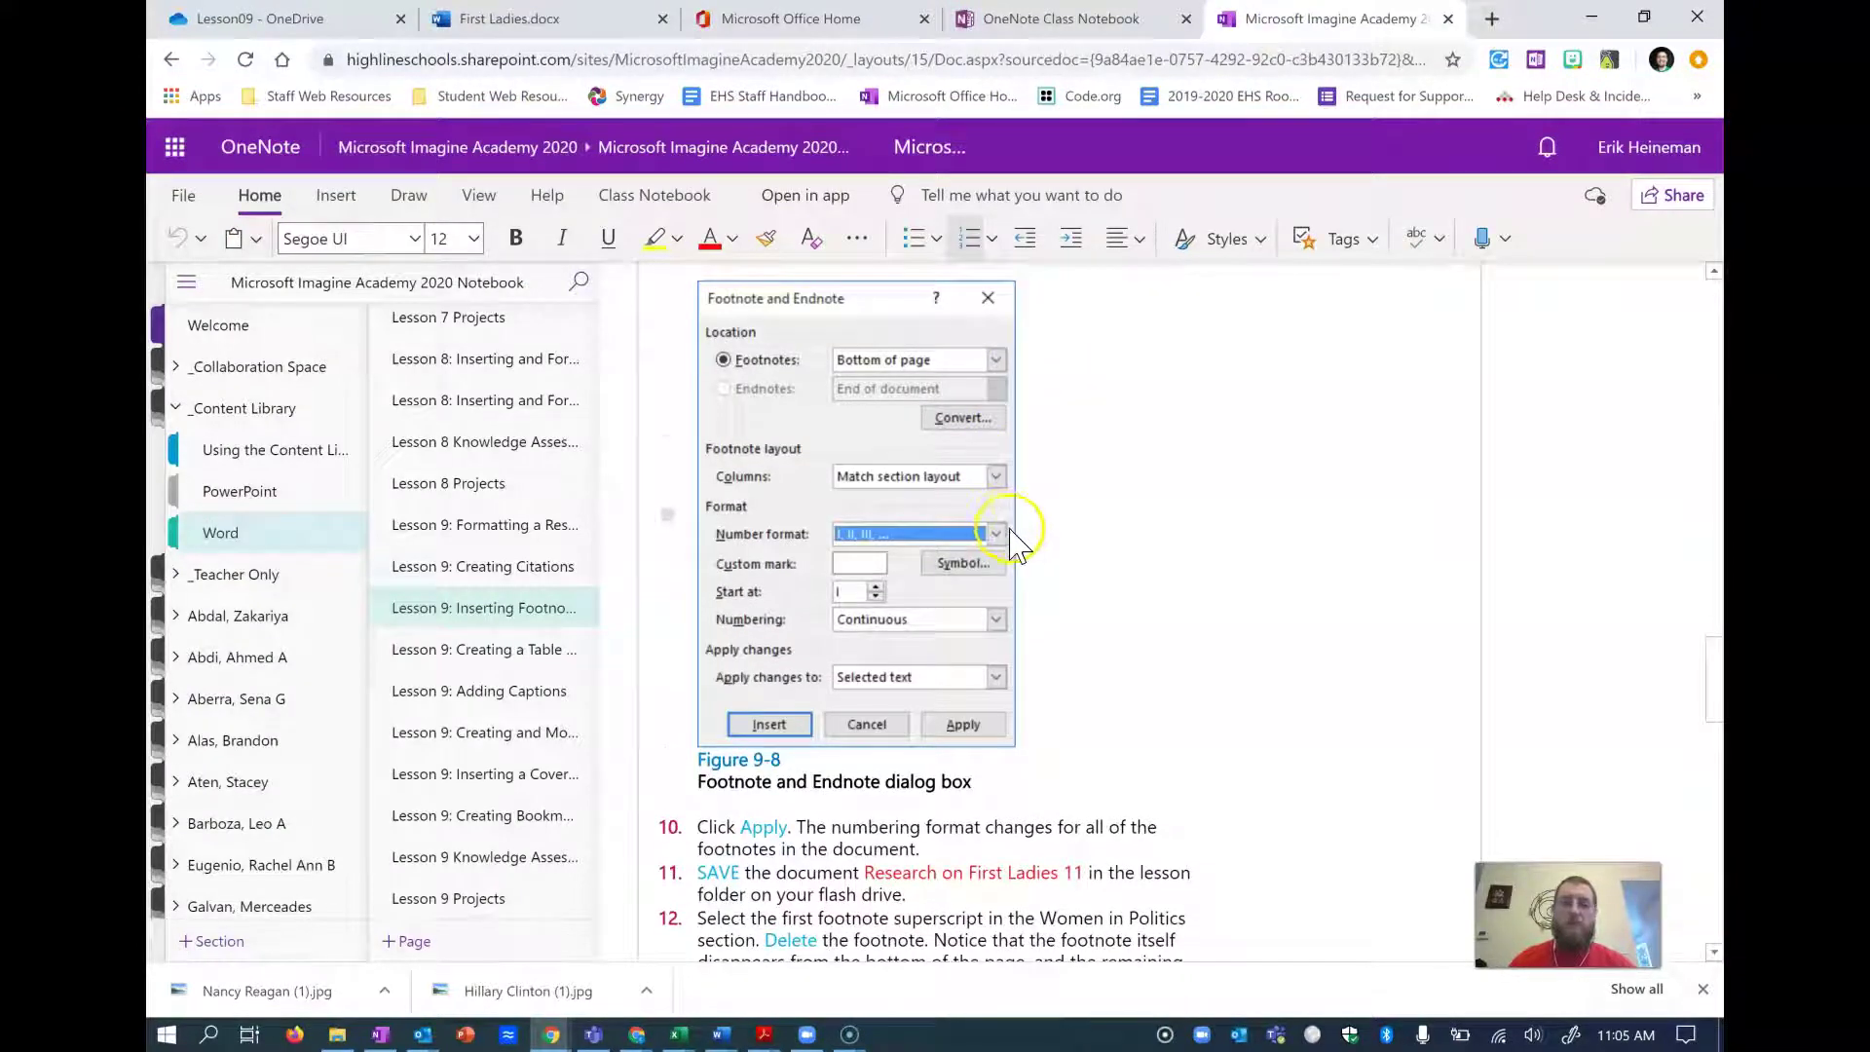
scroll(1012, 536, down, 3)
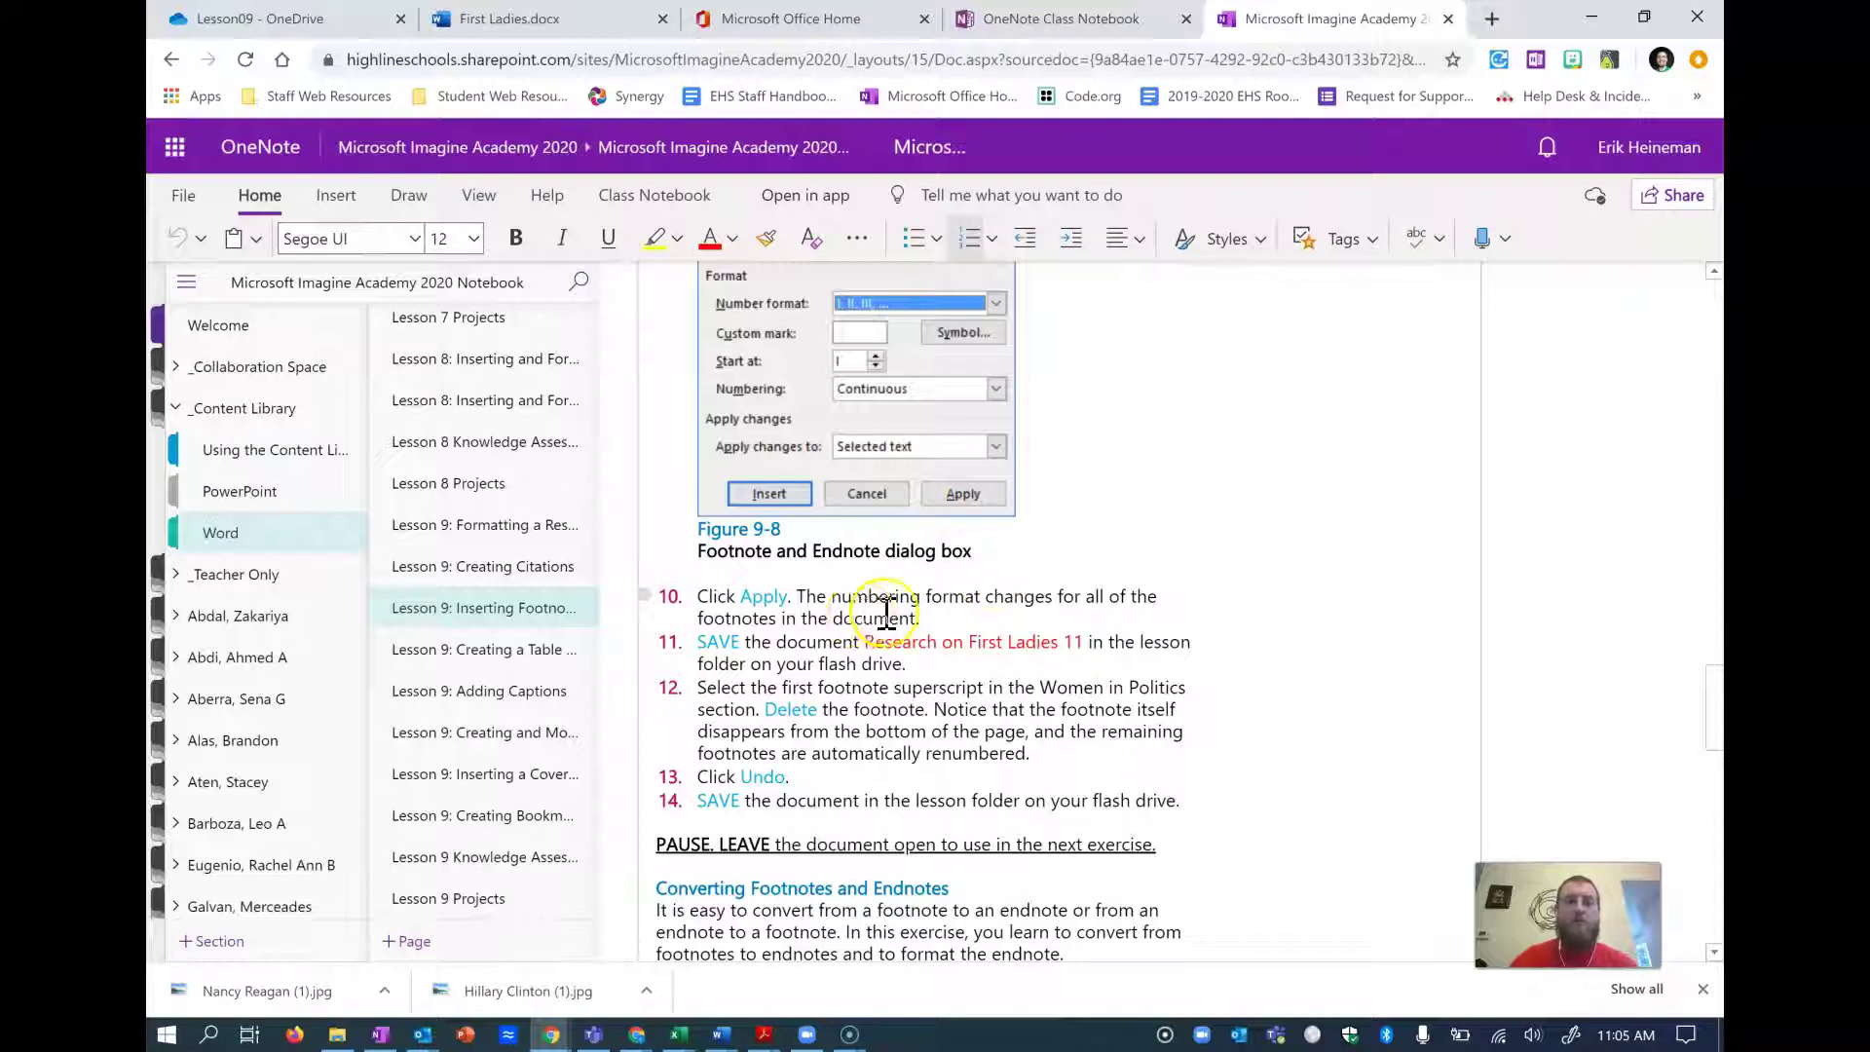
scroll(1047, 582, down, 9)
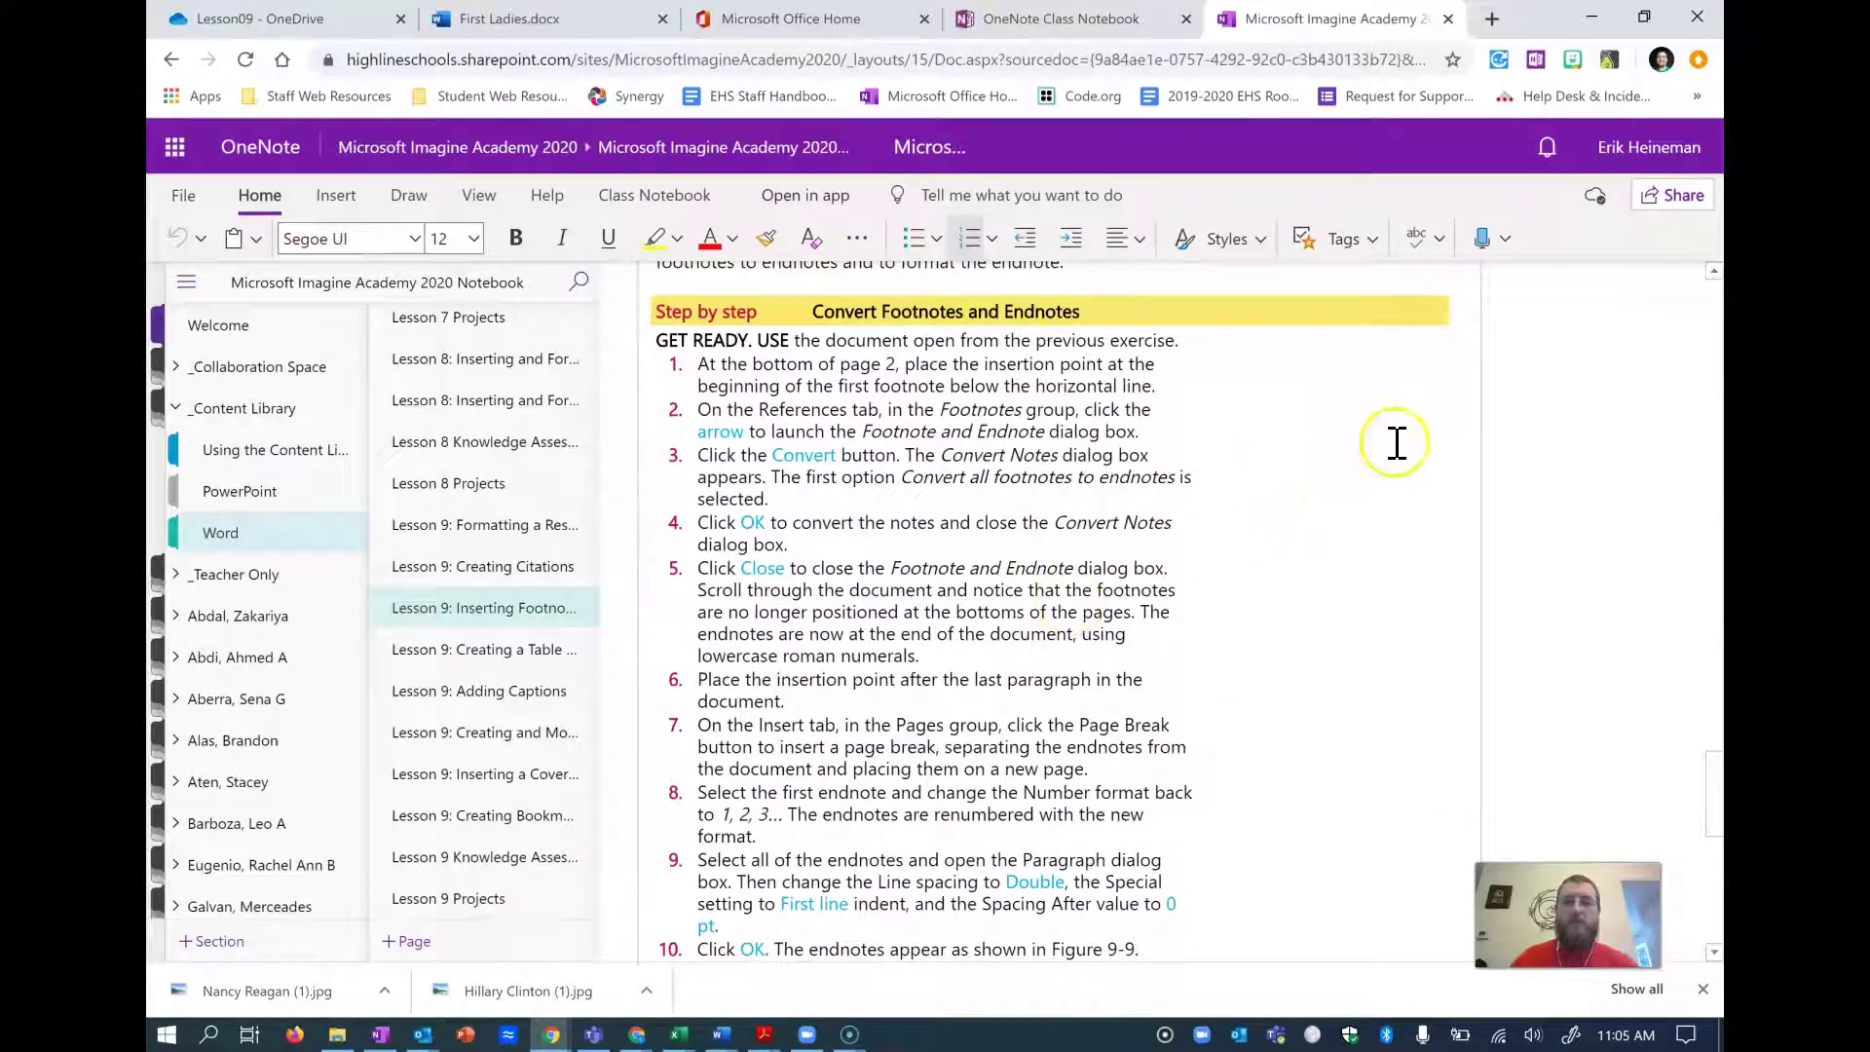
click(1183, 465)
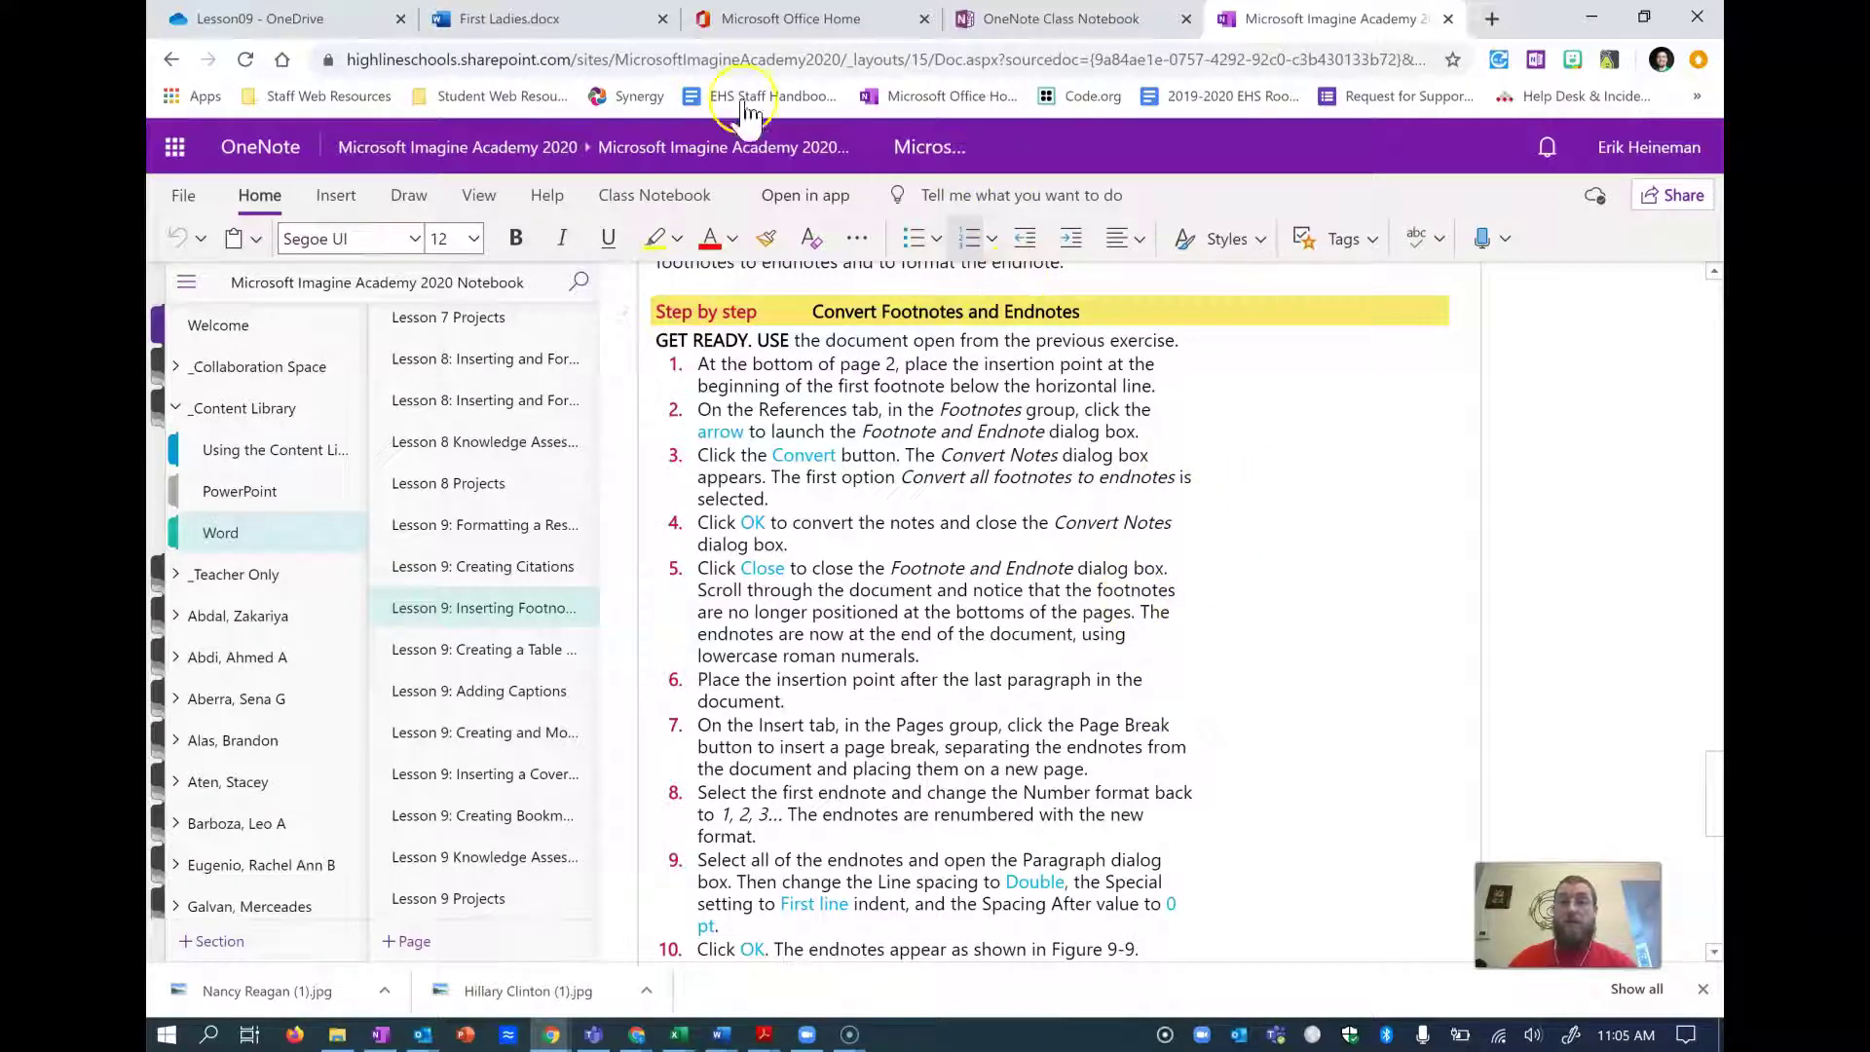
- Return to First Ladies in Word, leave footnote editing and open the document in Reading View
click(507, 19)
click(1503, 587)
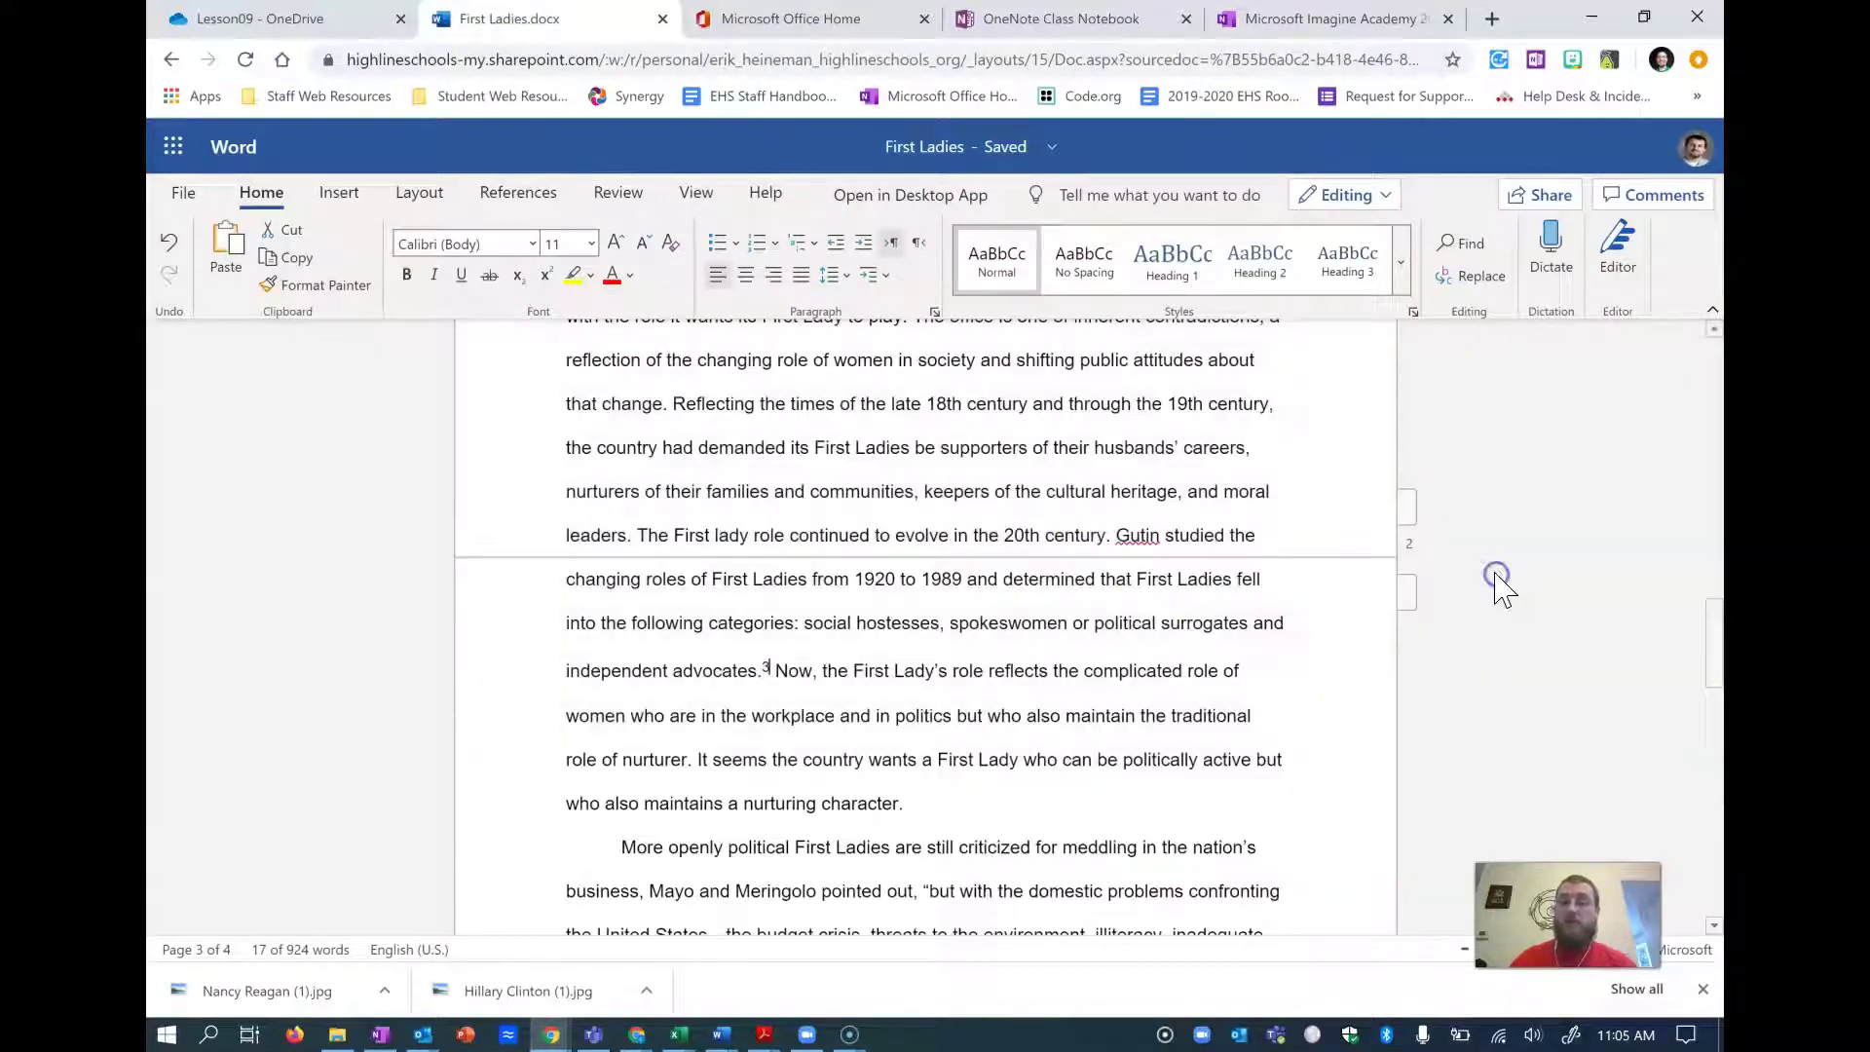
click(1224, 635)
scroll(1237, 642, up, 4)
scroll(1237, 638, up, 15)
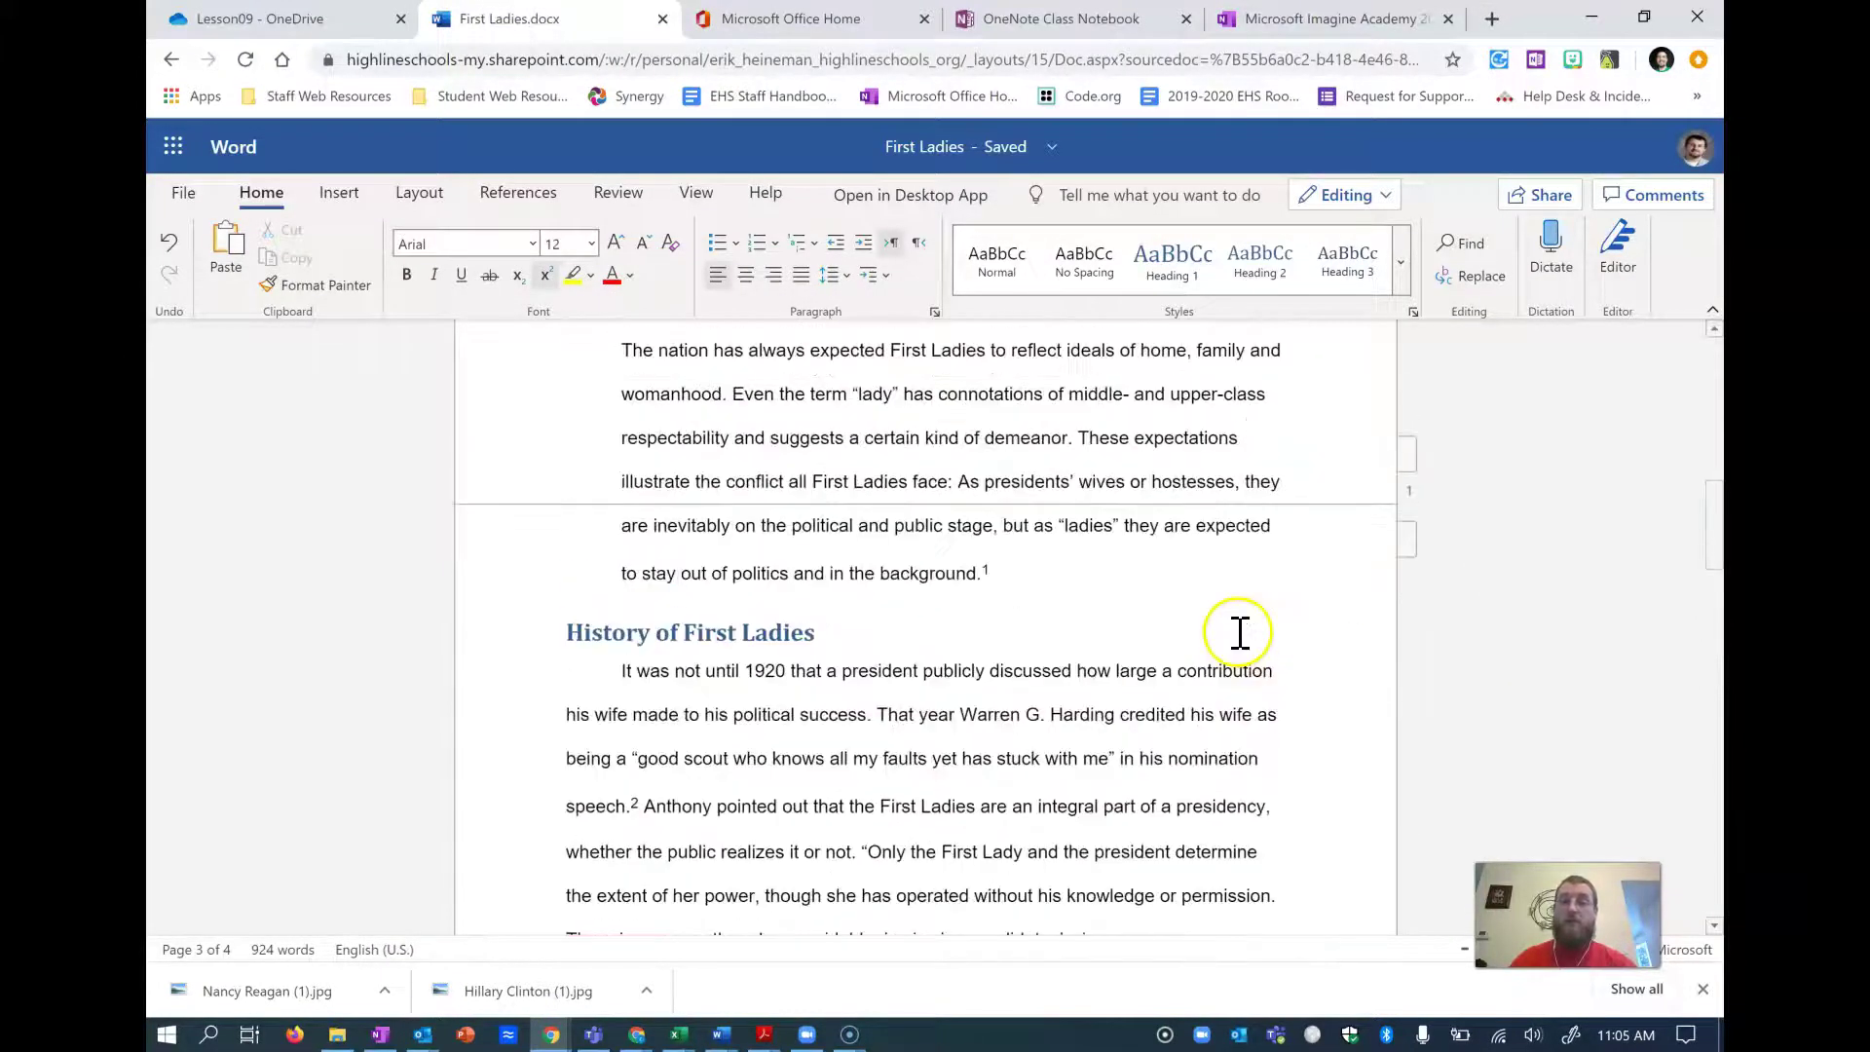
scroll(1334, 523, up, 2)
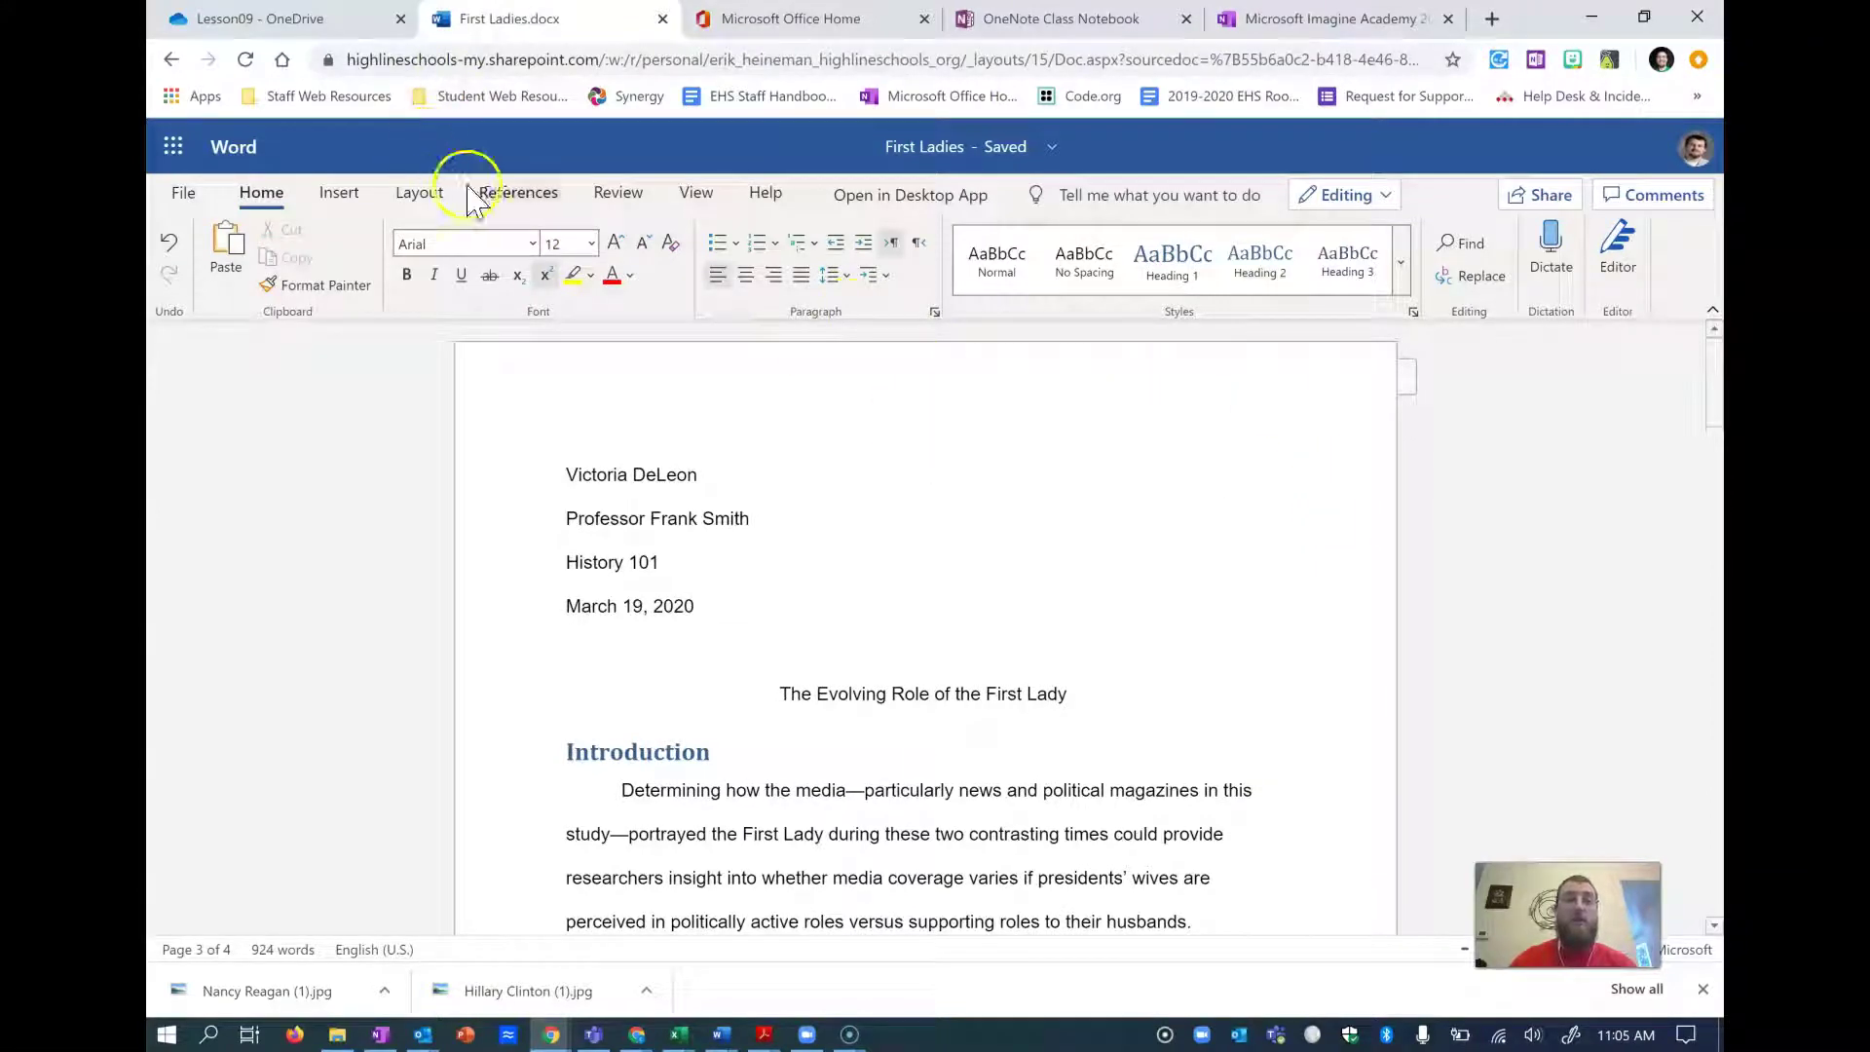
click(699, 193)
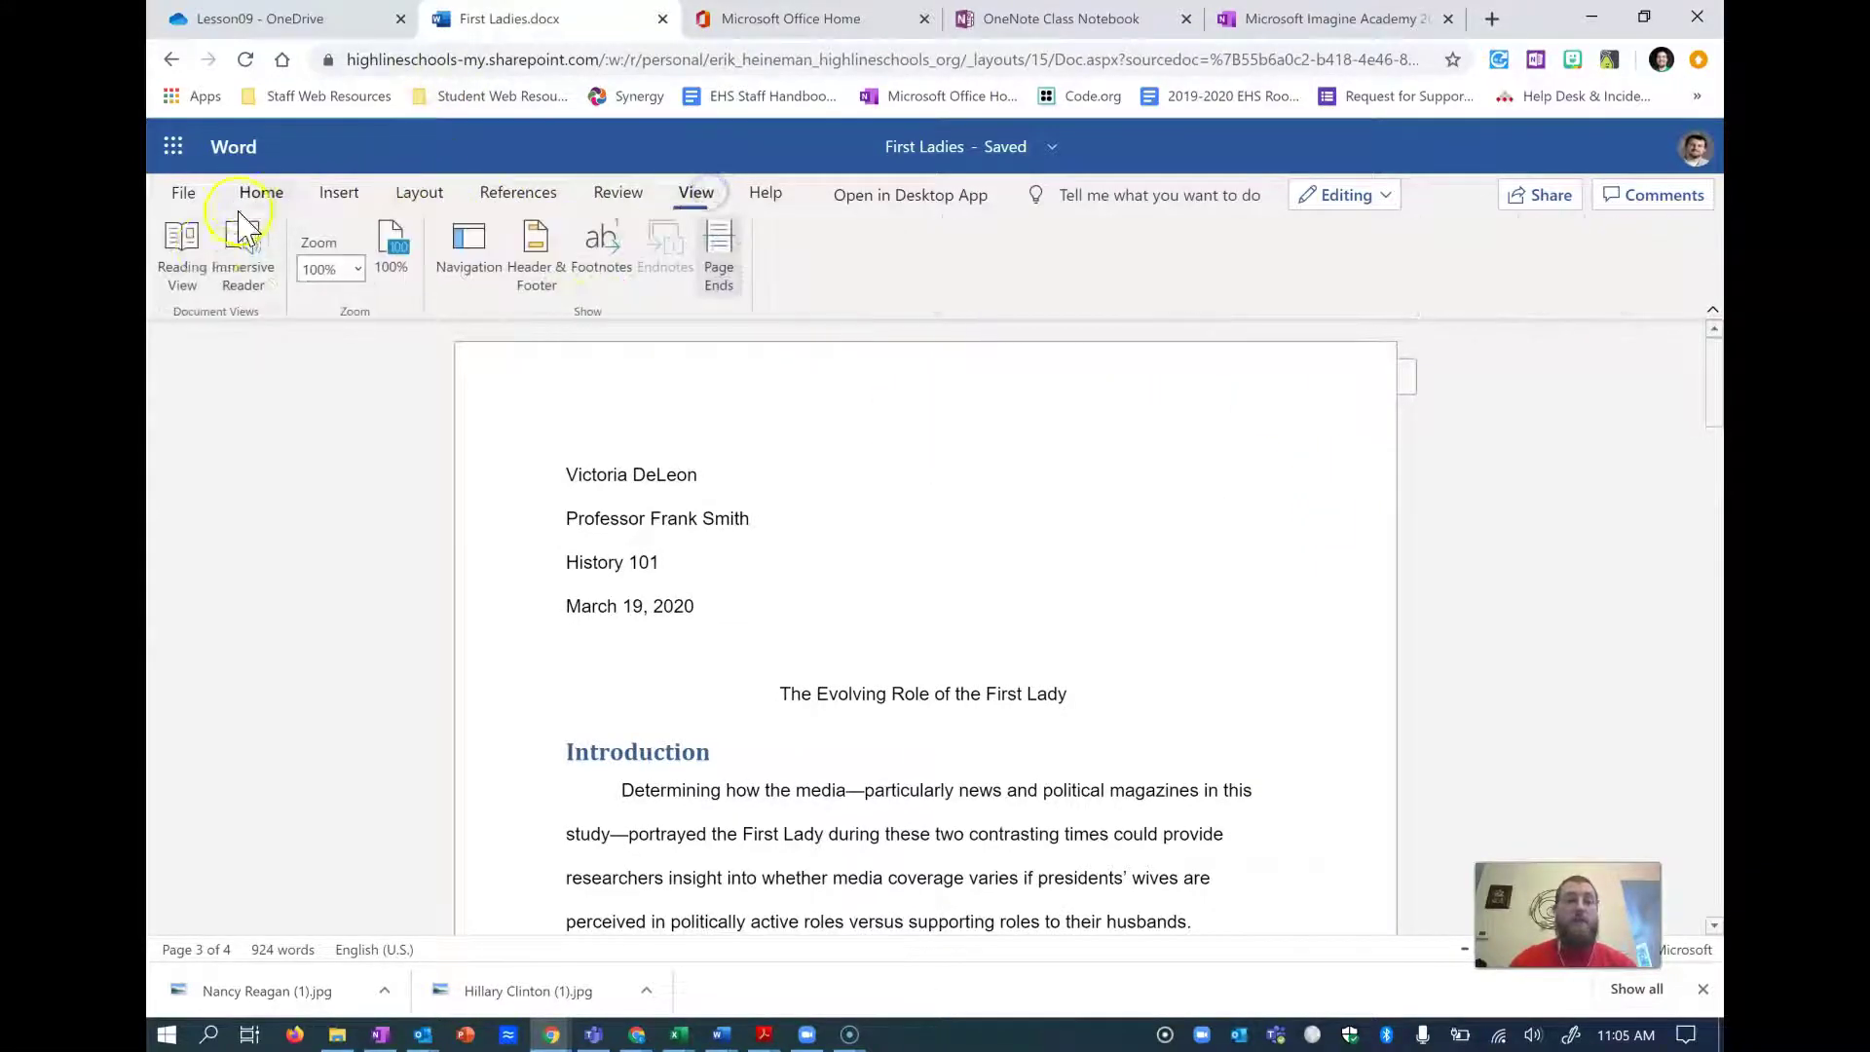
click(180, 258)
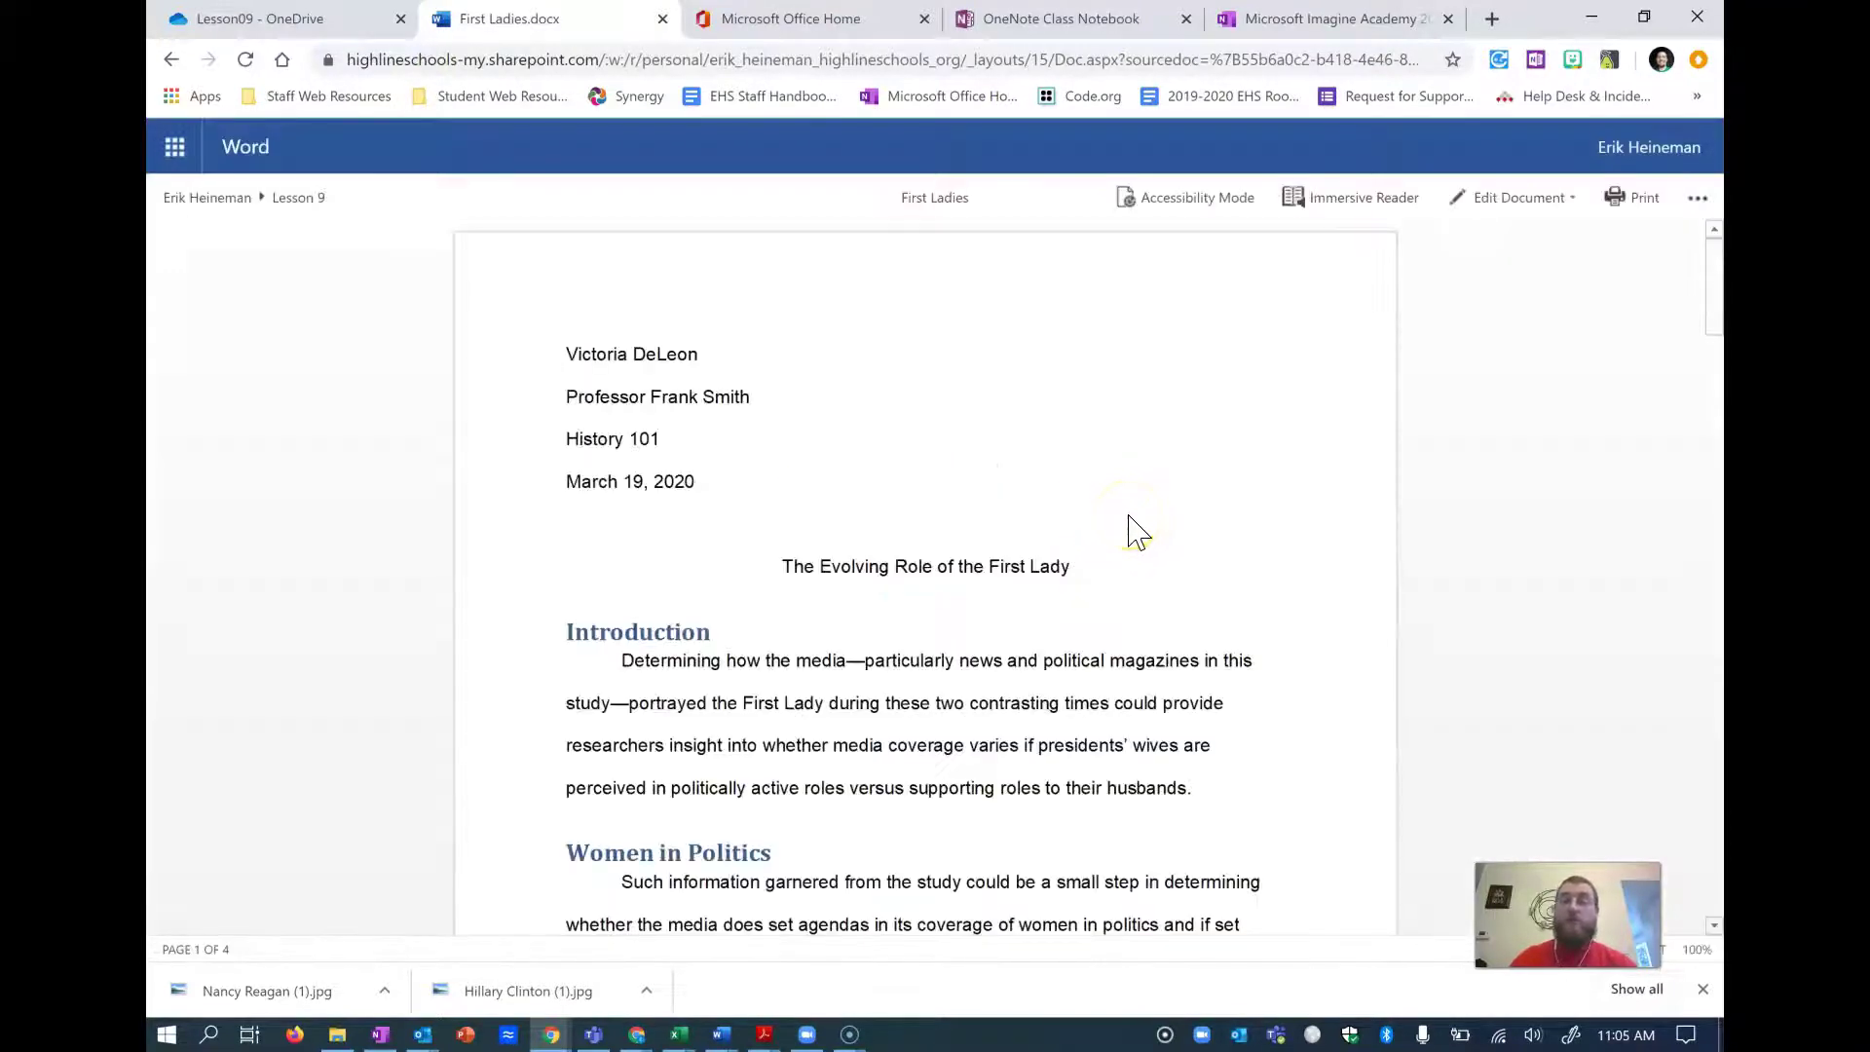
- Examine the footnotes at the bottom of pages 2 and 3 and their reference marks in the body text
scroll(1136, 530, down, 8)
scroll(1156, 530, down, 10)
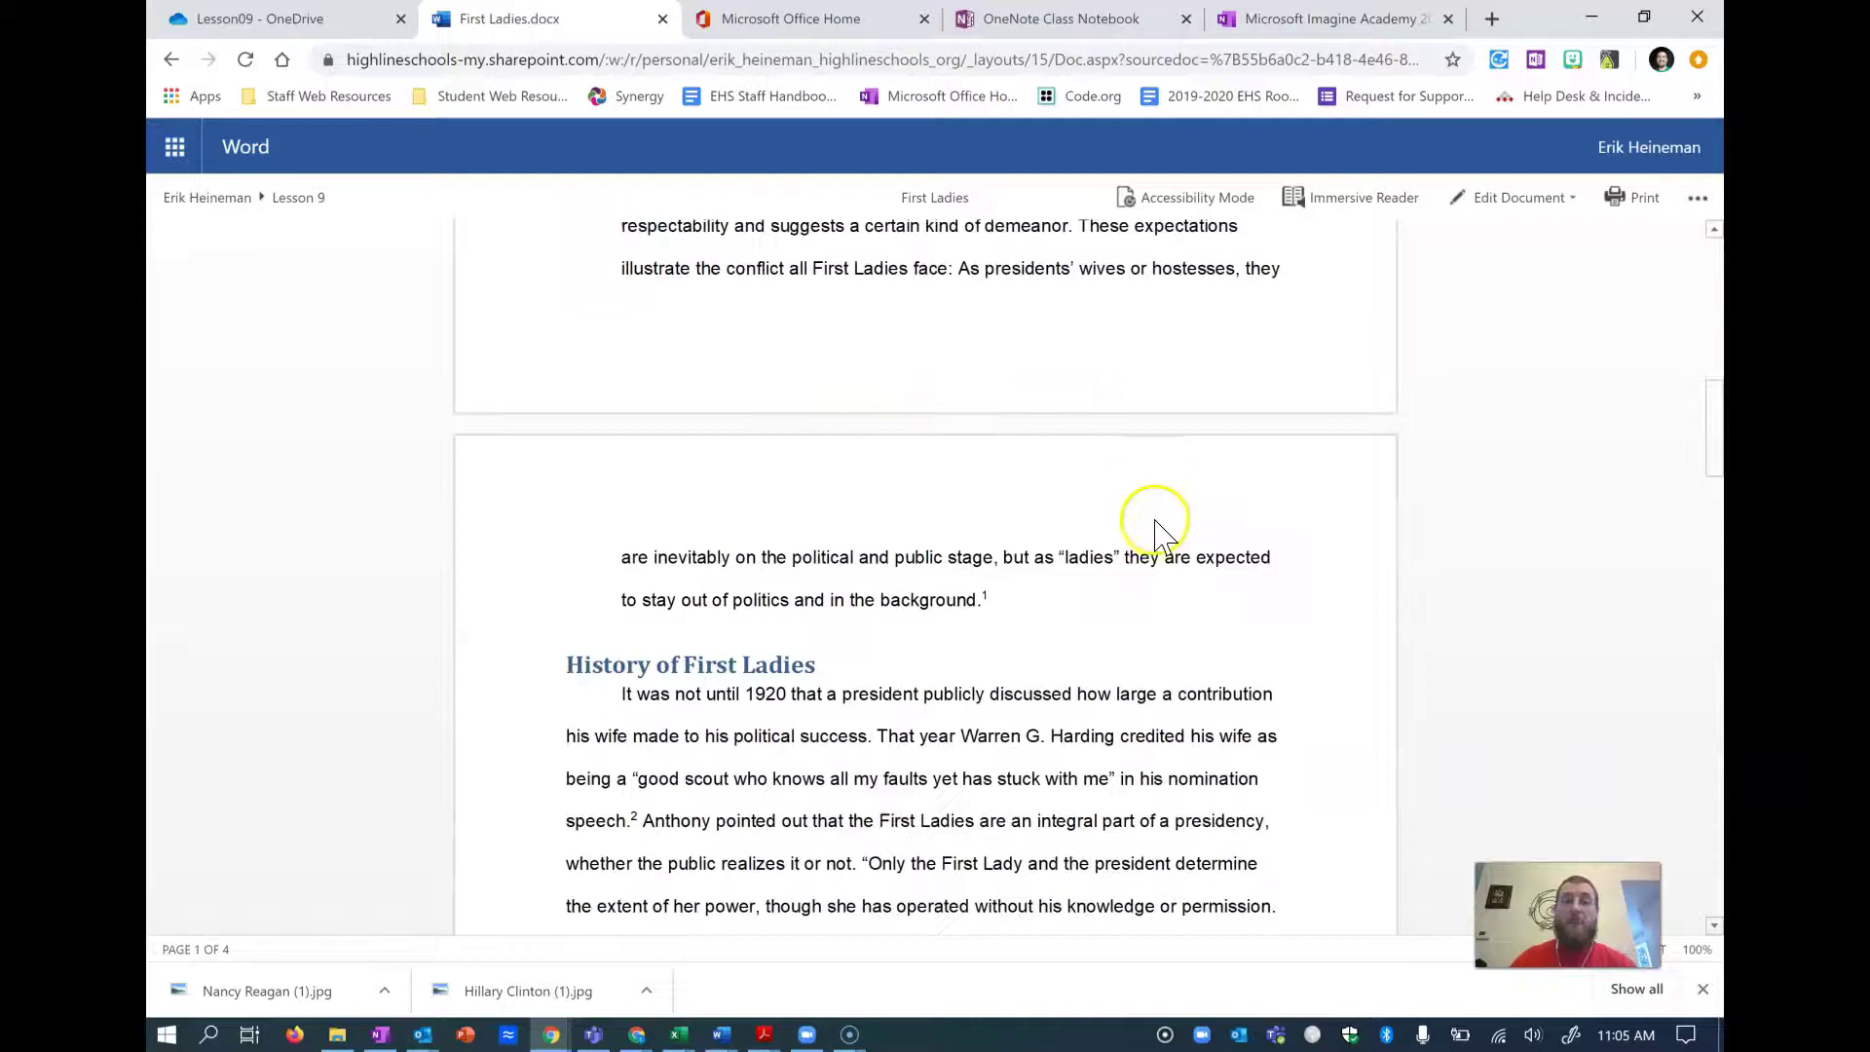
scroll(1144, 506, down, 7)
scroll(1139, 500, up, 5)
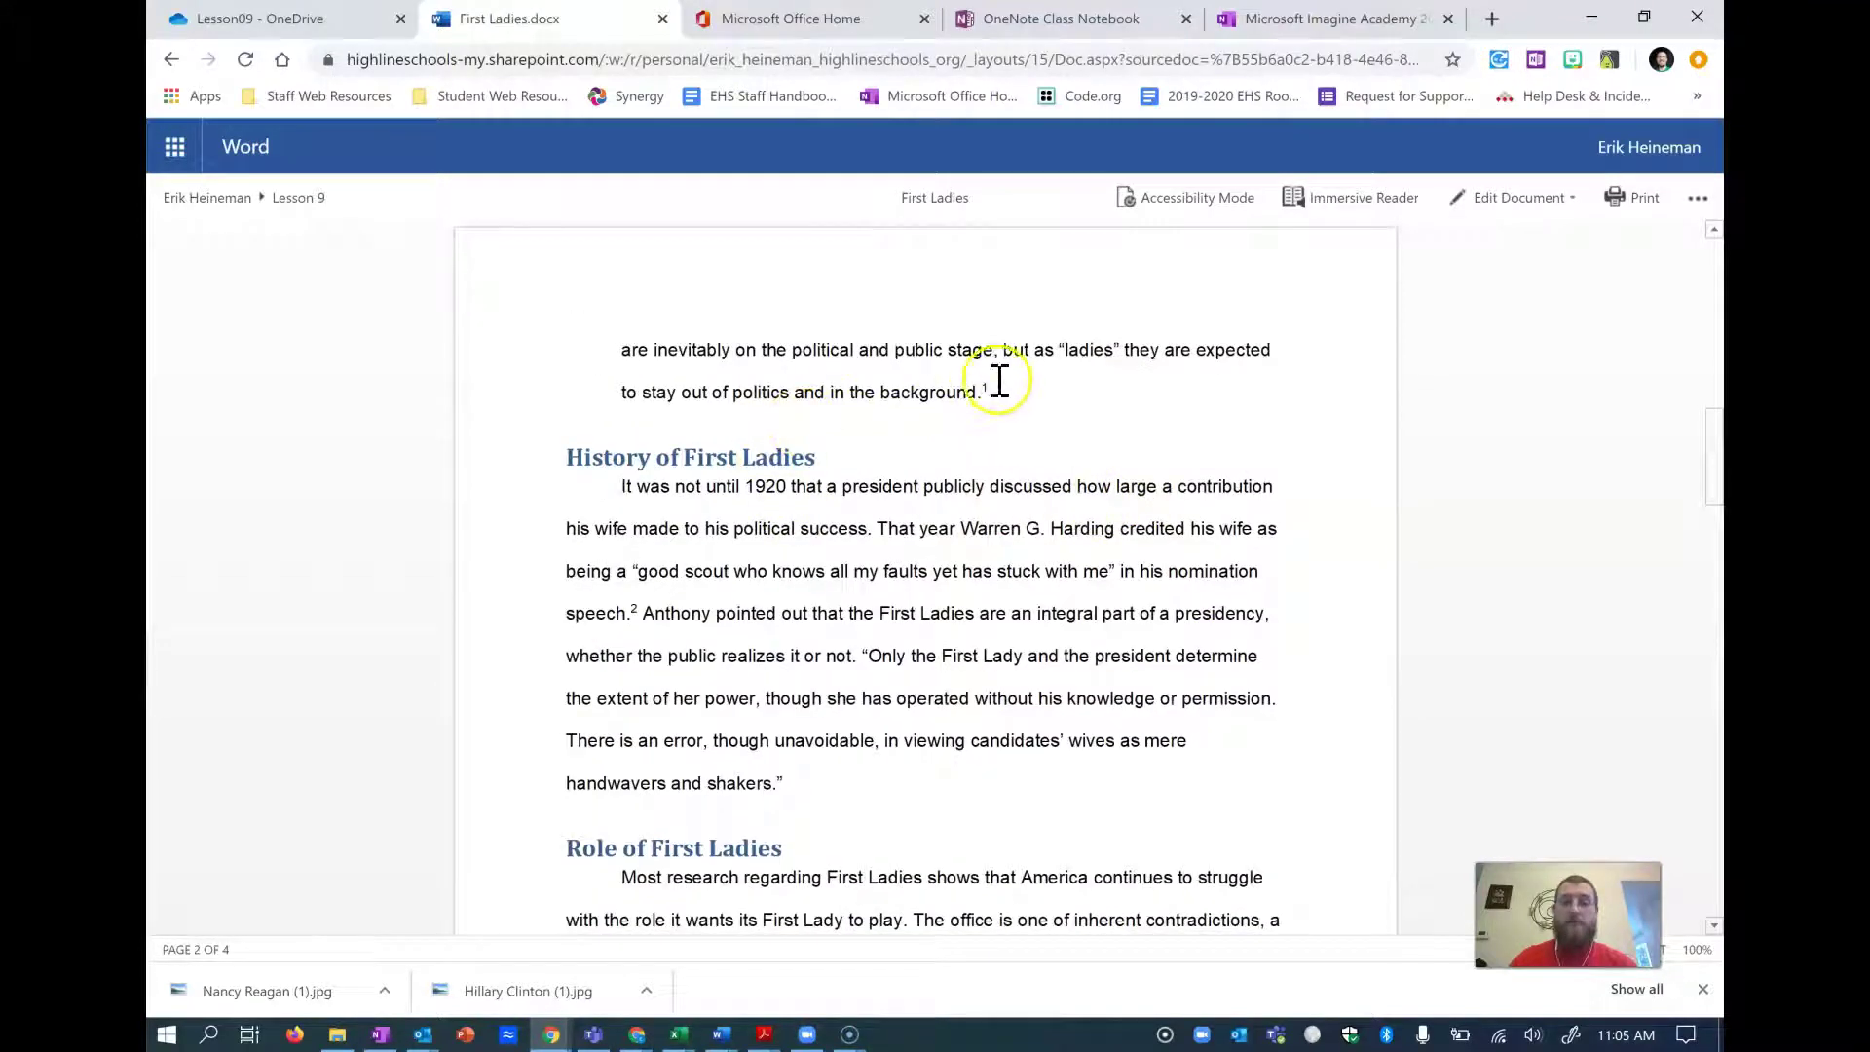
scroll(672, 599, down, 9)
scroll(705, 474, up, 2)
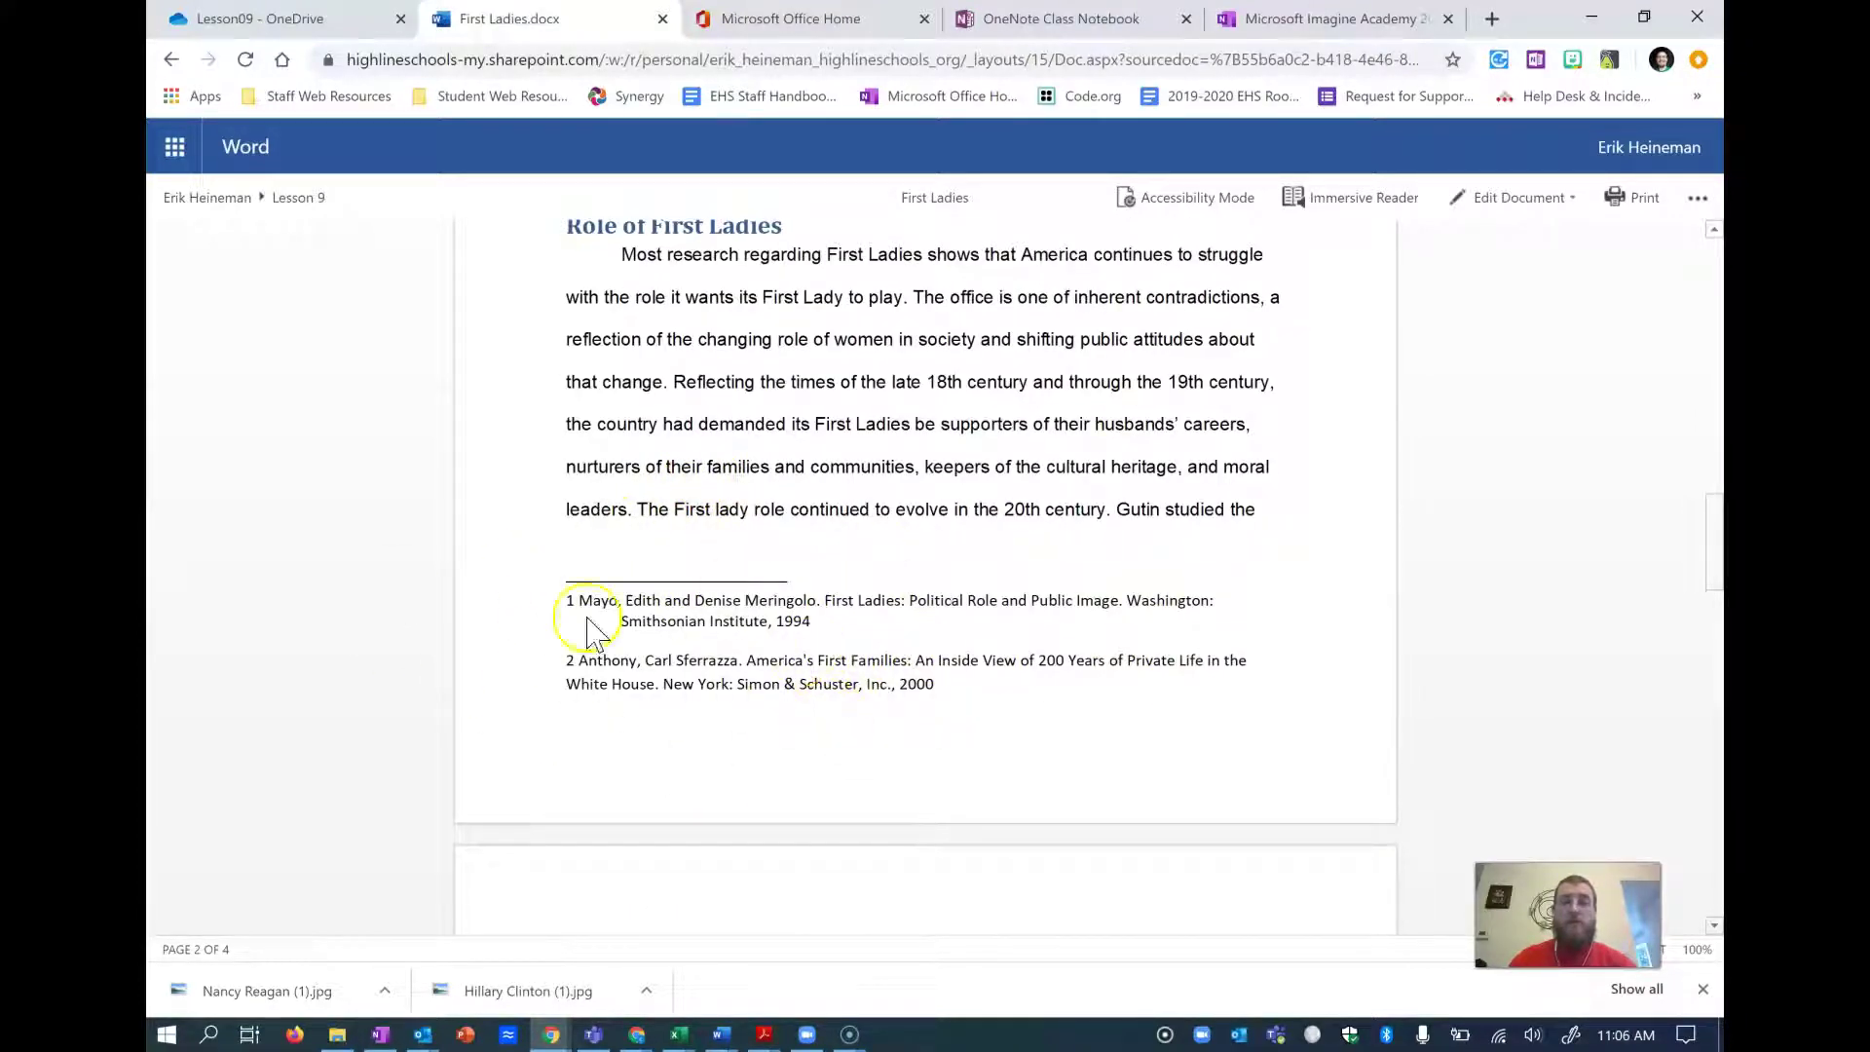
scroll(689, 628, down, 10)
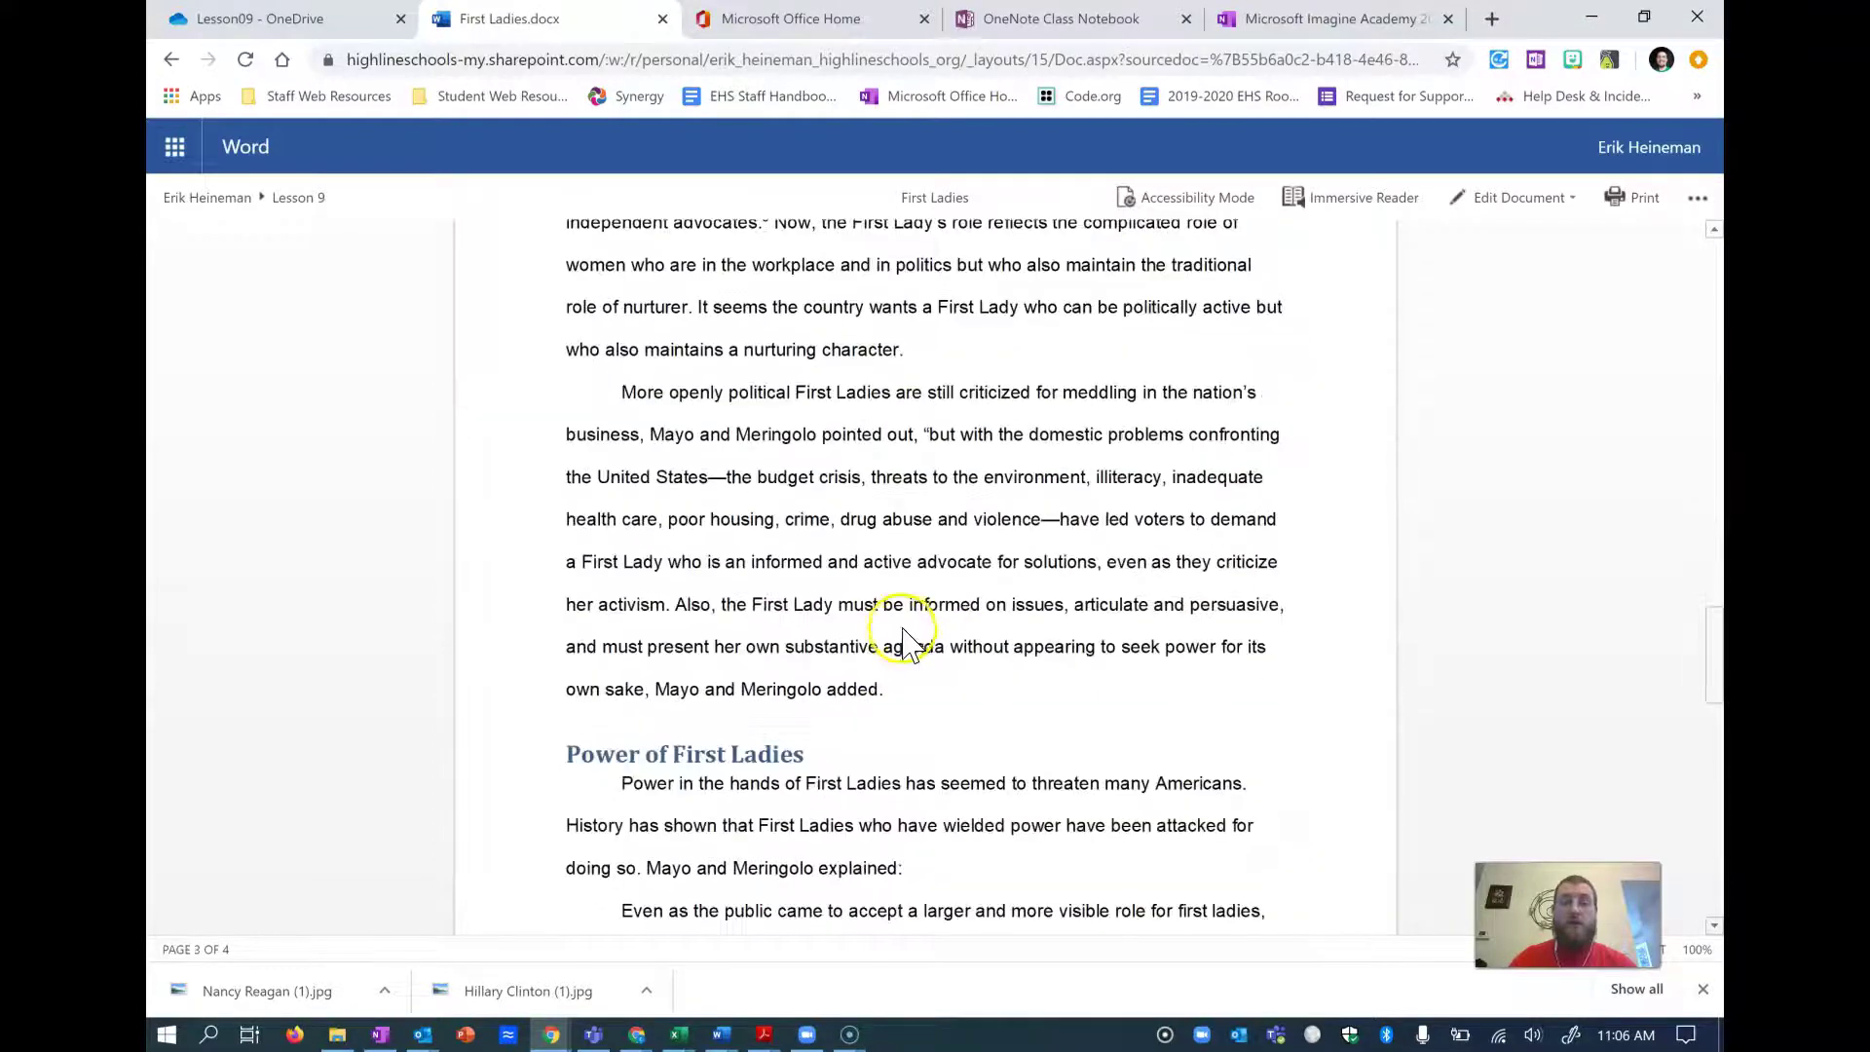
scroll(1071, 472, down, 2)
scroll(876, 545, down, 2)
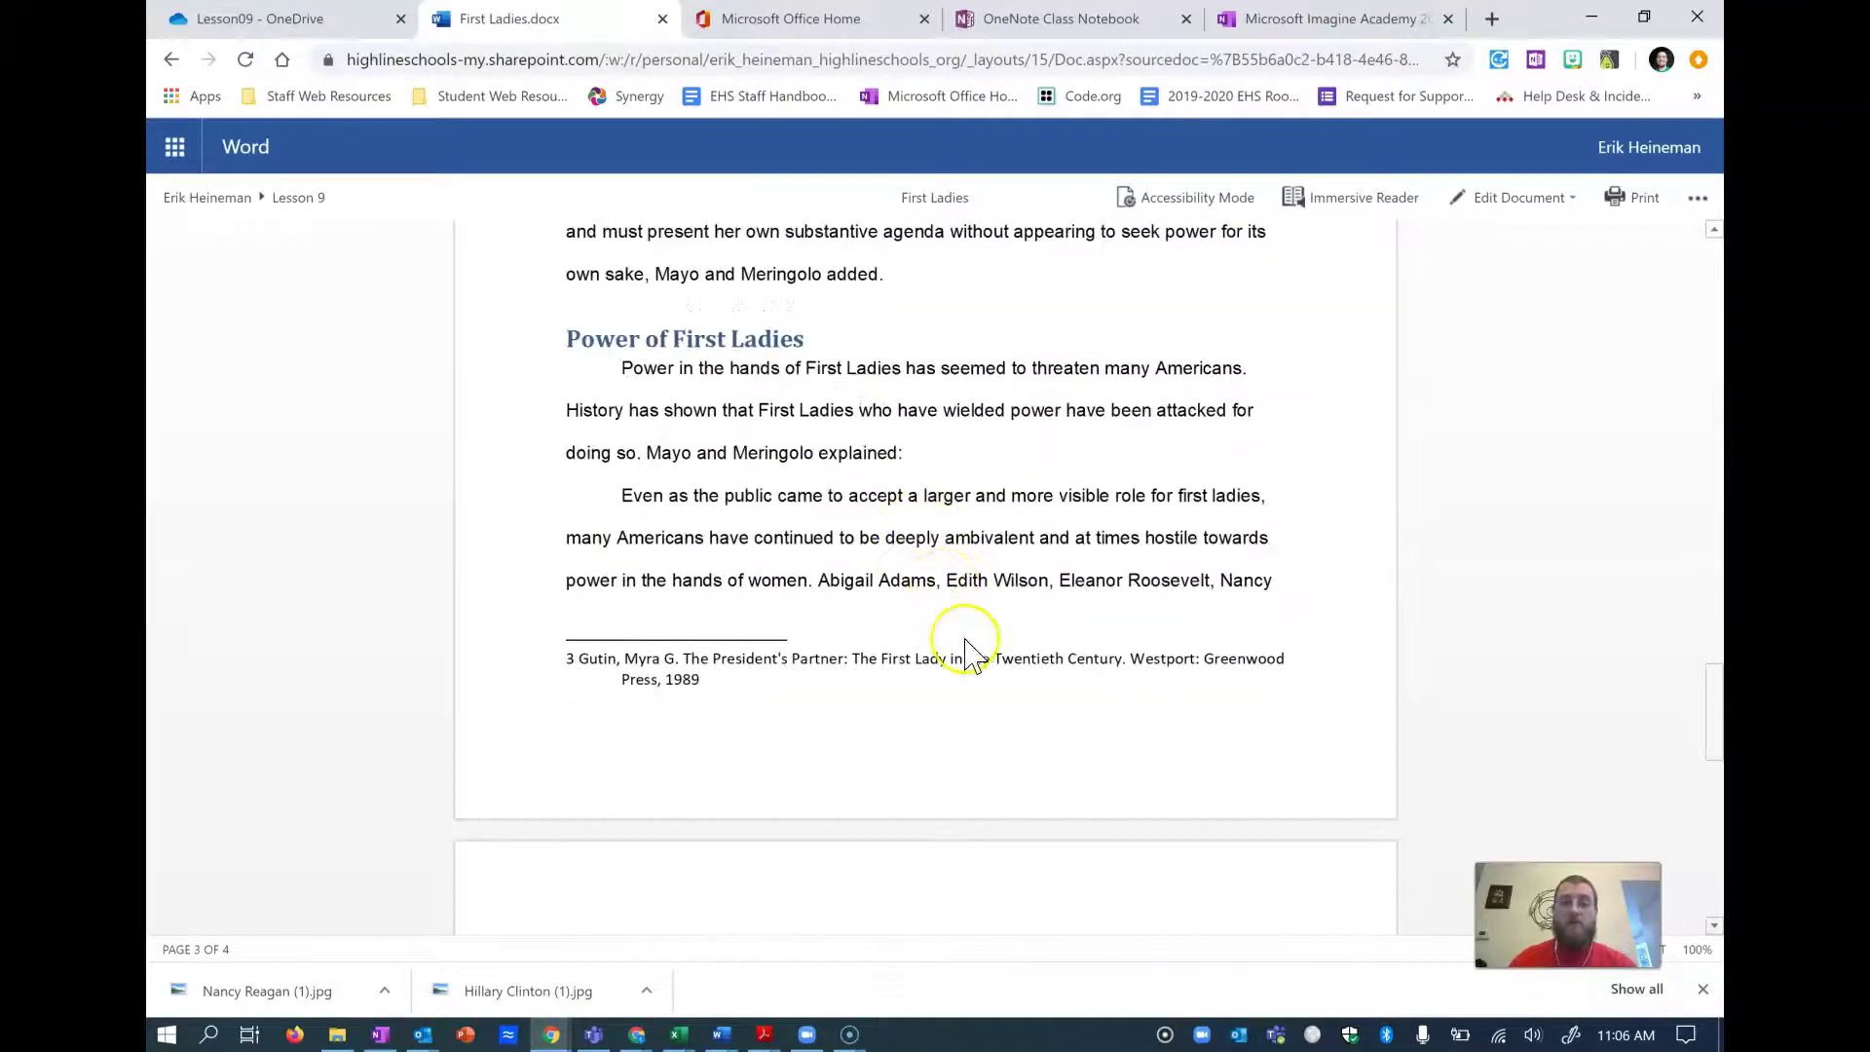
scroll(1071, 526, up, 4)
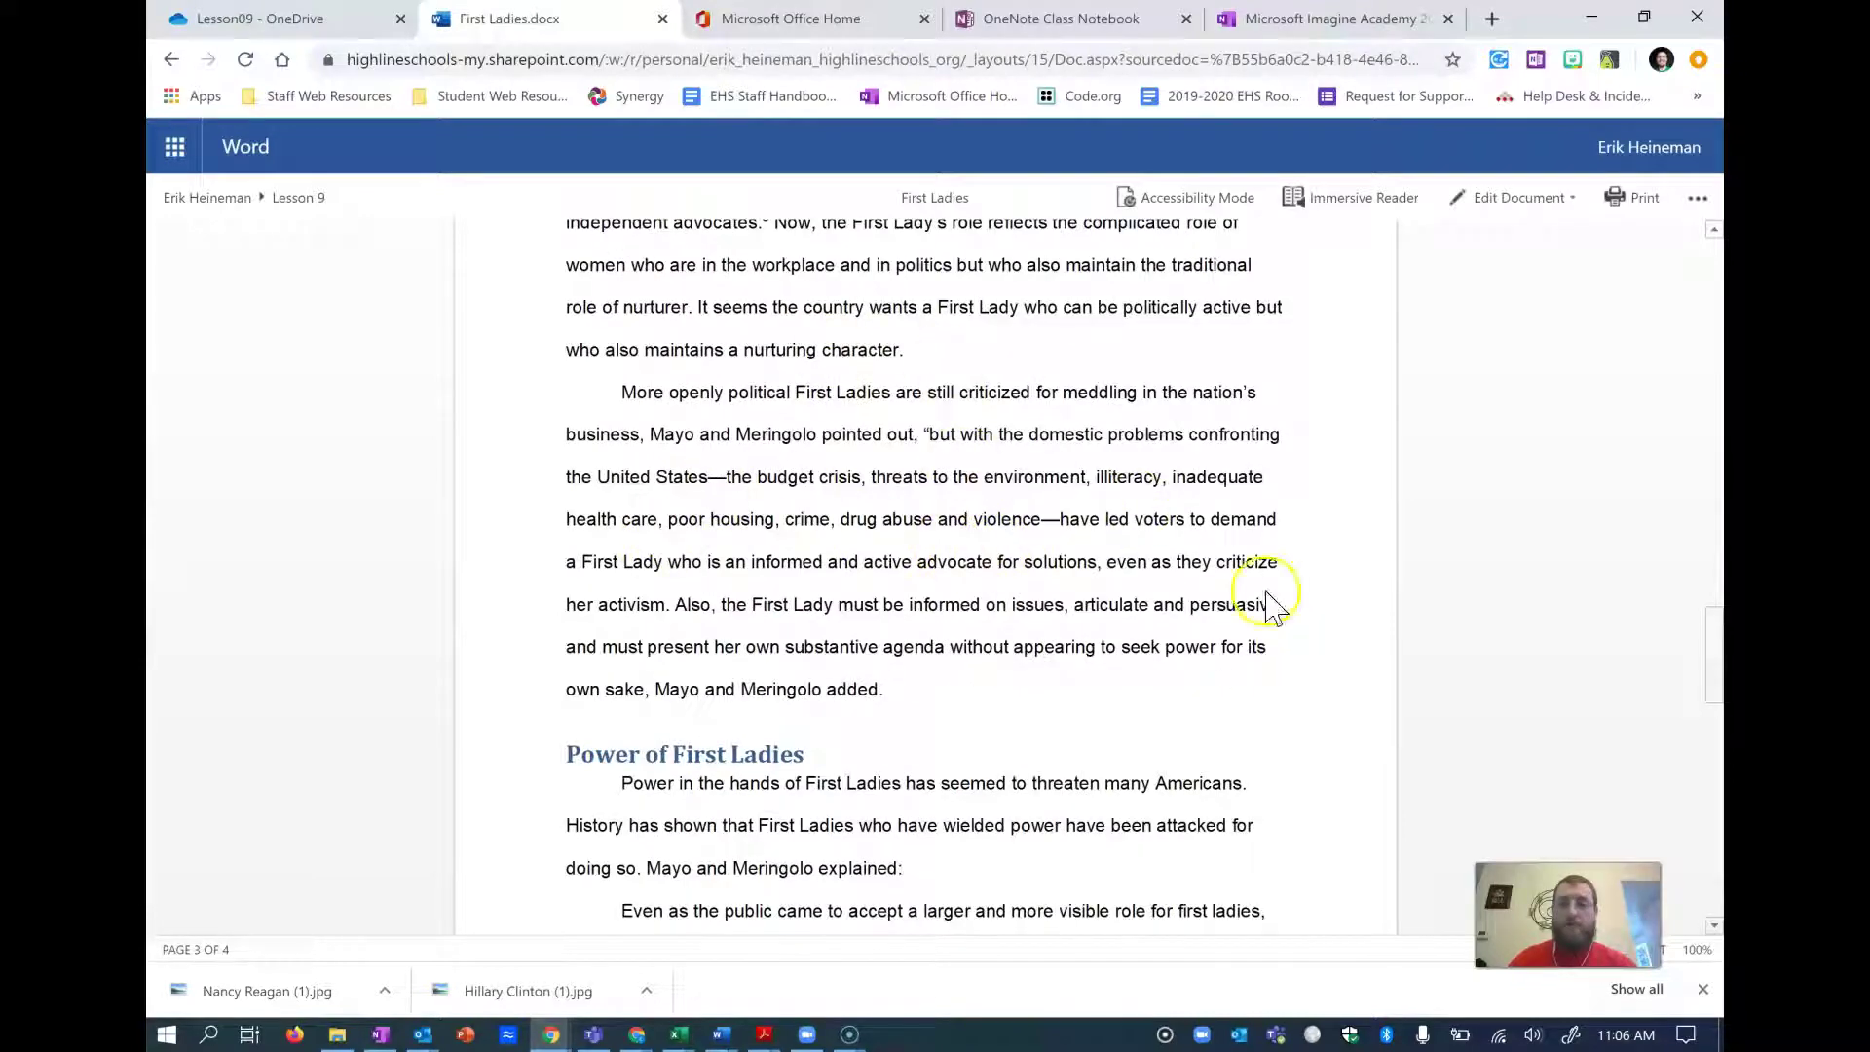
scroll(853, 633, up, 2)
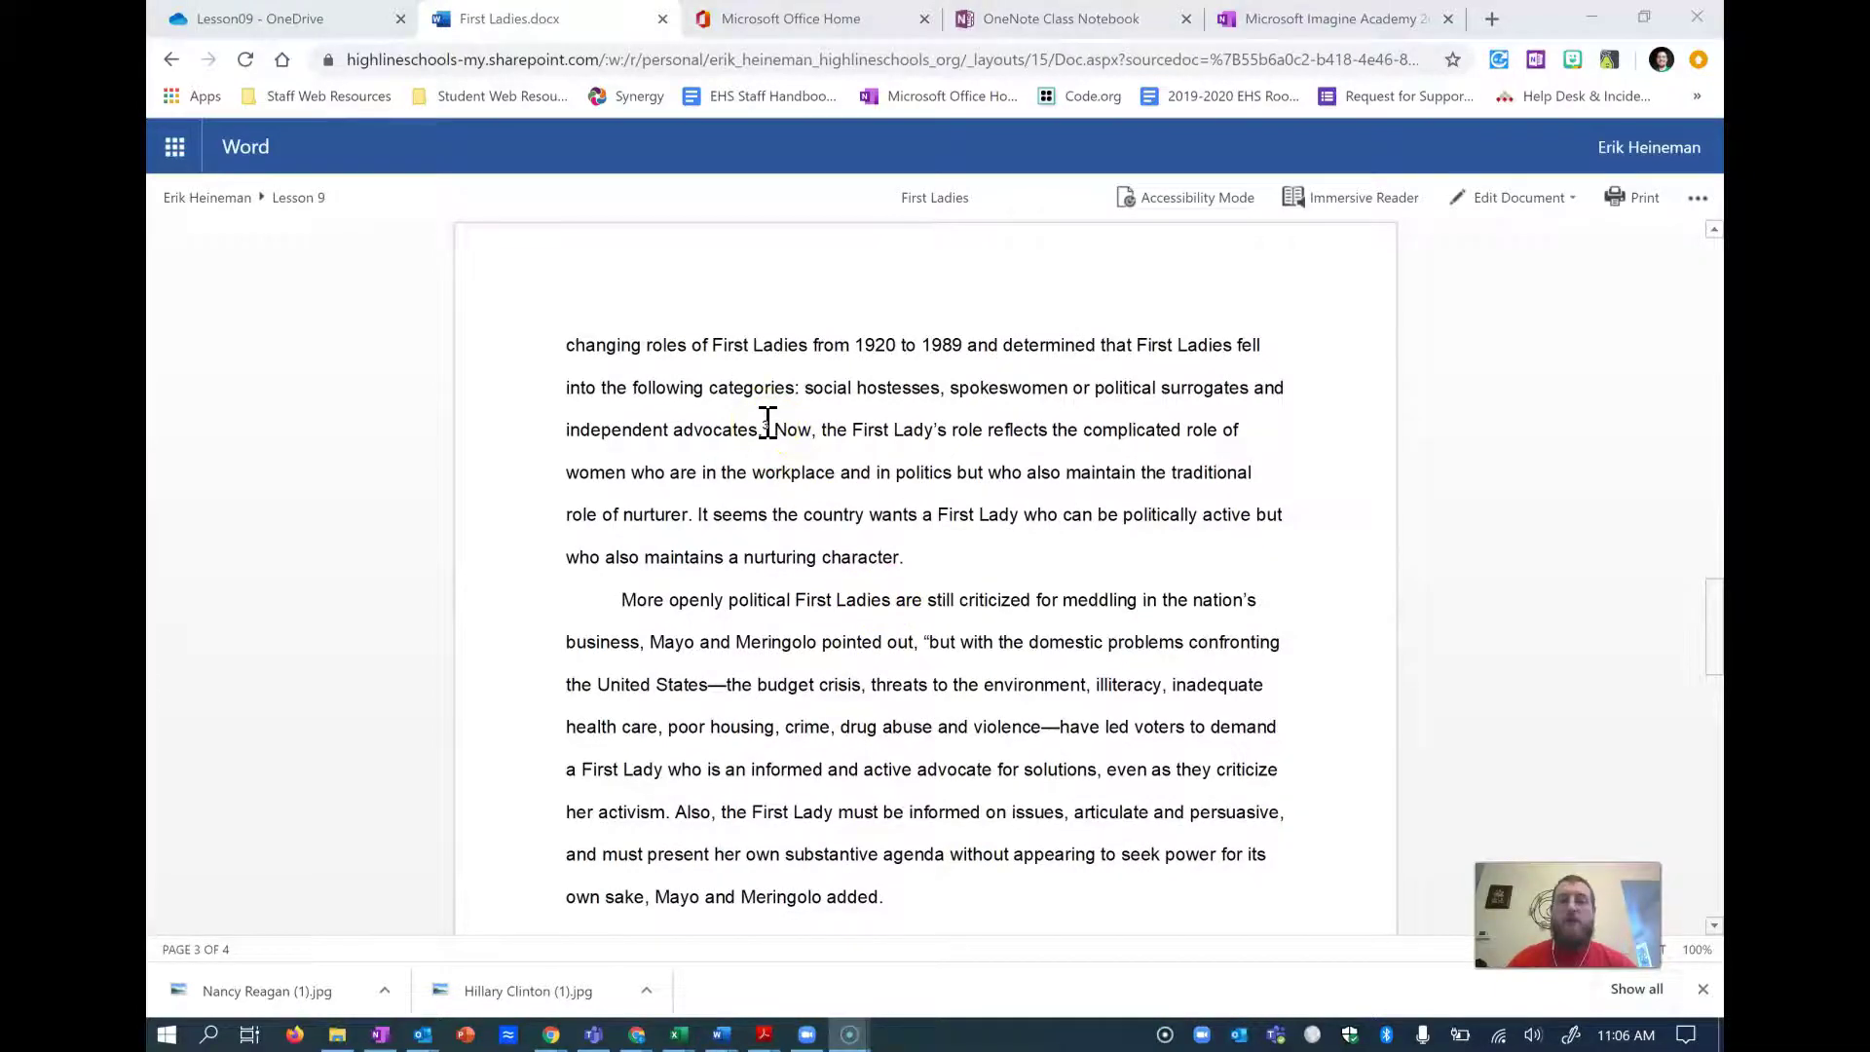
scroll(772, 538, down, 8)
scroll(772, 539, up, 2)
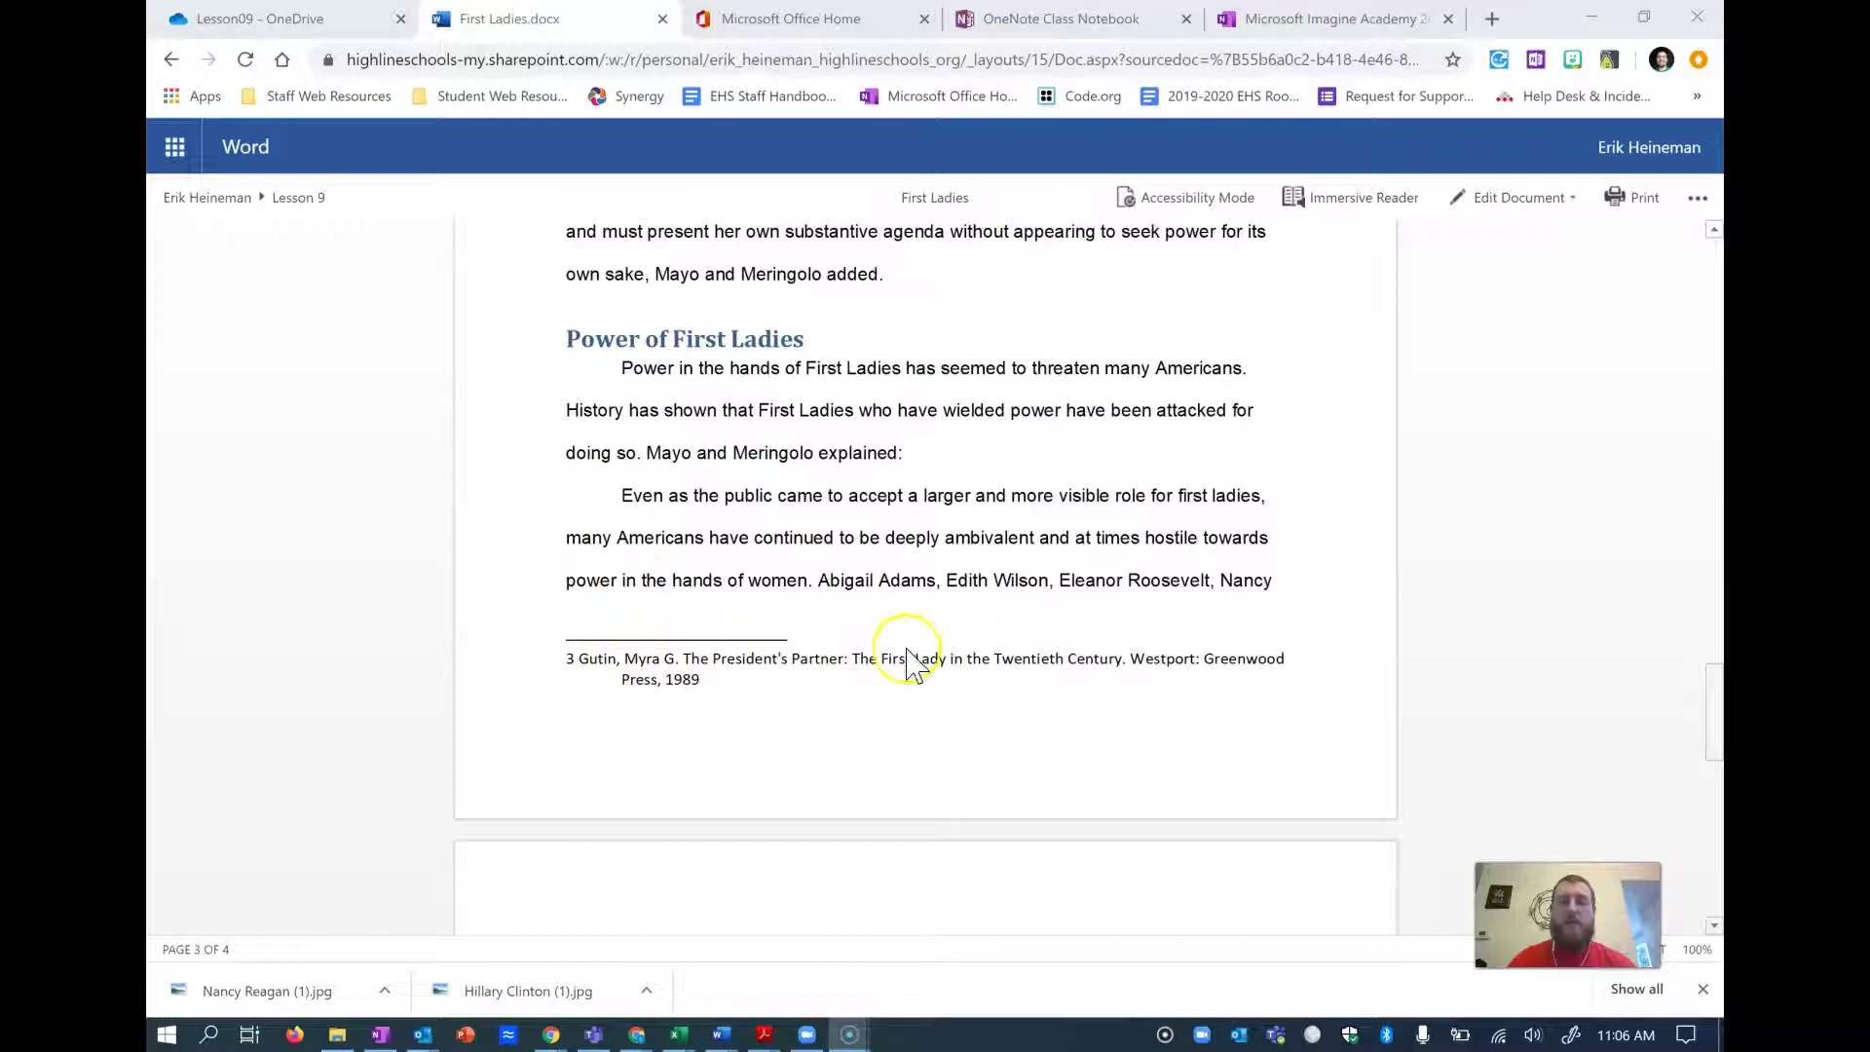
- Examine the footnotes on each page and the end of the document in reading view
scroll(1276, 419, up, 5)
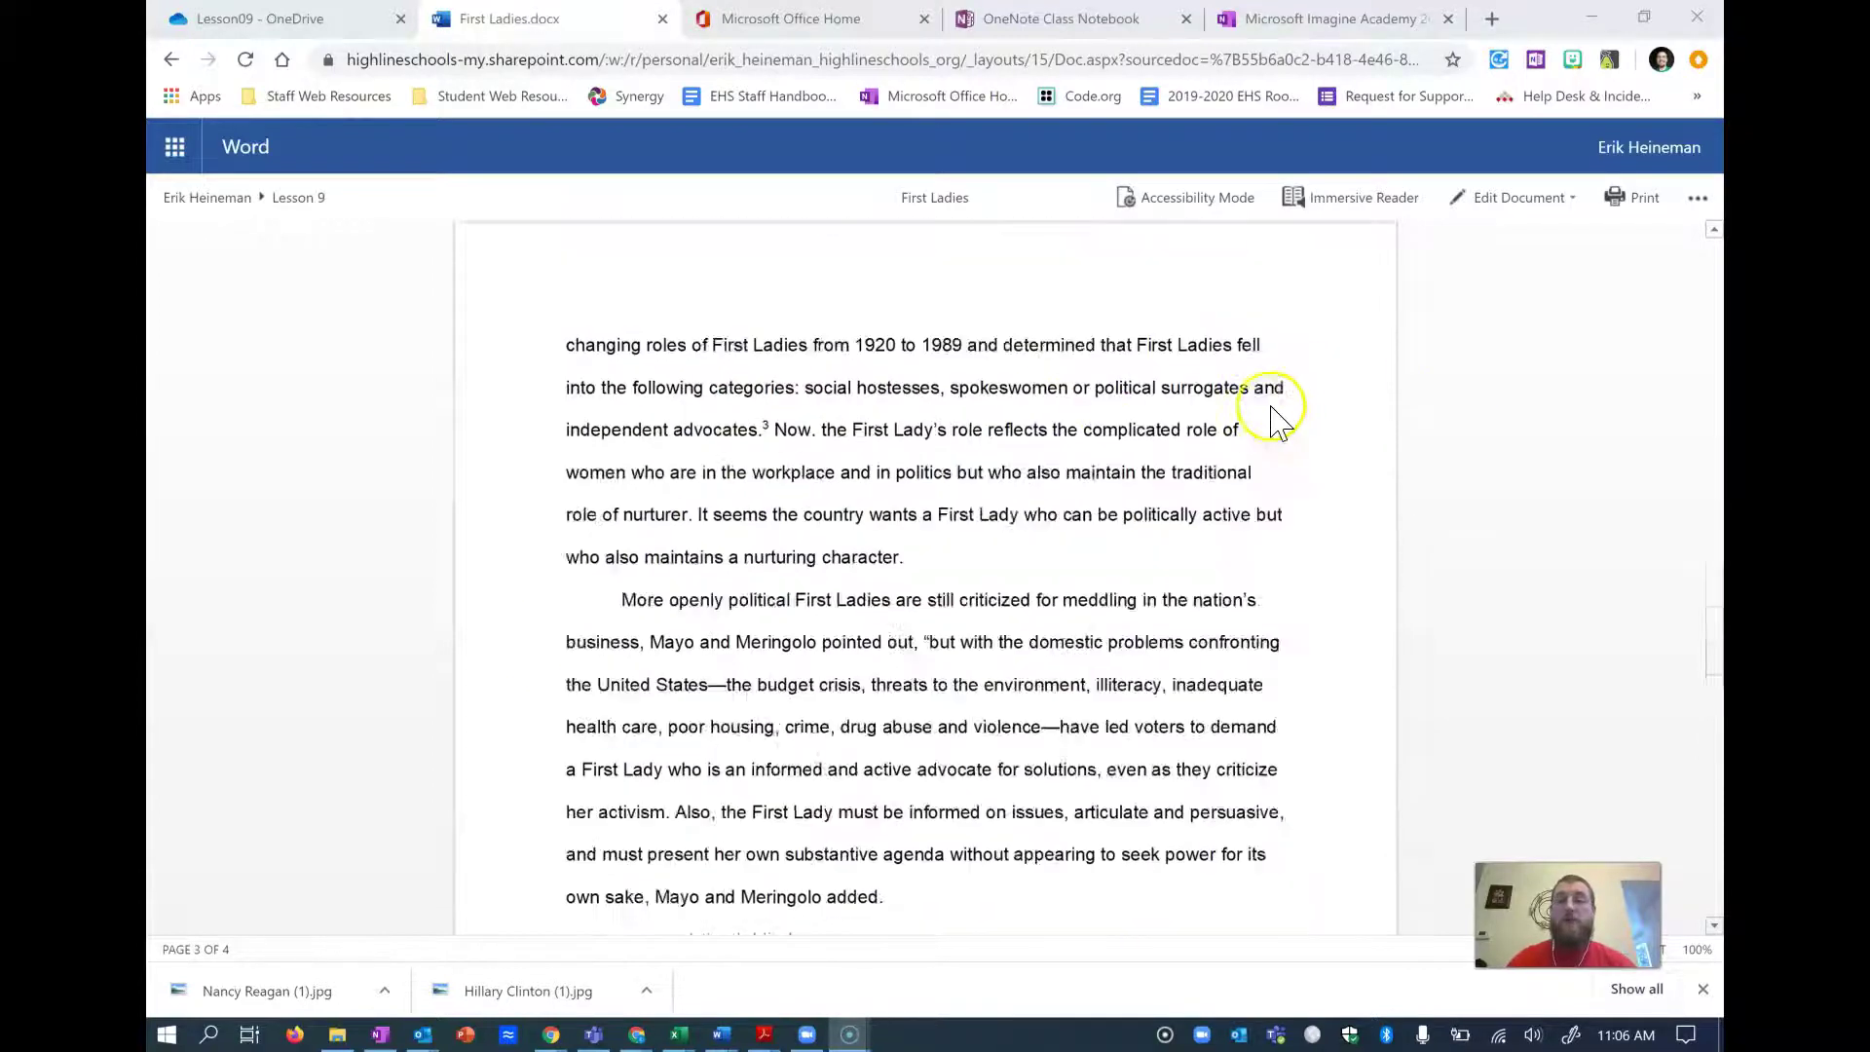
scroll(1275, 419, up, 3)
scroll(955, 662, down, 1)
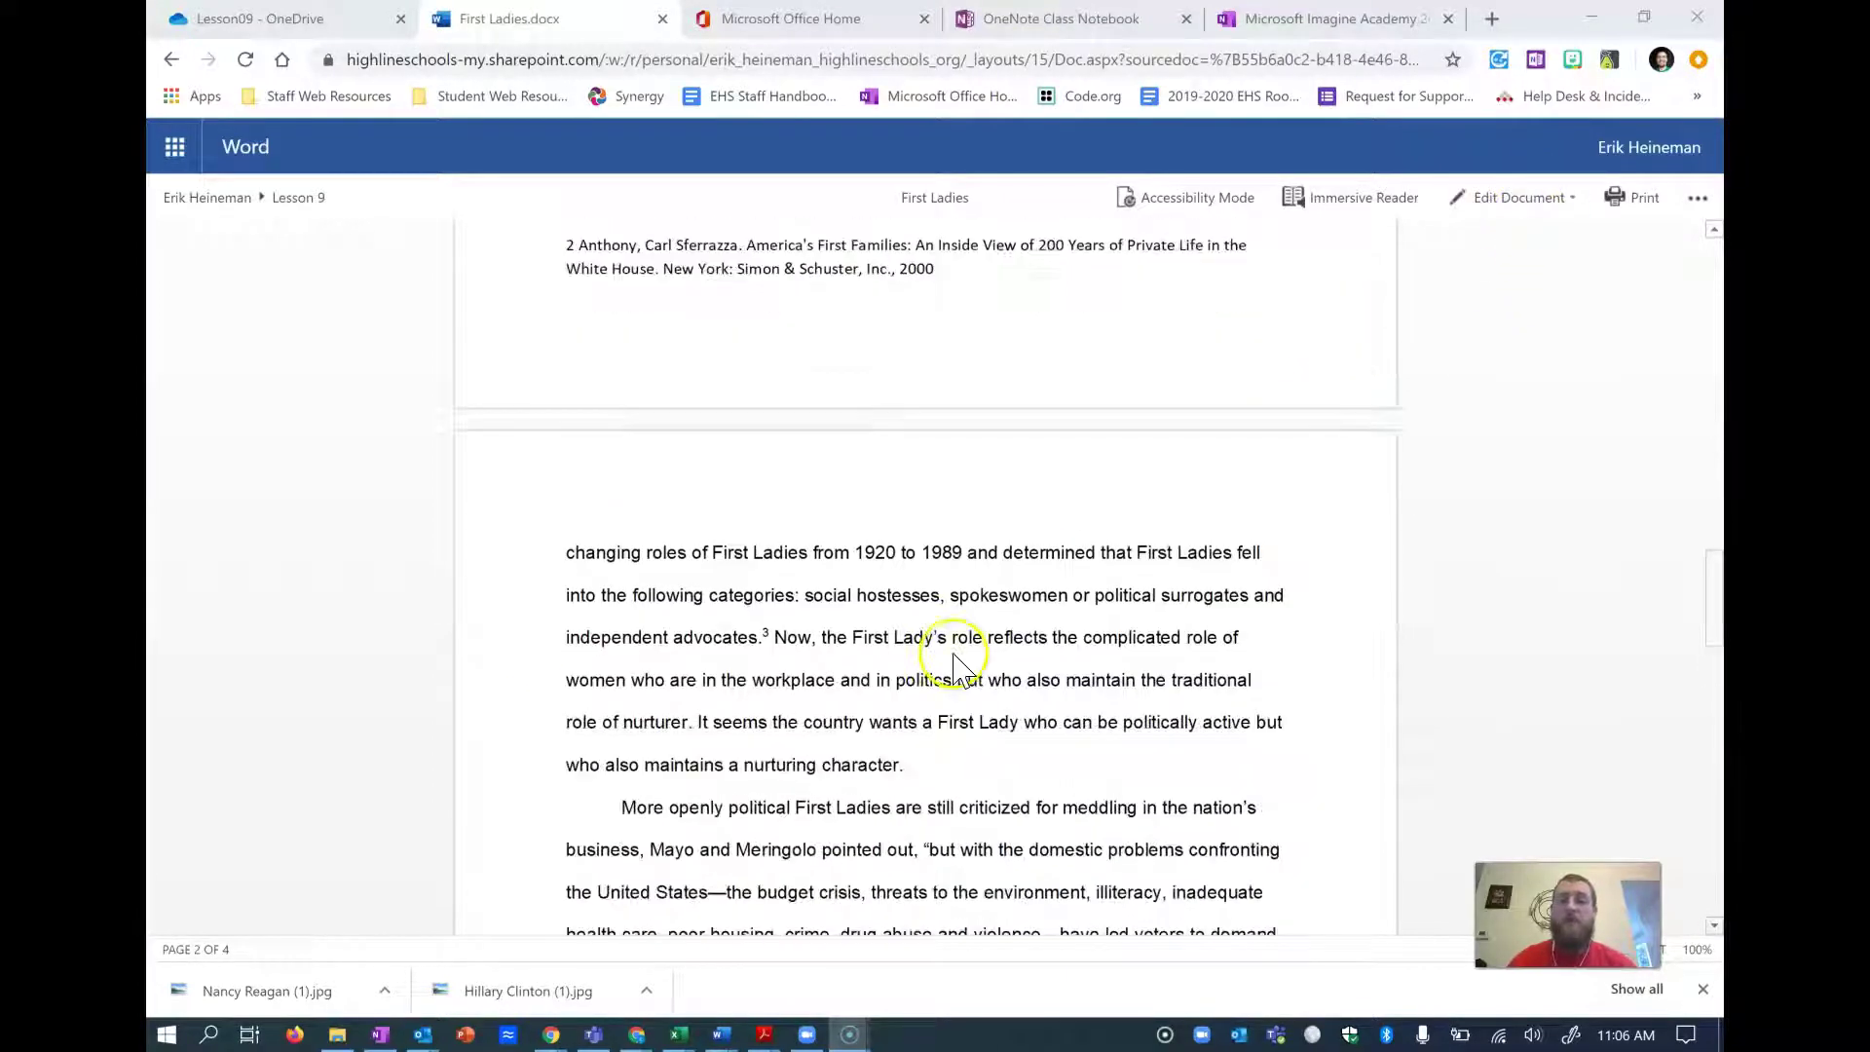
scroll(955, 662, up, 6)
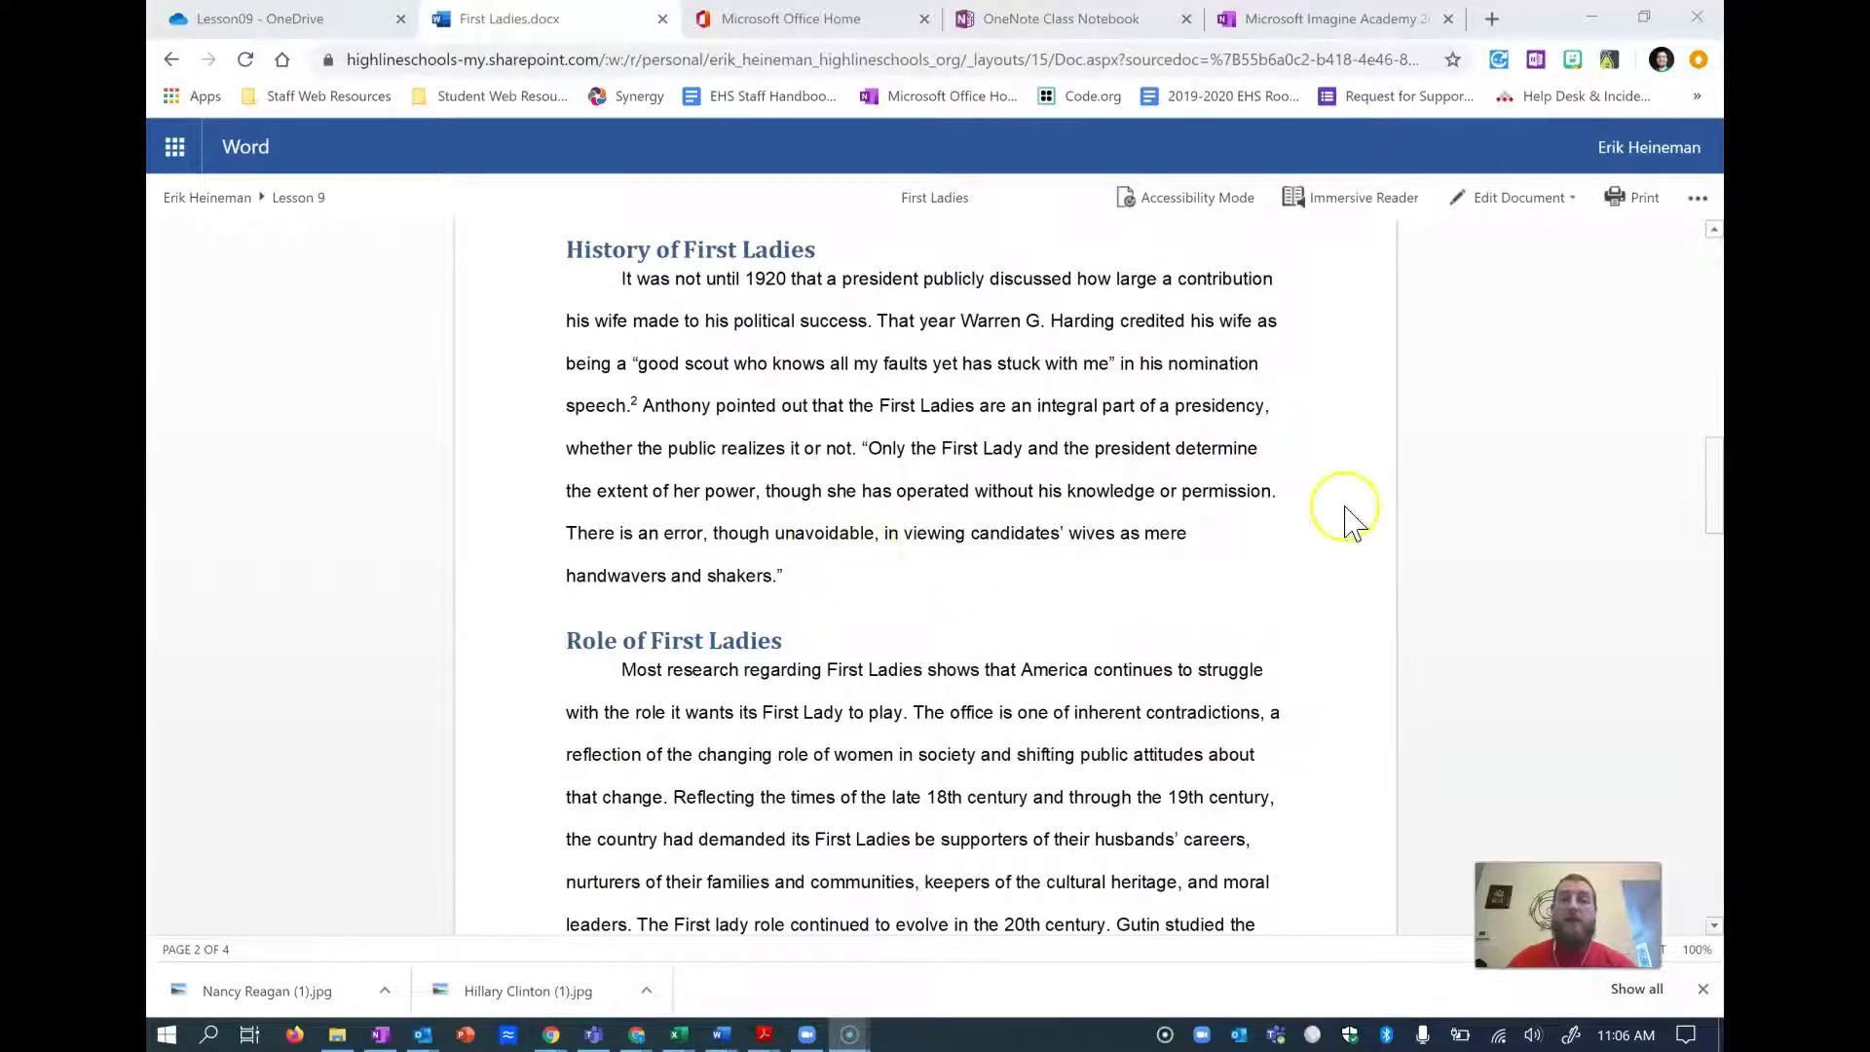
scroll(854, 450, up, 2)
scroll(968, 446, down, 2)
scroll(1152, 390, down, 15)
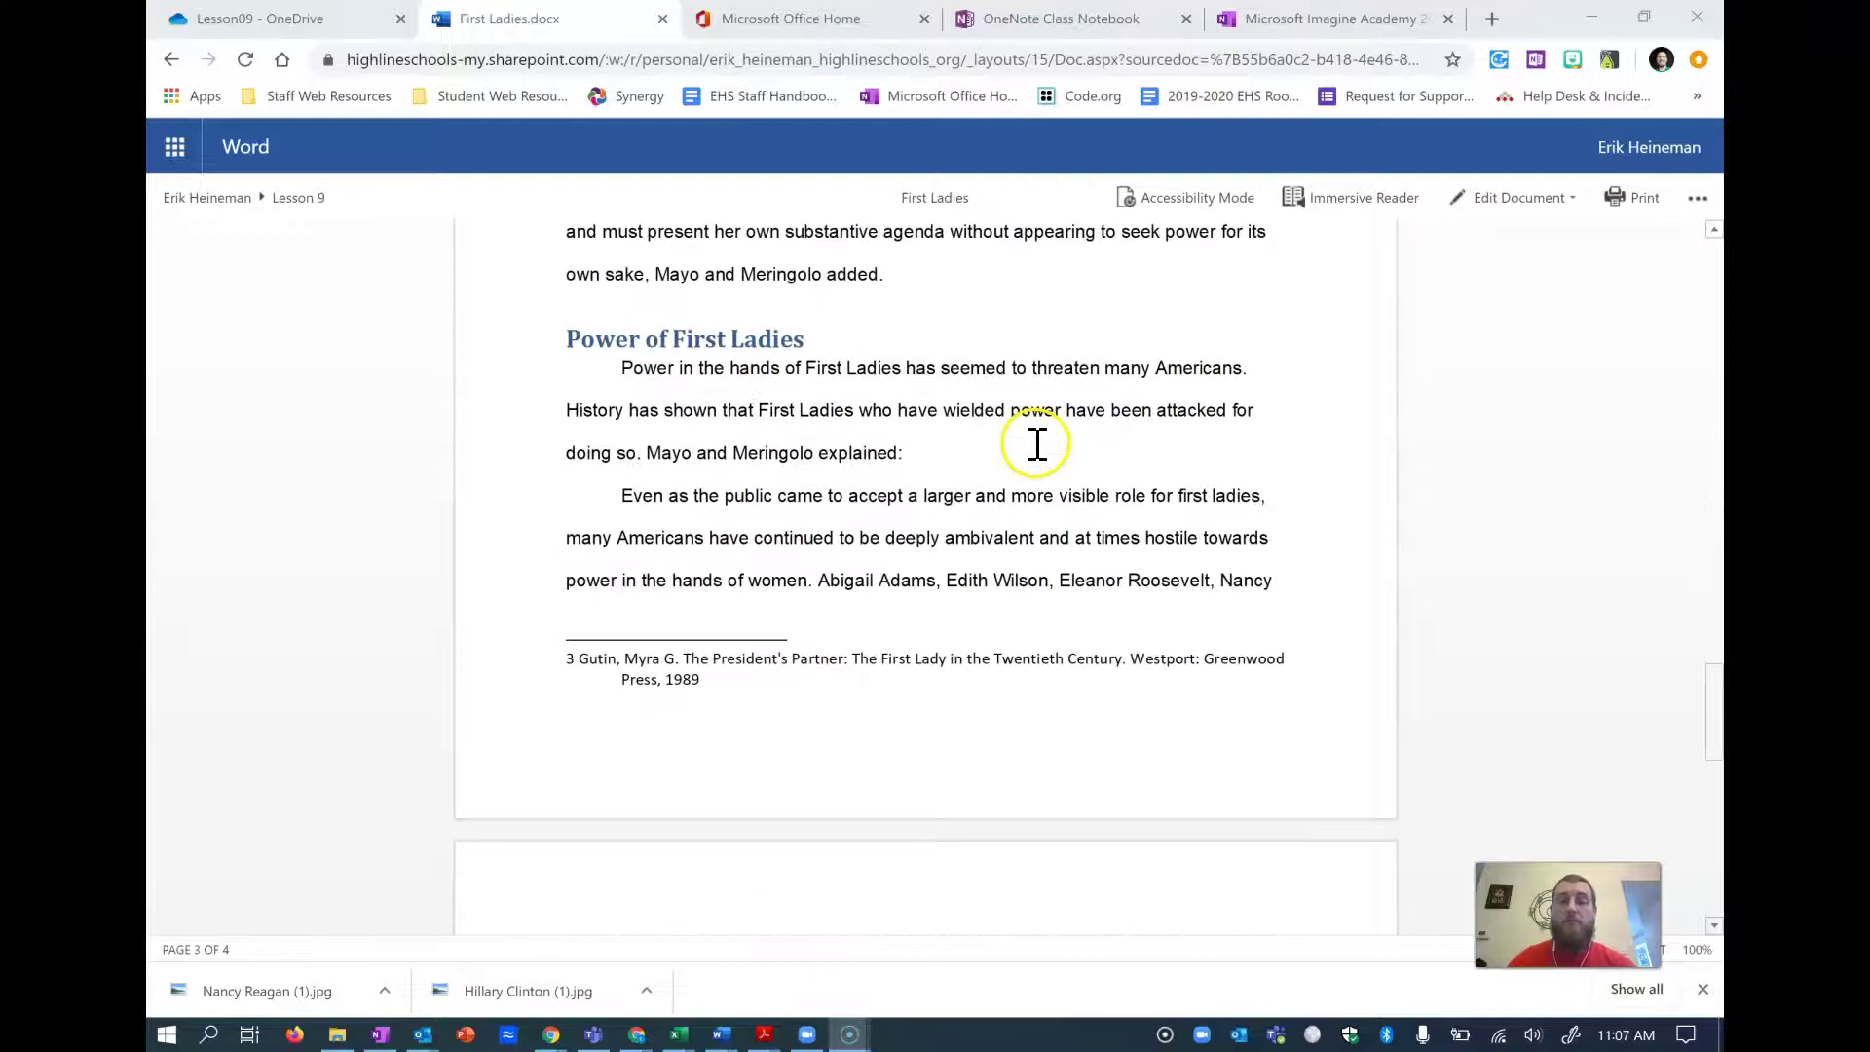
scroll(779, 629, up, 5)
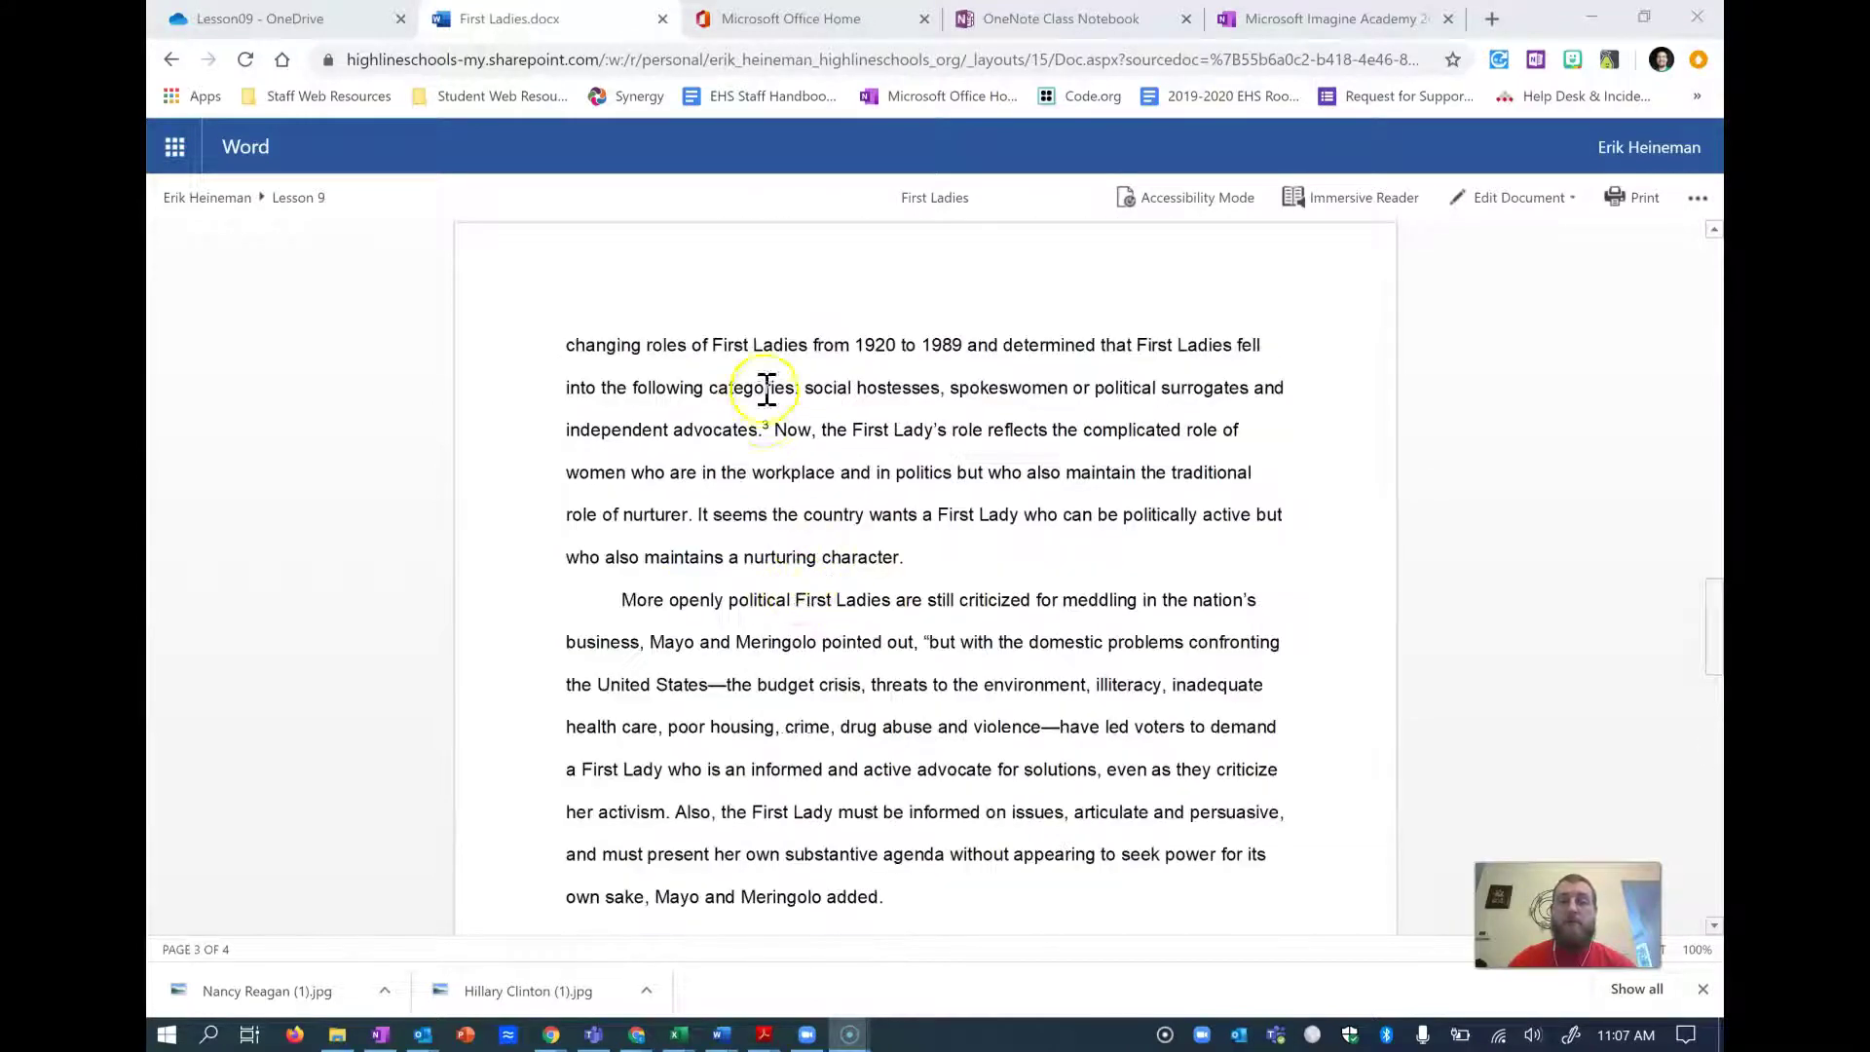
scroll(856, 643, down, 15)
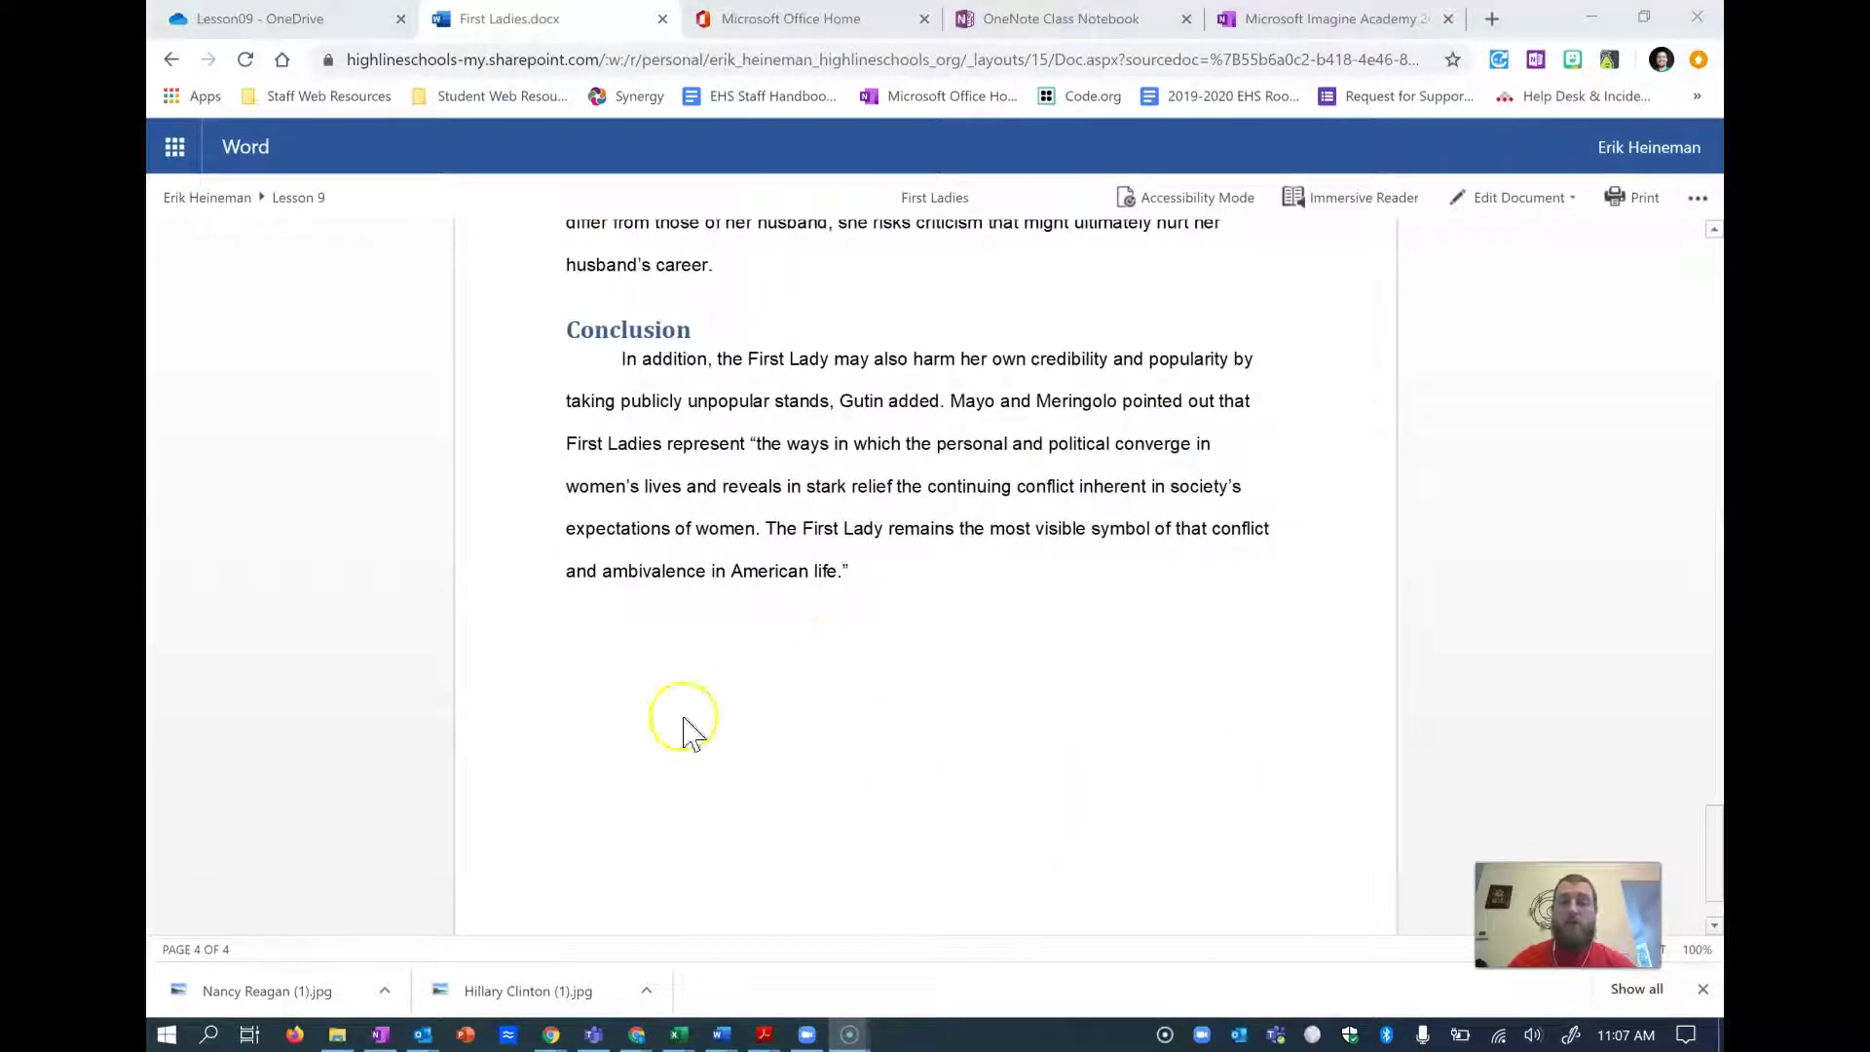
scroll(823, 742, down, 1)
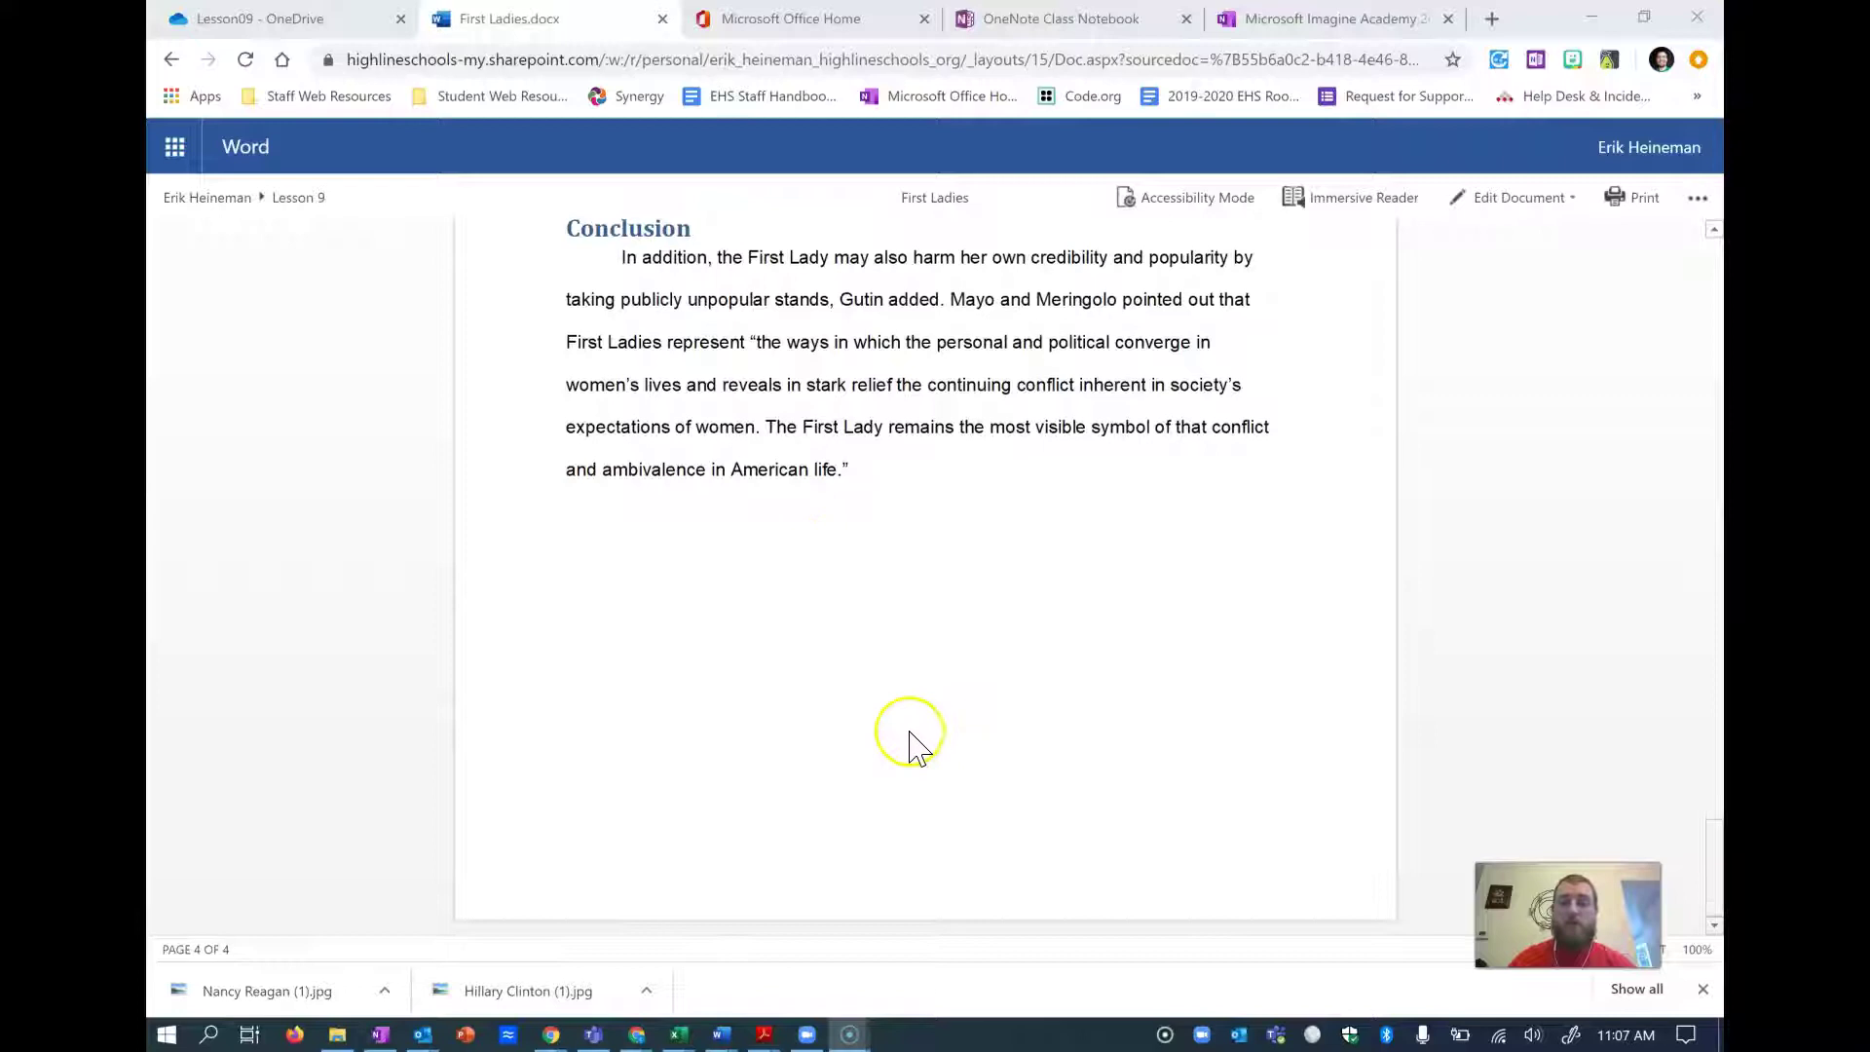
- Open the document for editing in the browser and go to the first footnote reference at the end of the block quotation
click(1555, 203)
click(1542, 315)
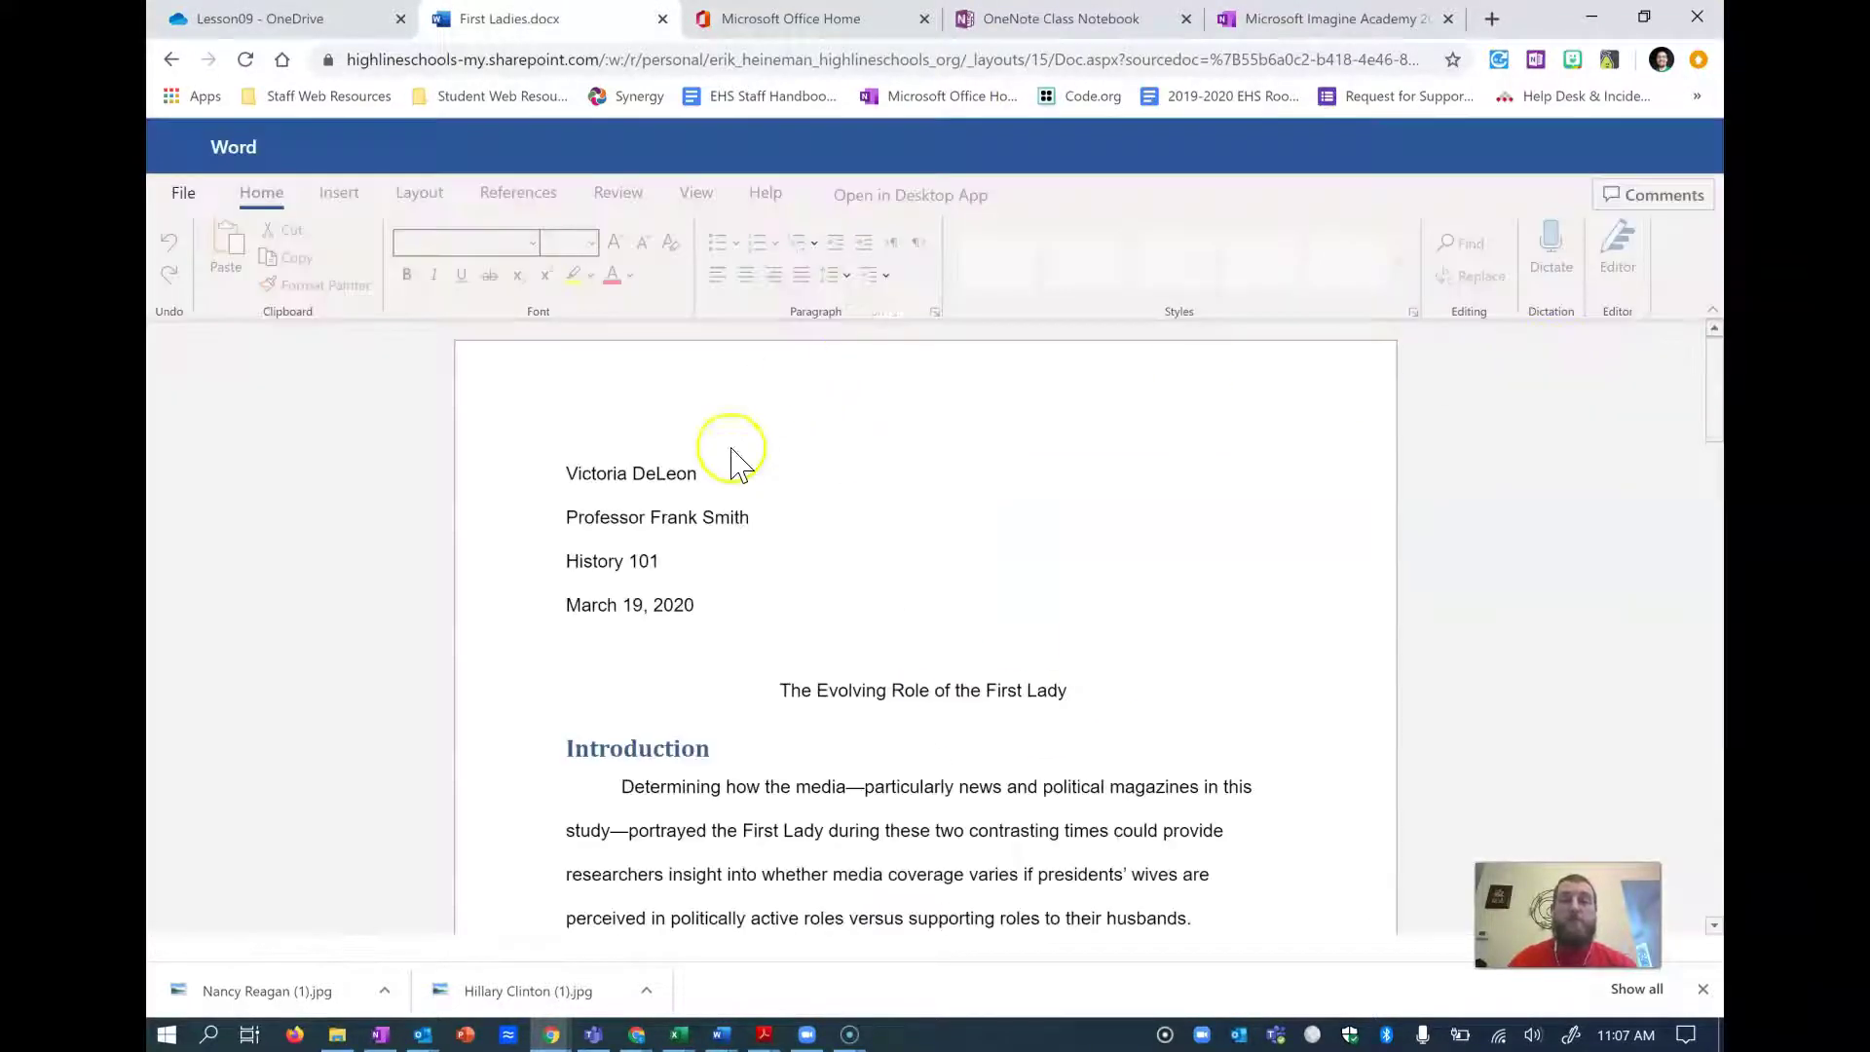
scroll(822, 429, down, 8)
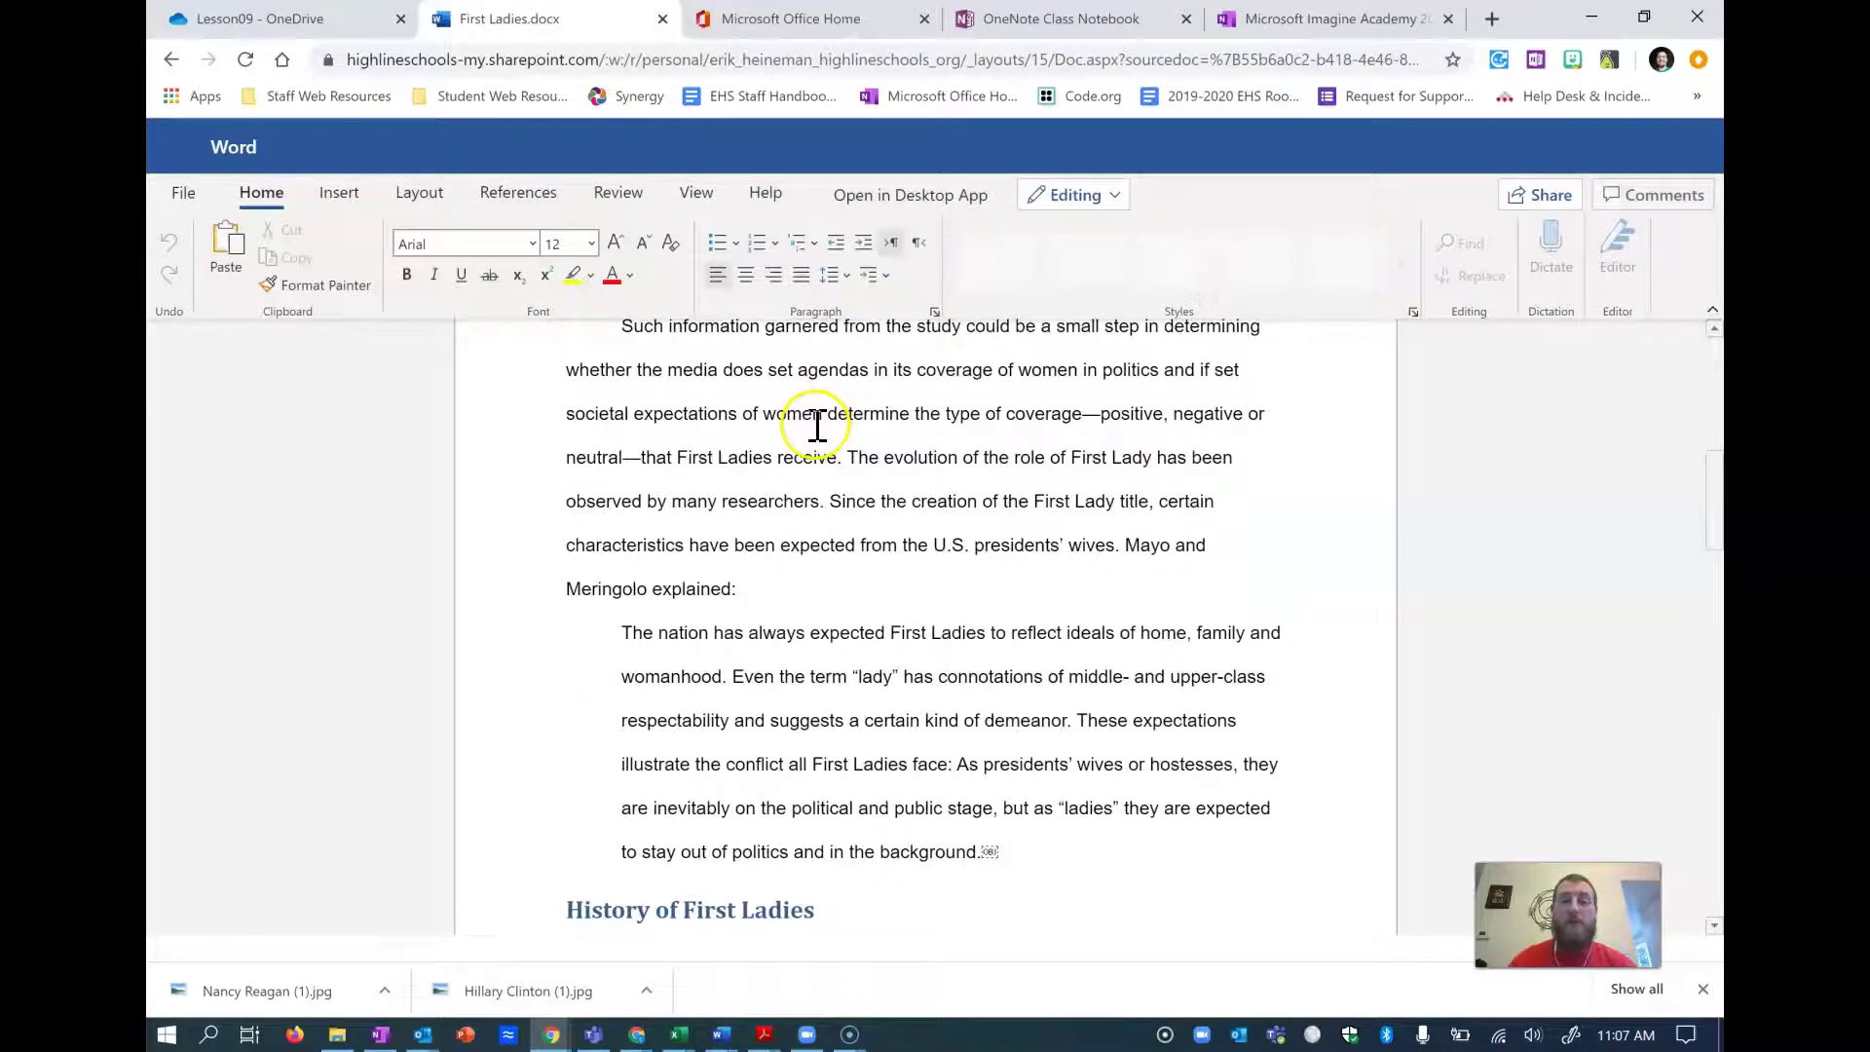
scroll(816, 425, down, 6)
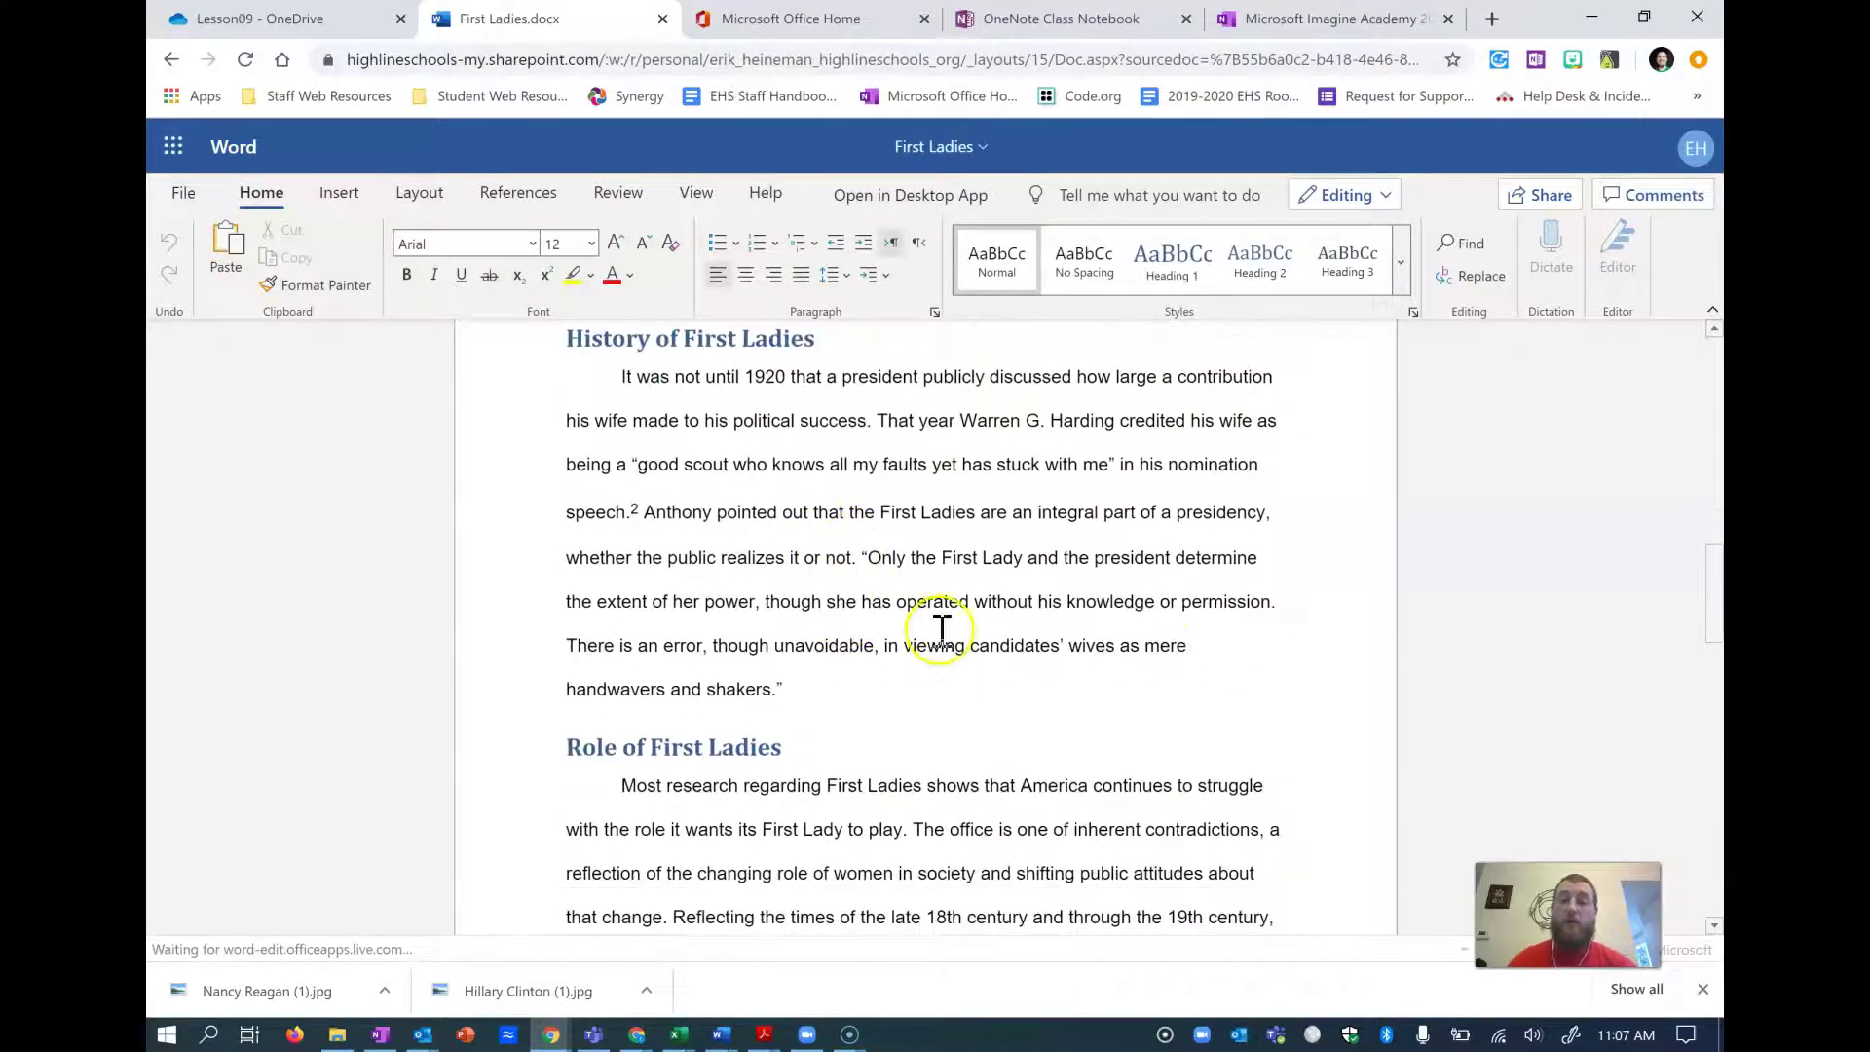
scroll(1115, 584, up, 2)
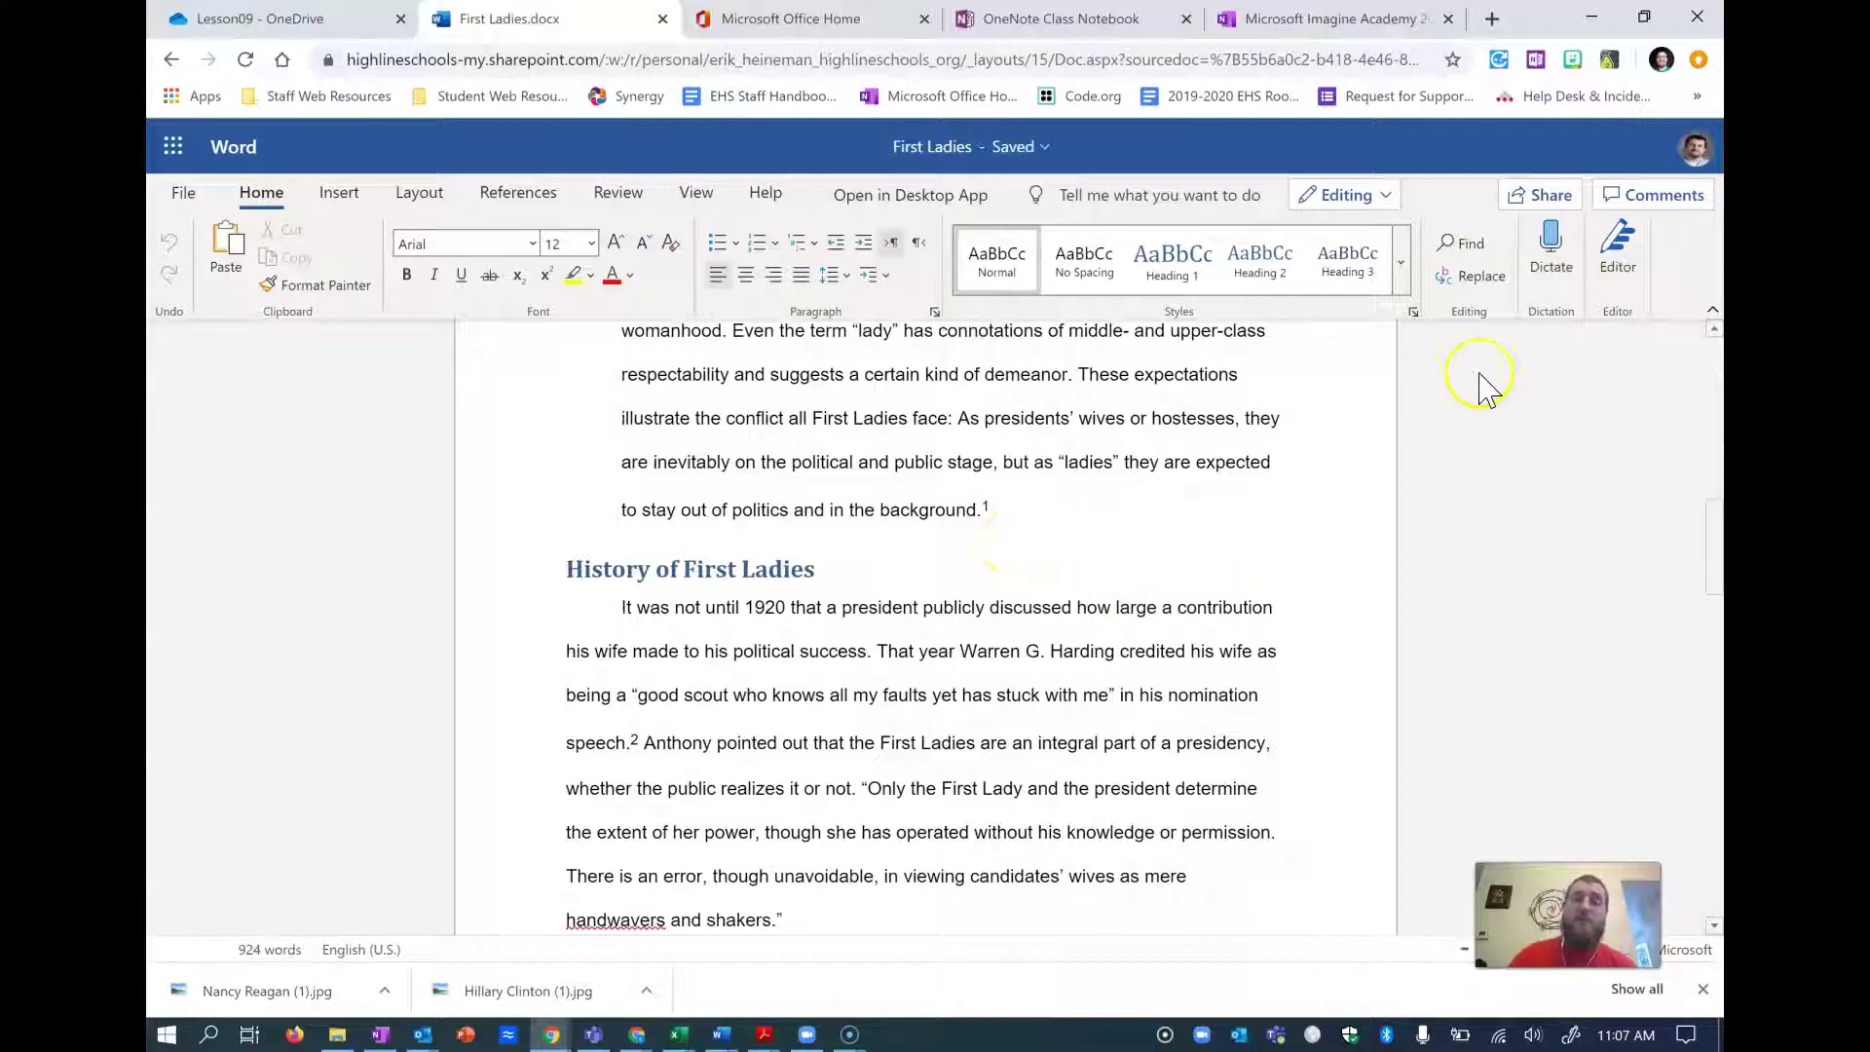
- Open footnote 1 from its reference mark and copy its full citation text
click(1002, 507)
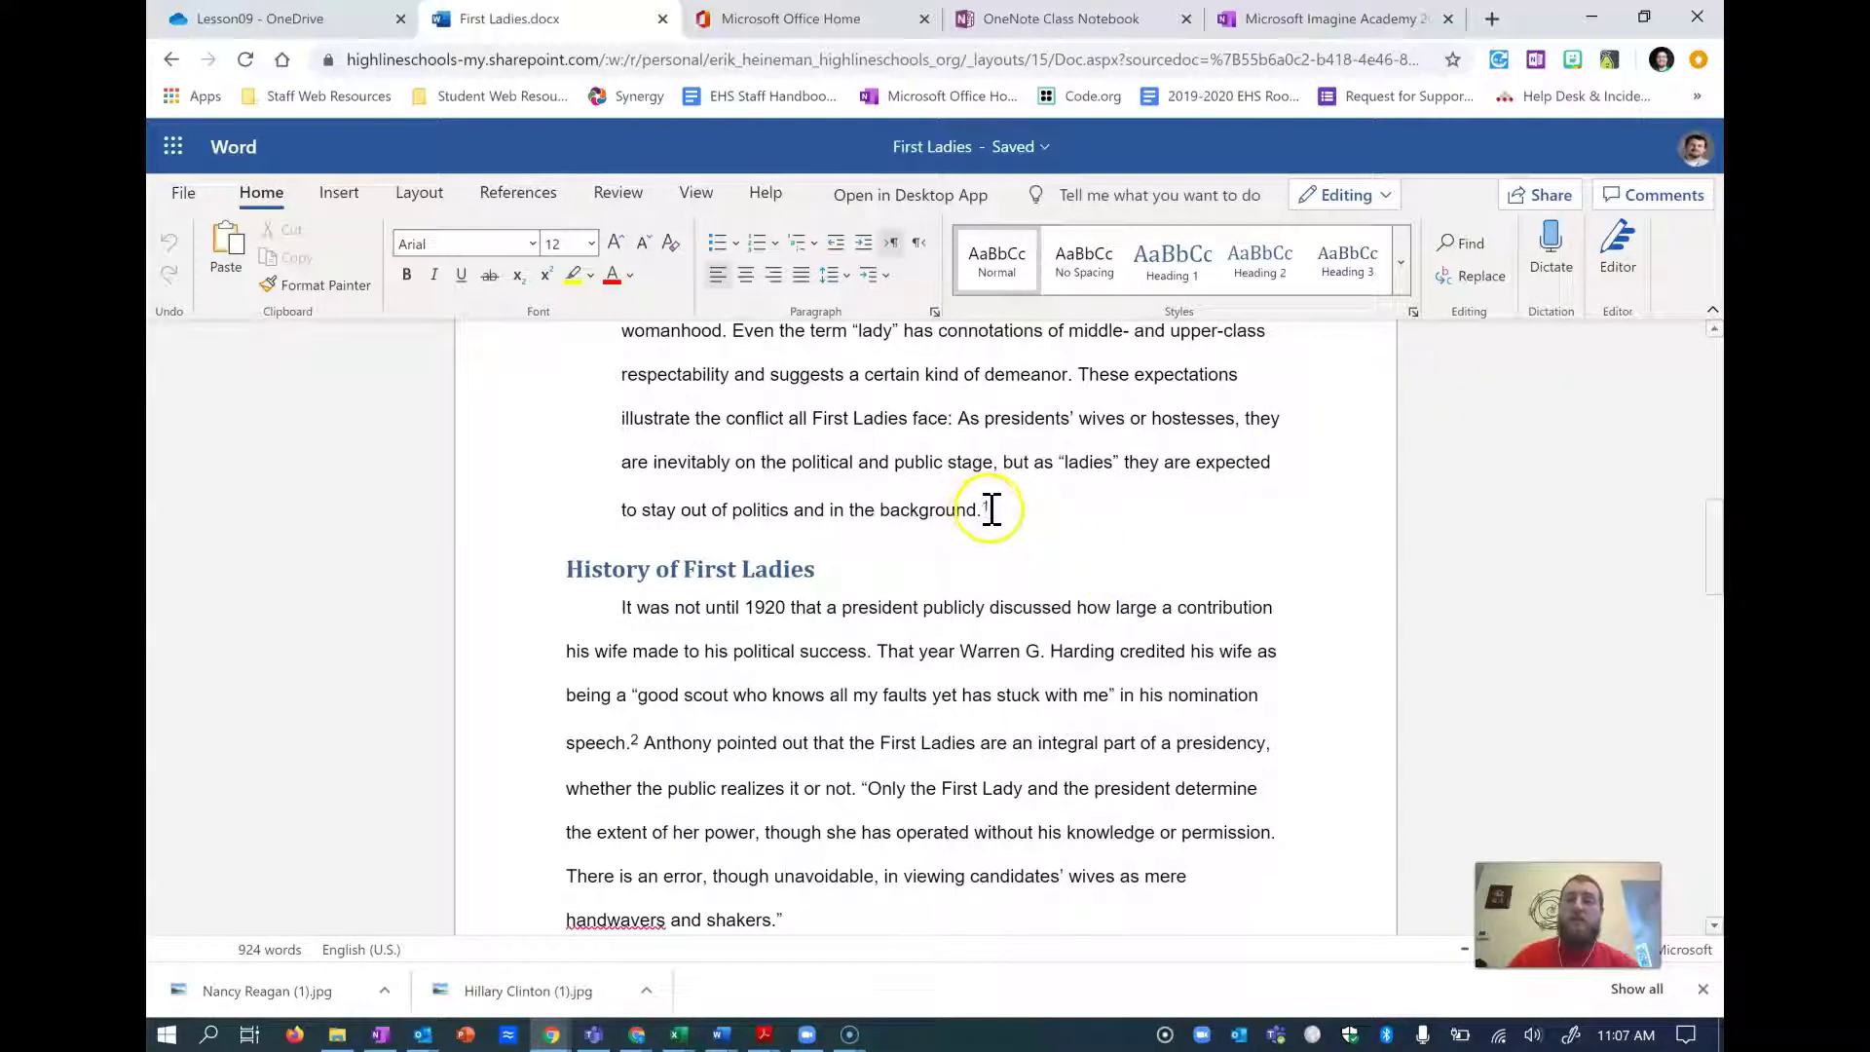
double_click(986, 509)
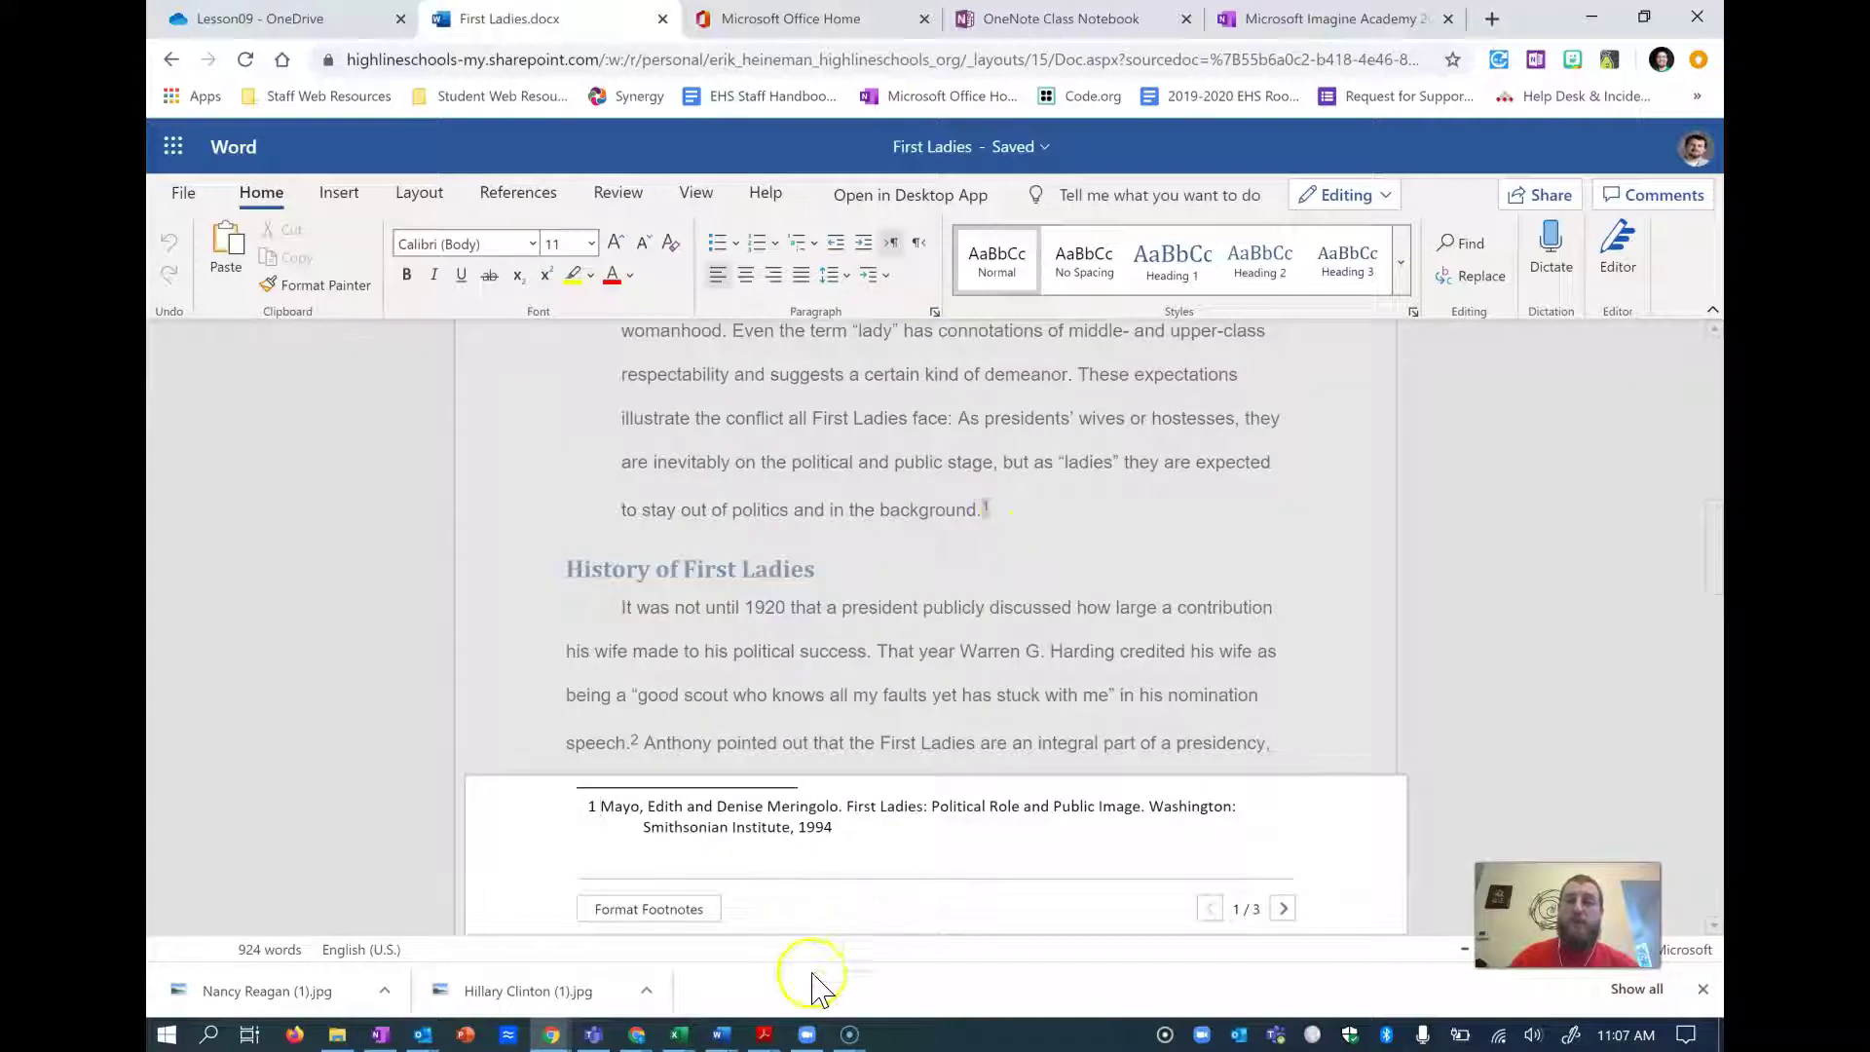
key(BackSpace)
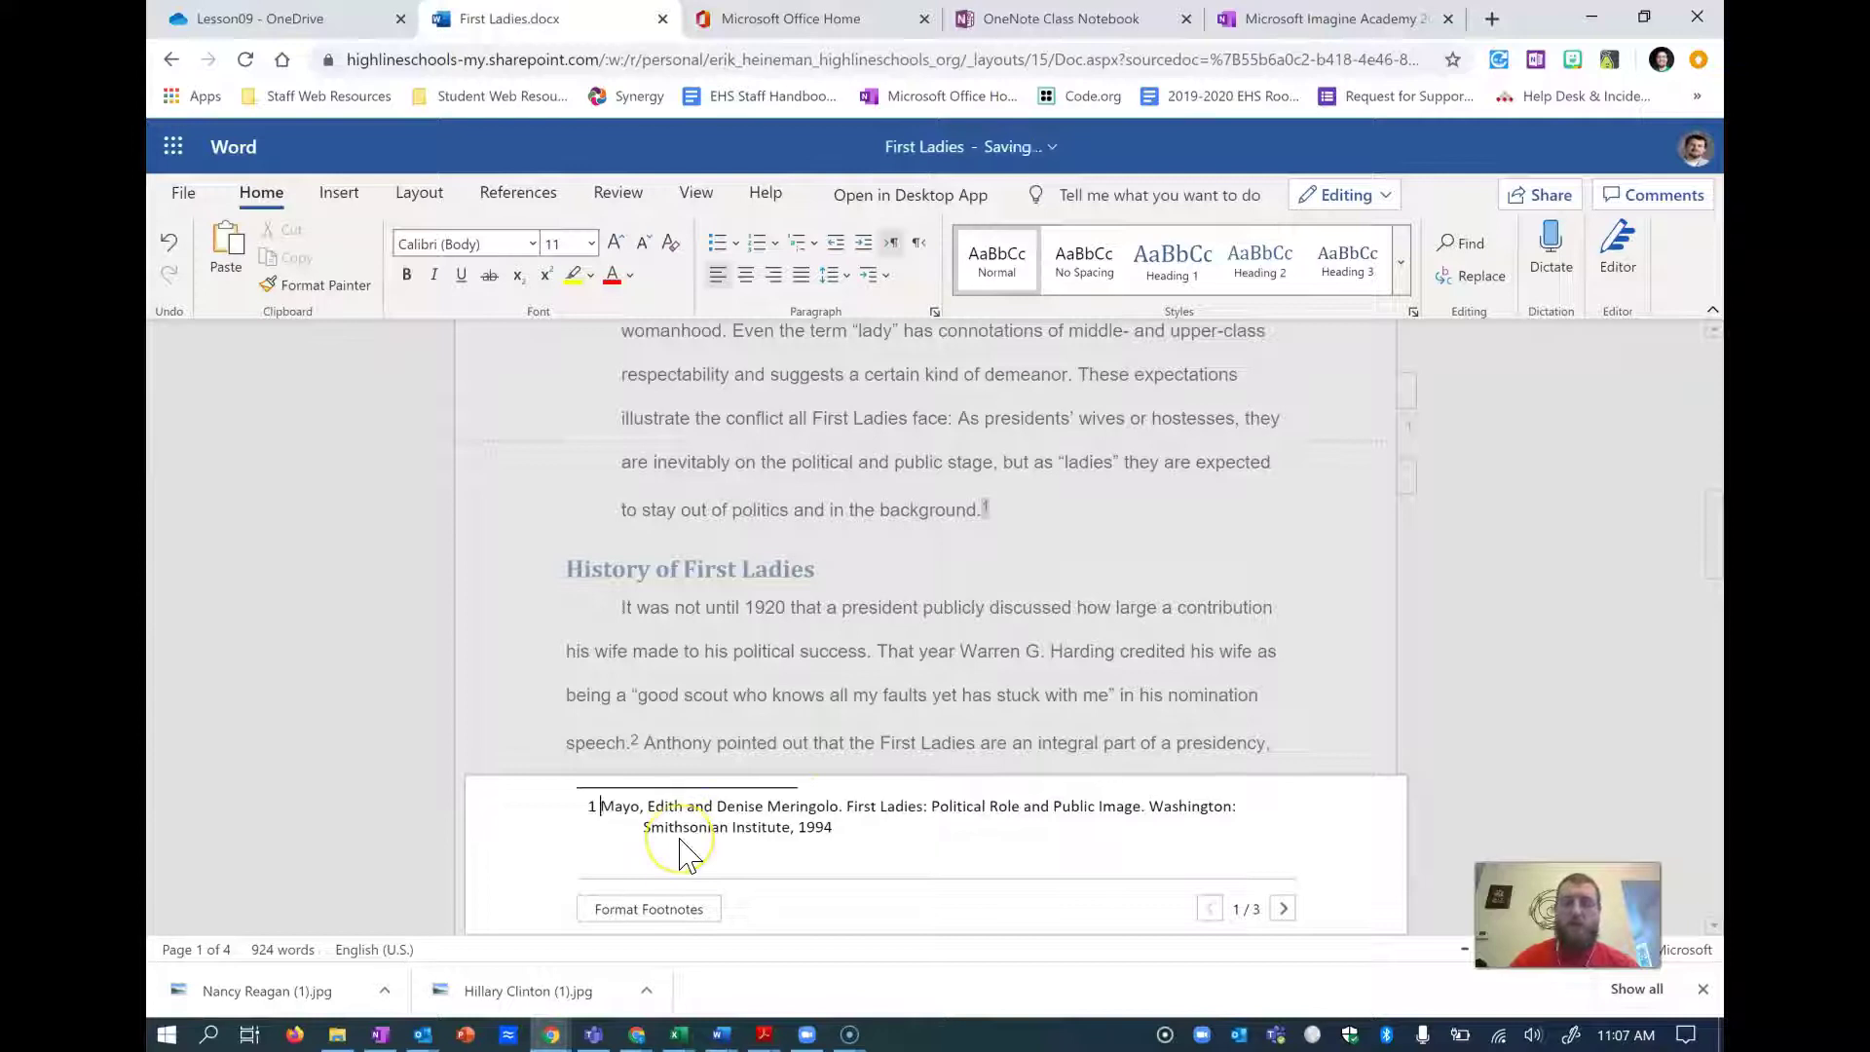
drag(860, 827, 594, 808)
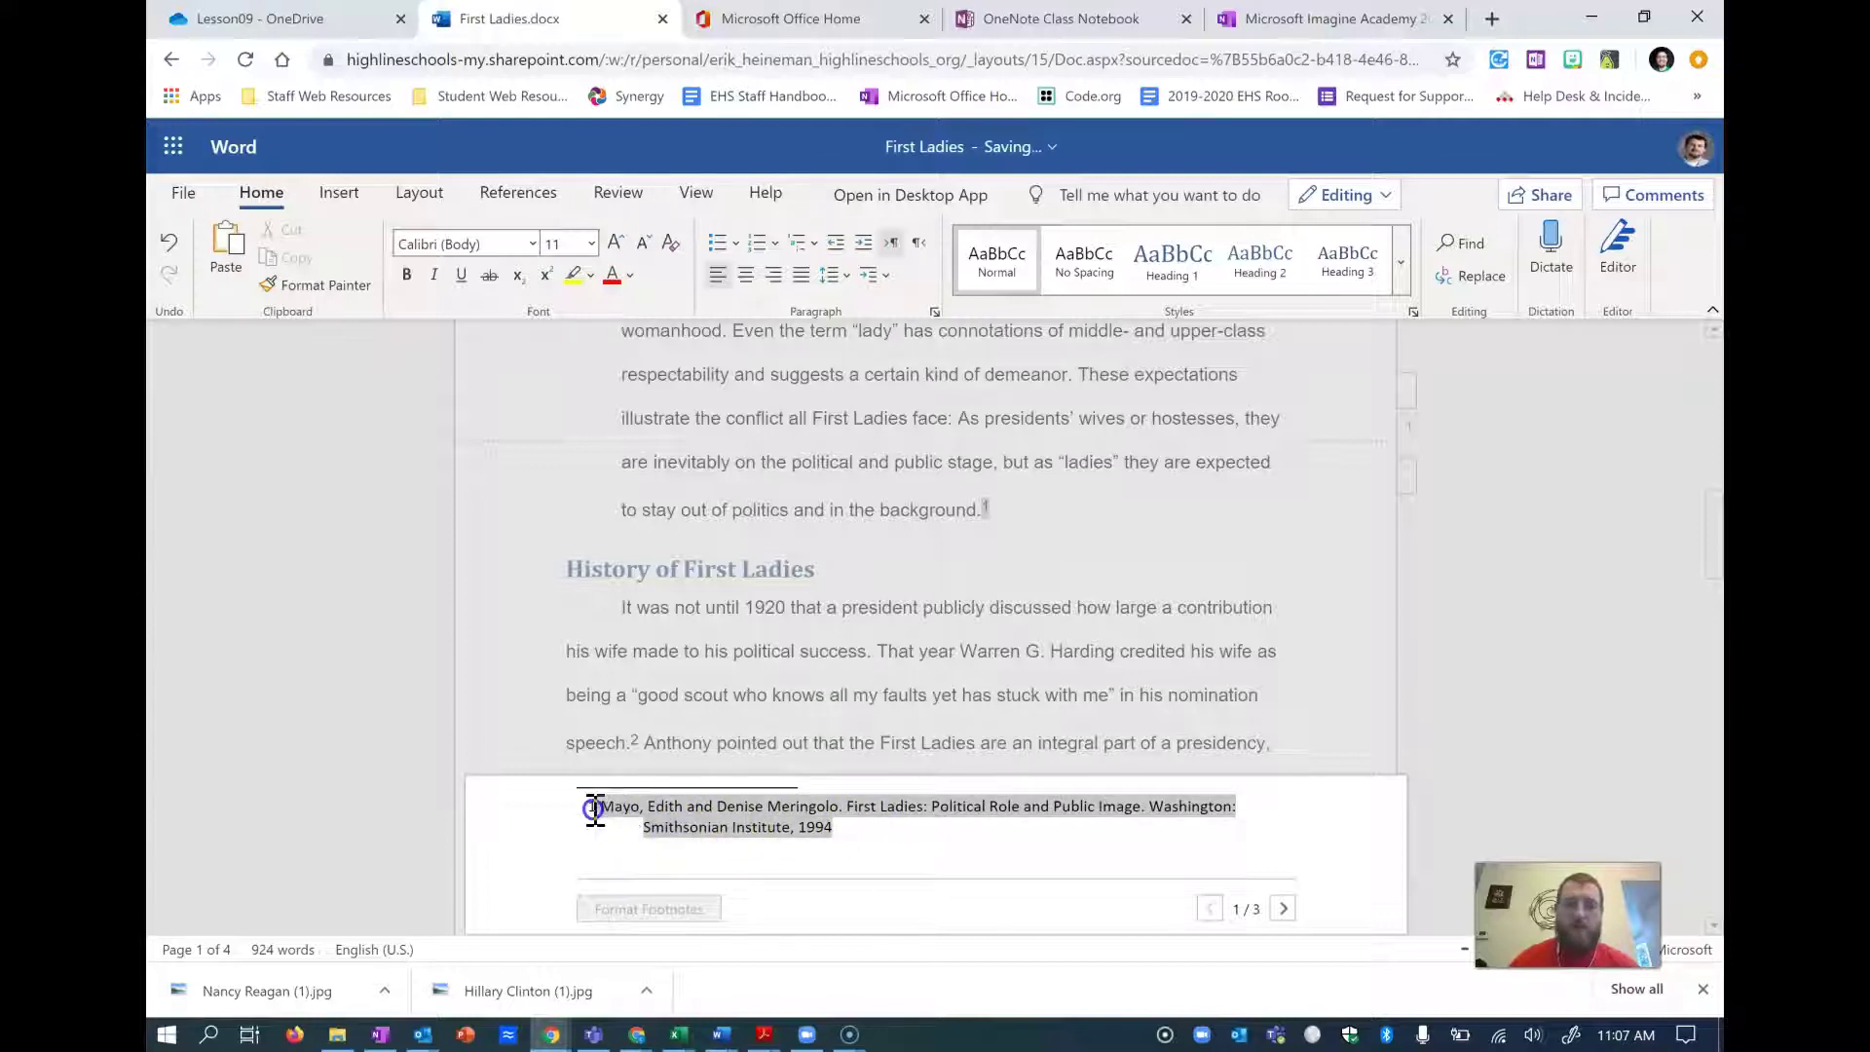
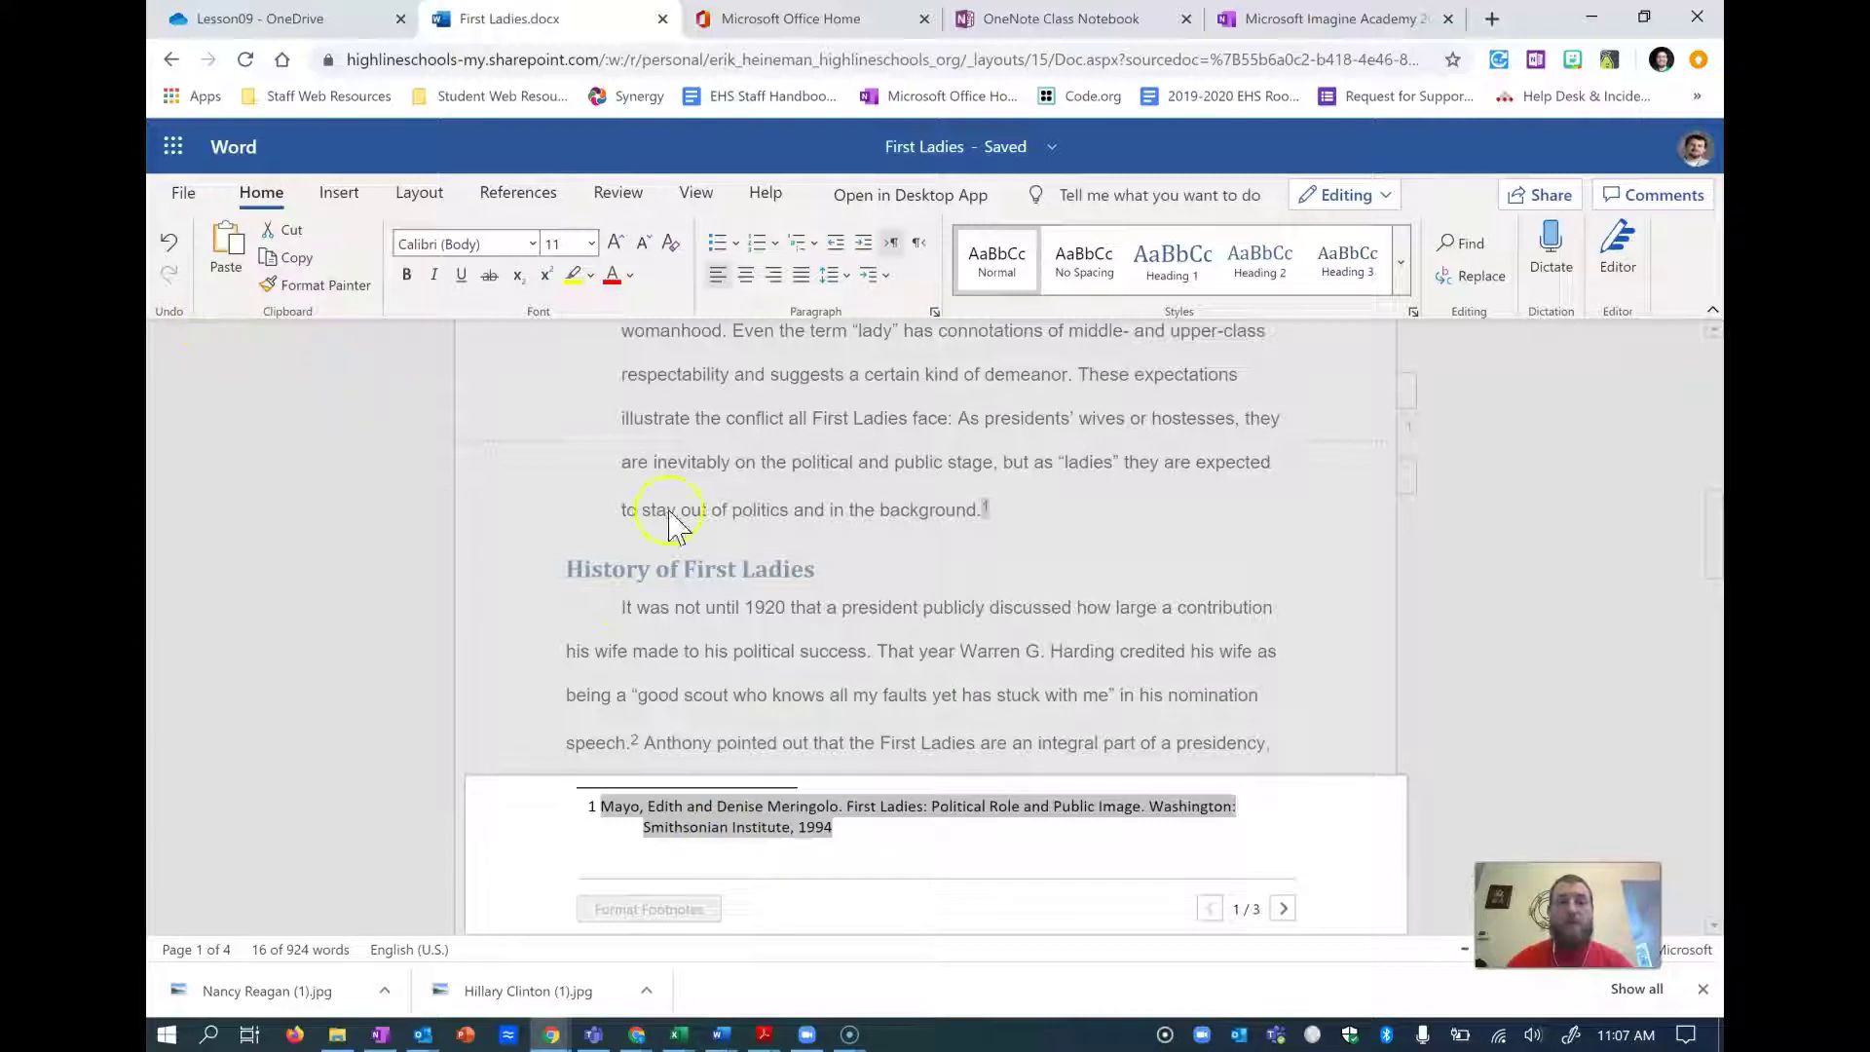
- Insert an endnote directly after the footnote 1 reference and paste the copied "First Ladies: Political Role and Public Image" citation into it
click(988, 507)
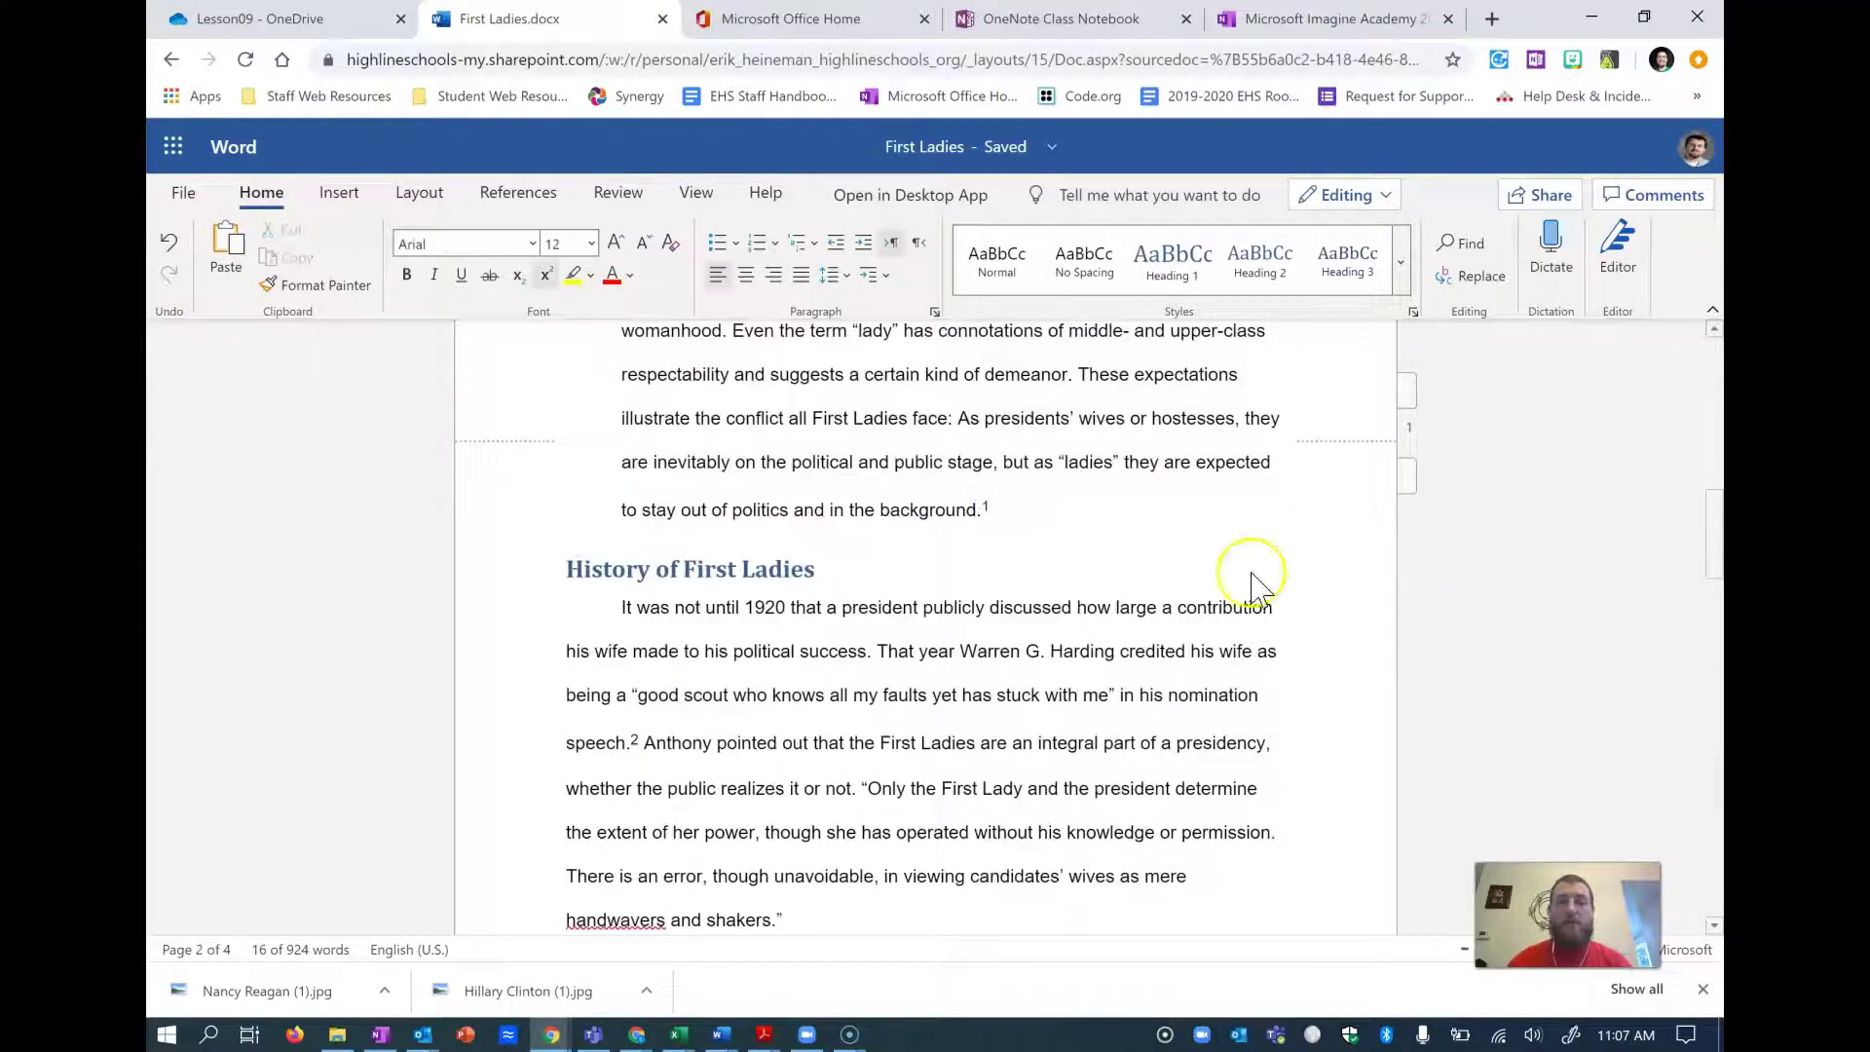
click(526, 194)
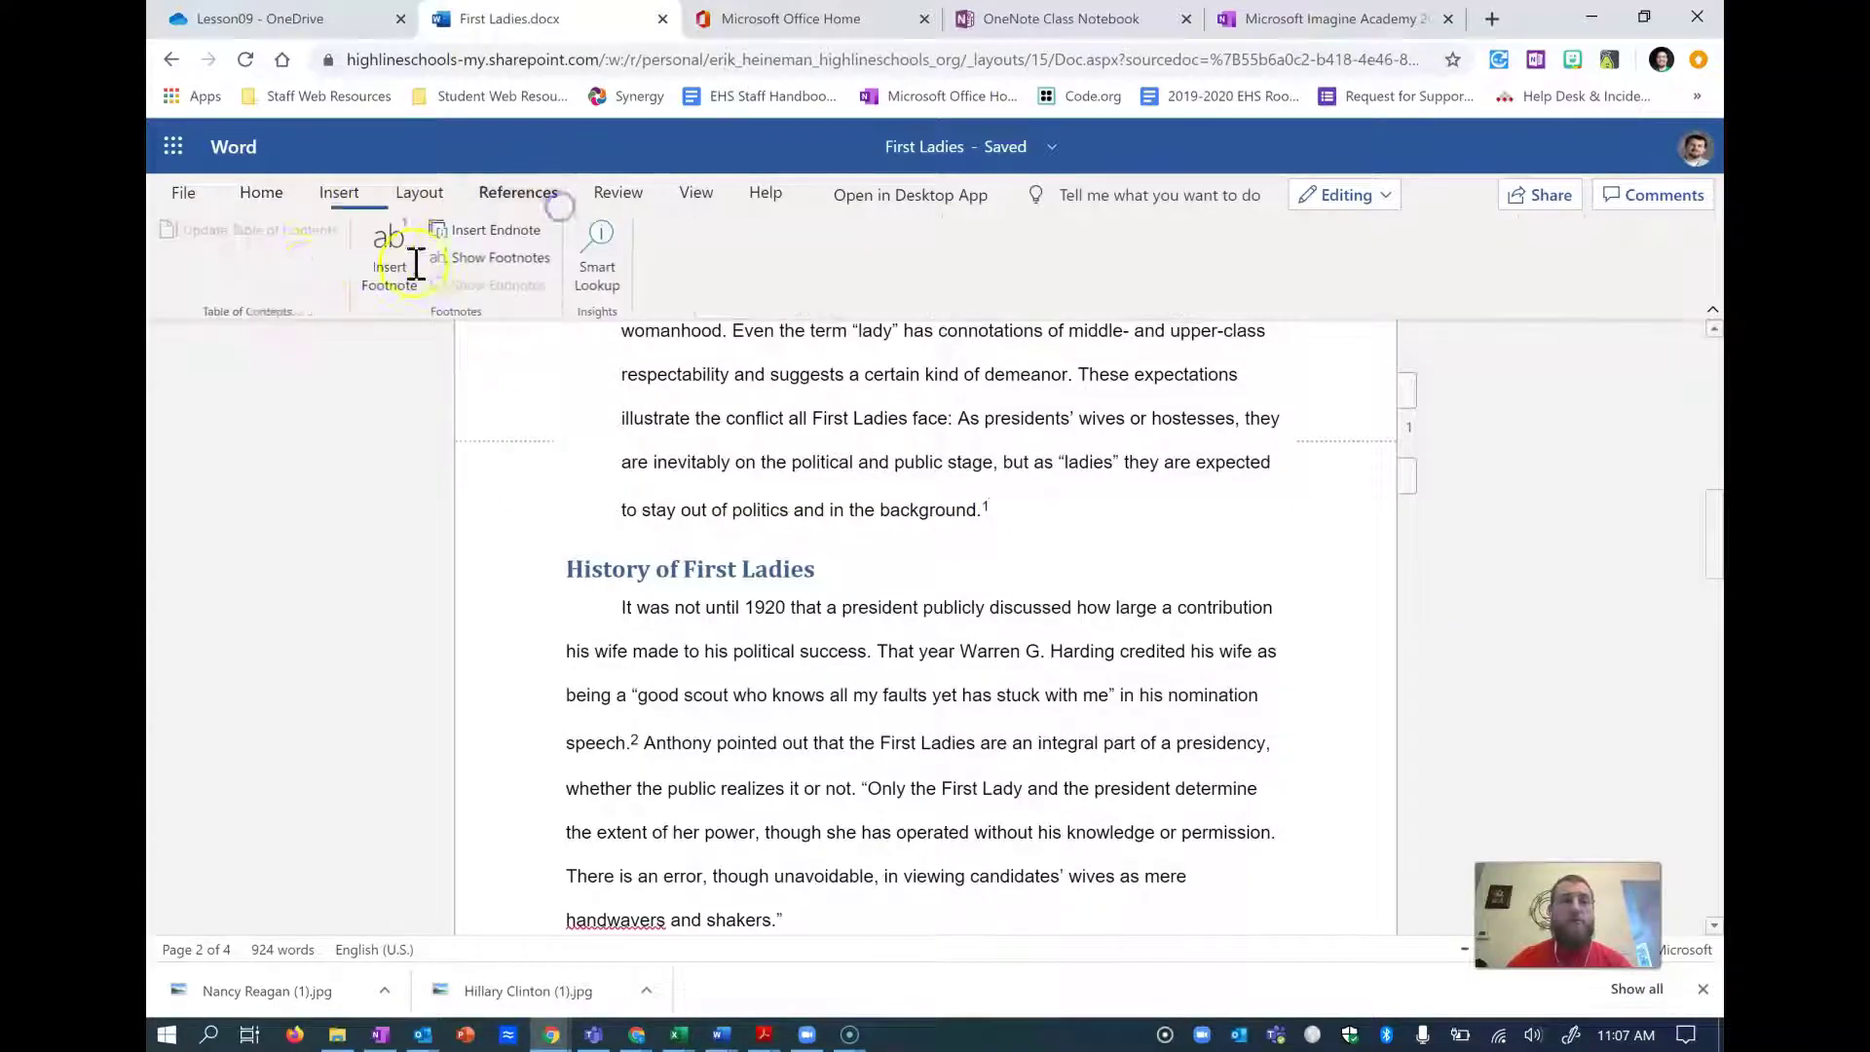
click(493, 232)
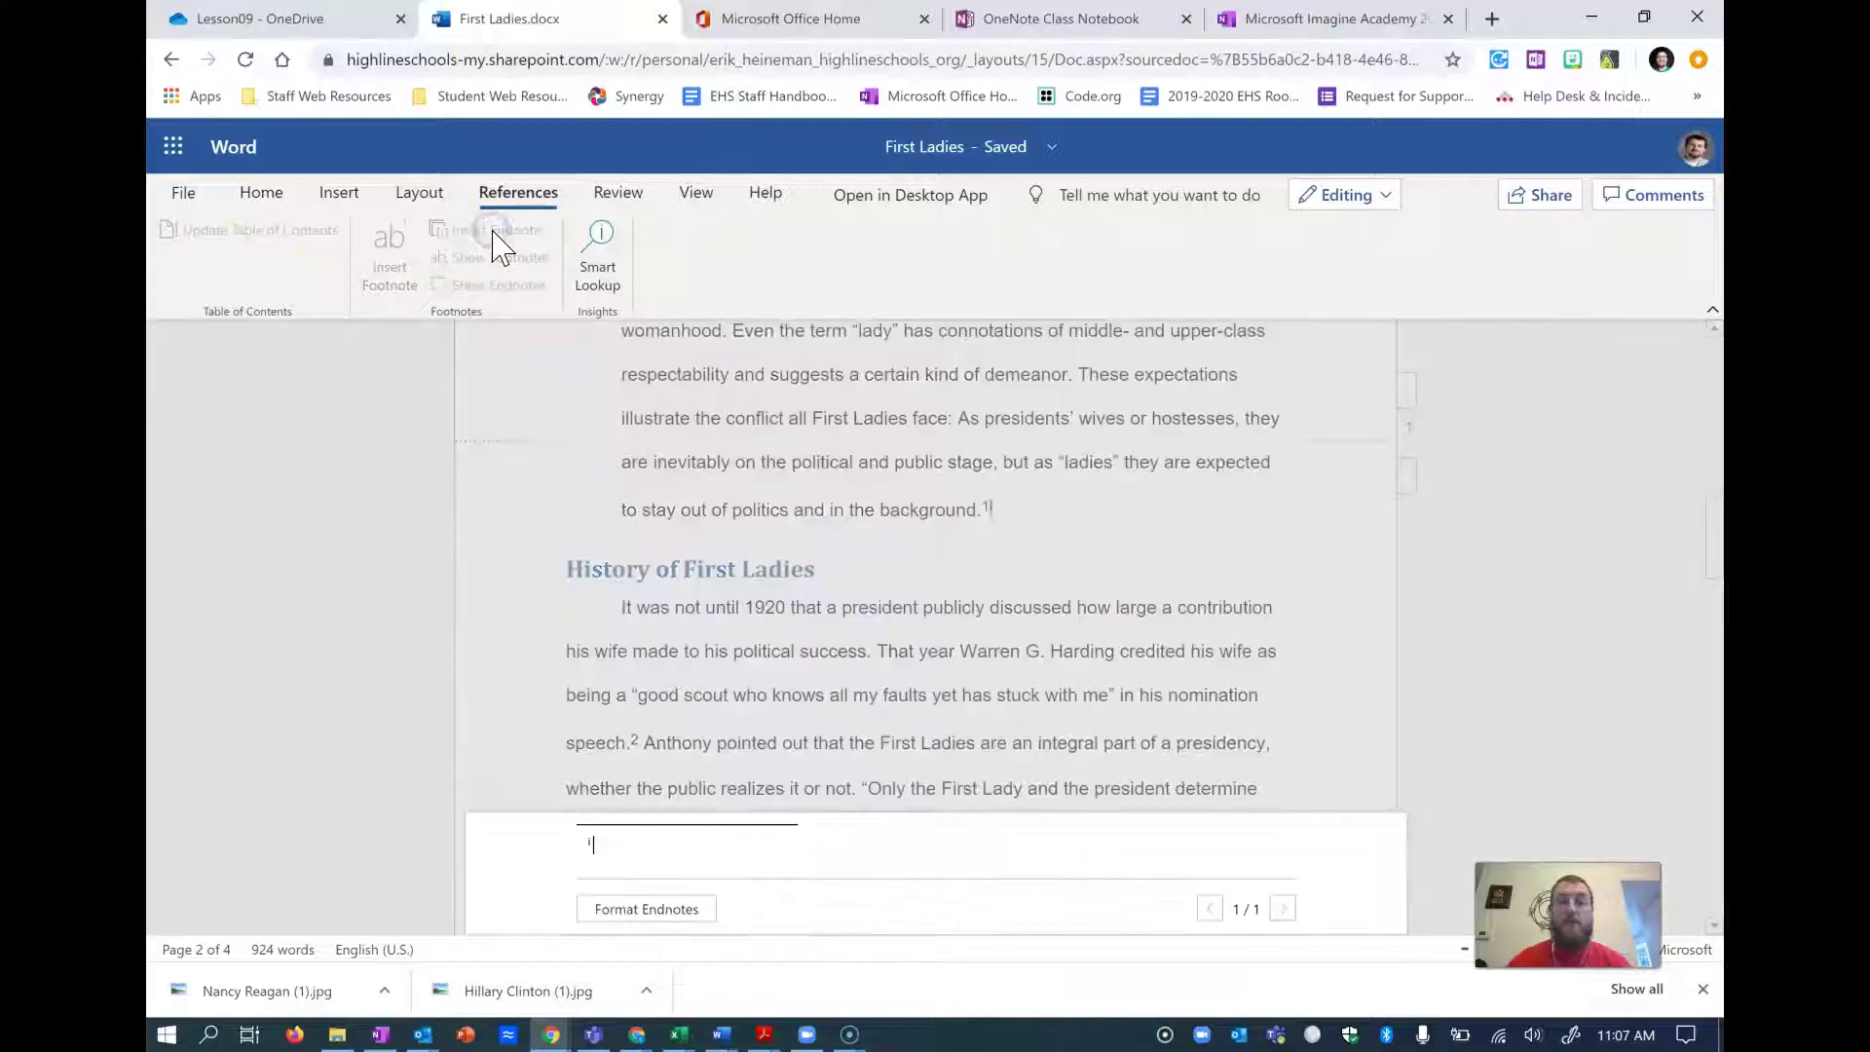
text(Mayo, Edith and Denise Meringolo. First Ladies: Political Role and Public Image. Washington: Smithsonian Institute, 1994)
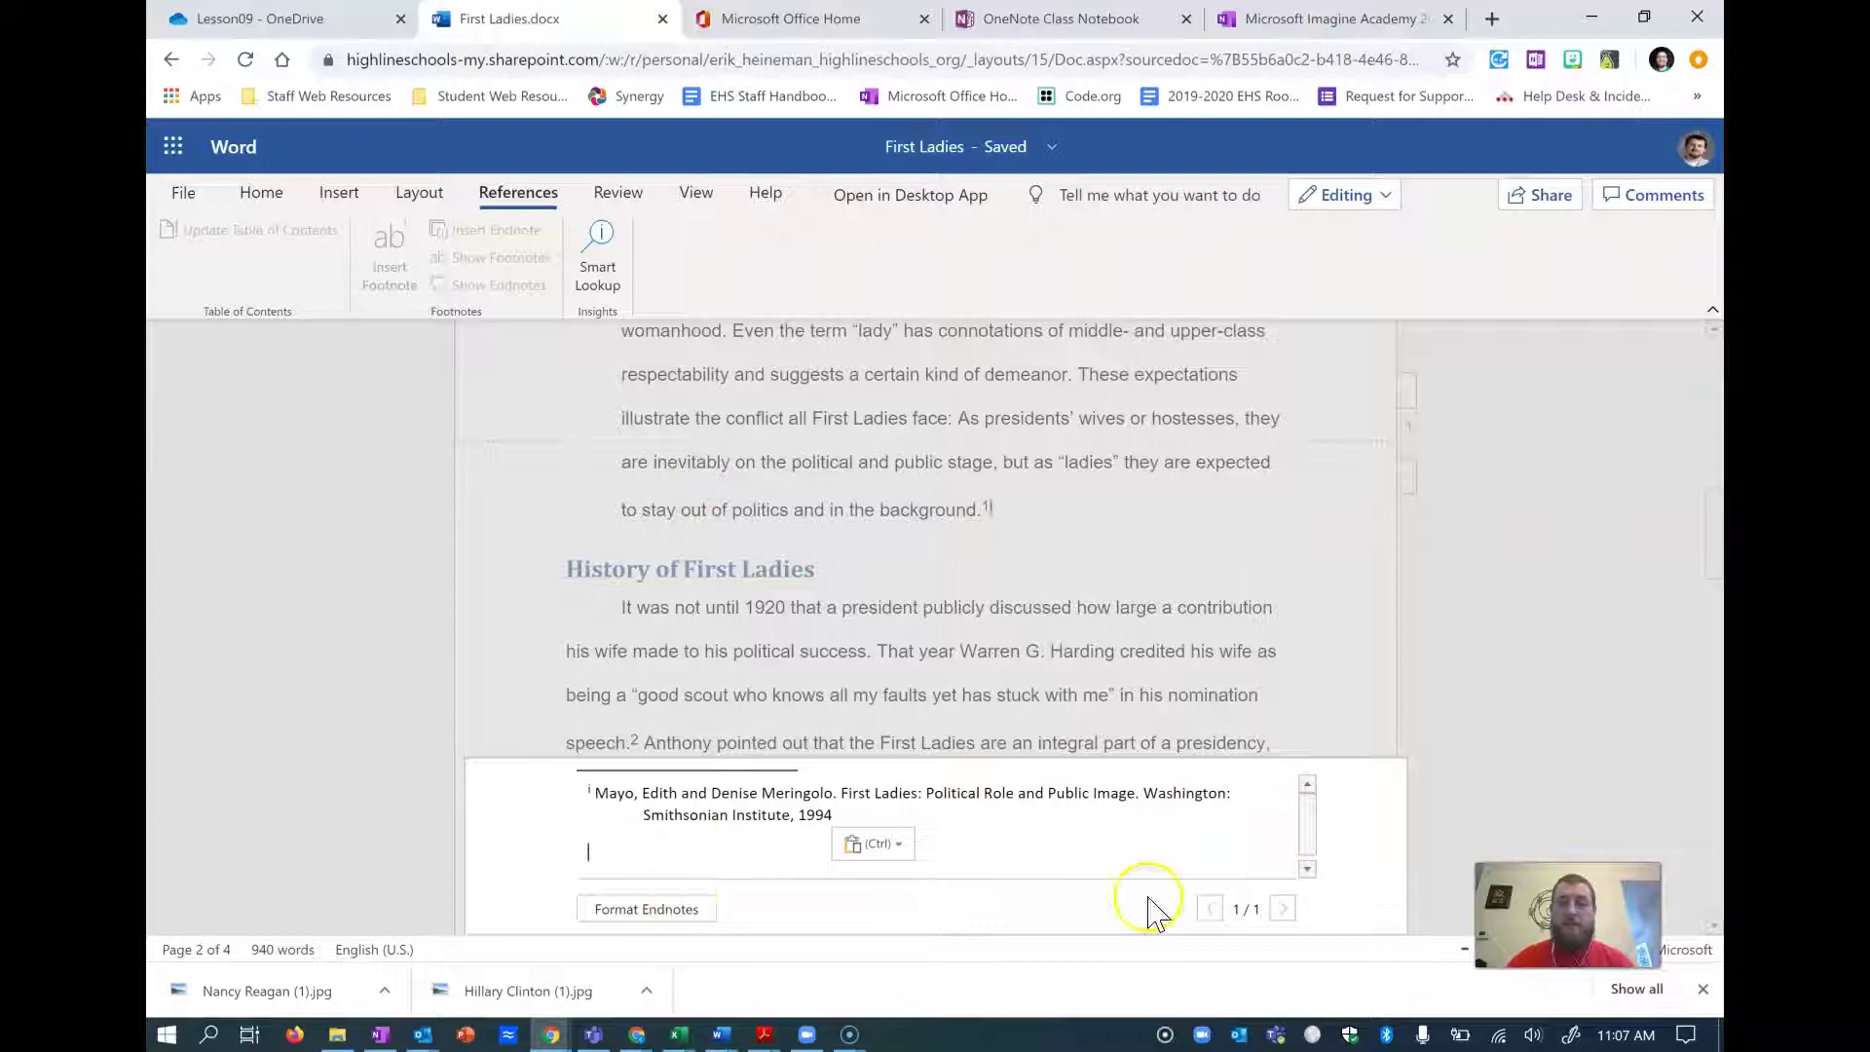
- Review the indentation and spacing settings of the pasted endnote citation in the paragraph settings
click(254, 198)
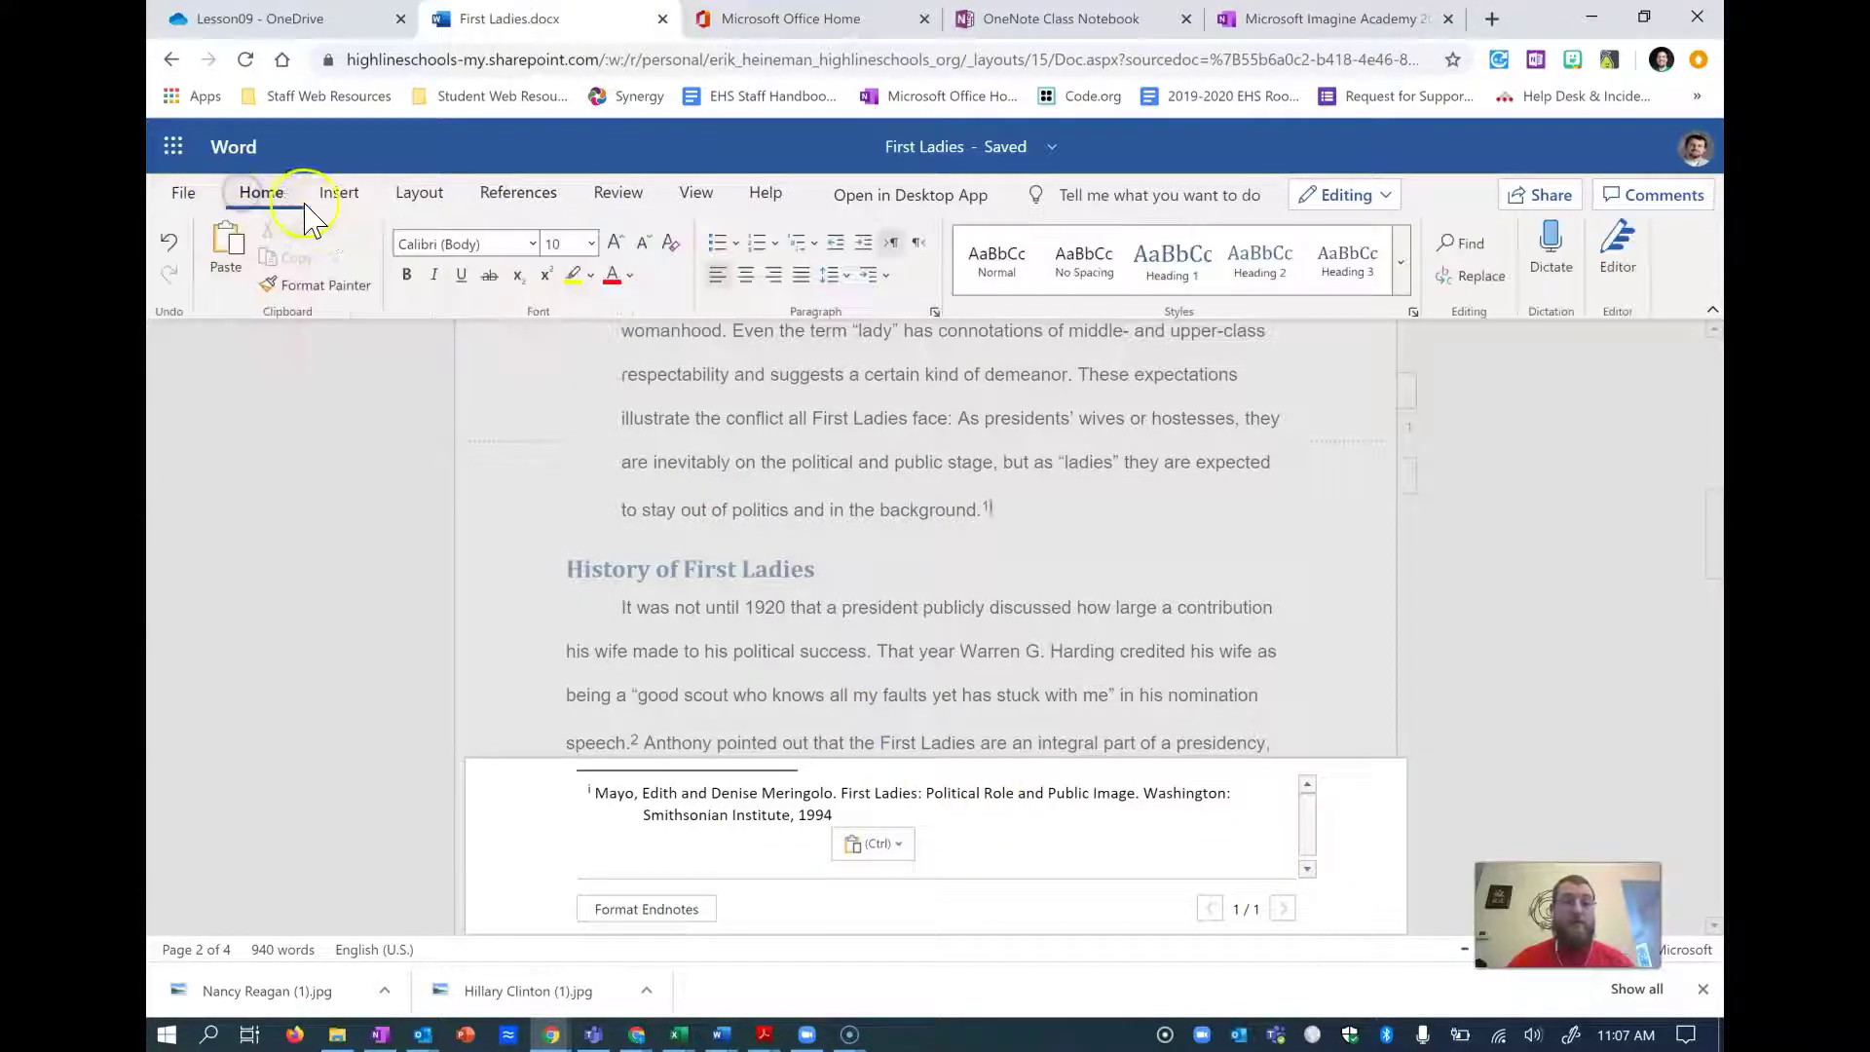
click(932, 312)
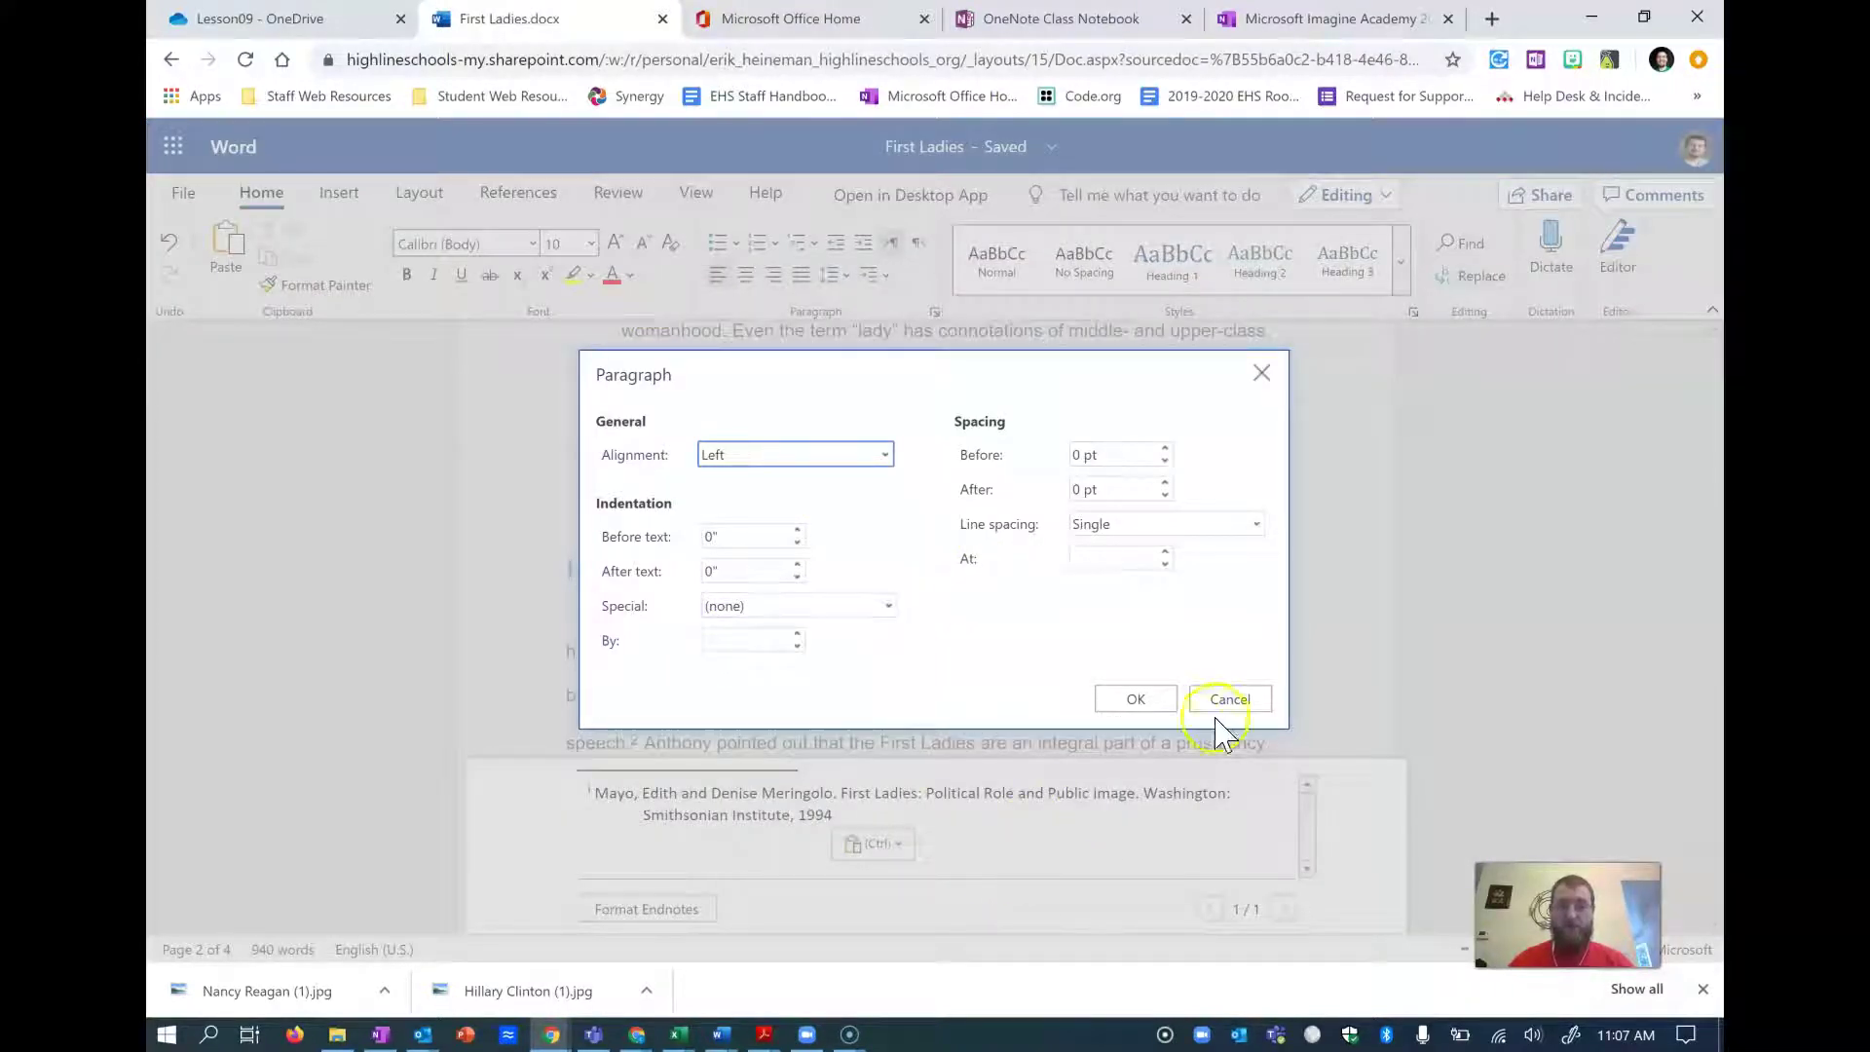
click(1225, 703)
drag(593, 791, 876, 816)
click(933, 309)
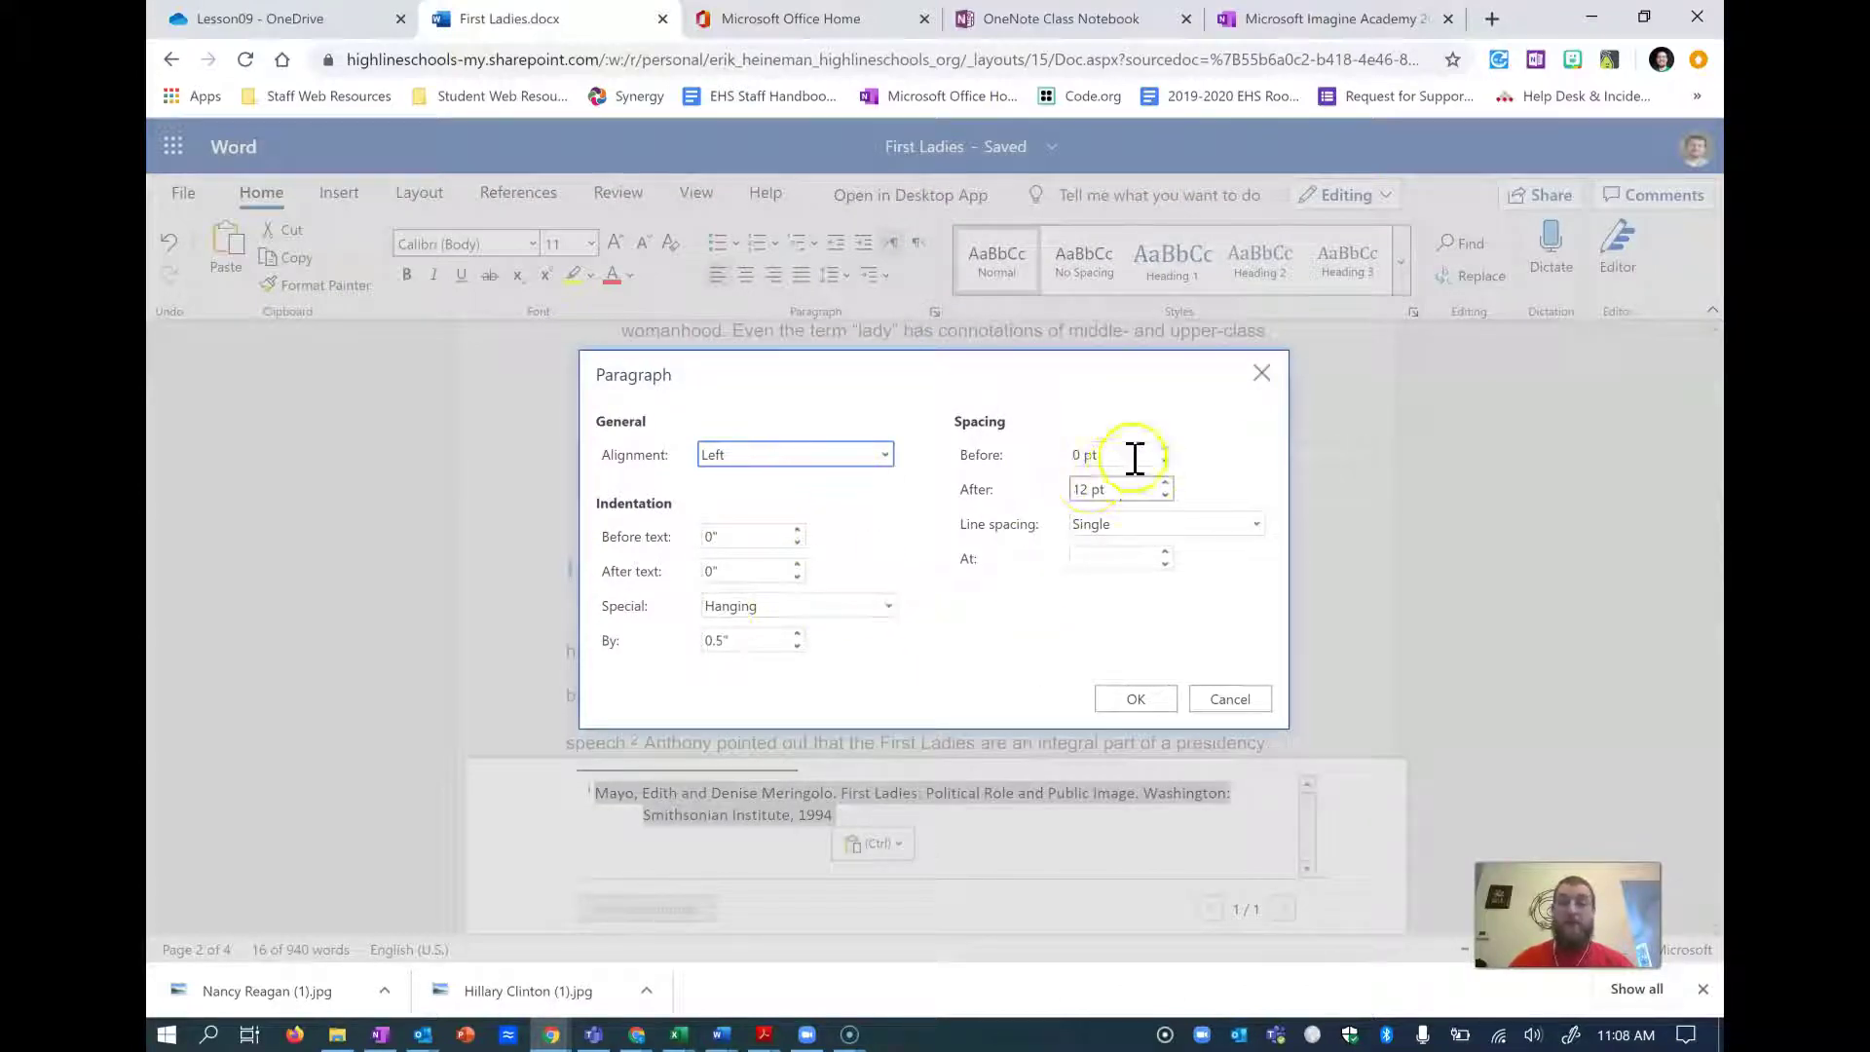
click(1136, 699)
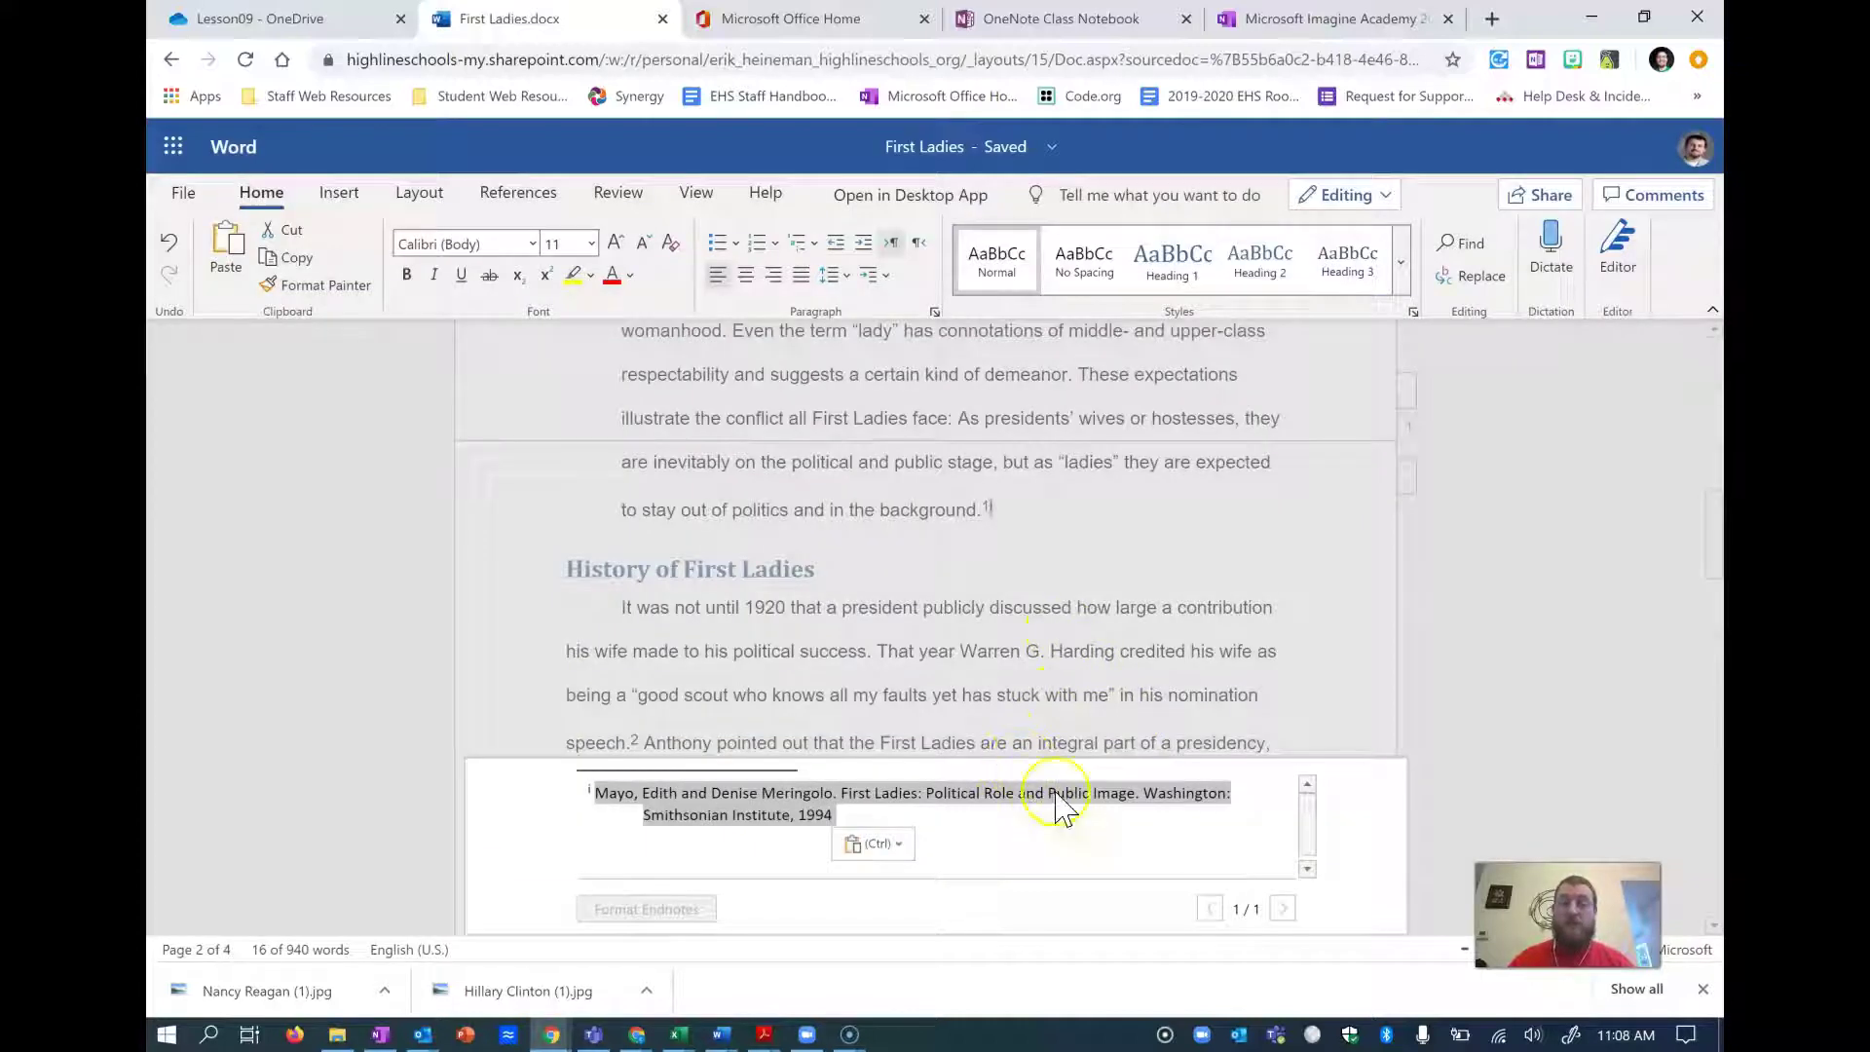
- Remove the original footnote 1 reference after "background." at the end of the block quotation, leaving the endnote in its place
click(991, 512)
click(986, 506)
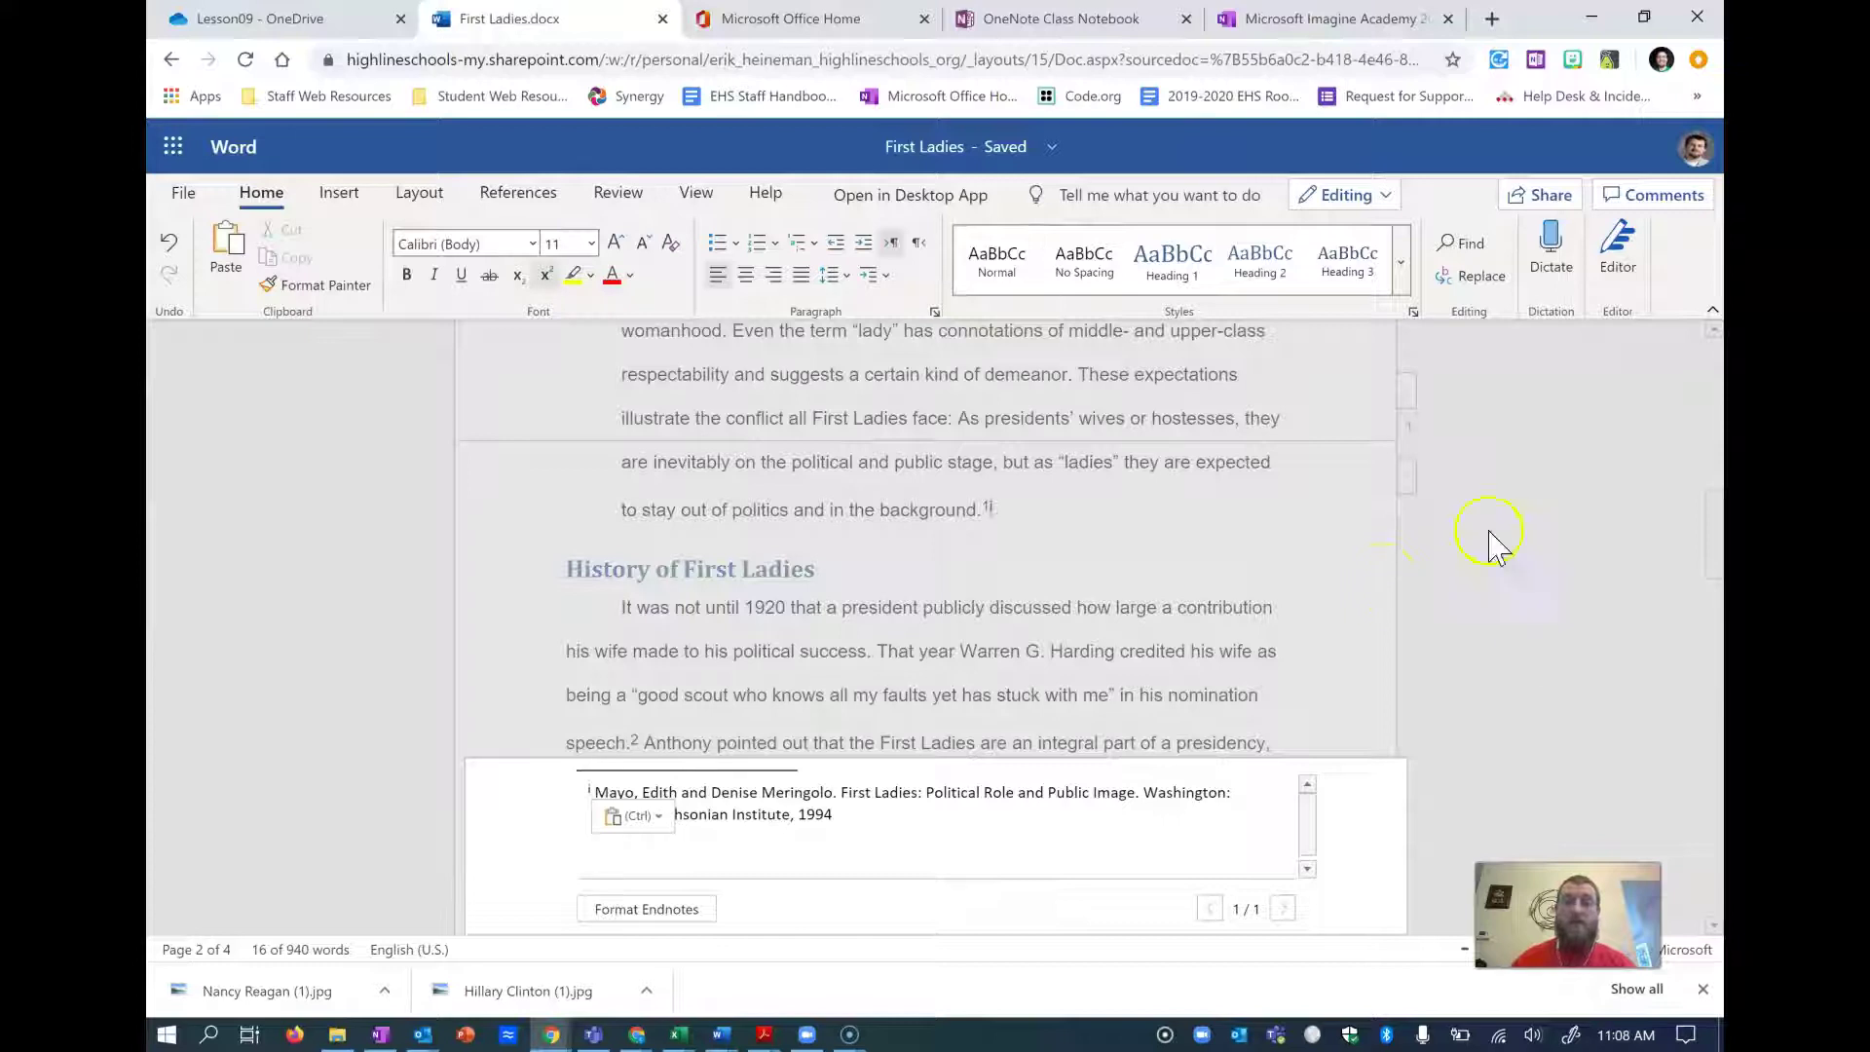
click(1210, 487)
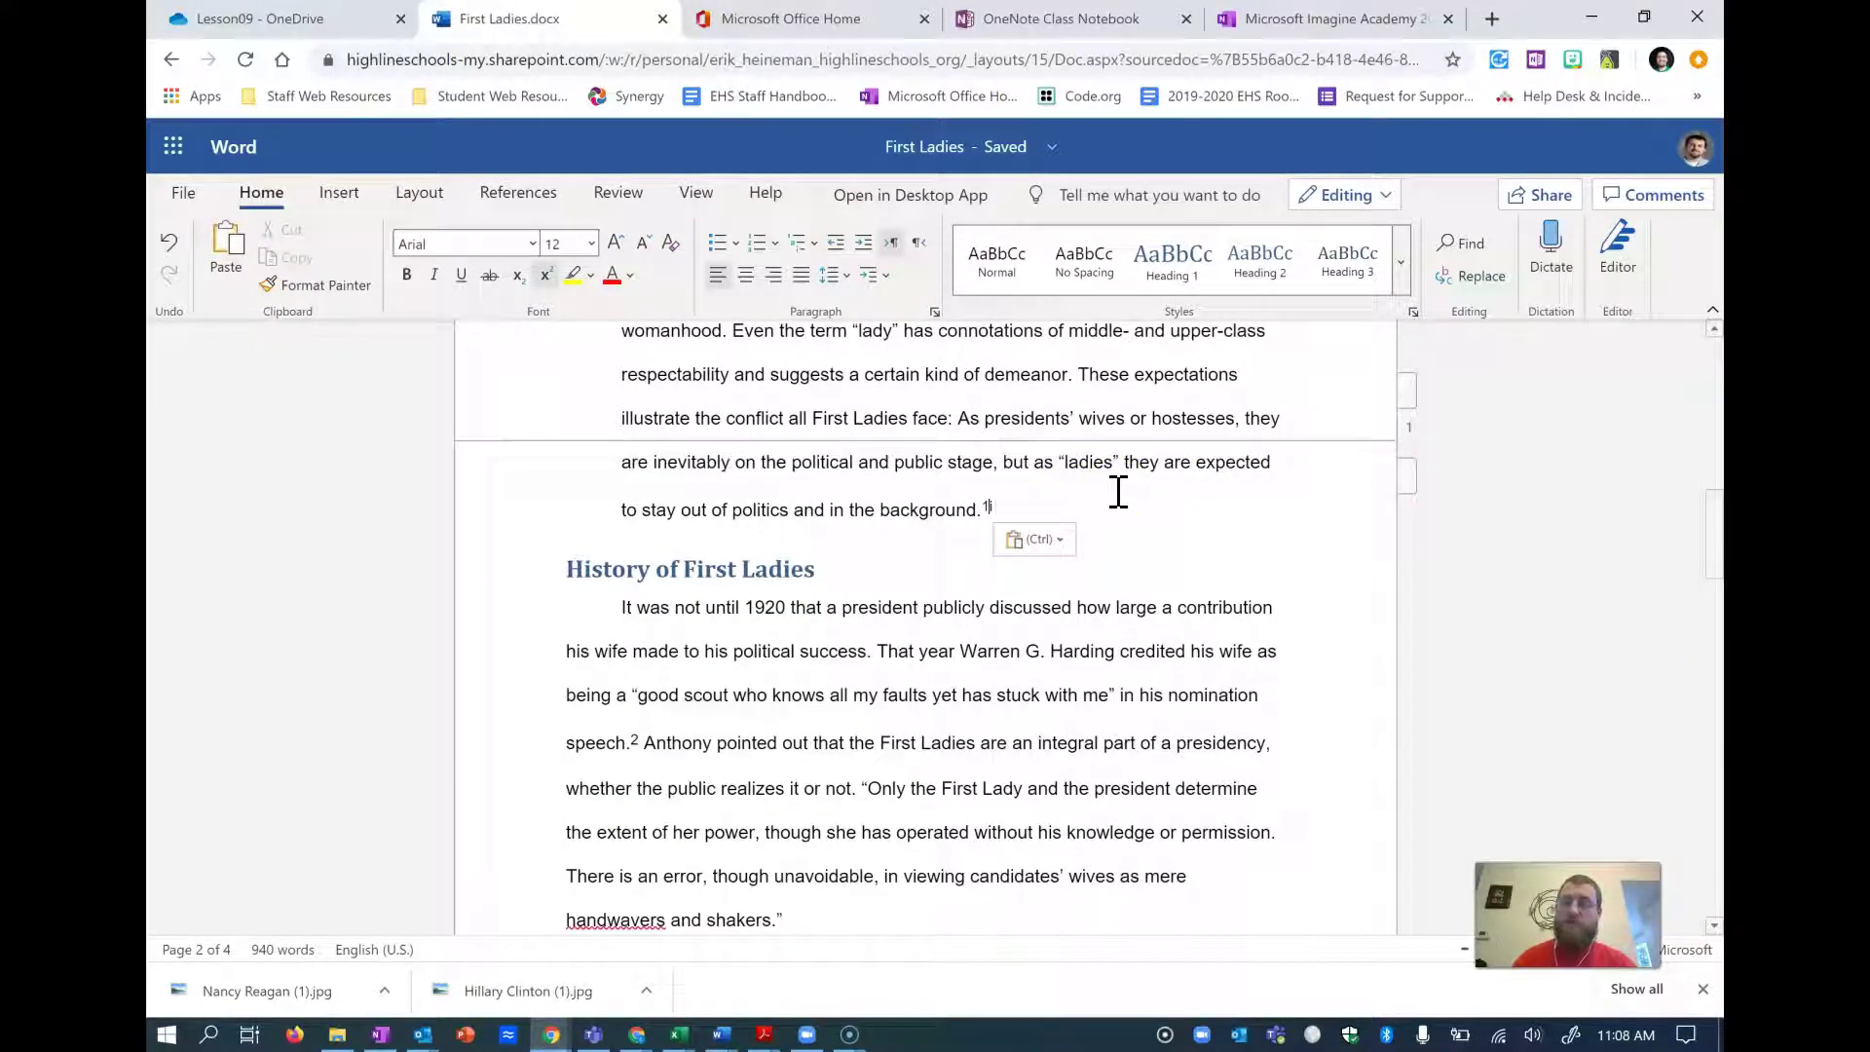
key(ctrl+z)
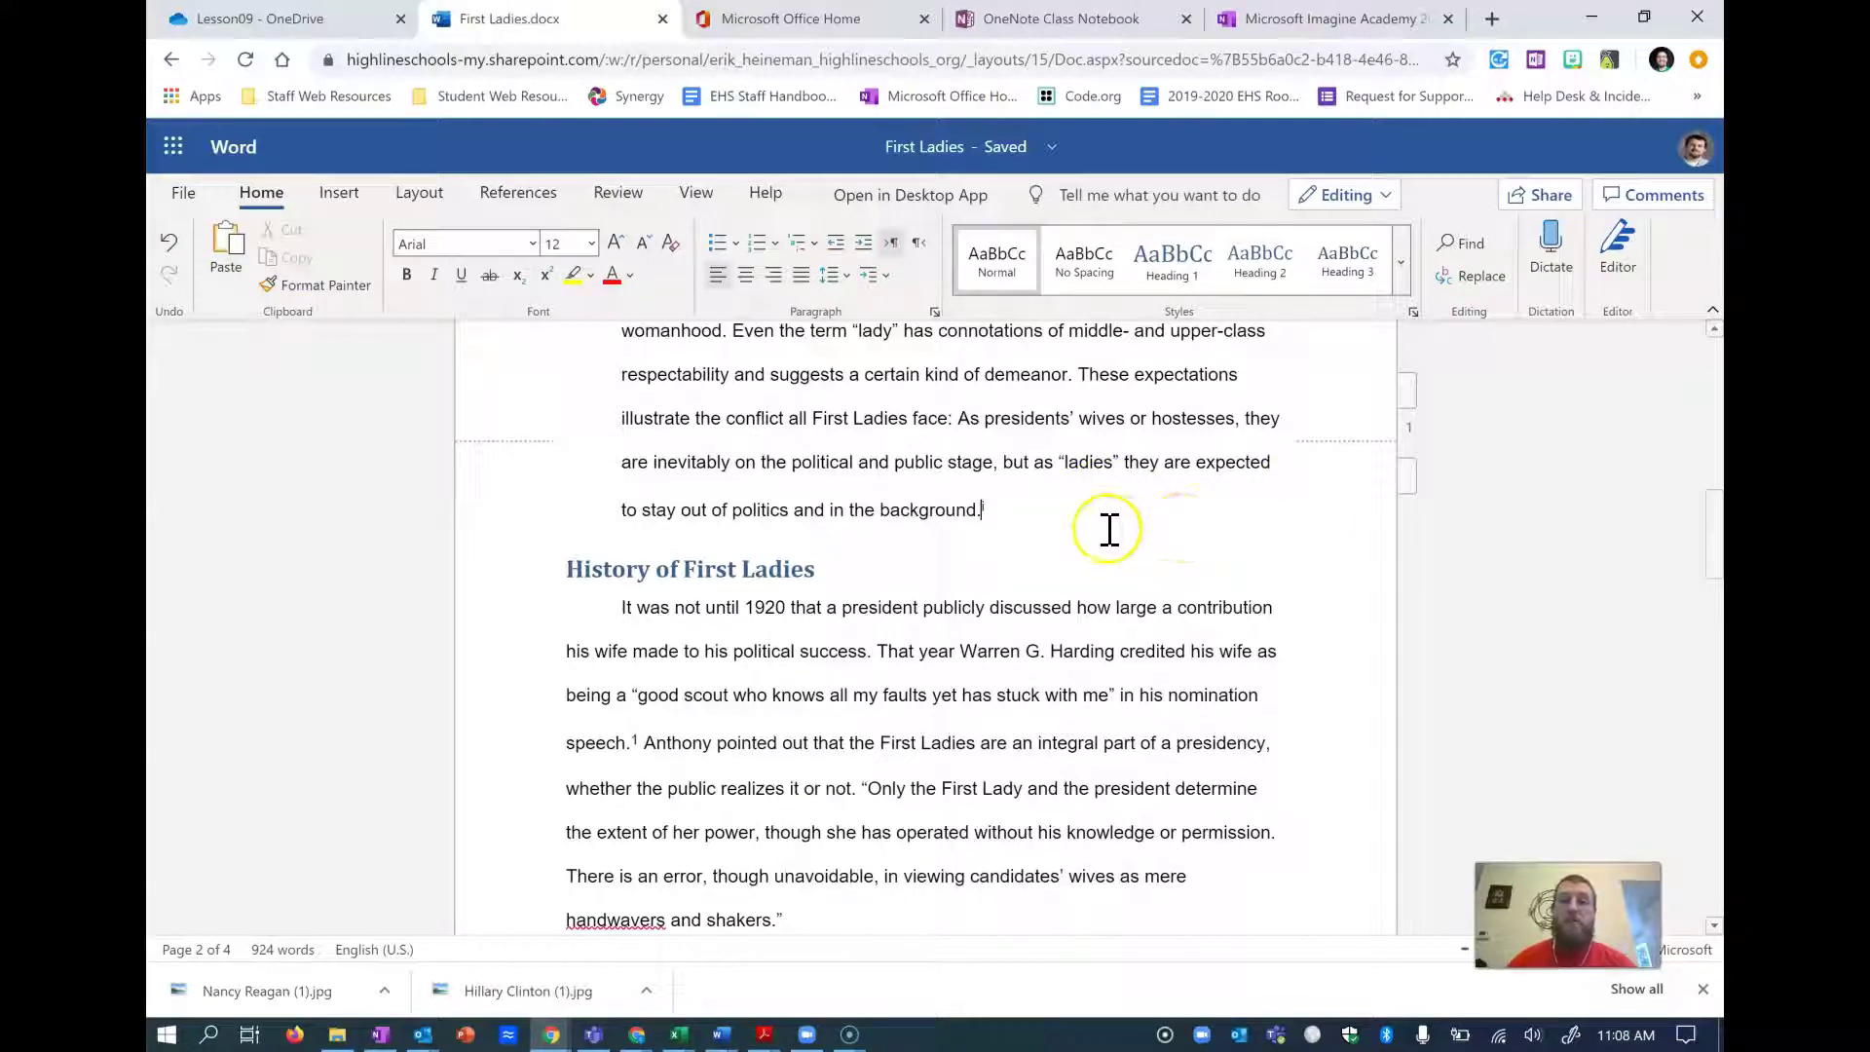
- Switch to the OneNote lesson page and review the exercise instructions for formatting footnotes and converting them to endnotes
scroll(995, 492, down, 6)
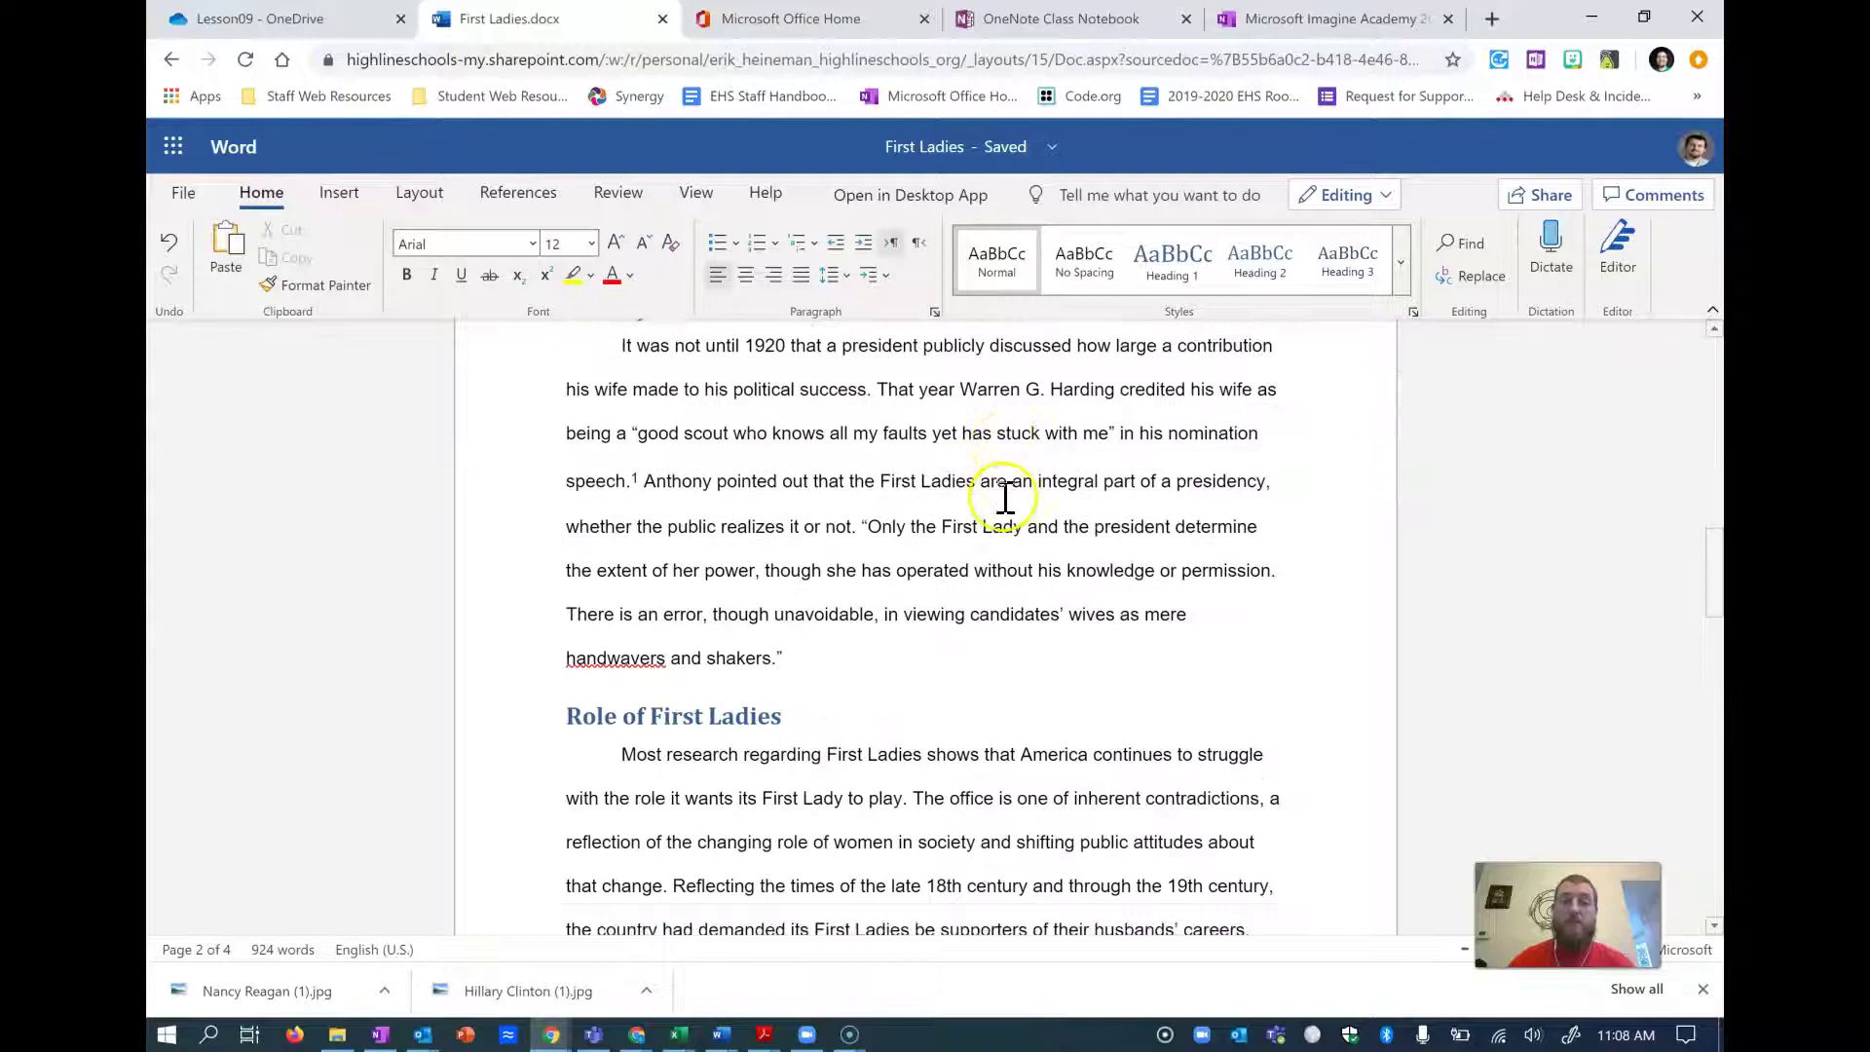
scroll(1017, 484, up, 2)
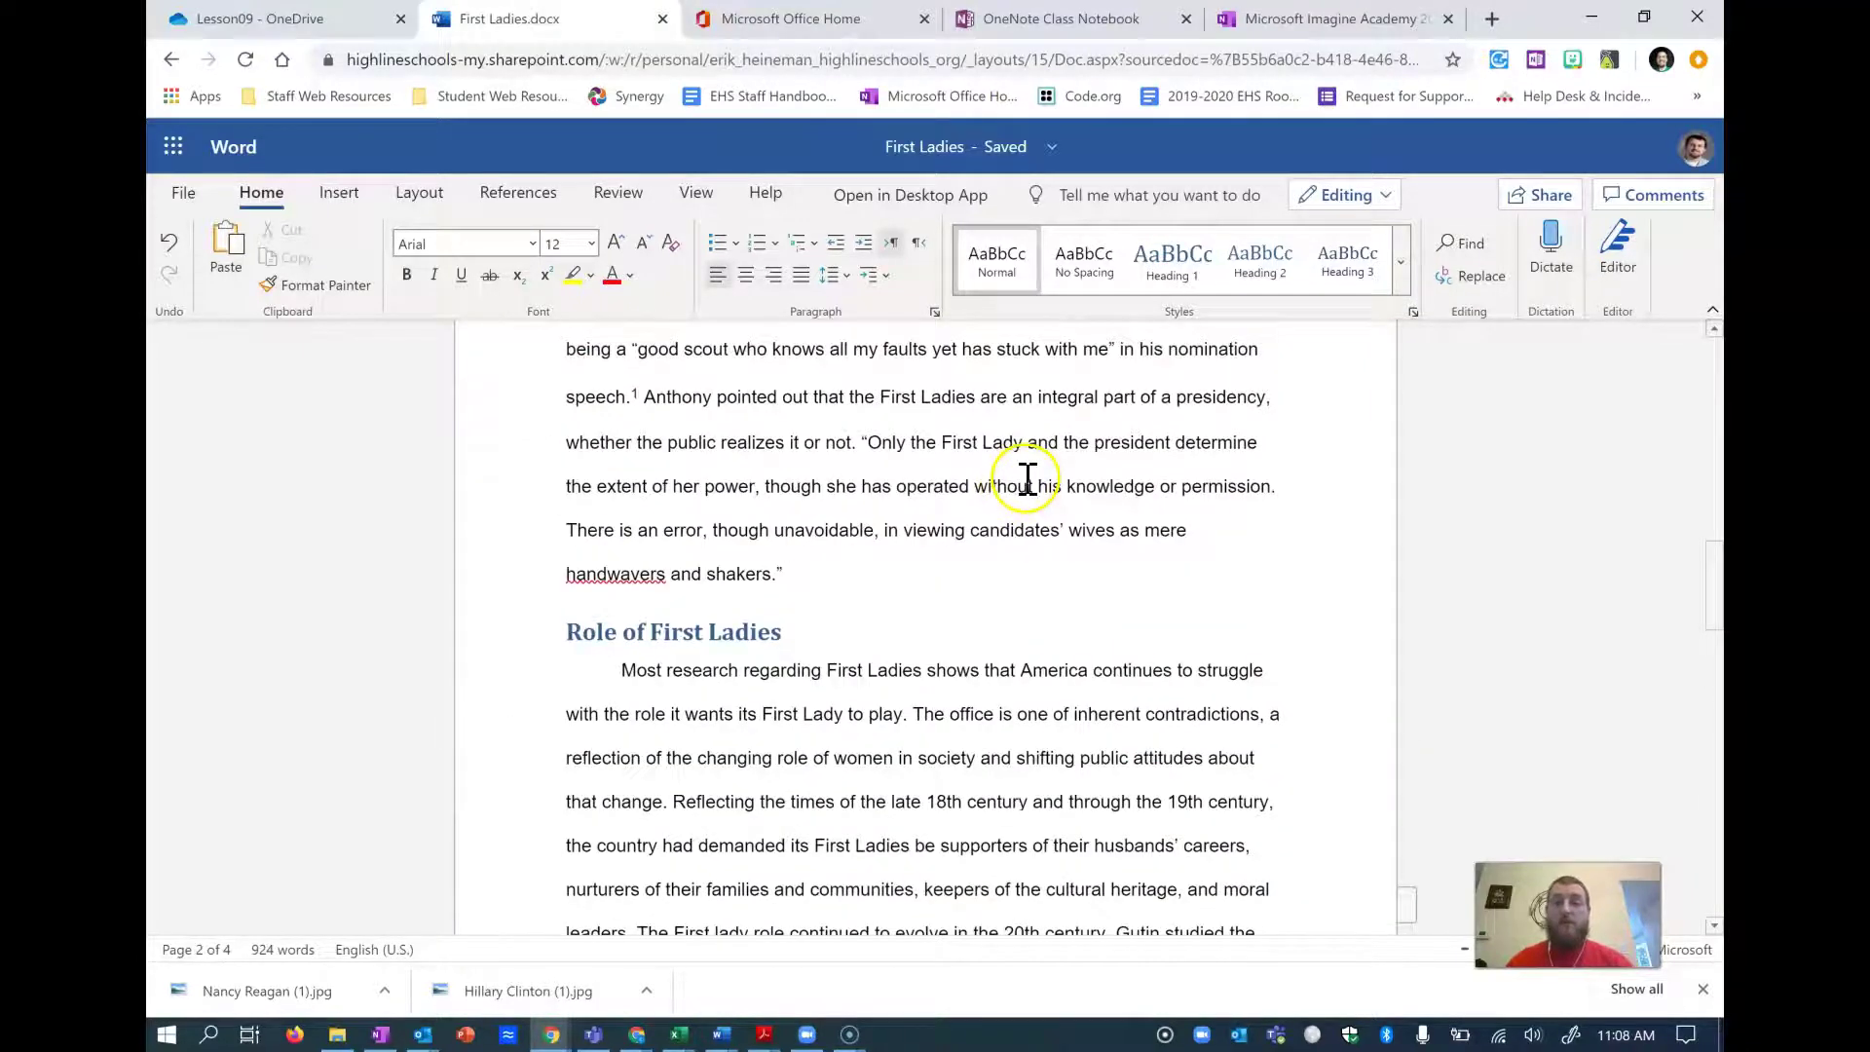
click(1324, 19)
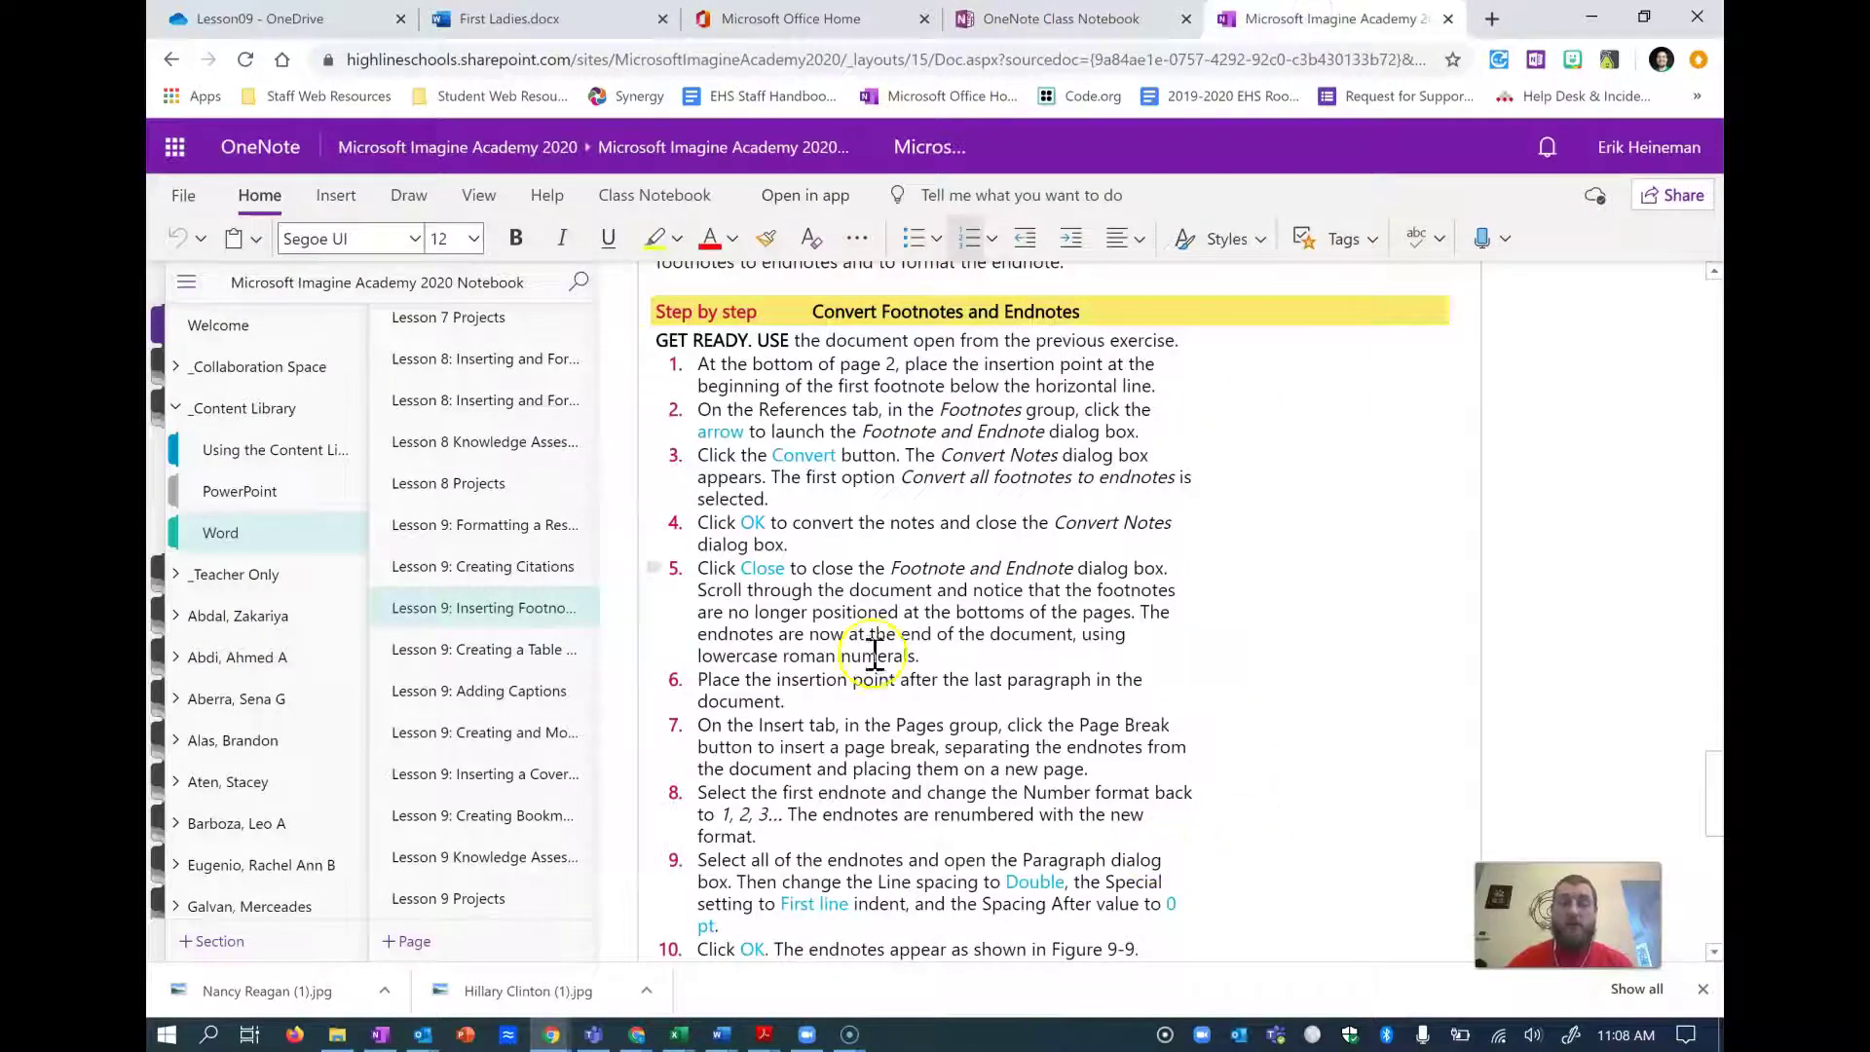
scroll(895, 662, down, 3)
scroll(901, 654, up, 2)
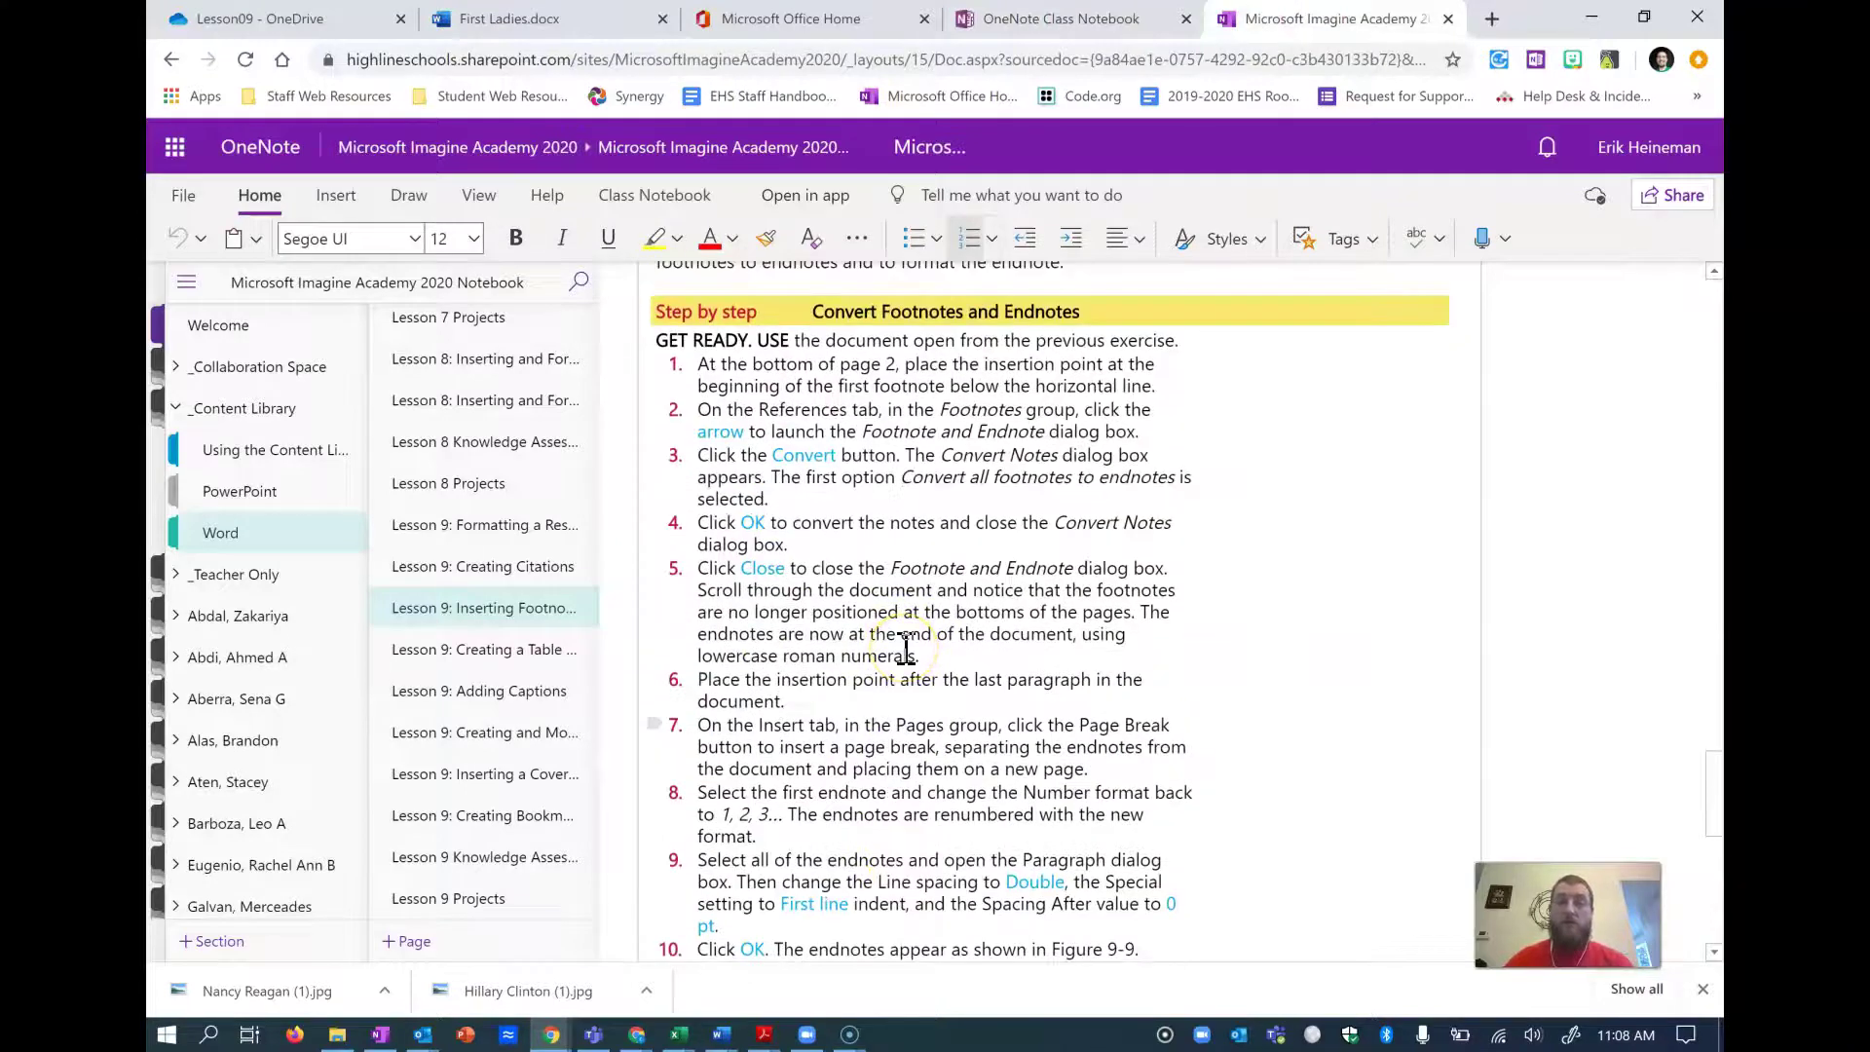
scroll(908, 651, down, 8)
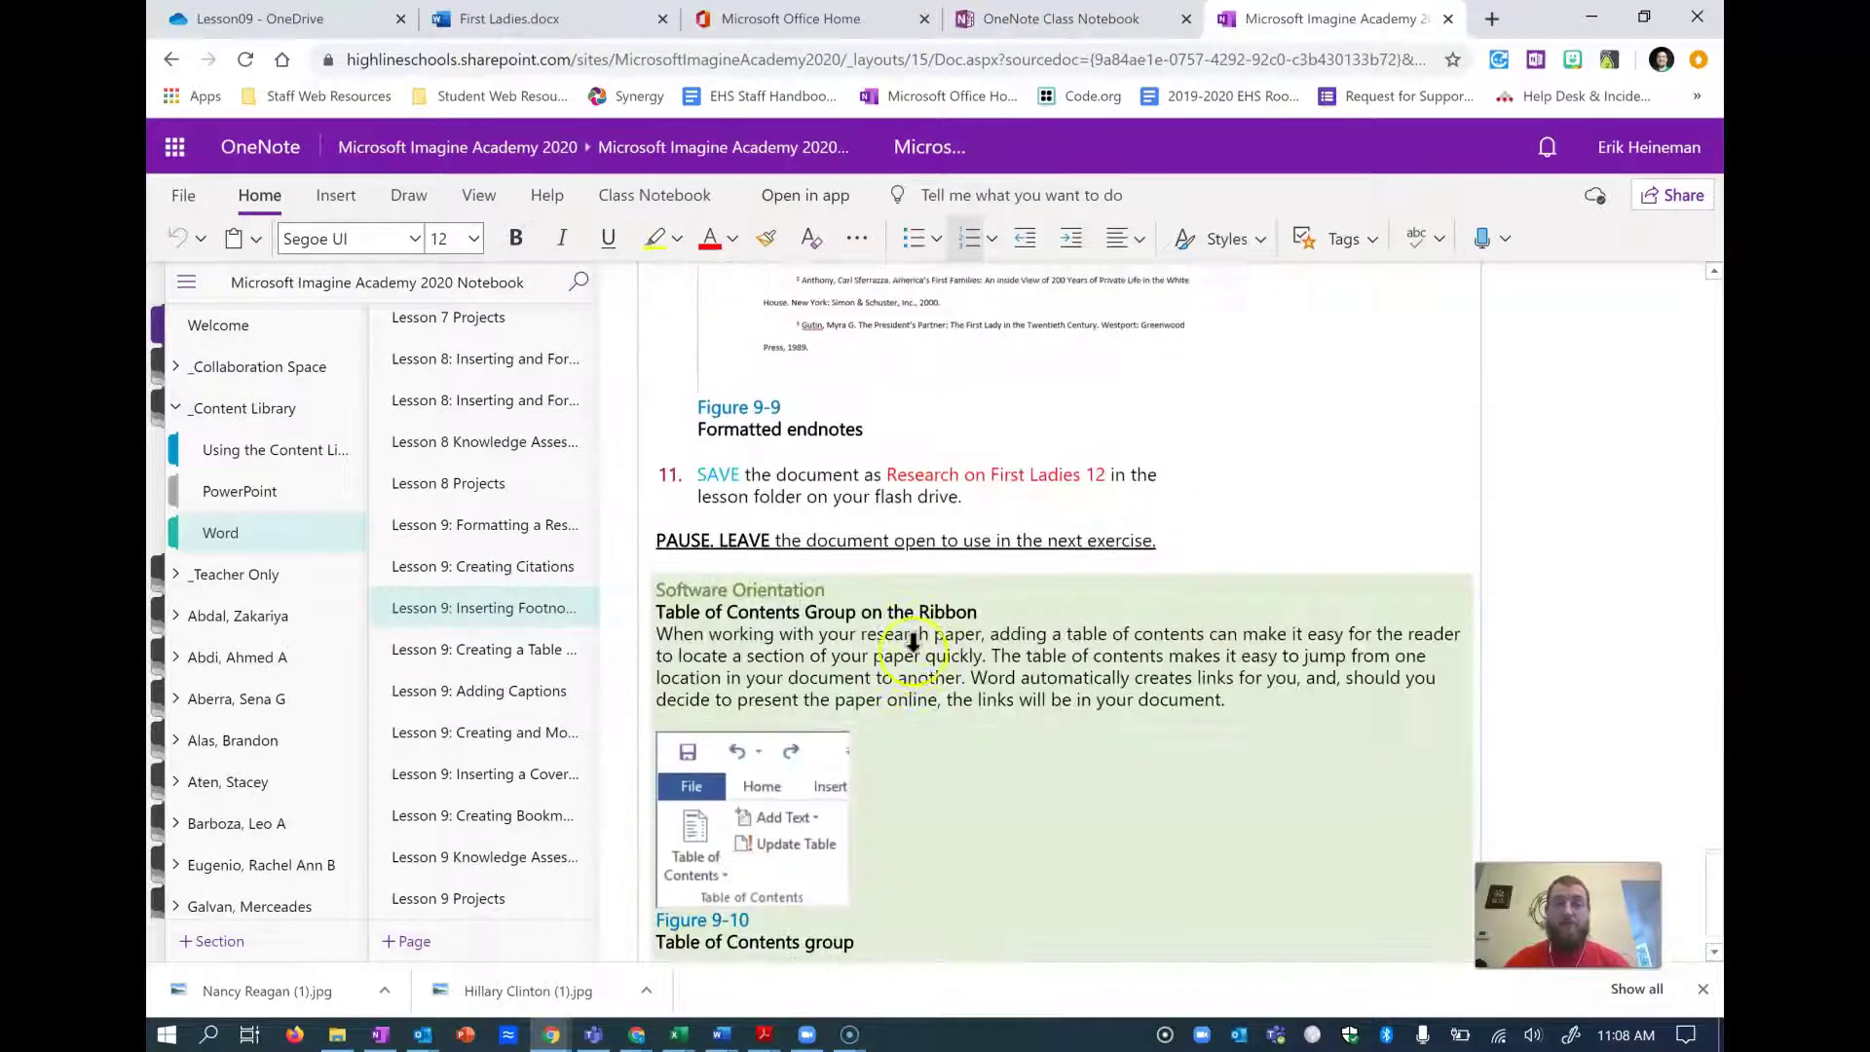
scroll(922, 655, up, 10)
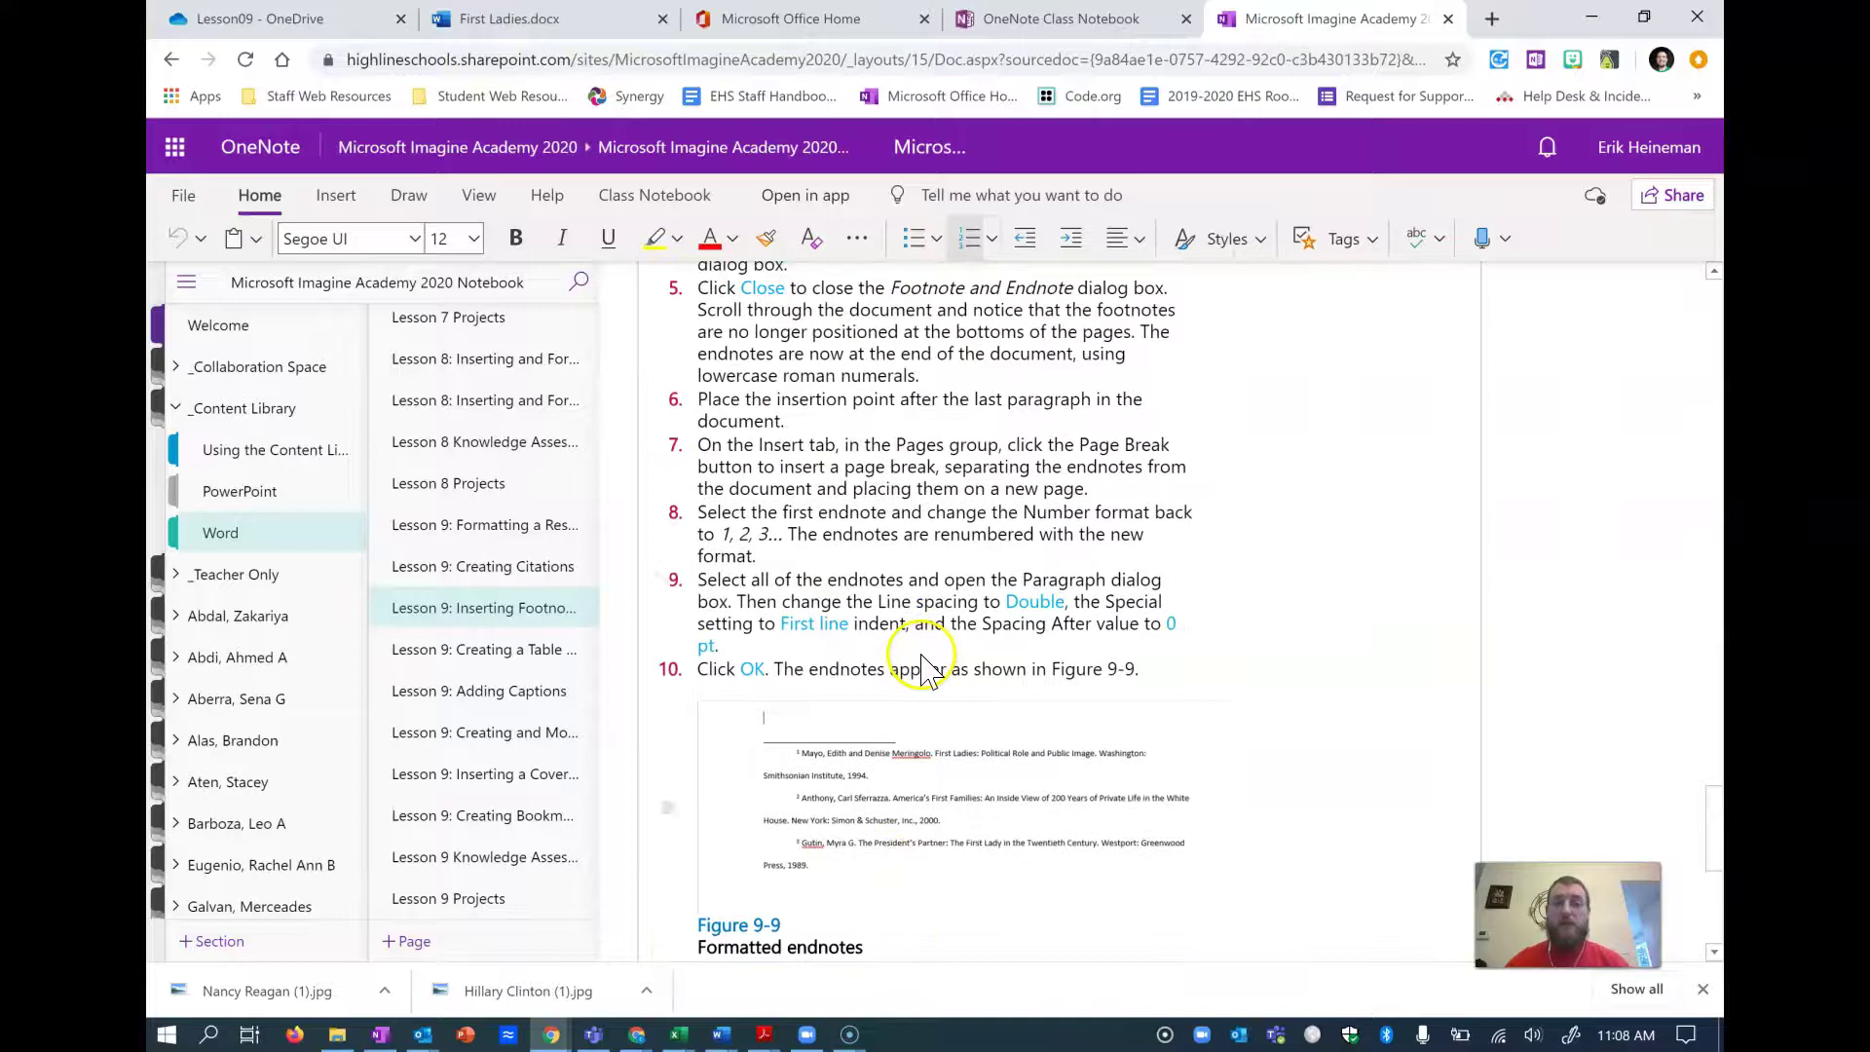
scroll(924, 657, up, 4)
scroll(929, 663, down, 2)
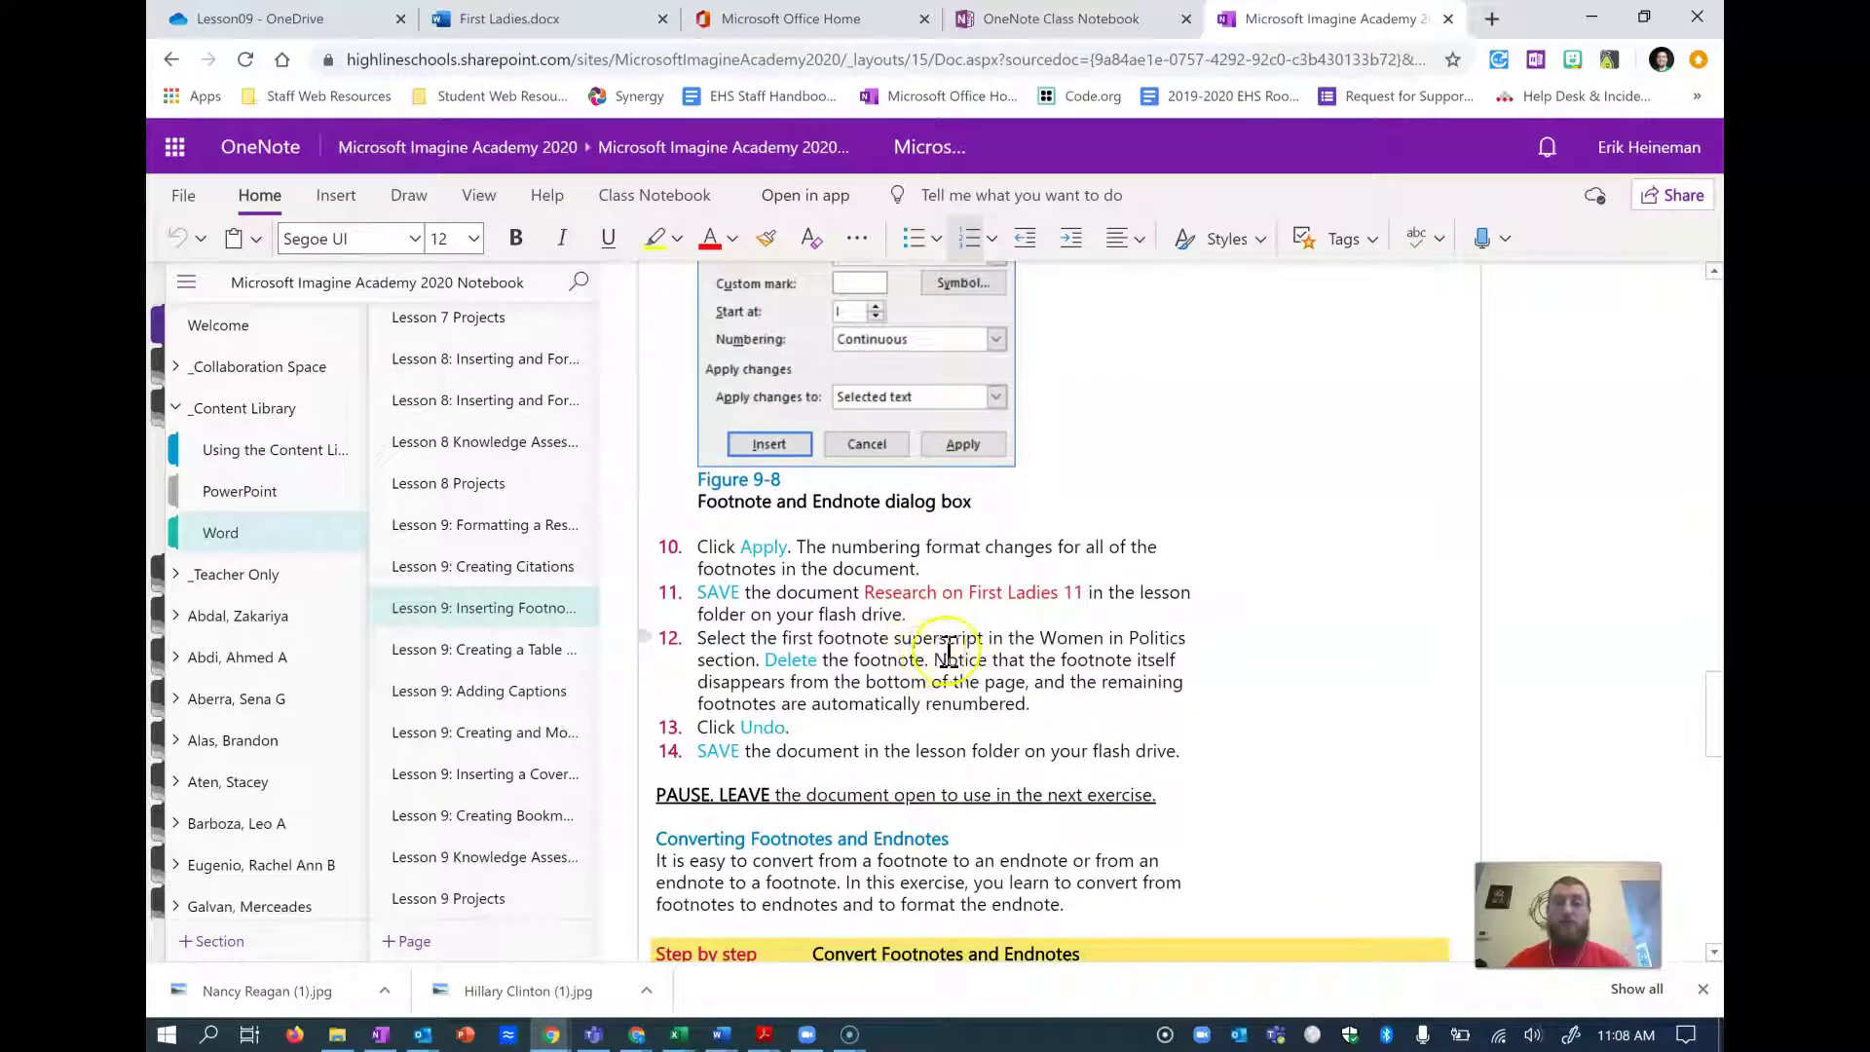
scroll(950, 651, up, 9)
scroll(957, 650, down, 1)
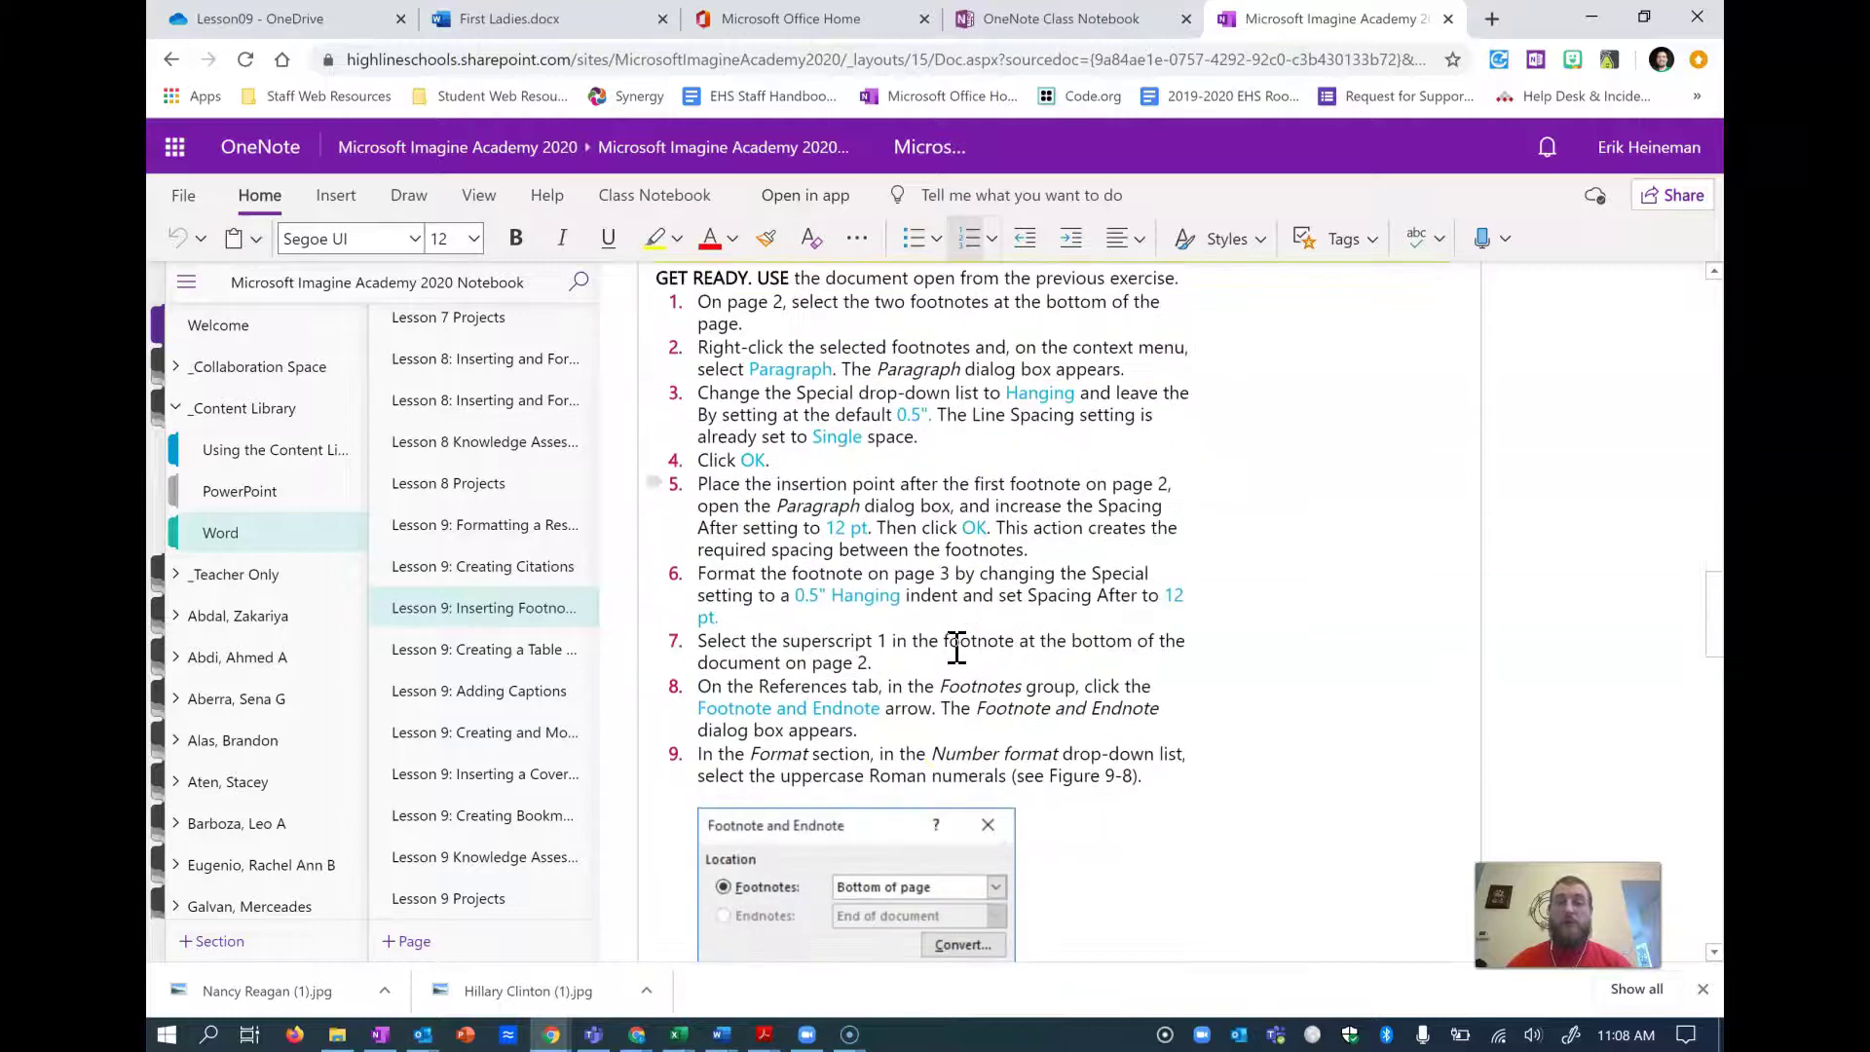
- Switch to the First Ladies document and check the endnote reference after "background." at the end of the block quotation
click(555, 15)
scroll(822, 555, down, 2)
scroll(927, 531, up, 2)
scroll(915, 496, down, 1)
scroll(915, 495, down, 4)
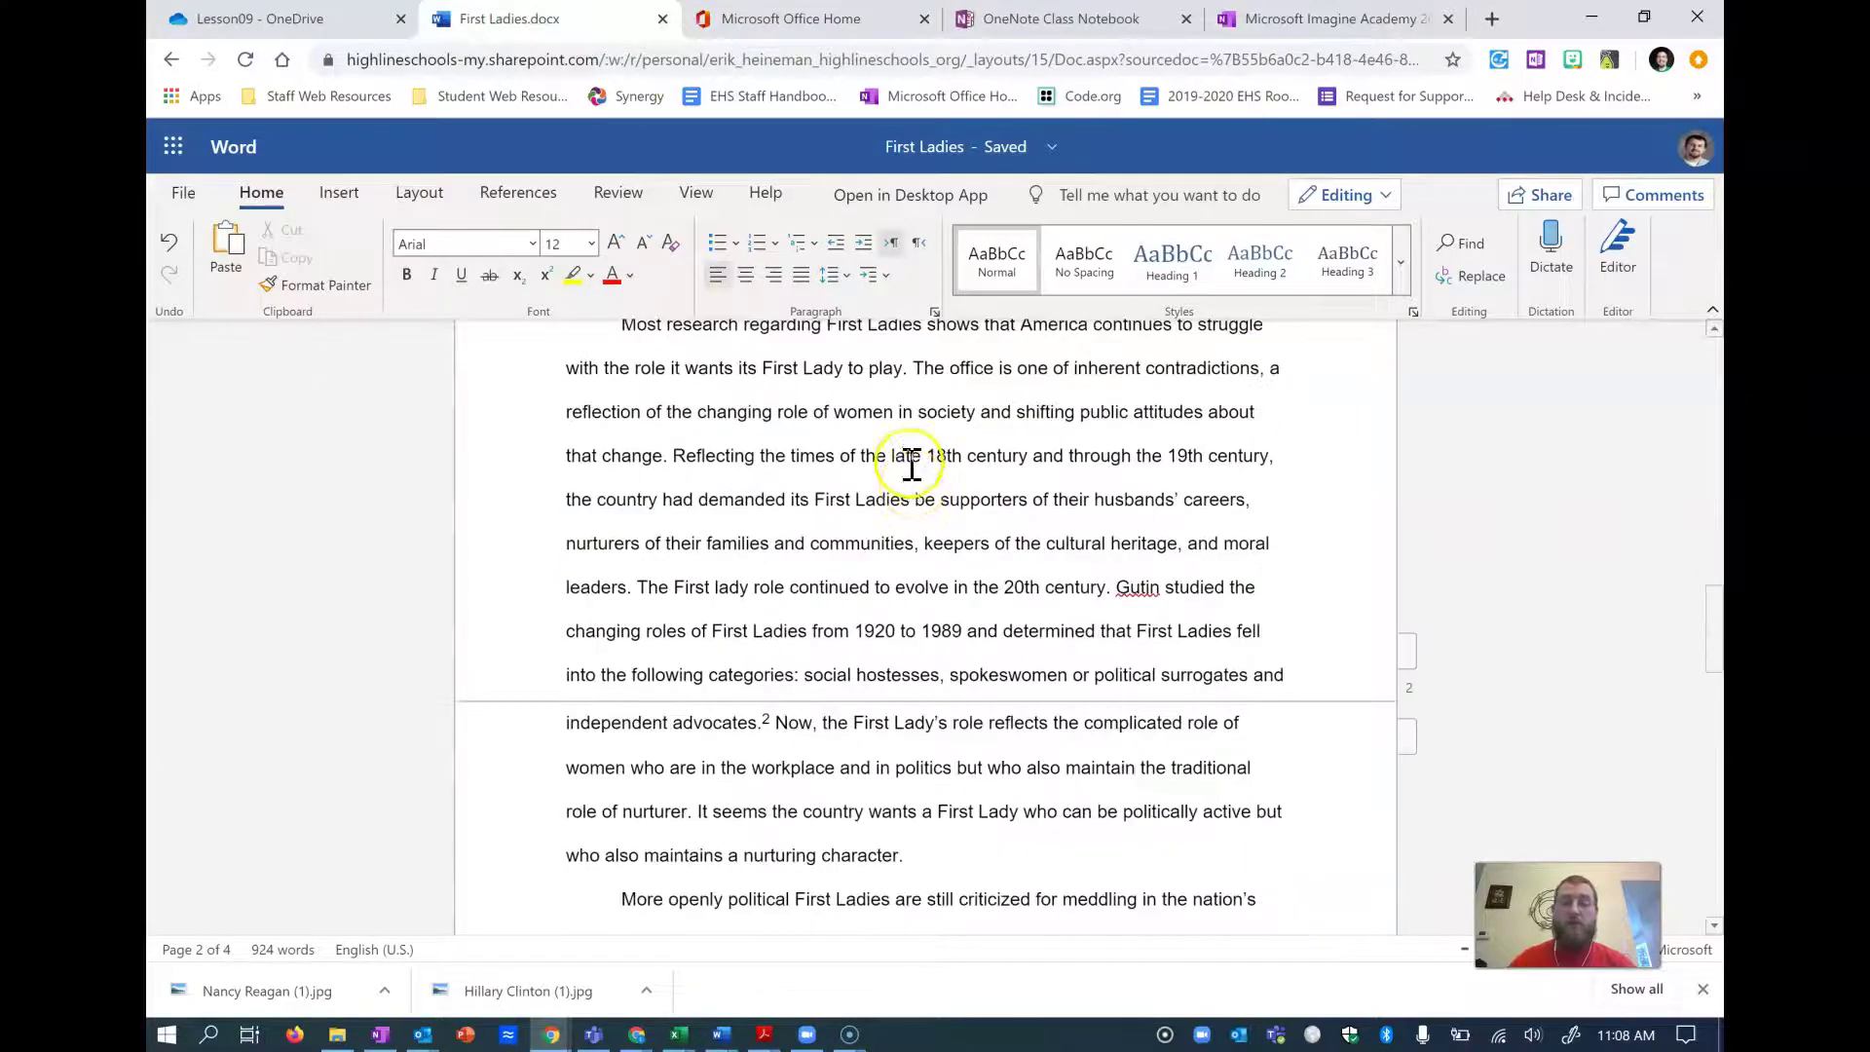
scroll(849, 602, up, 15)
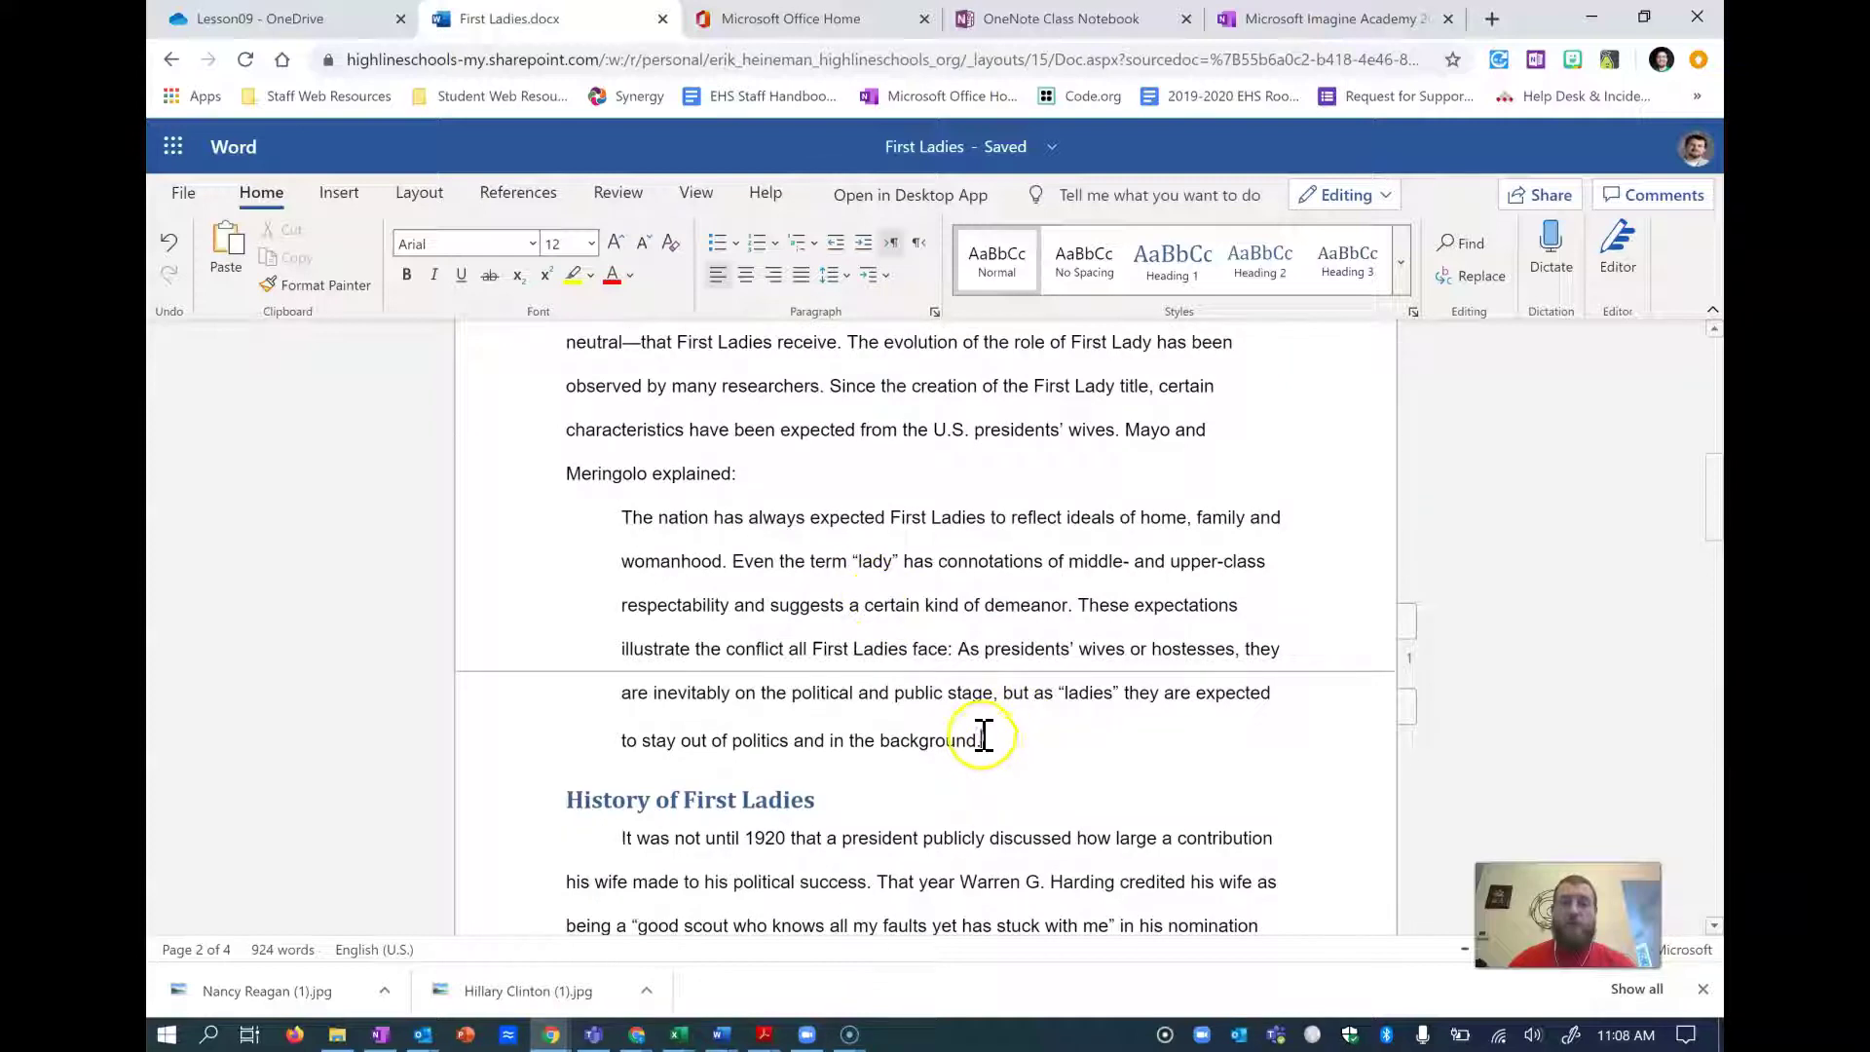
scroll(1022, 731, down, 3)
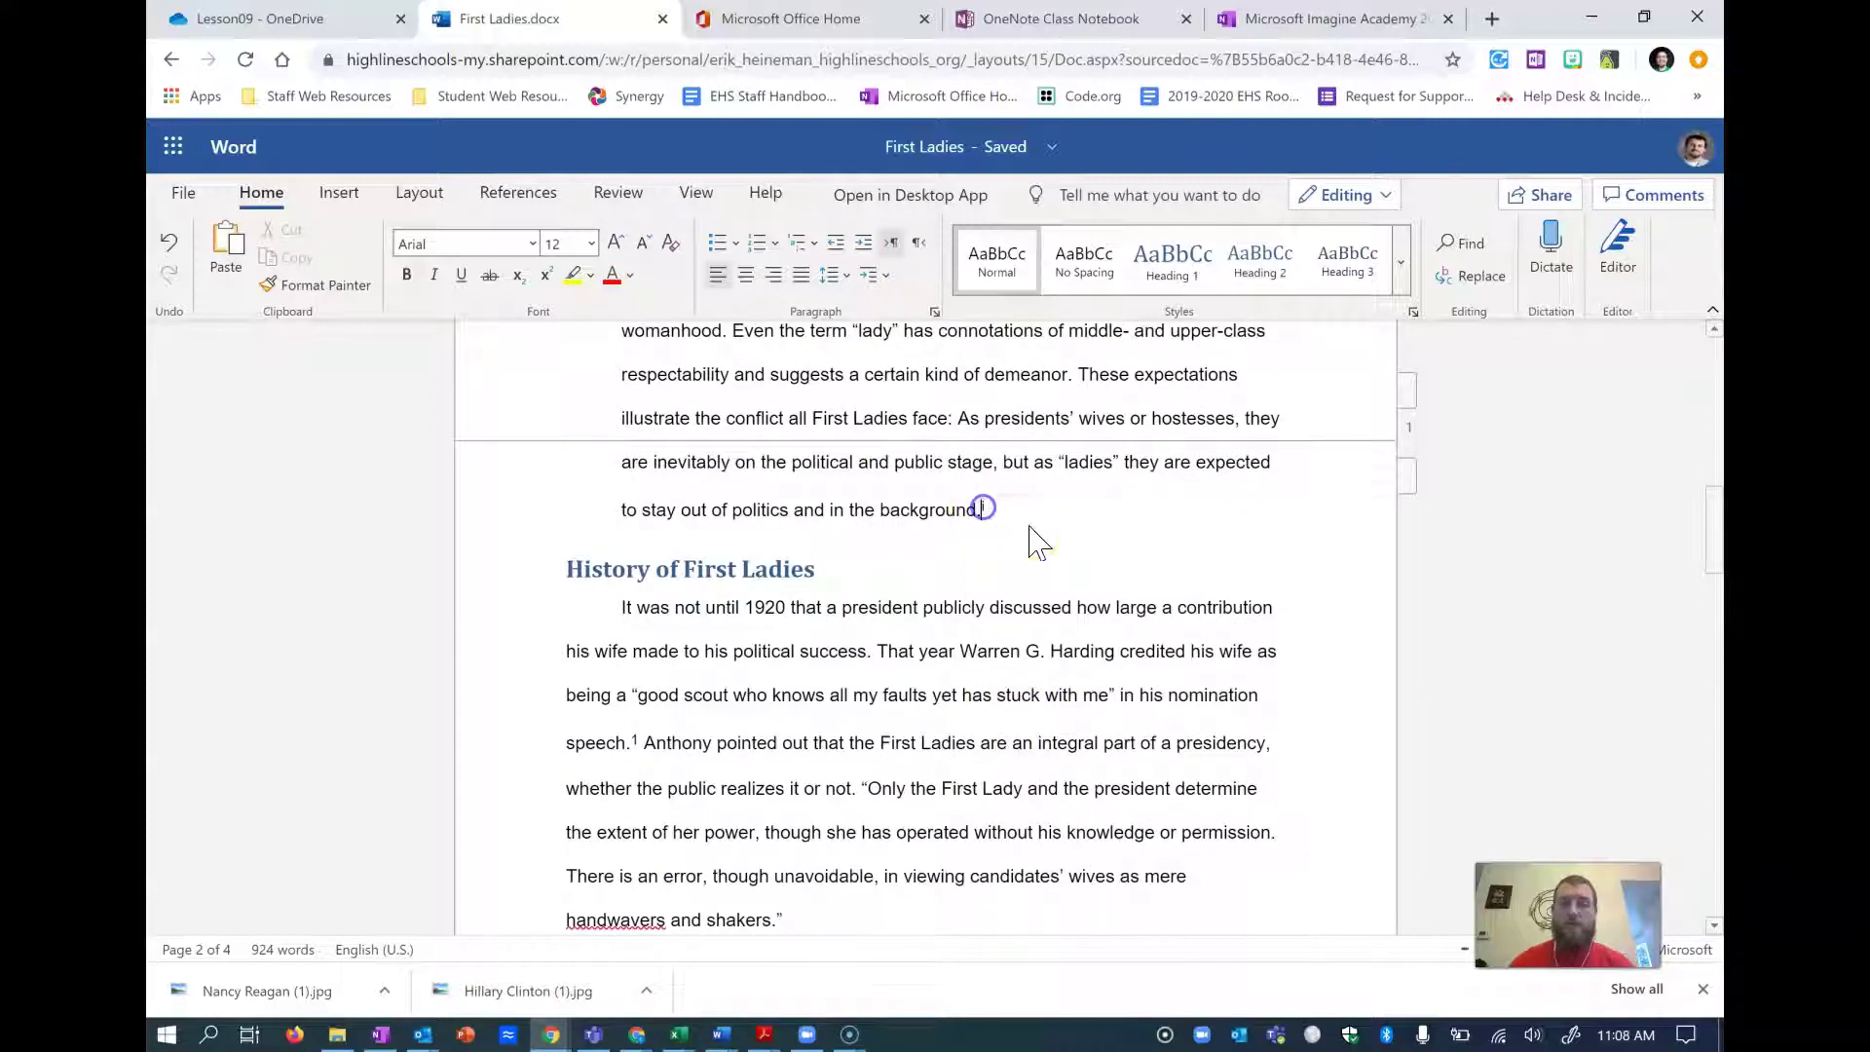
key(ctrl+alt+d)
click(1234, 672)
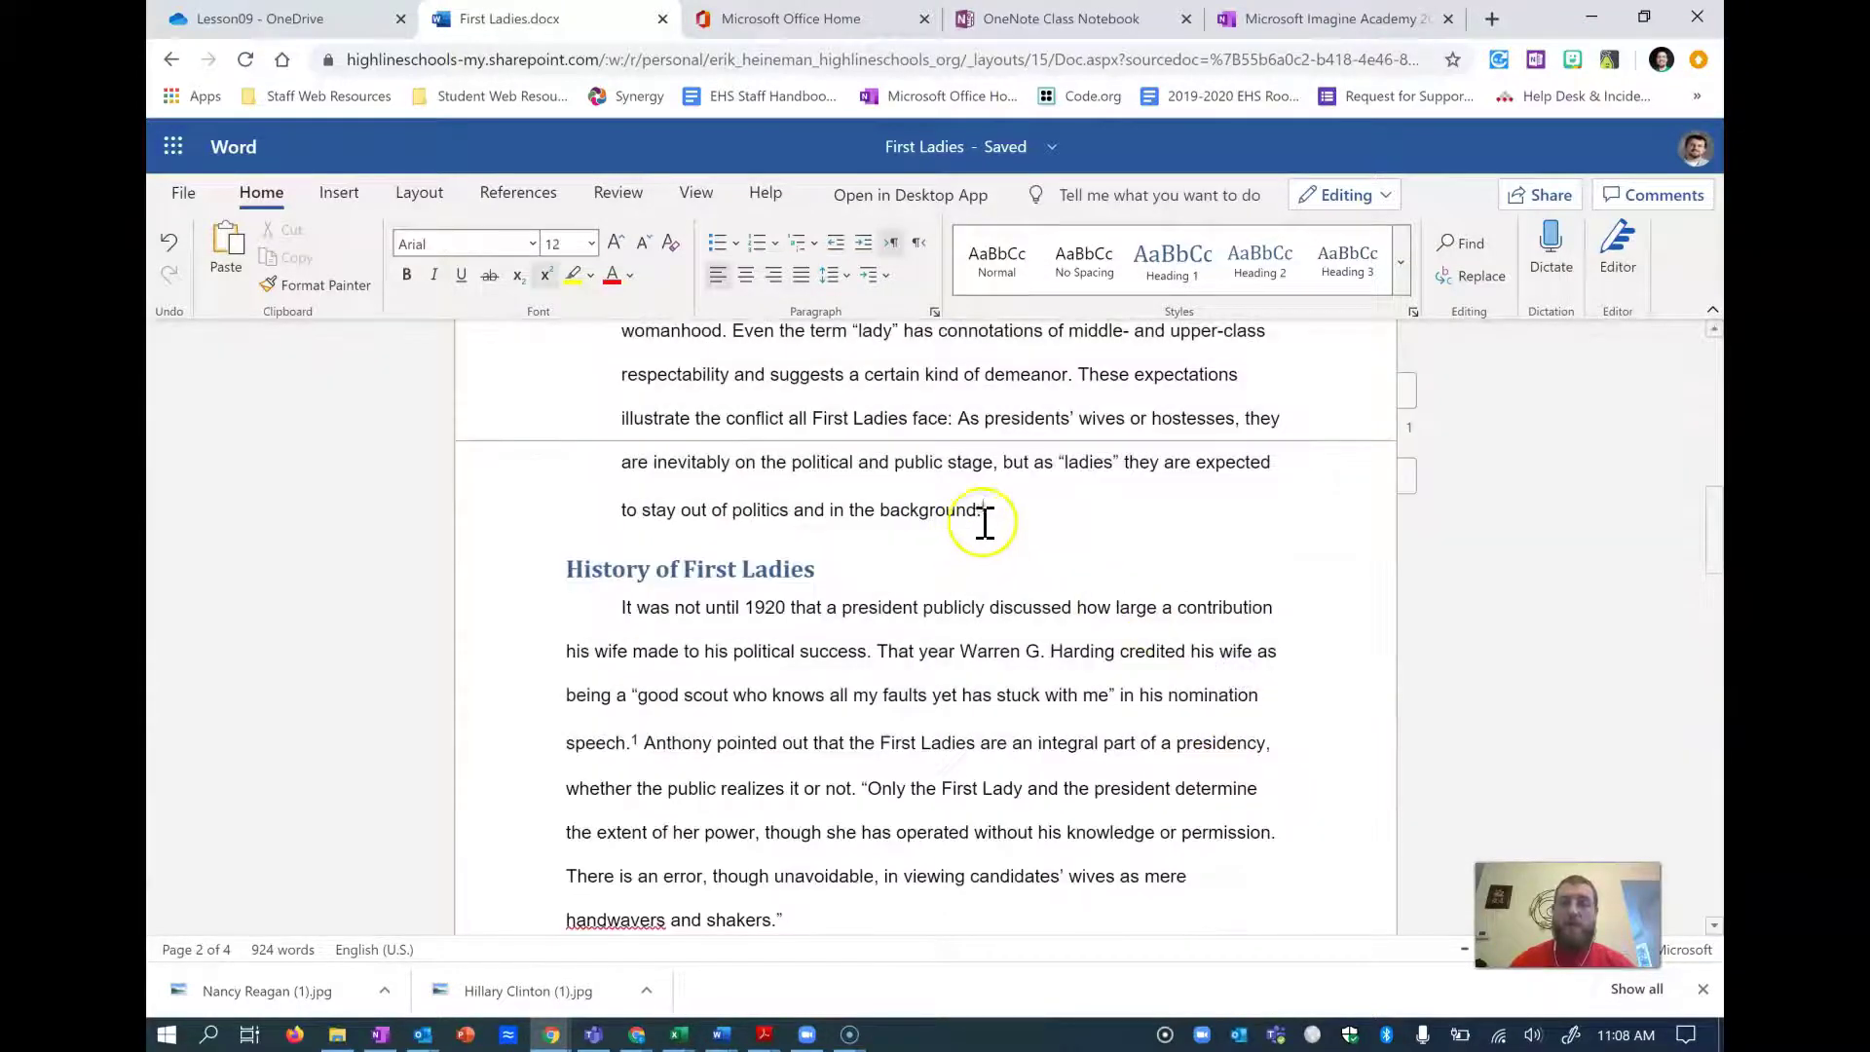
click(984, 514)
click(1098, 557)
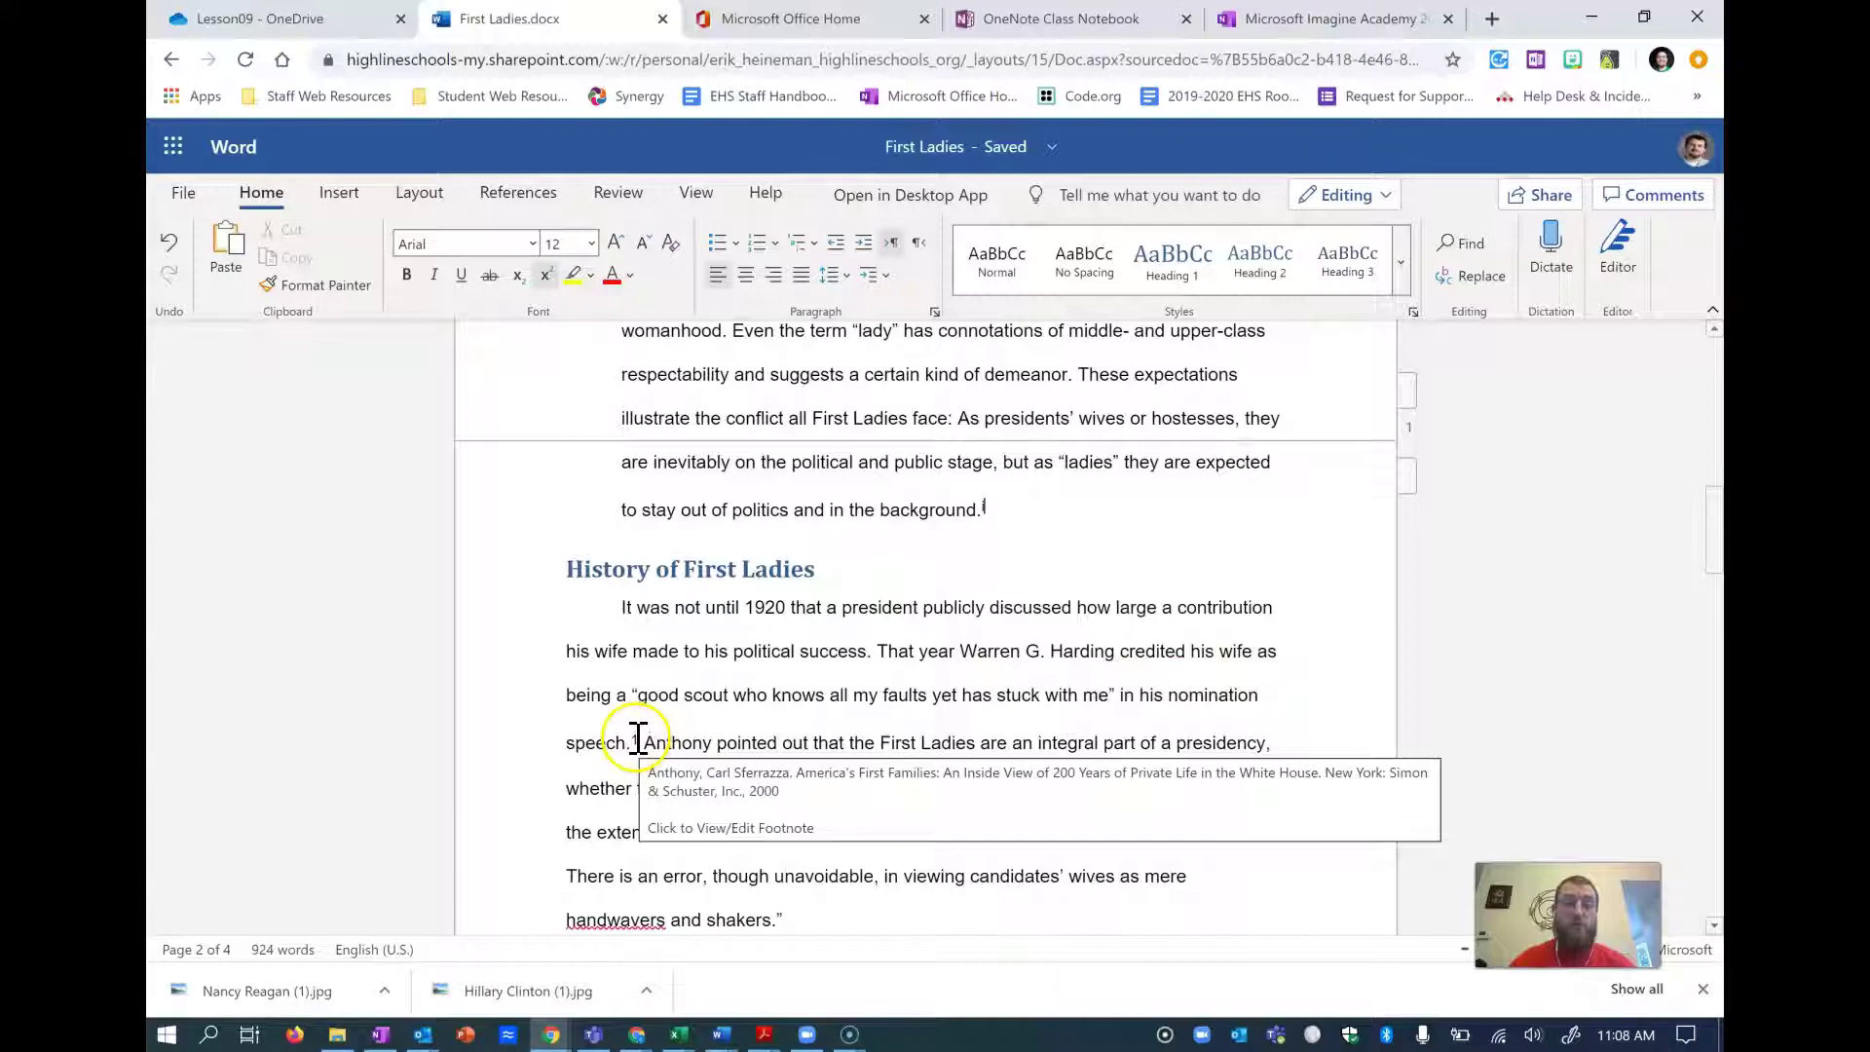
- View the citation text of the footnote after "speech." and of the footnote after "independent advocates."
click(637, 739)
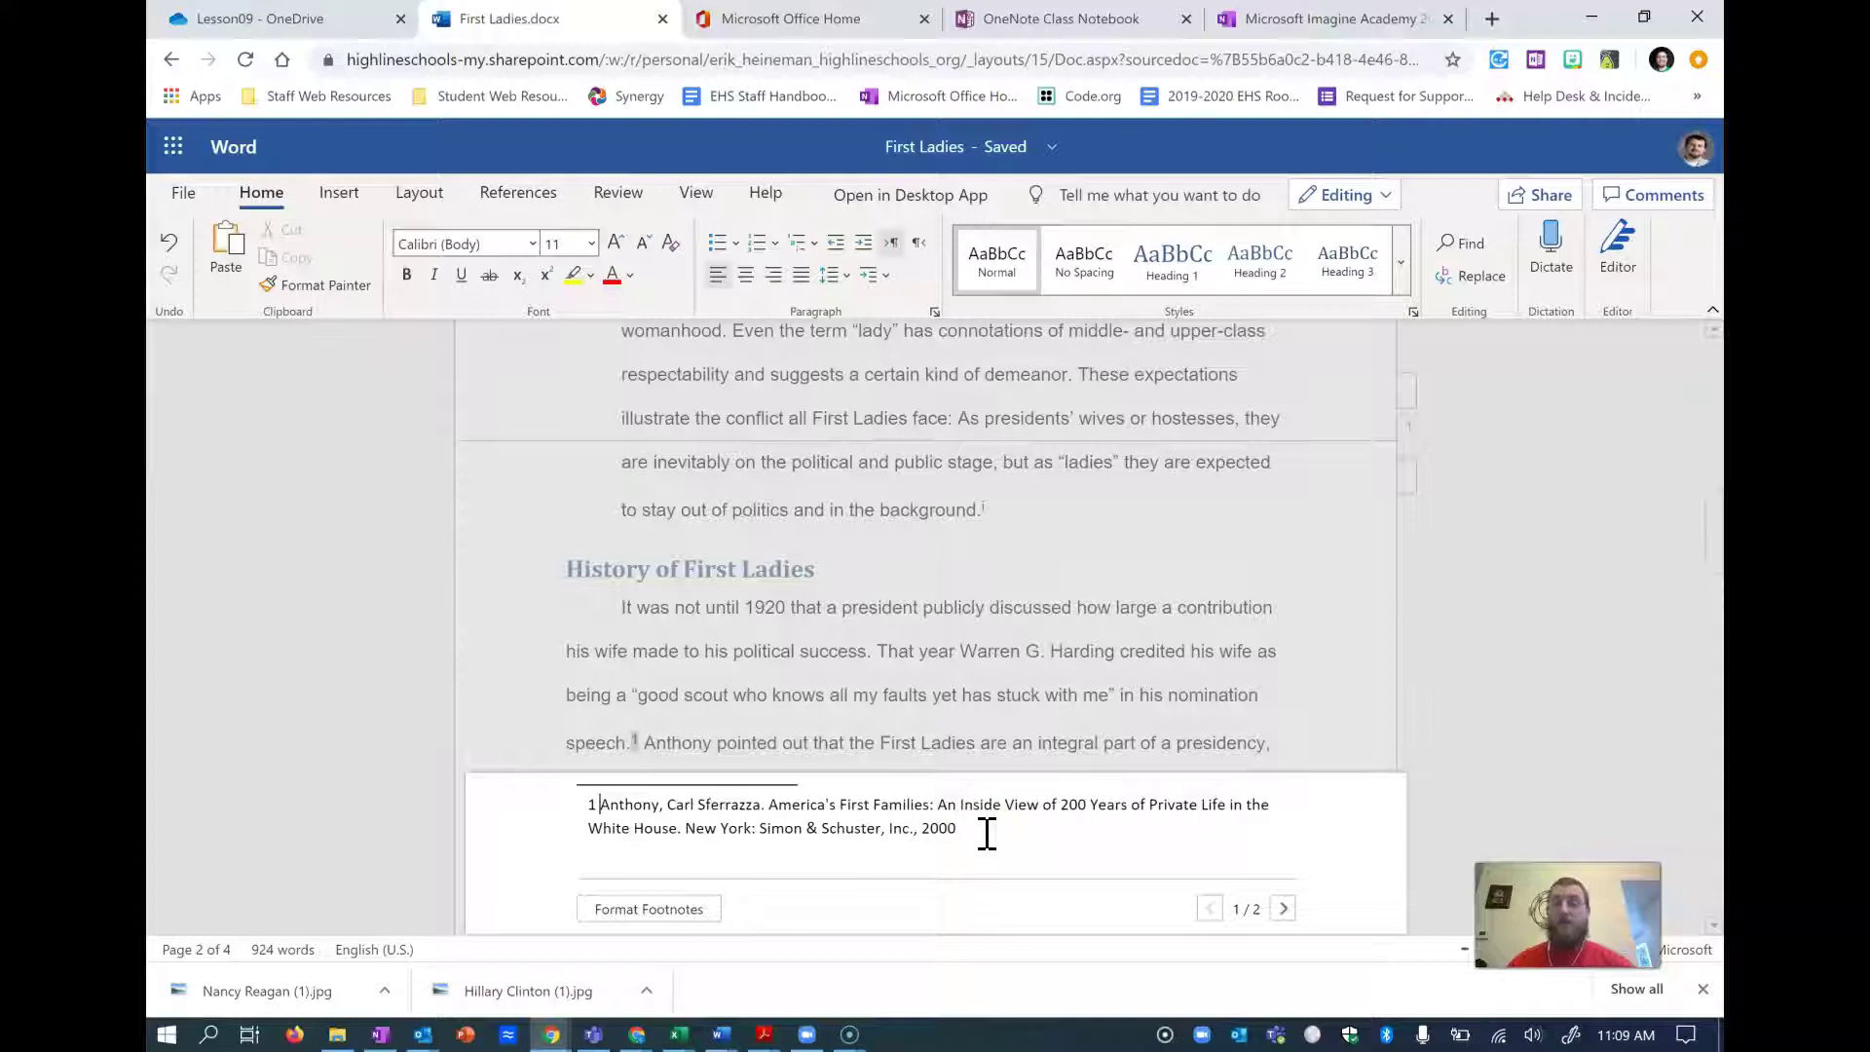
click(968, 662)
scroll(1032, 681, down, 5)
scroll(1044, 690, down, 4)
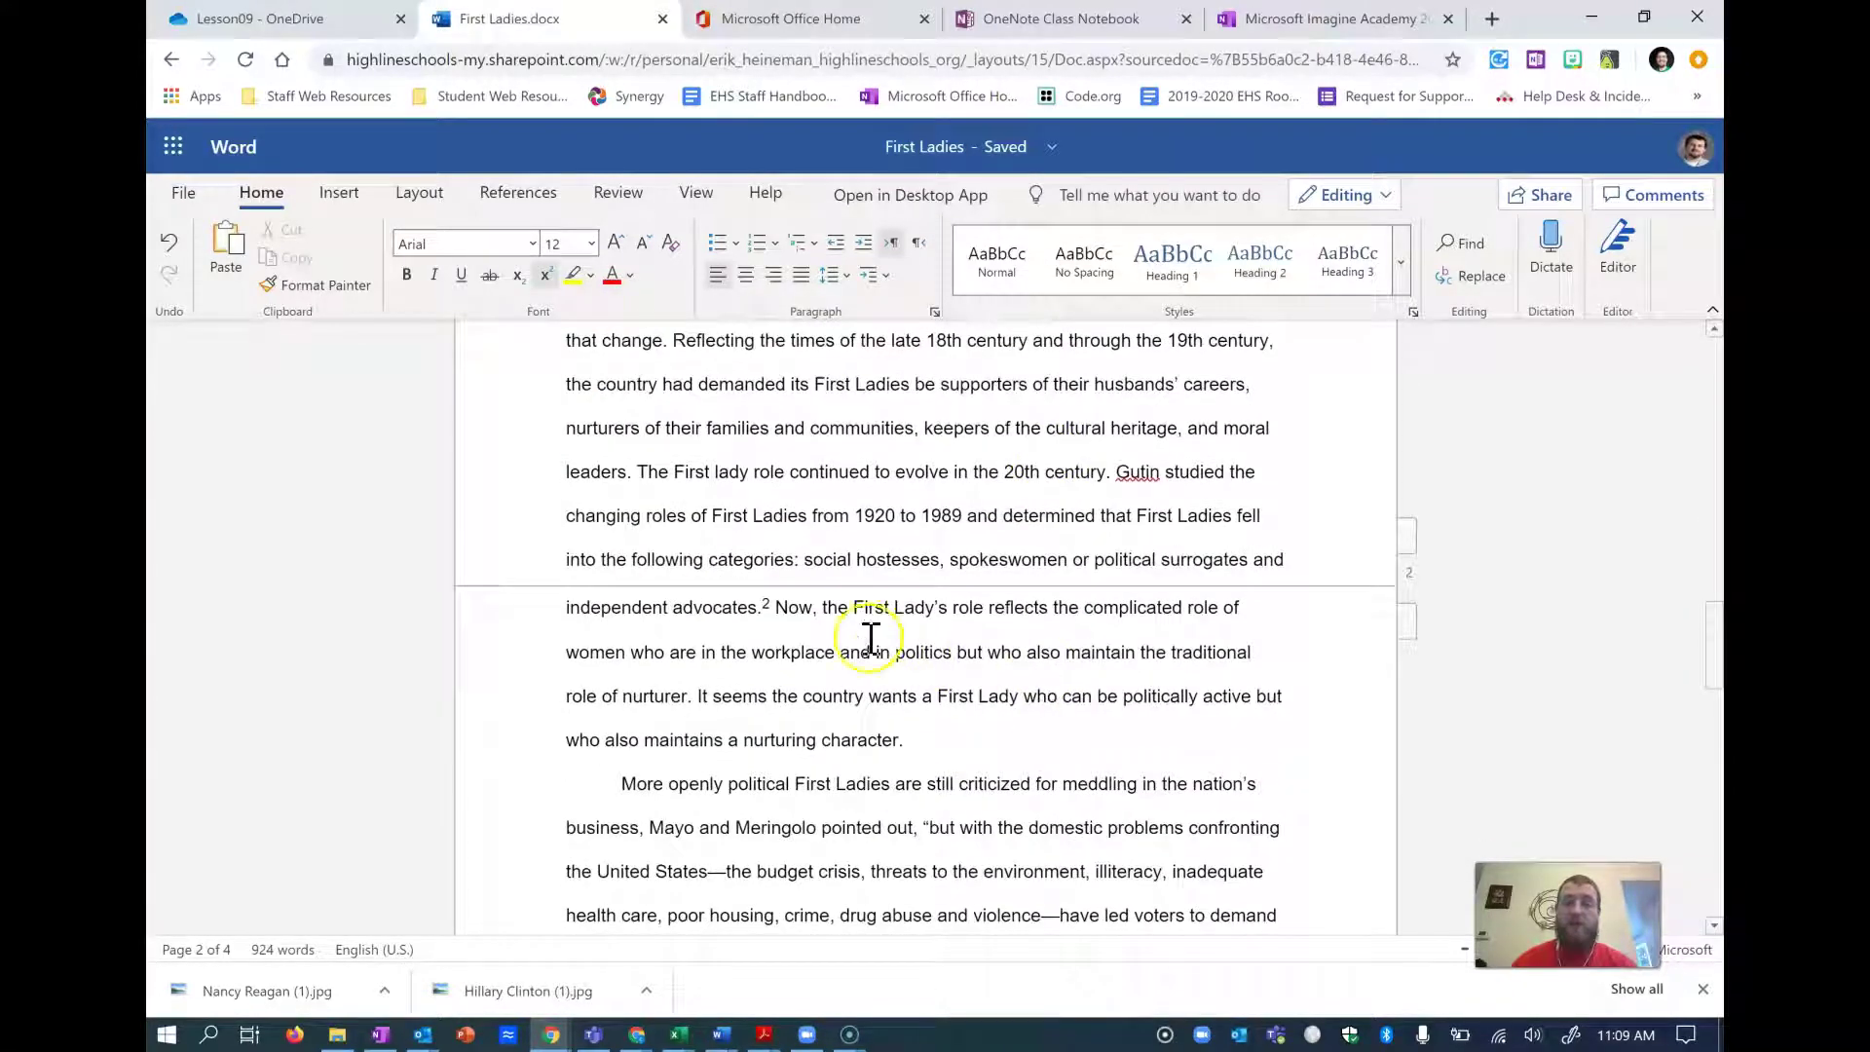
click(765, 606)
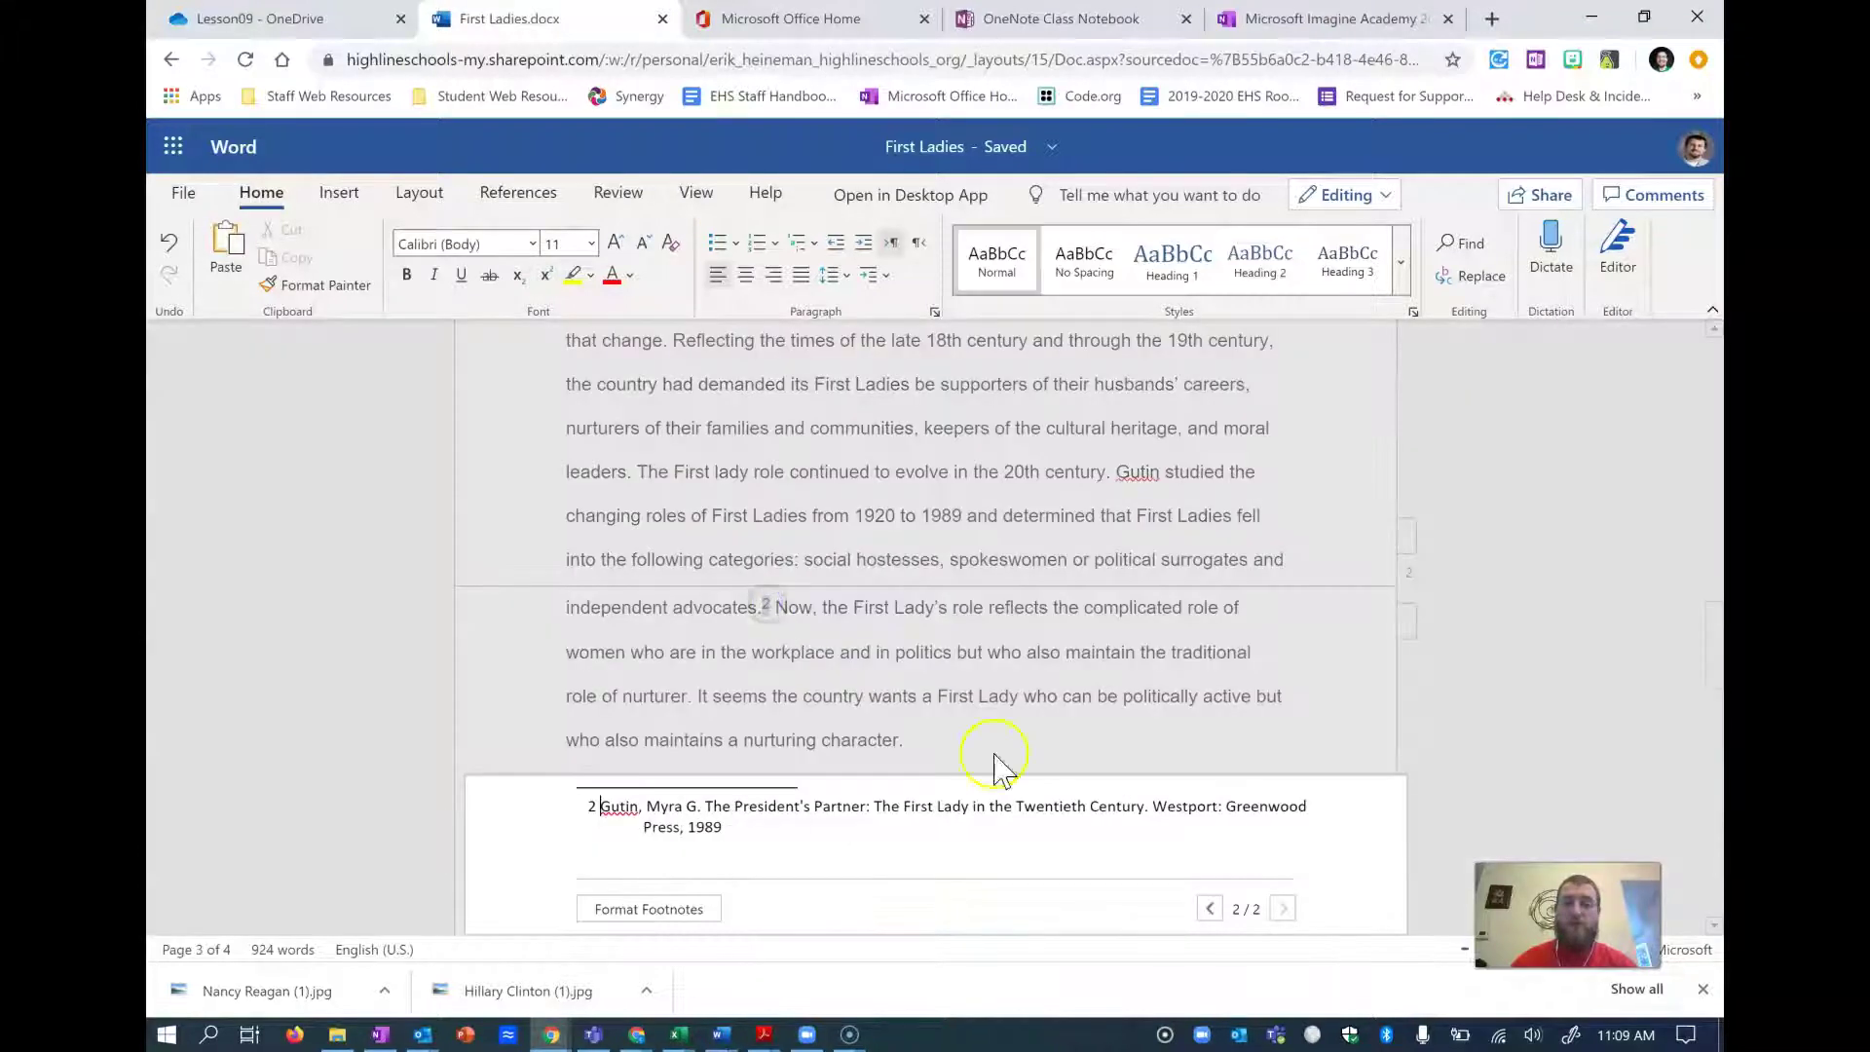
click(885, 644)
- Check the placement of the remaining footnotes and the endnote throughout the document in Reading View, and return to editing in the browser
scroll(888, 671, down, 10)
scroll(893, 693, down, 5)
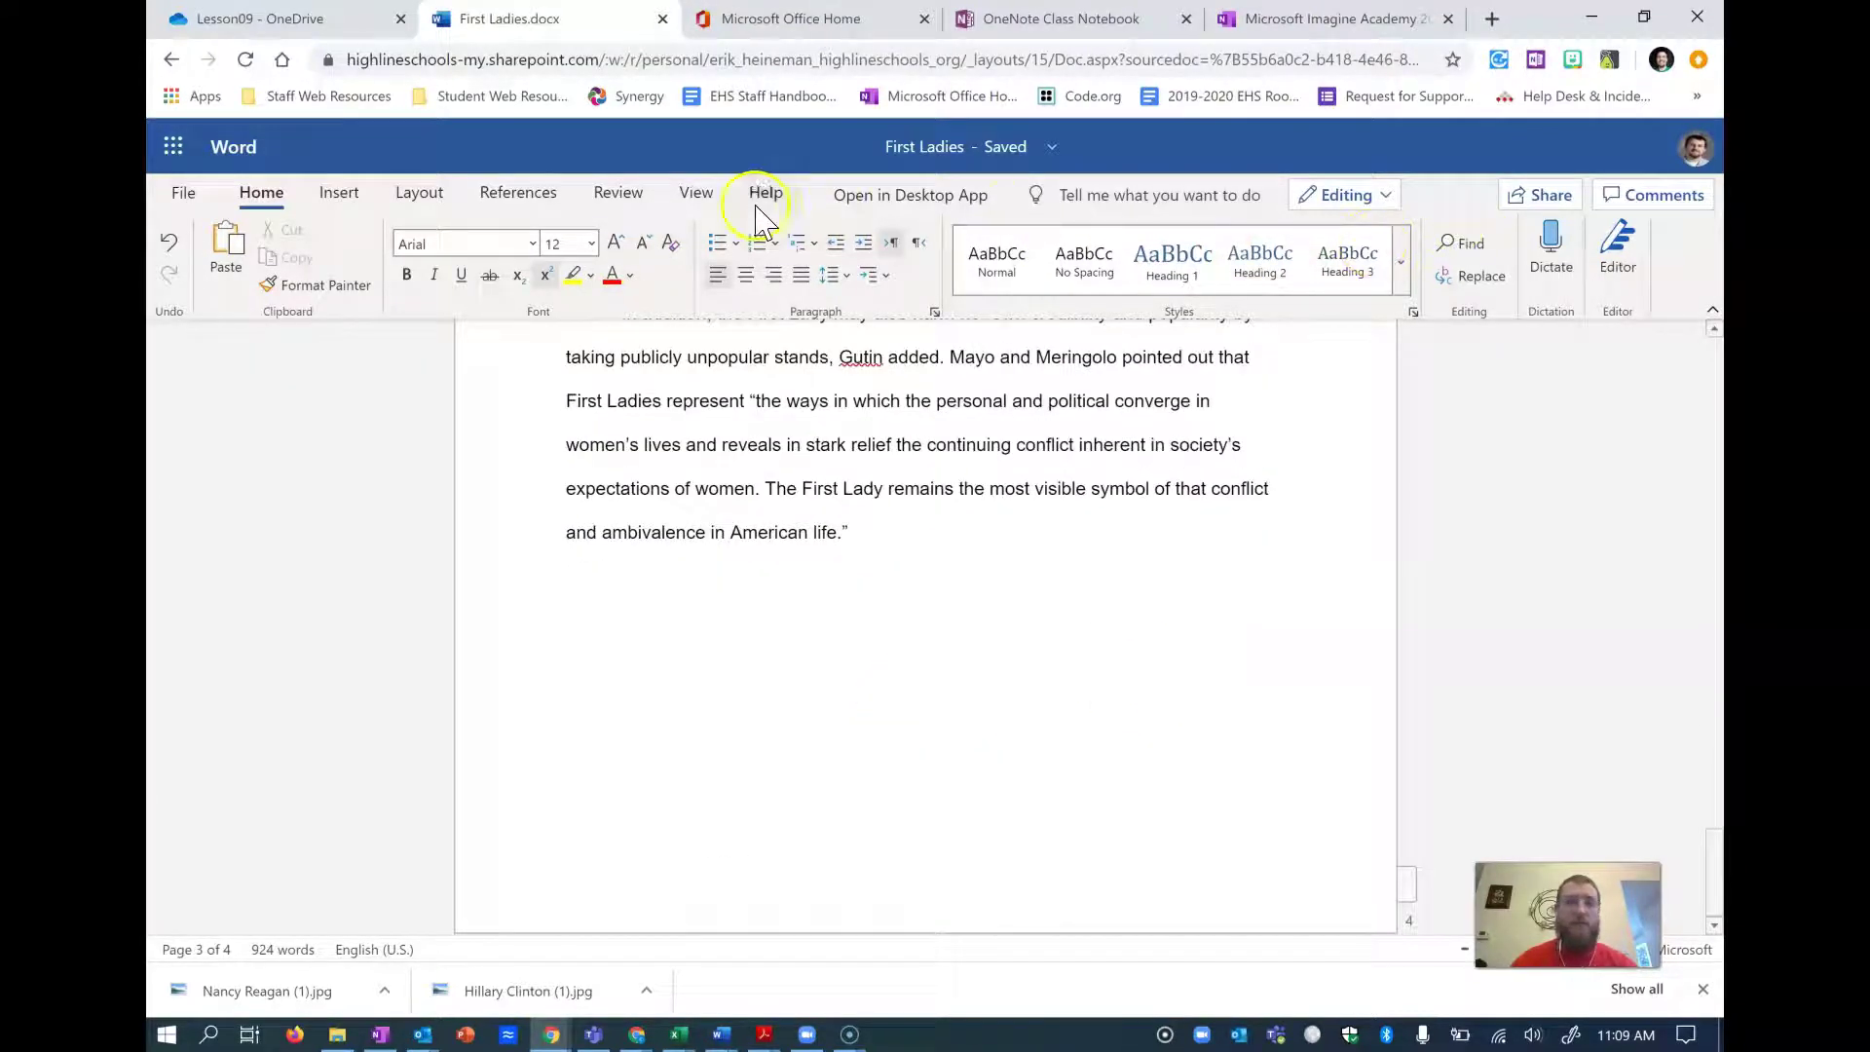
click(713, 200)
click(163, 264)
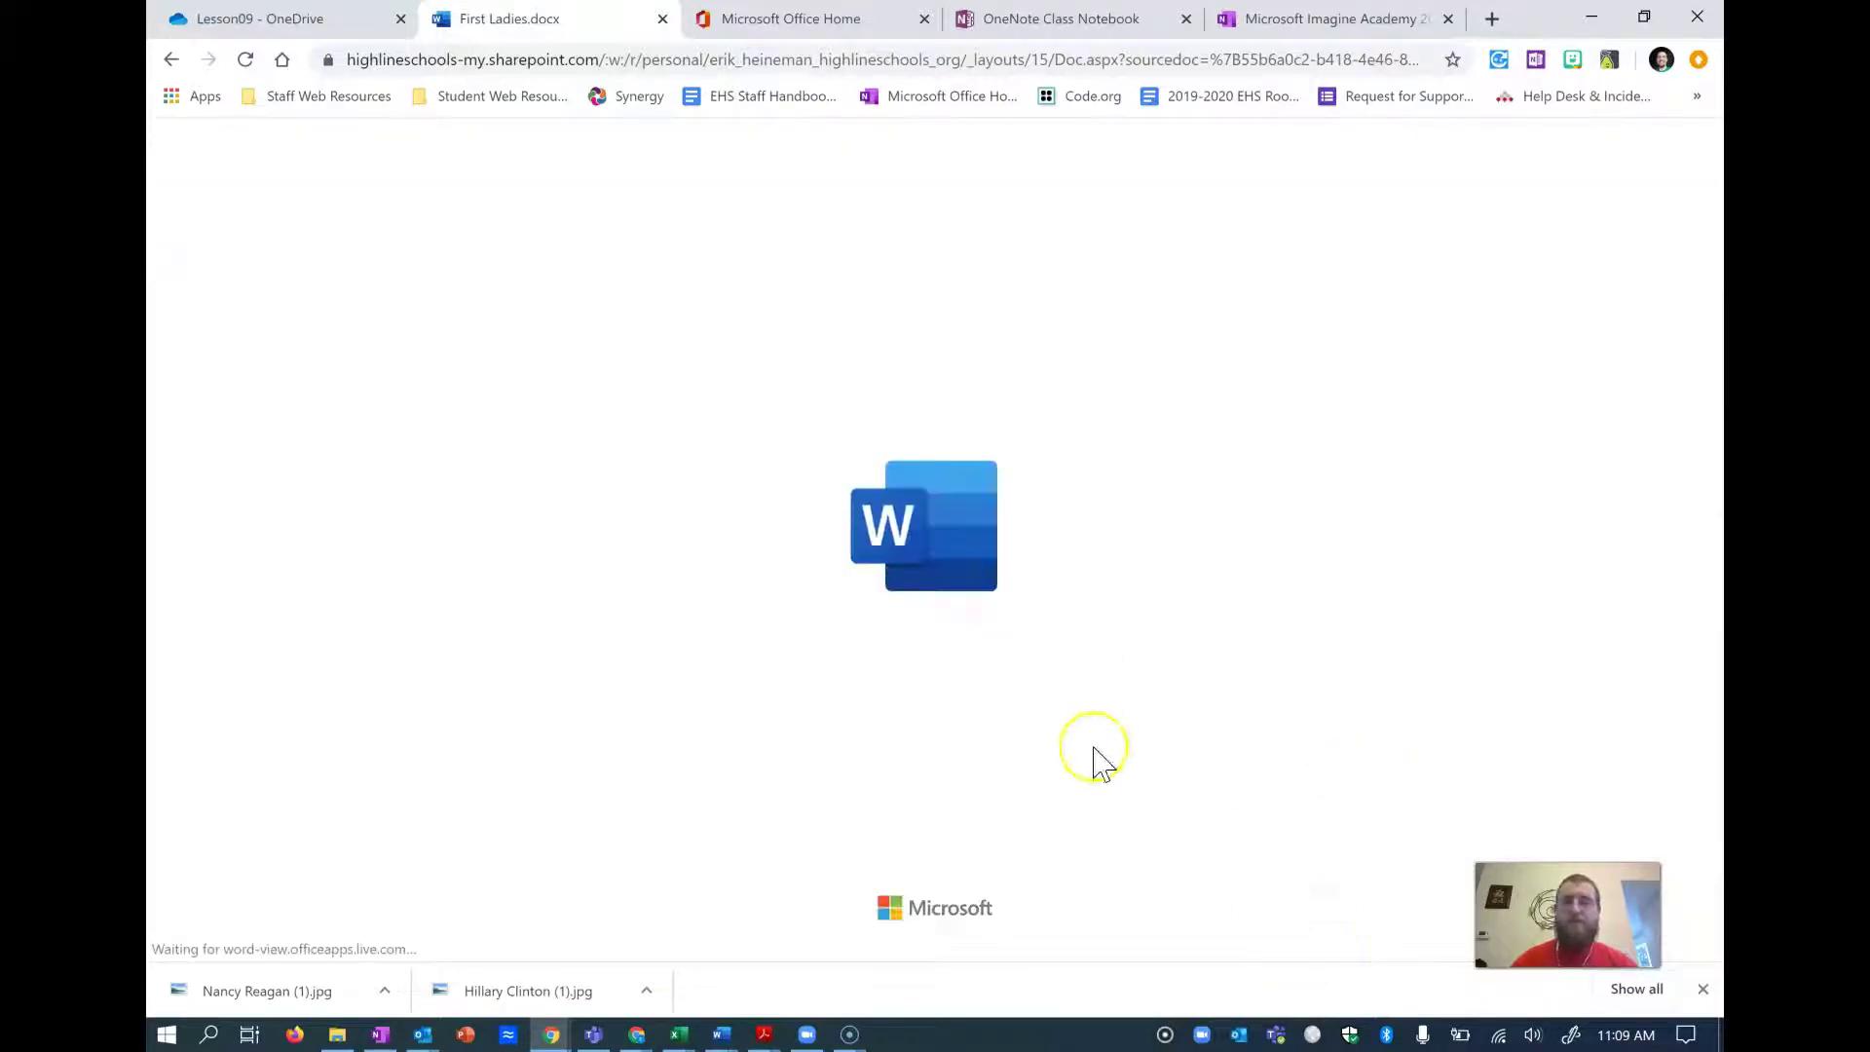
scroll(1072, 749, down, 15)
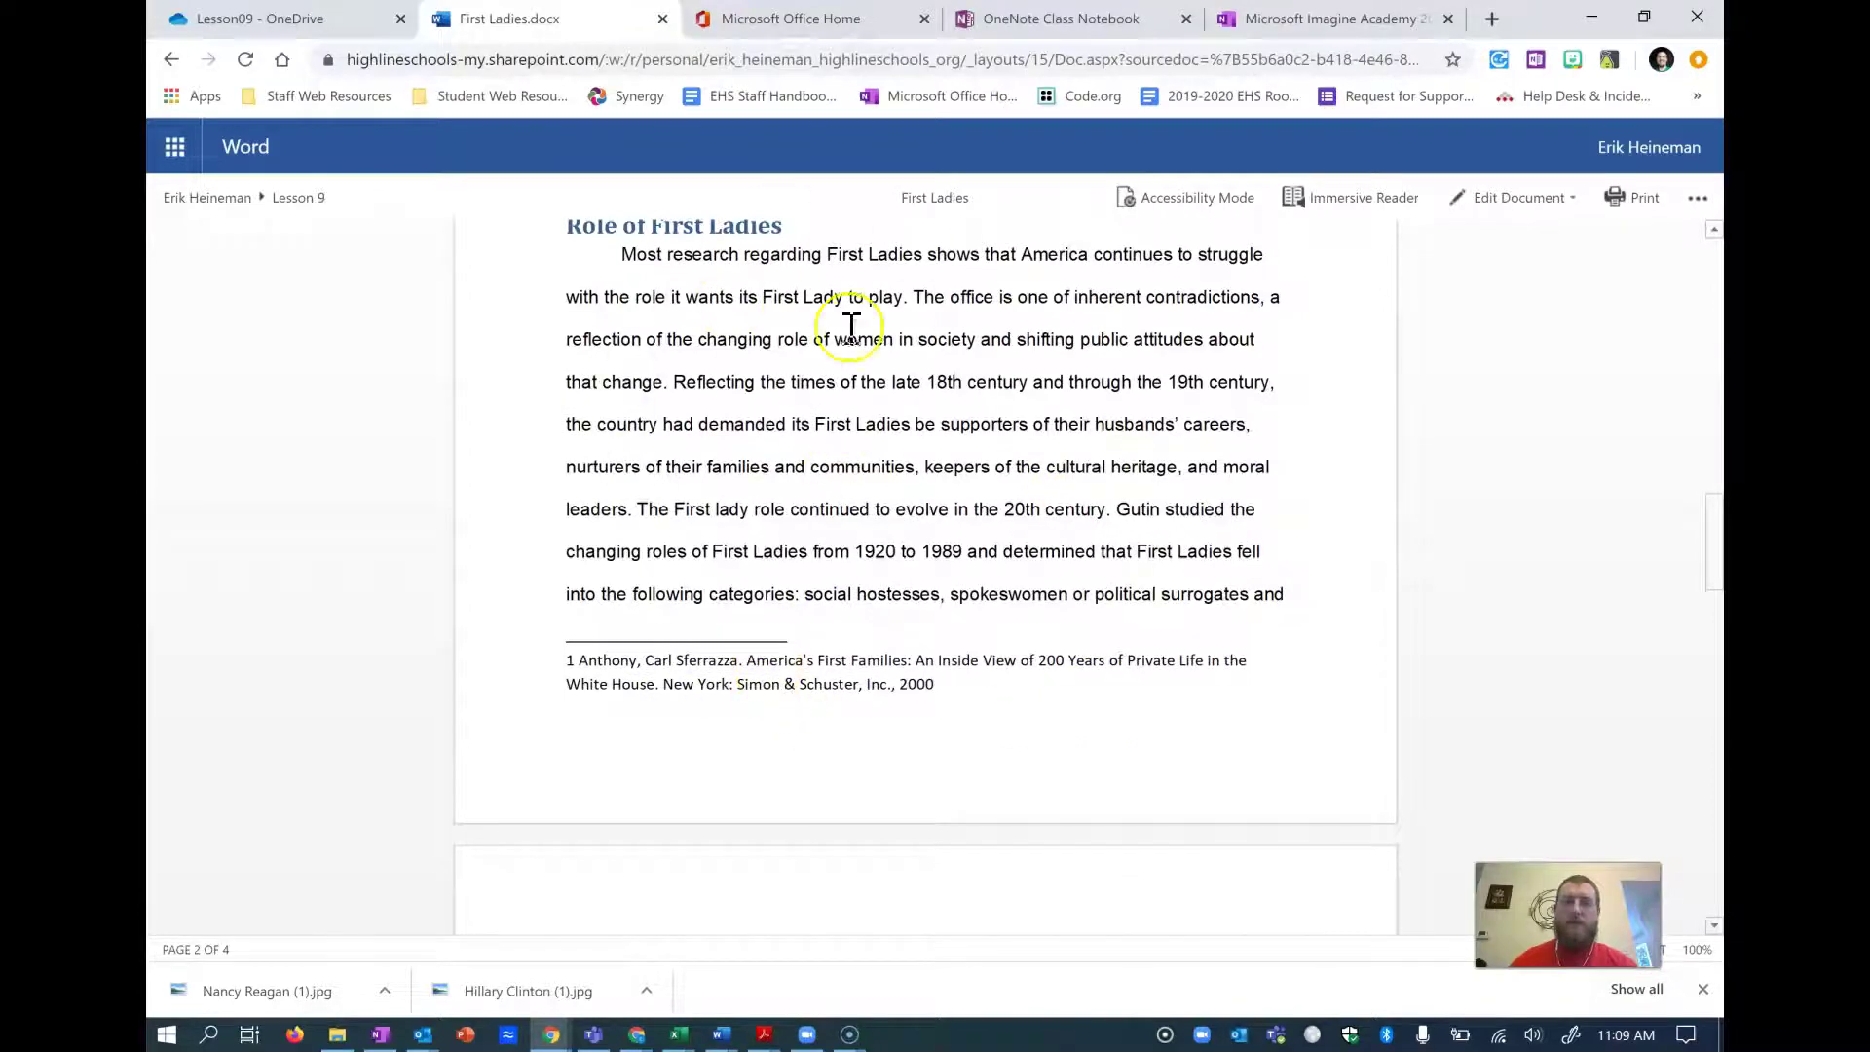
scroll(823, 414, up, 4)
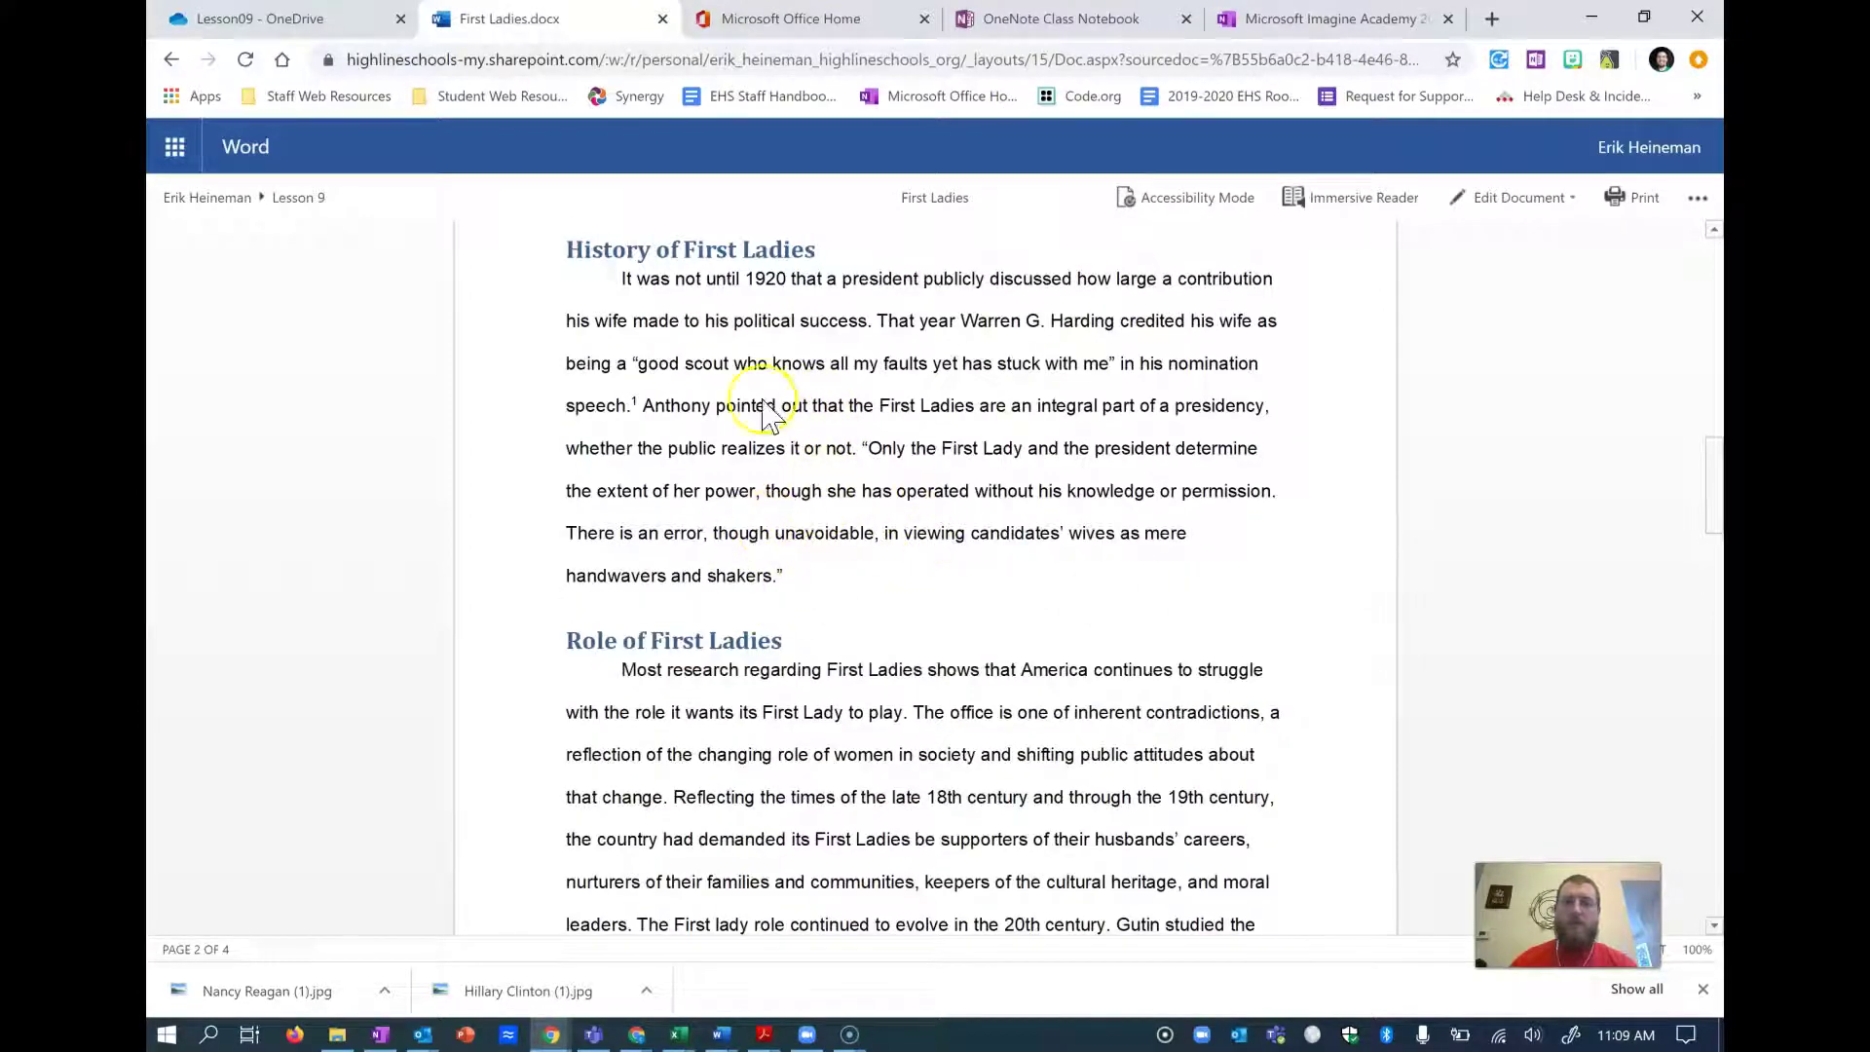
scroll(915, 584, down, 5)
scroll(905, 758, down, 15)
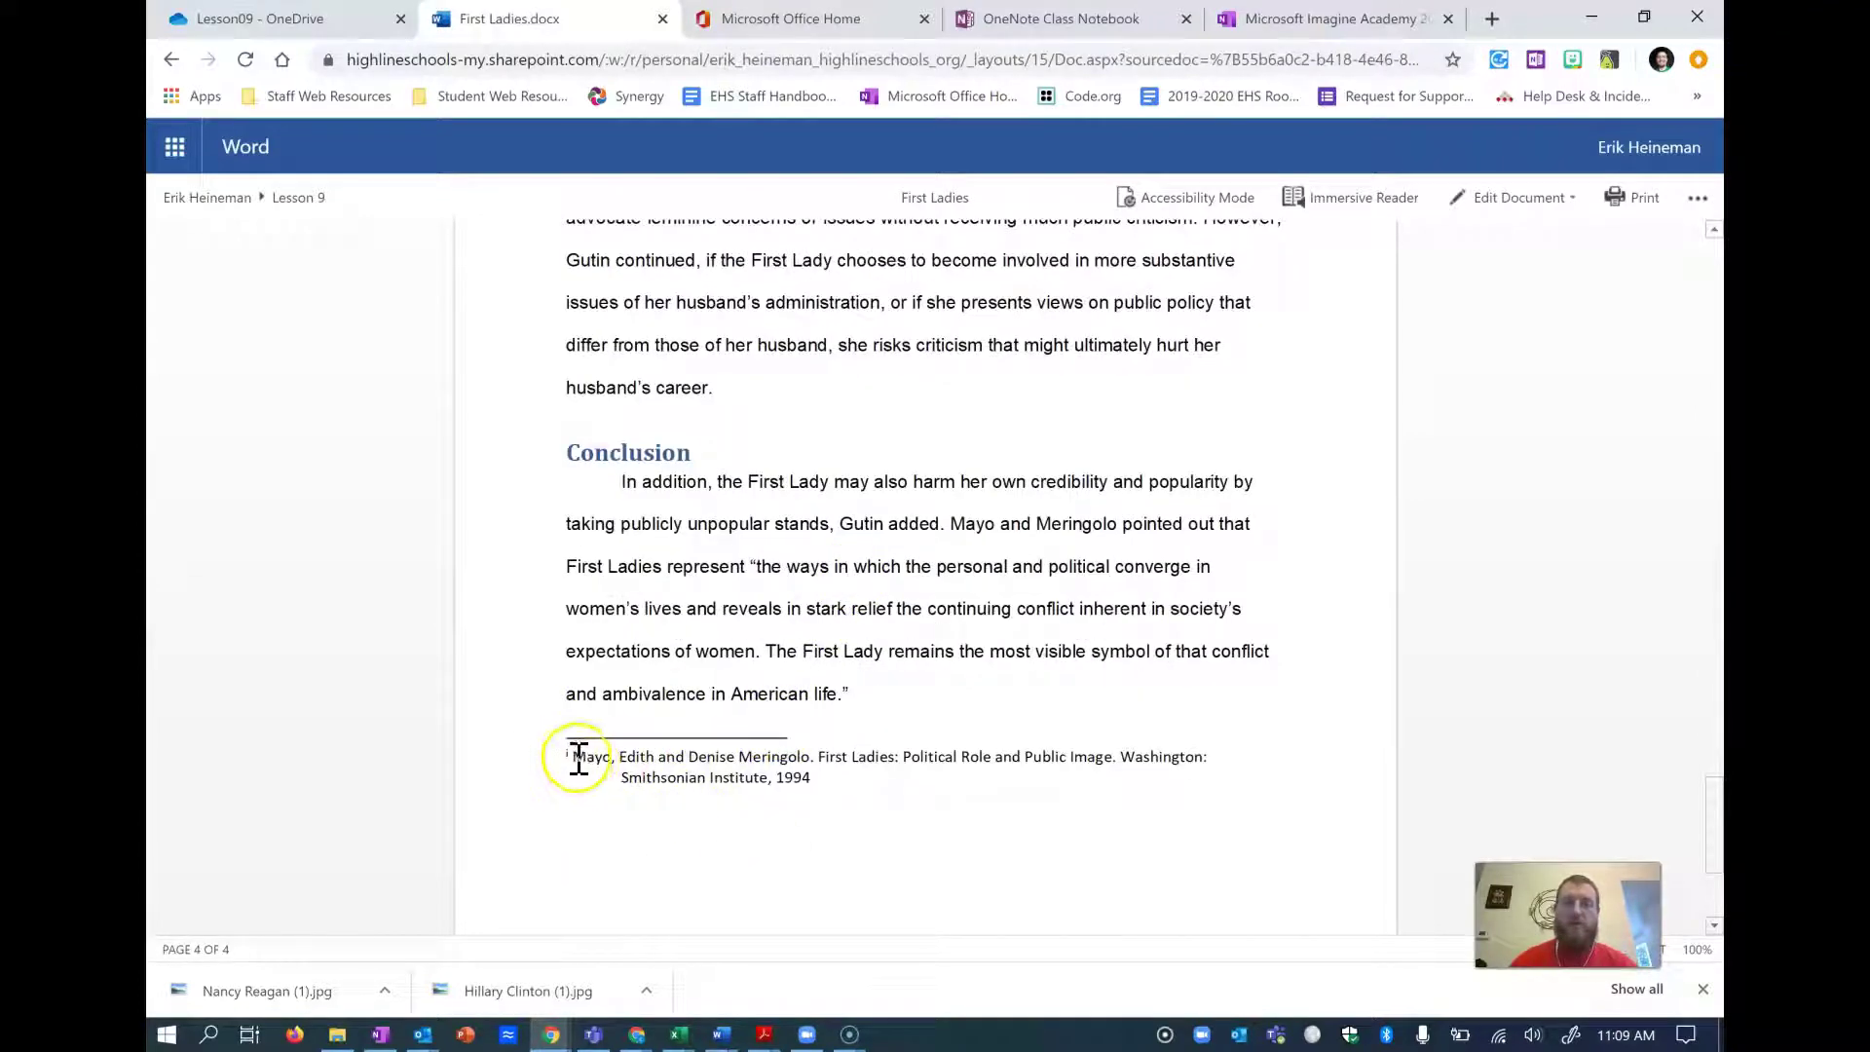
scroll(769, 730, down, 2)
scroll(814, 659, up, 6)
scroll(721, 321, down, 2)
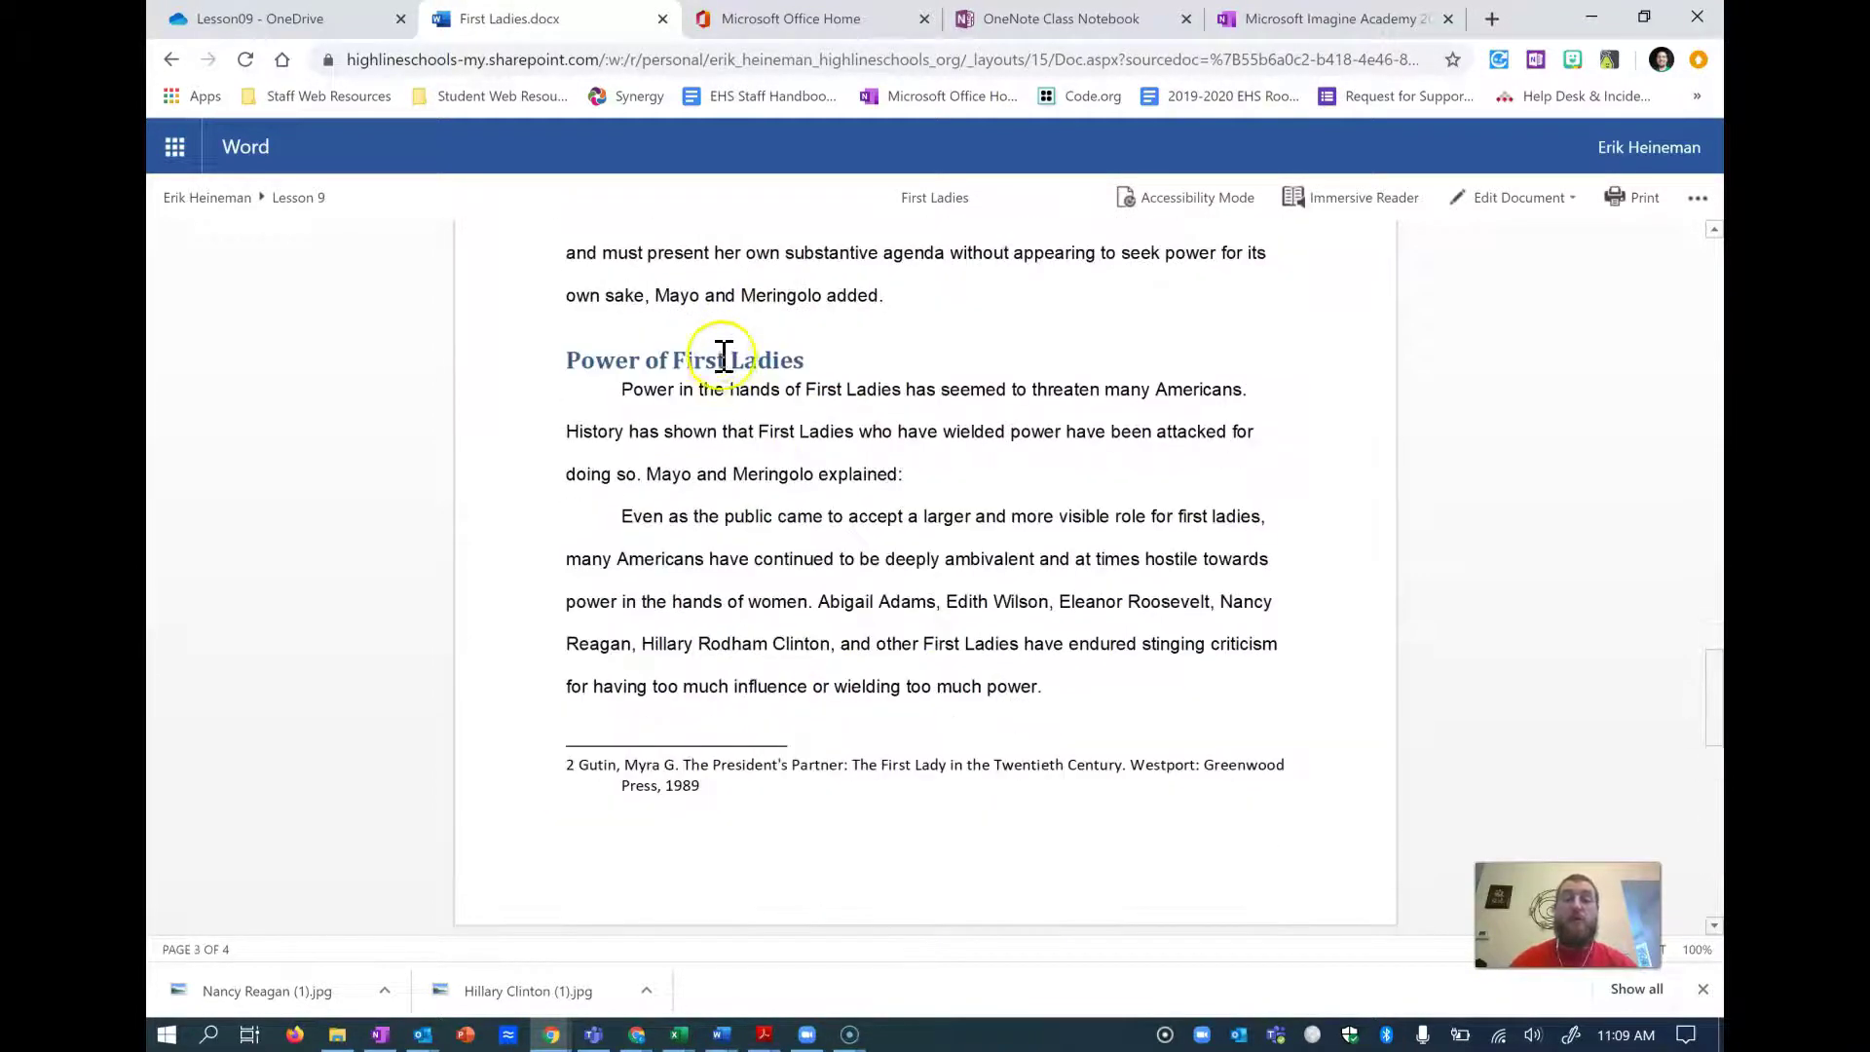
click(1500, 199)
click(1514, 309)
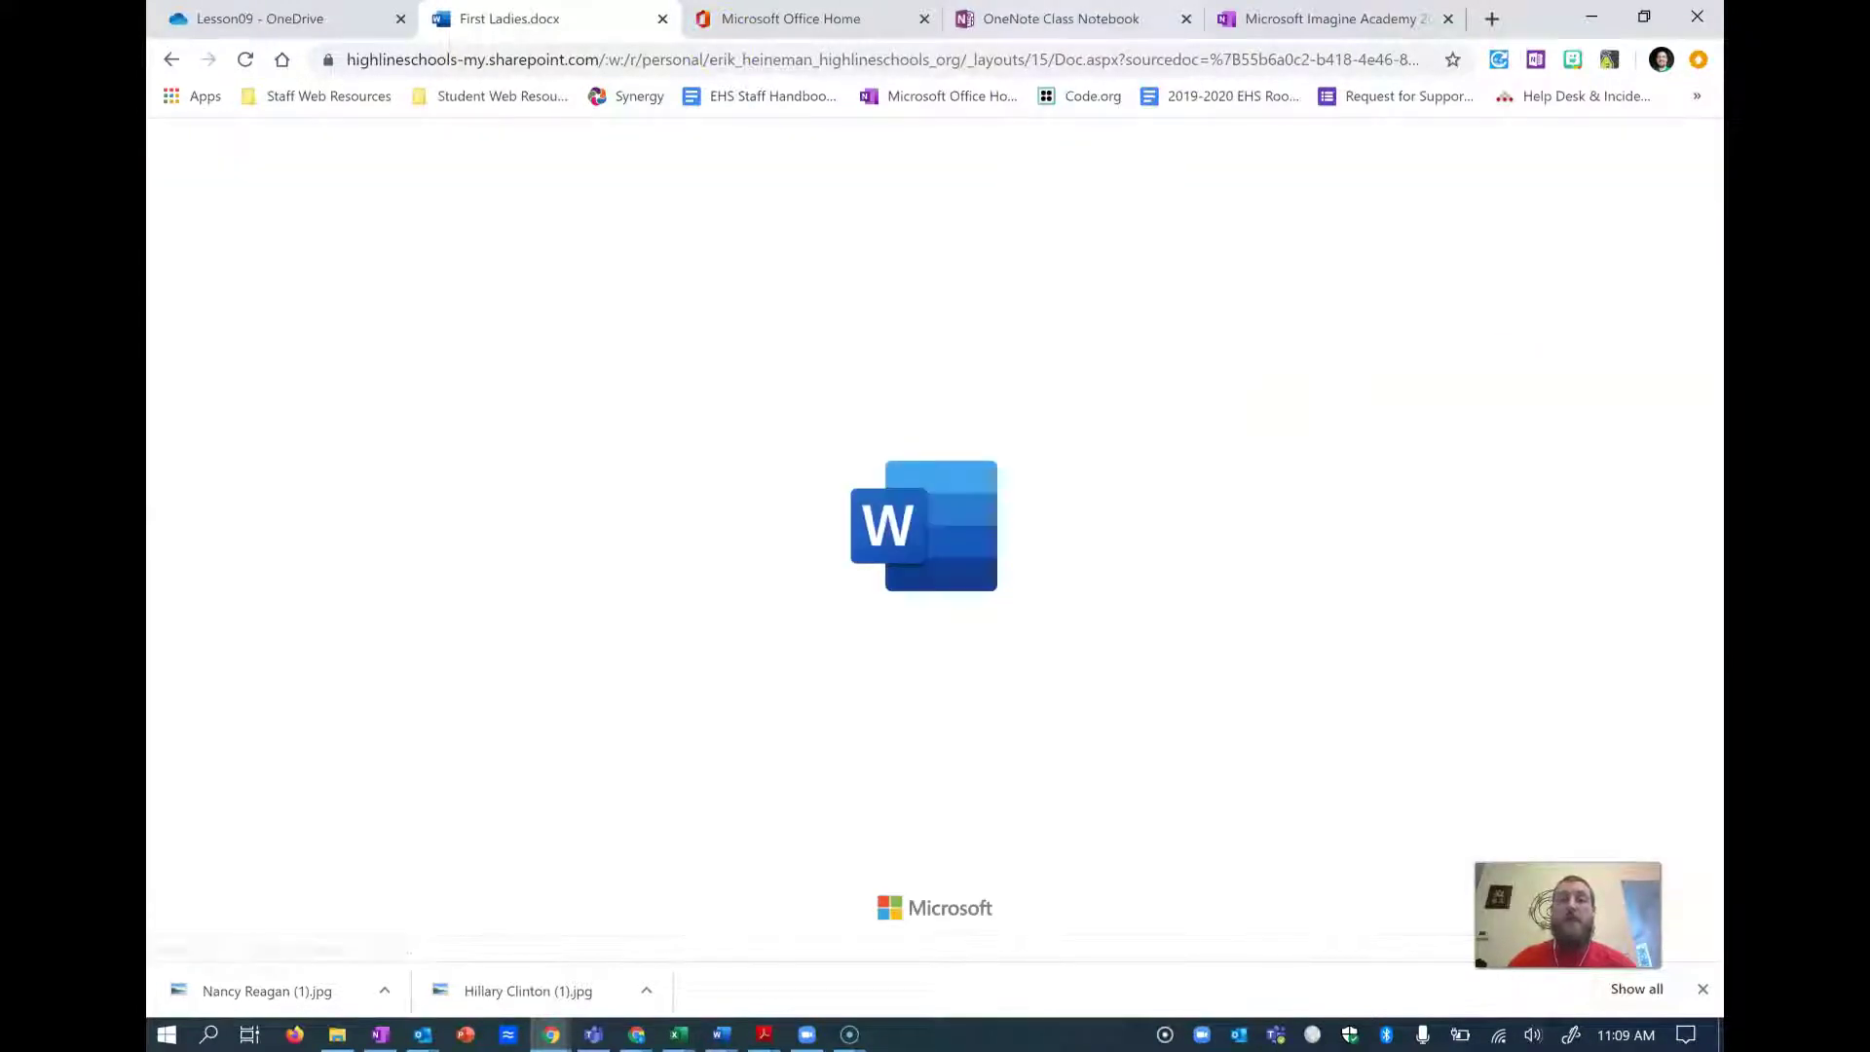
- Switch to the OneNote lesson, review the remaining endnote conversion instructions, and open the "Lesson 9: Creating a Table of Contents" page
click(1252, 19)
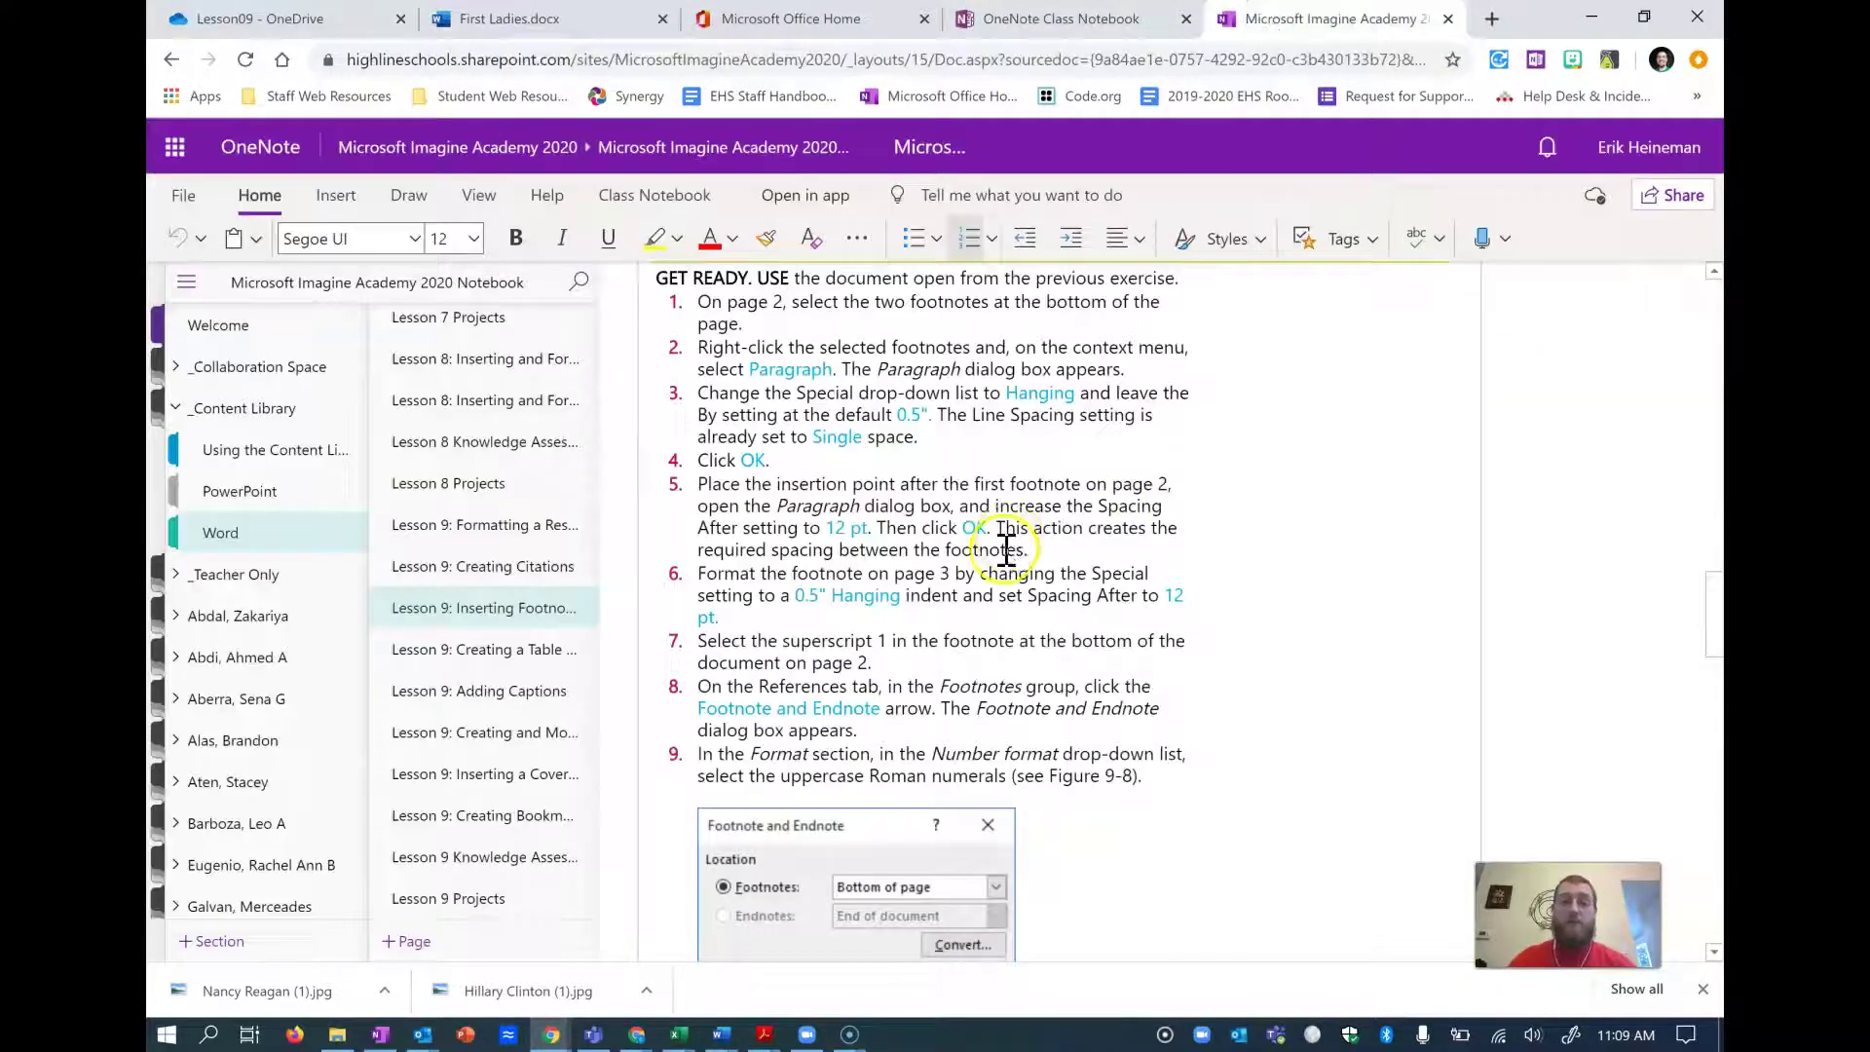
scroll(1012, 546, down, 4)
scroll(1077, 517, down, 4)
scroll(1081, 496, down, 8)
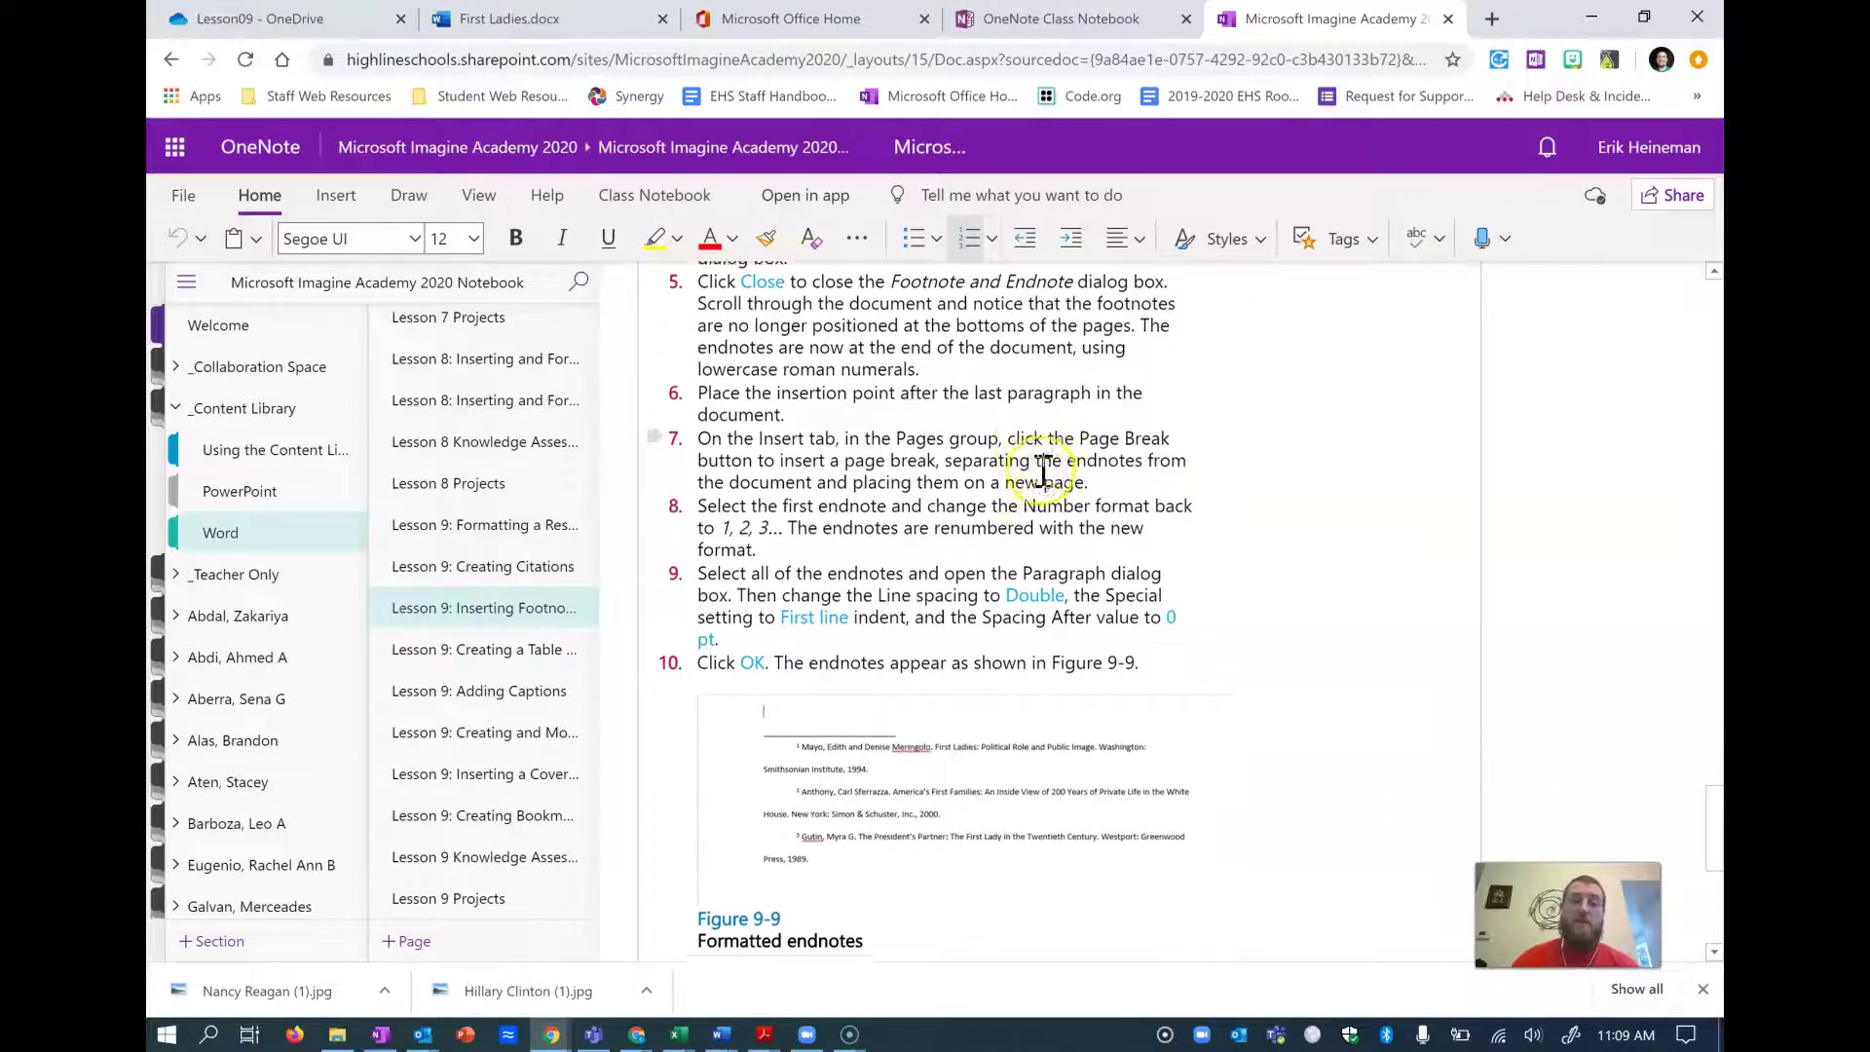
scroll(1041, 472, down, 2)
scroll(764, 610, down, 4)
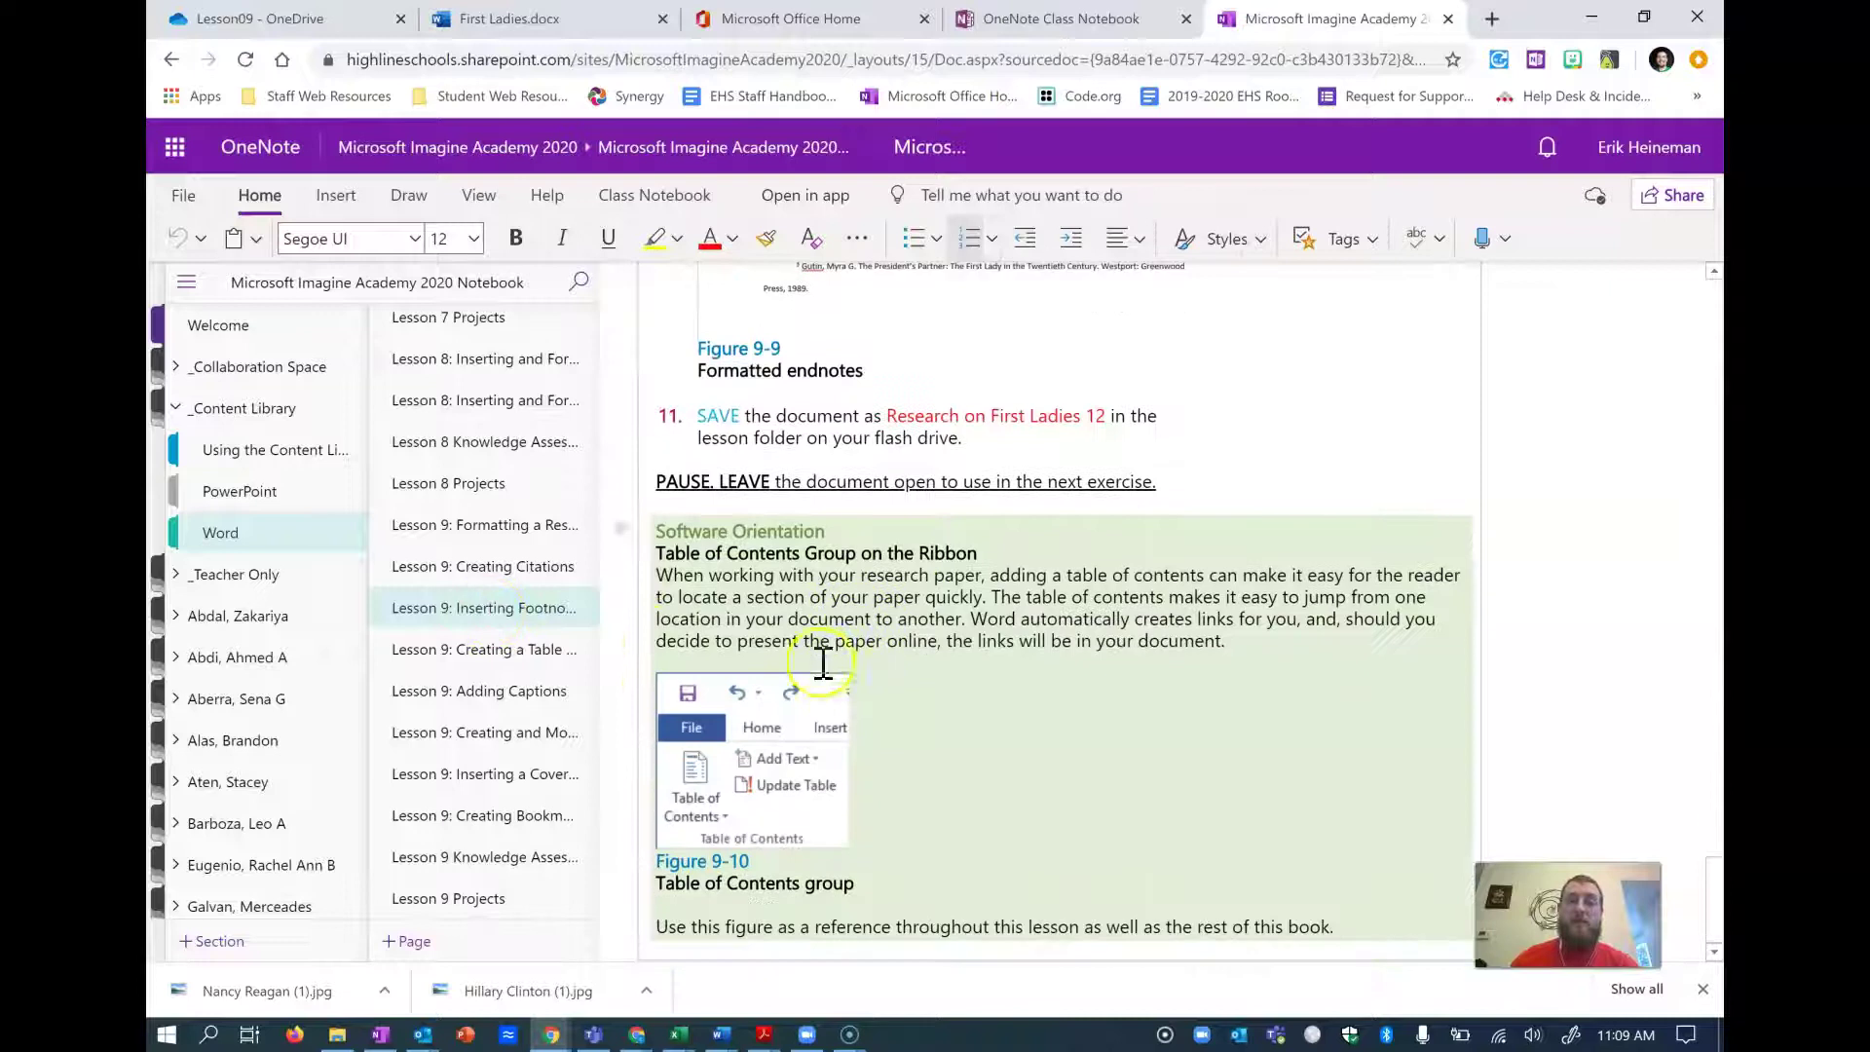
click(535, 650)
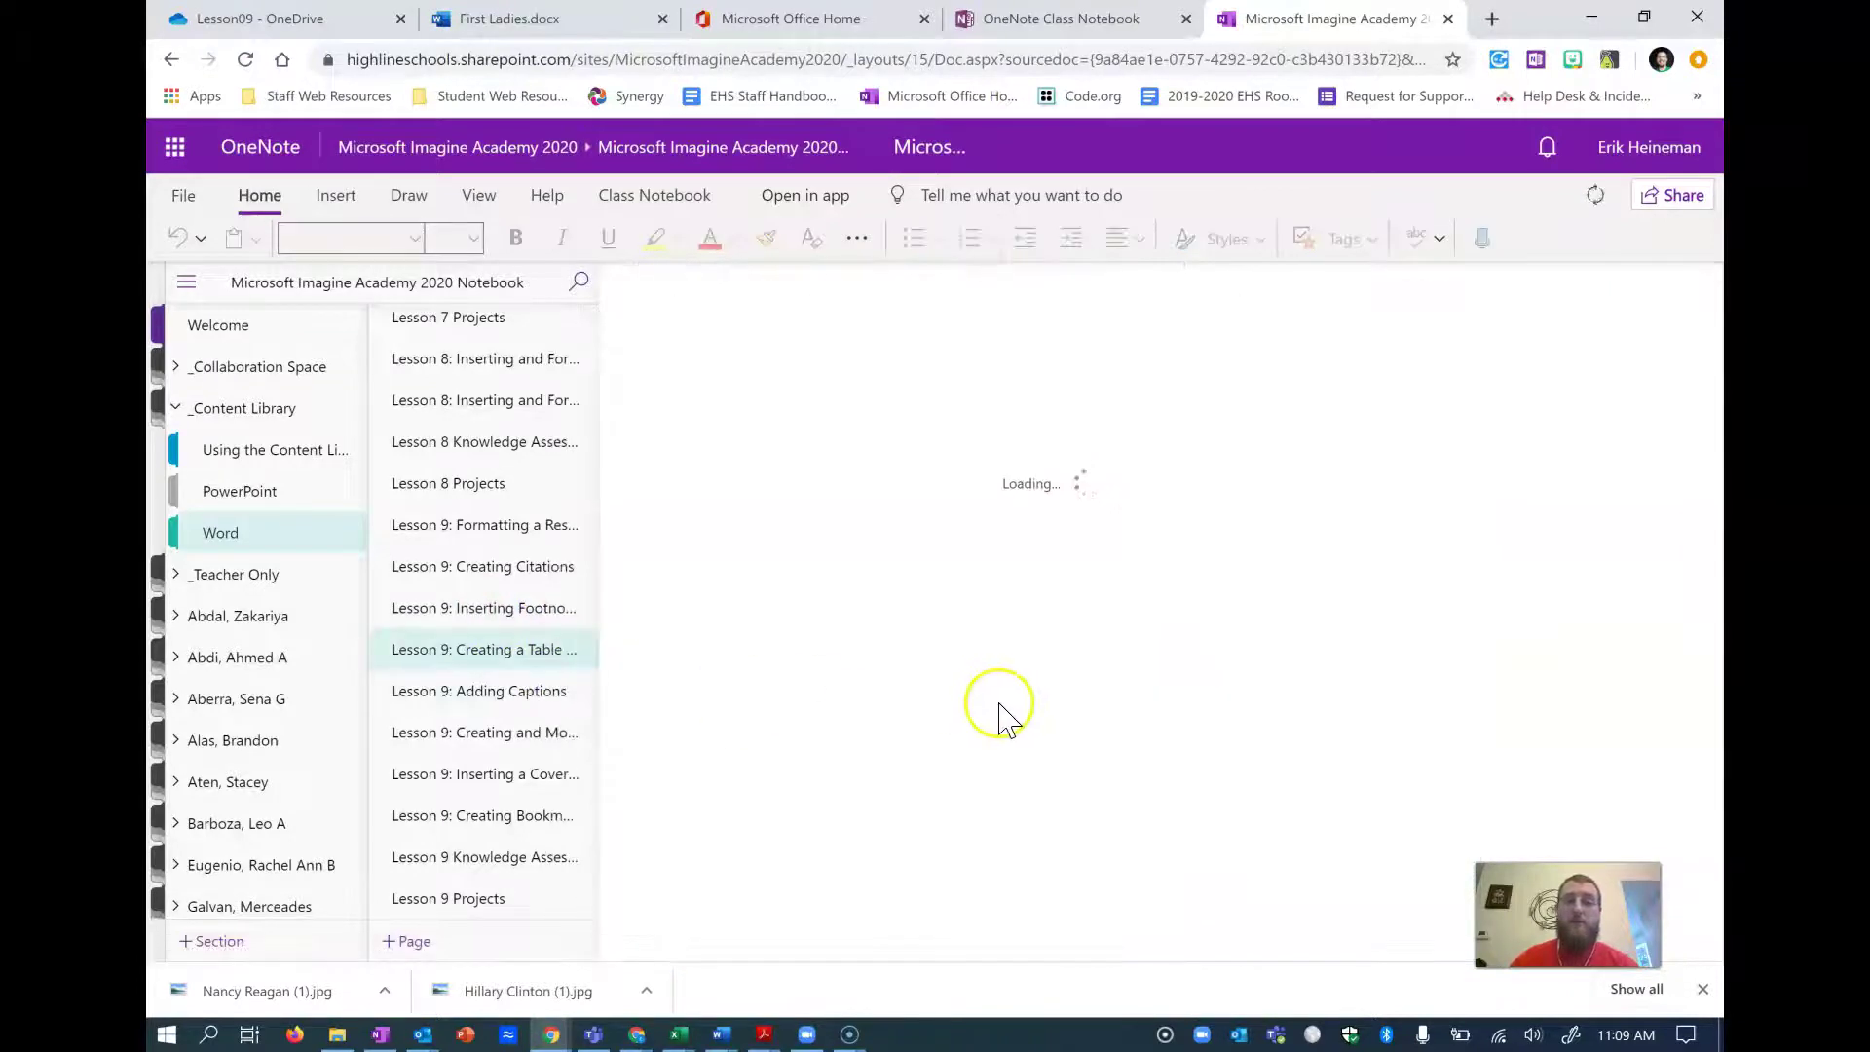
click(1145, 698)
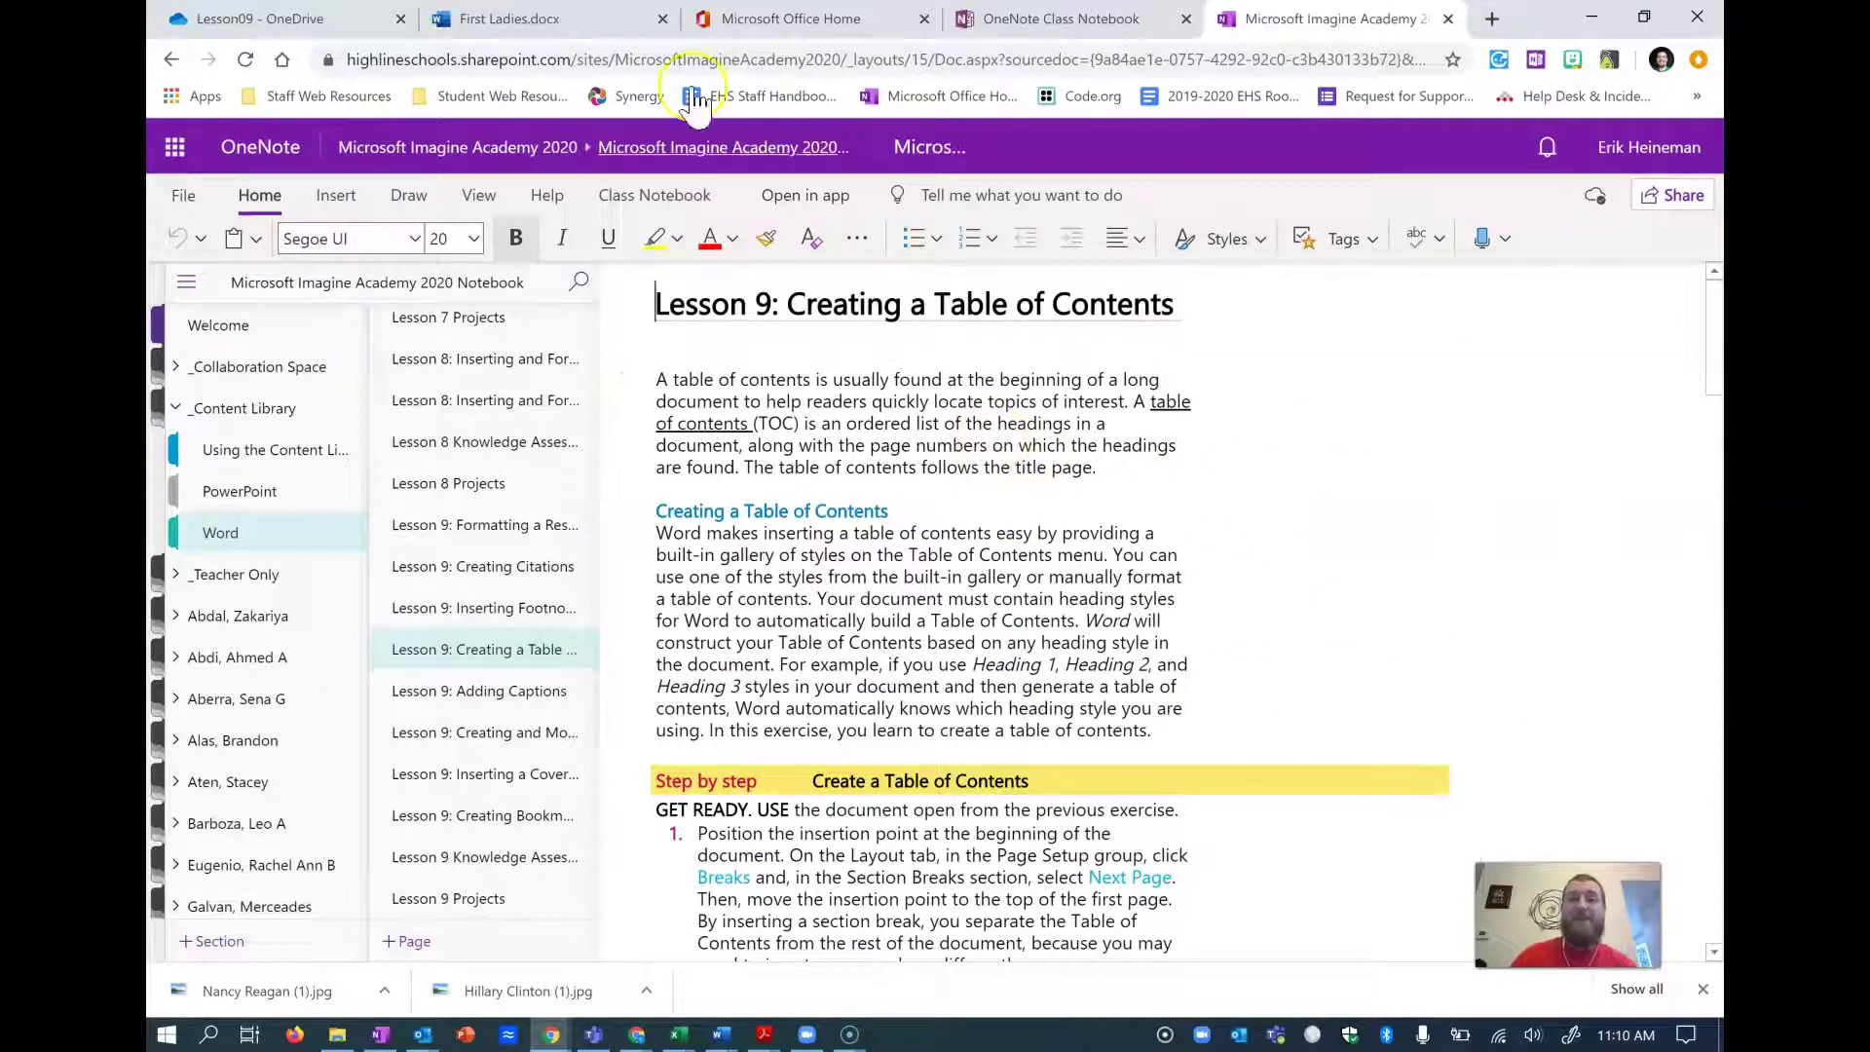
- Return to the First Ladies document, show the reference commands, and highlight its section headings in turn, from "Introduction" to "Role of First Ladies"
click(541, 20)
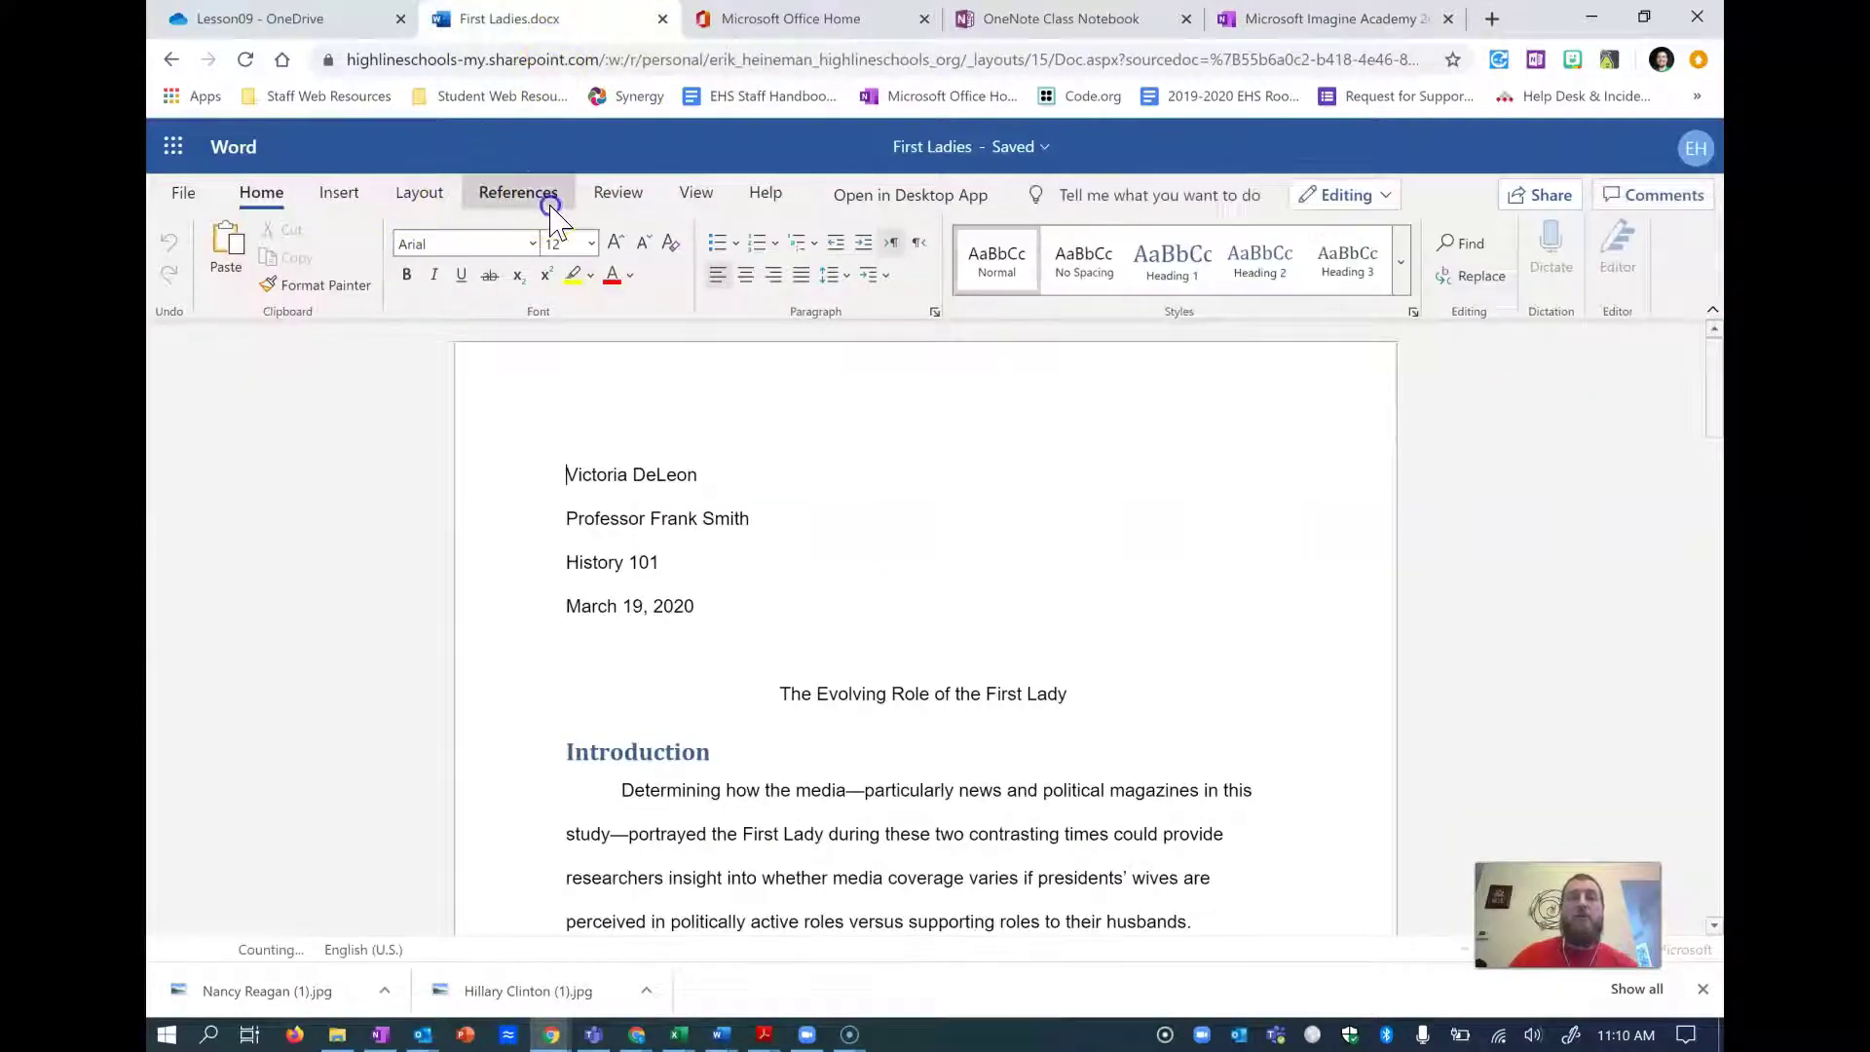
click(537, 195)
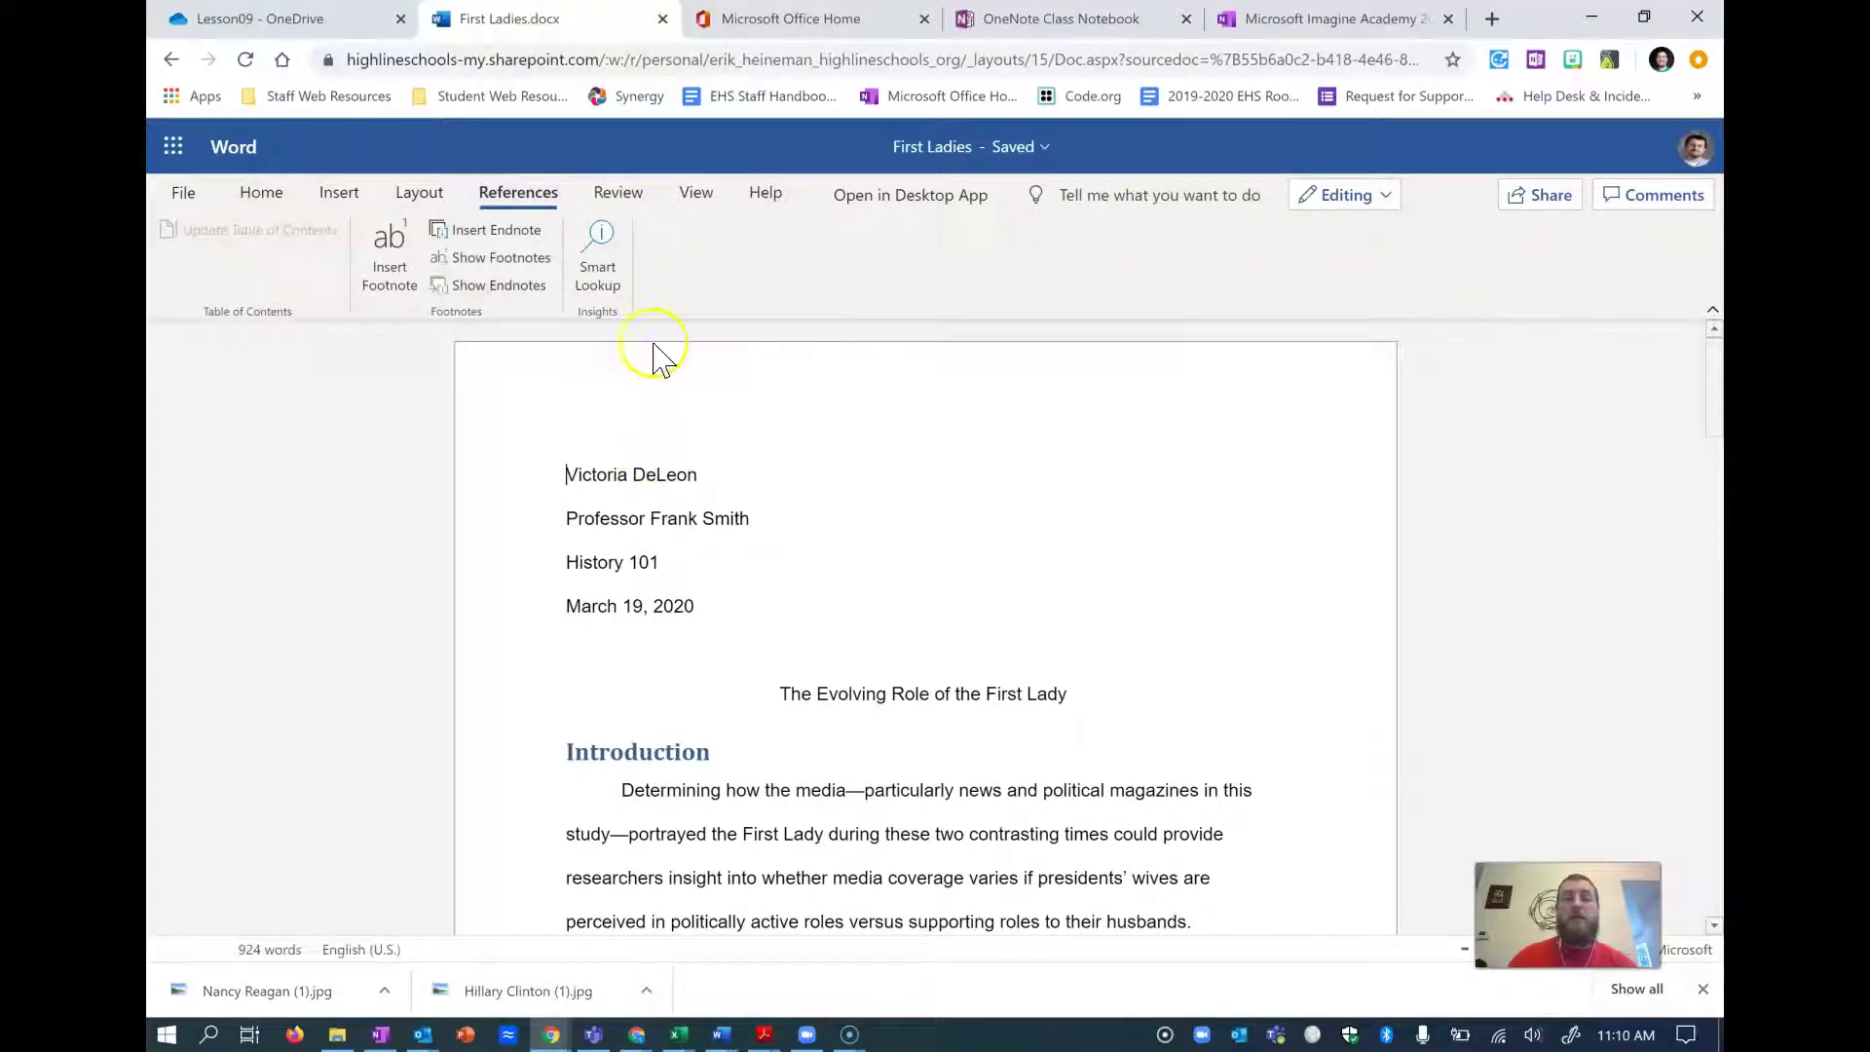
drag(568, 752, 716, 755)
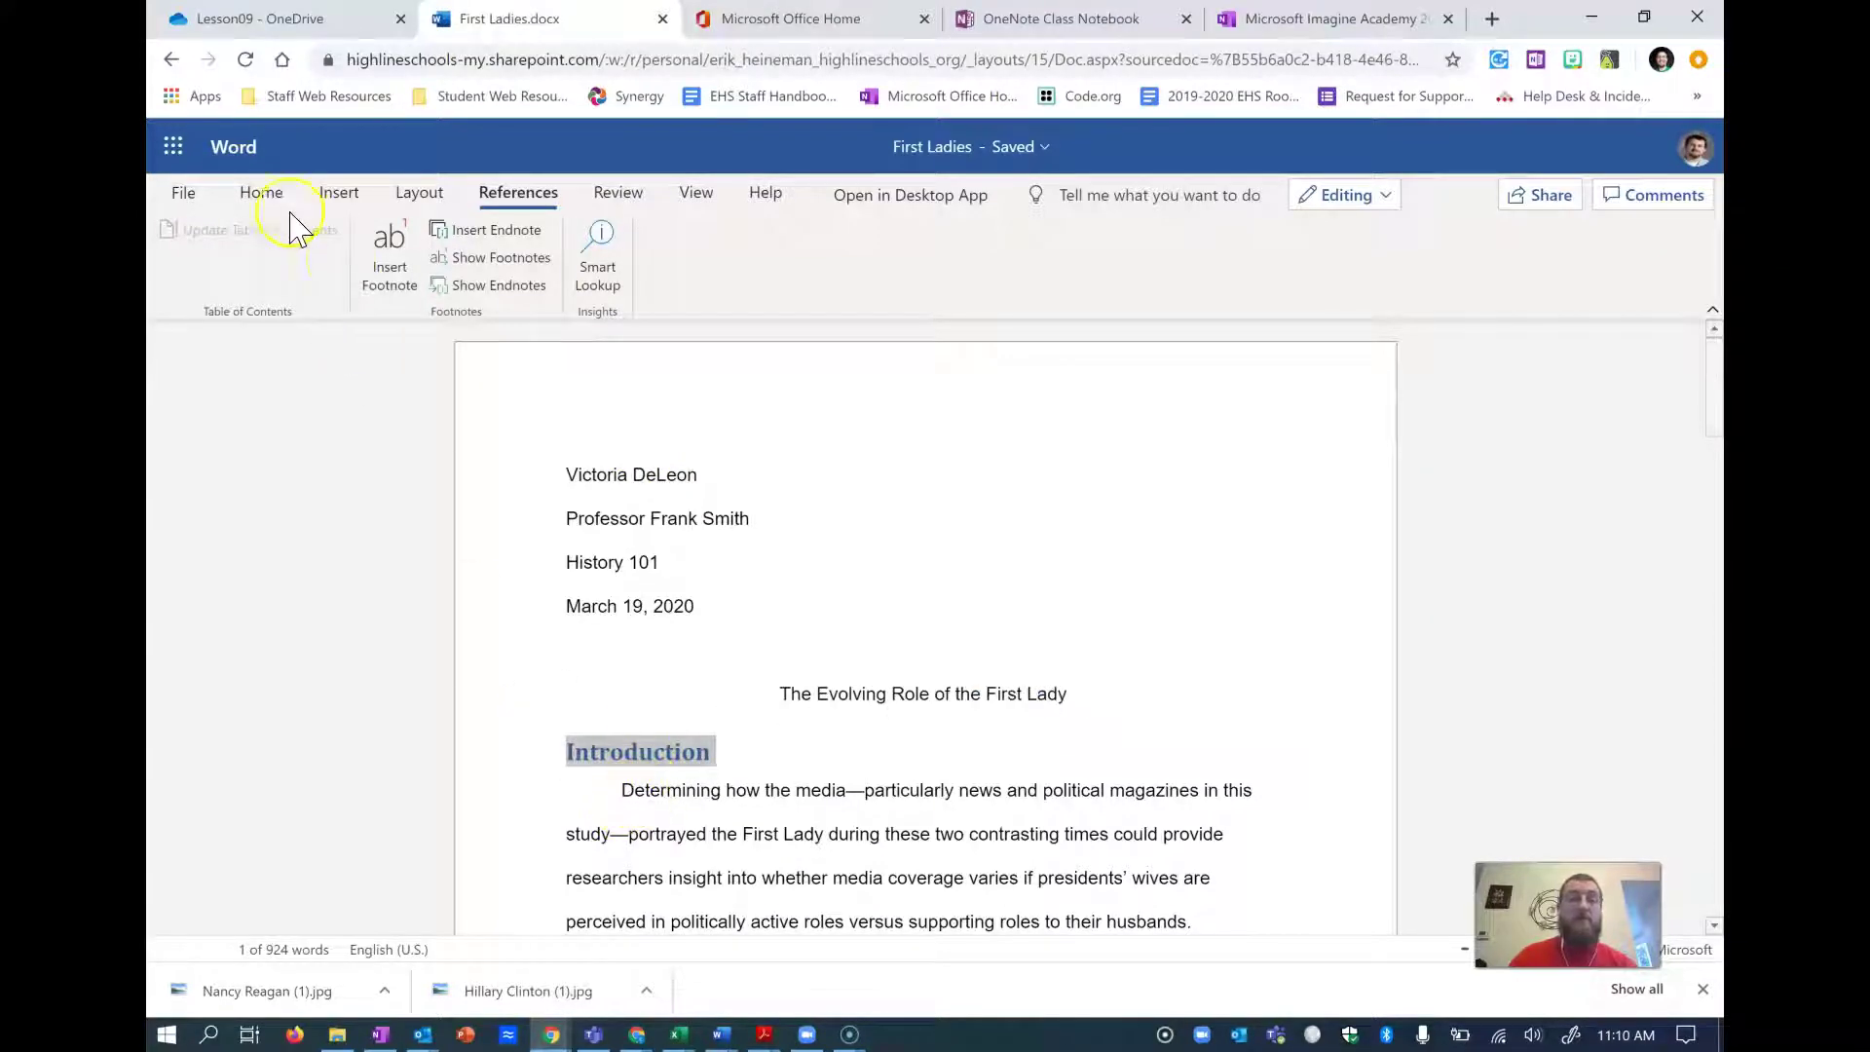
scroll(659, 438, down, 5)
scroll(731, 599, down, 10)
scroll(752, 564, down, 3)
scroll(740, 570, up, 8)
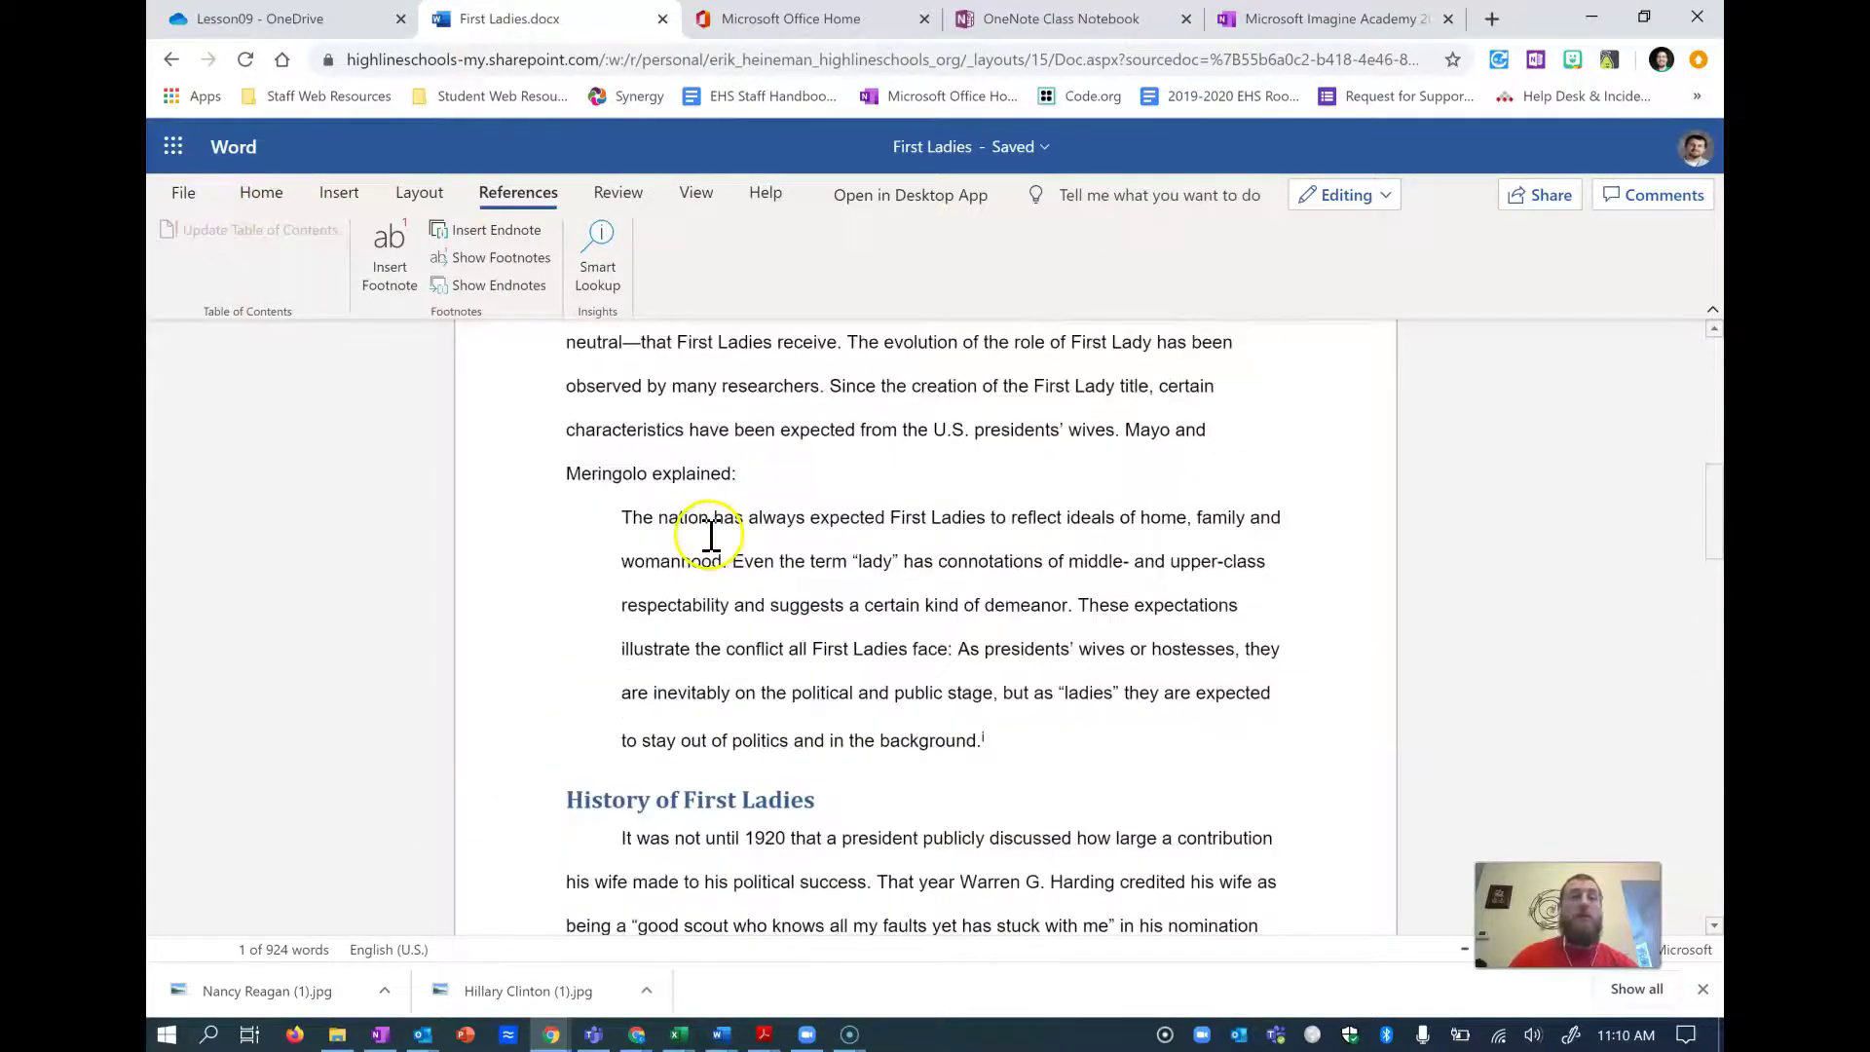
scroll(732, 525, up, 7)
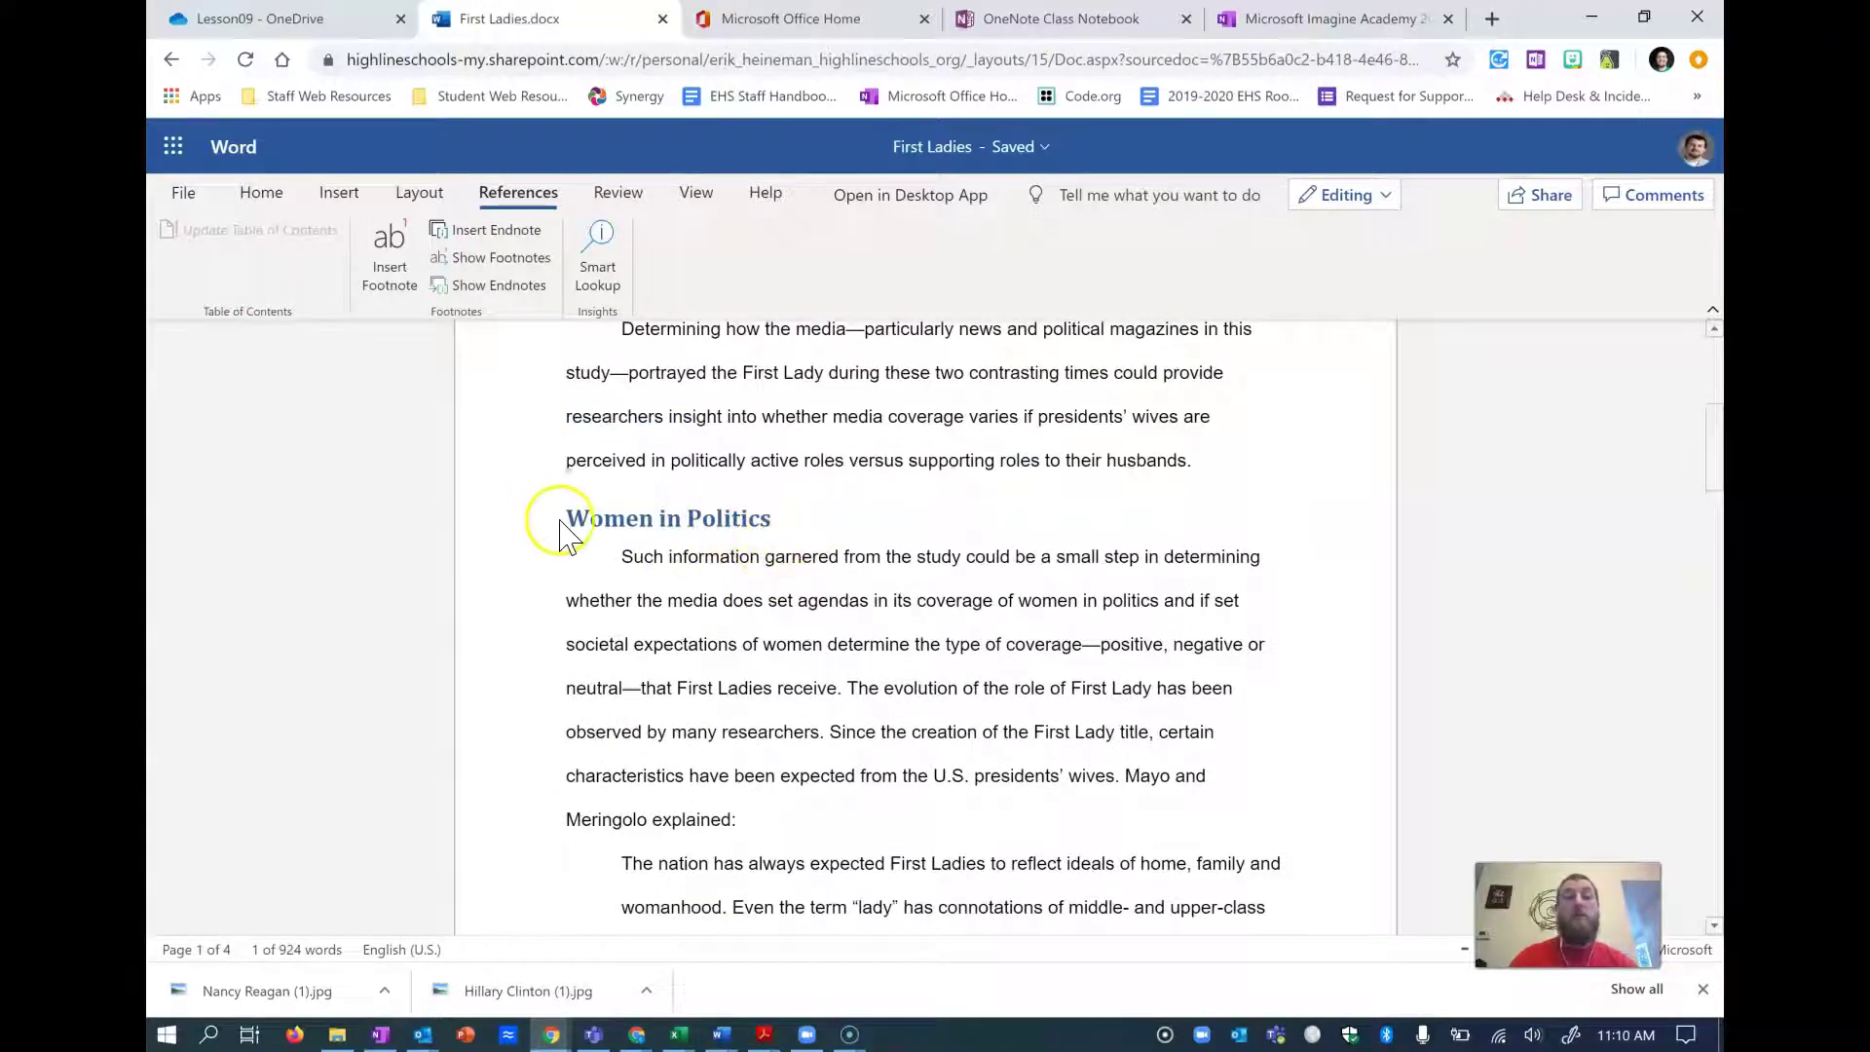
drag(568, 519, 783, 513)
scroll(816, 514, down, 10)
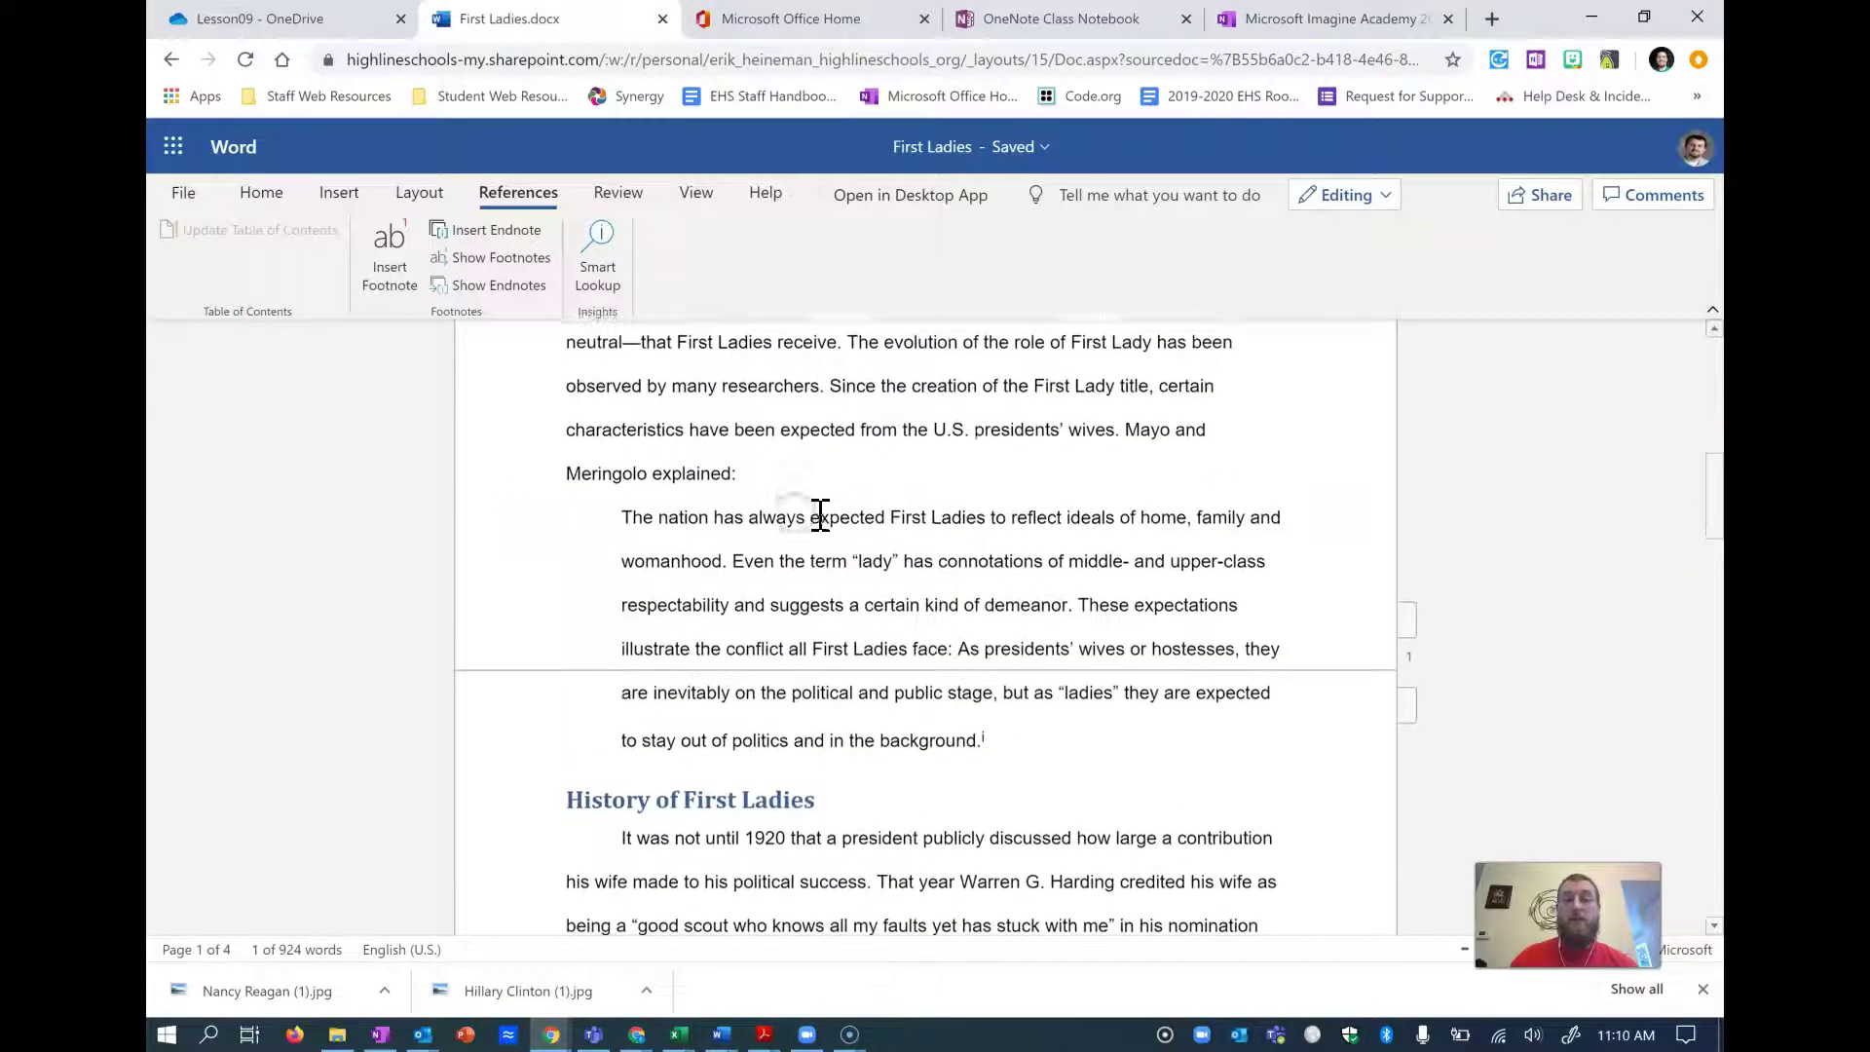
drag(568, 454, 765, 462)
click(769, 454)
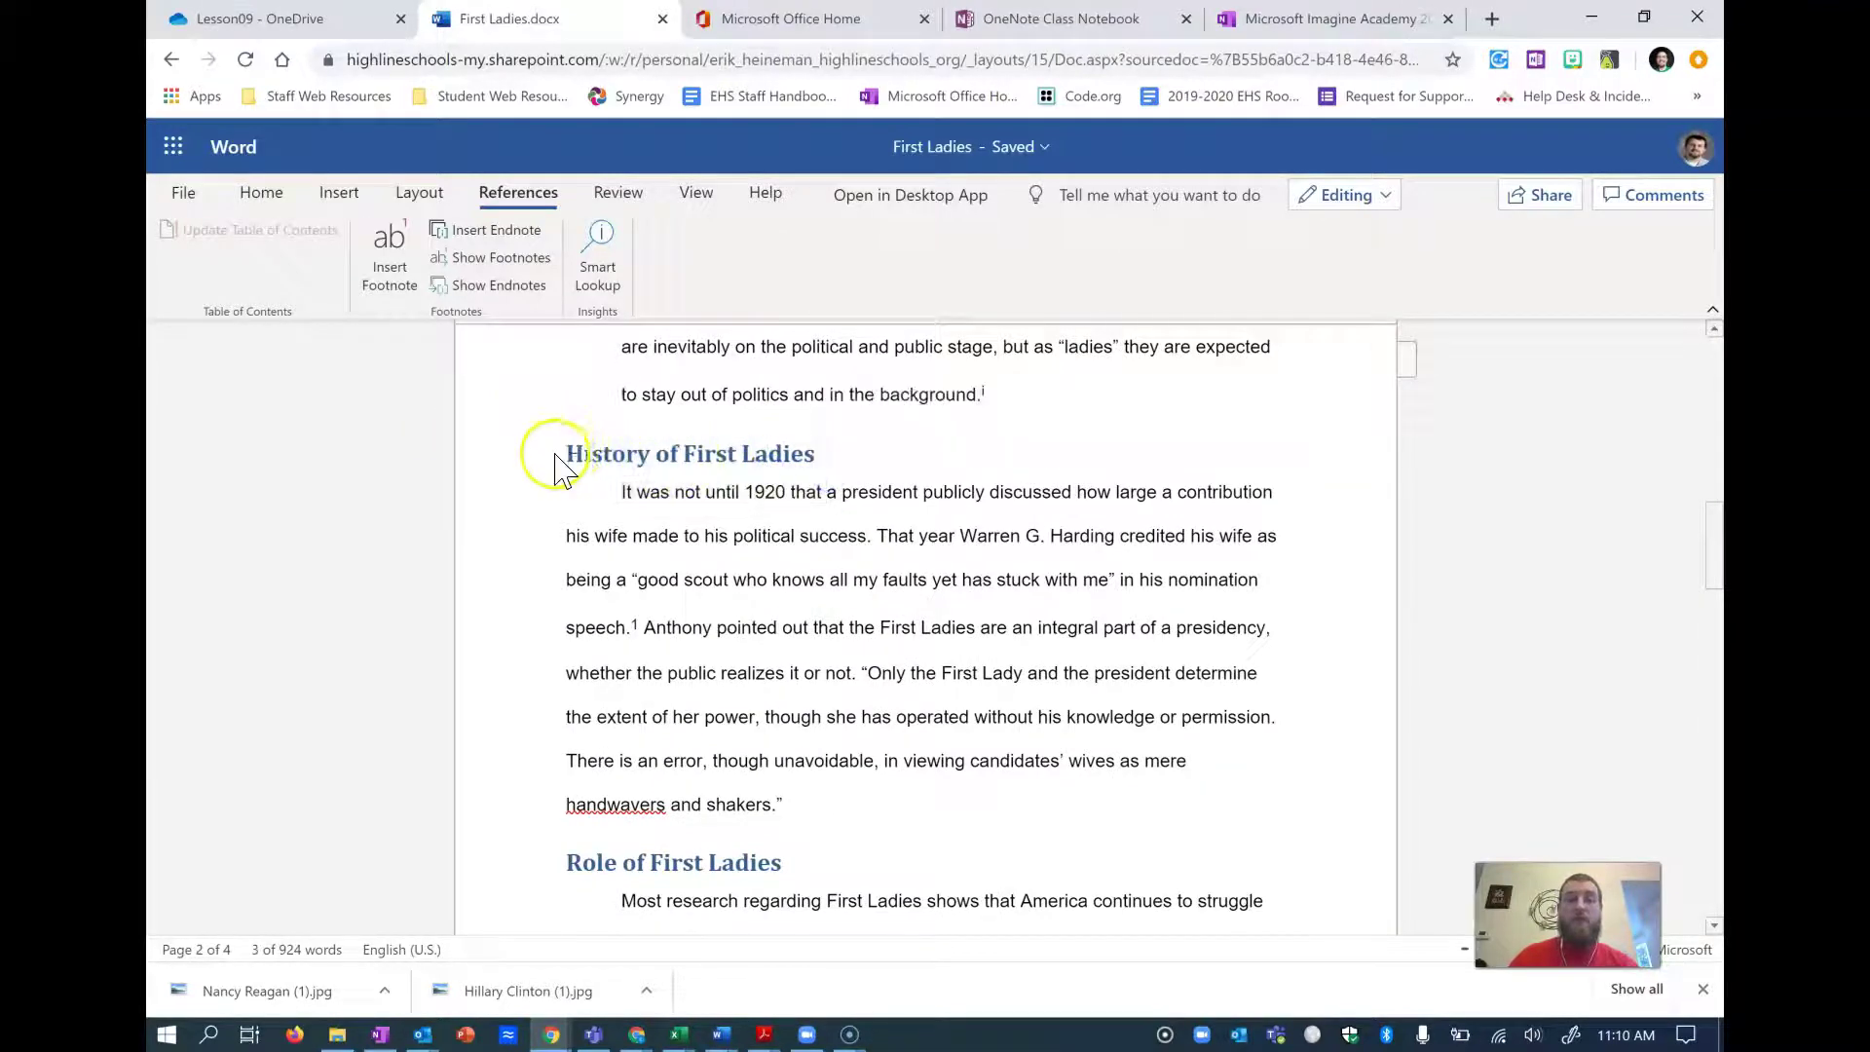
drag(573, 453, 834, 451)
scroll(772, 597, down, 4)
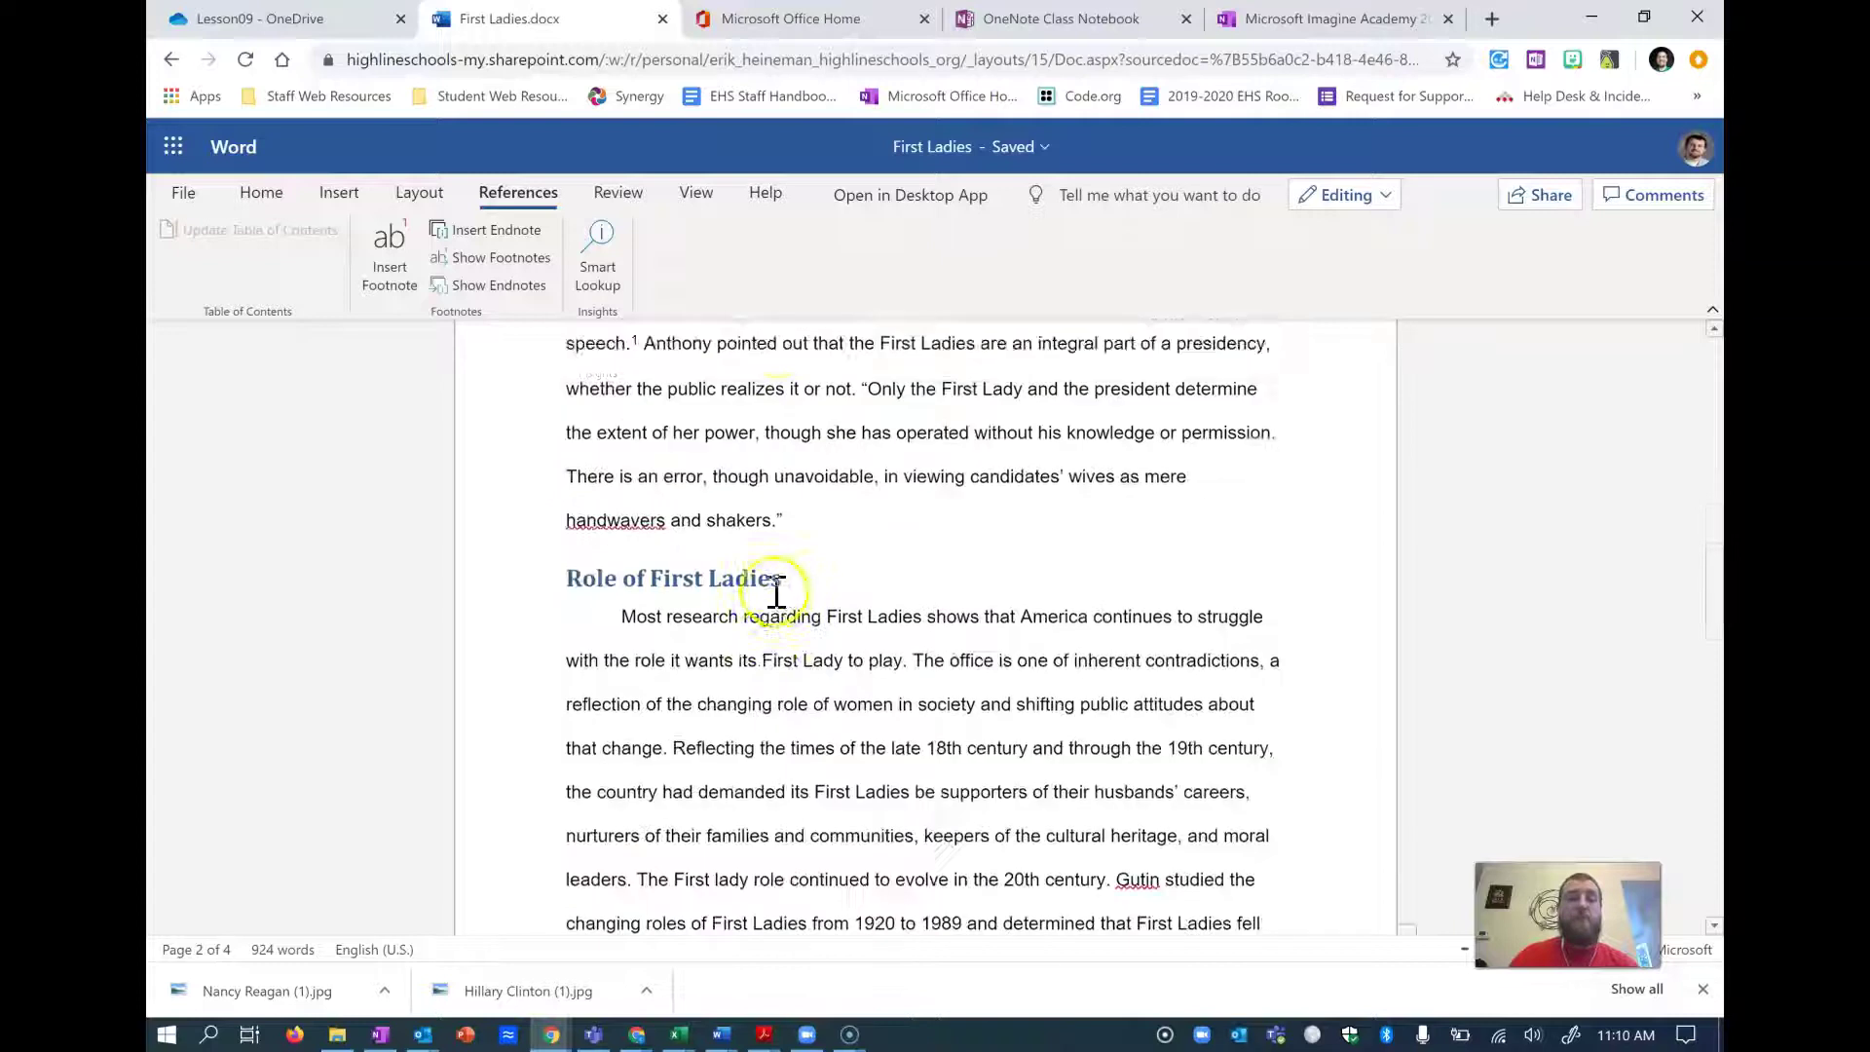
drag(571, 512, 811, 514)
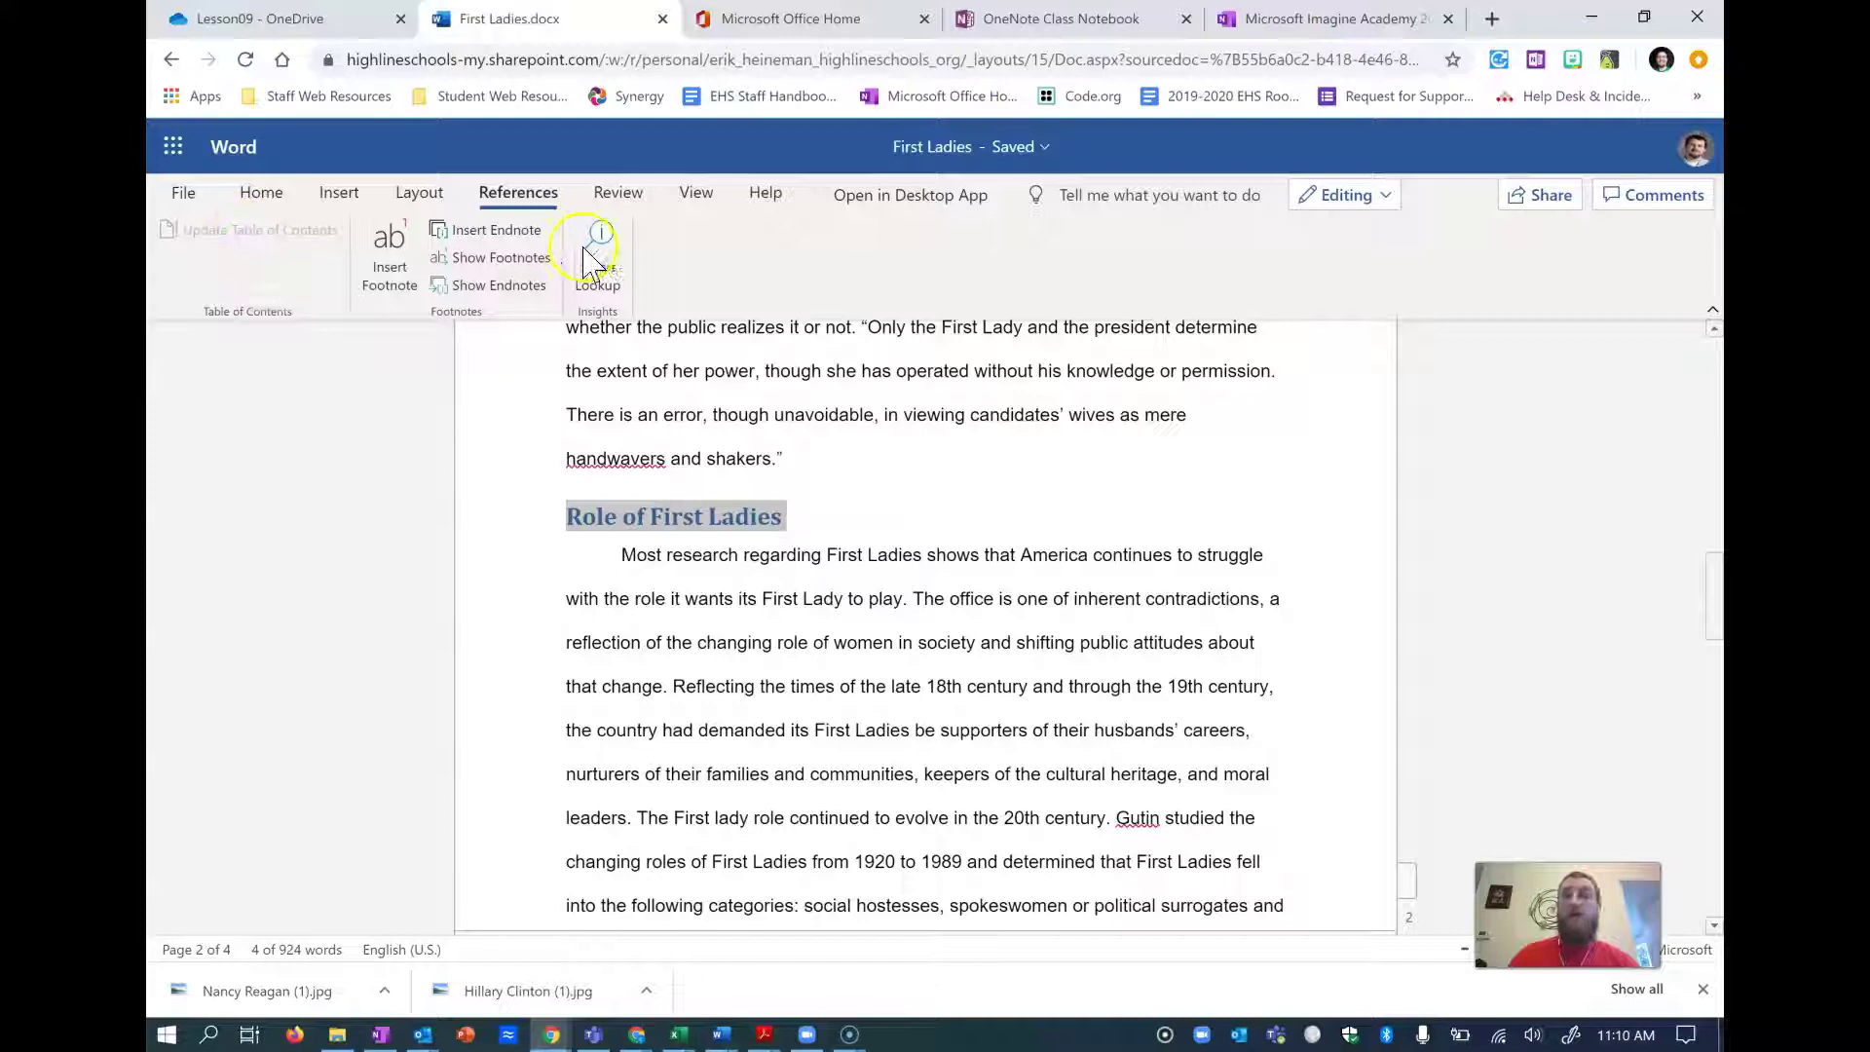
- Switch to the OneNote lesson page and read the instructions for creating and formatting a table of contents
click(1256, 19)
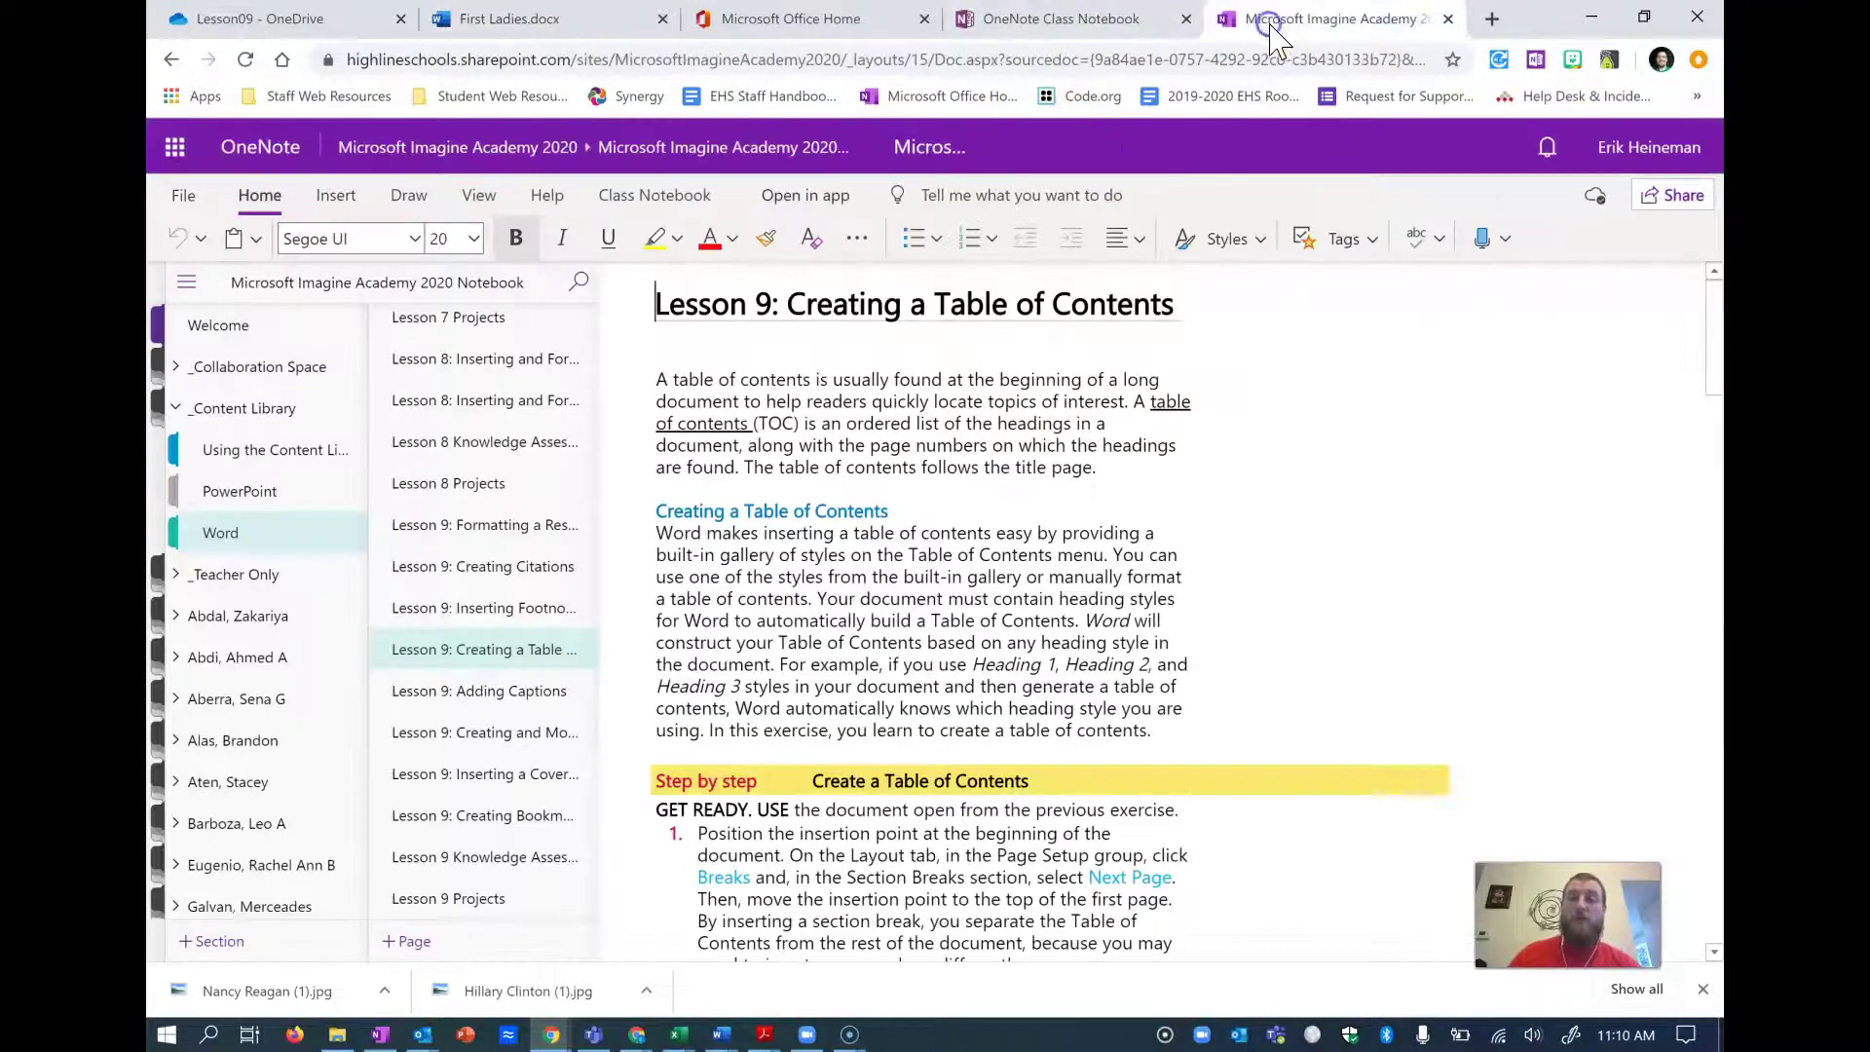
scroll(843, 590, down, 3)
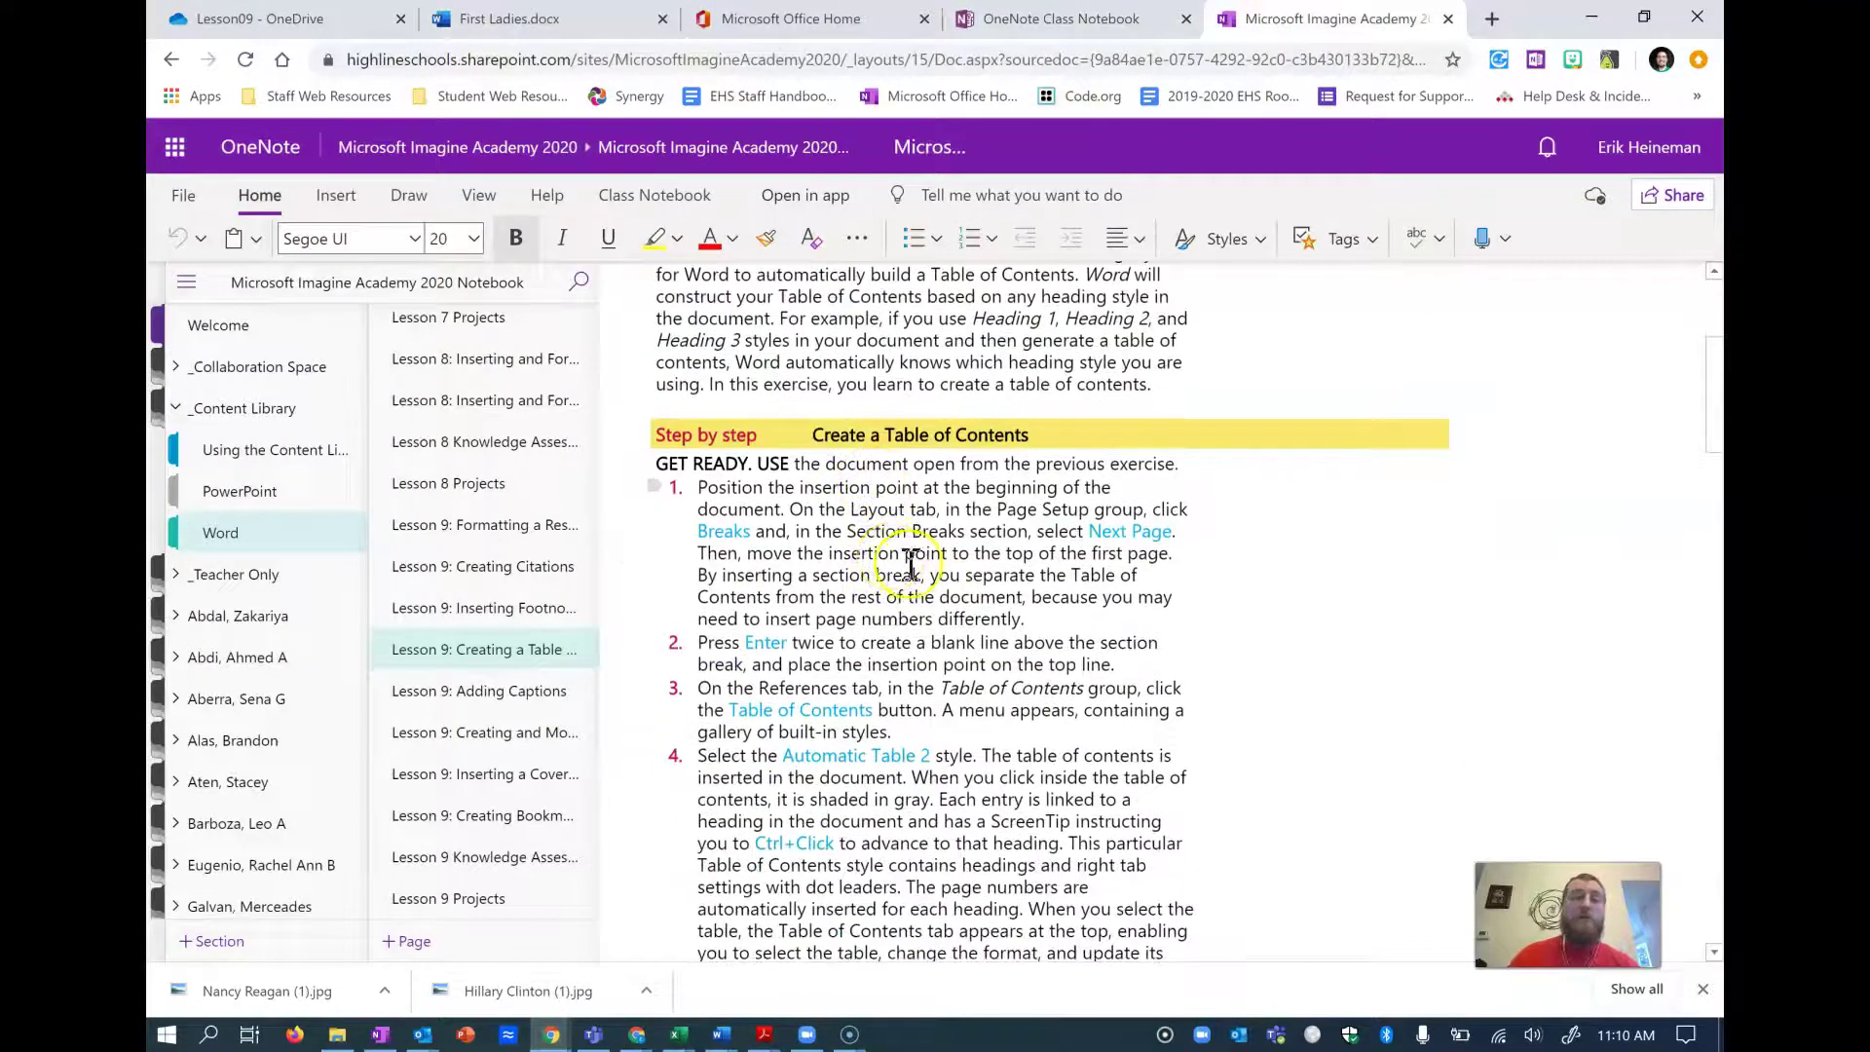
scroll(911, 563, down, 1)
scroll(959, 828, down, 2)
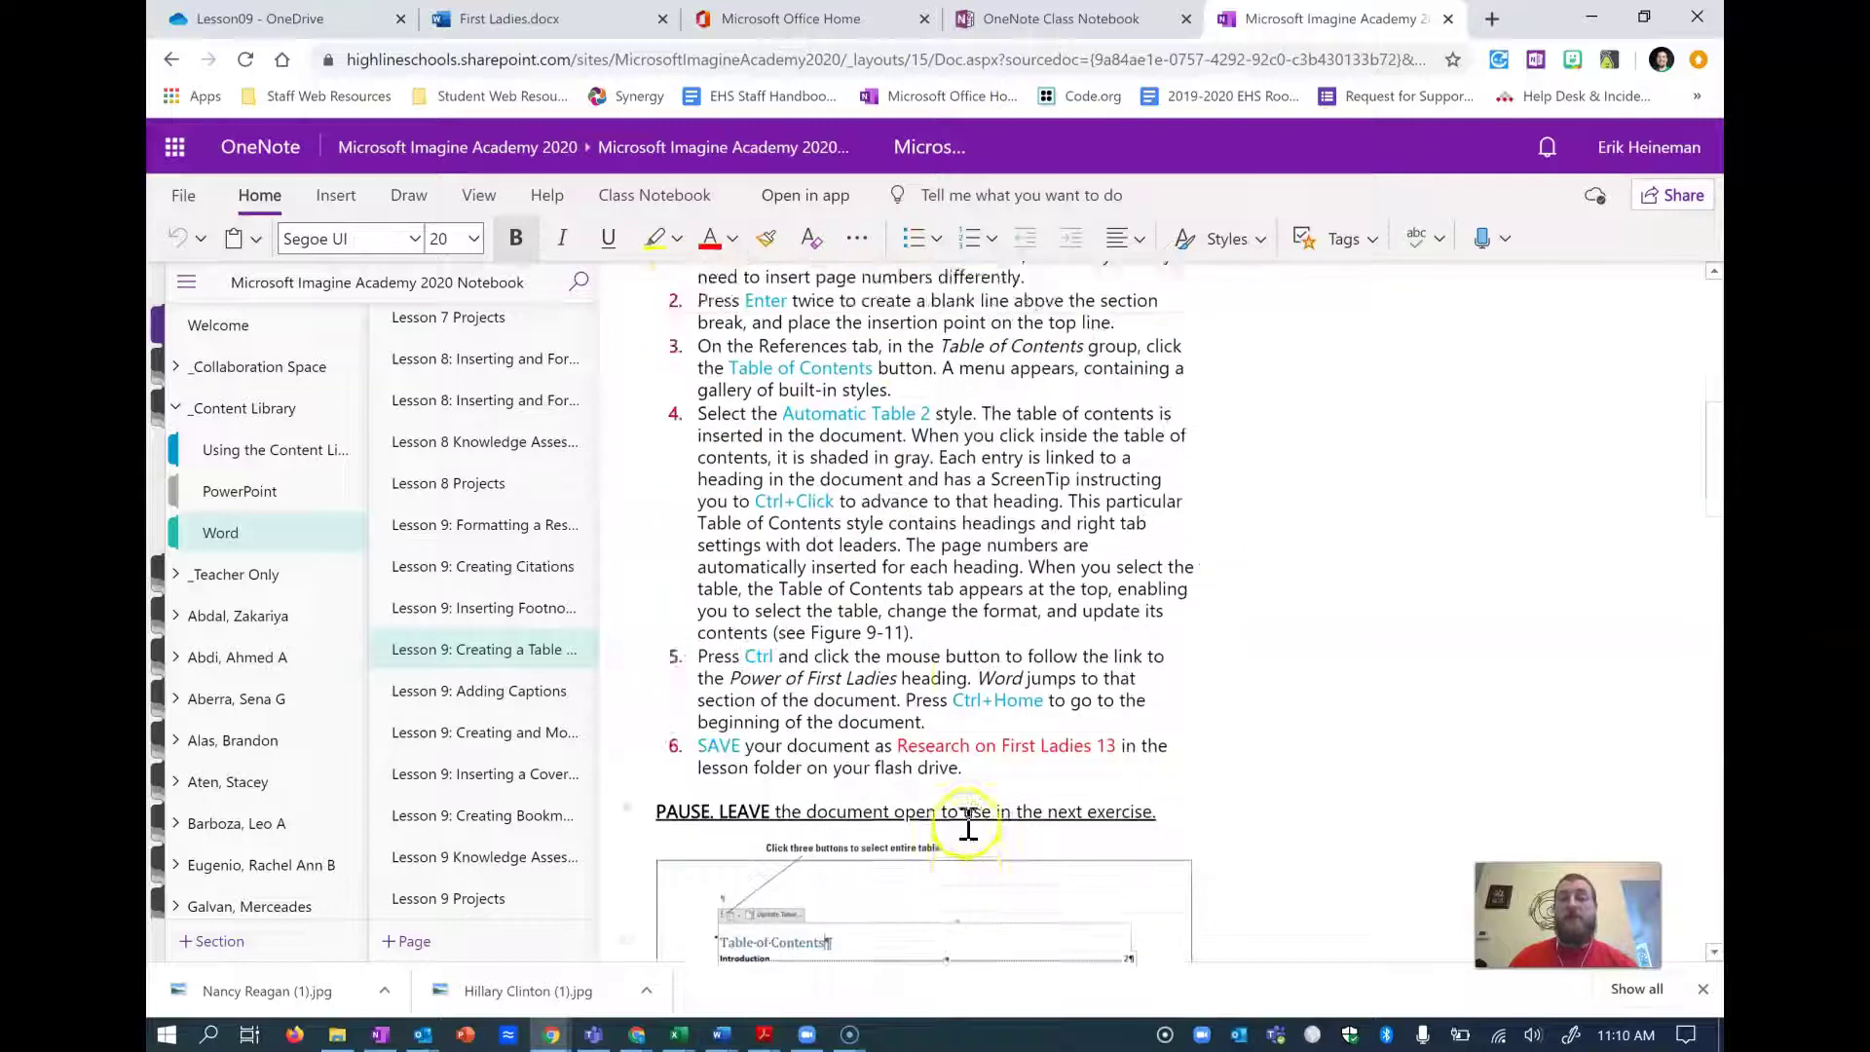
scroll(968, 826, down, 2)
scroll(977, 811, down, 1)
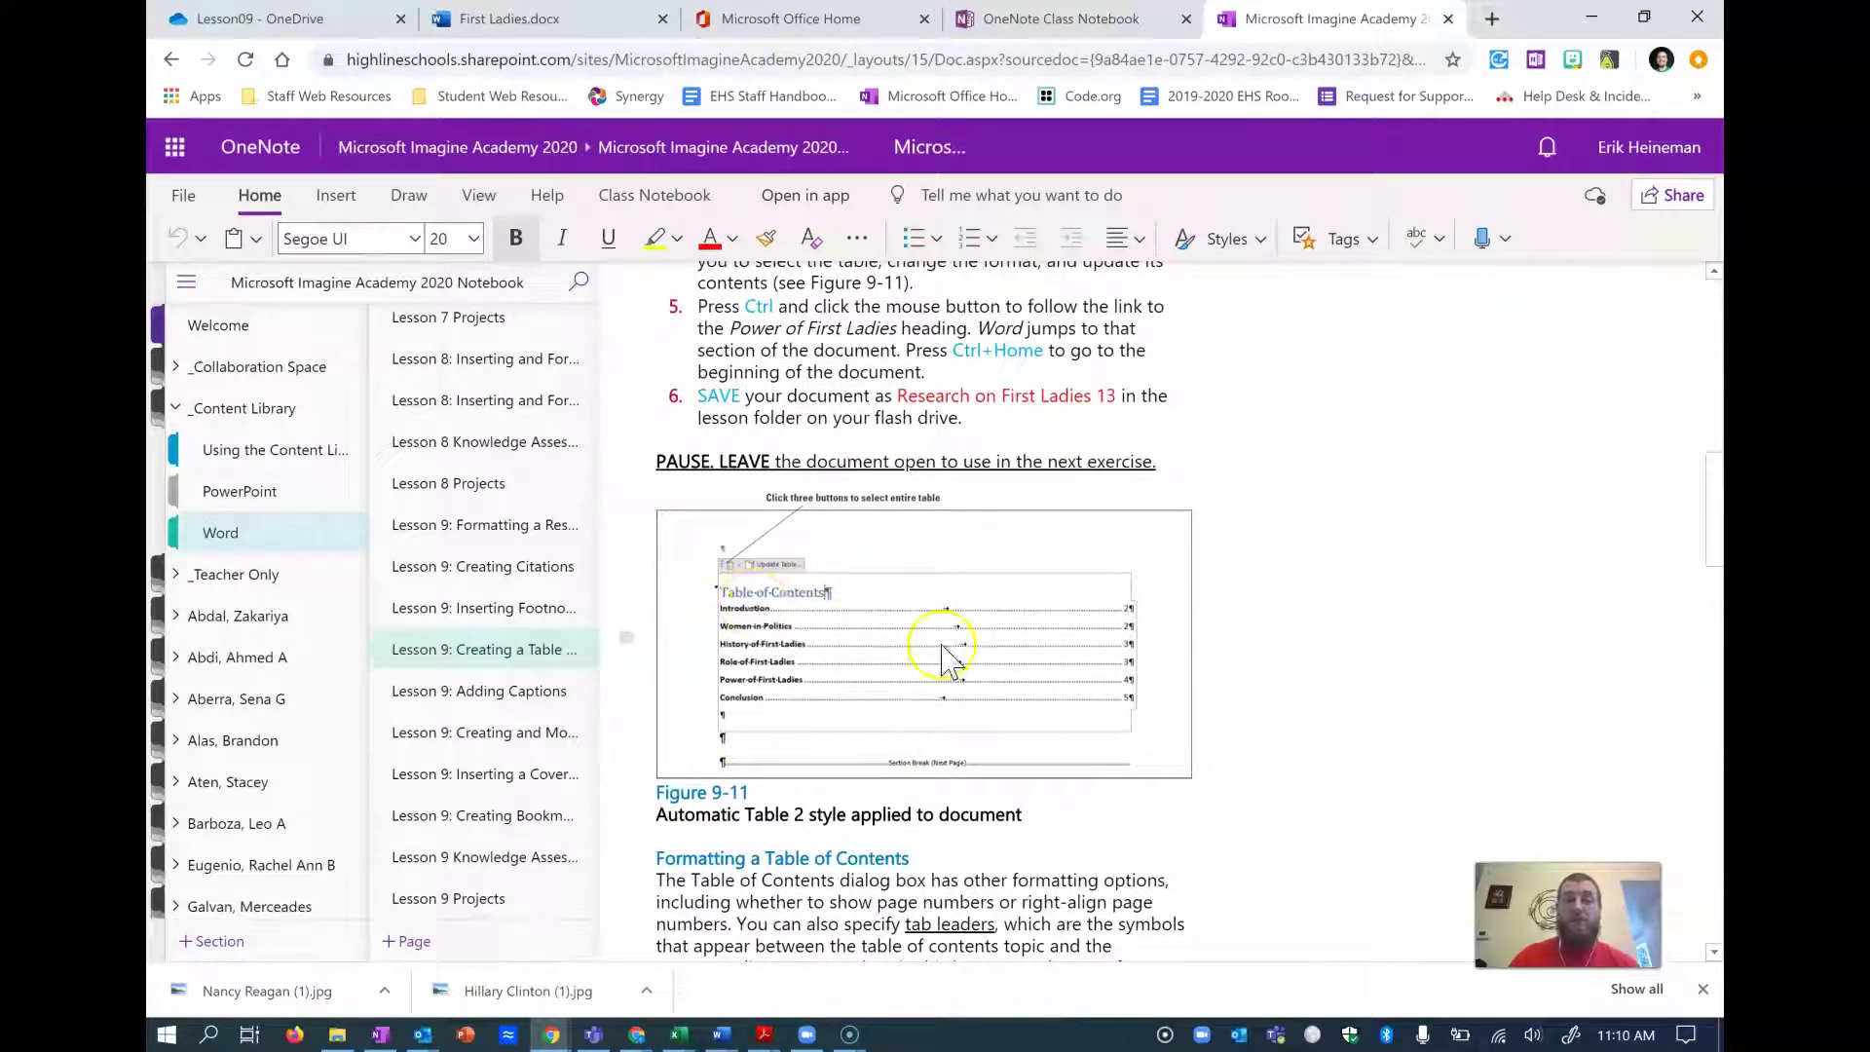
scroll(918, 672, down, 7)
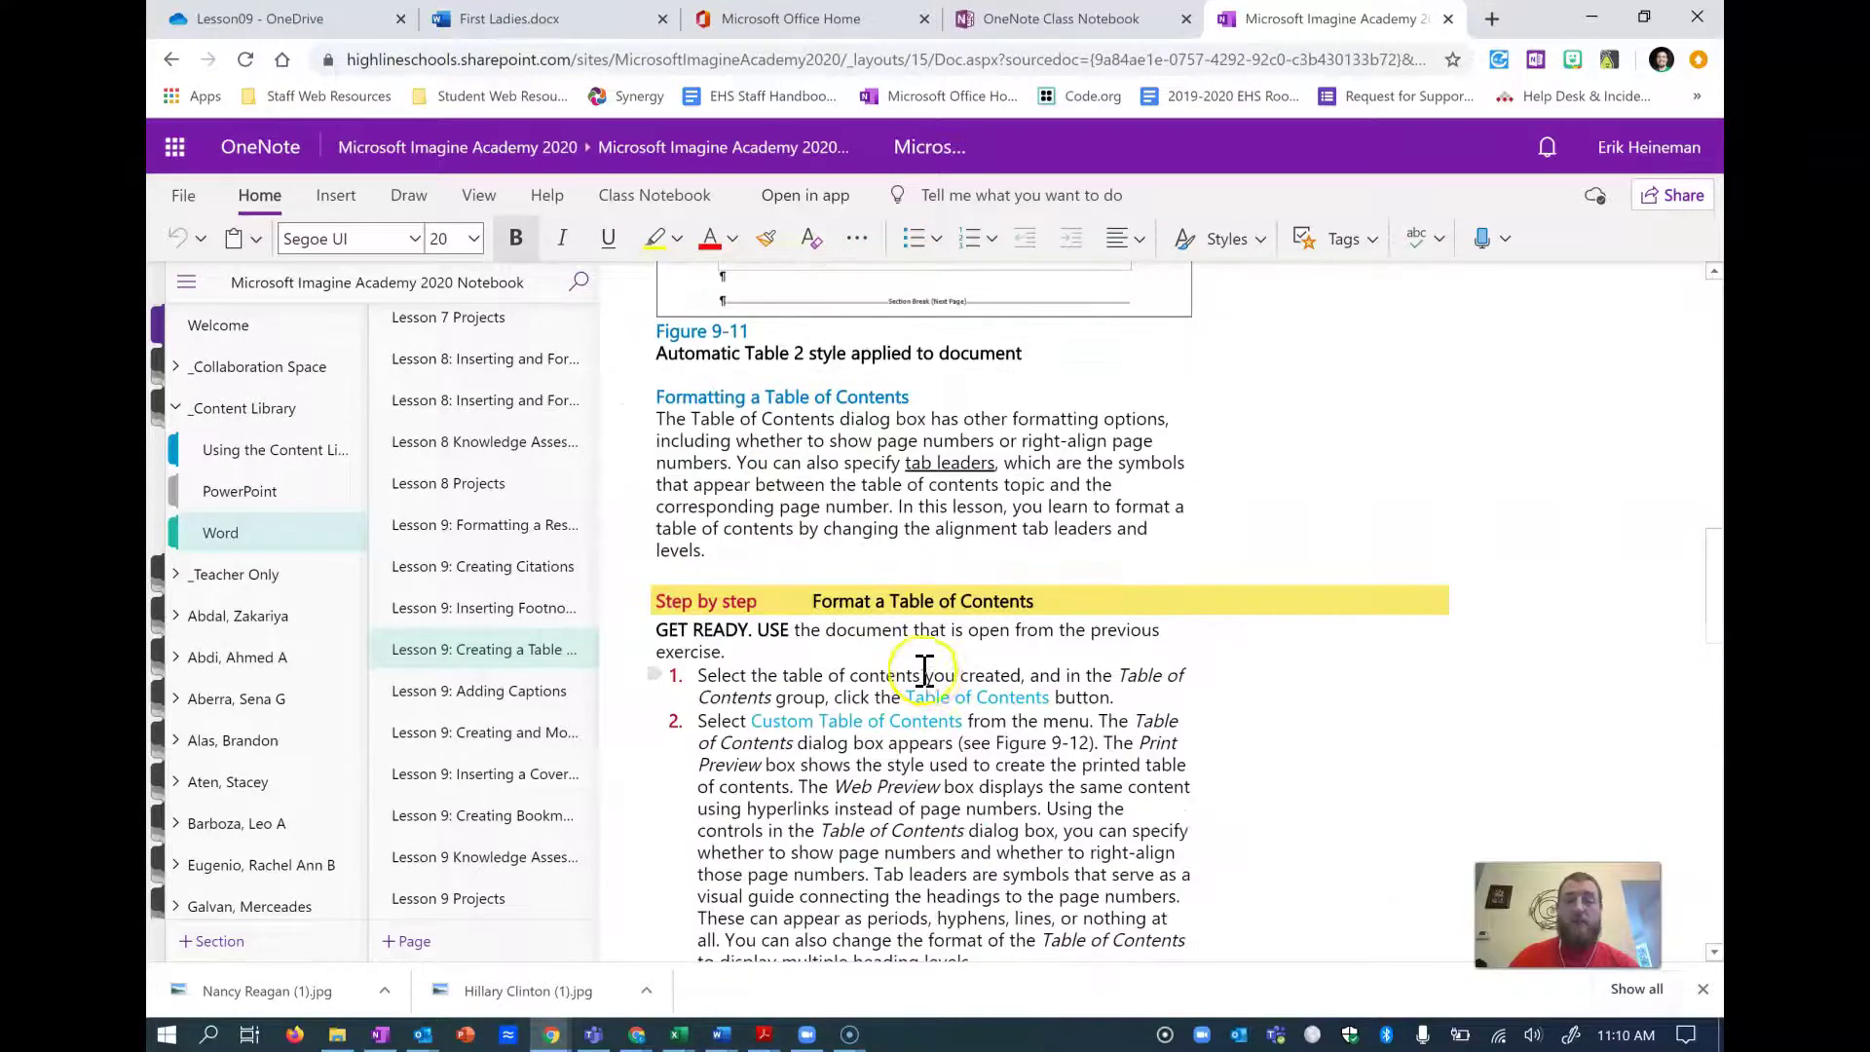
scroll(921, 665, down, 7)
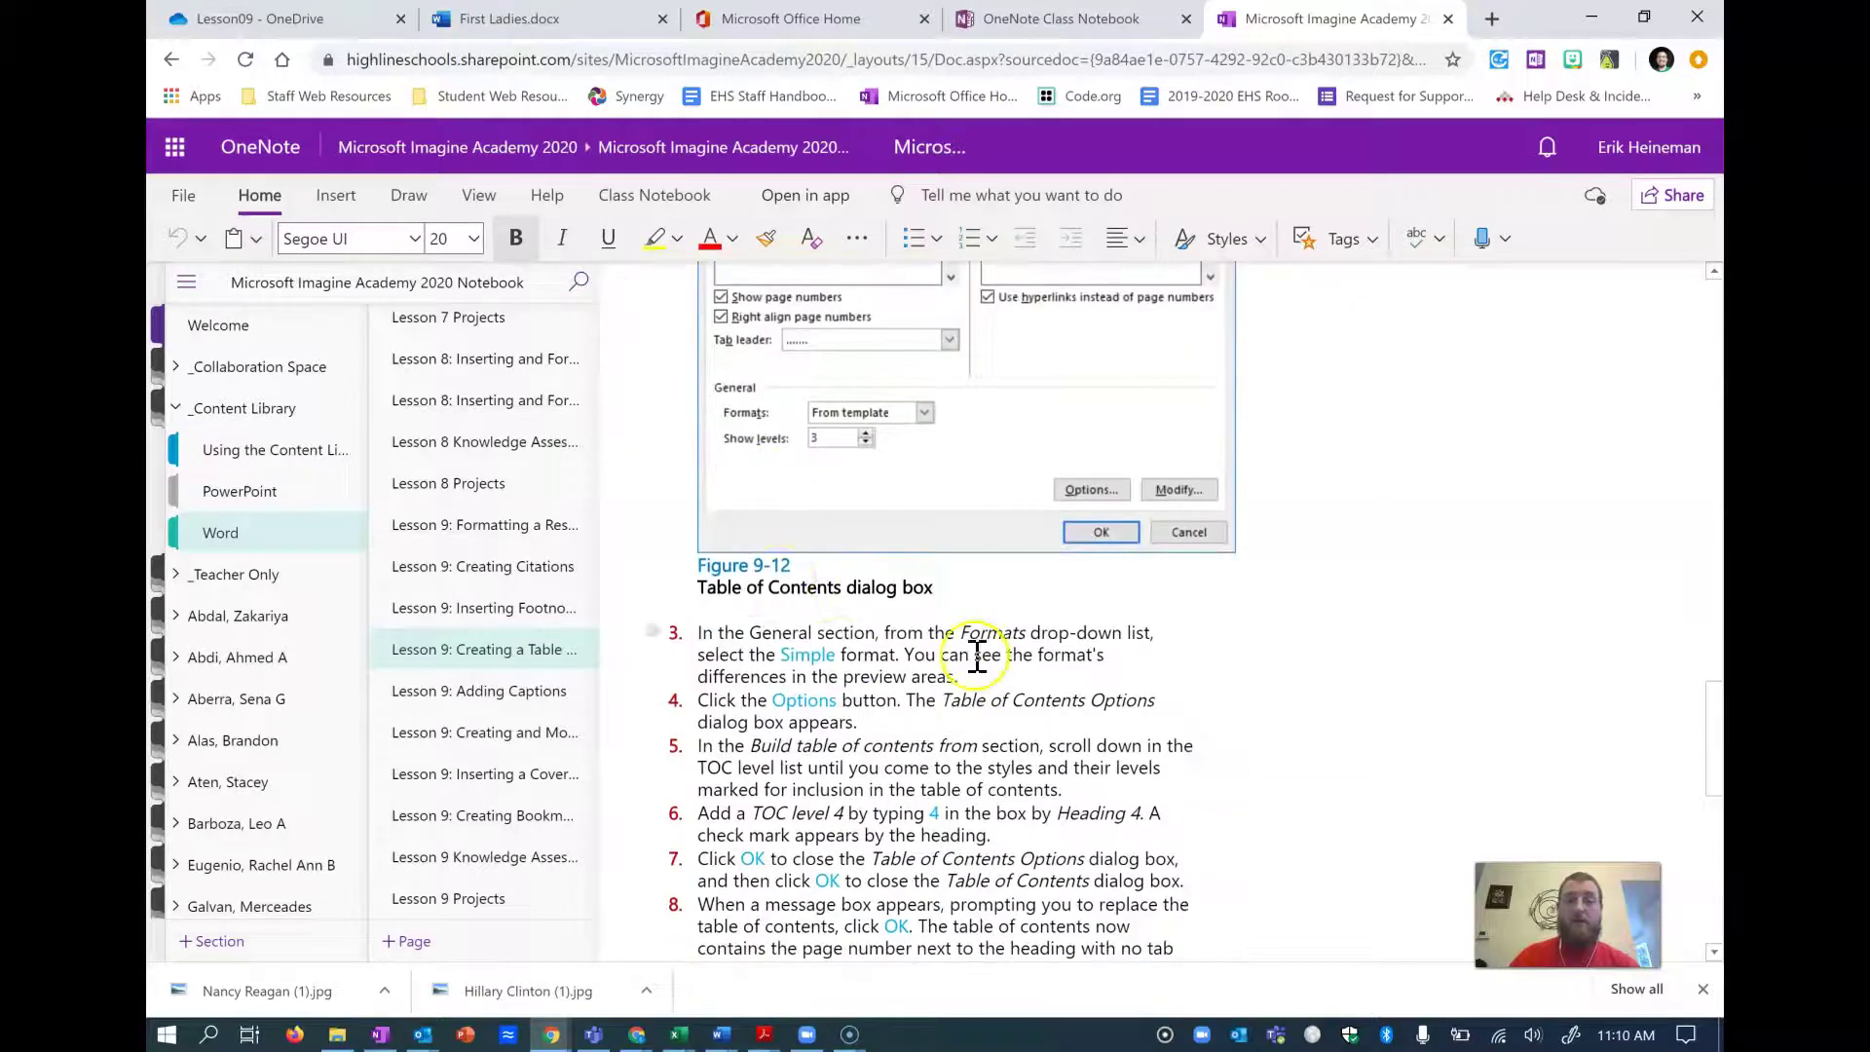
- Finish reading the table of contents instructions, open the "Lesson 9: Adding Captions" page, and review the steps for adding captions to a table
scroll(964, 643, down, 3)
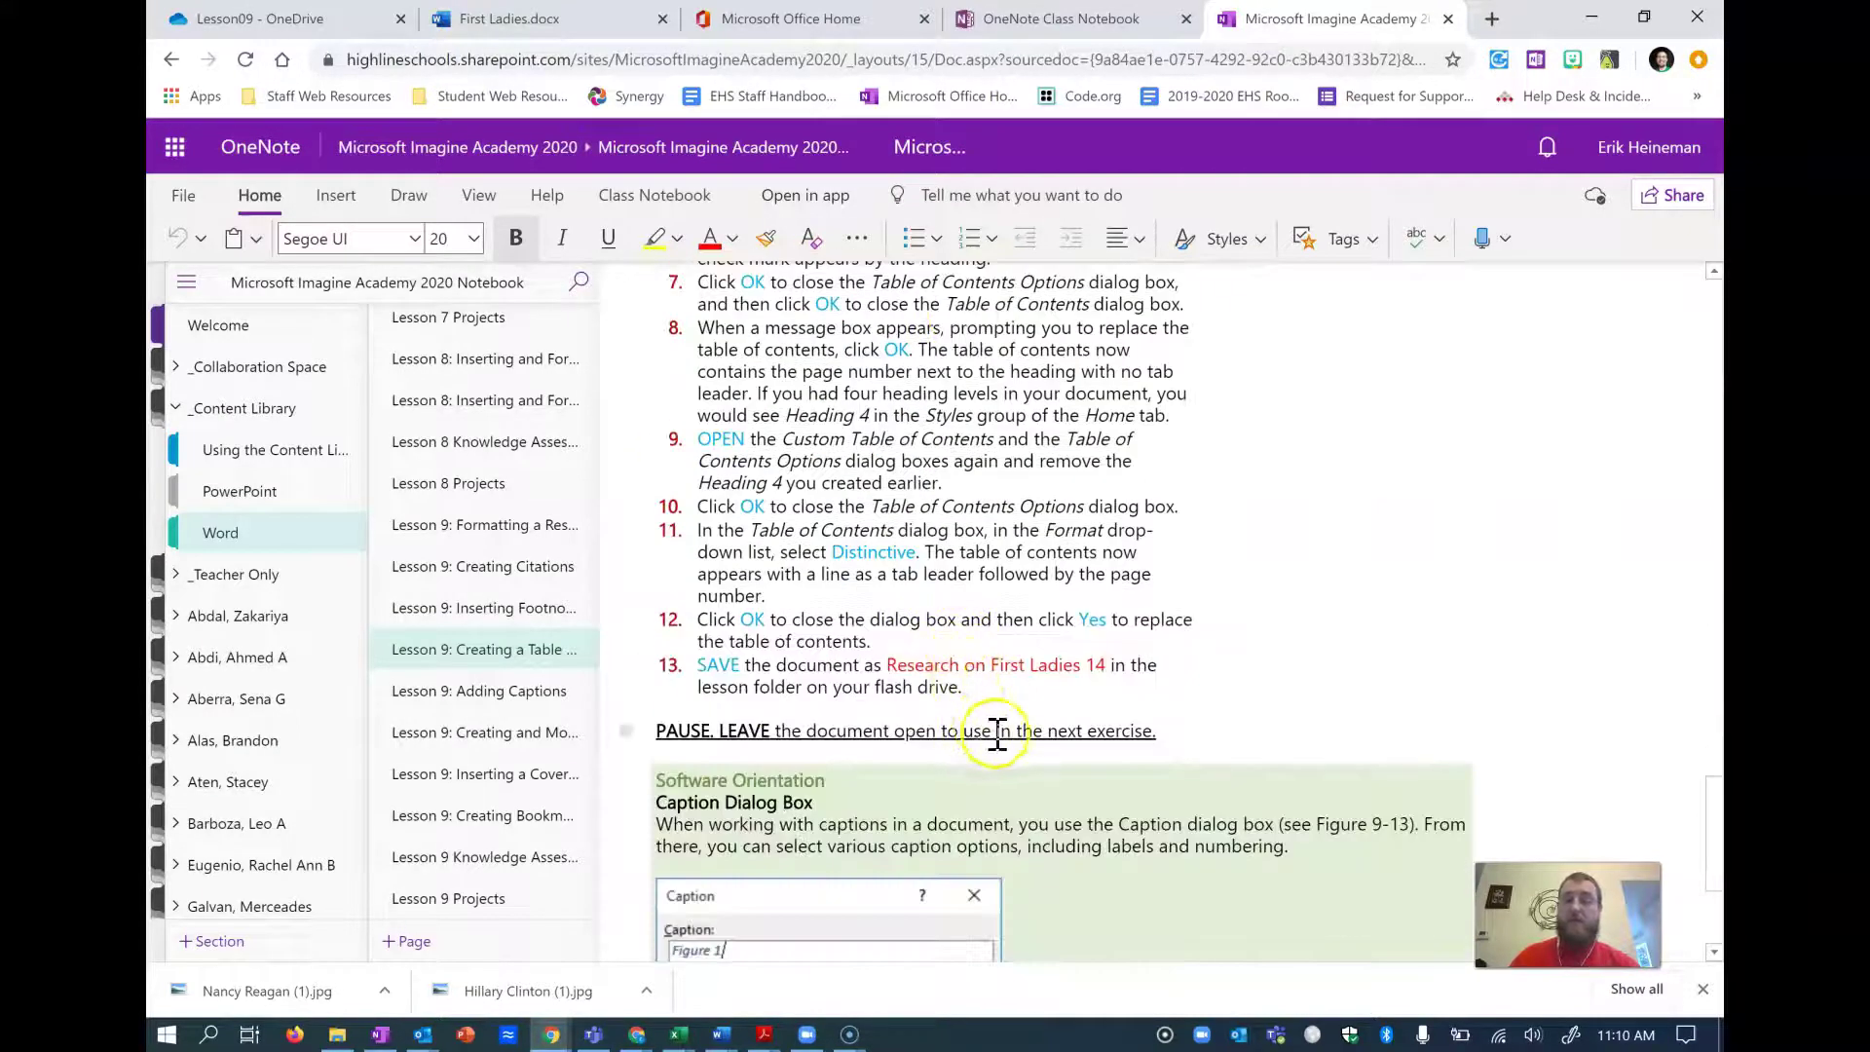
scroll(974, 730, down, 3)
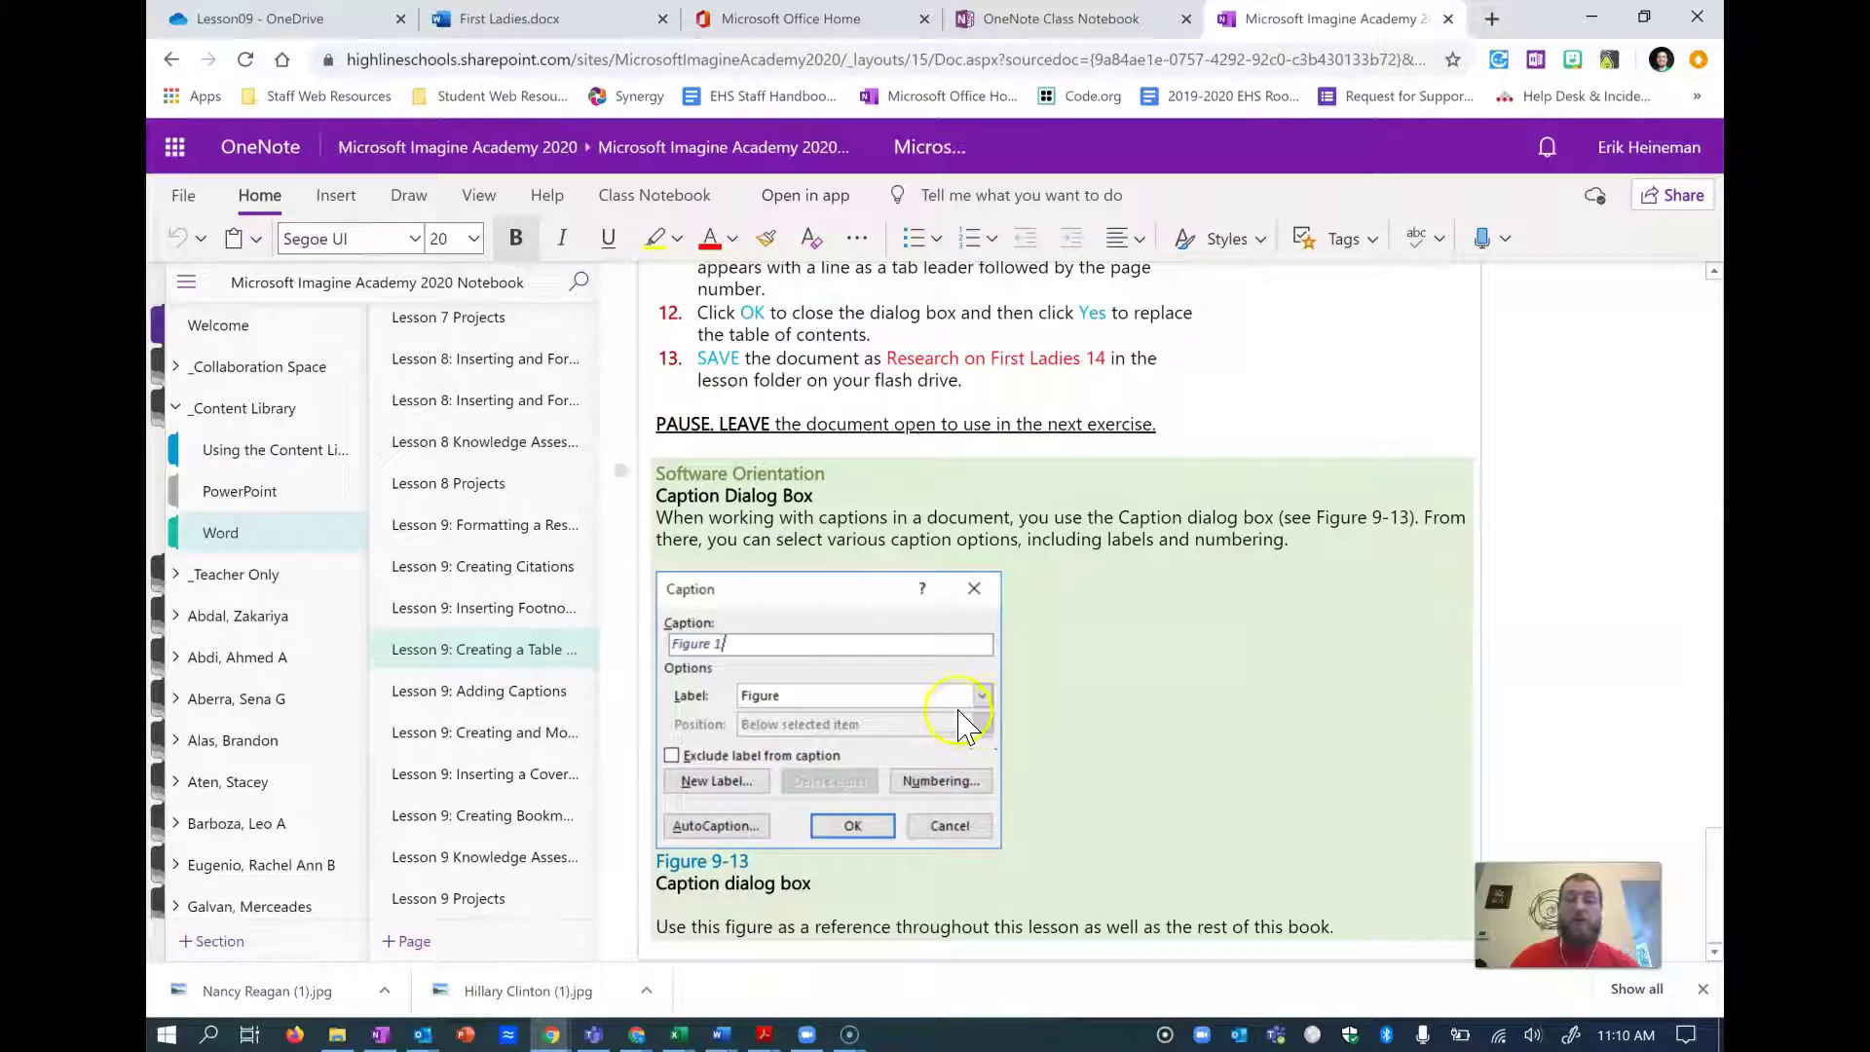
click(527, 695)
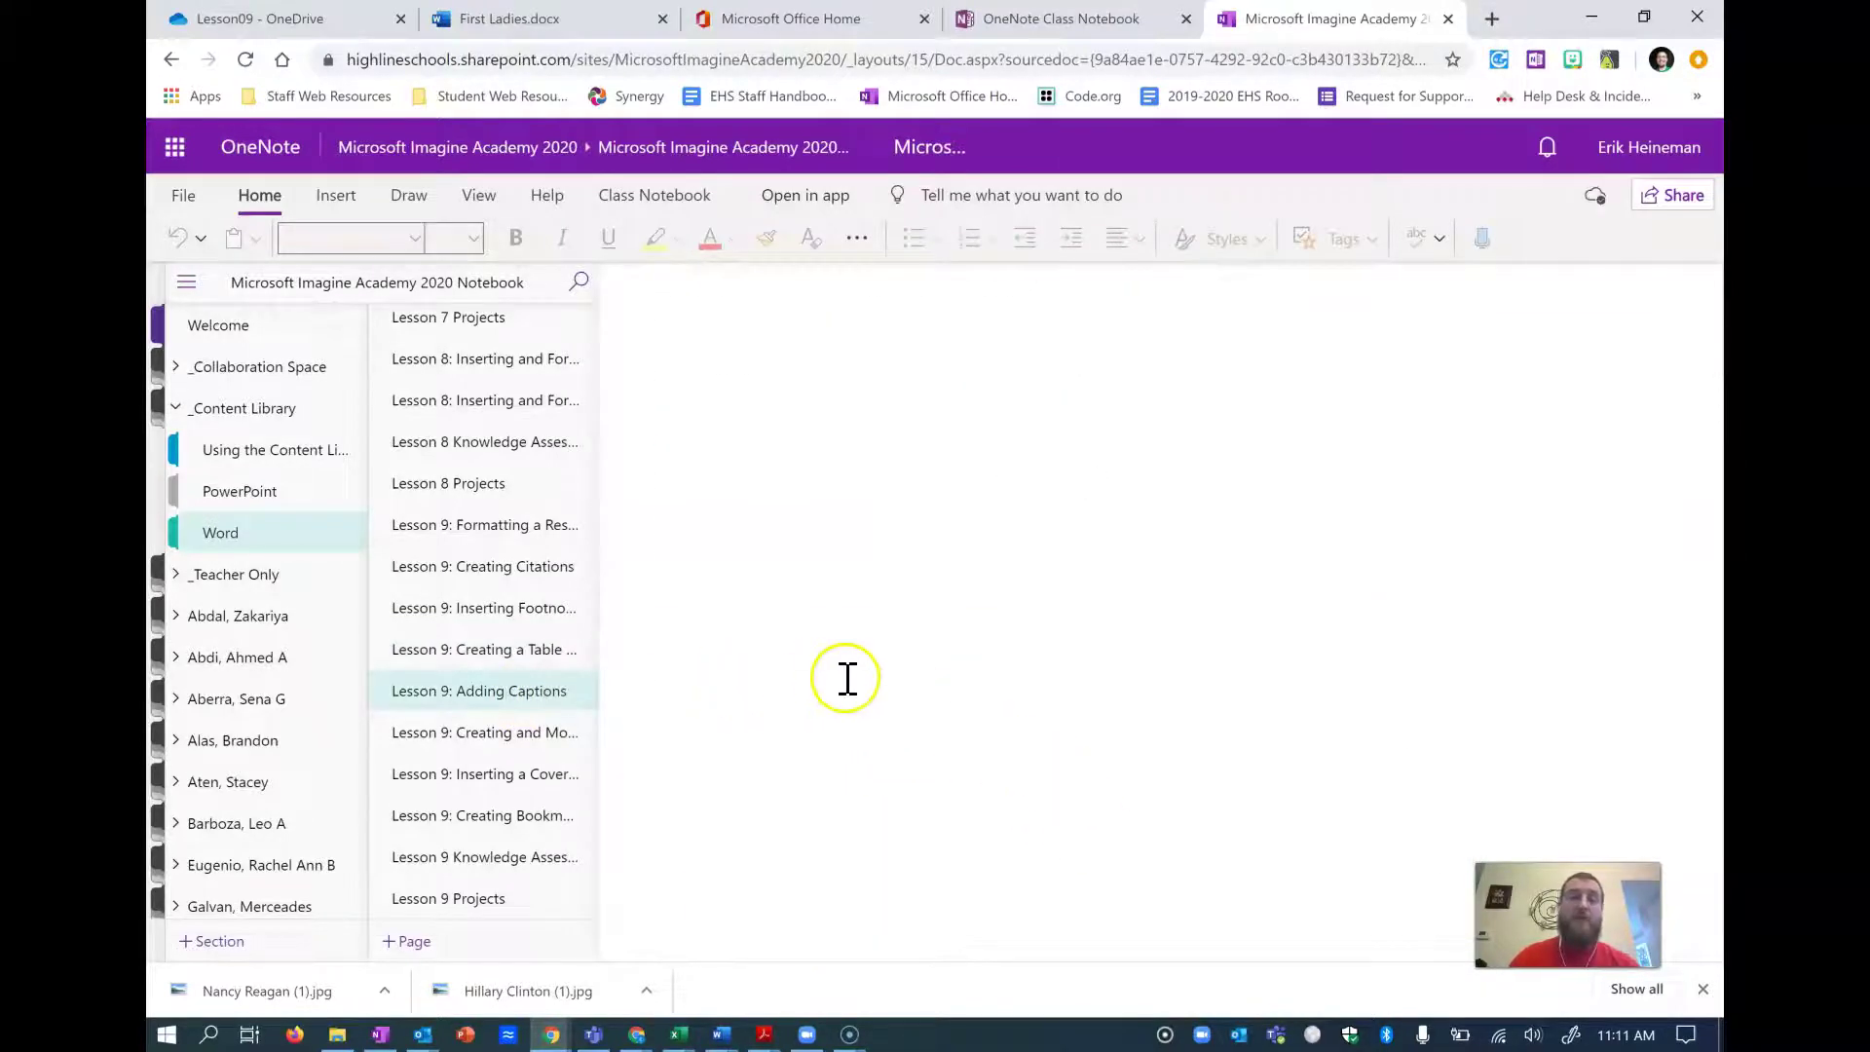
scroll(960, 670, down, 4)
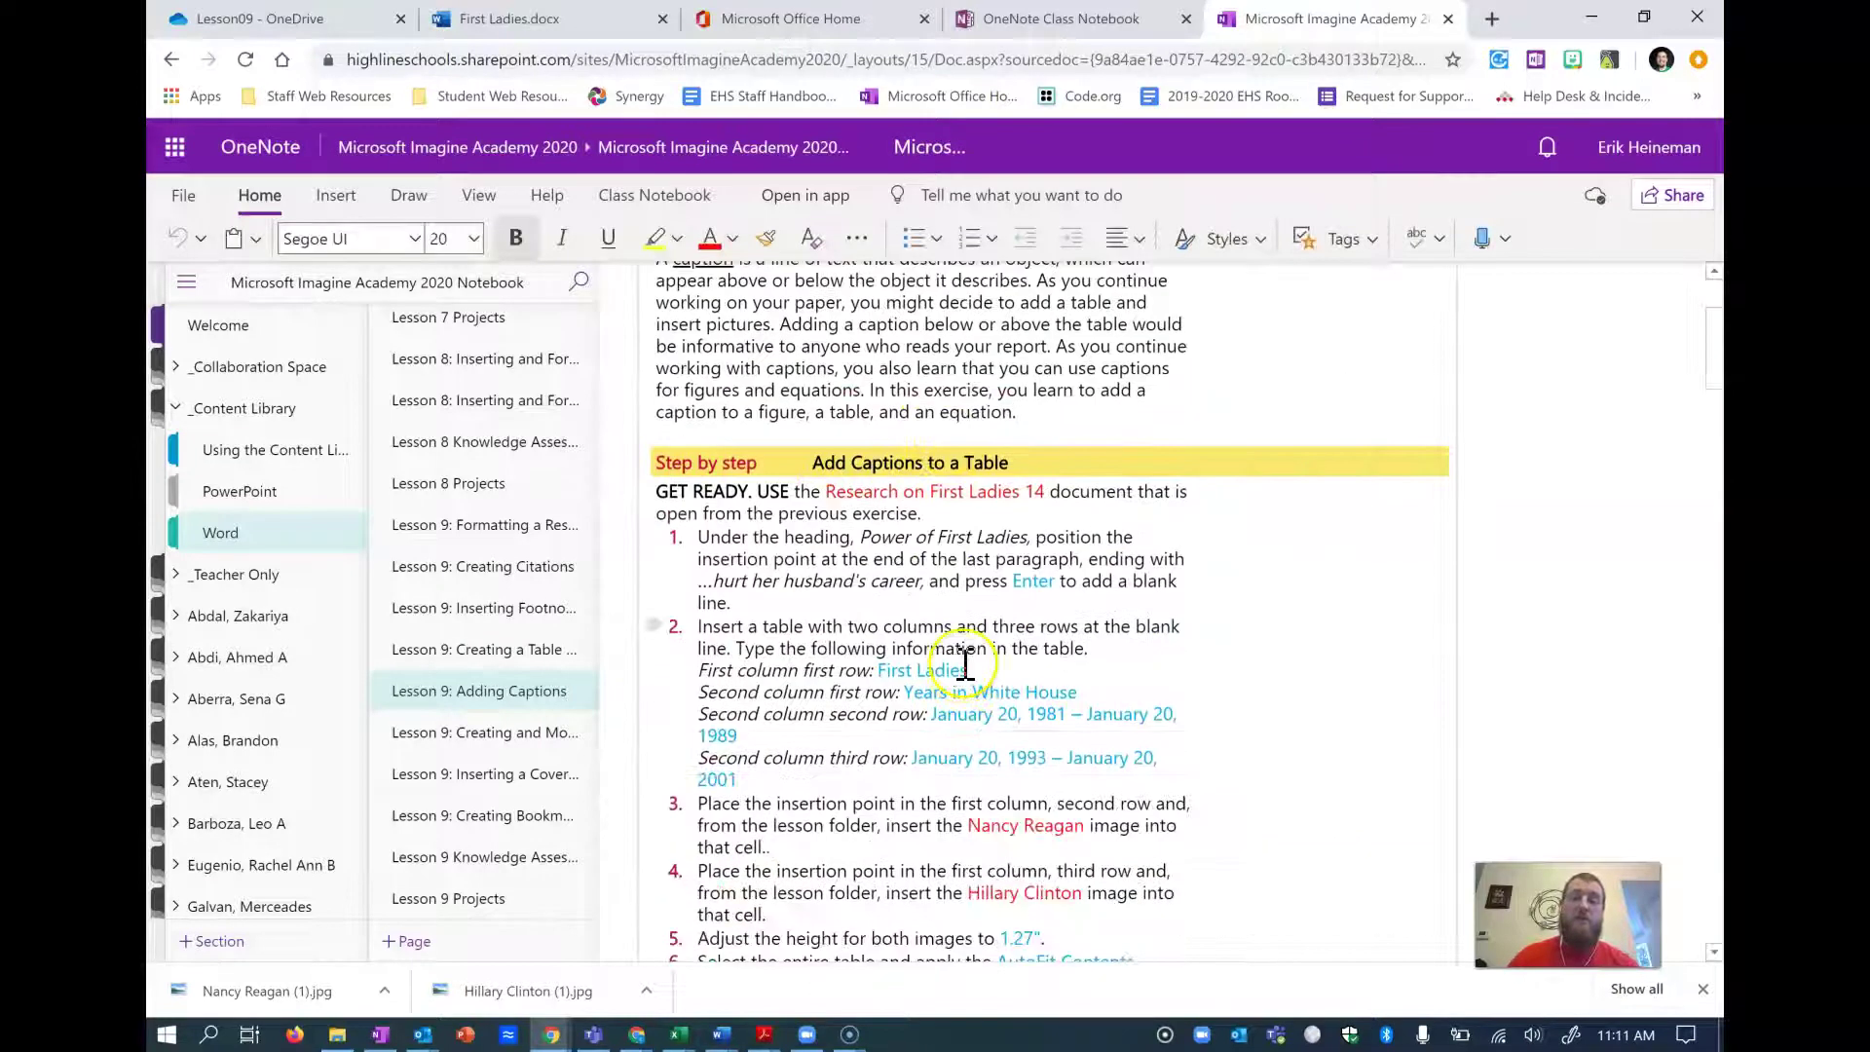
scroll(978, 648, up, 2)
scroll(979, 647, down, 1)
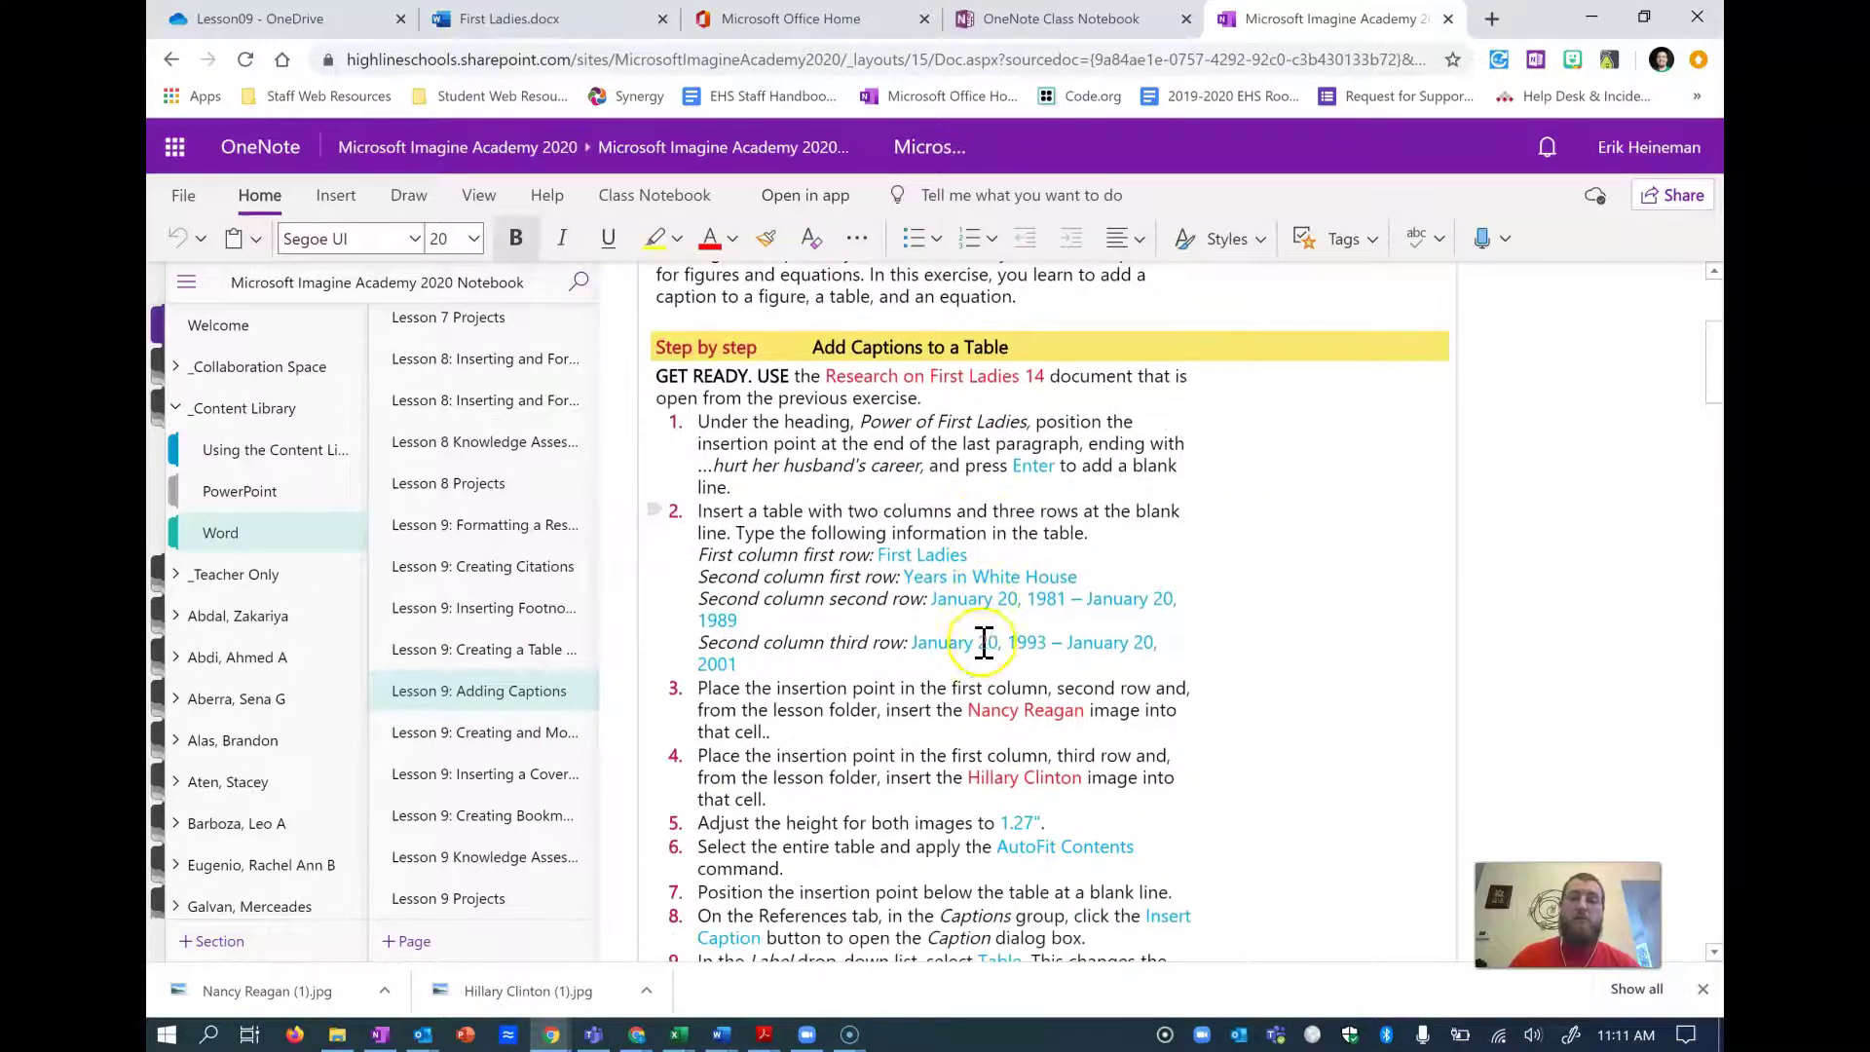
scroll(990, 596, down, 5)
scroll(995, 576, up, 3)
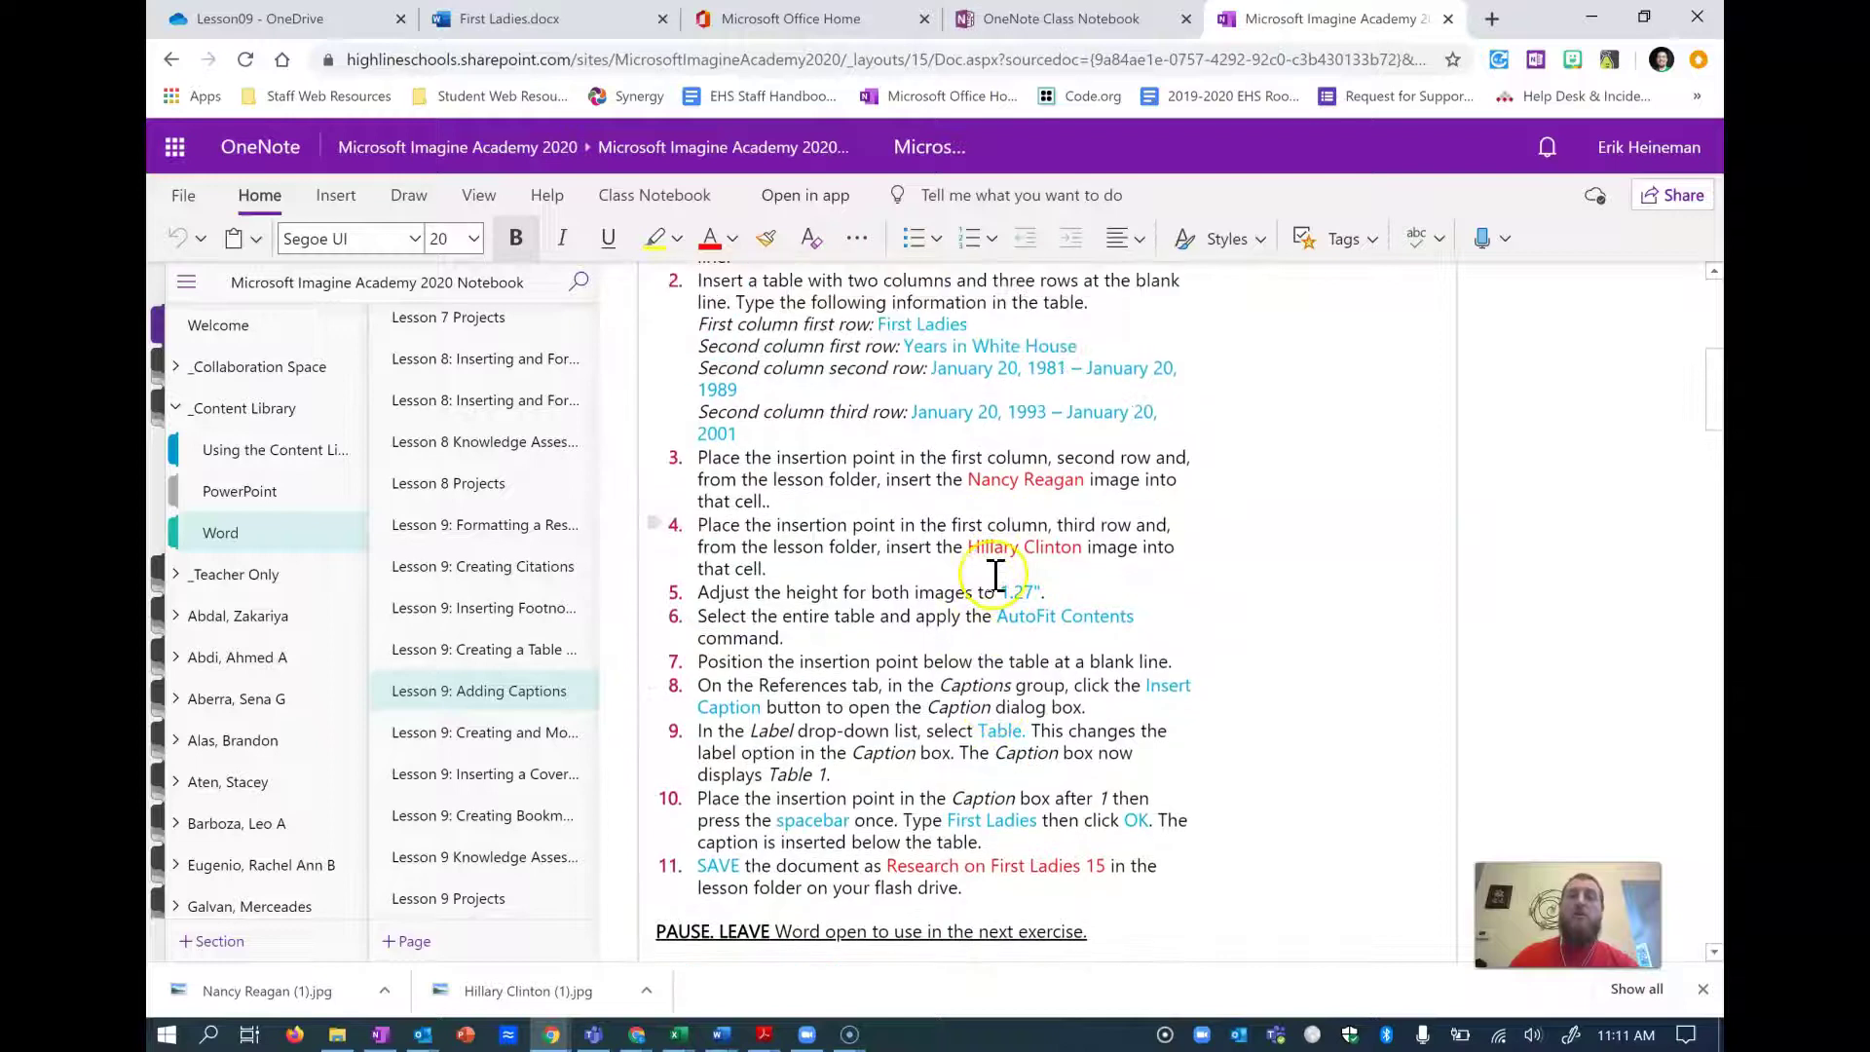
scroll(995, 576, up, 1)
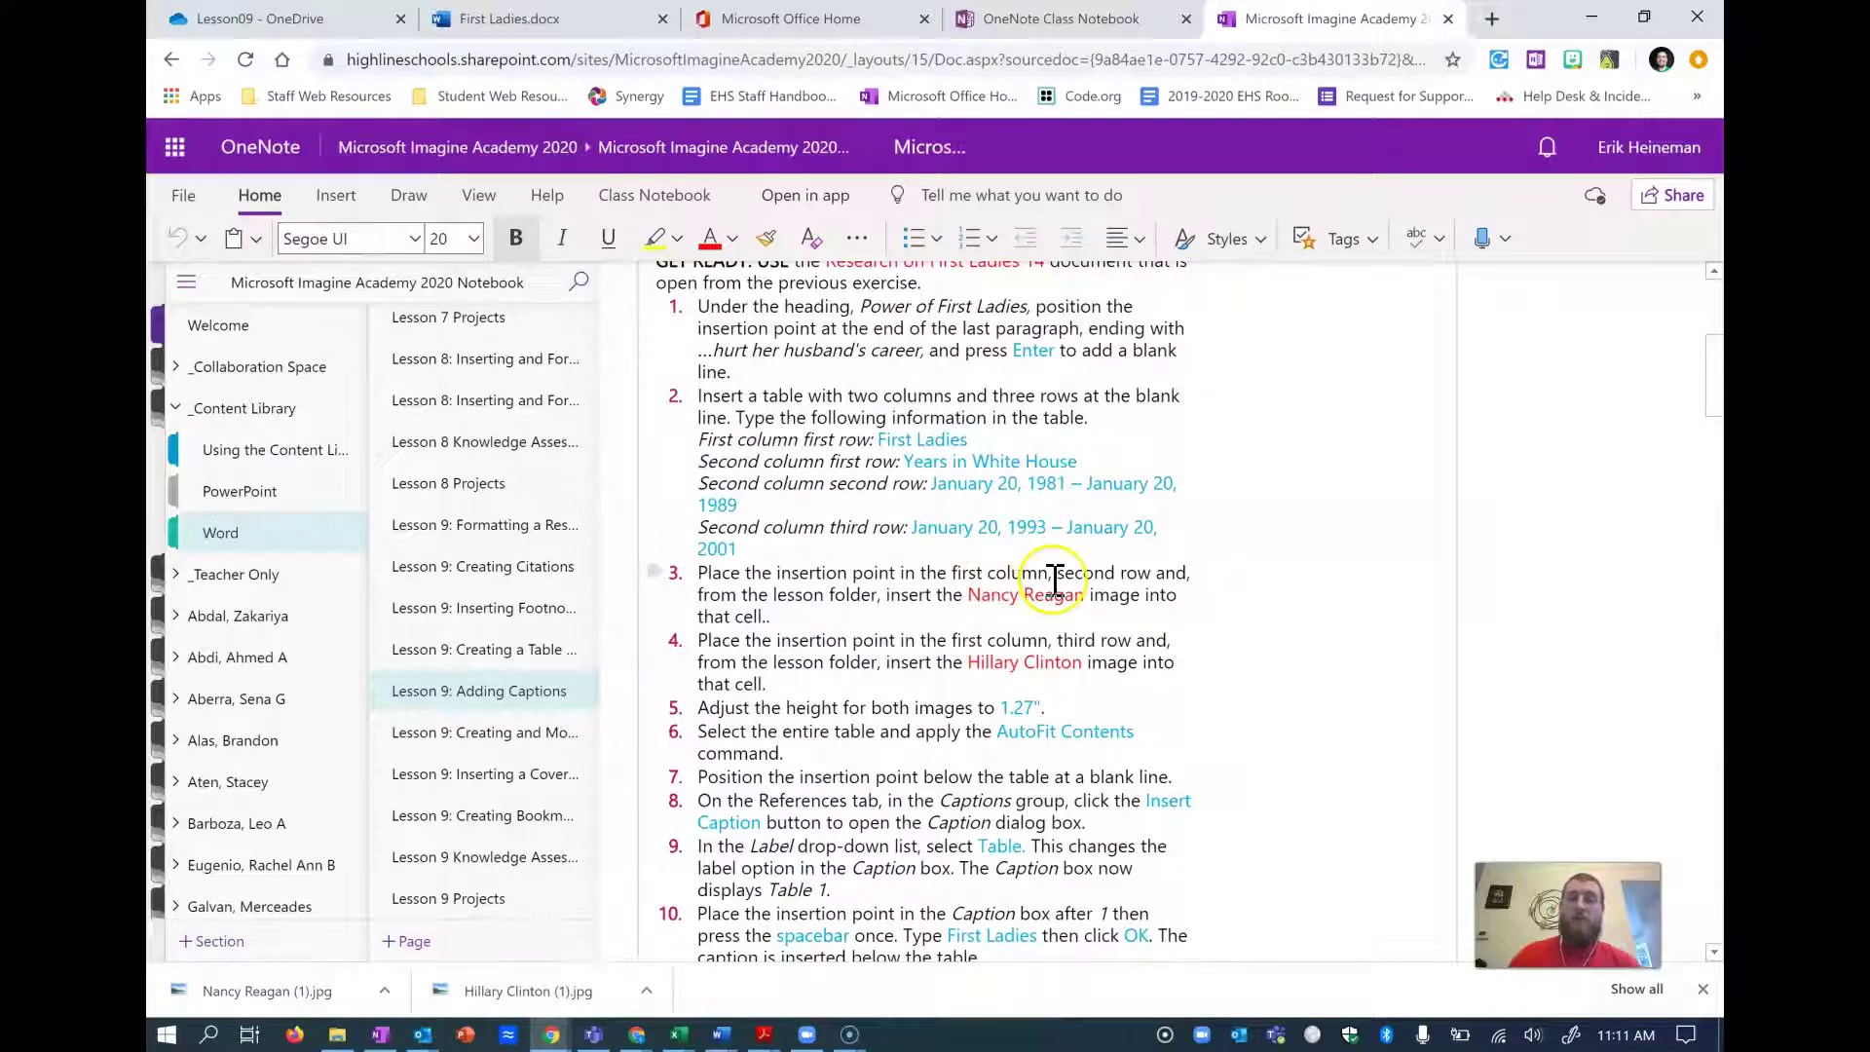
scroll(1056, 580, up, 3)
scroll(1064, 583, down, 2)
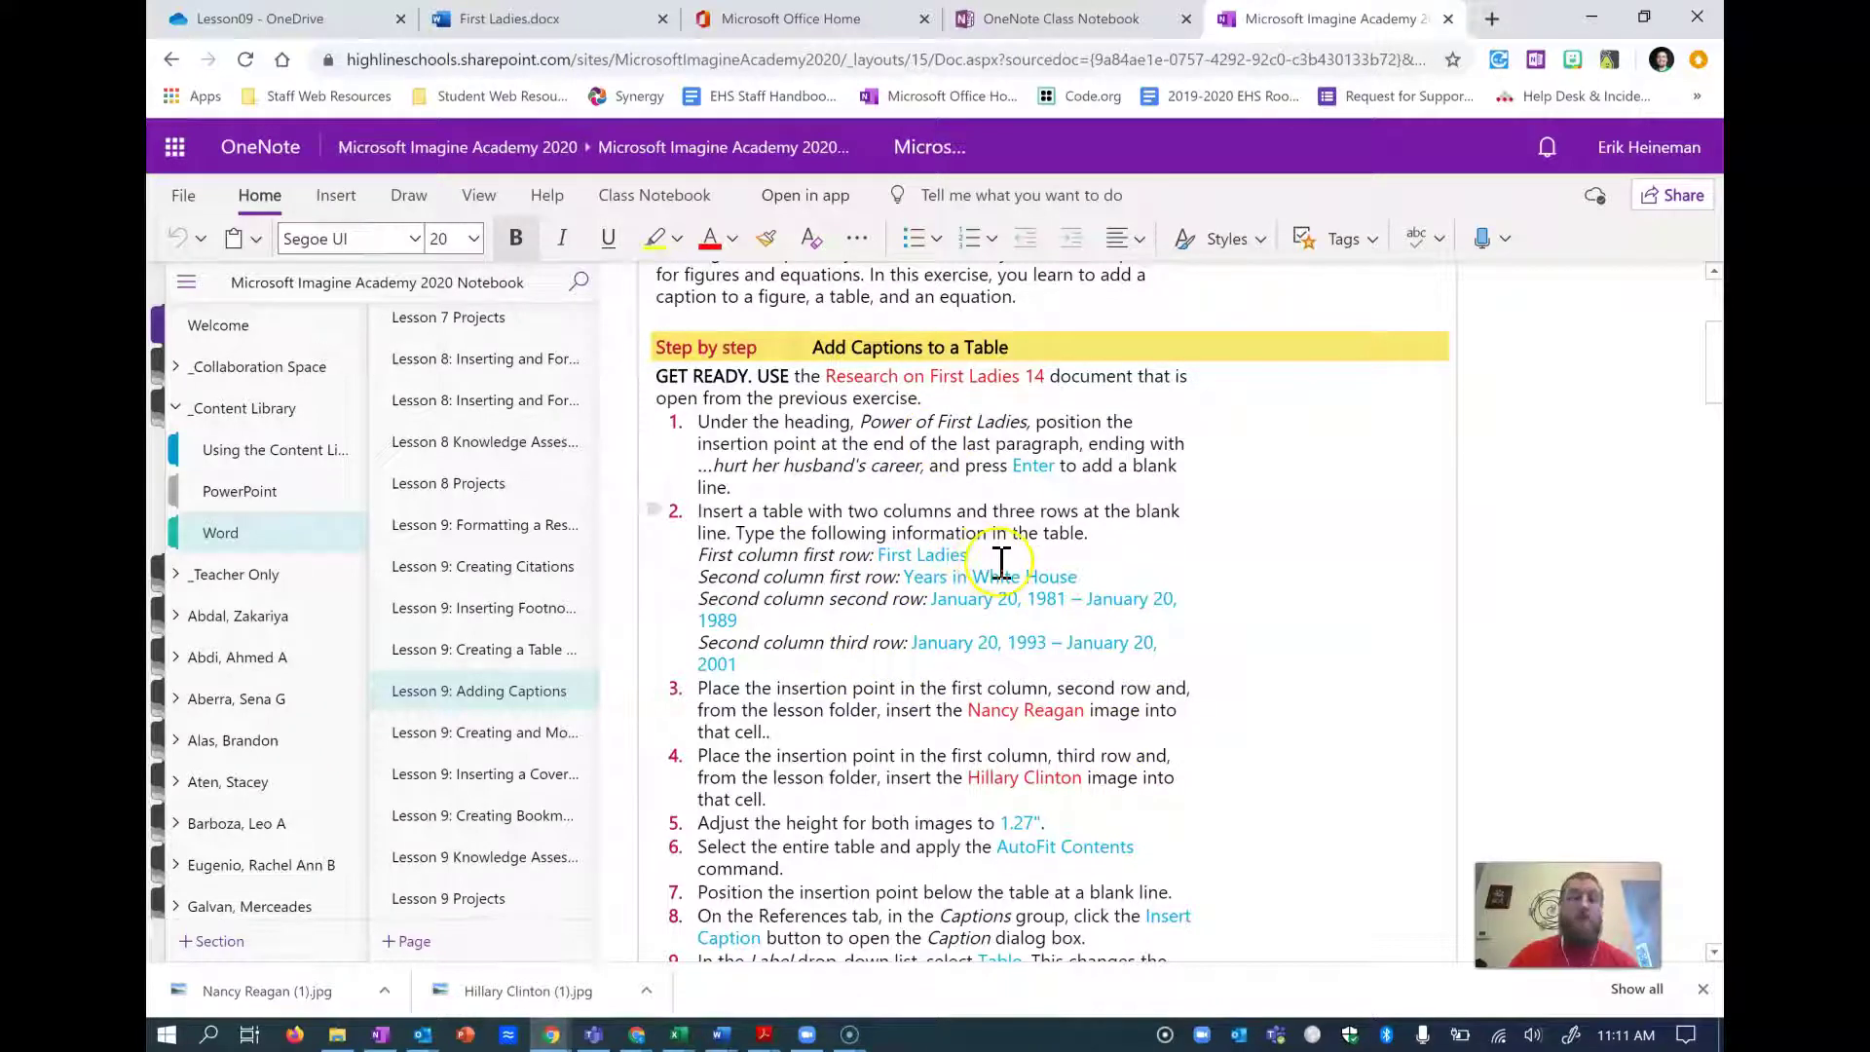
scroll(1005, 563, down, 1)
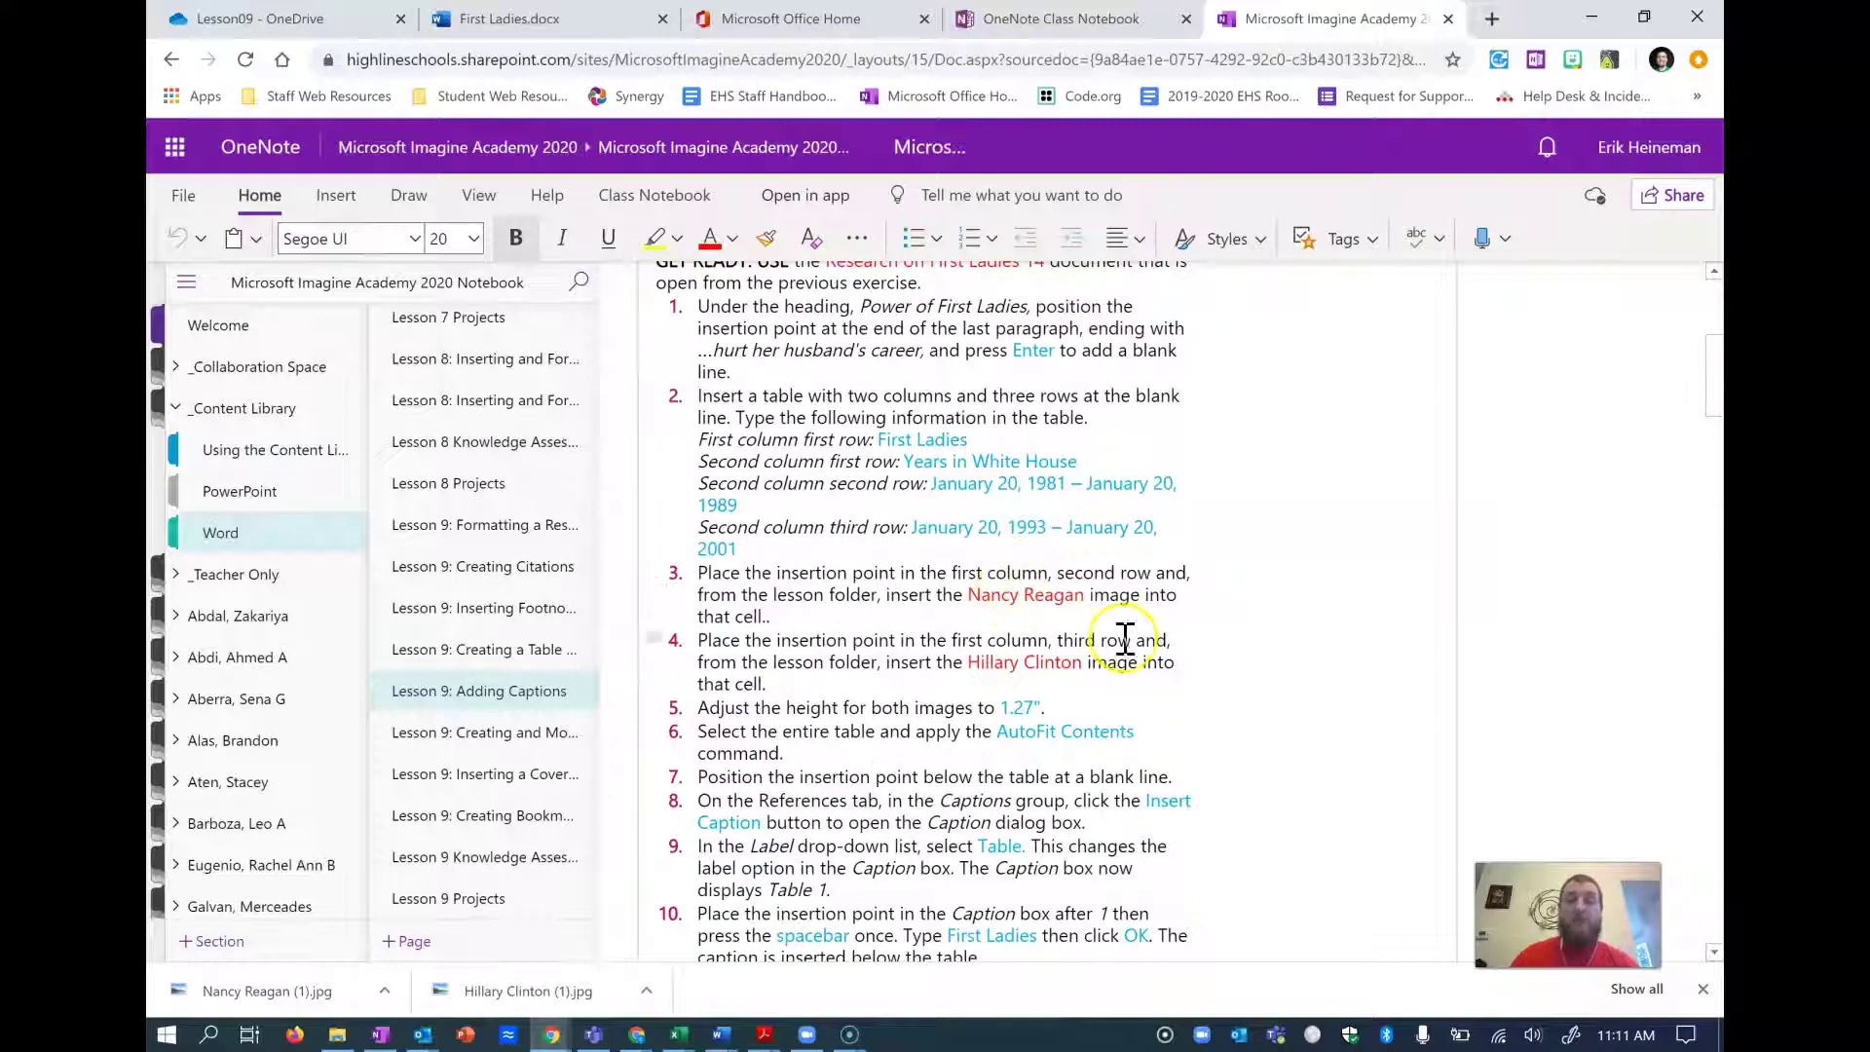
click(574, 21)
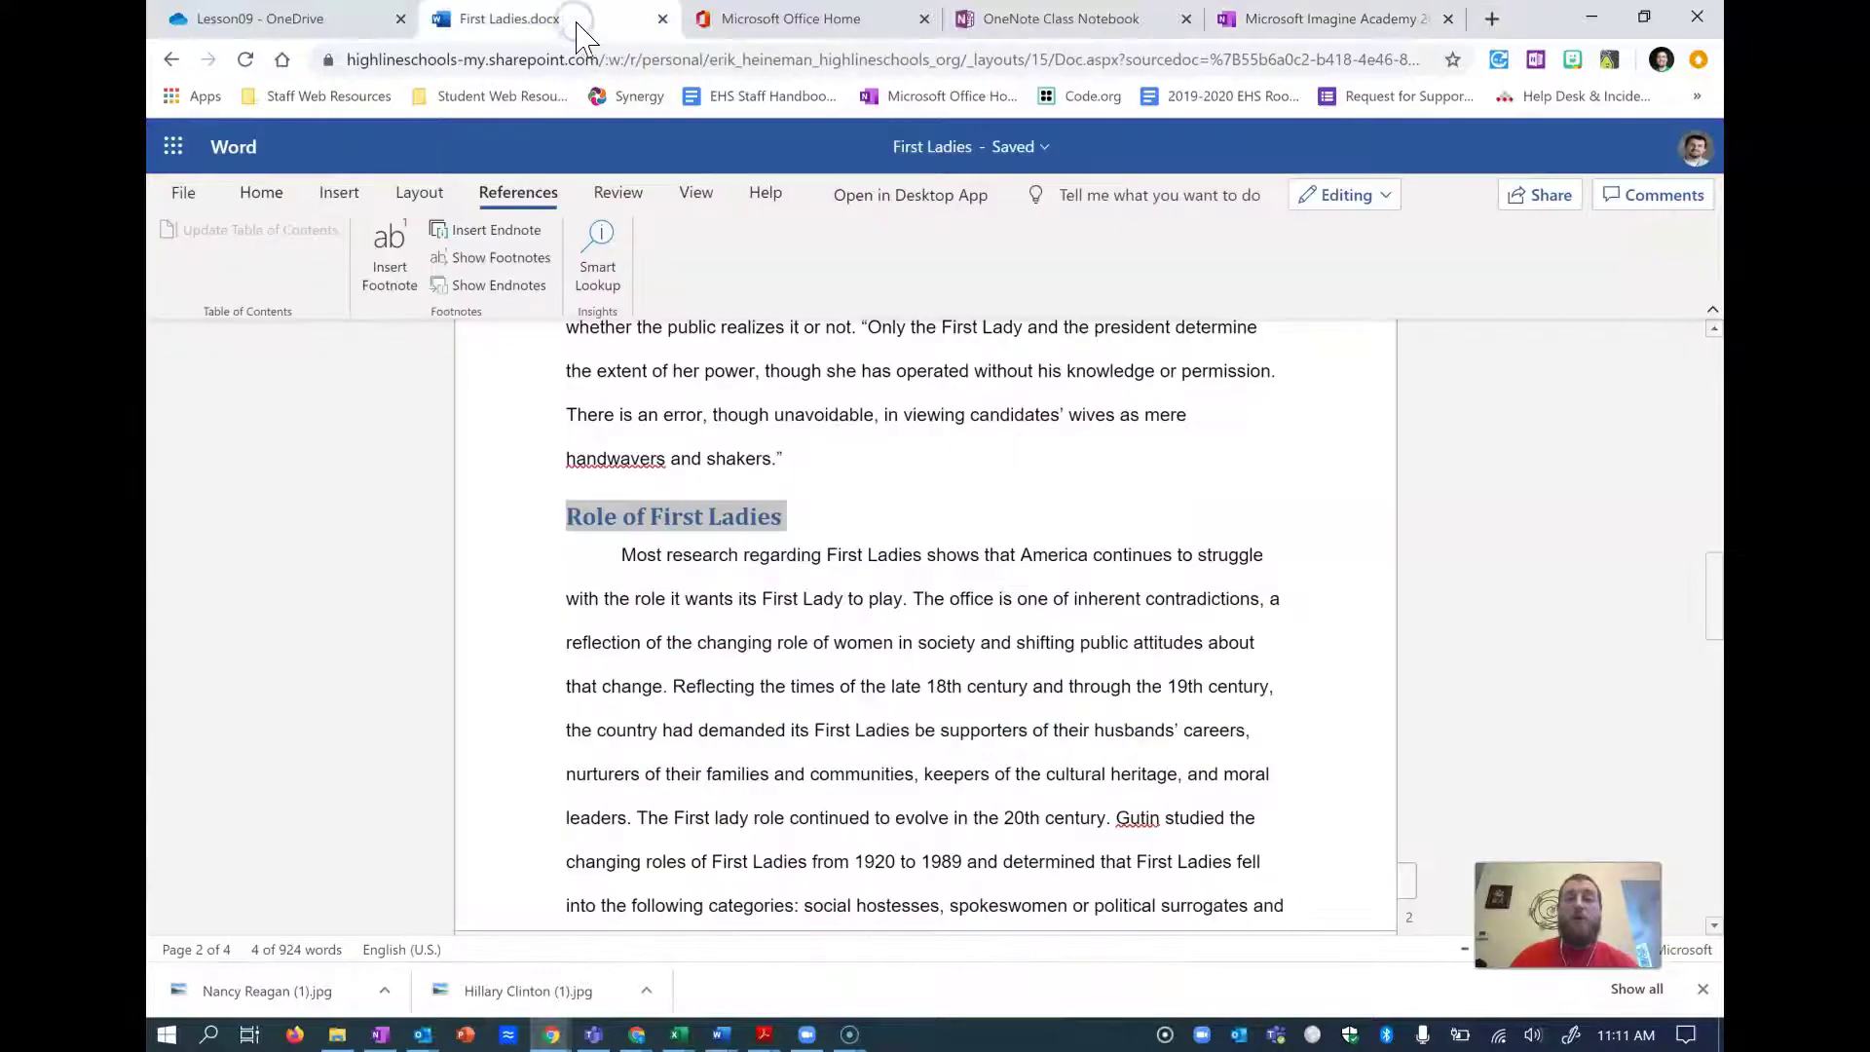
click(1227, 19)
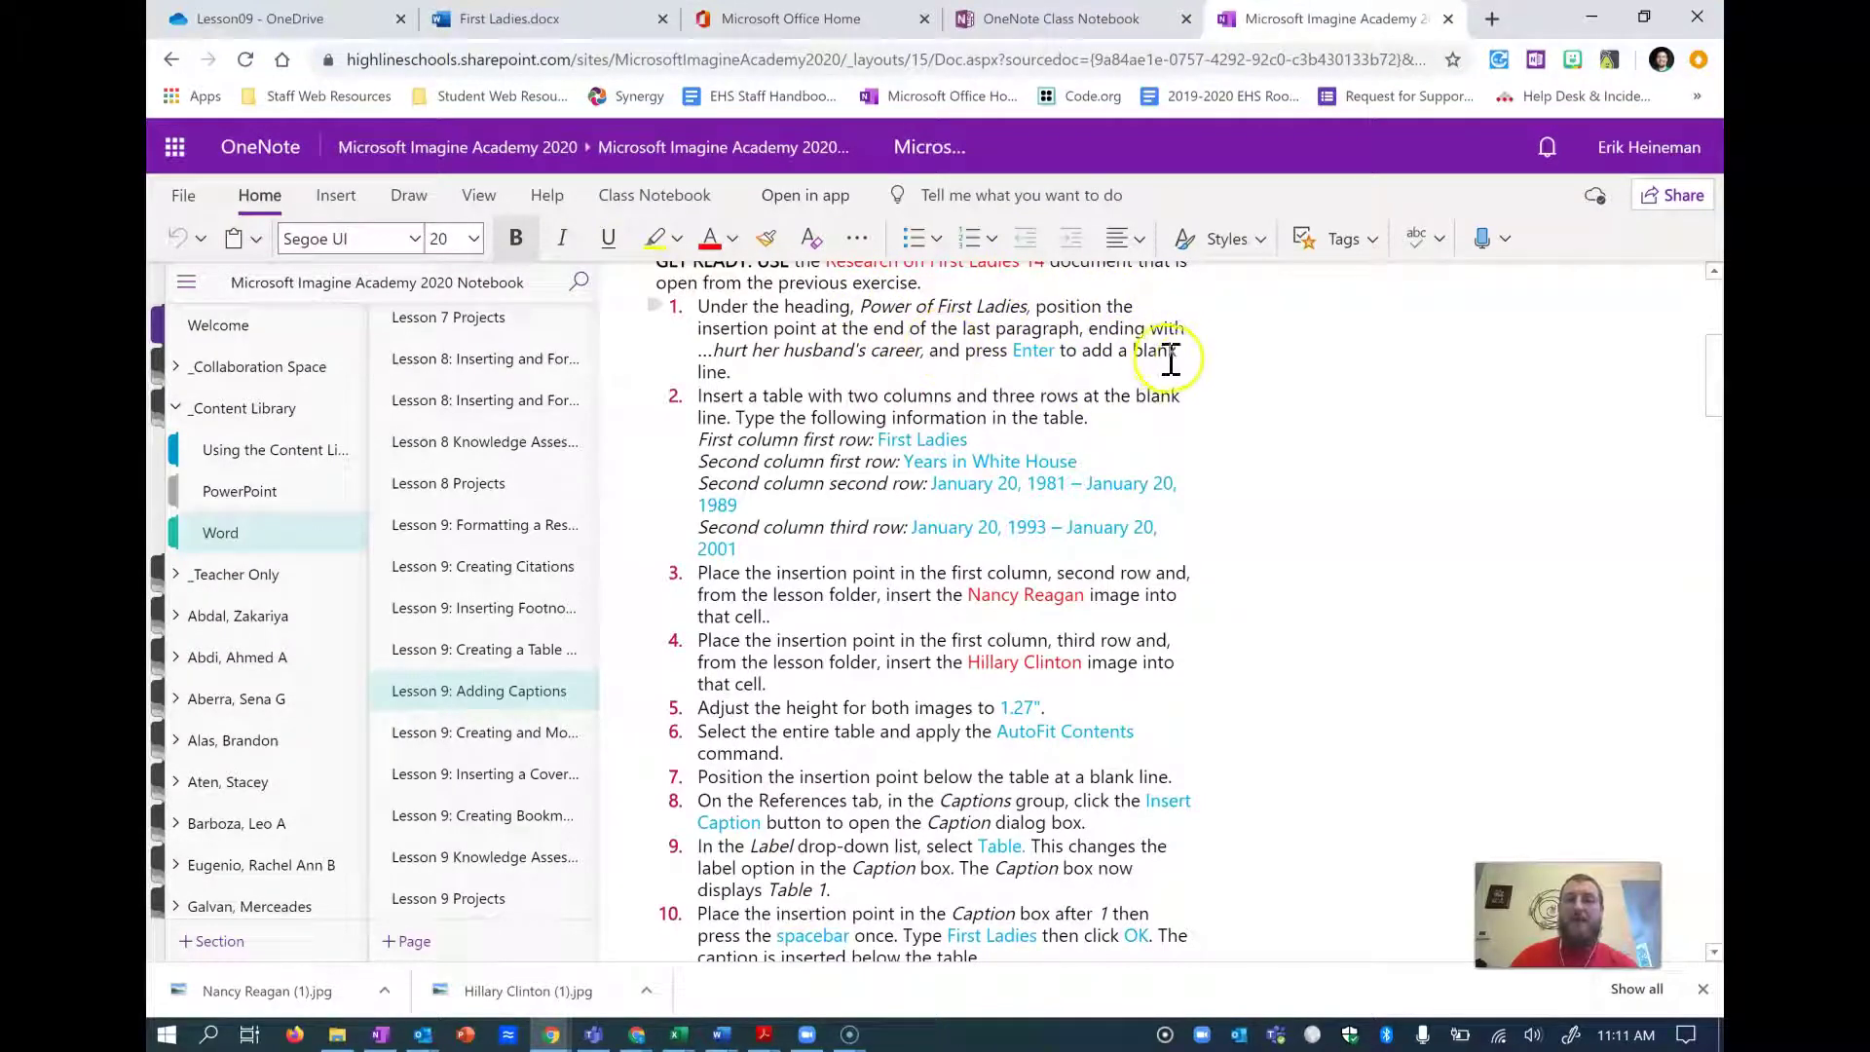
click(762, 389)
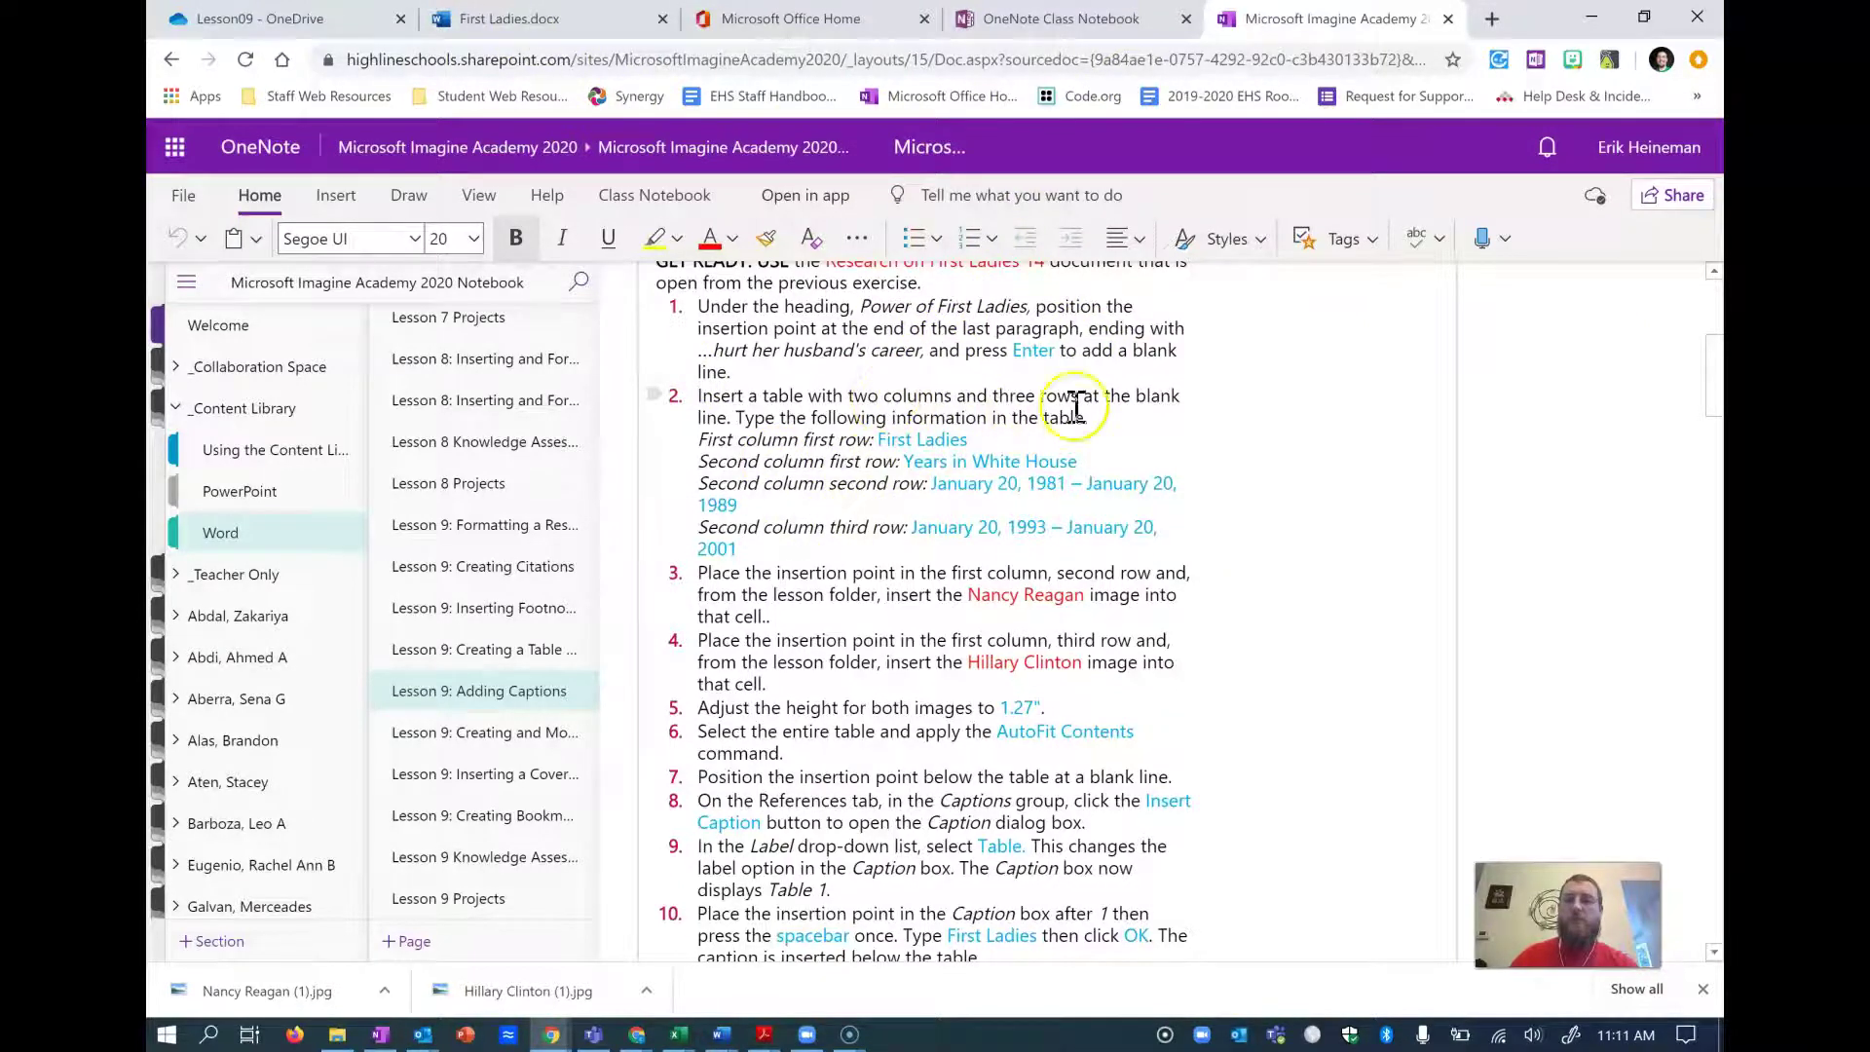
- Switch to the First Ladies document and add a blank line after the last paragraph of the "Power of First Ladies" section
click(544, 19)
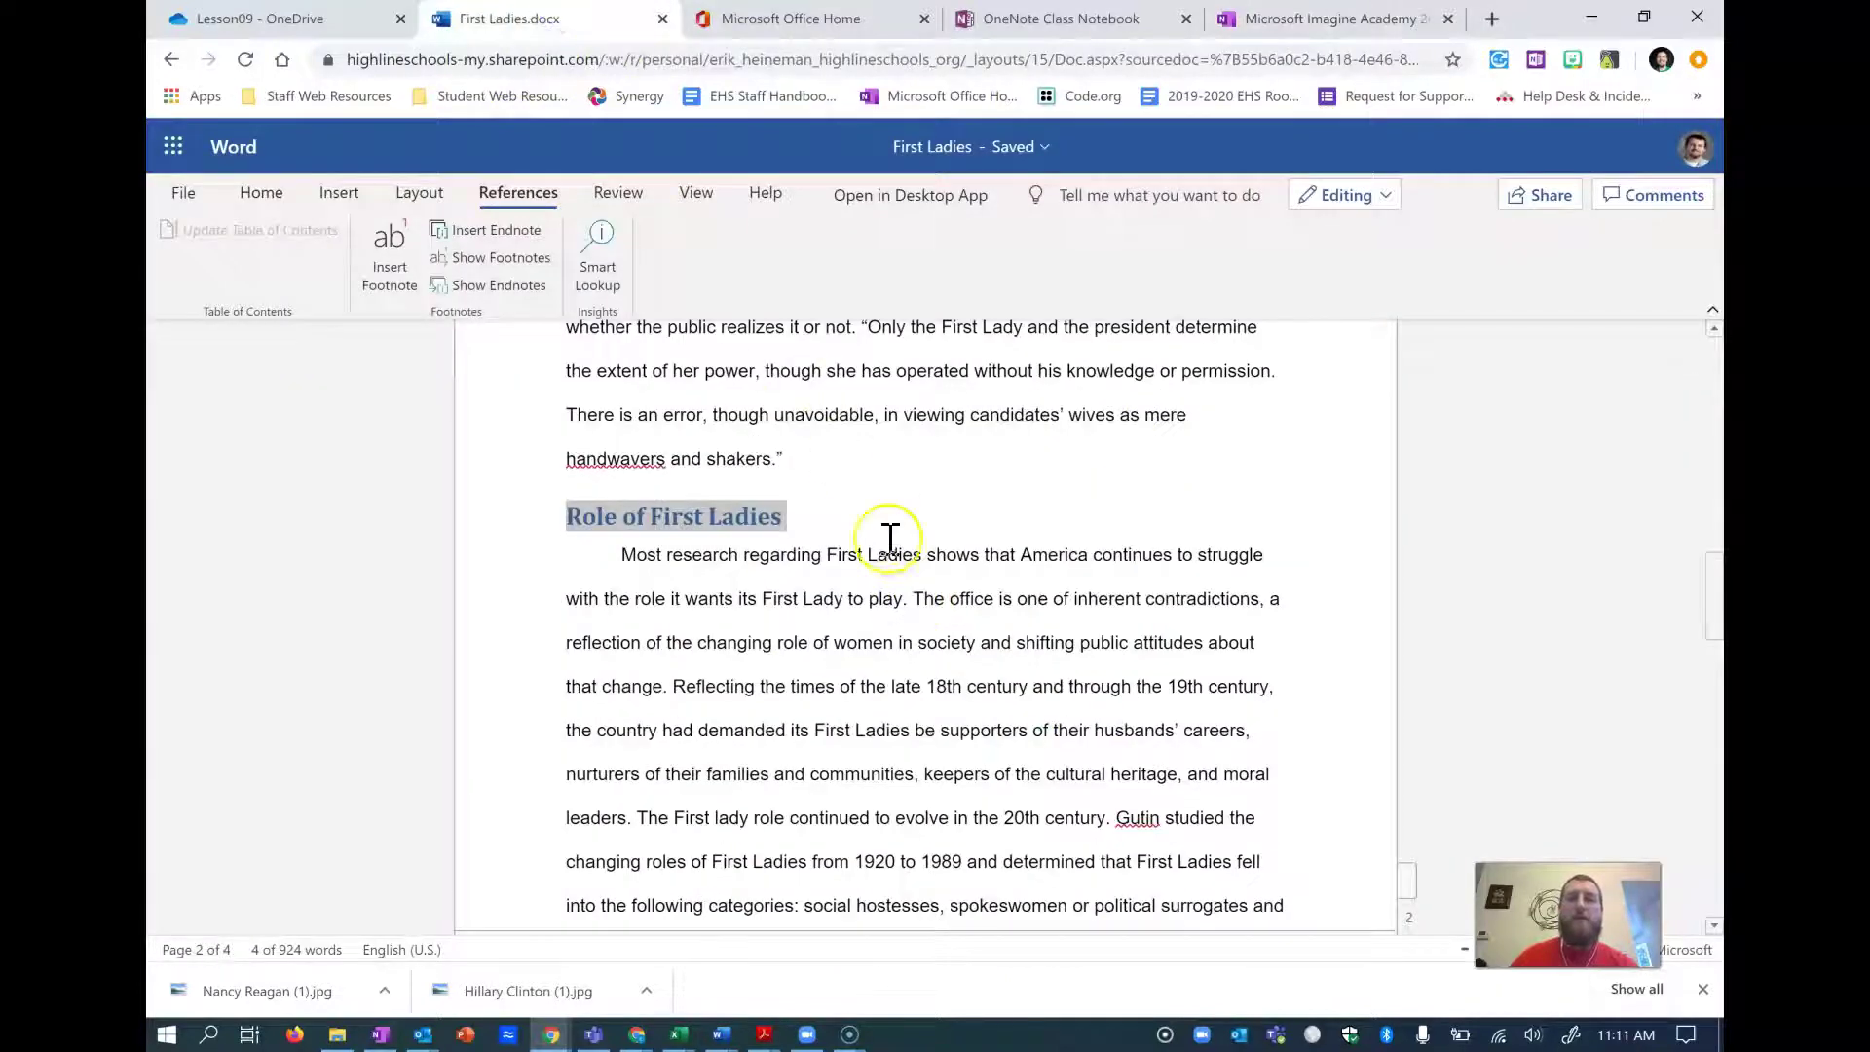
scroll(886, 540, down, 10)
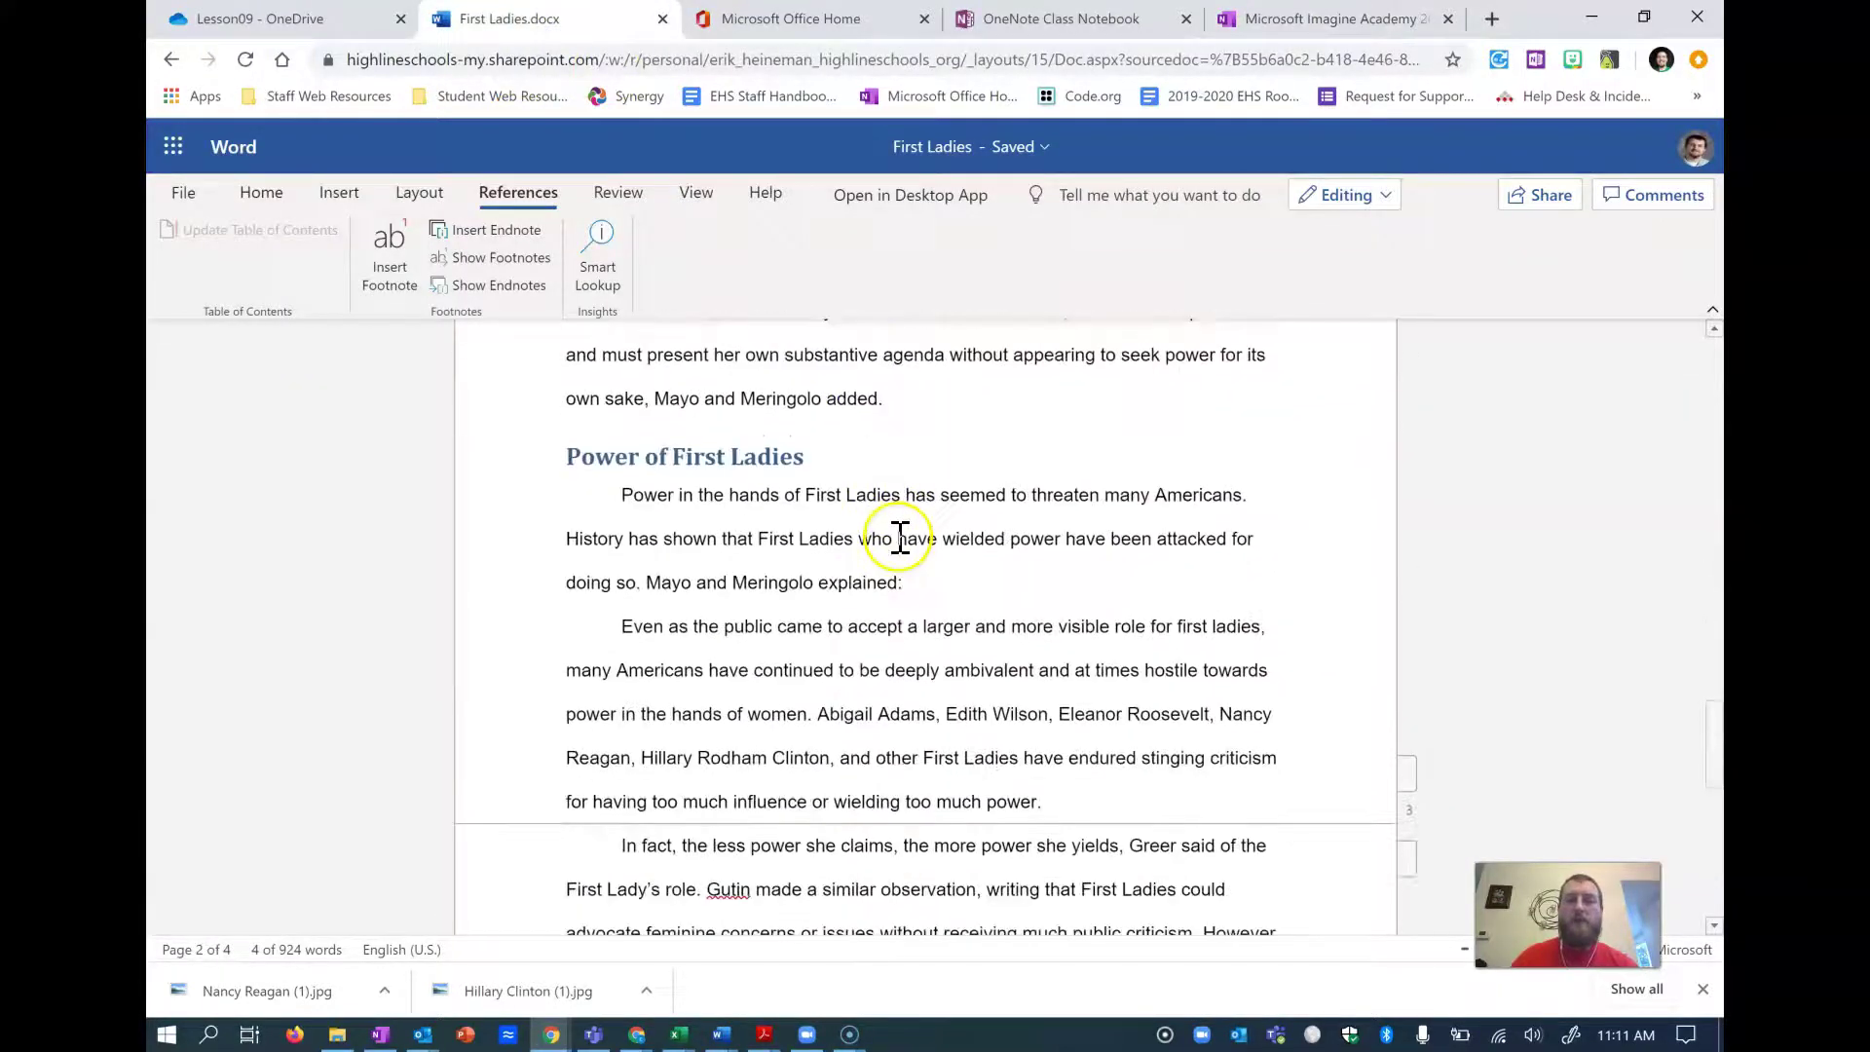
scroll(891, 533, down, 3)
click(769, 756)
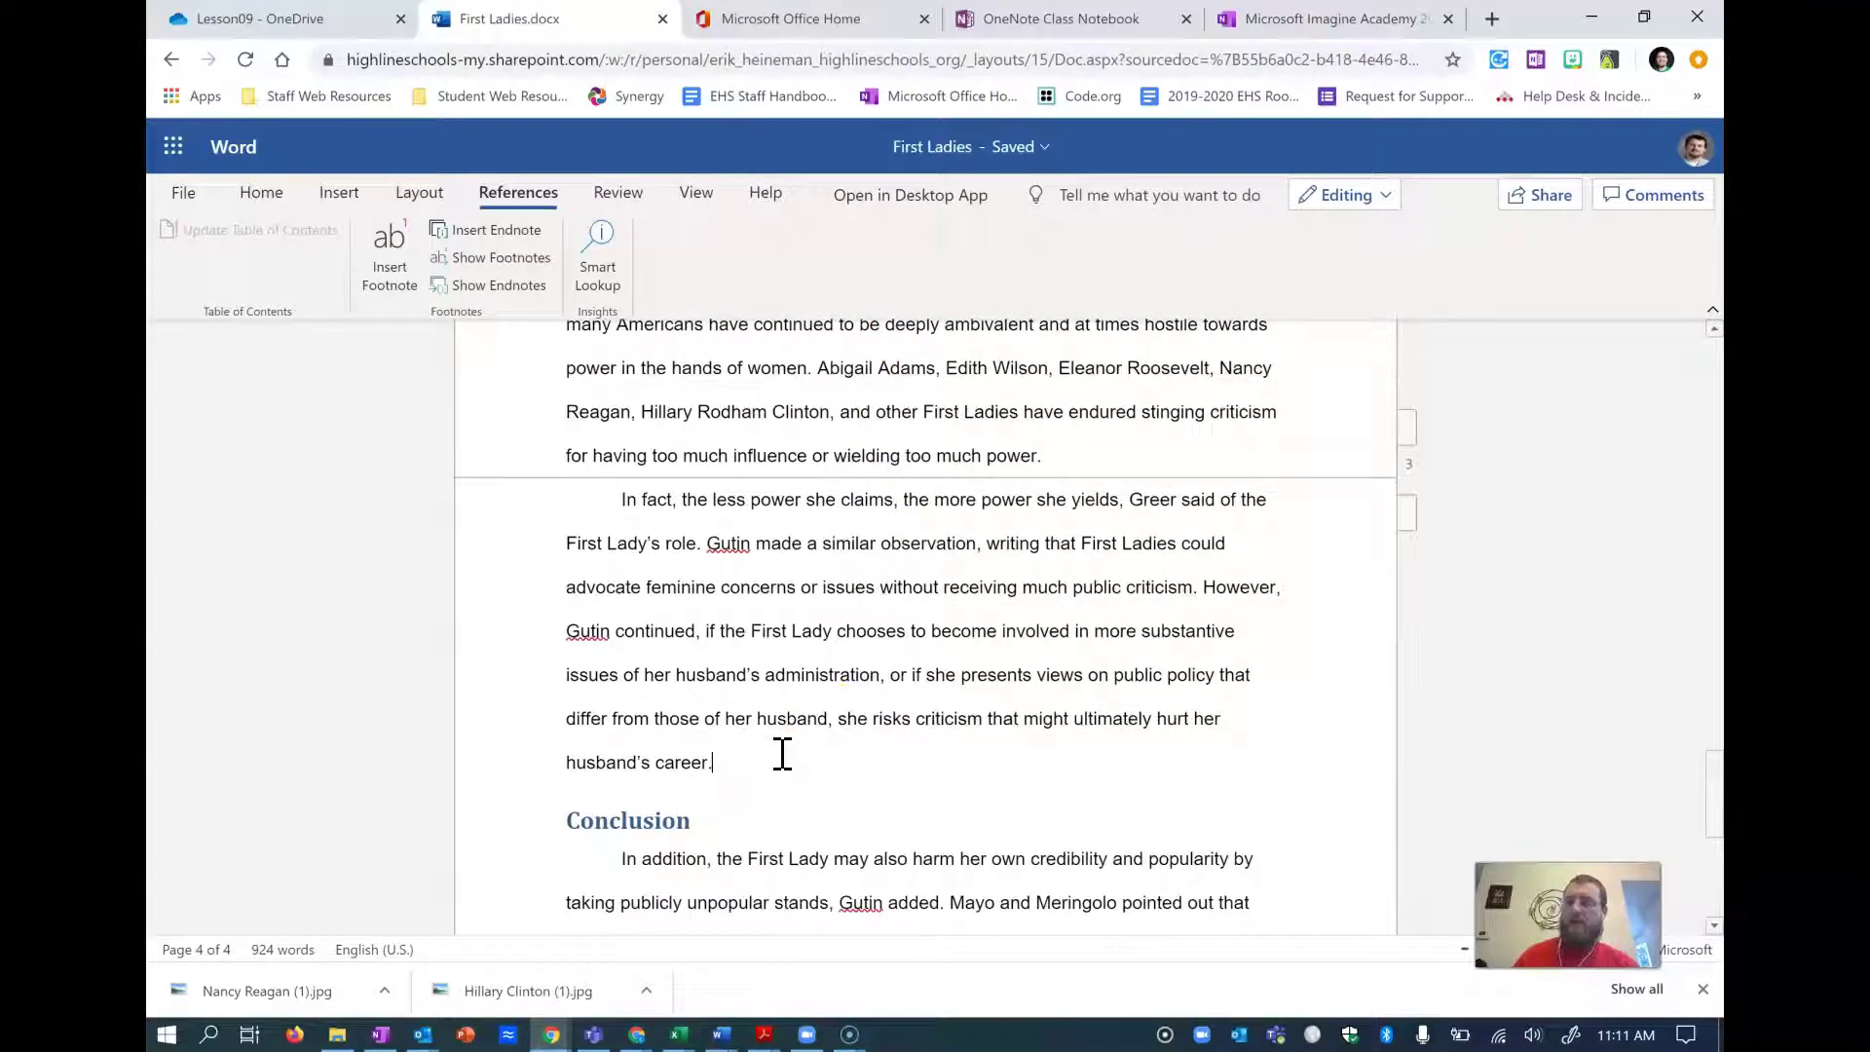
key(Return)
click(769, 753)
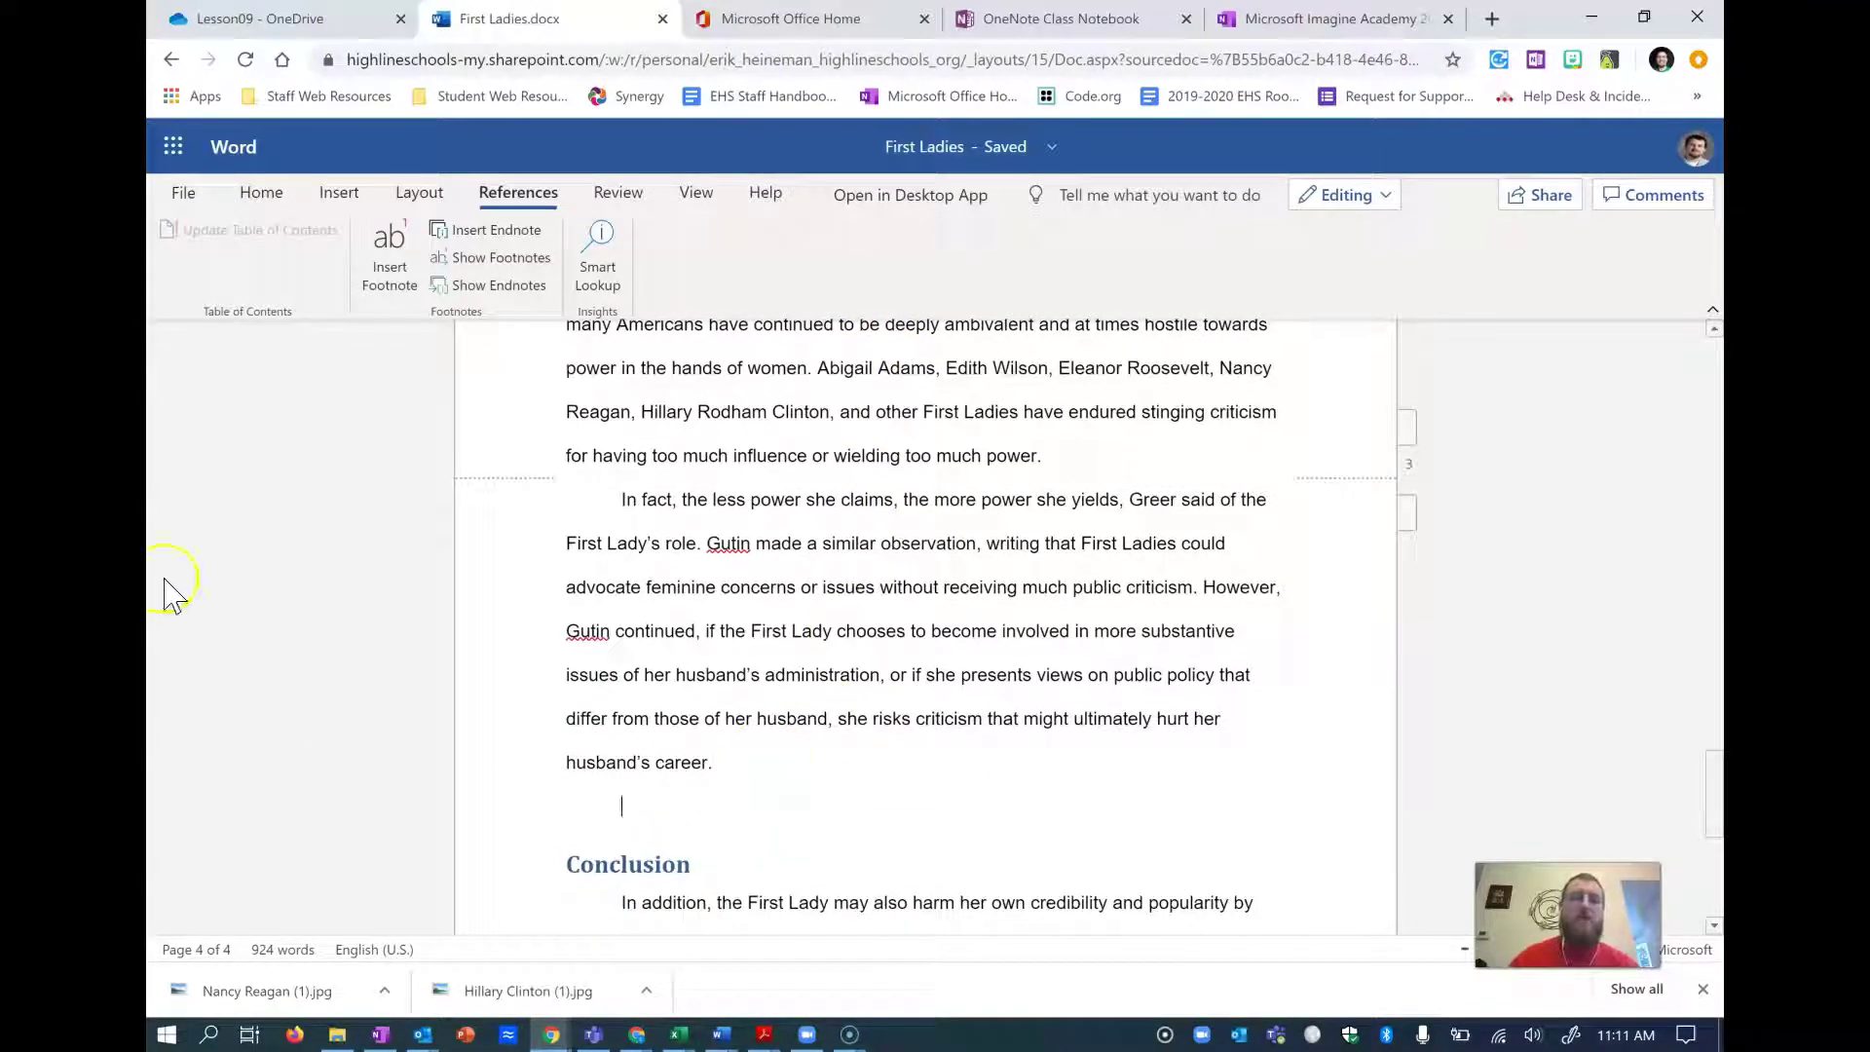
- Insert a table with two columns and three rows at the blank line above the "Conclusion" heading
click(256, 193)
click(310, 197)
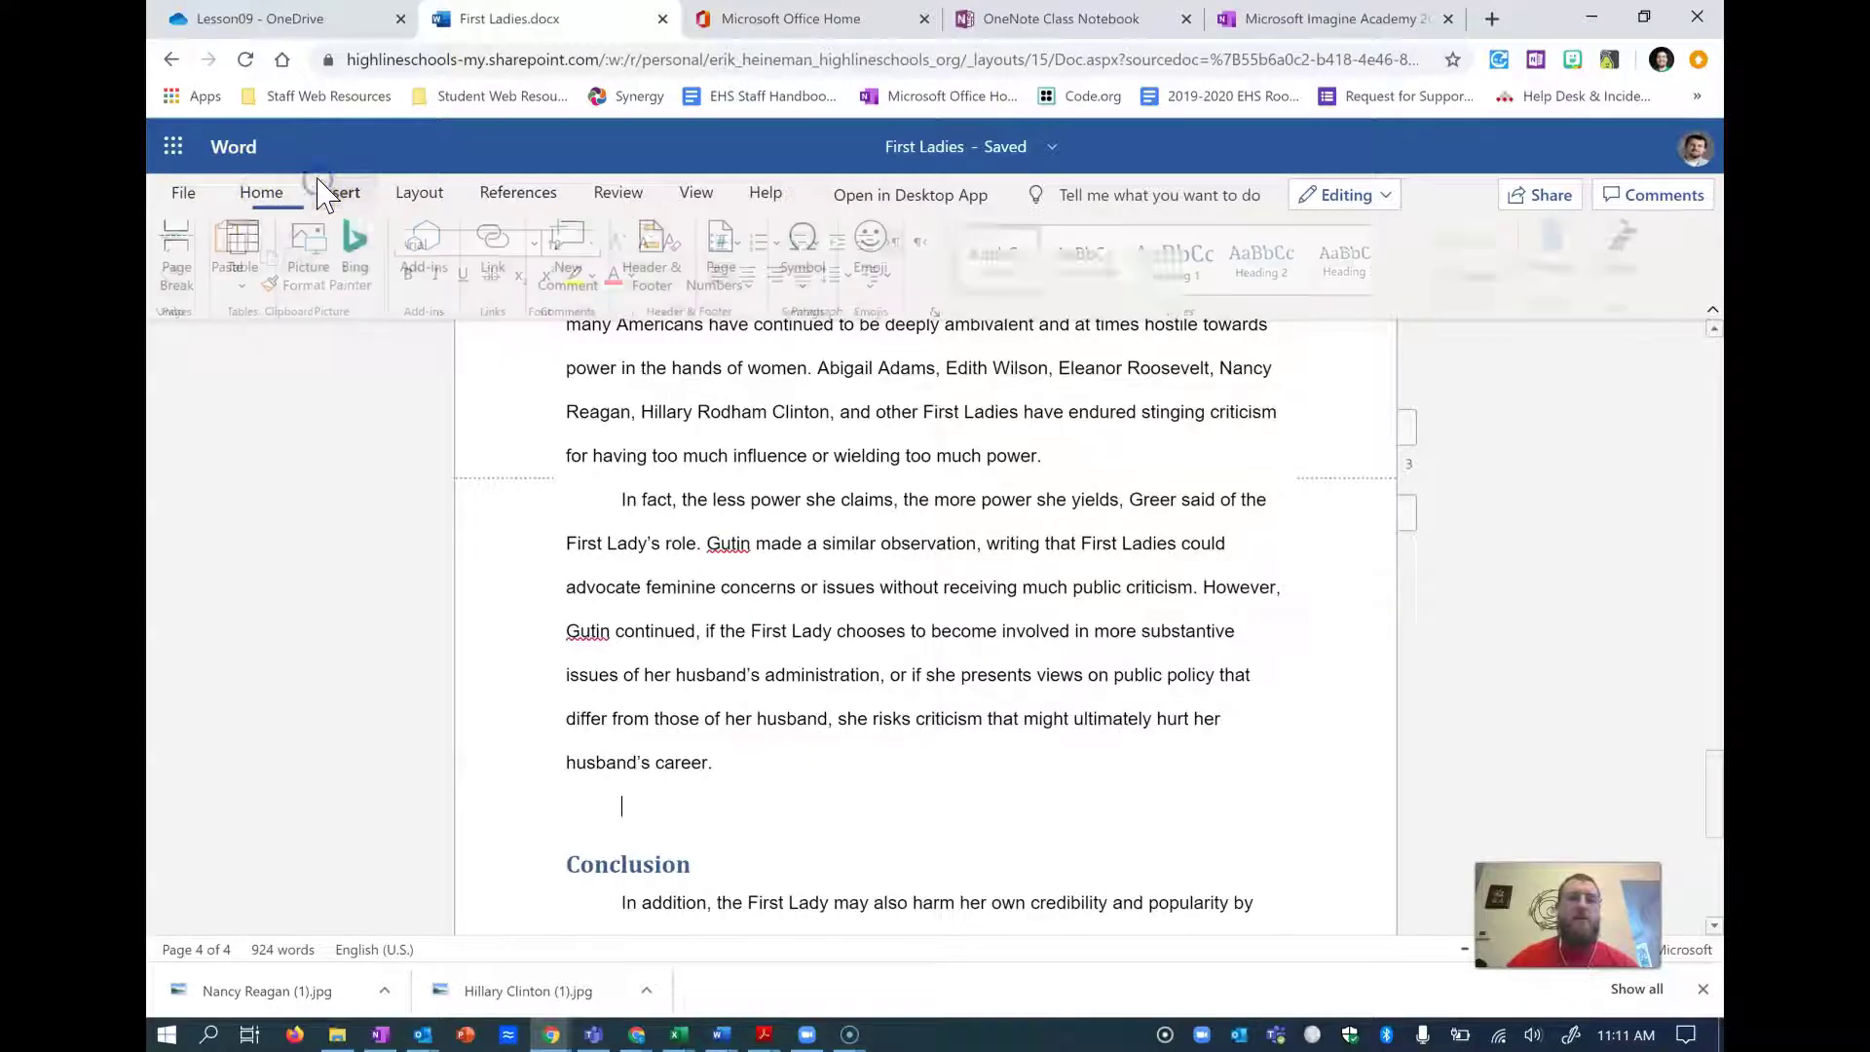
click(246, 286)
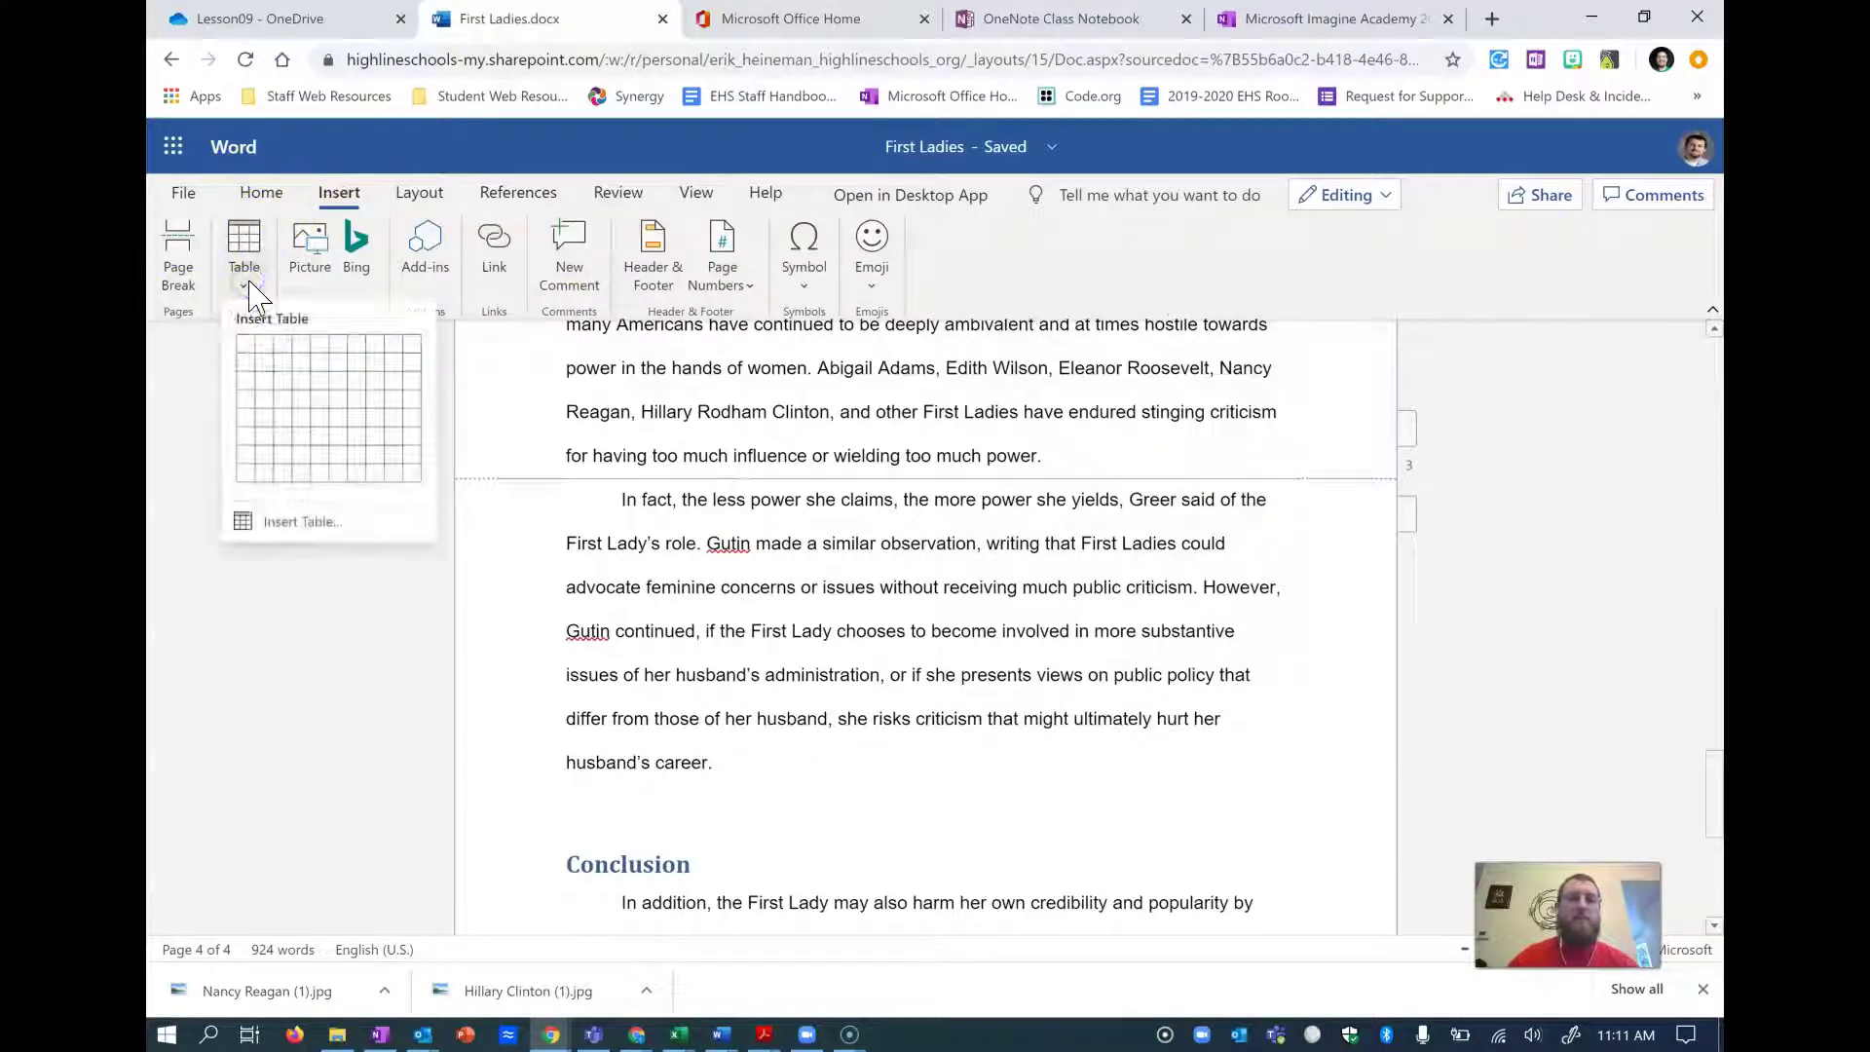
click(270, 382)
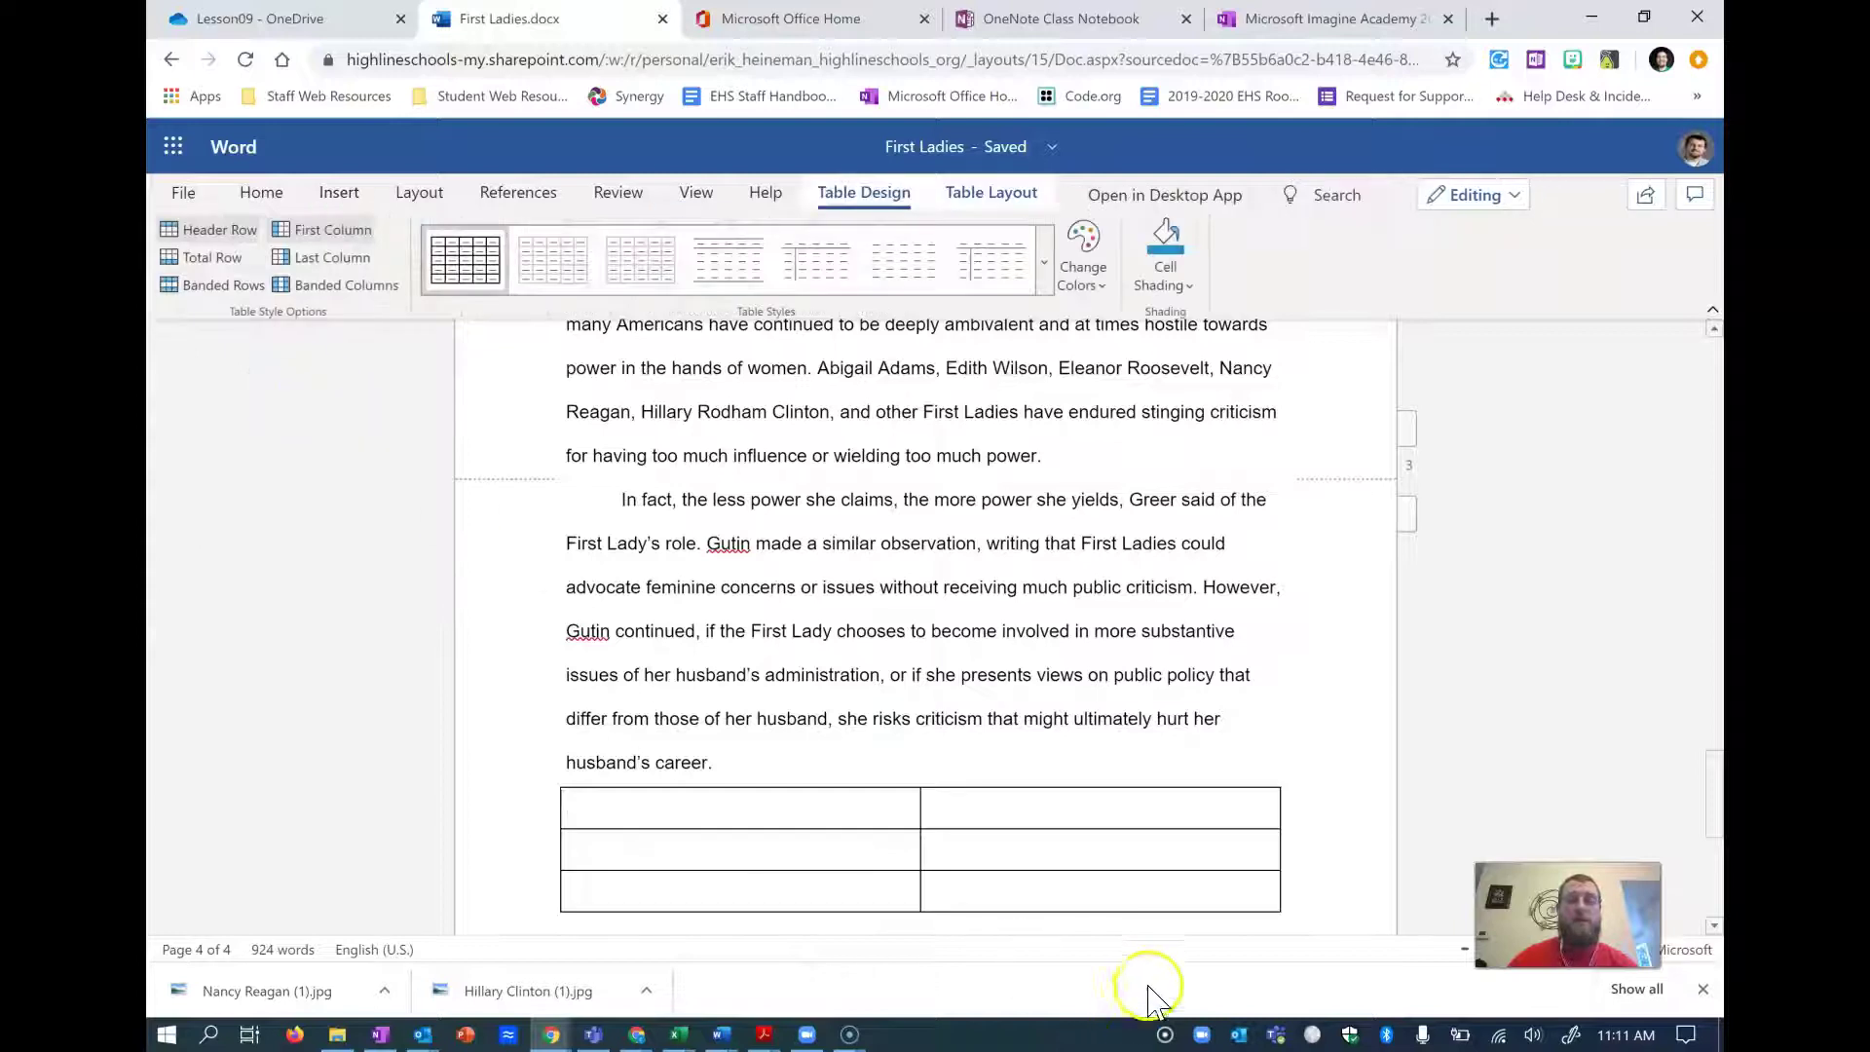
- Check the table text in the OneNote lesson and fill the first row with "First Ladies" and "Years in the White House"
click(1251, 24)
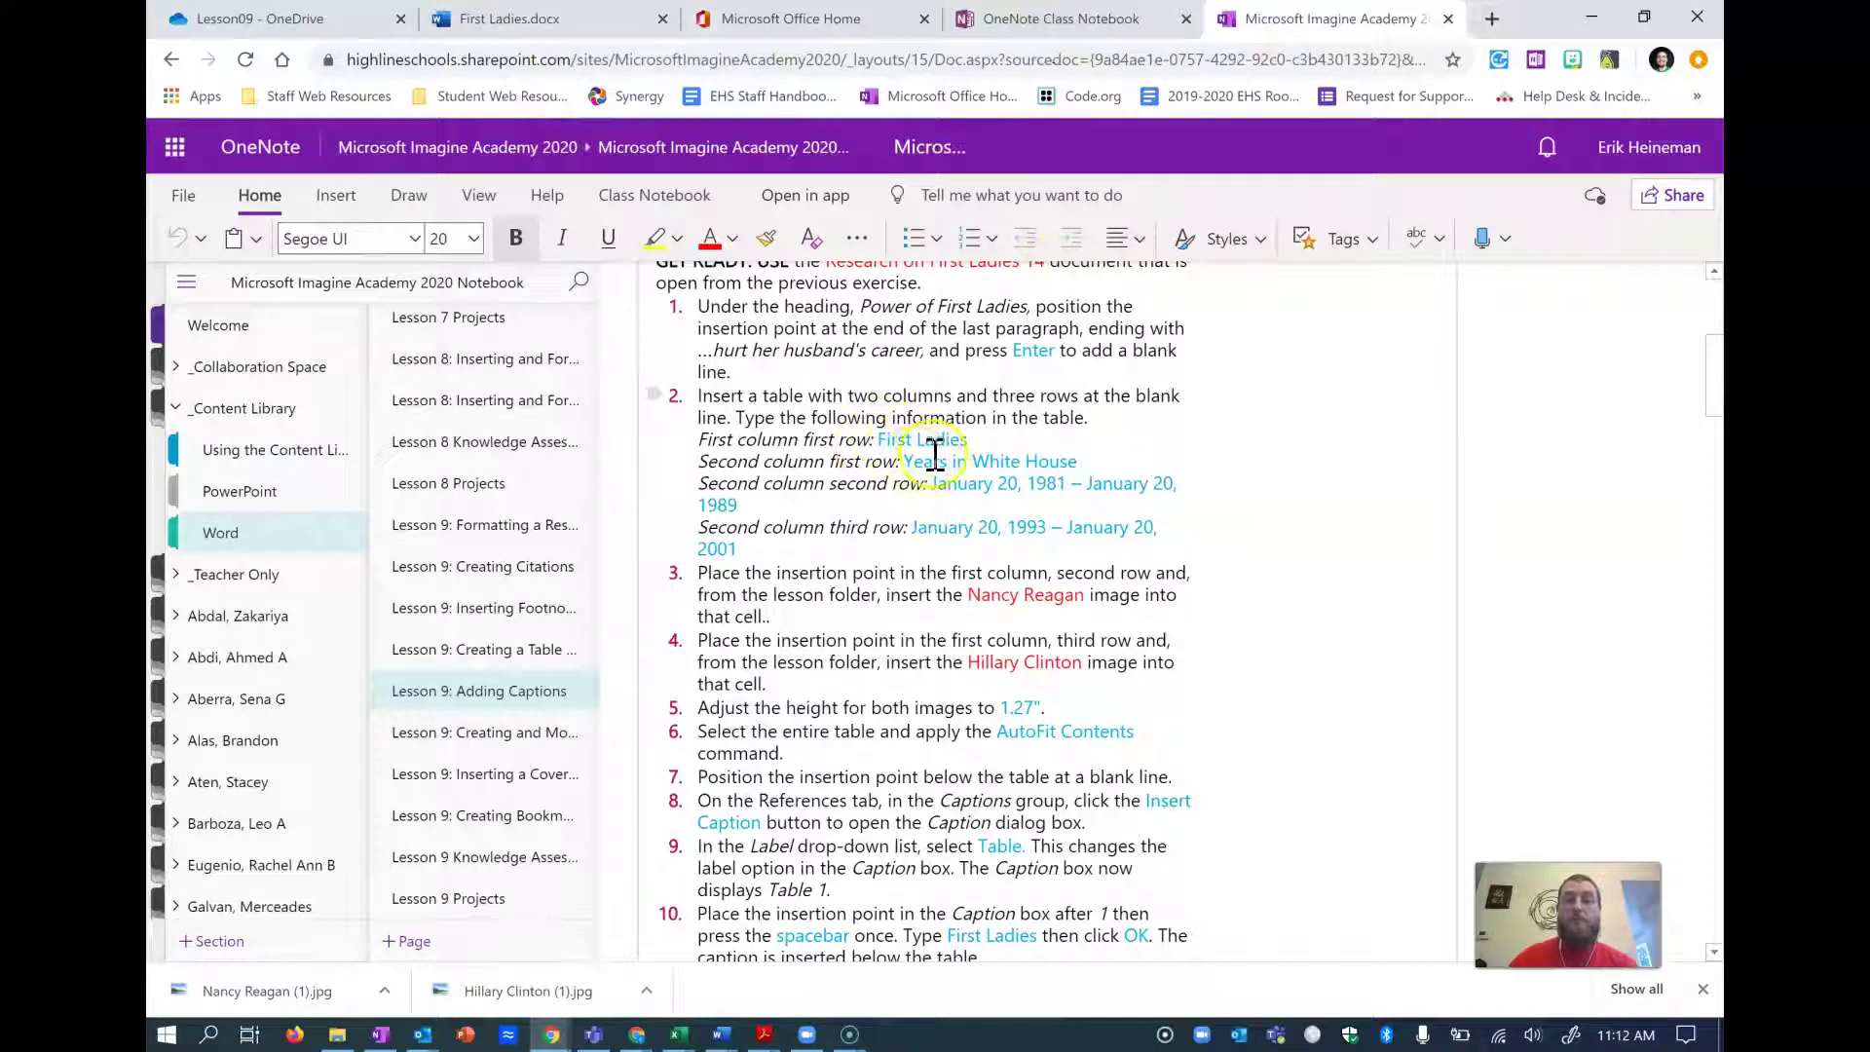
click(441, 19)
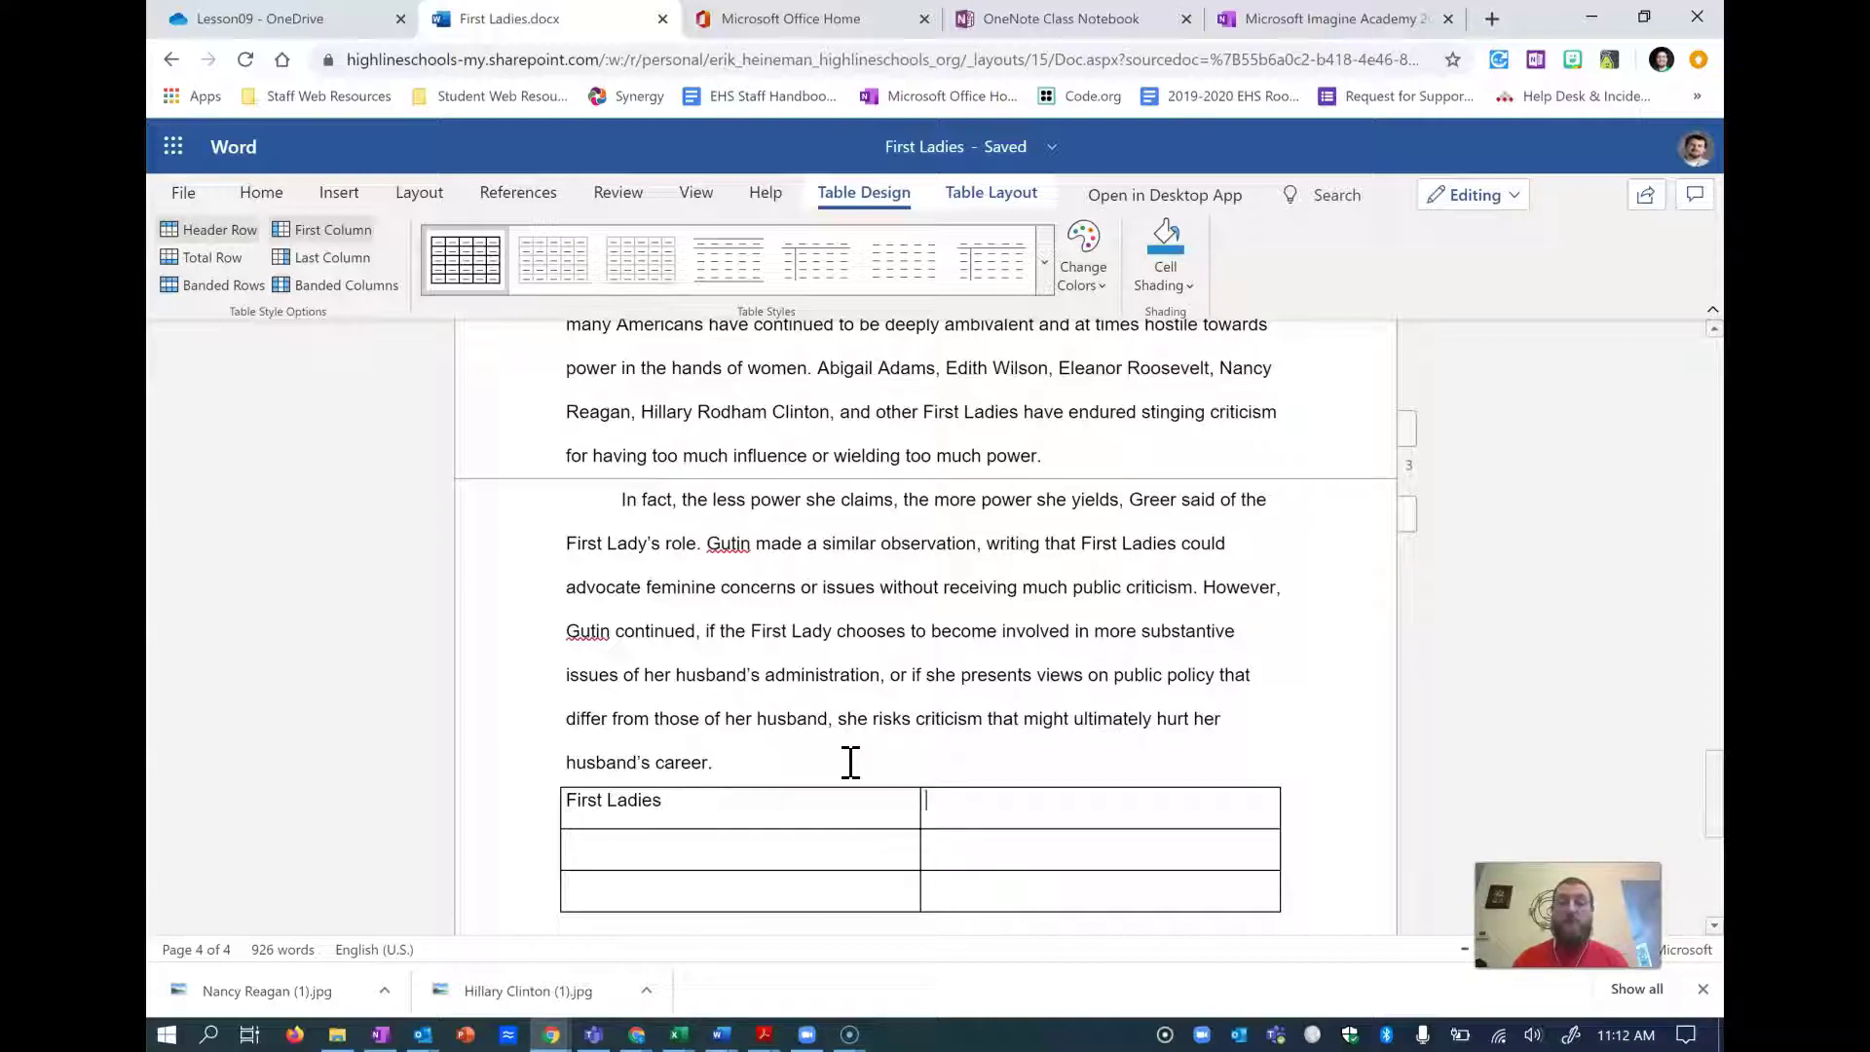
text(Year)
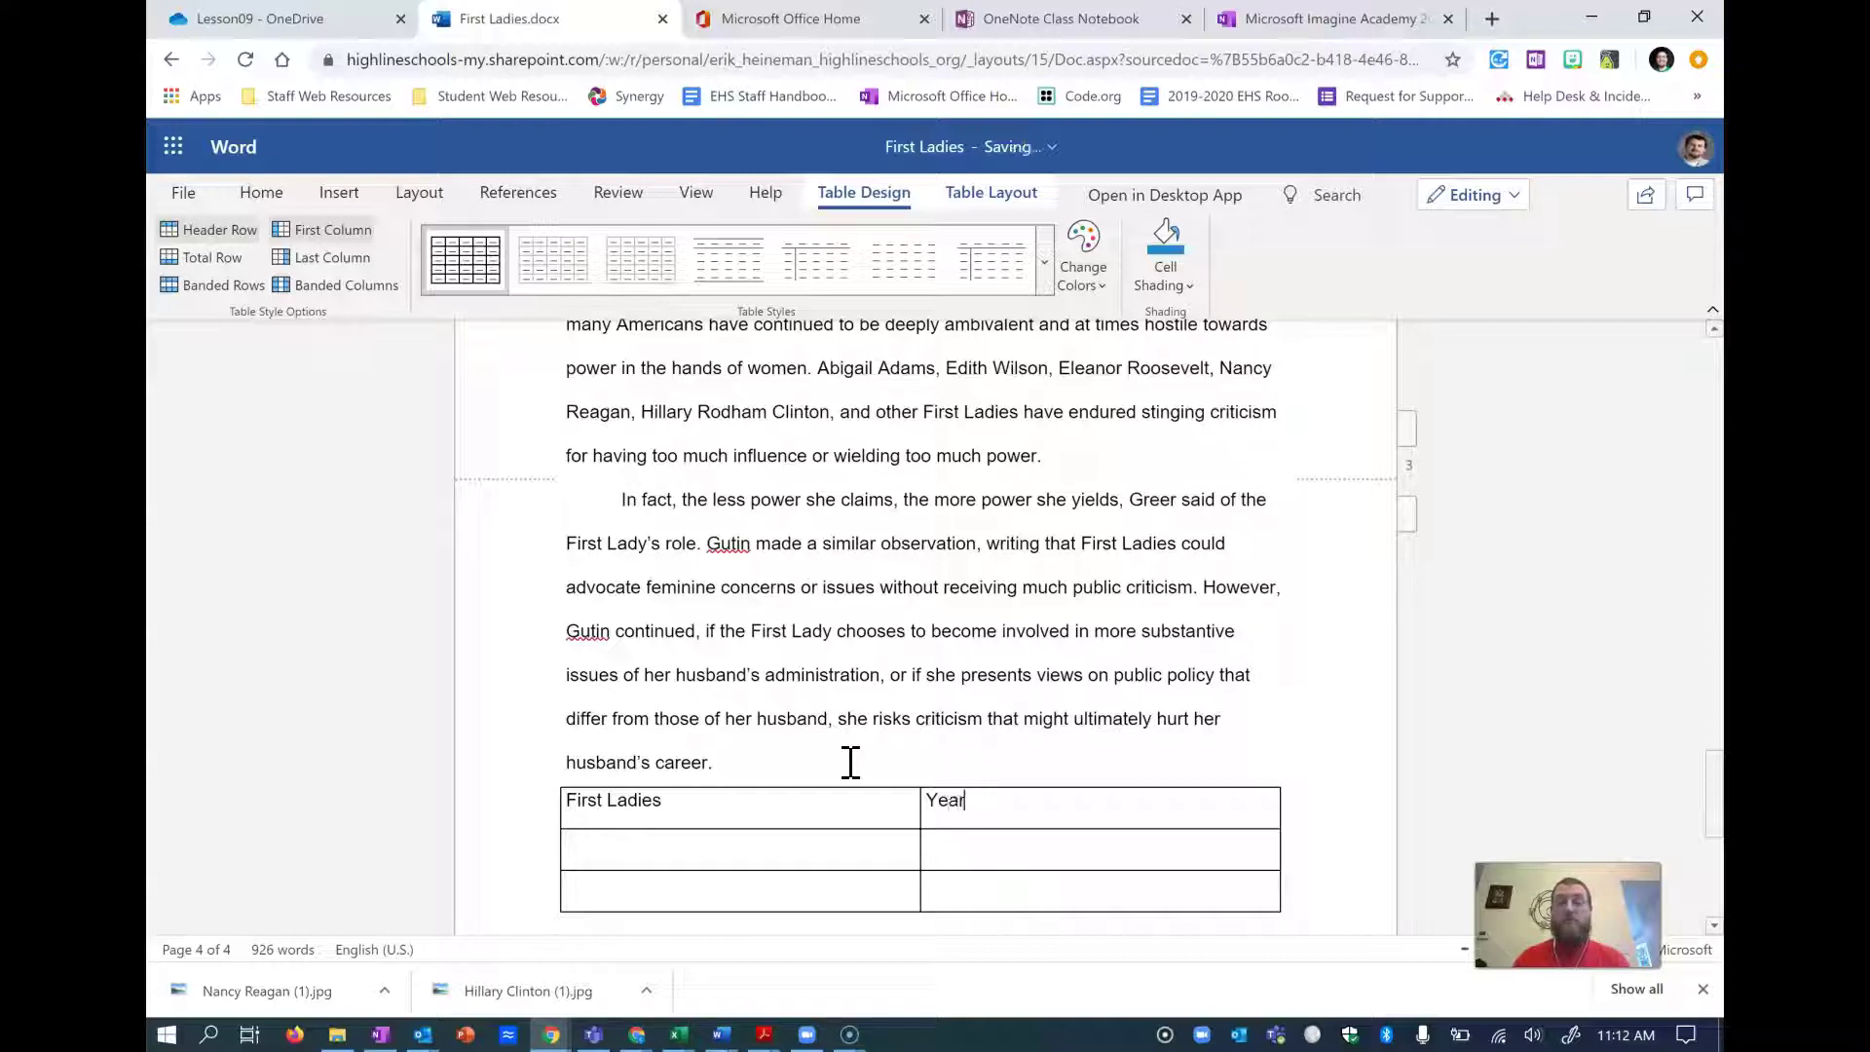
text(s in the White House)
key(Return)
key(BackSpace)
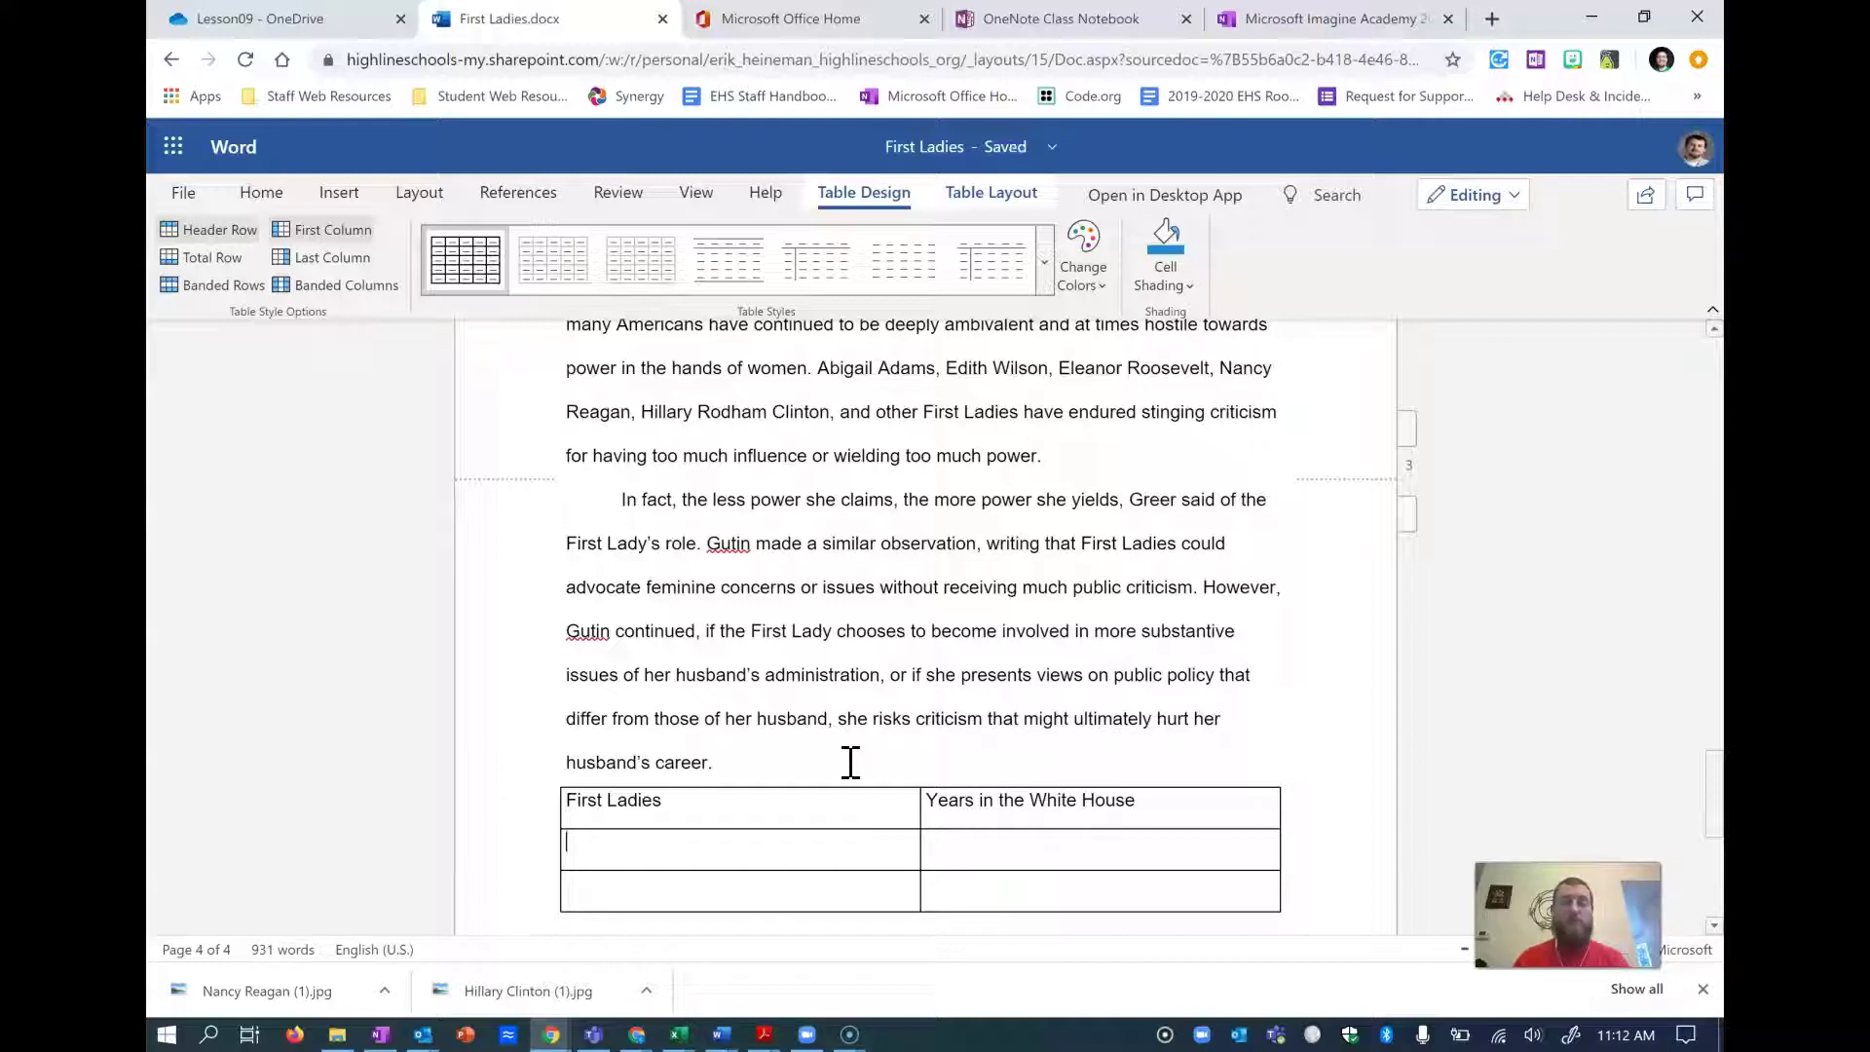
- Using the OneNote lesson's dates, enter "January 20, 1981 – January 20, 1989" and "January 20, 1993 – January 20, 2001" in the second column's remaining rows
key(Tab)
click(1326, 19)
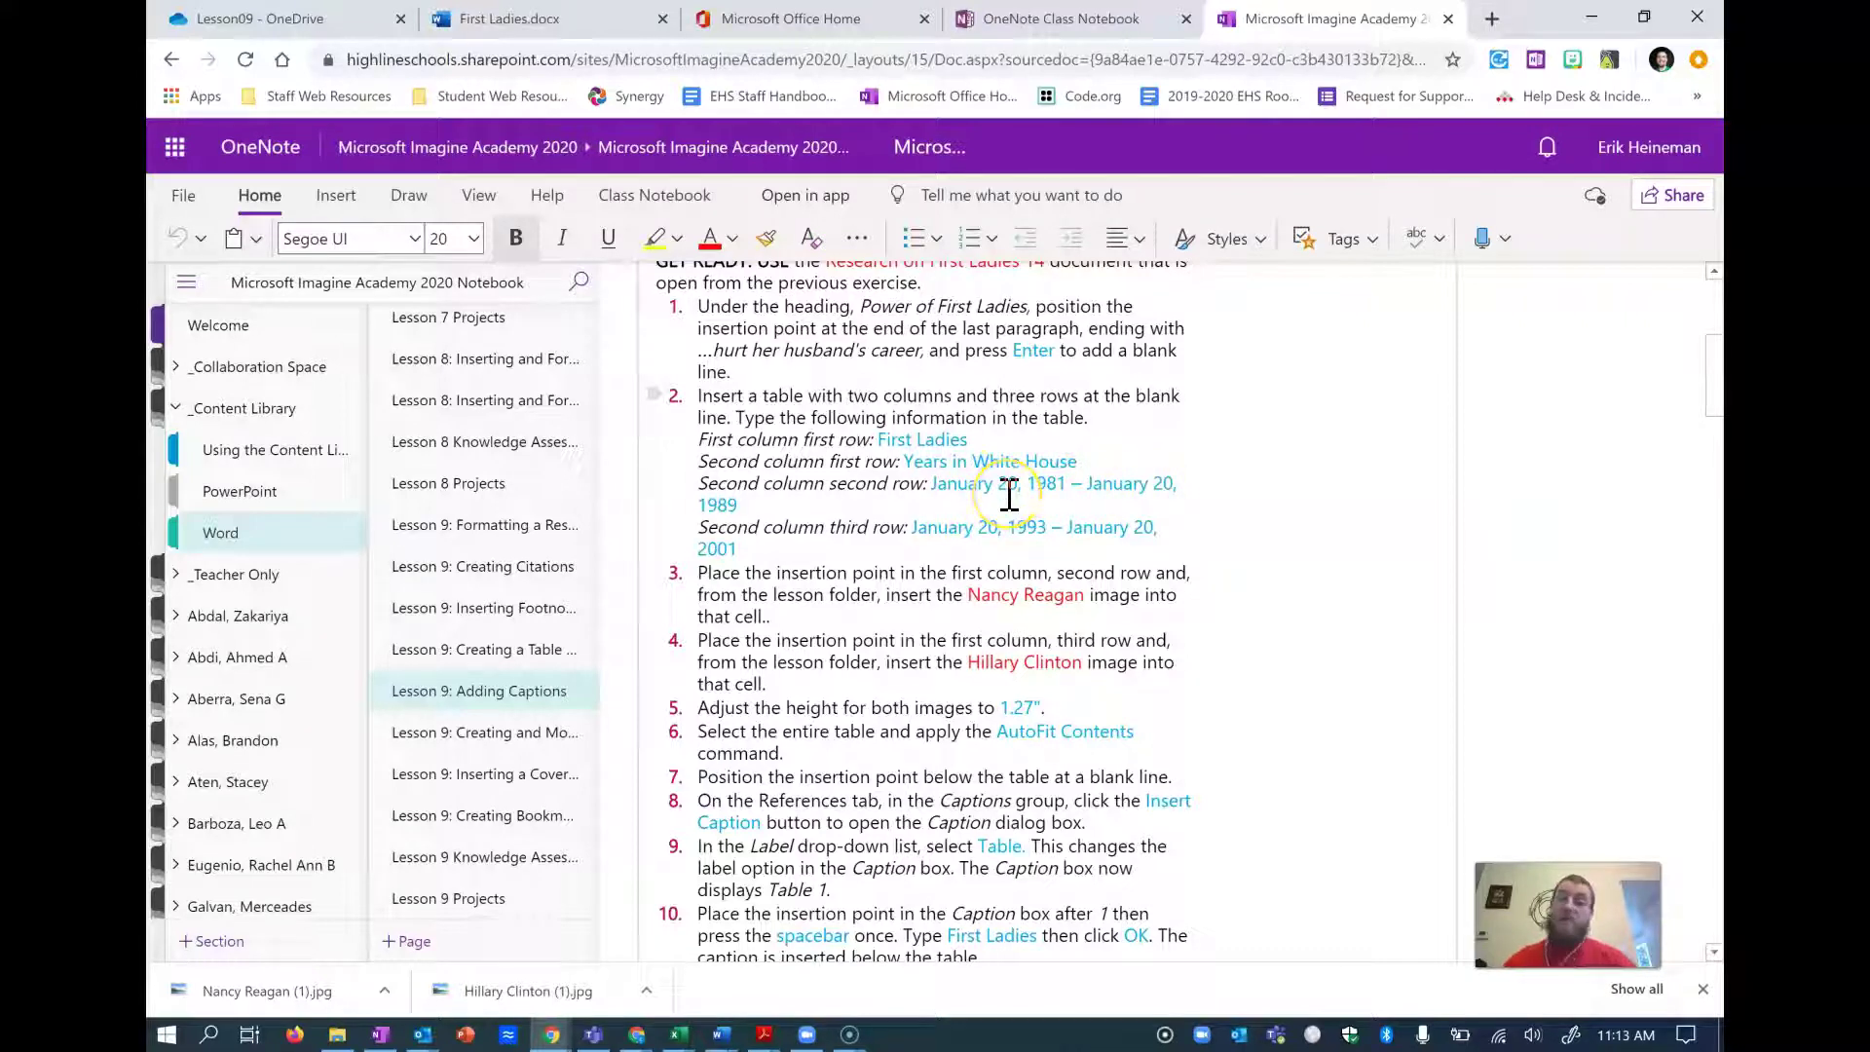
click(1085, 491)
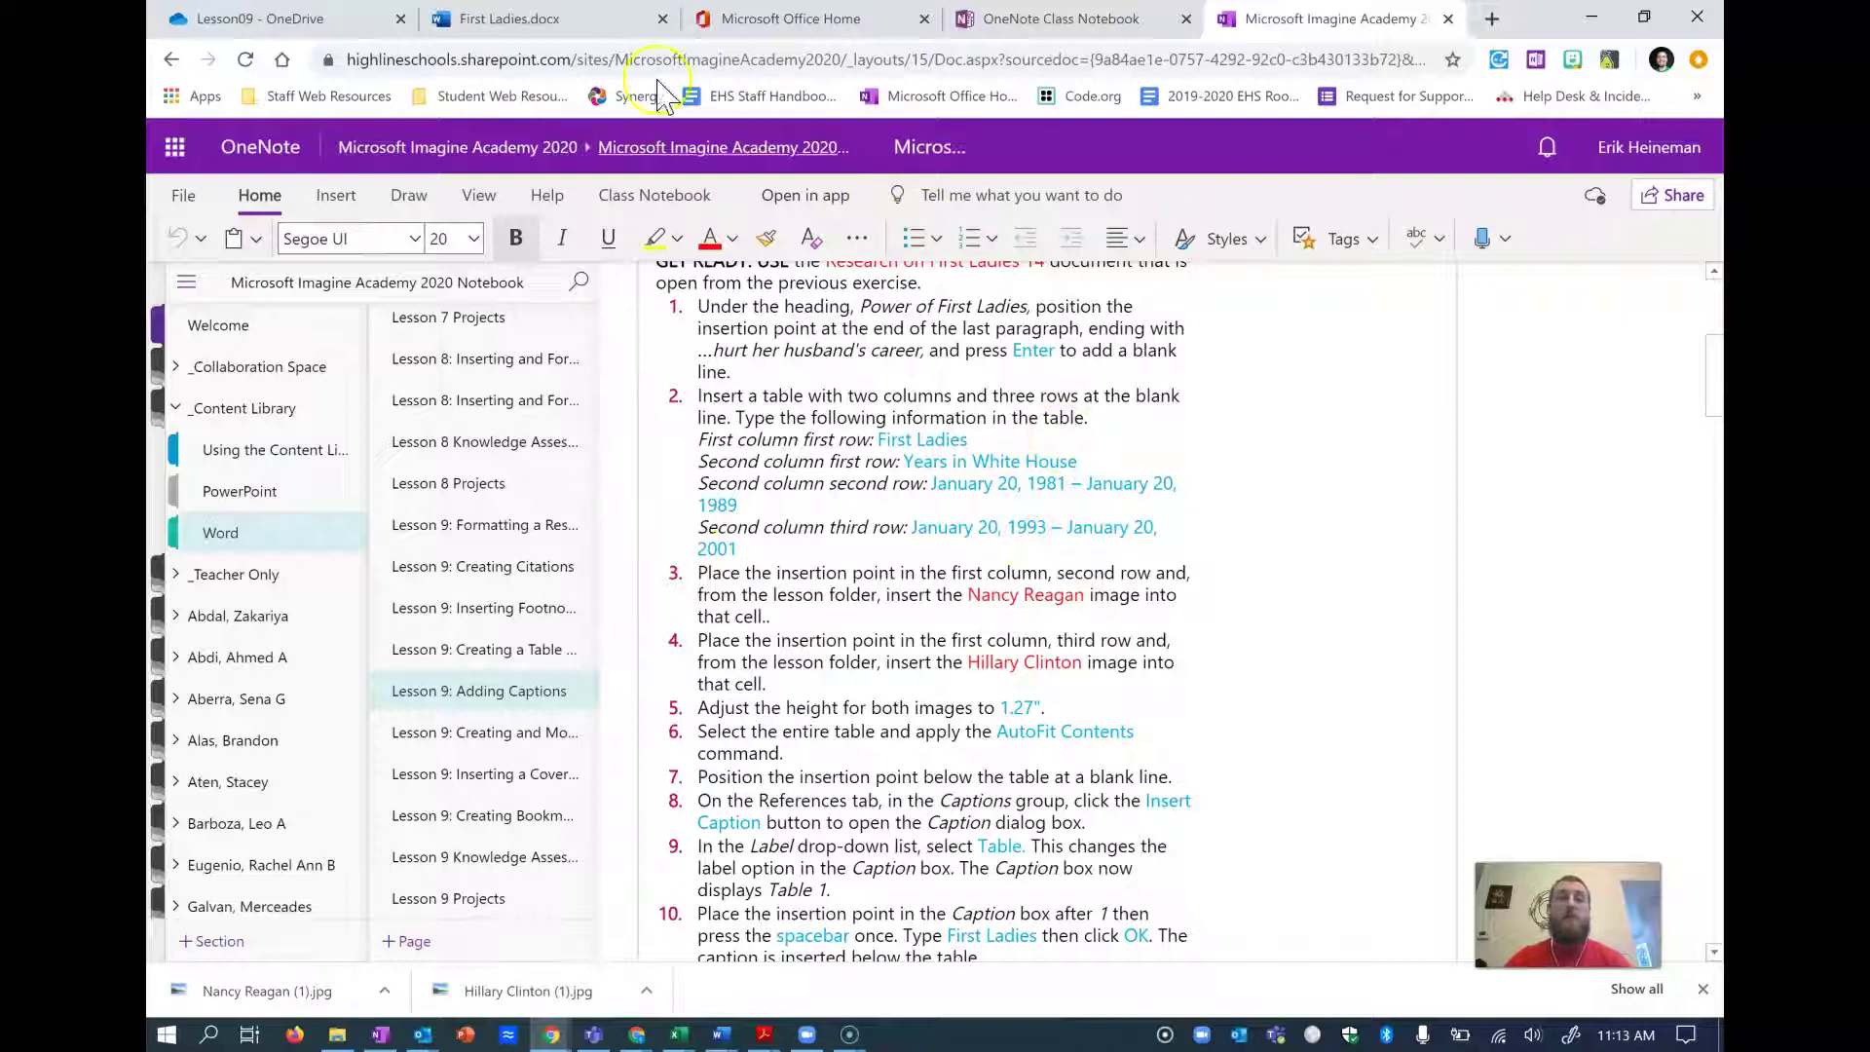
click(548, 20)
text(J)
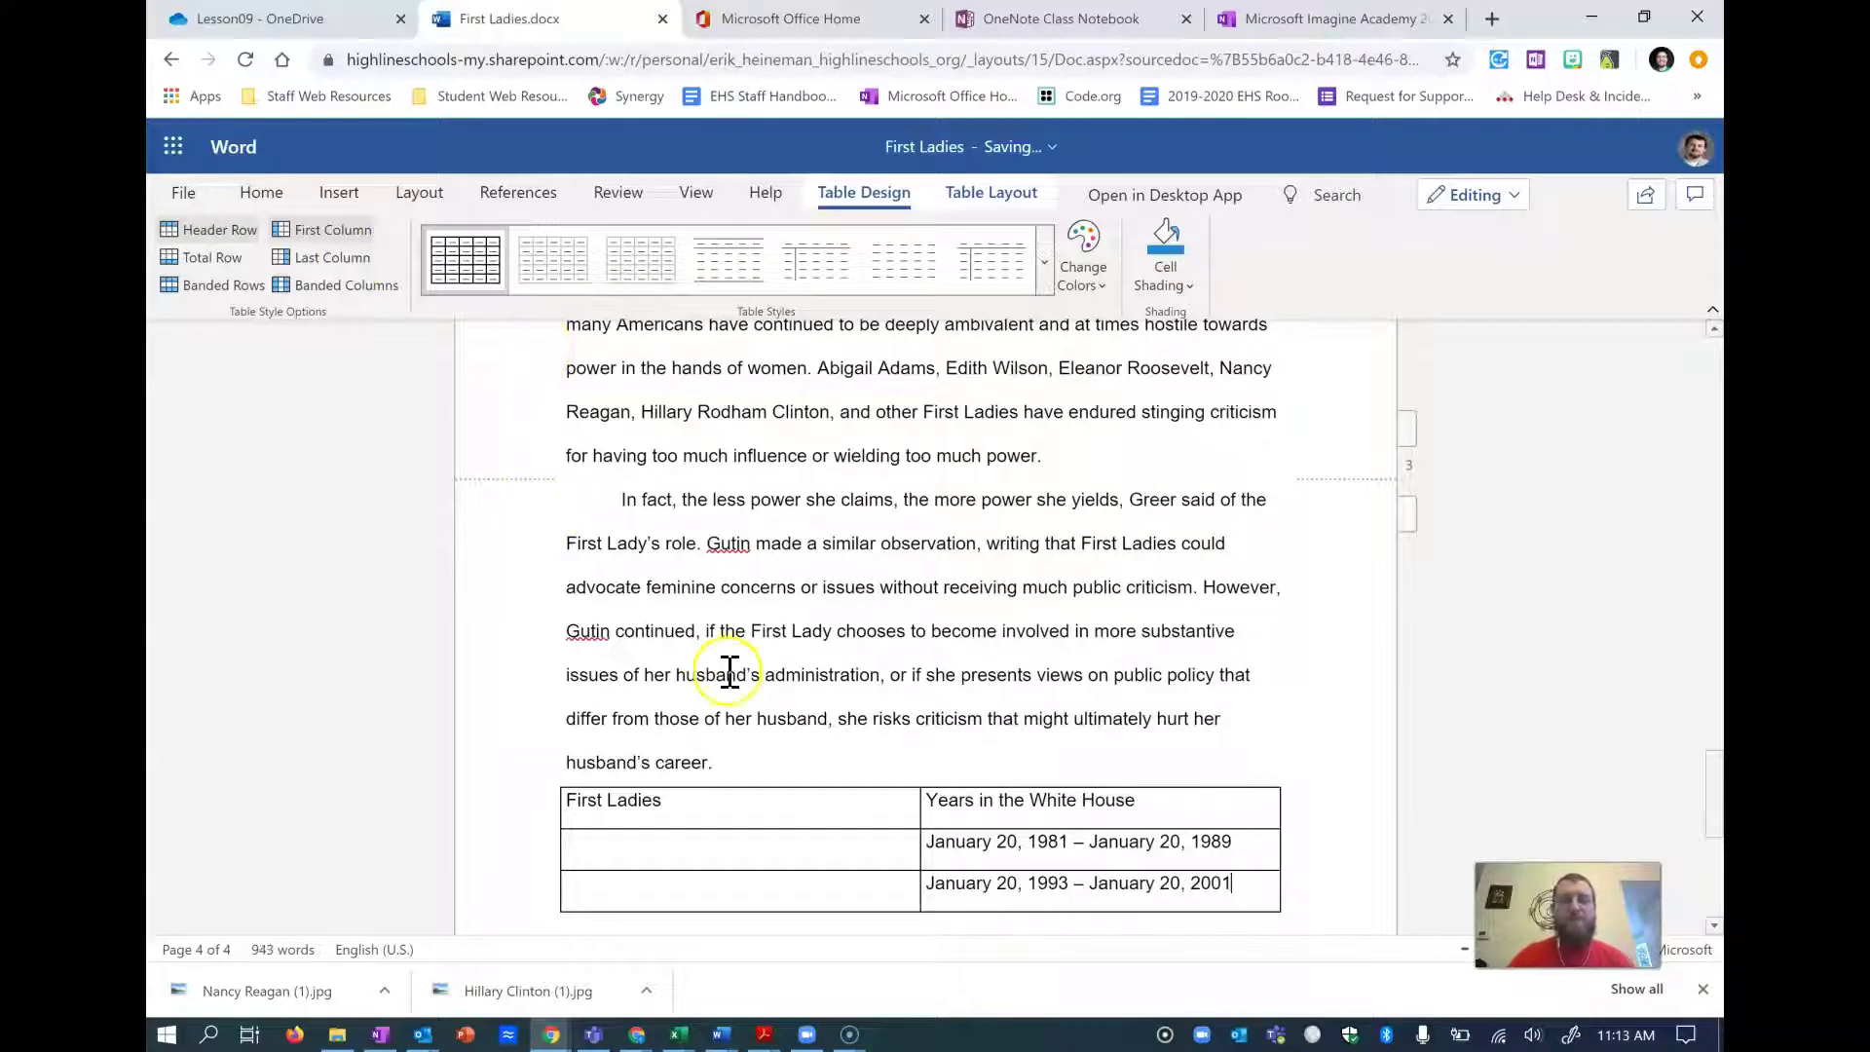
- Insert the picture Nancy Reagan.jpg from the Downloads folder into the first column of the table's second row
click(758, 842)
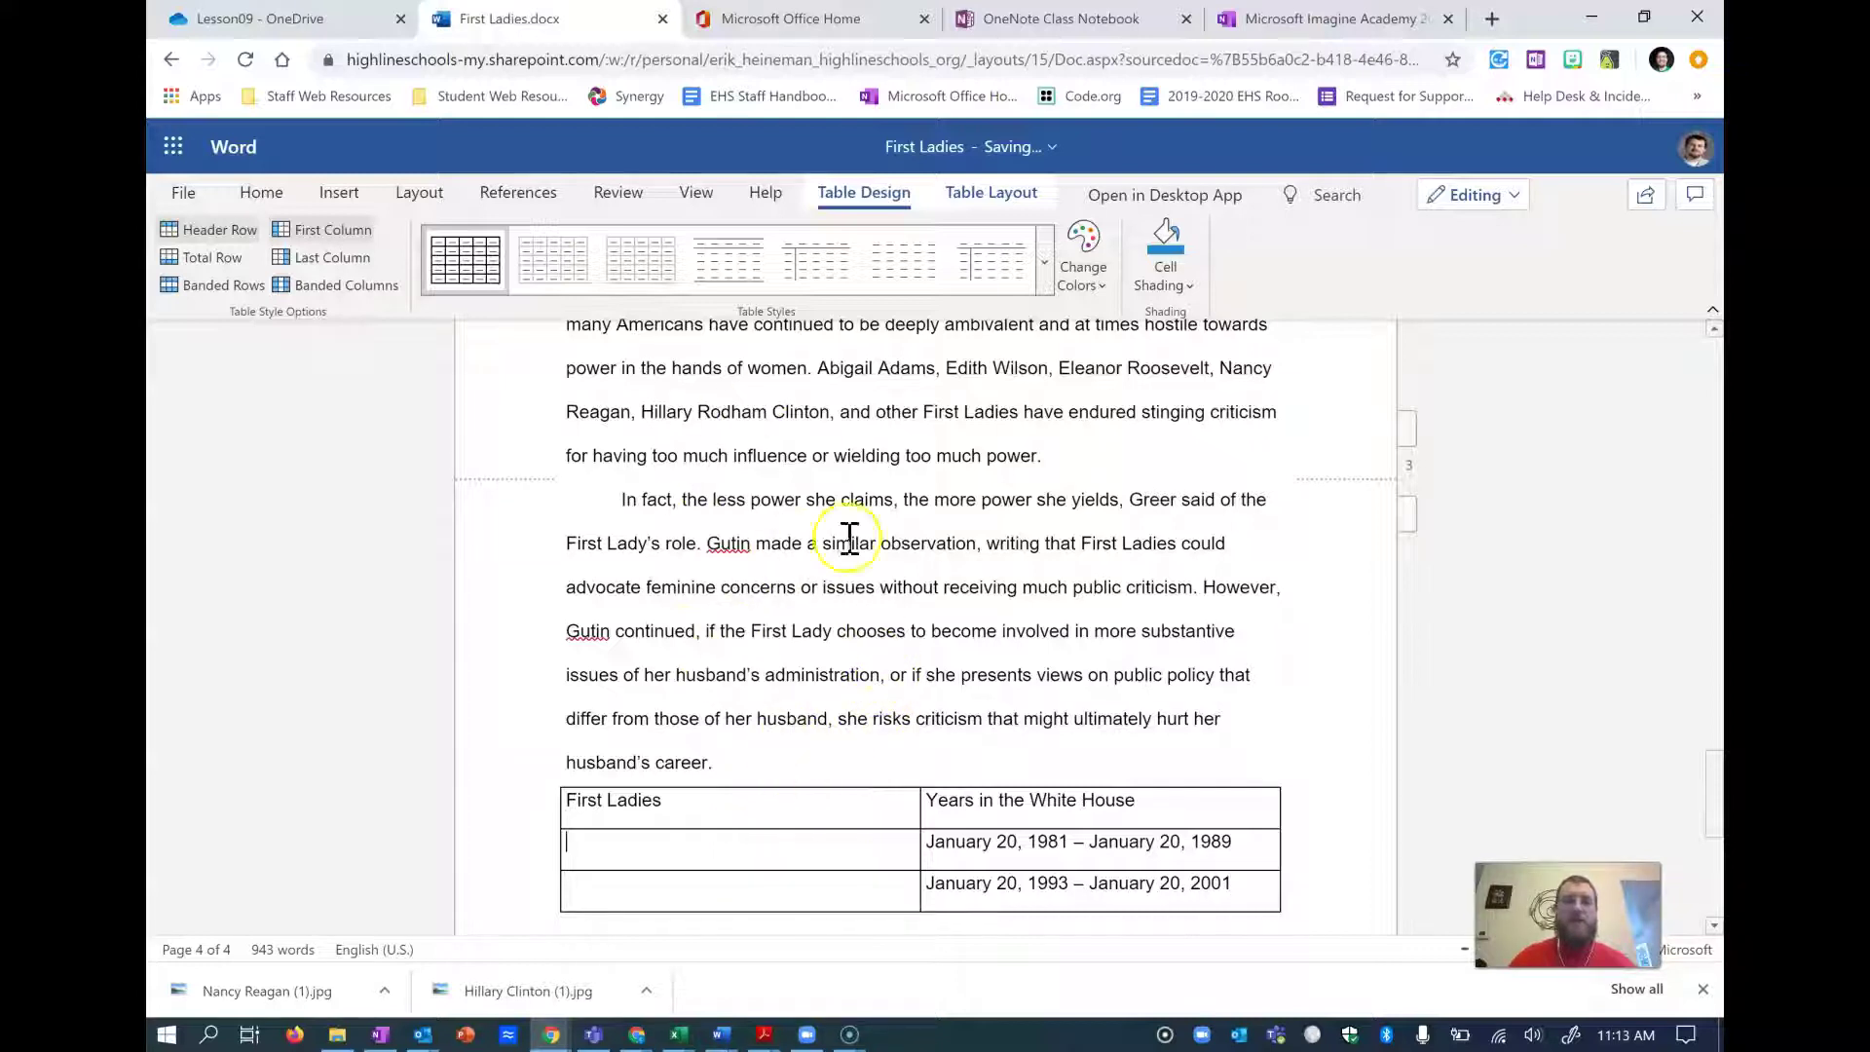
click(336, 191)
click(250, 276)
click(309, 255)
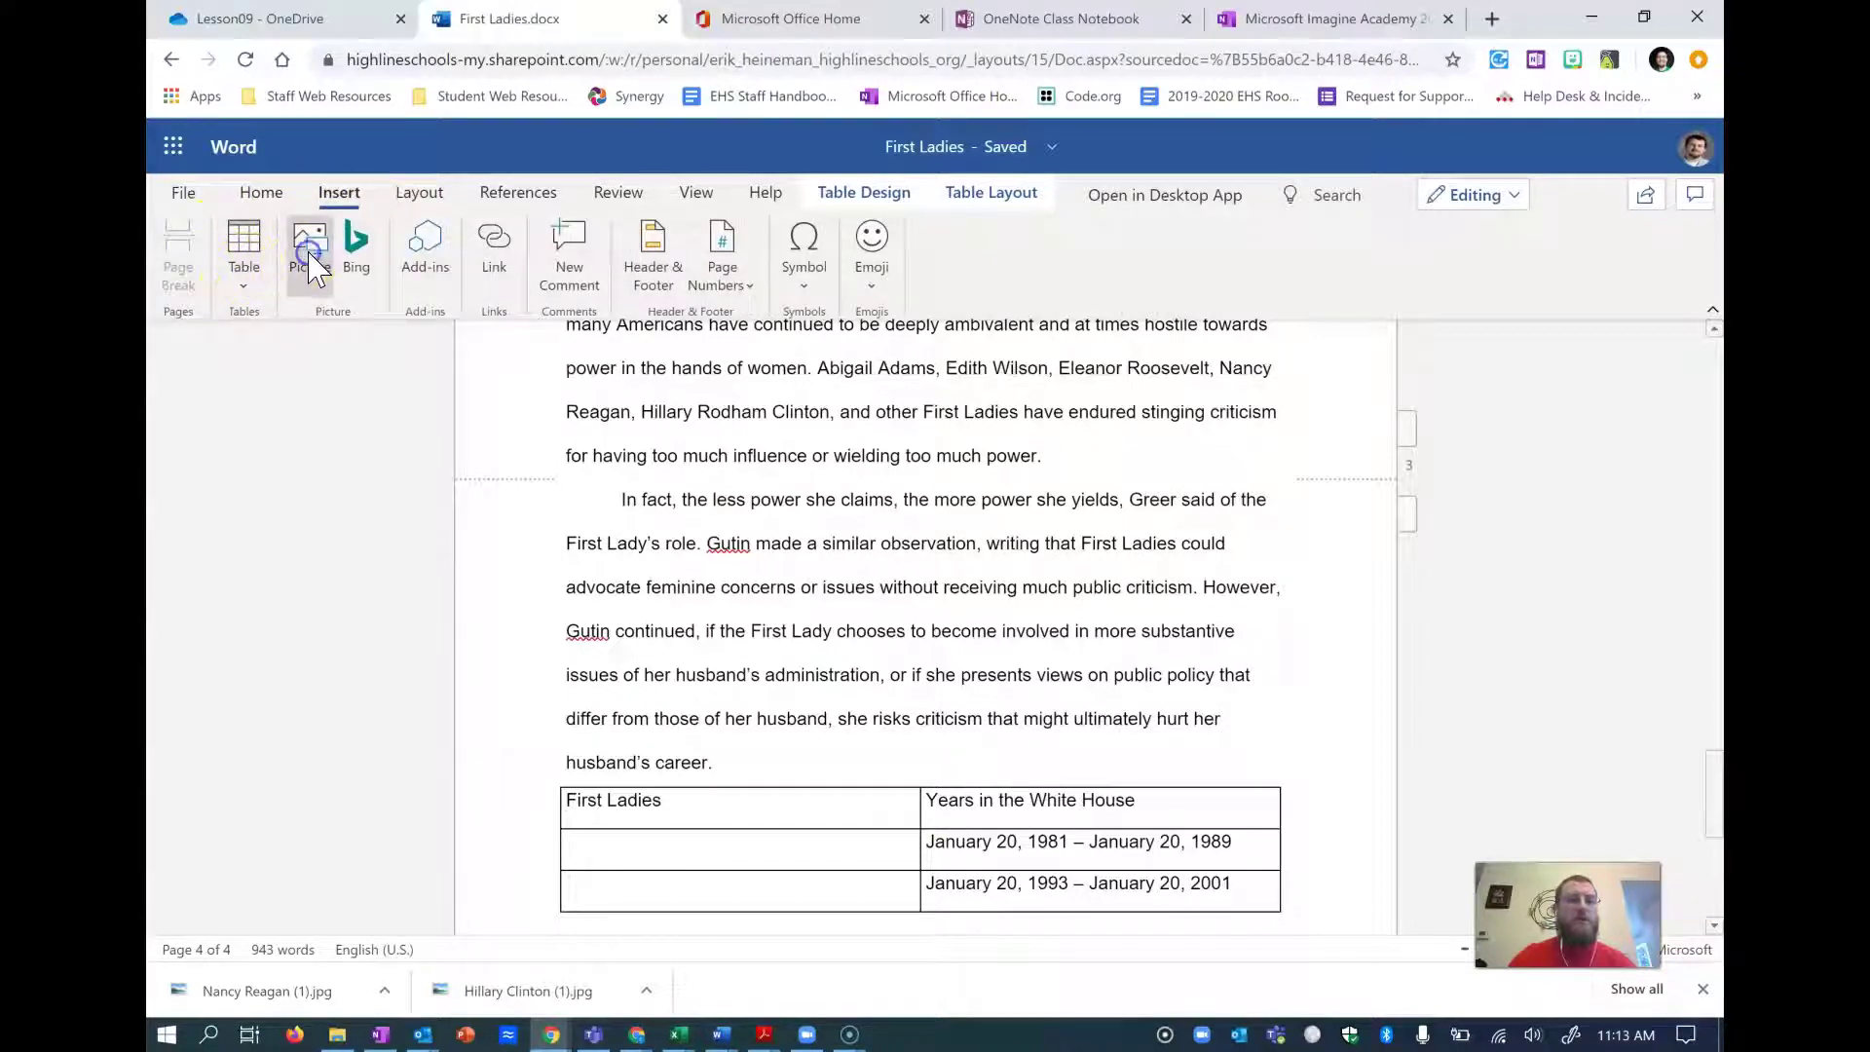
click(818, 557)
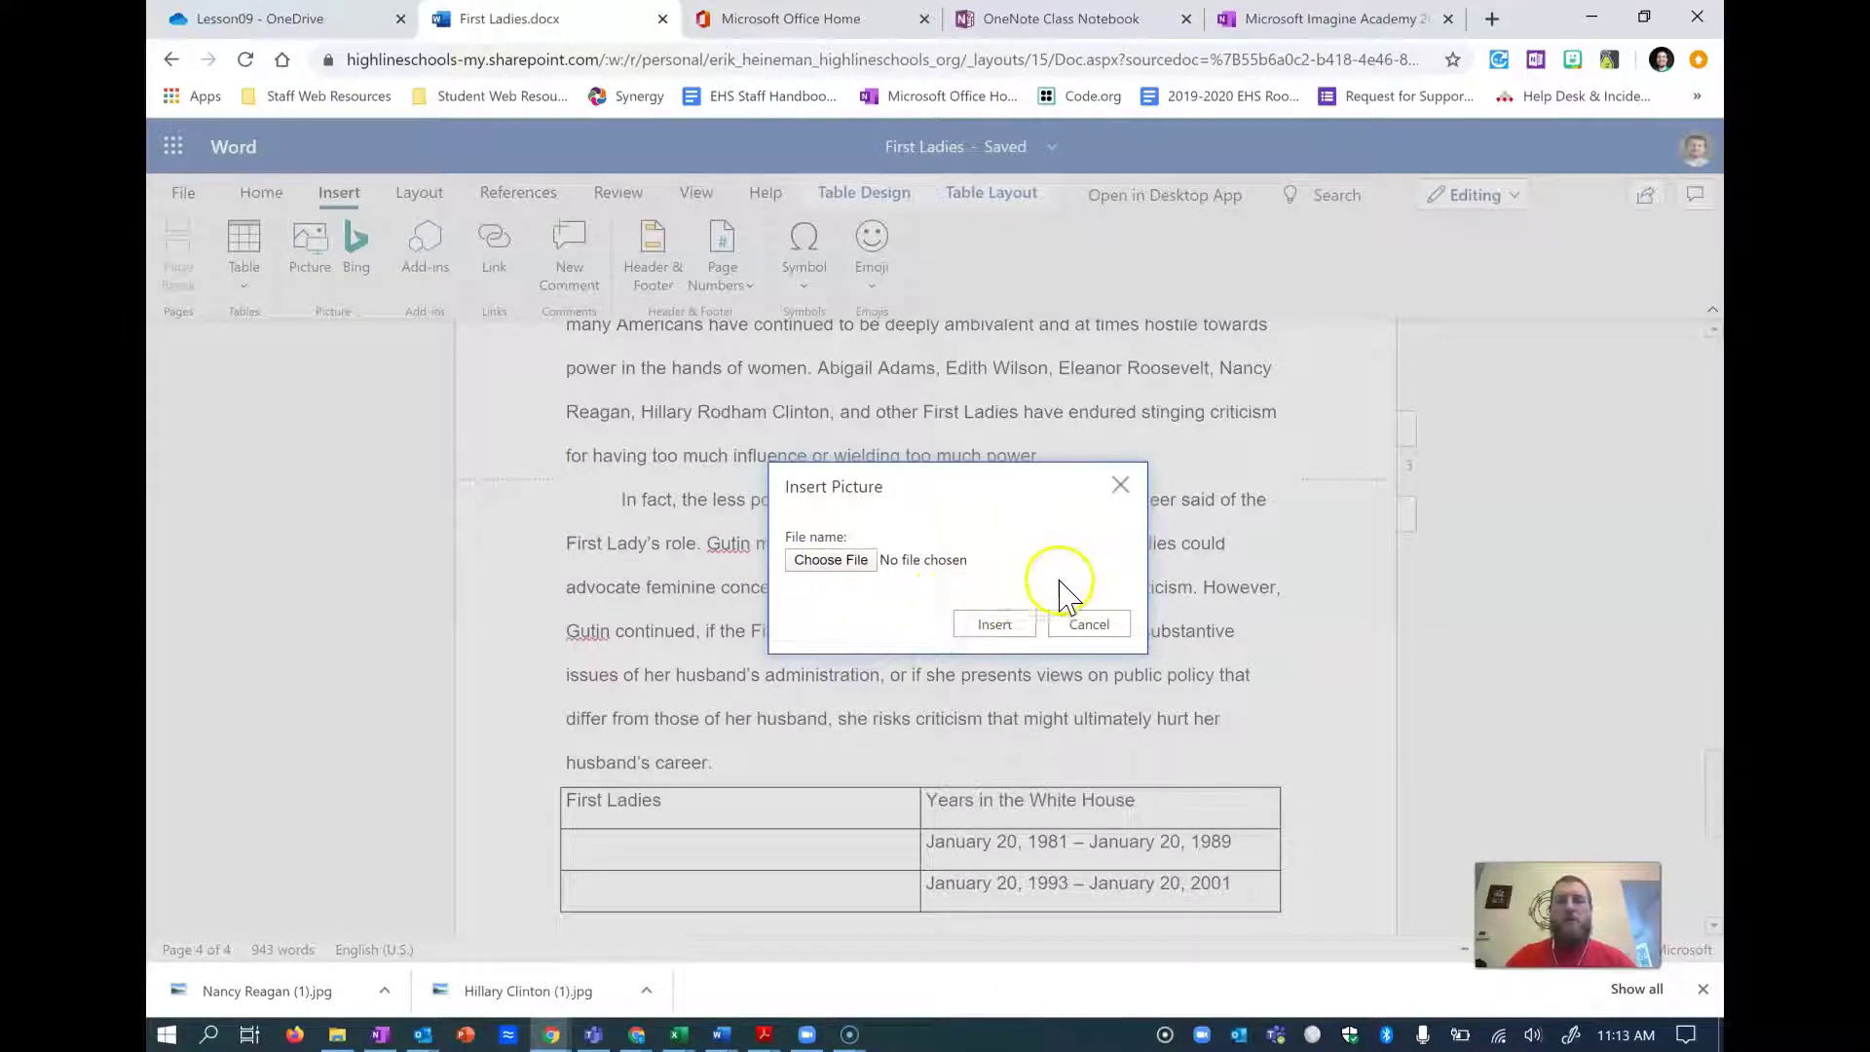
click(857, 564)
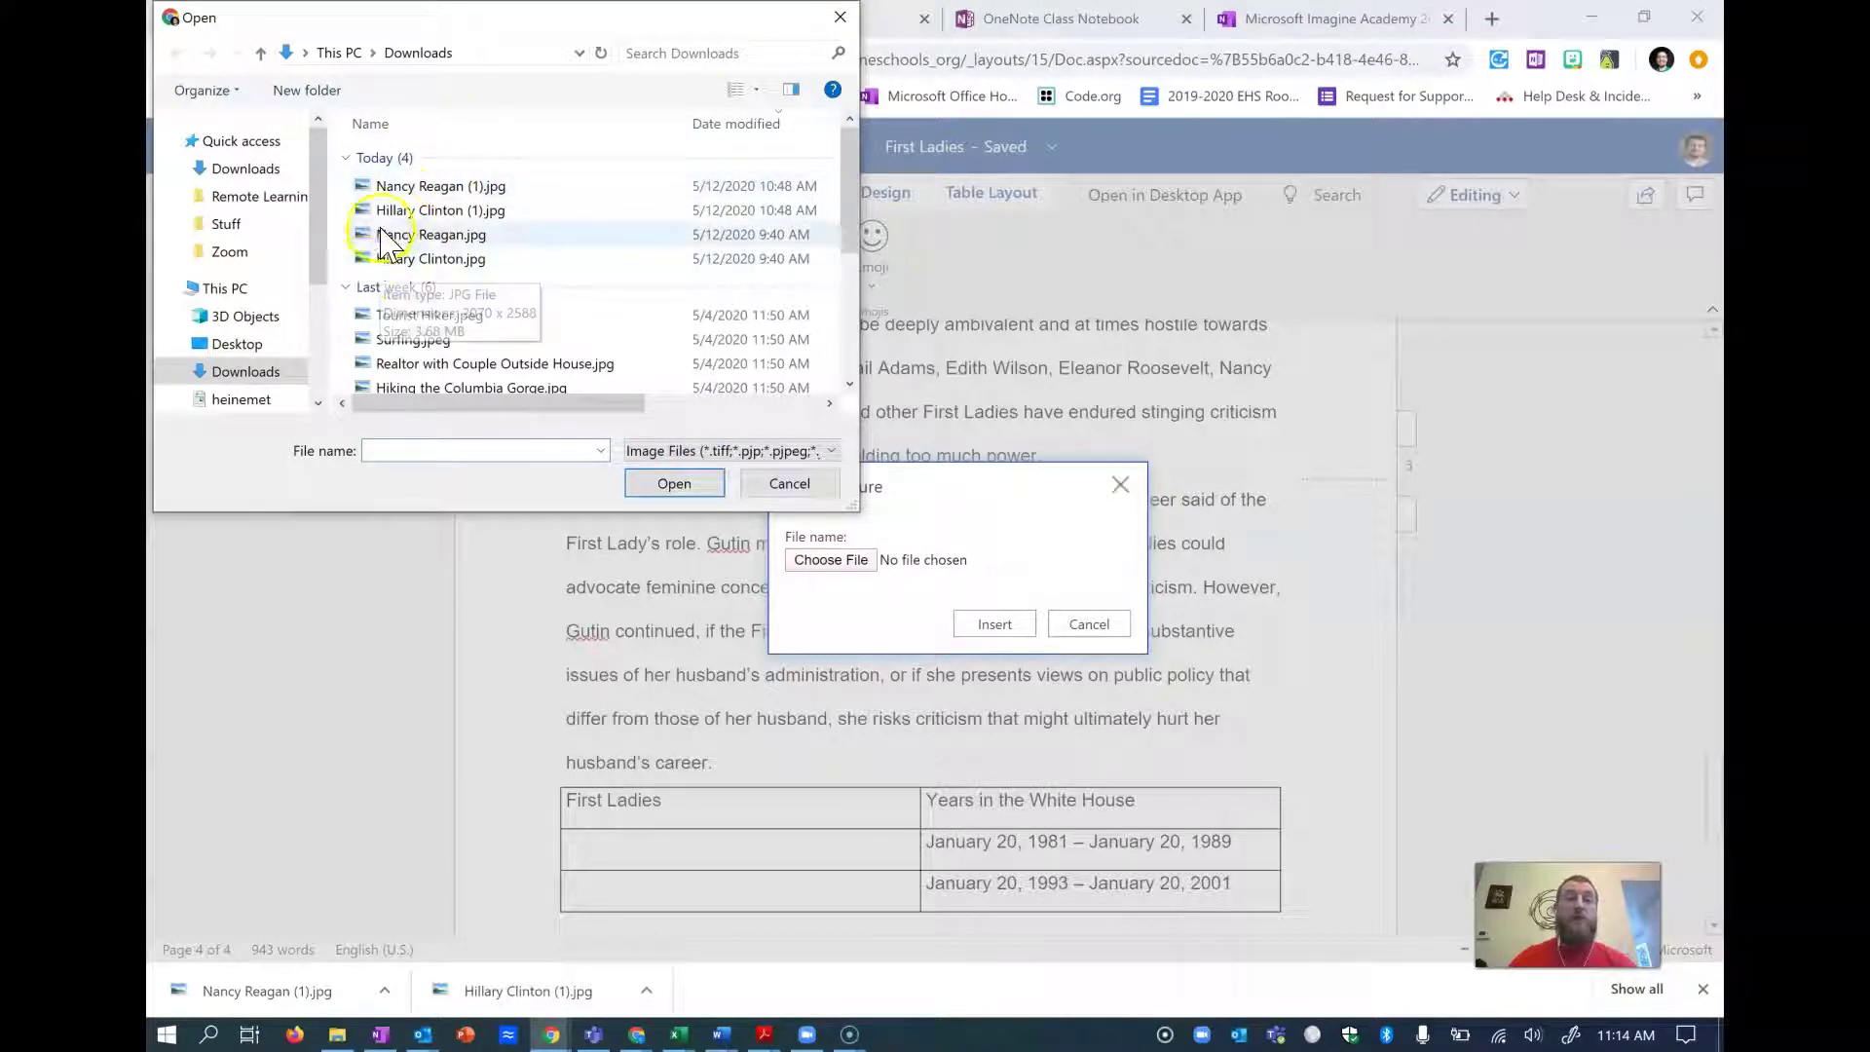
click(436, 235)
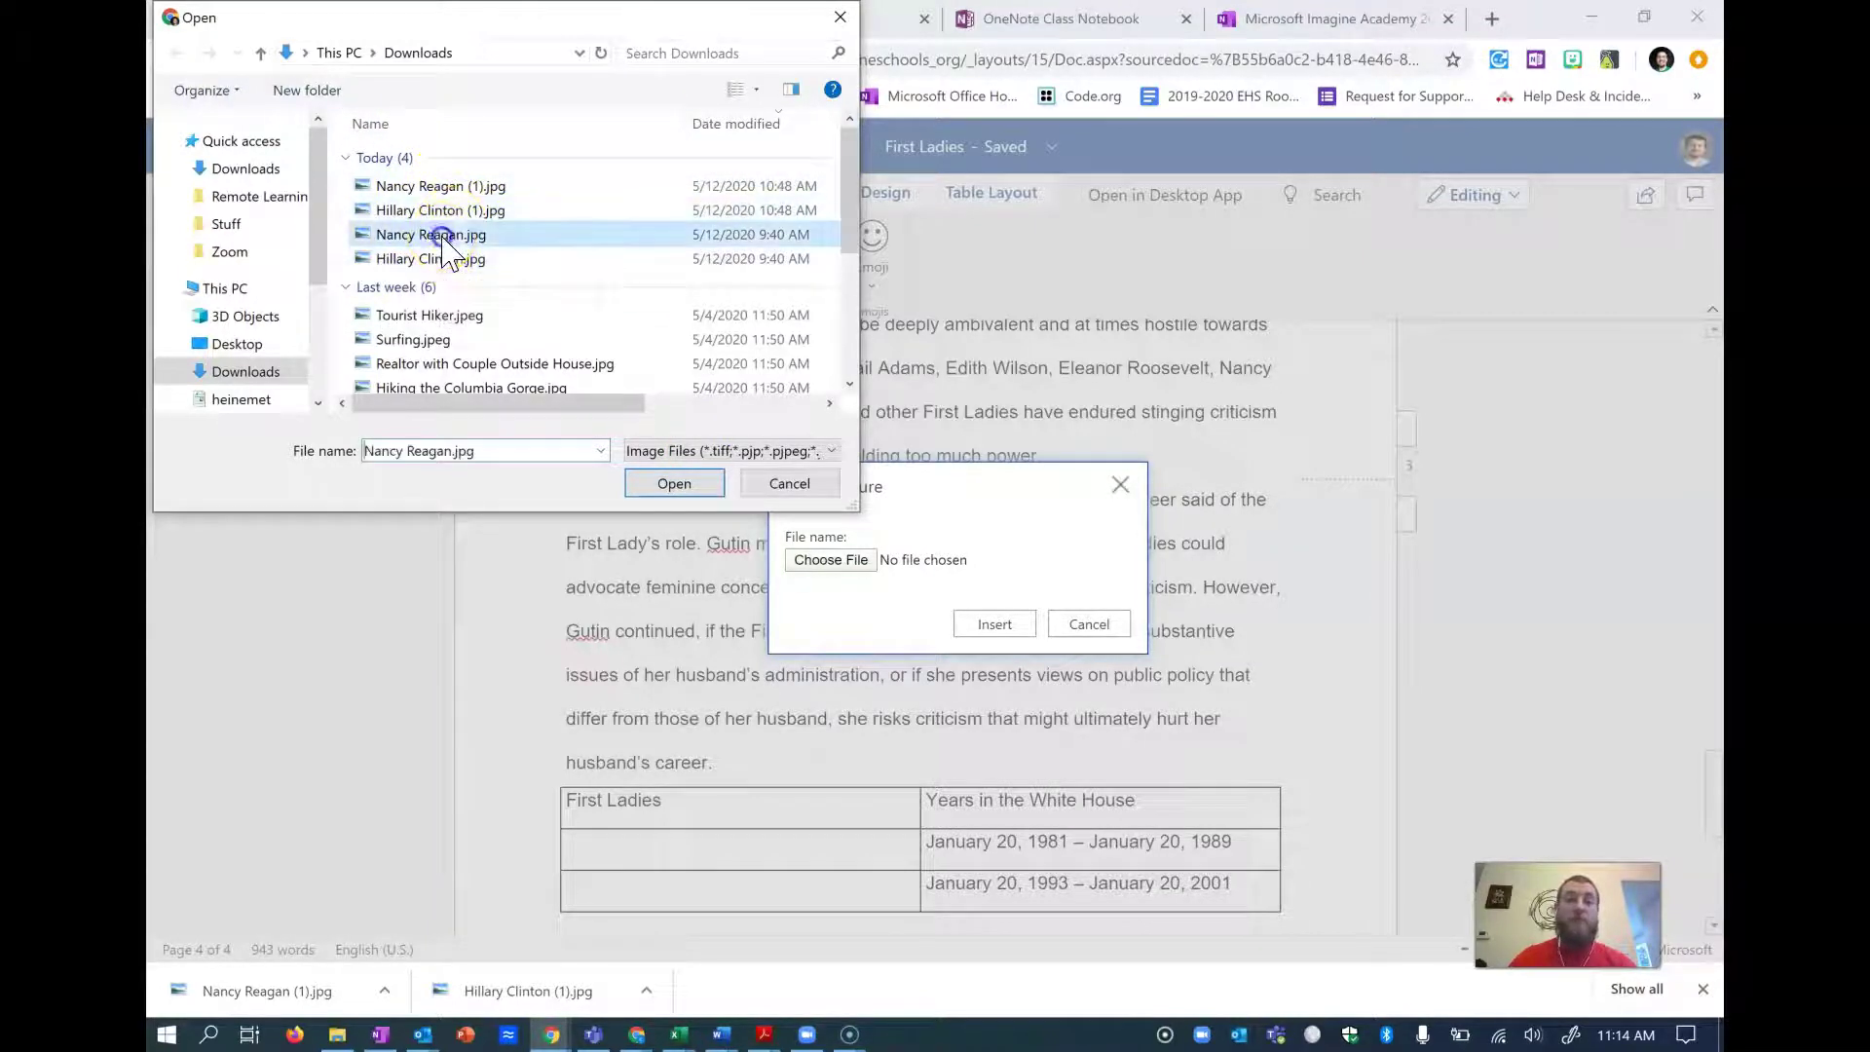
click(993, 628)
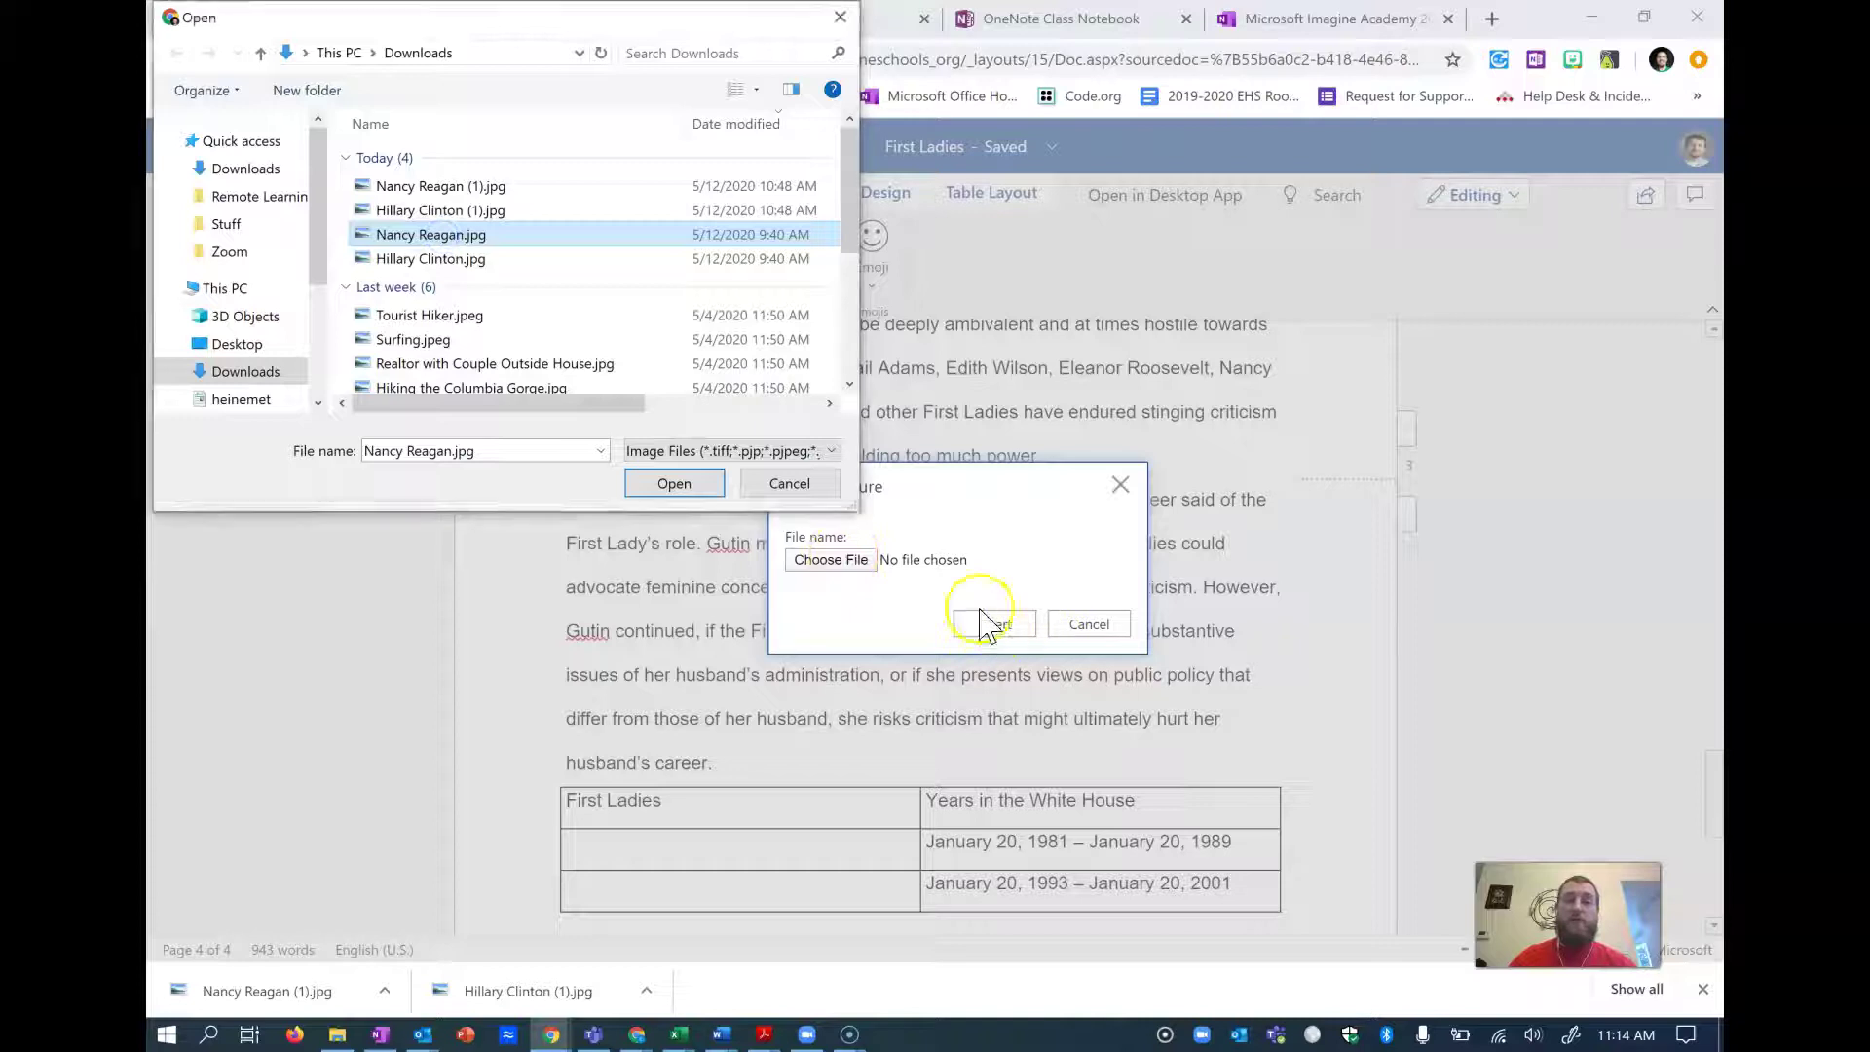
click(673, 483)
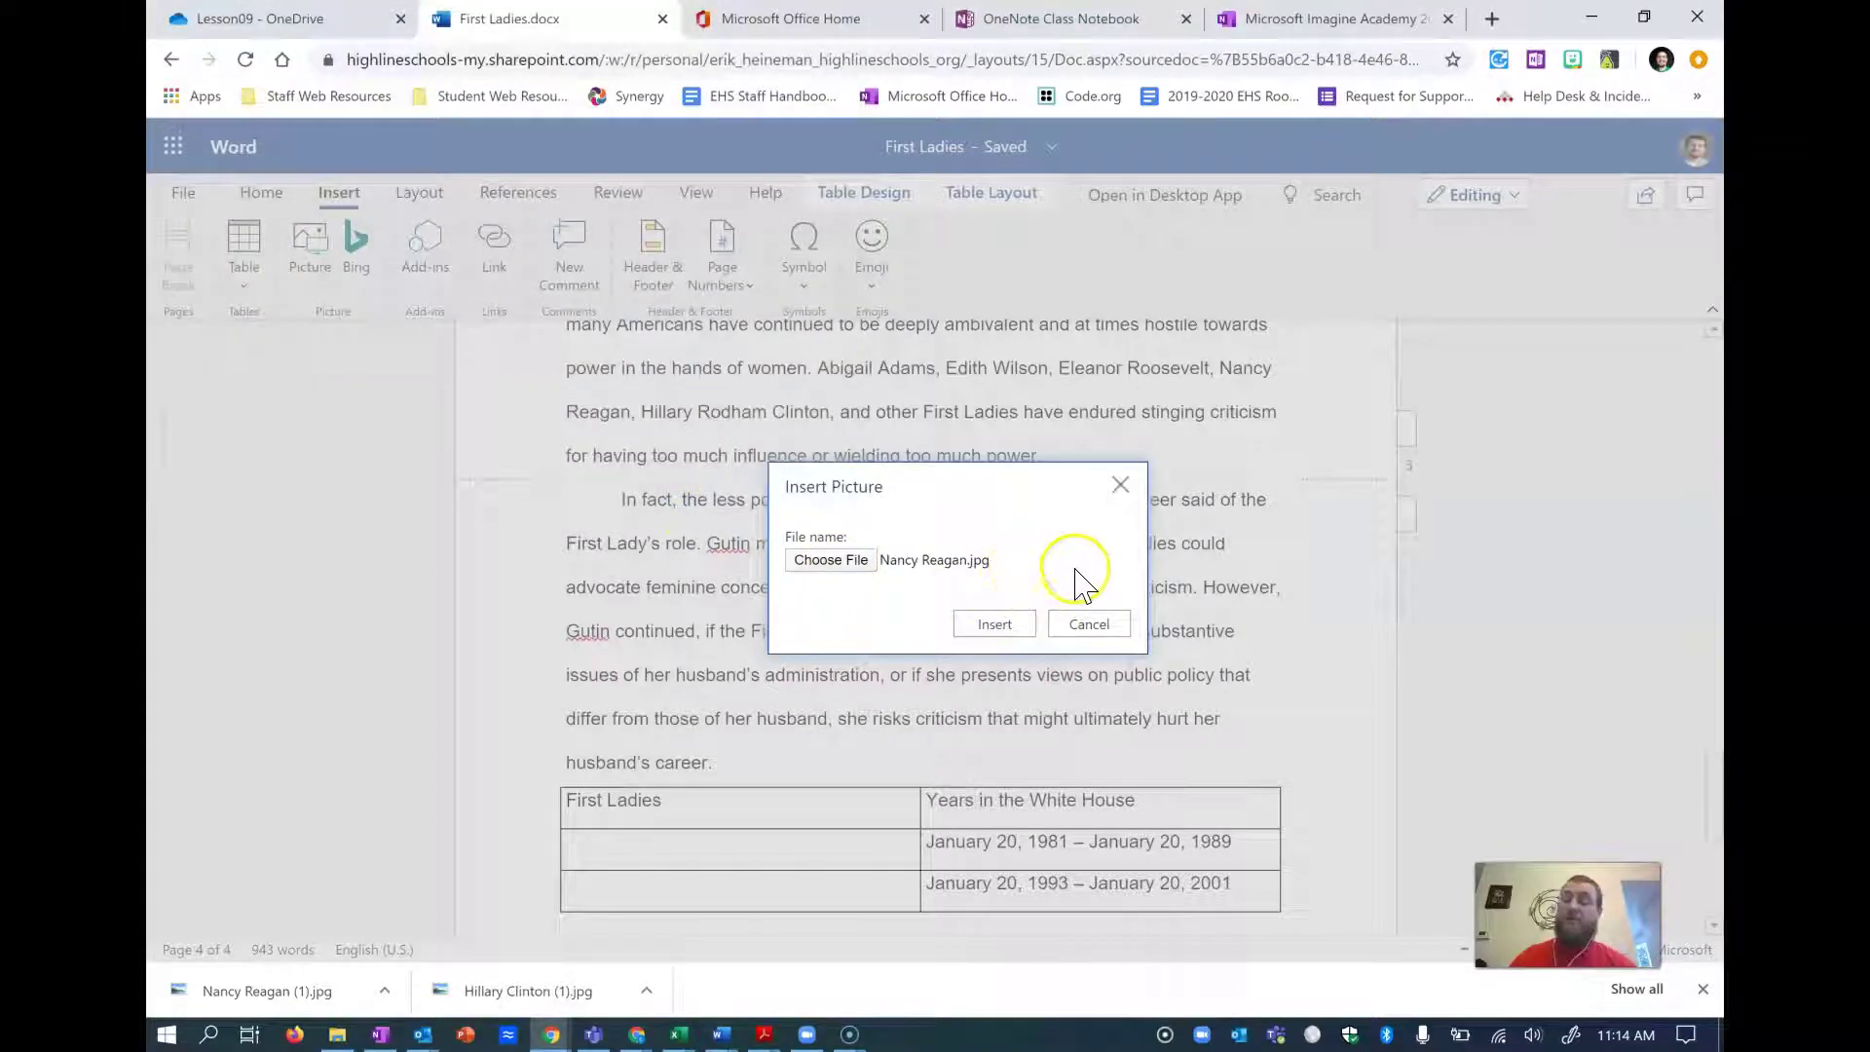
click(1011, 623)
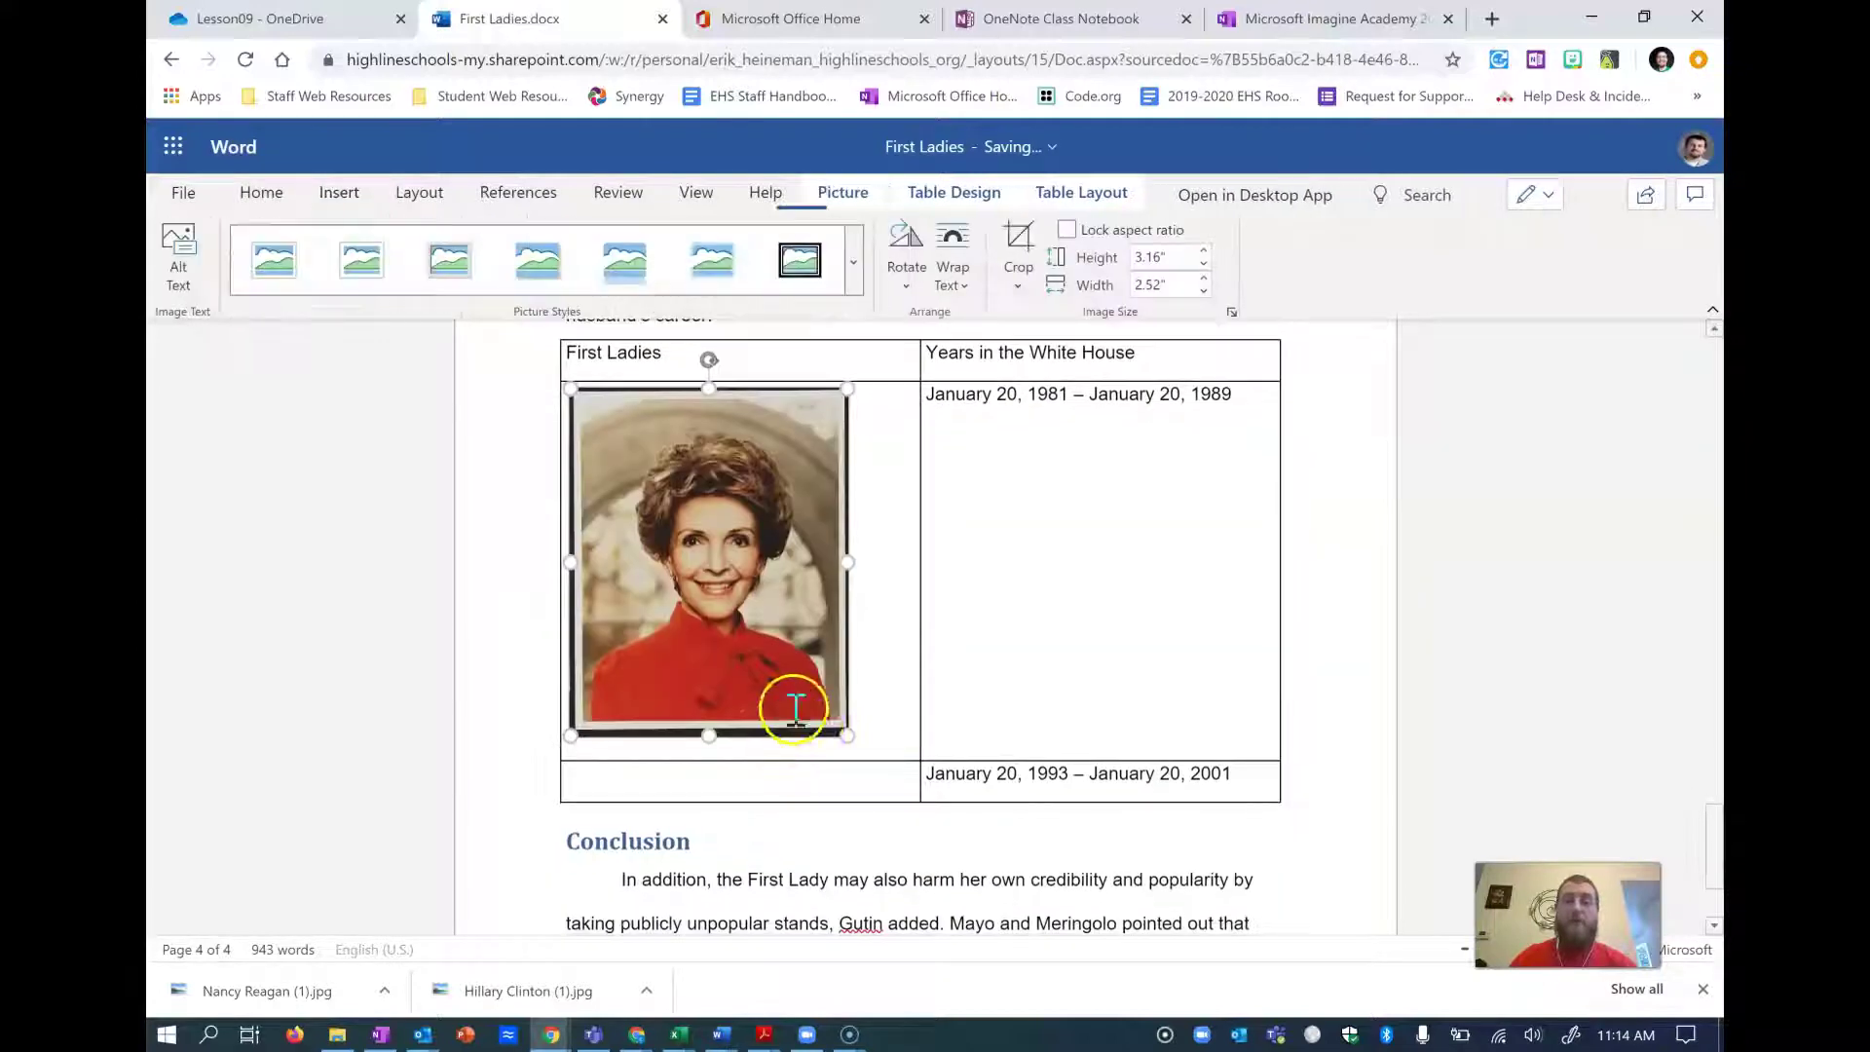
- Insert the picture Hillary Clinton.jpg from the Downloads folder into the first column of the table's third row
click(772, 779)
click(339, 192)
click(331, 263)
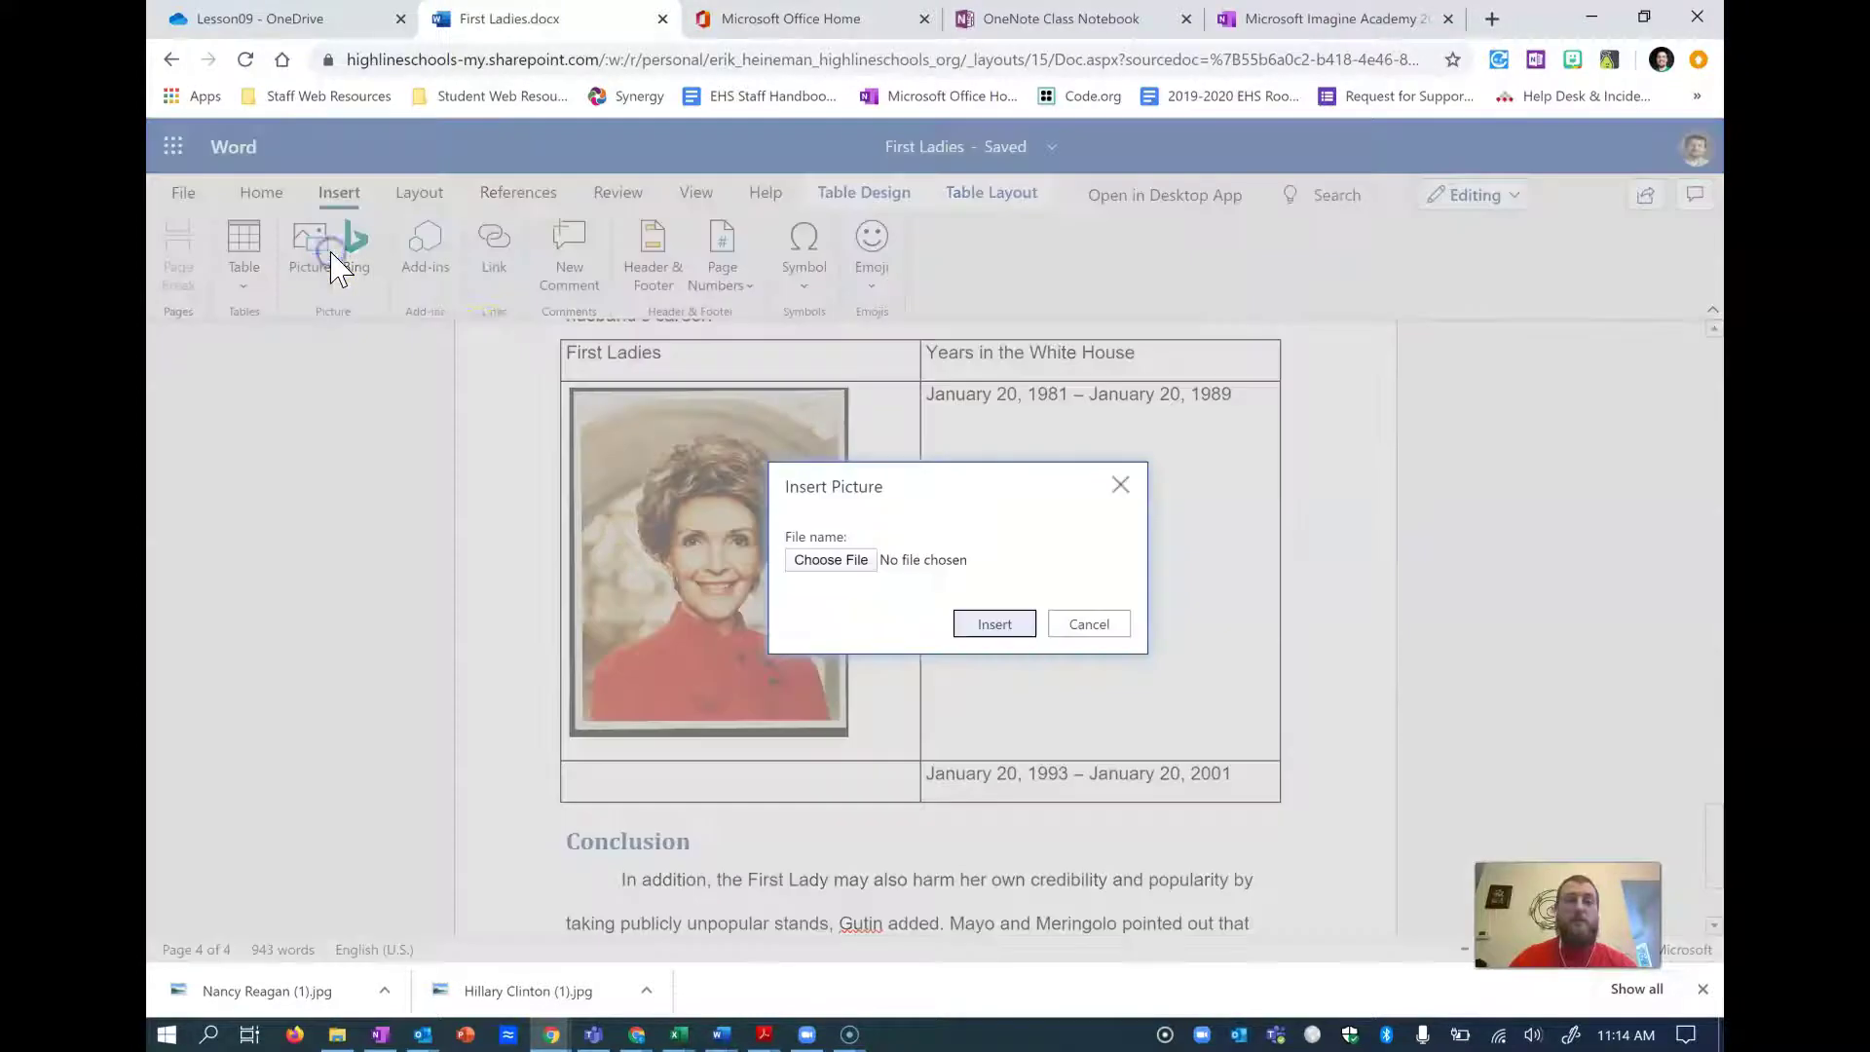
click(828, 561)
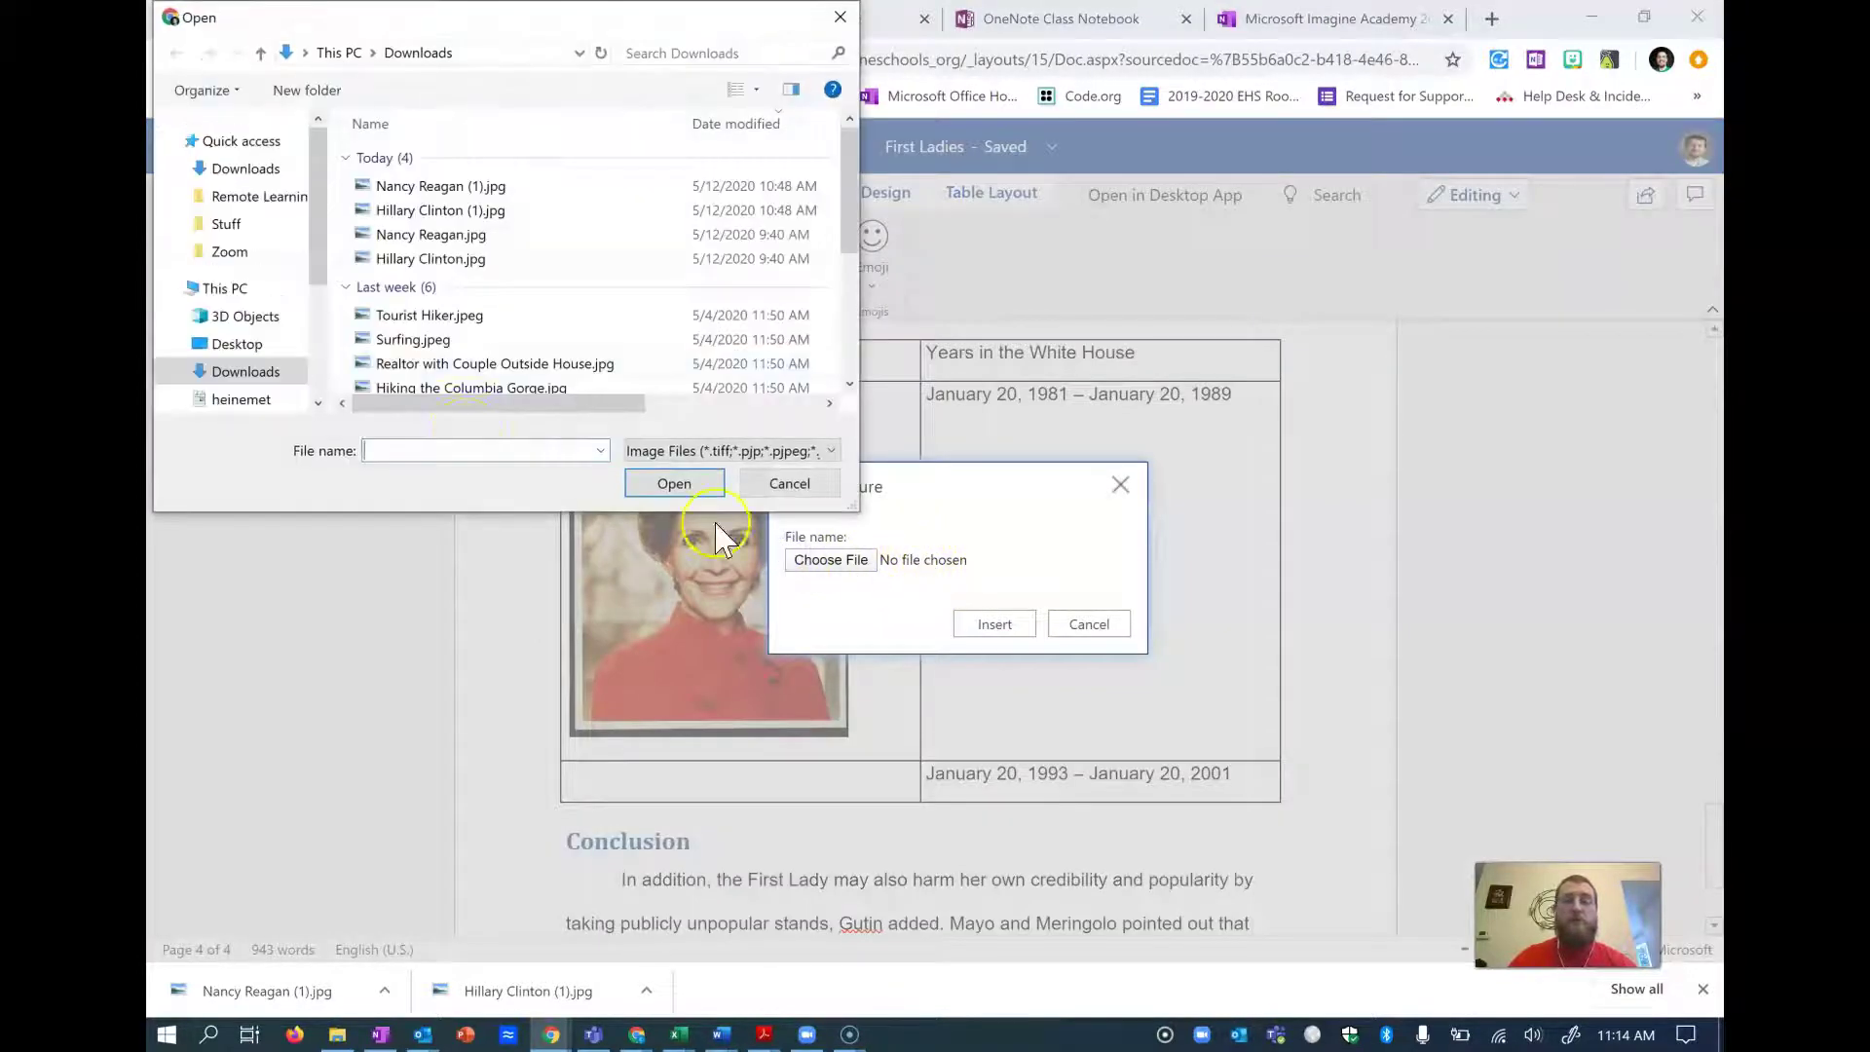
click(430, 258)
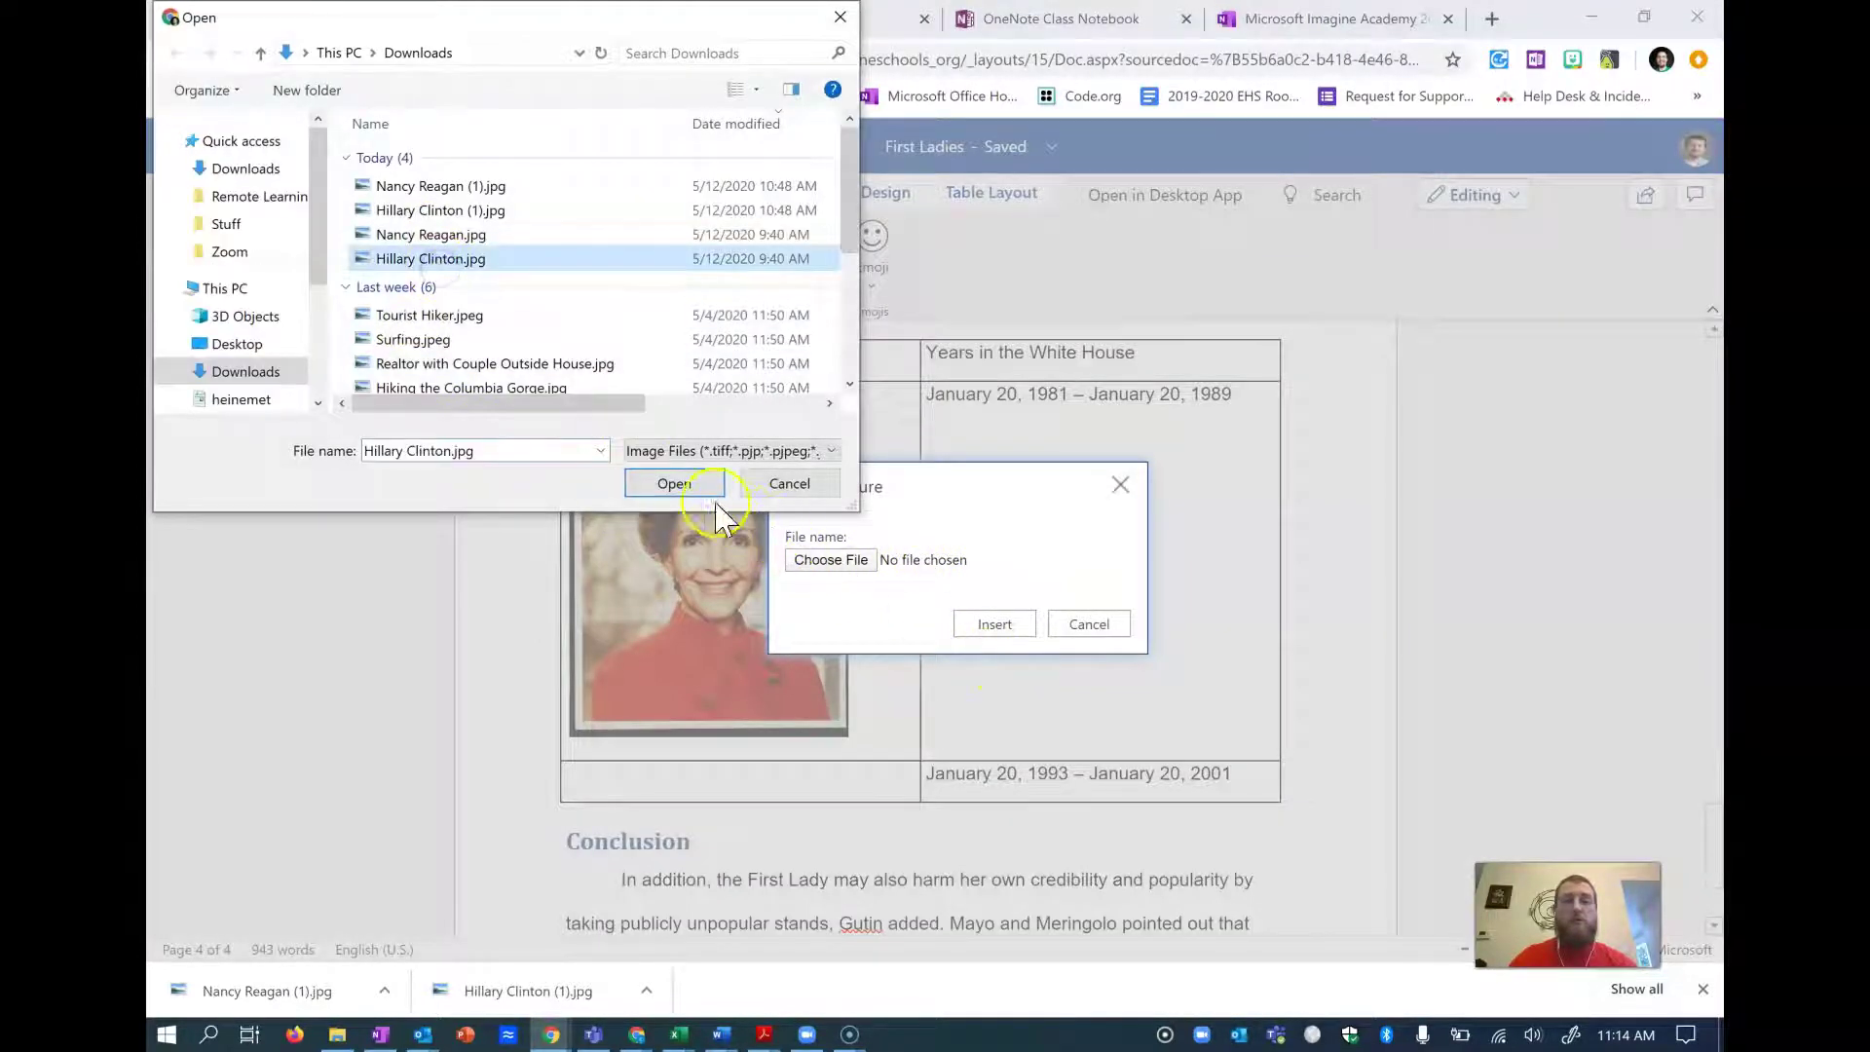
click(674, 483)
click(994, 624)
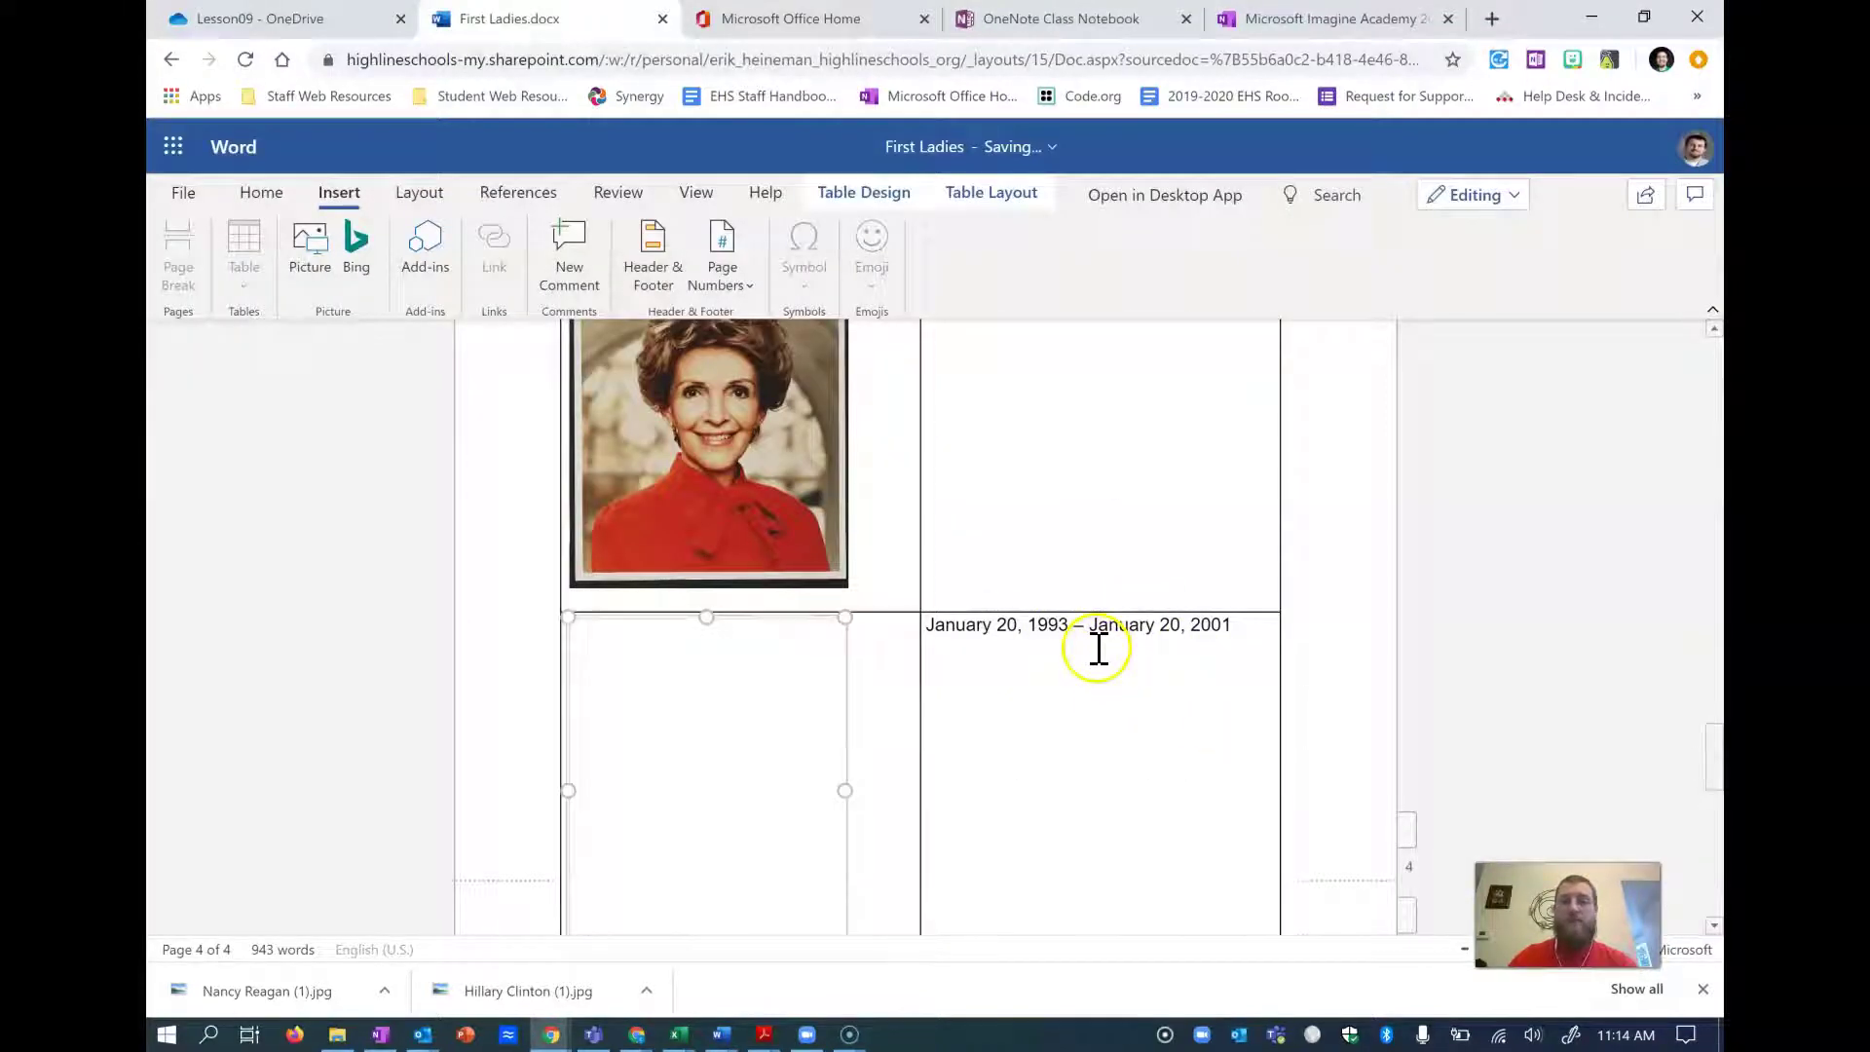
- Lock the aspect ratio of the Nancy Reagan picture and set its height to 1.27"
click(769, 475)
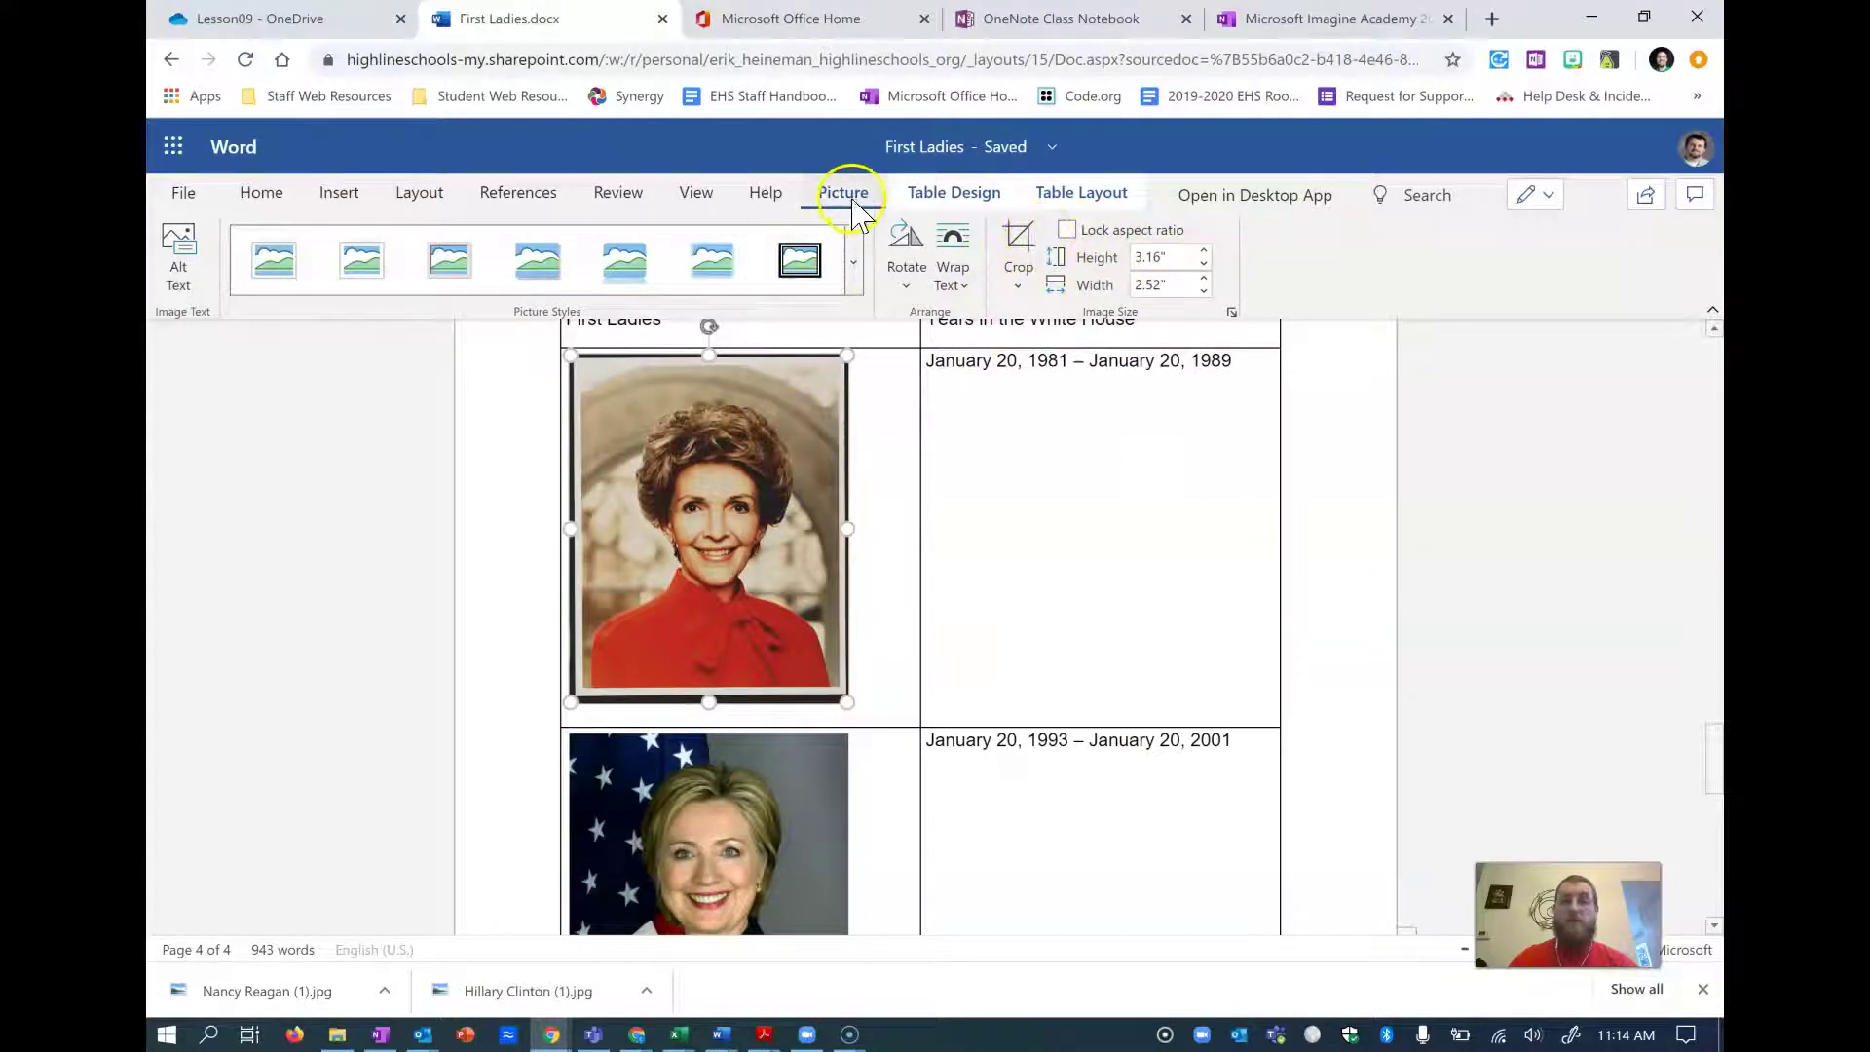
click(1079, 232)
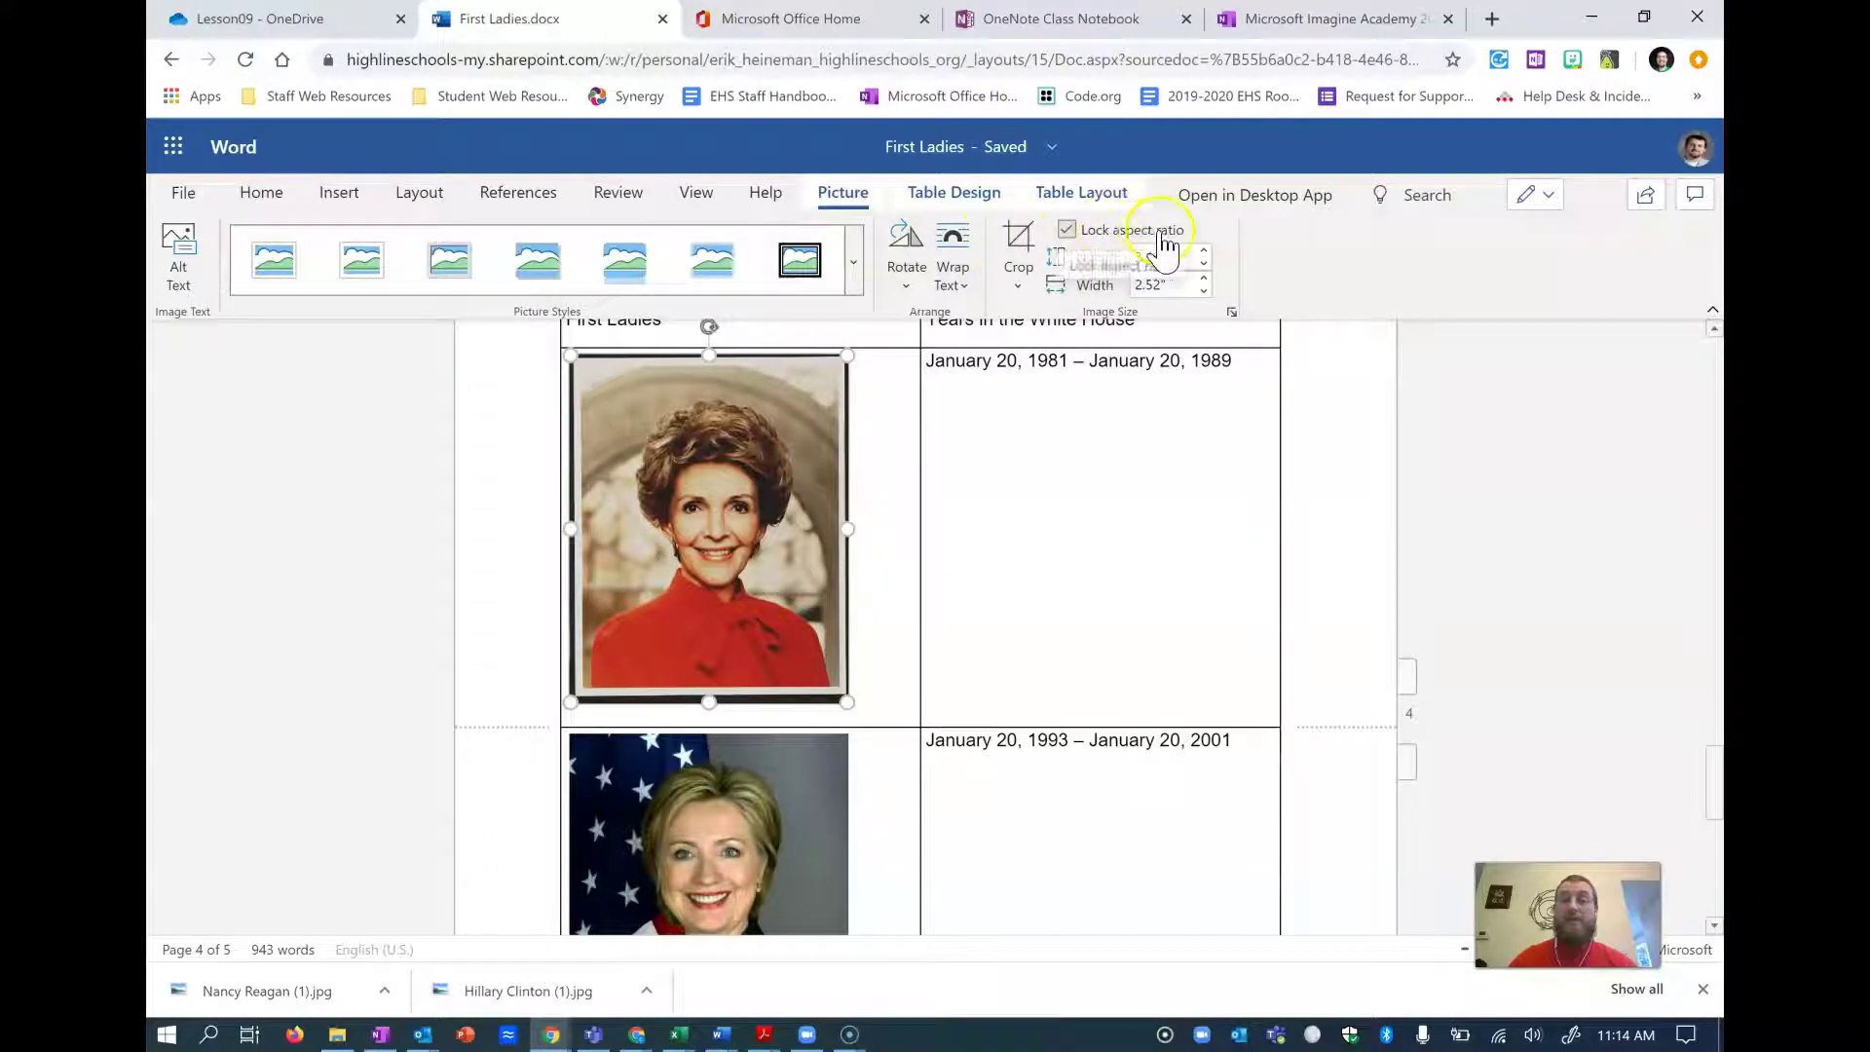
drag(1179, 255, 1097, 259)
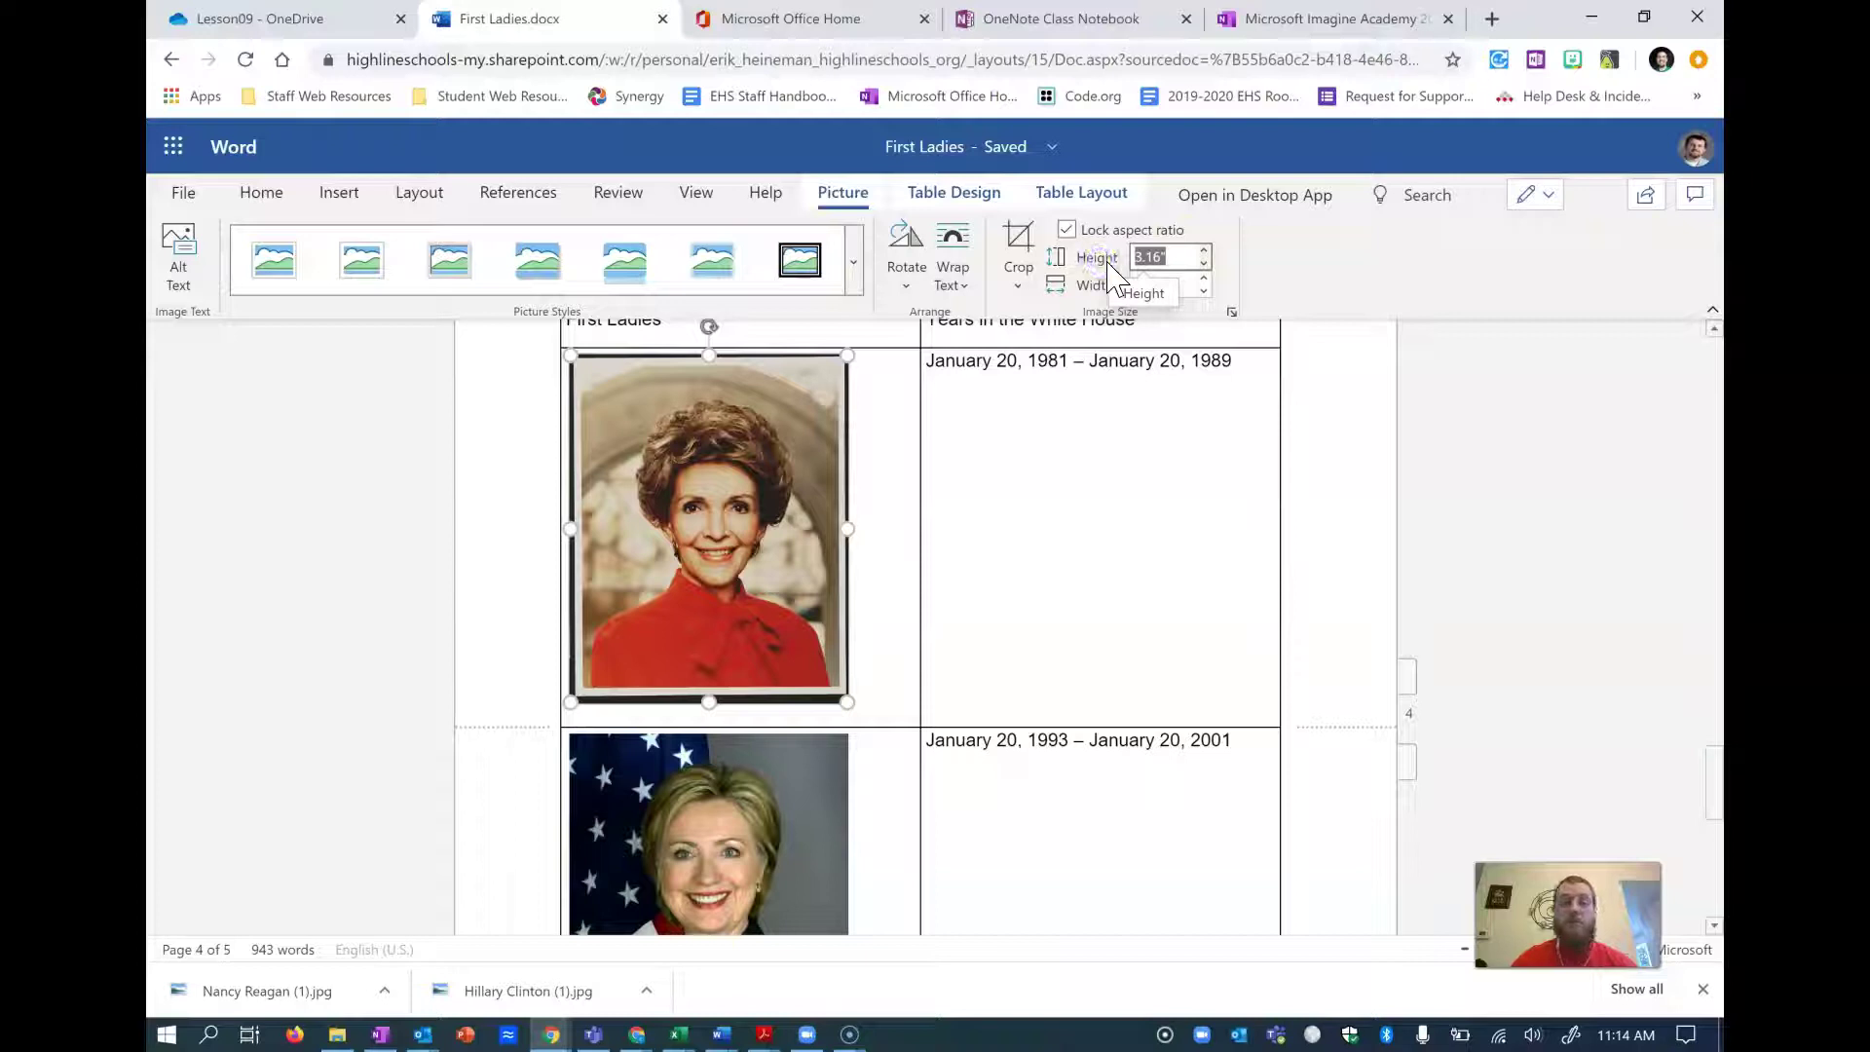
key(Return)
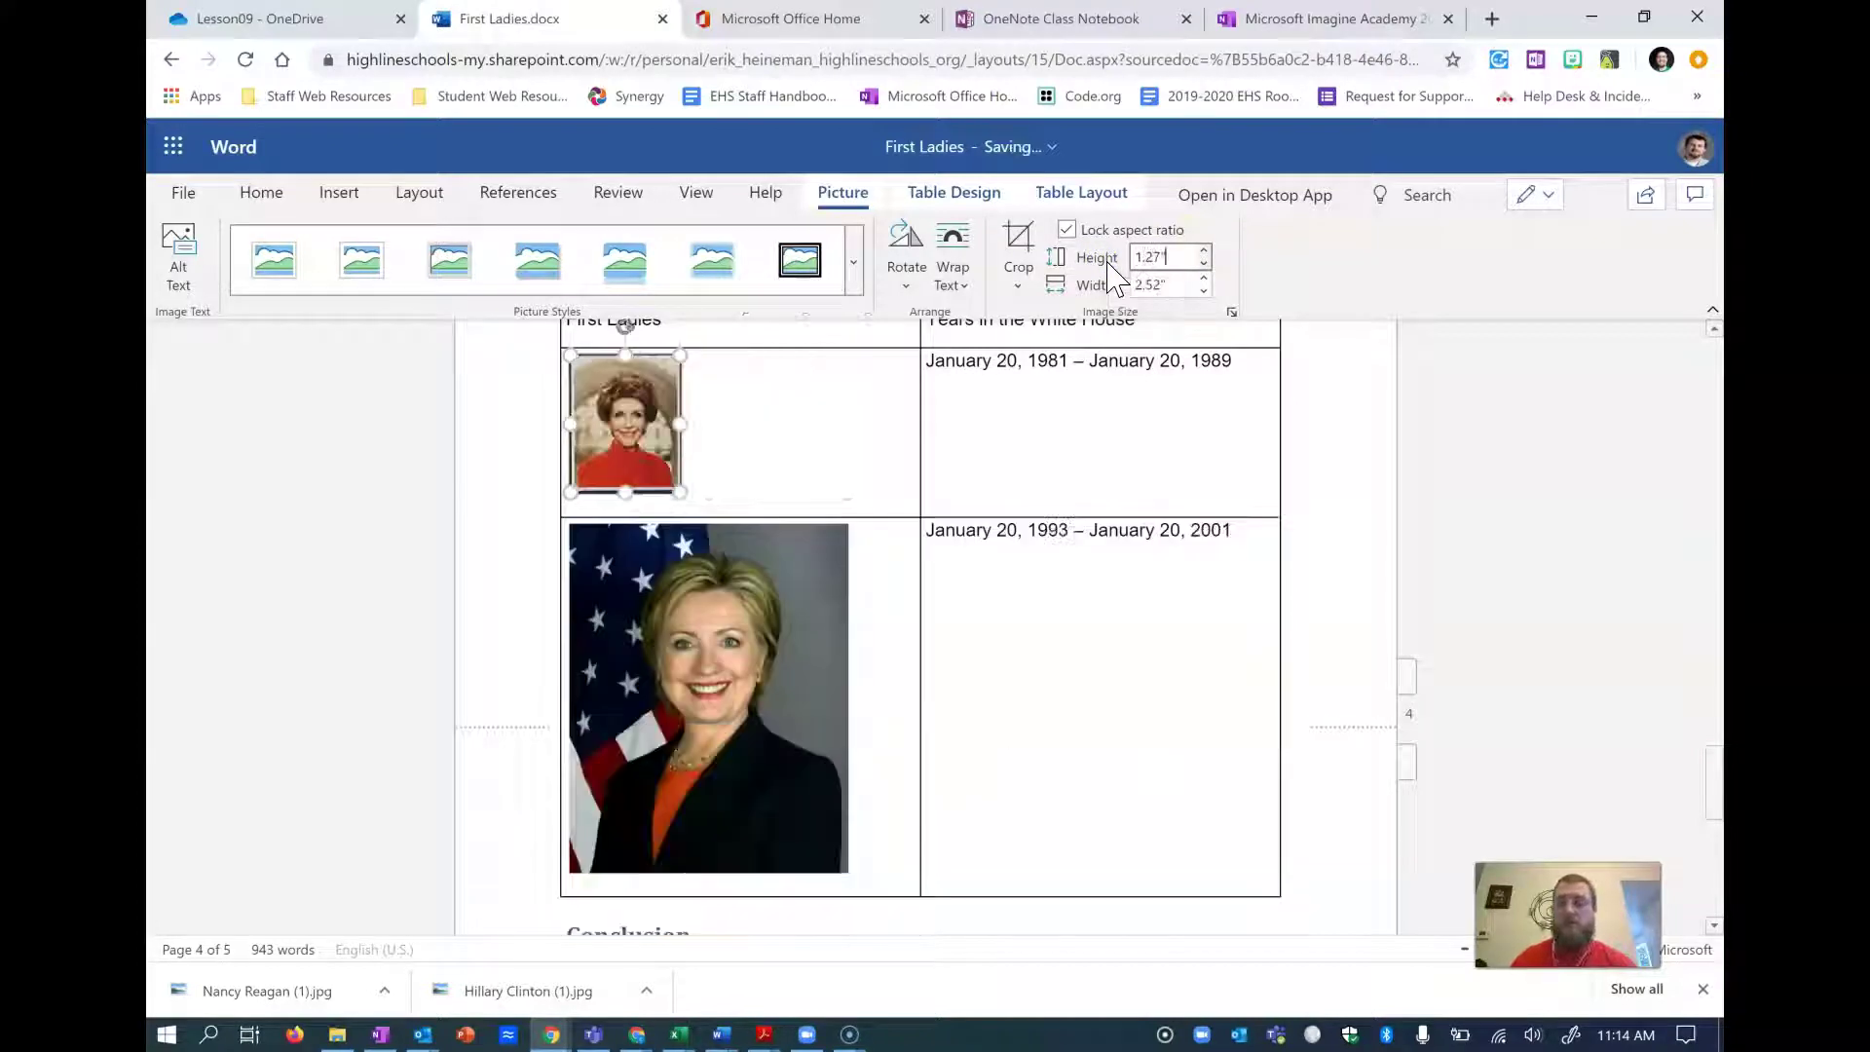
- Lock the aspect ratio of the Hillary Clinton picture and set its height to 1.27"
click(722, 635)
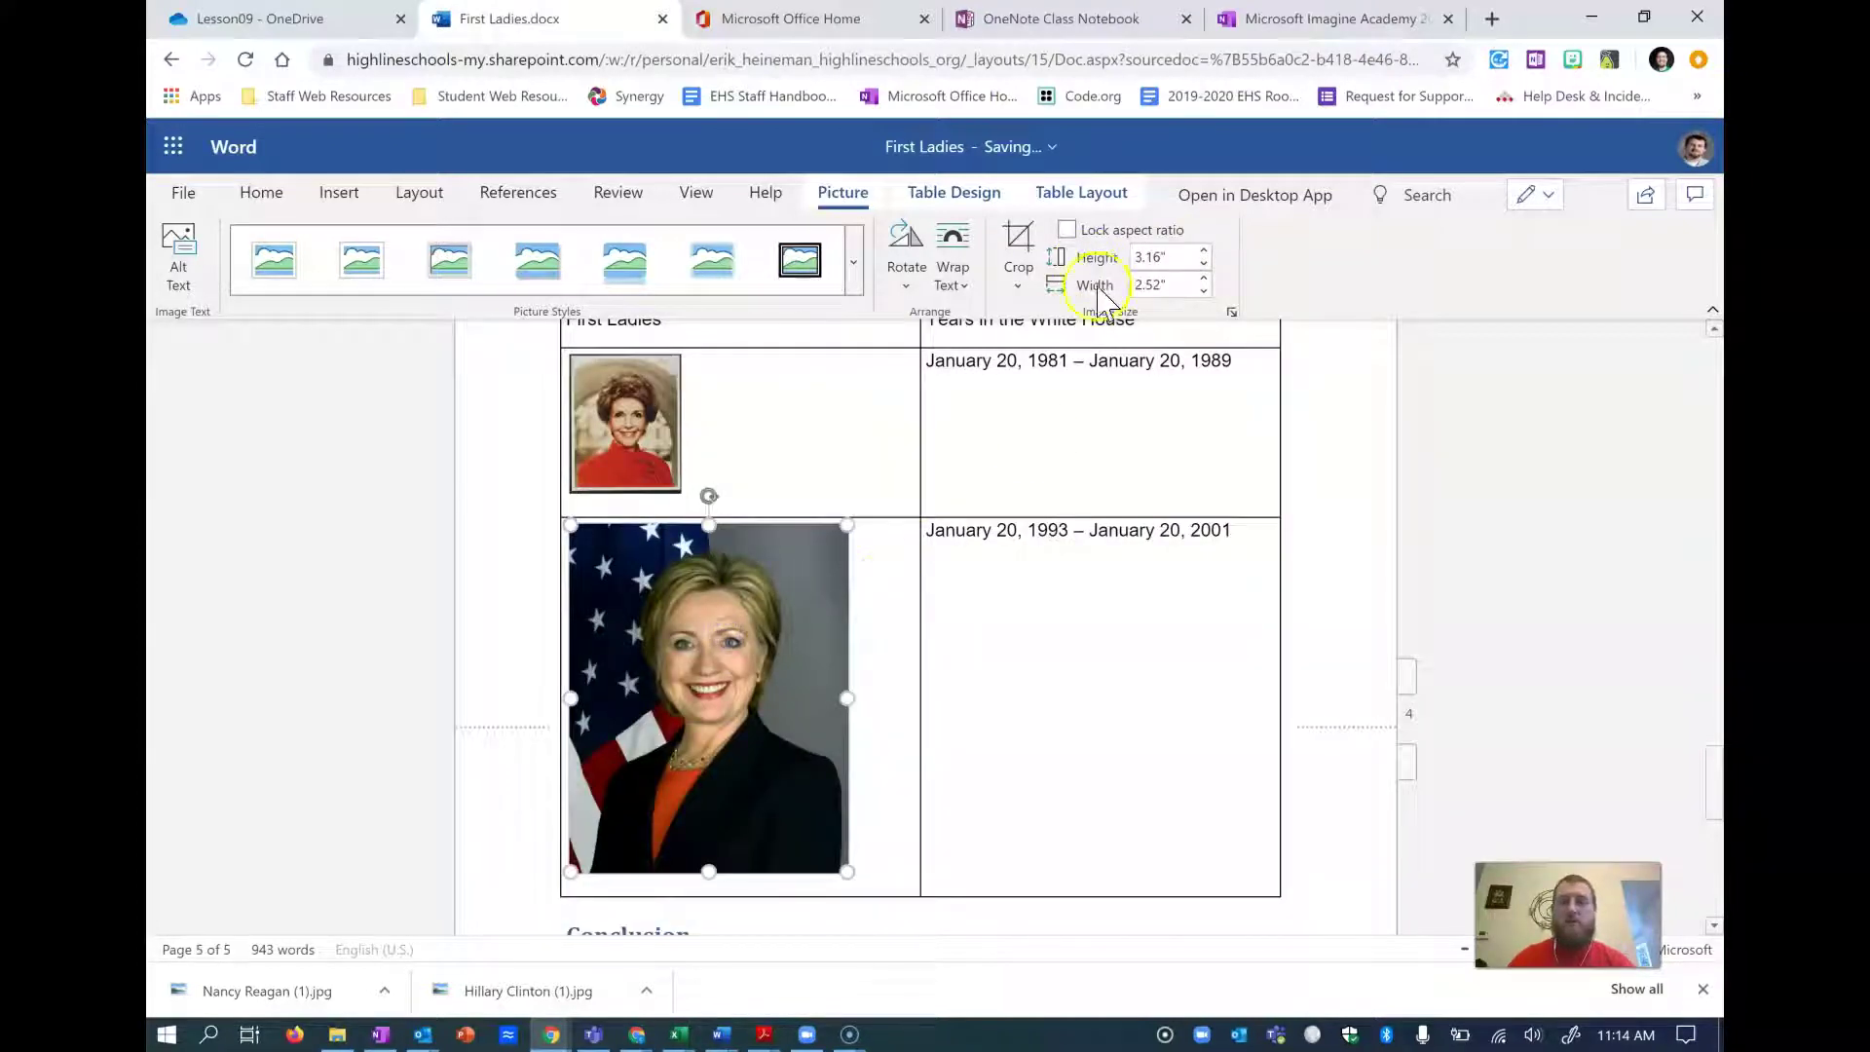
click(1068, 229)
click(1194, 255)
text(1.27)
key(Return)
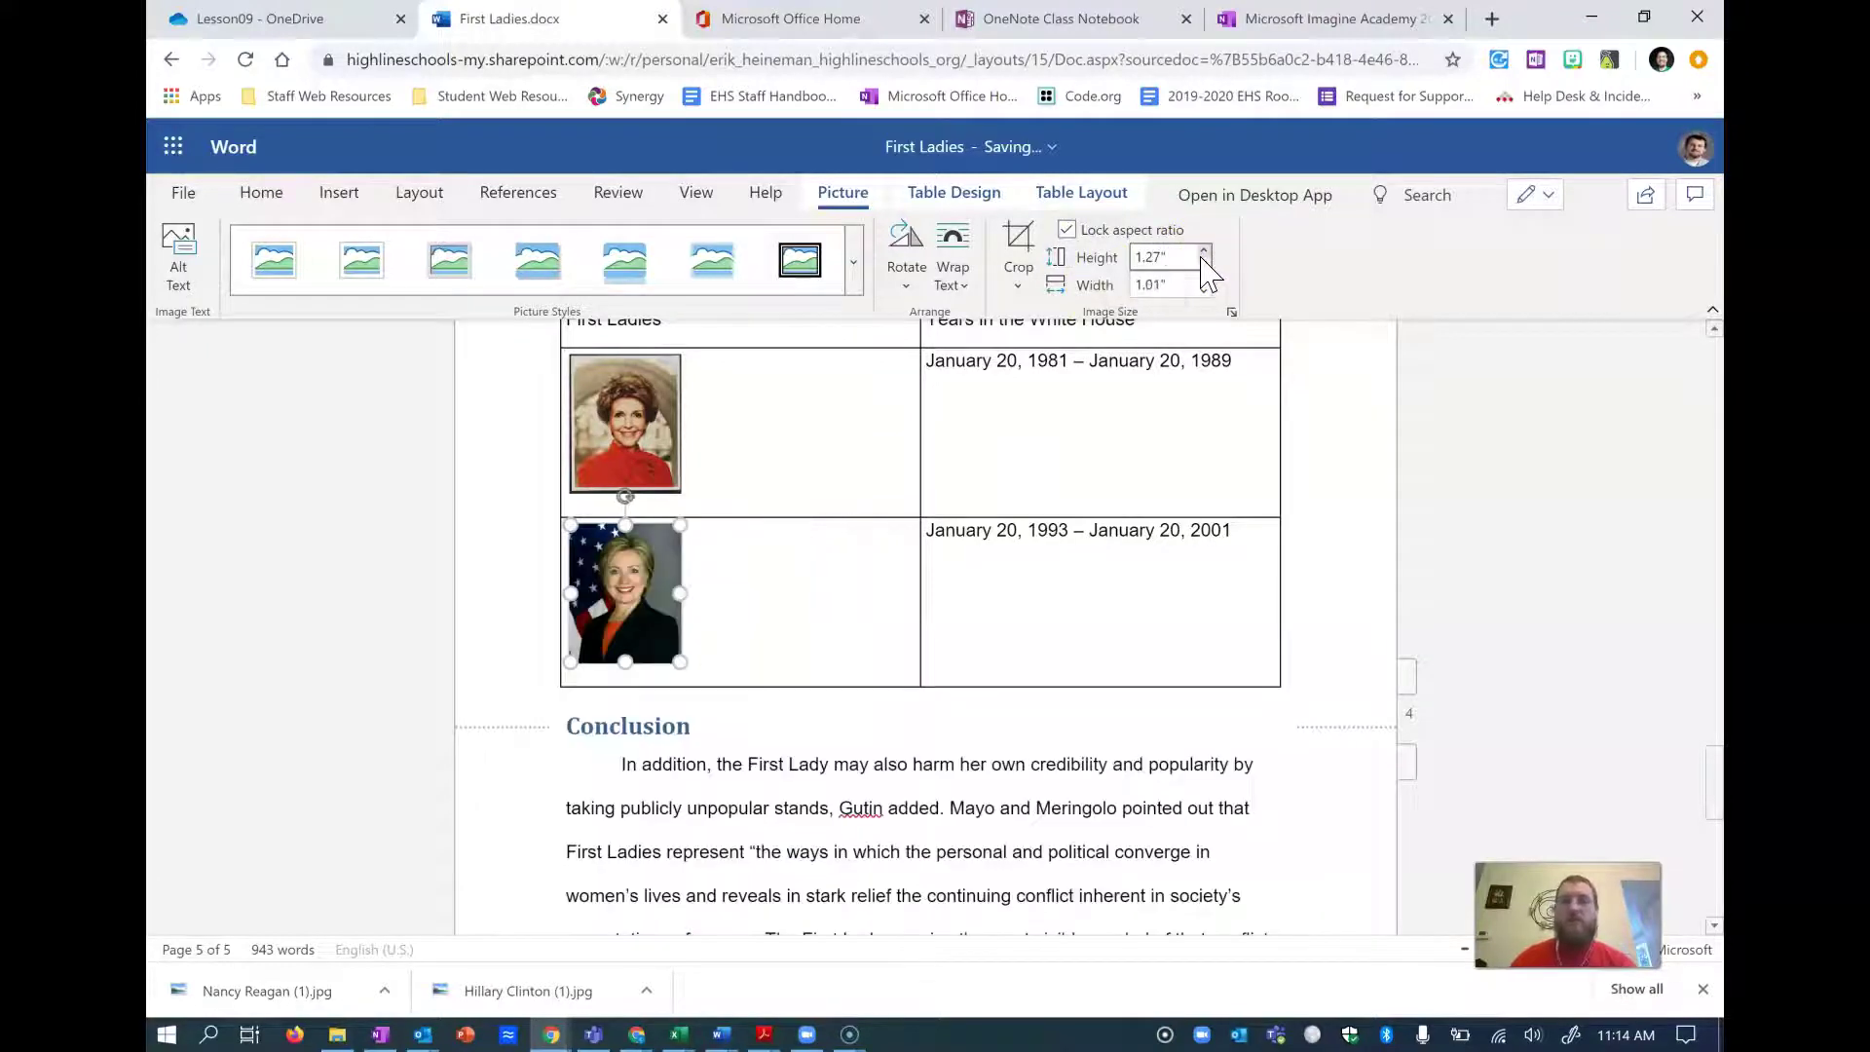
- Narrow the table's first column so it fits closely around the two pictures
click(951, 409)
scroll(964, 370, up, 1)
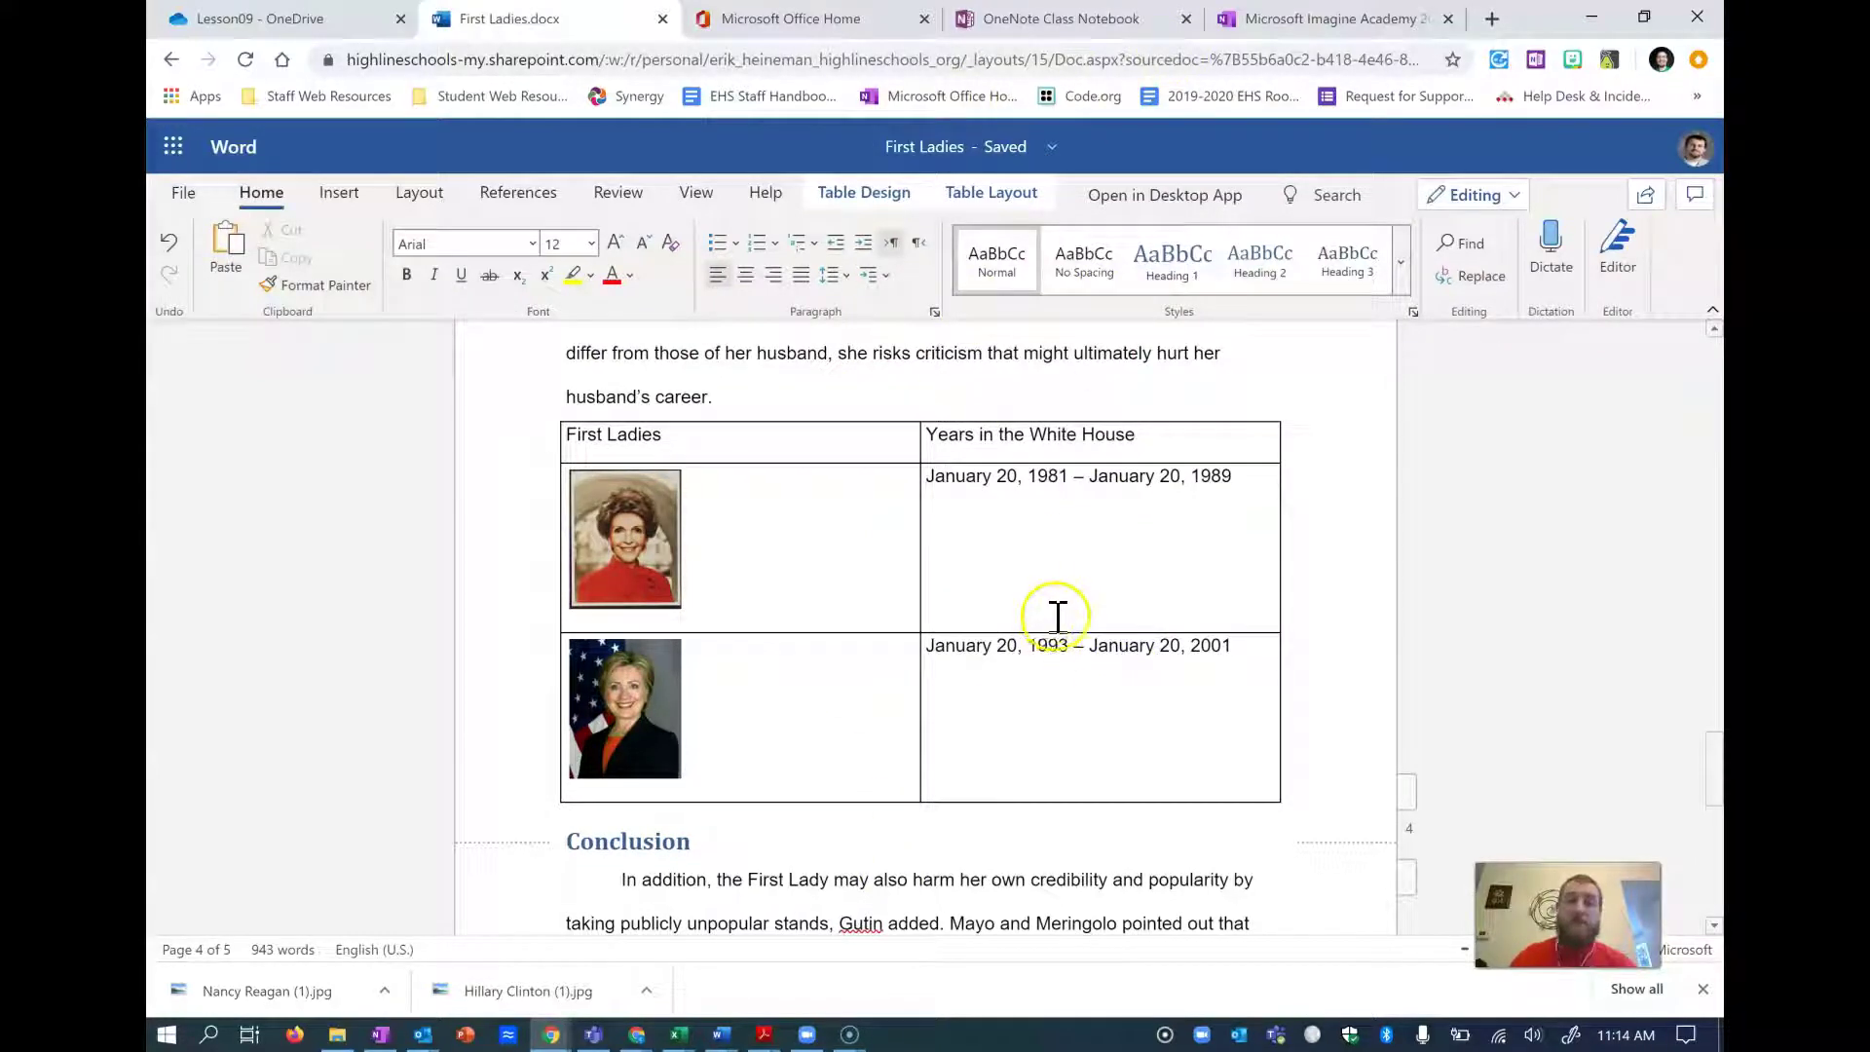
click(864, 192)
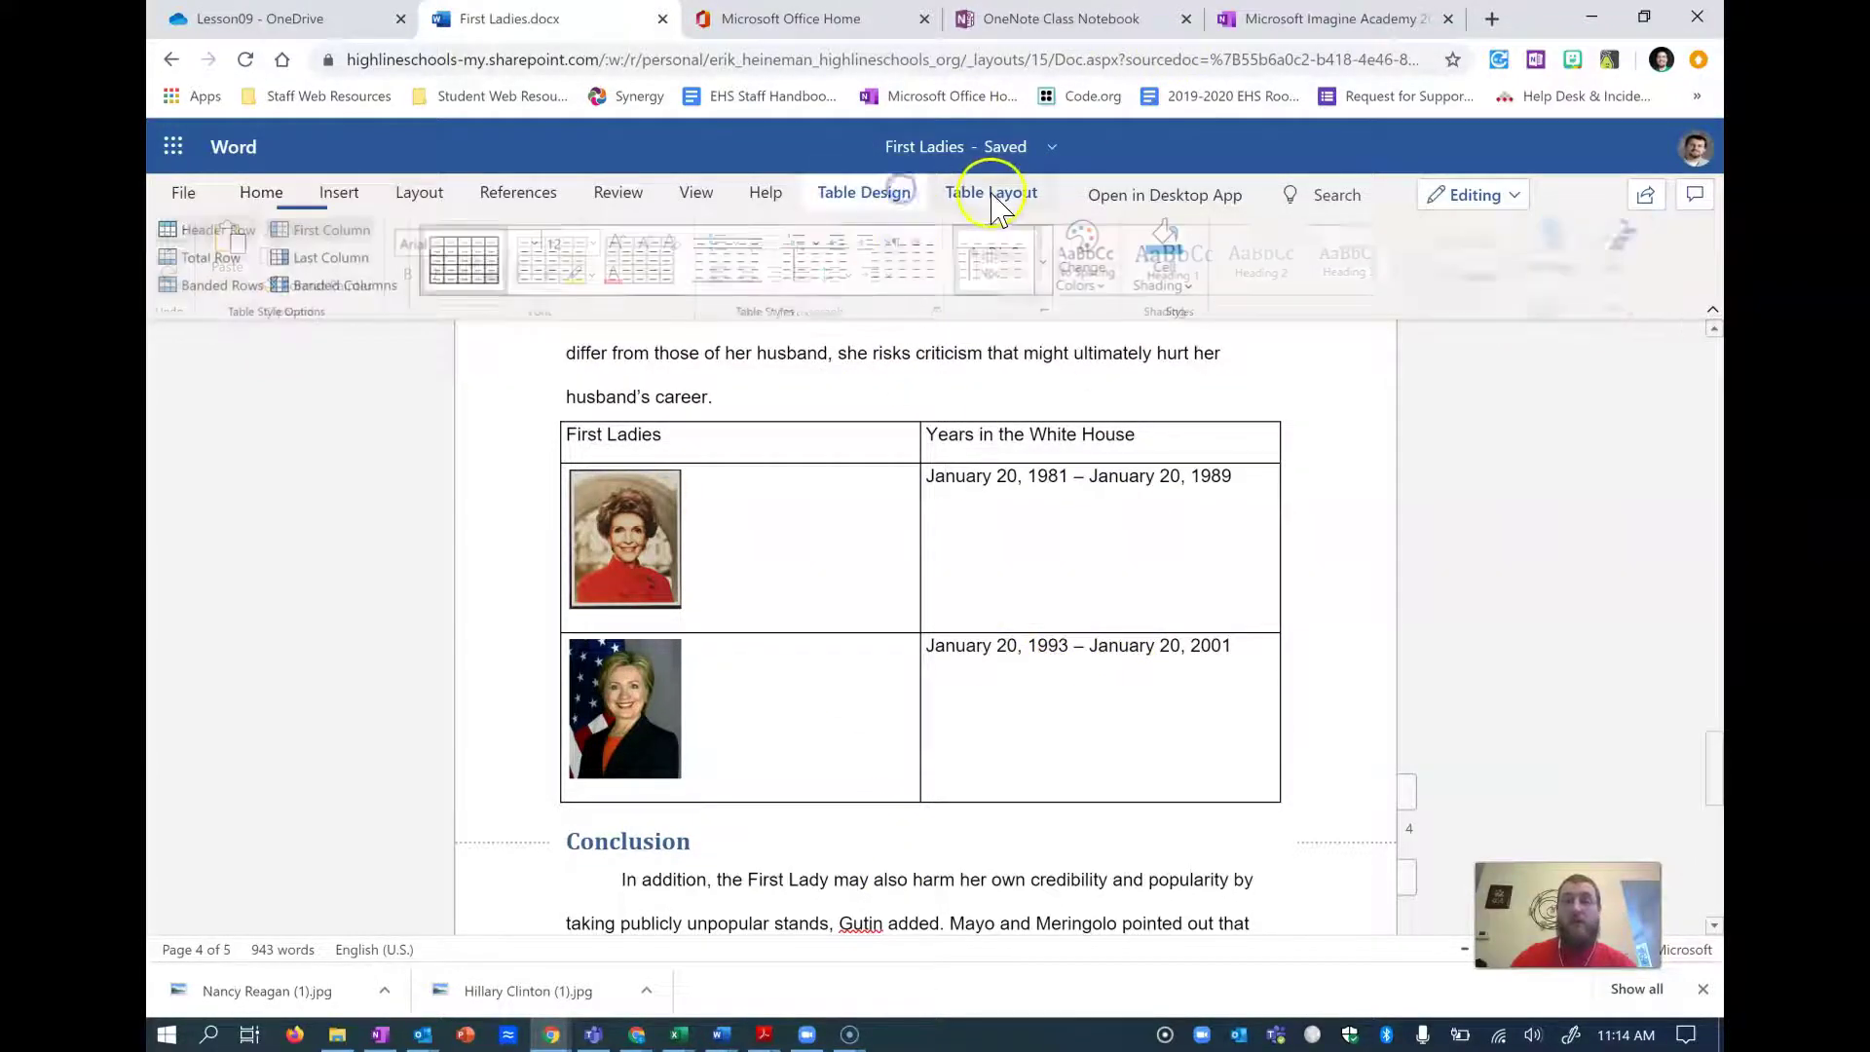
click(993, 194)
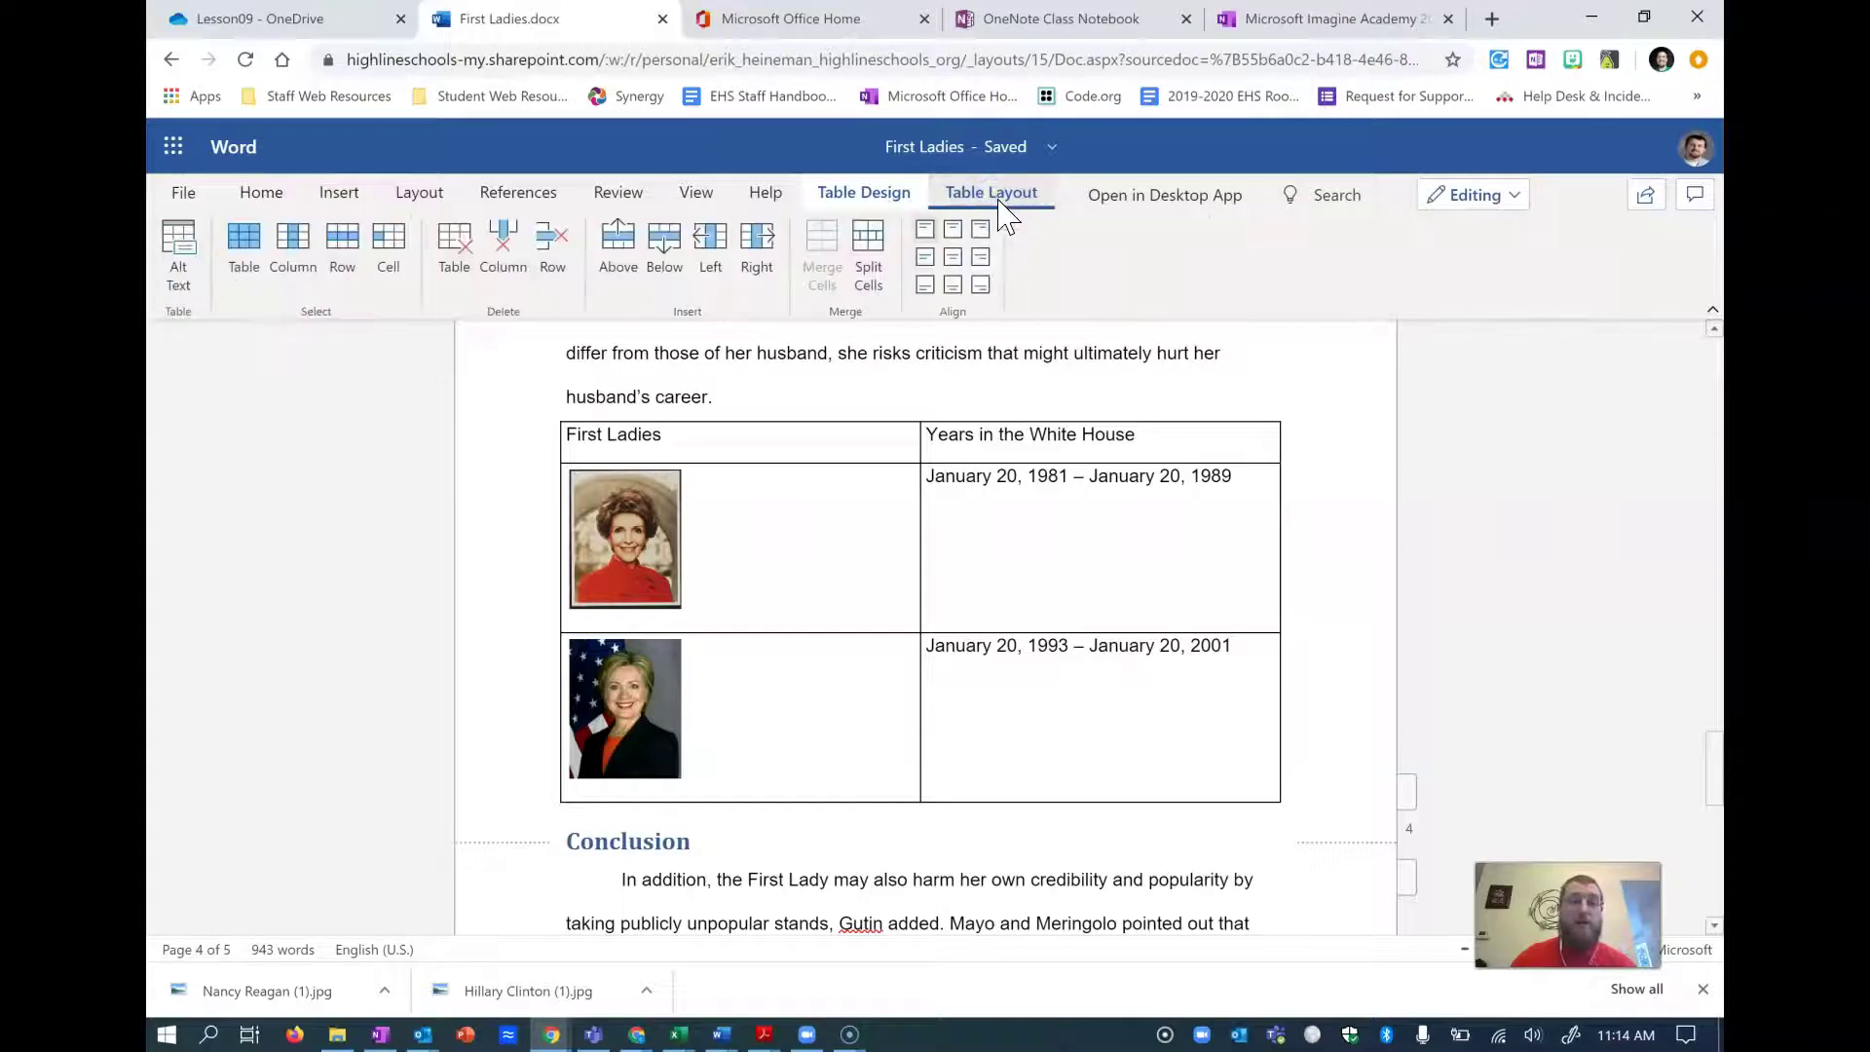
drag(918, 551, 715, 569)
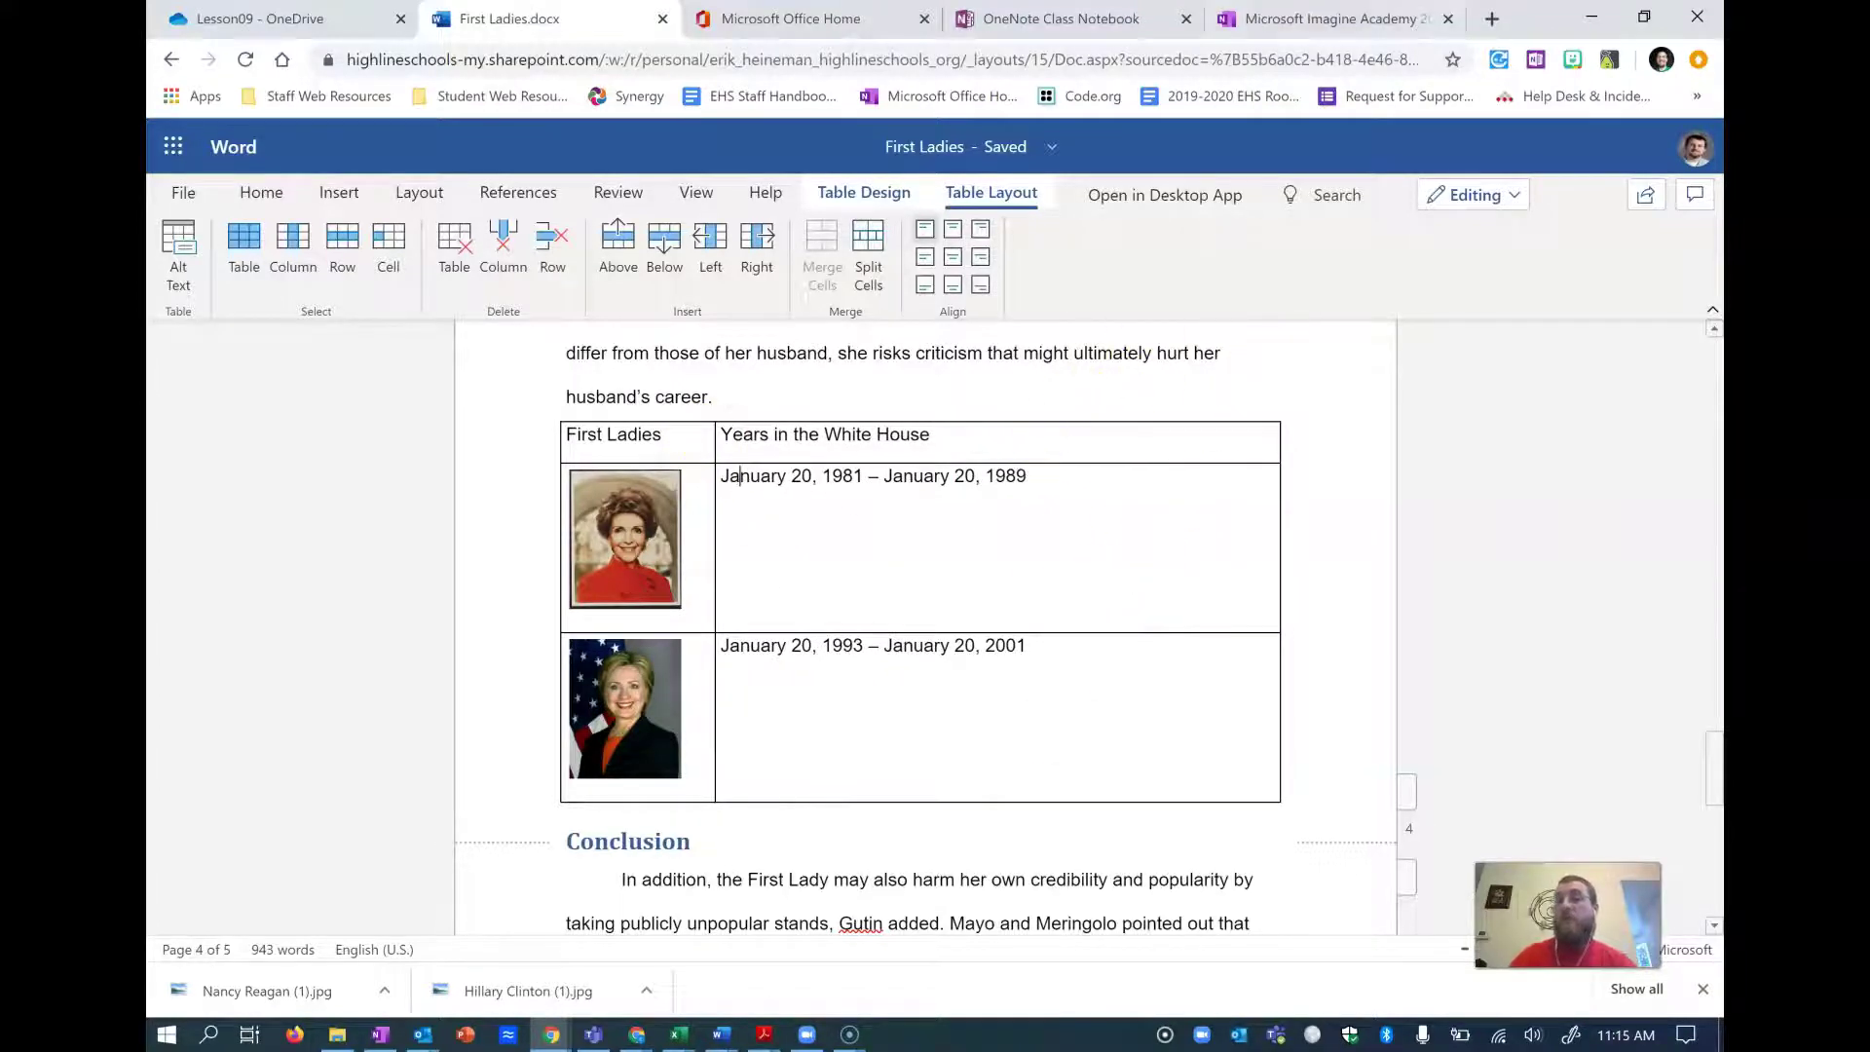
- Read the remaining table caption steps and the figure caption exercise in the OneNote lesson on adding captions
click(1293, 17)
scroll(1062, 584, down, 3)
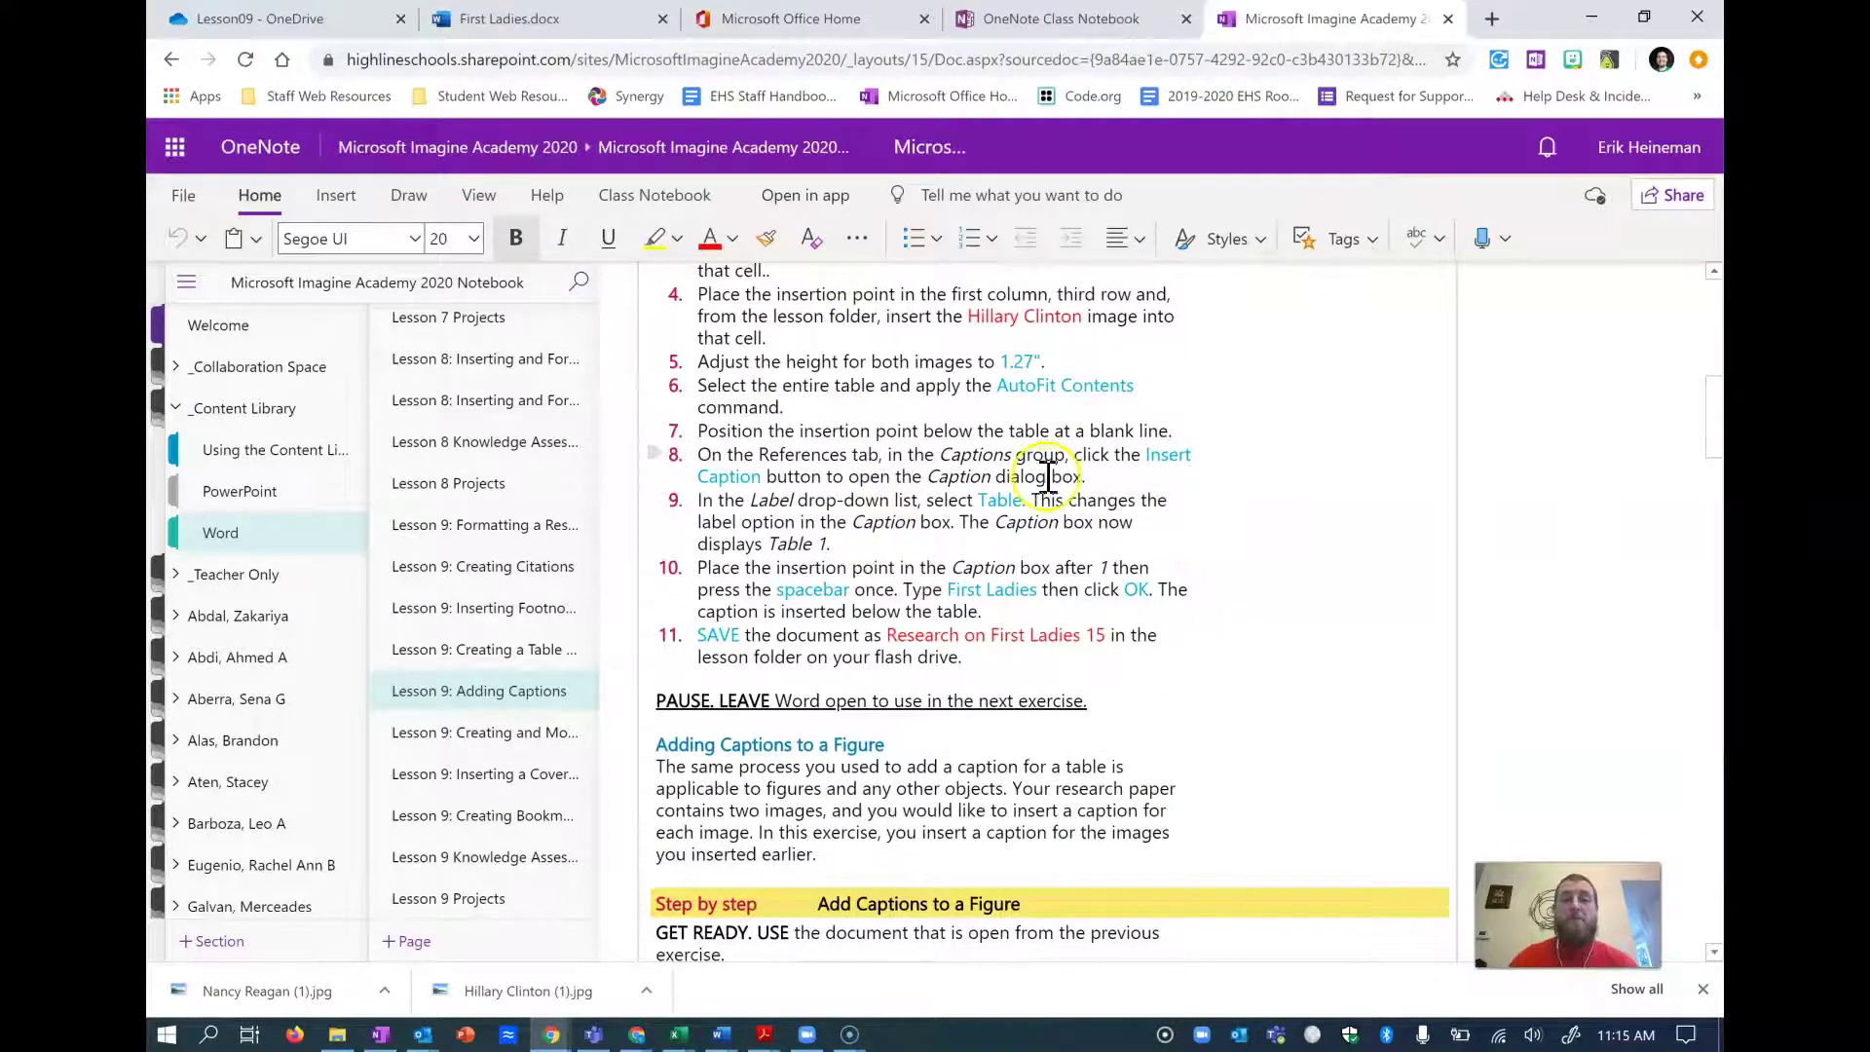
scroll(1043, 472, down, 1)
scroll(947, 499, up, 2)
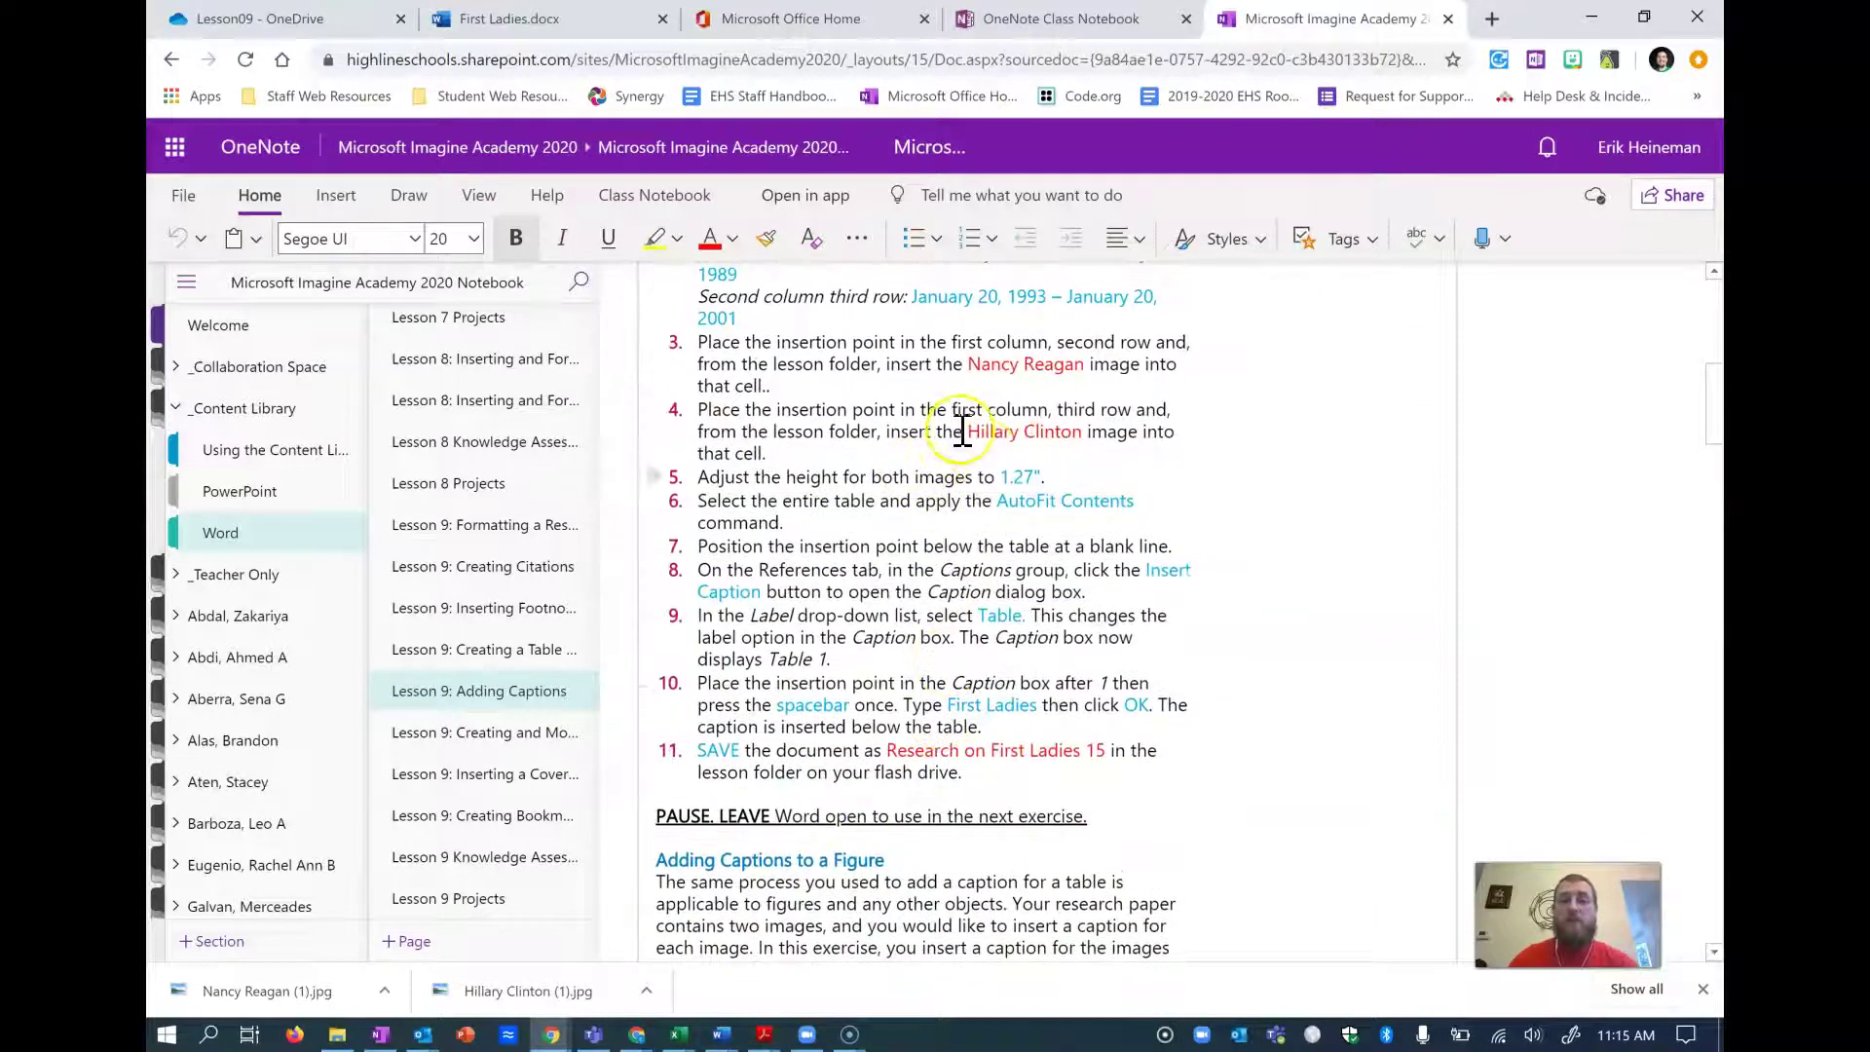
click(1071, 481)
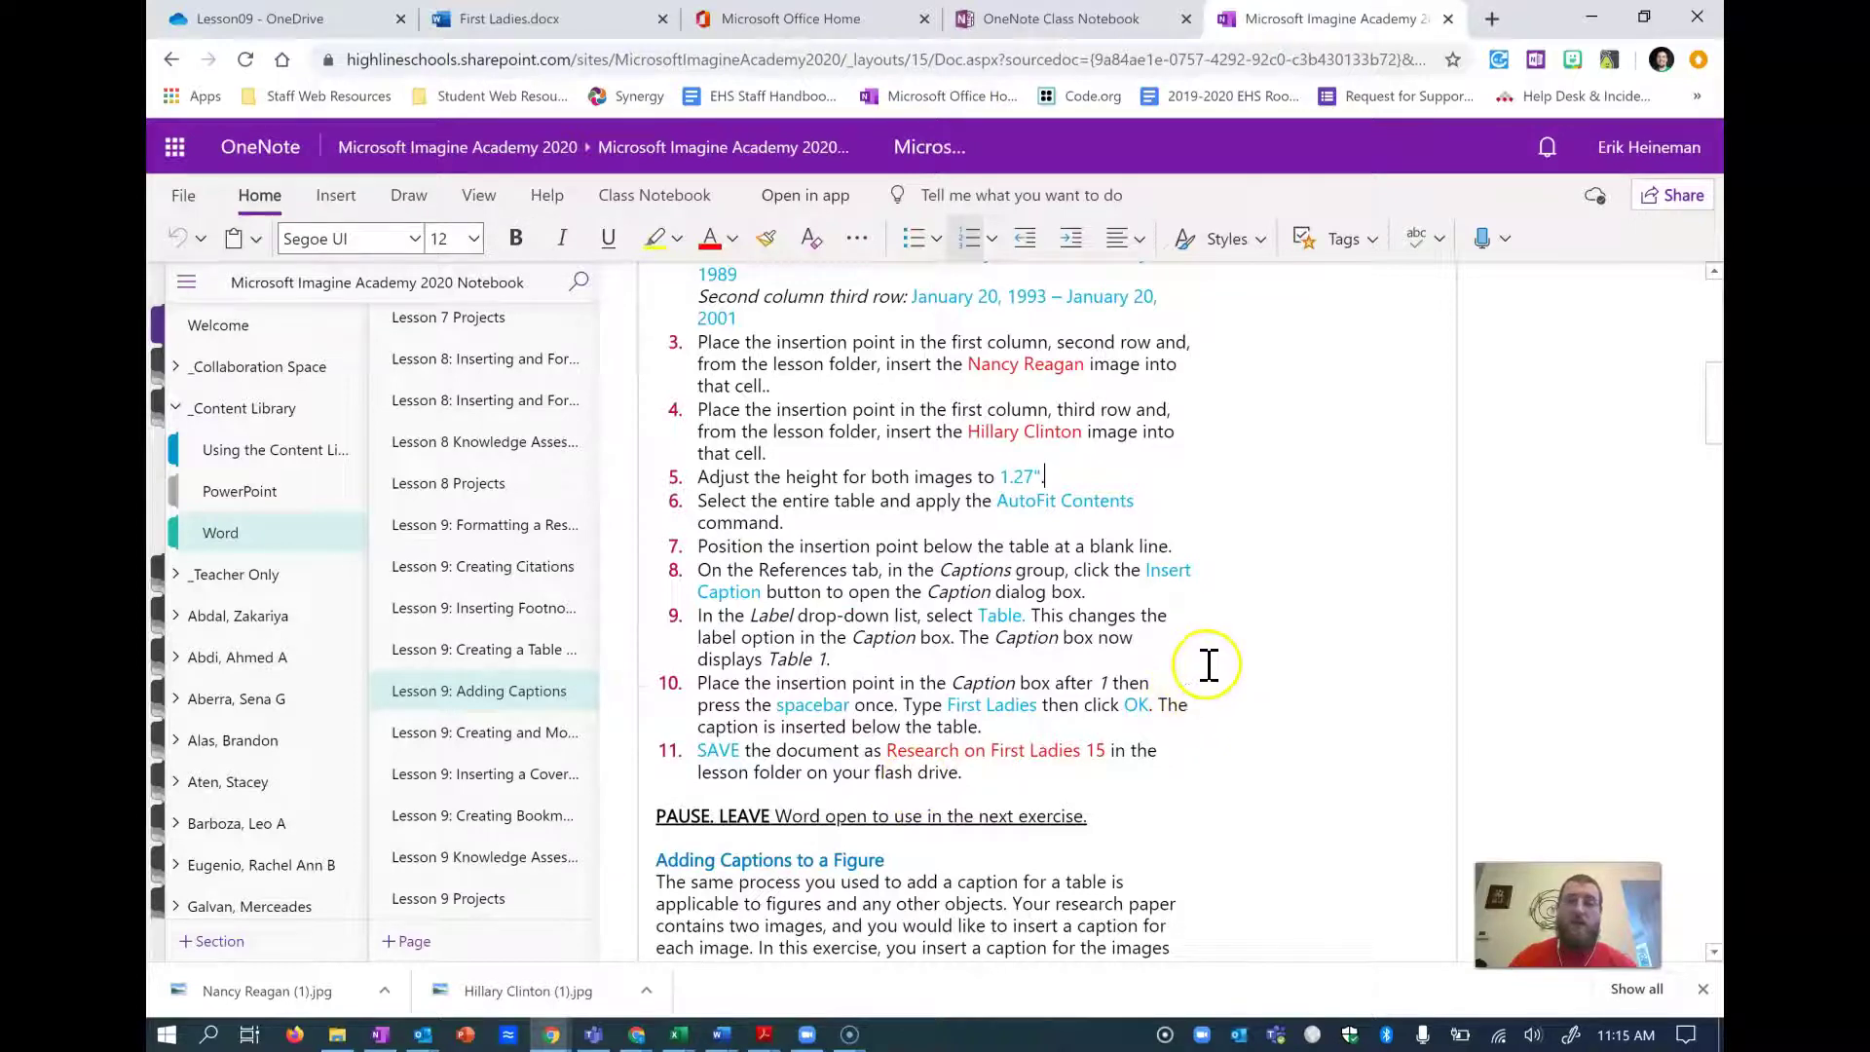
scroll(1202, 662, down, 6)
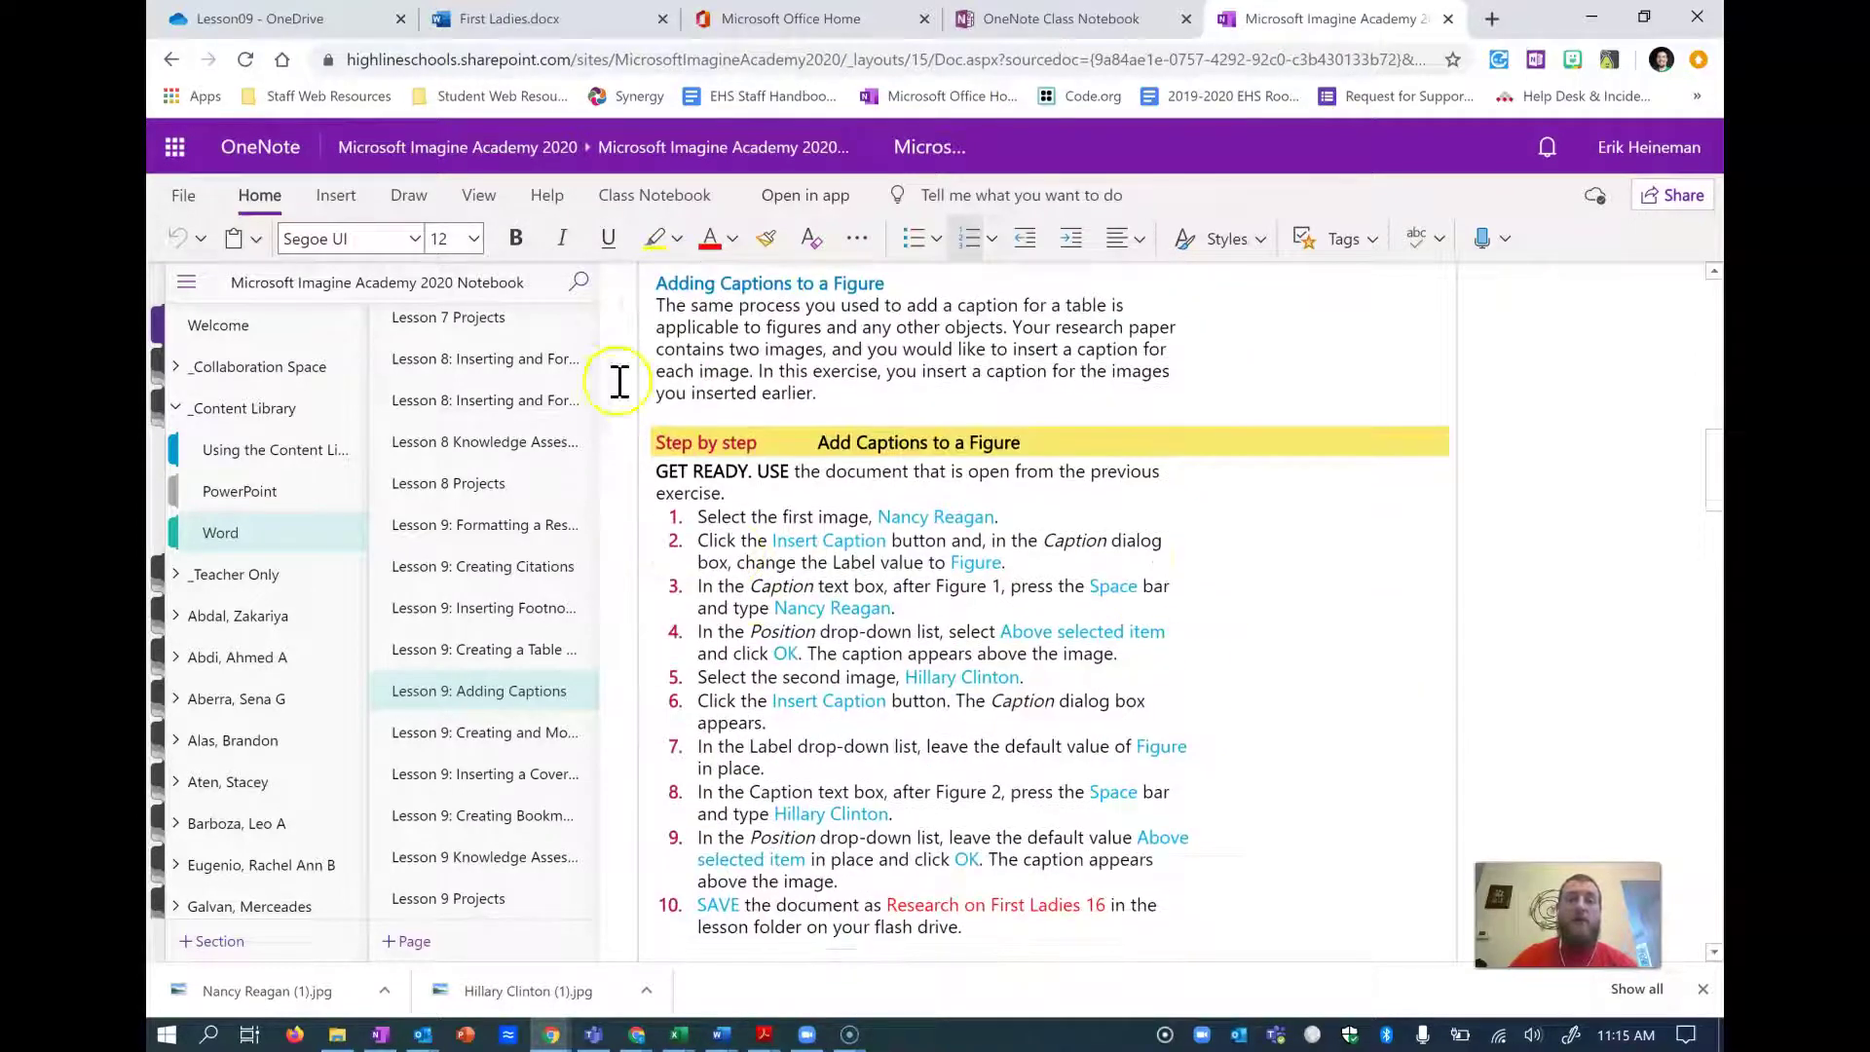
scroll(1052, 693, down, 3)
scroll(1052, 694, down, 4)
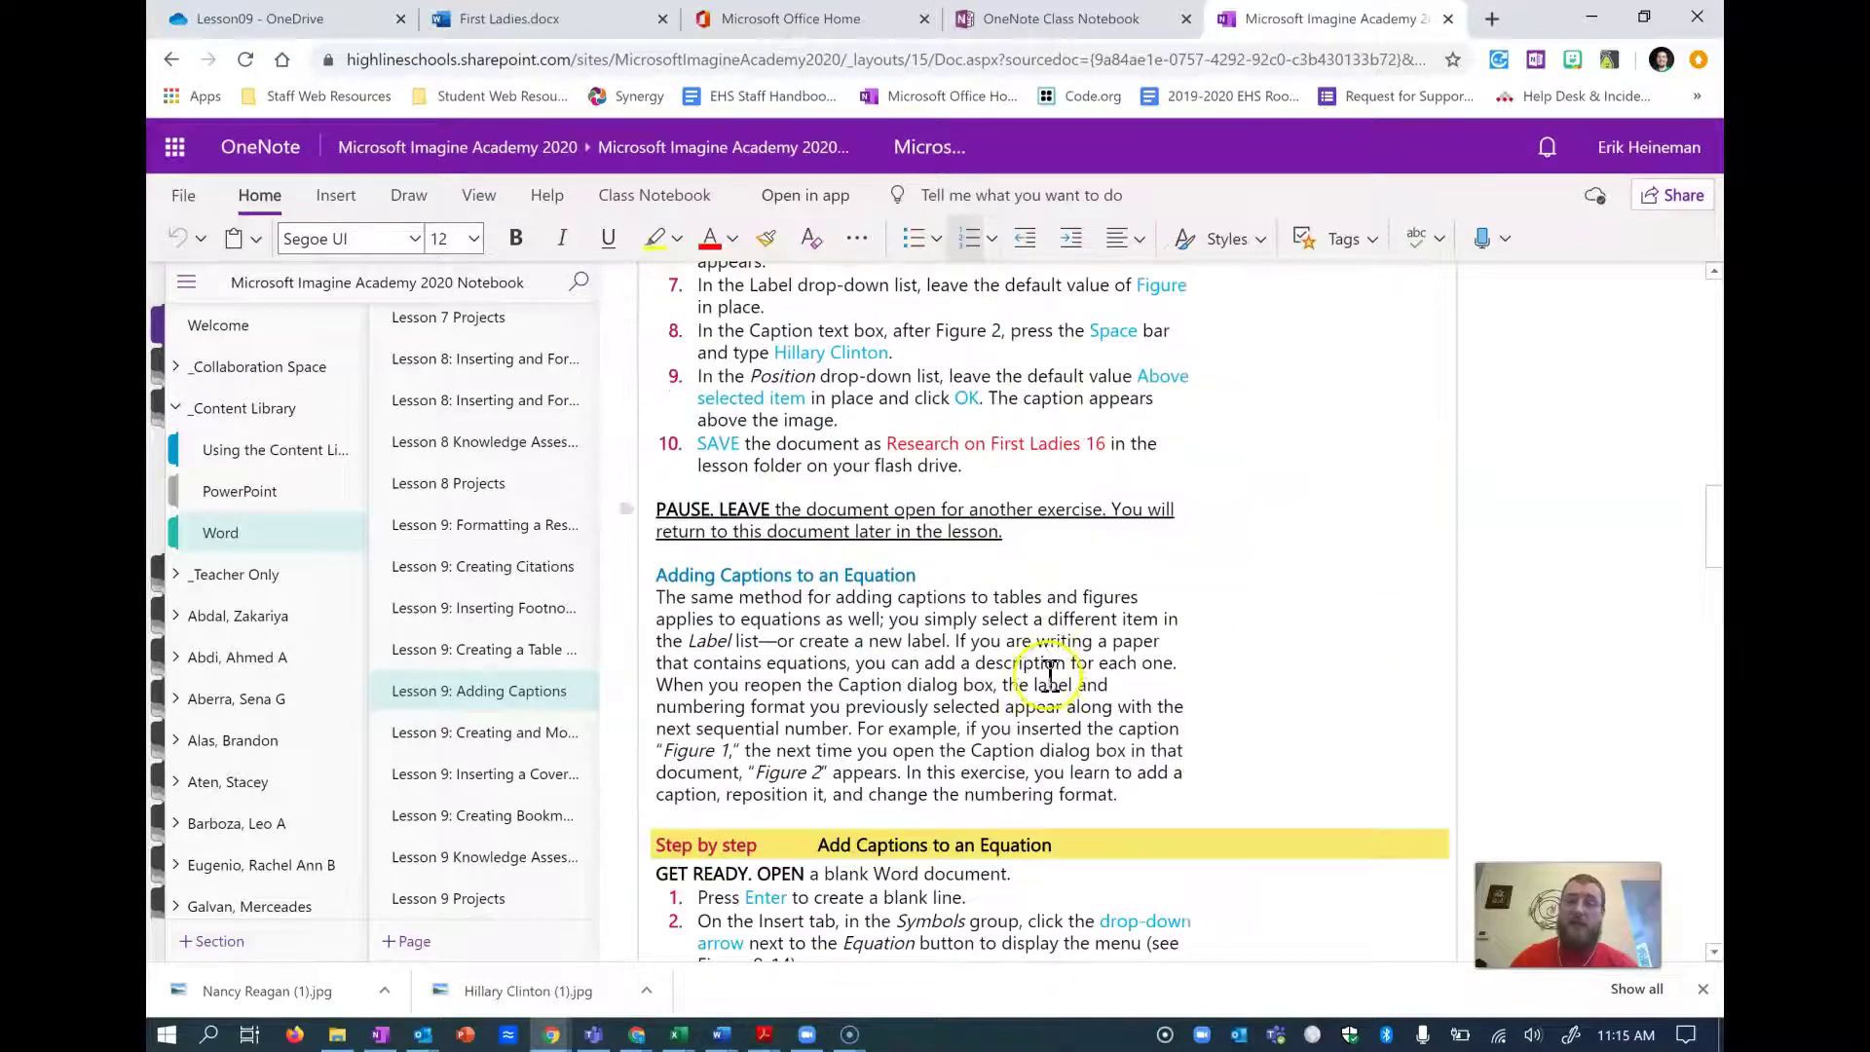
- Examine the equation caption and table of figures exercises in the rest of the Adding Captions lesson
scroll(1047, 662, down, 10)
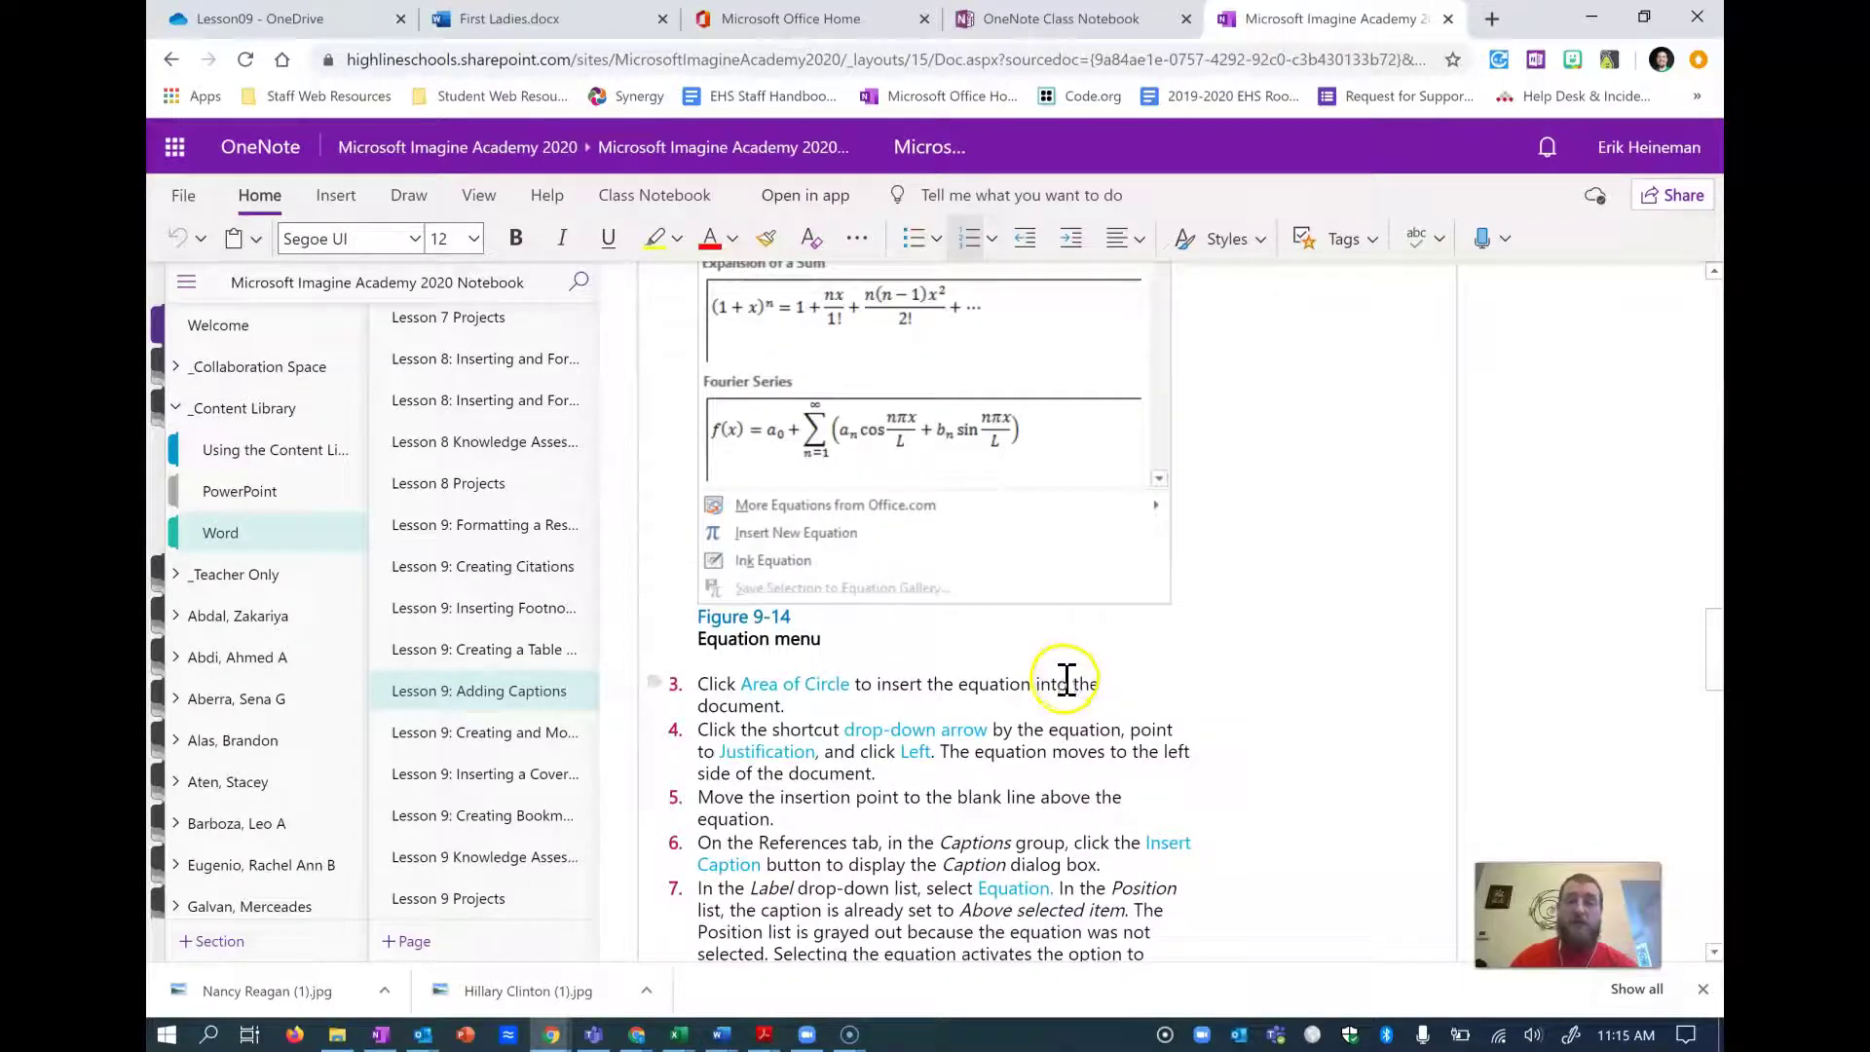
scroll(1095, 718, down, 3)
scroll(1095, 711, down, 11)
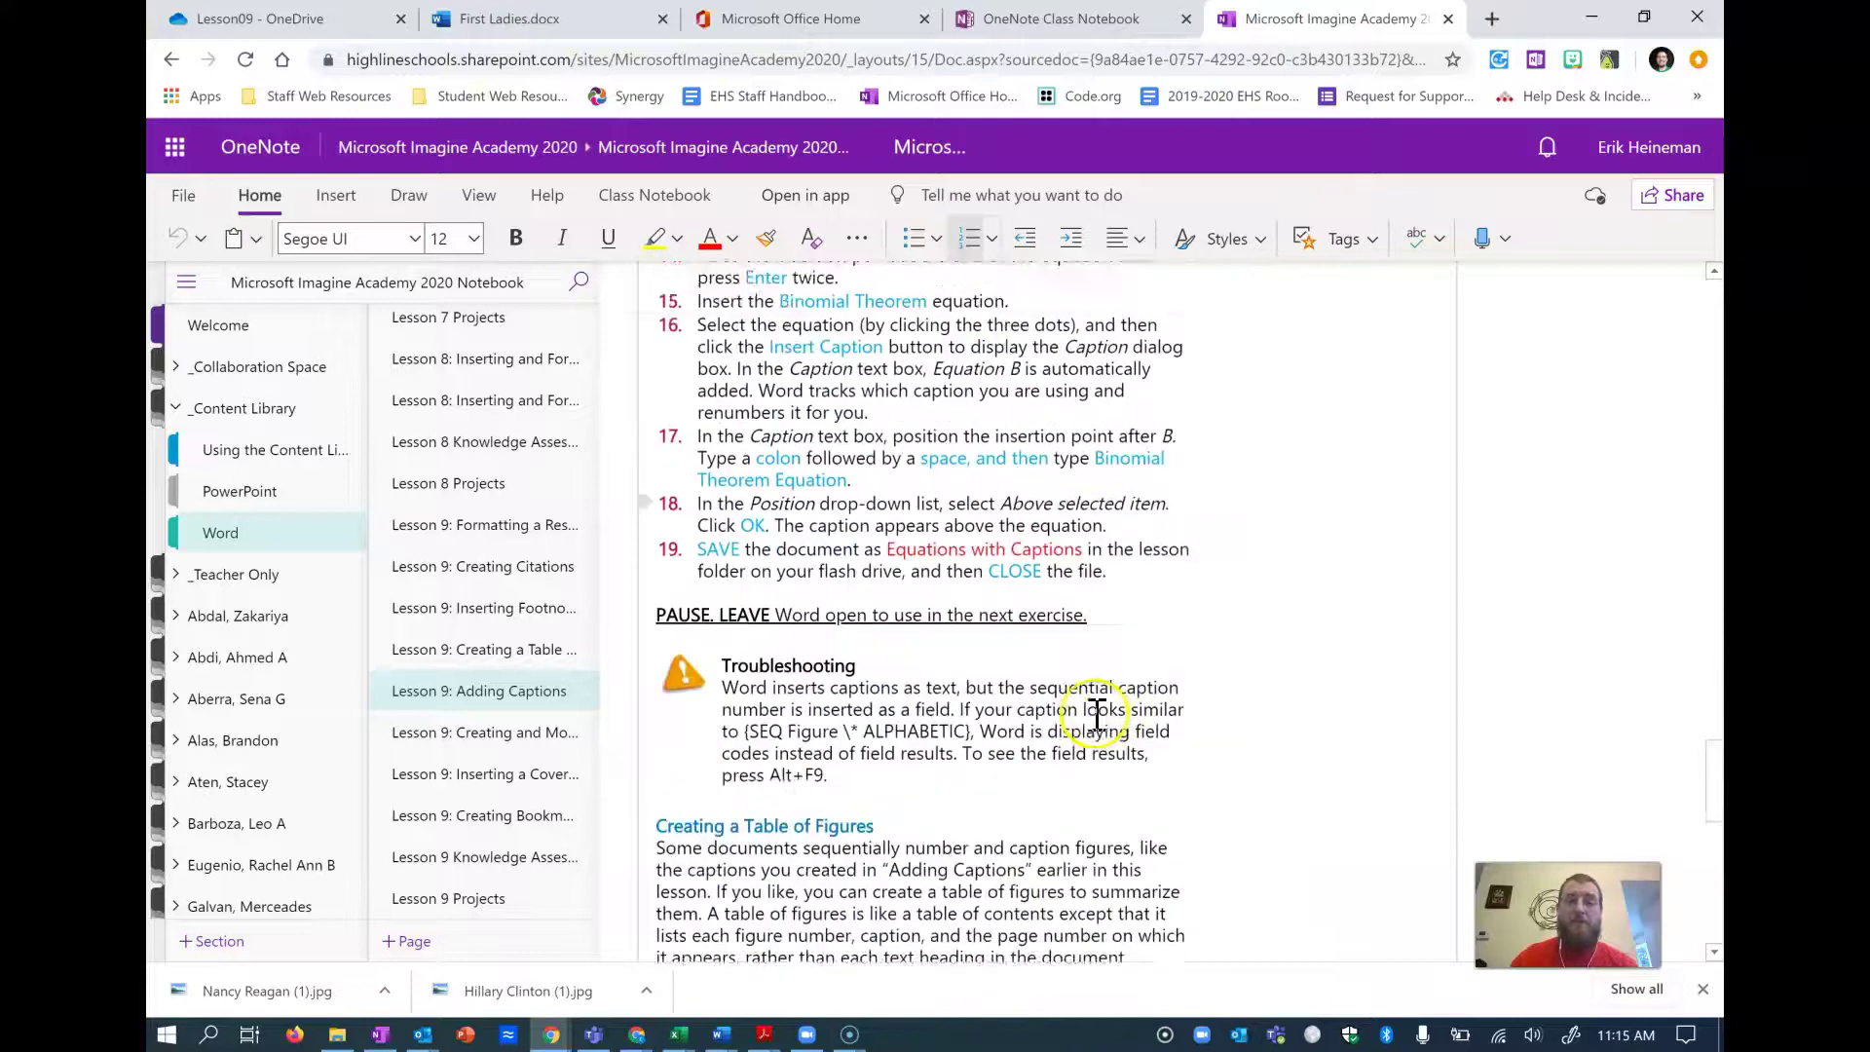
scroll(1081, 677, down, 3)
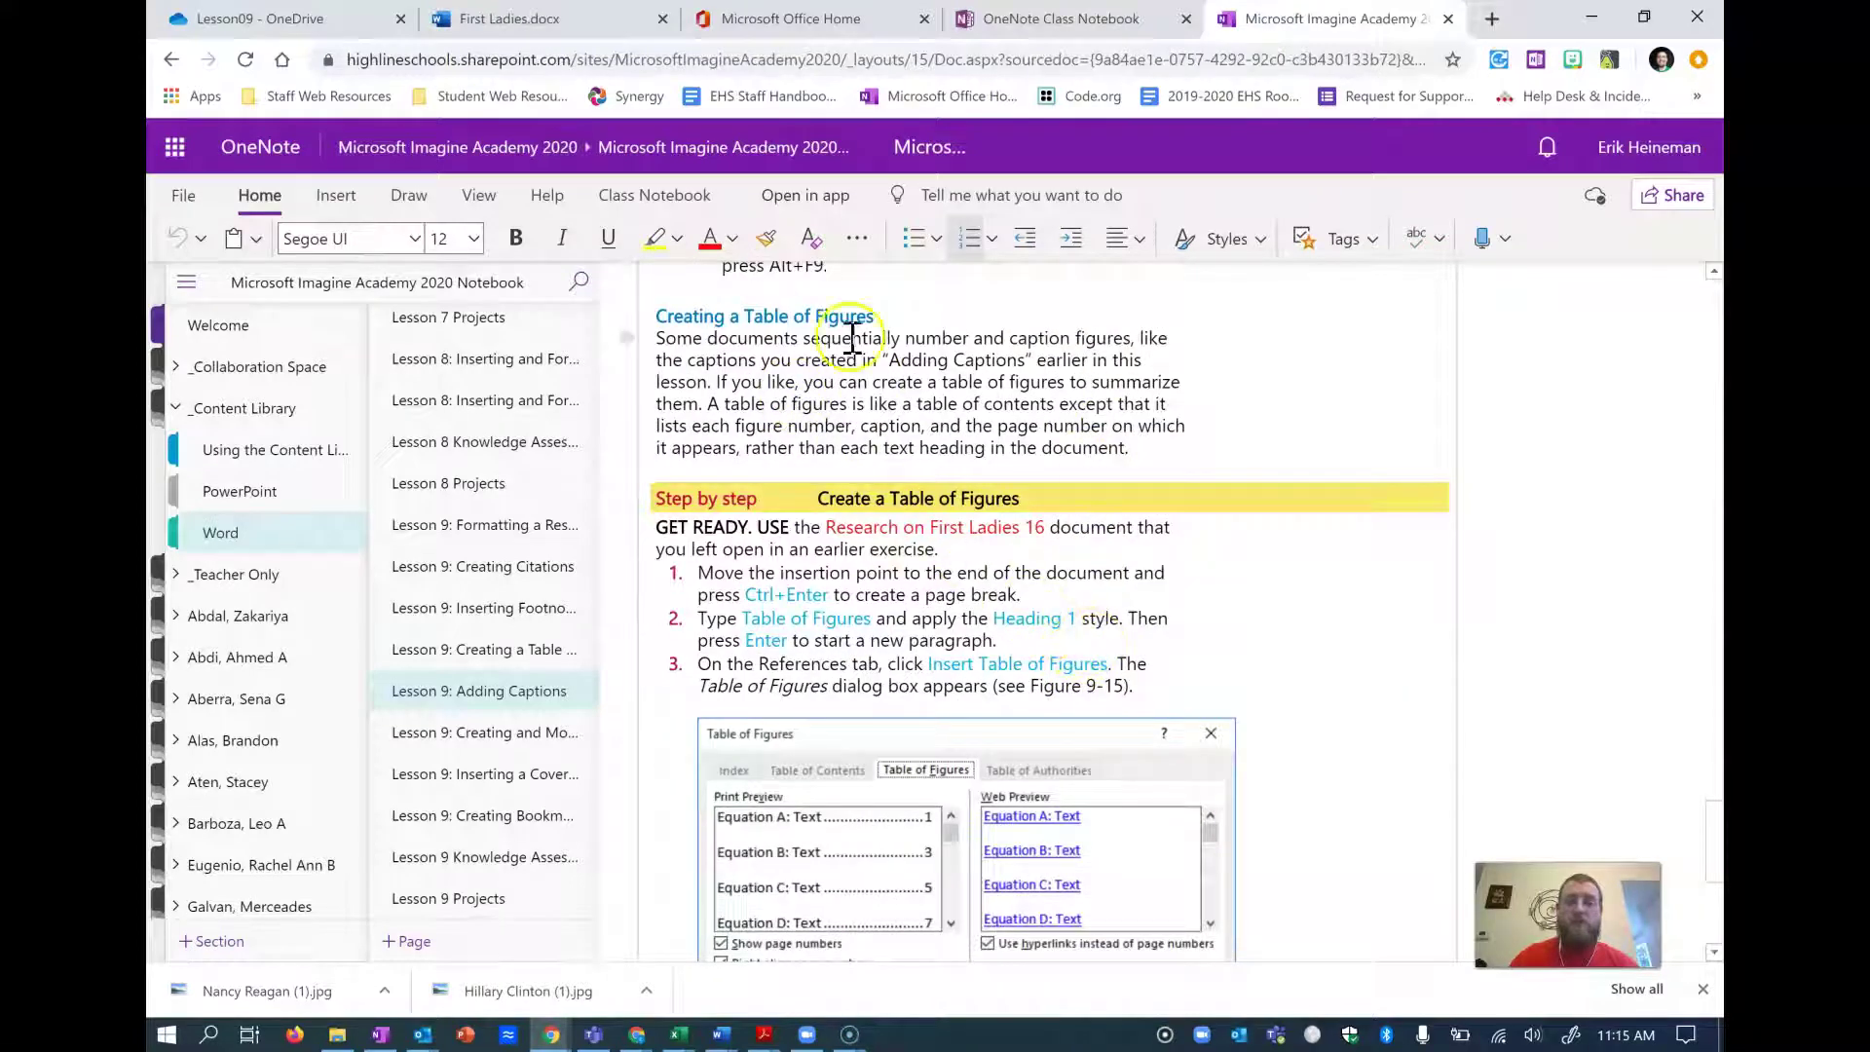
scroll(1094, 642, down, 4)
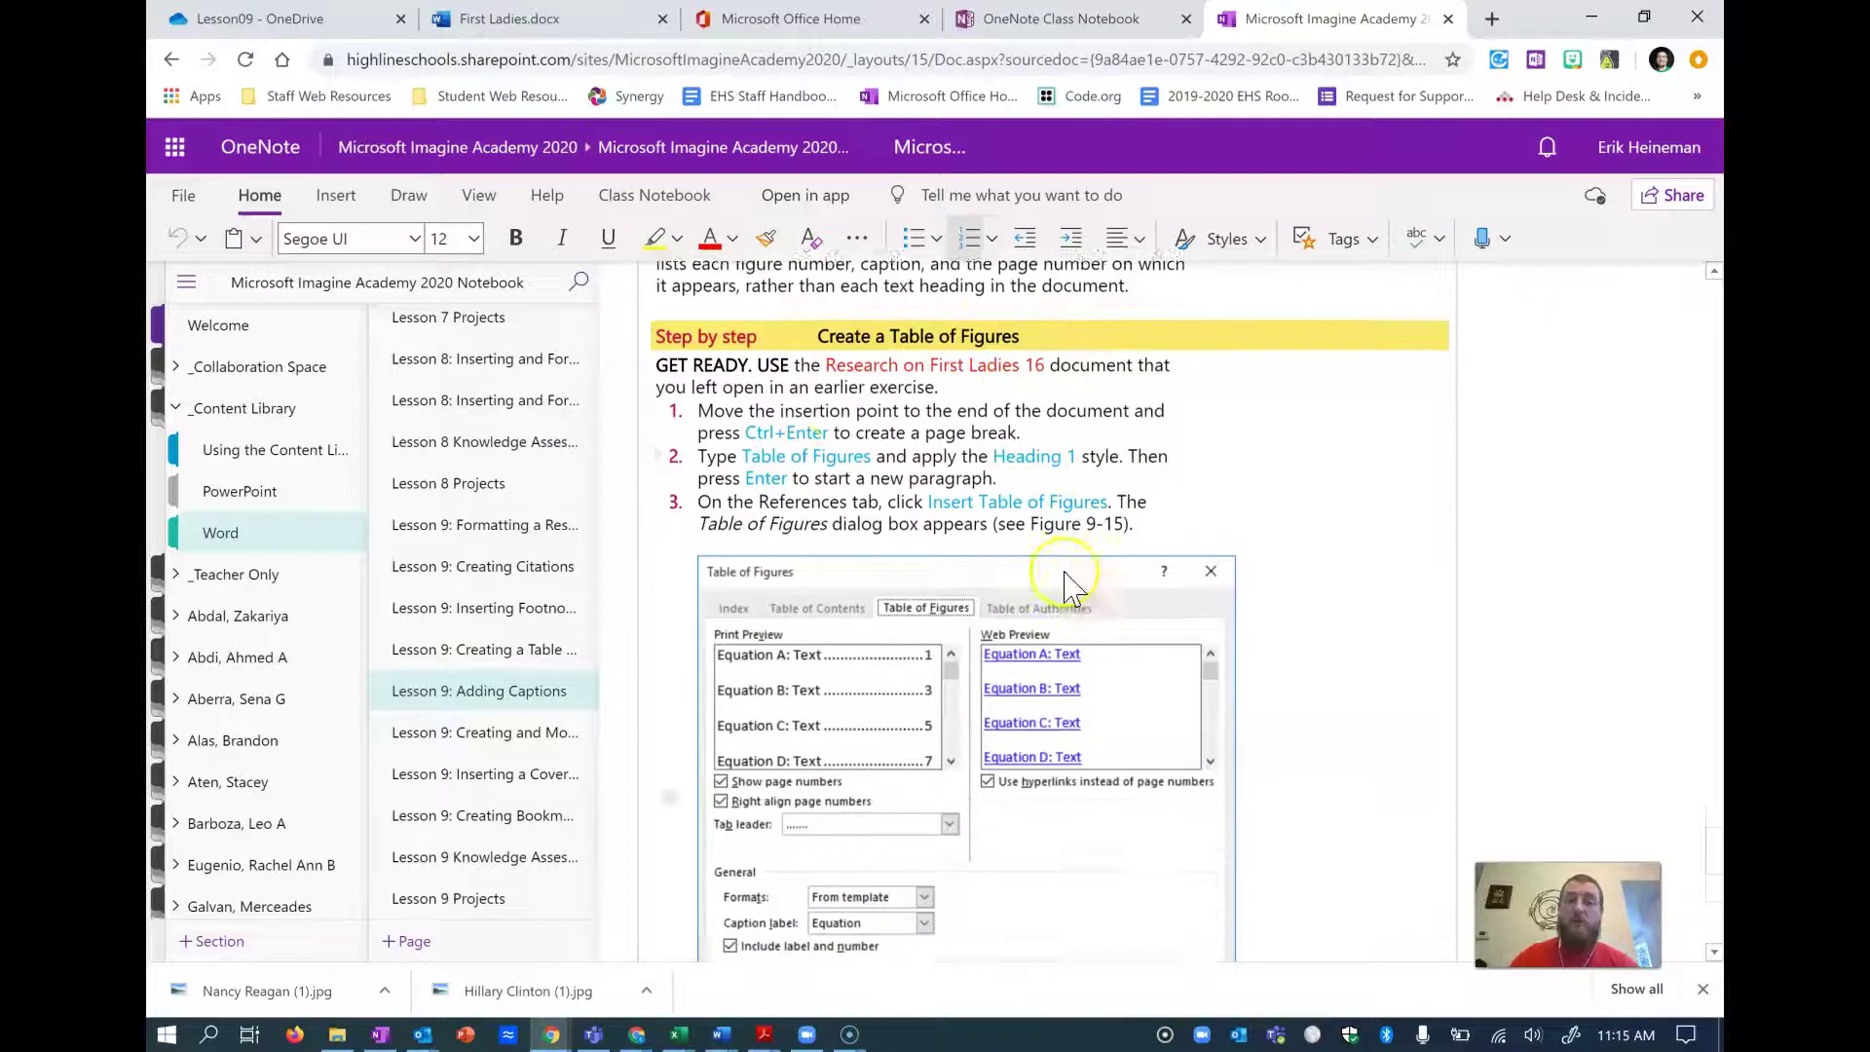
scroll(1174, 492, up, 3)
scroll(1120, 477, down, 1)
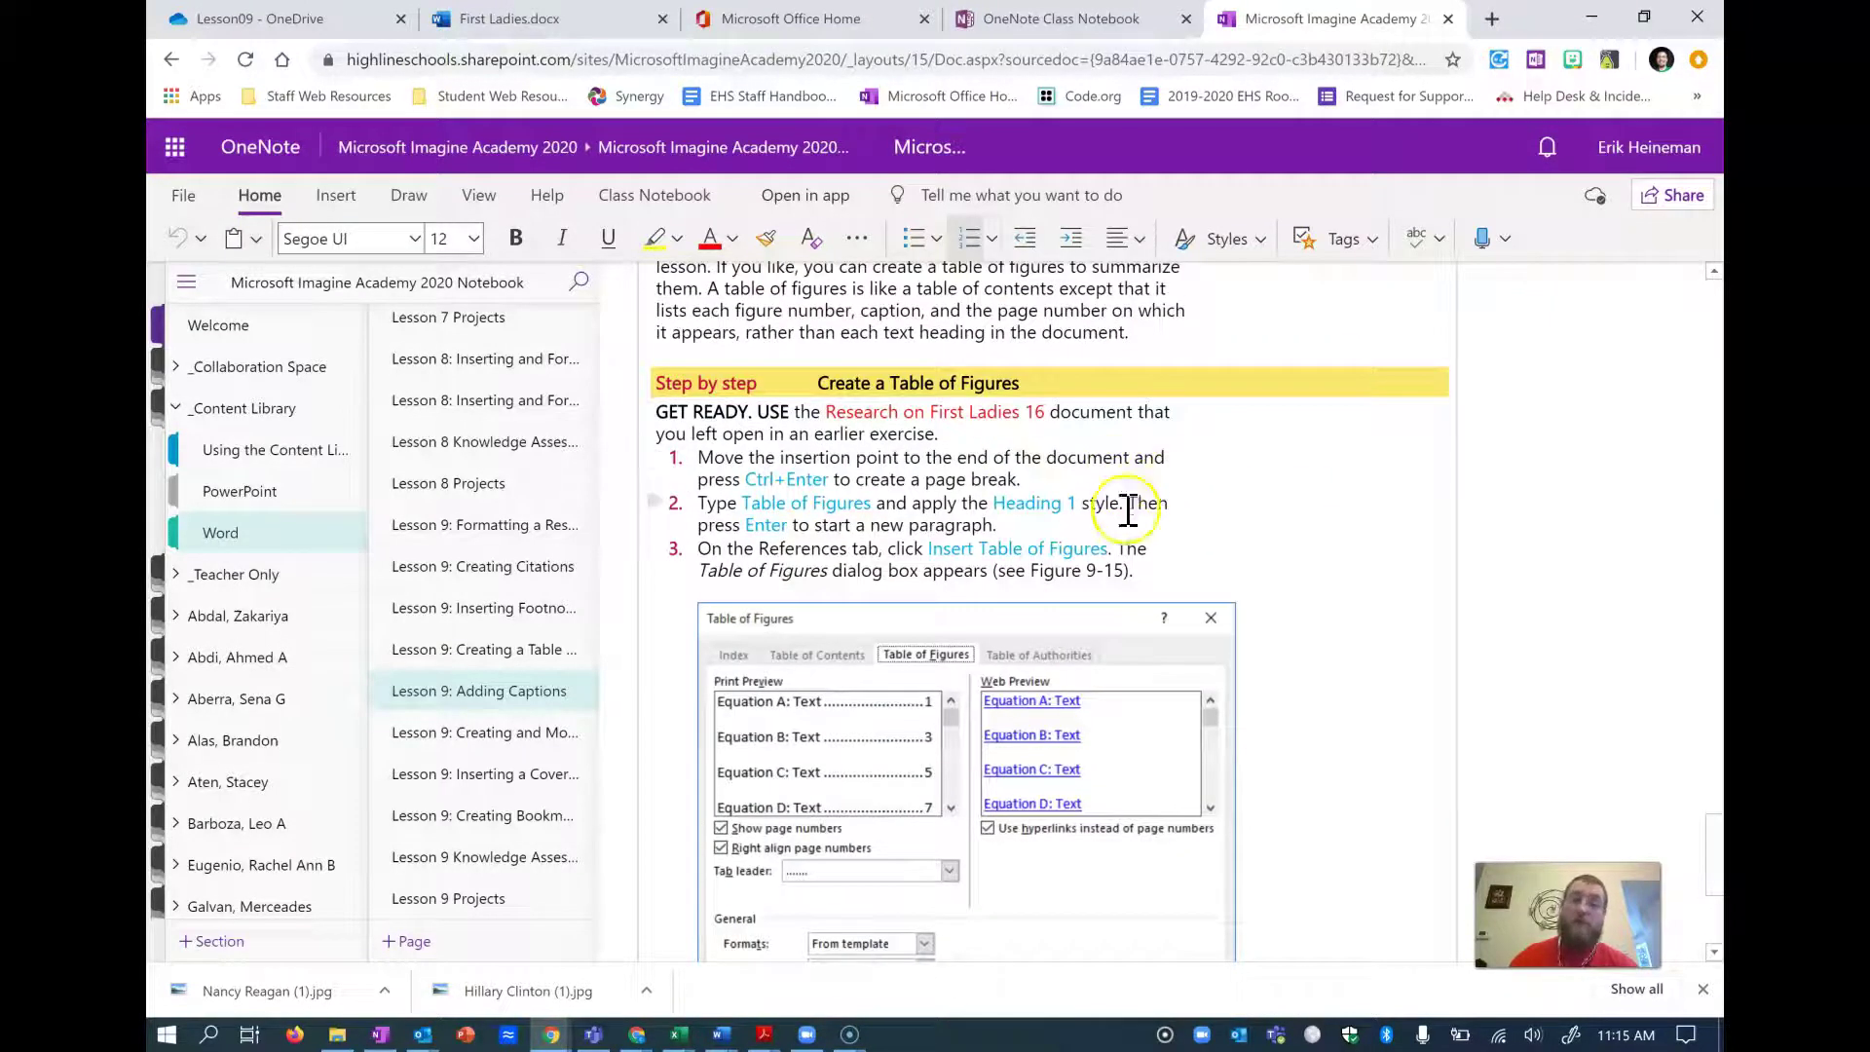
scroll(1110, 492, down, 4)
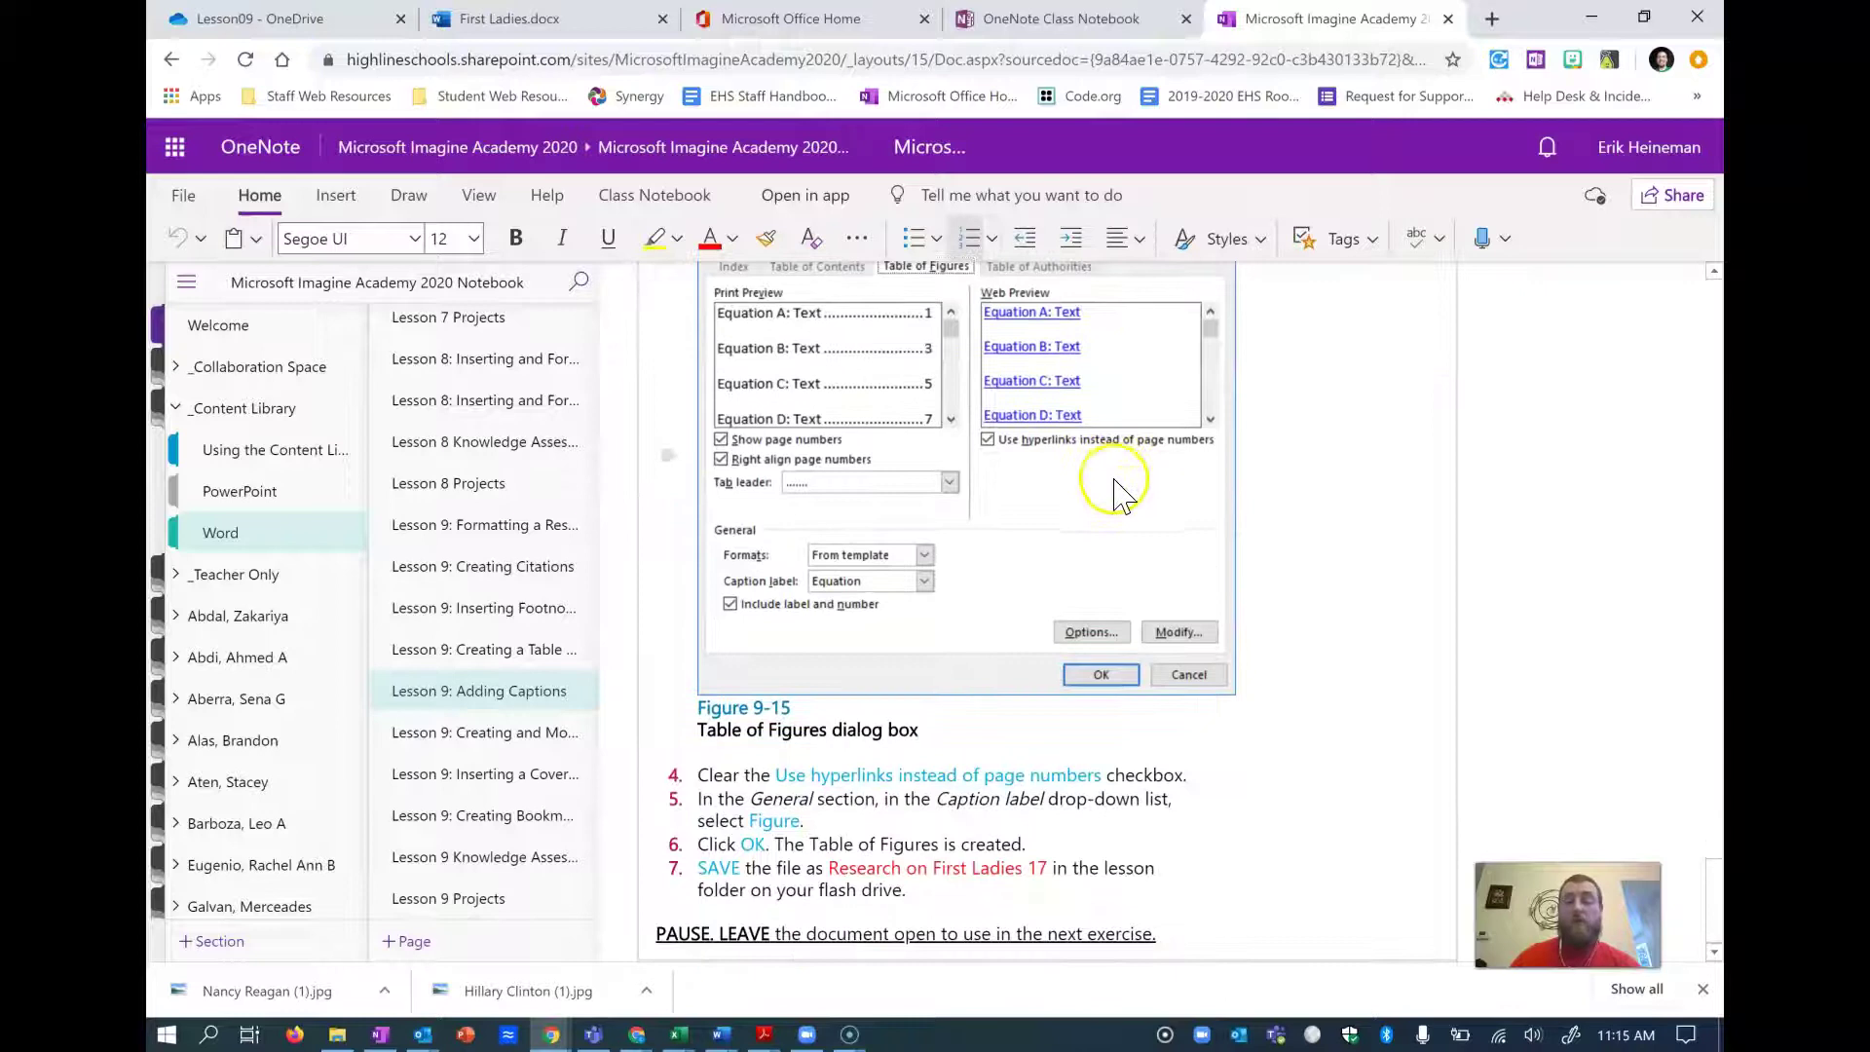
- Open the OneNote page "Lesson 9: Creating and Modifying Headers and Footers" and read the steps for adding a header with a page number
click(464, 740)
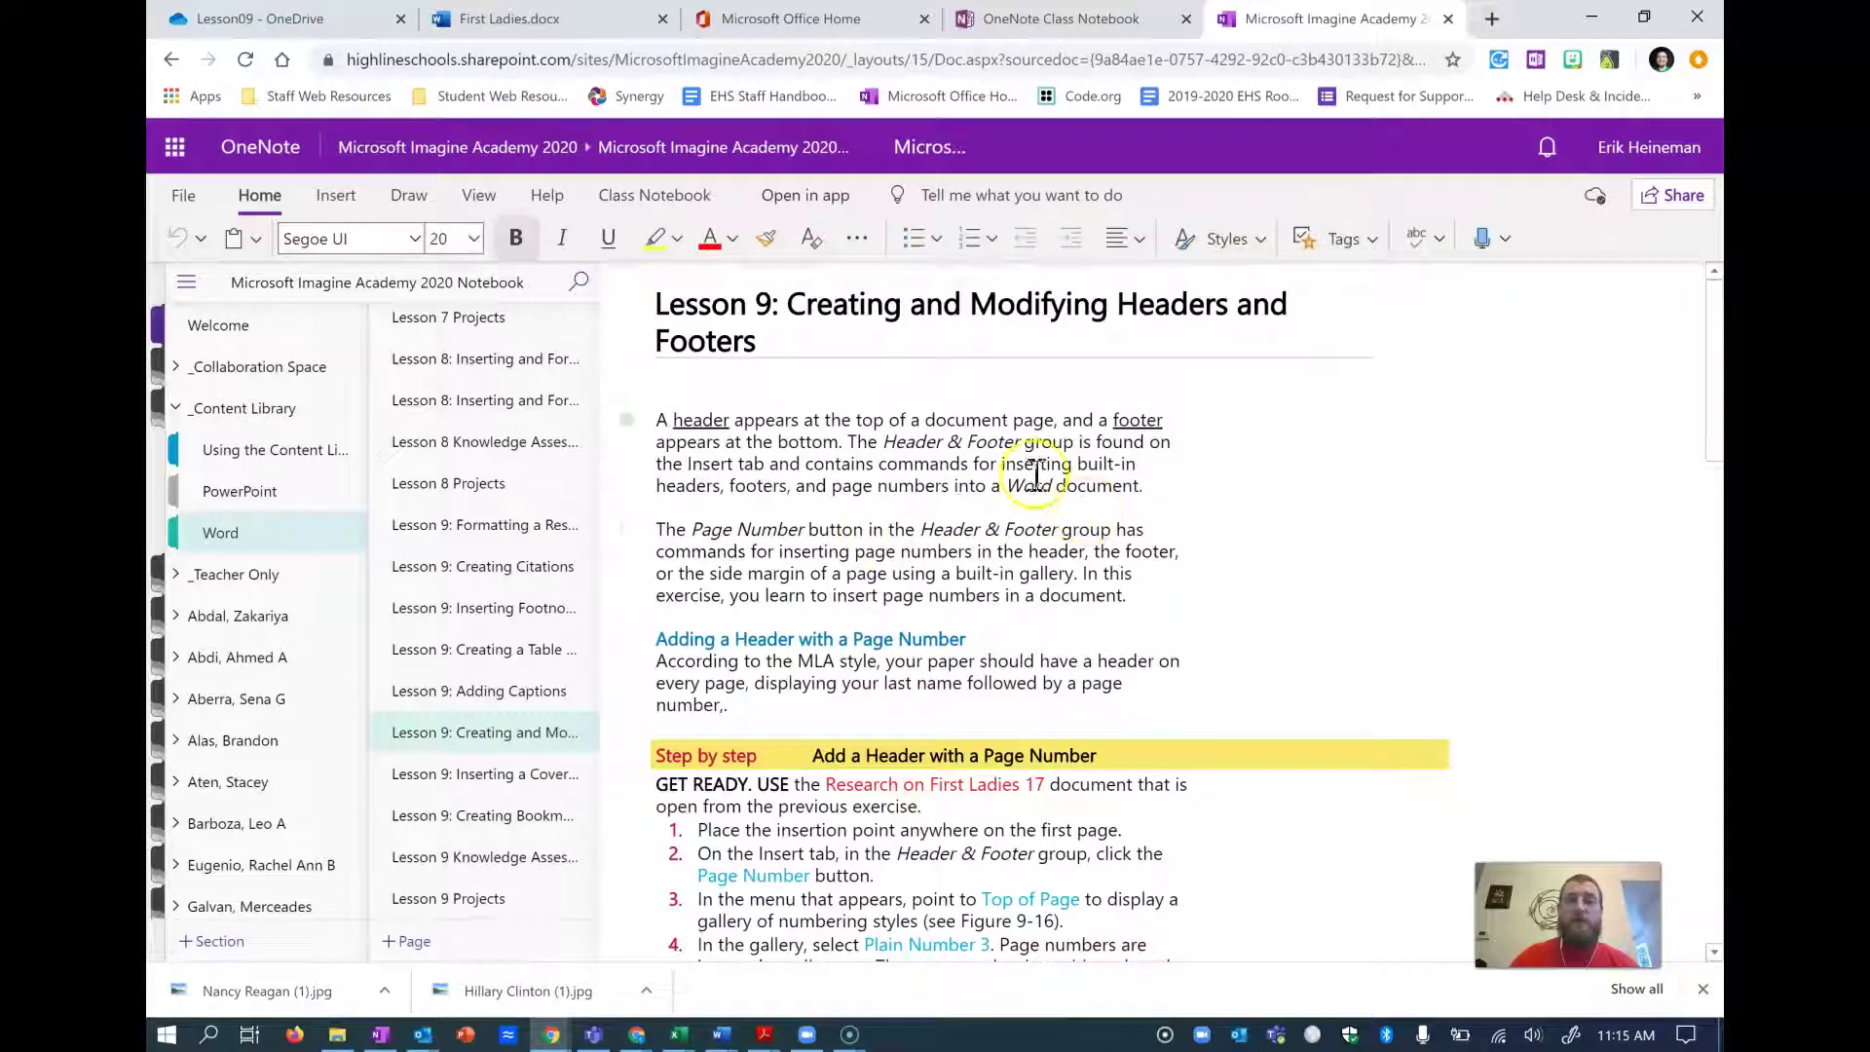
scroll(1009, 555, down, 2)
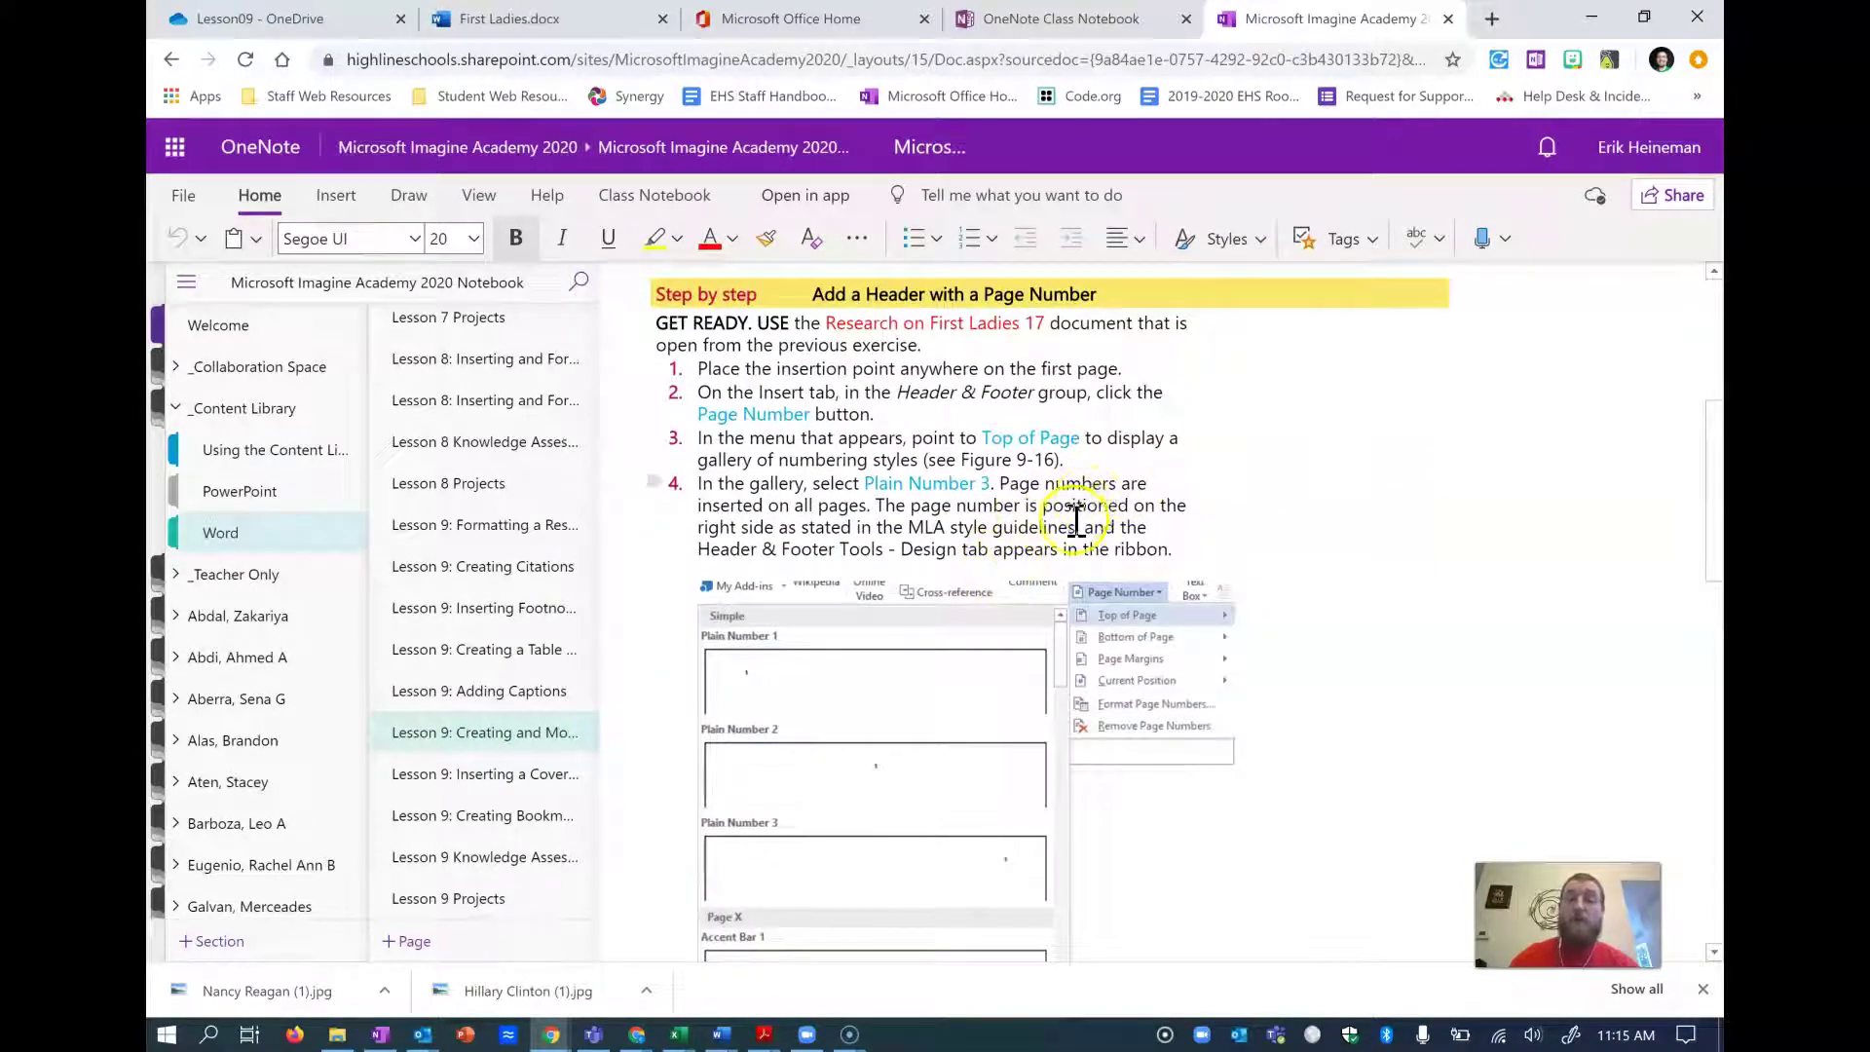
scroll(974, 486, up, 2)
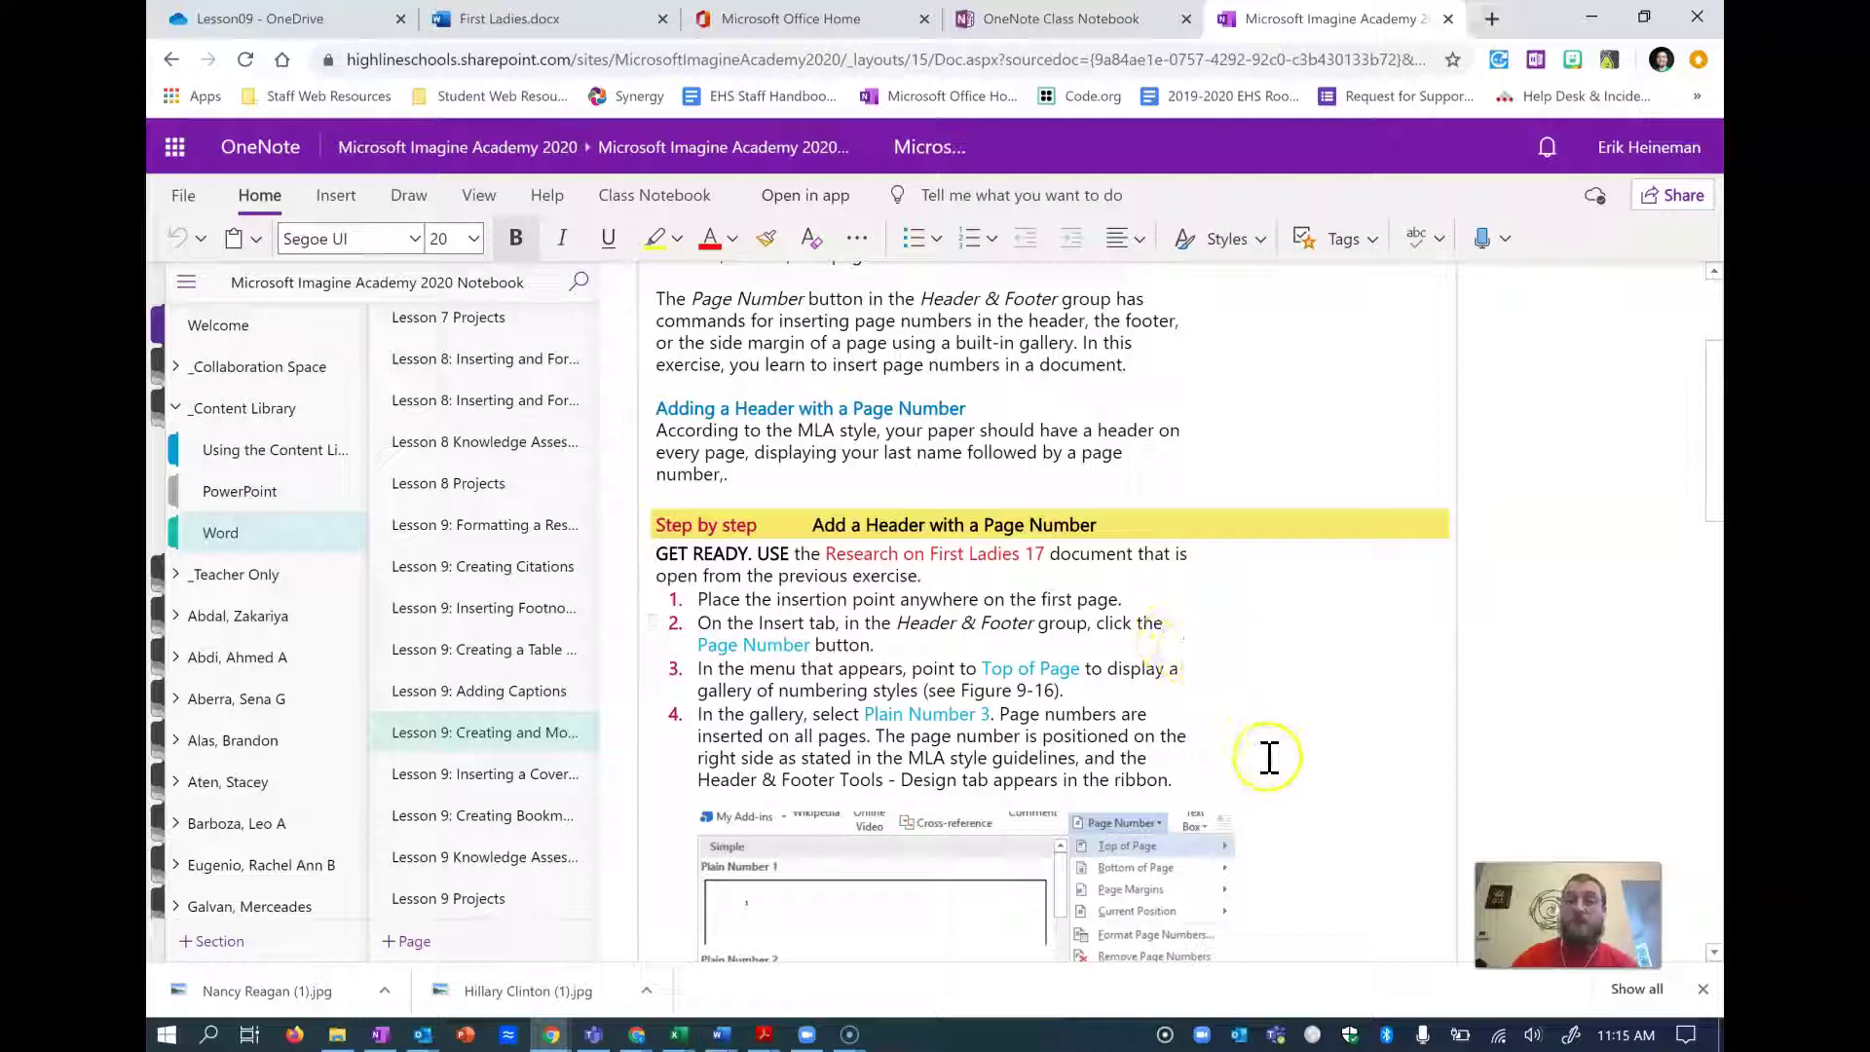
scroll(1089, 503, down, 4)
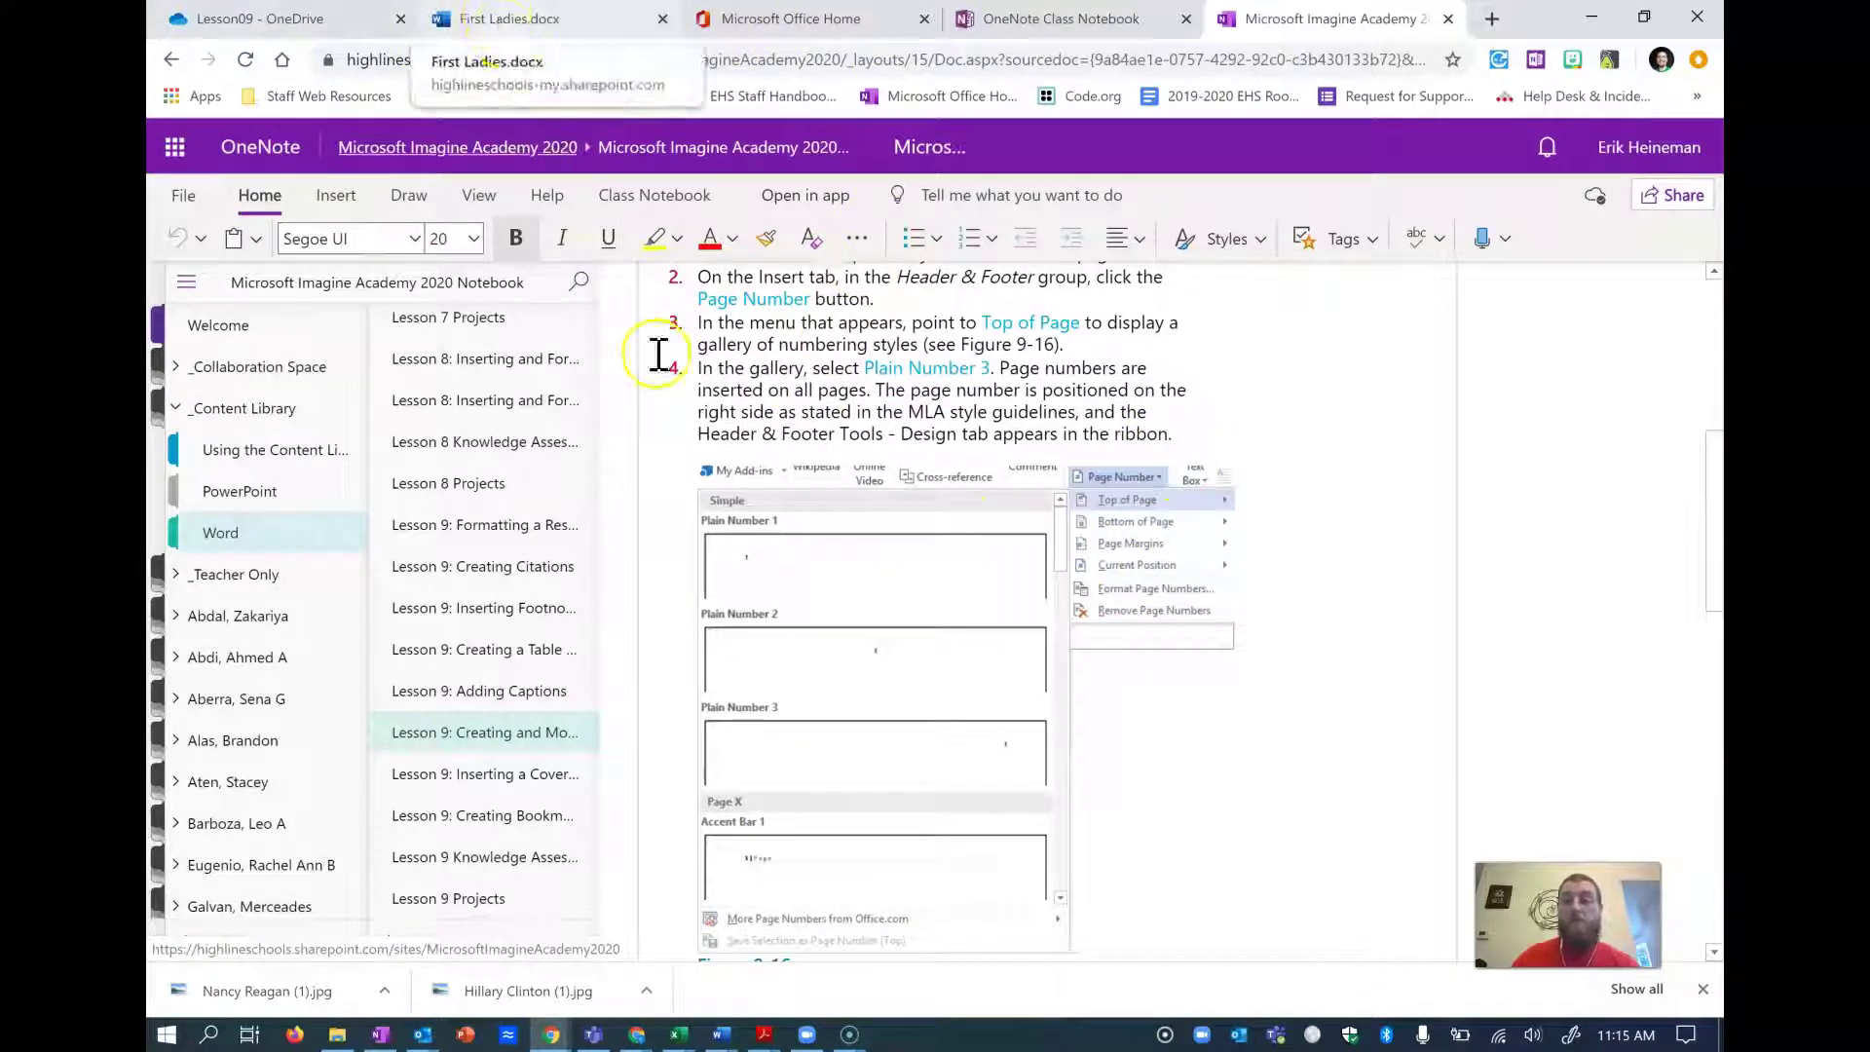
scroll(682, 409, down, 3)
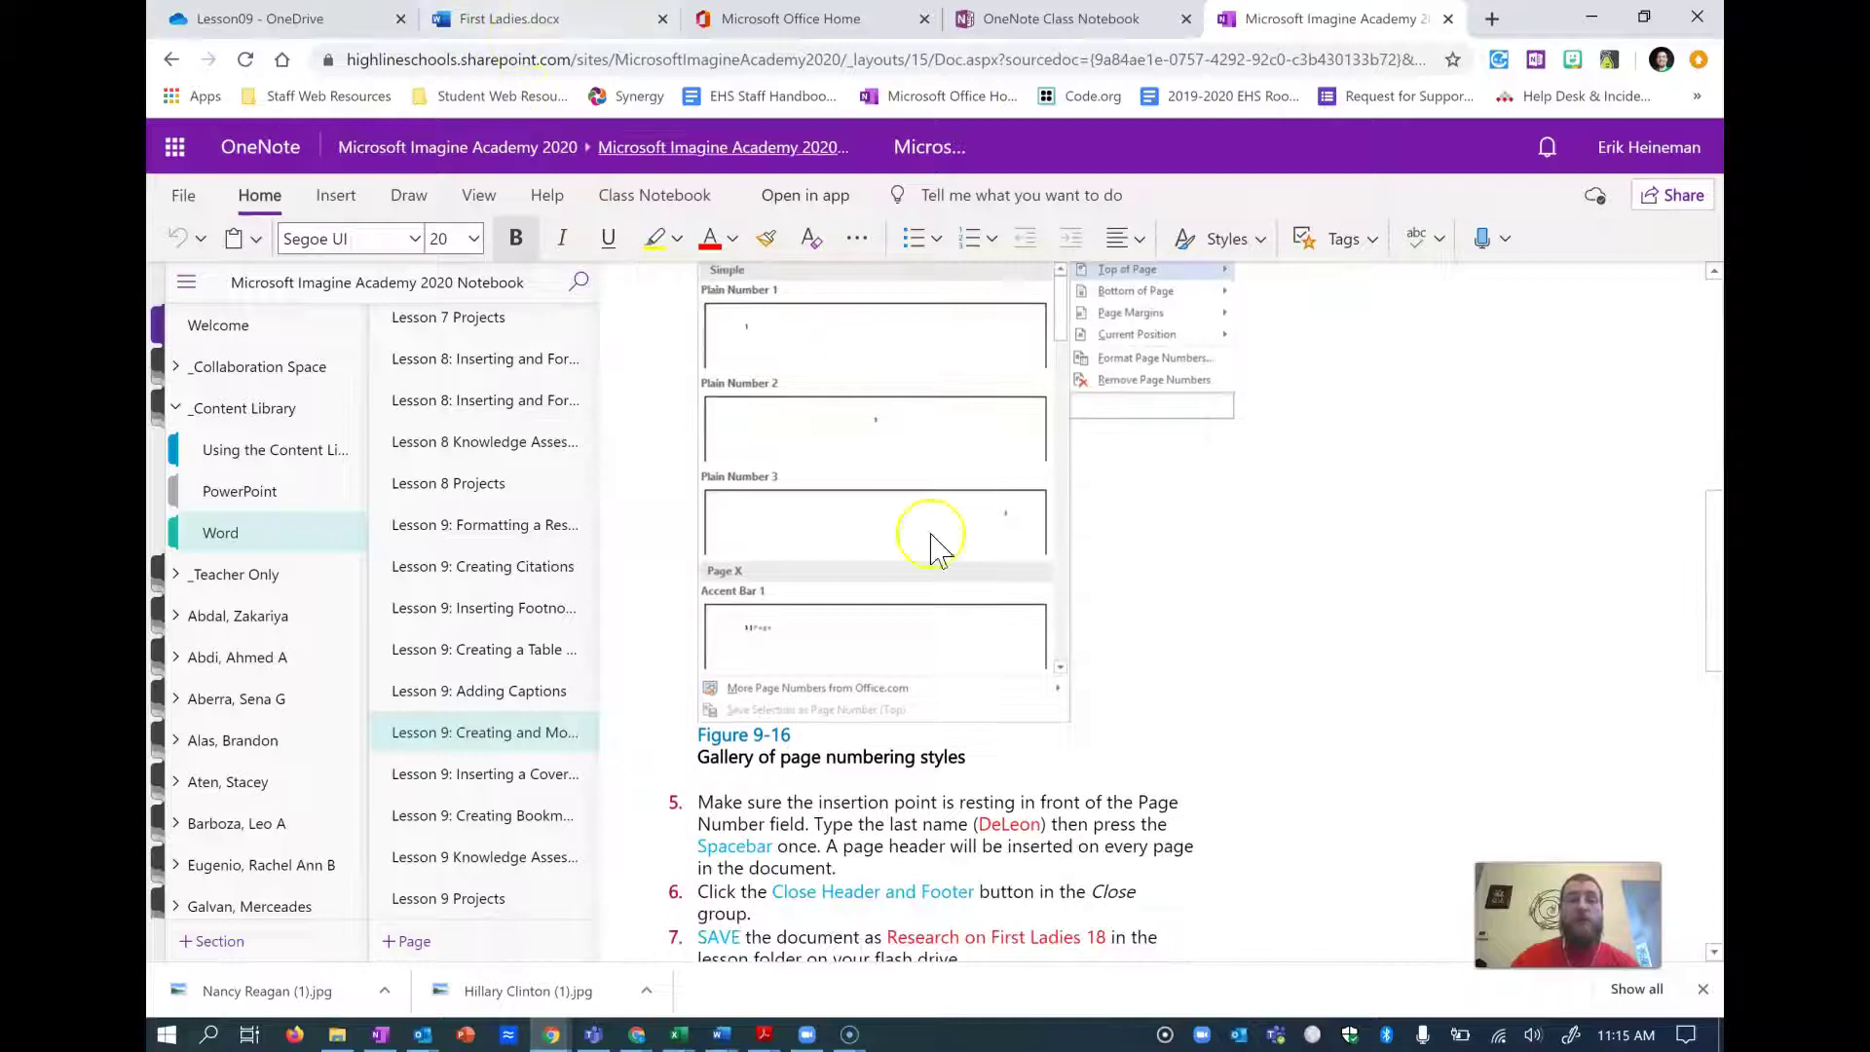
scroll(926, 534, up, 6)
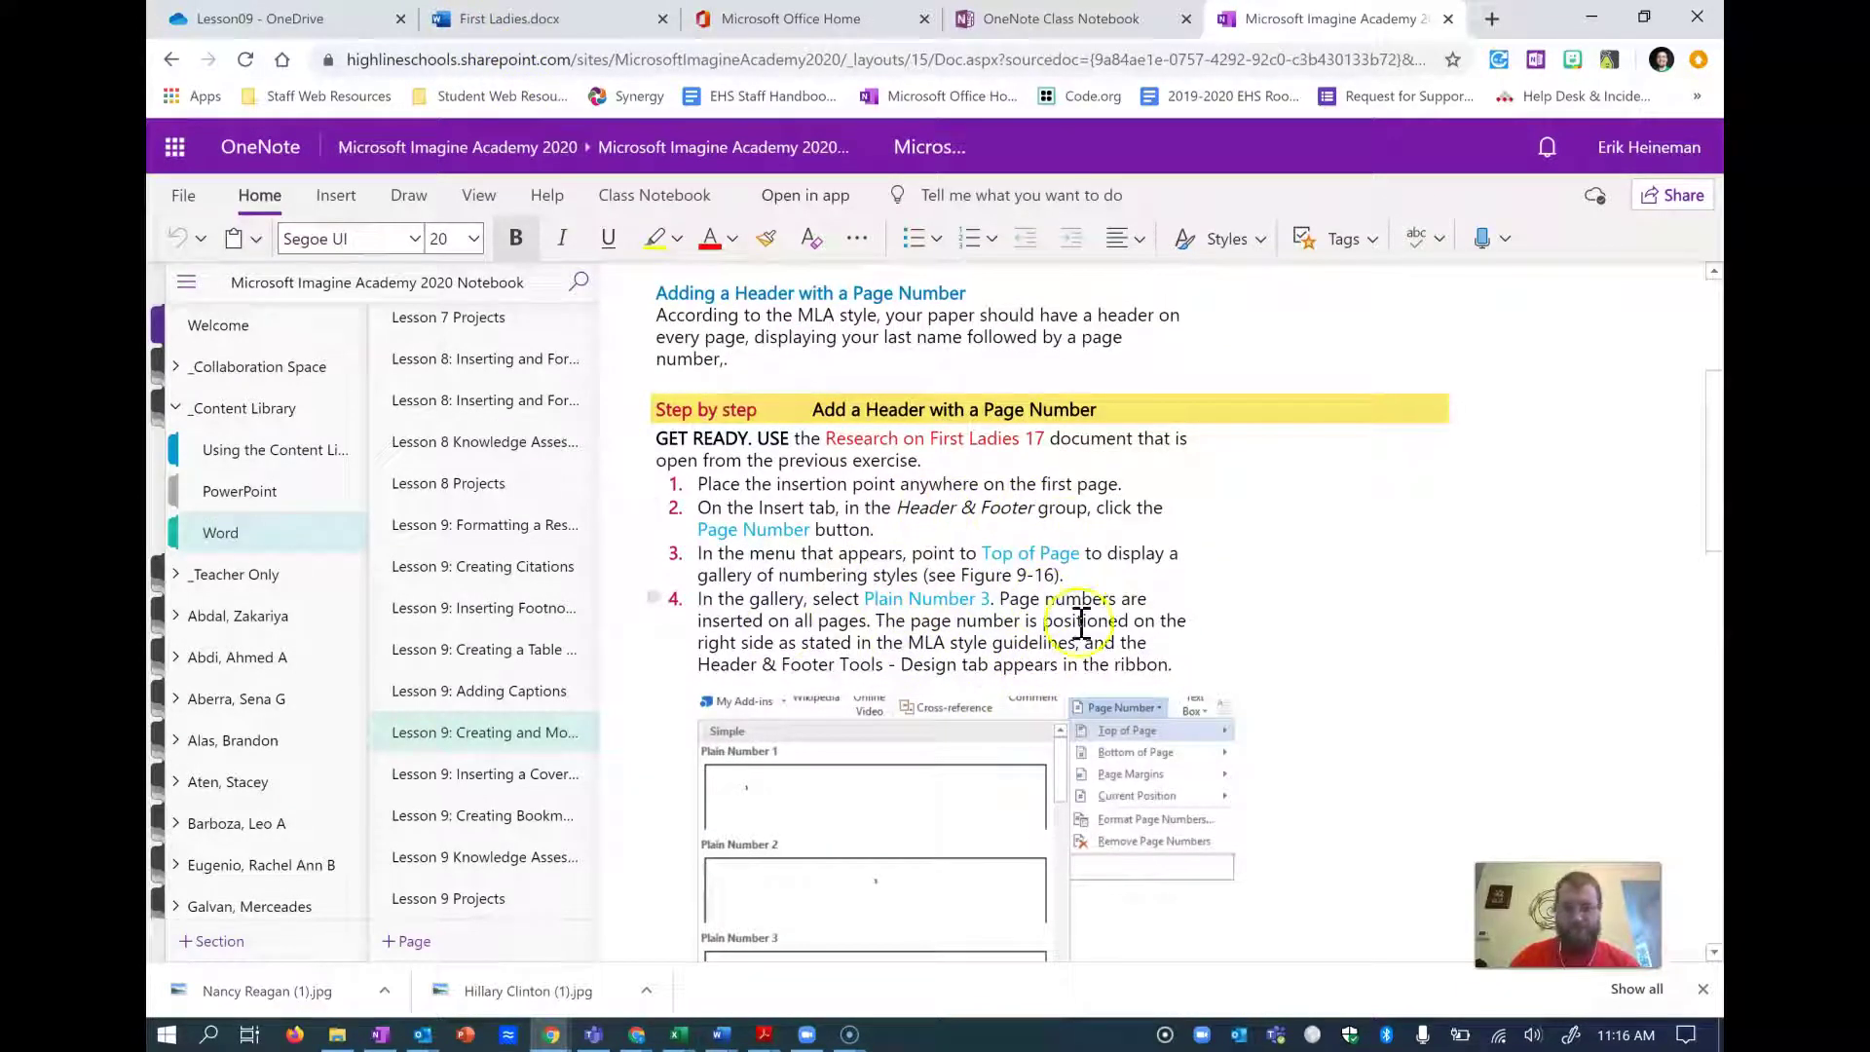
scroll(1194, 641, down, 6)
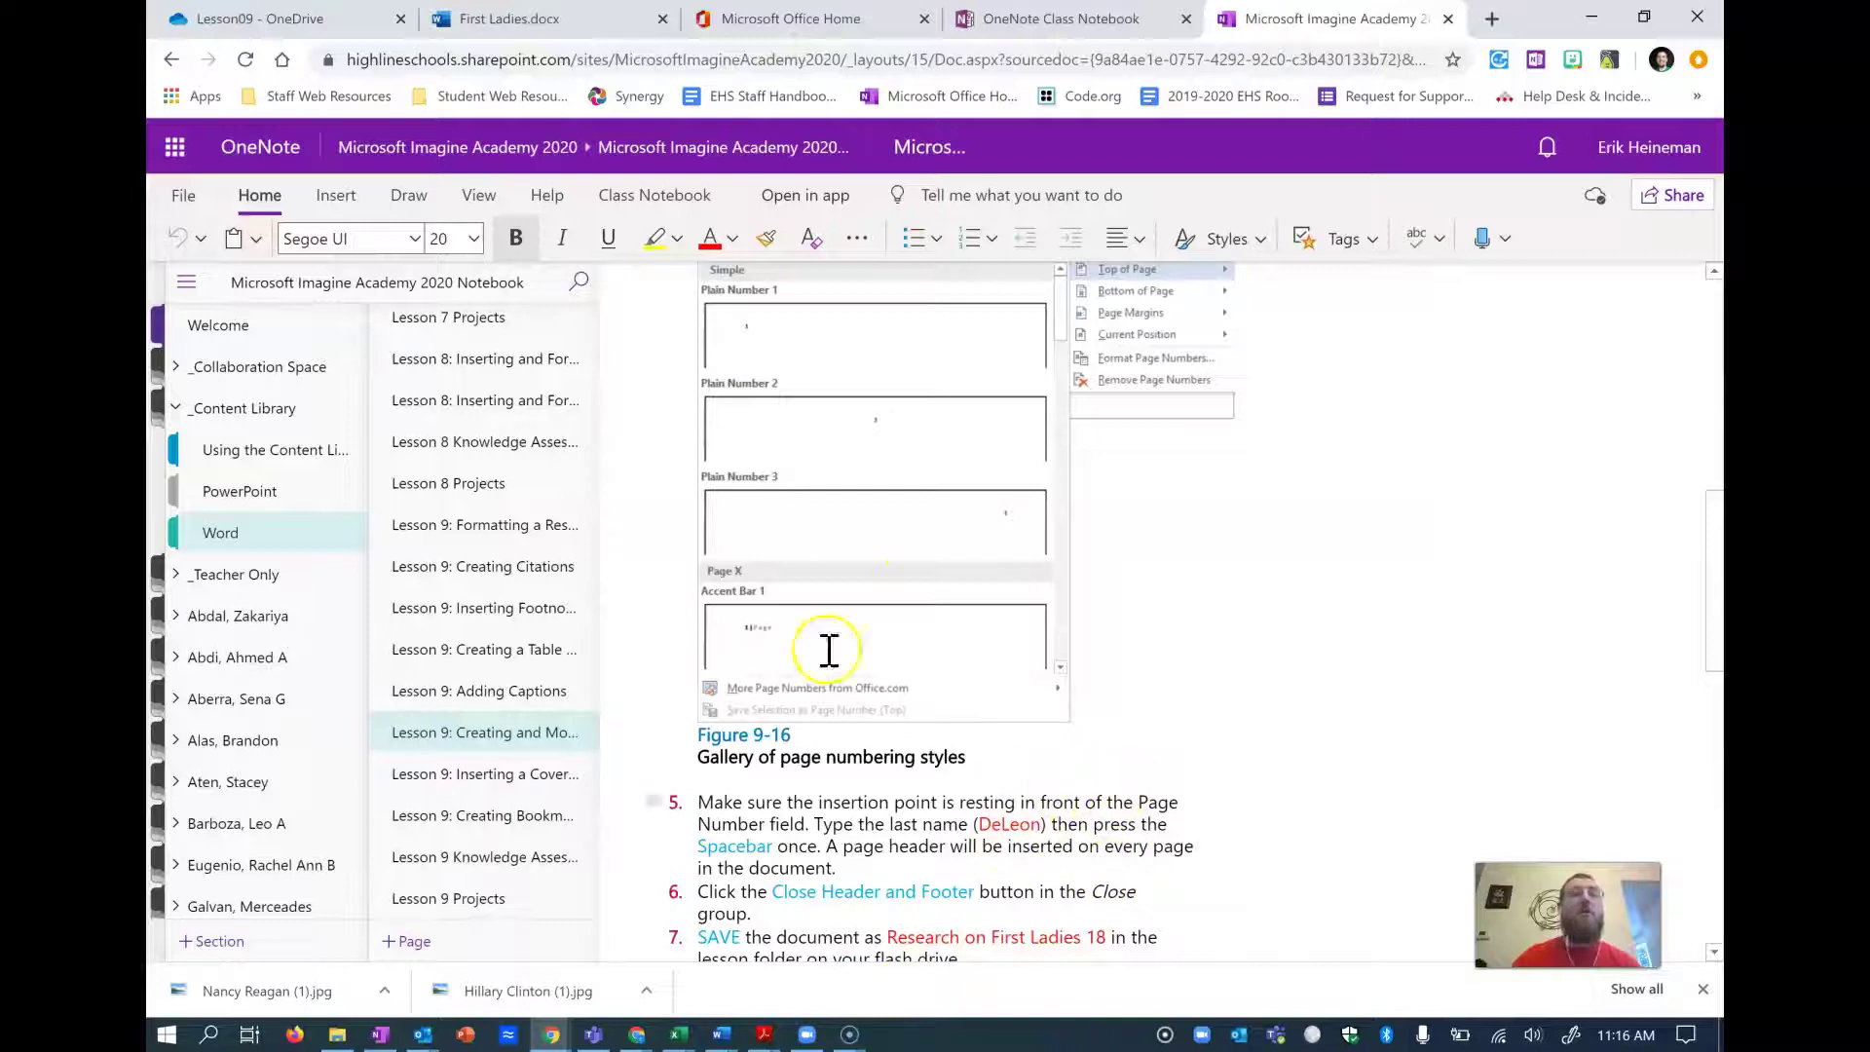
- Switch to the First Ladies document in Word, place the insertion point before the first line of page one and look at its header area
click(511, 21)
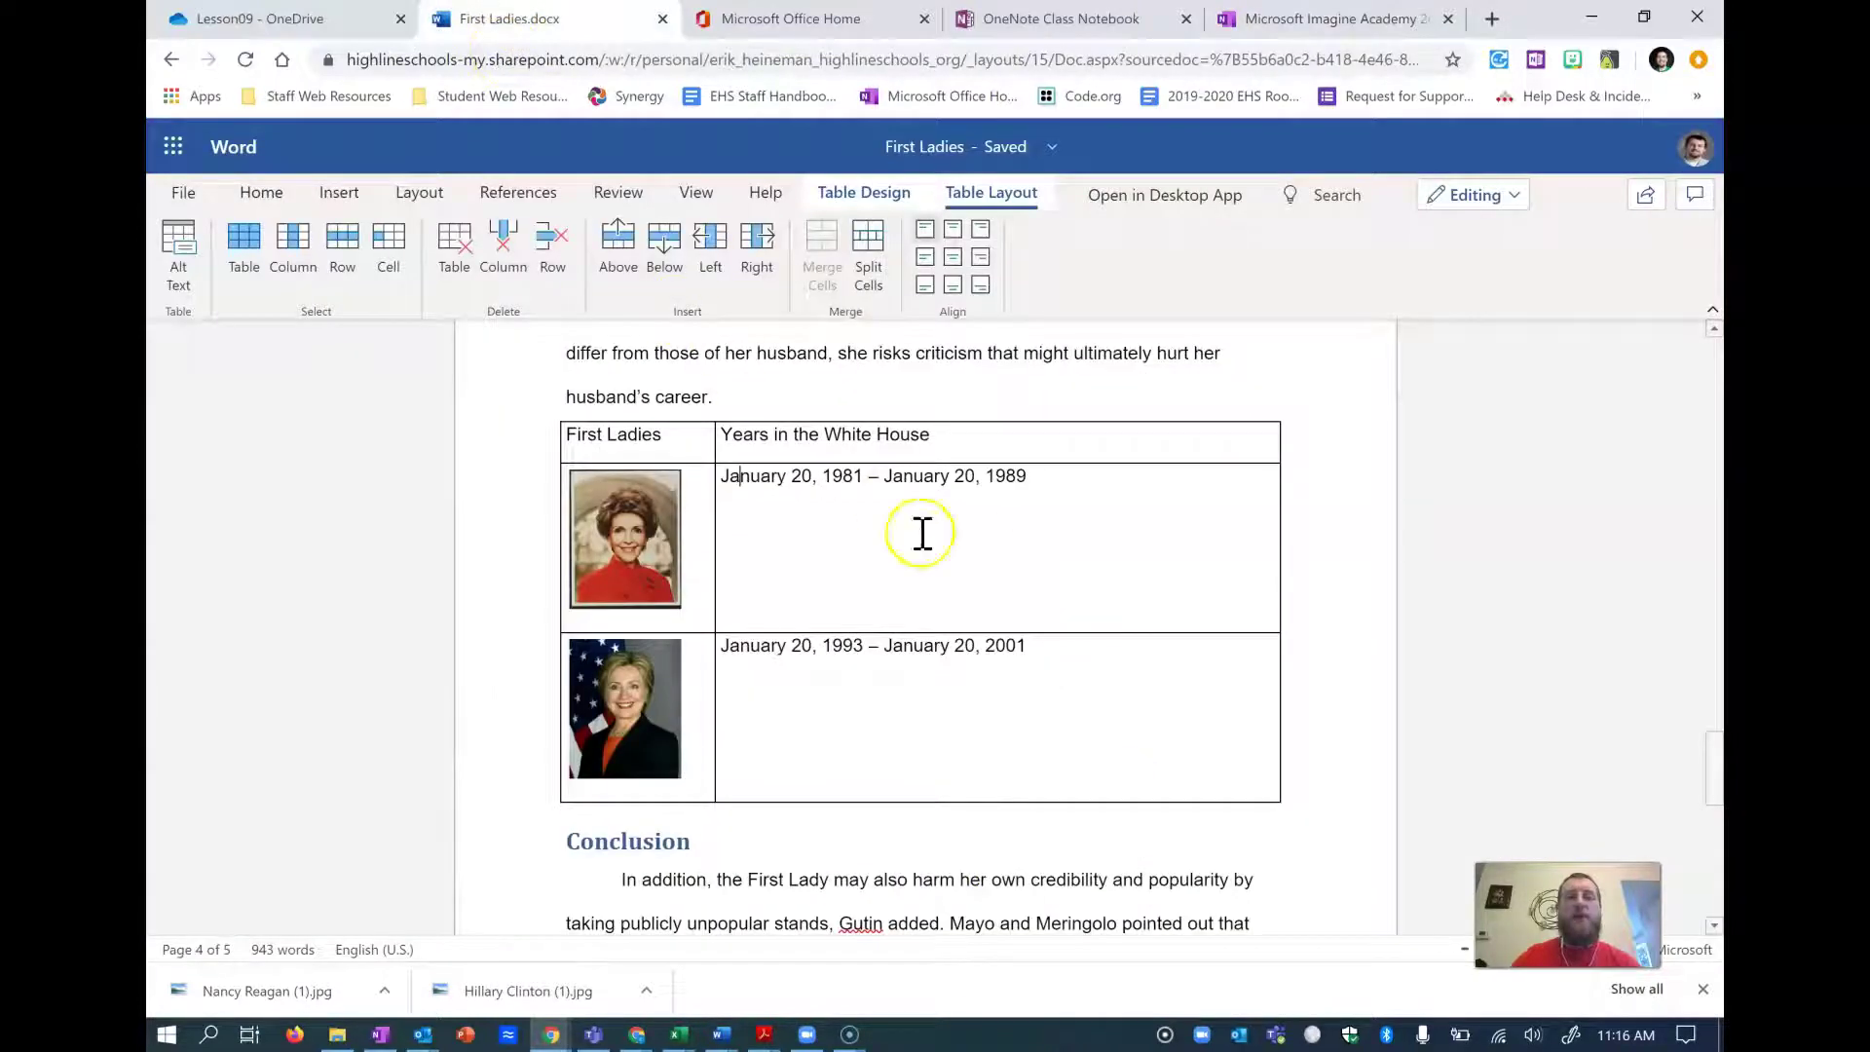
scroll(974, 603, up, 6)
drag(1716, 686, 1714, 301)
click(567, 475)
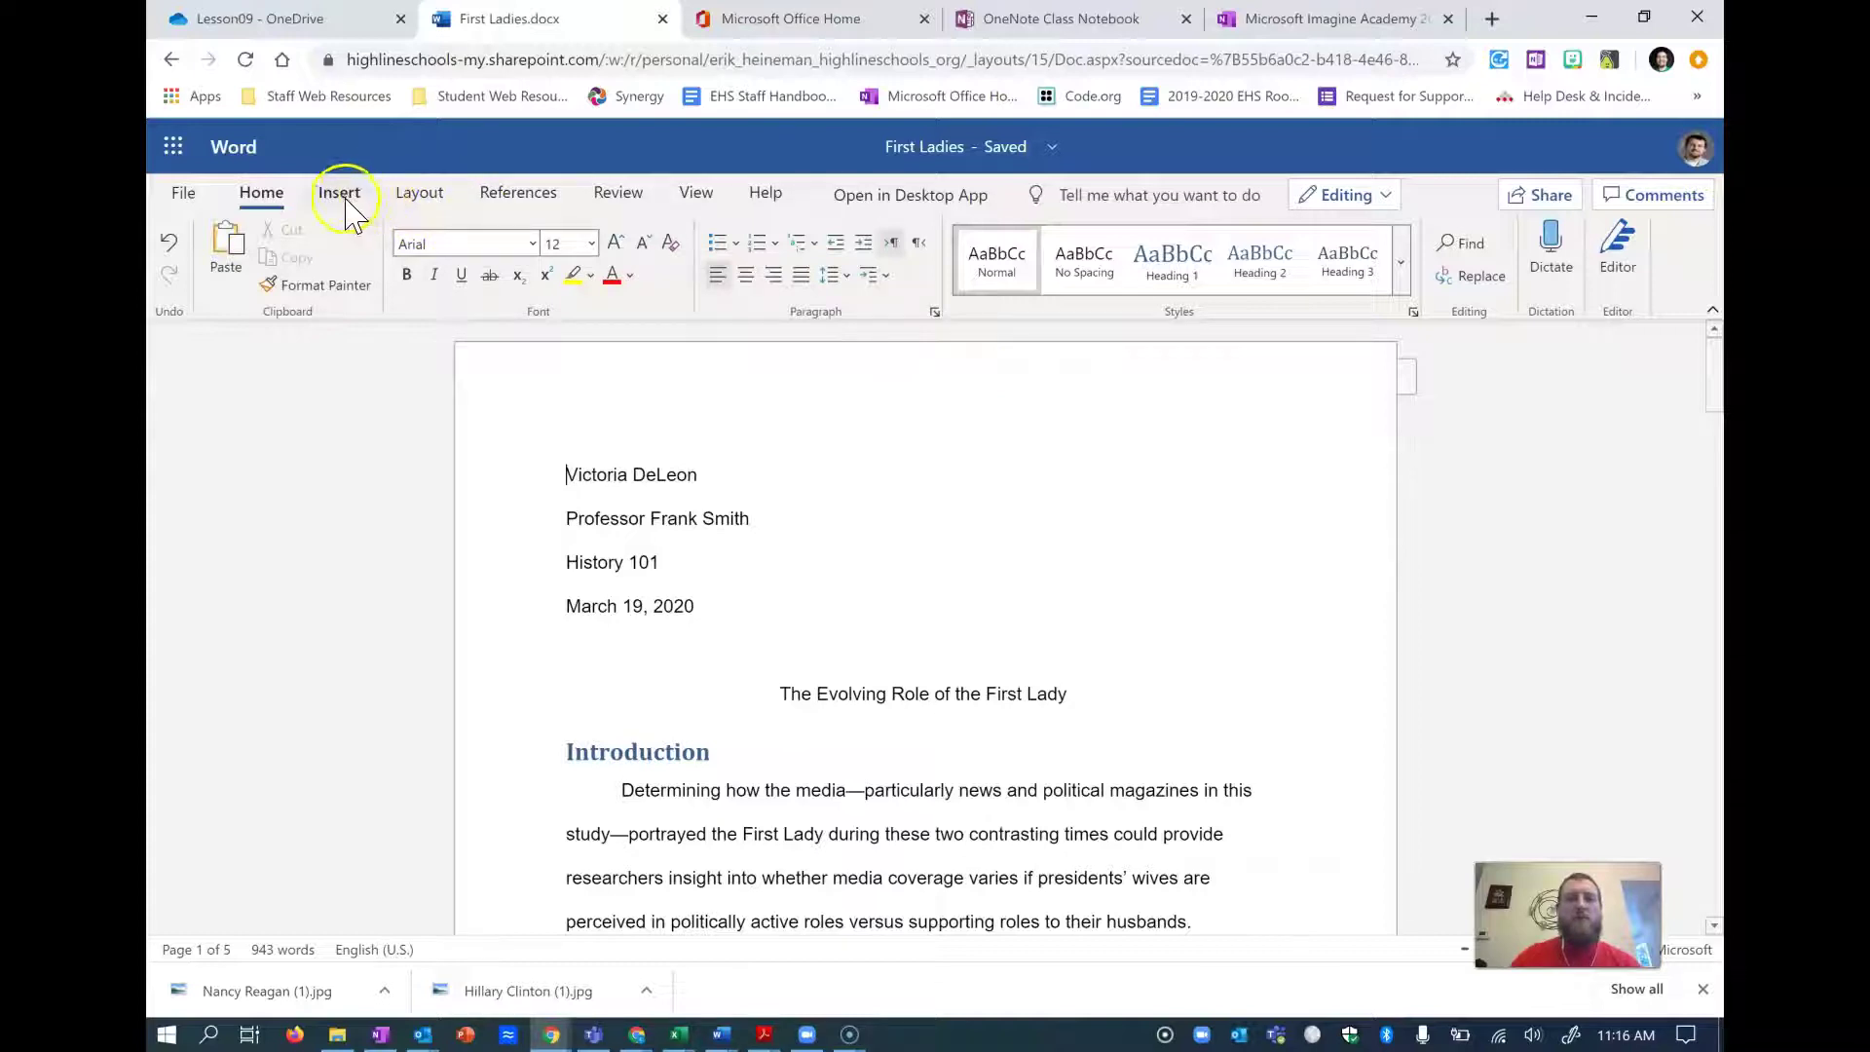
click(521, 200)
click(421, 194)
click(341, 193)
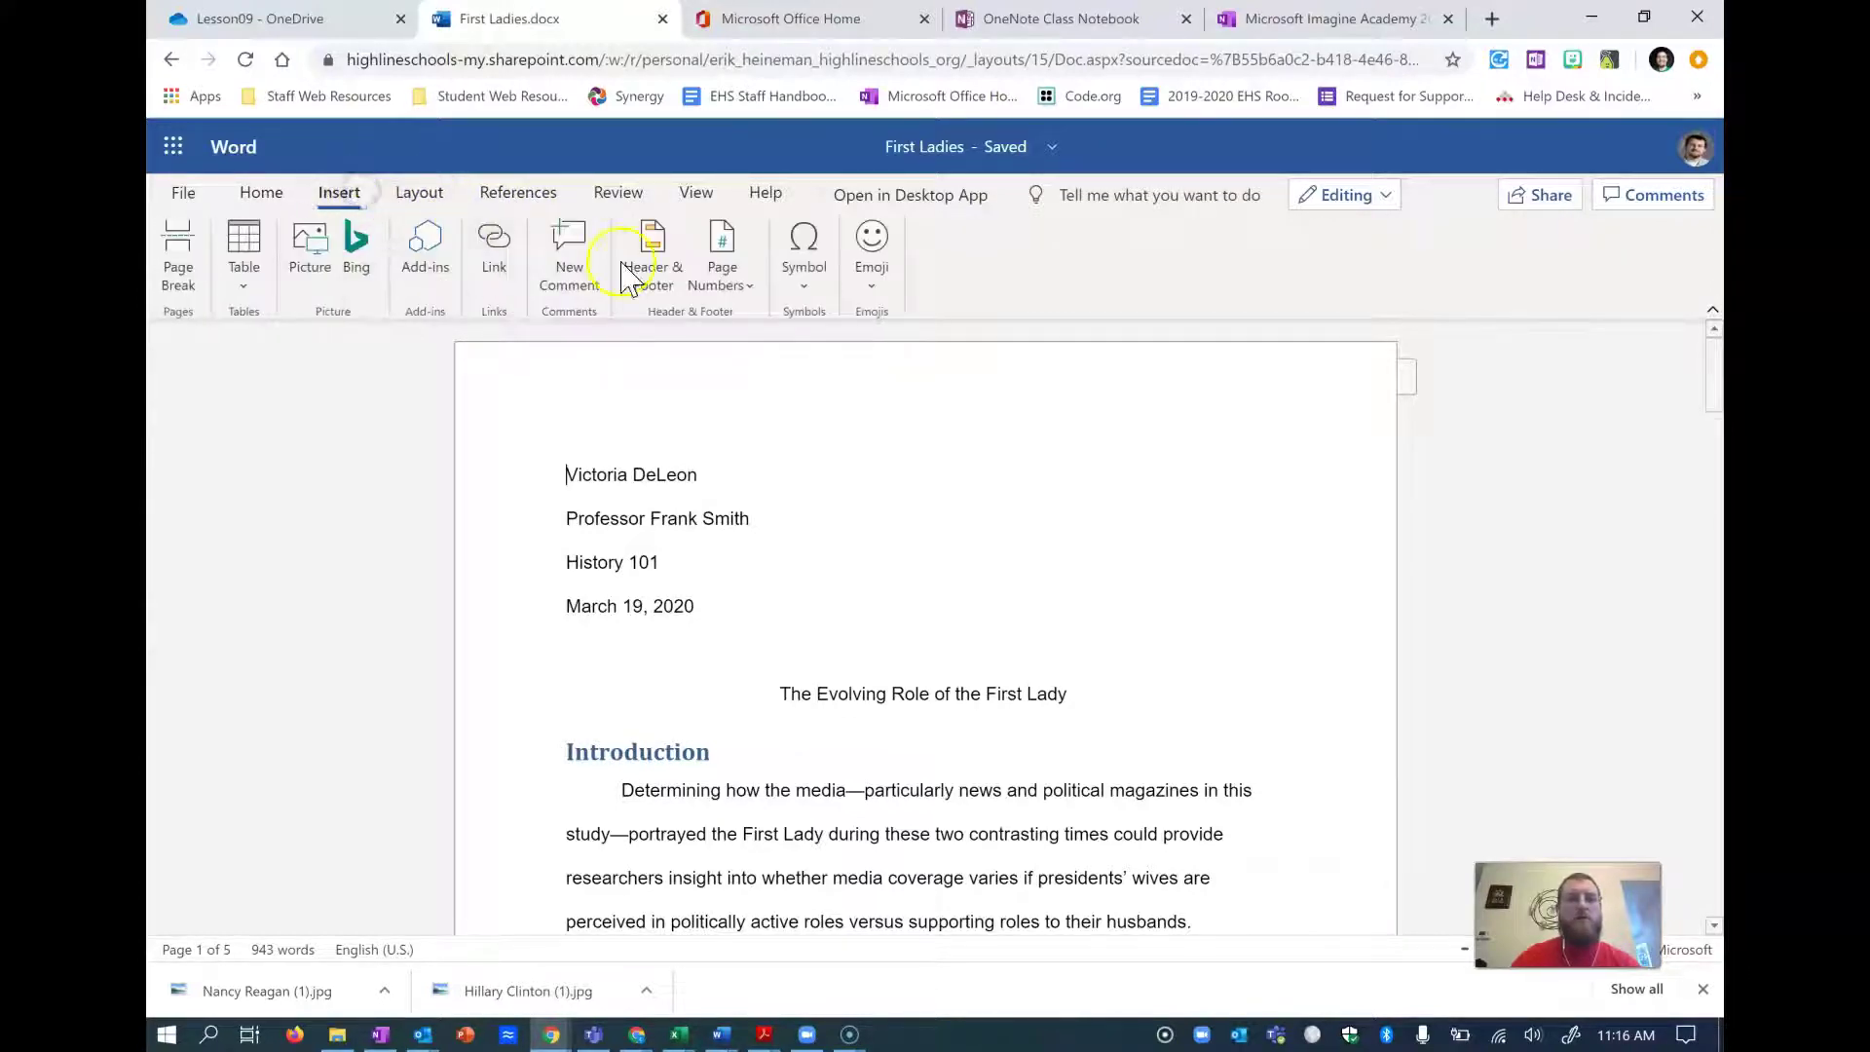
click(652, 256)
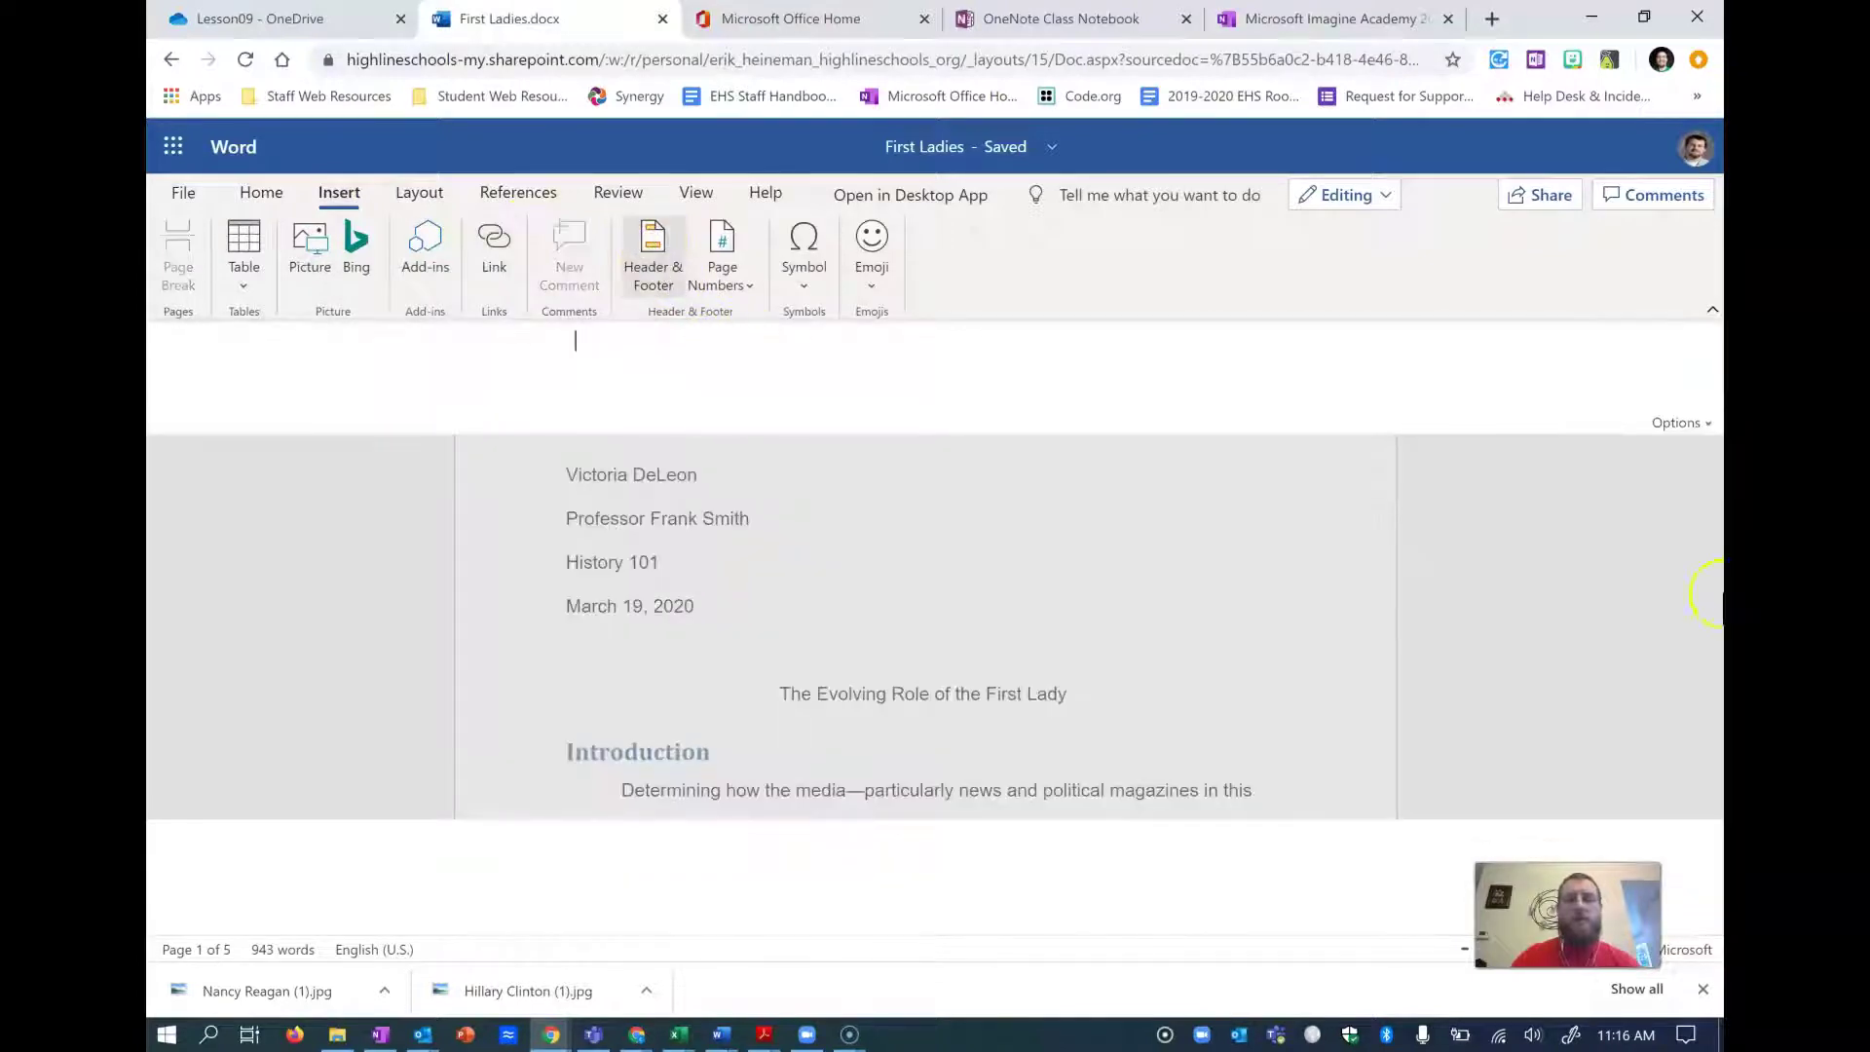
click(1657, 514)
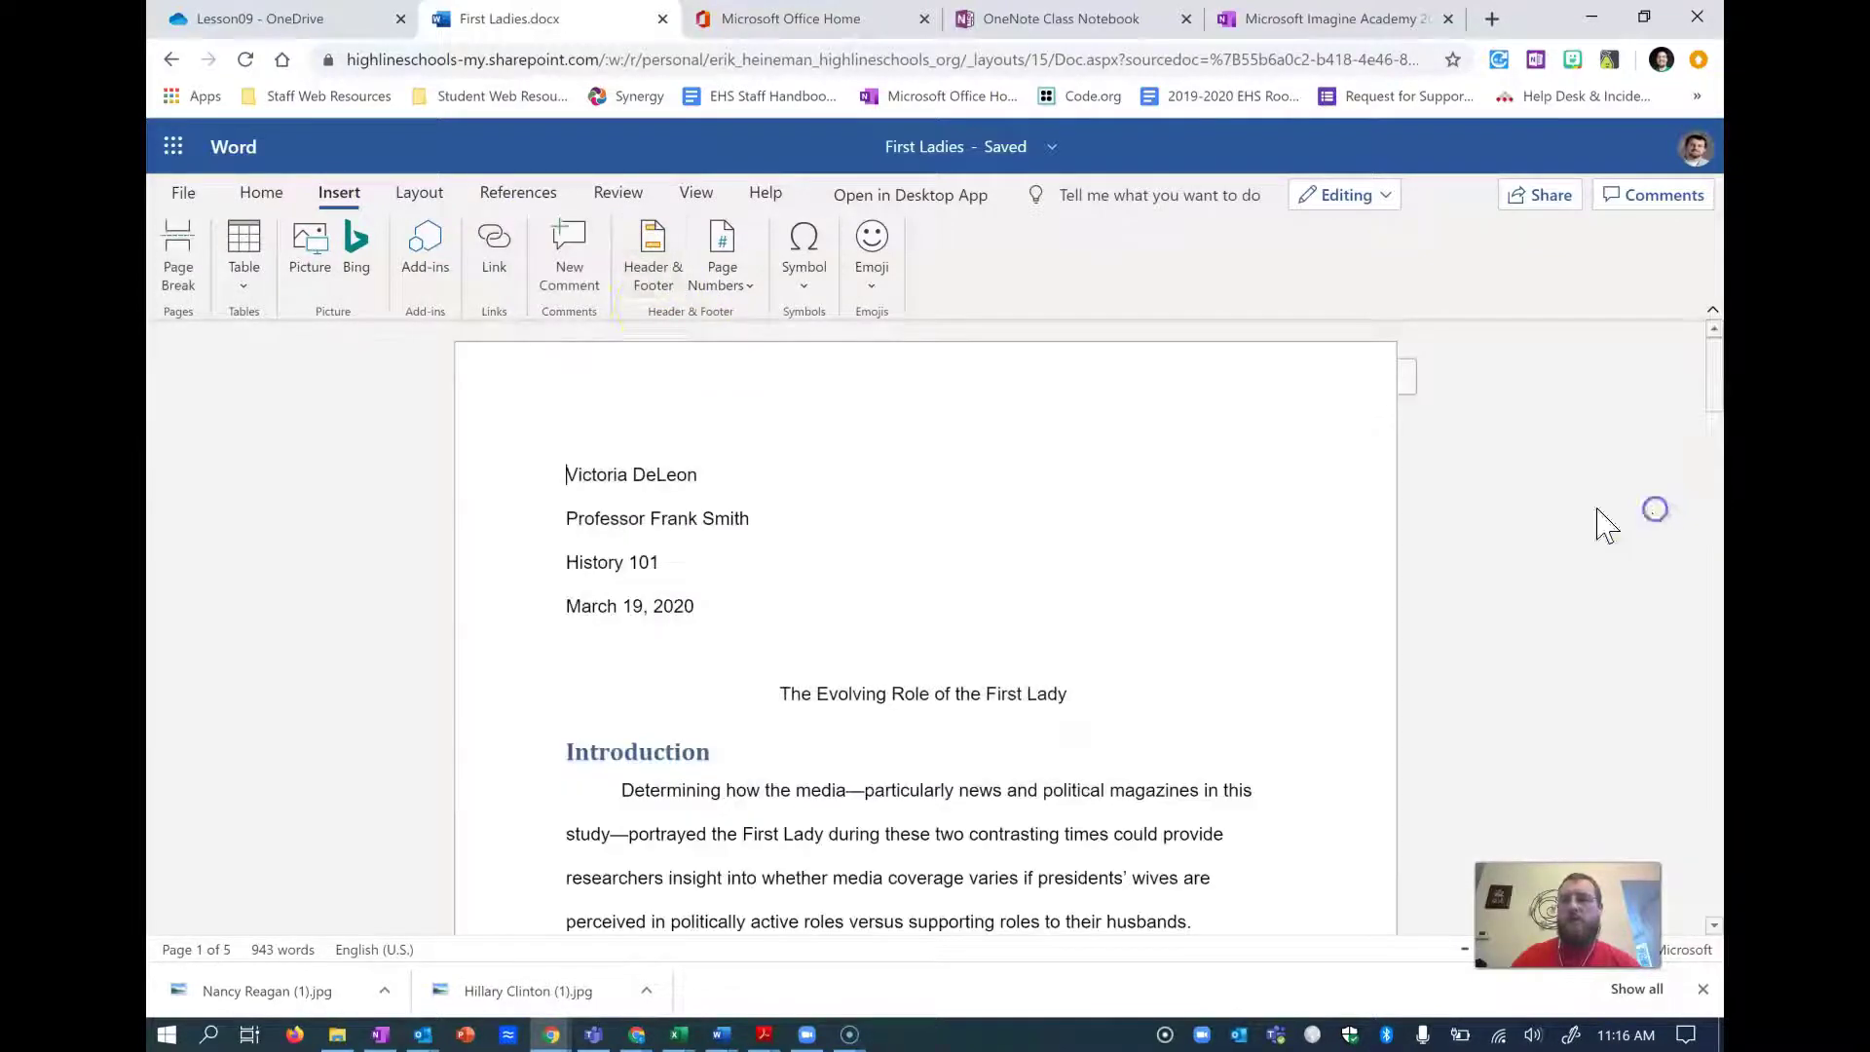
- Add a page number at the right side of the header, preceded by the paper author's last name and a space
click(740, 276)
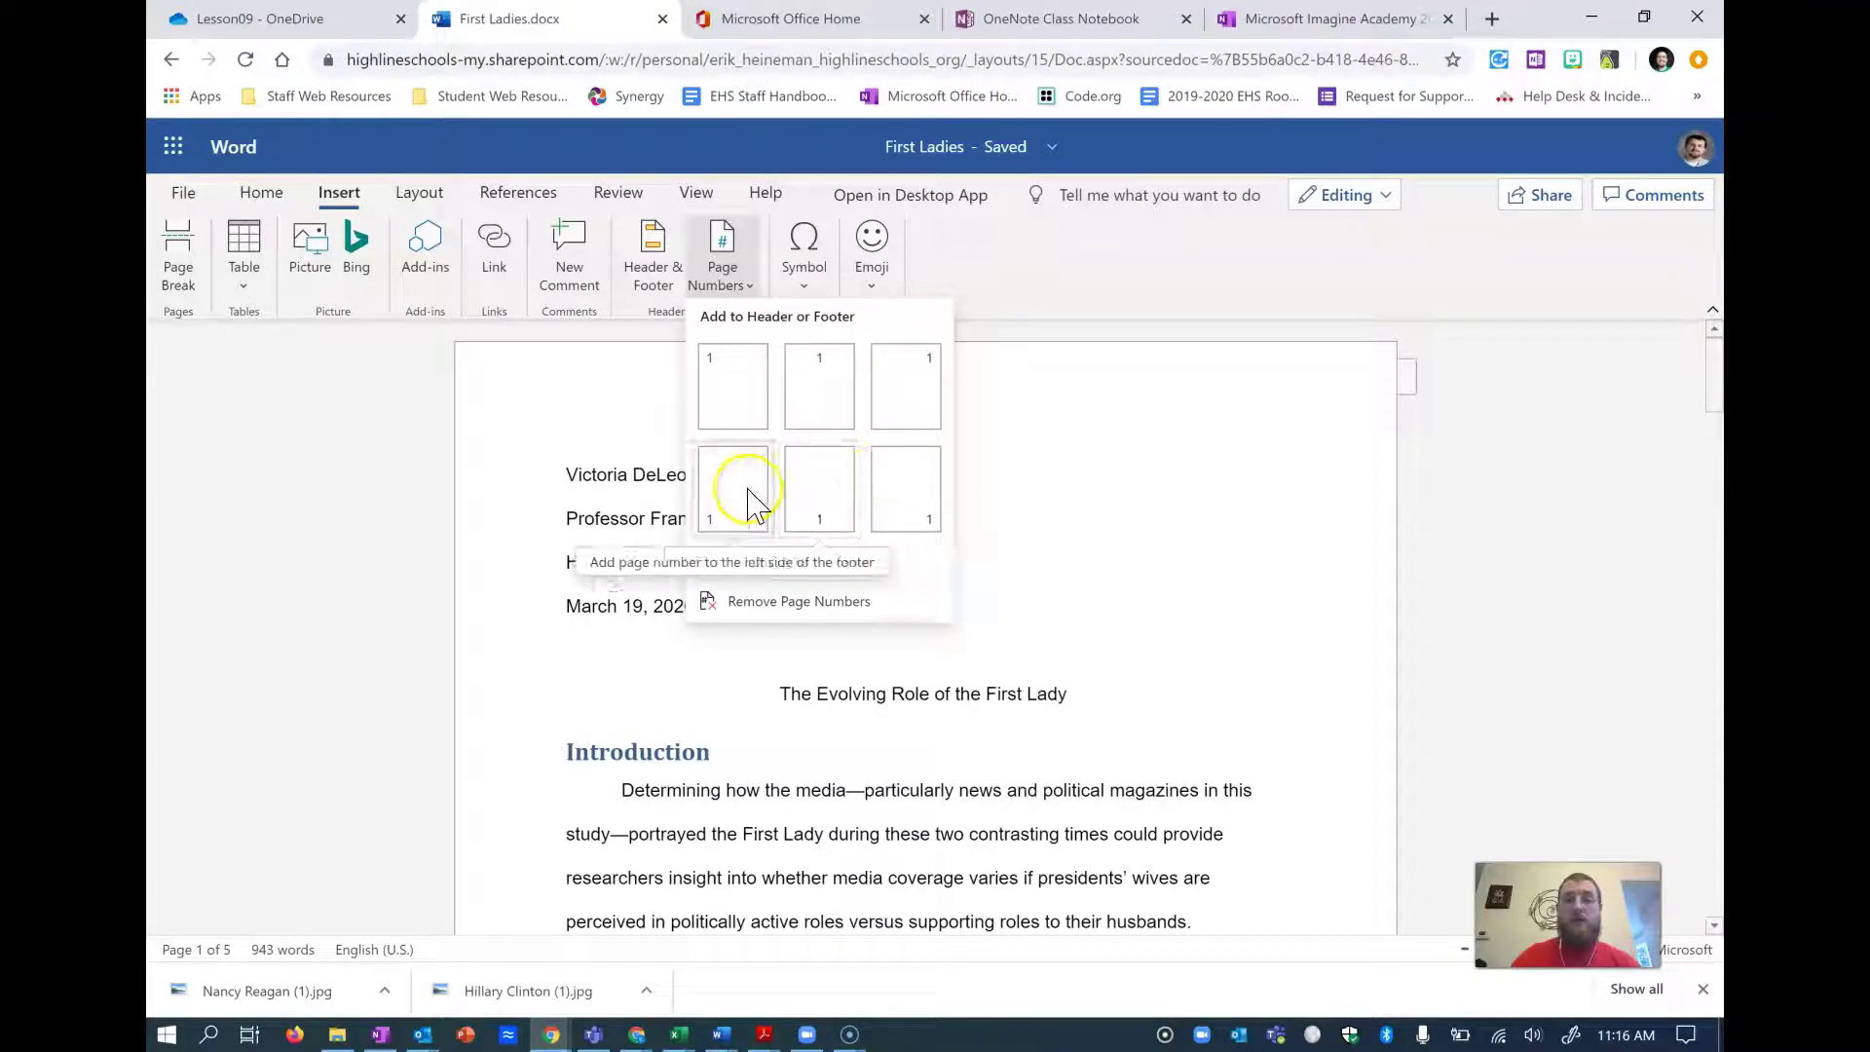
click(926, 410)
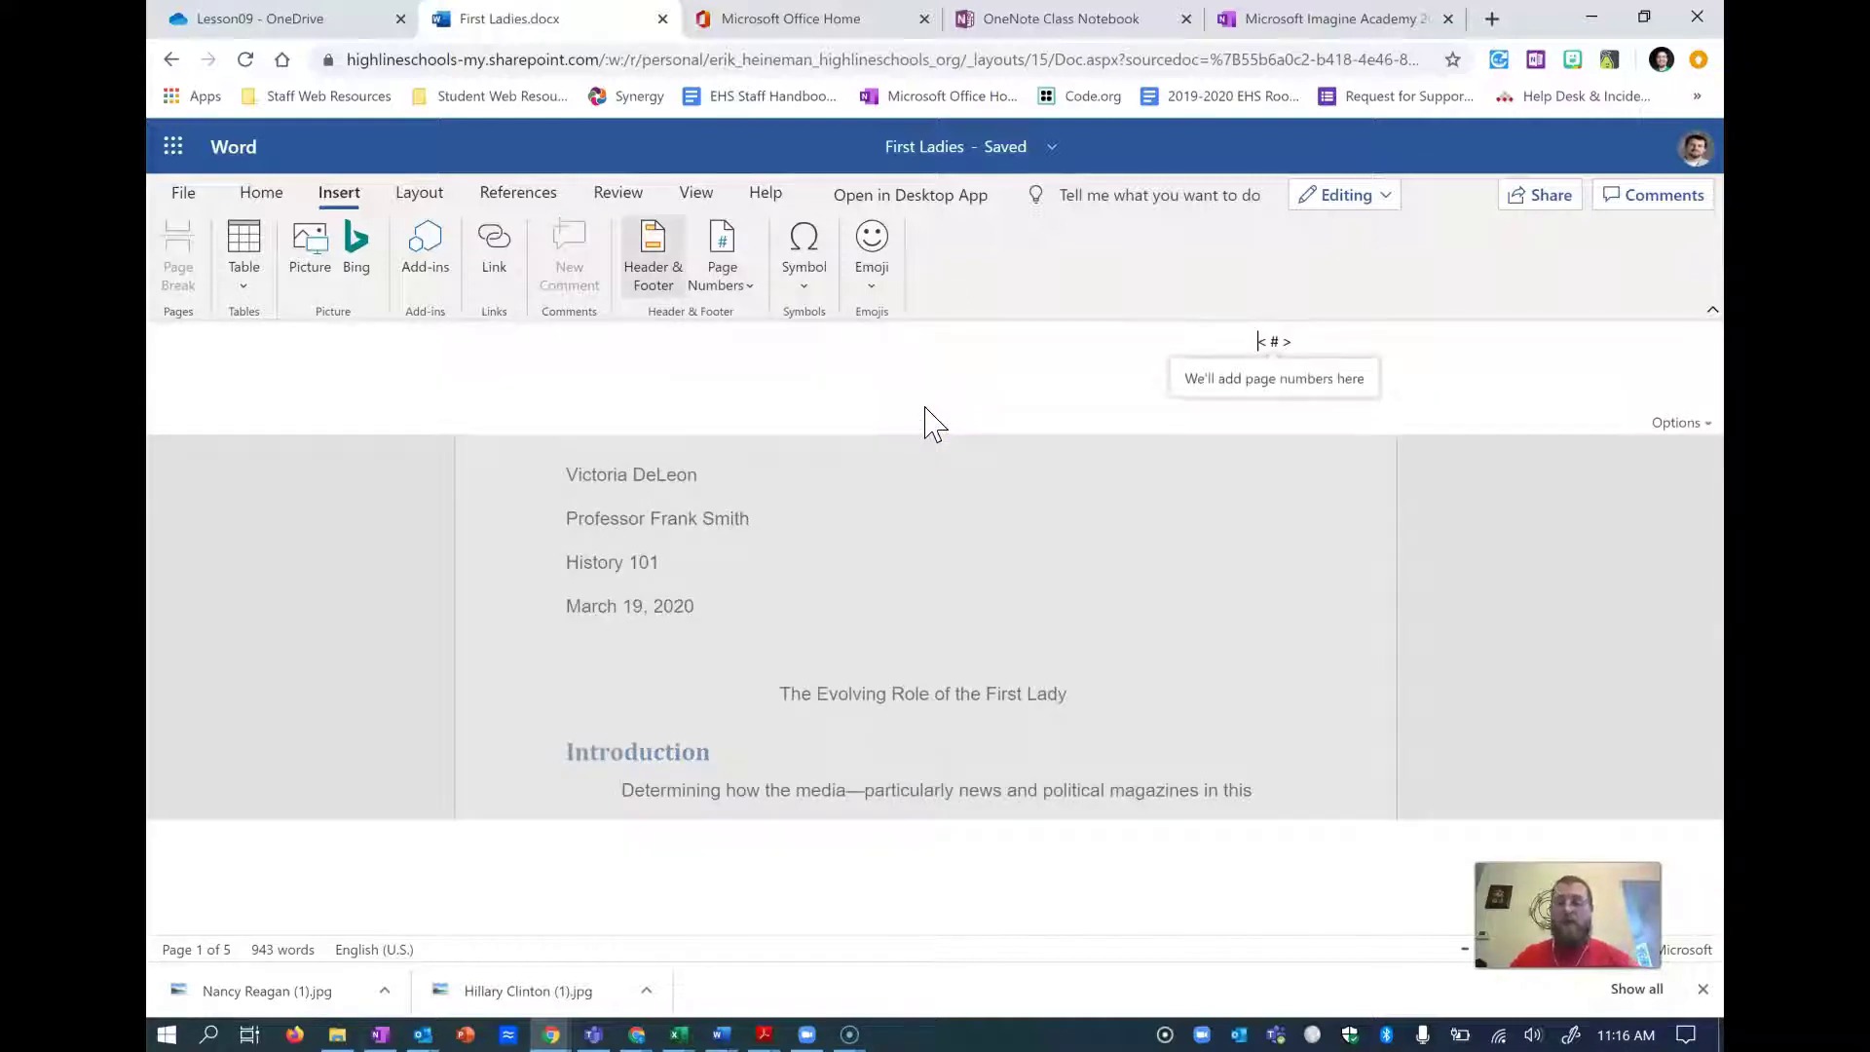
text(DeLeon)
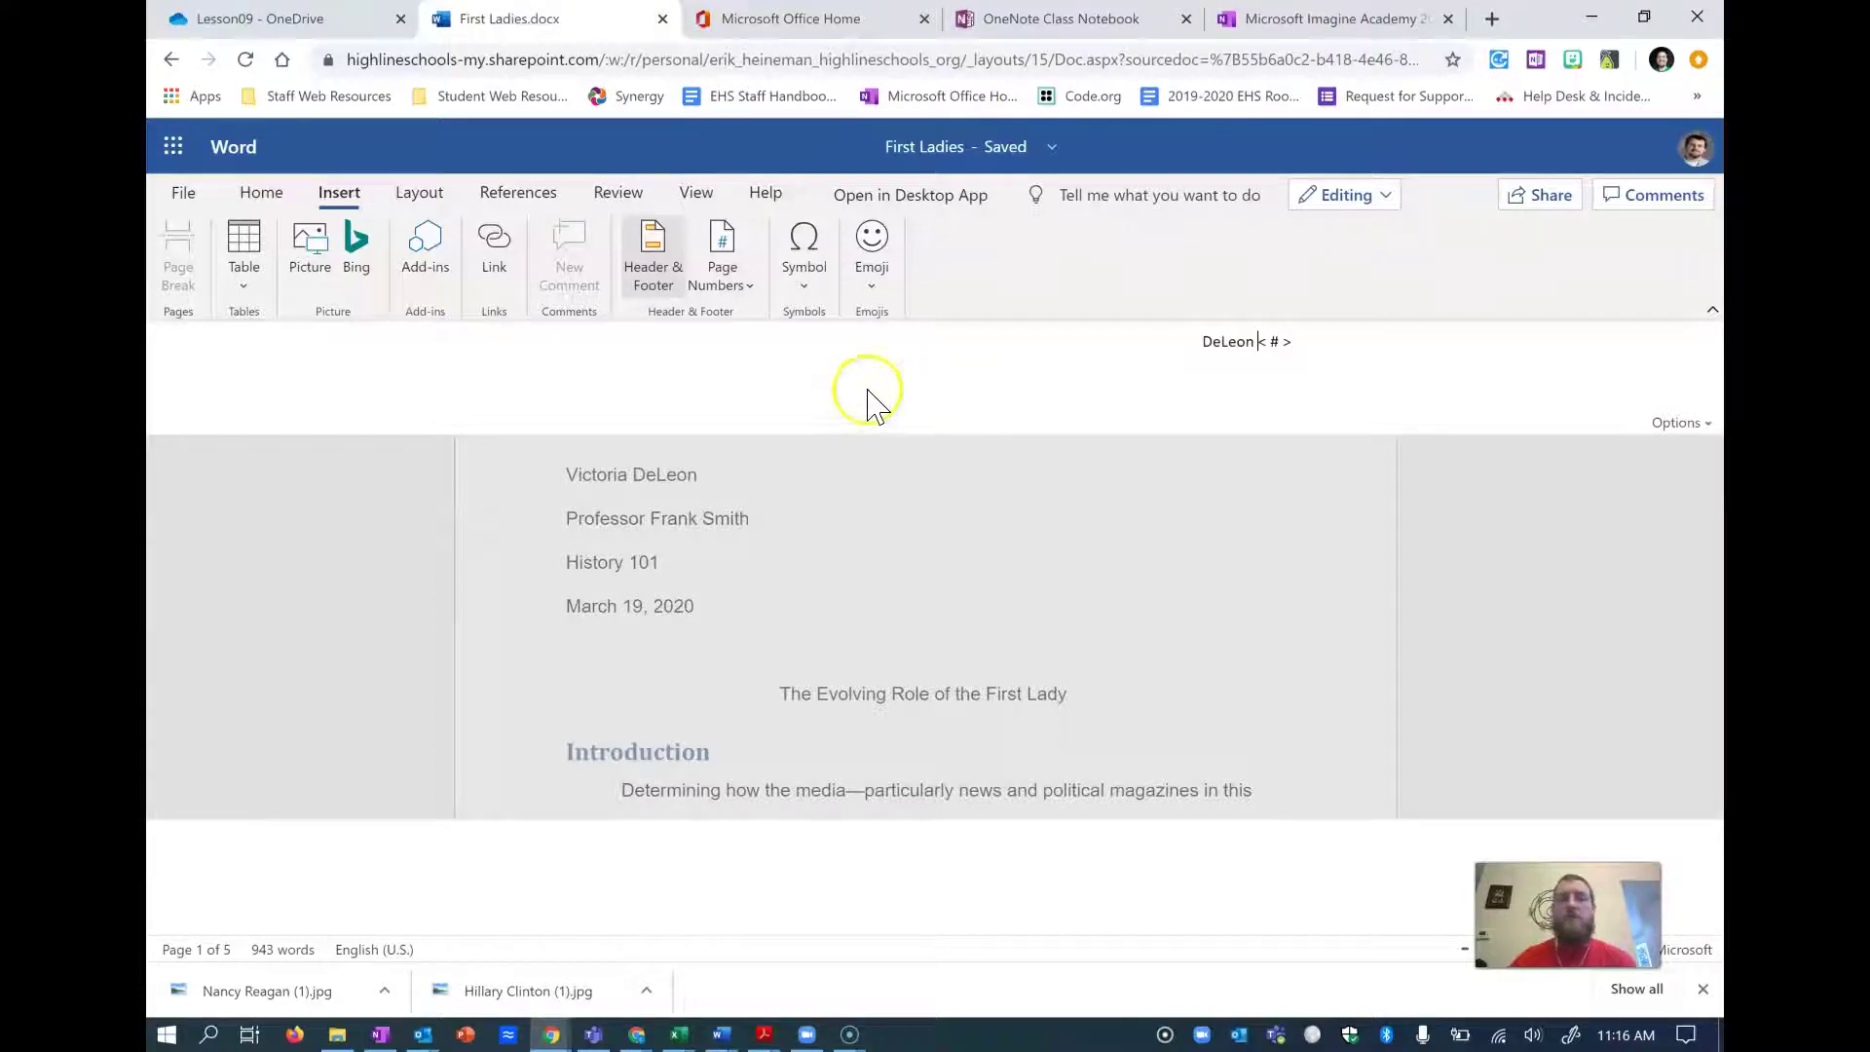
click(1564, 642)
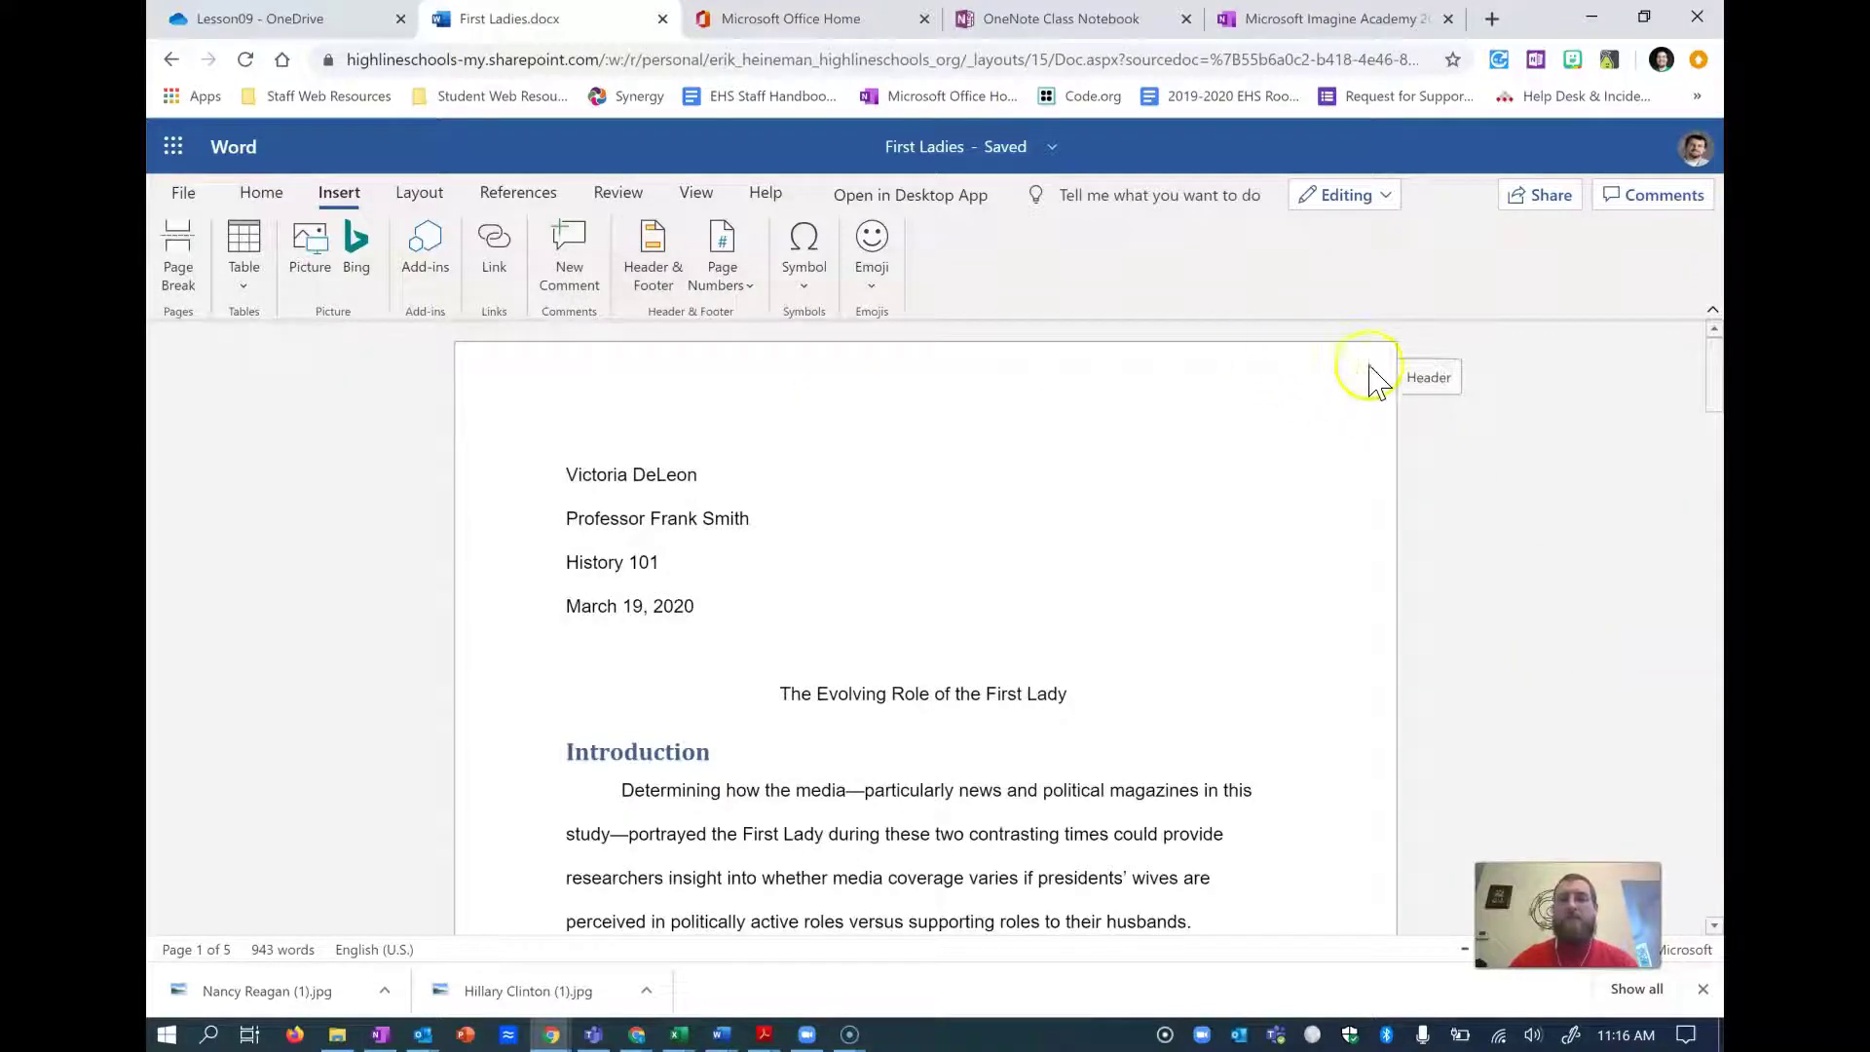
- Check the header on the first three pages in Reading View, then return to editing the document in the browser
click(1421, 377)
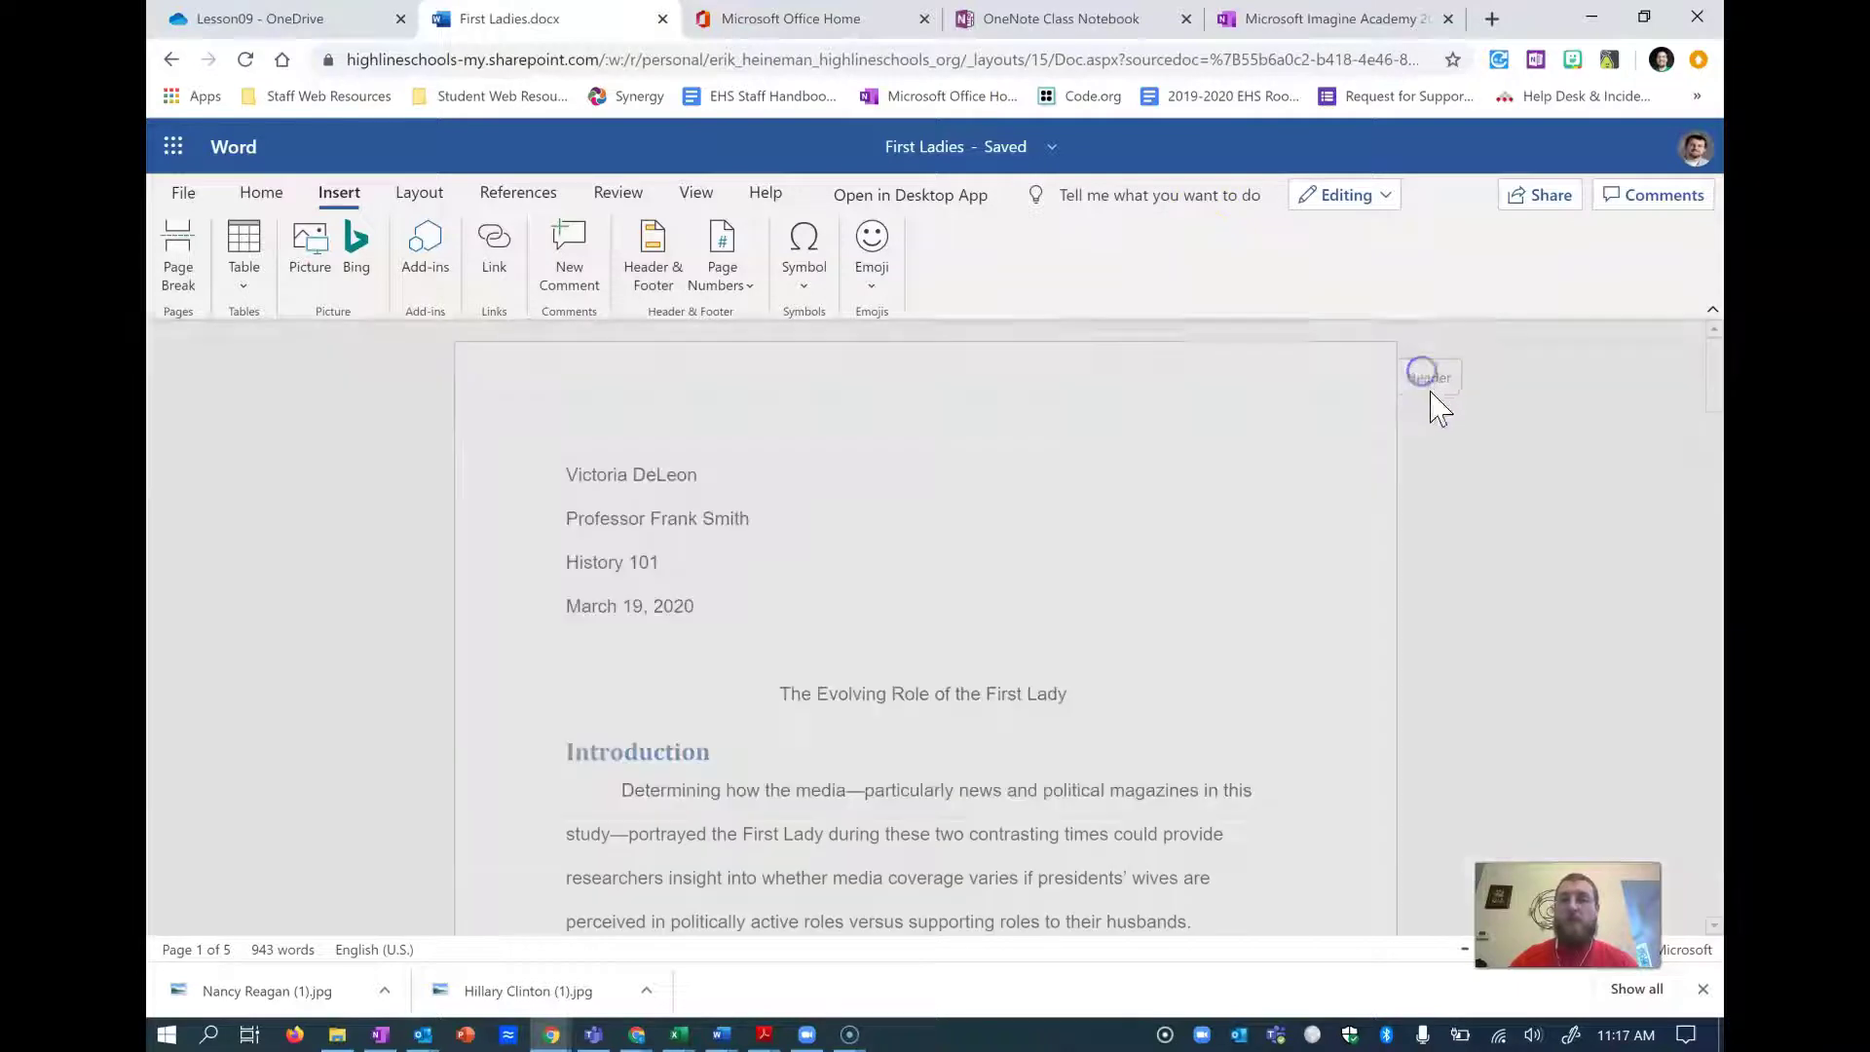
click(1578, 555)
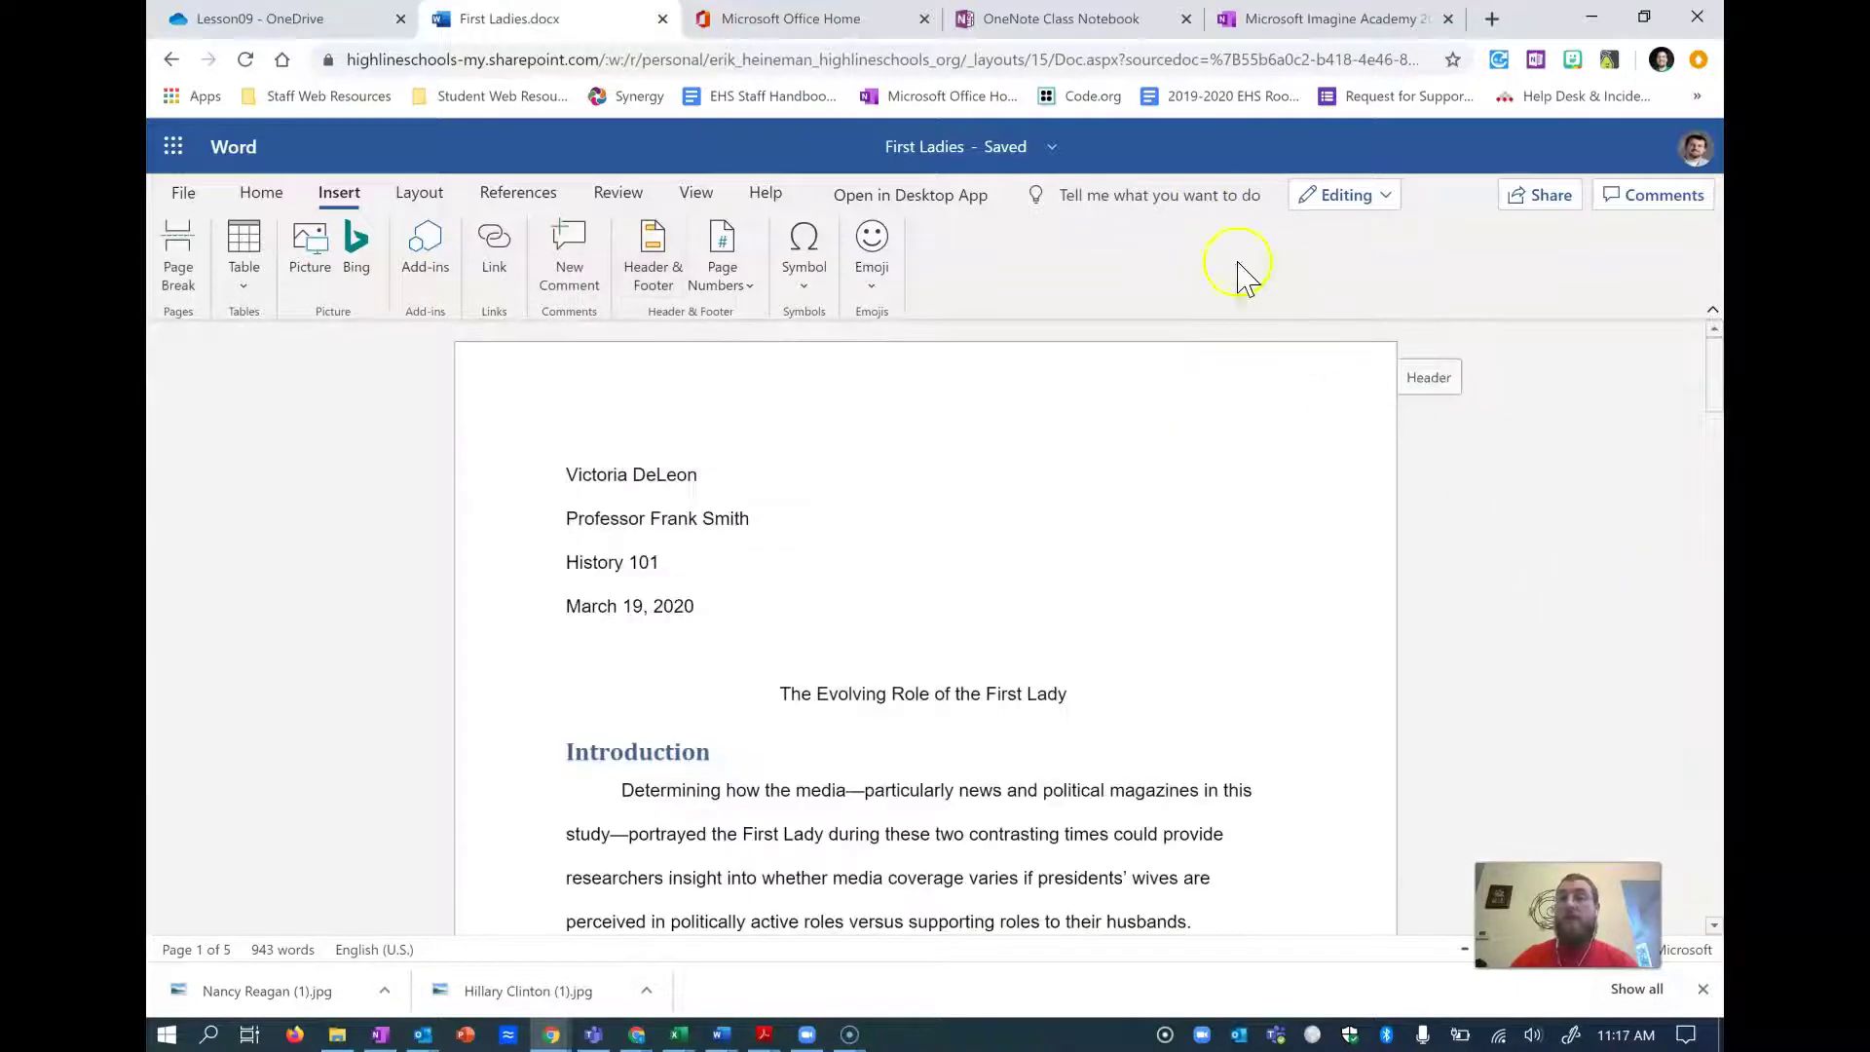
click(695, 192)
click(163, 261)
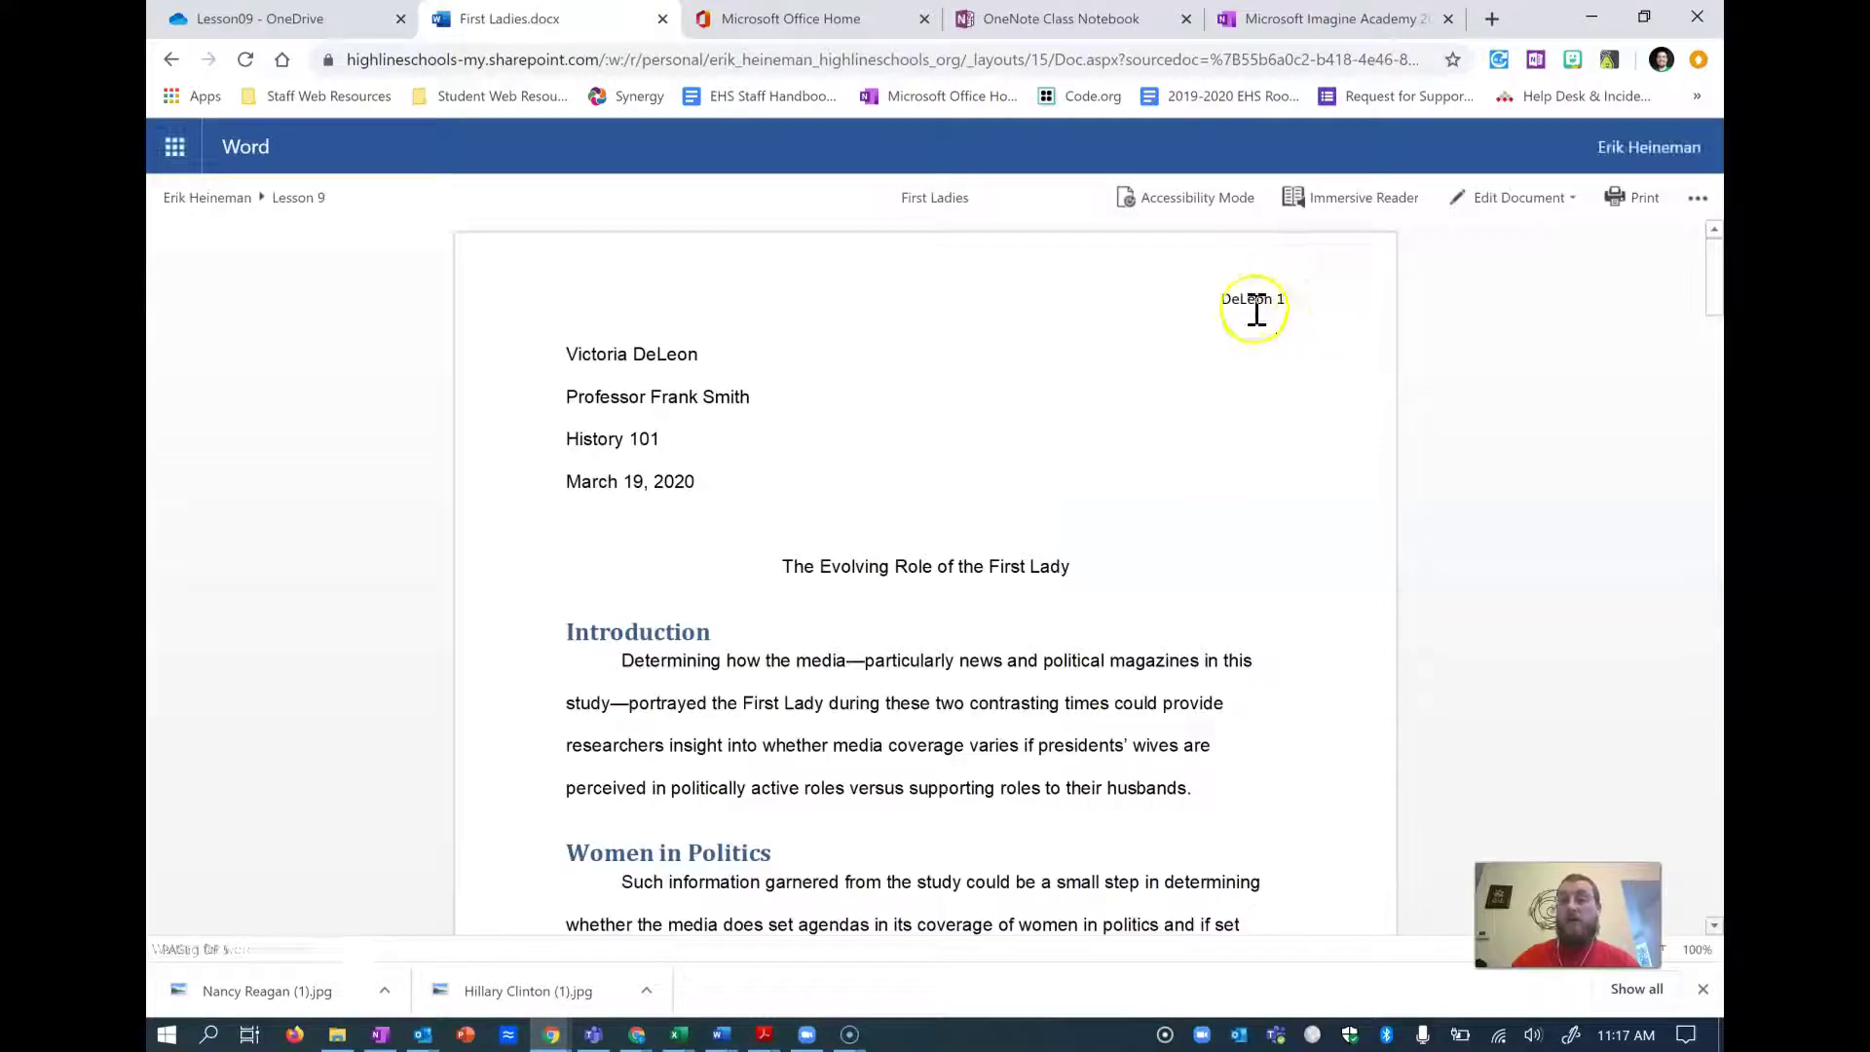
scroll(1348, 442, down, 10)
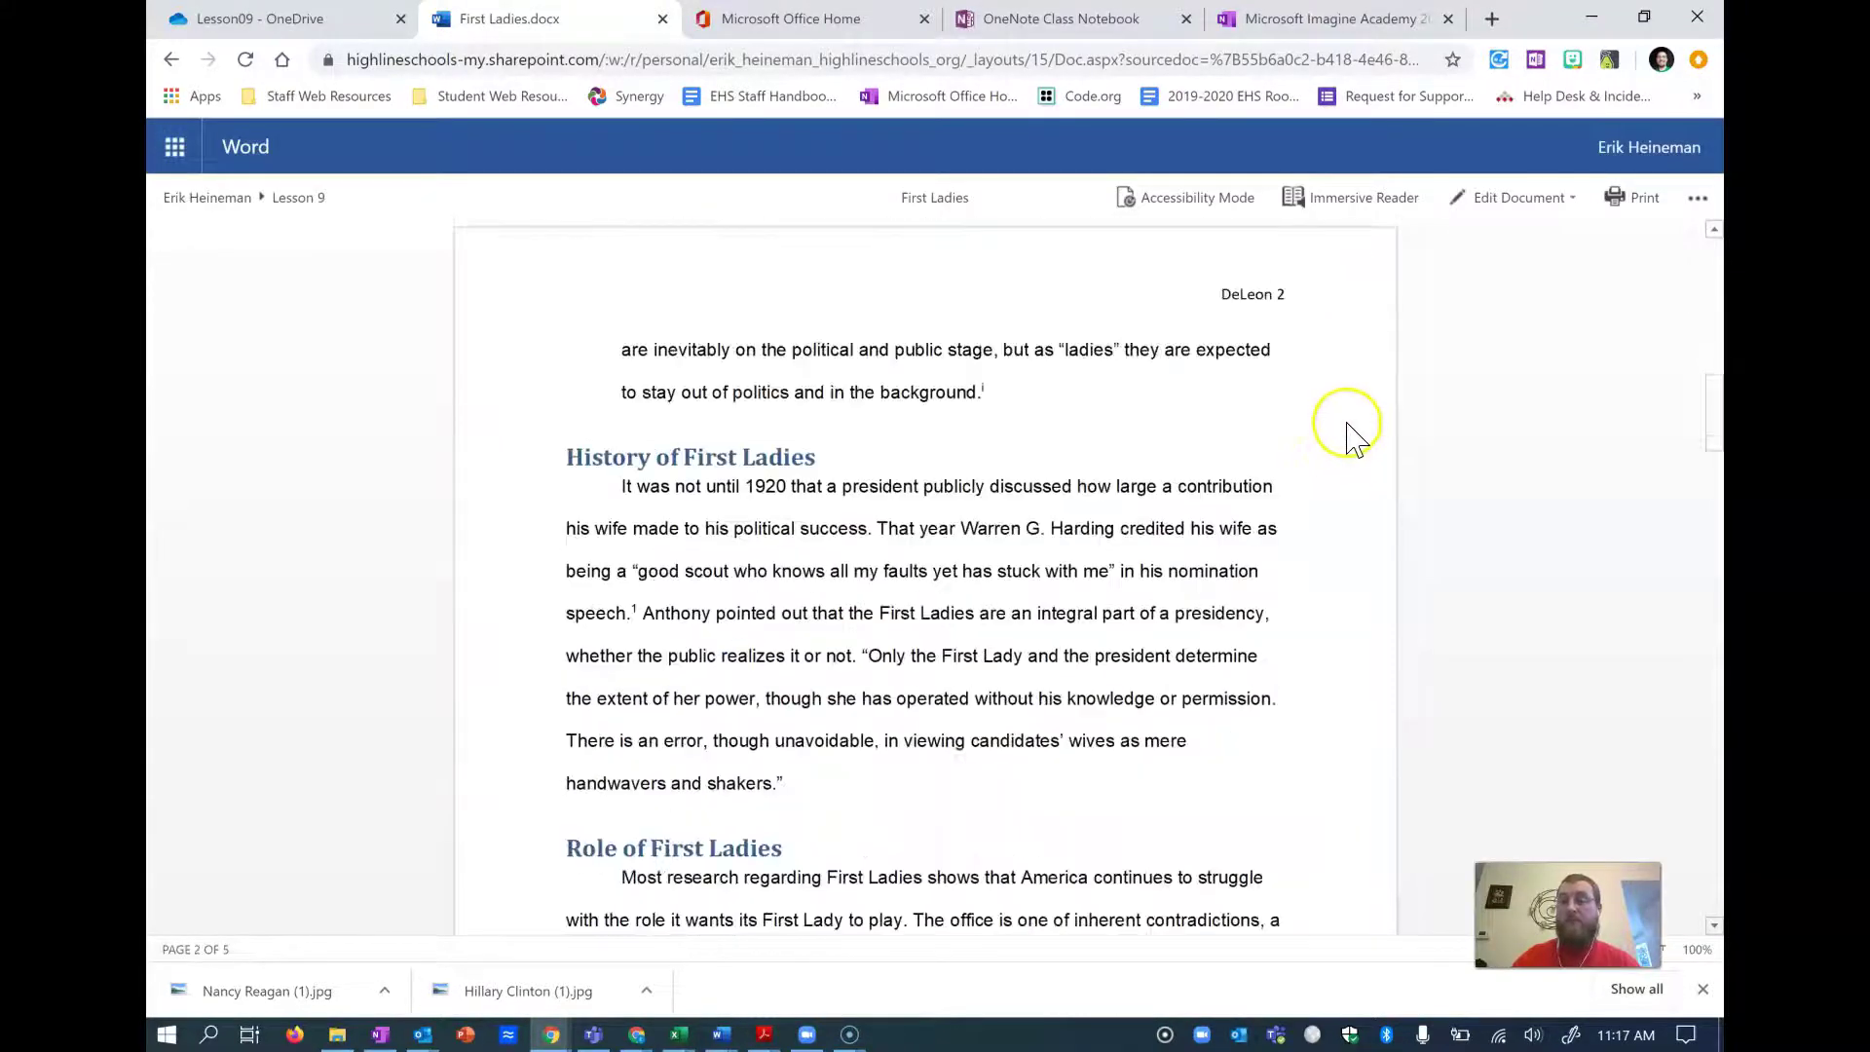
scroll(1305, 419, down, 10)
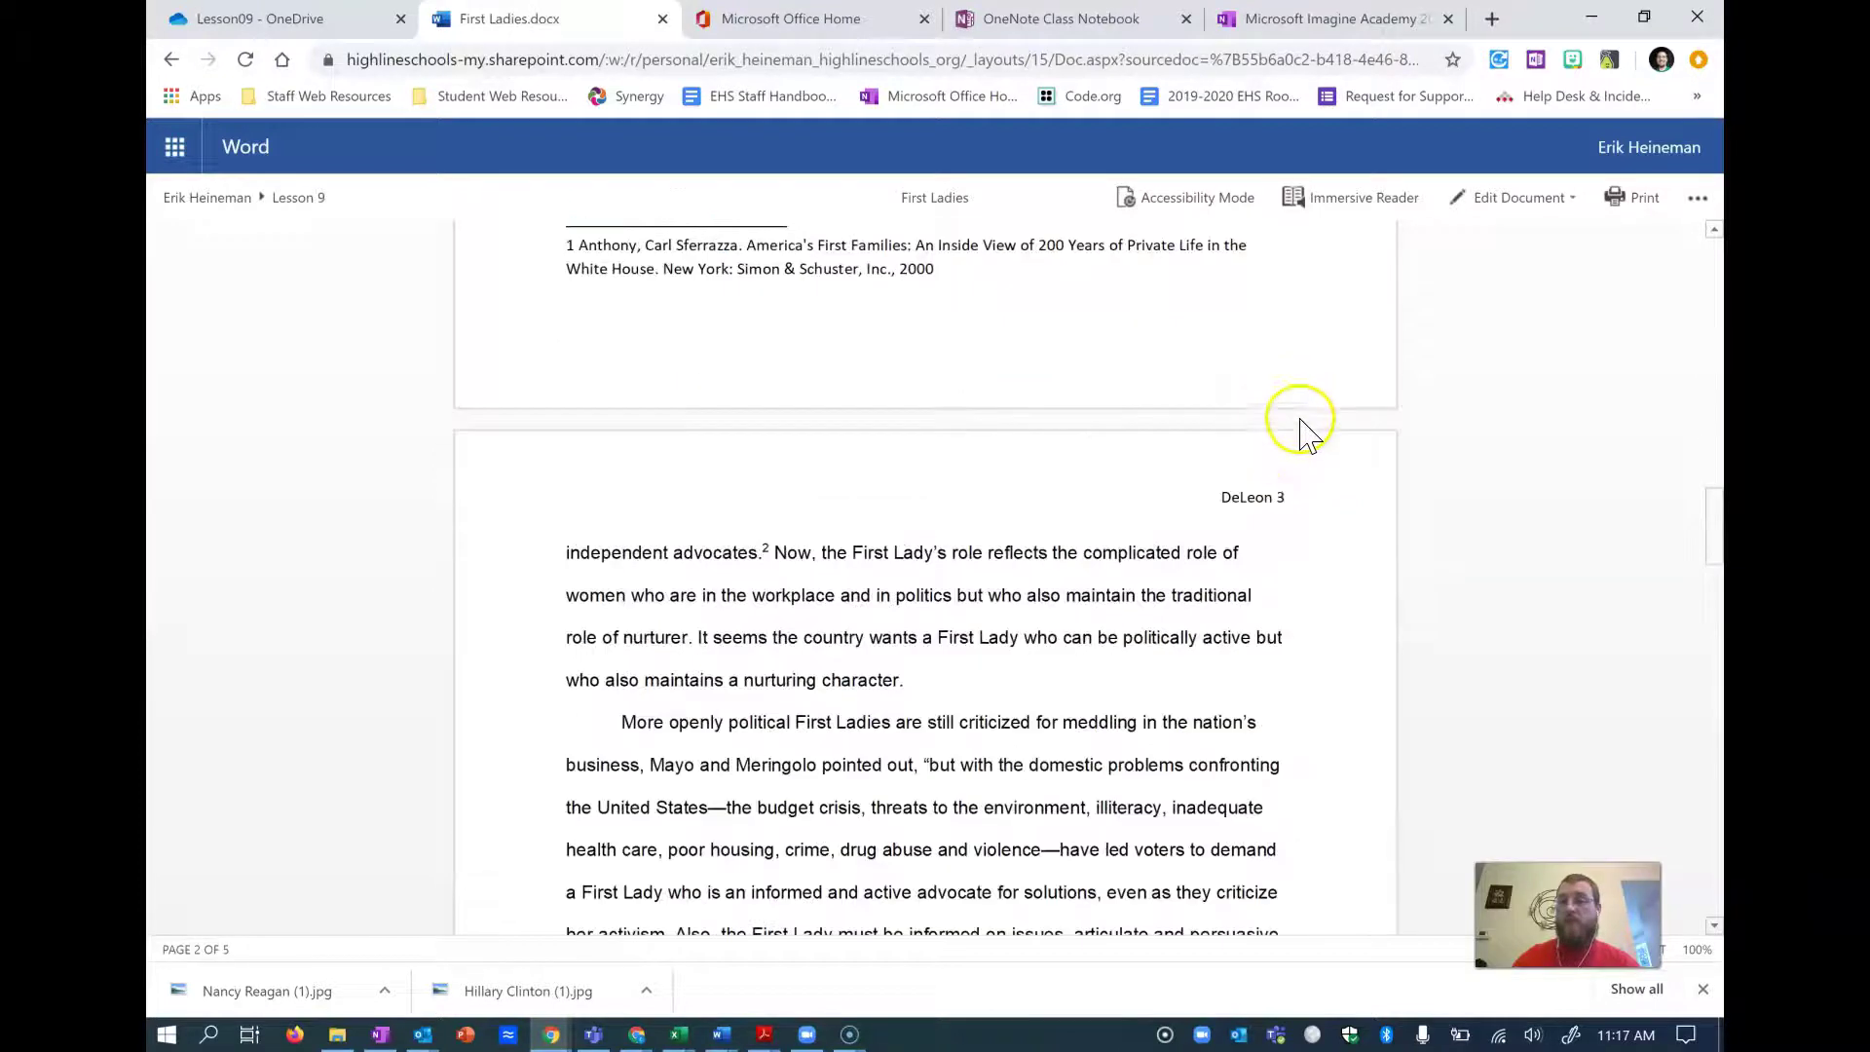
click(1485, 201)
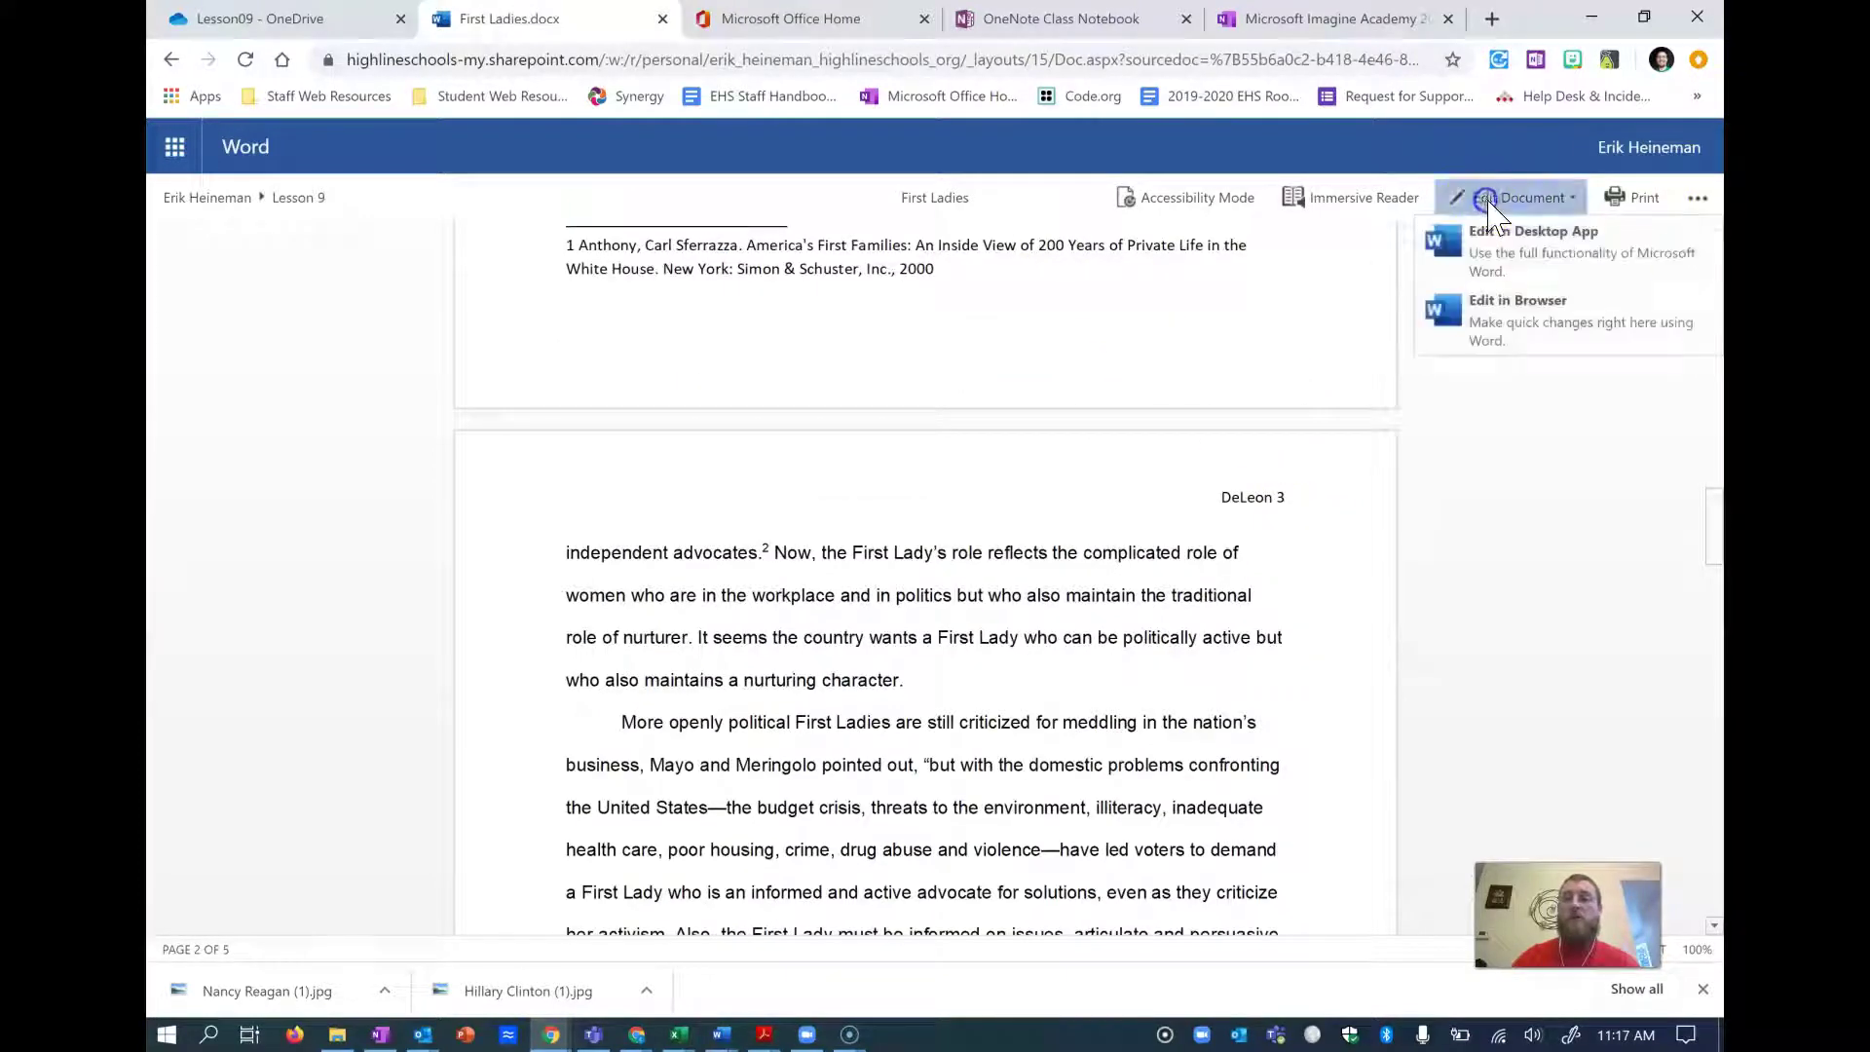
click(1521, 308)
- Switch to the OneNote lesson and read the "Unlink and Link Section Headers" exercise
click(1288, 21)
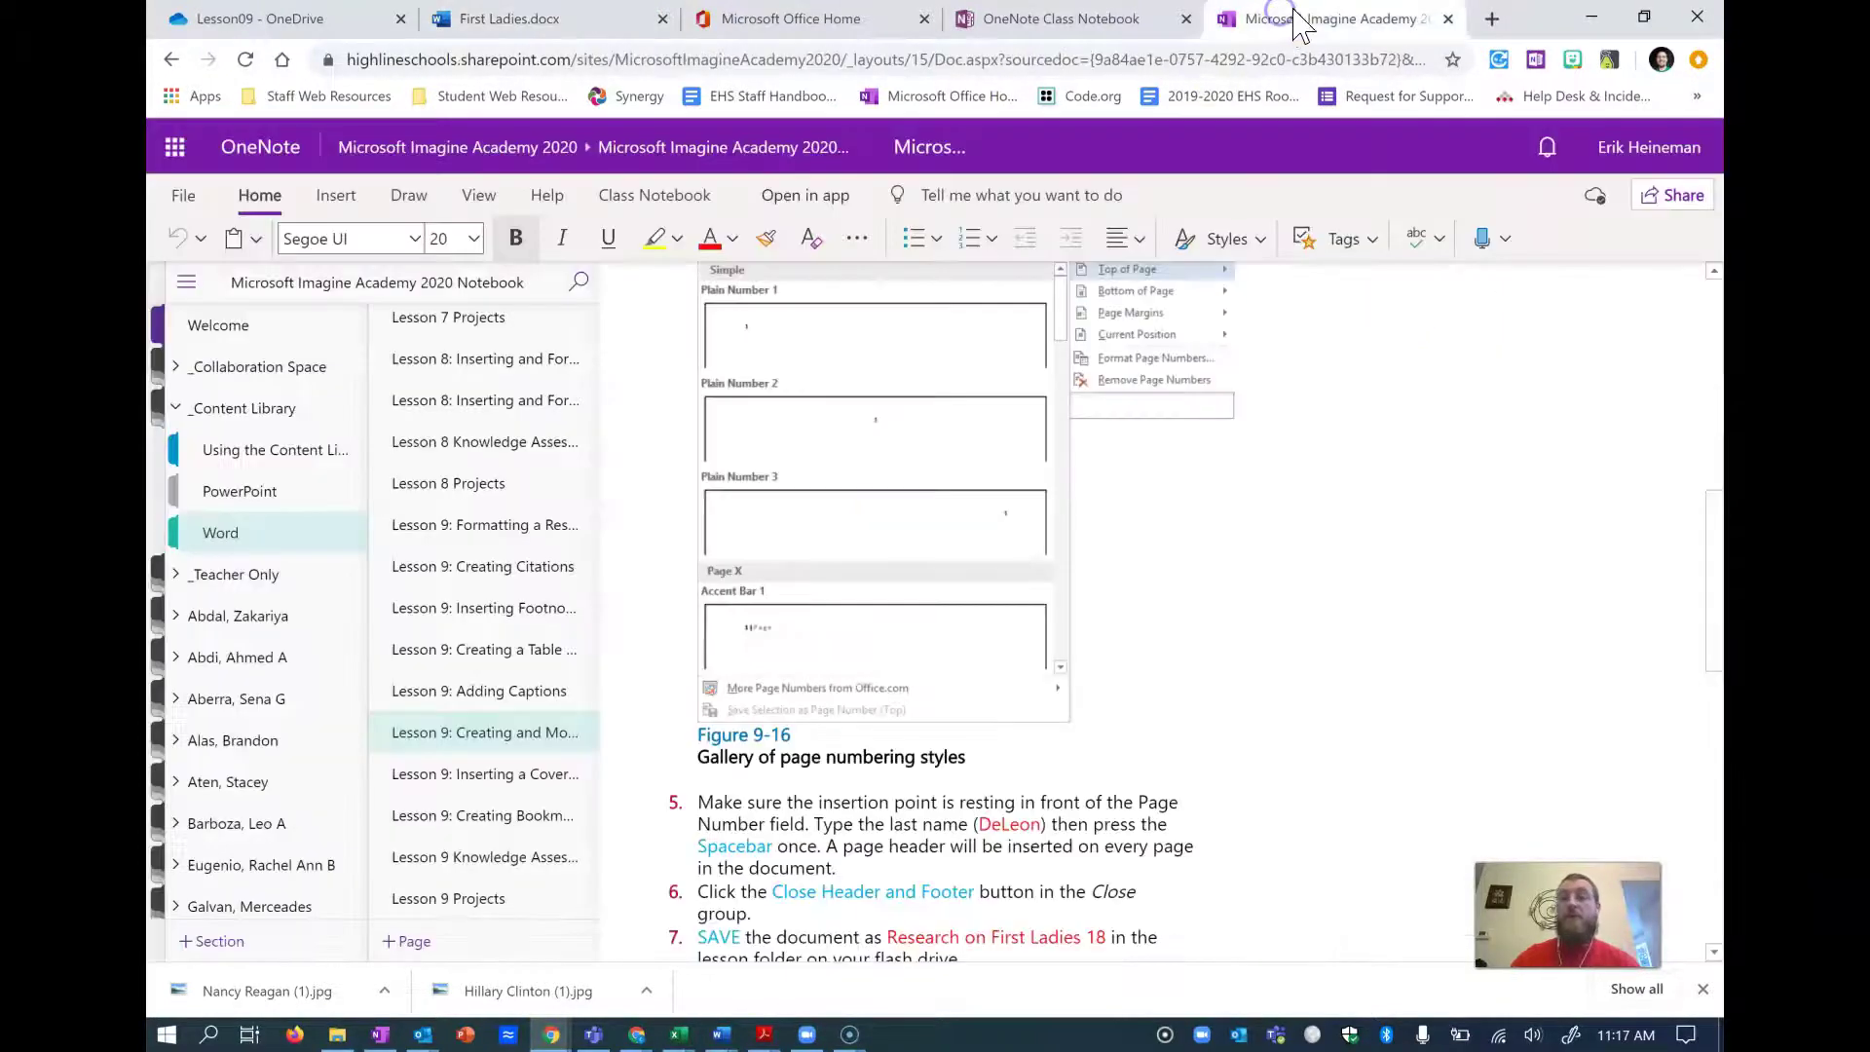
scroll(1231, 691, down, 5)
scroll(1228, 671, down, 5)
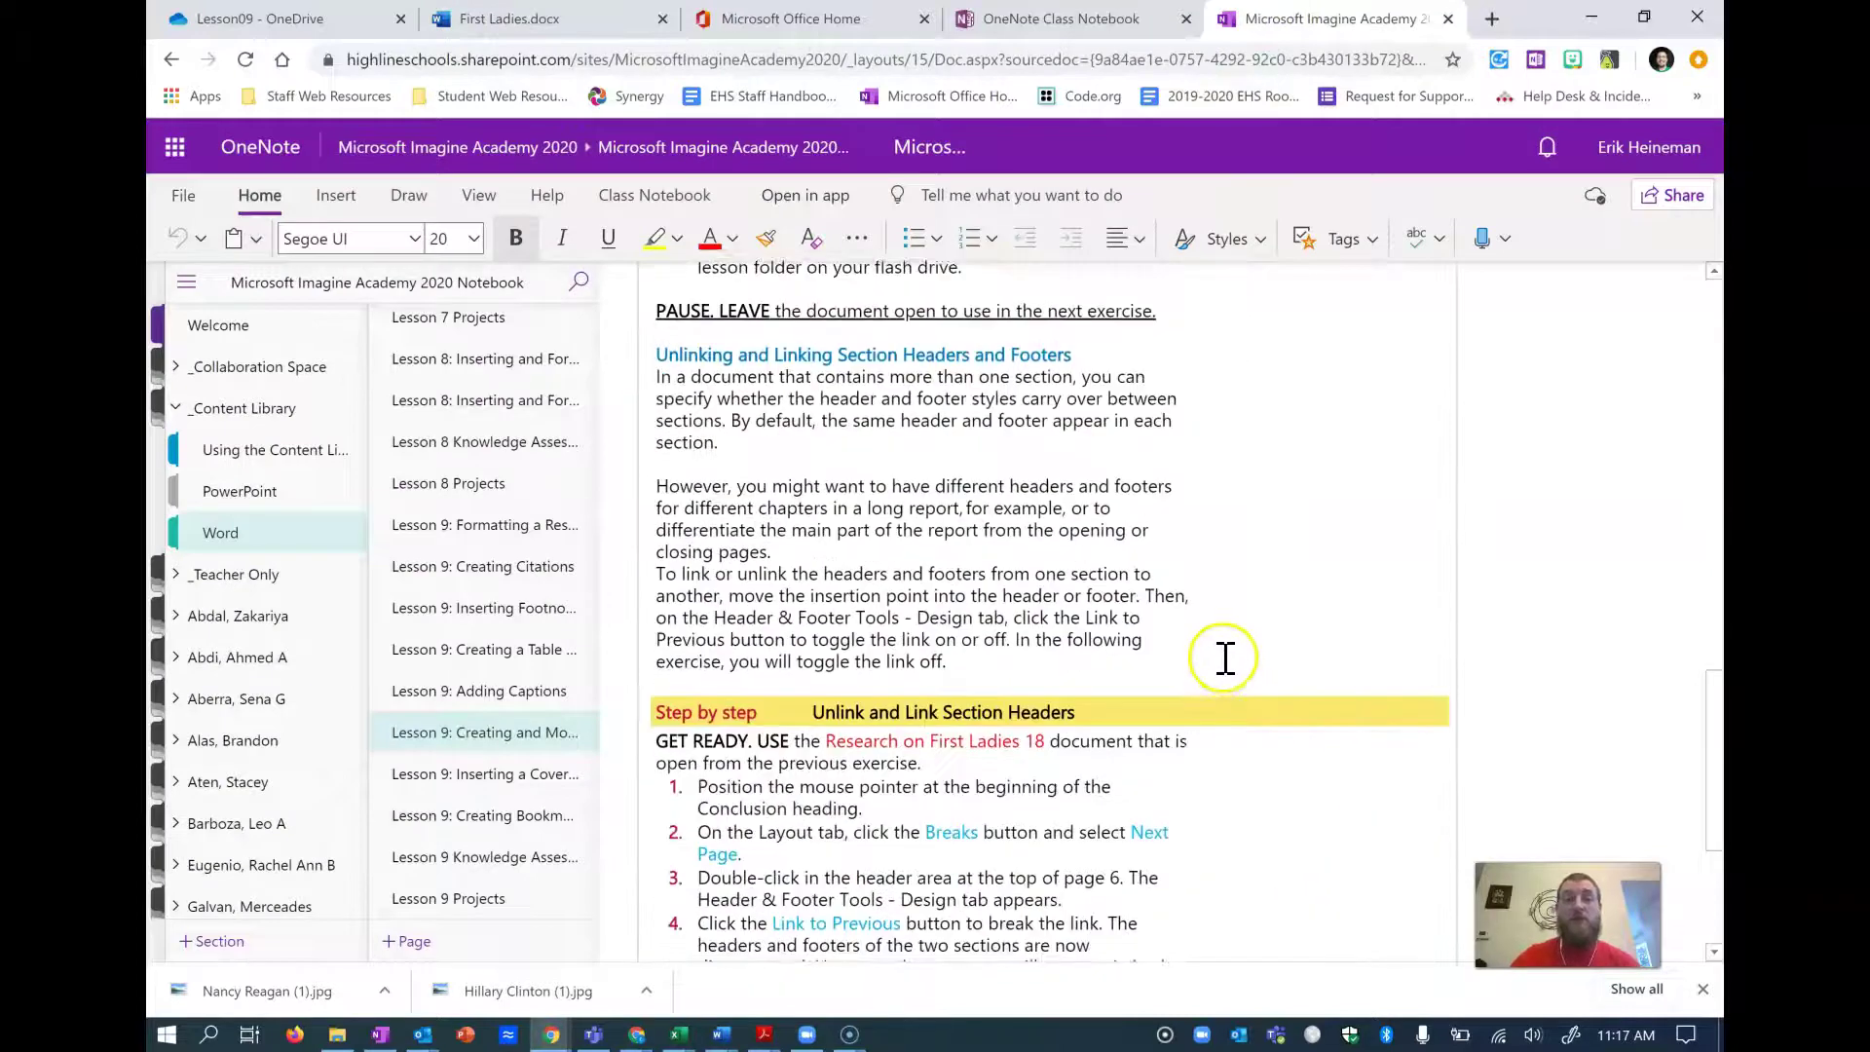
scroll(1229, 647, down, 2)
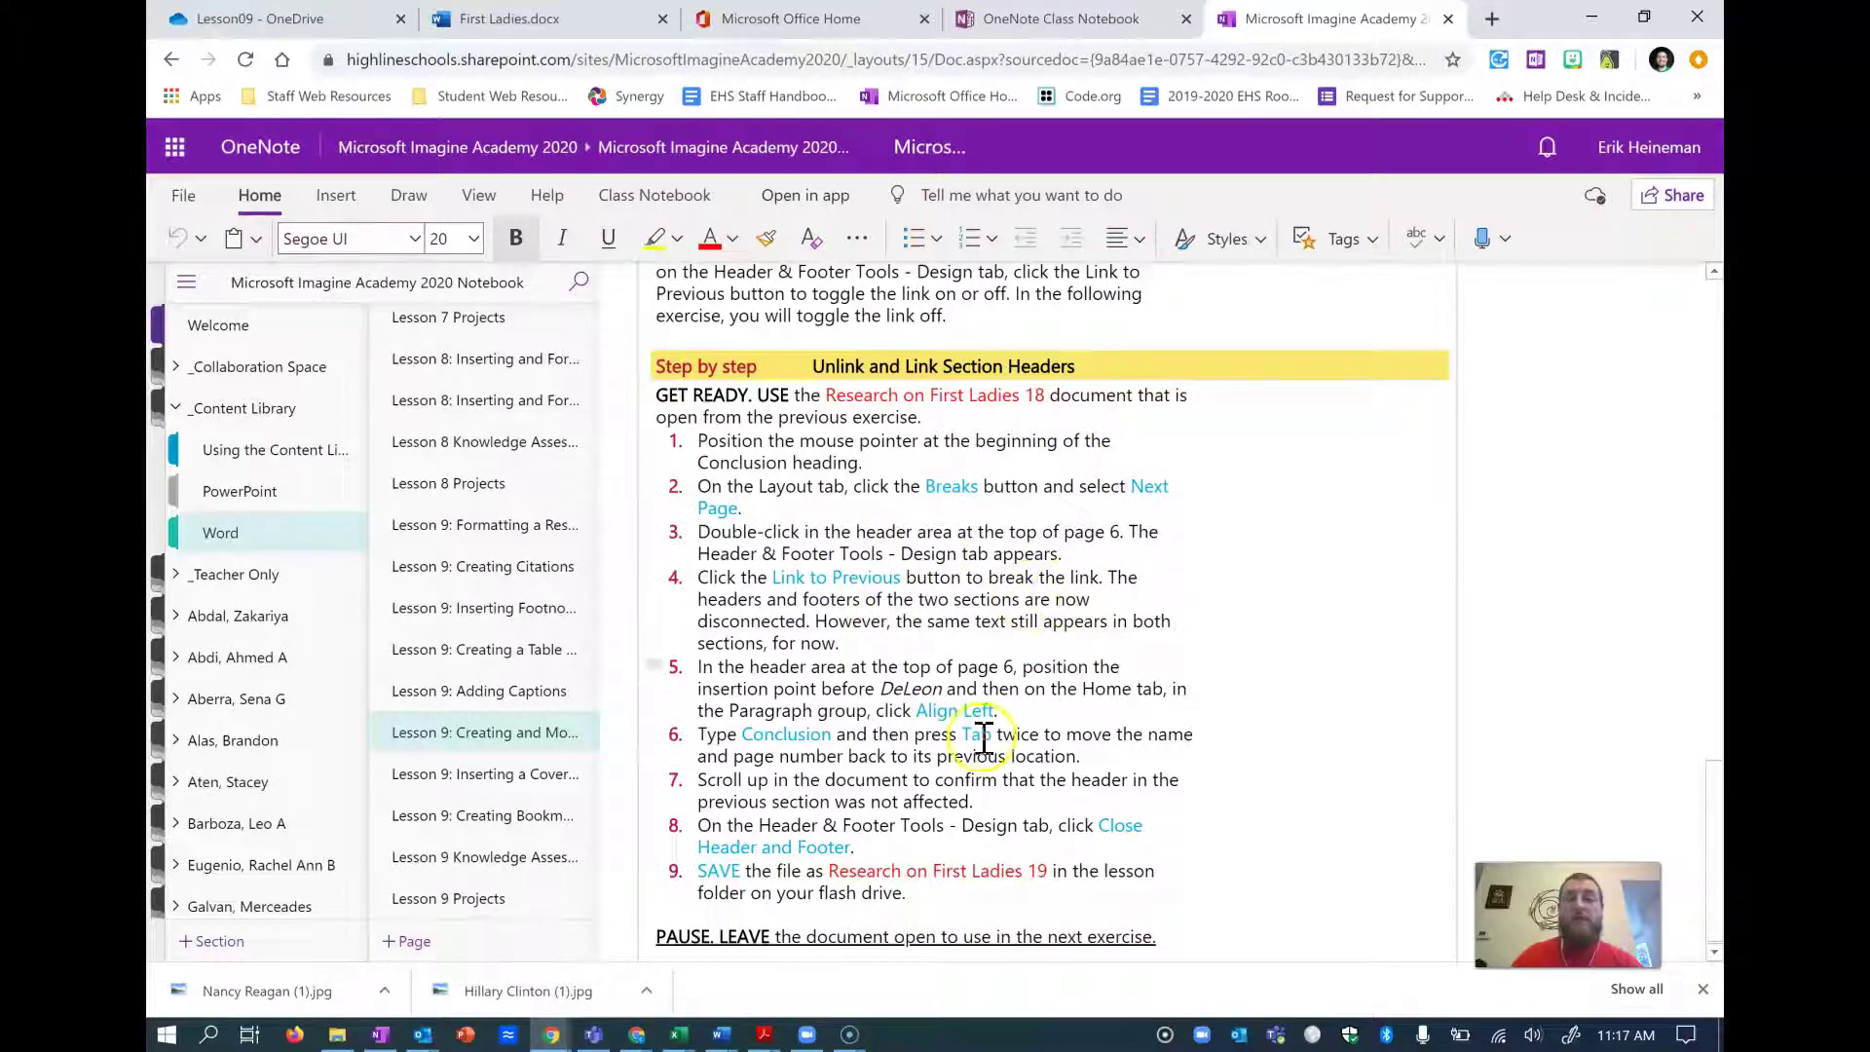
- Reload the First Ladies document in Word for the web and place the insertion point before the first line
click(513, 21)
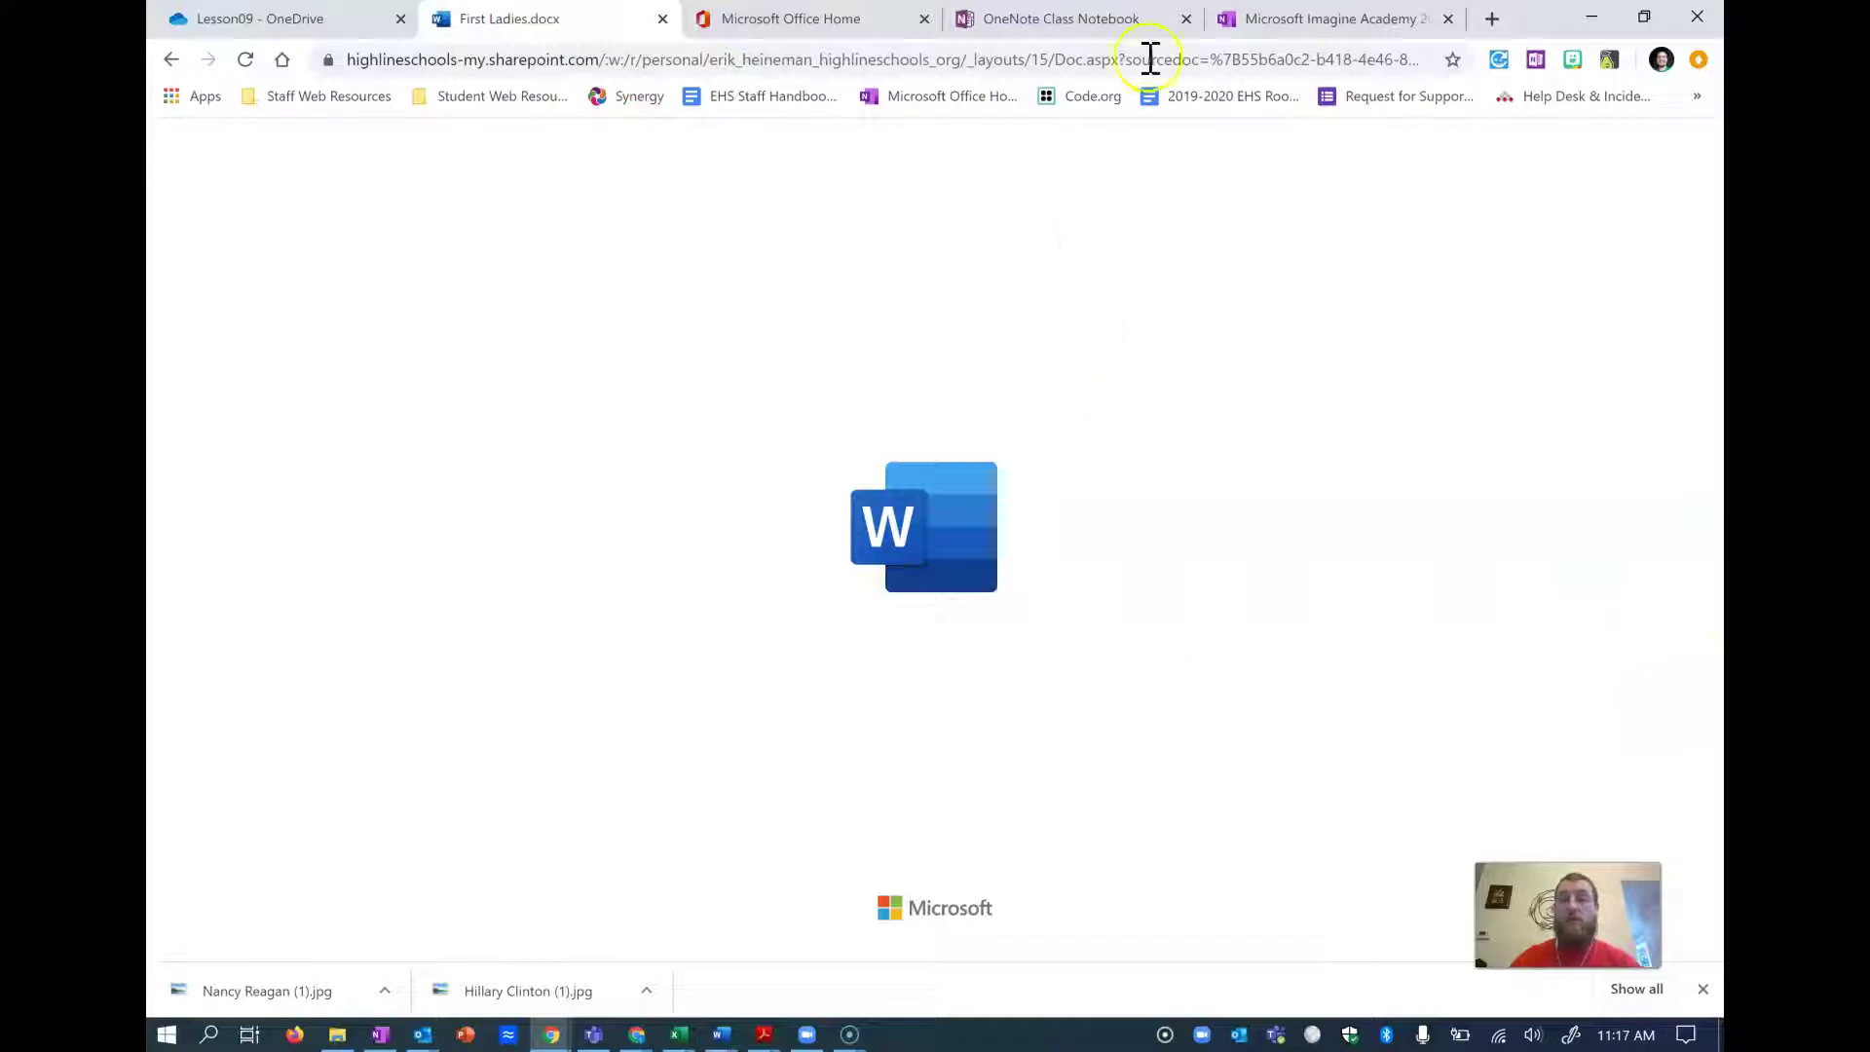
click(1261, 16)
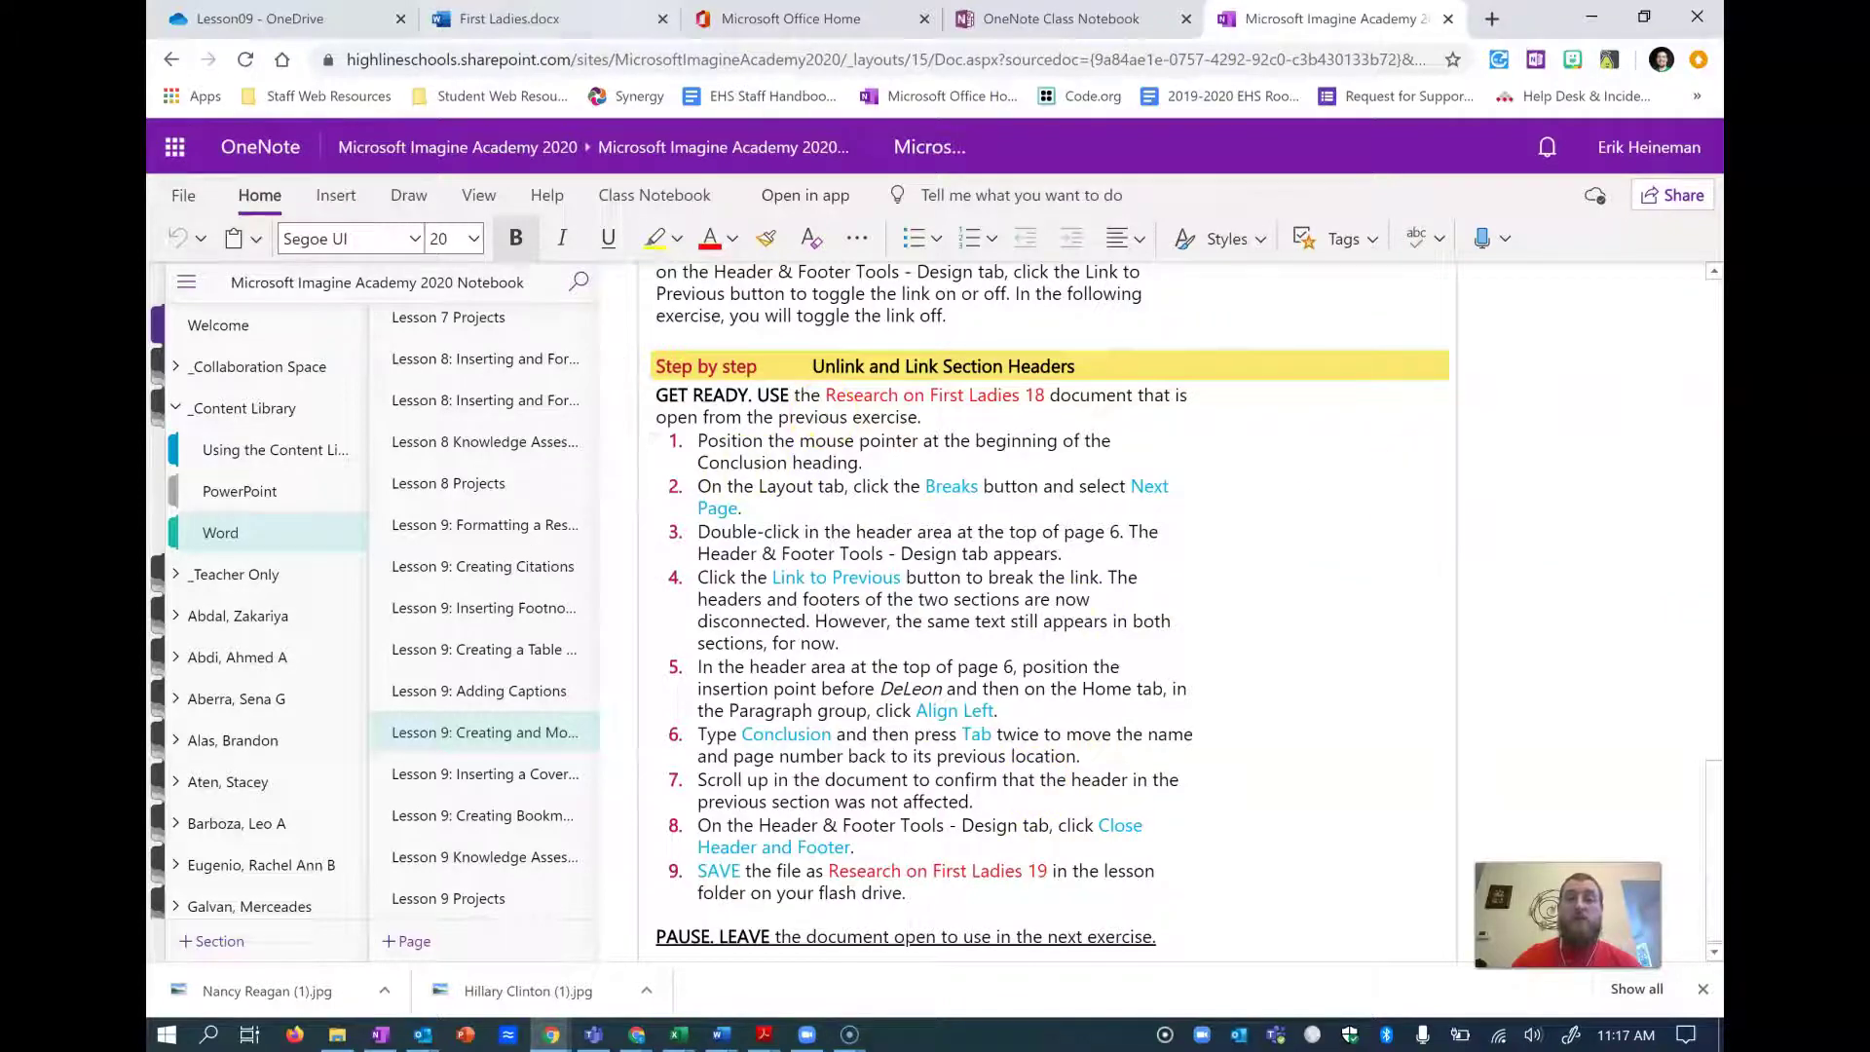
click(589, 19)
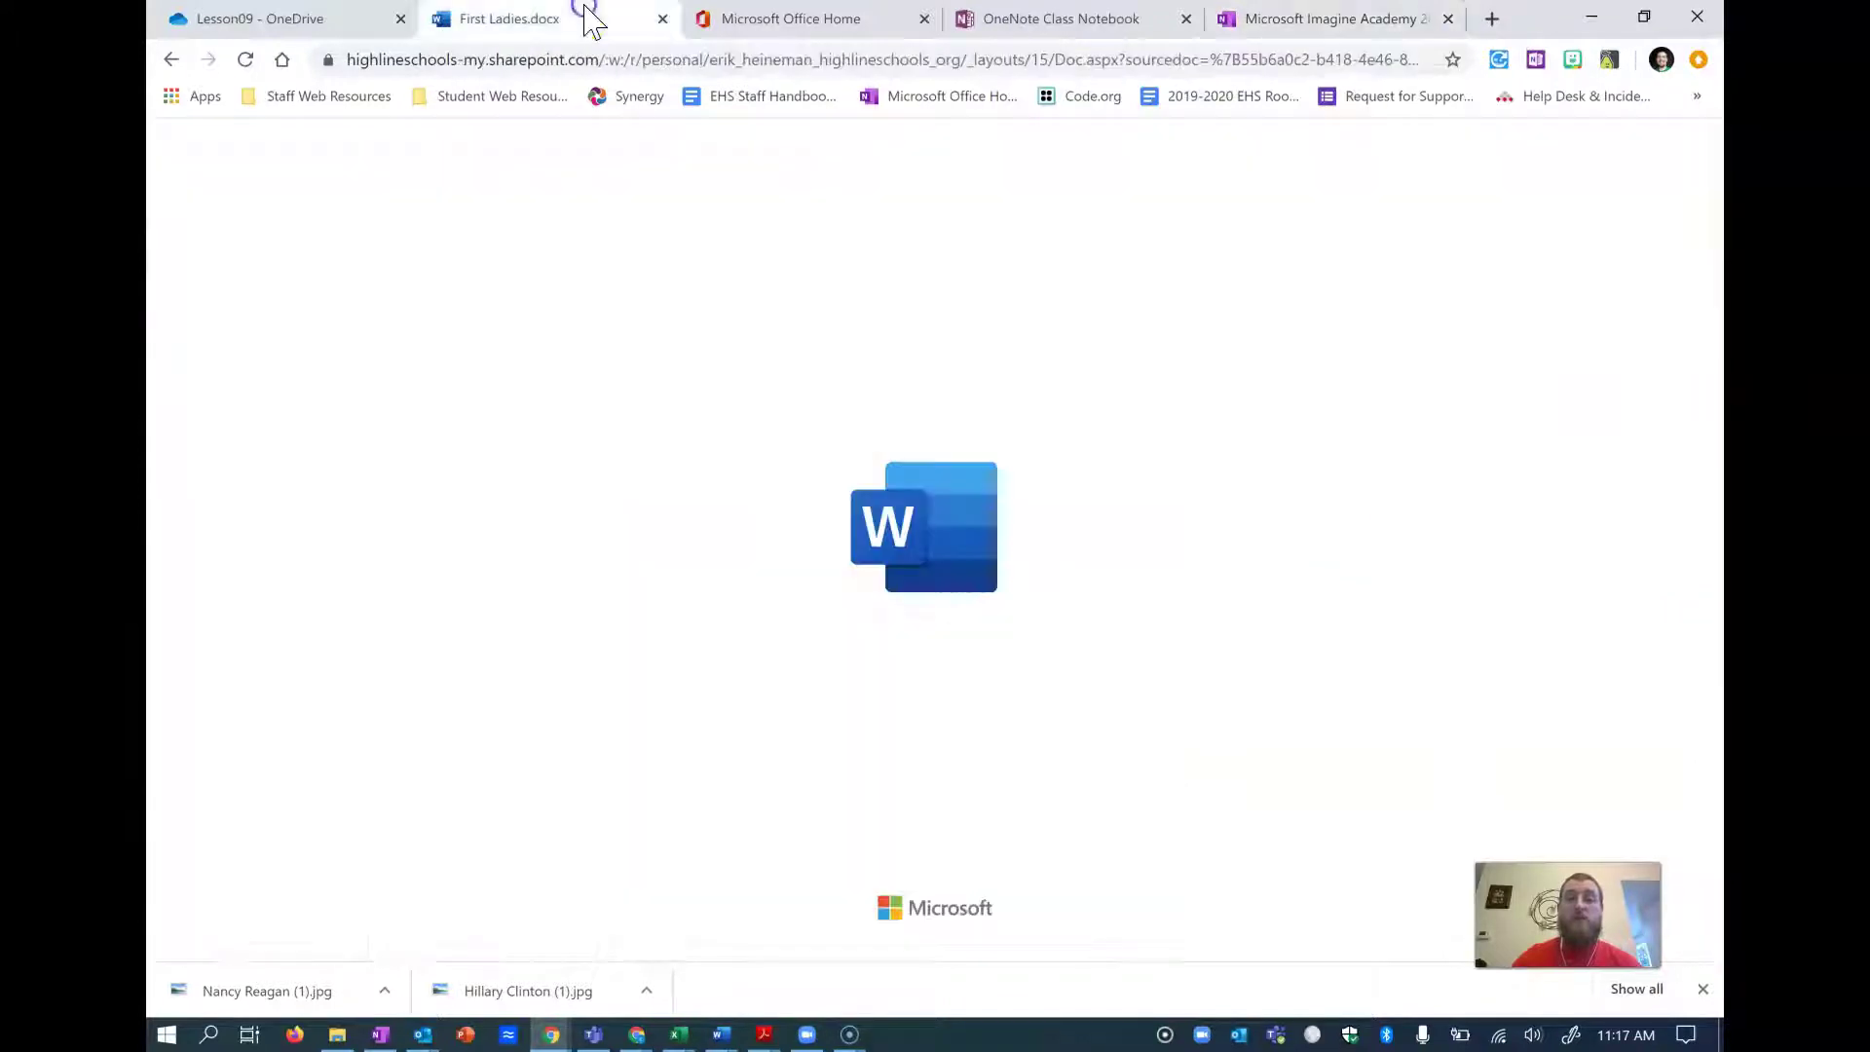
click(249, 62)
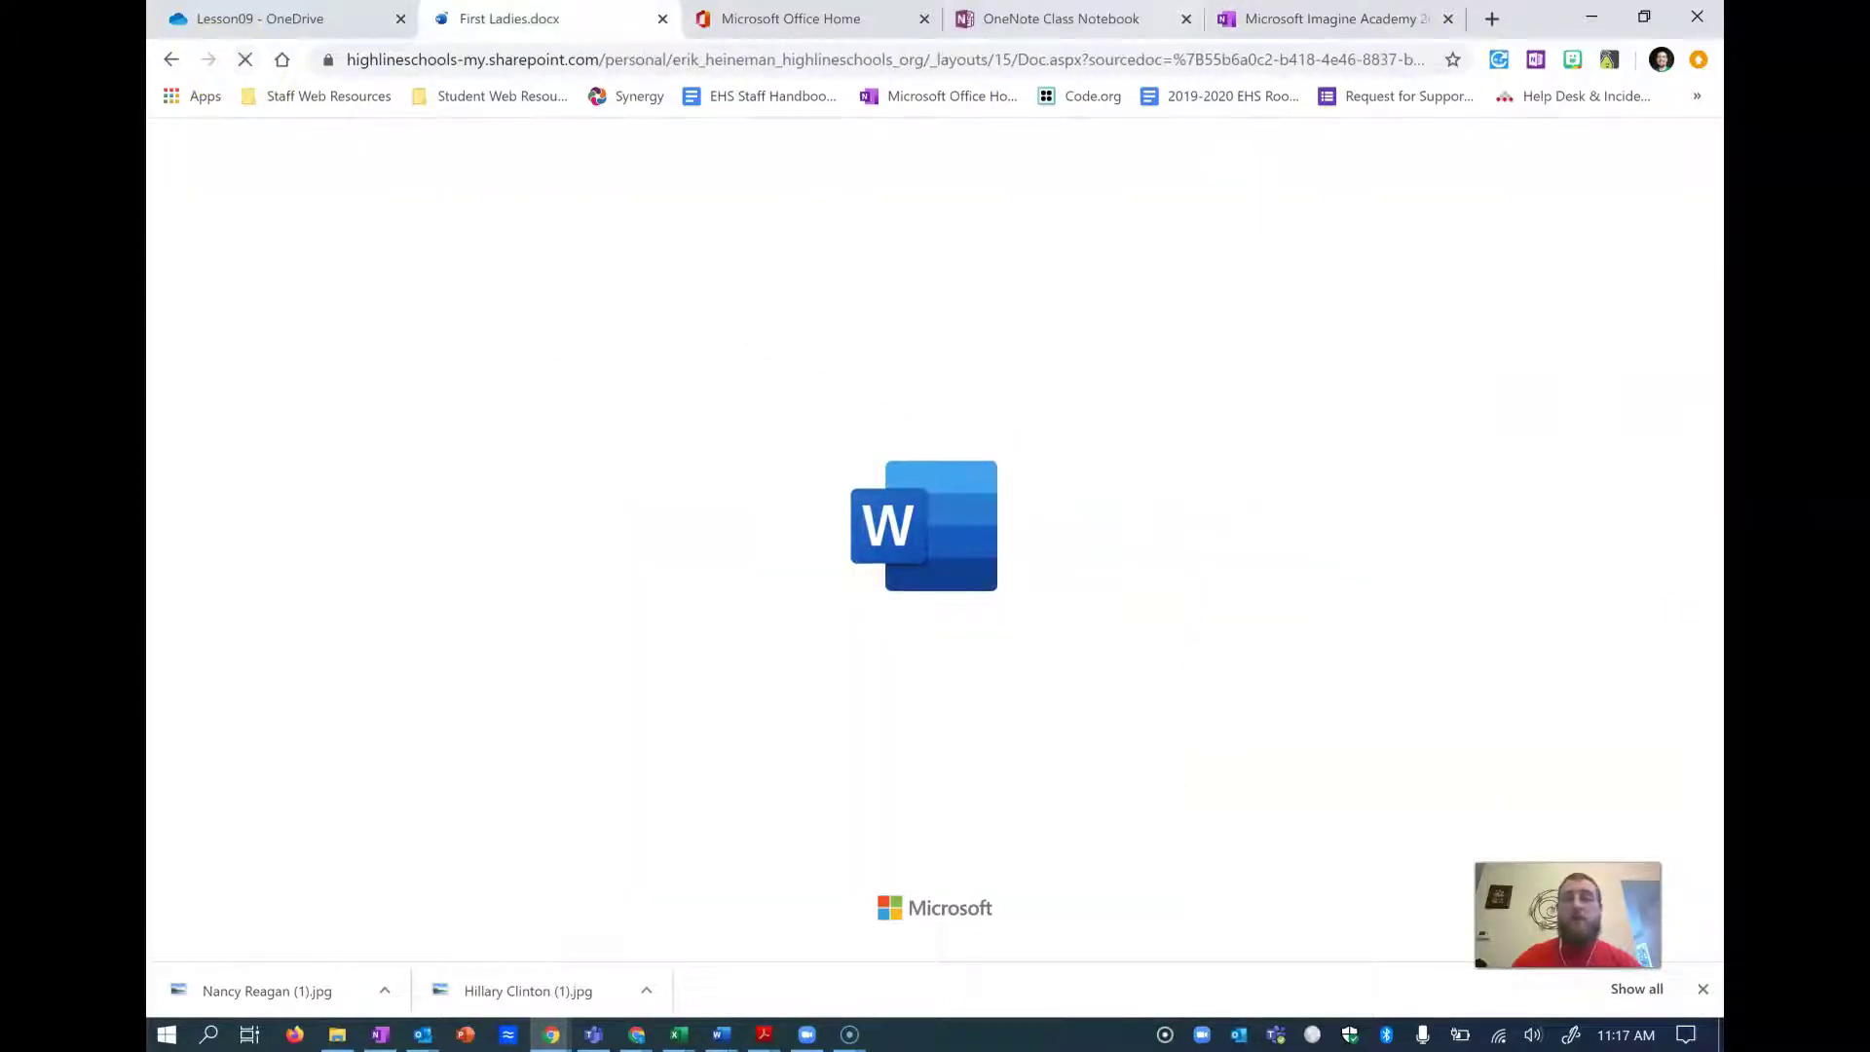
click(1260, 20)
click(477, 20)
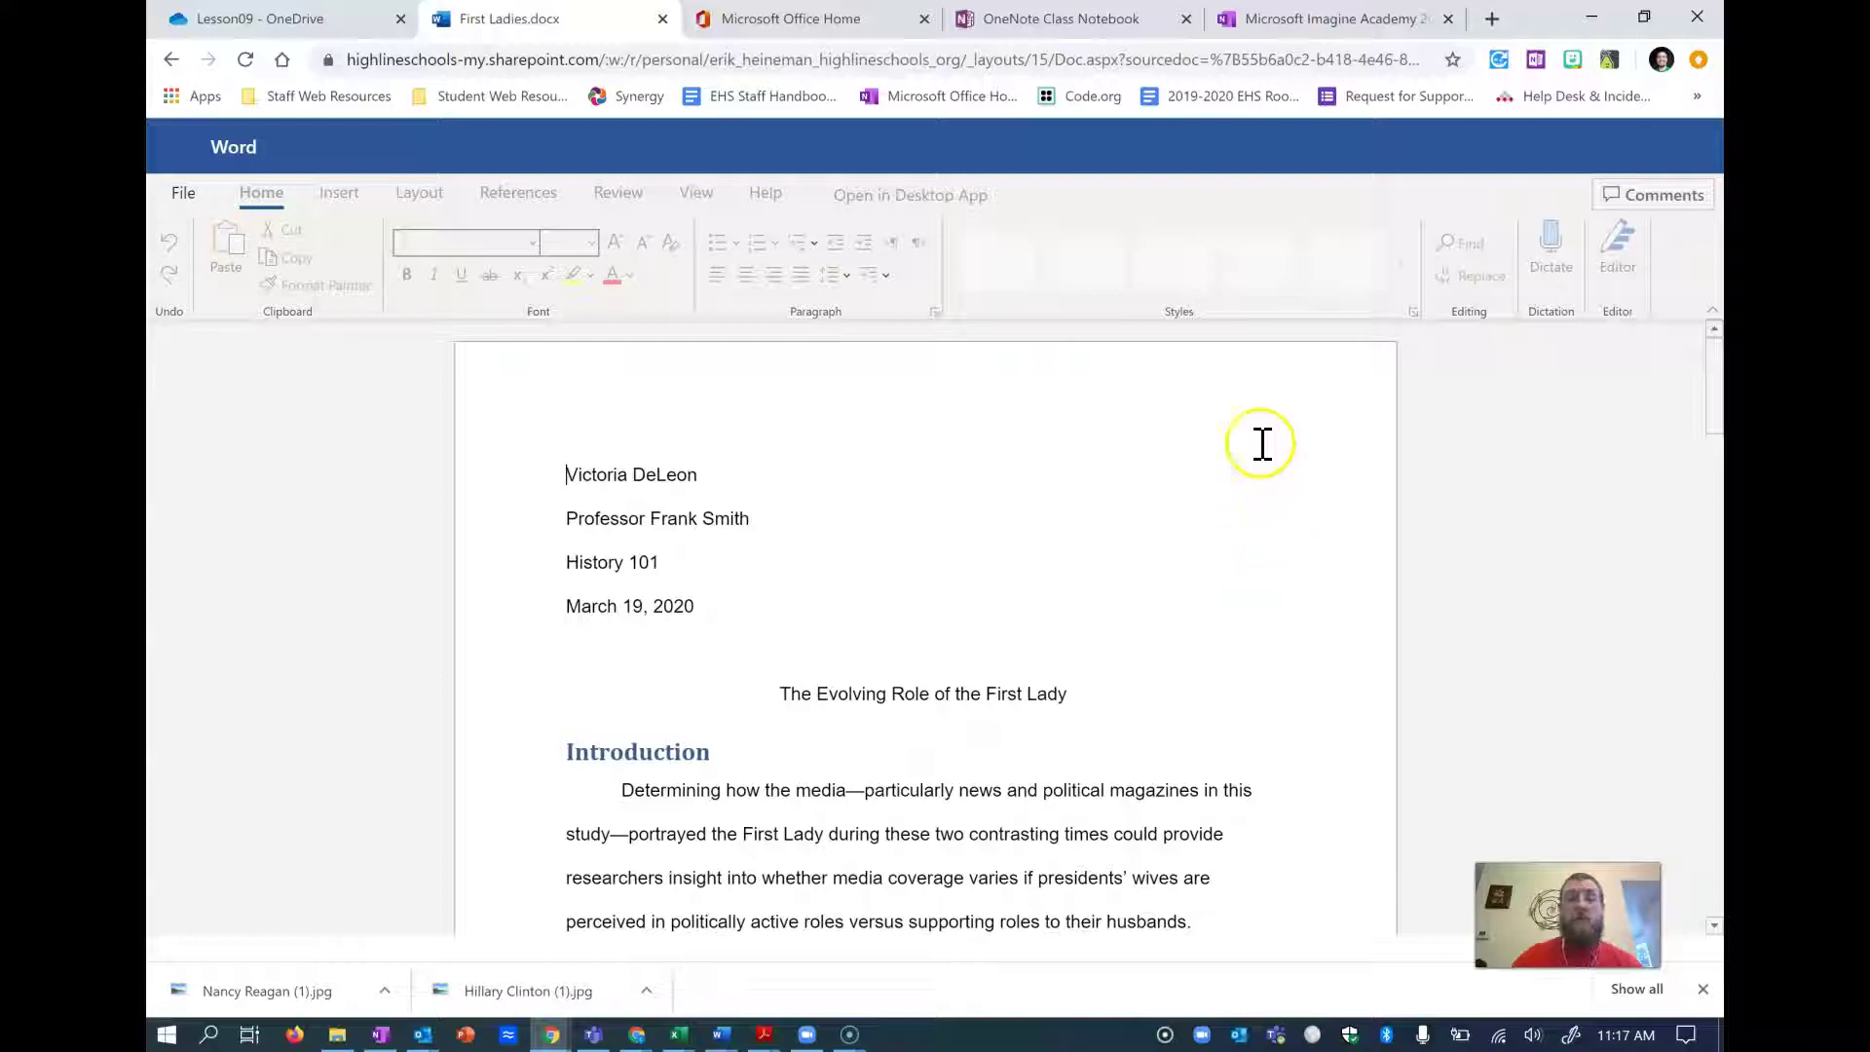
scroll(1363, 457, down, 2)
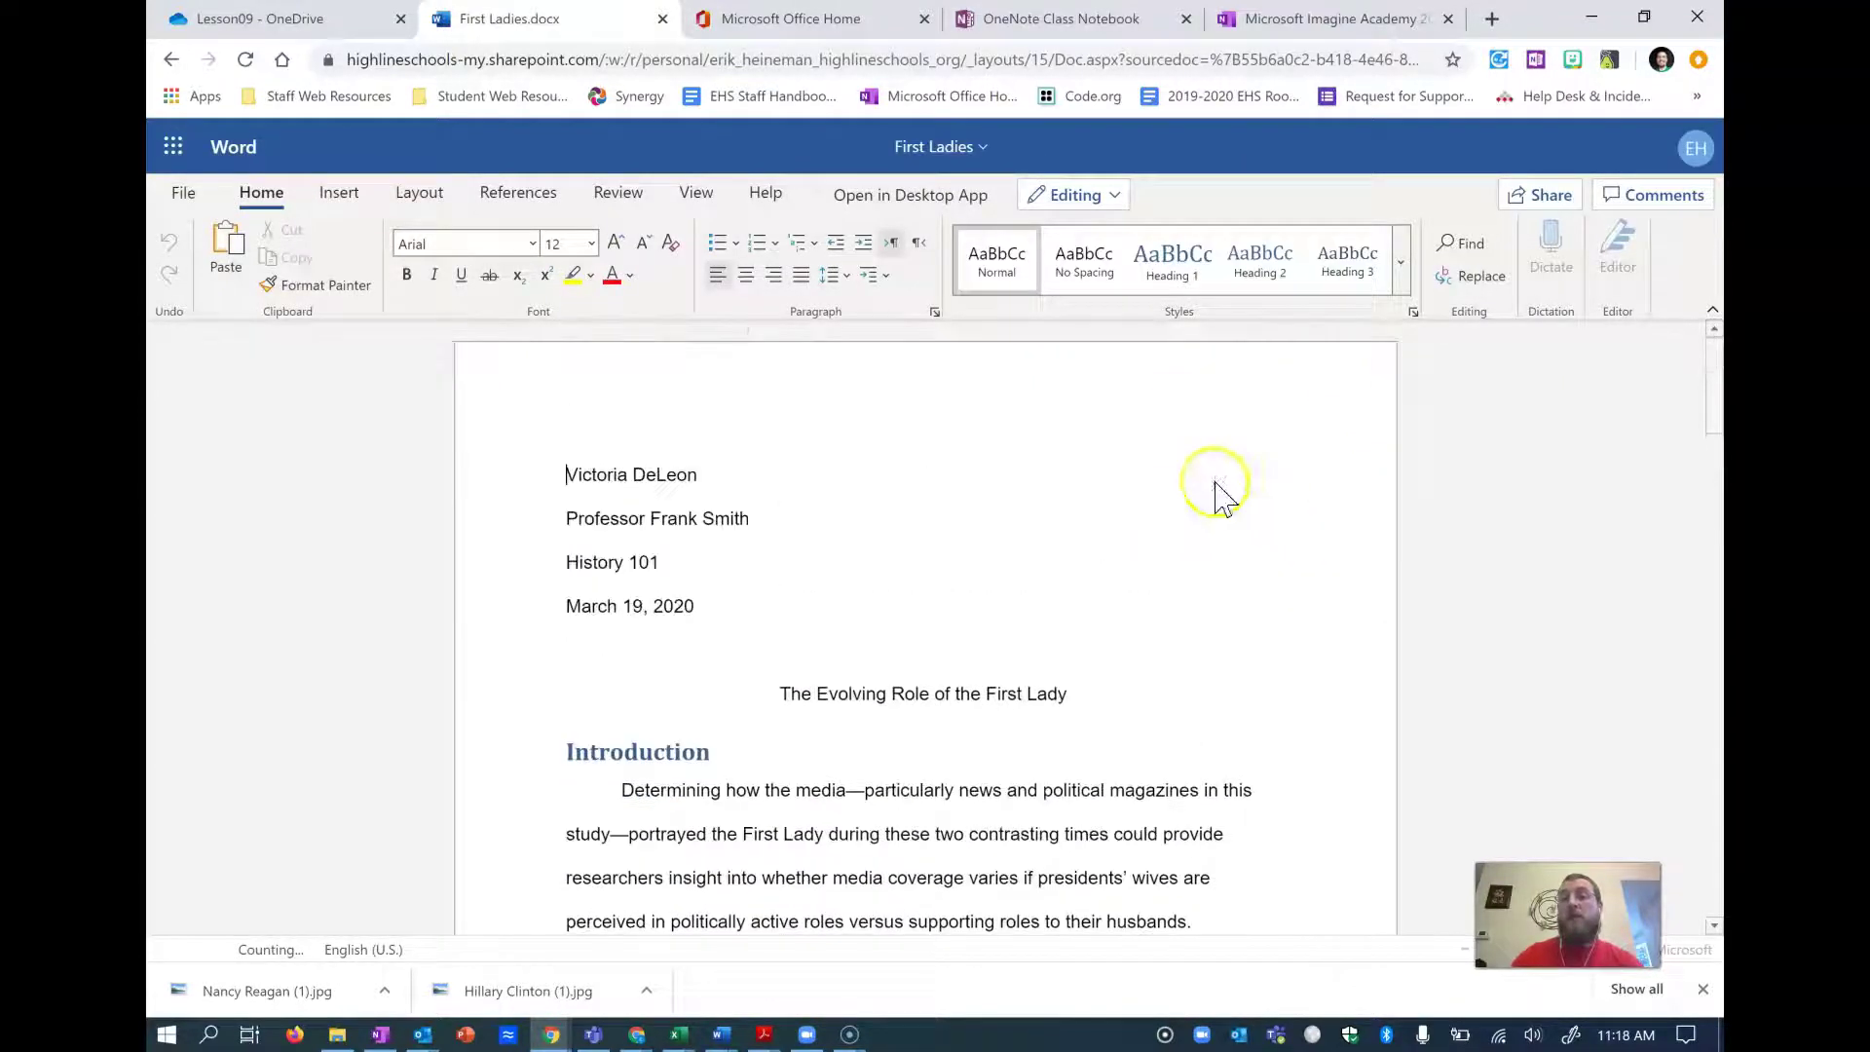
click(763, 477)
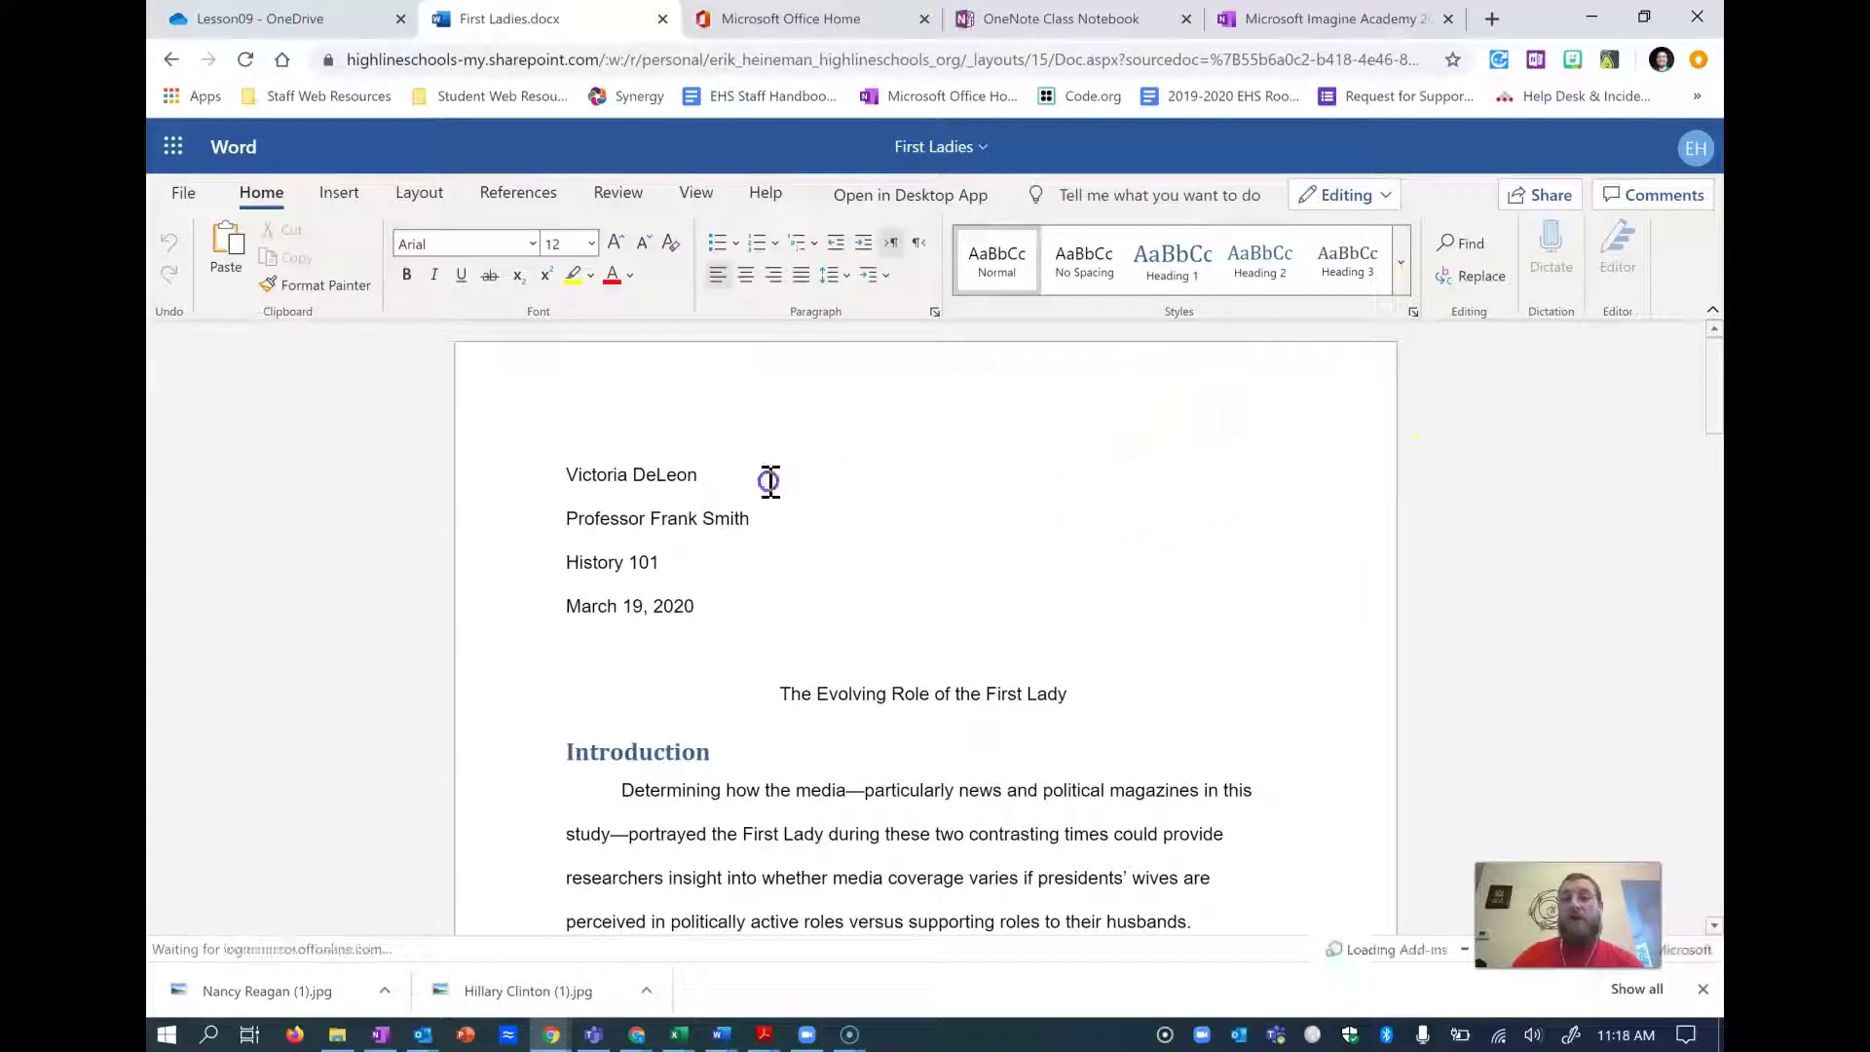
click(964, 621)
click(565, 484)
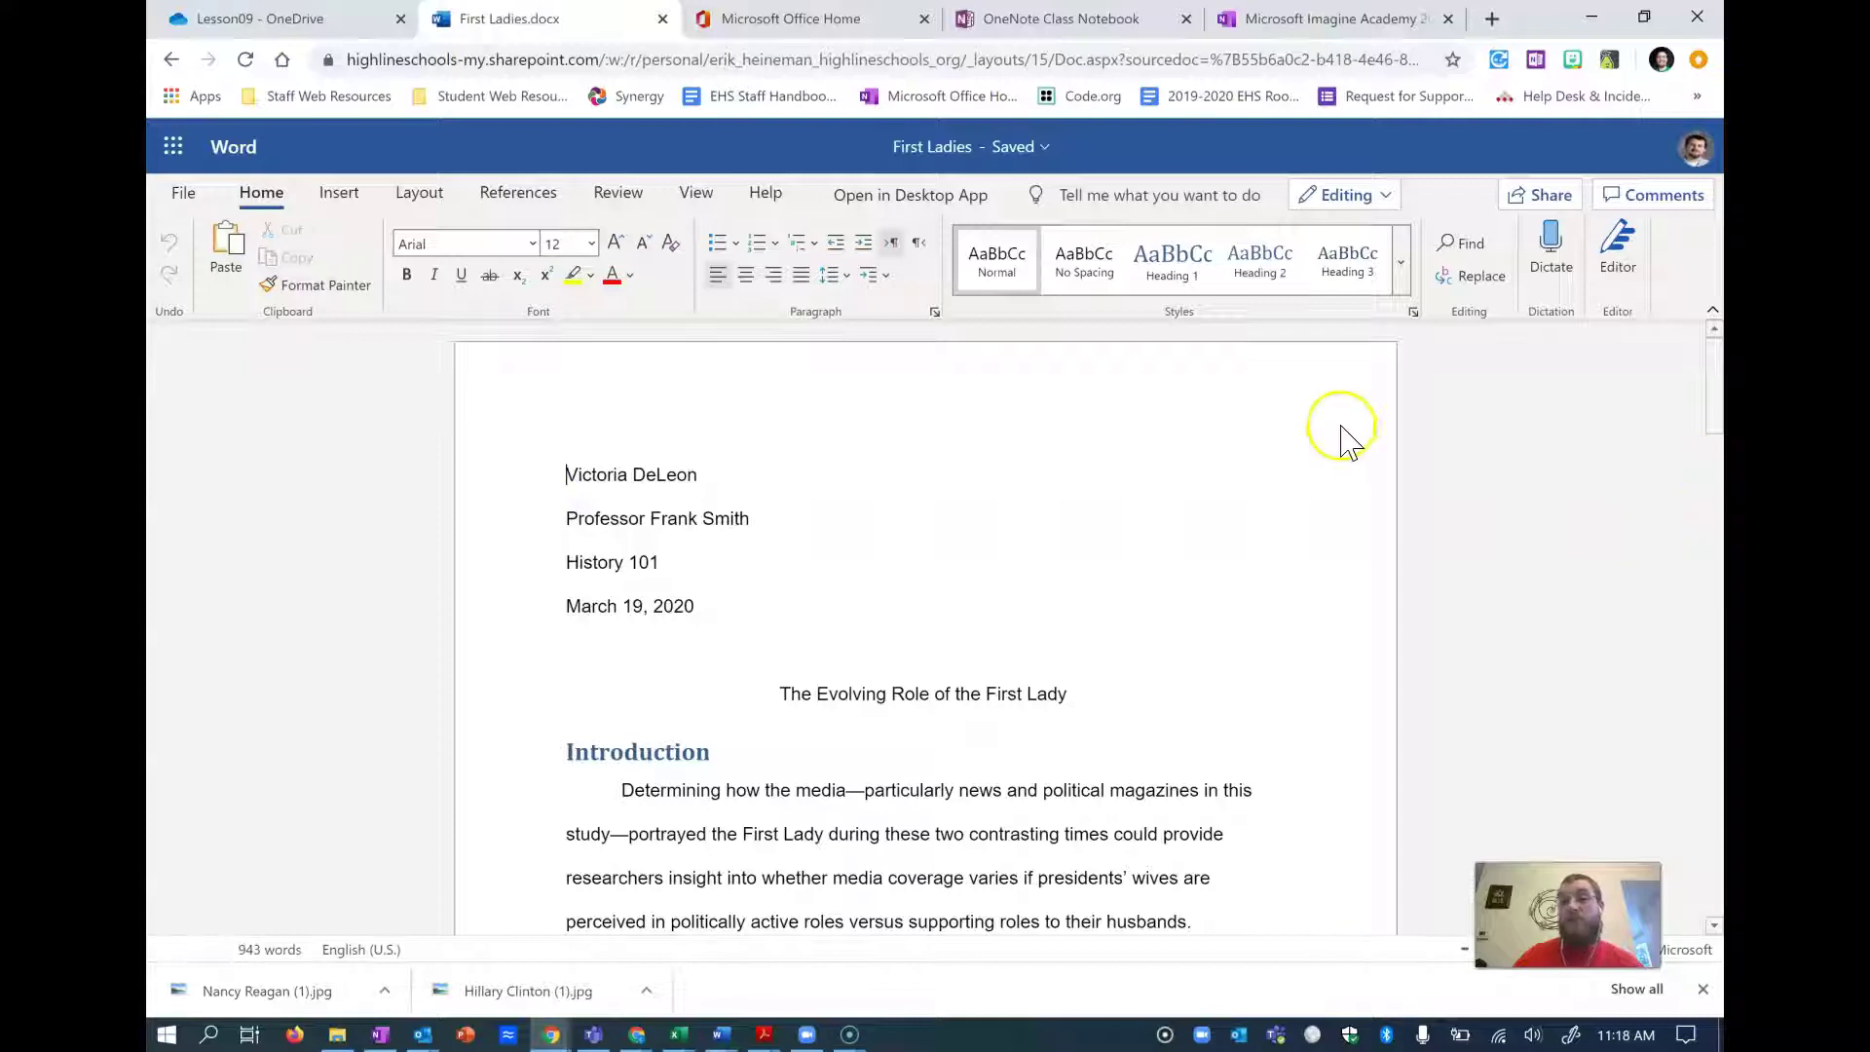
- Open the header and examine the header and footer options for different pages without changing them
click(430, 194)
click(338, 192)
click(662, 280)
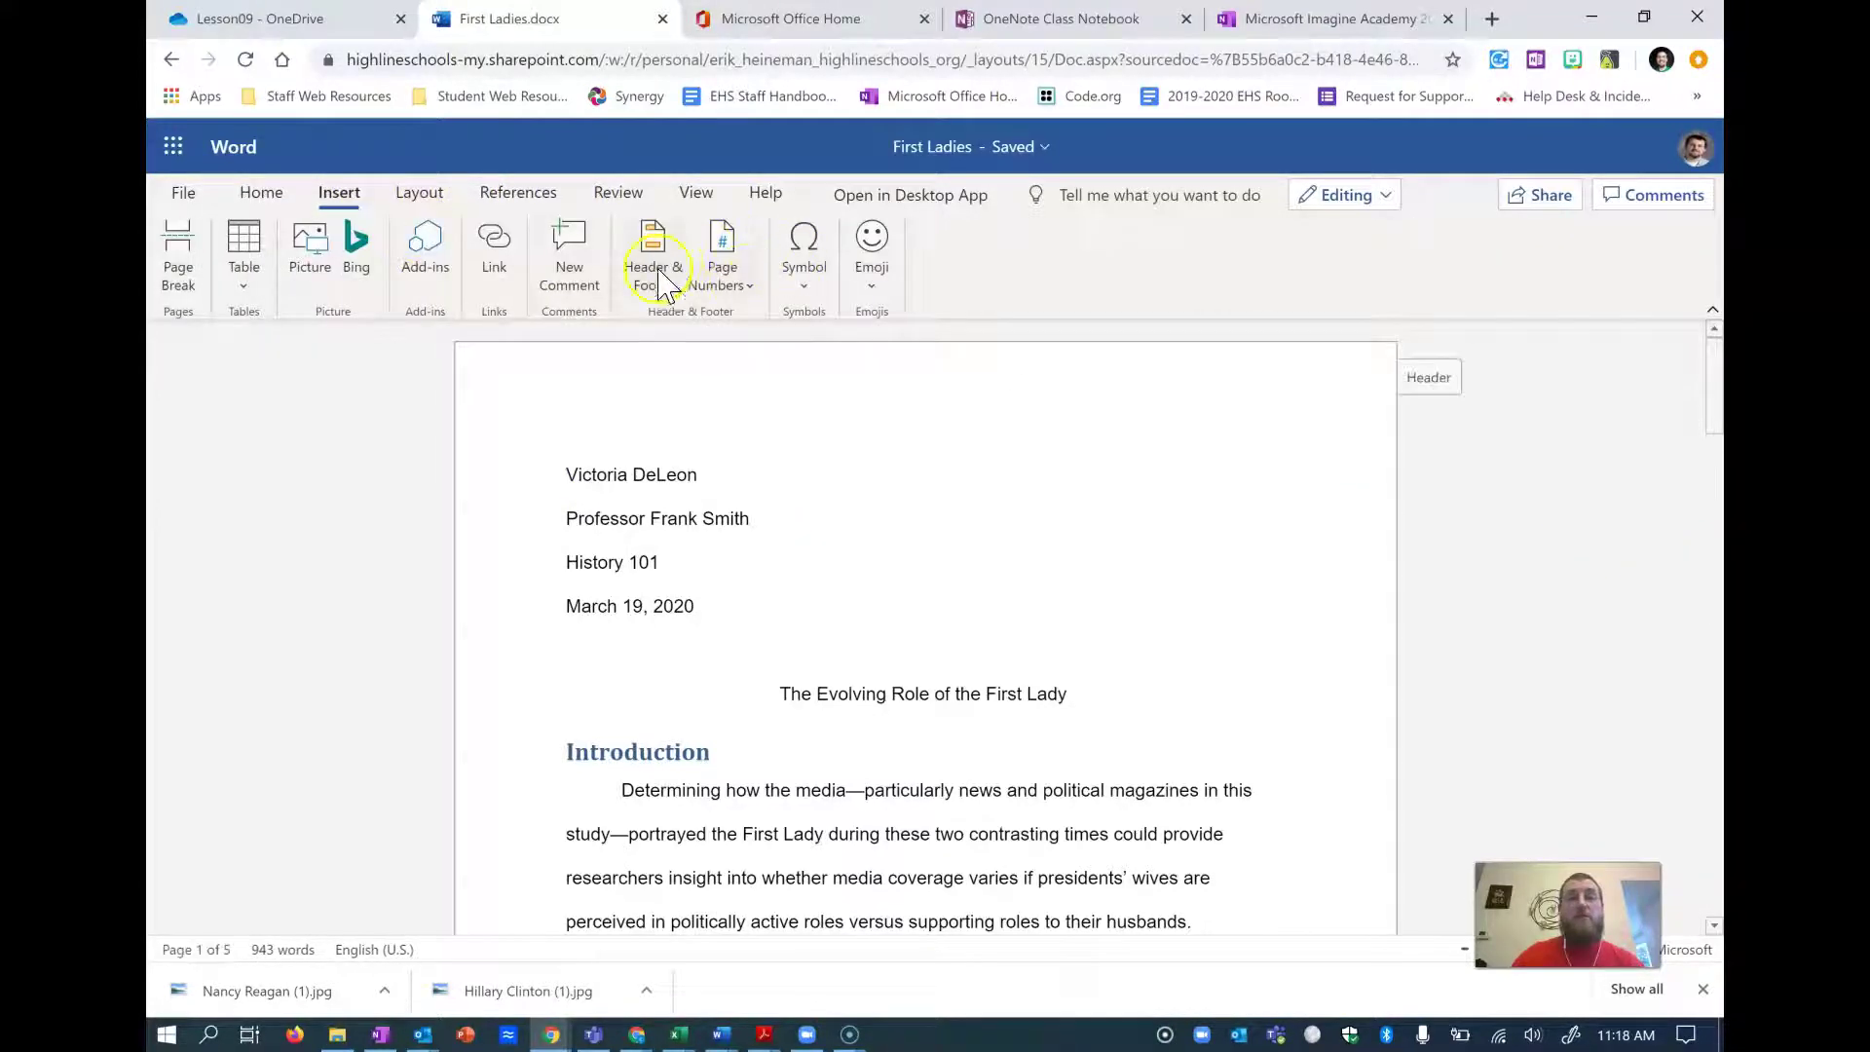
click(1427, 379)
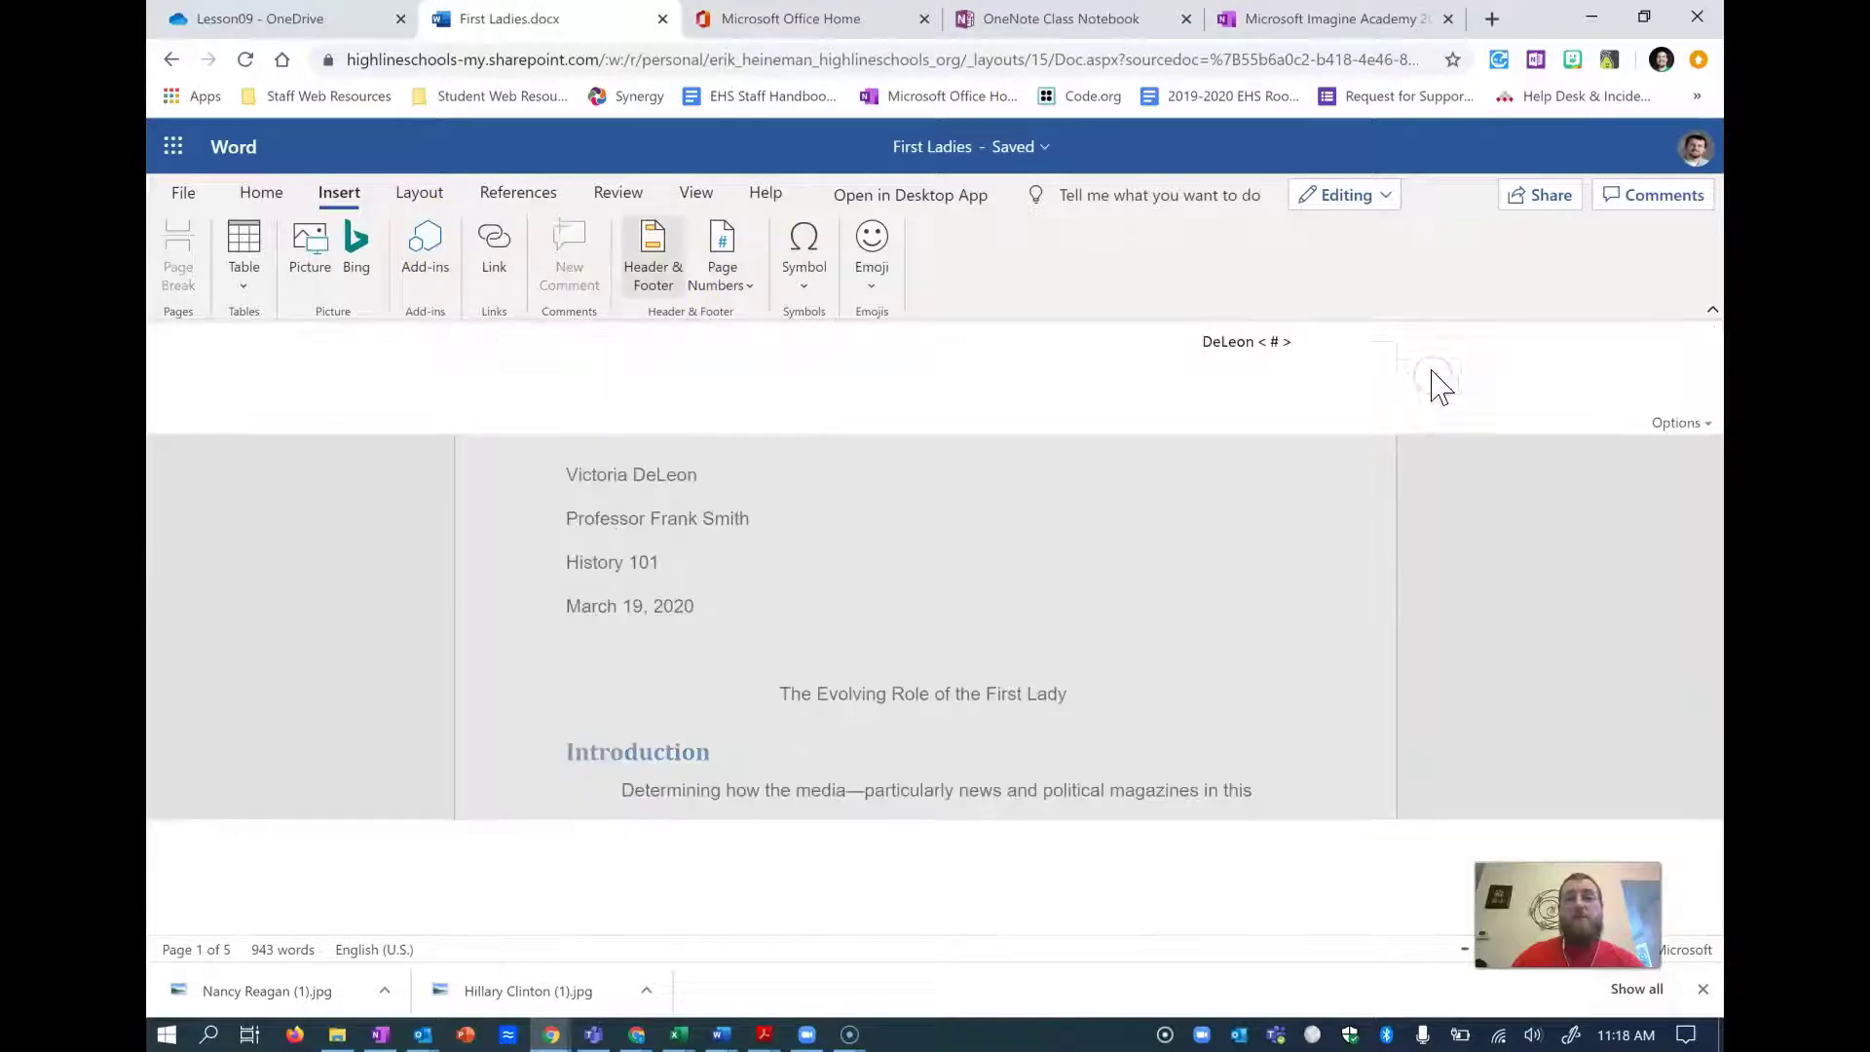
click(1696, 425)
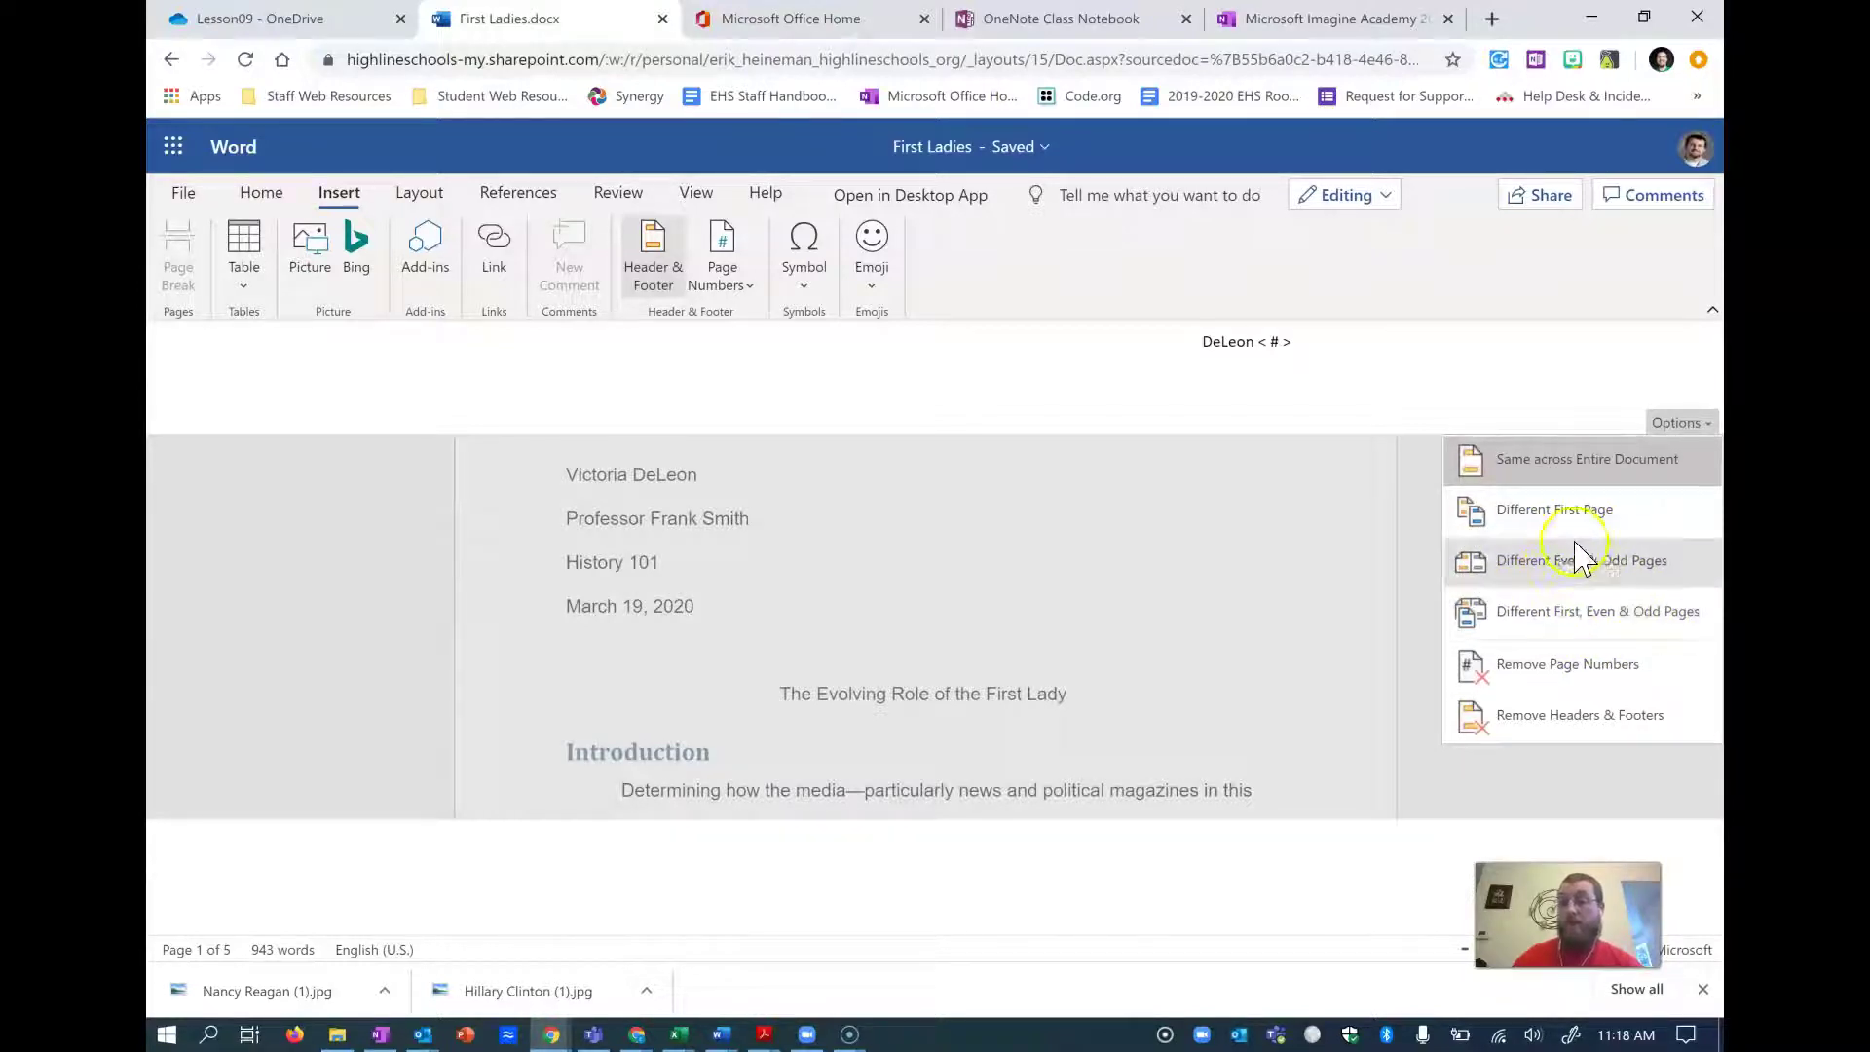
click(1372, 479)
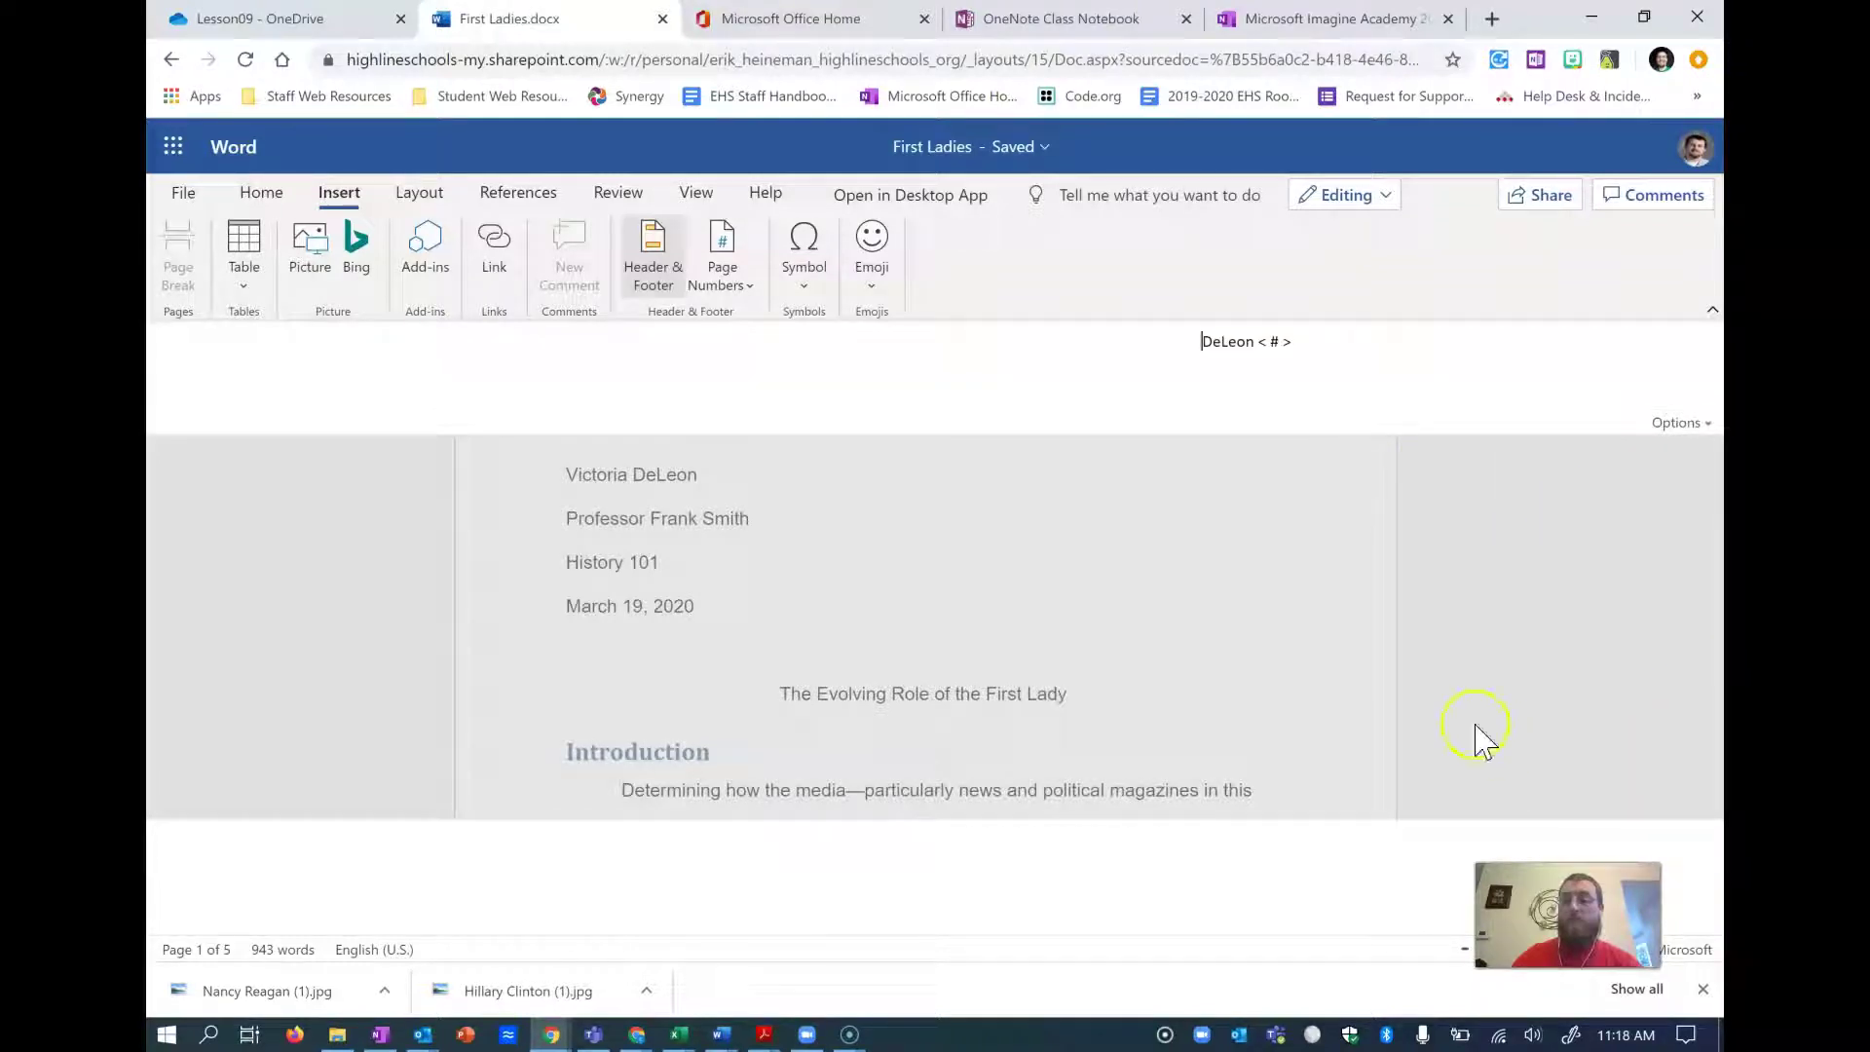
click(1321, 697)
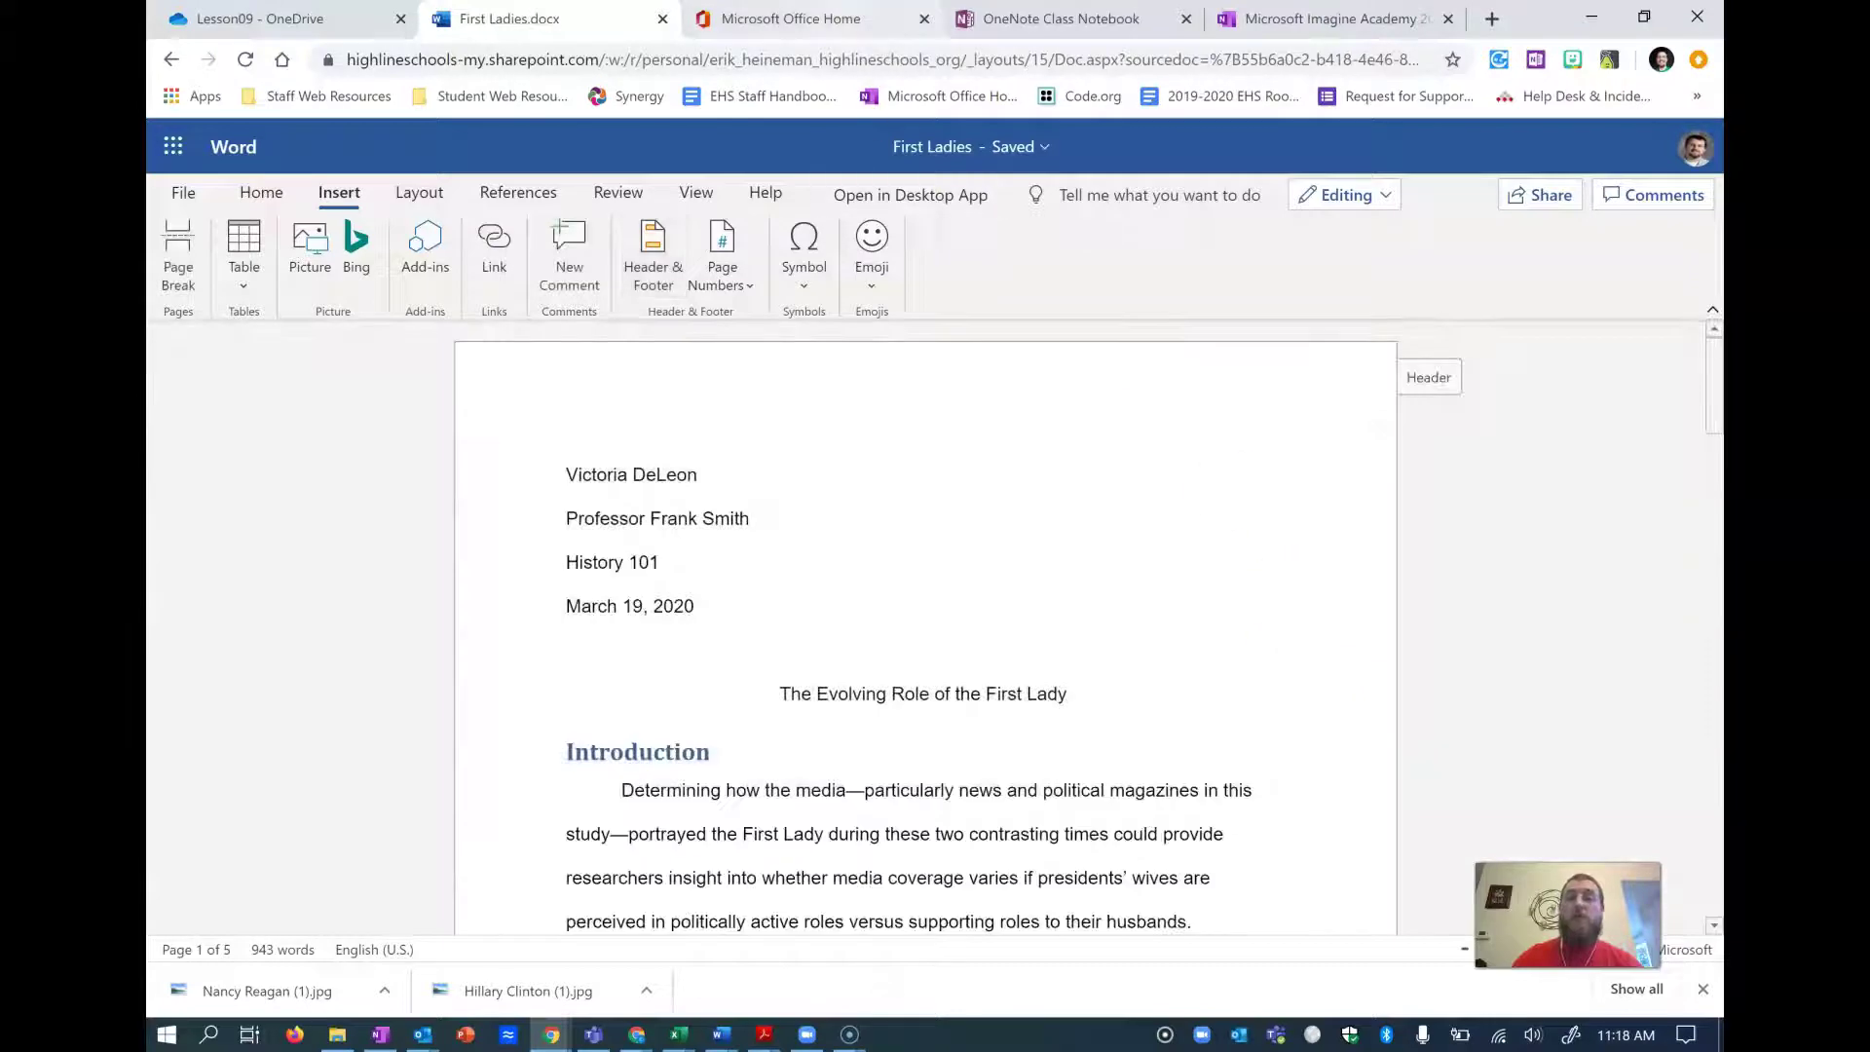
- Return to OneNote and review the section header unlinking steps, including Link to Previous
click(1255, 21)
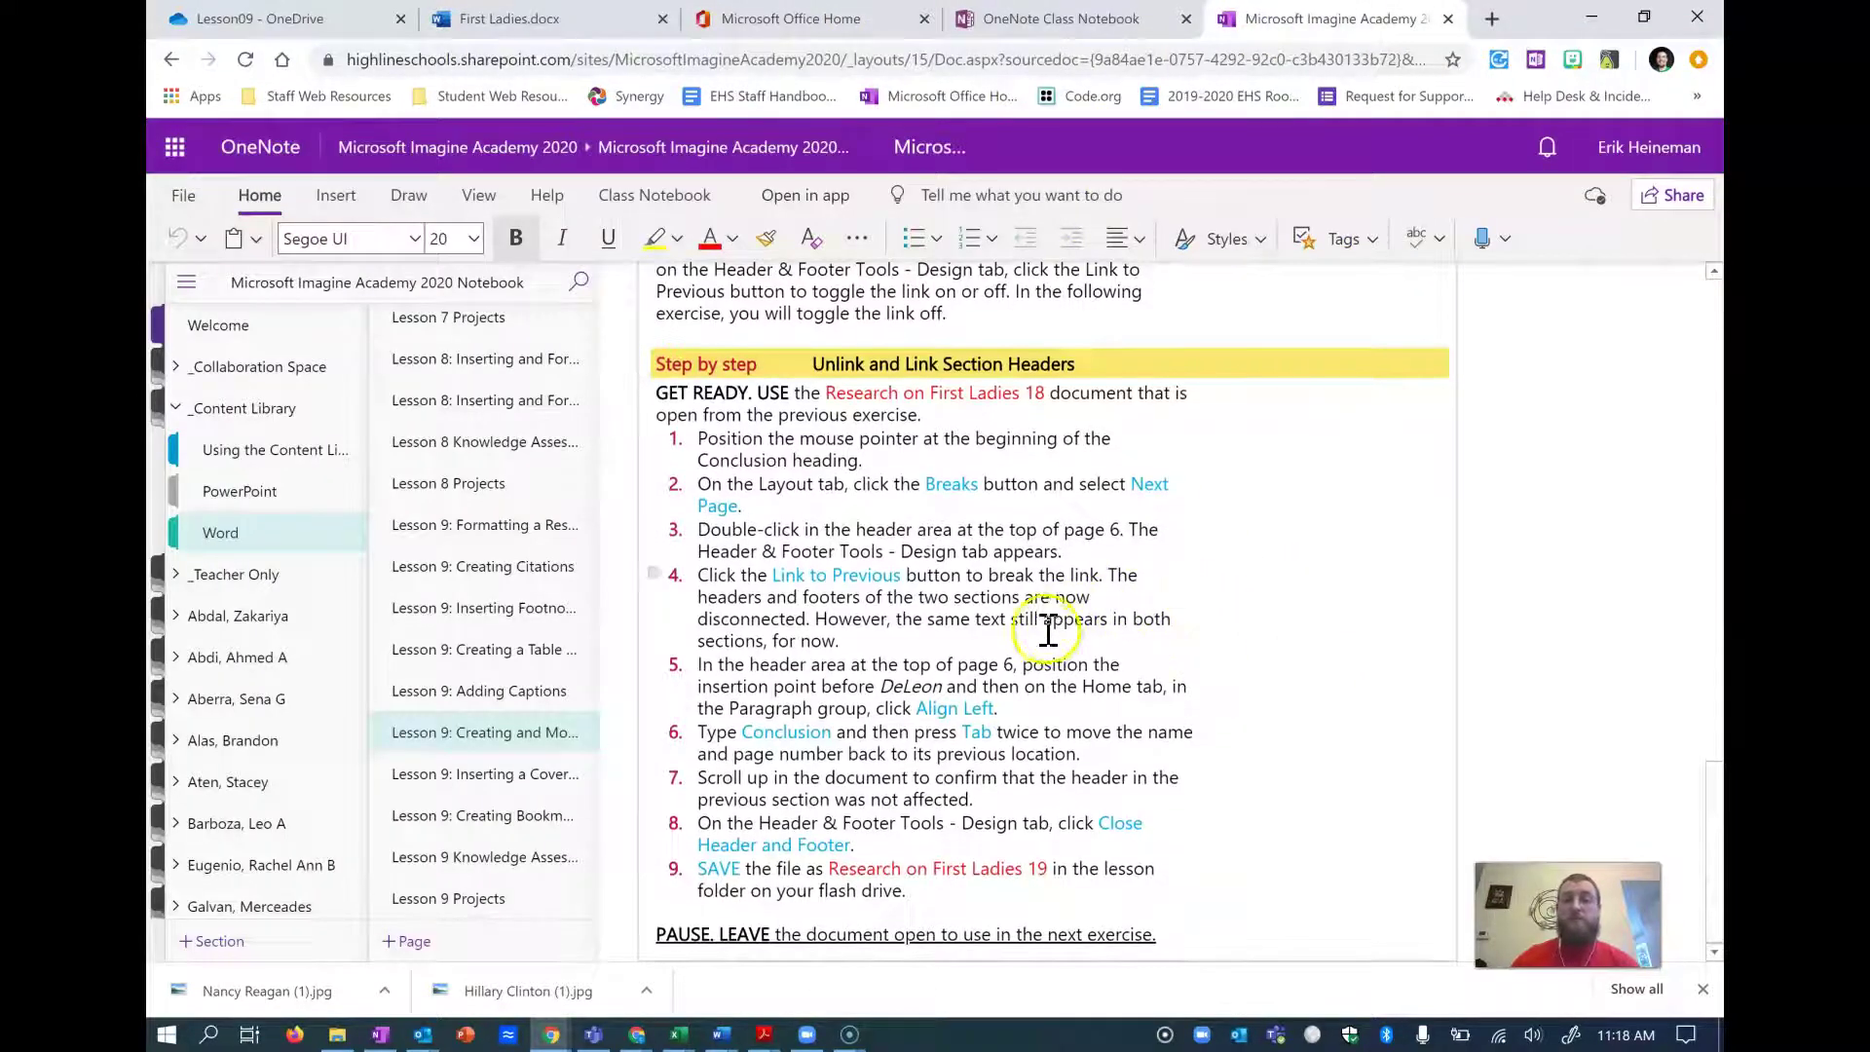
scroll(1052, 623, up, 4)
scroll(1061, 603, down, 4)
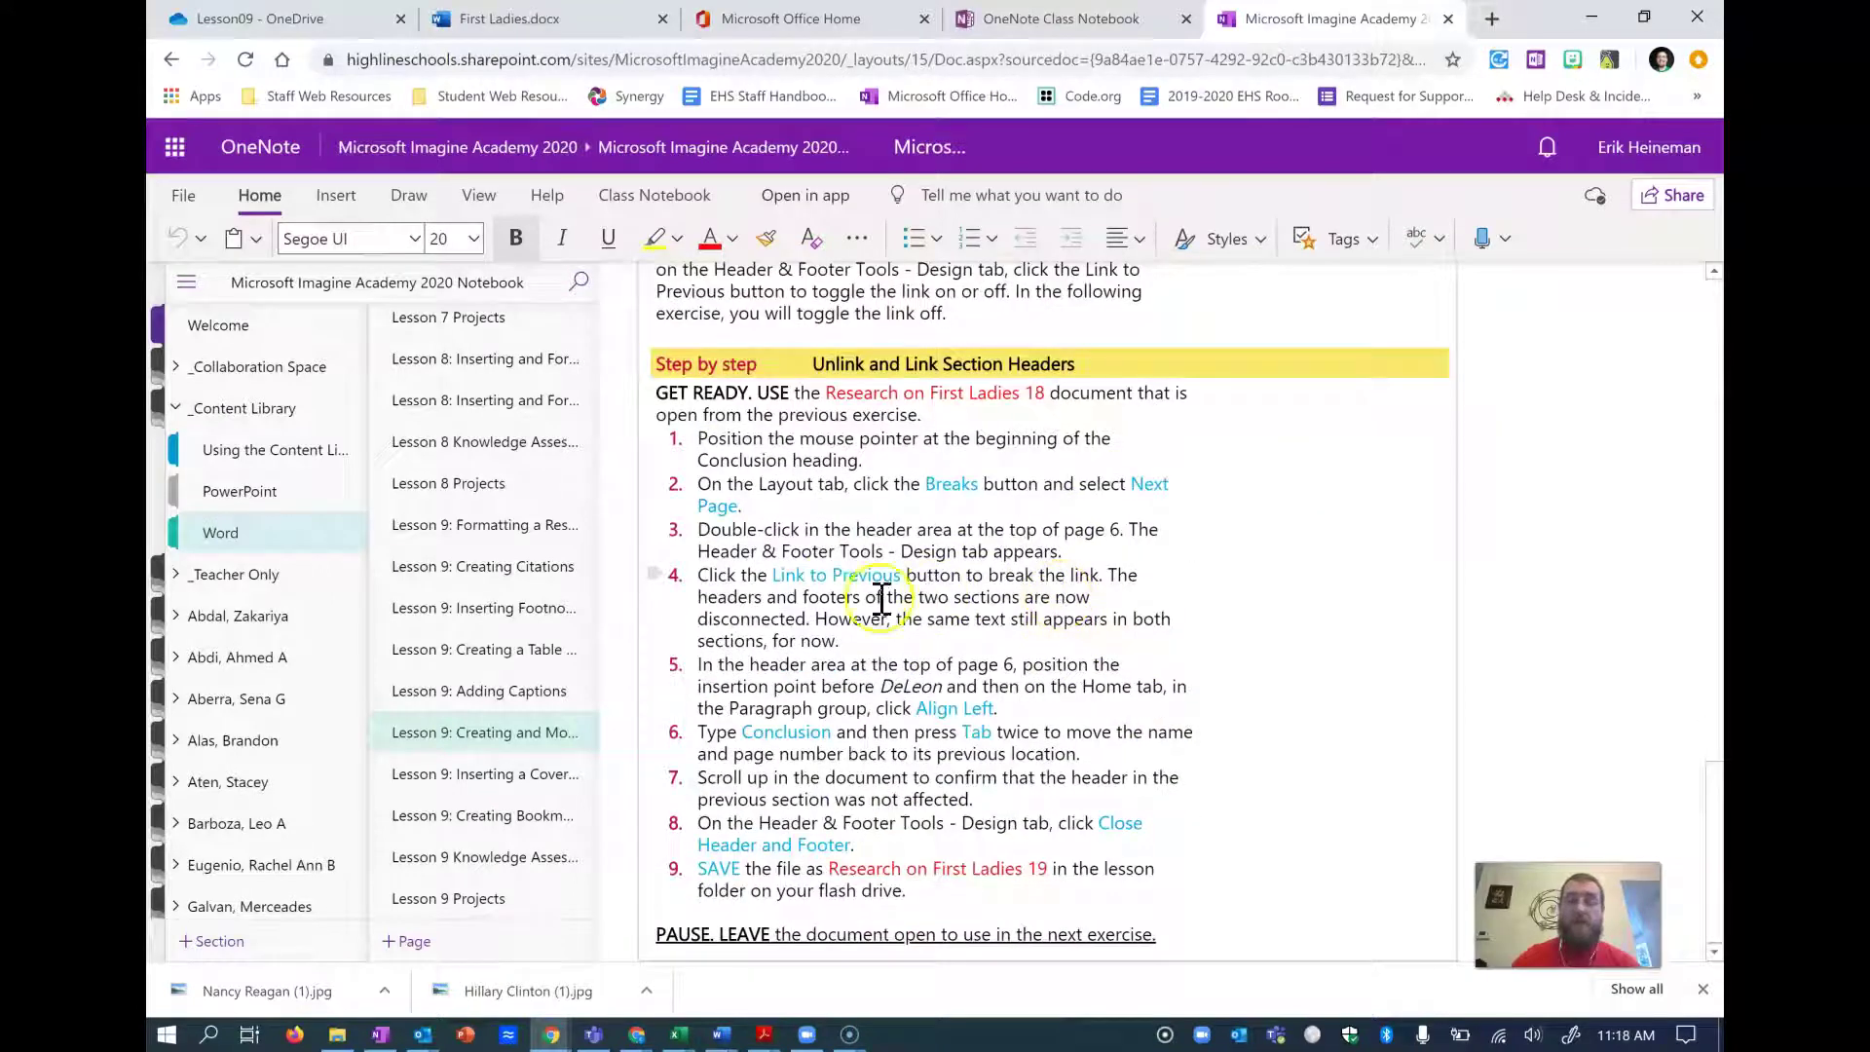
- Open the notebook page "Lesson 9: Inserting a Cover Page" and read the introduction and the cover page gallery instructions
click(521, 777)
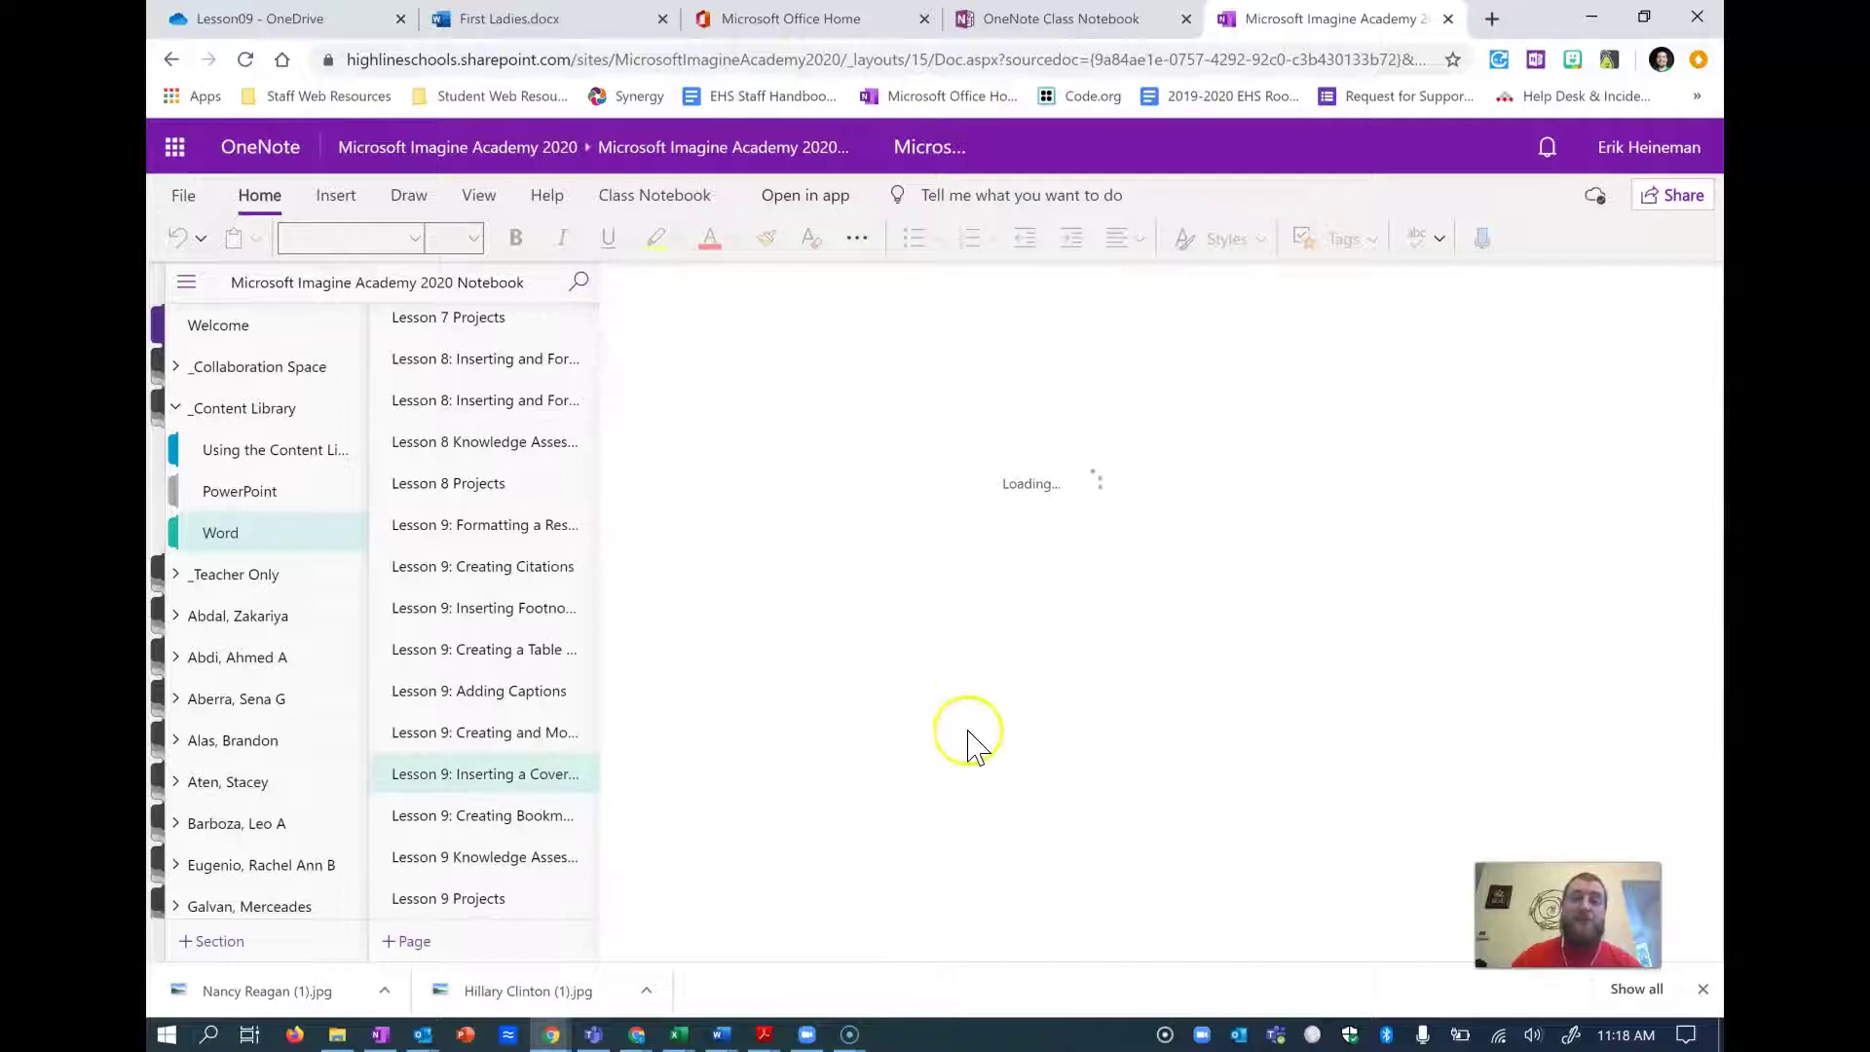
scroll(876, 667, down, 2)
scroll(879, 672, down, 5)
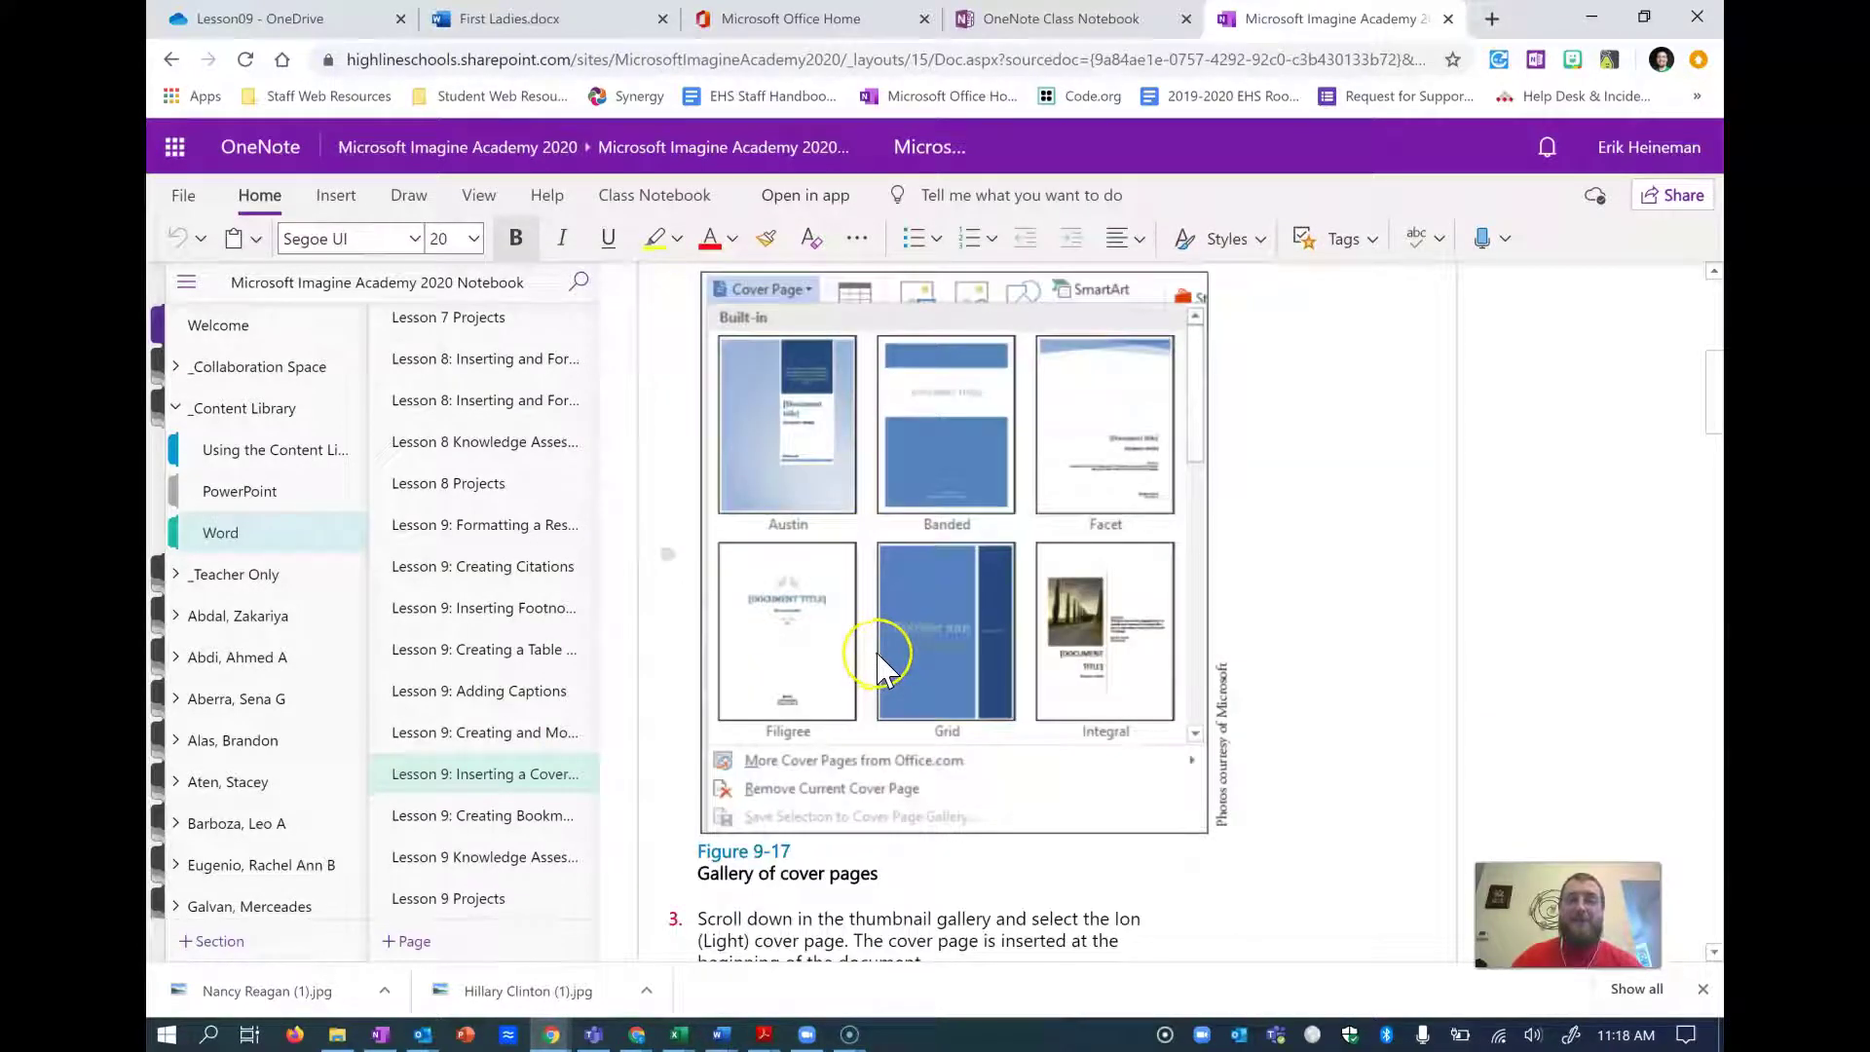
scroll(881, 668, down, 1)
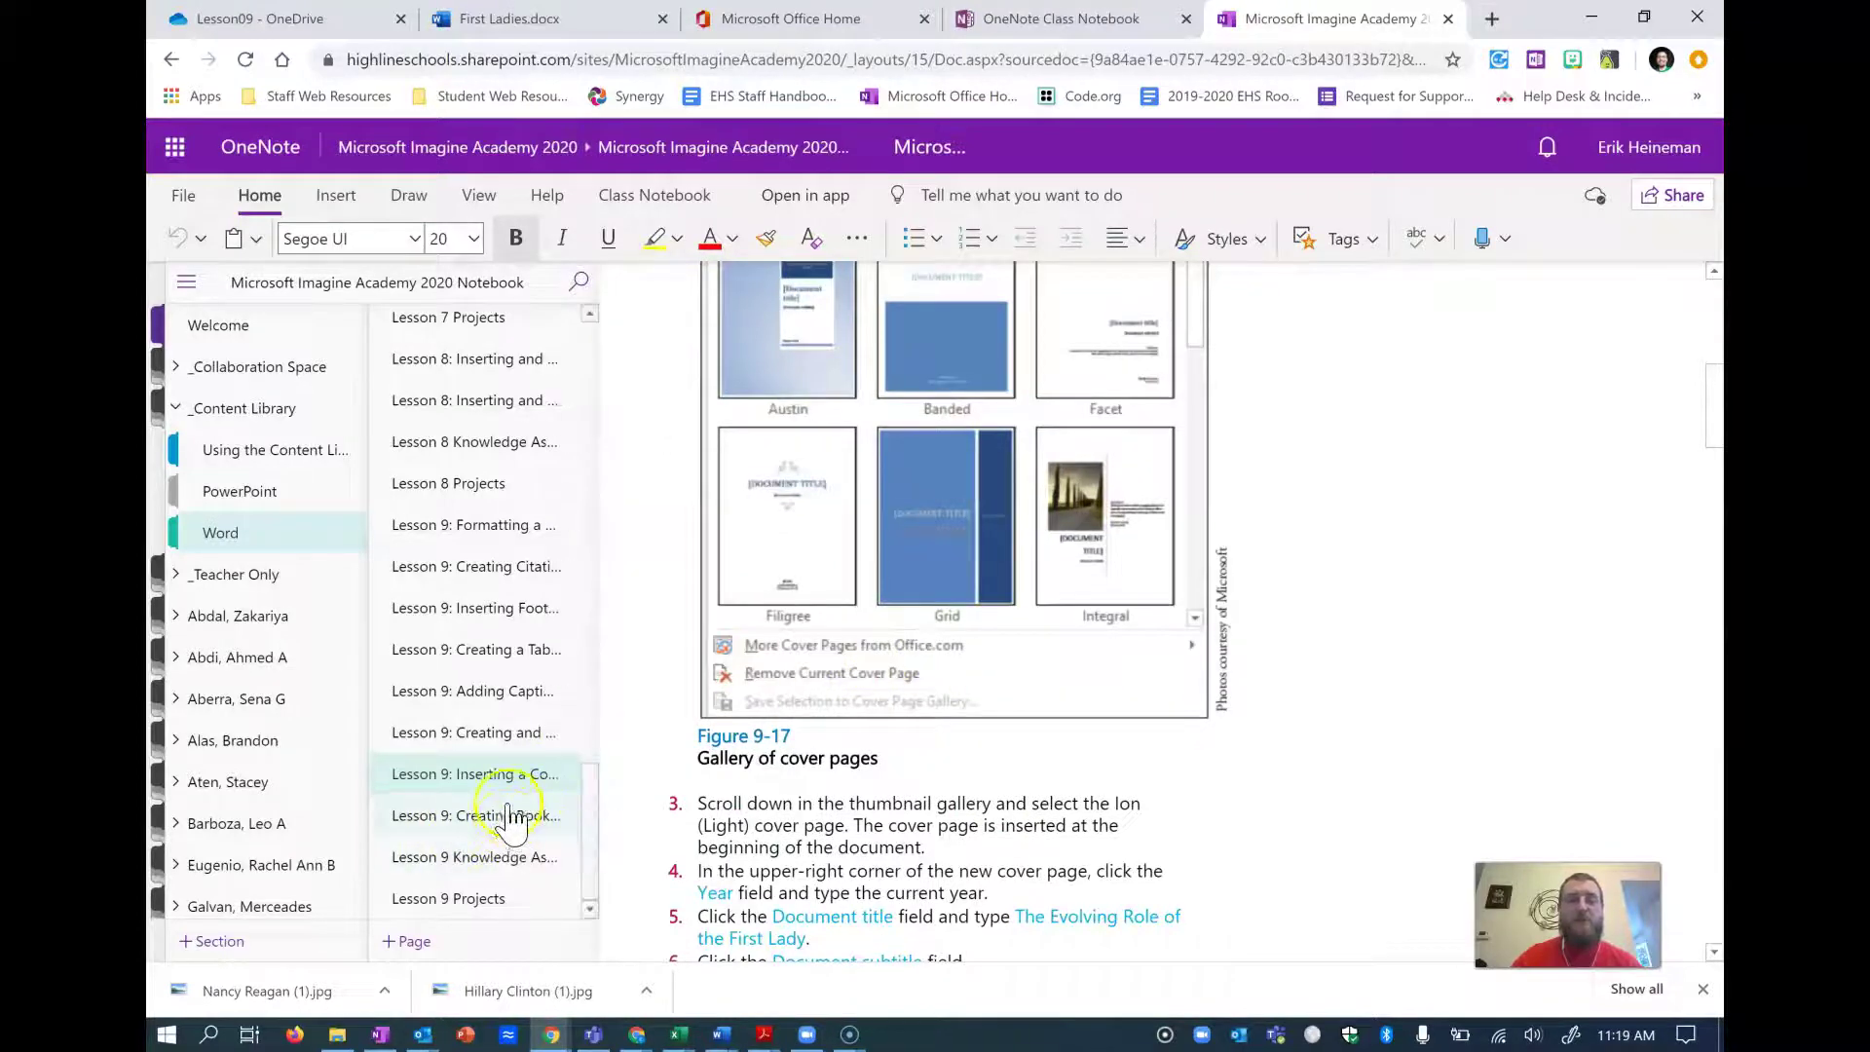
scroll(969, 701, down, 6)
scroll(971, 672, down, 3)
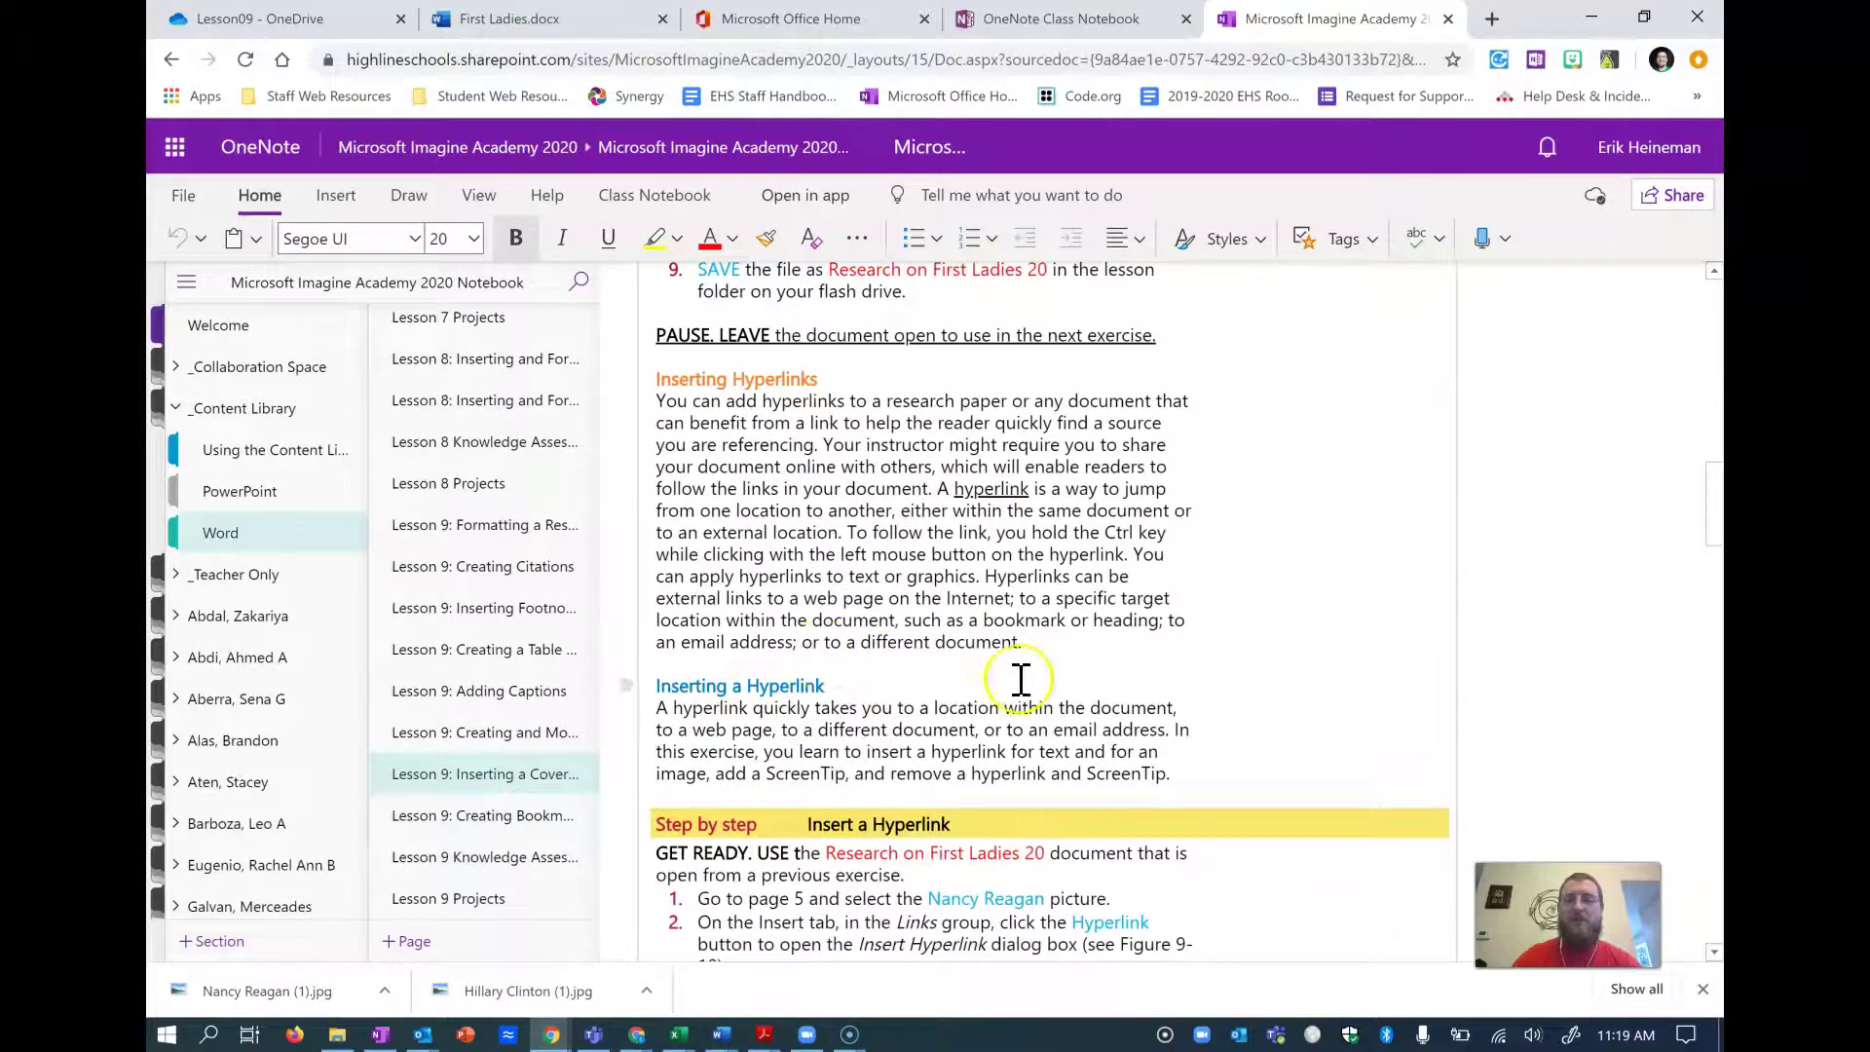
scroll(1020, 678, up, 15)
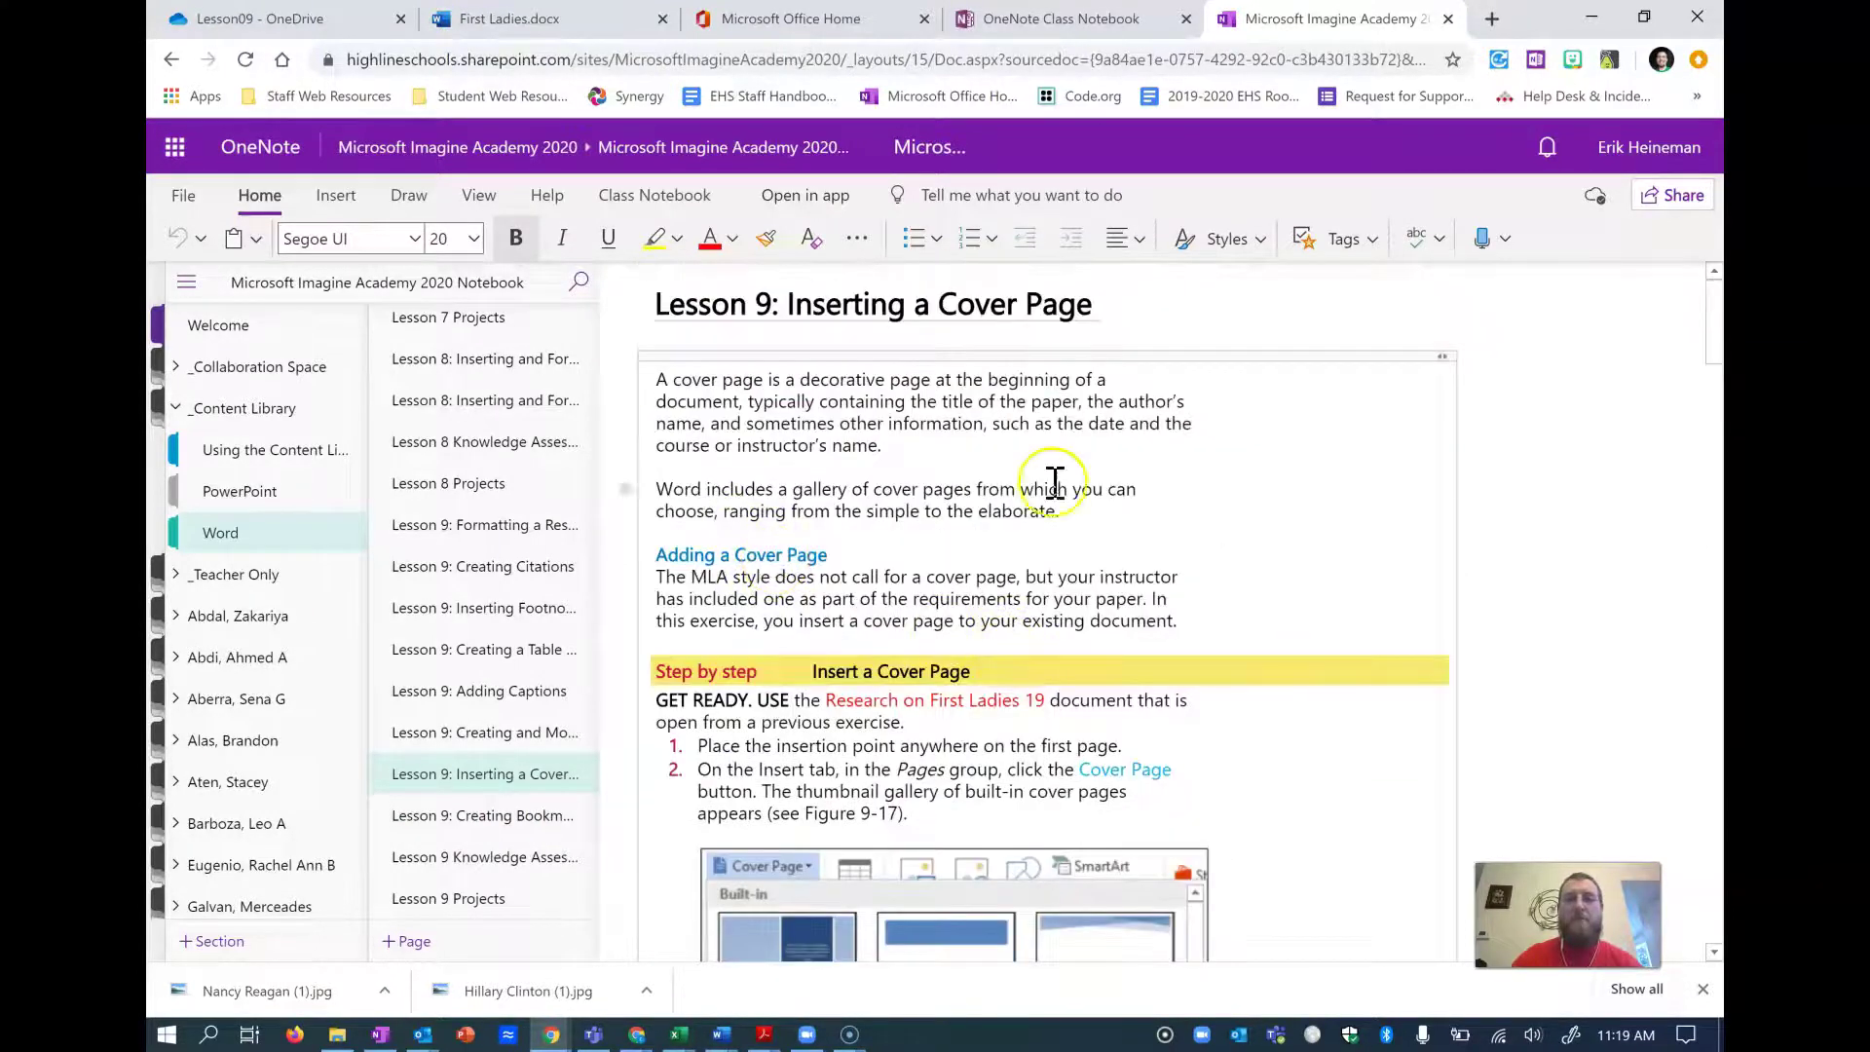
scroll(916, 448, down, 5)
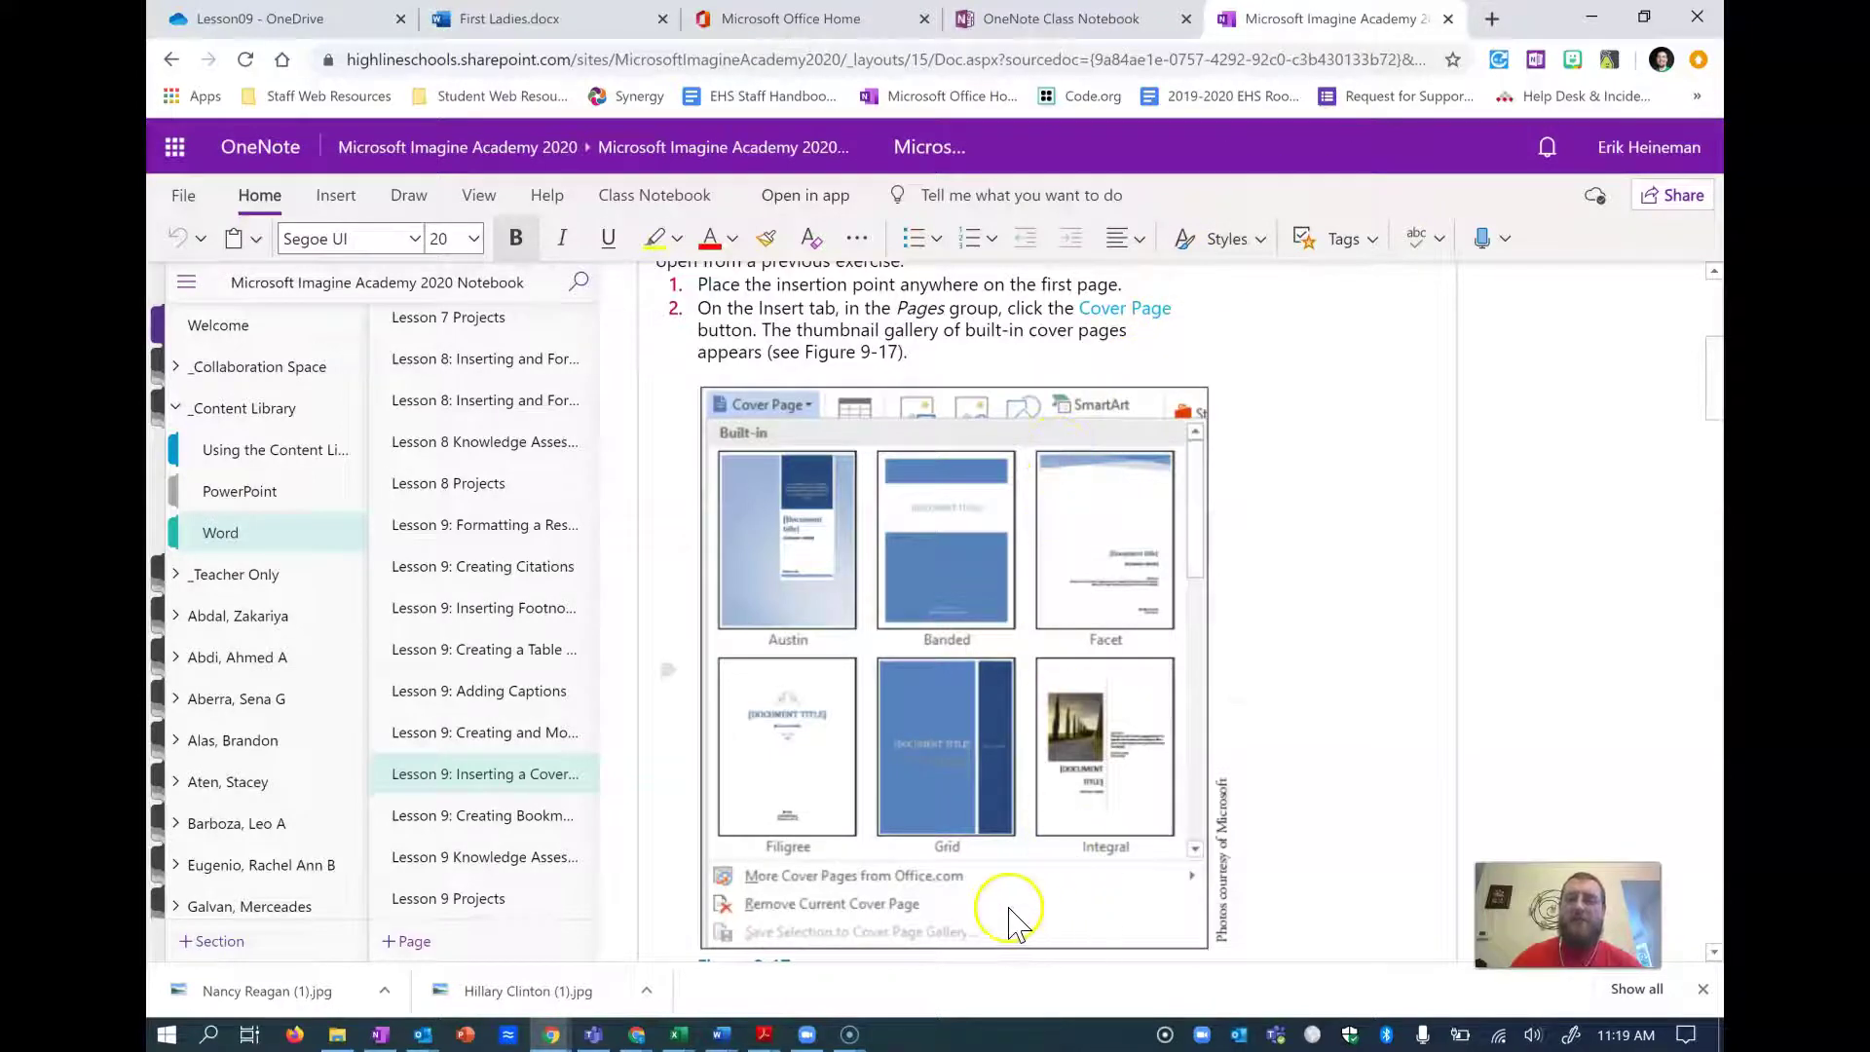
- Check the insert options in the First Ladies document, and return to OneNote to read the remaining cover page steps and the "Insert a Hyperlink" exercise
click(545, 18)
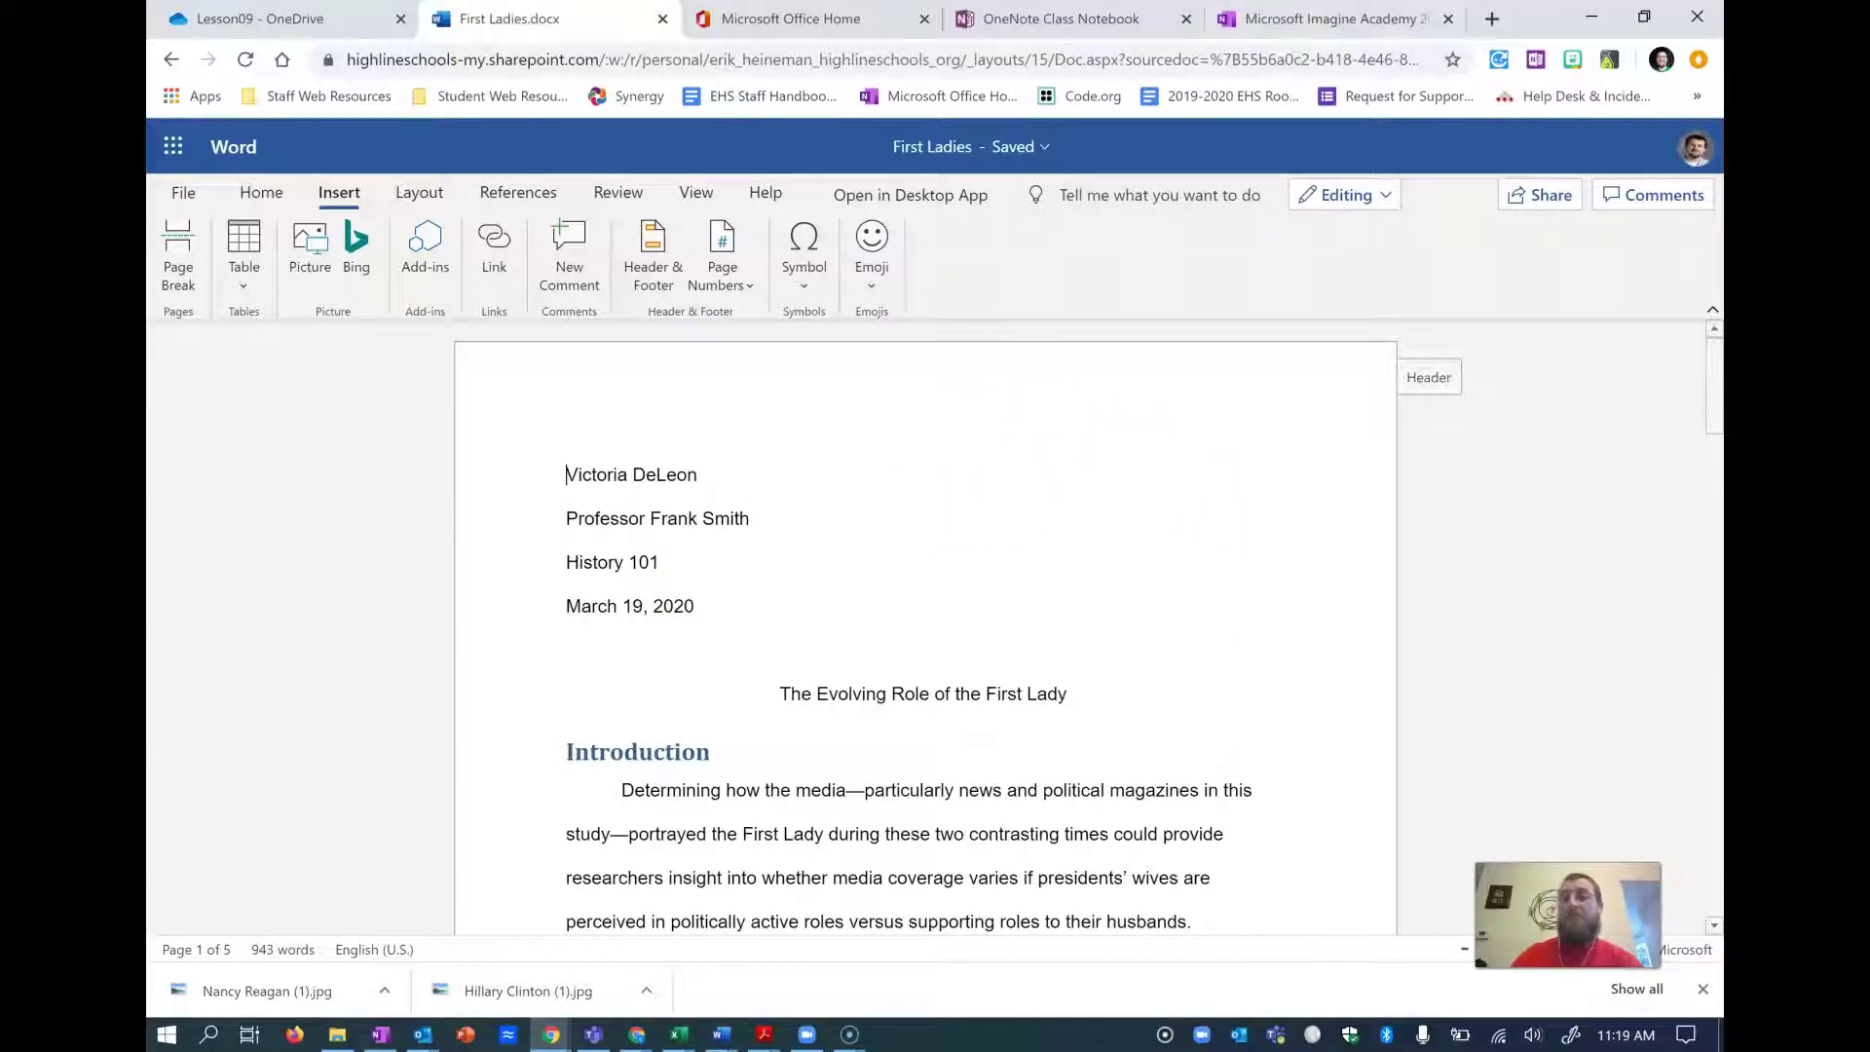
click(1316, 21)
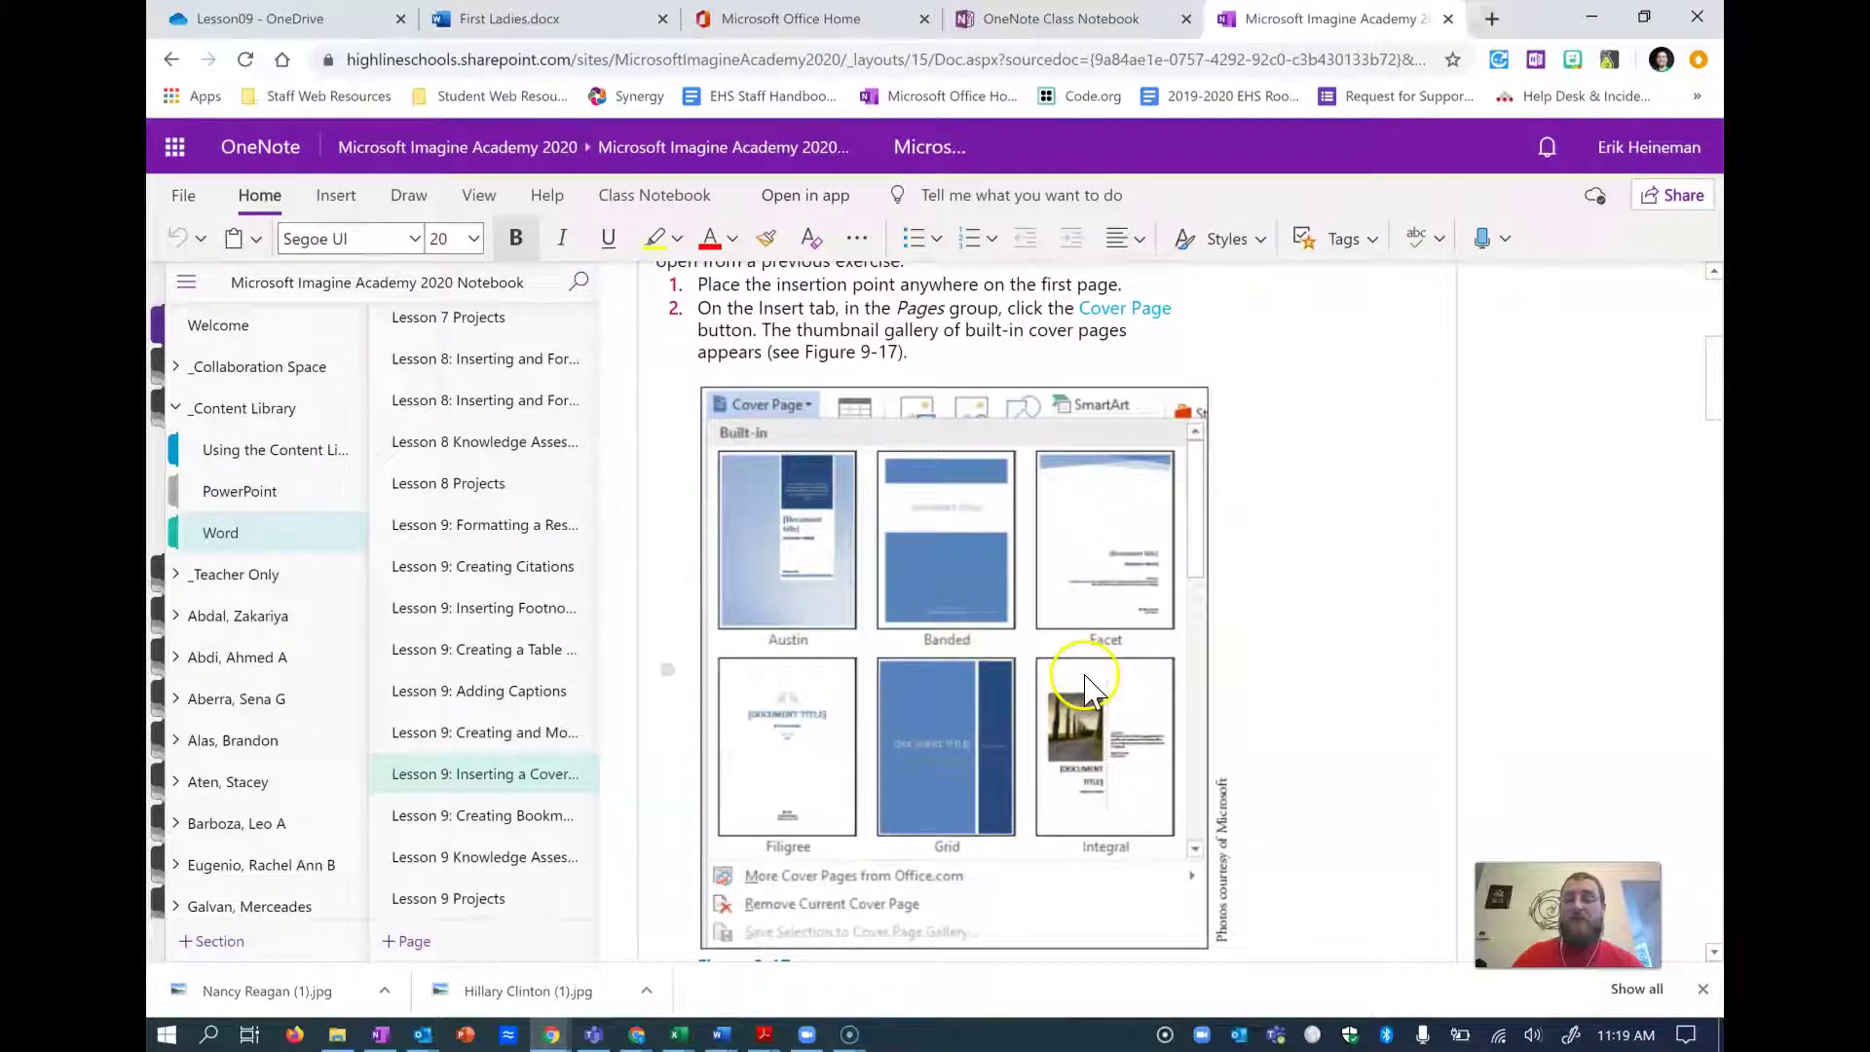
scroll(1071, 672, down, 2)
scroll(1068, 651, down, 3)
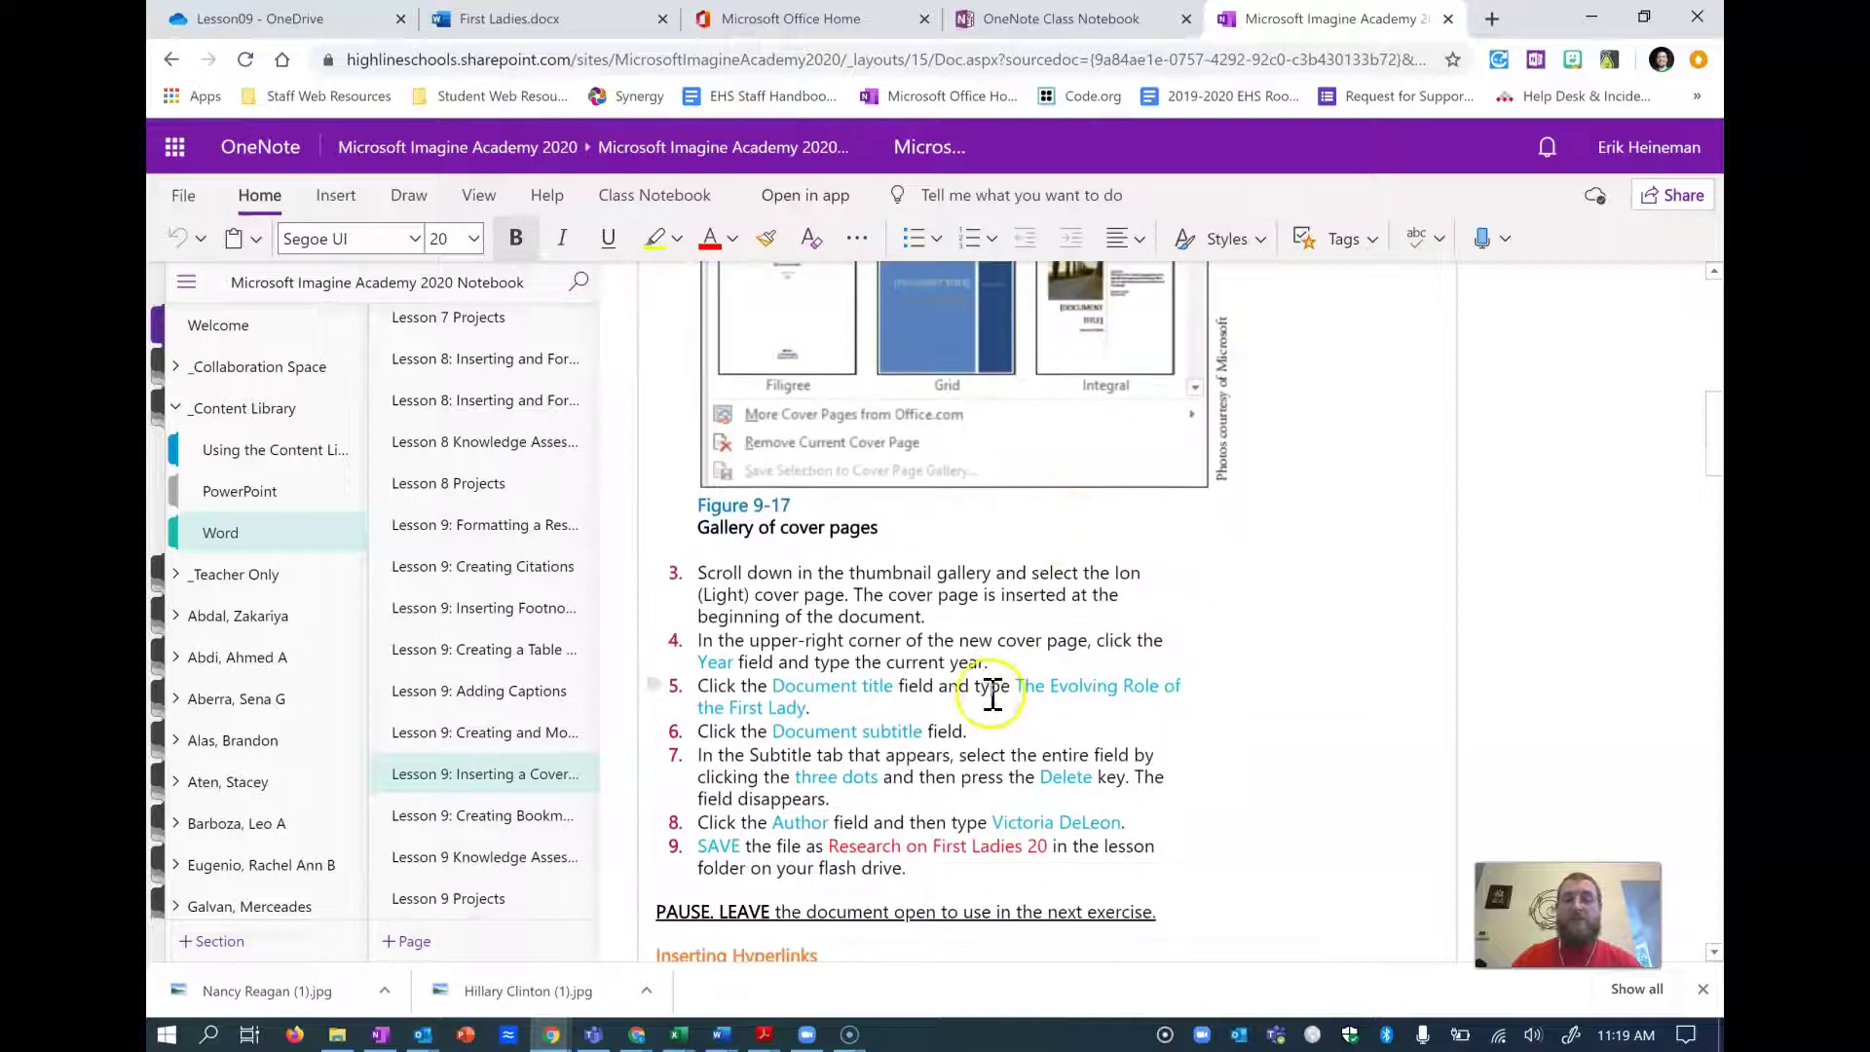
scroll(1031, 625, down, 10)
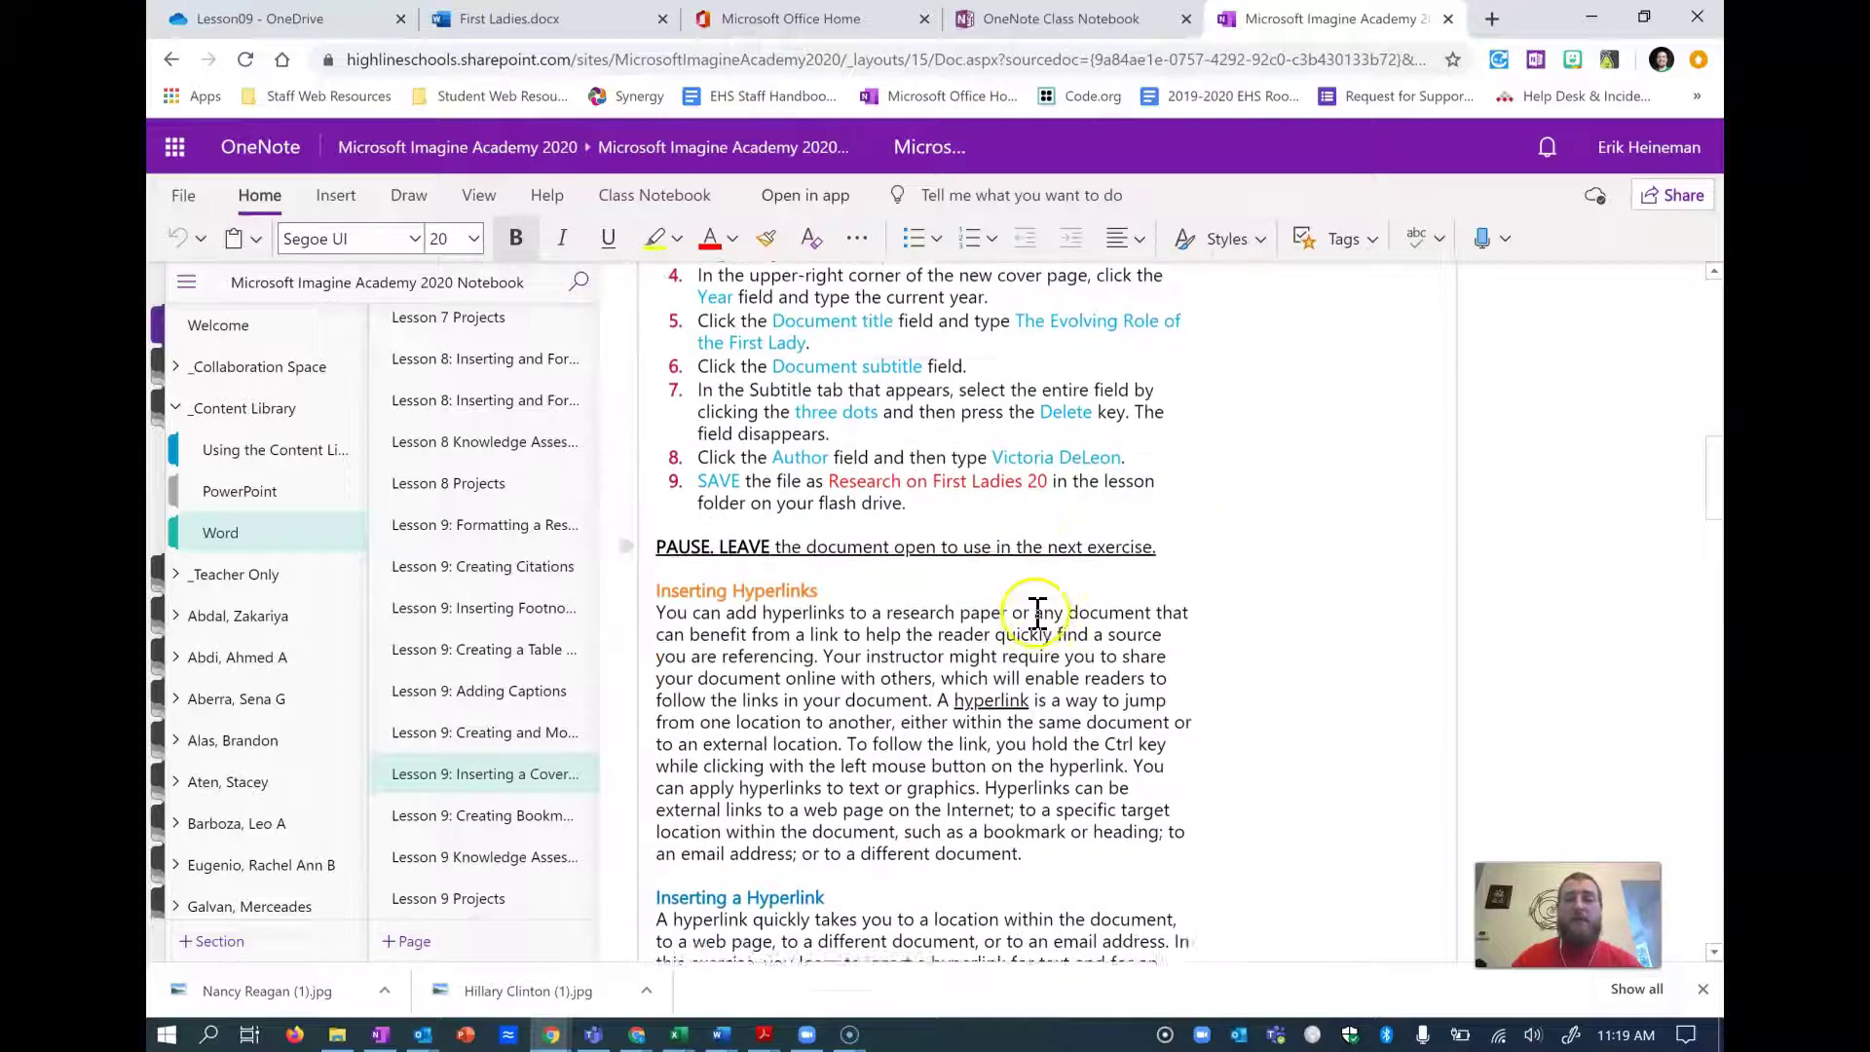
scroll(1040, 608, down, 1)
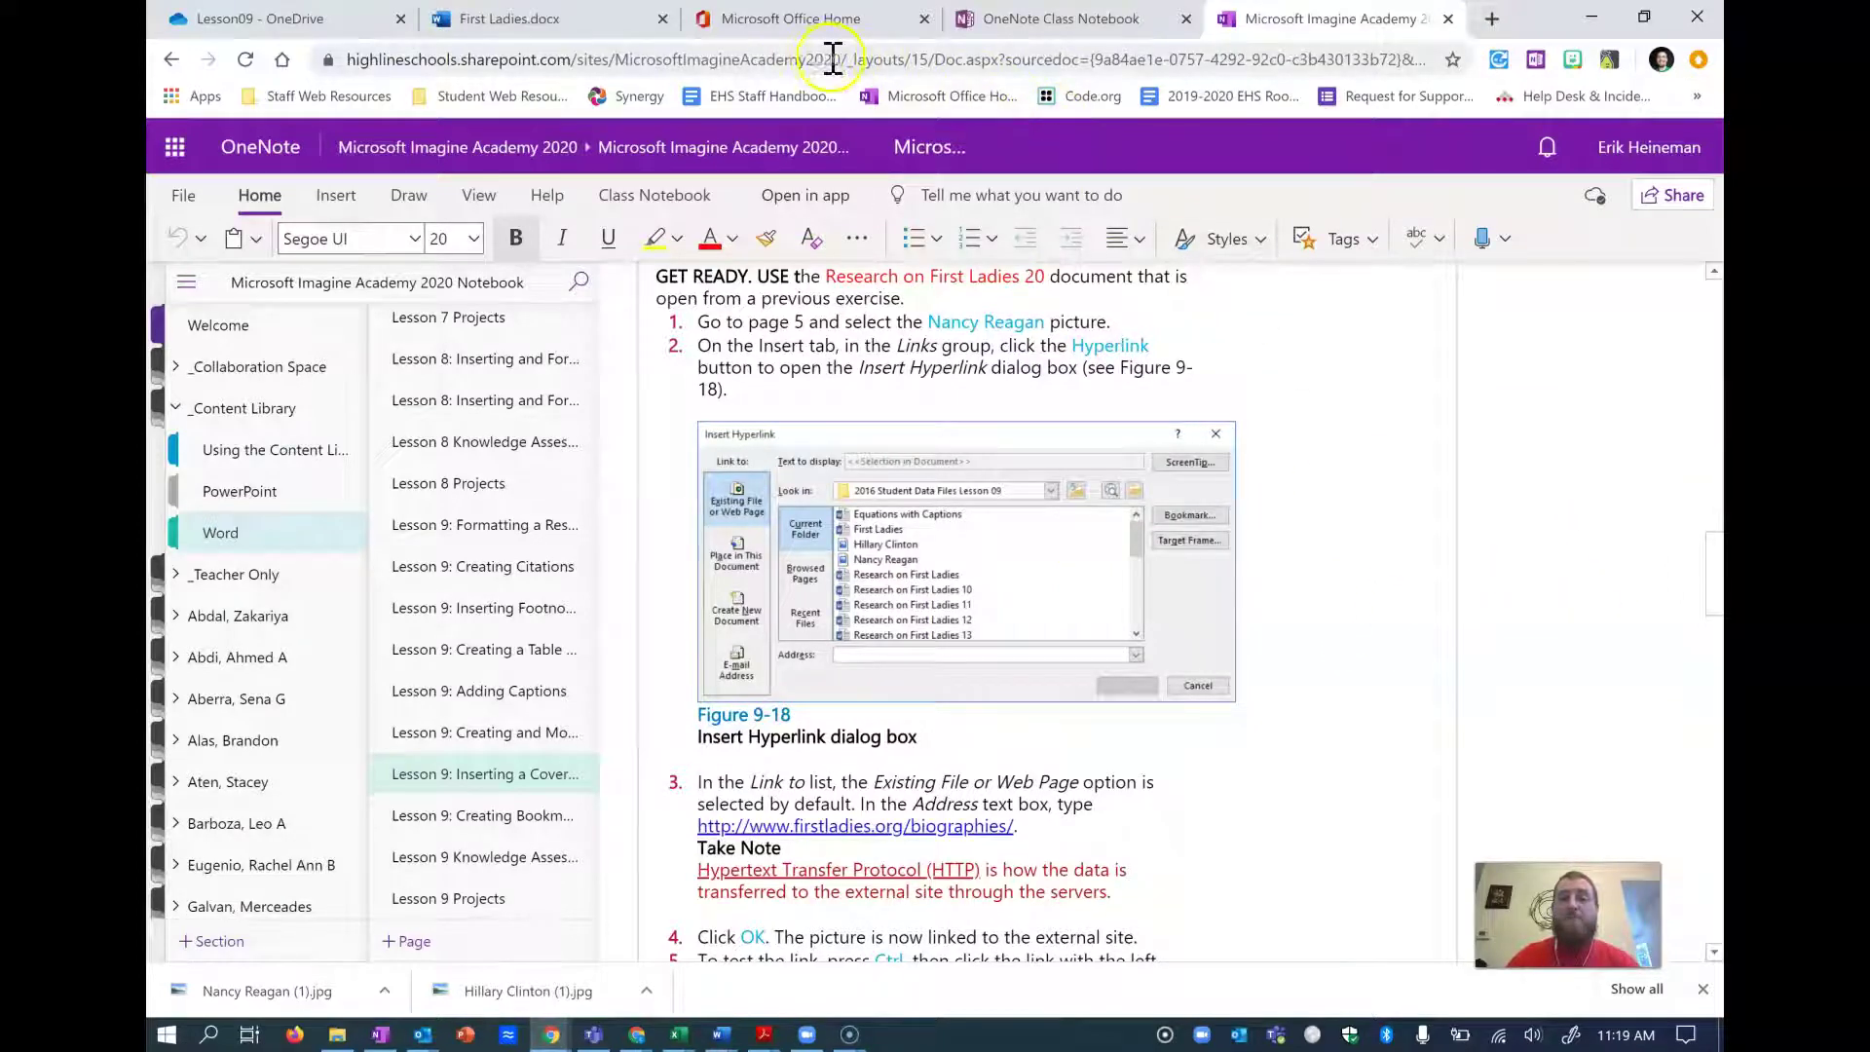
- Switch to the First Ladies document and check whether the Nancy Reagan picture in the table offers a link option
click(540, 21)
scroll(945, 584, down, 5)
scroll(944, 584, down, 12)
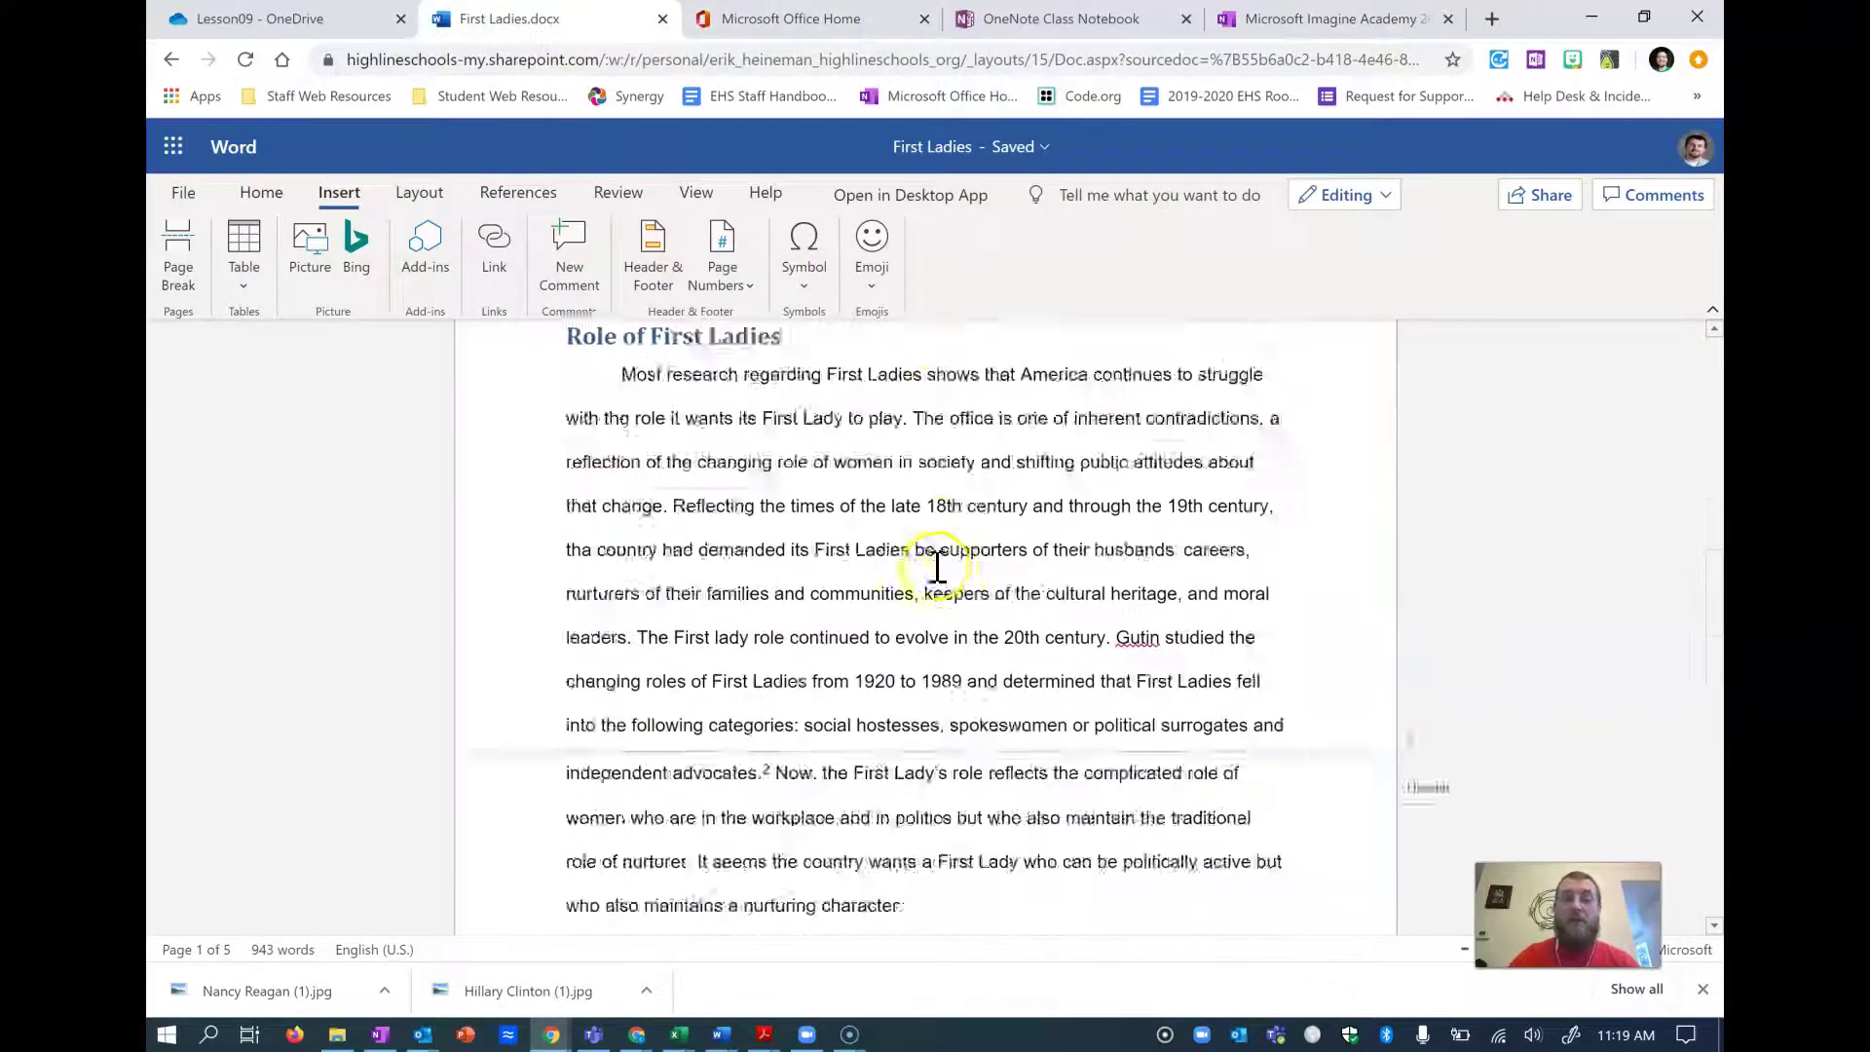
scroll(937, 551, down, 10)
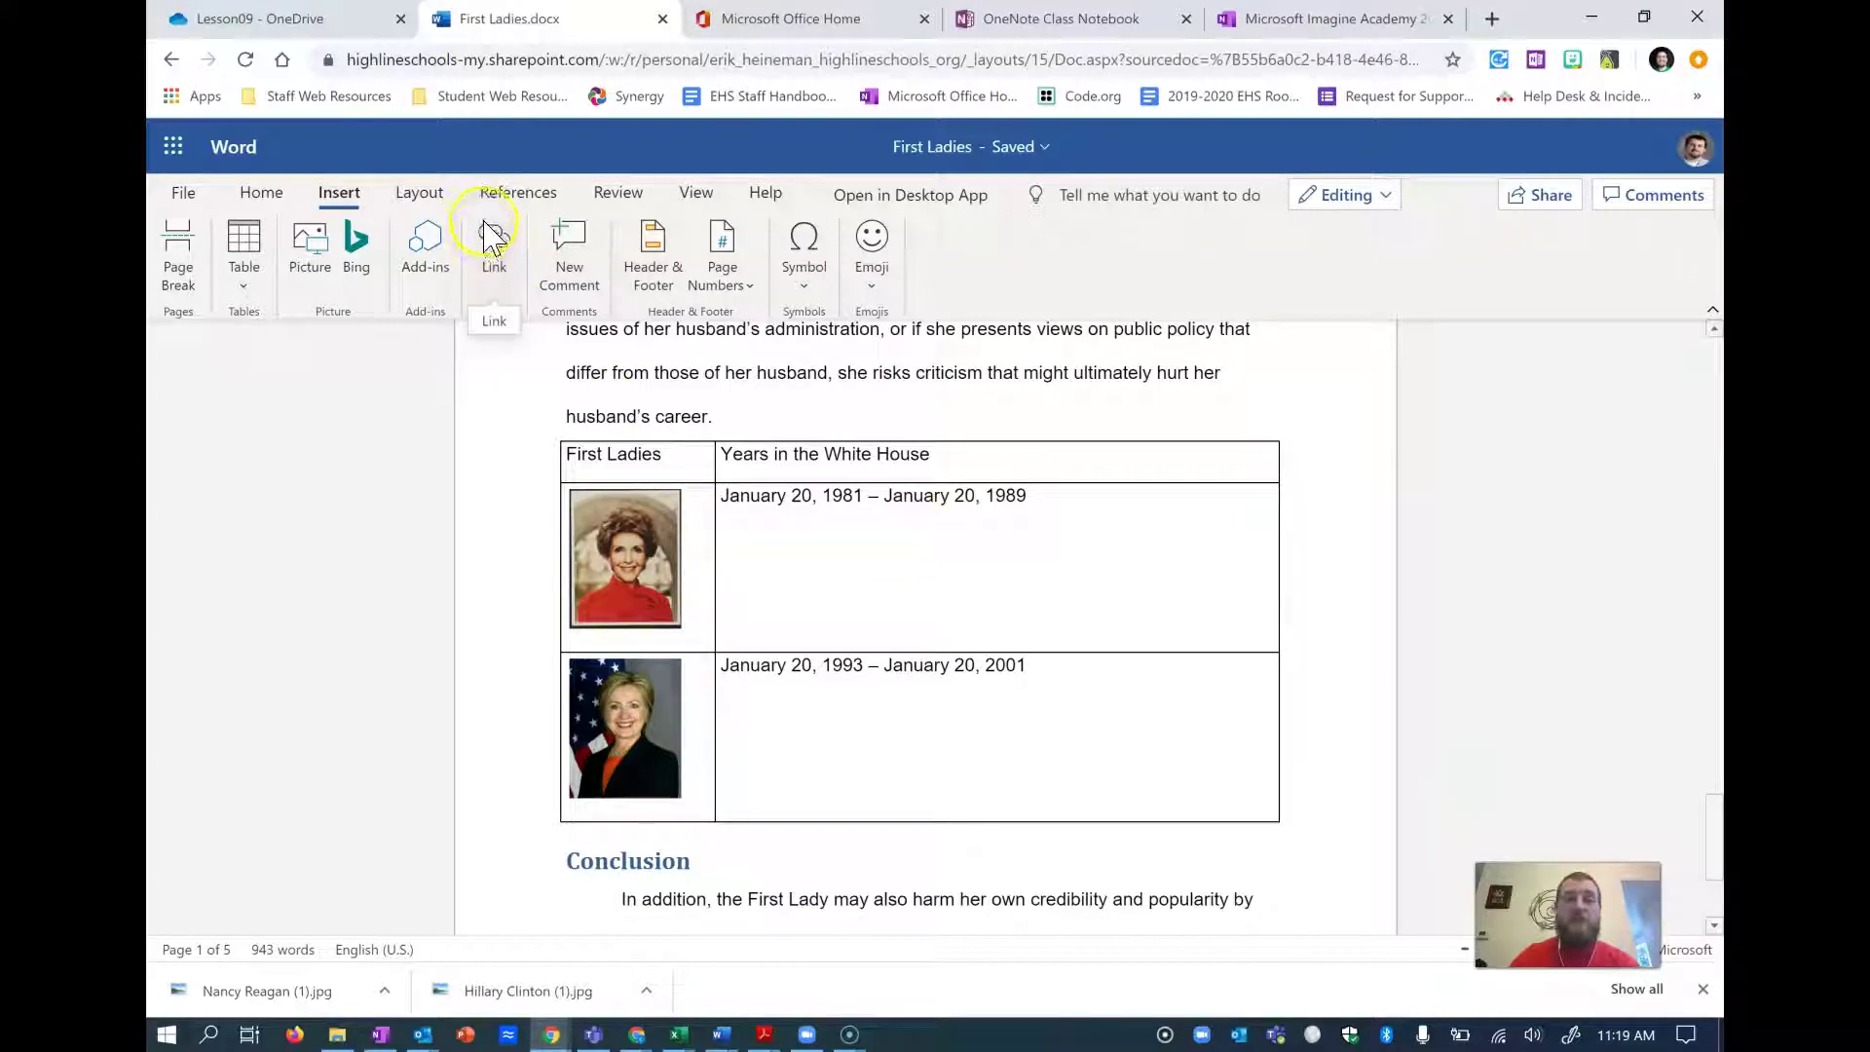
click(645, 526)
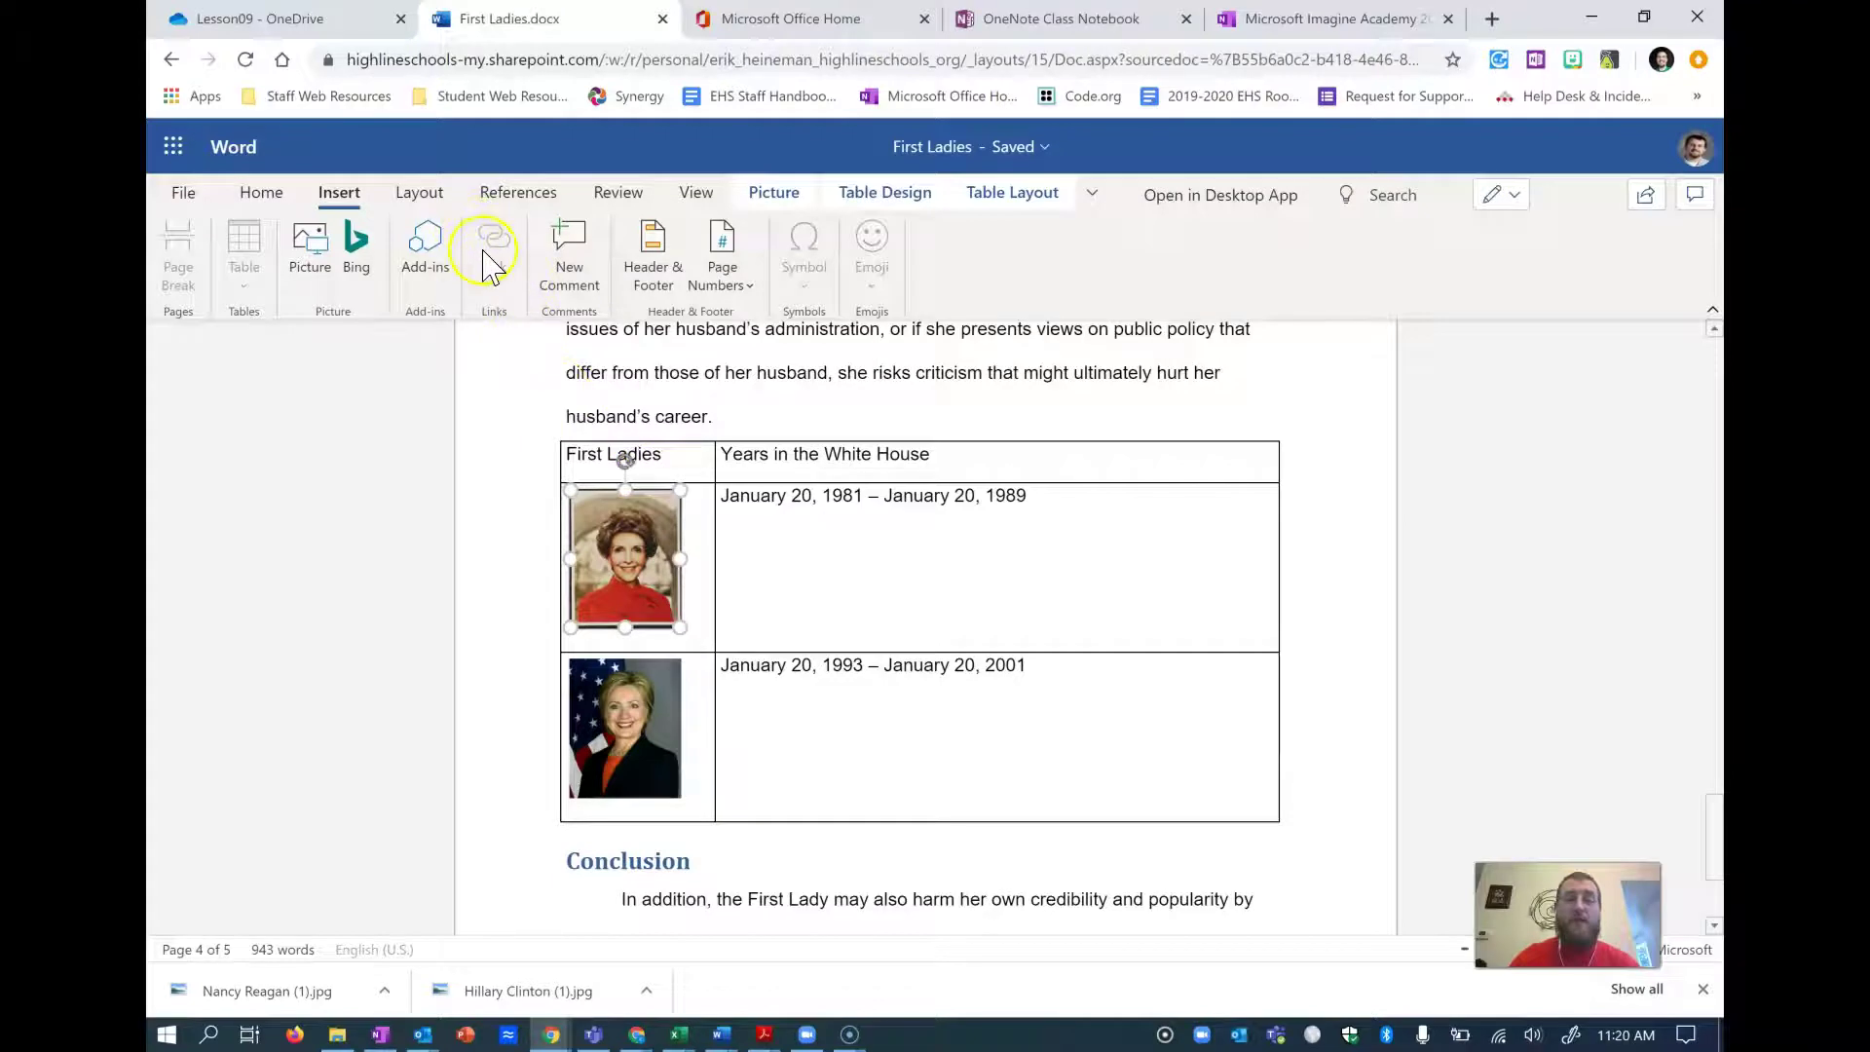
right_click(647, 565)
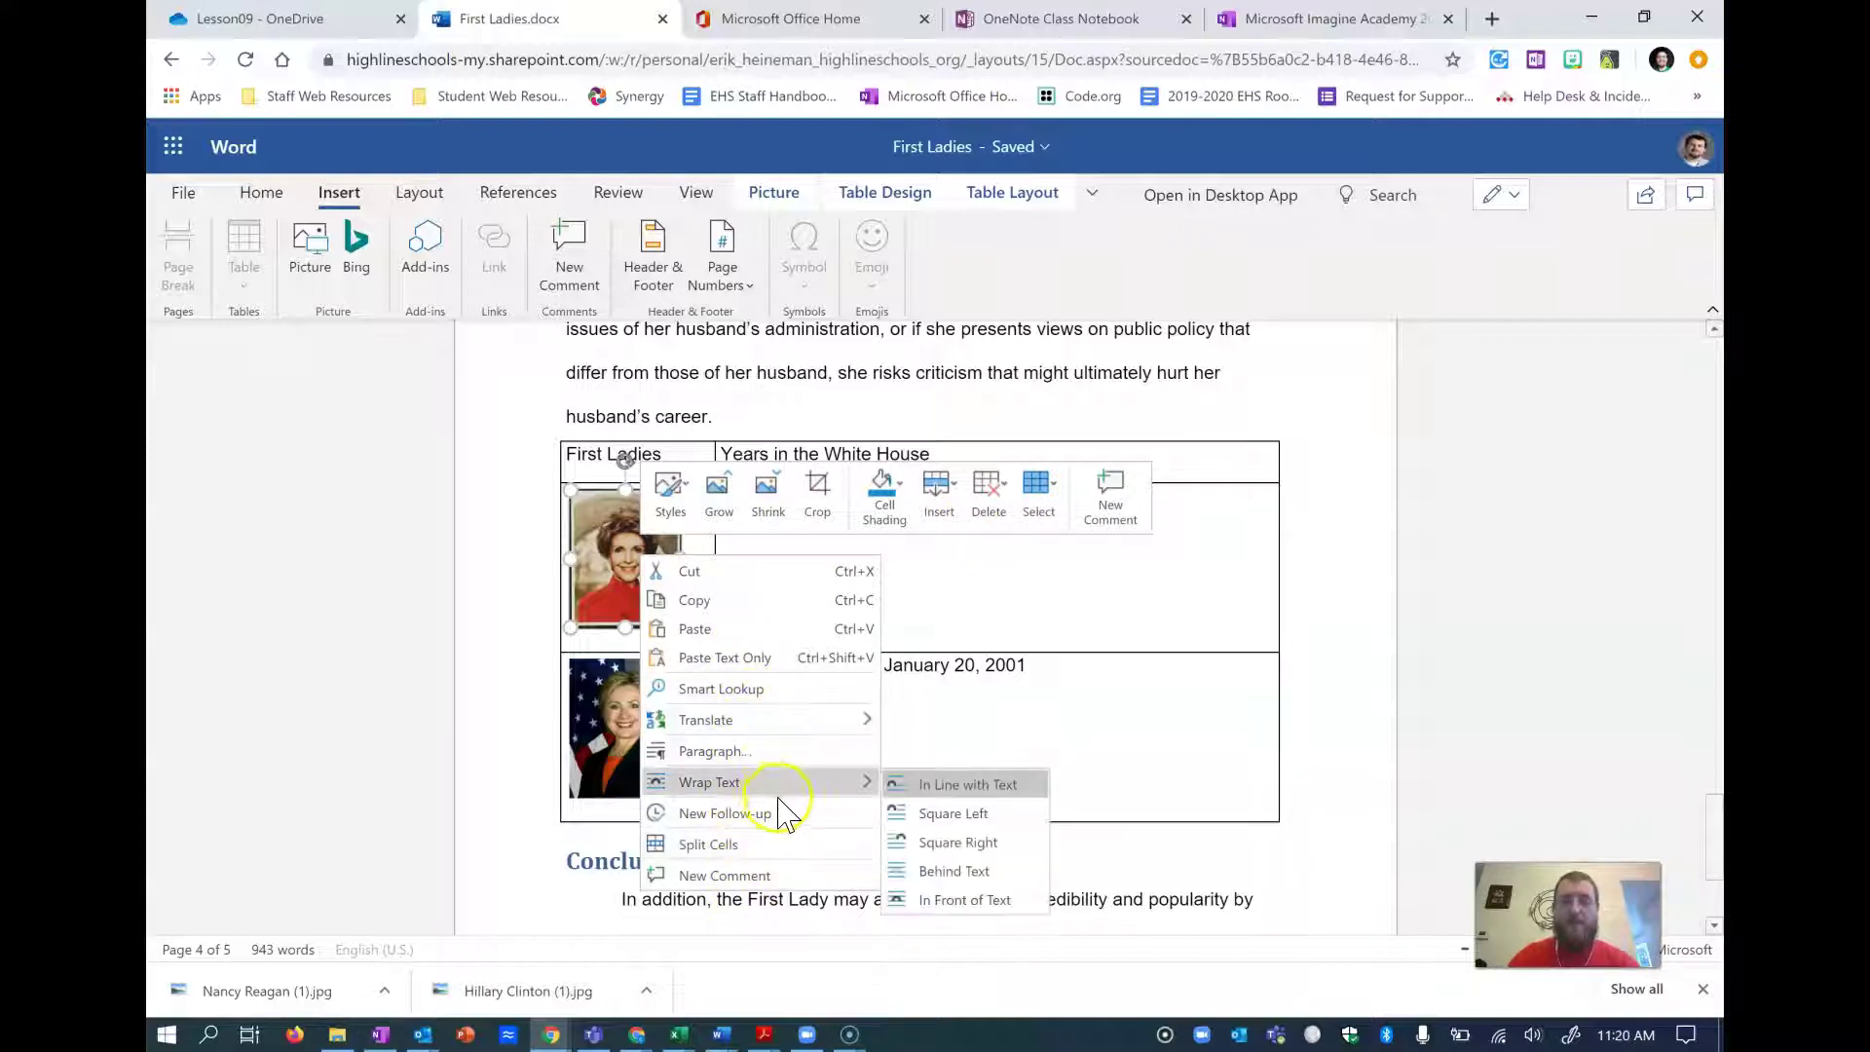
click(591, 521)
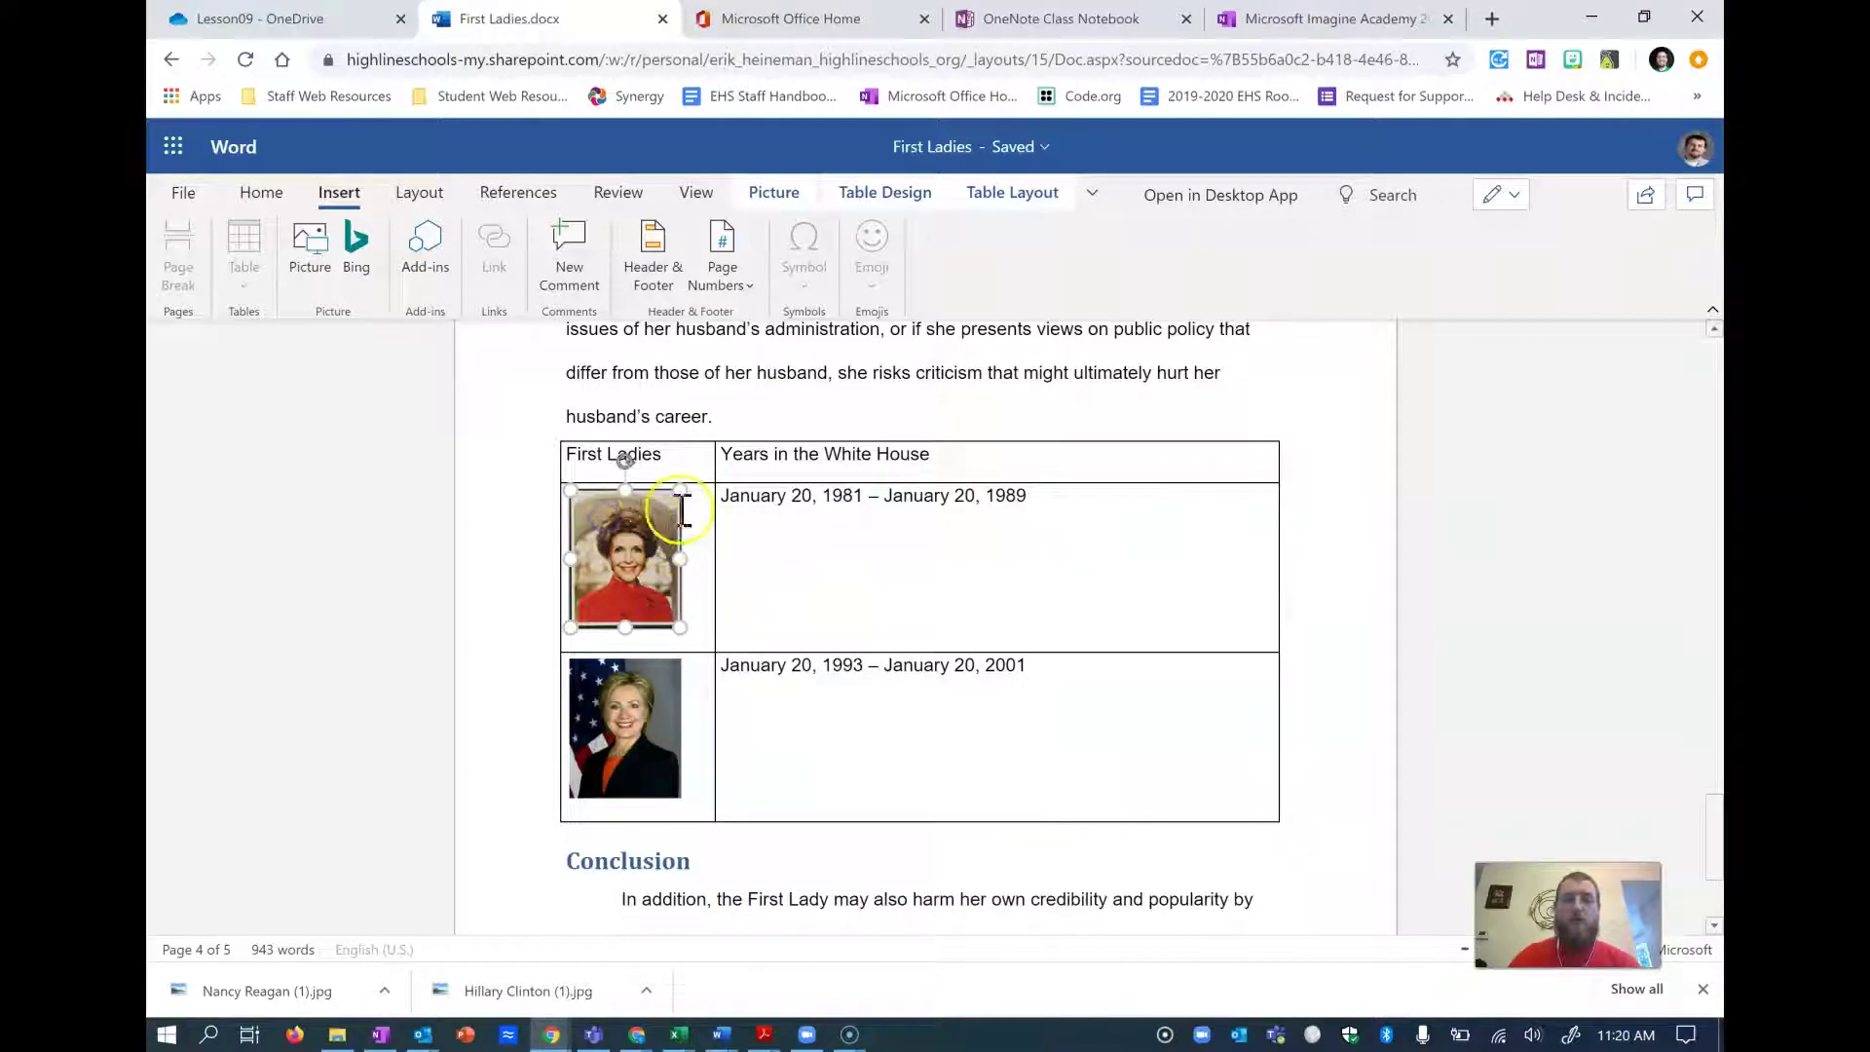
click(697, 579)
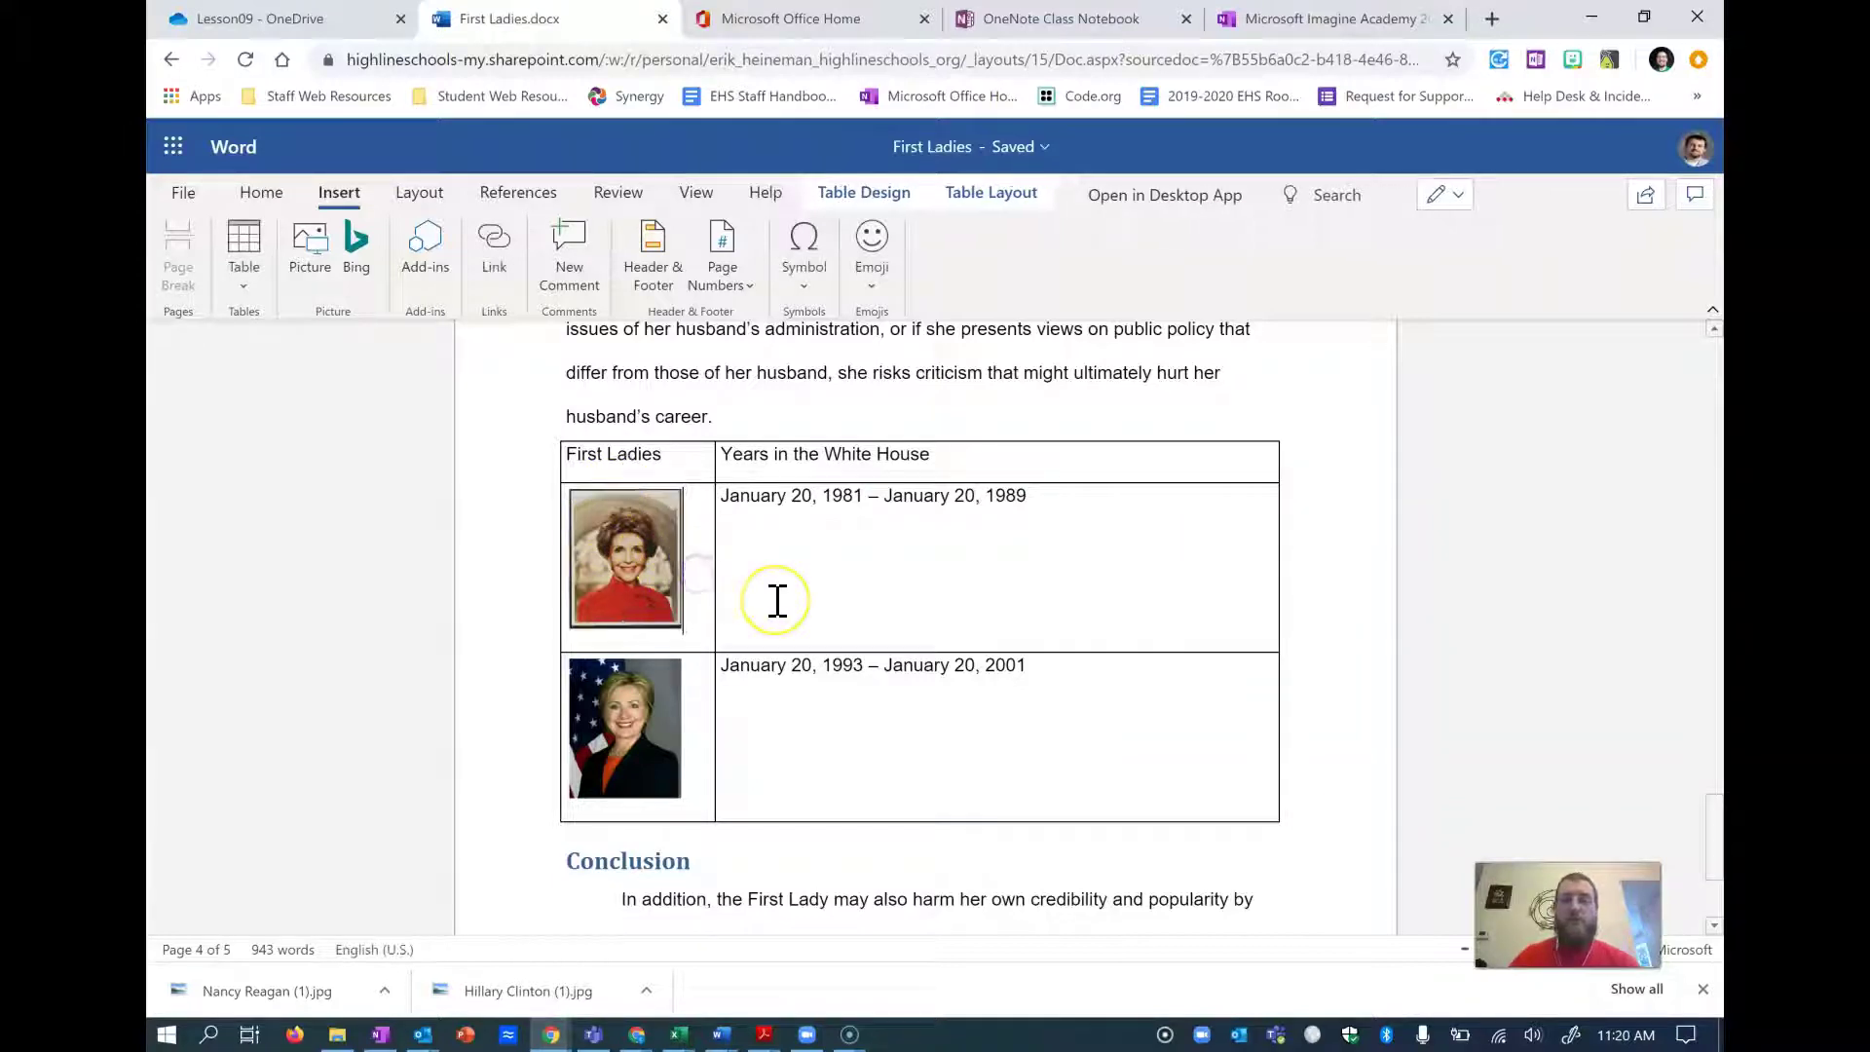
key(Return)
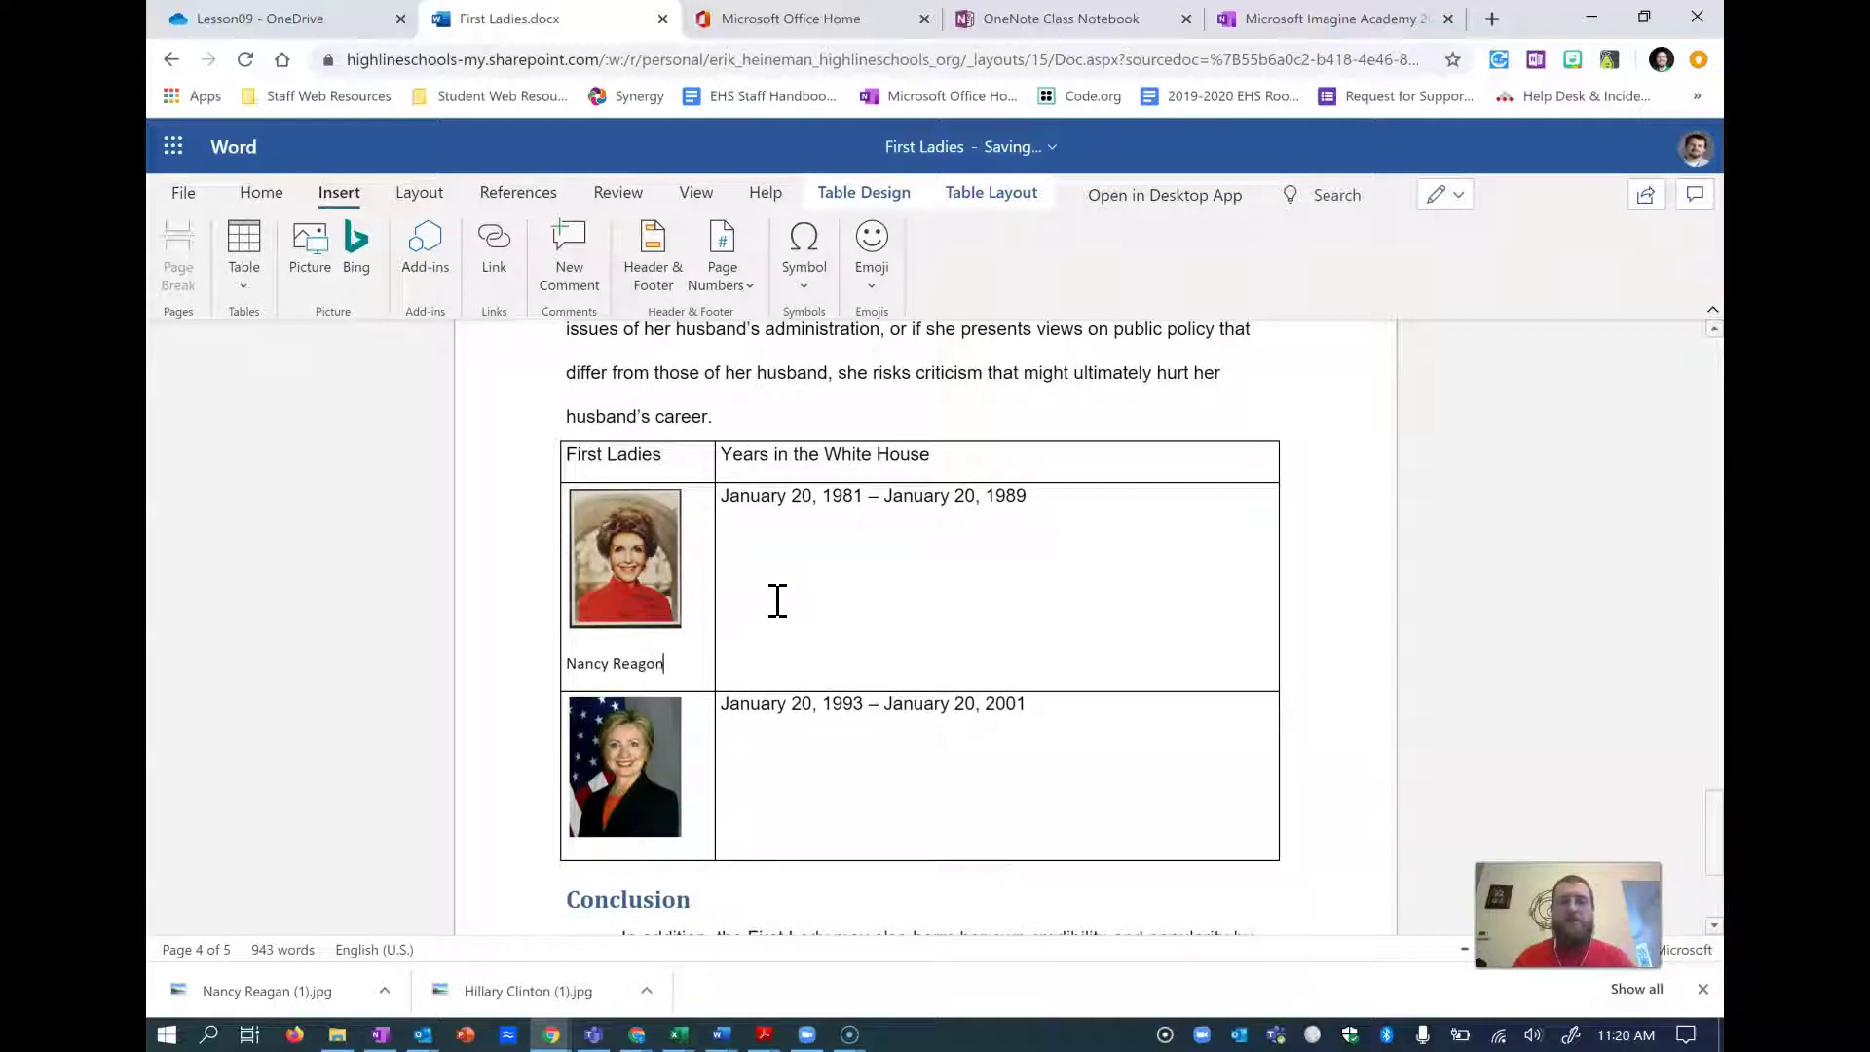
click(661, 663)
drag(670, 665, 596, 665)
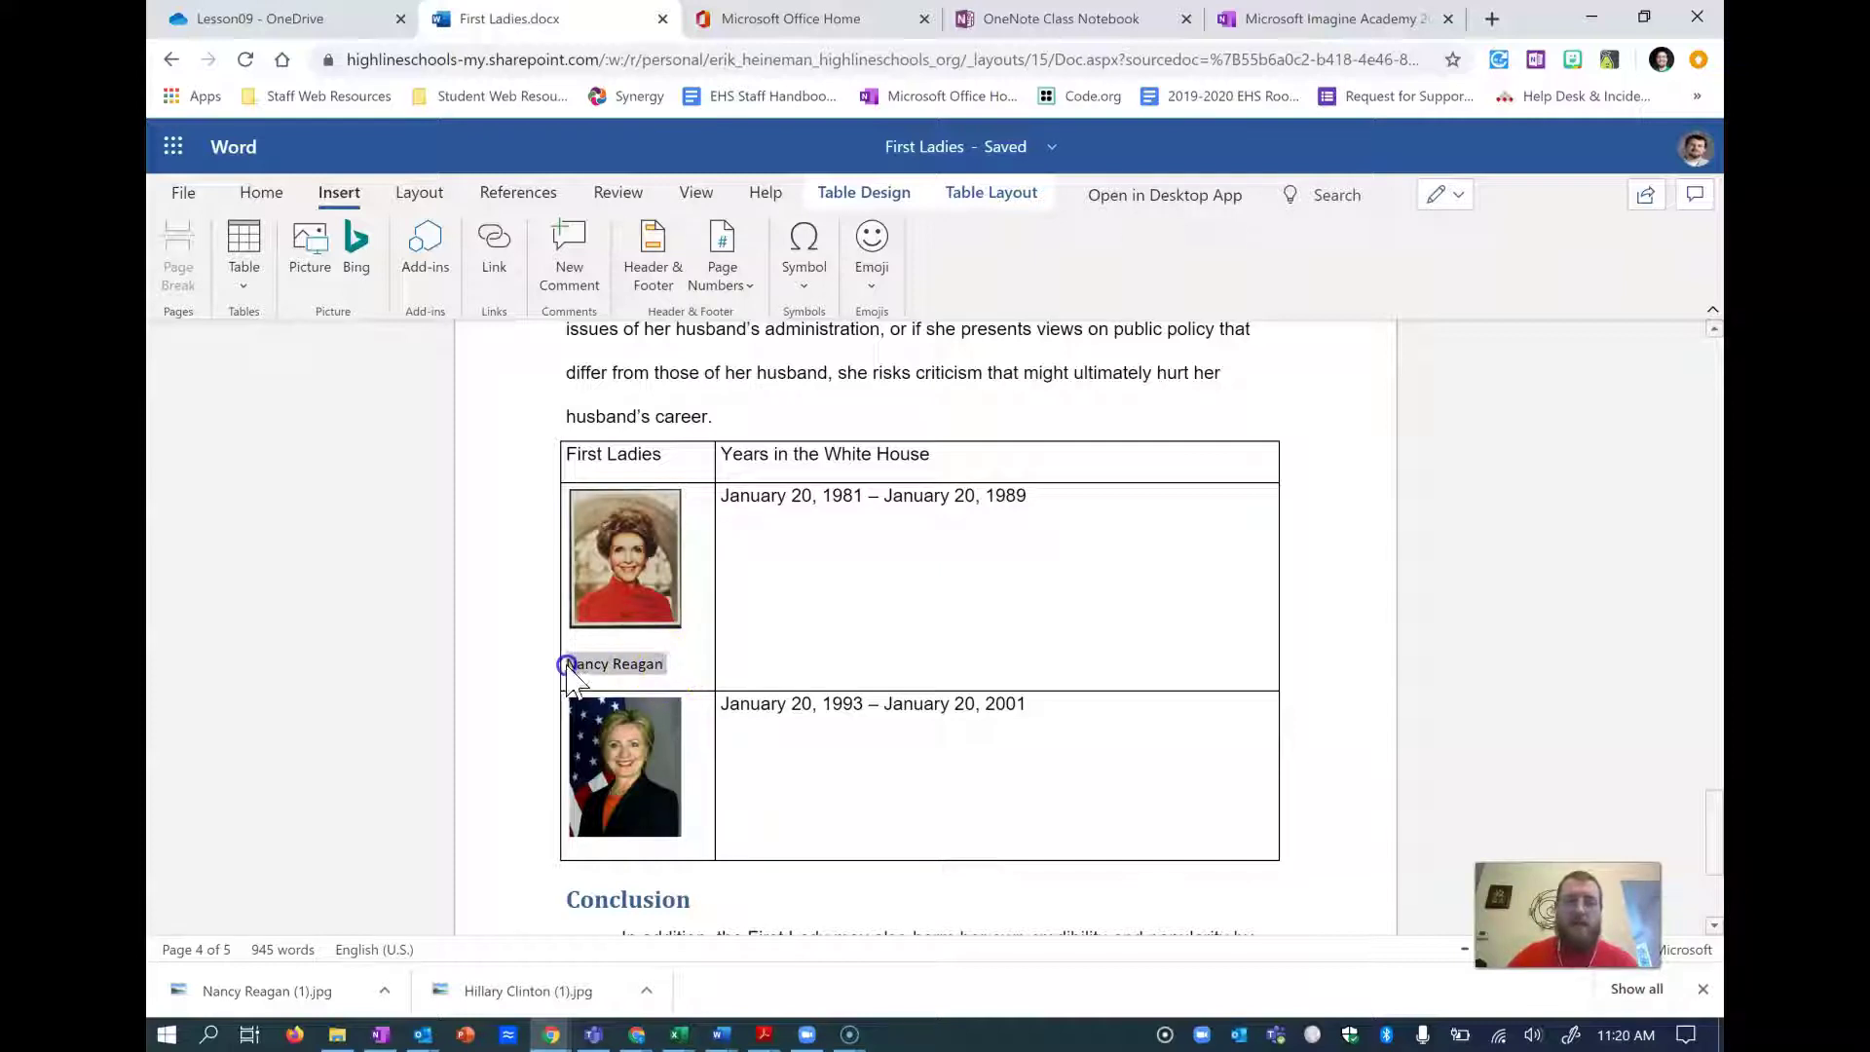
click(494, 242)
click(532, 228)
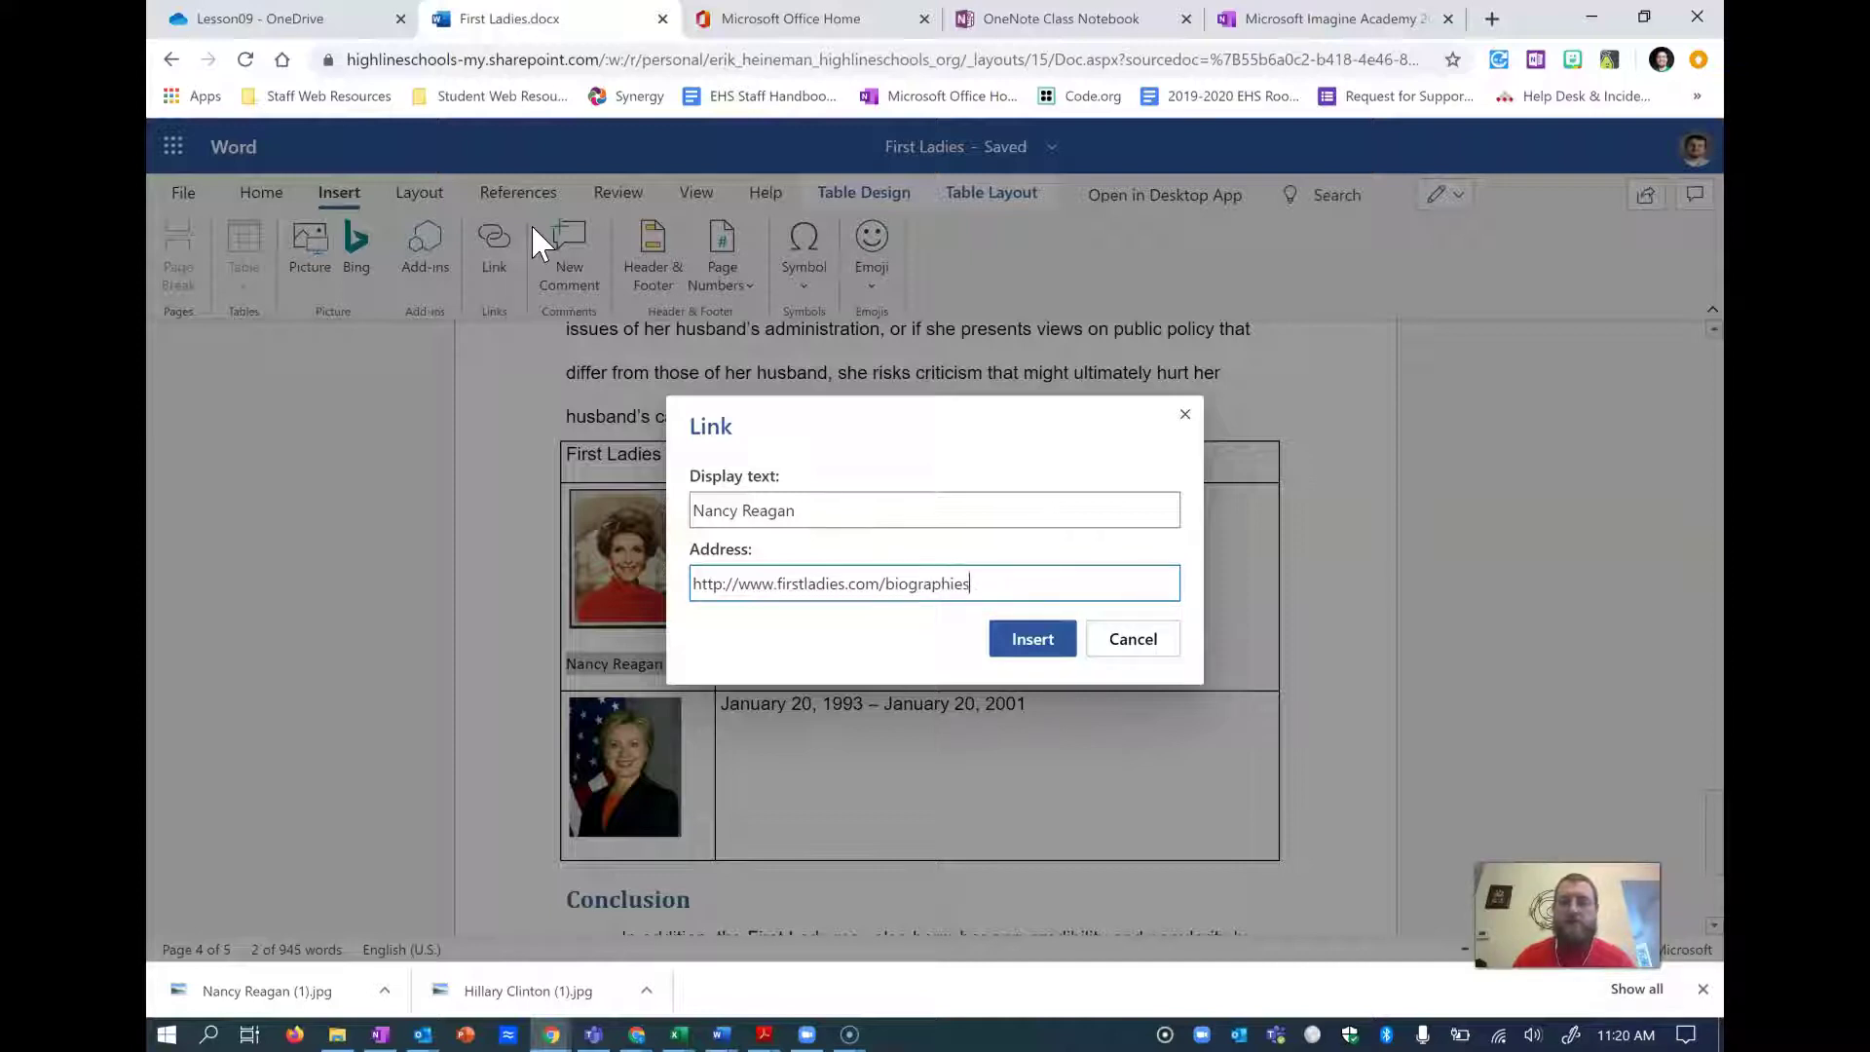
click(609, 205)
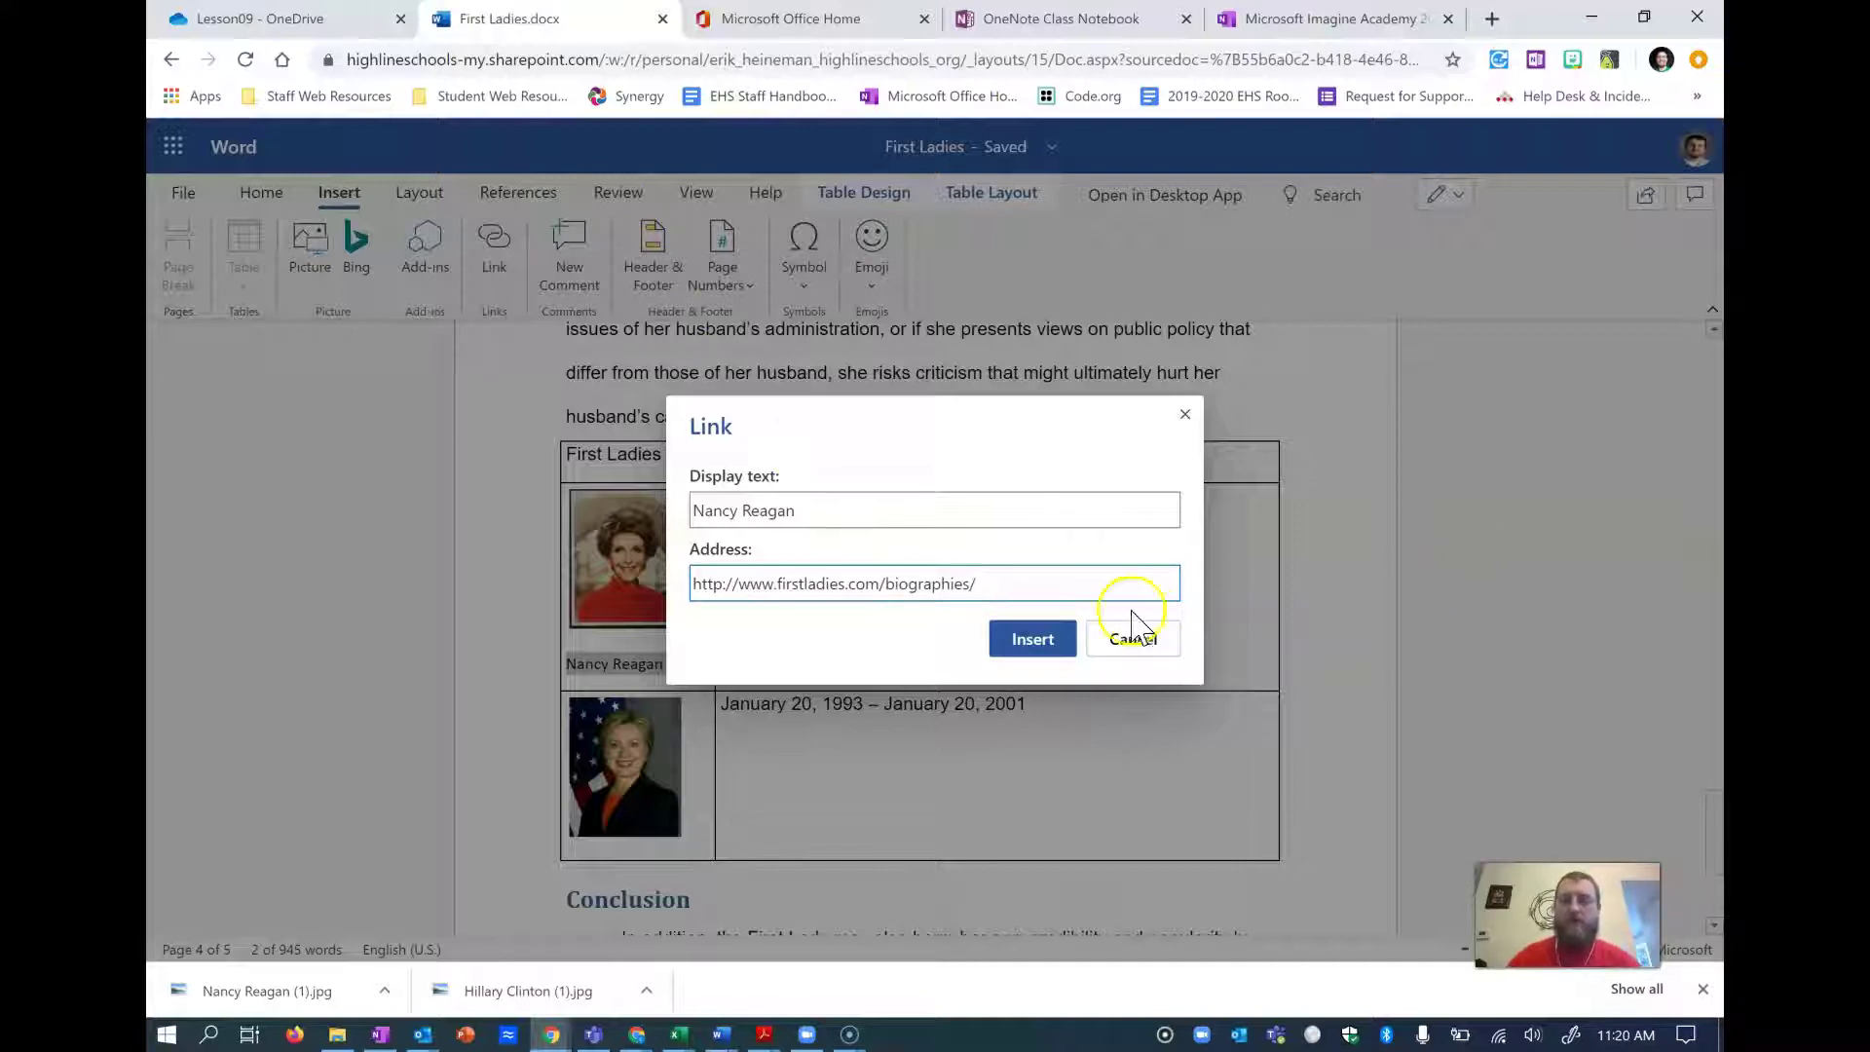
click(1048, 638)
click(705, 770)
key(Return)
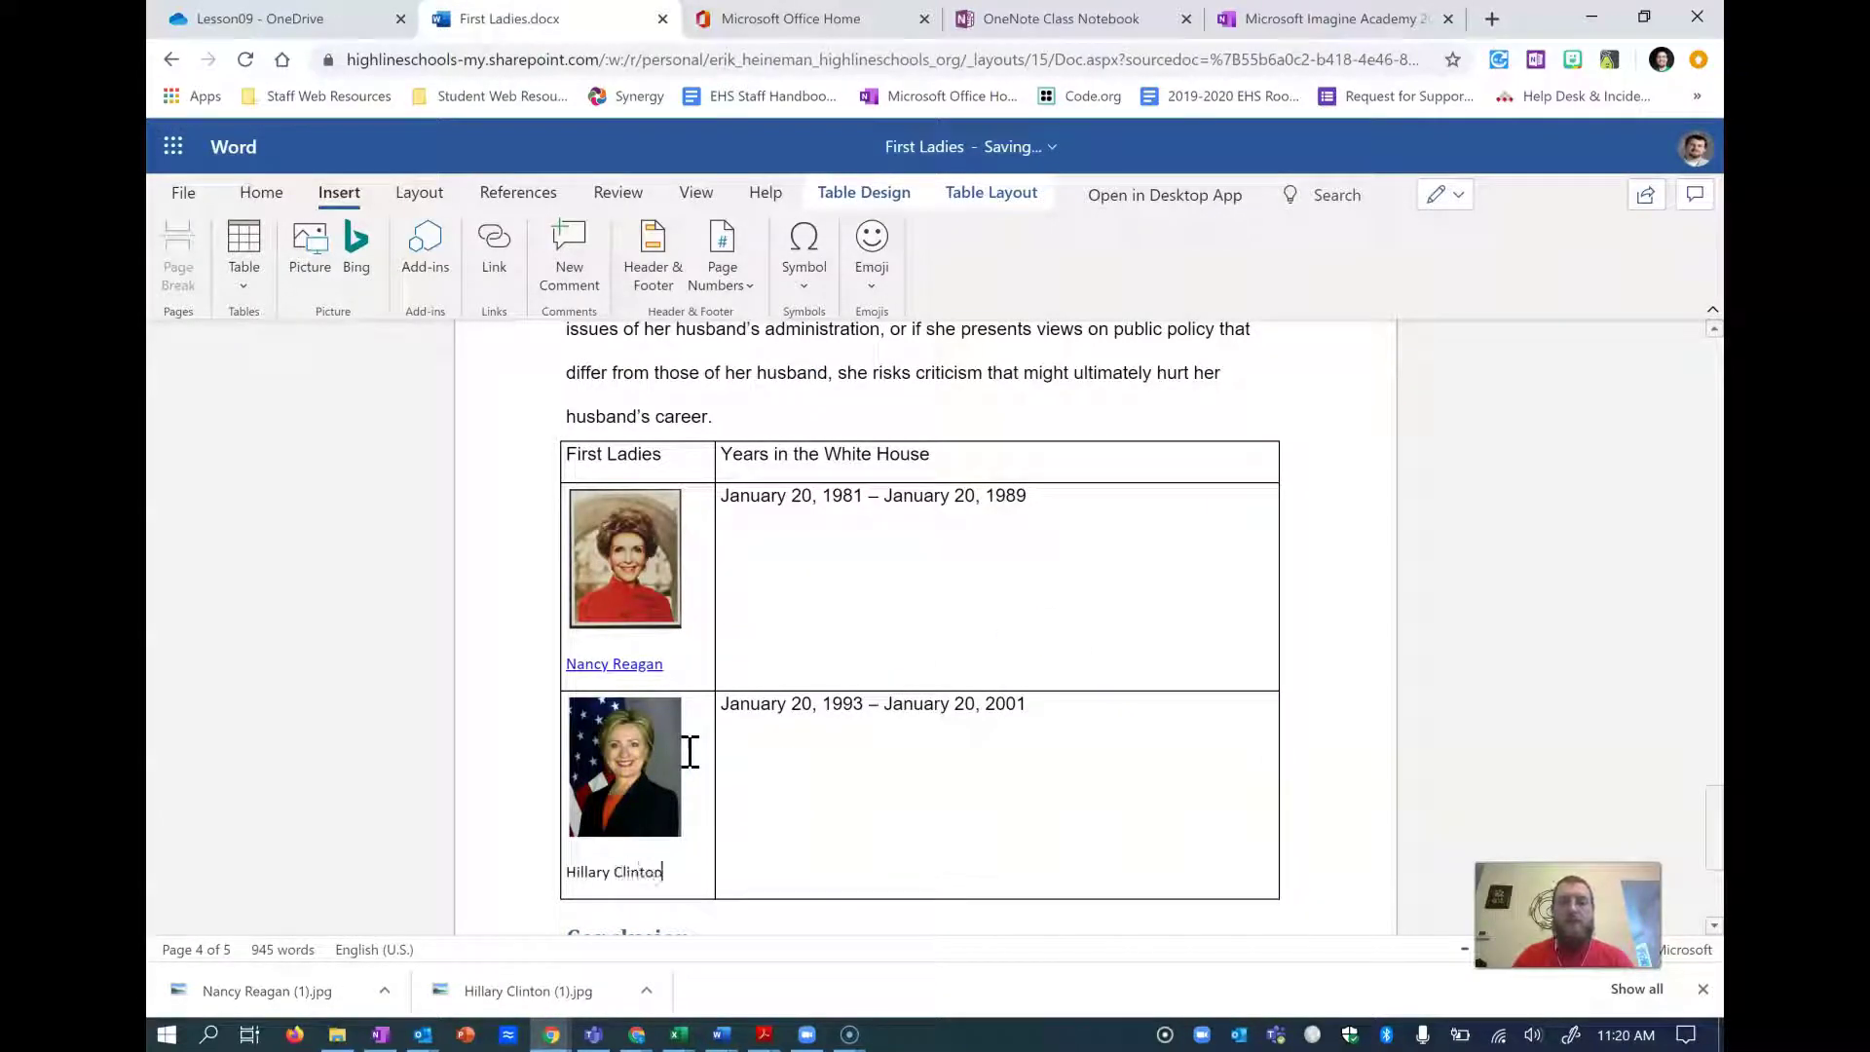
mouse_move(656, 873)
mouse_down()
mouse_move(571, 768)
mouse_move(568, 546)
mouse_up()
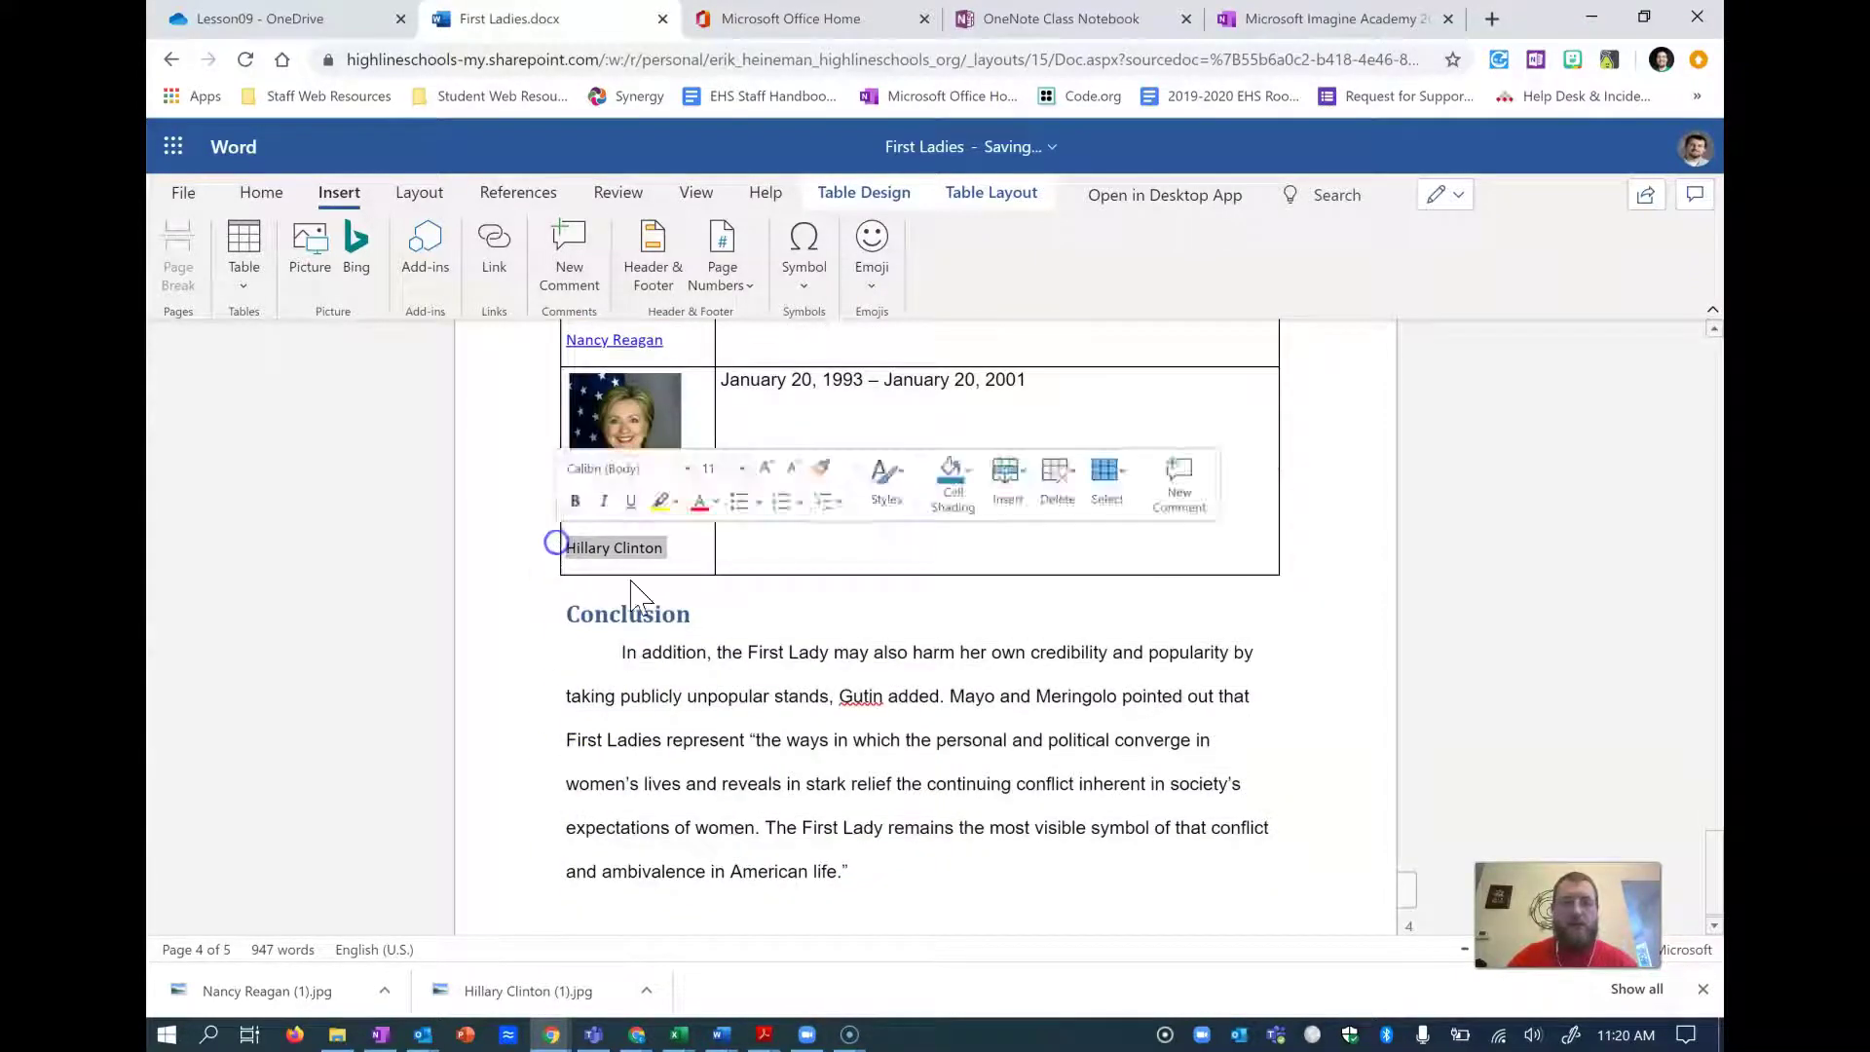
click(495, 267)
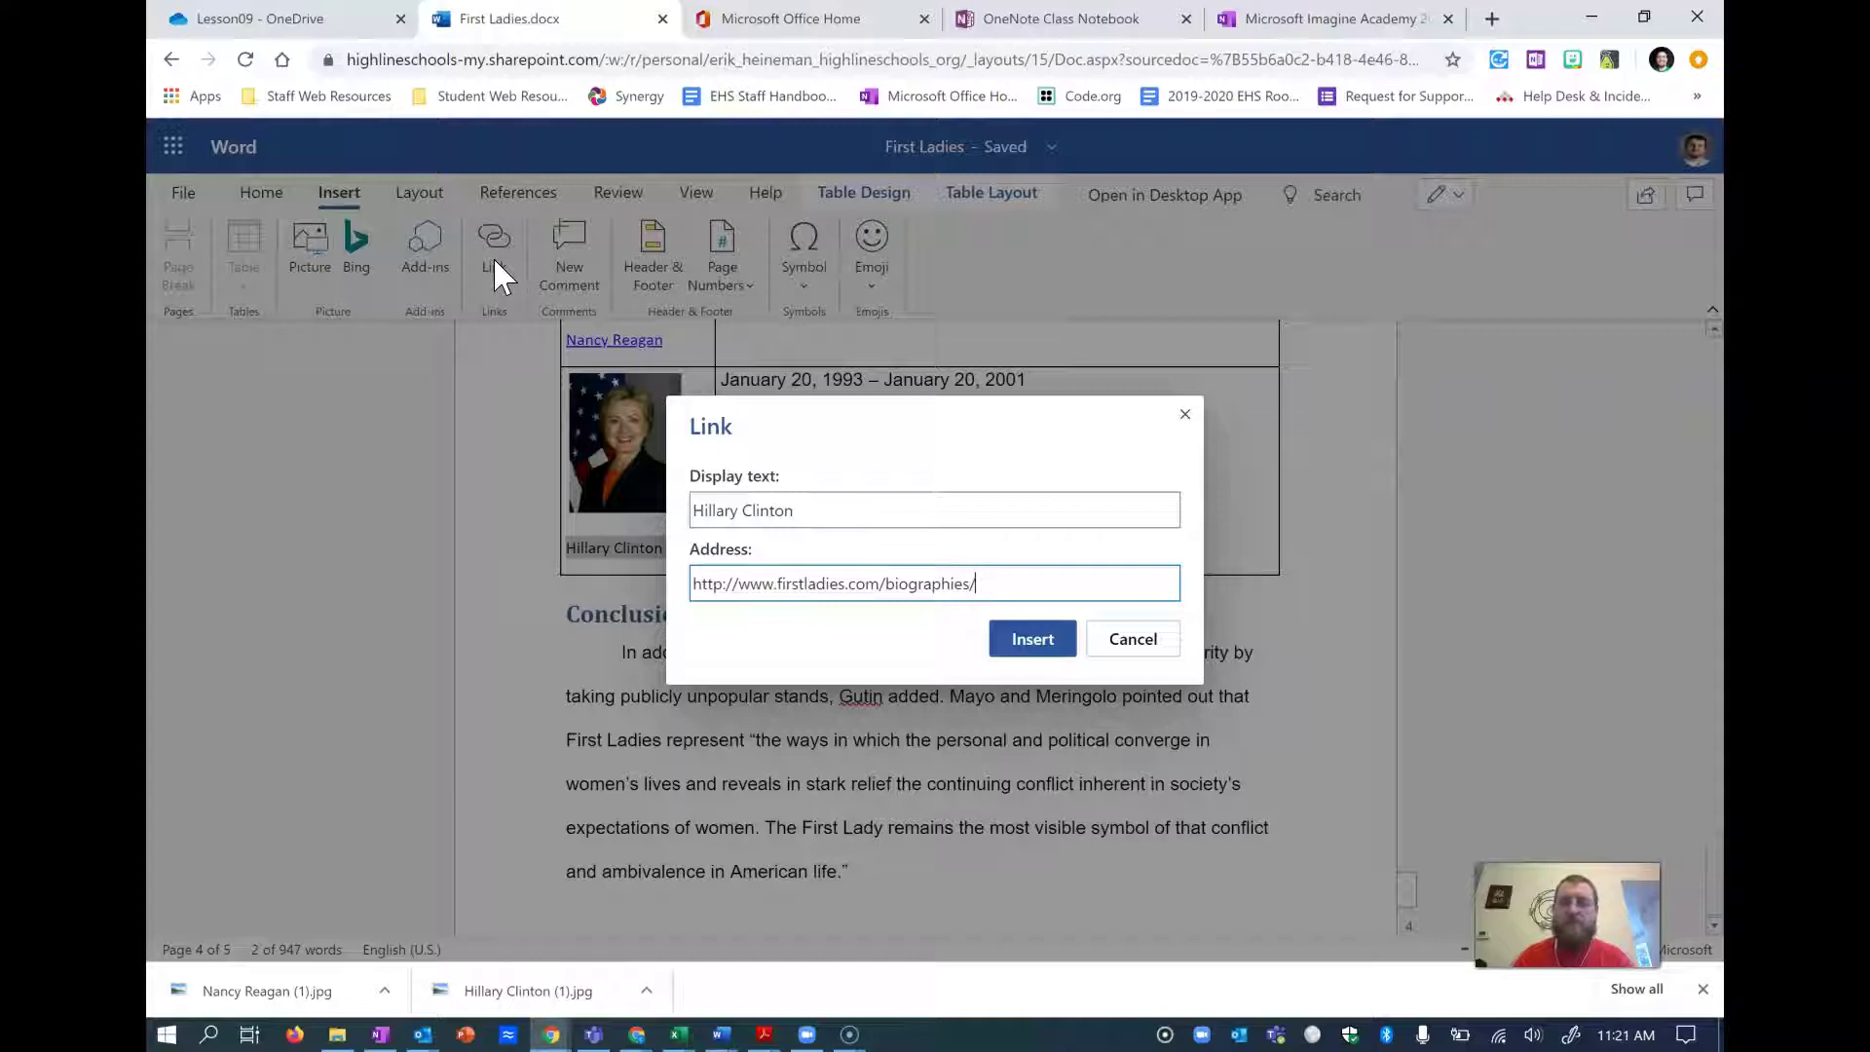
click(1034, 639)
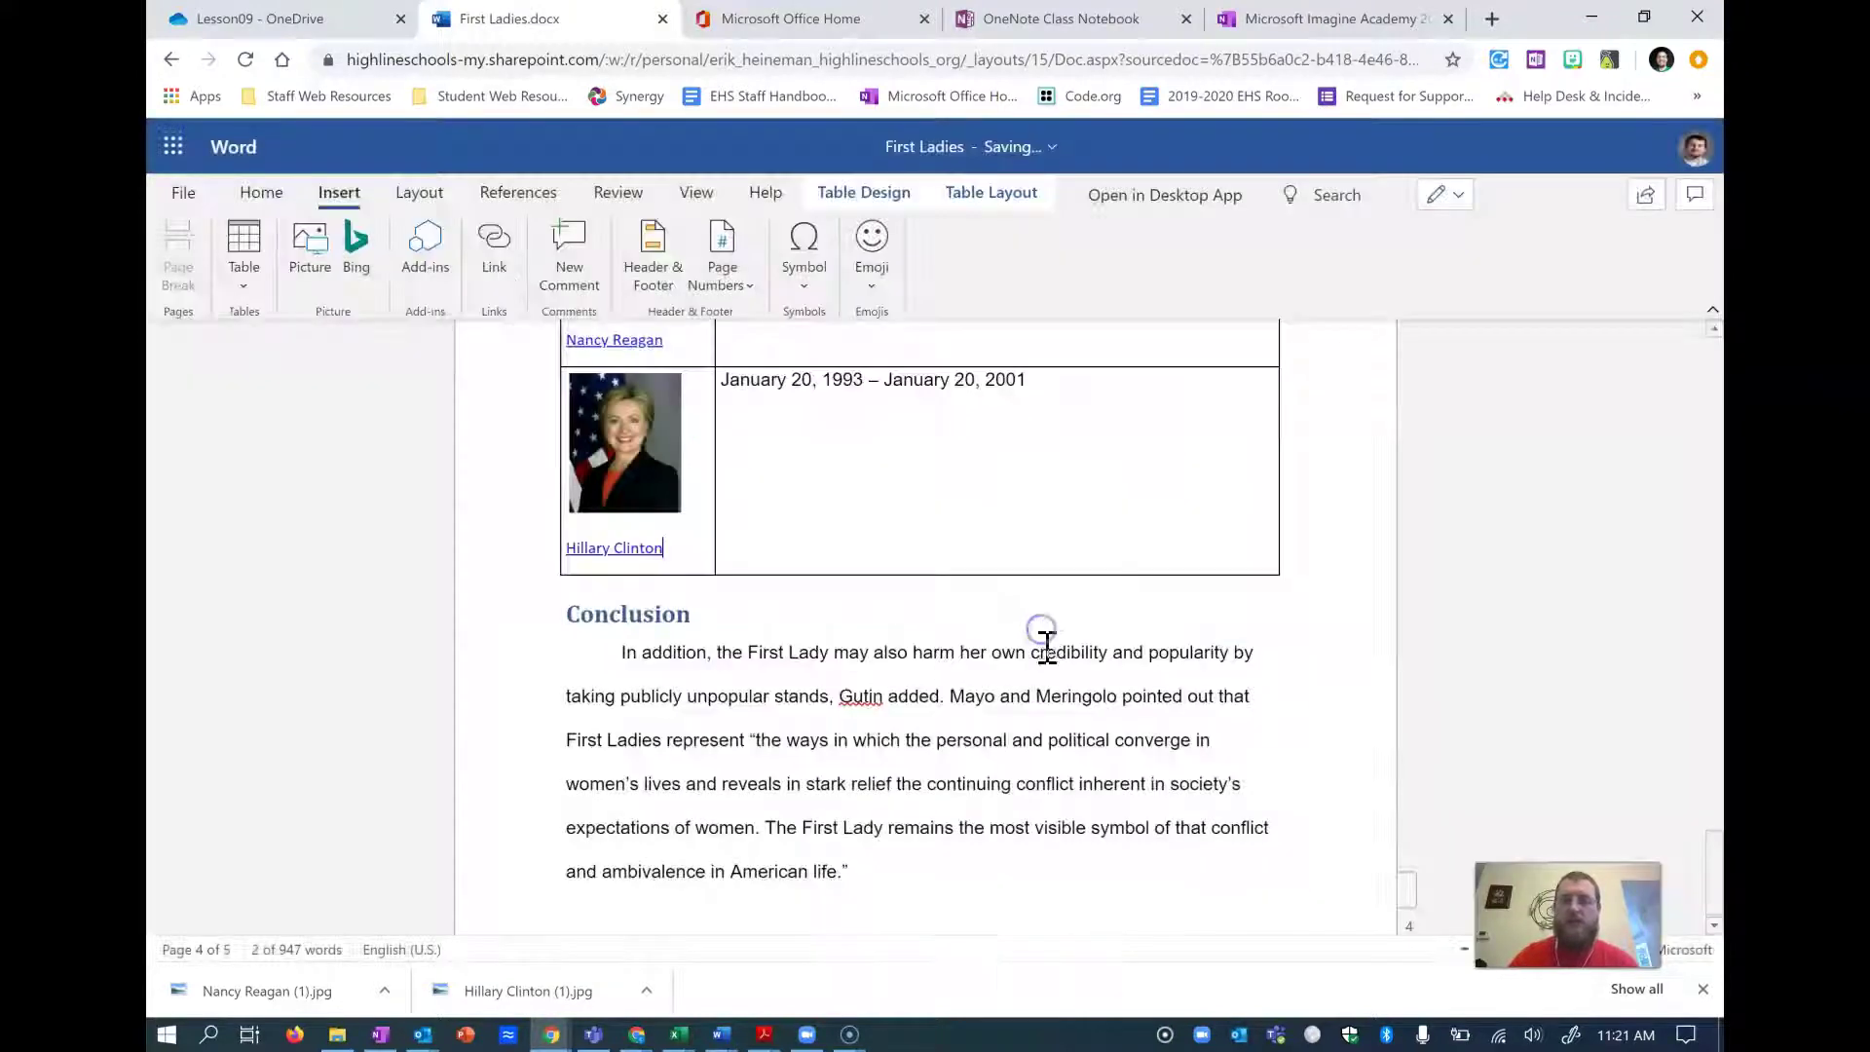
- Remove the hyperlinks from the Nancy Reagan and Hillary Clinton names in the table, keeping their text
scroll(725, 409, up, 3)
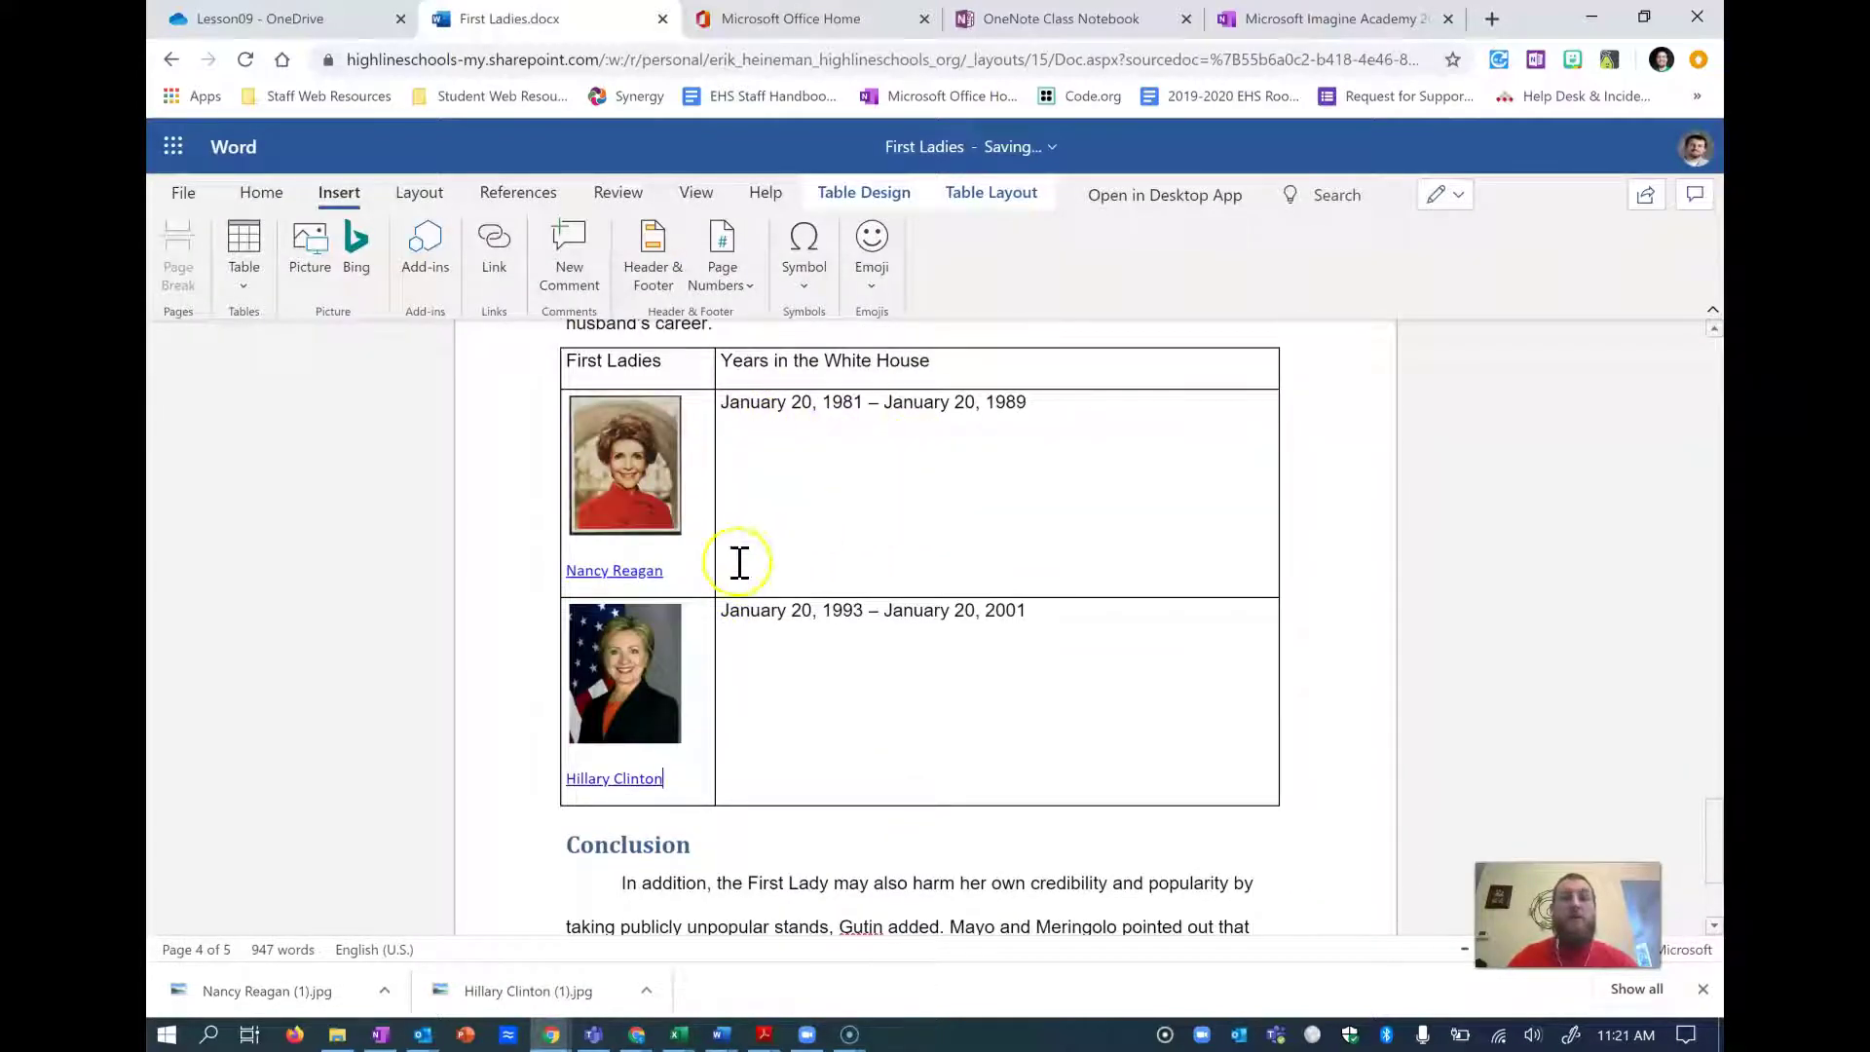
click(630, 571)
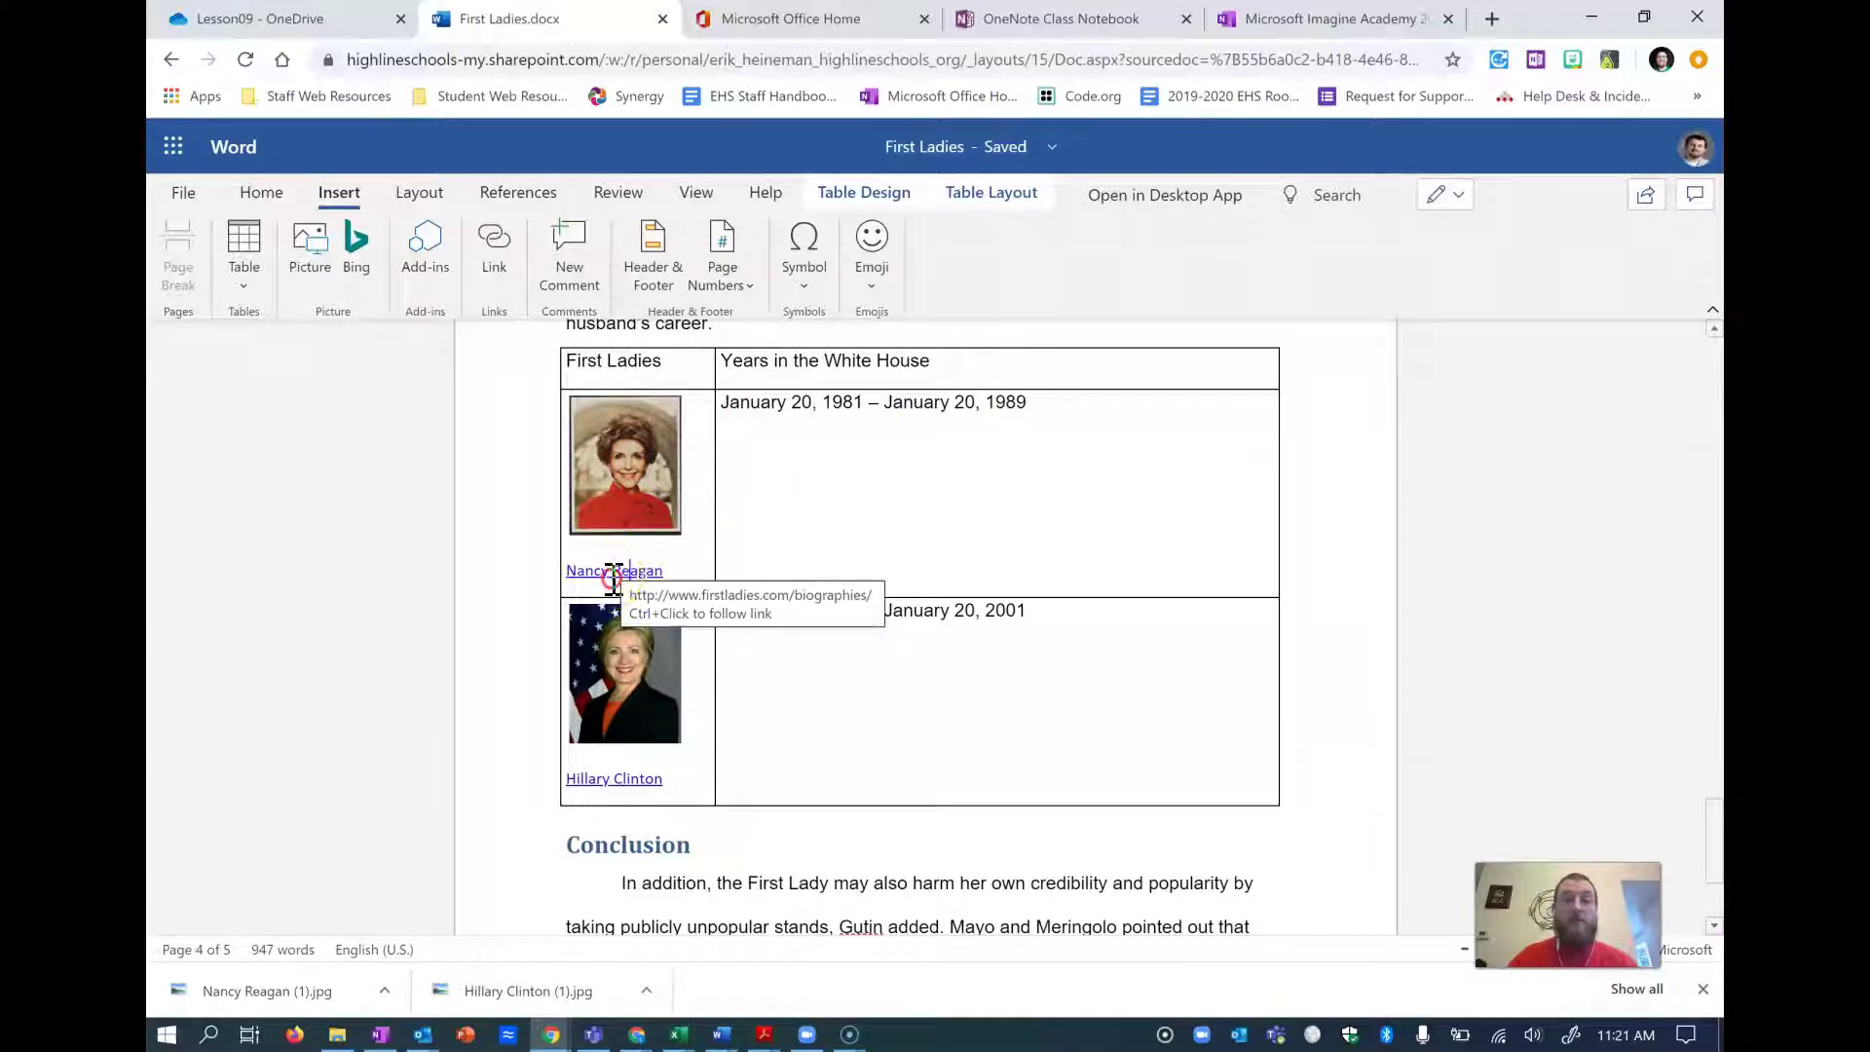
right_click(611, 573)
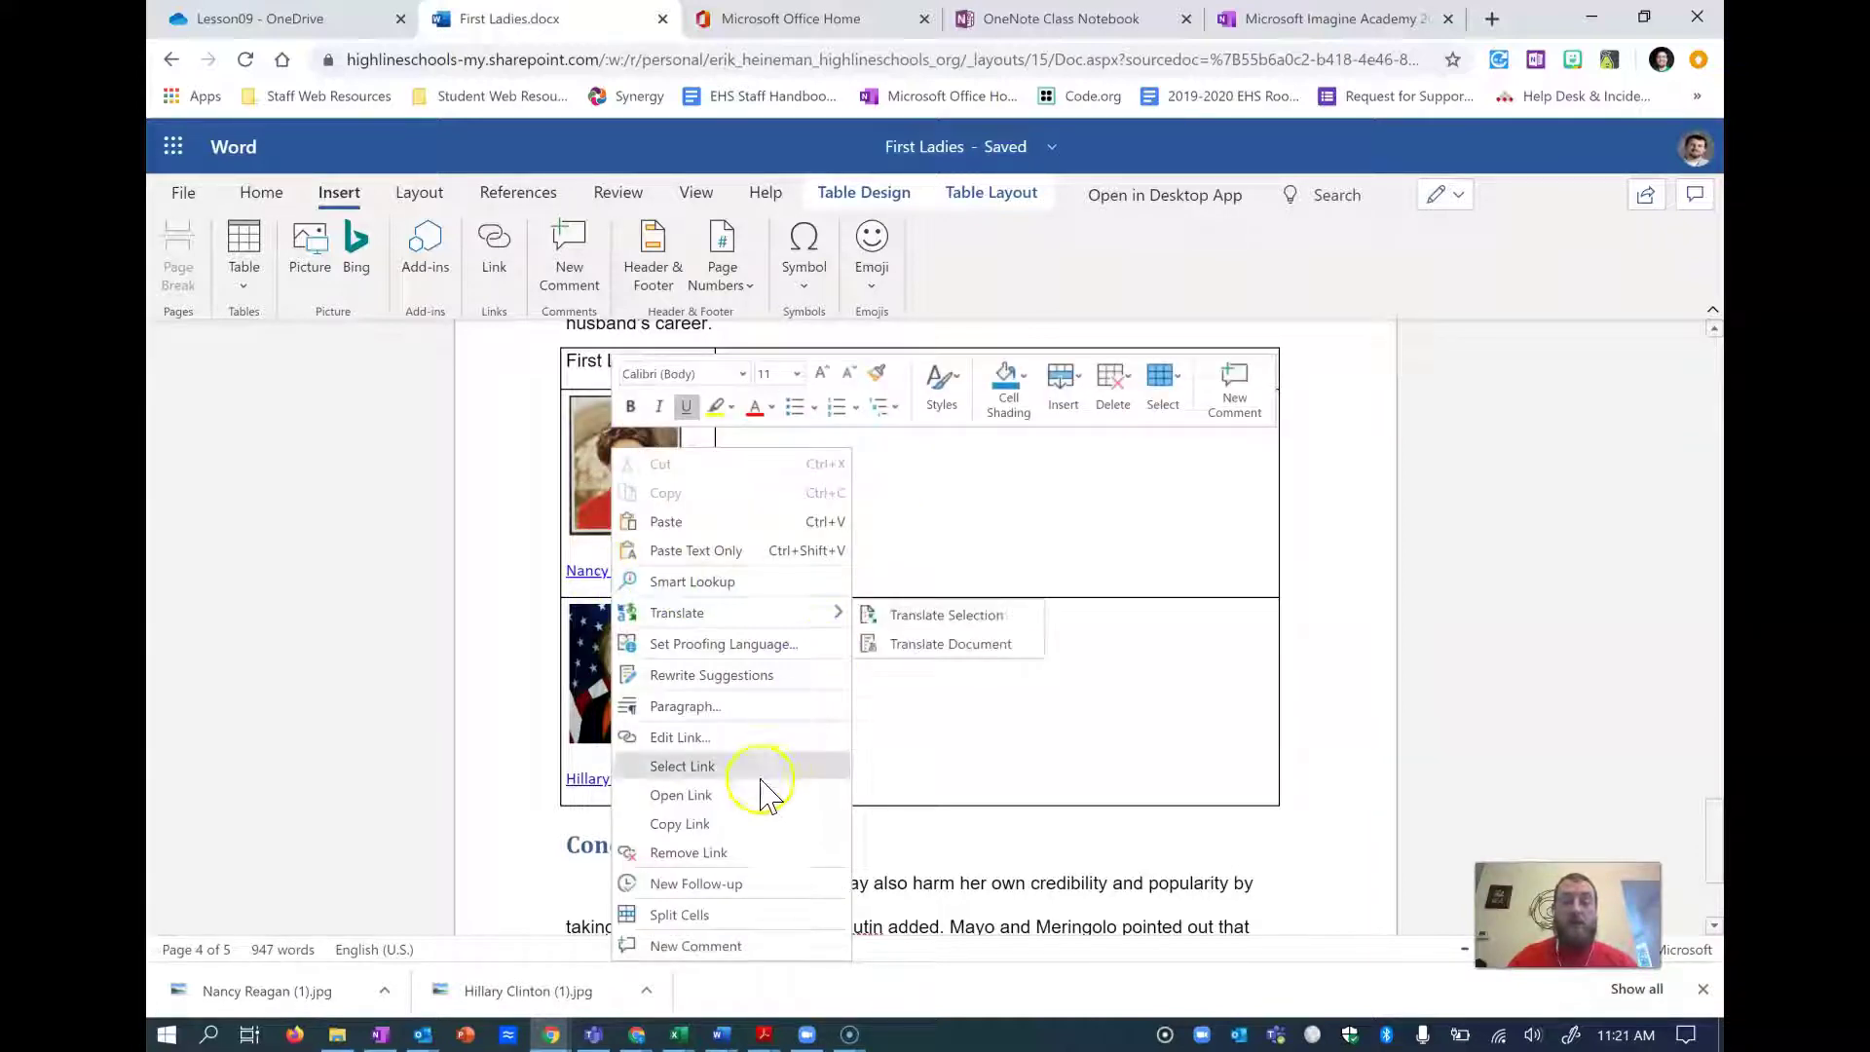
click(737, 852)
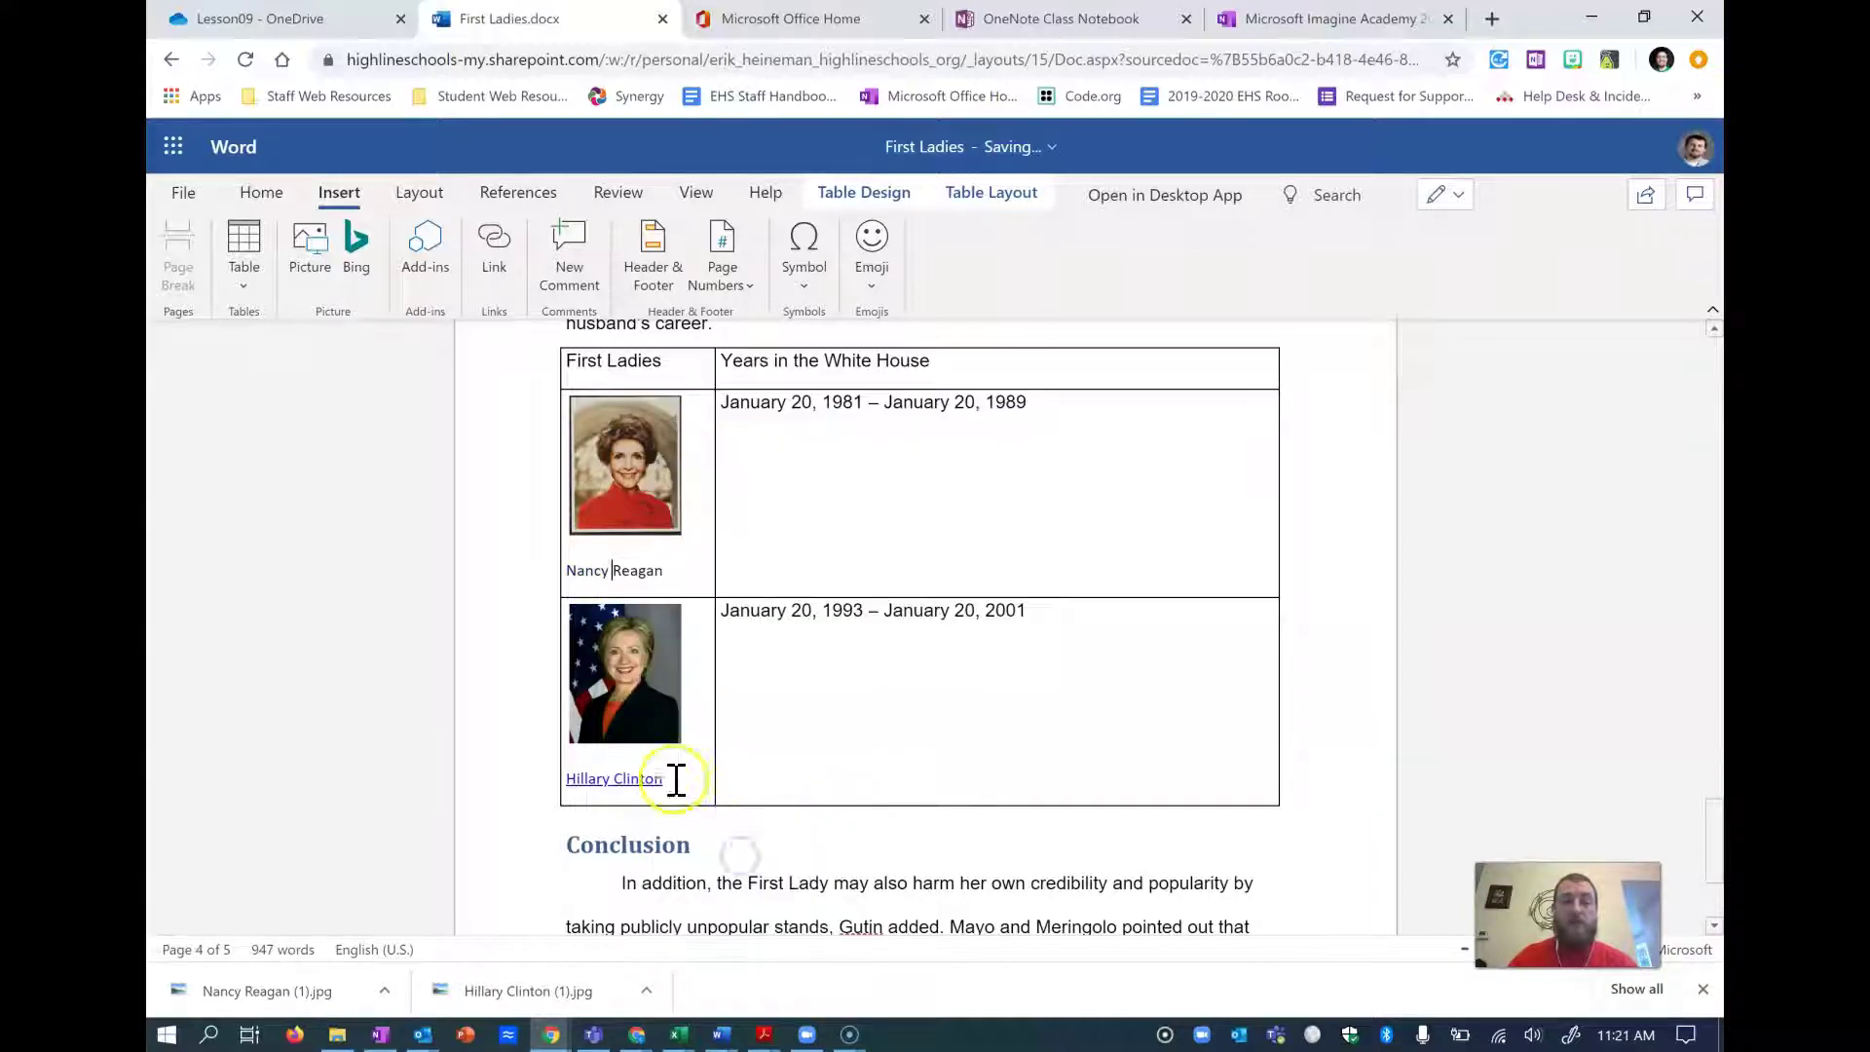
right_click(610, 778)
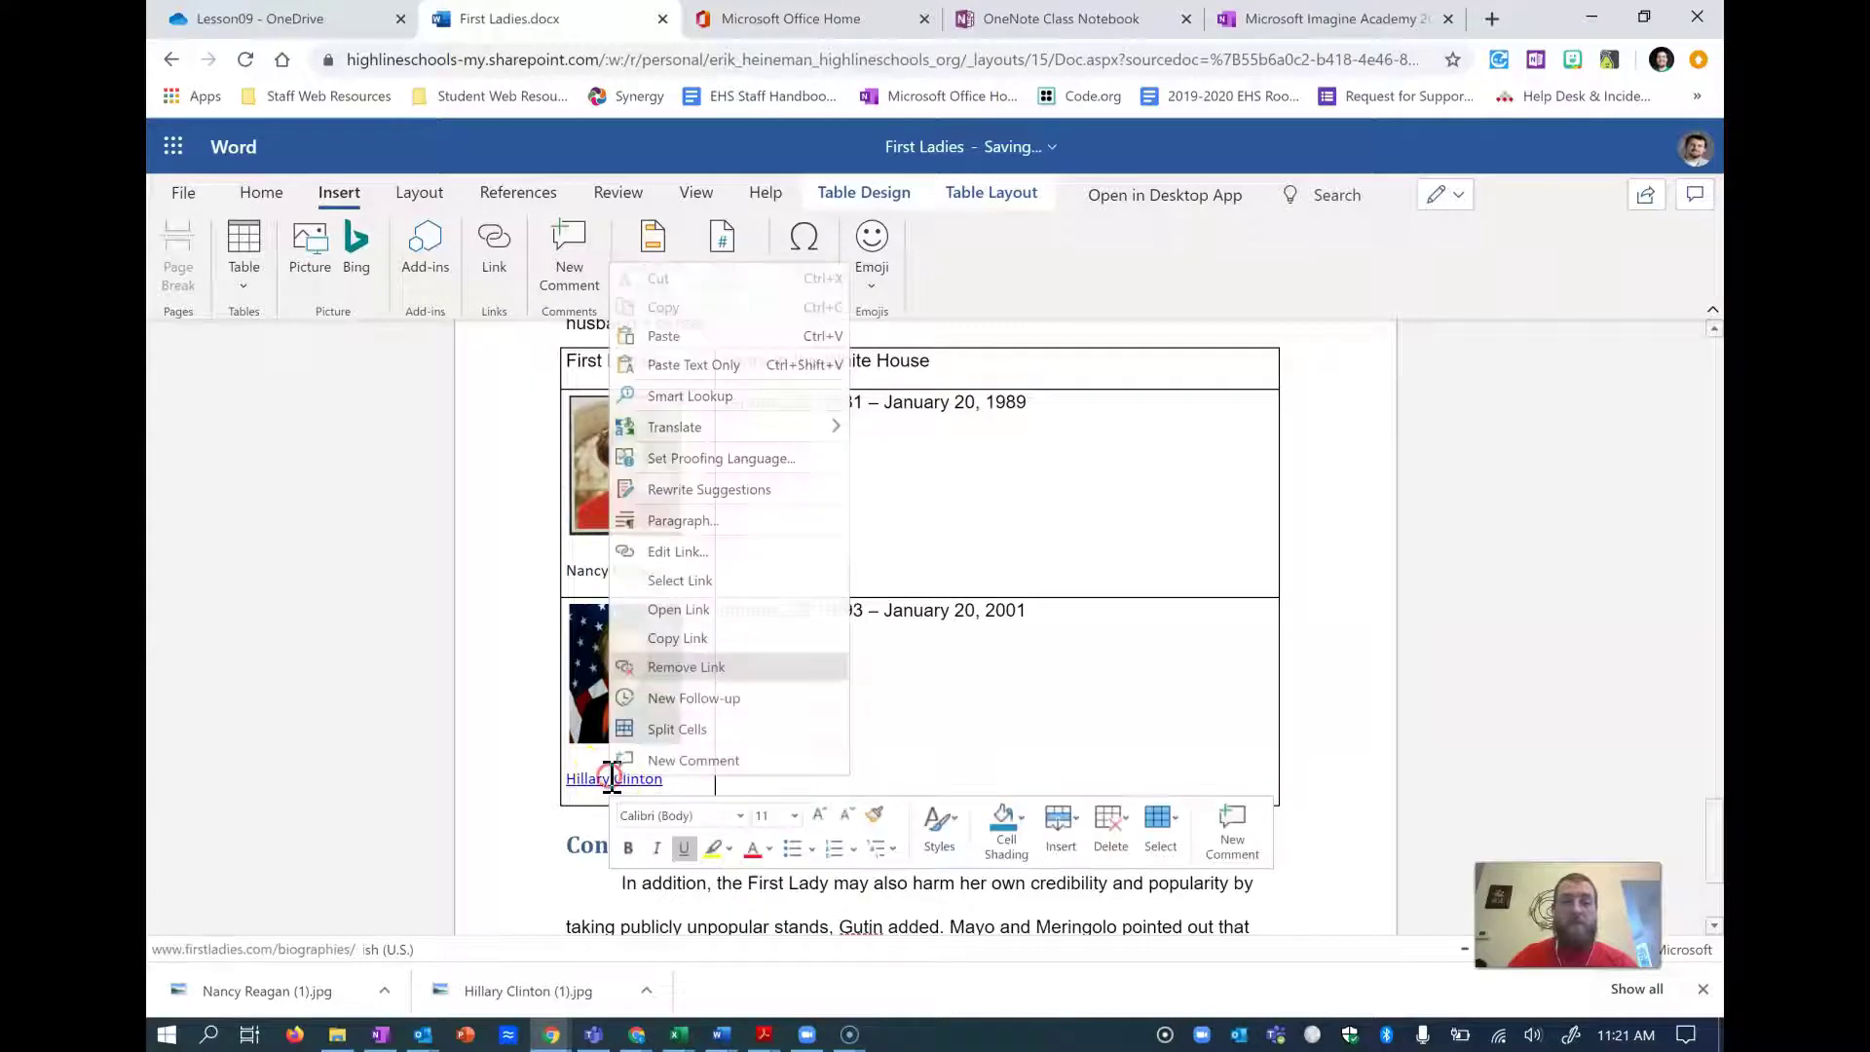
click(696, 670)
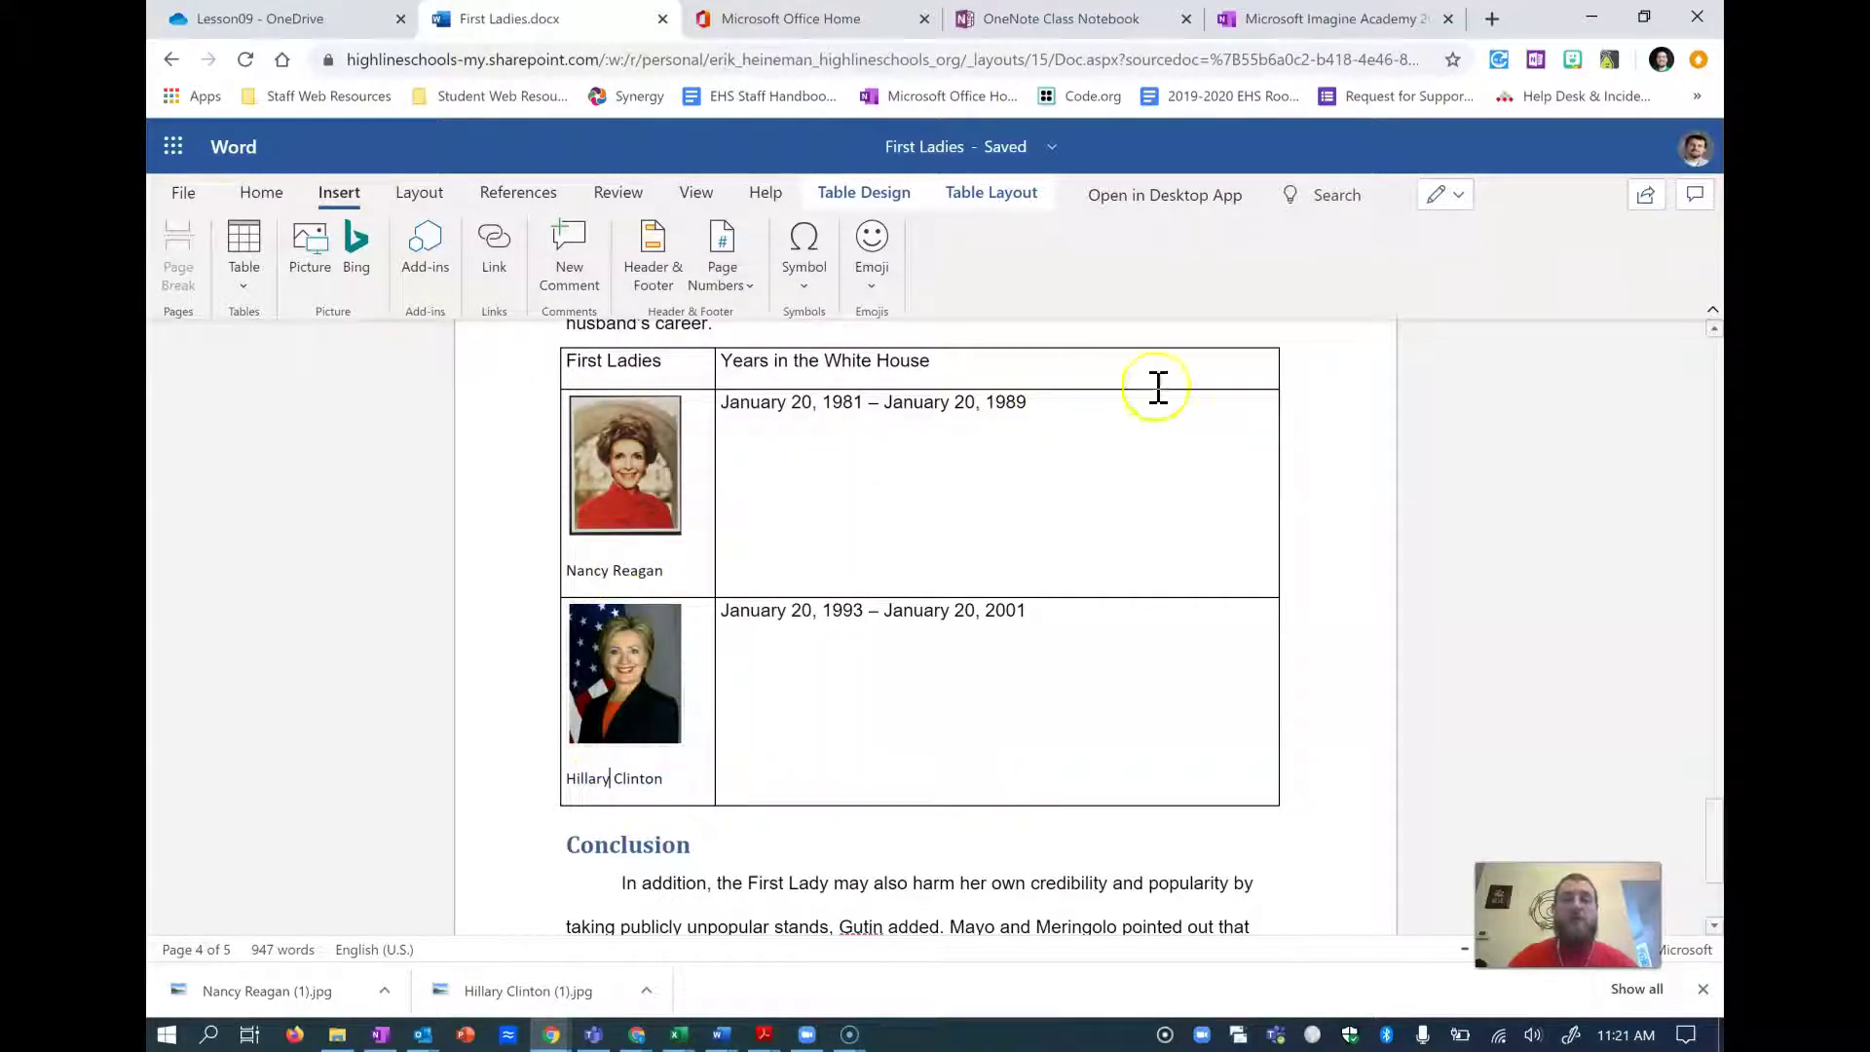
- Return to OneNote and read the rest of the hyperlink exercise and the "Remove a Hyperlink and ScreenTip" steps
click(1310, 17)
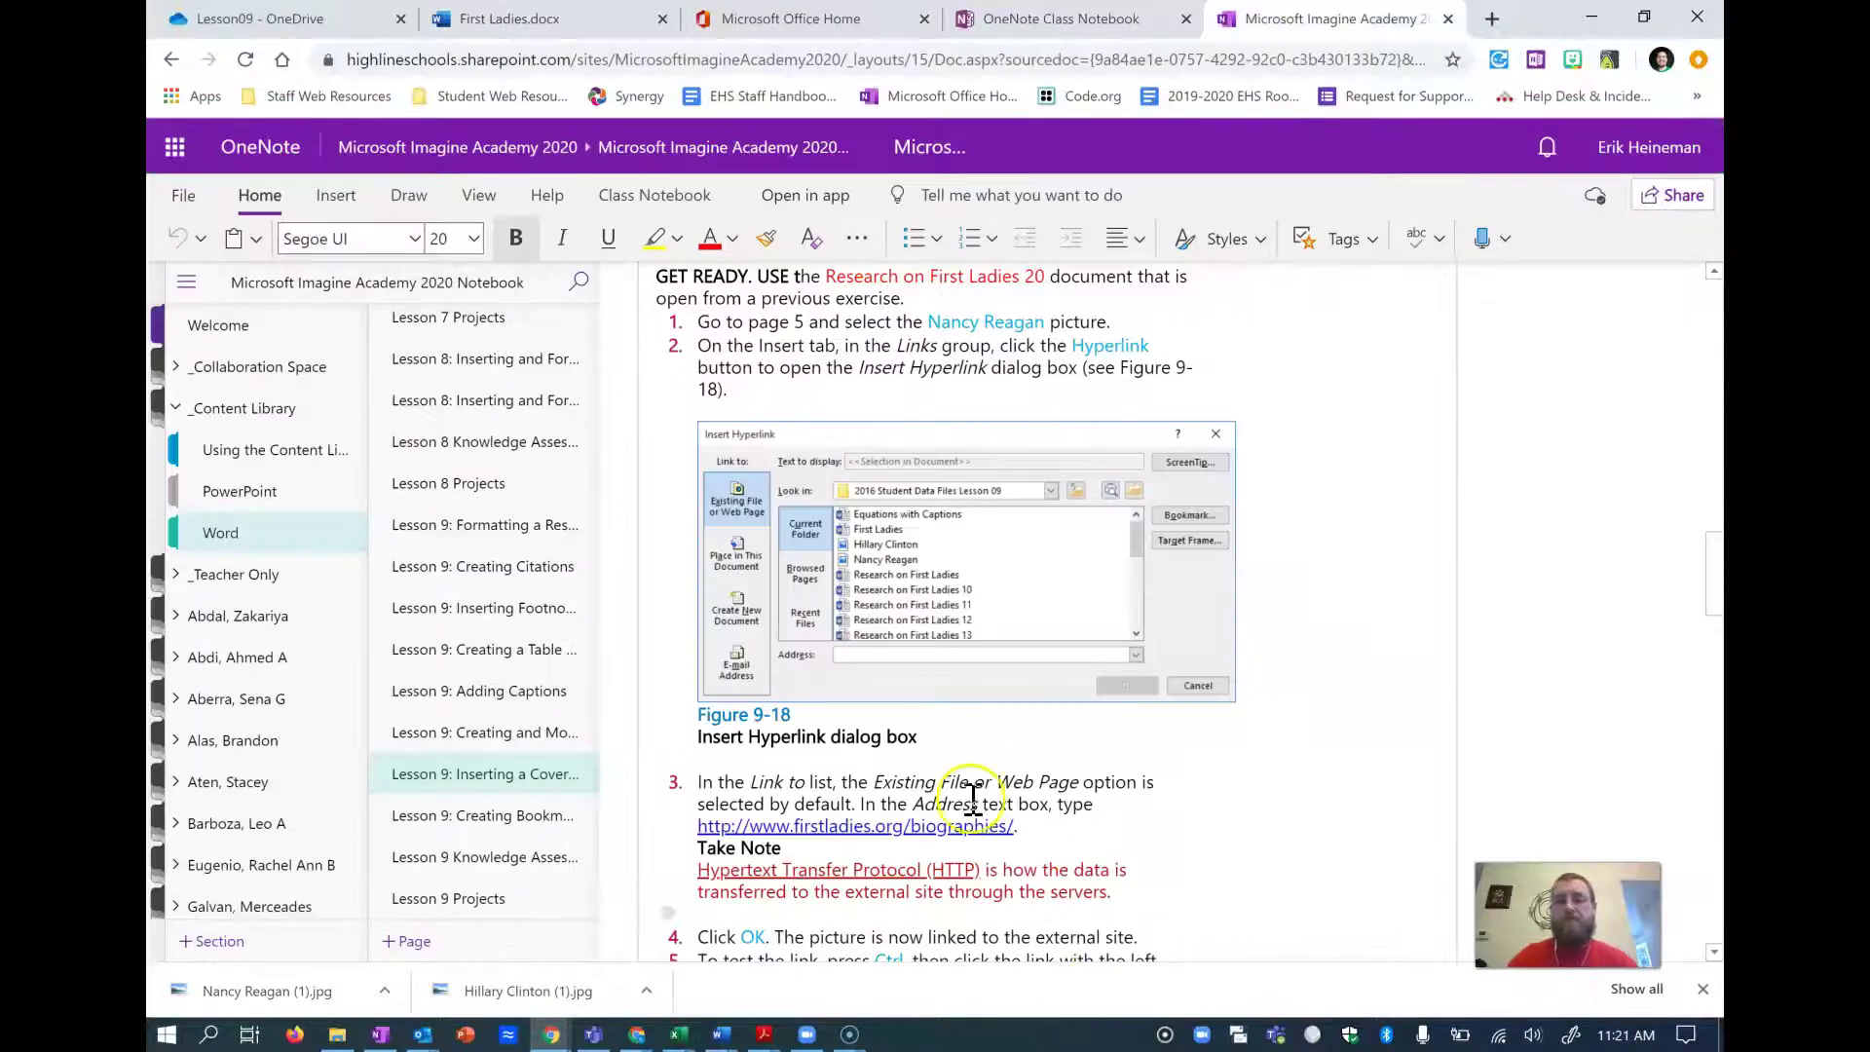
scroll(986, 782, down, 1)
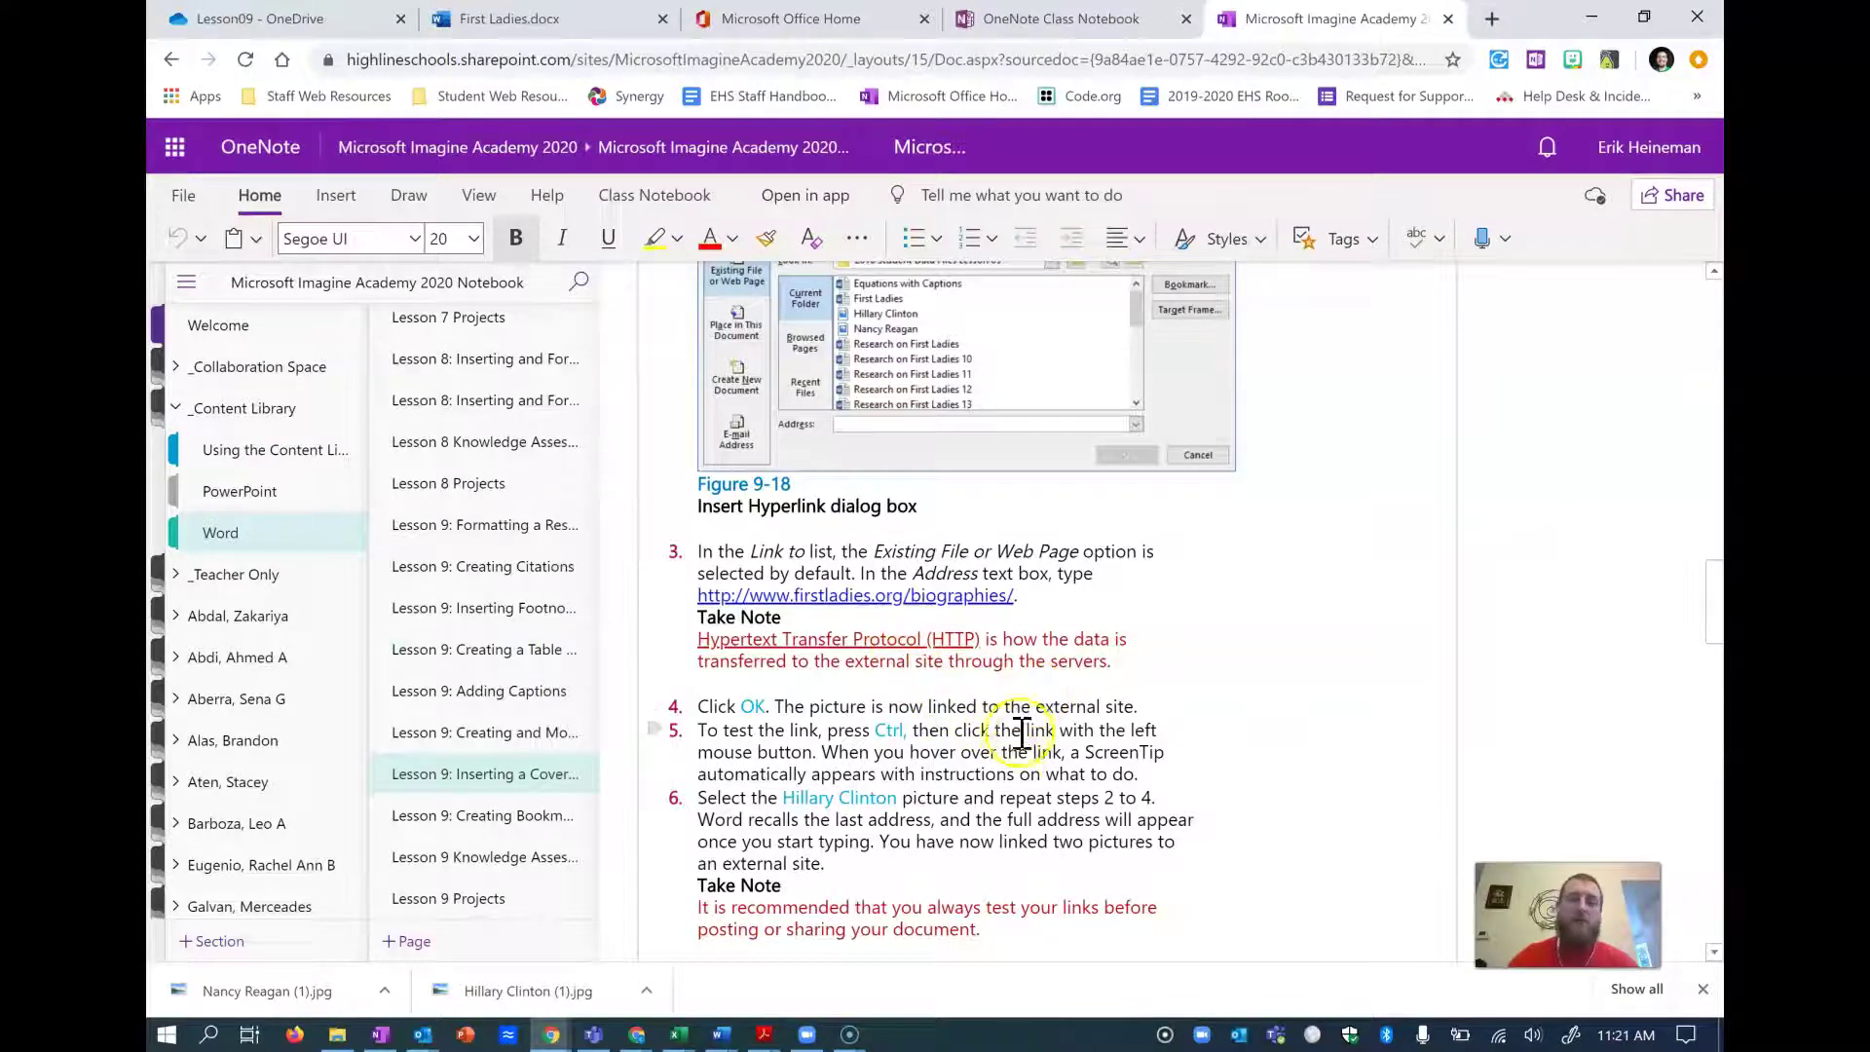
scroll(1034, 735, down, 3)
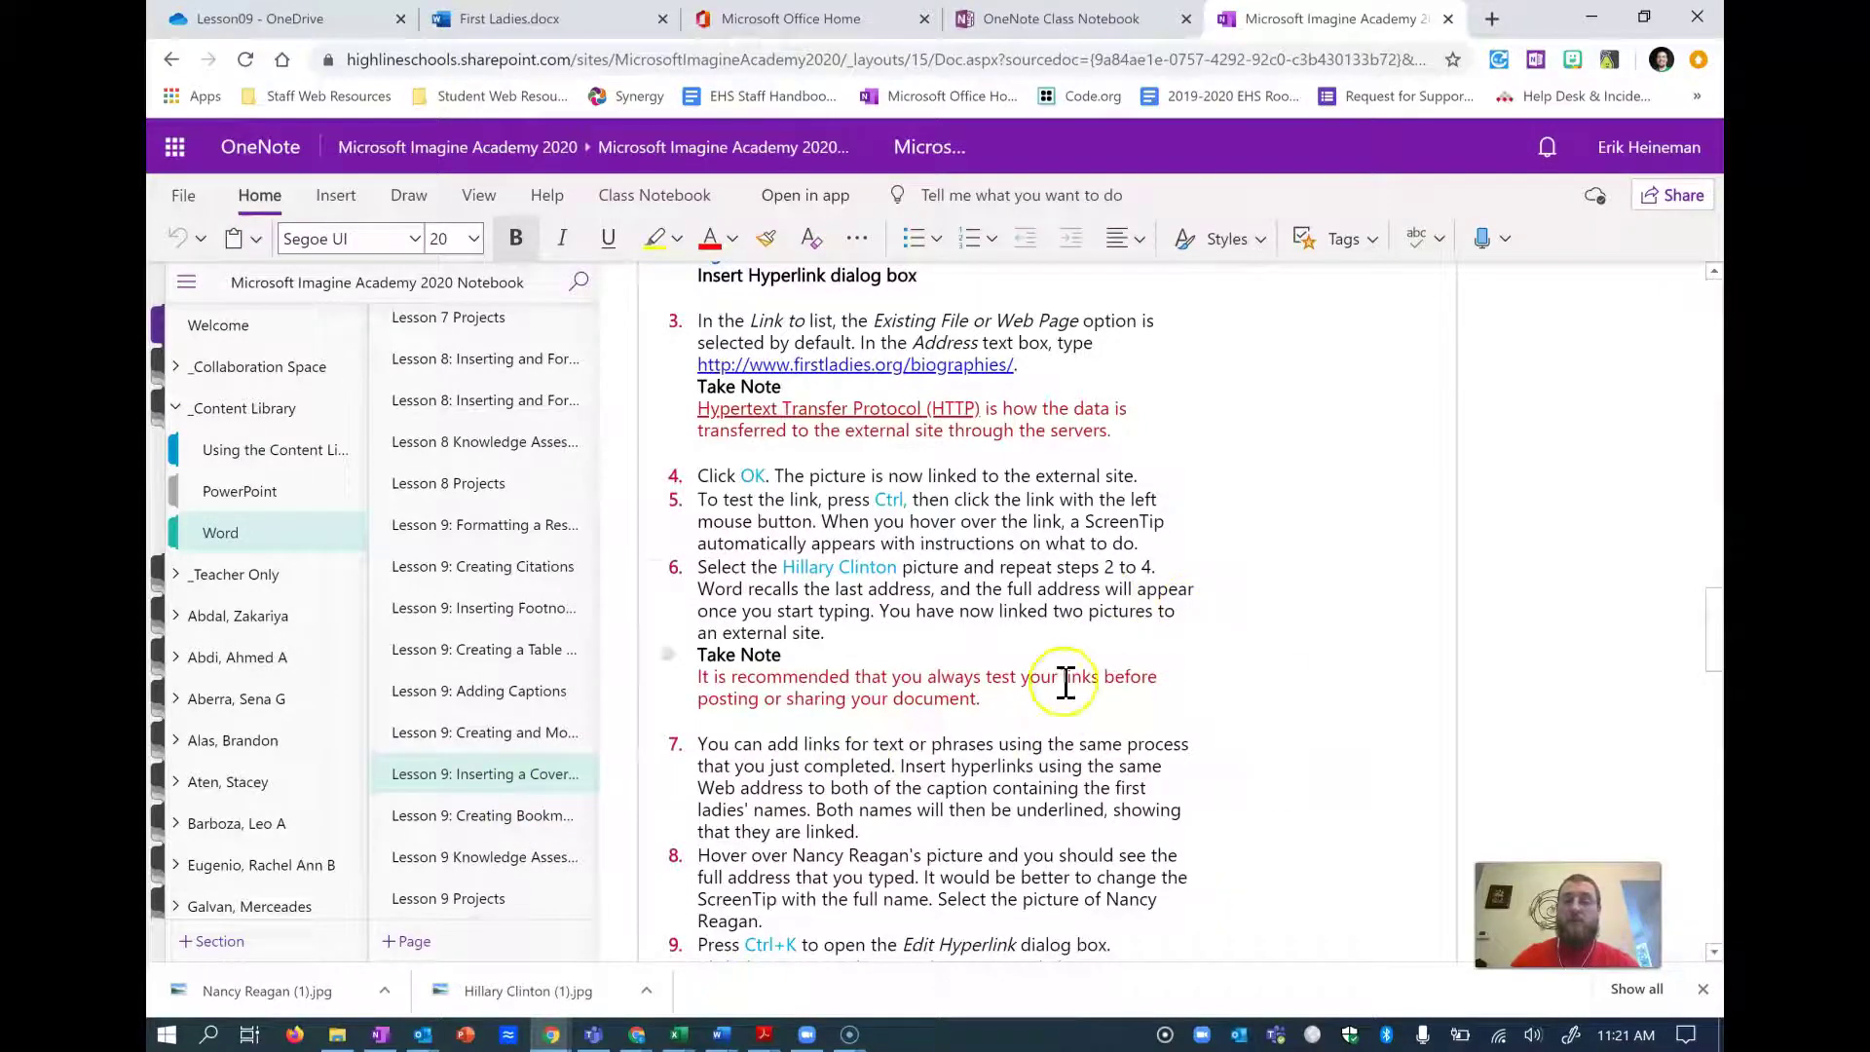
scroll(1065, 682, down, 7)
scroll(1120, 693, down, 8)
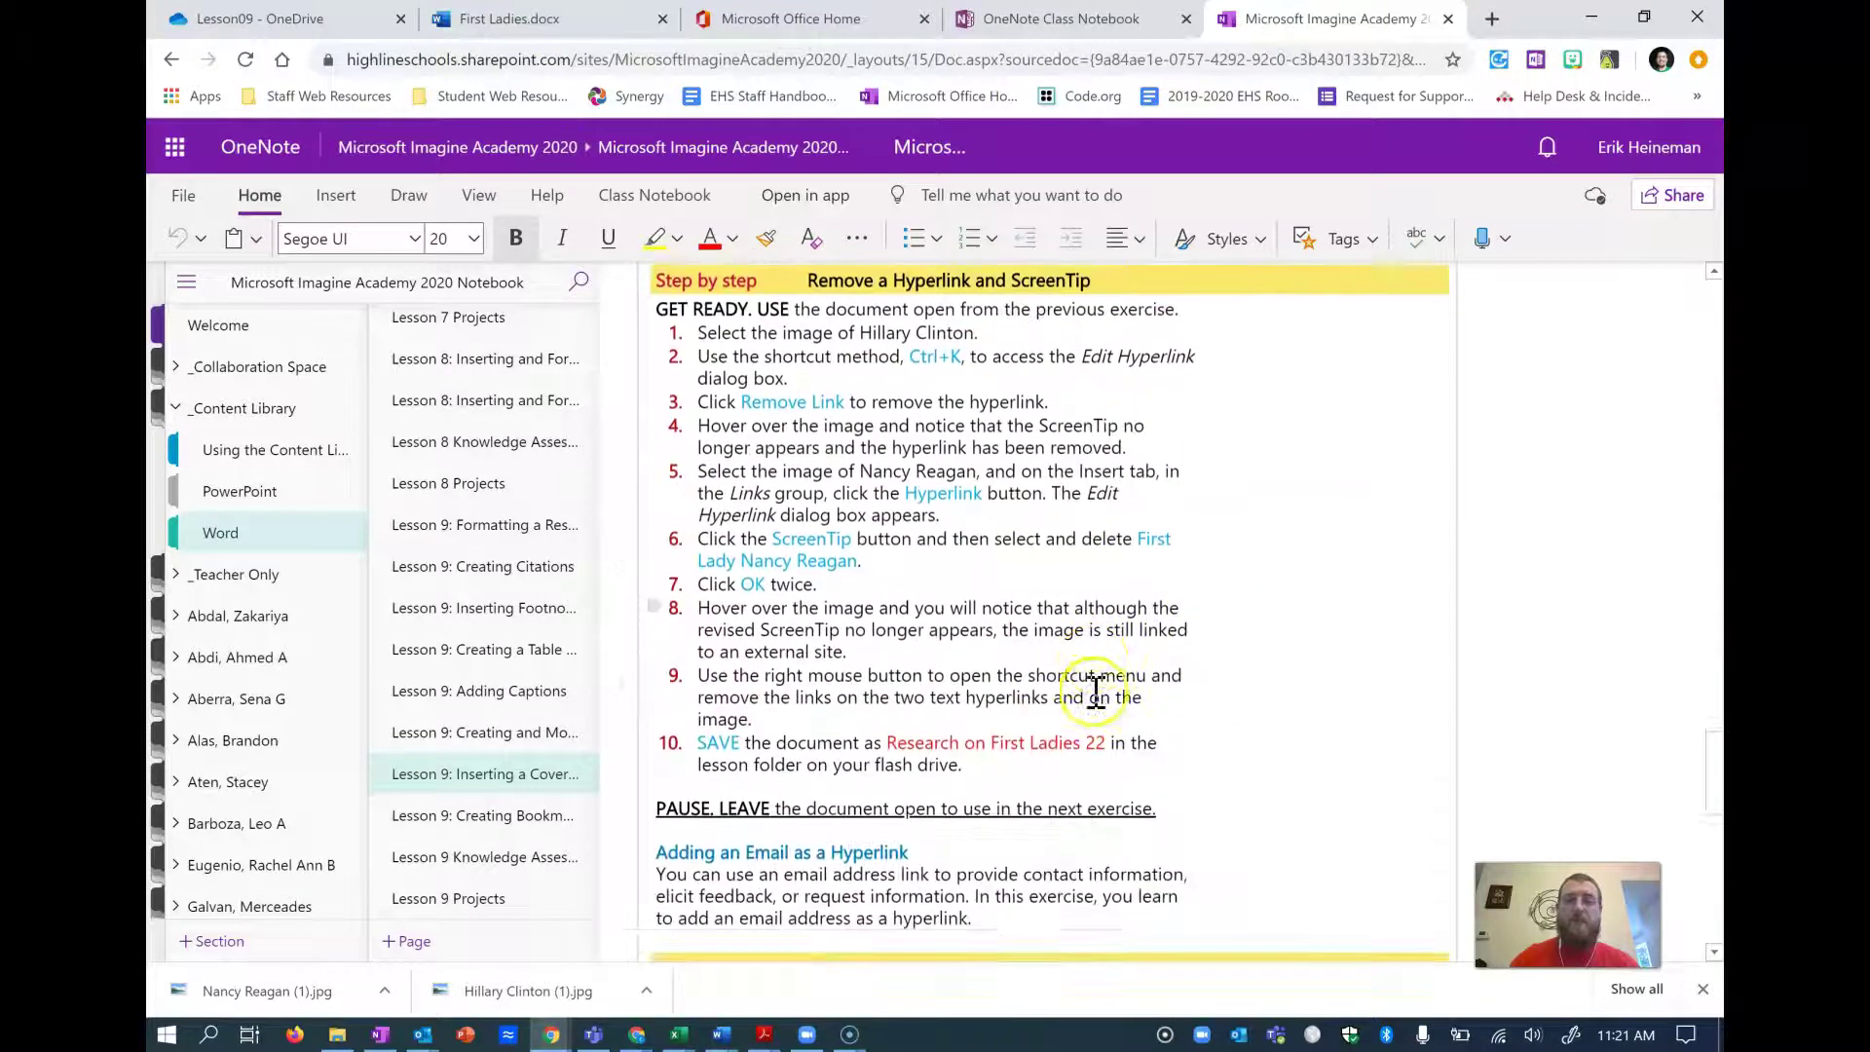
- Read the "Add an Email as a Hyperlink" steps and the accompanying figure on the lesson page
scroll(1096, 688, down, 6)
scroll(836, 626, up, 3)
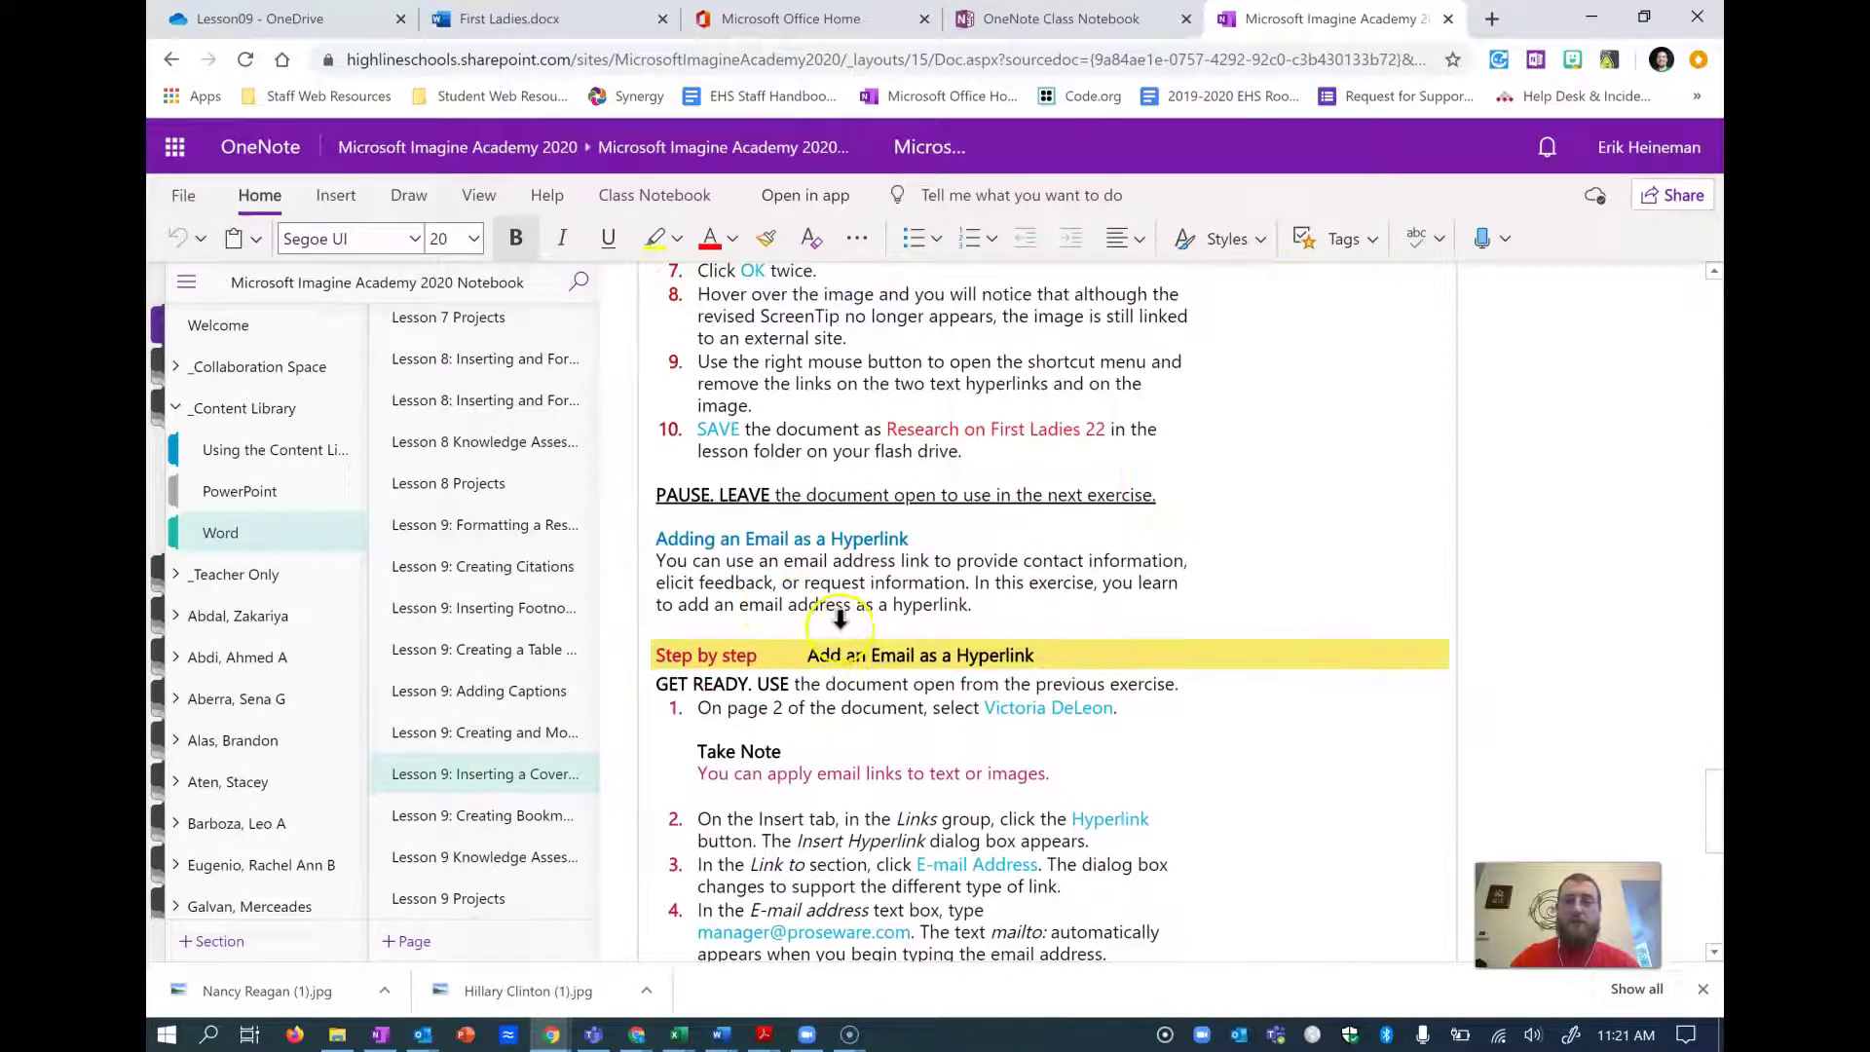
scroll(840, 617, down, 5)
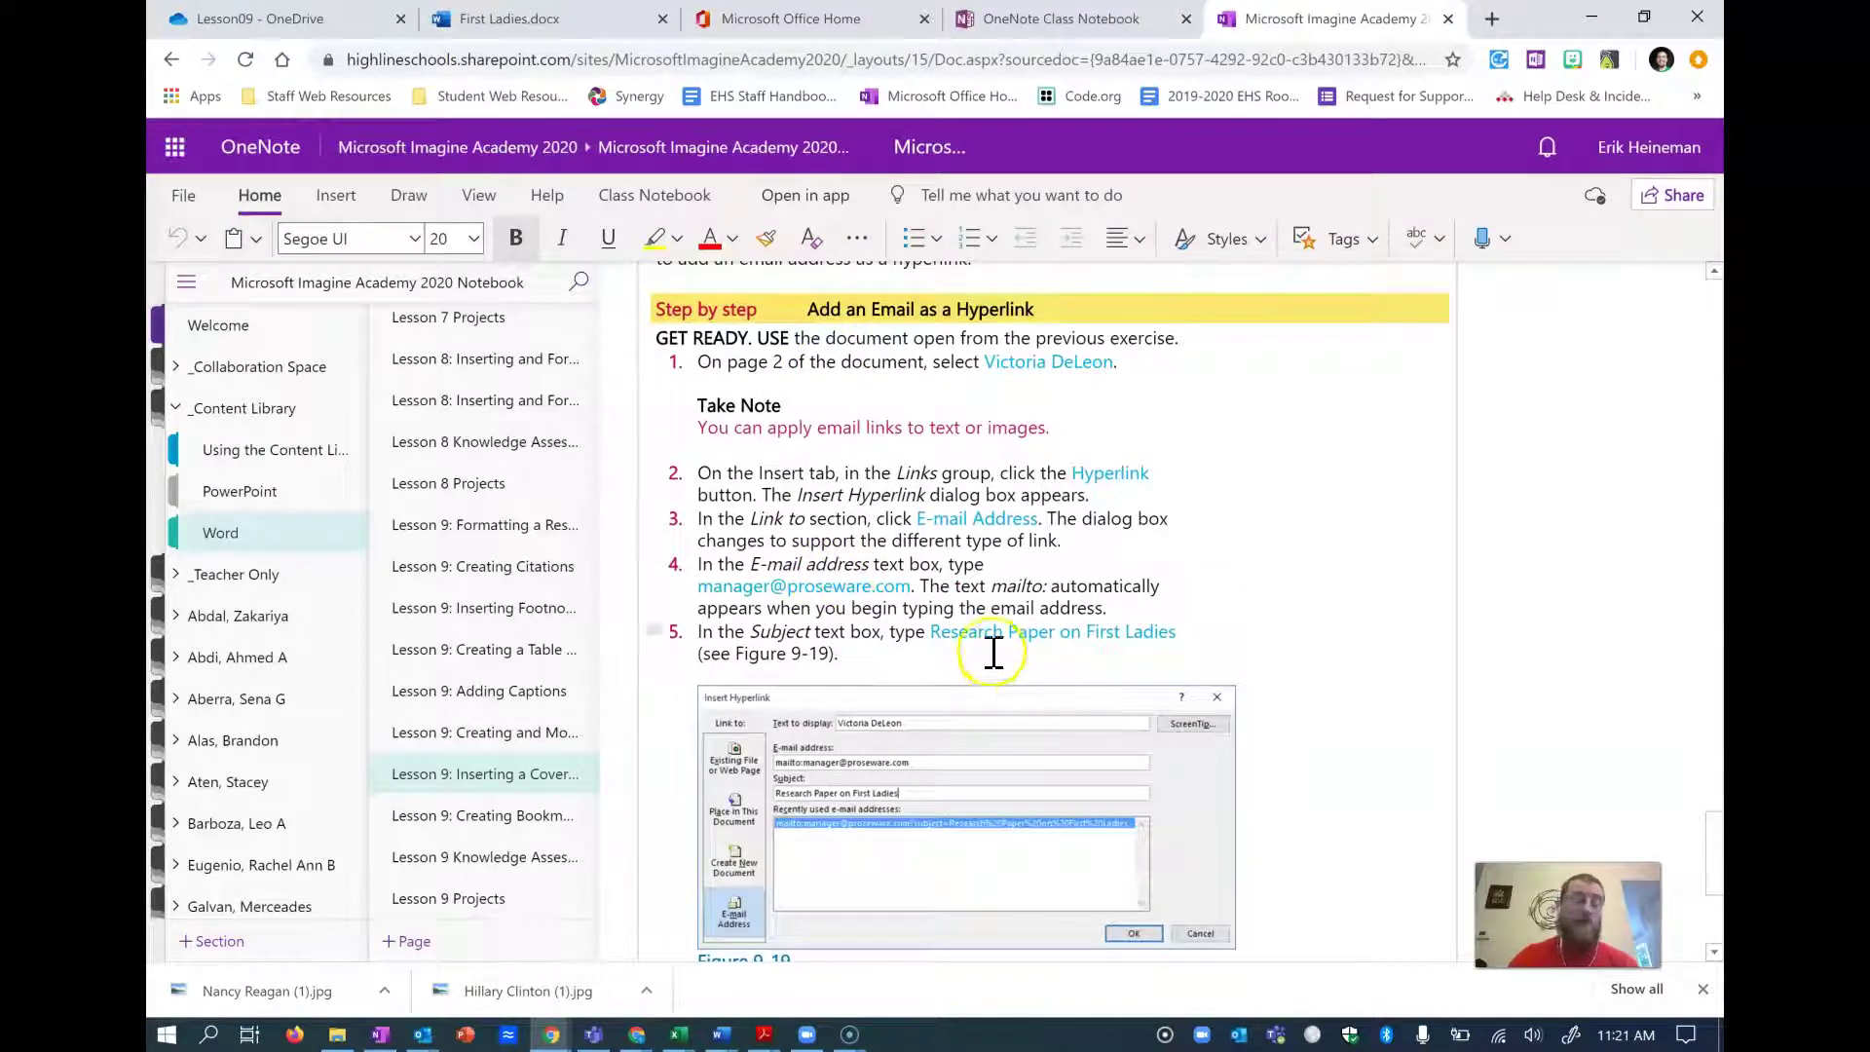
scroll(1196, 726, up, 1)
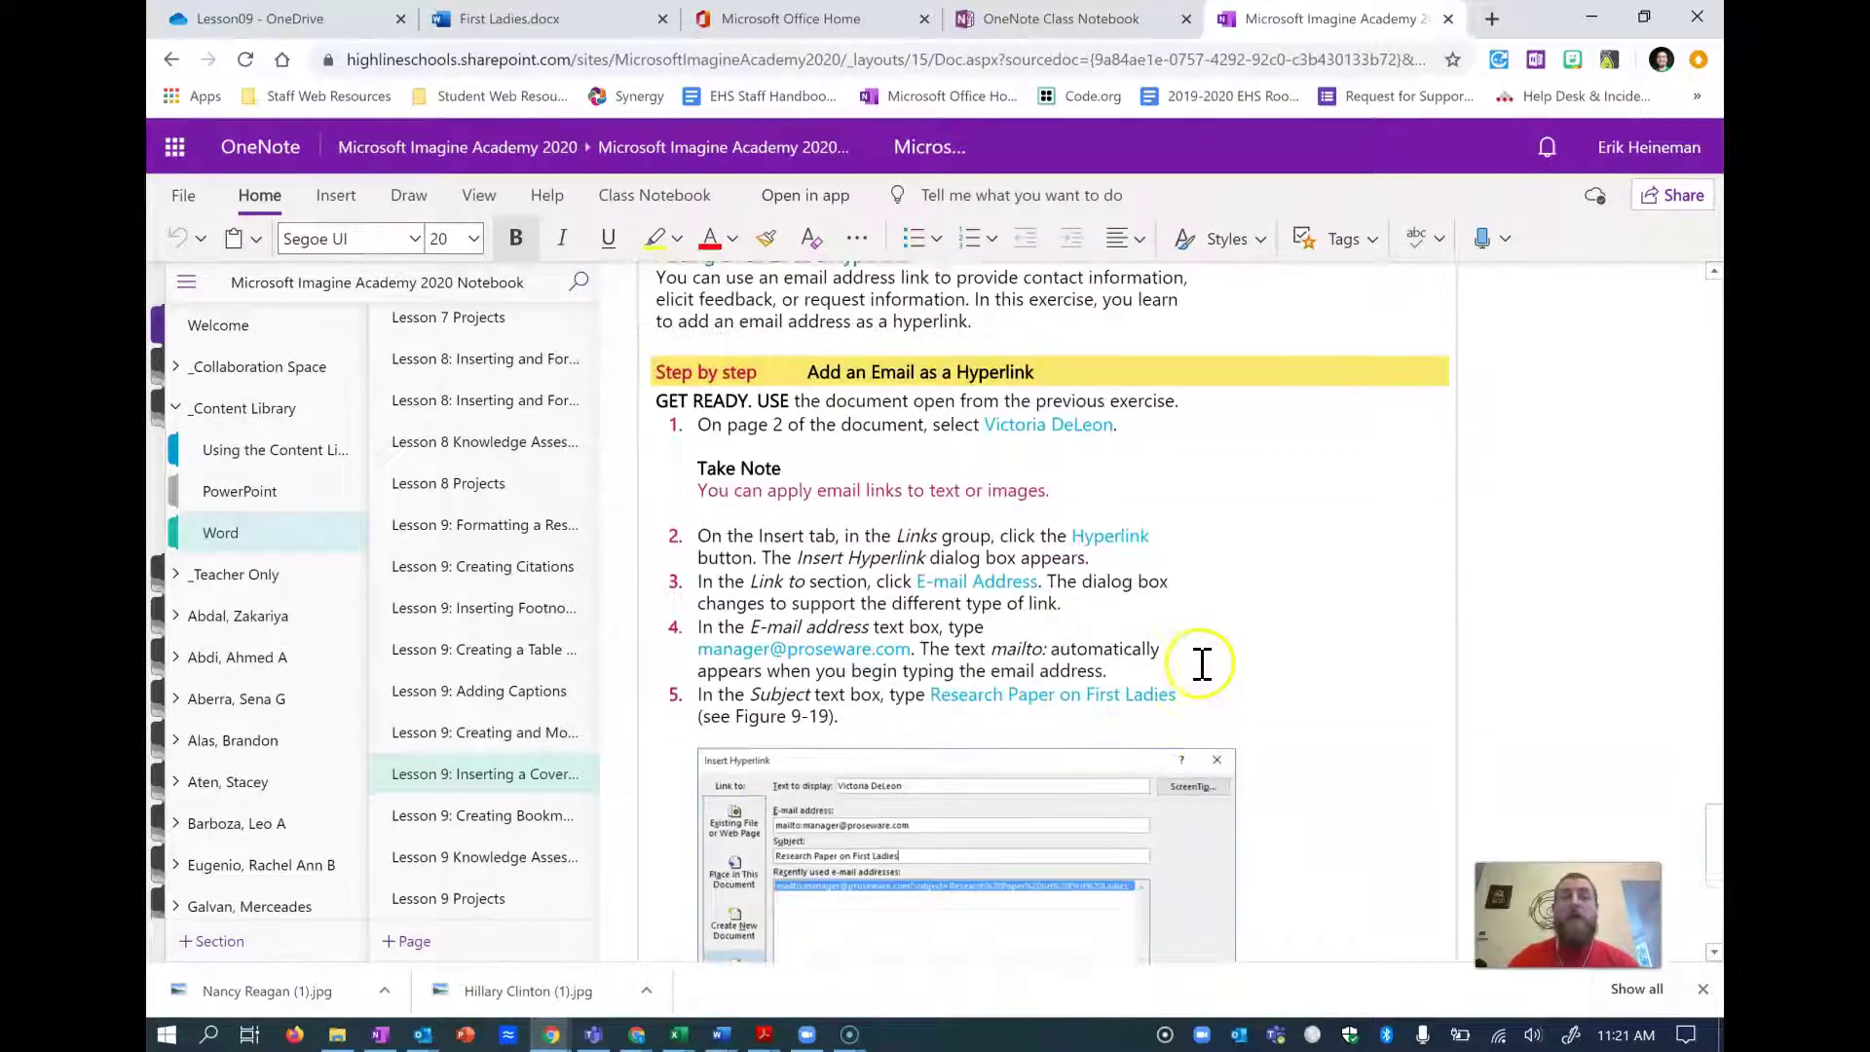
scroll(1198, 672, down, 3)
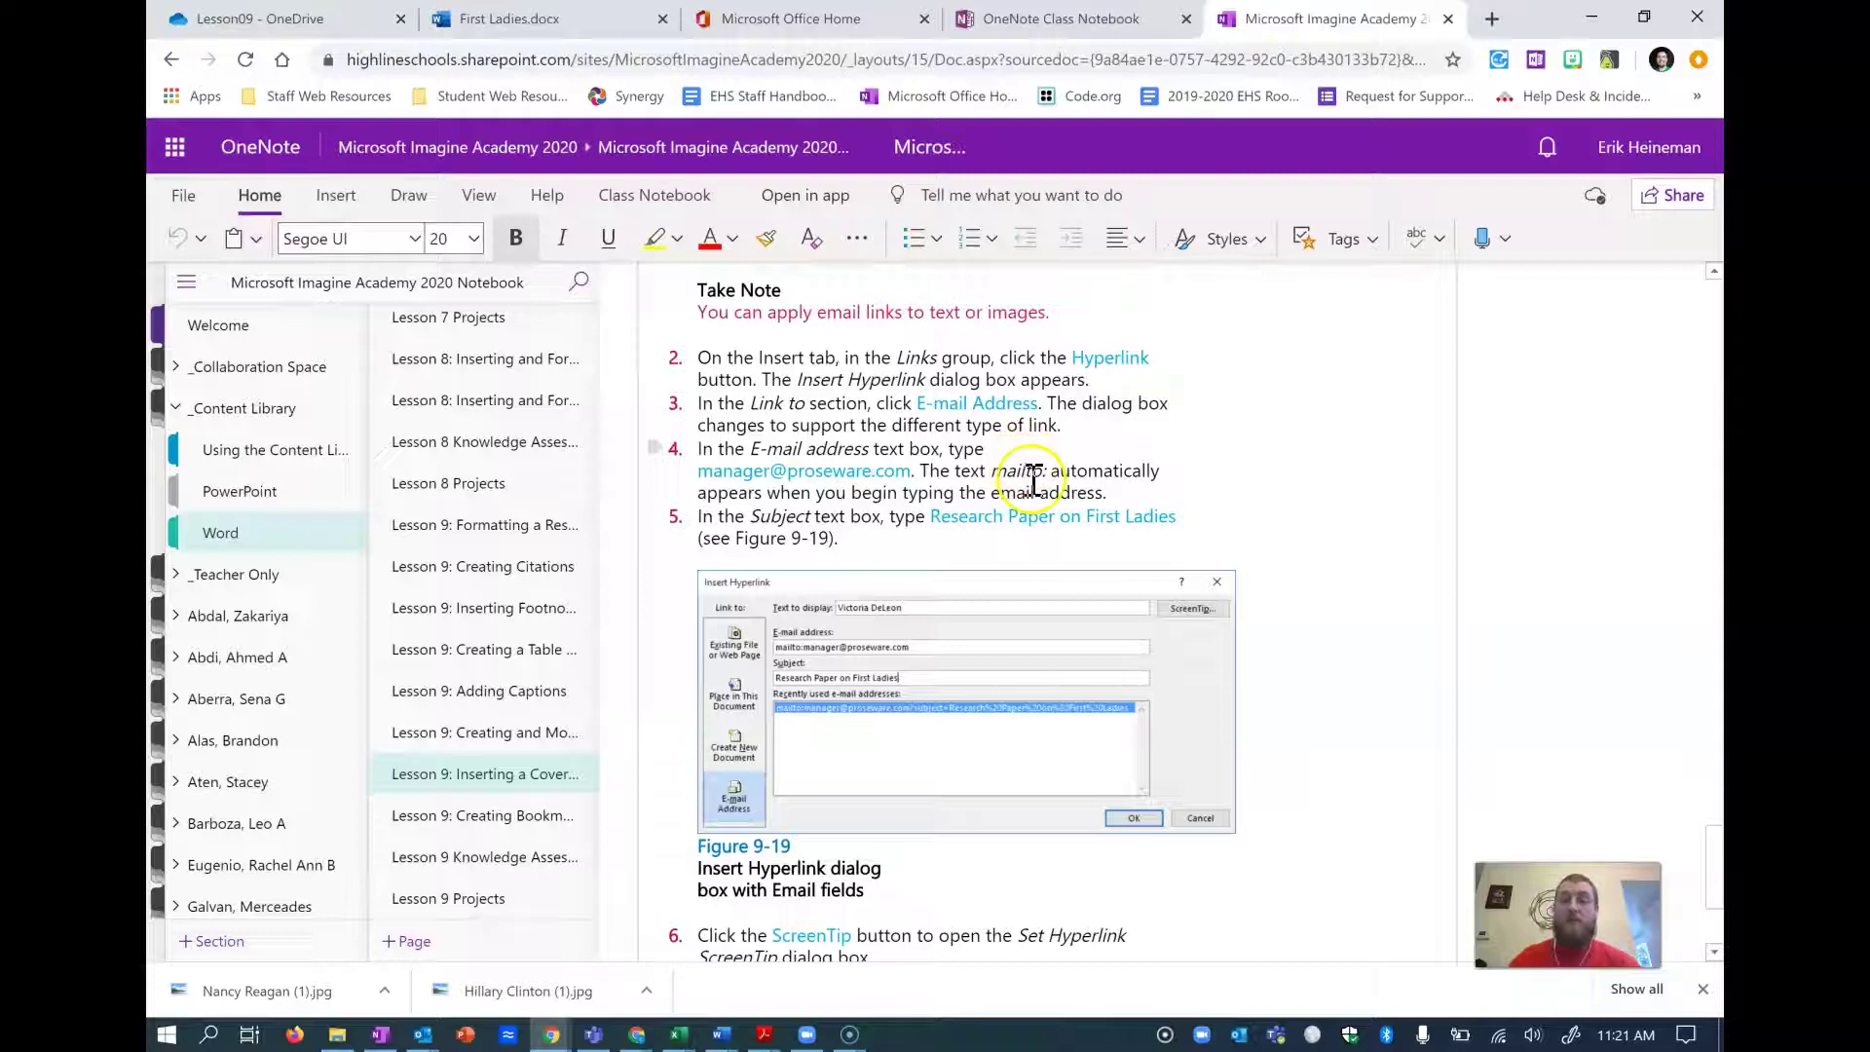
scroll(986, 484, up, 1)
scroll(976, 473, down, 1)
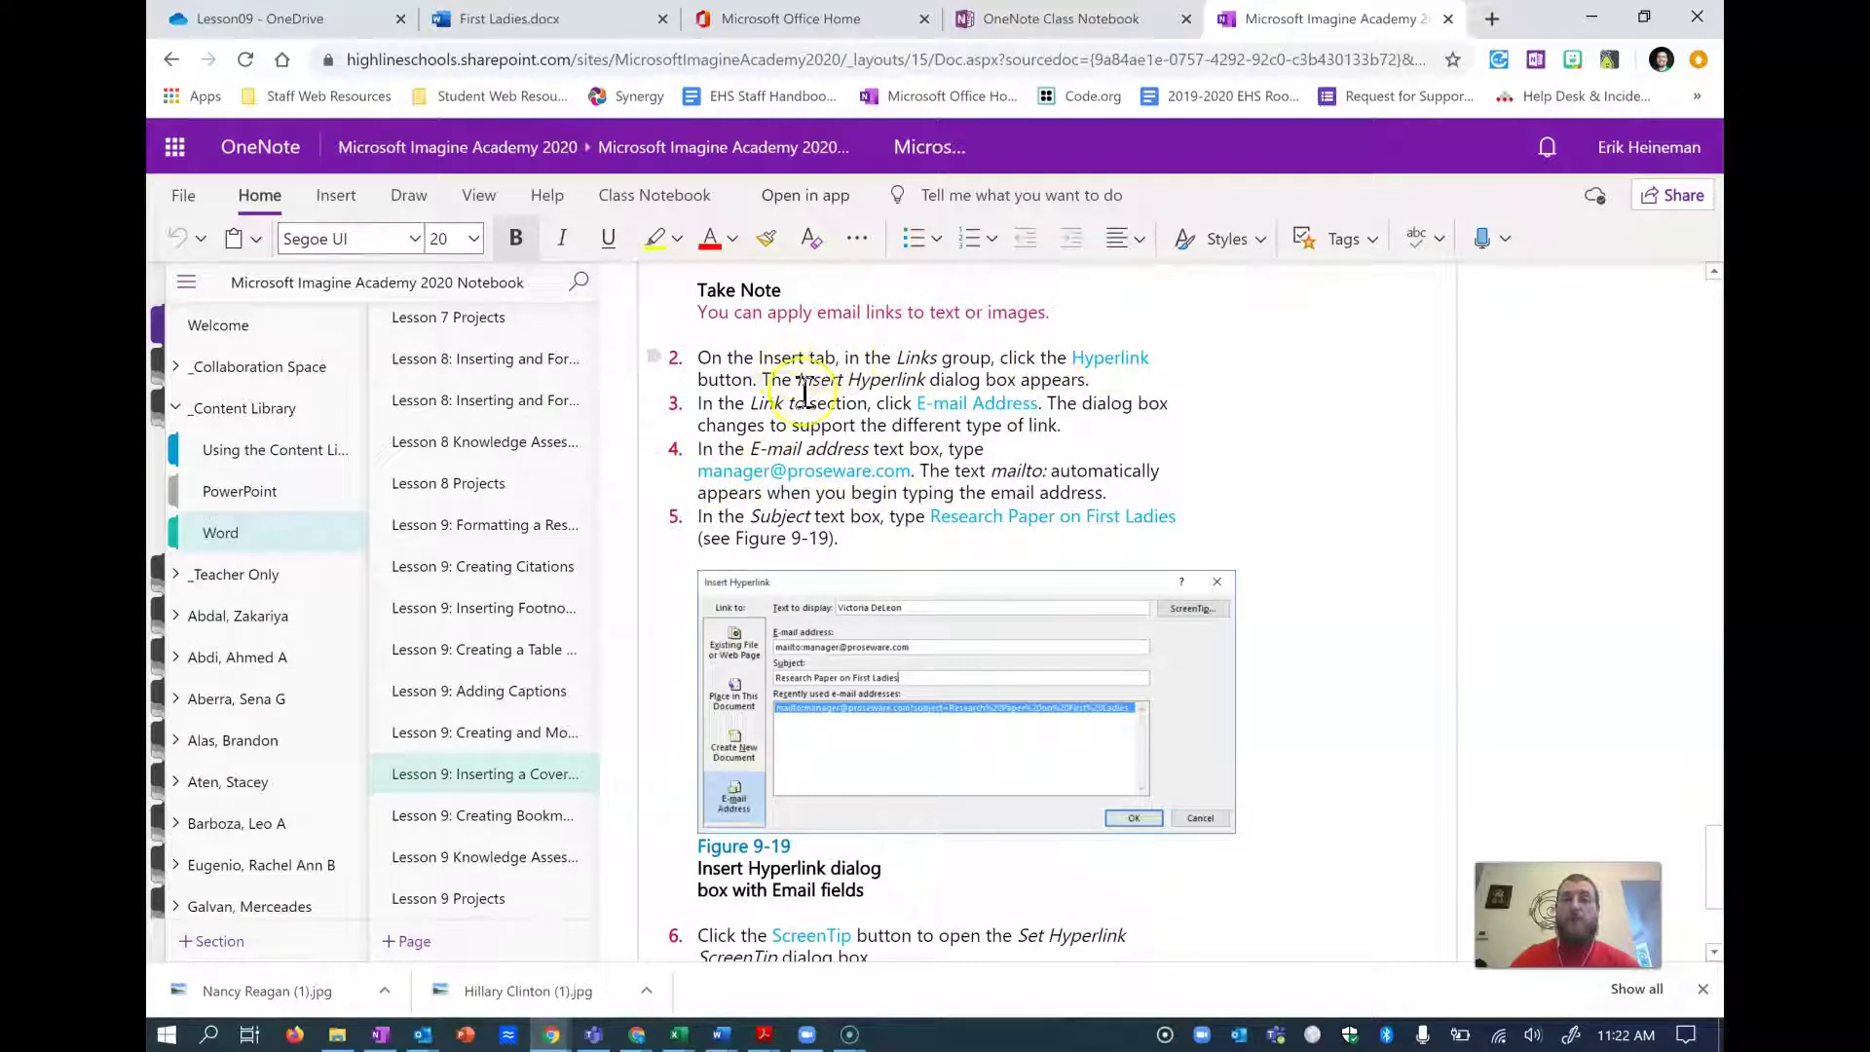
scroll(839, 399, up, 1)
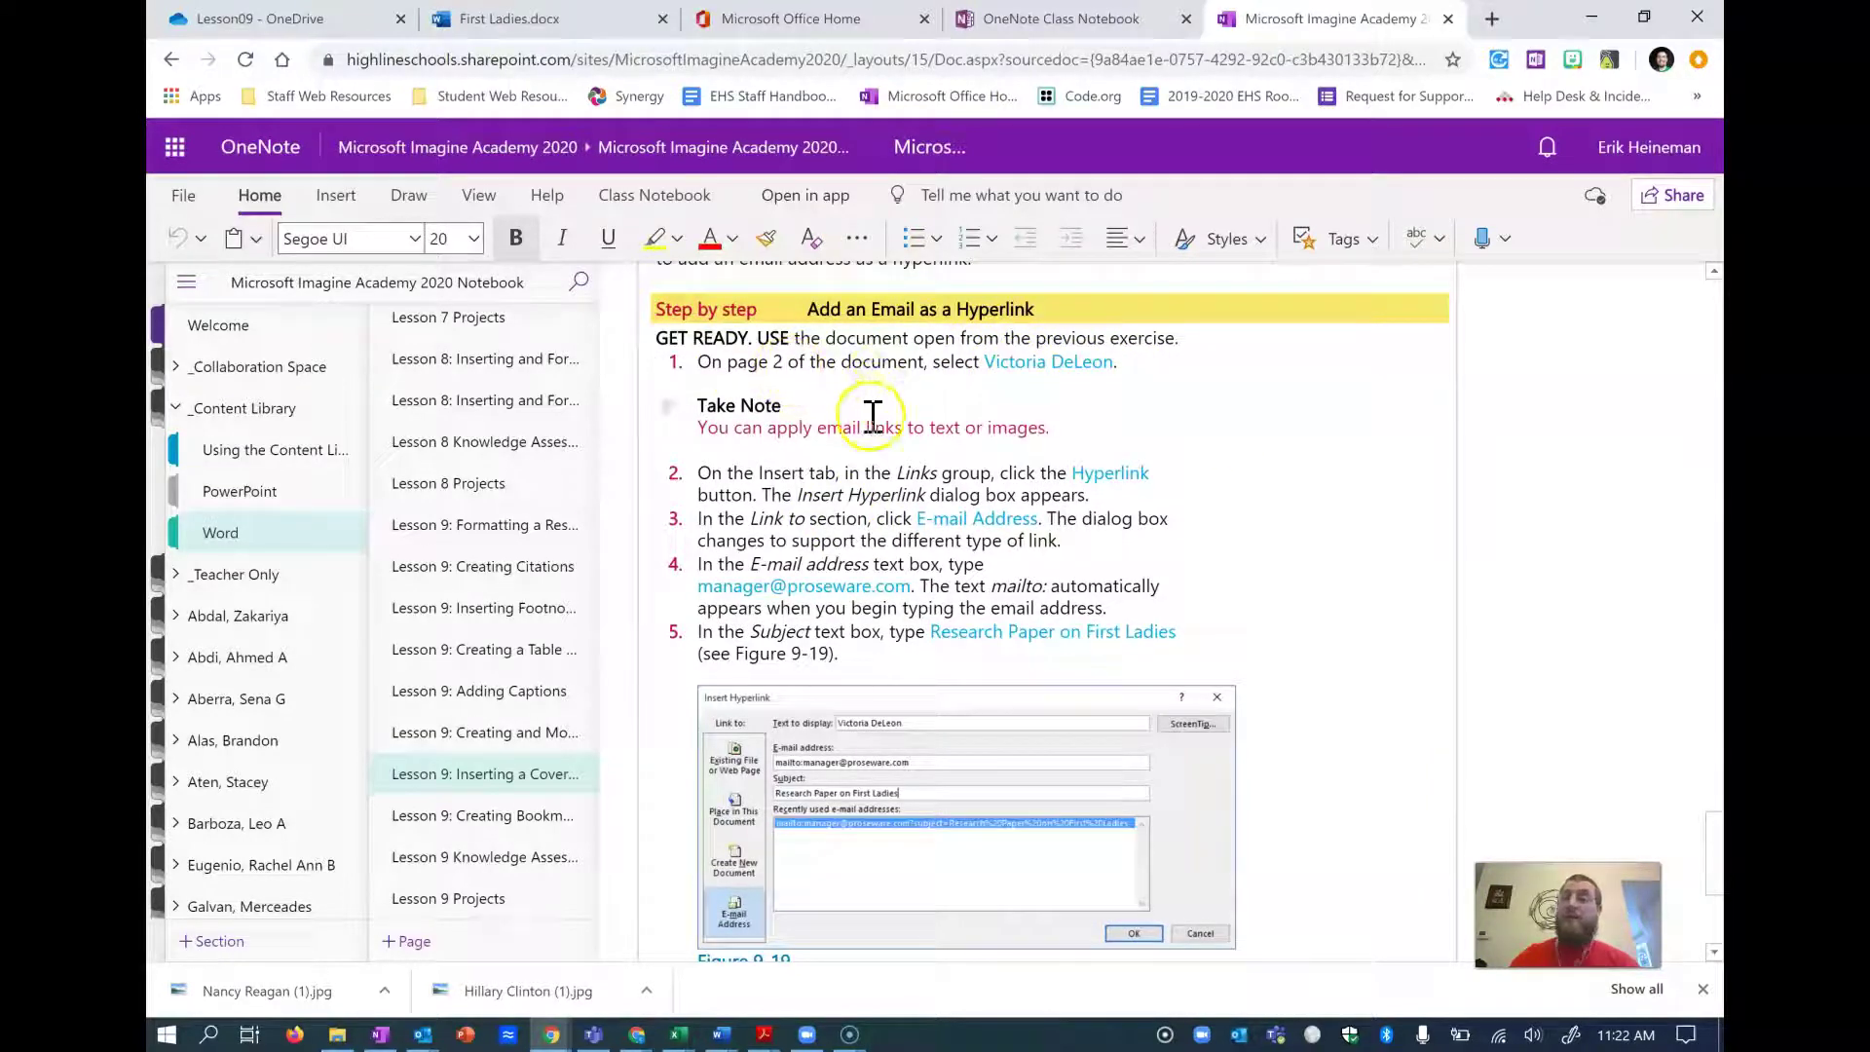
- Switch to the First Ladies document in Word and link the author's name above the title to the exercise's e-mail address using mailto:
click(514, 20)
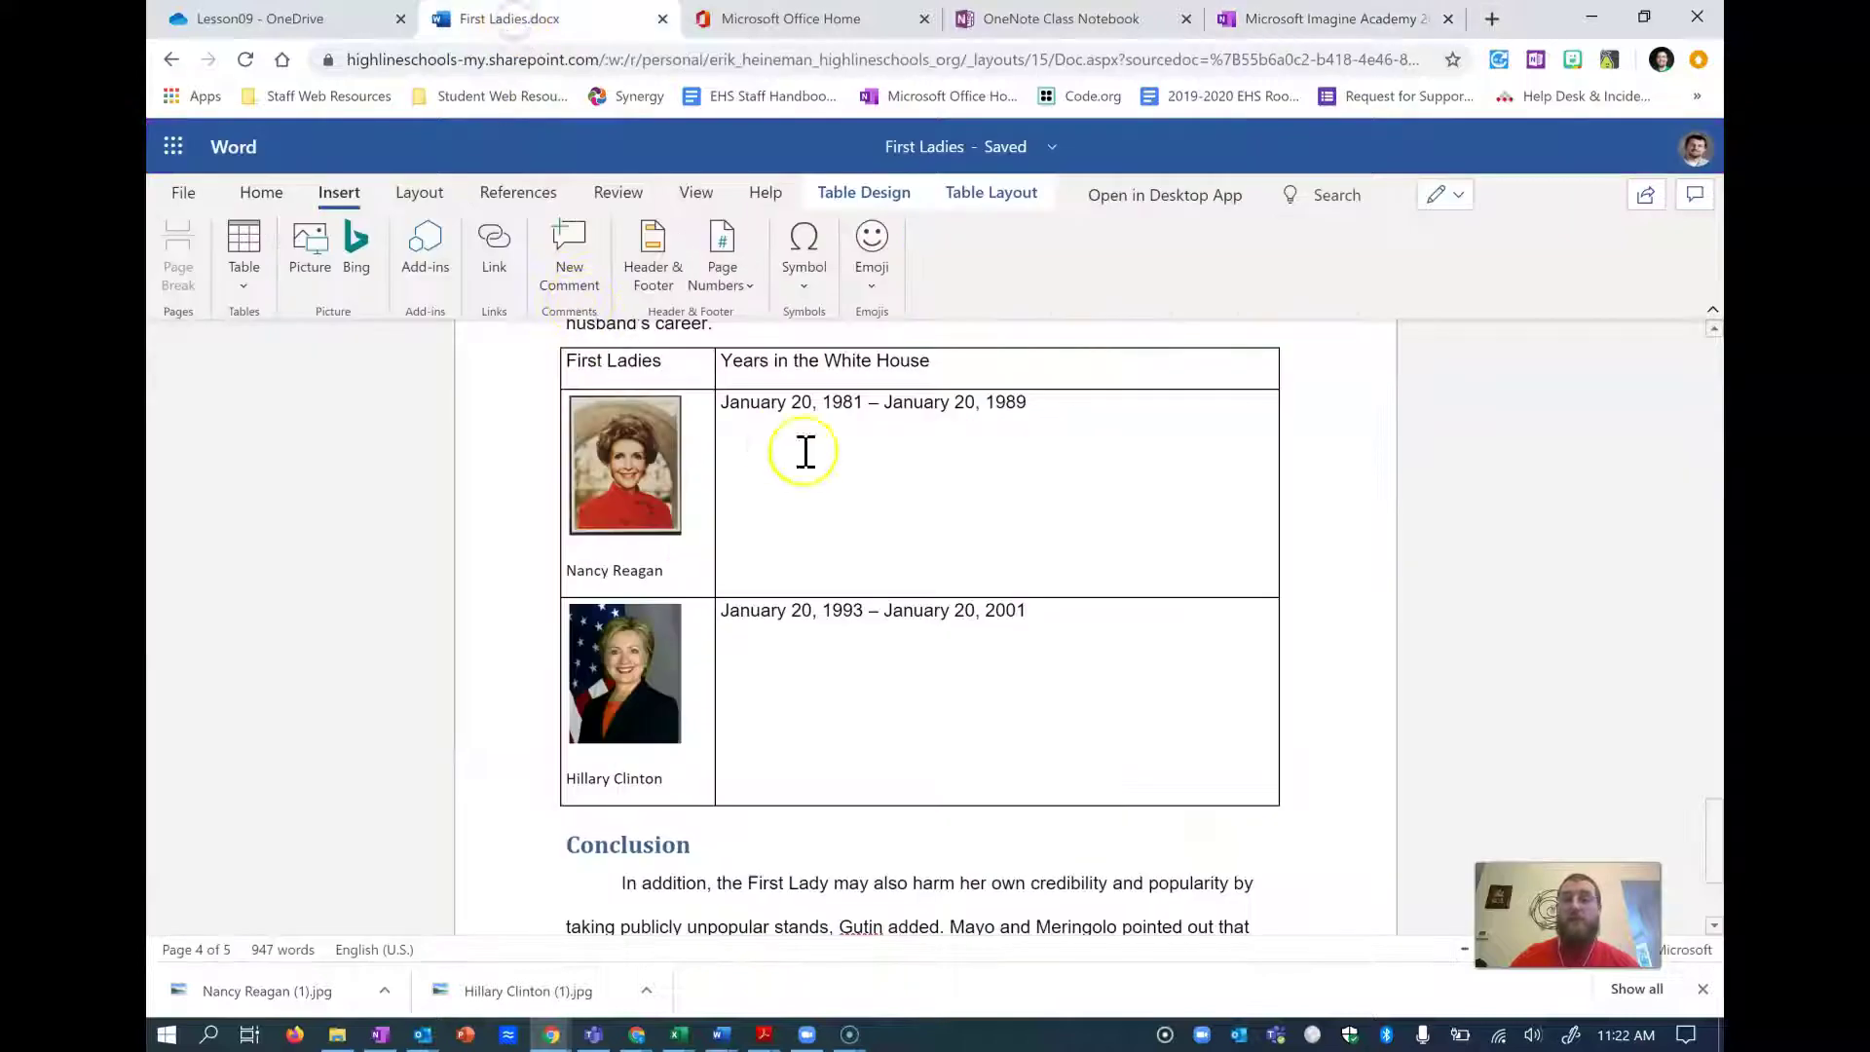
scroll(837, 497, up, 15)
scroll(776, 531, up, 15)
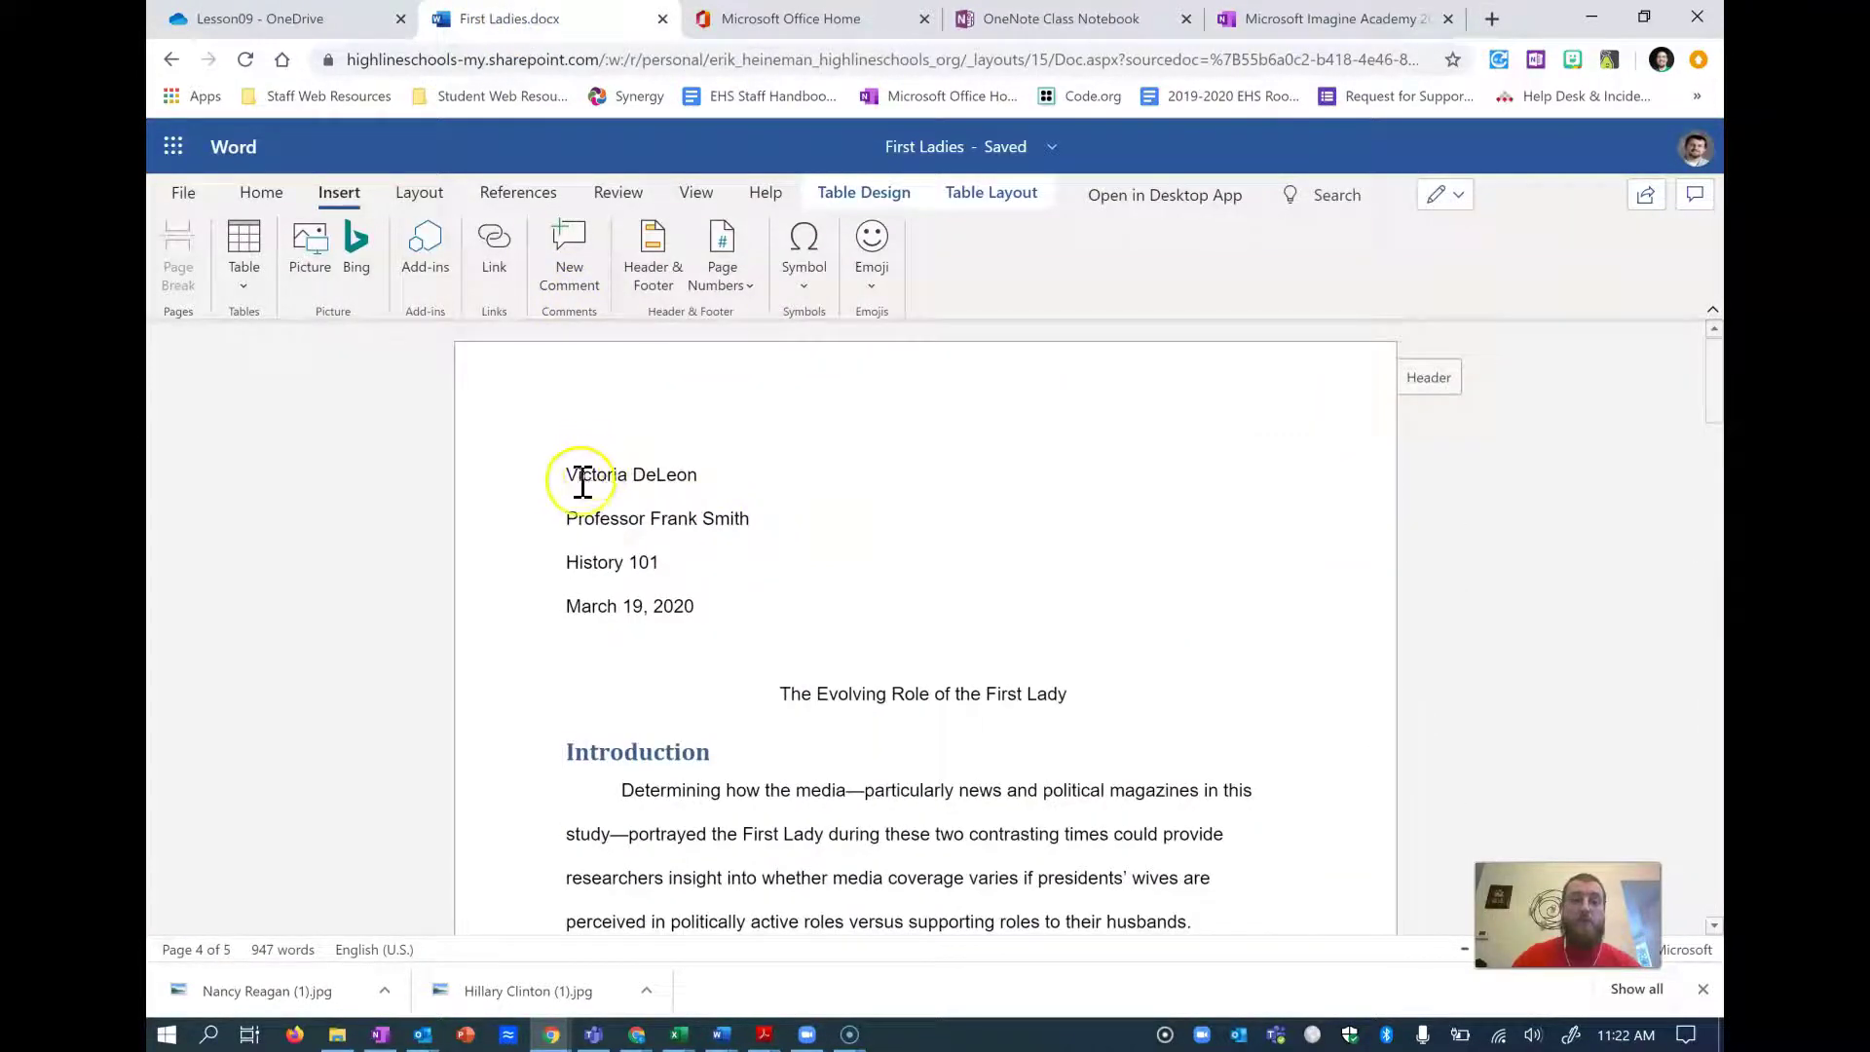
drag(564, 477, 714, 486)
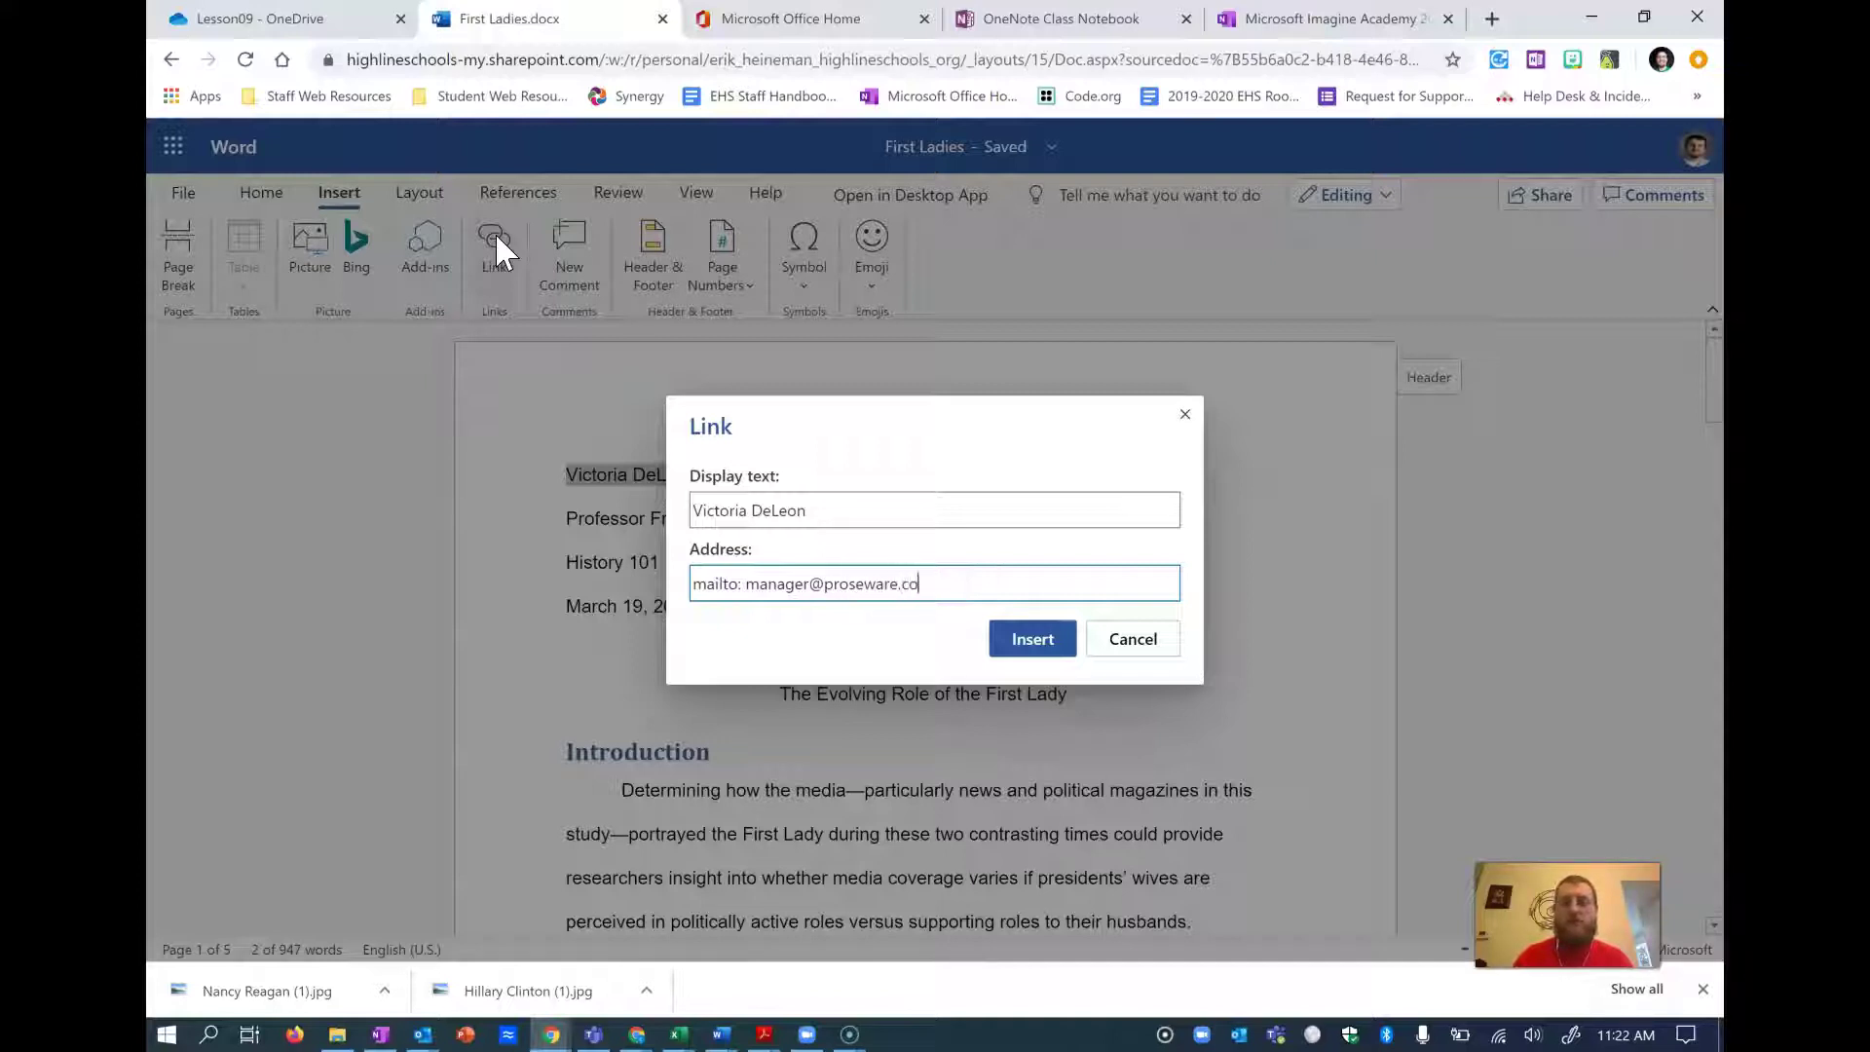
click(1027, 638)
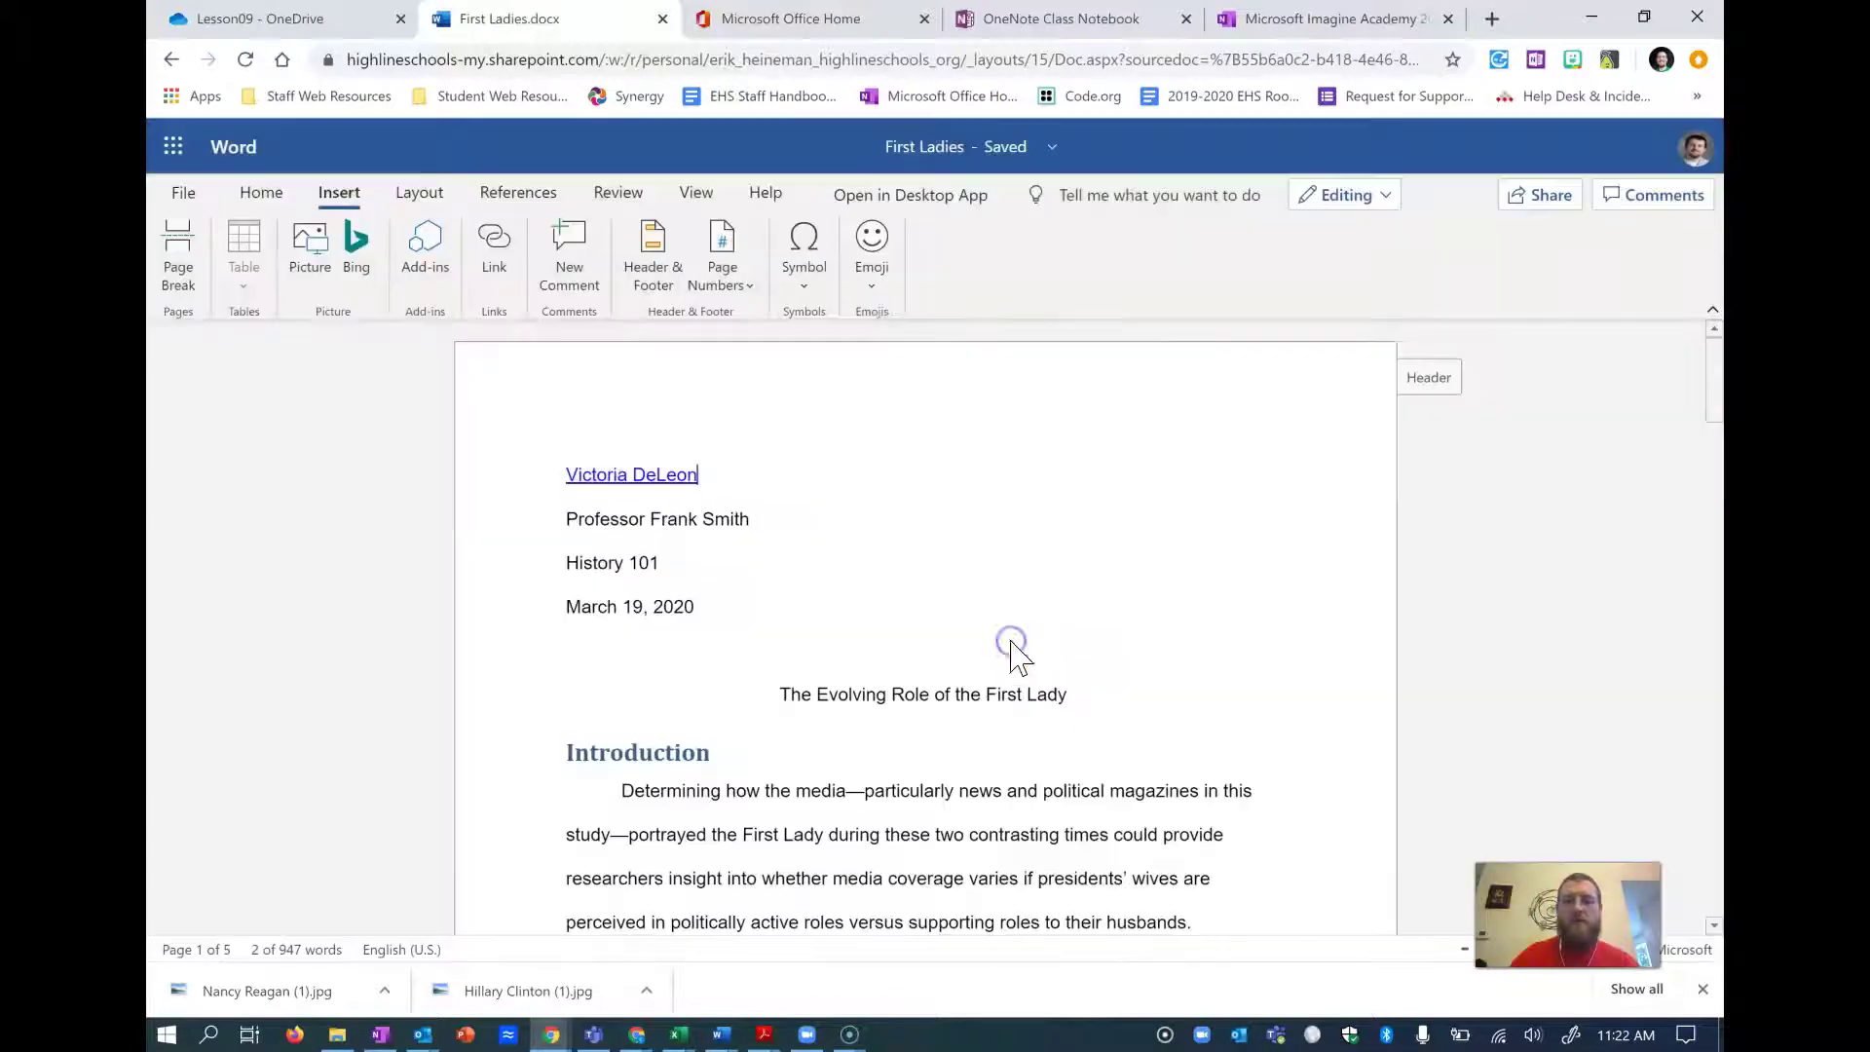
mouse_move(606, 481)
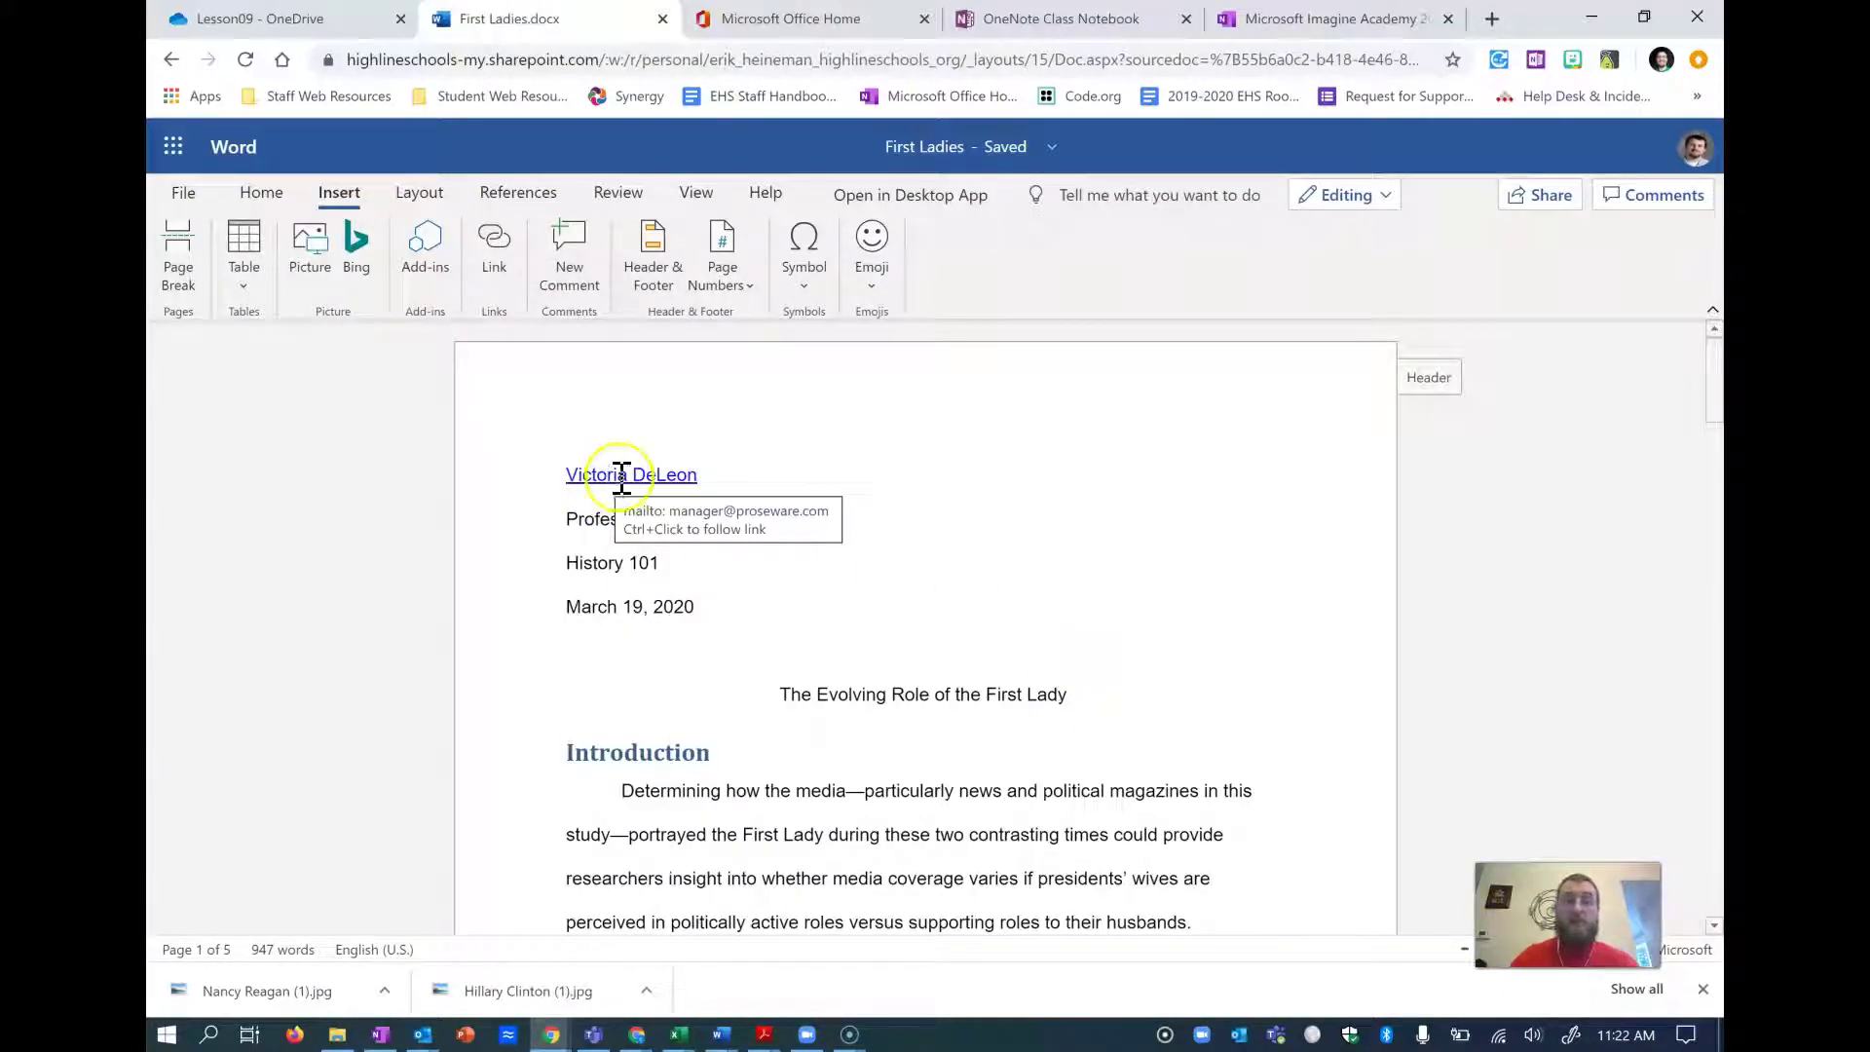
click(822, 471)
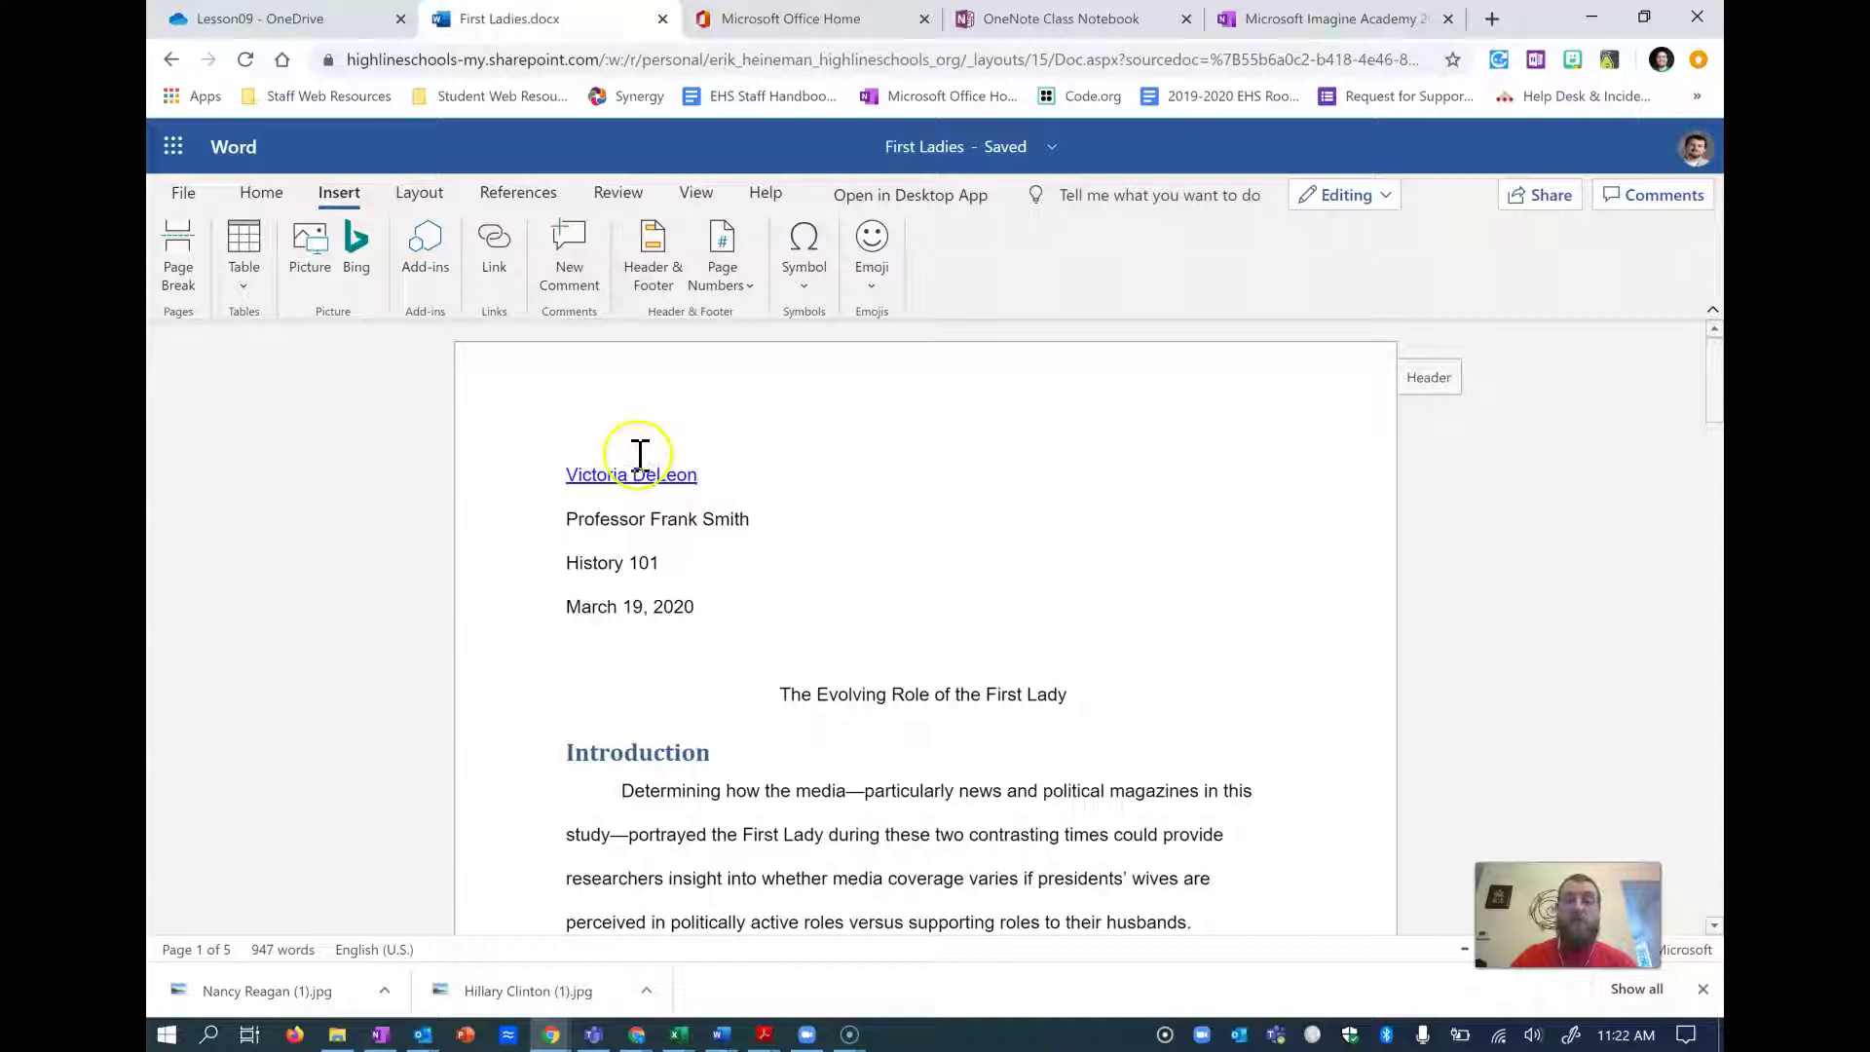
mouse_move(626, 472)
- Return to OneNote and review the rest of the e-mail hyperlink exercise, covering the subject, ScreenTip and link test
click(1300, 21)
scroll(1013, 589, down, 2)
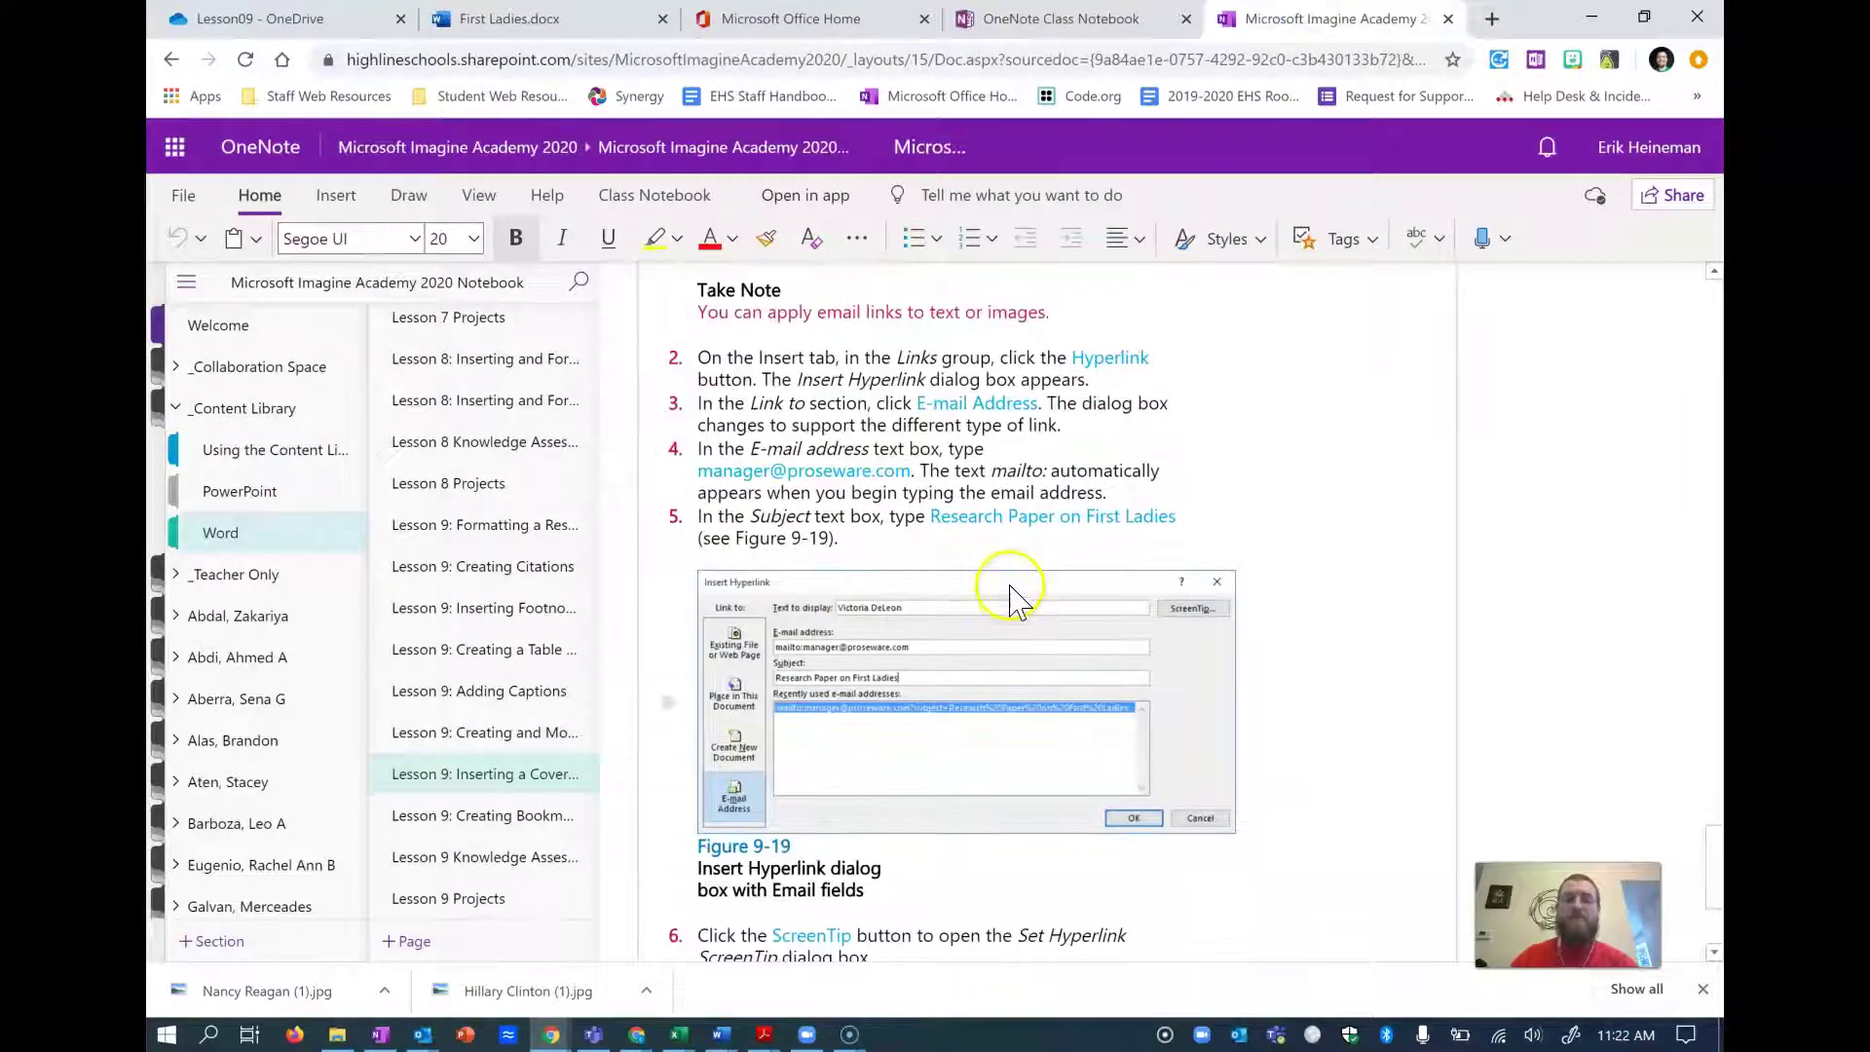
scroll(1008, 586, down, 2)
scroll(974, 551, down, 1)
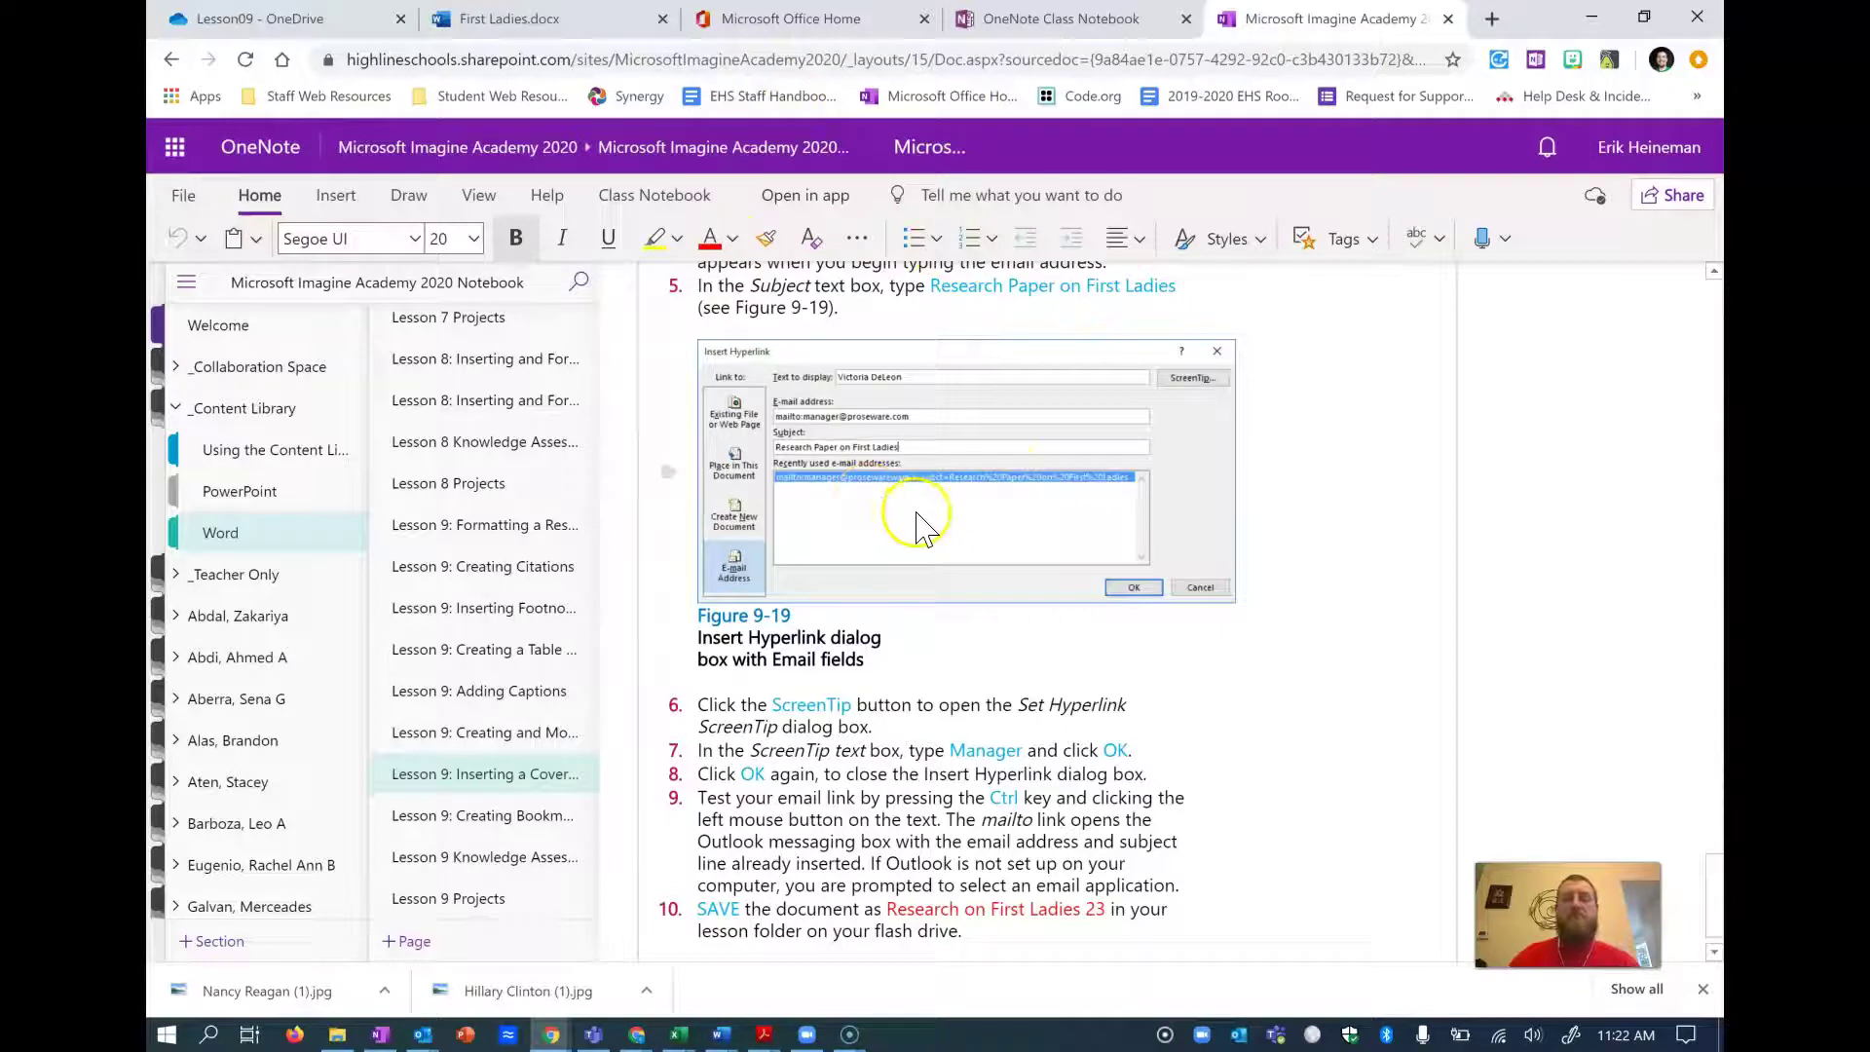
click(509, 19)
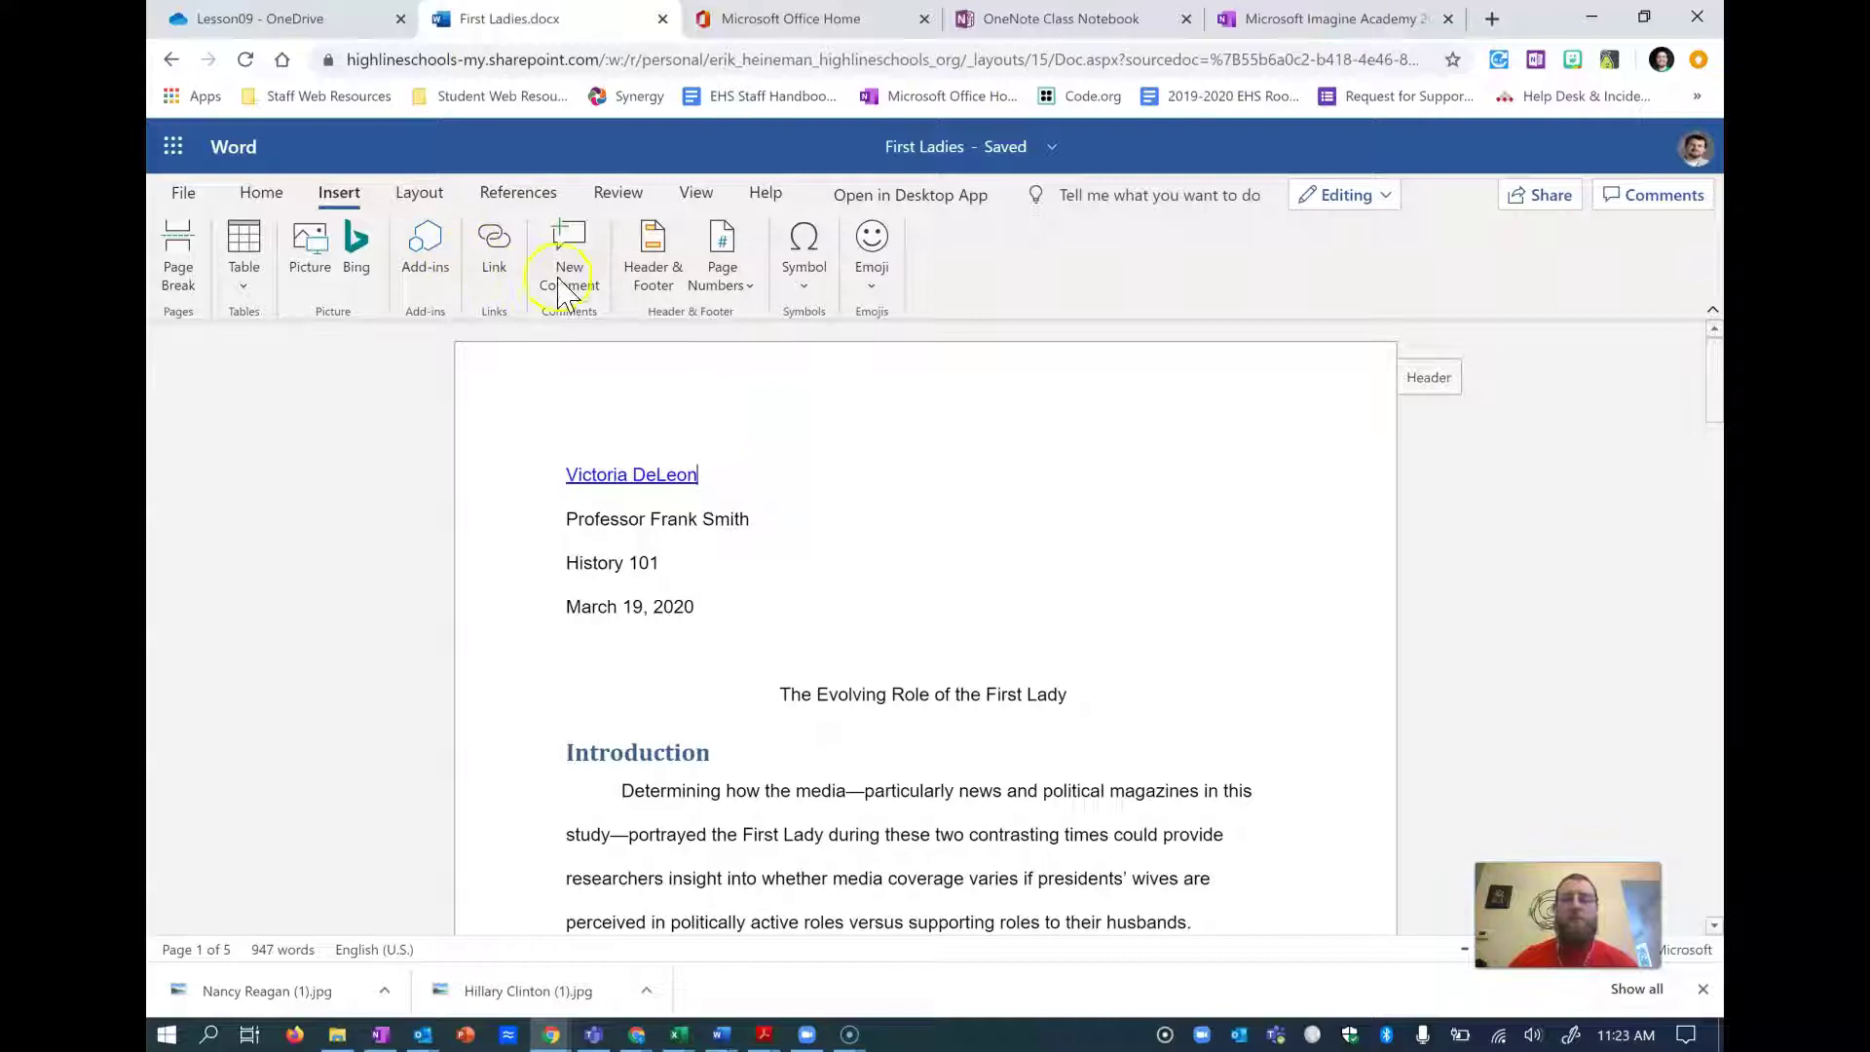
click(1265, 20)
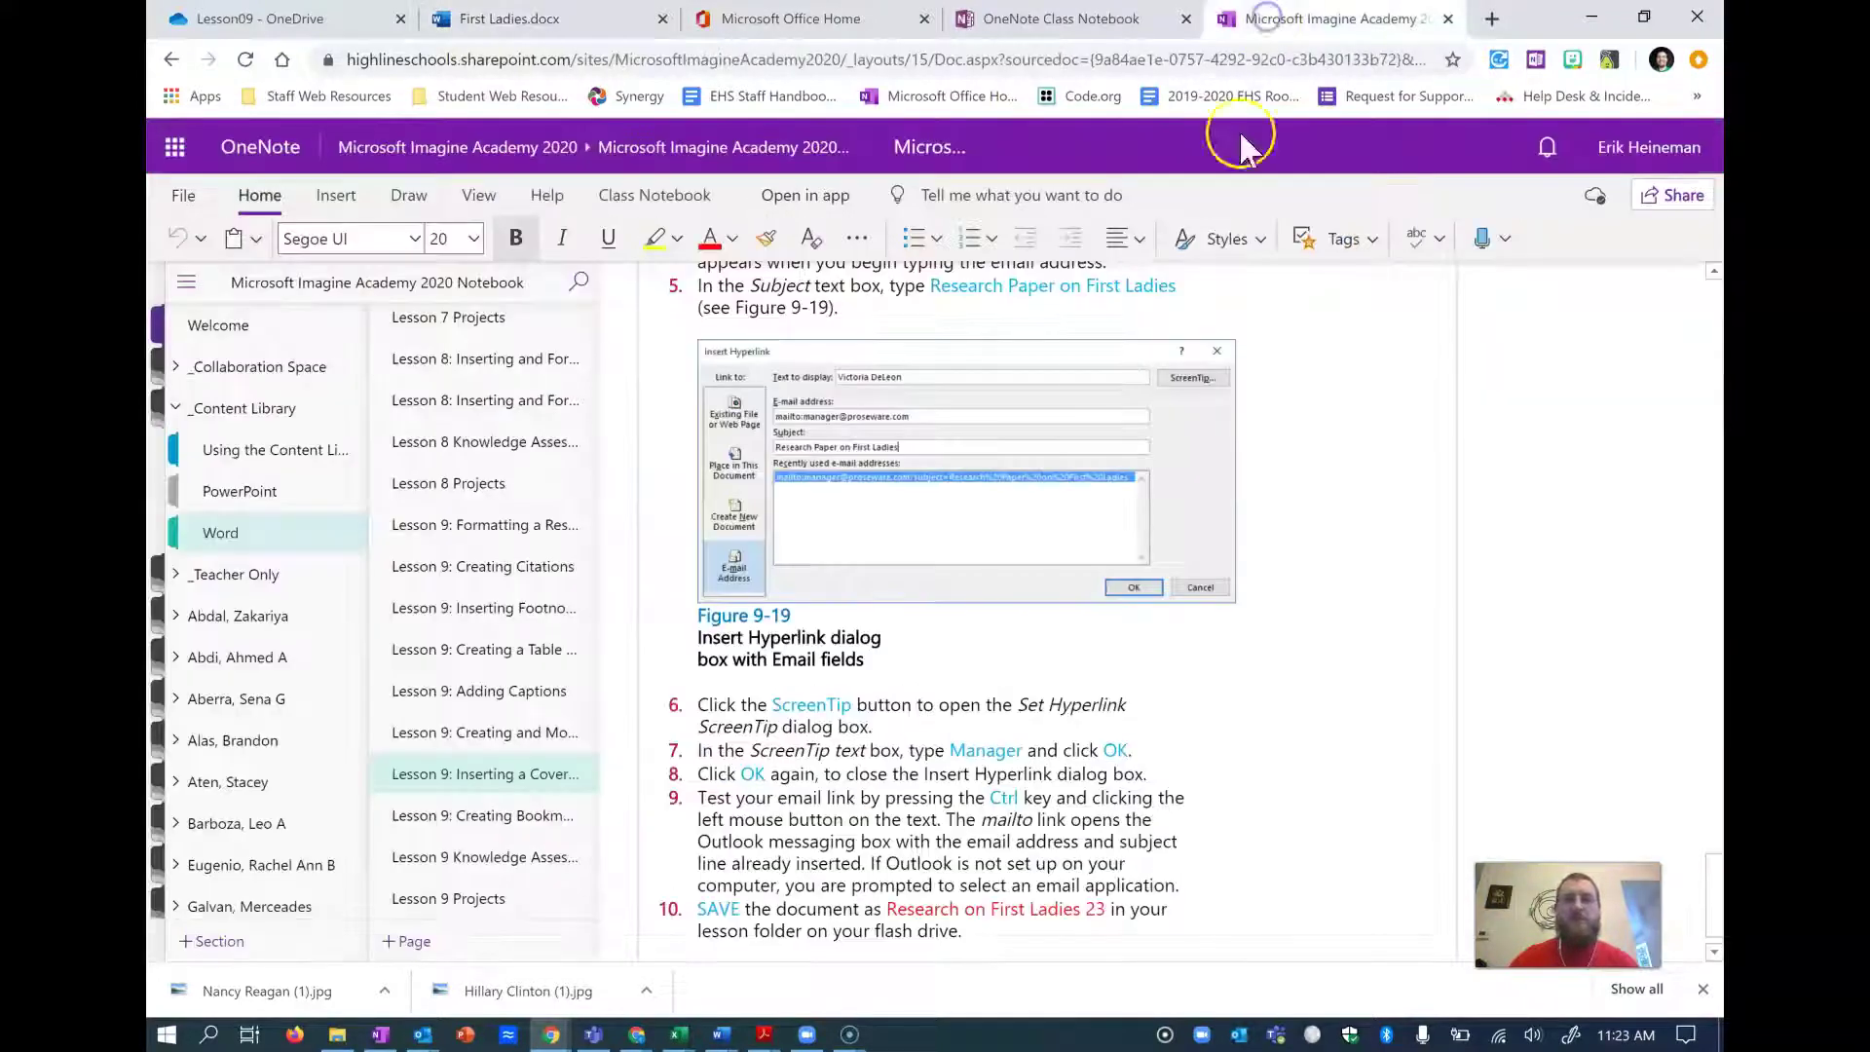
scroll(885, 706, down, 1)
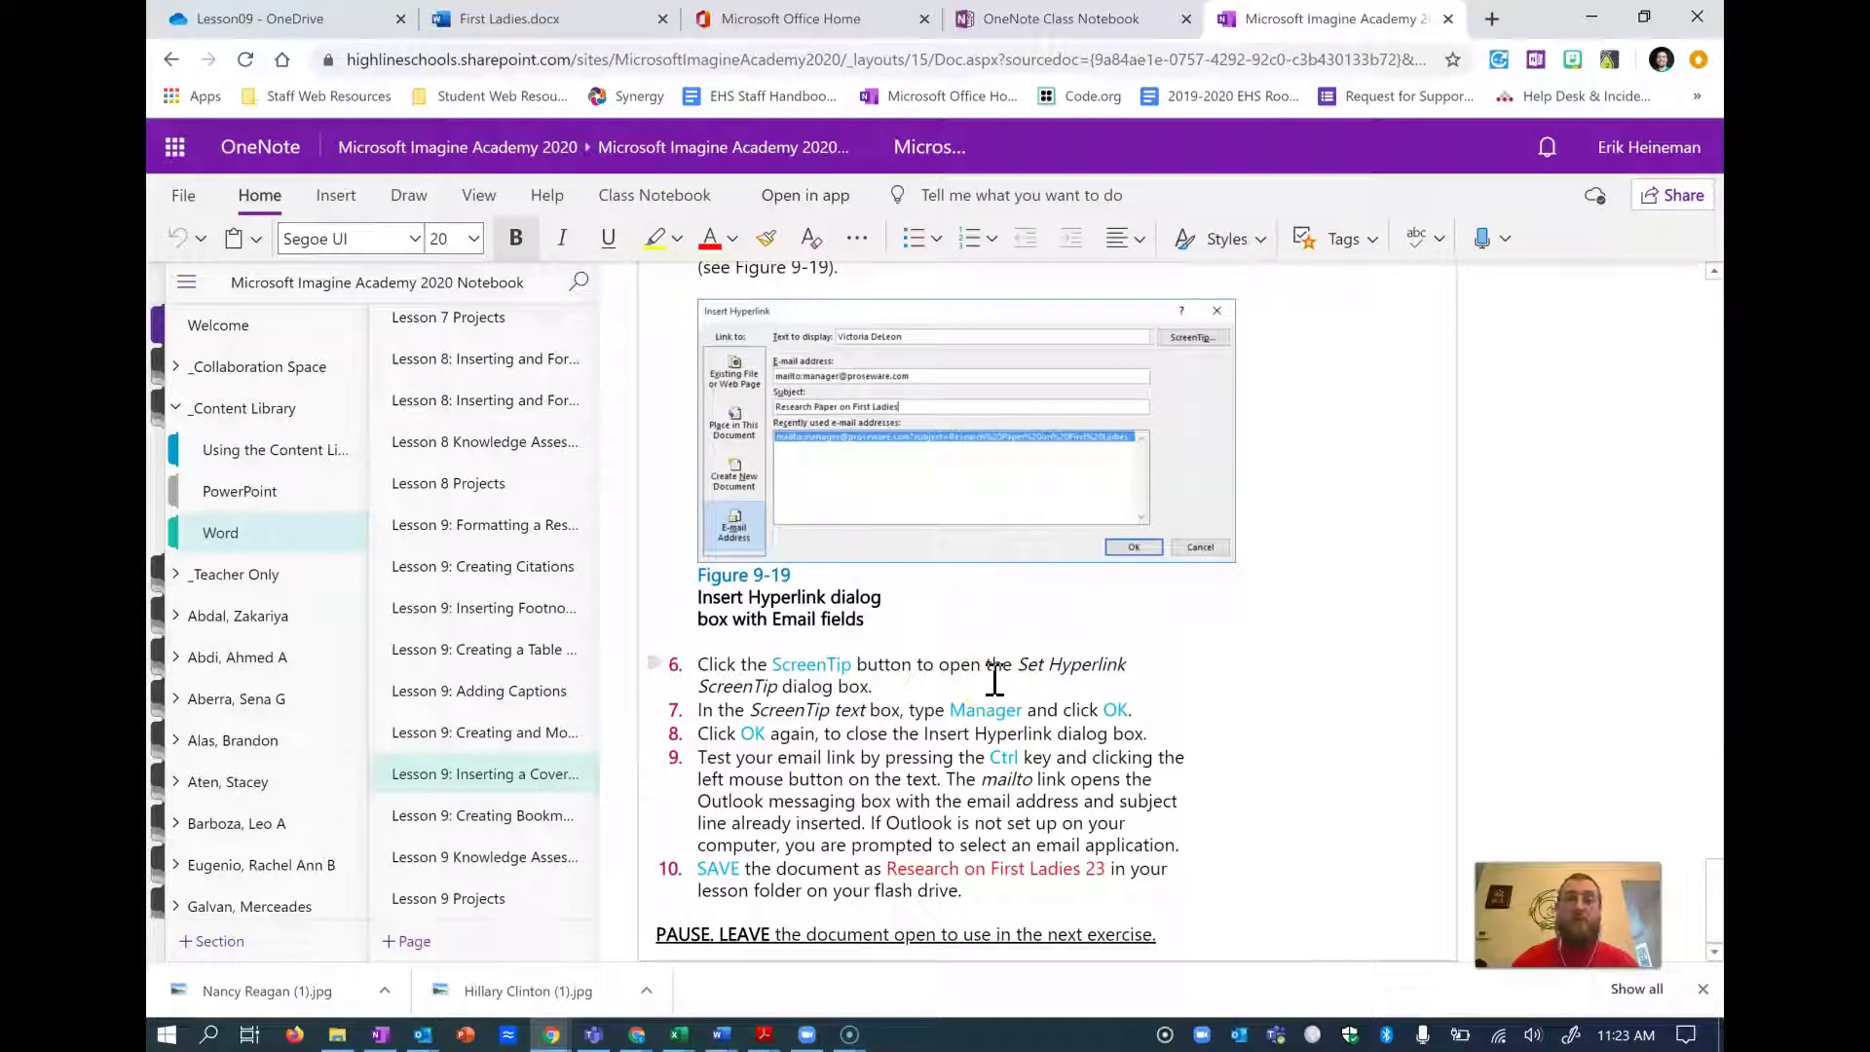
click(913, 642)
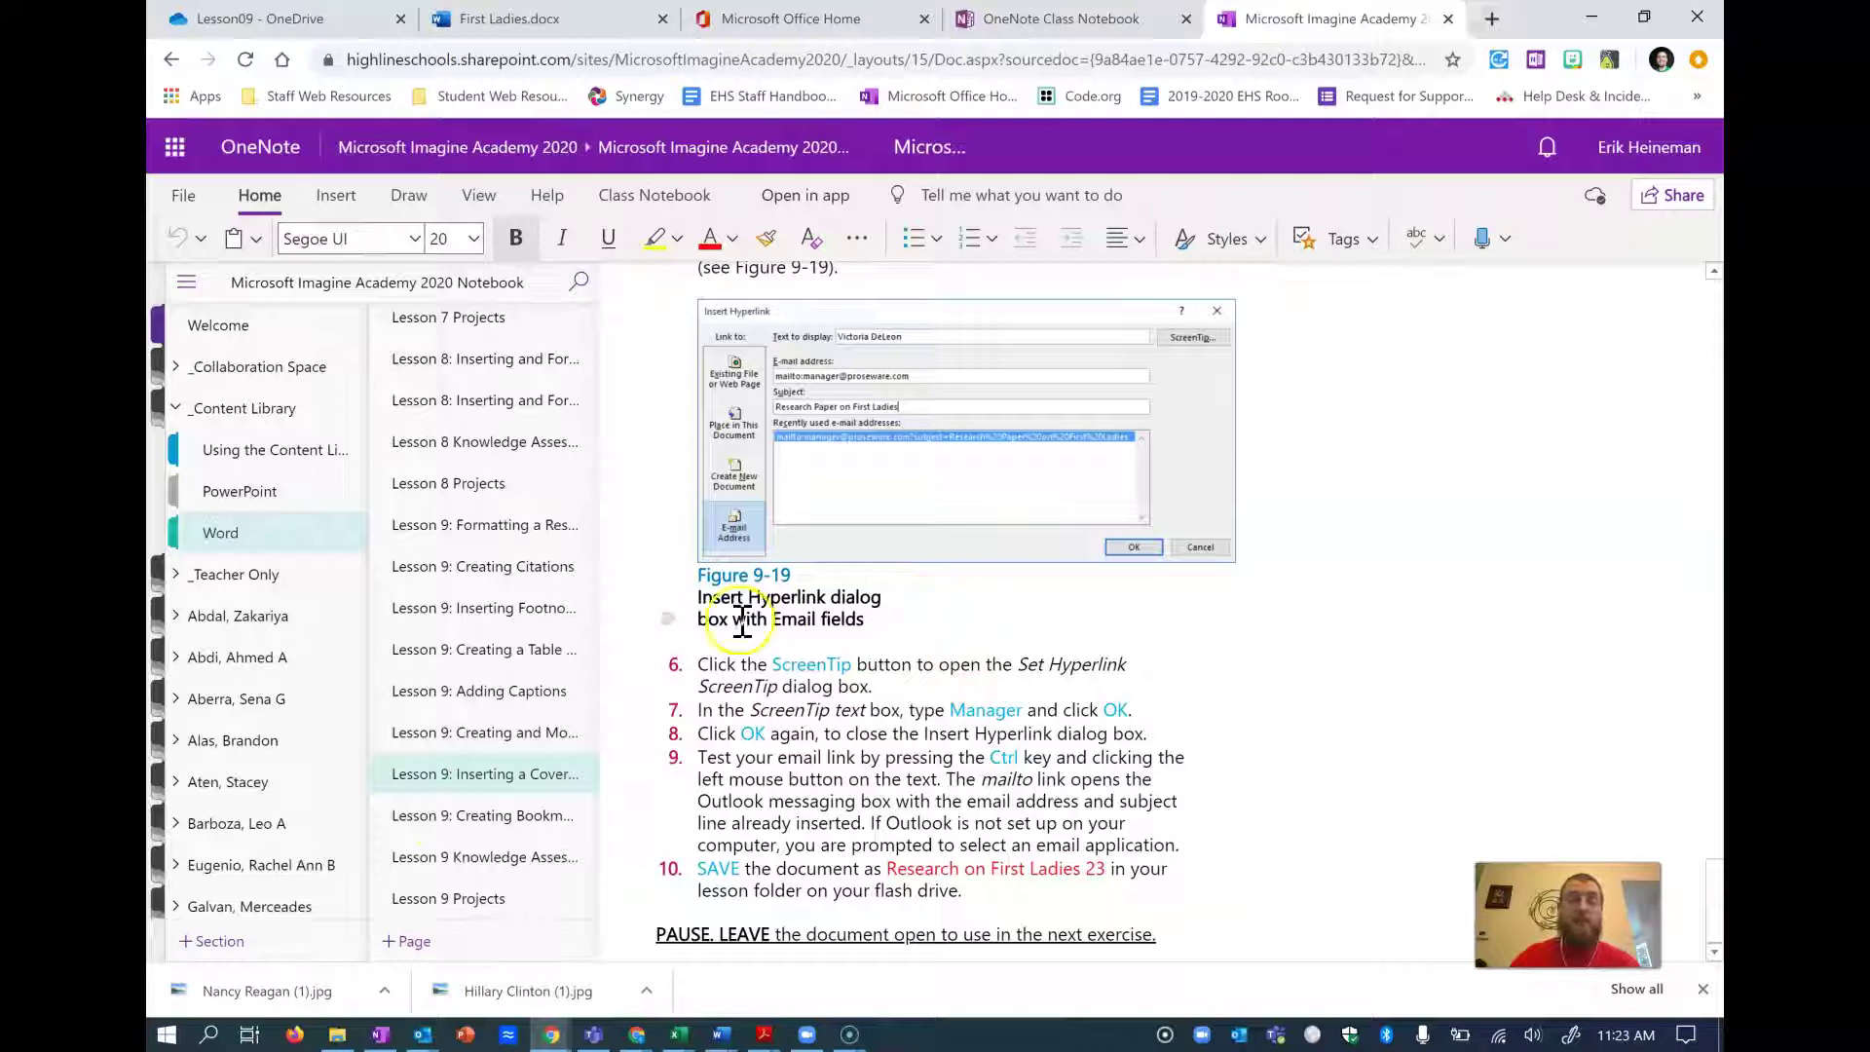
- Open the "Lesson 9: Creating Bookmarks" page and read the Create a Bookmark steps through the Back to Top link and troubleshooting note
click(505, 814)
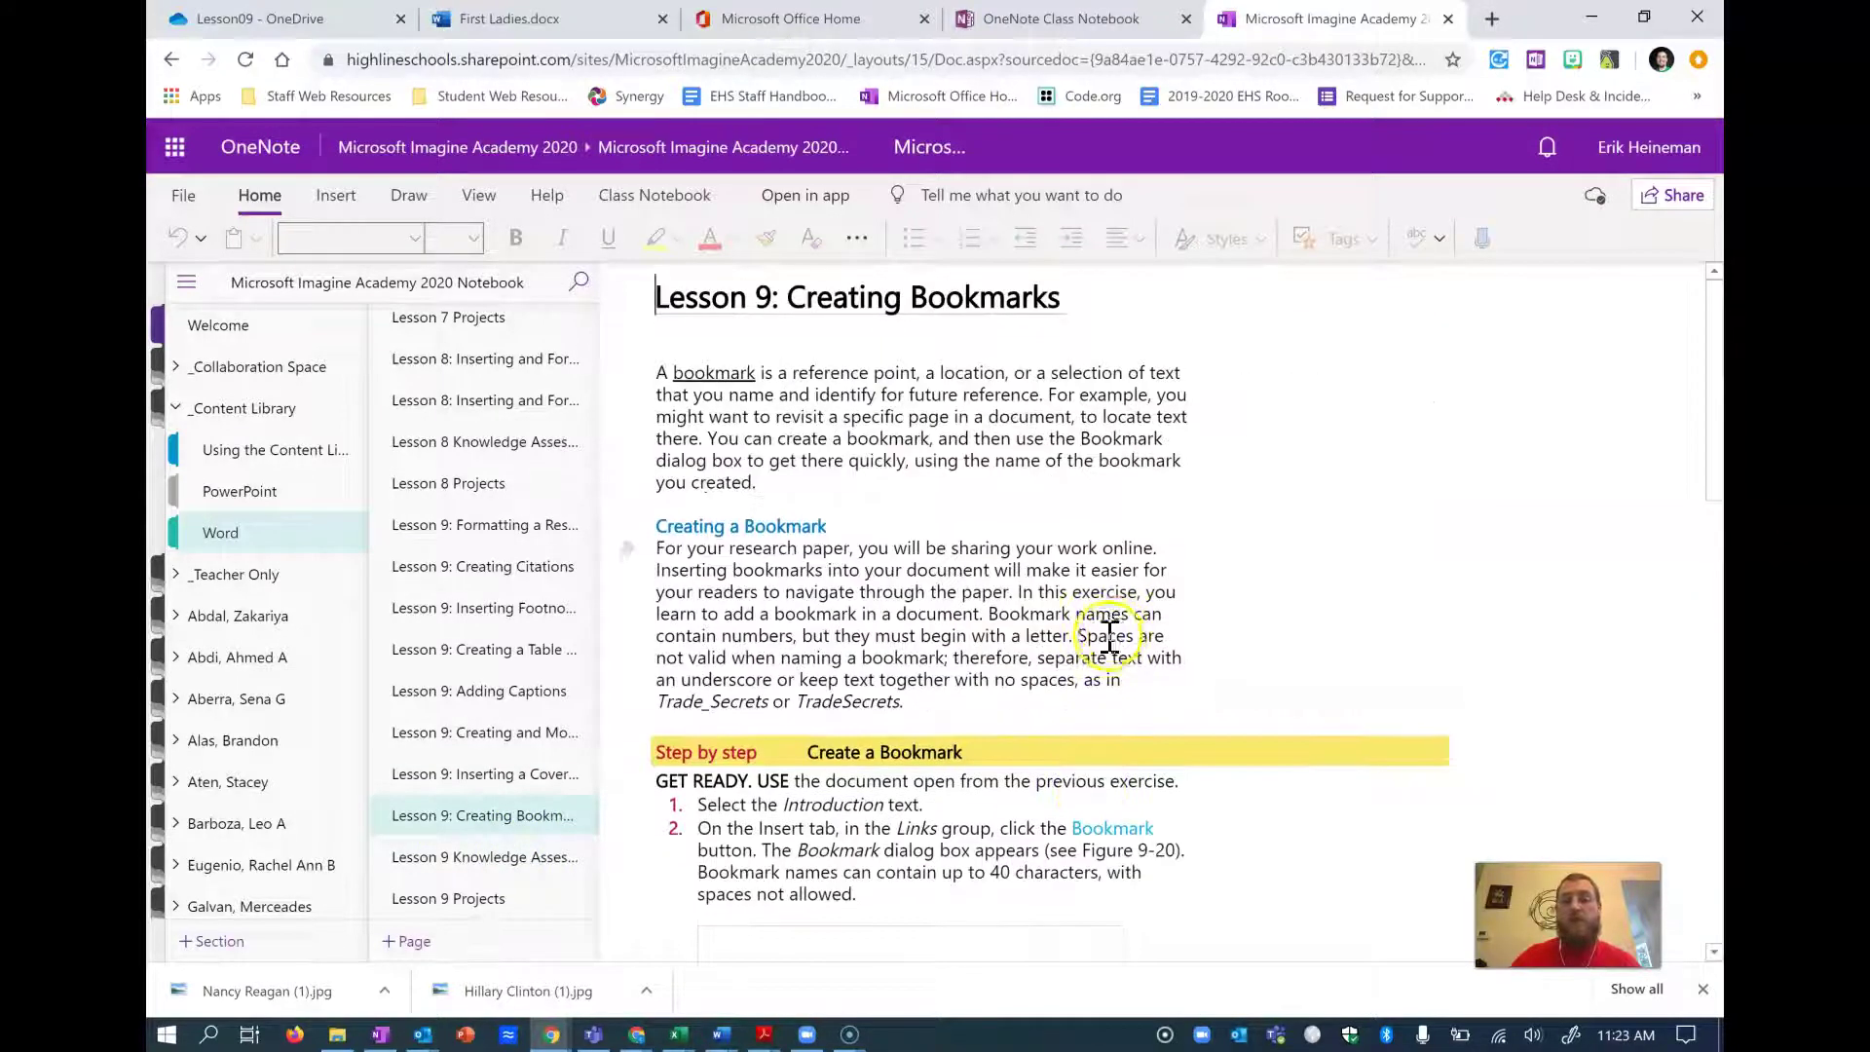
scroll(1022, 585, down, 2)
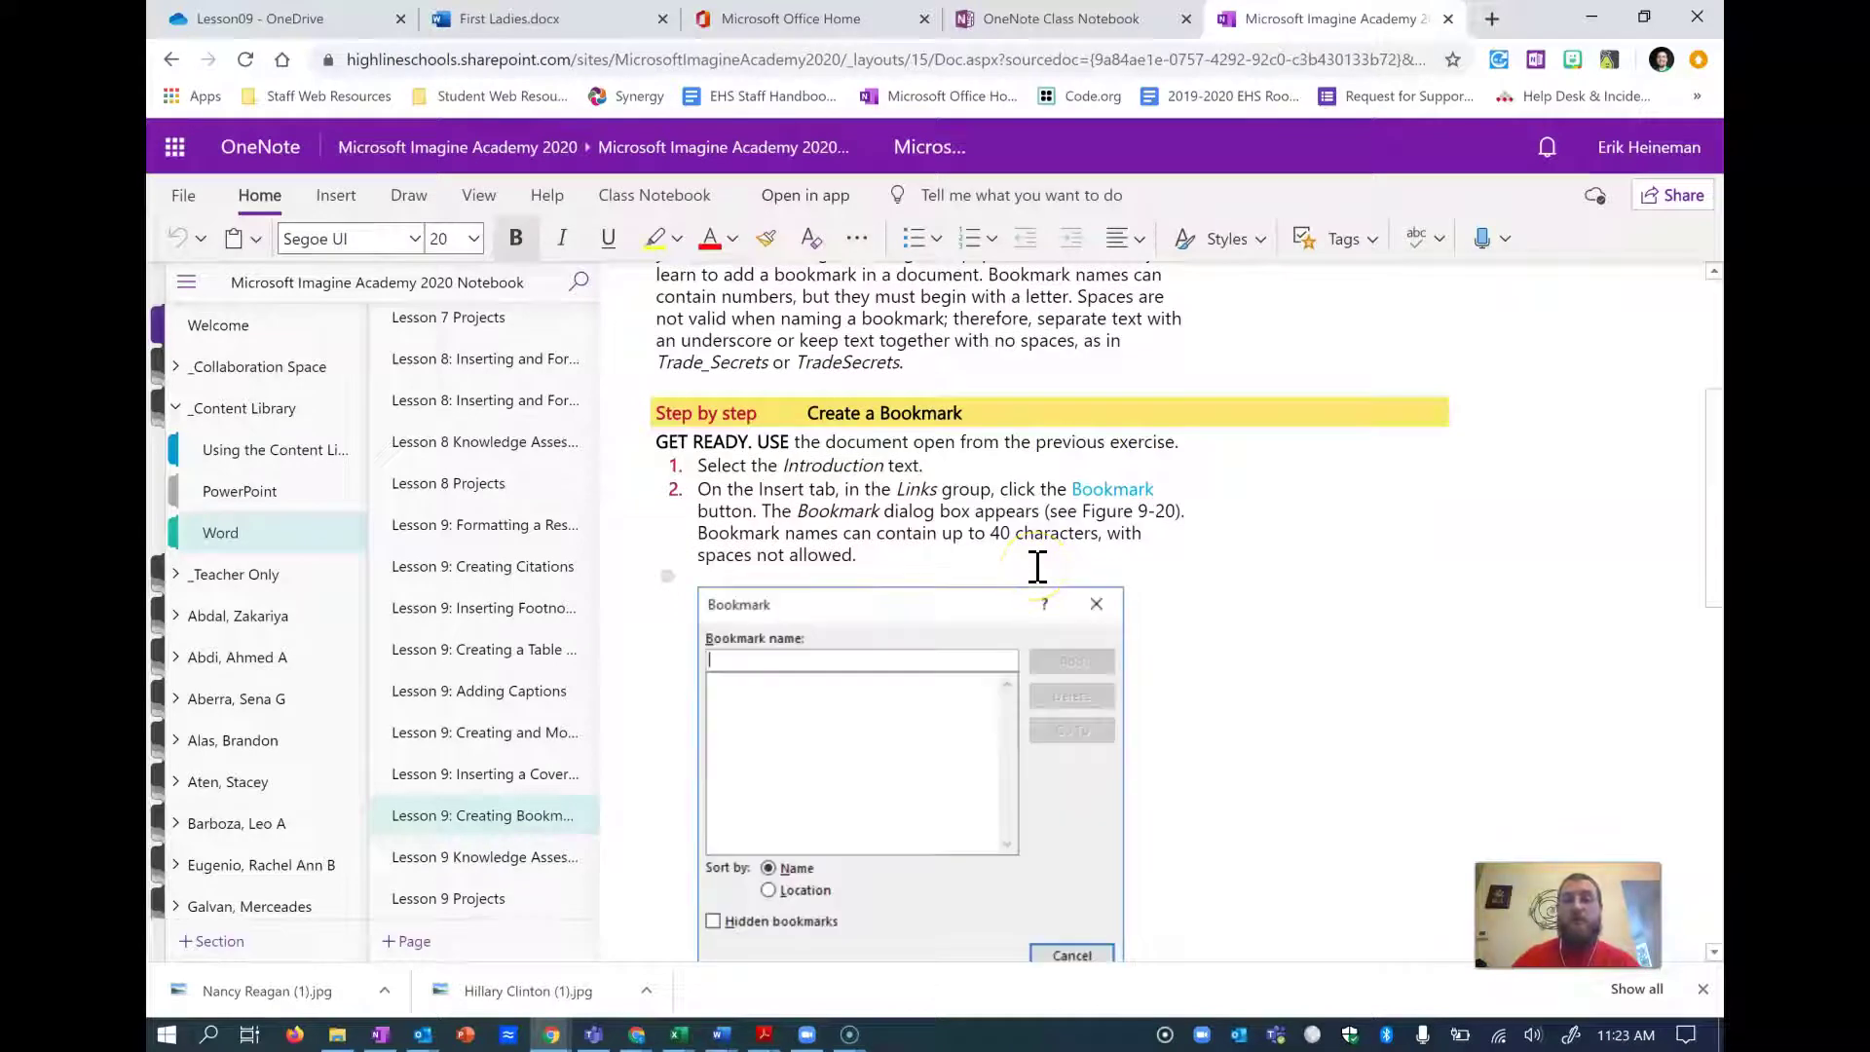
scroll(1037, 566, down, 5)
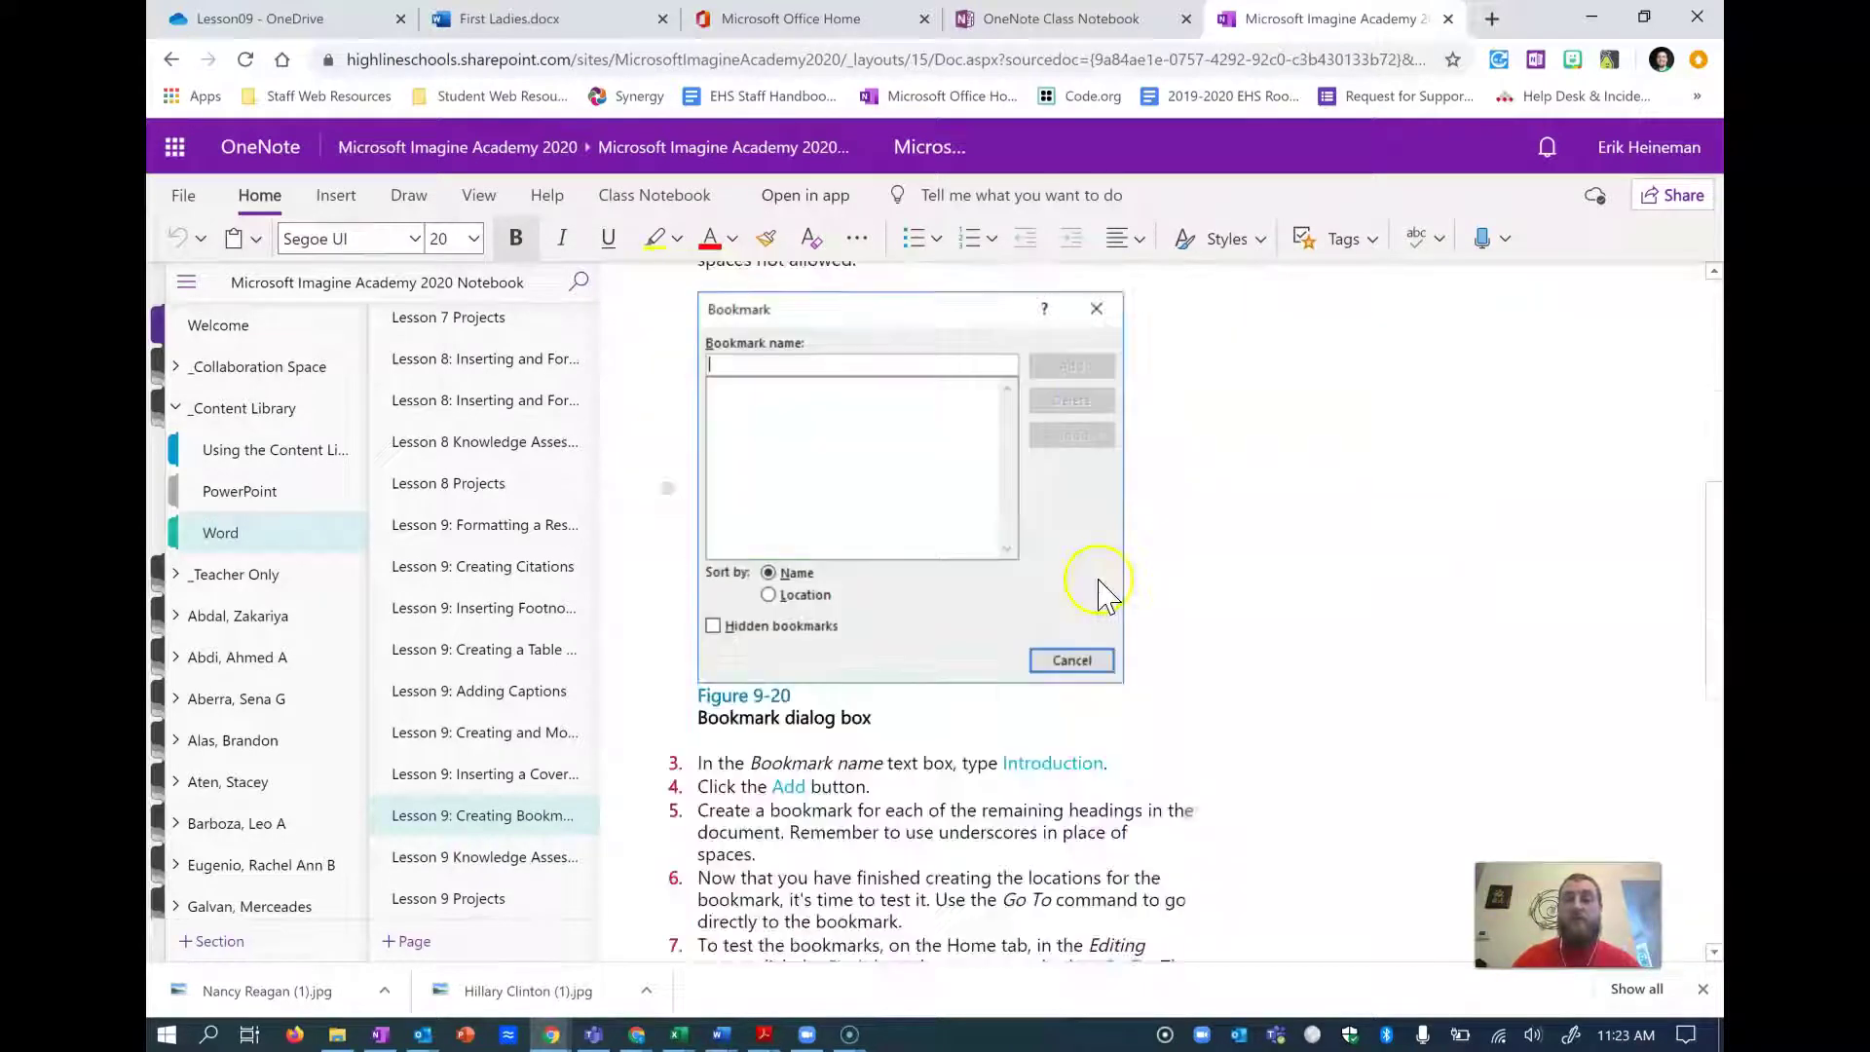
scroll(1122, 621, down, 2)
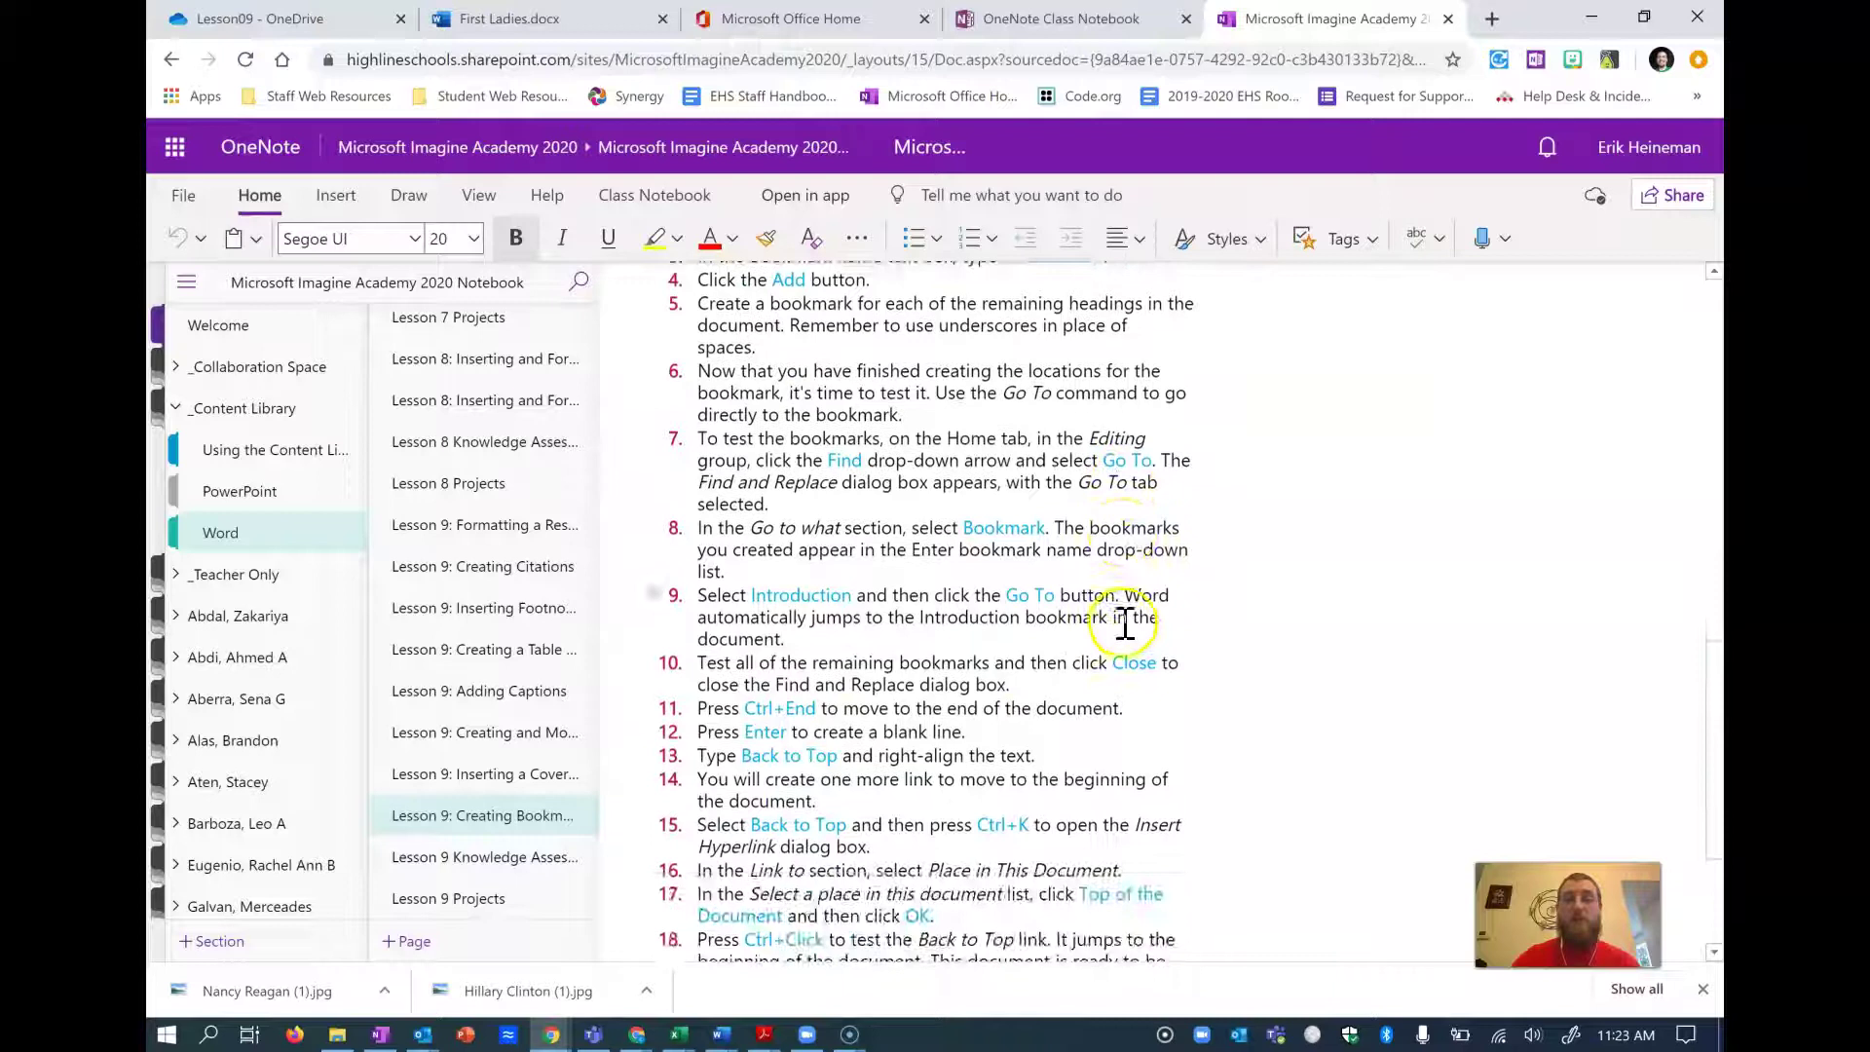
scroll(1067, 584, up, 3)
scroll(870, 711, down, 3)
scroll(867, 708, down, 3)
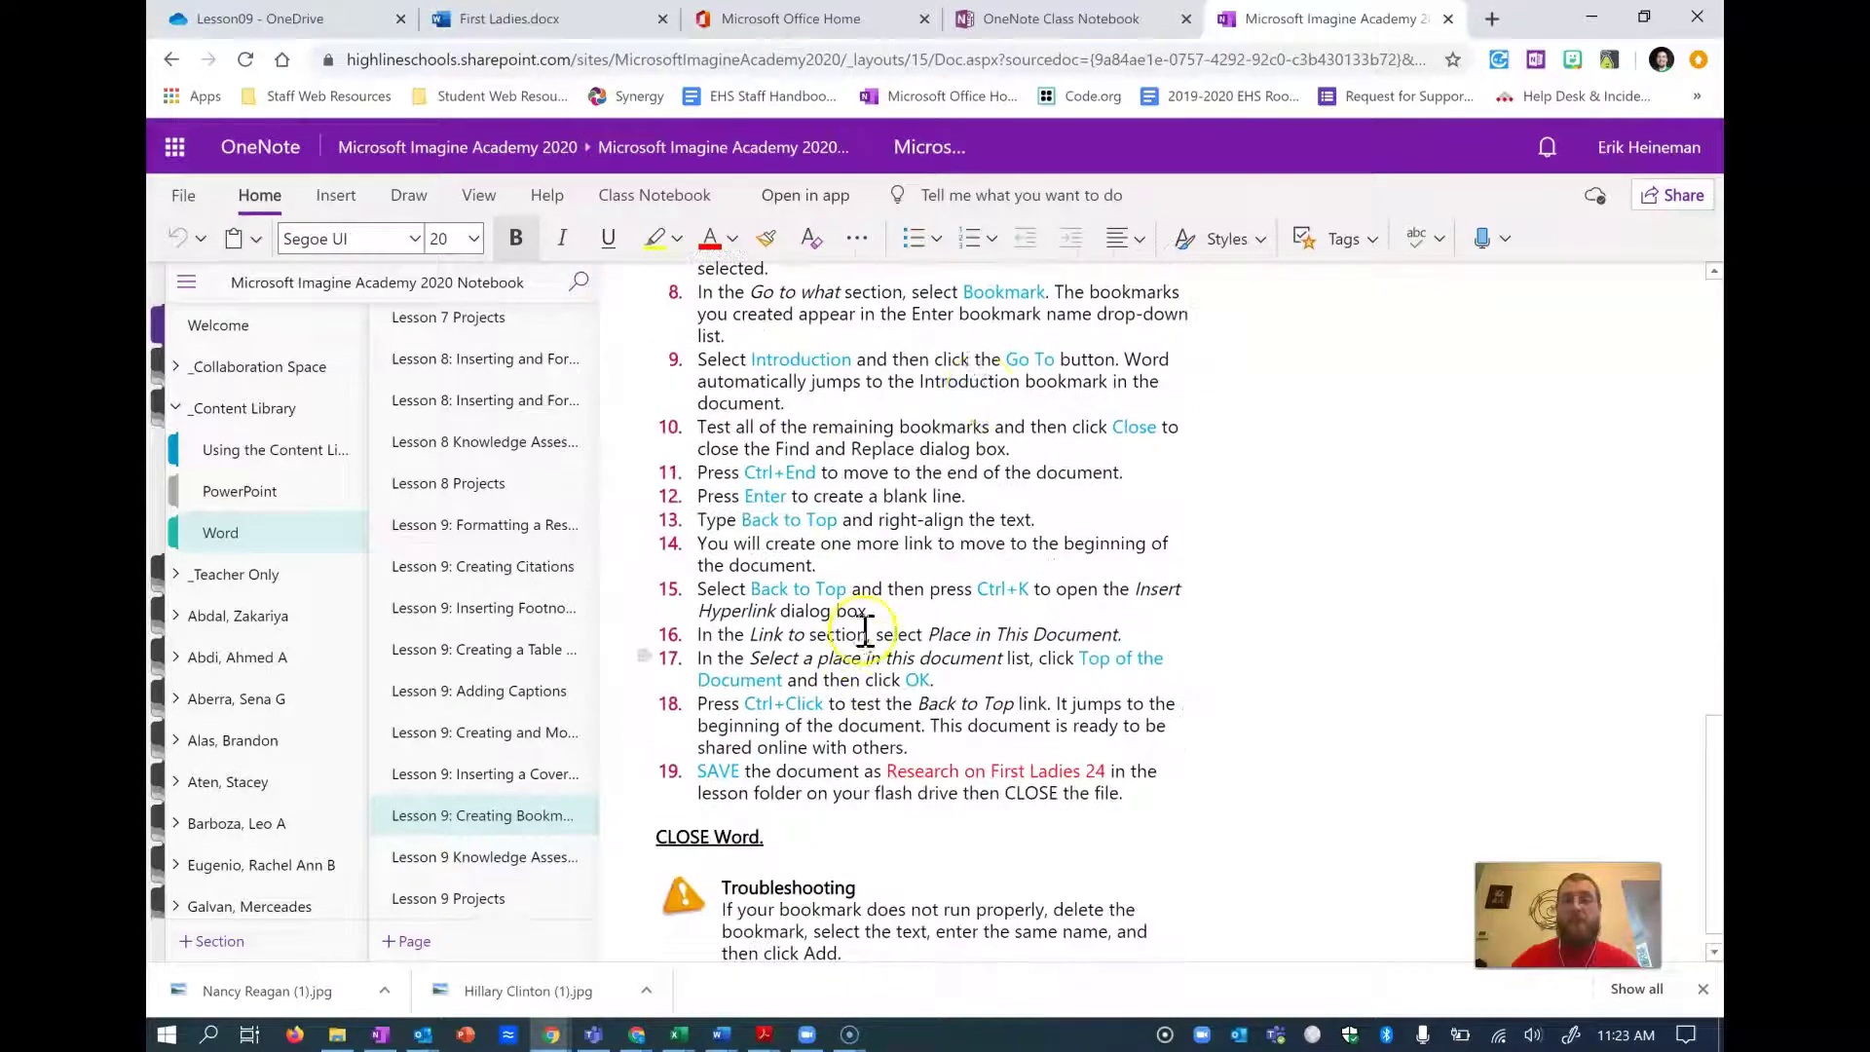
scroll(1026, 569, down, 1)
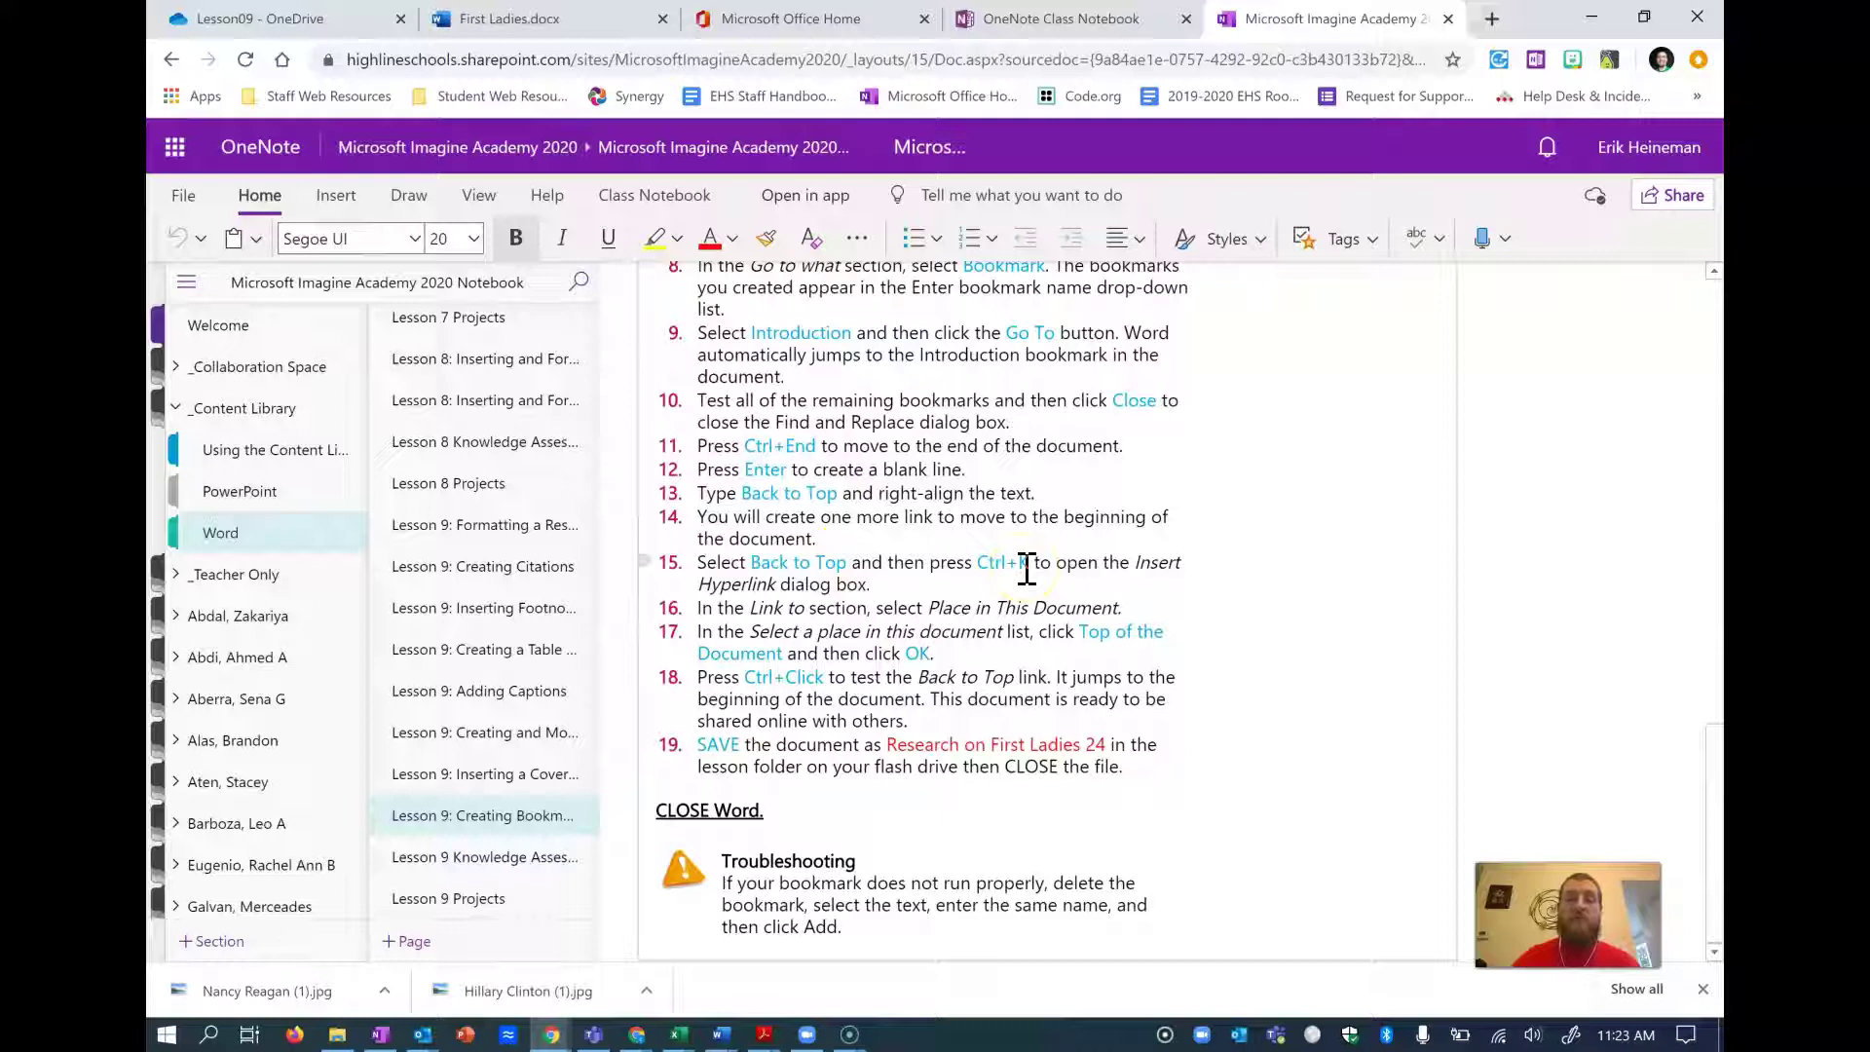
click(909, 476)
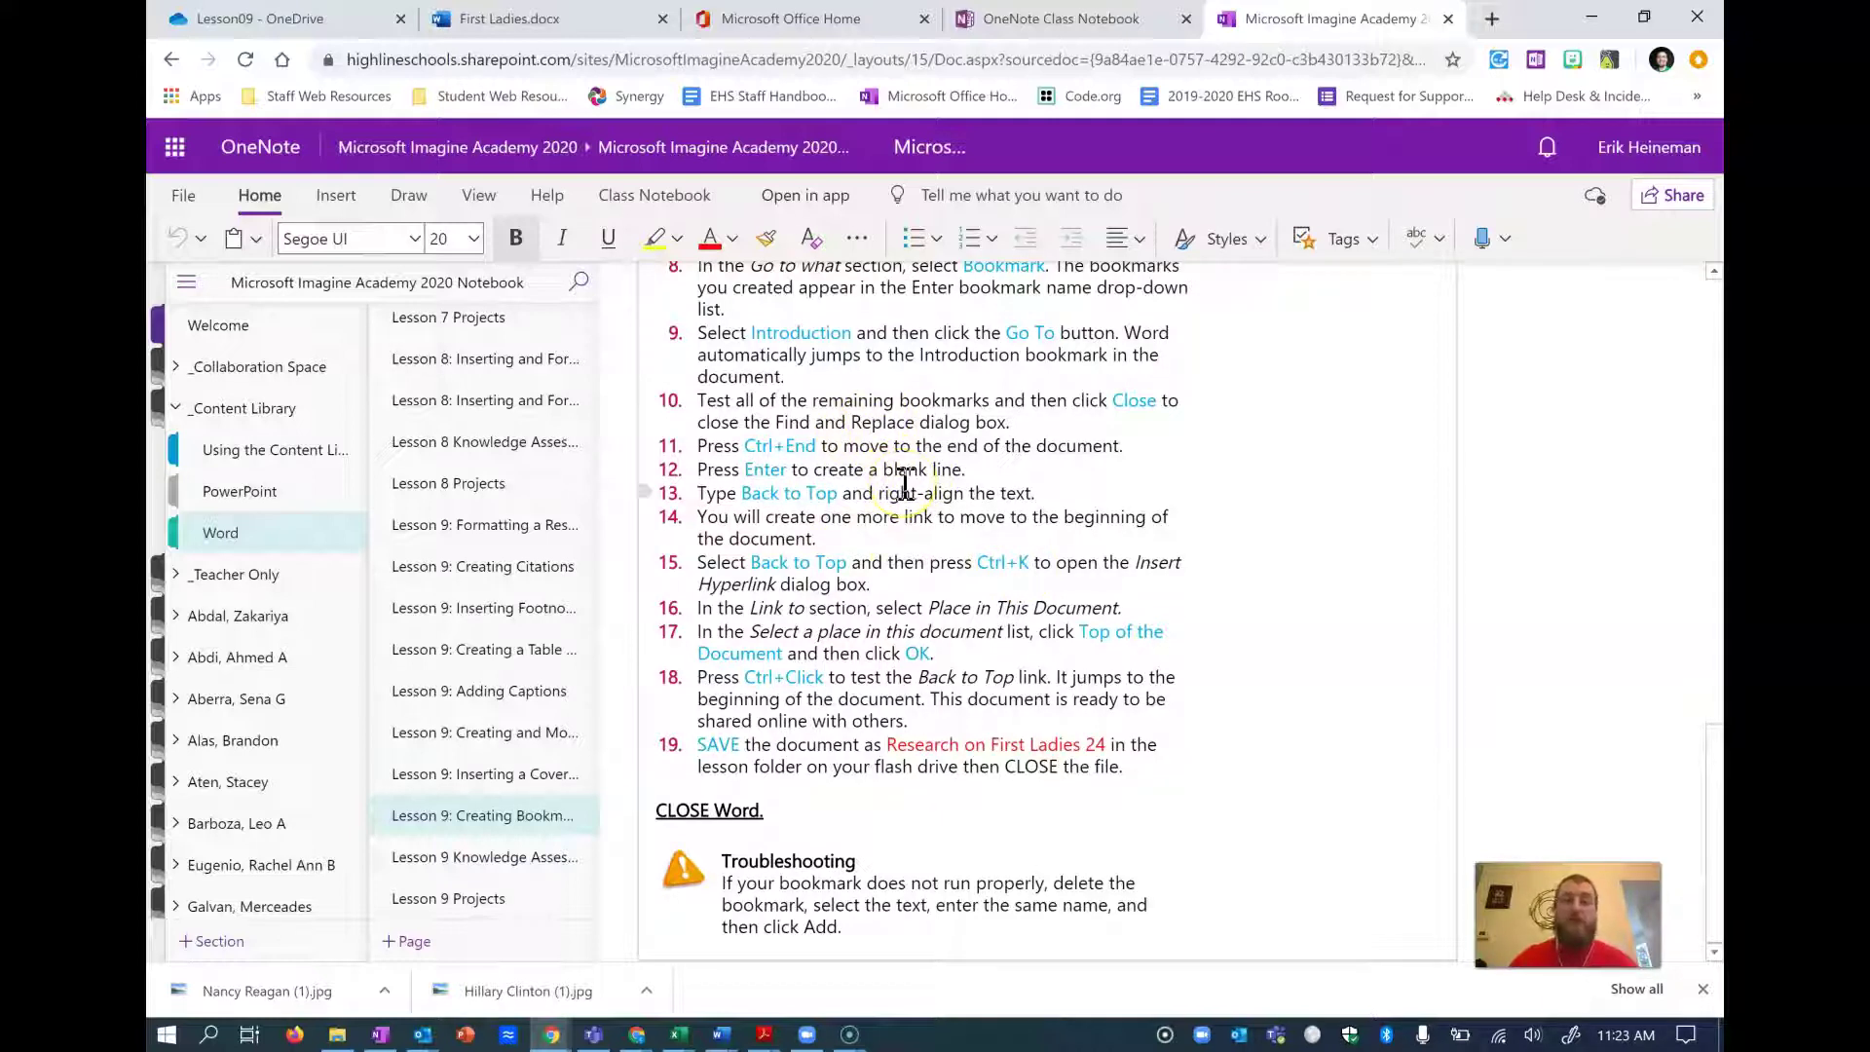
click(1016, 545)
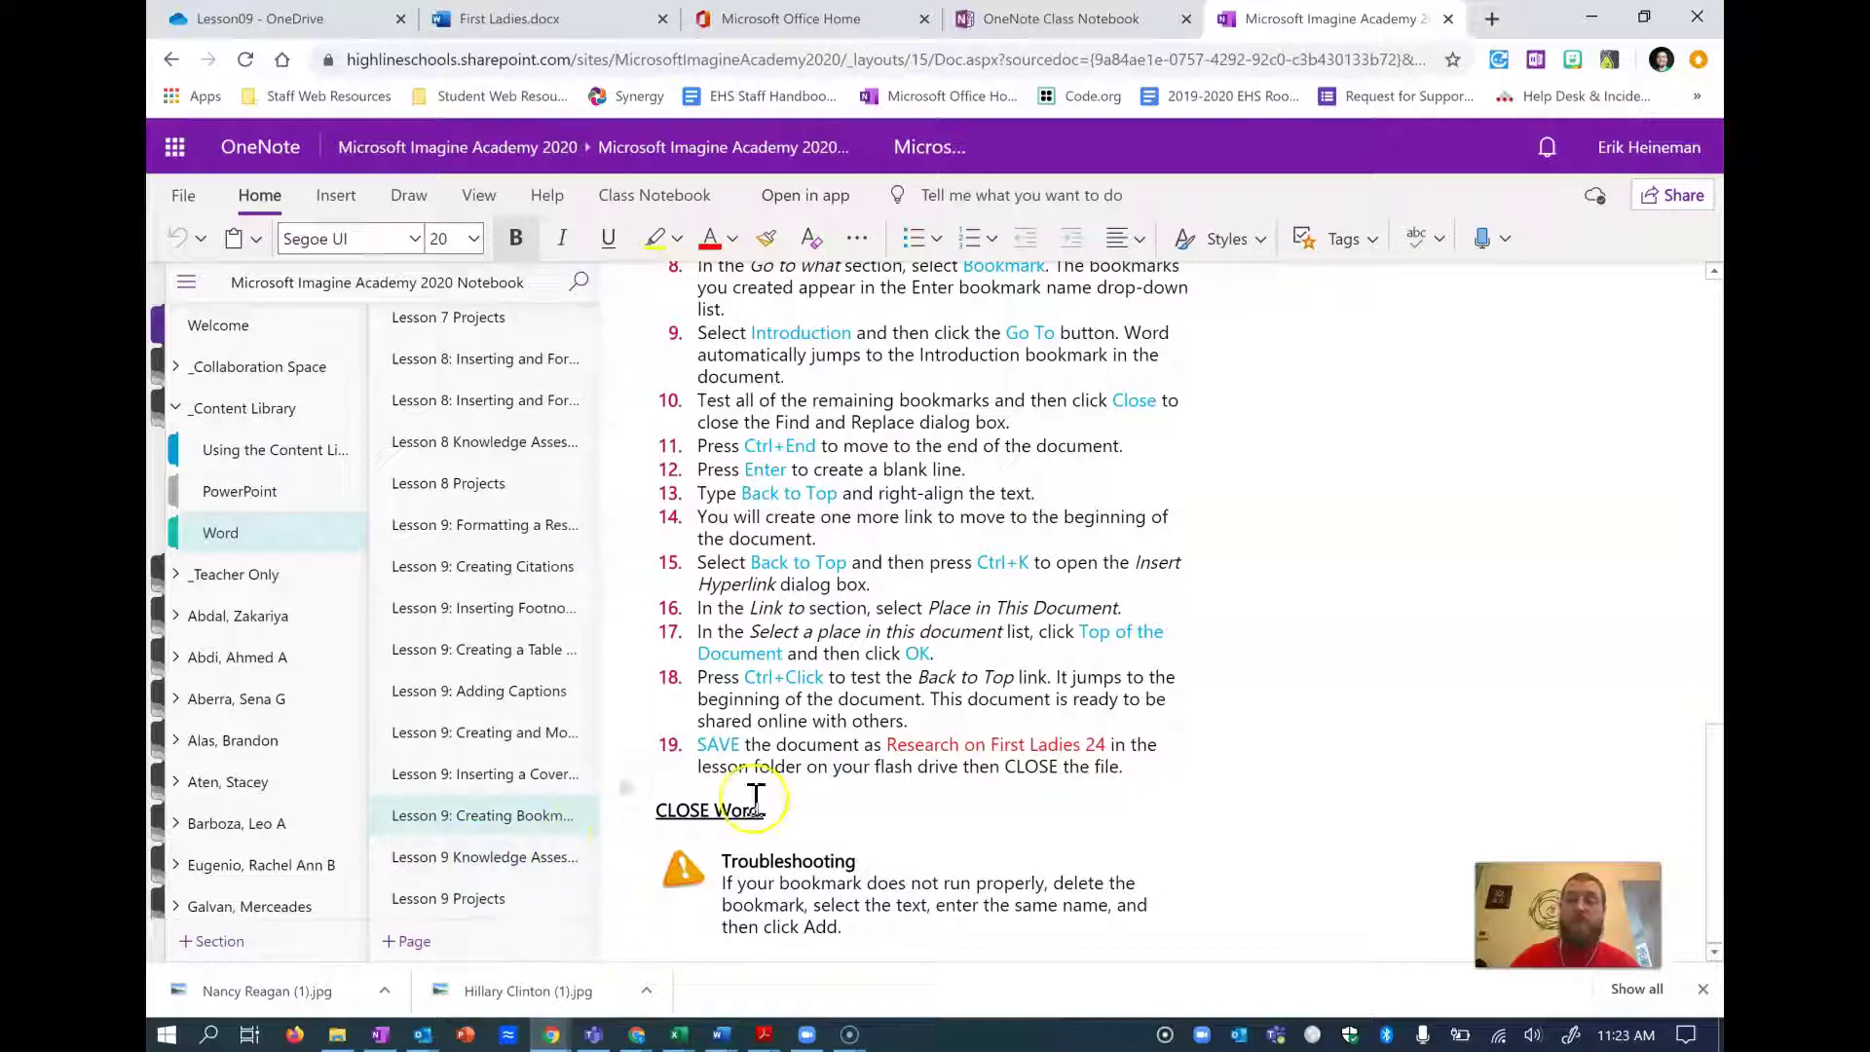
click(837, 562)
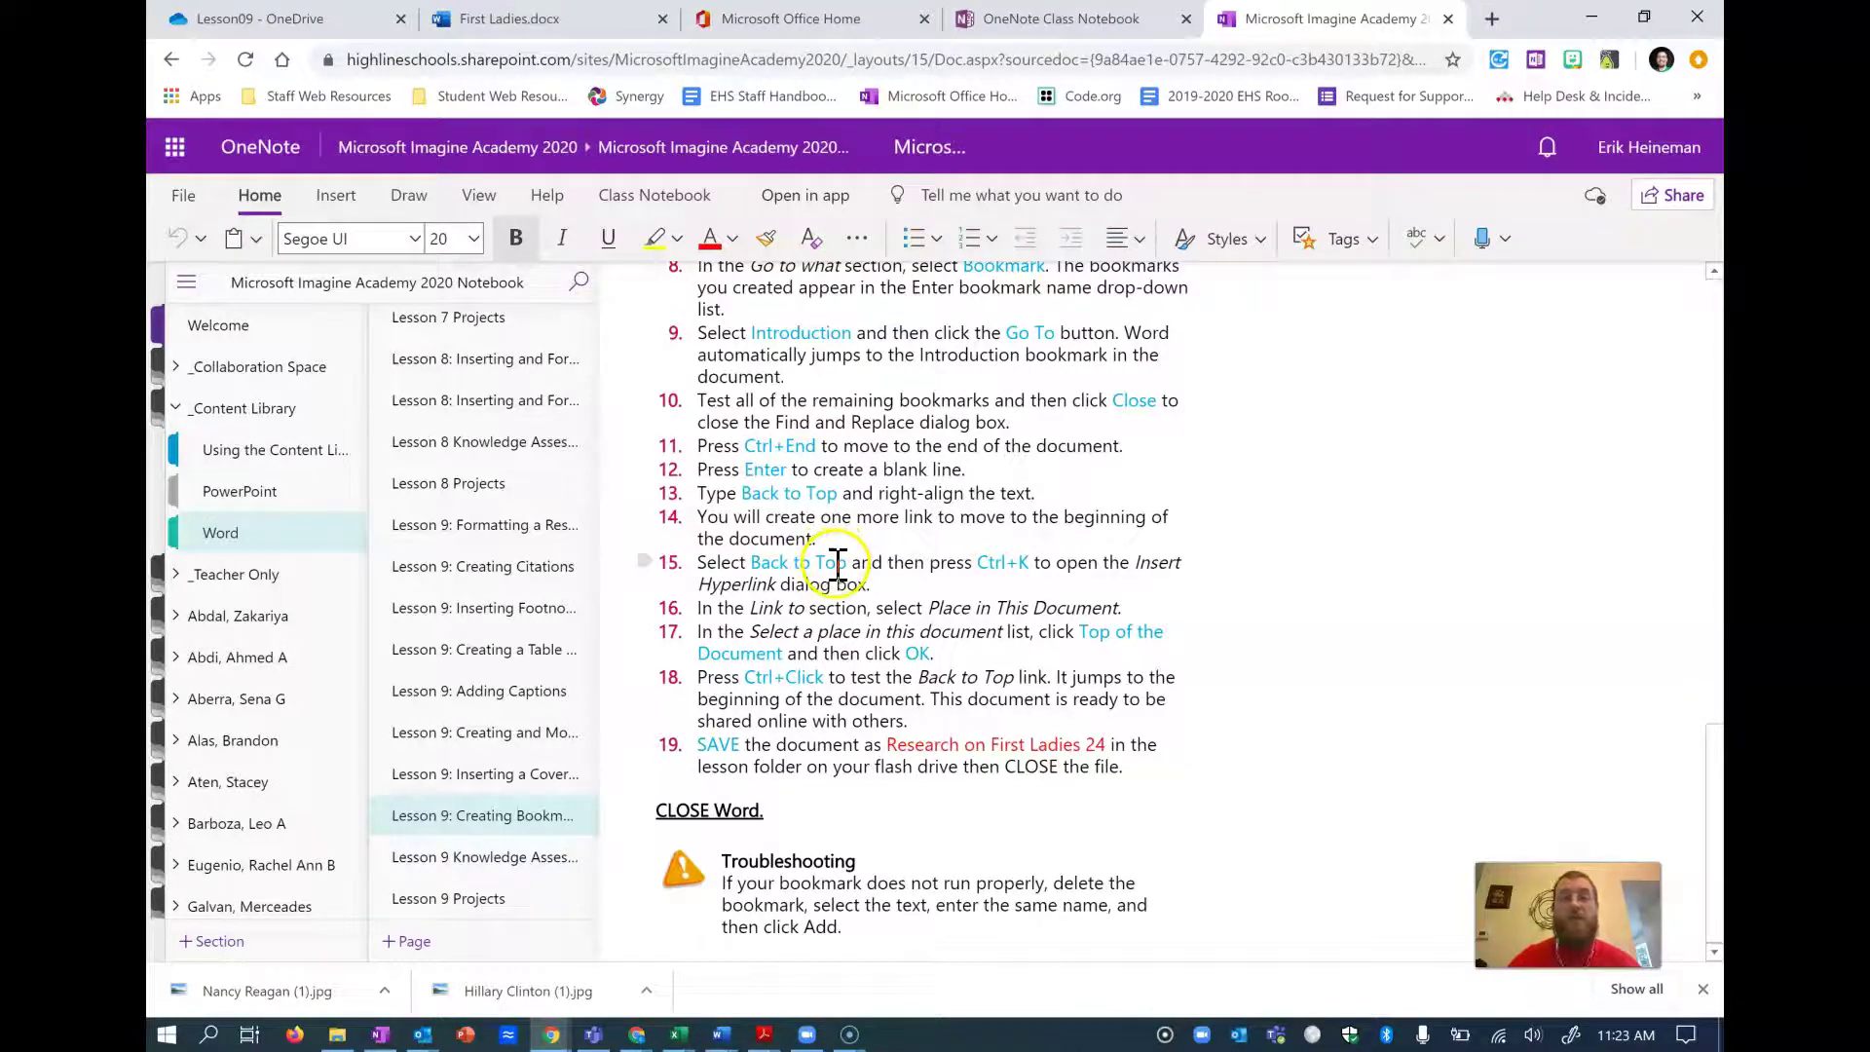